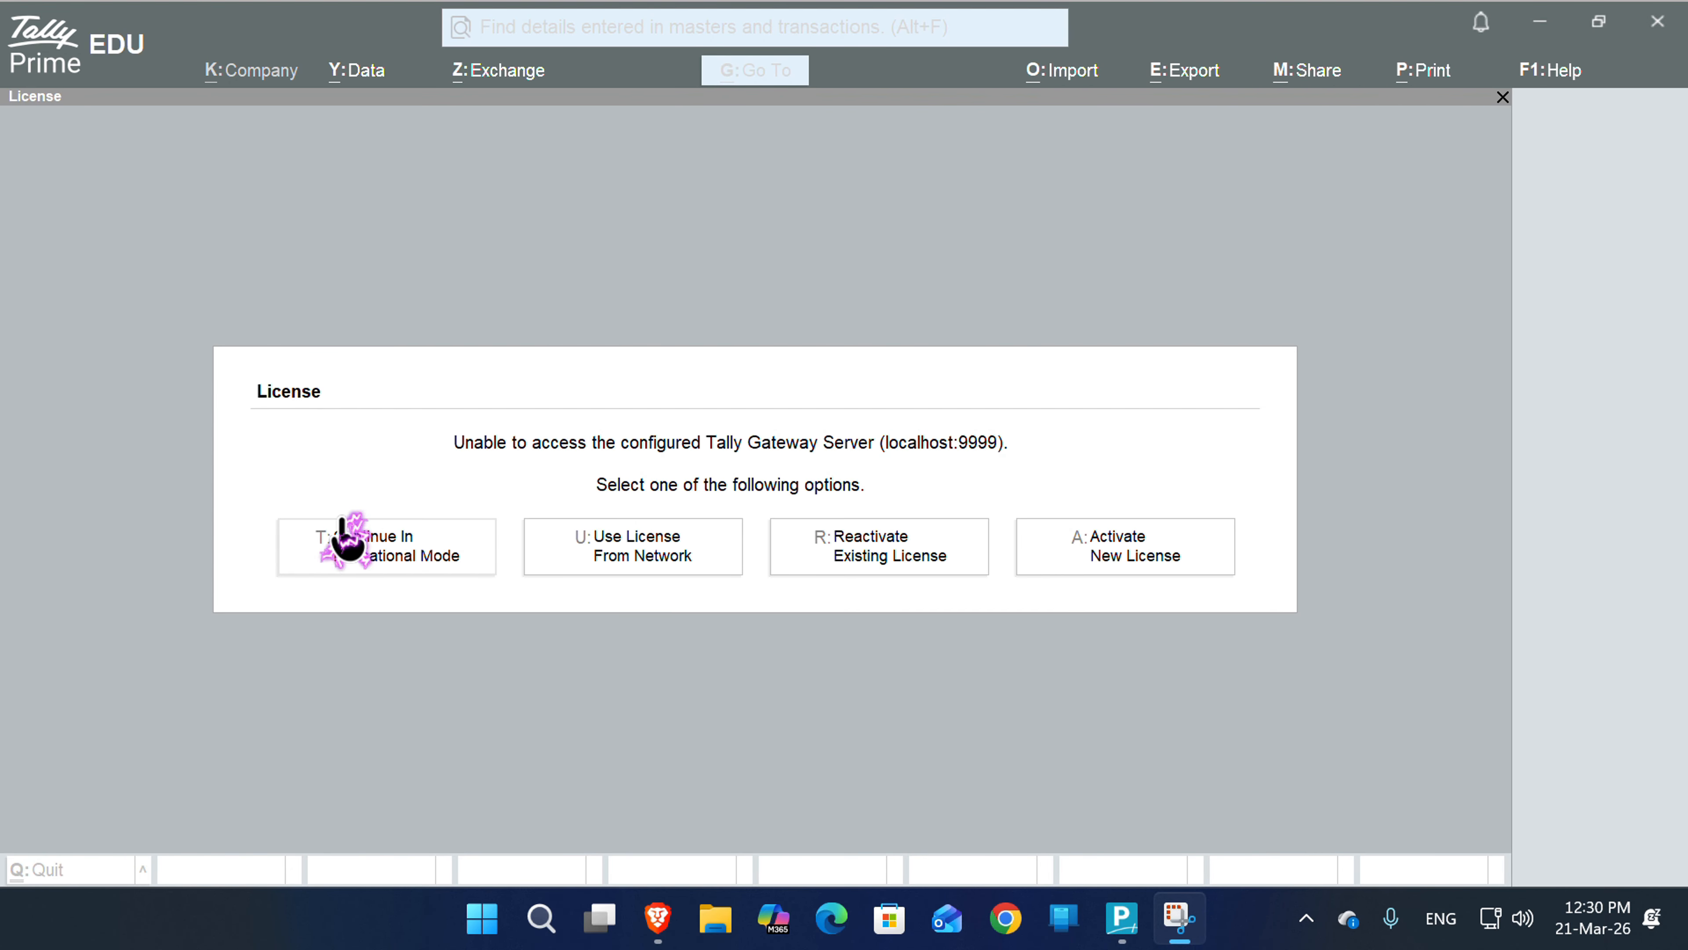
- Continue in Educational Mode and start creating a new company
left_click(374, 552)
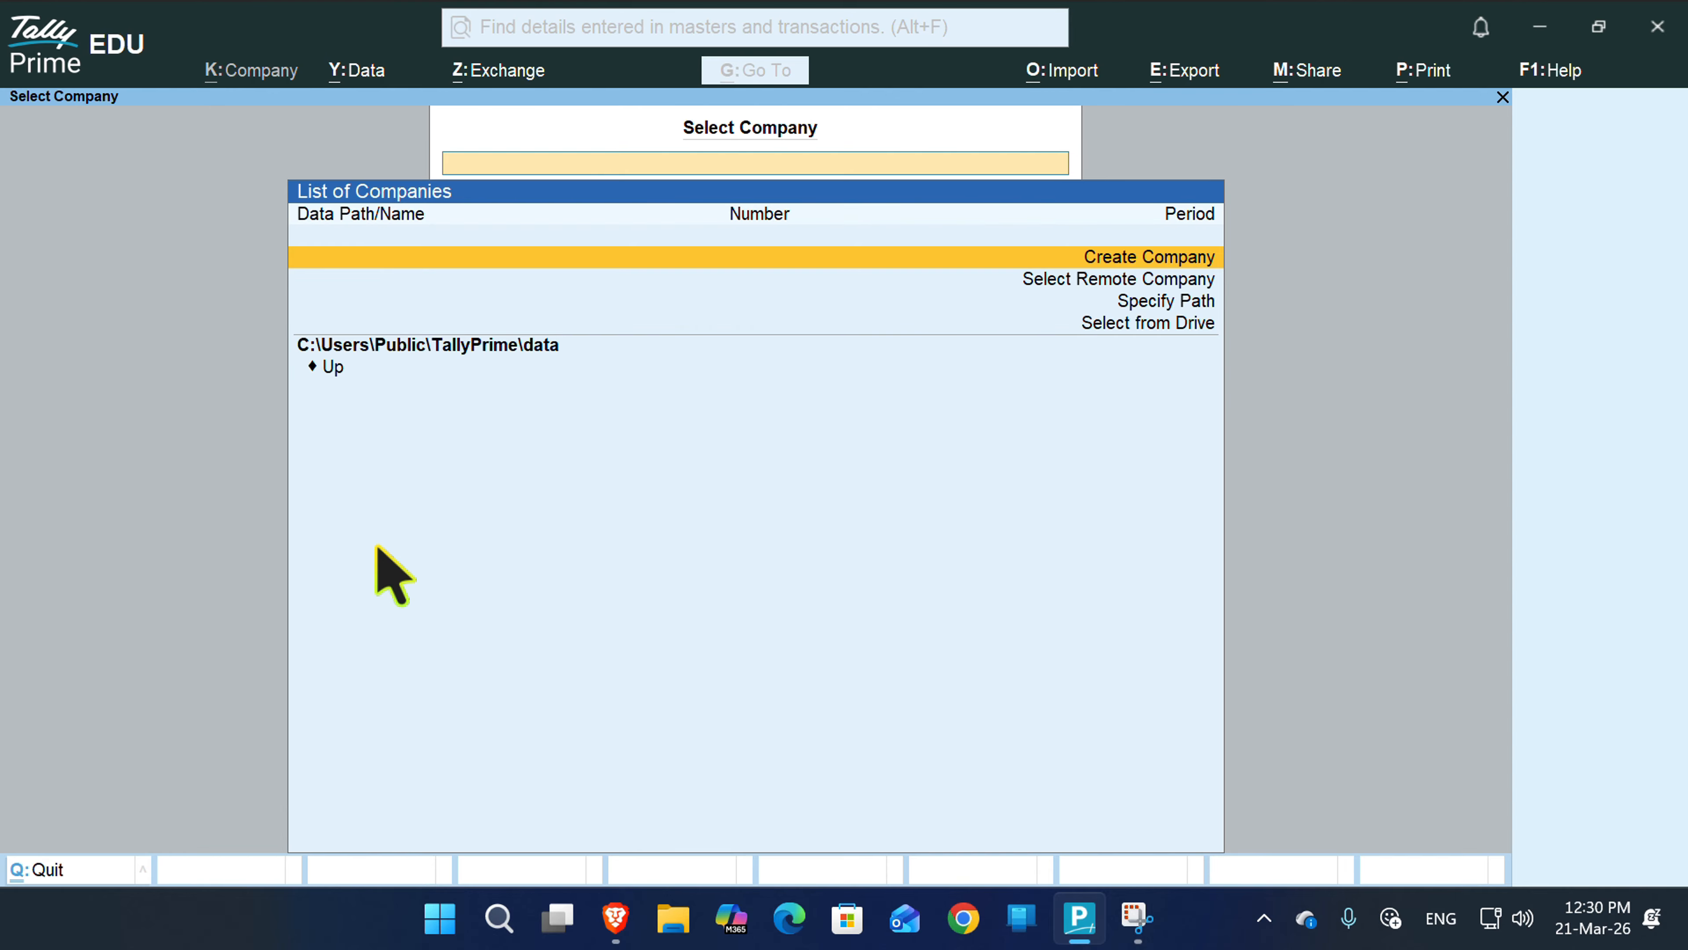
key("Return")
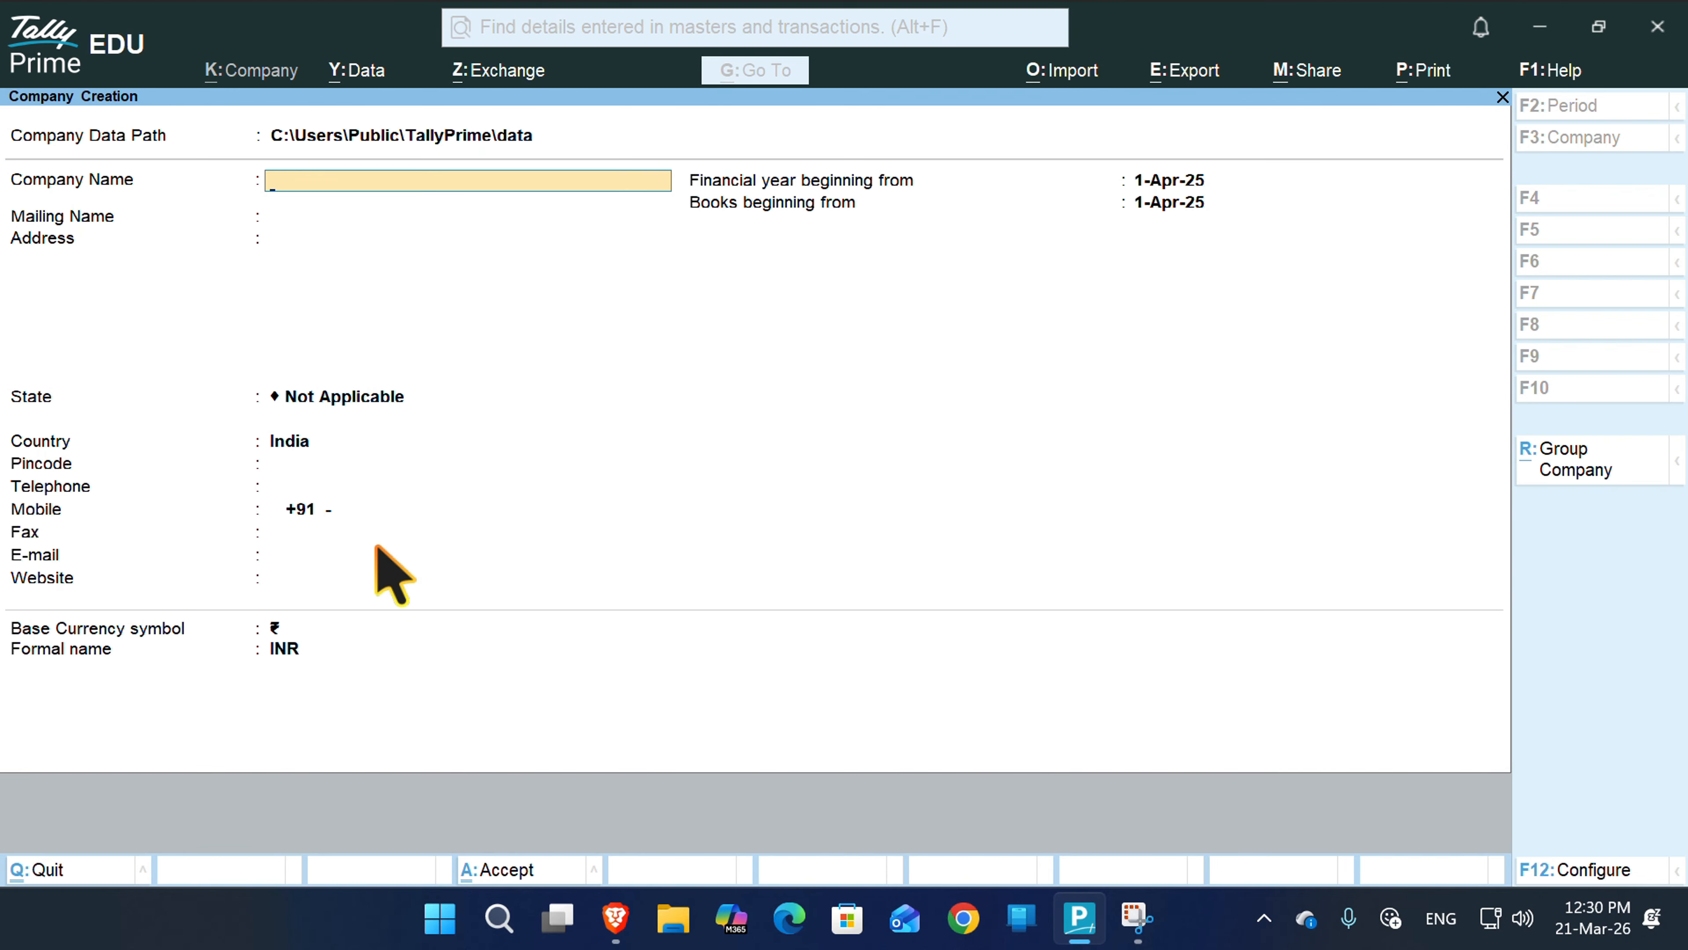
- Change the new company's data path to the root of the G:\ drive, selecting it from the drives
key("BackSpace")
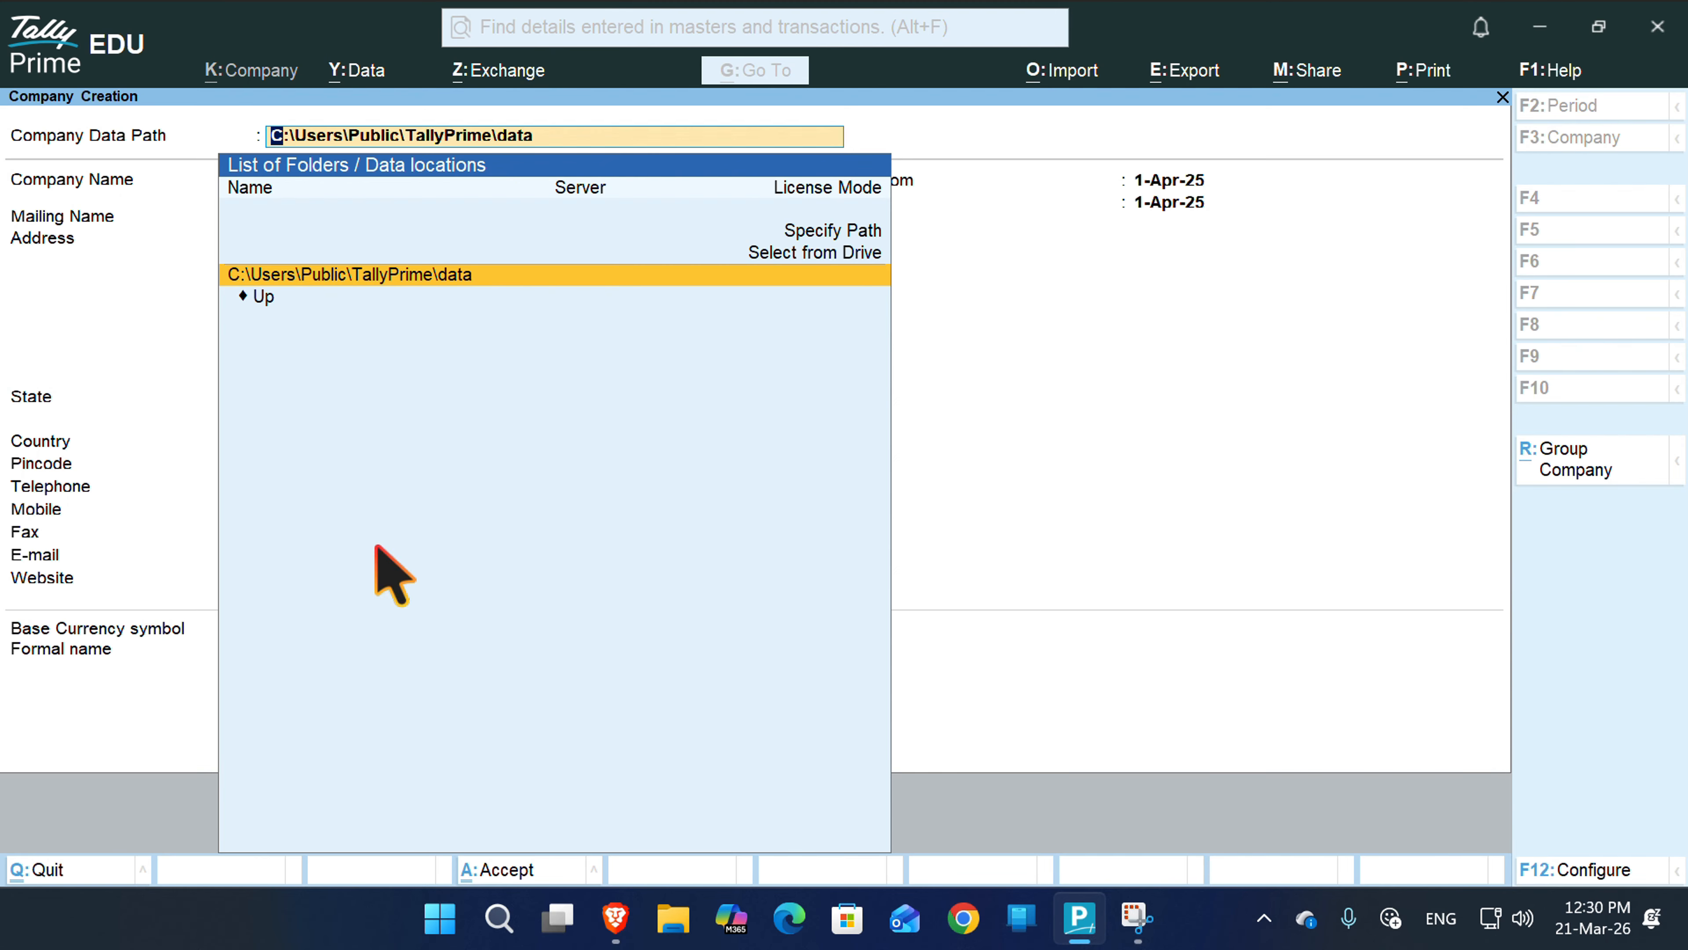
key("Up")
key("Up")
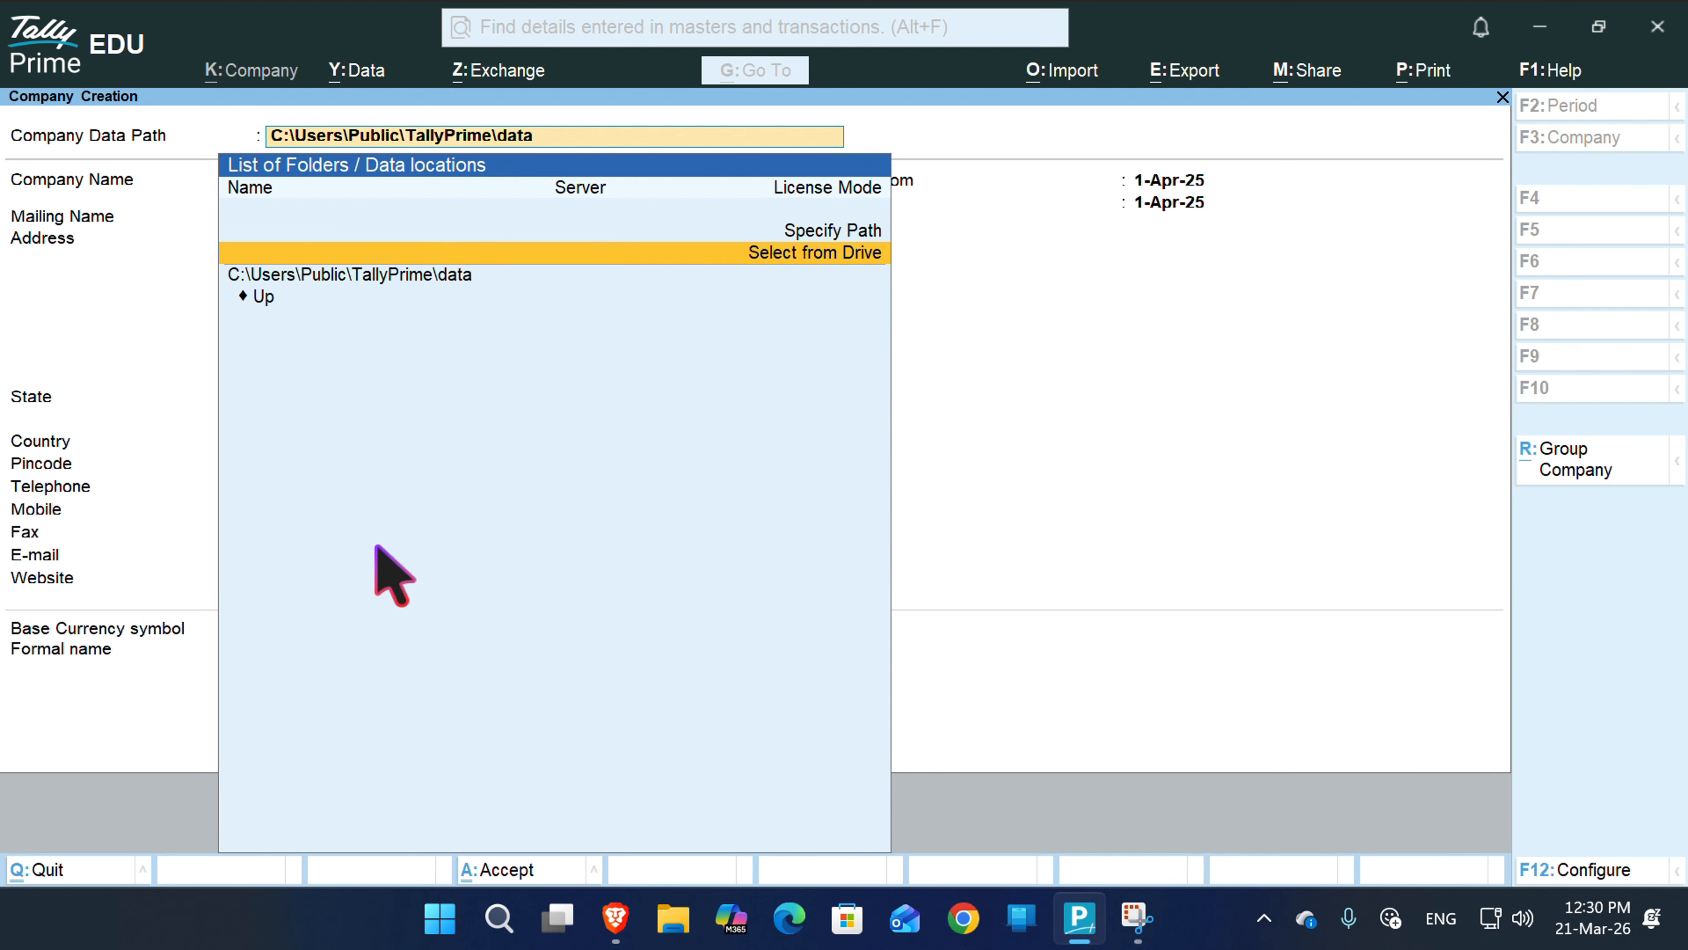
key("Return")
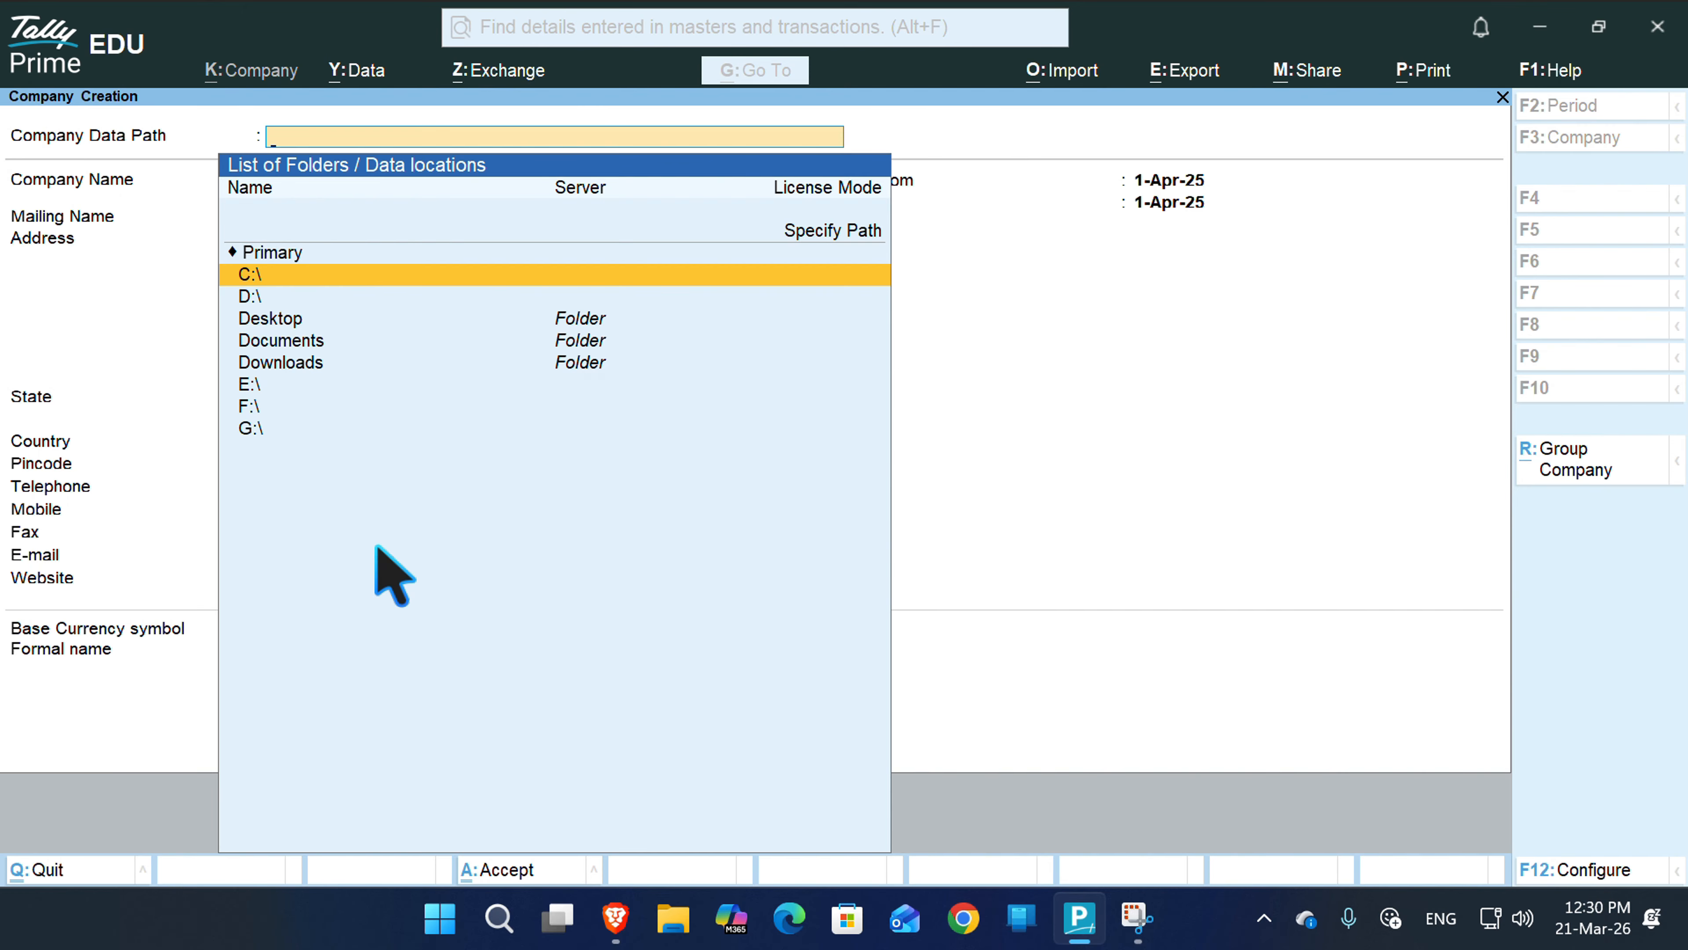
key("Down")
key("Down")
key("Down")
key("Down")
key("Down")
key("Down")
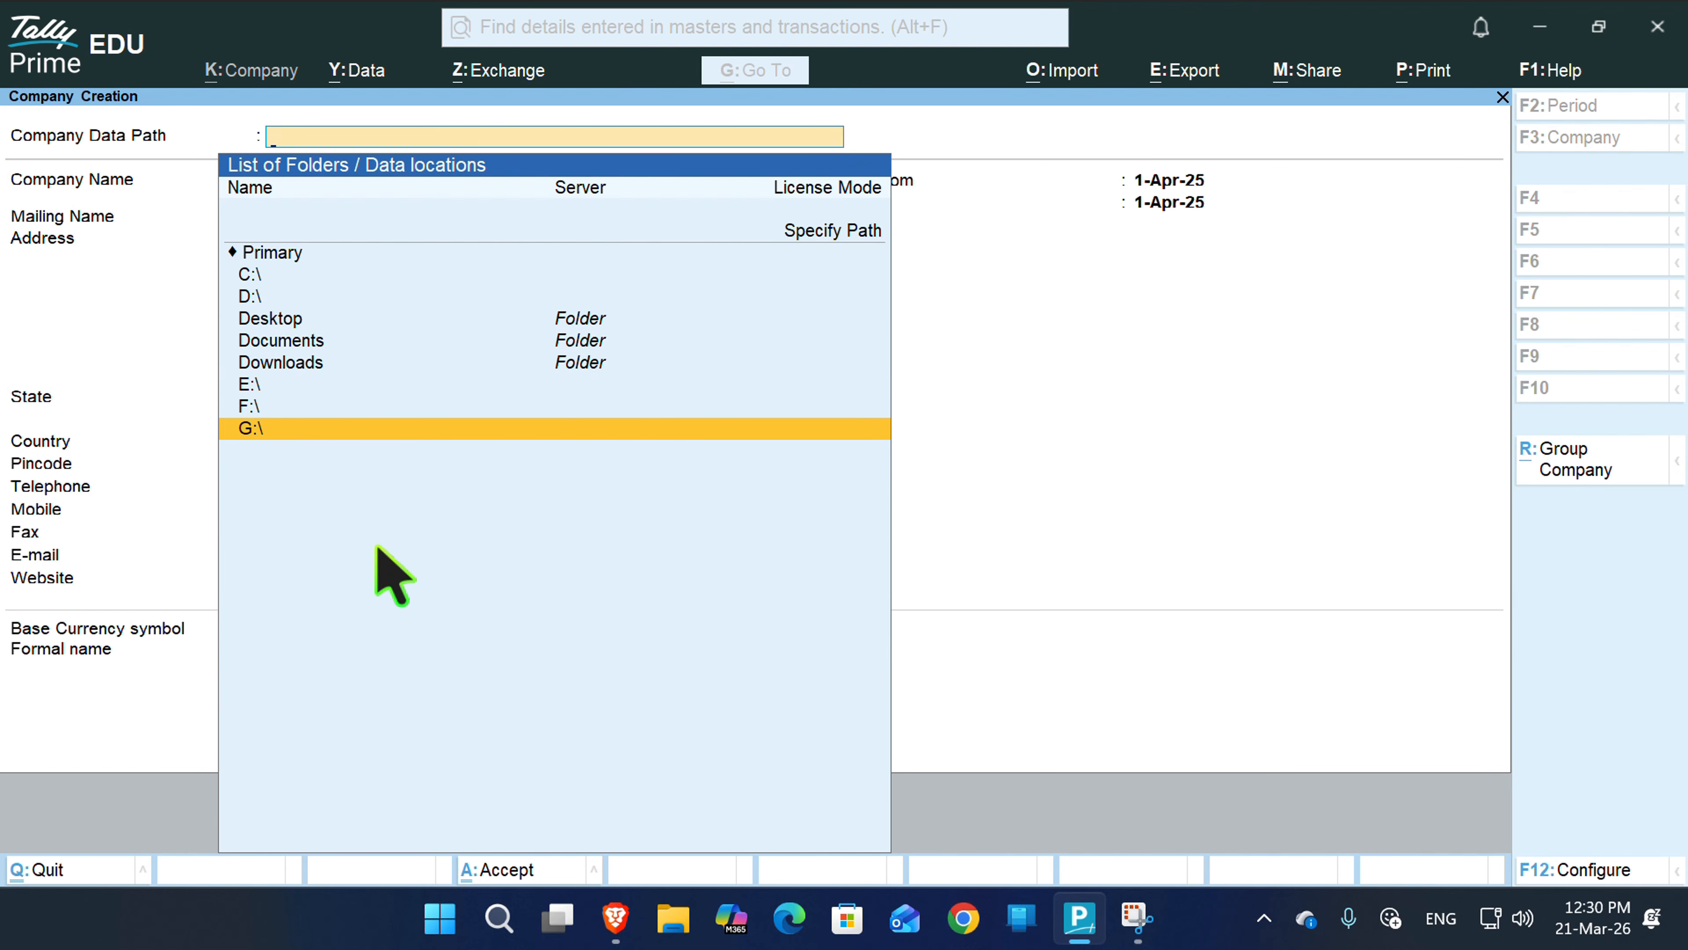
key("Return")
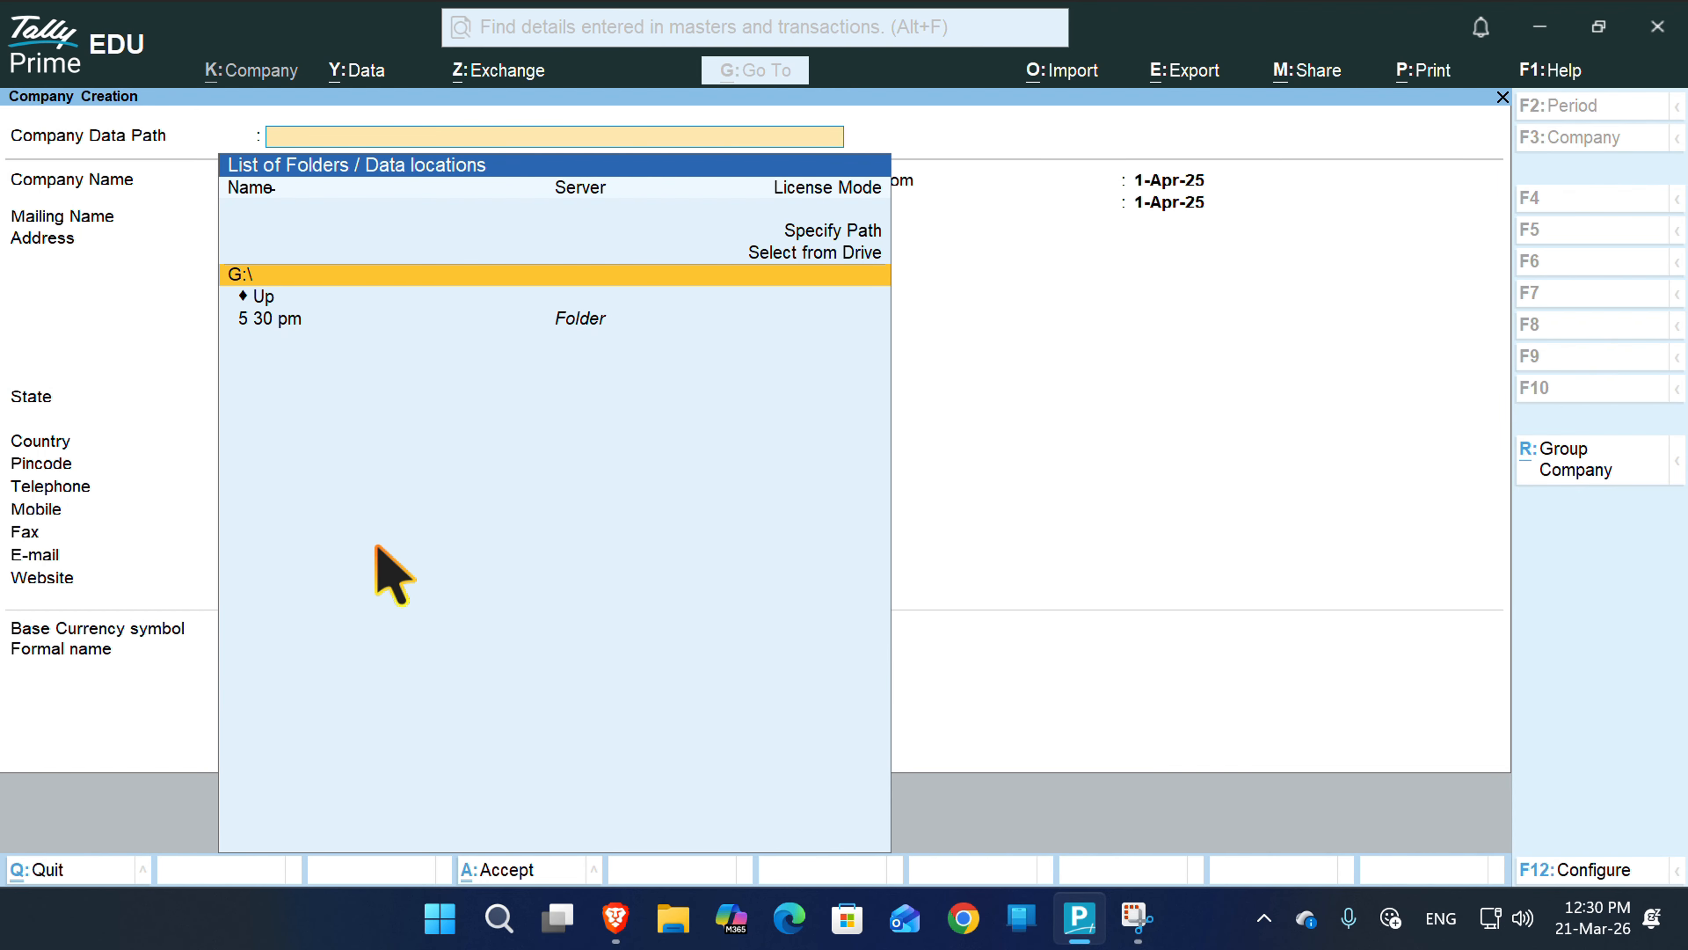
key("Return")
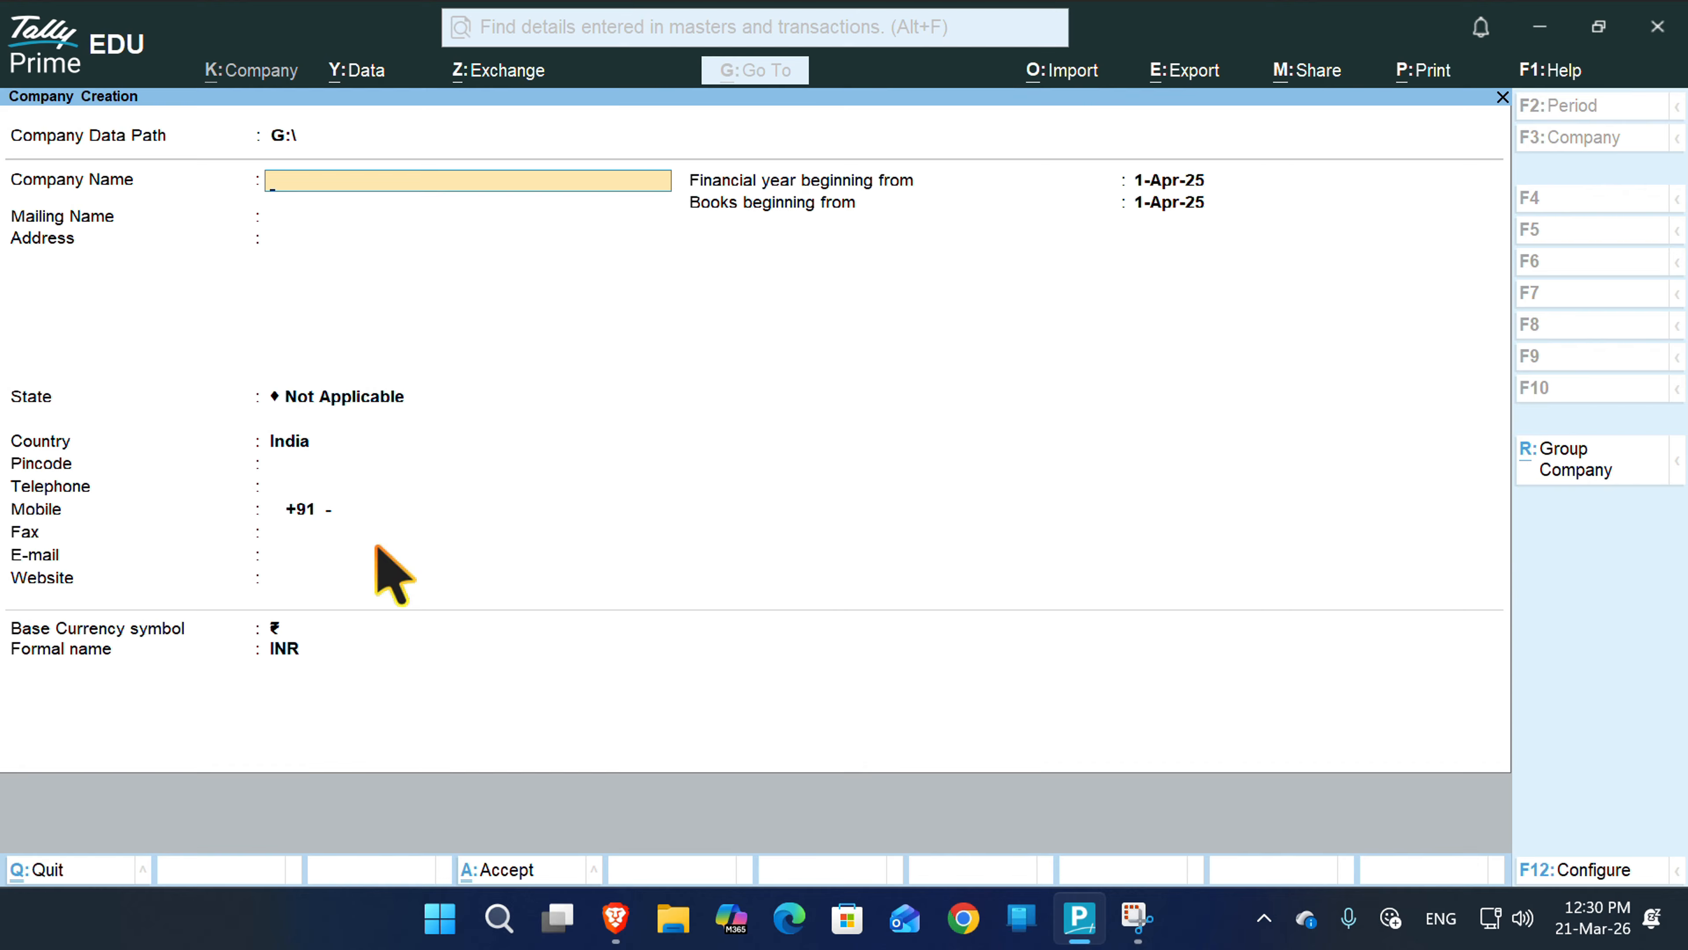
- Name the company Nsc Pvt Ltd and use the same mailing name
type("Nsc Pvt Ltd")
key("Return")
key("Return")
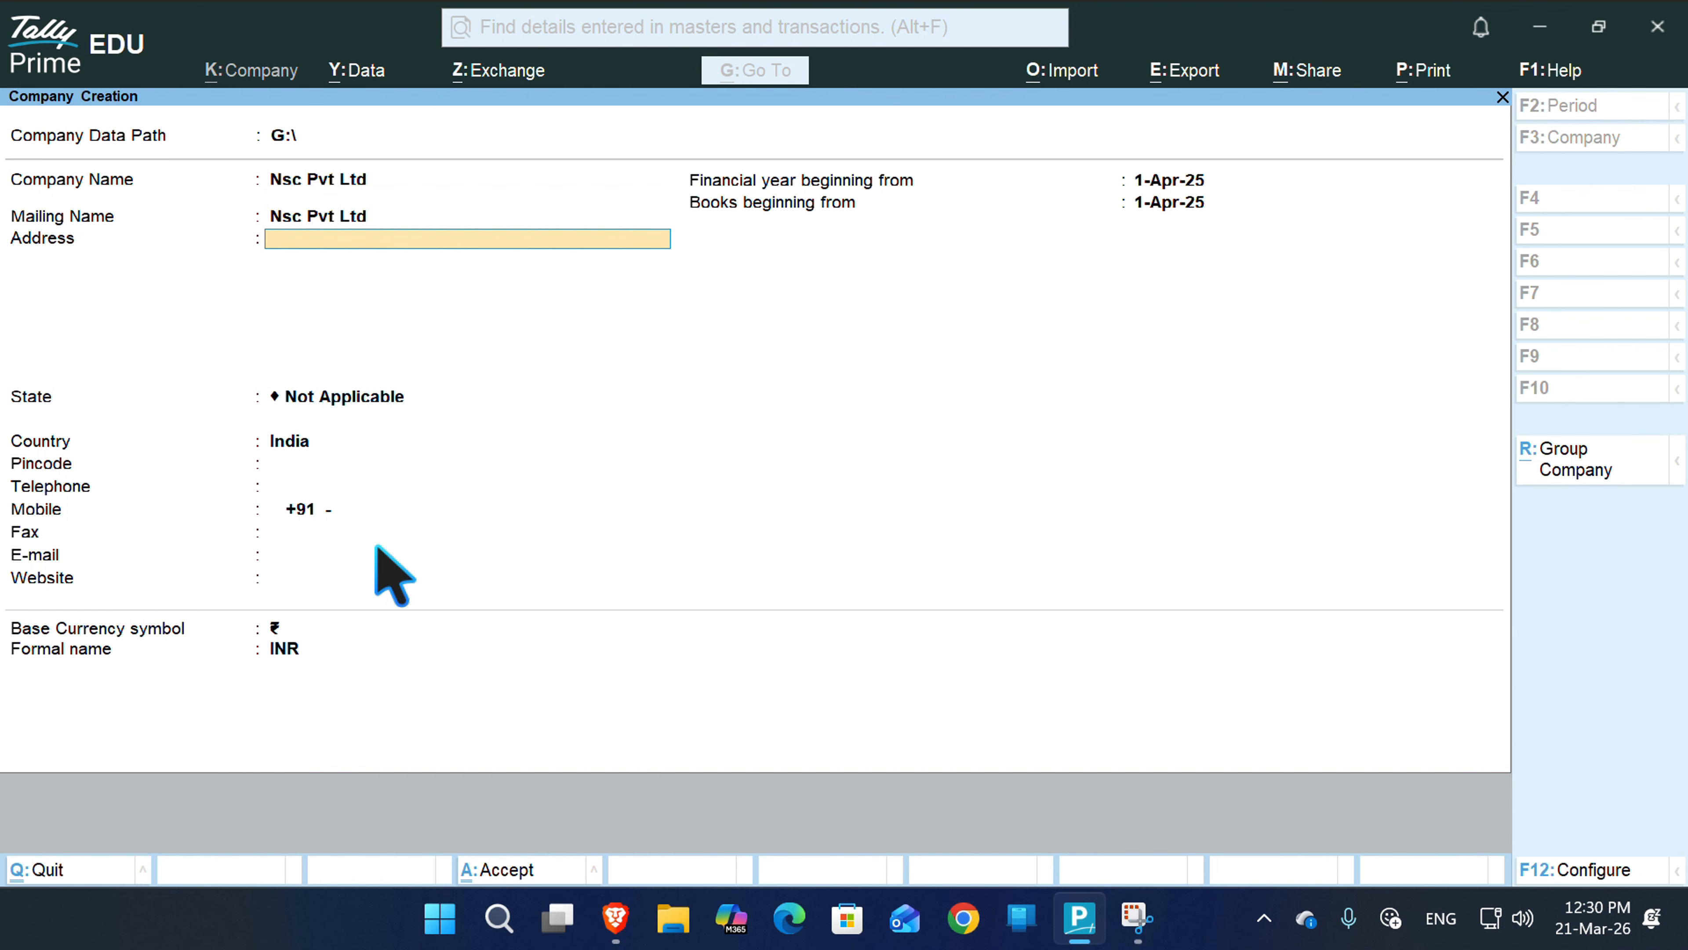
- Set the company's state to Chhattisgarh, keep the remaining details at their defaults, and save the company
key("Return")
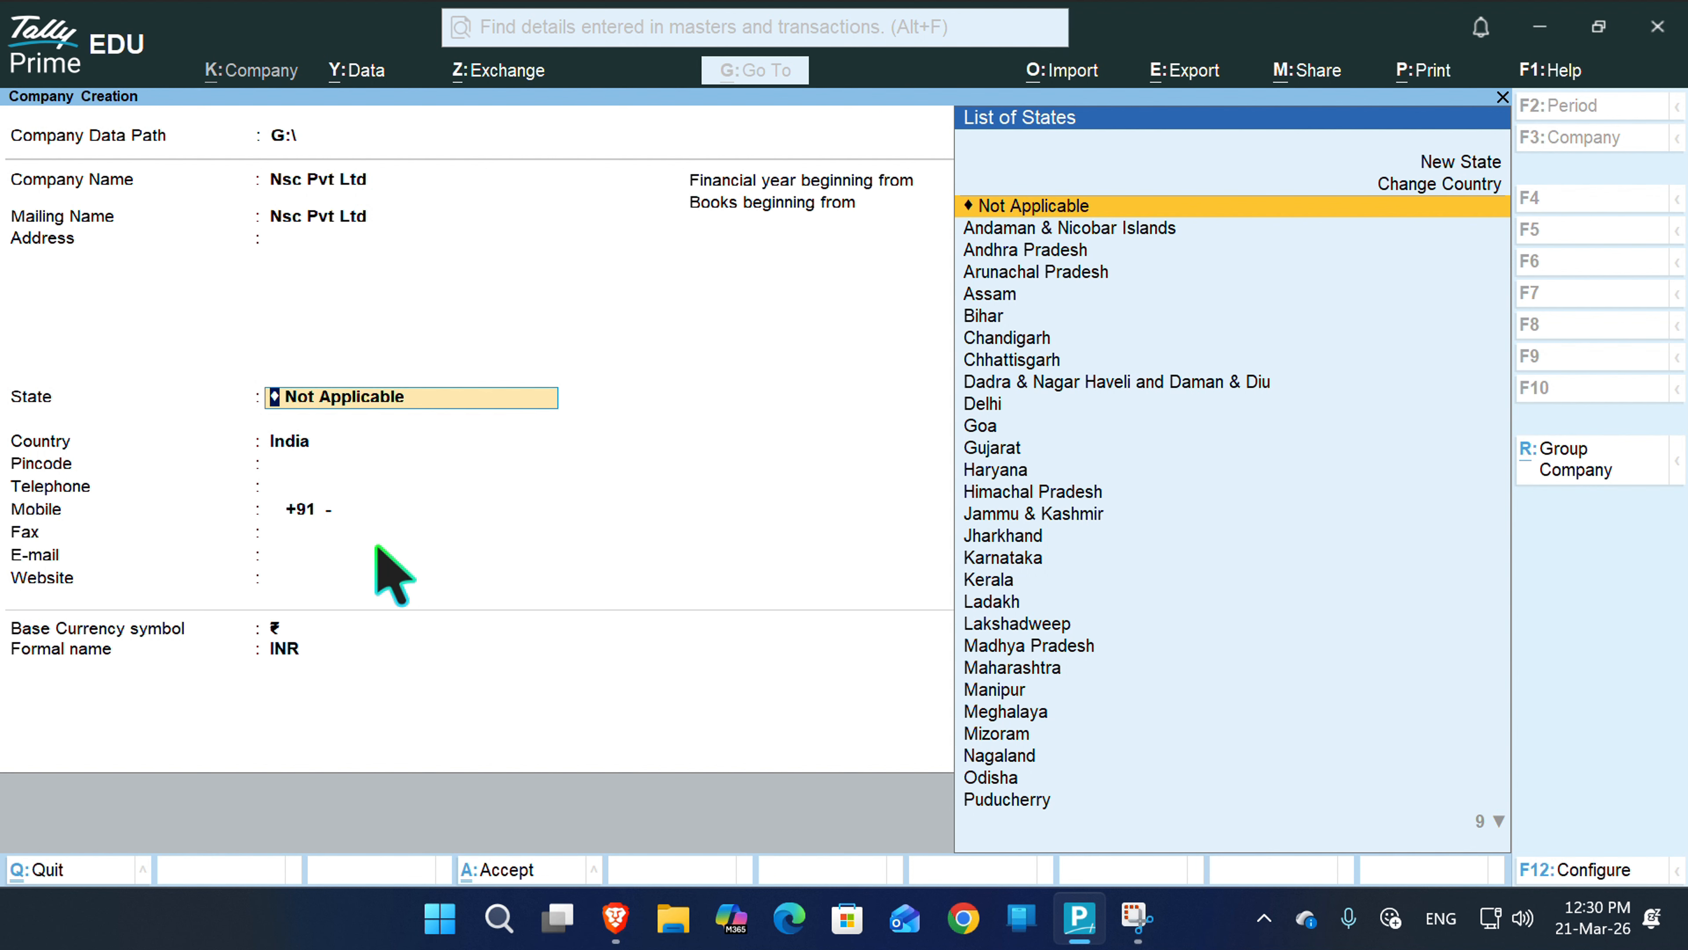
type("Ch")
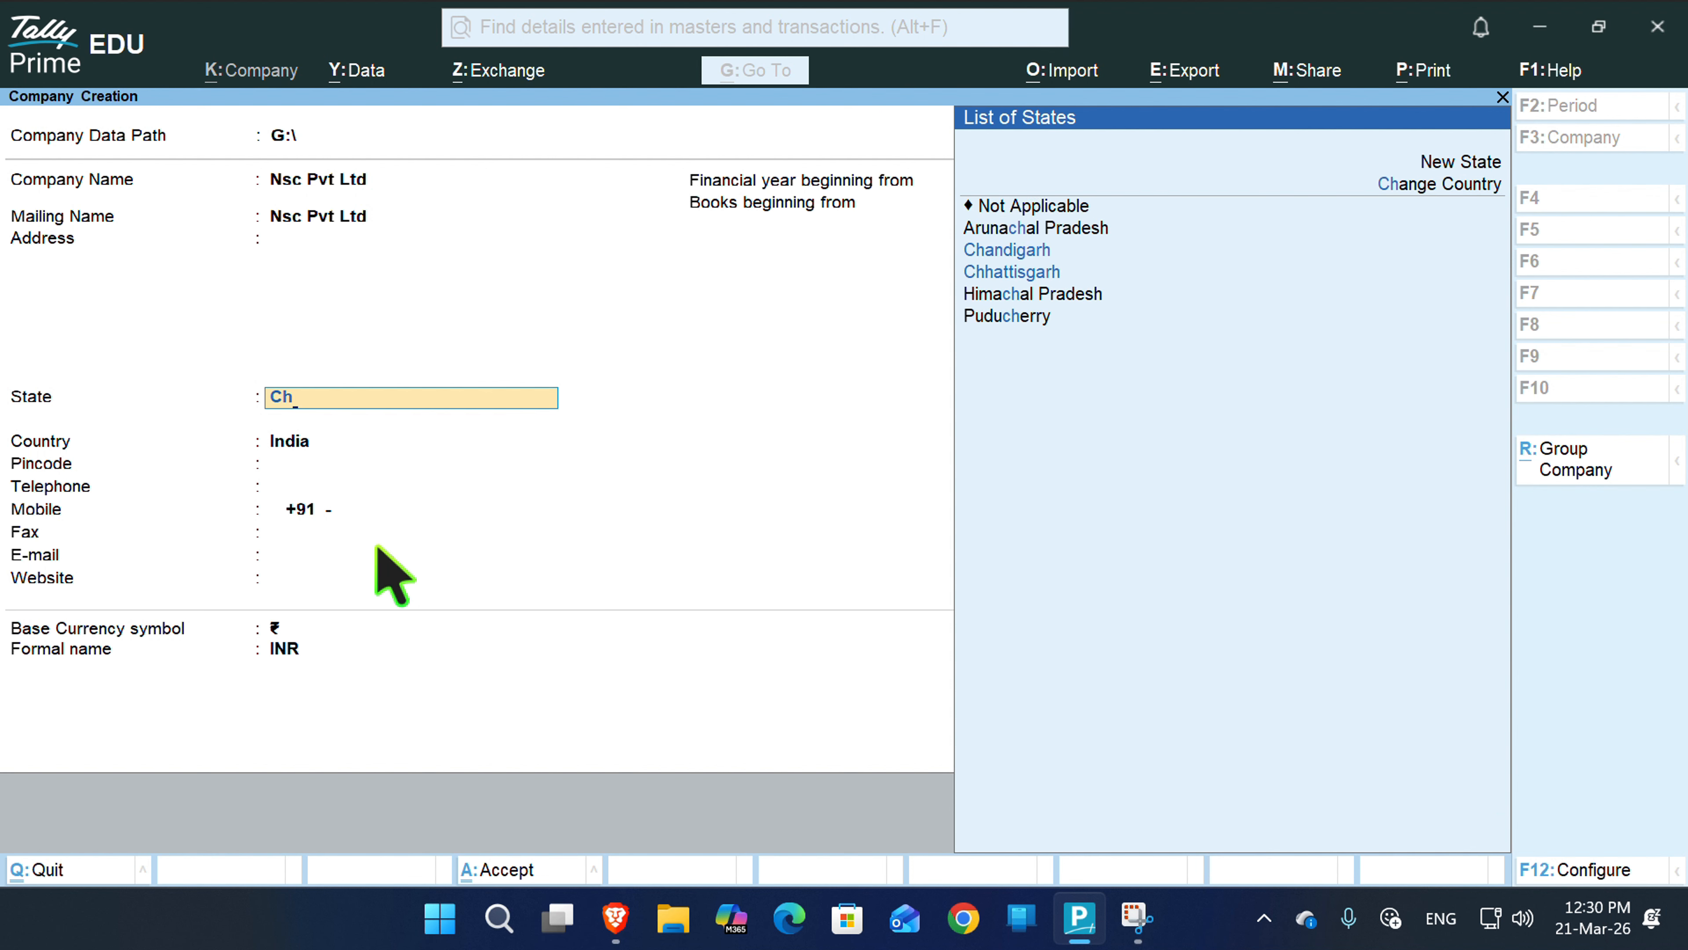
key("Down")
key("Return")
key("Return")
key("Return")
key("Return")
key("Return")
key("Return")
key("Return")
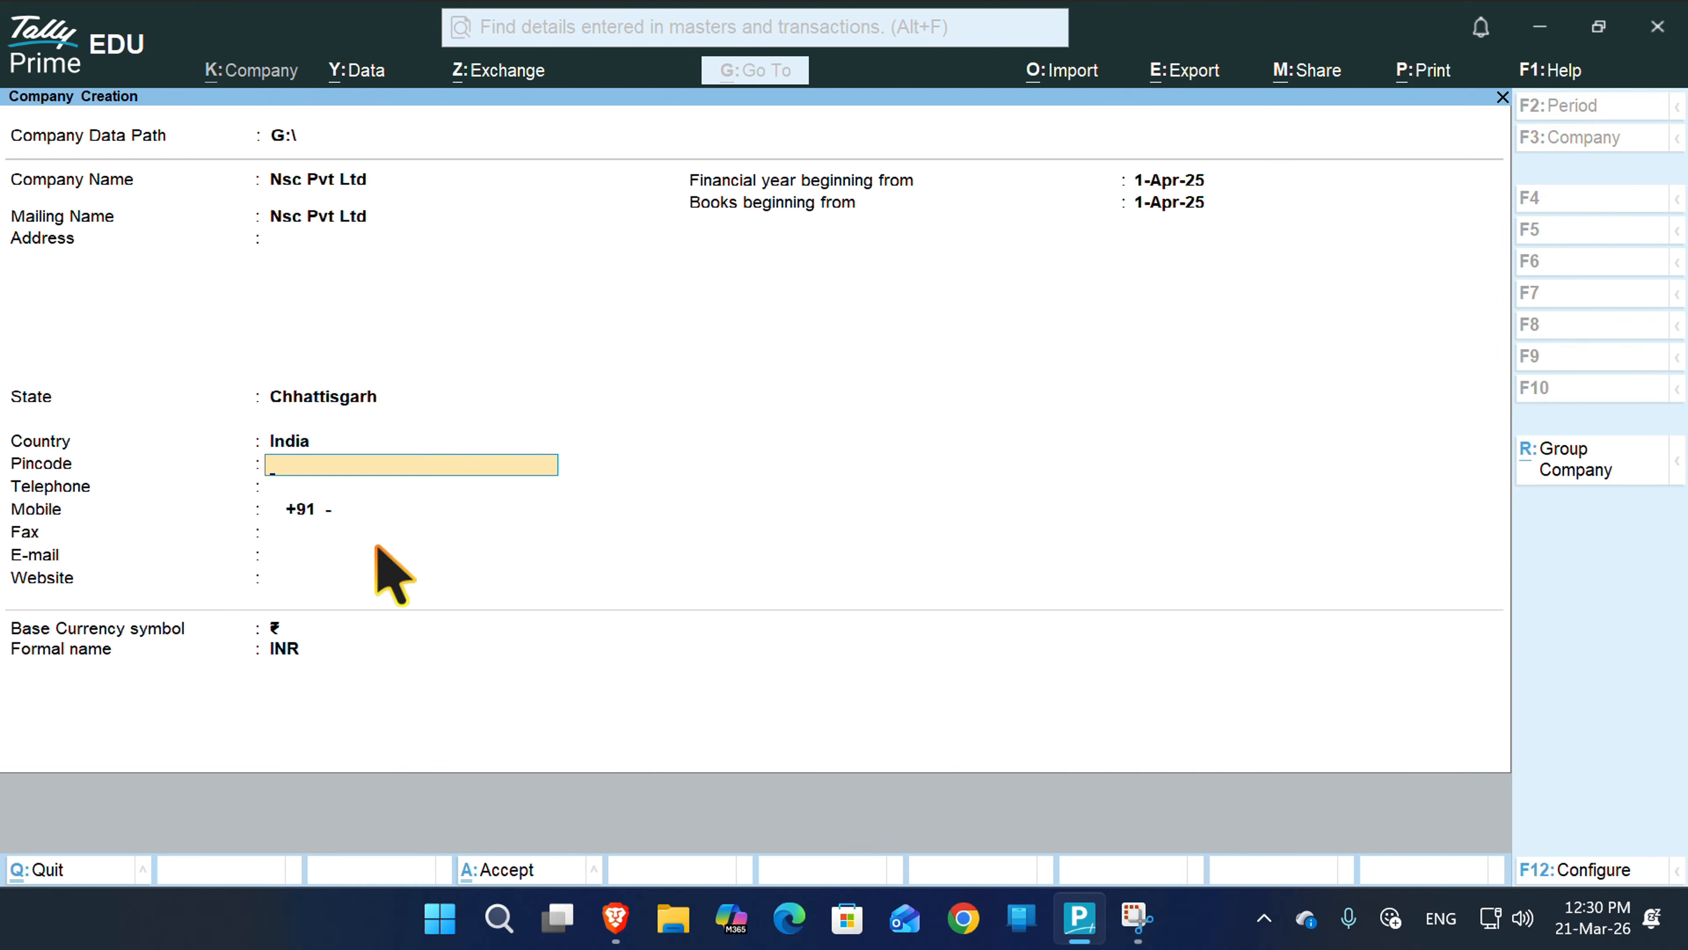
key("Return")
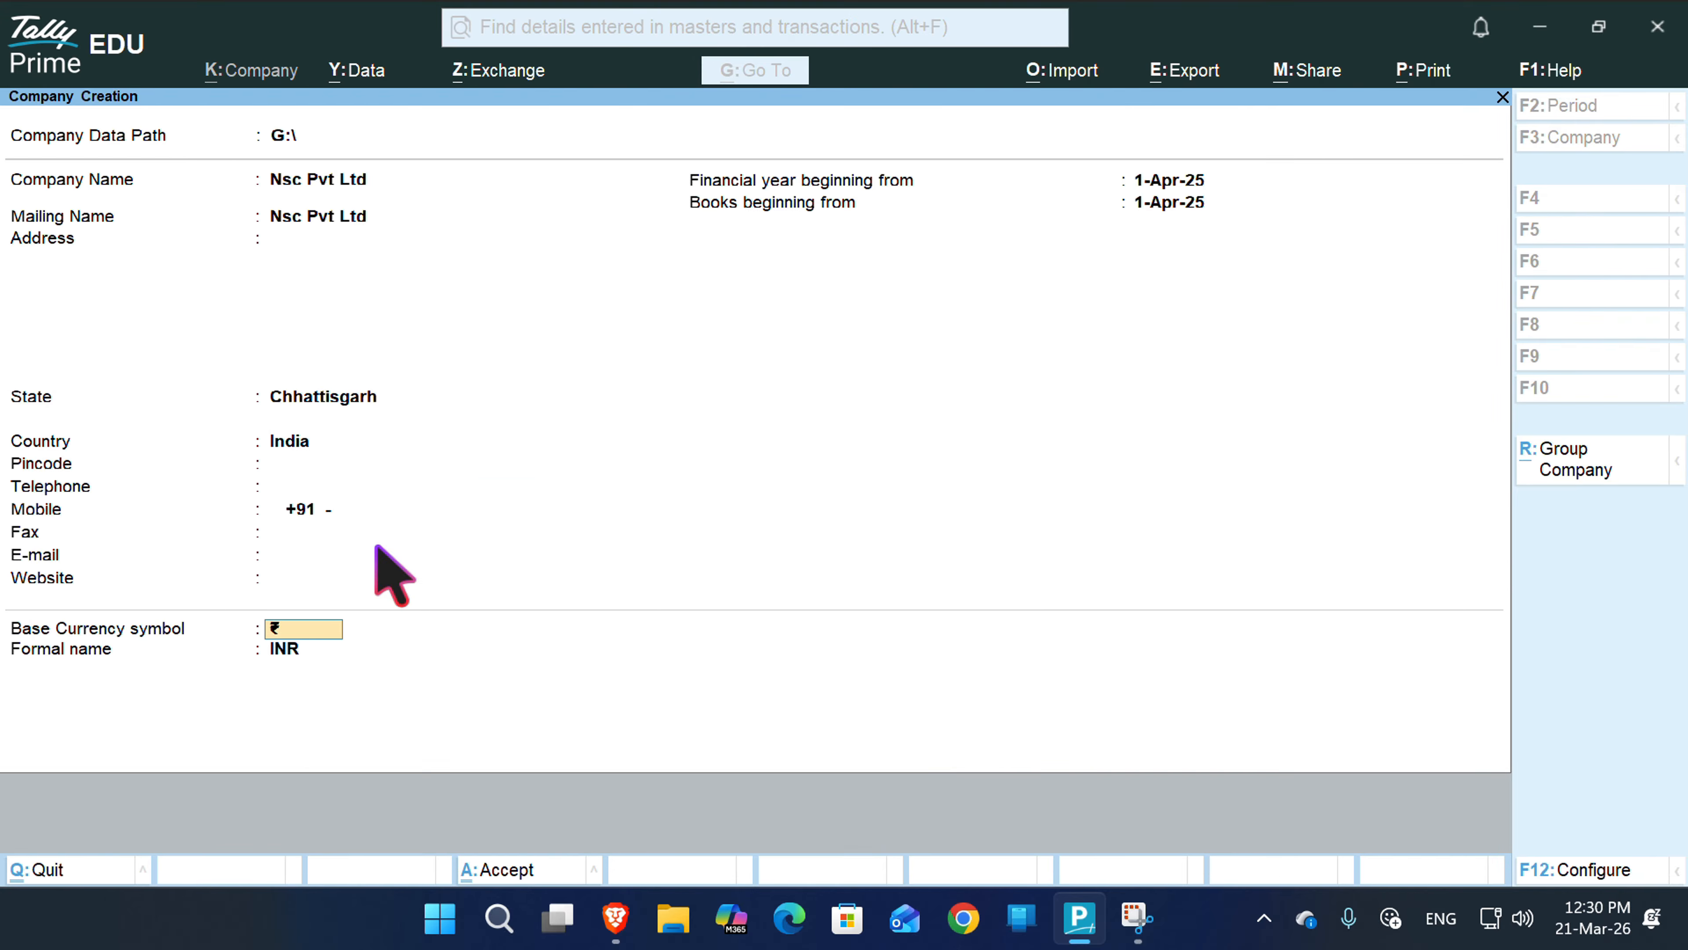
key("Return")
key("Return")
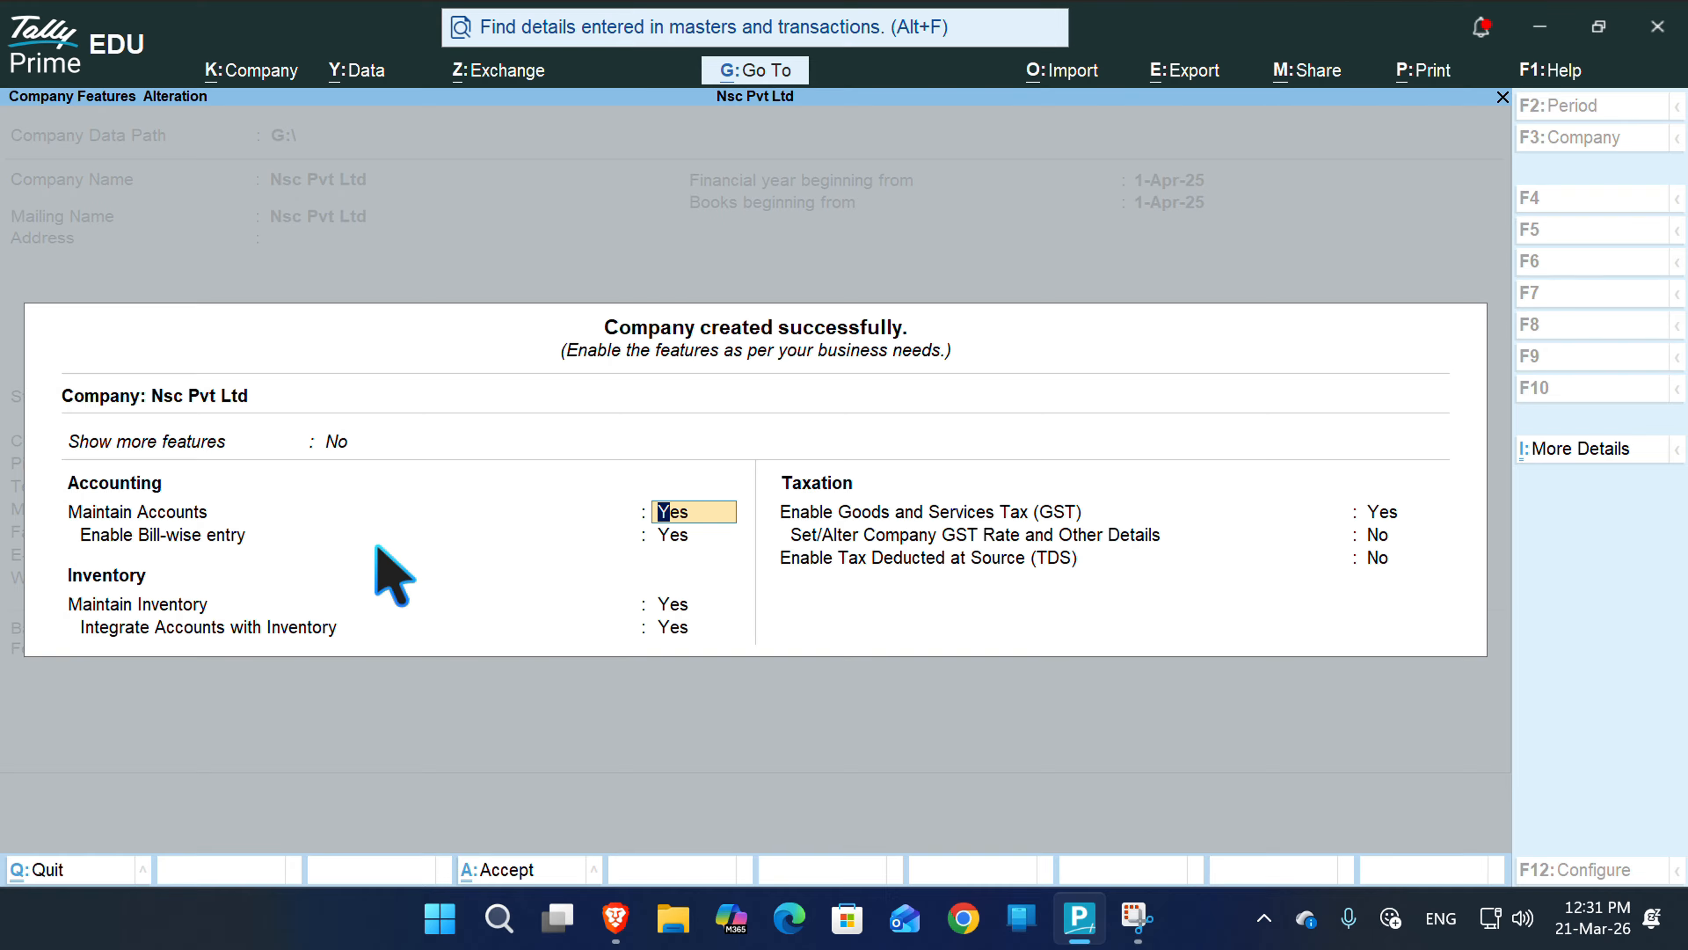
- Disable bill-wise entry, inventory and GST in the company features, keep TDS off, and save them
key("Return")
type("n")
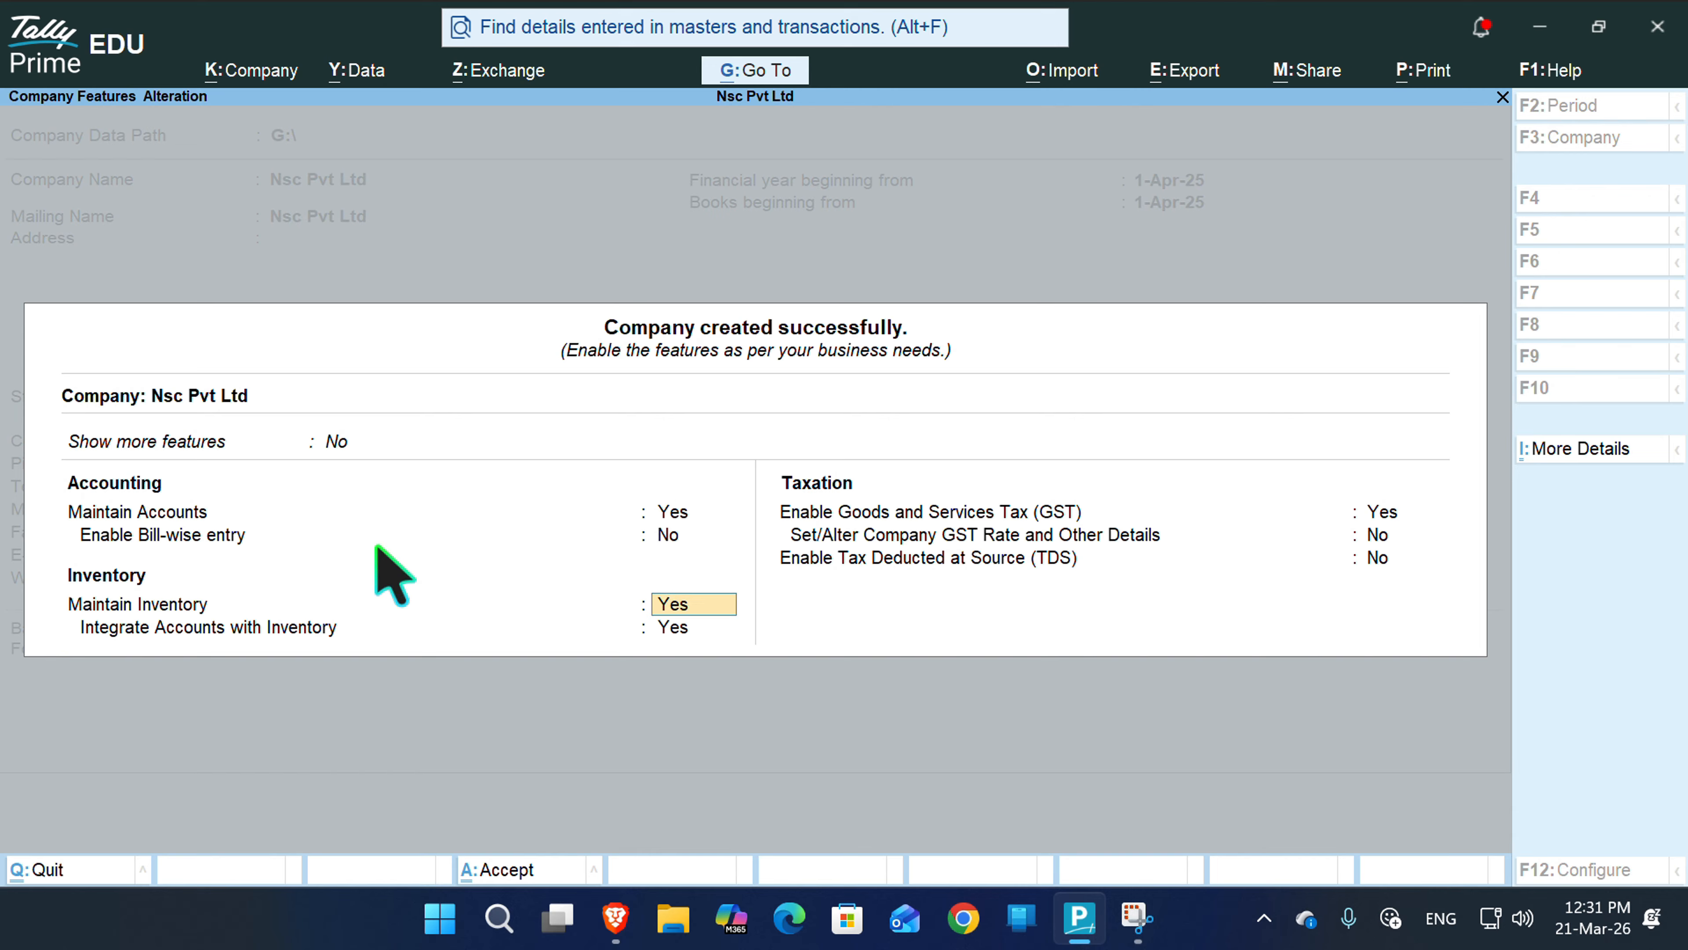
type("n")
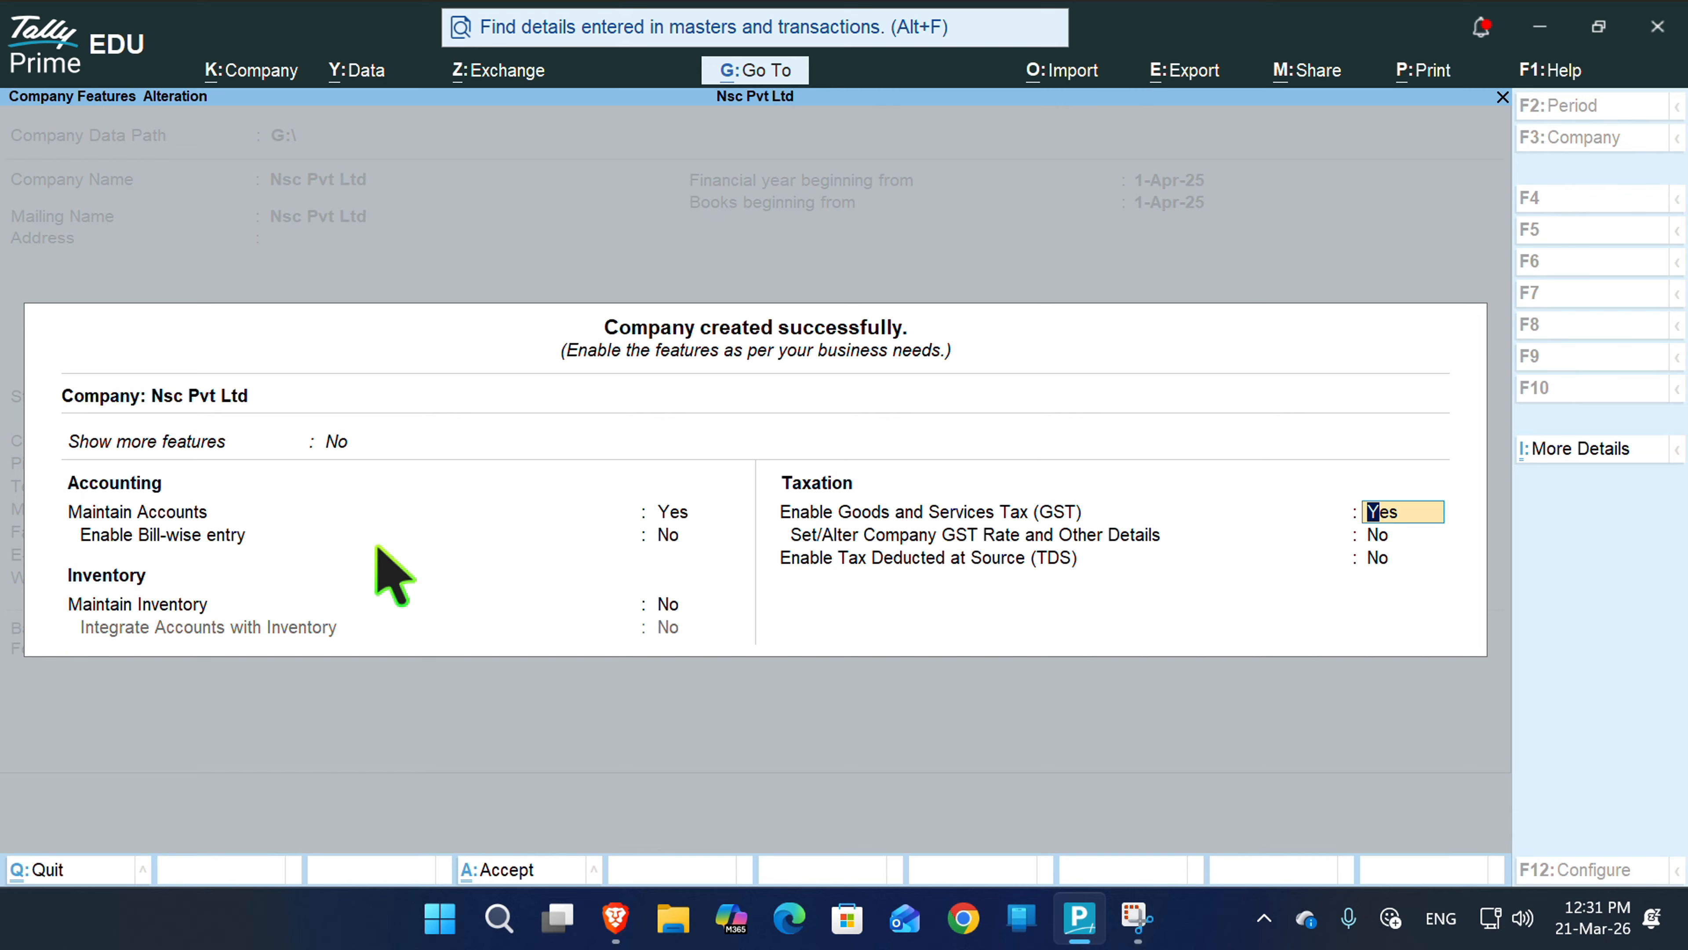
type("n")
key("Return")
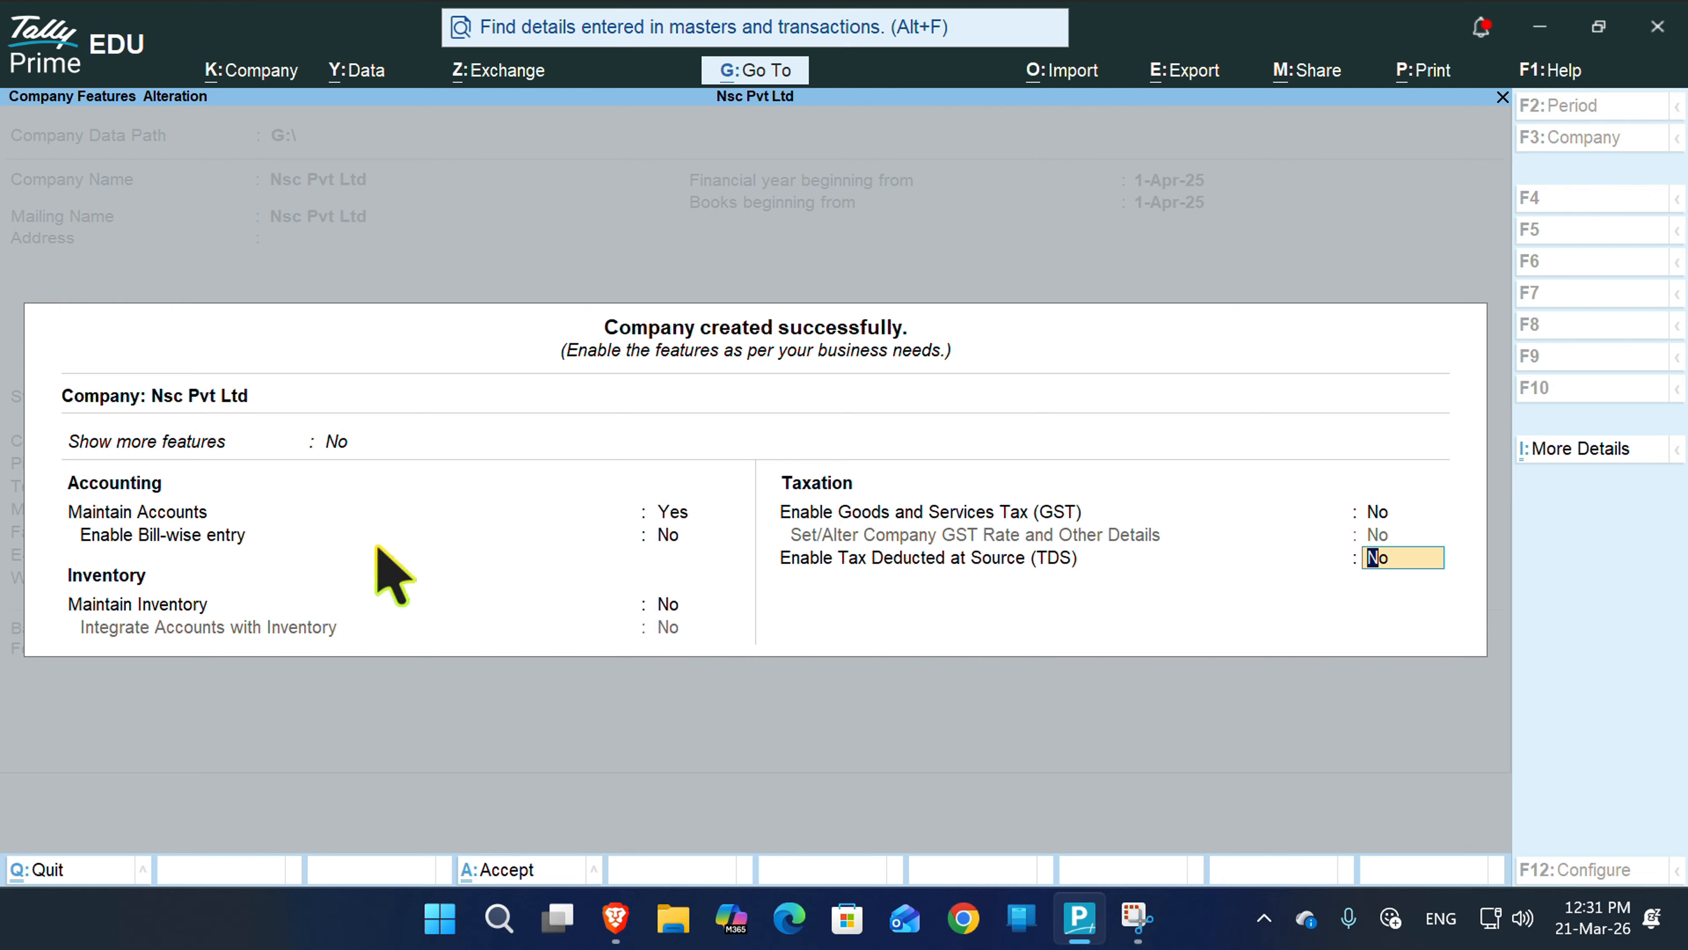
key("Return")
key("Return")
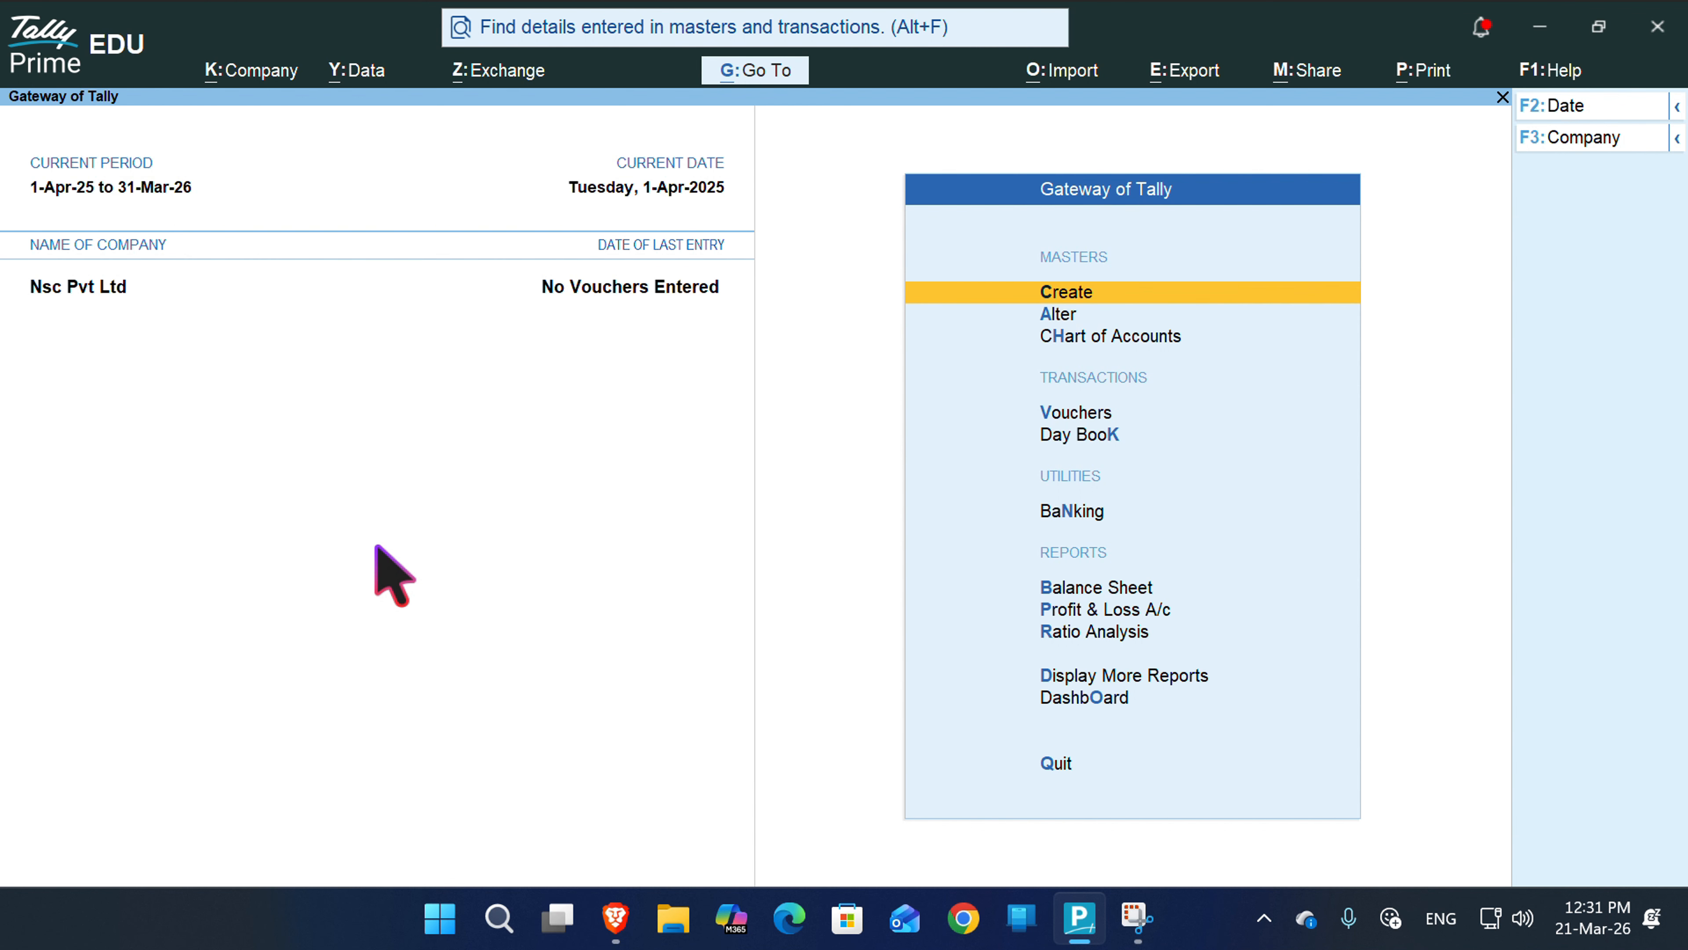
- Open voucher entry and switch to a Sales voucher
key("Down")
key("Down")
key("Down")
key("Down")
key("Up")
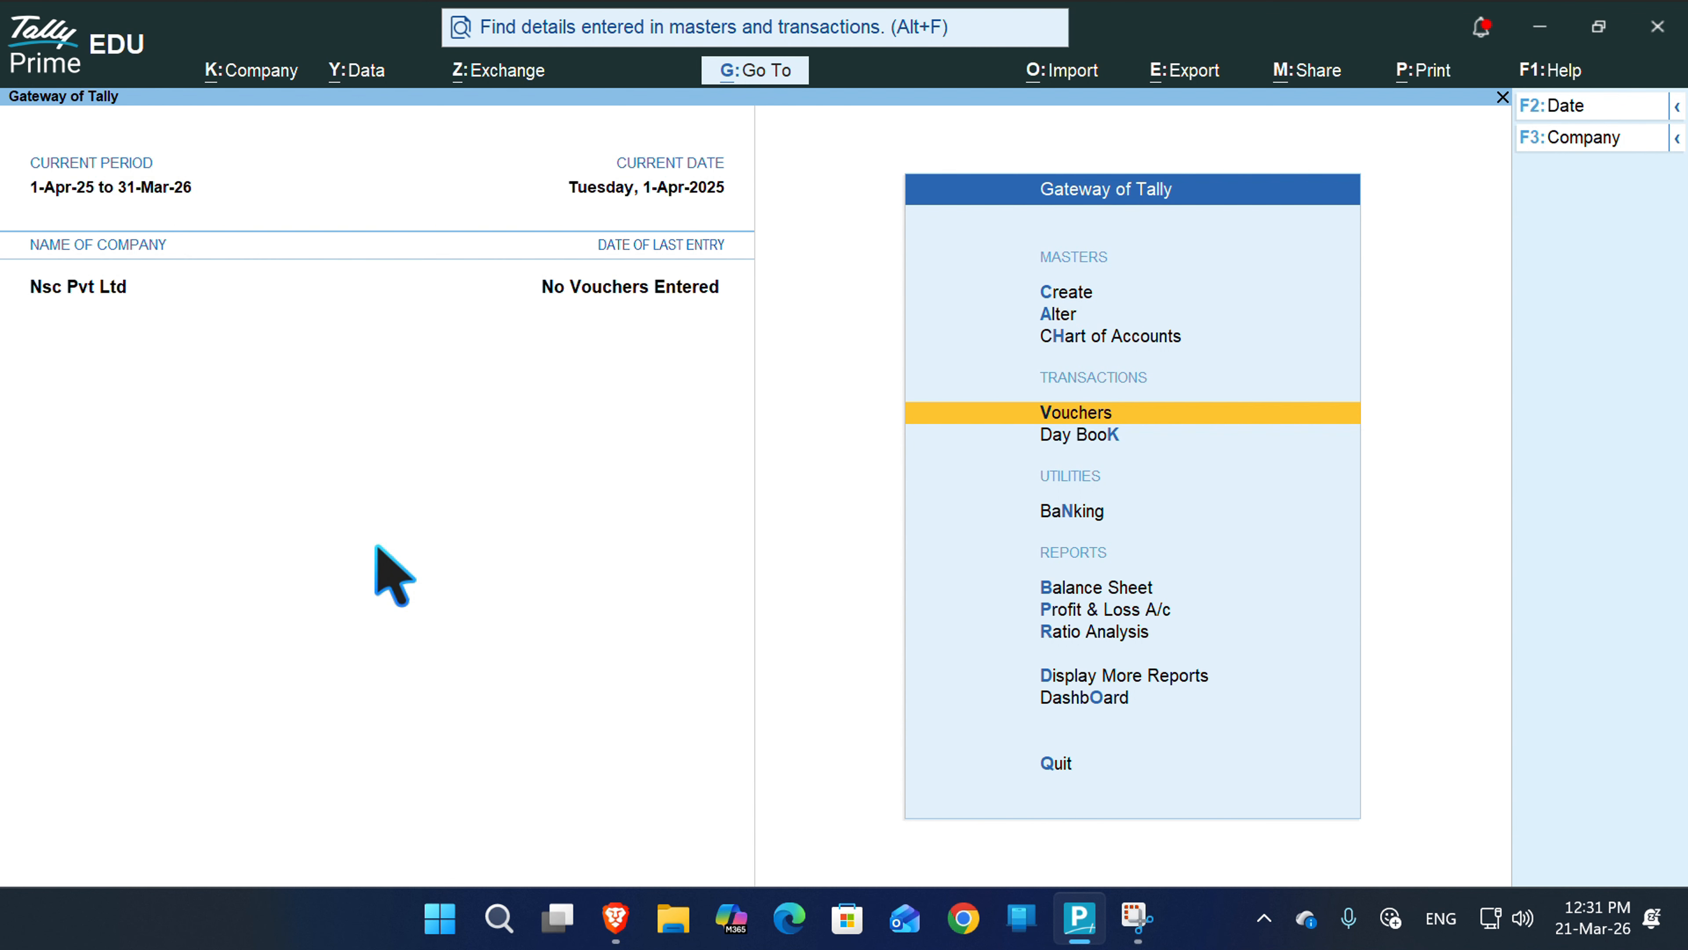
key("Return")
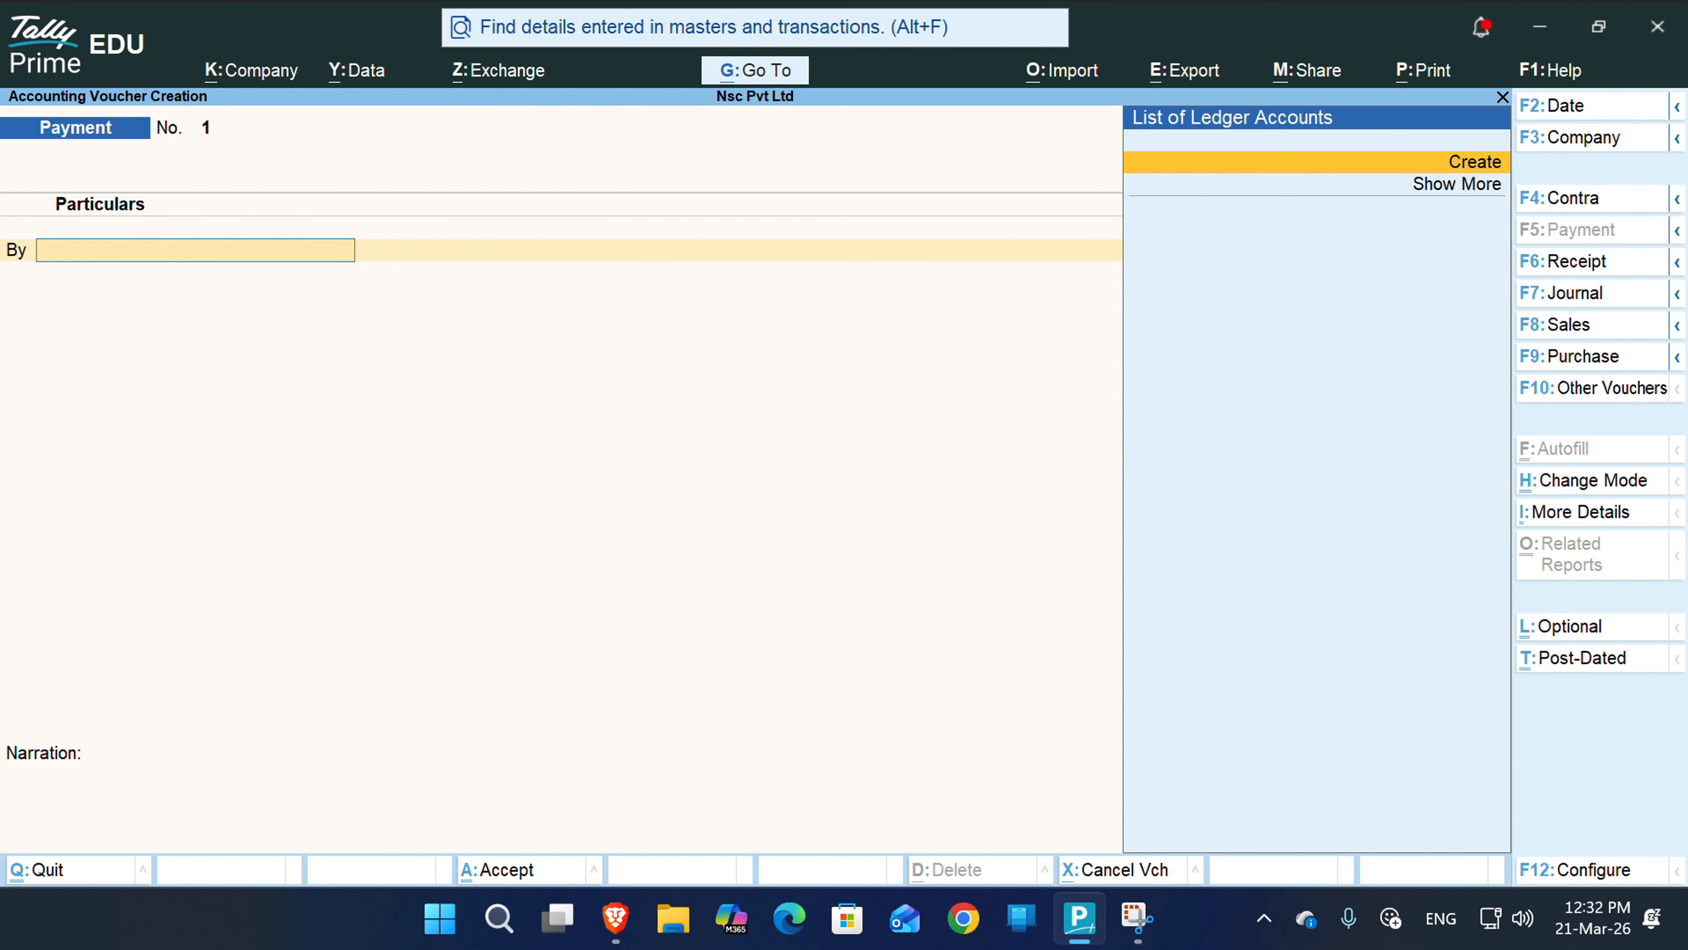
key("F8")
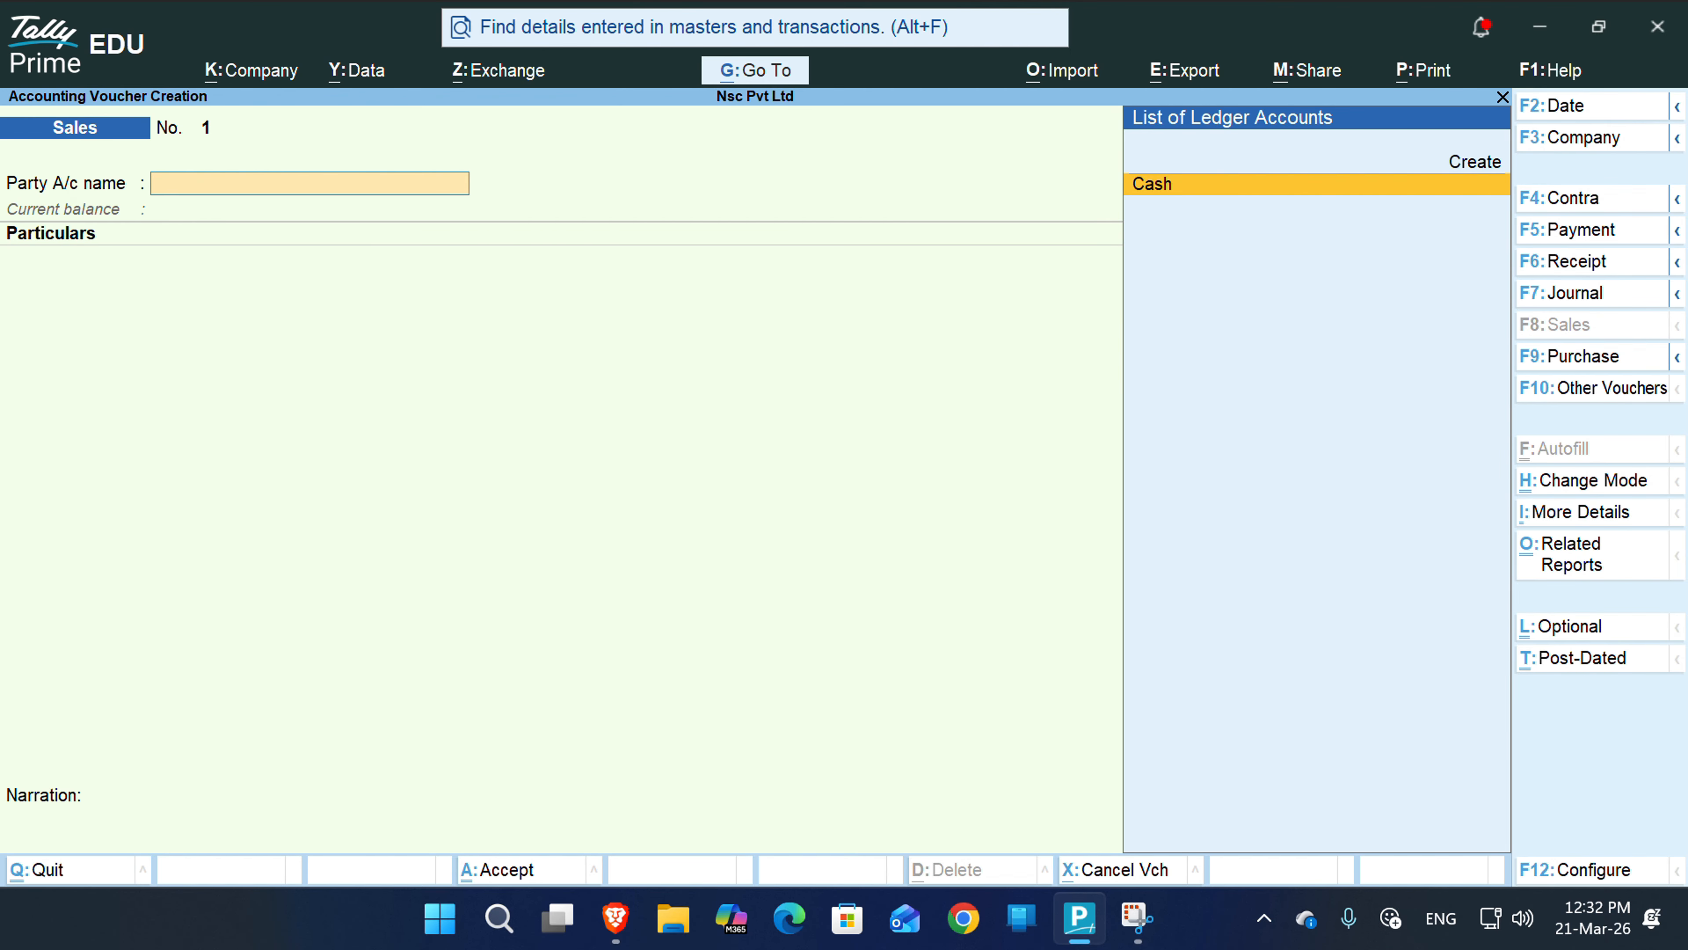
- Change the sales voucher's mode to As Voucher
key("ctrl")
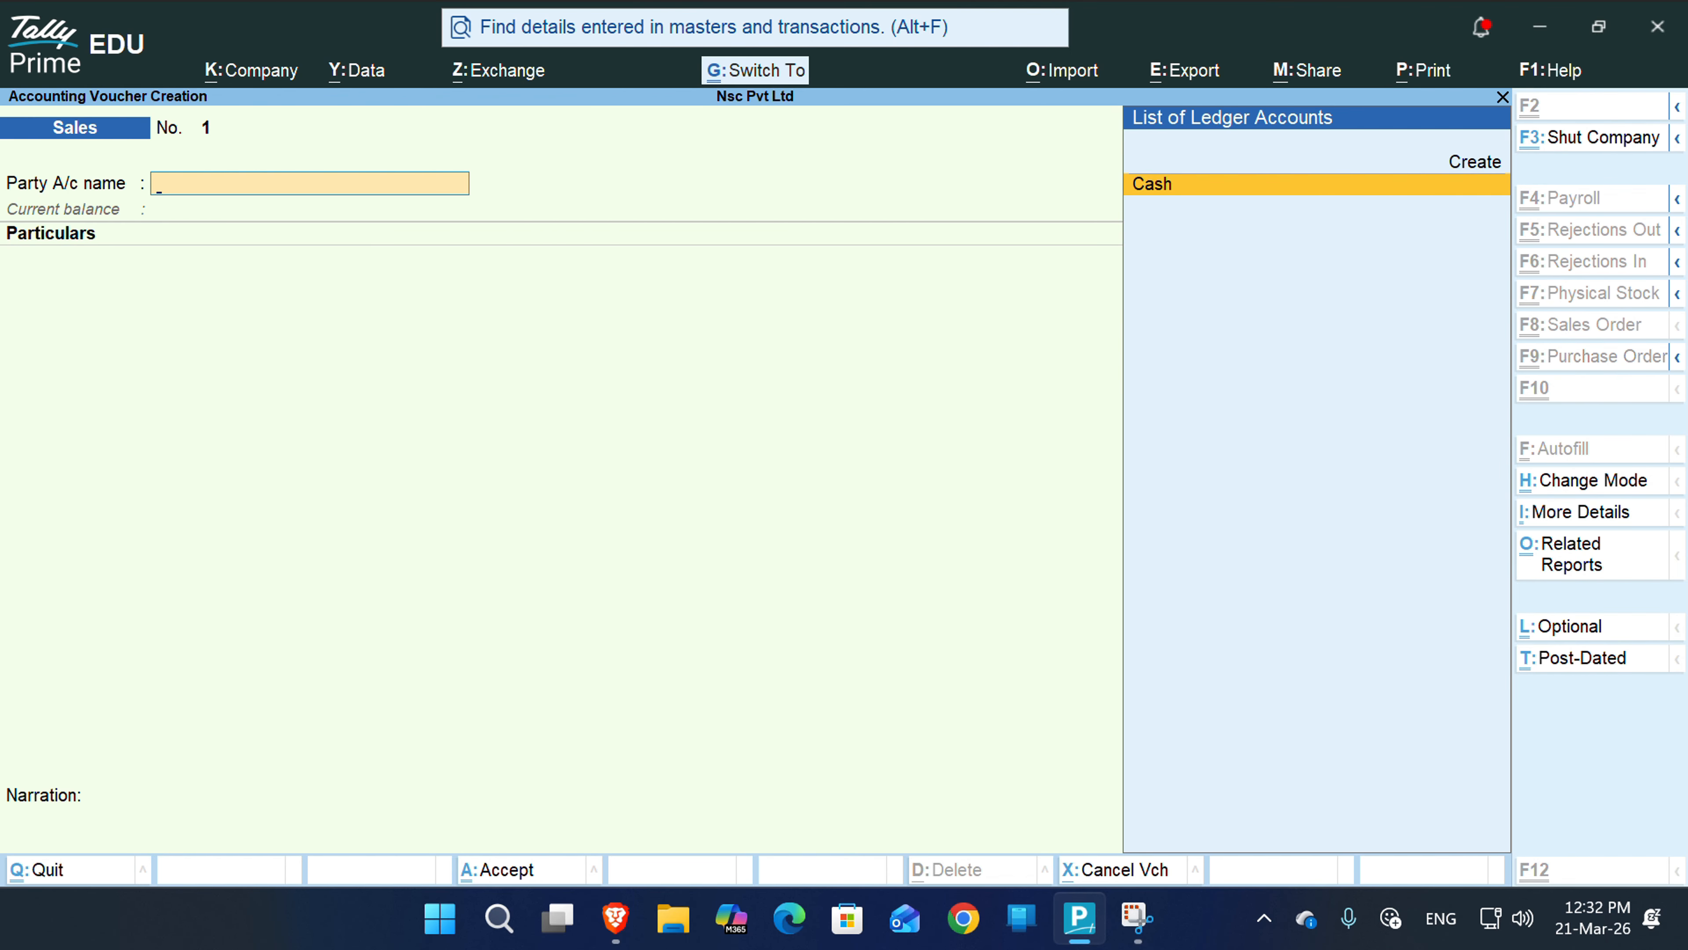
key("ctrl+h")
key("Down")
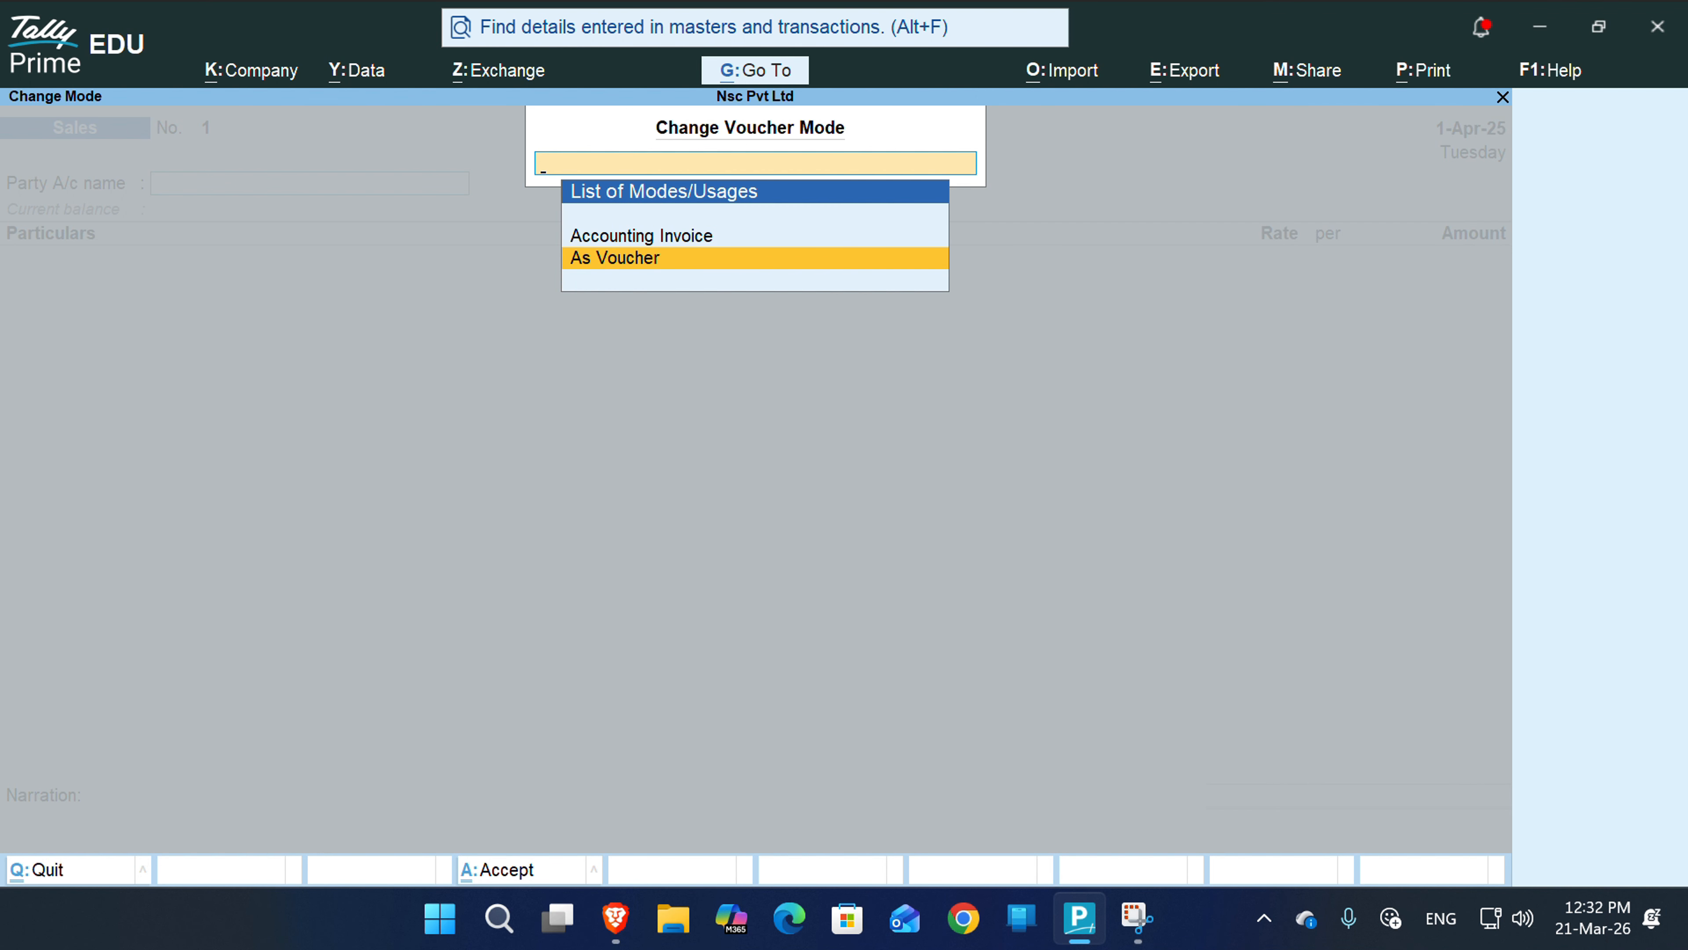
key("Return")
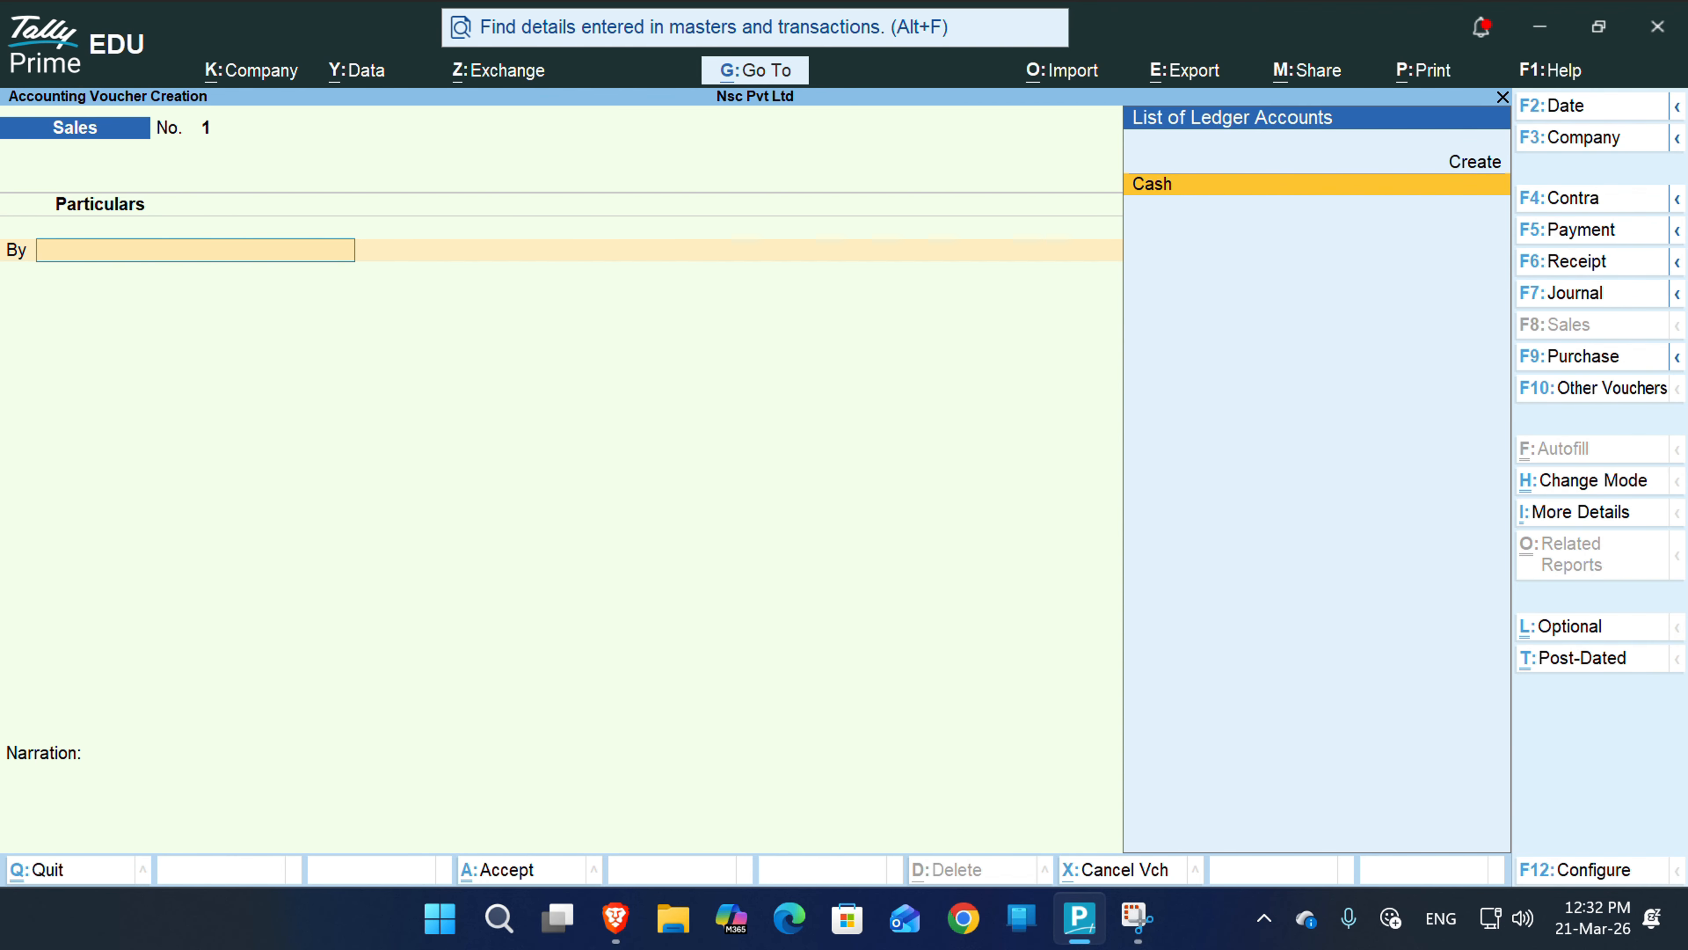
- Create a ledger named Sales A/c under the Sales Accounts group from within the voucher, keeping bank details off
key("alt")
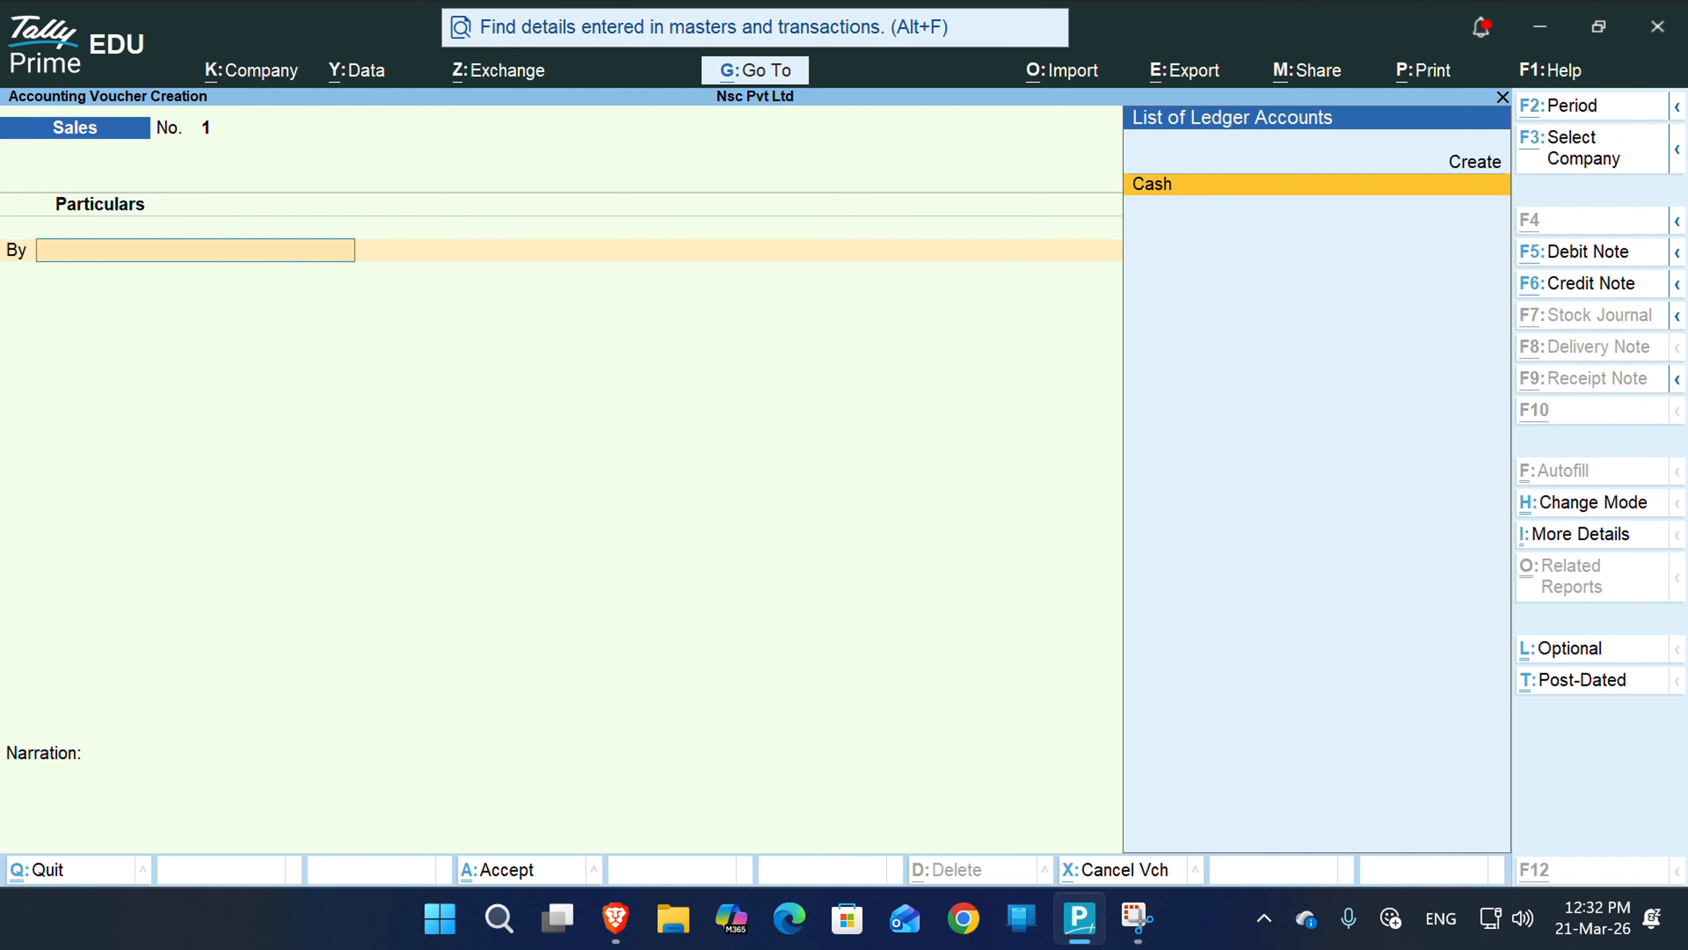
key("alt+c")
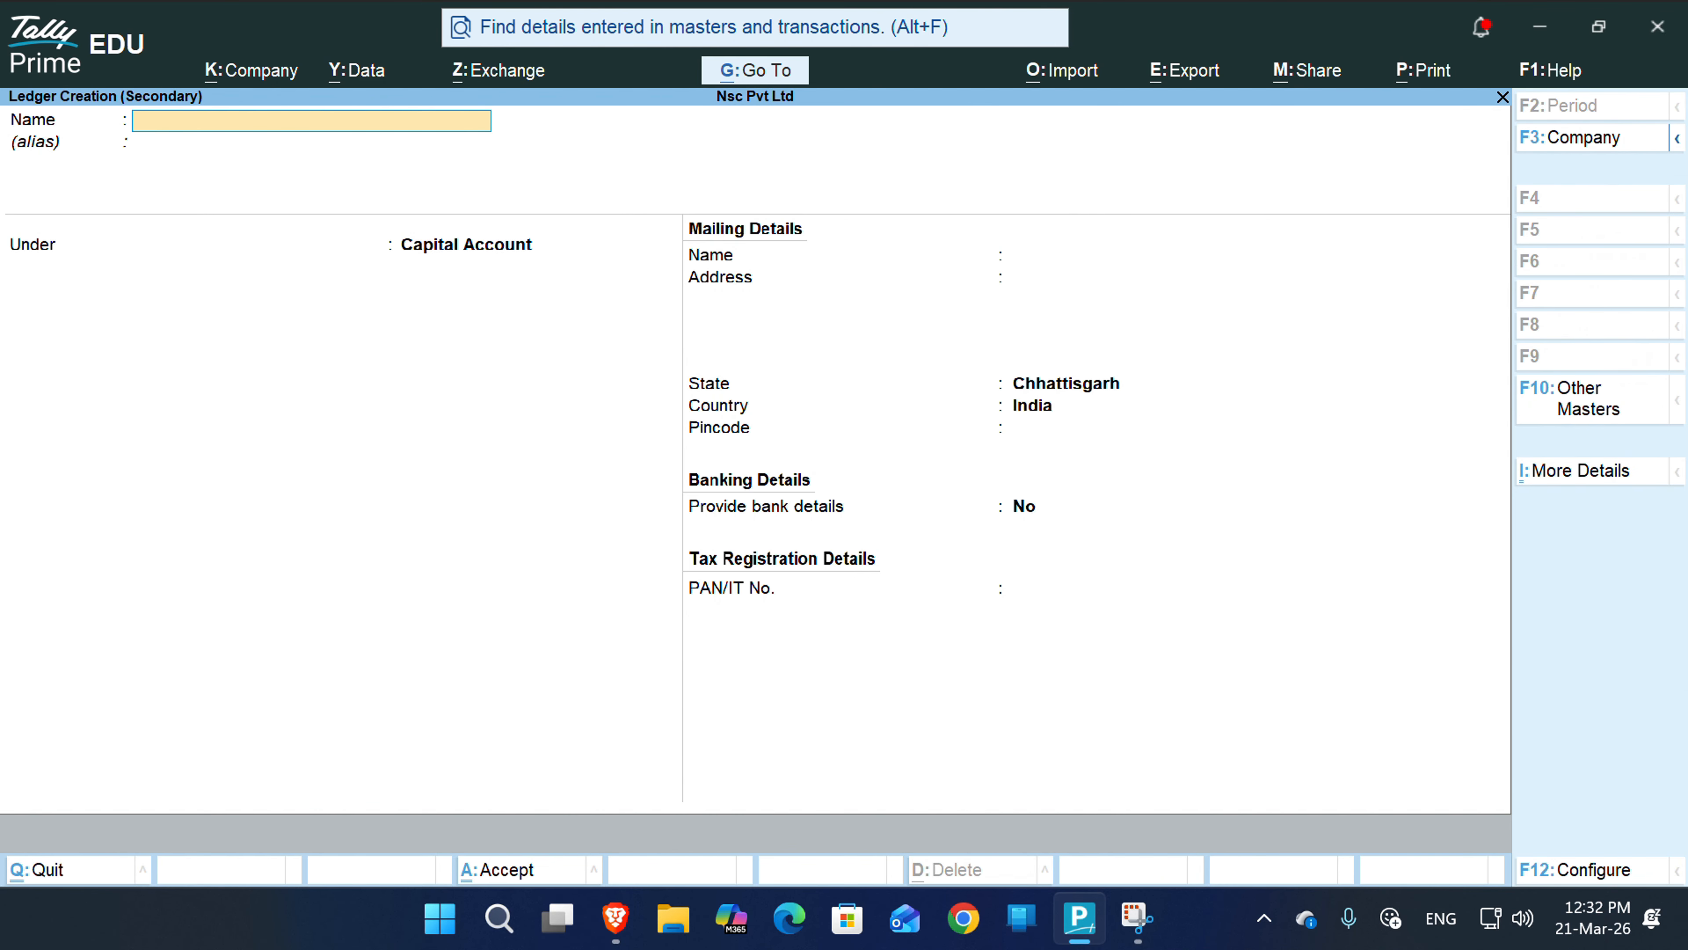
type("Sales a/c")
key("Return")
key("Return")
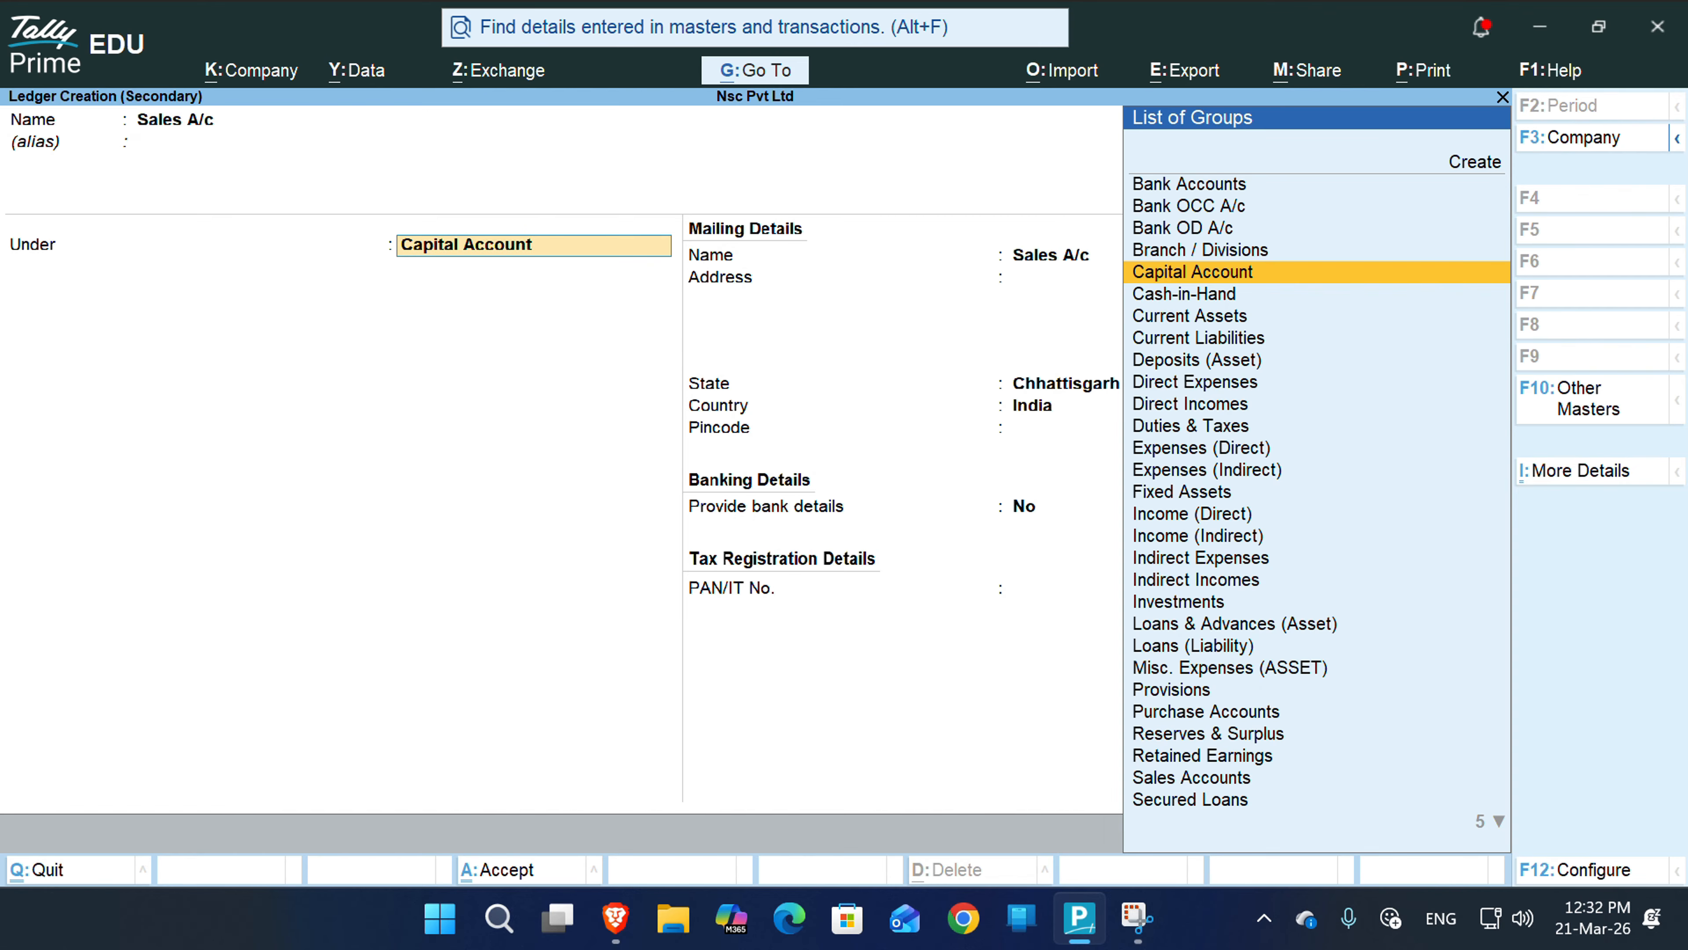
type("Sale")
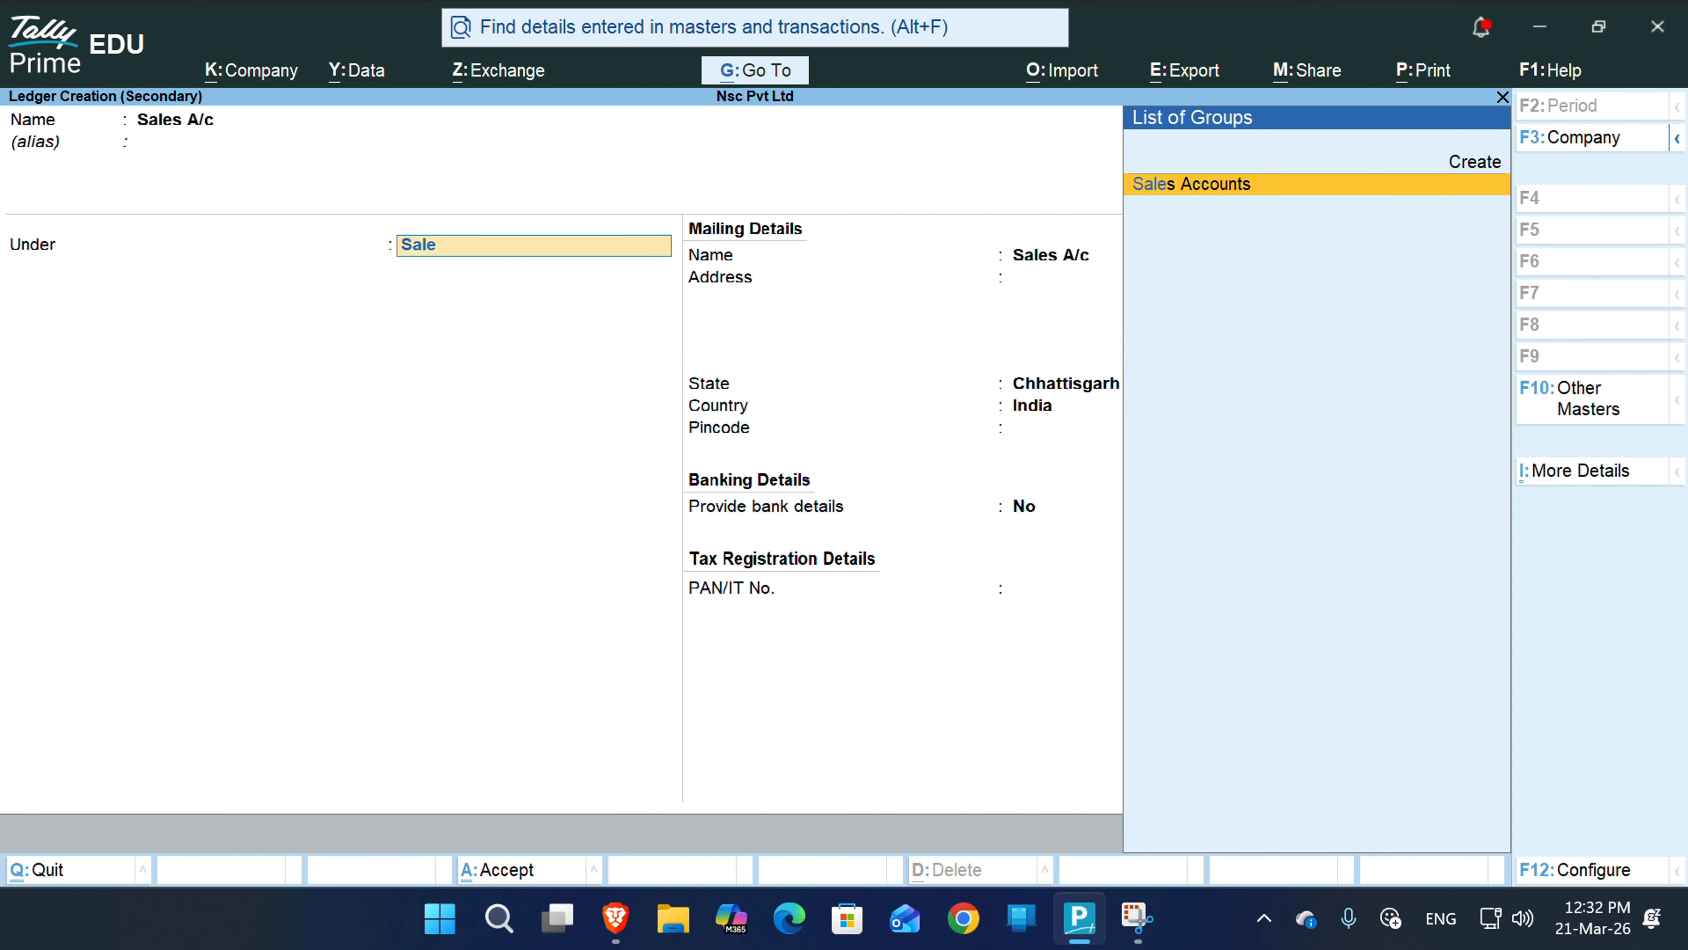
key("Return")
key("Return")
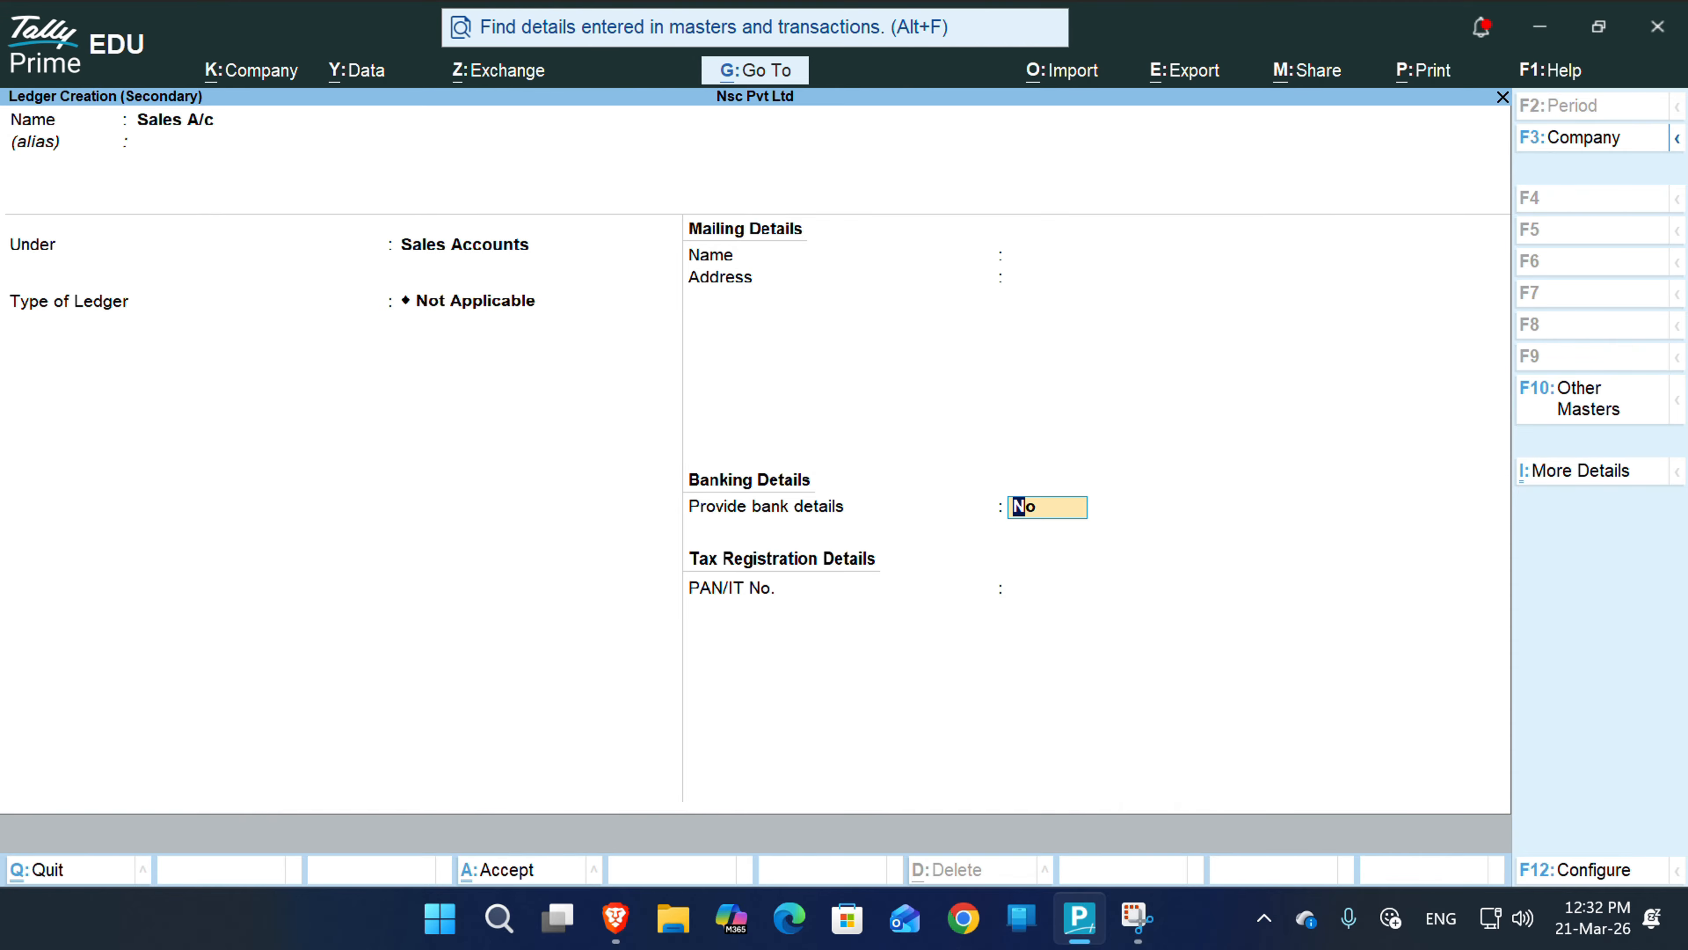
key("Return")
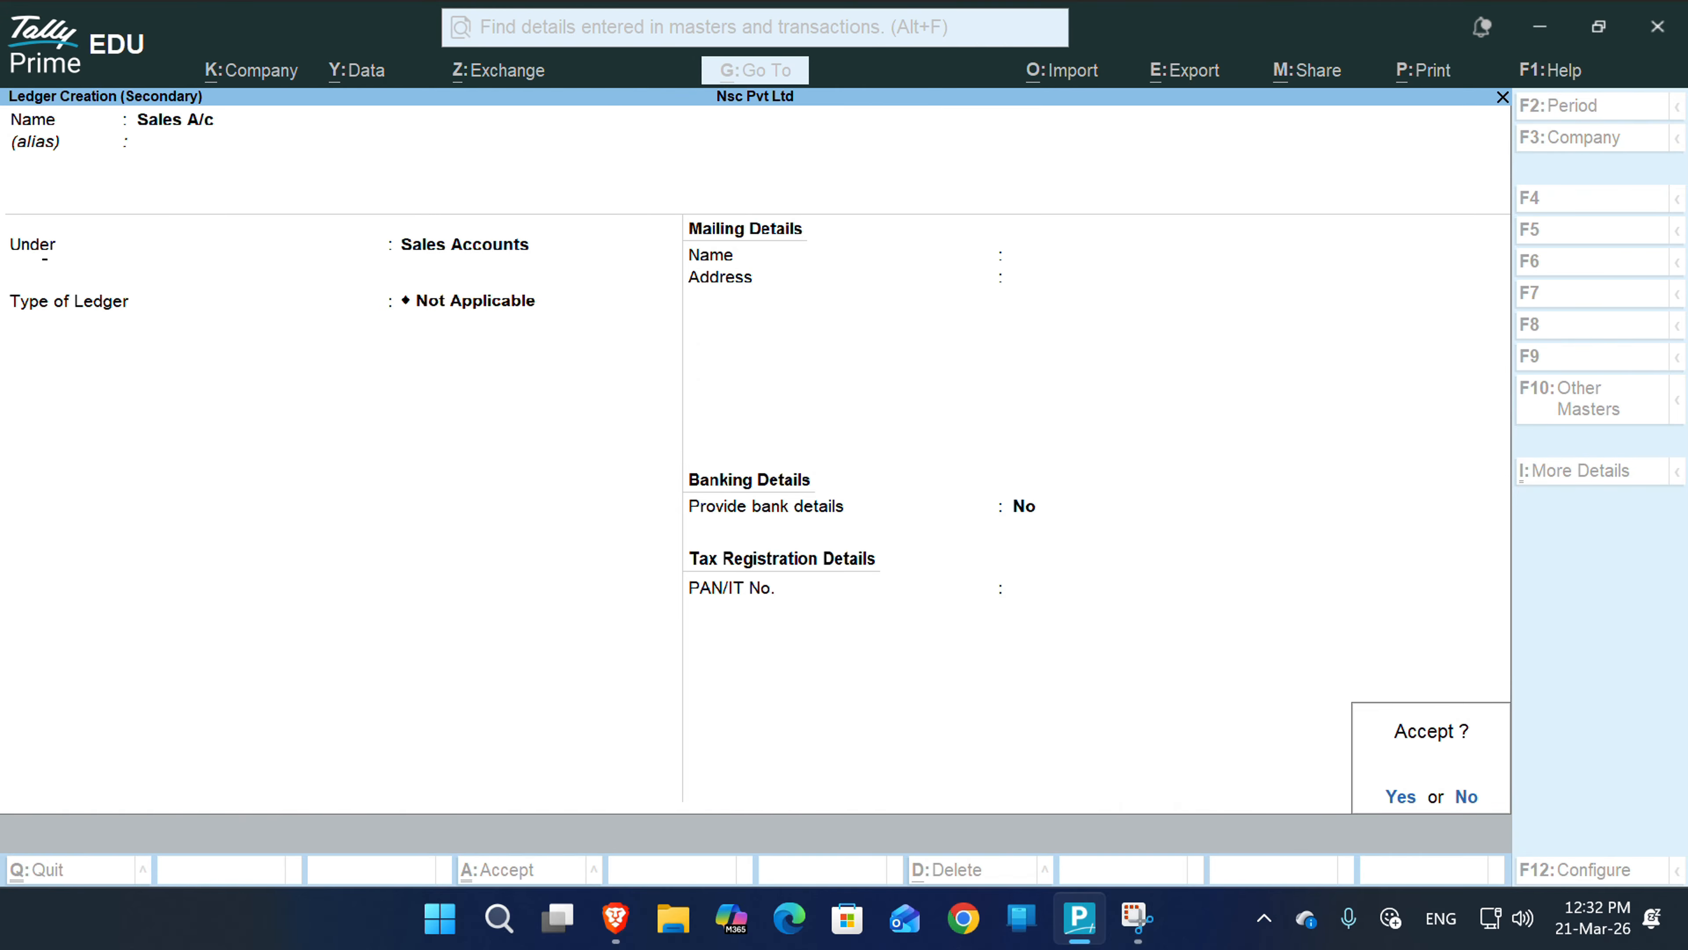
key("Return")
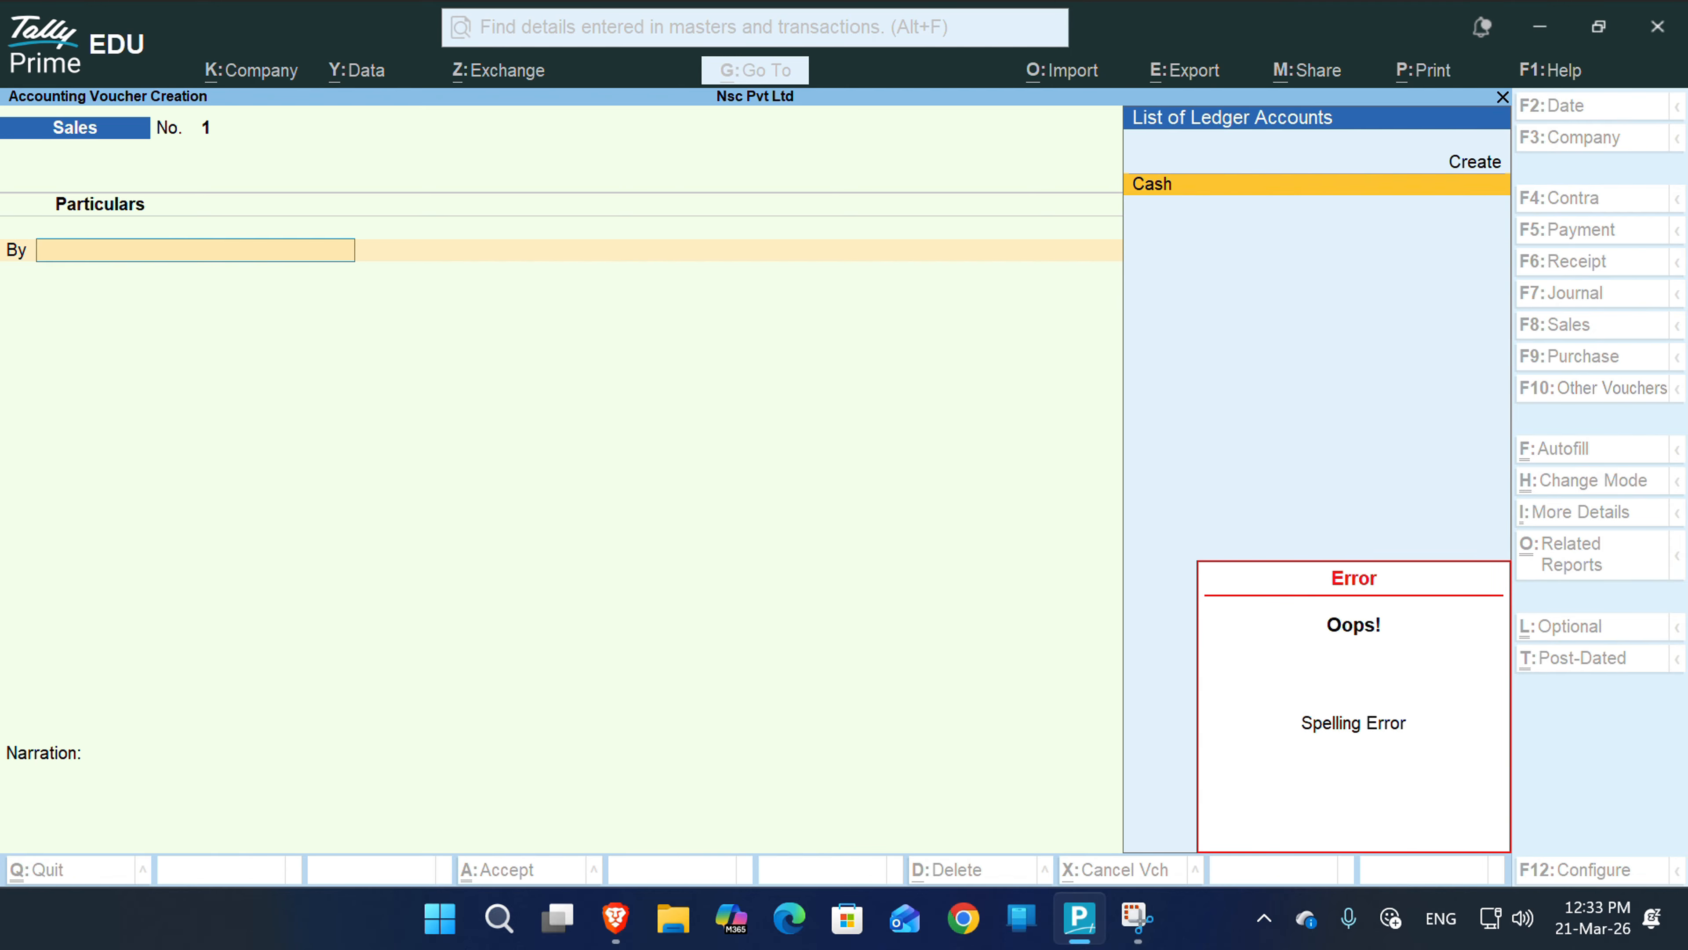
- Debit the Cash ledger with 48000 in the sales voucher, leaving the dispatch details blank
key("Return")
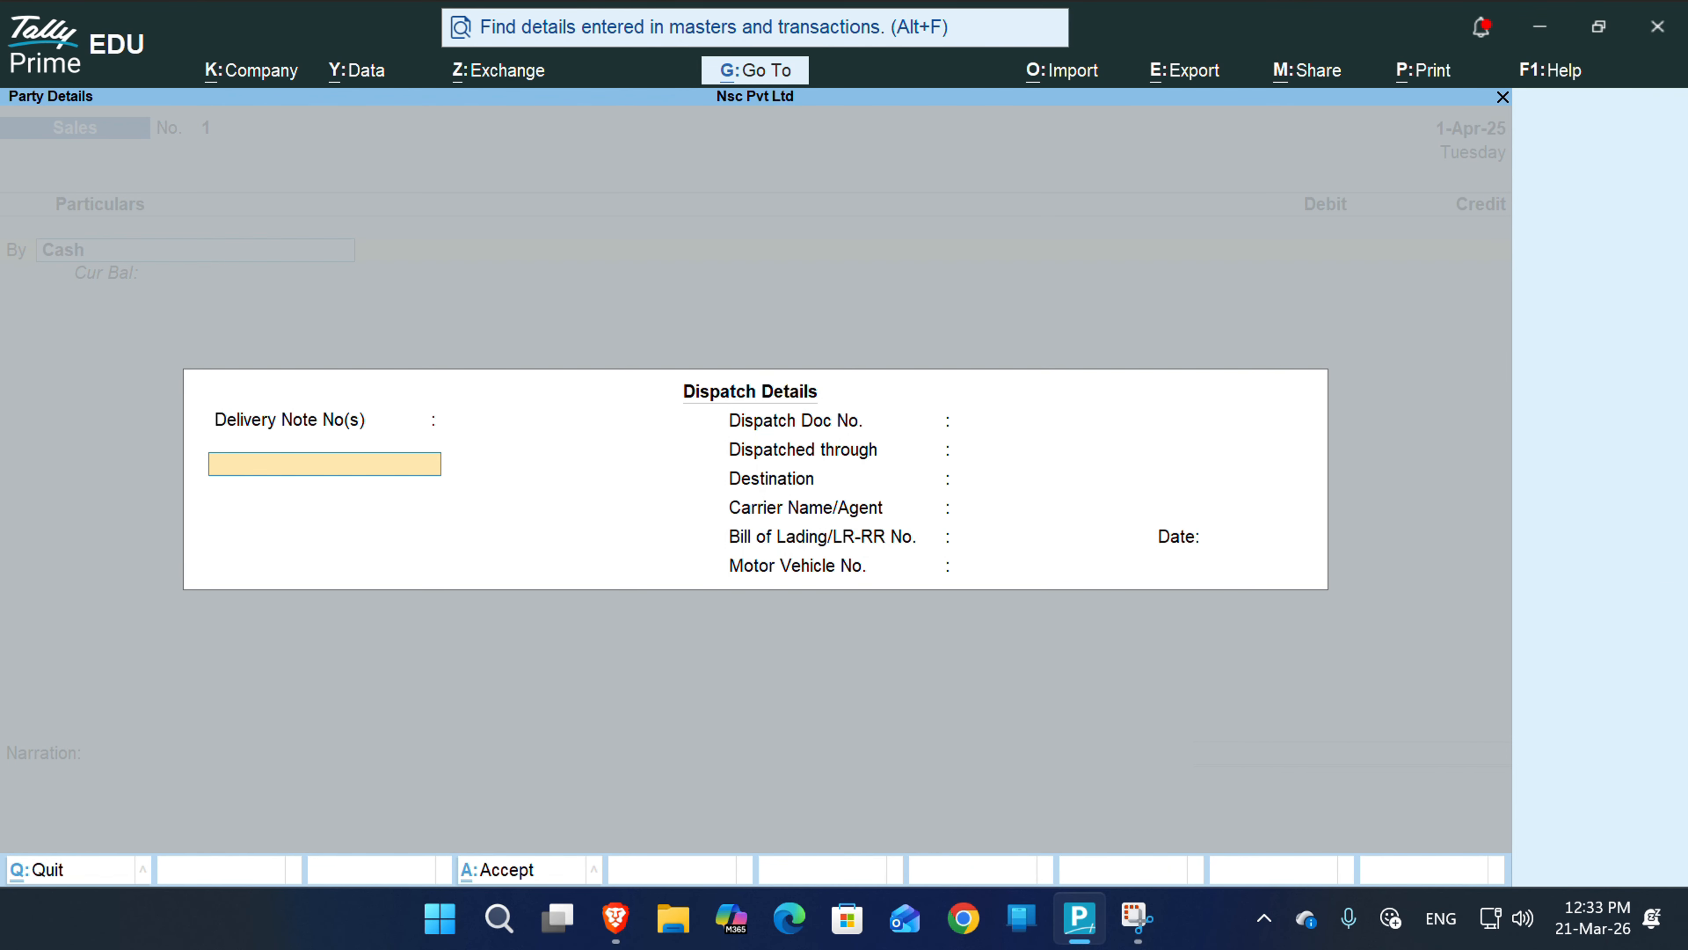
key("ctrl+a")
key("ctrl+a")
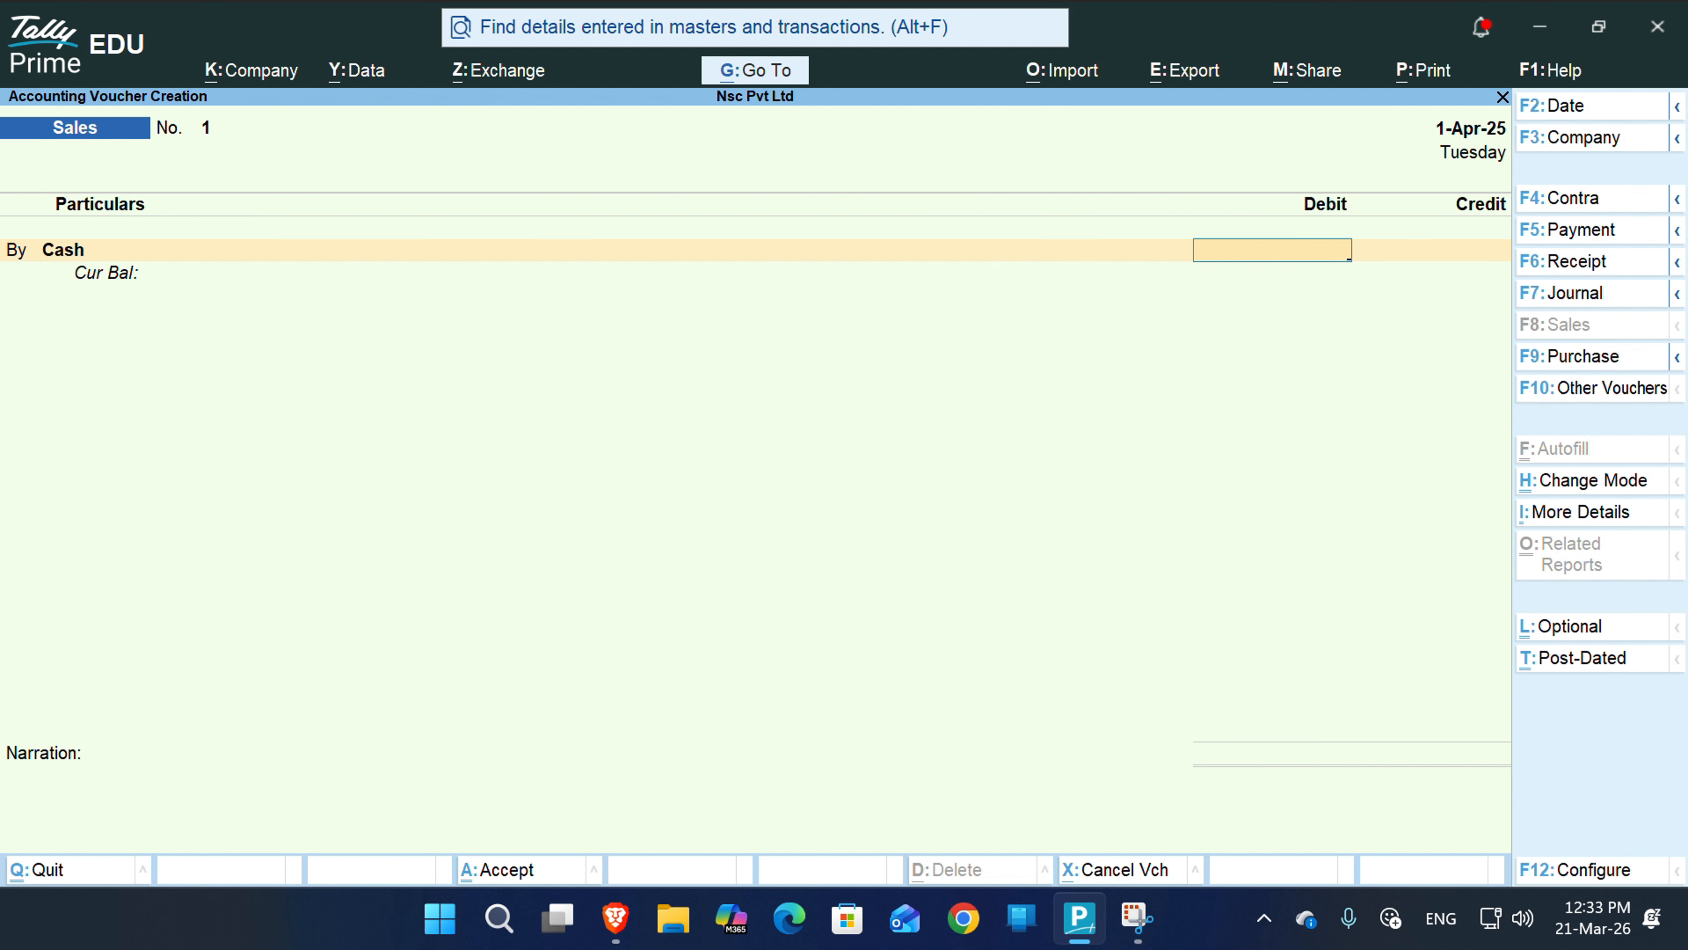
type("48000")
key("Return")
- Credit Sales A/c with 48,000 and save the sales voucher
key("Return")
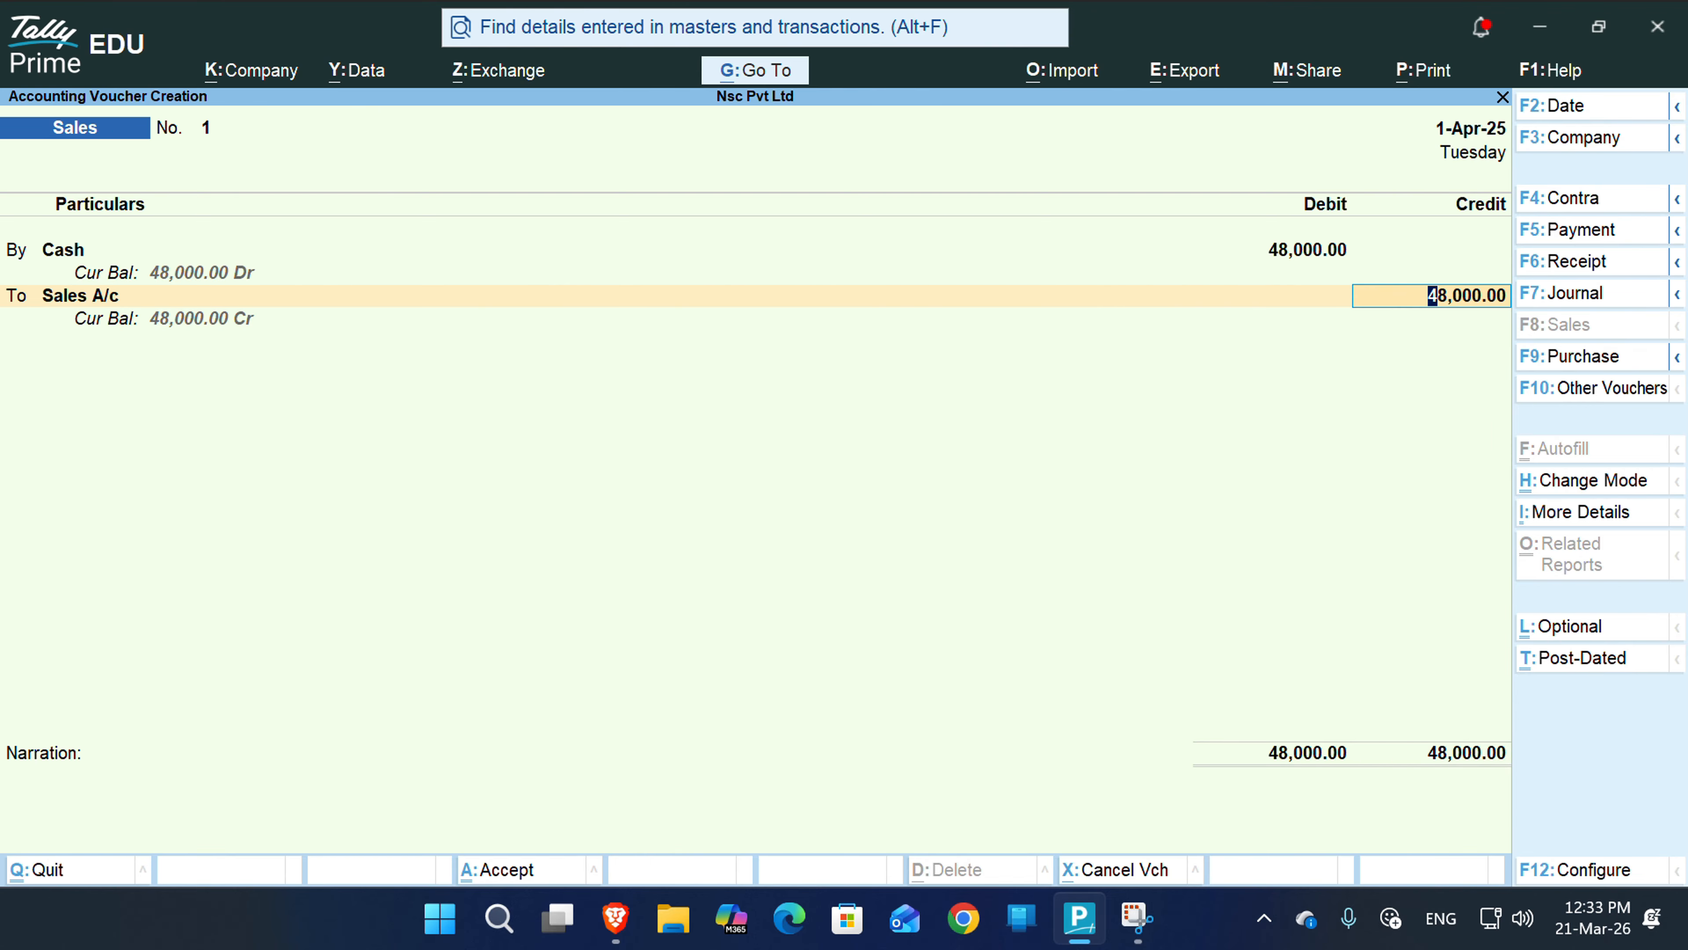
key("ctrl")
key("ctrl+a")
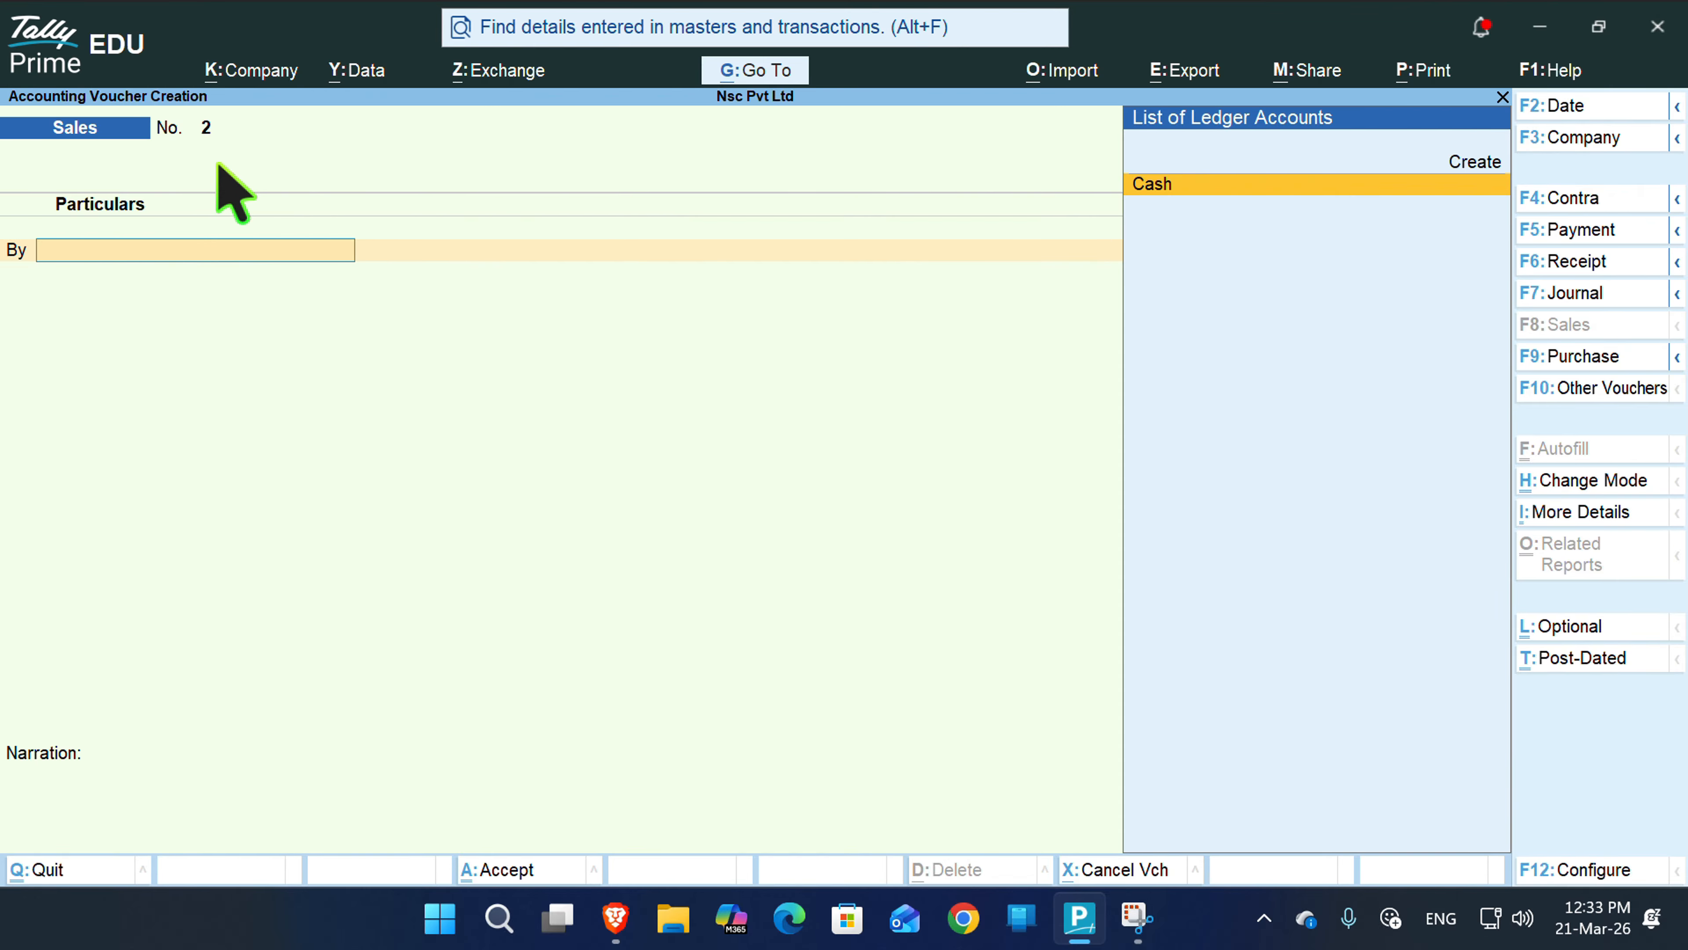
- Start a purchase voucher in As Voucher mode, leaving the supplier invoice number and date blank
key("F9")
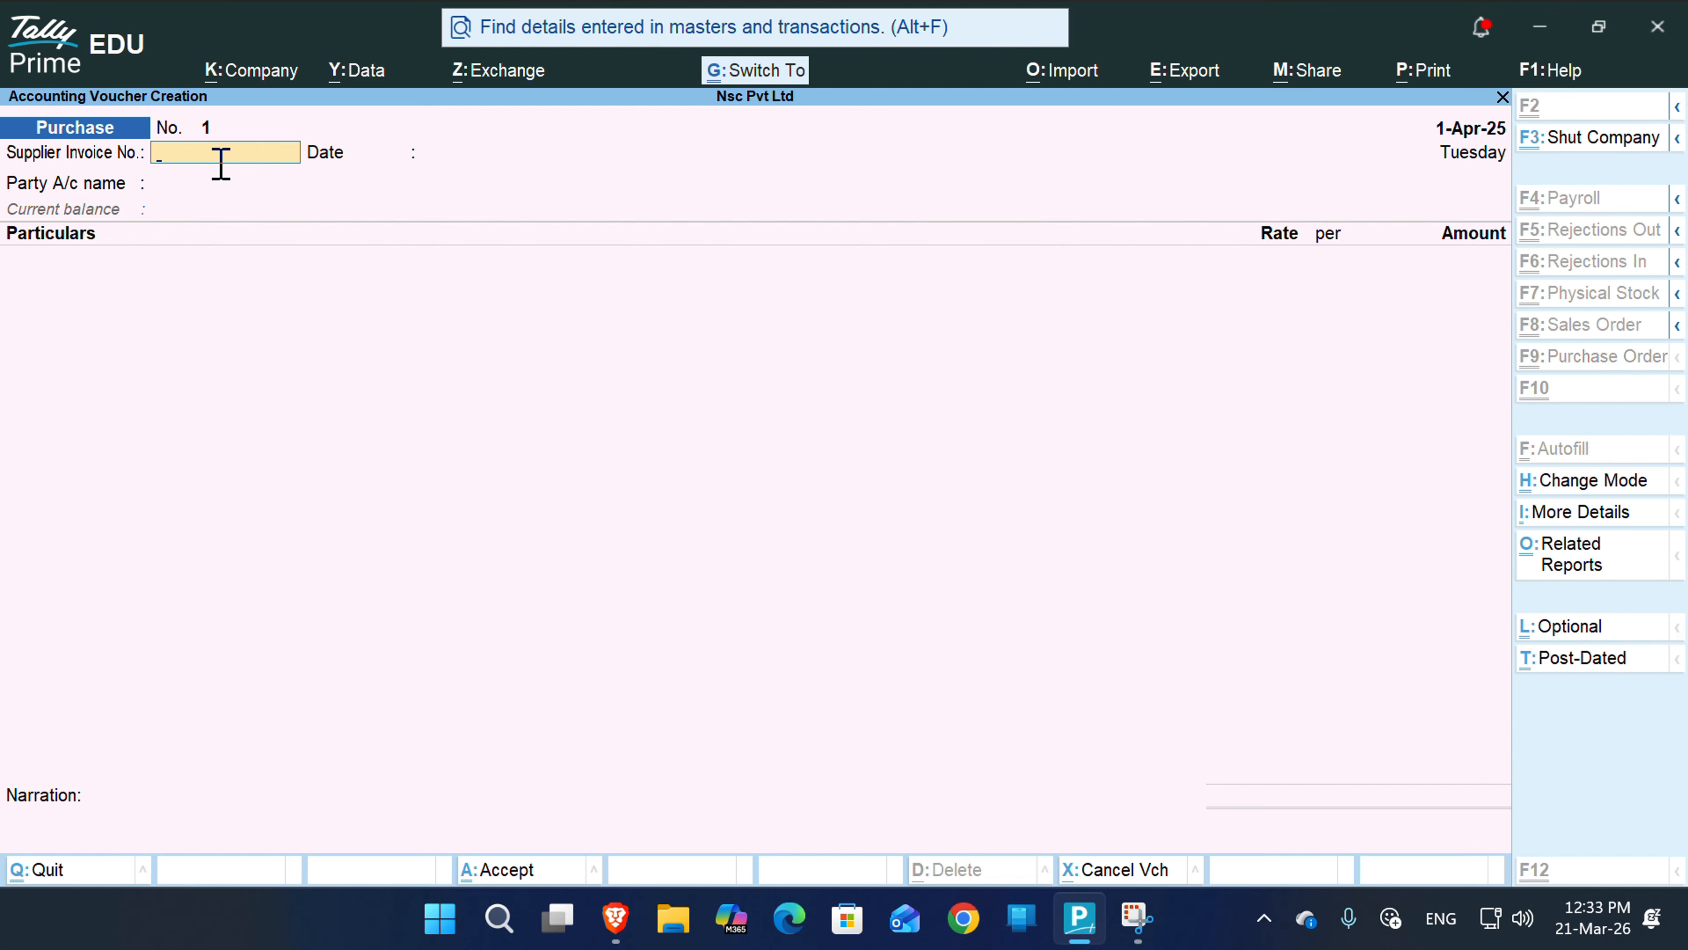
key("ctrl+h")
key("Down")
key("Return")
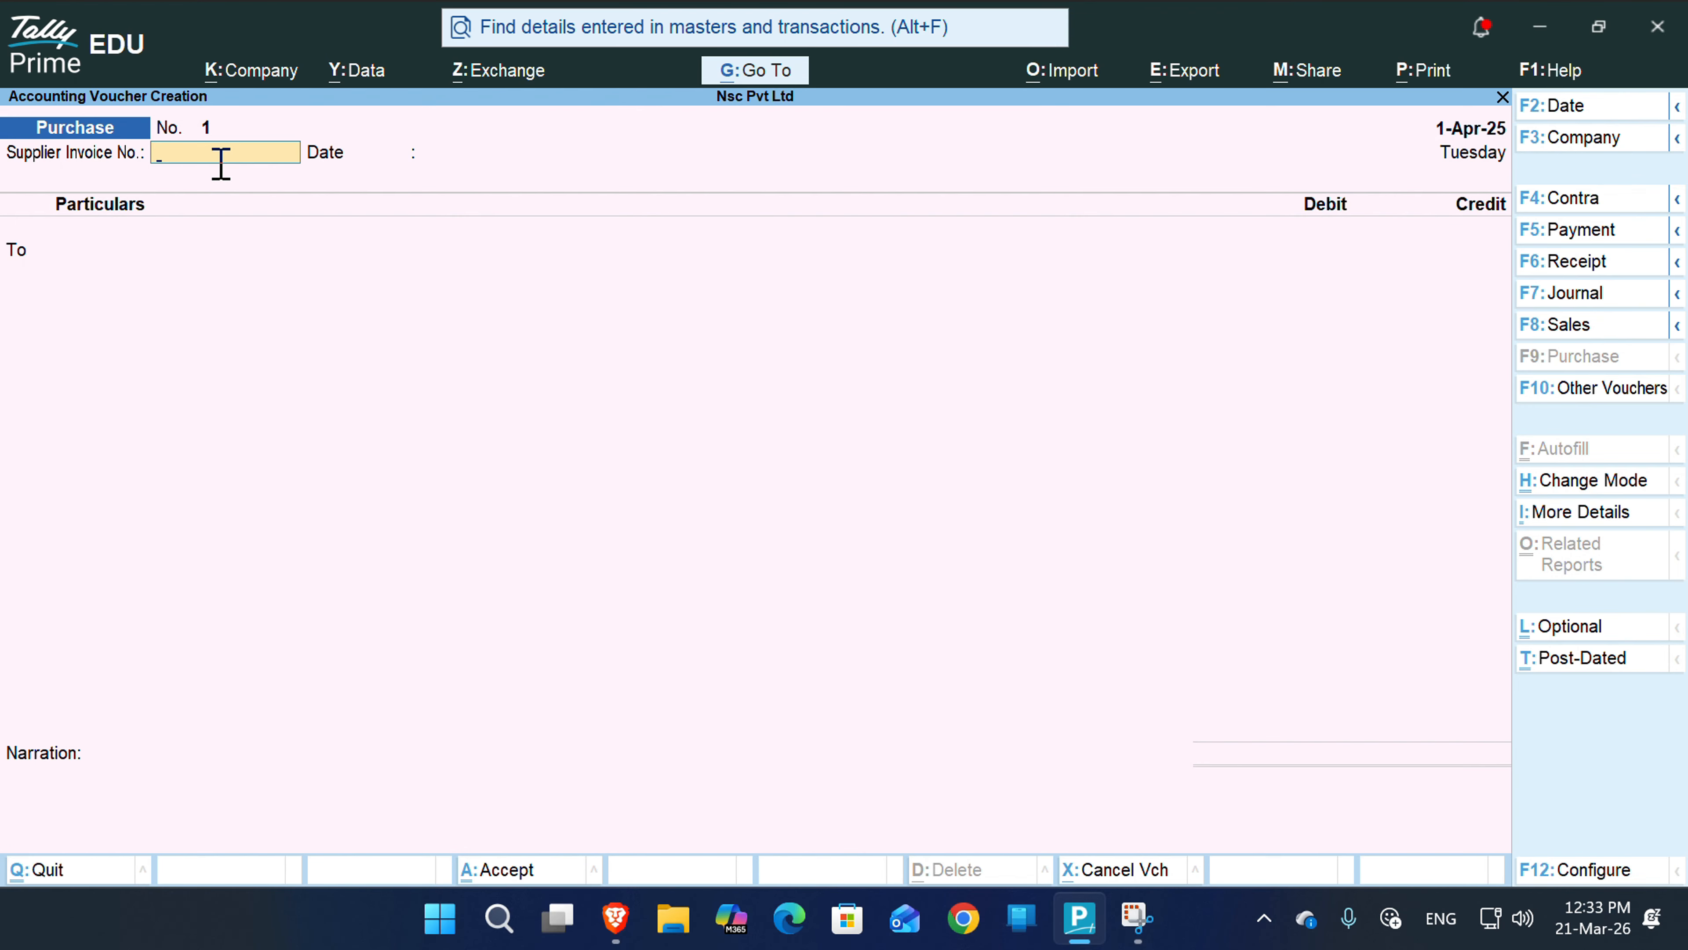
key("Return")
key("Return")
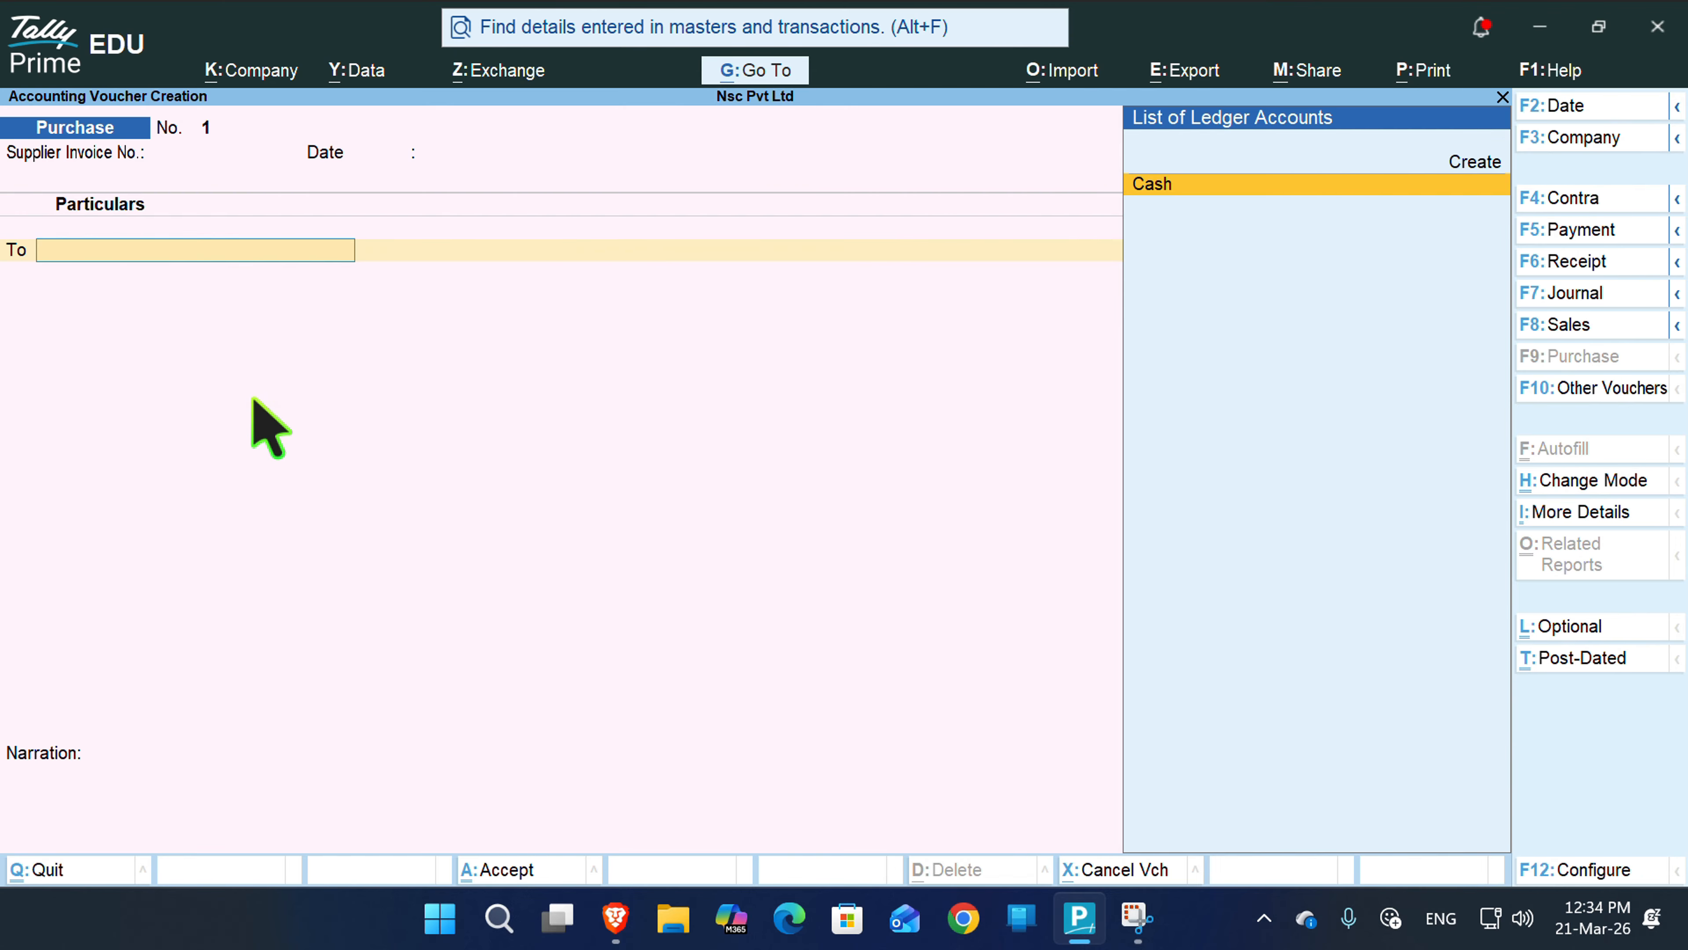
- Credit the Cash ledger with 5000 in the purchase voucher, leaving the receipt details blank and the party details at their defaults
key("Return")
key("Return")
key("Return")
key("Return")
key("Return")
key("Return")
key("Return")
key("Return")
key("Return")
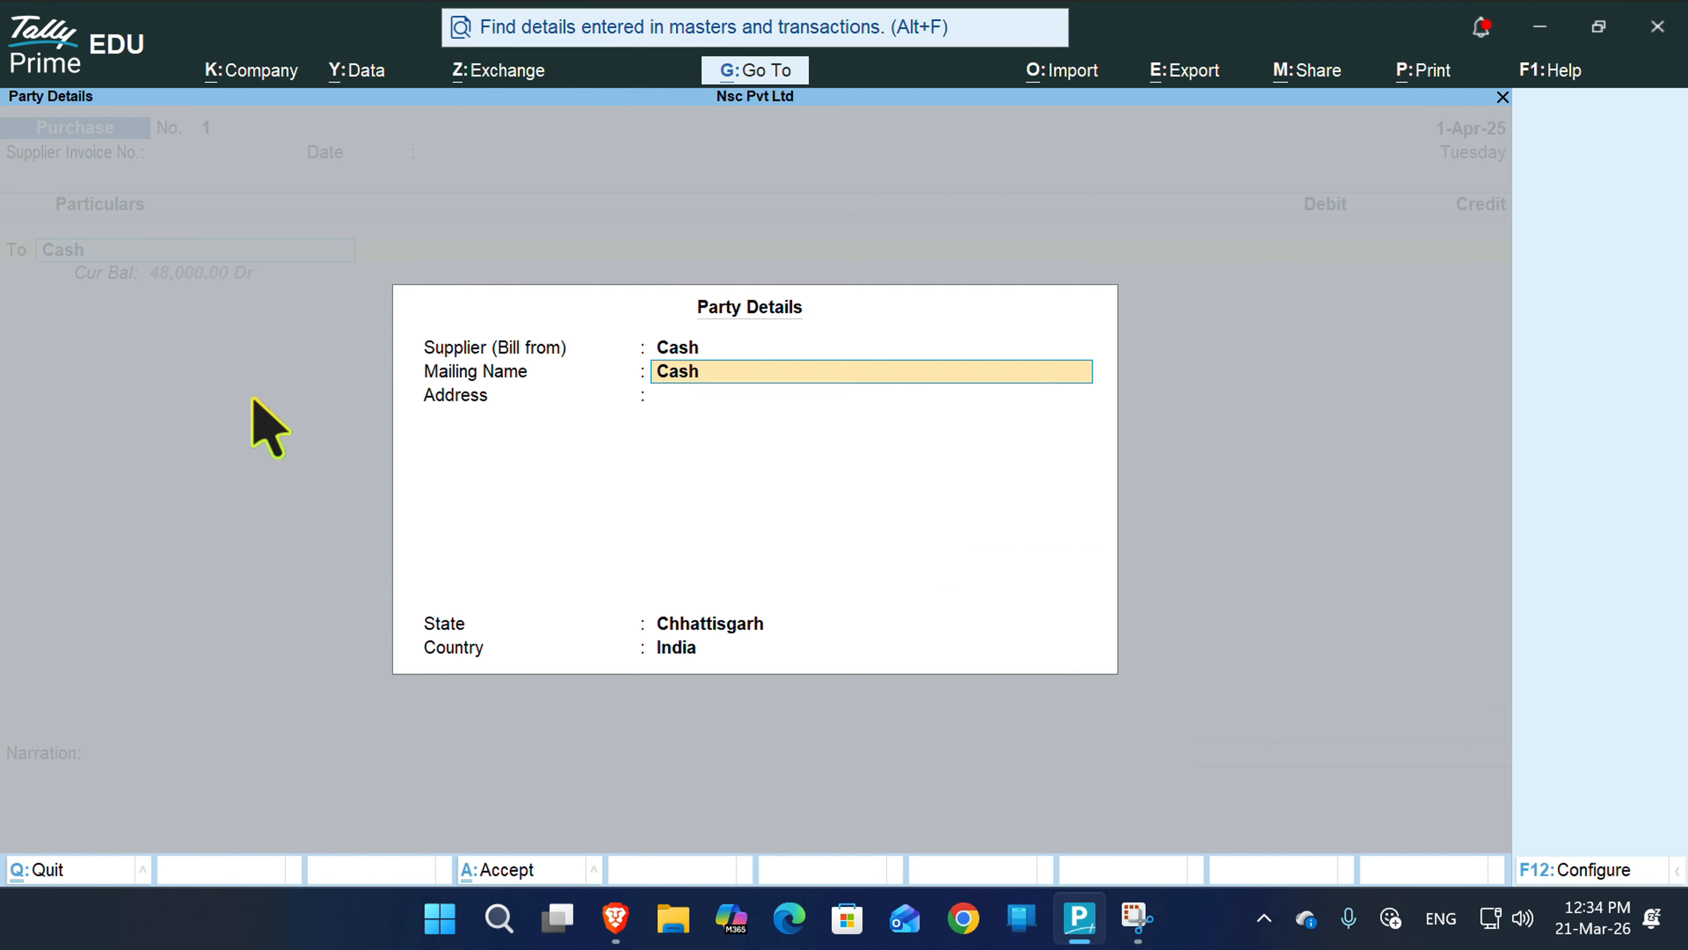
key("Return")
key("Return")
key("Return")
key("Return")
type("5000")
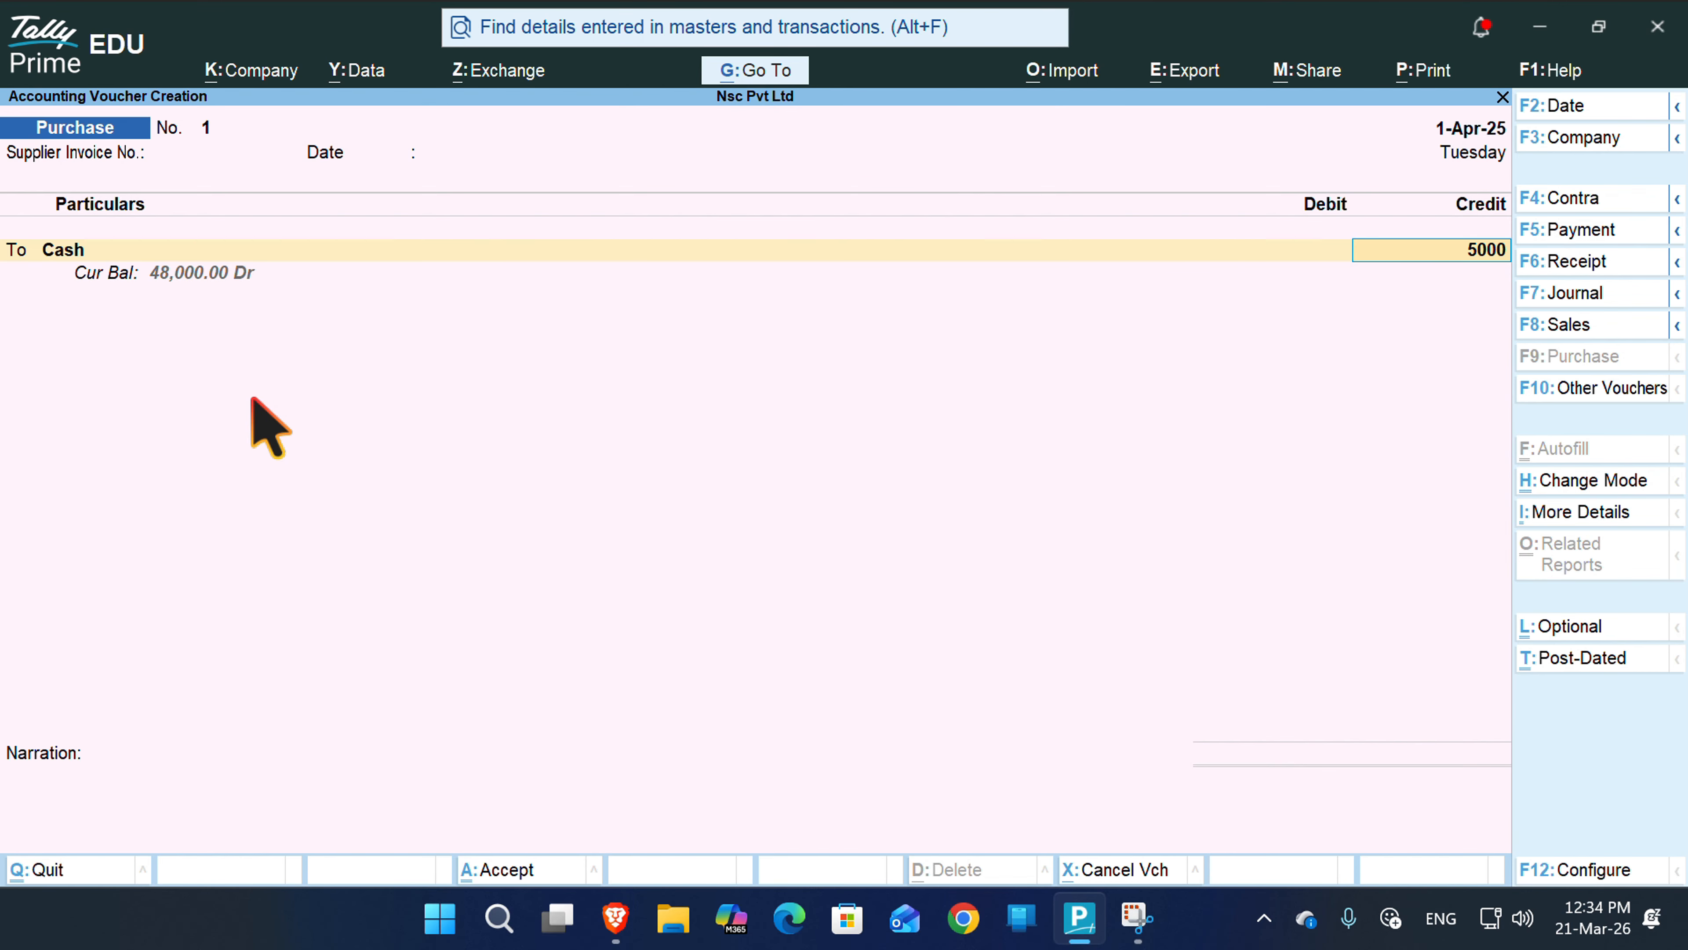
key("Return")
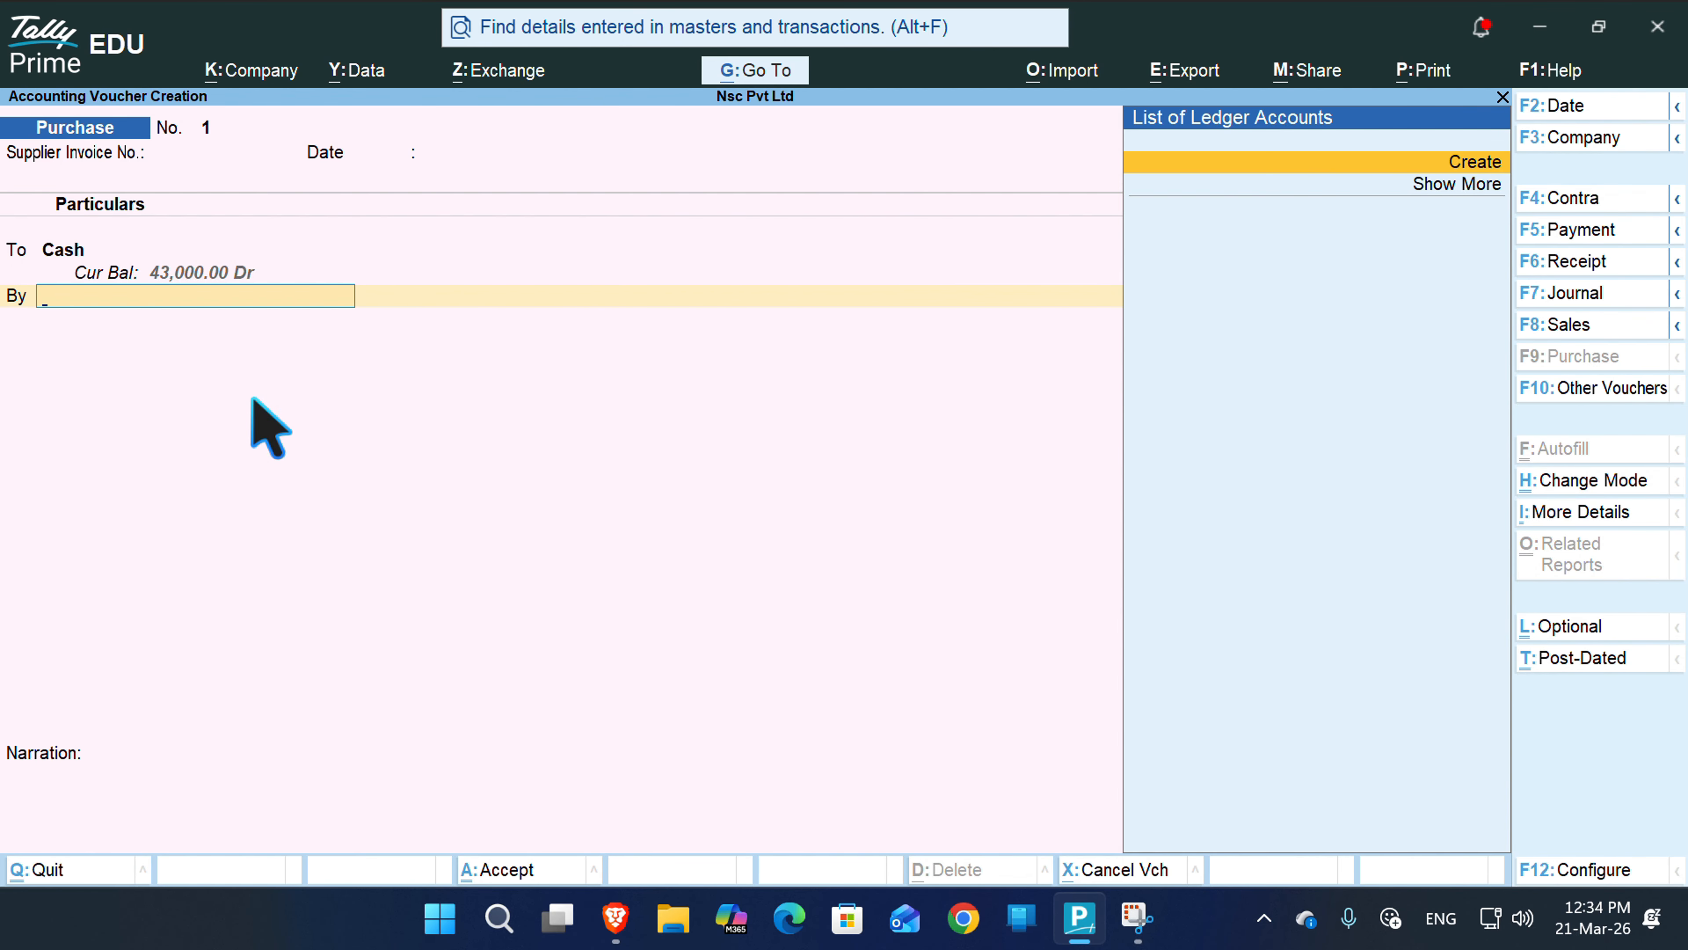
- Create a ledger named Purchase A/c under the Purchase Accounts group from within the voucher
key("alt")
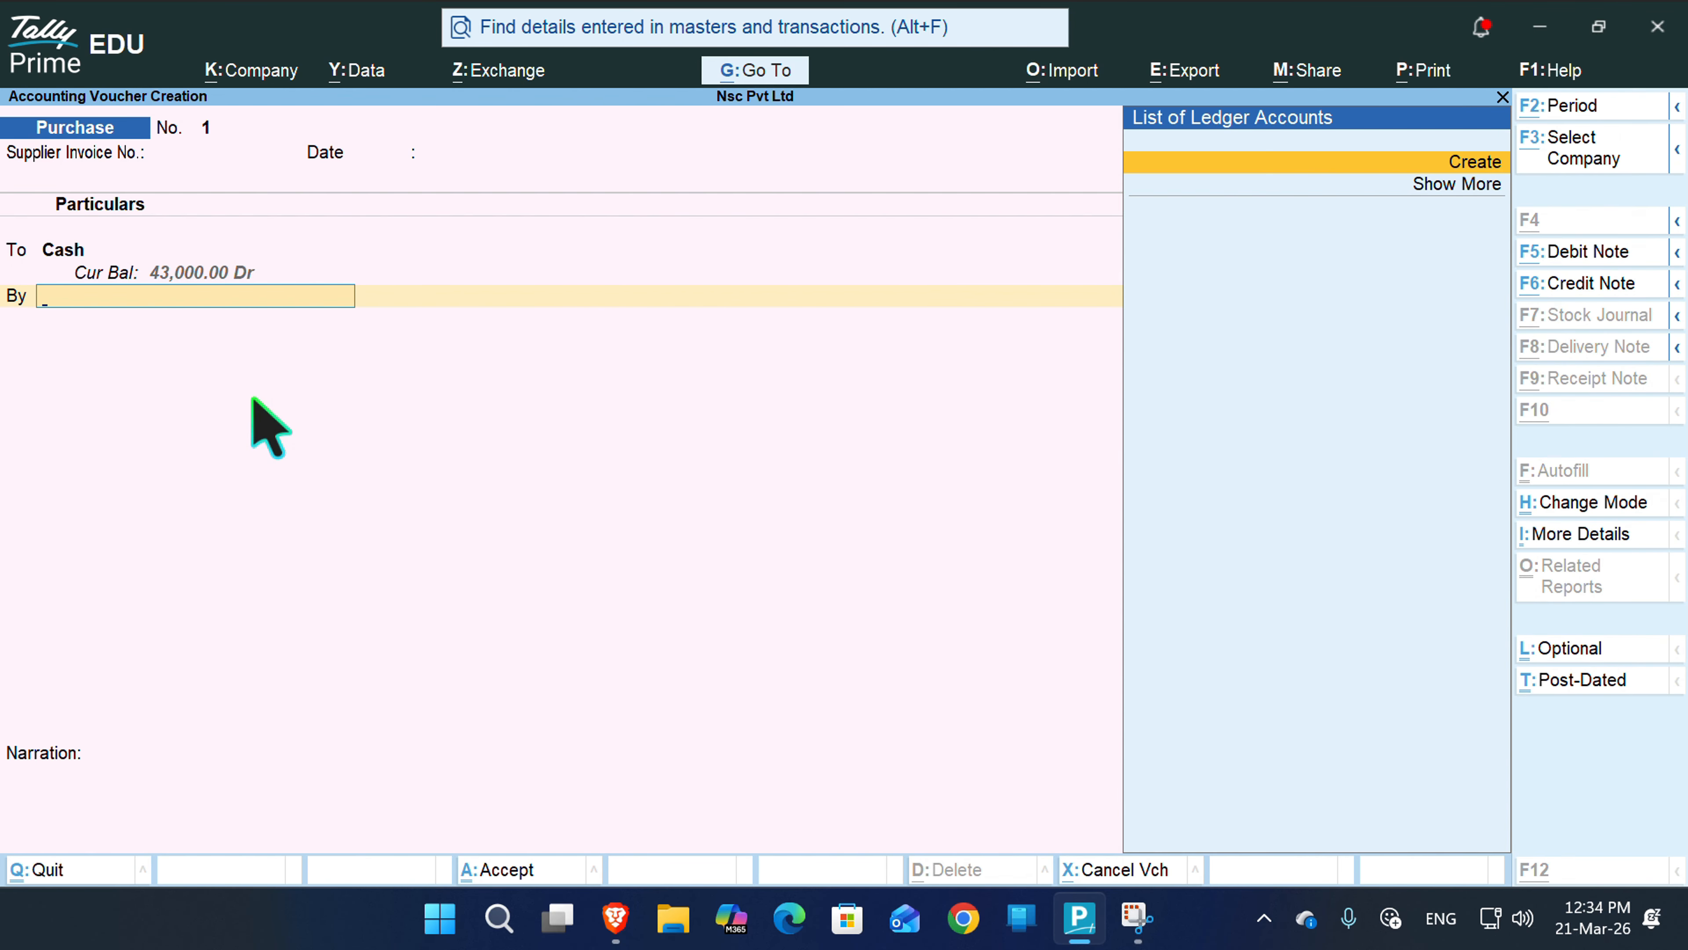
key("alt+c")
type("Pu")
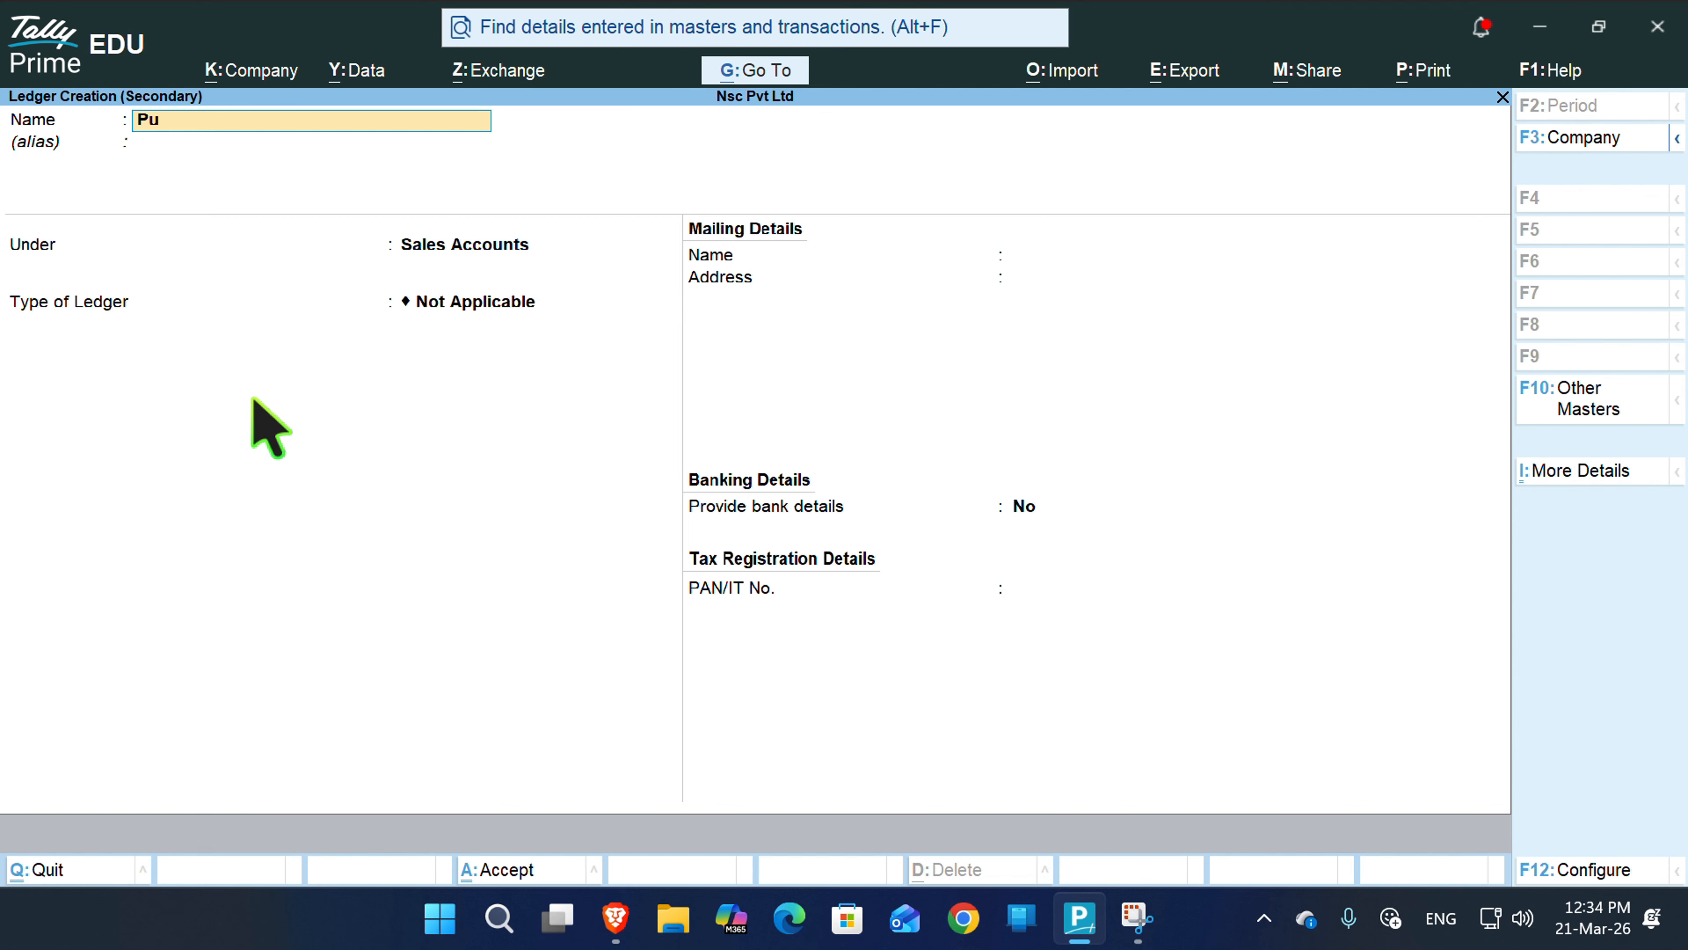
type("rchasre")
key("BackSpace")
type("e A/.")
key("BackSpace")
key("BackSpace")
key("BackSpace")
type("ase A/")
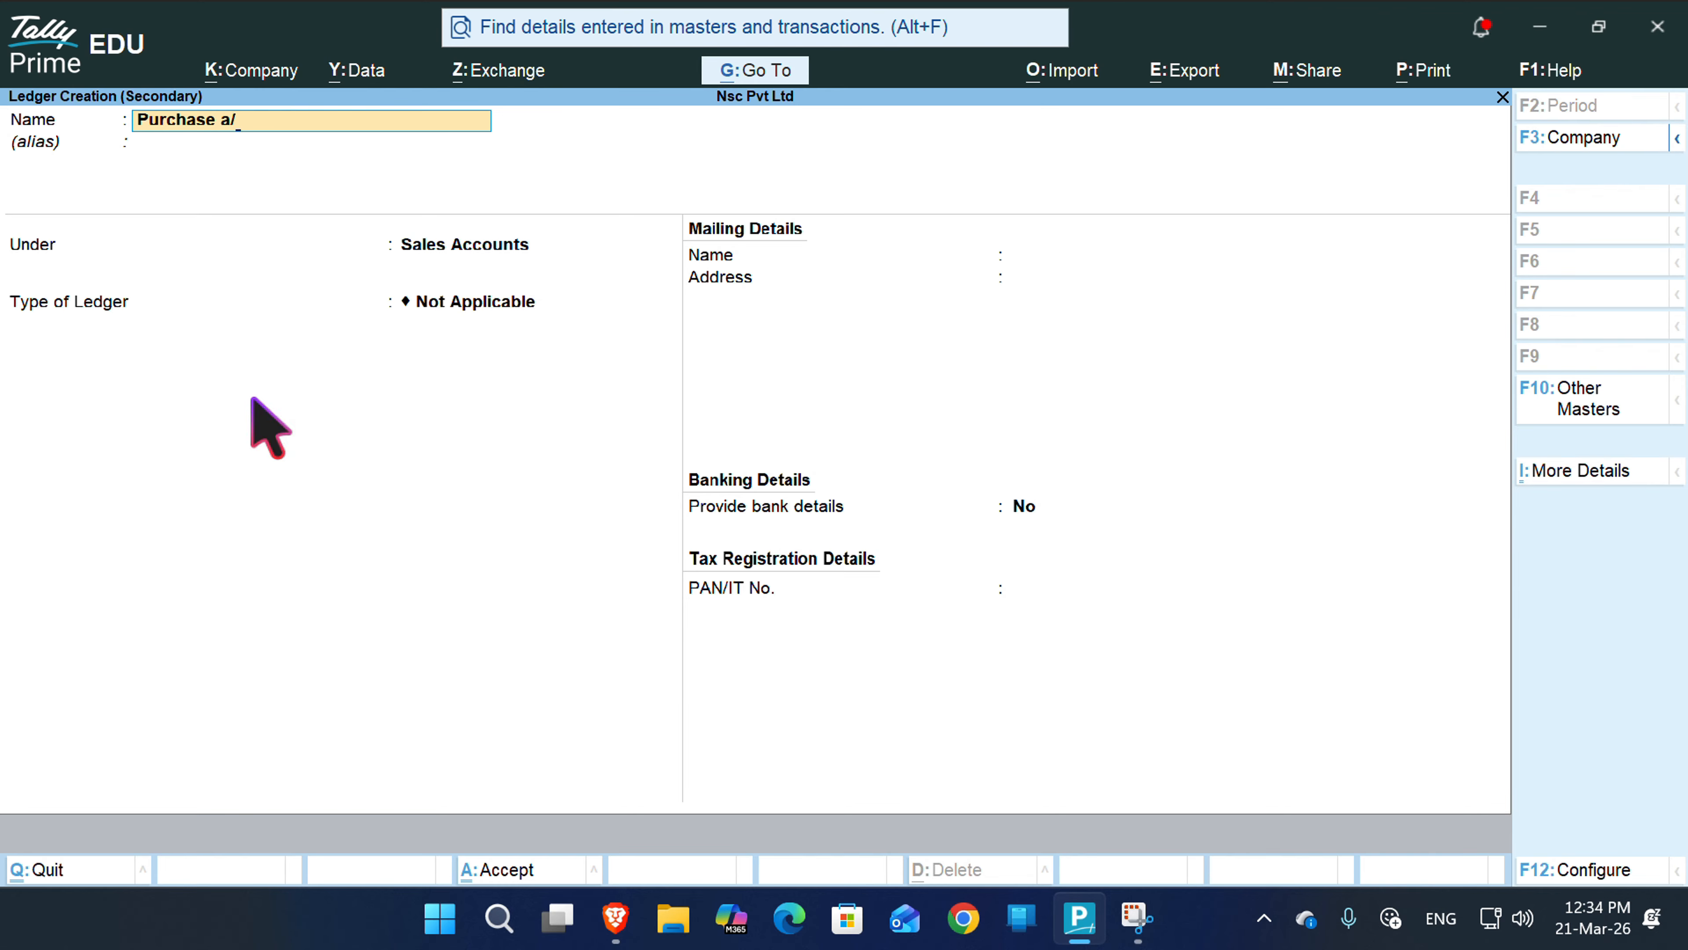
type("c")
key("Return")
key("Return")
type("P")
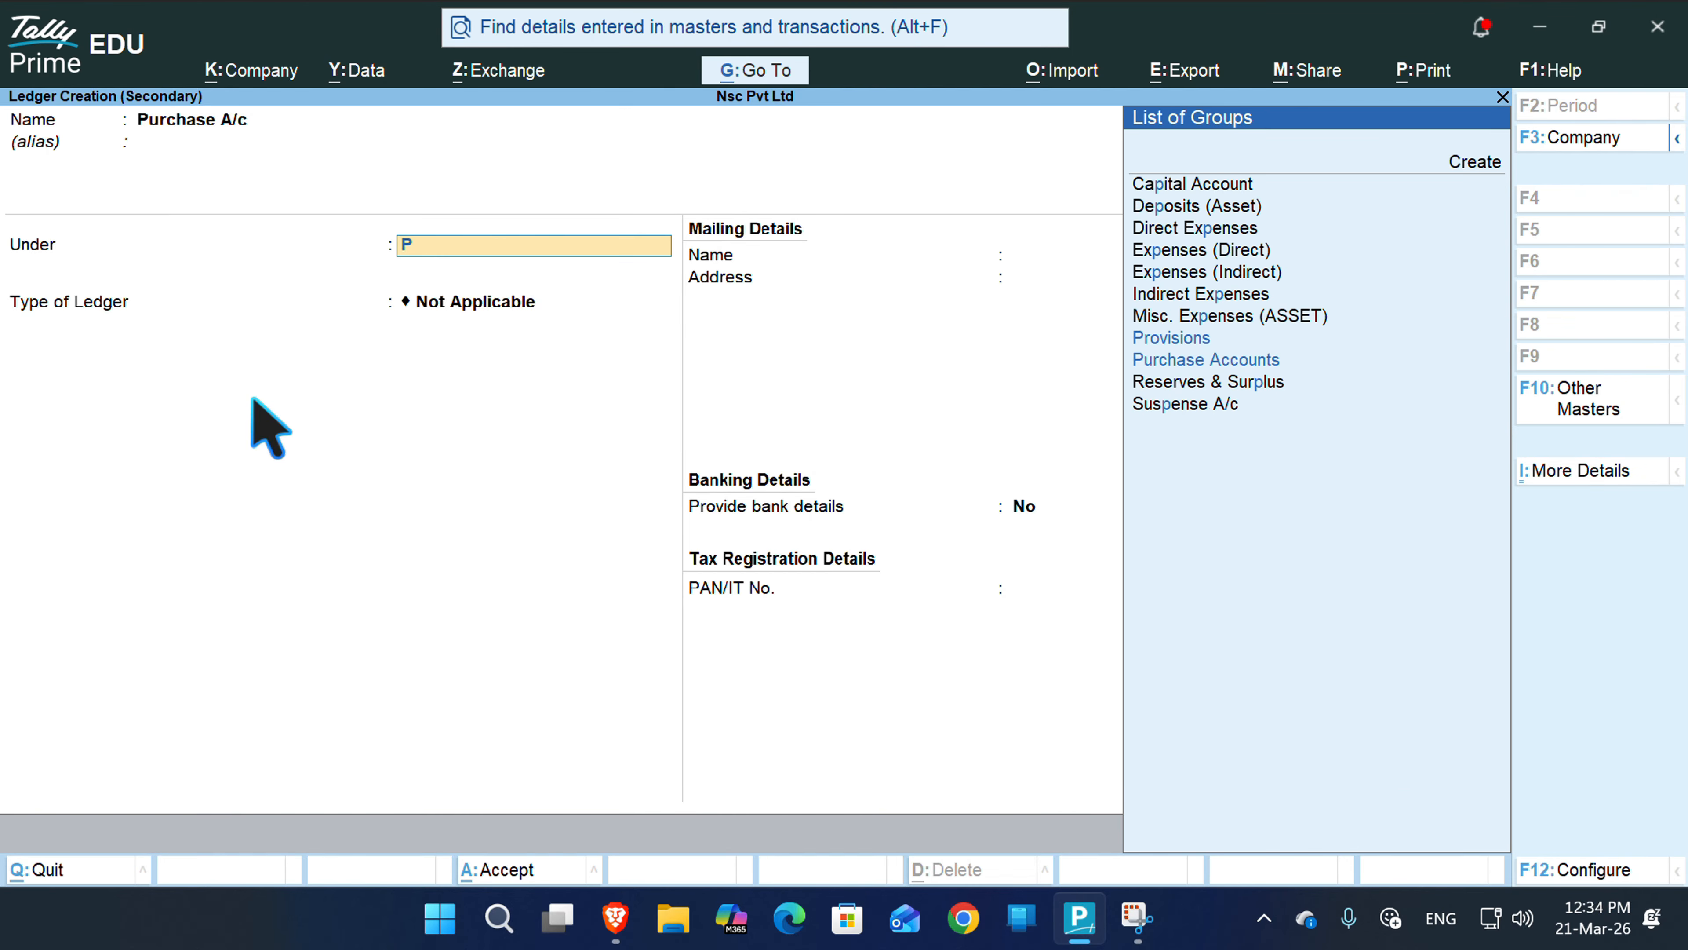
type("u")
key("Return")
key("Return")
- Debit Purchase A/c with 5,000 and save the purchase voucher without a narration
key("Return")
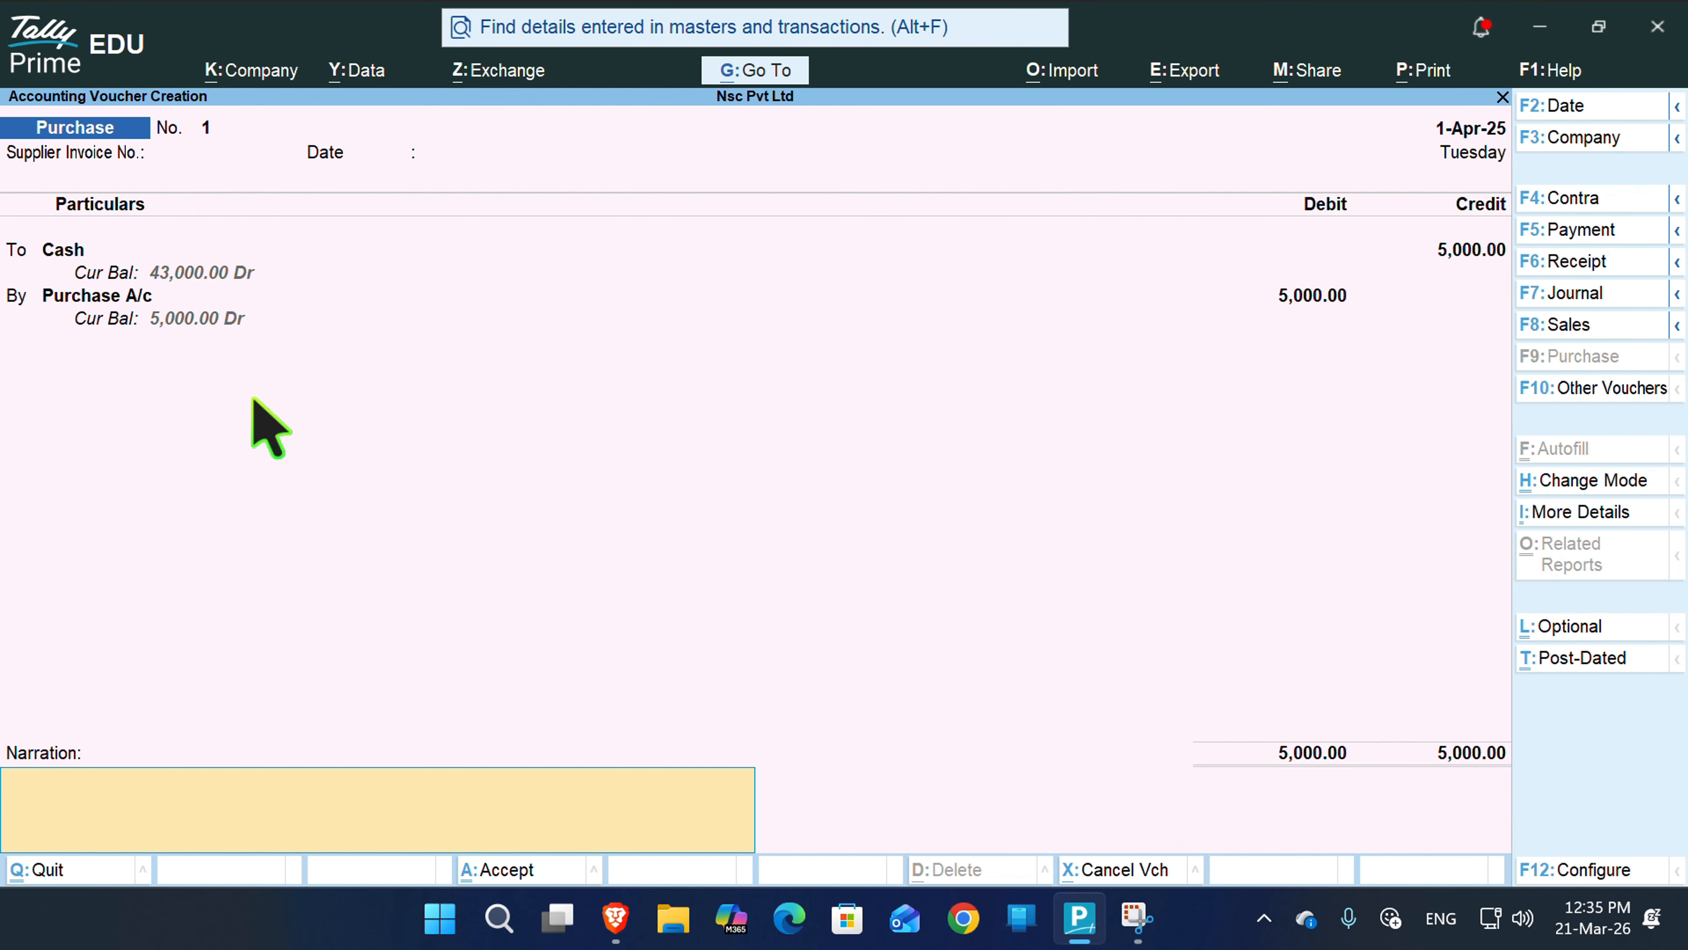
key("Return")
key("Return")
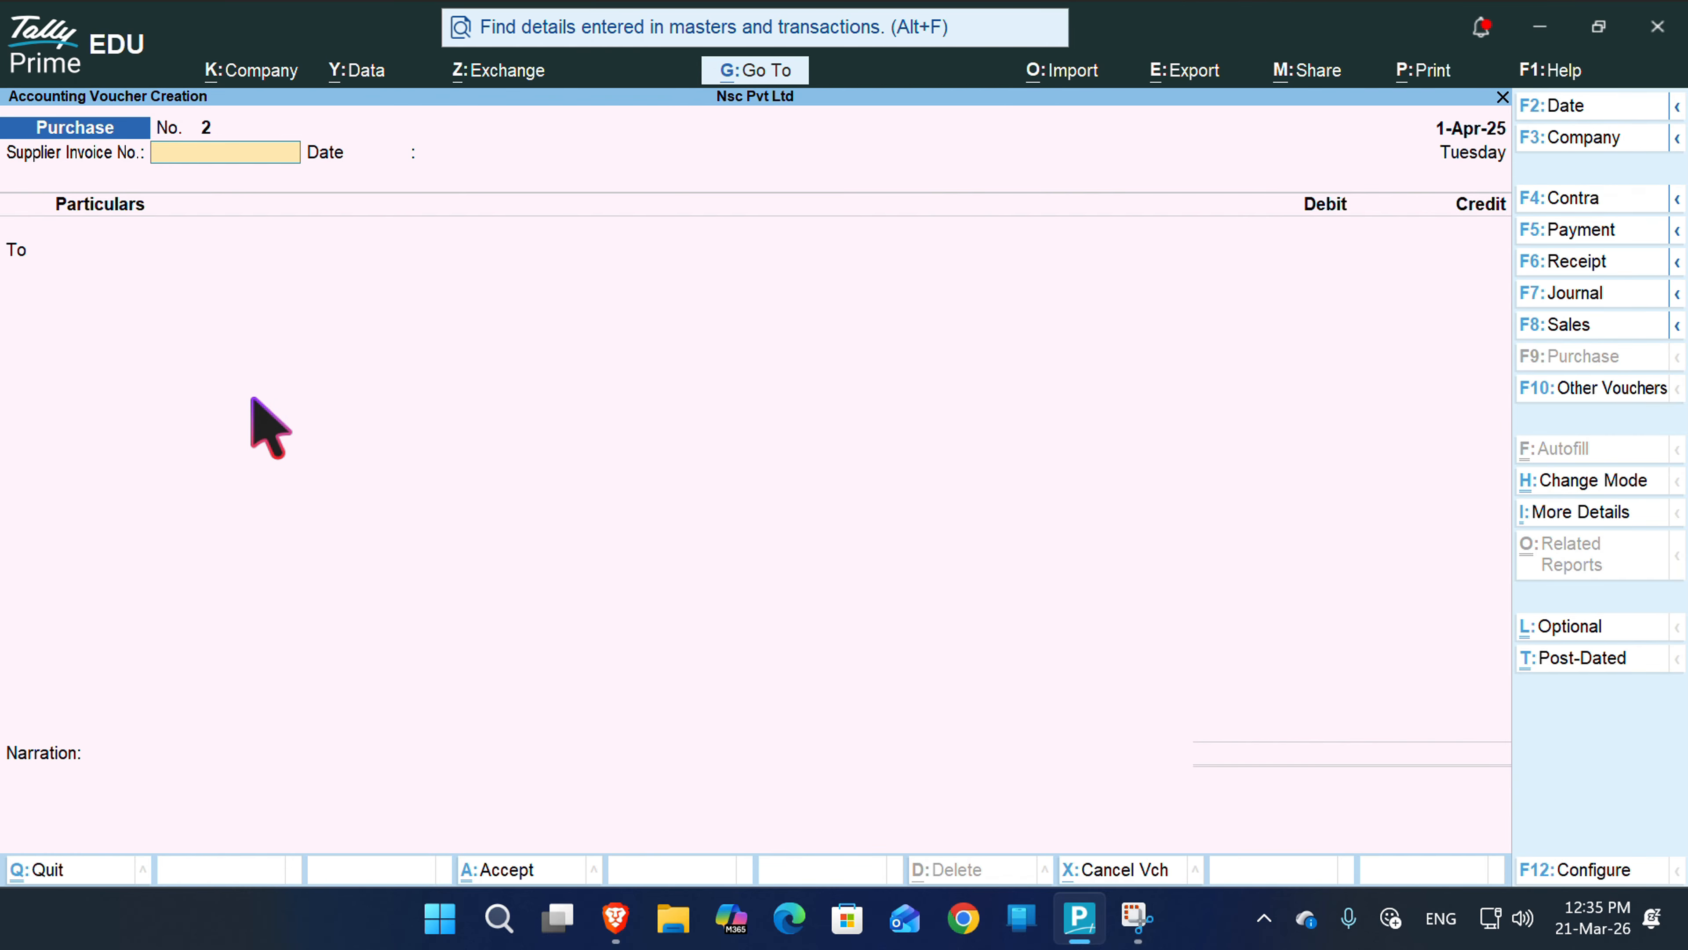
- Start another sales voucher and change its mode to As Voucher
key("F8")
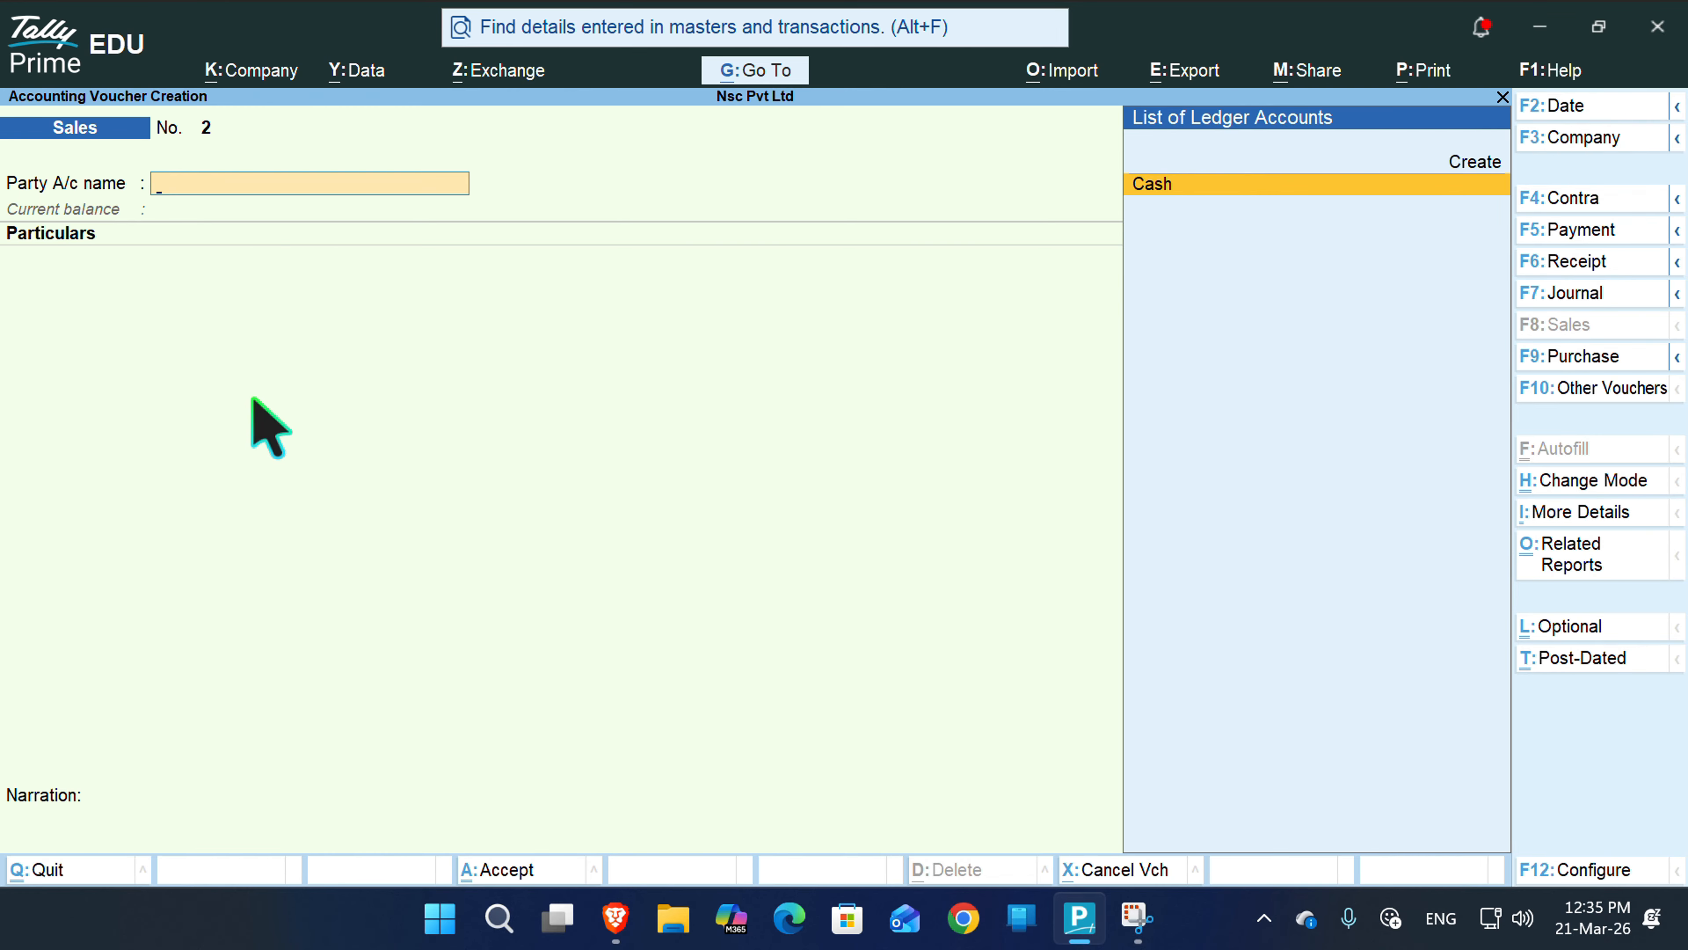
key("ctrl+h")
key("Down")
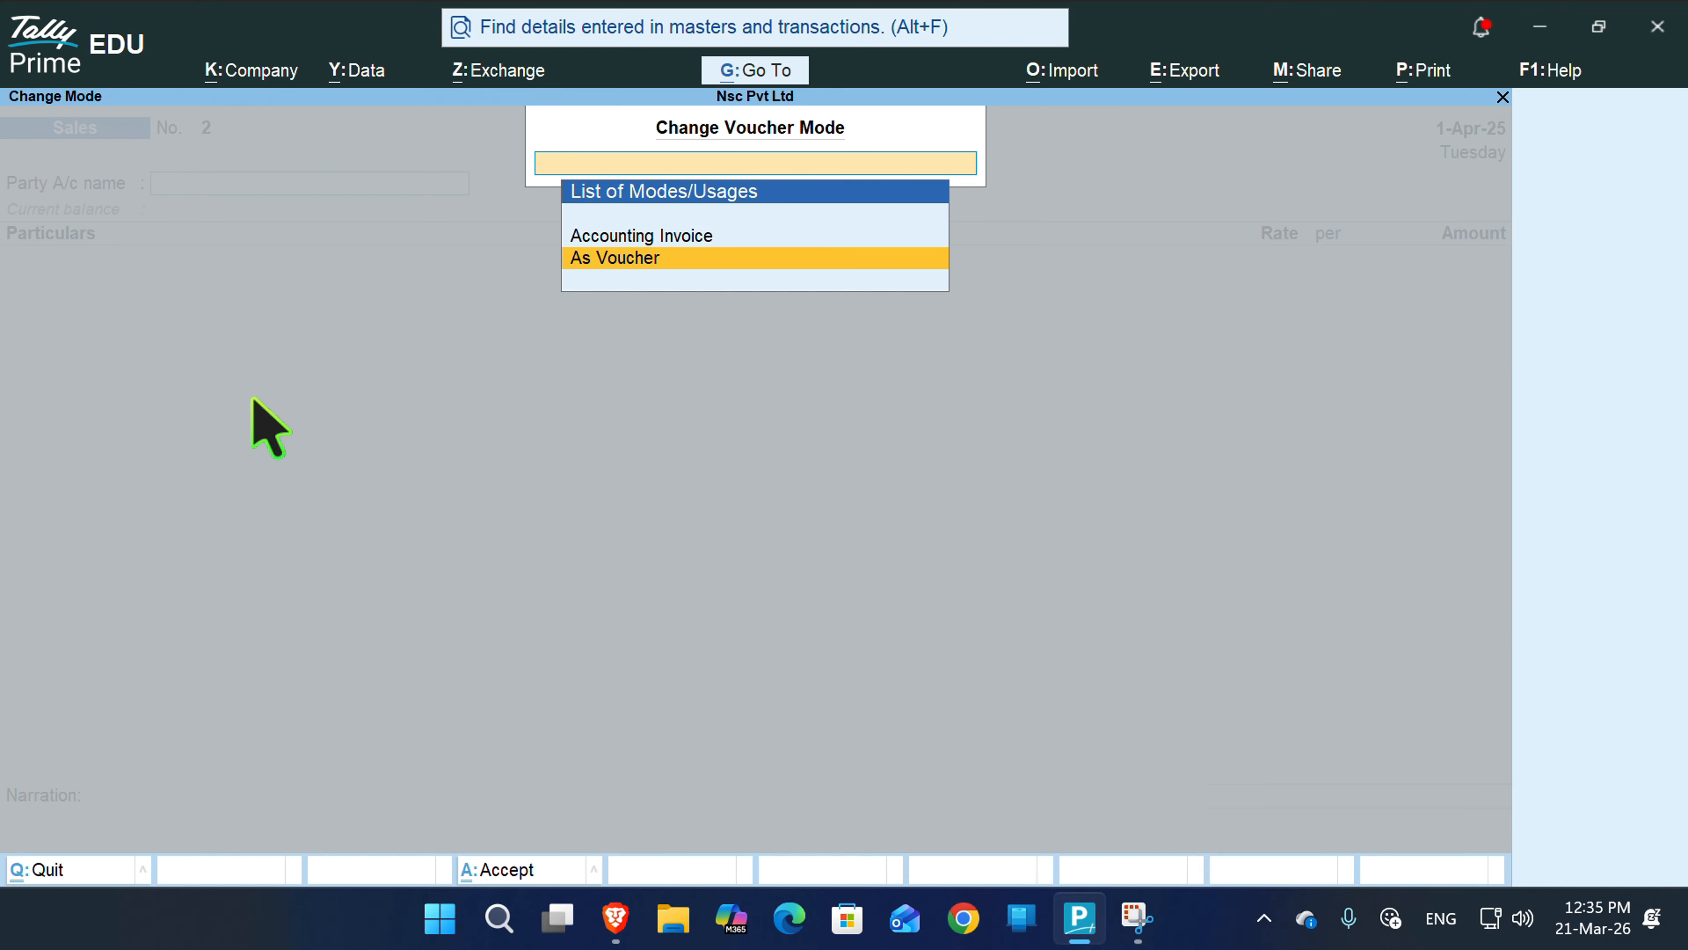
key("Return")
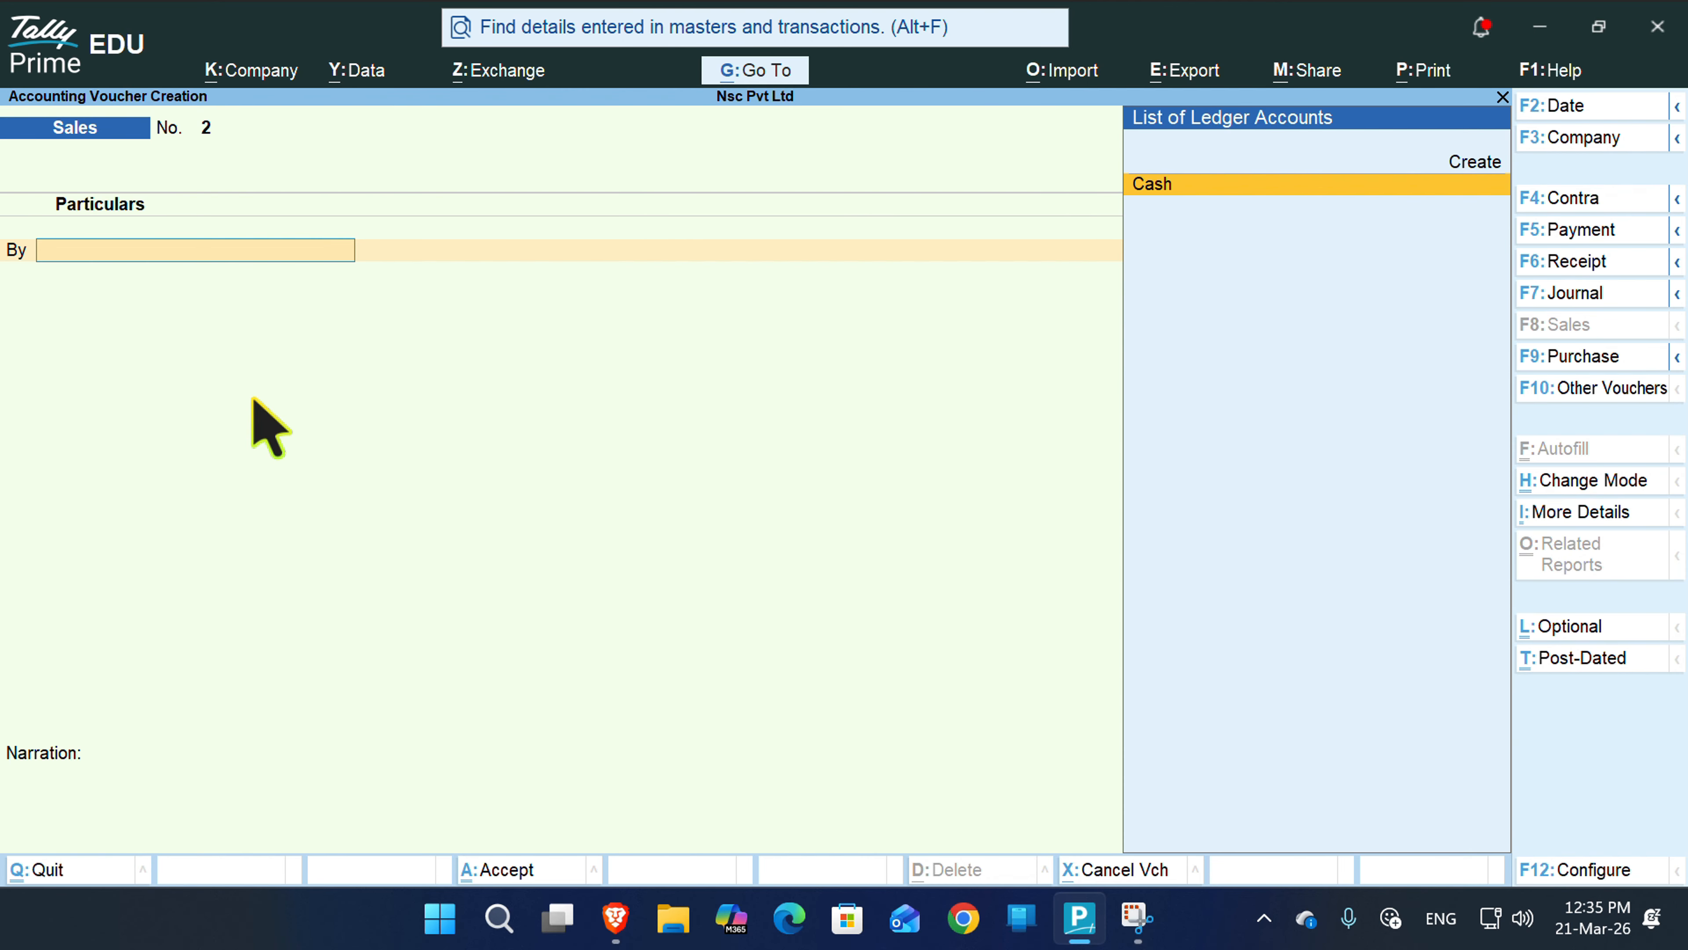
- Create a ledger named Bank A/c under the Bank Accounts group from within the sales voucher, leaving the account number and bank codes blank
key("ctrl")
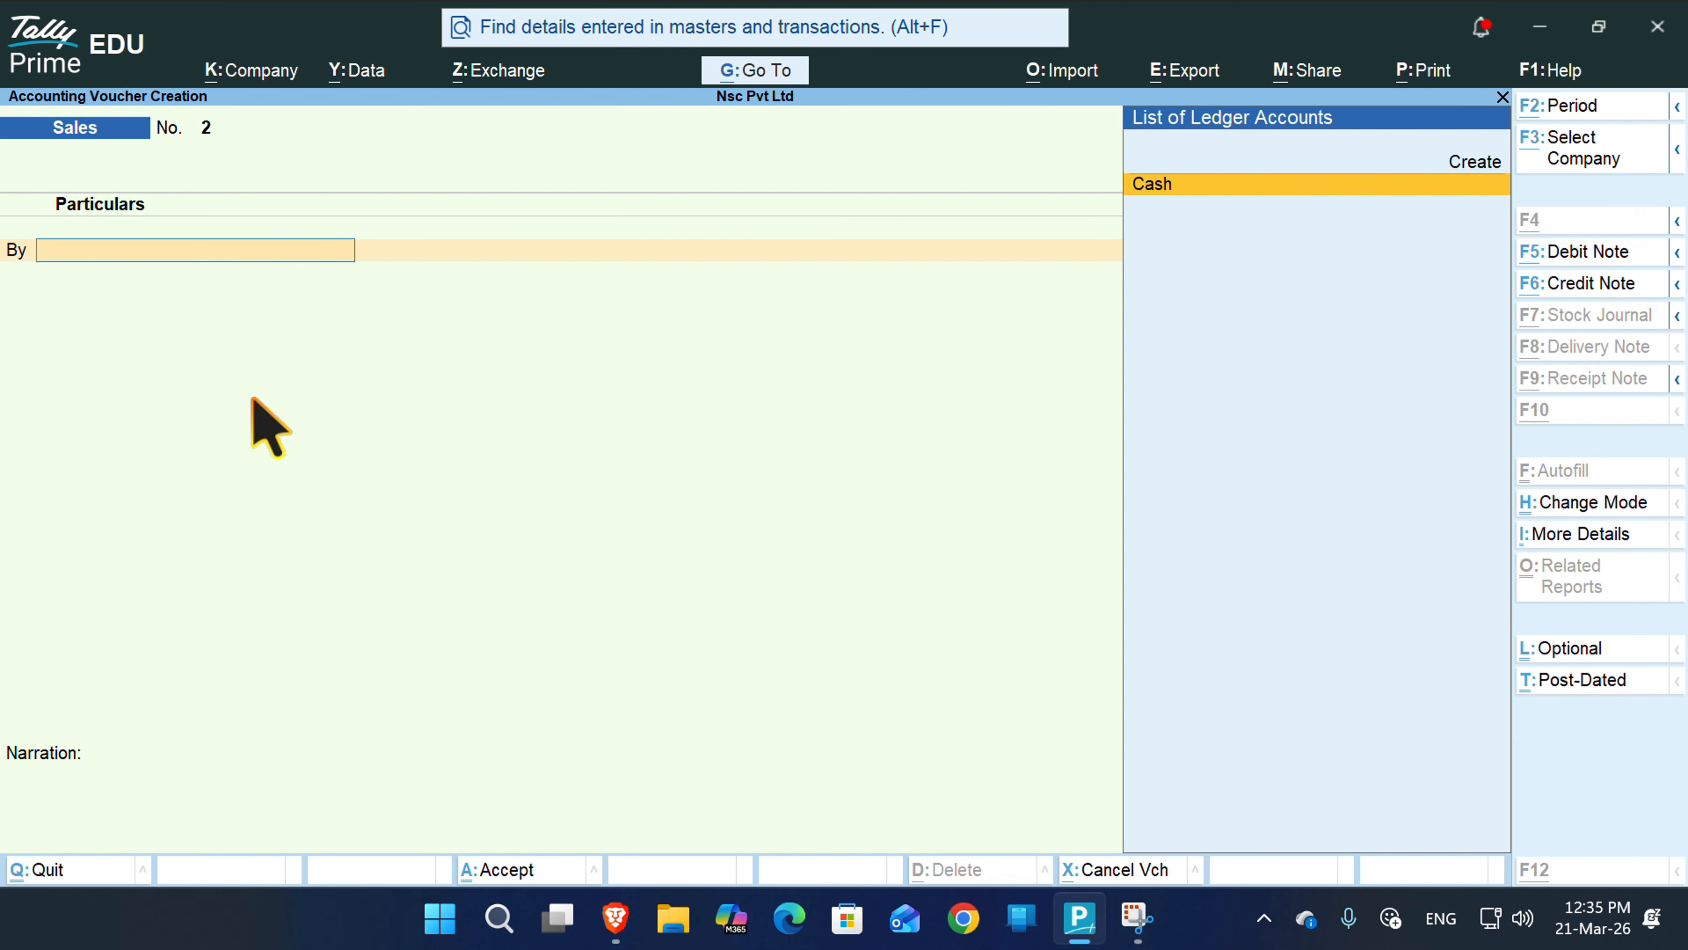
key("alt+c")
type("Bank")
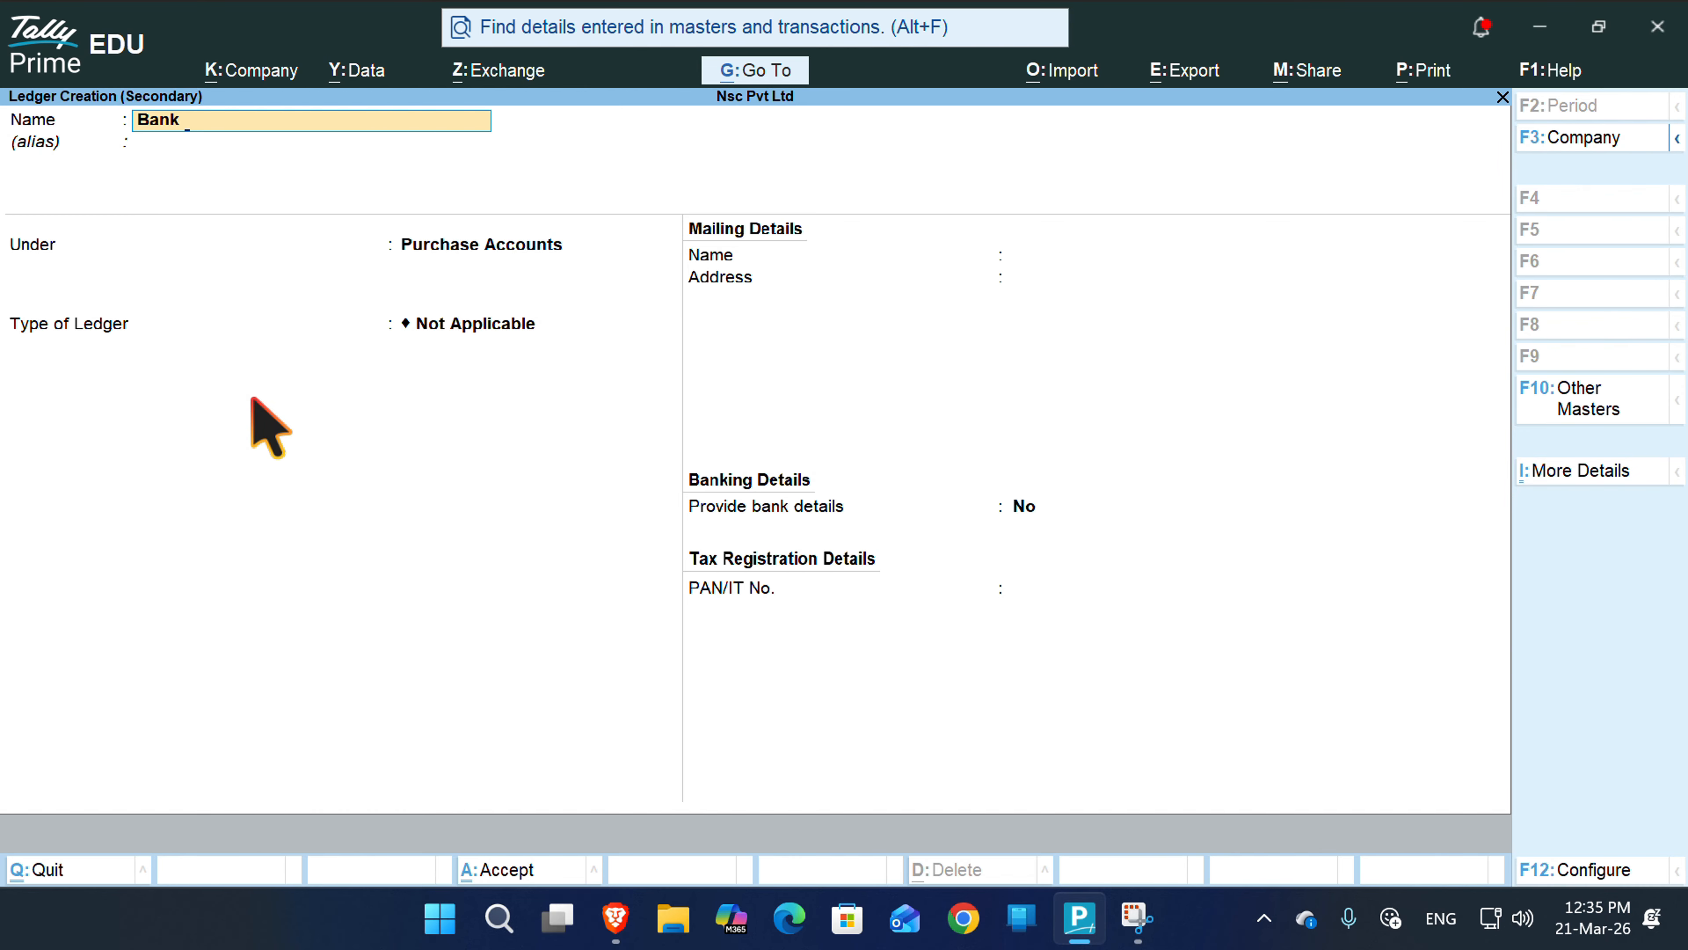
type(" a/c")
key("Return")
key("Return")
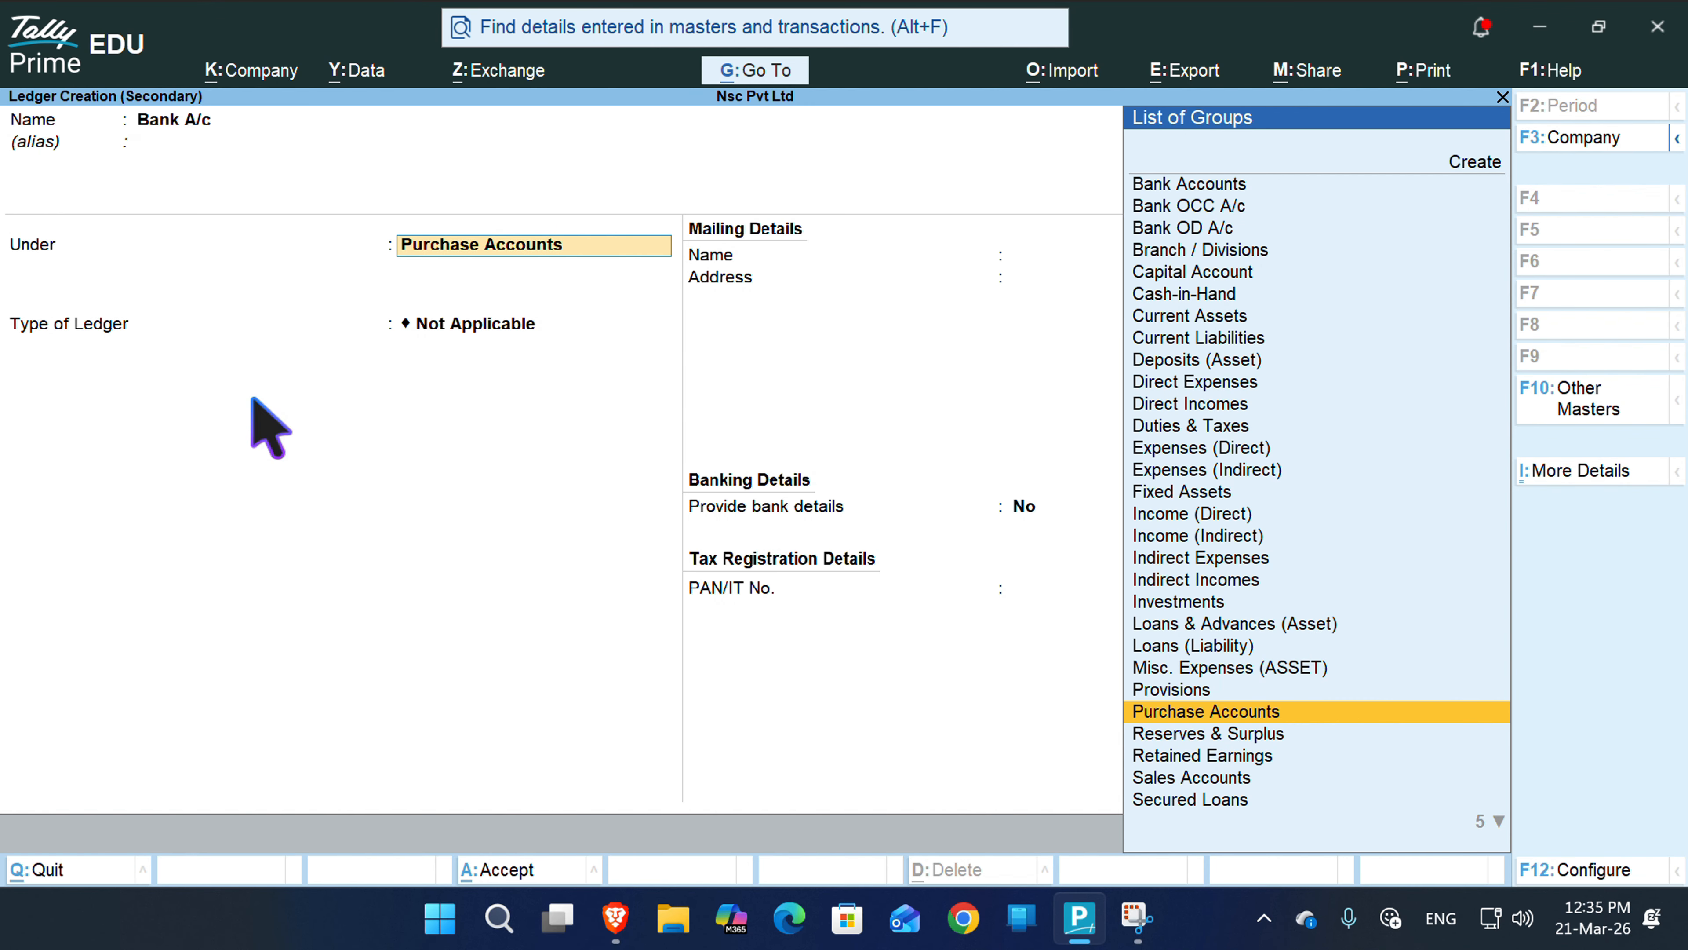
type("Bank")
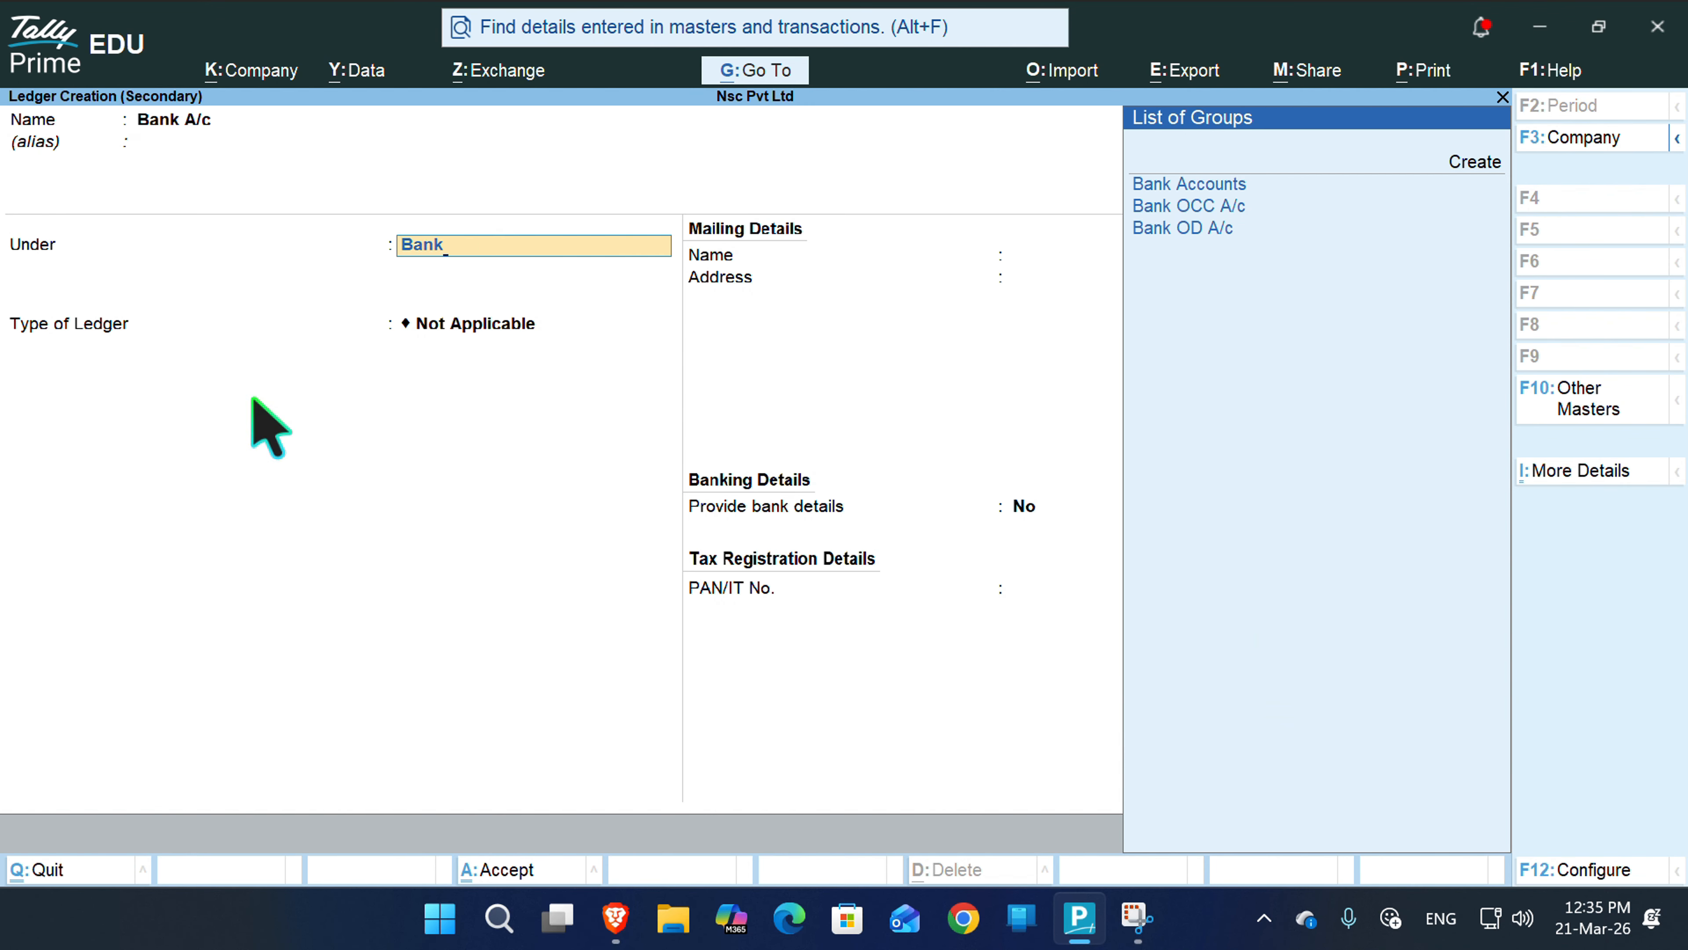
key("Return")
key("Return")
key("Return")
key("Return")
key("Return")
key("Return")
key("Return")
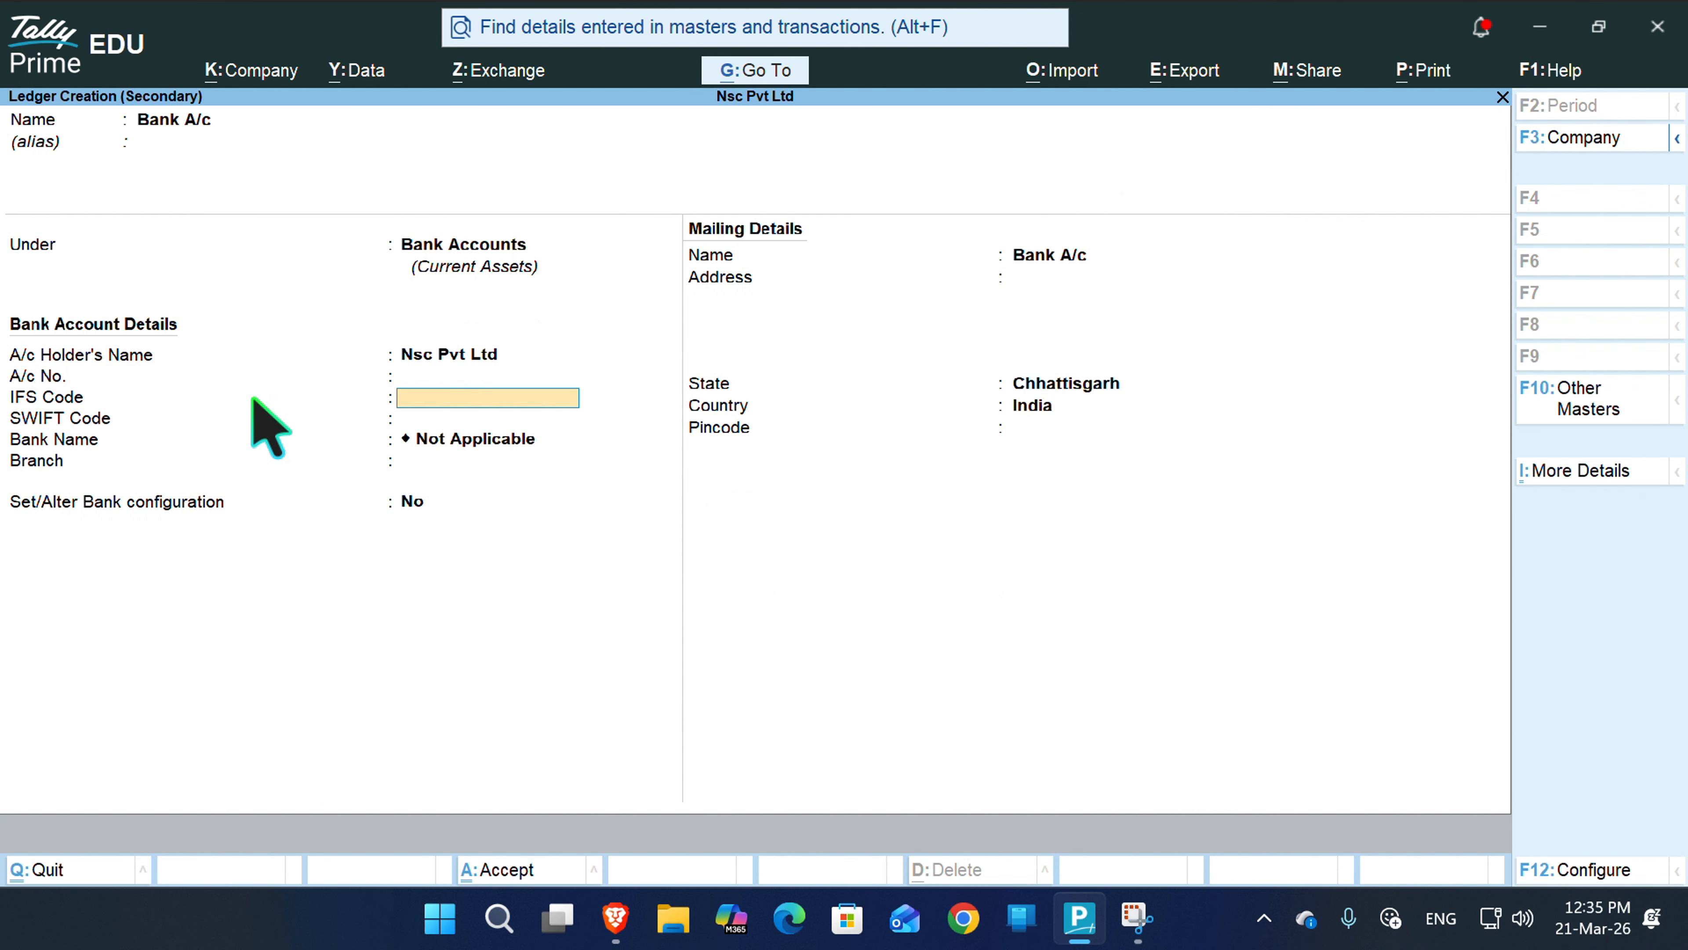
key("Return")
key("Return")
key("Return")
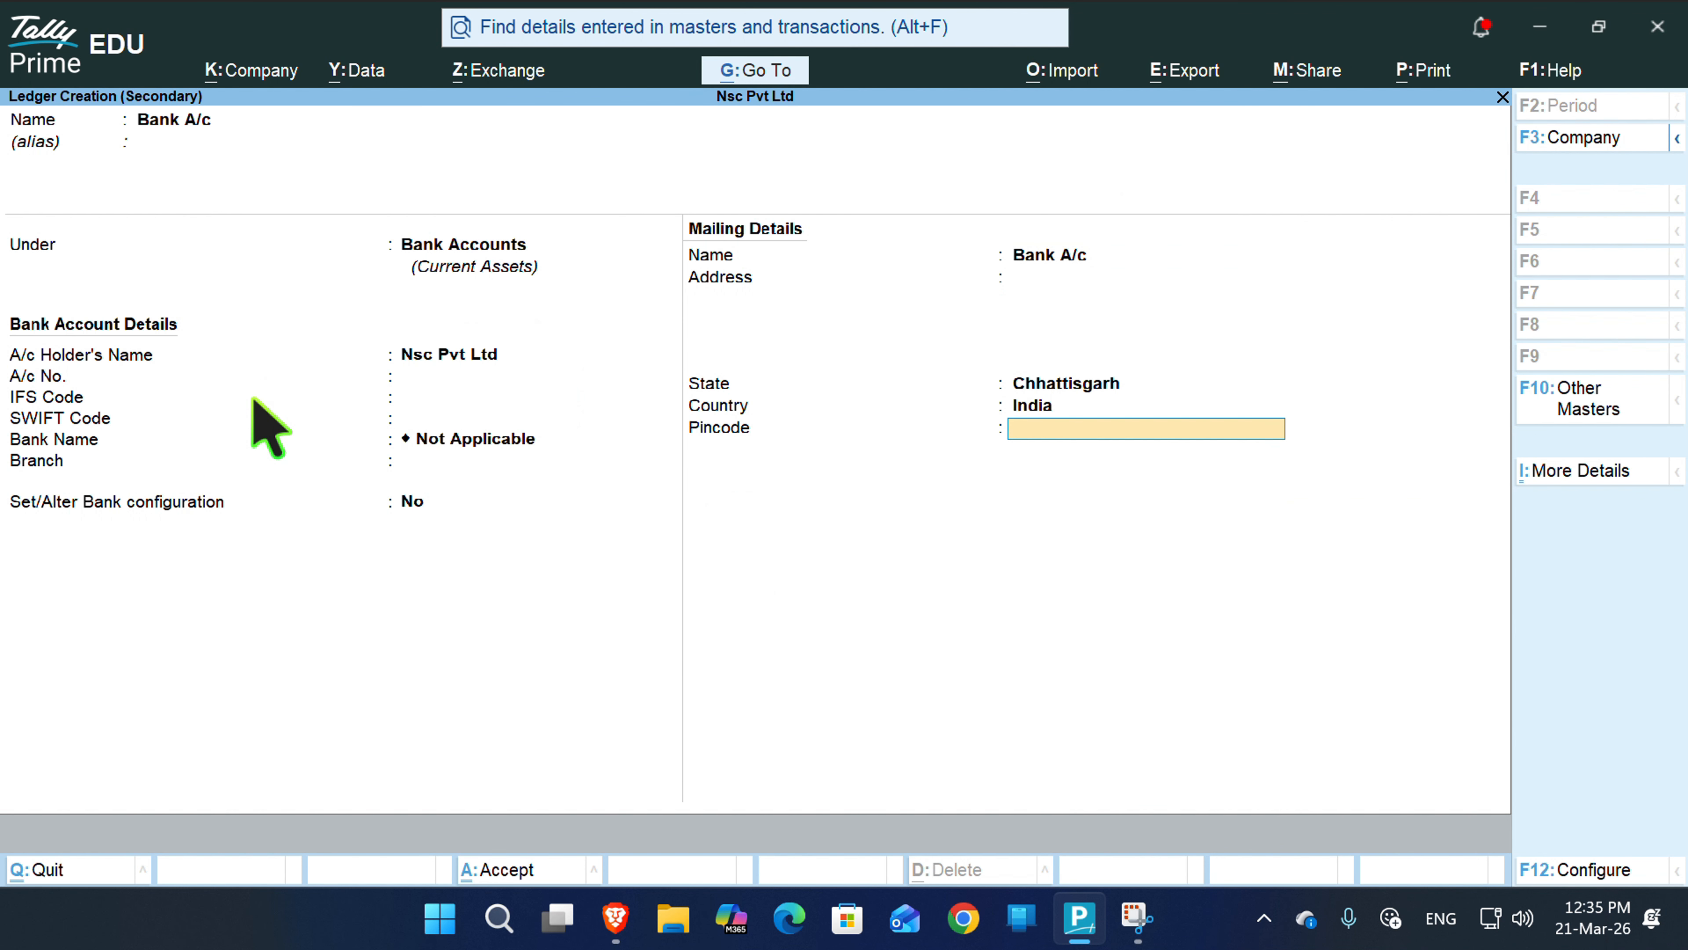
key("Return")
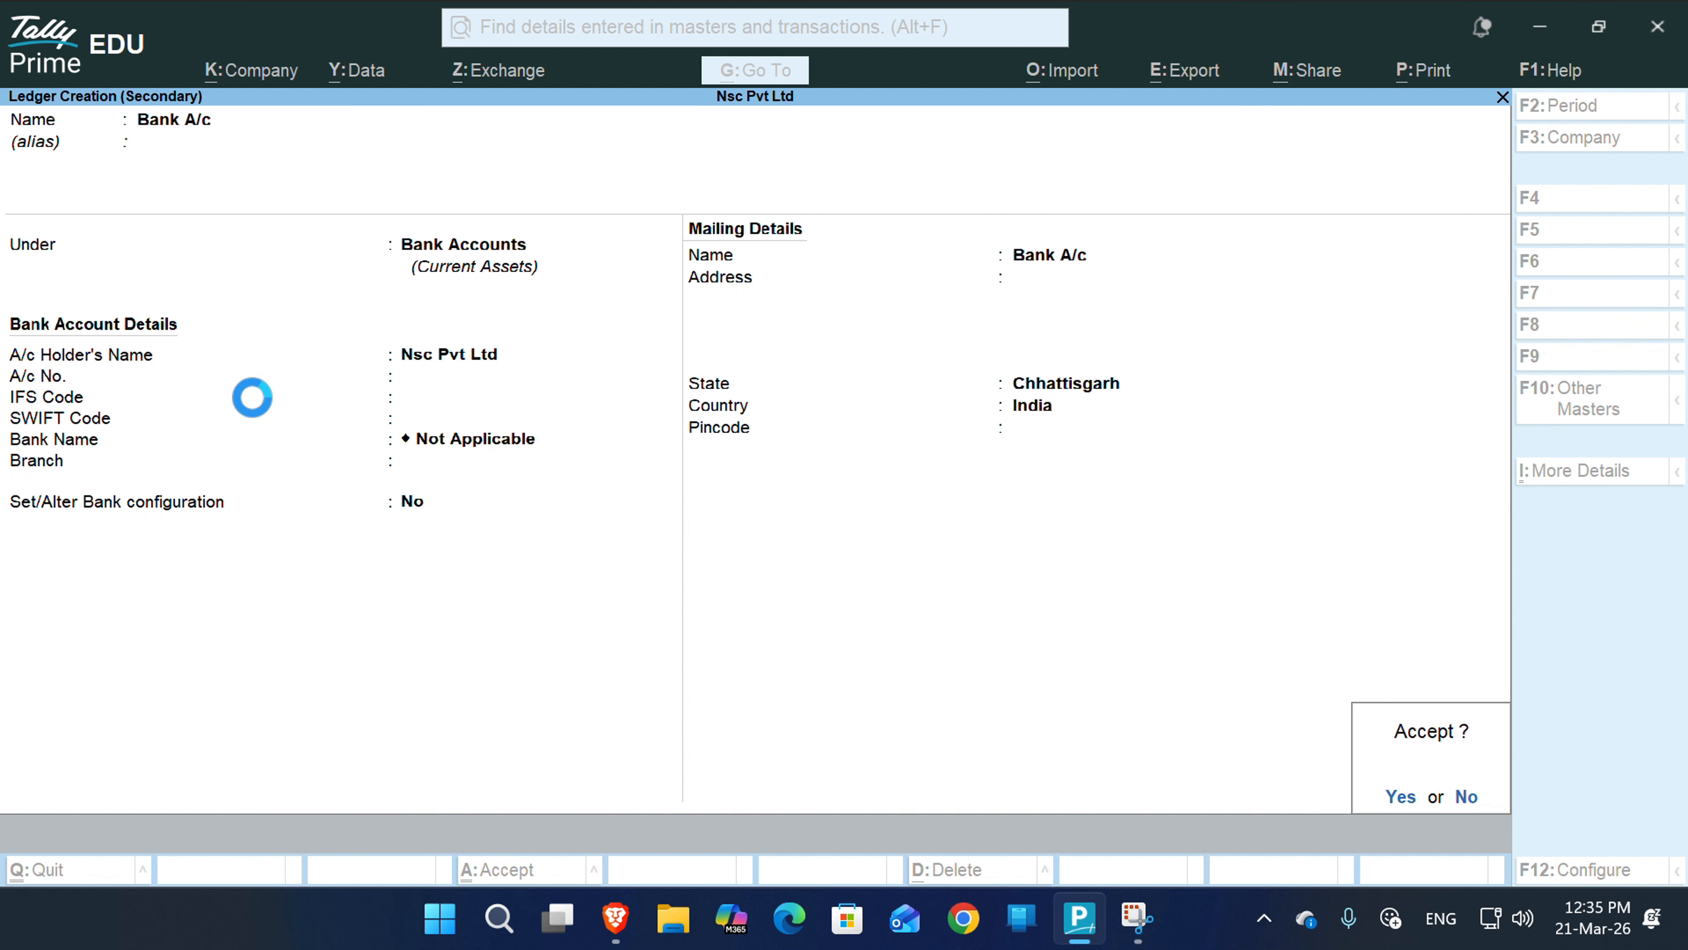
key("Return")
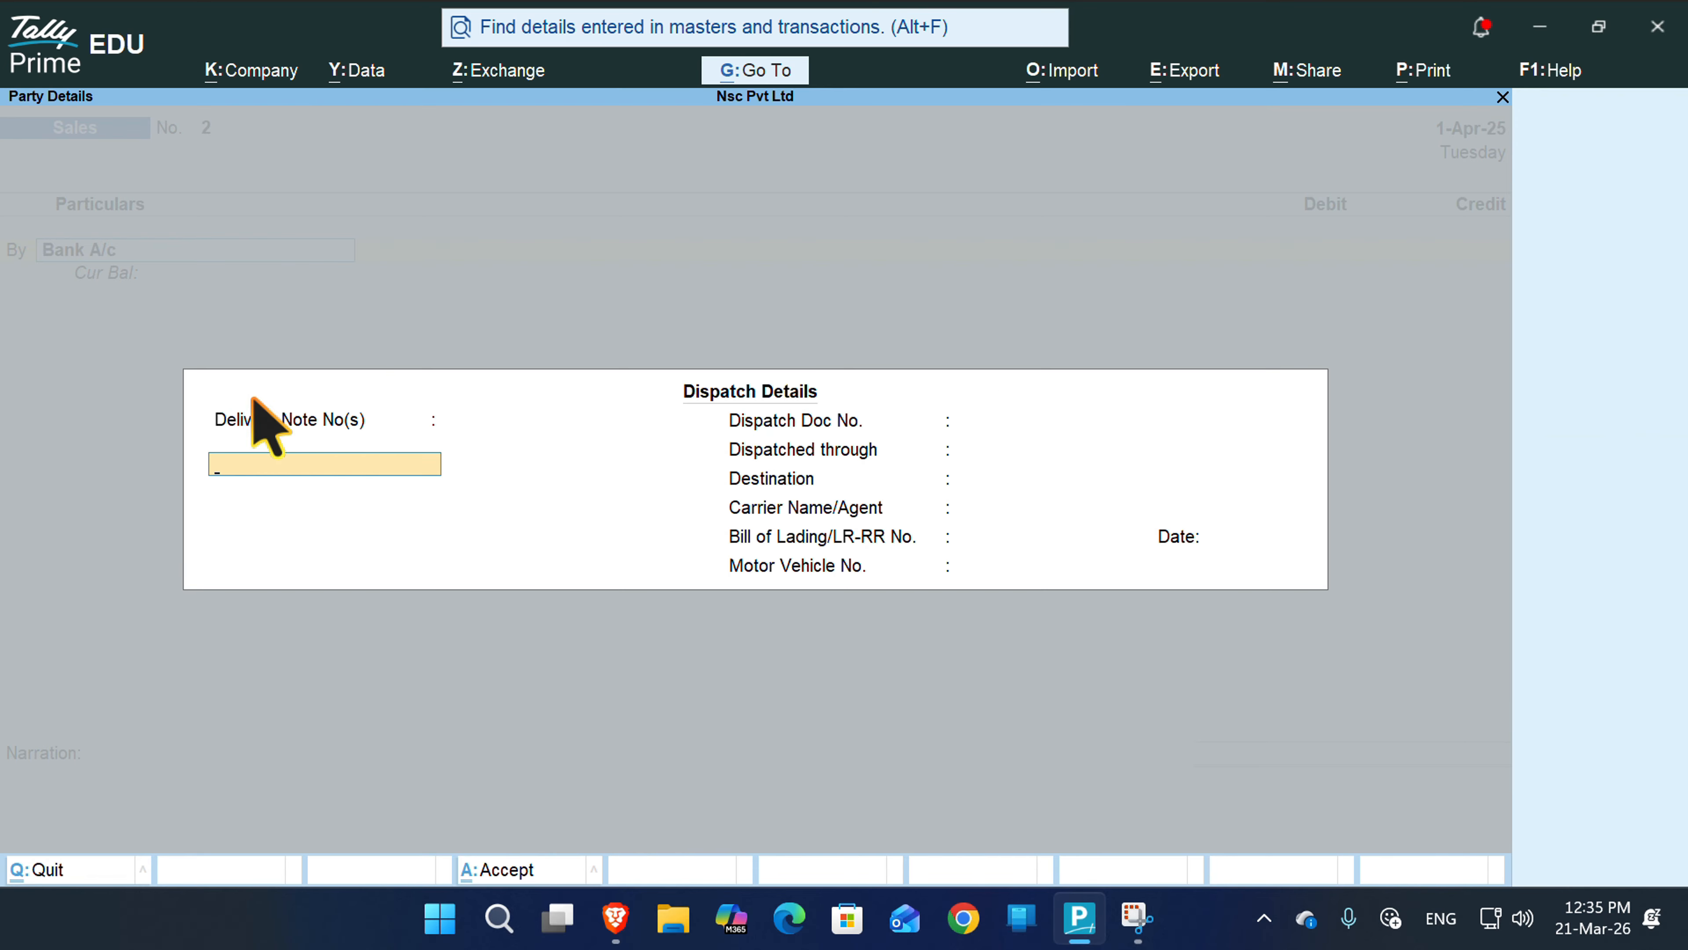
- Save the sales voucher with a 24,000 debit to Bank A/c and a matching credit to Sales A/c, leaving the dispatch details blank
key("ctrl+a")
key("ctrl+a")
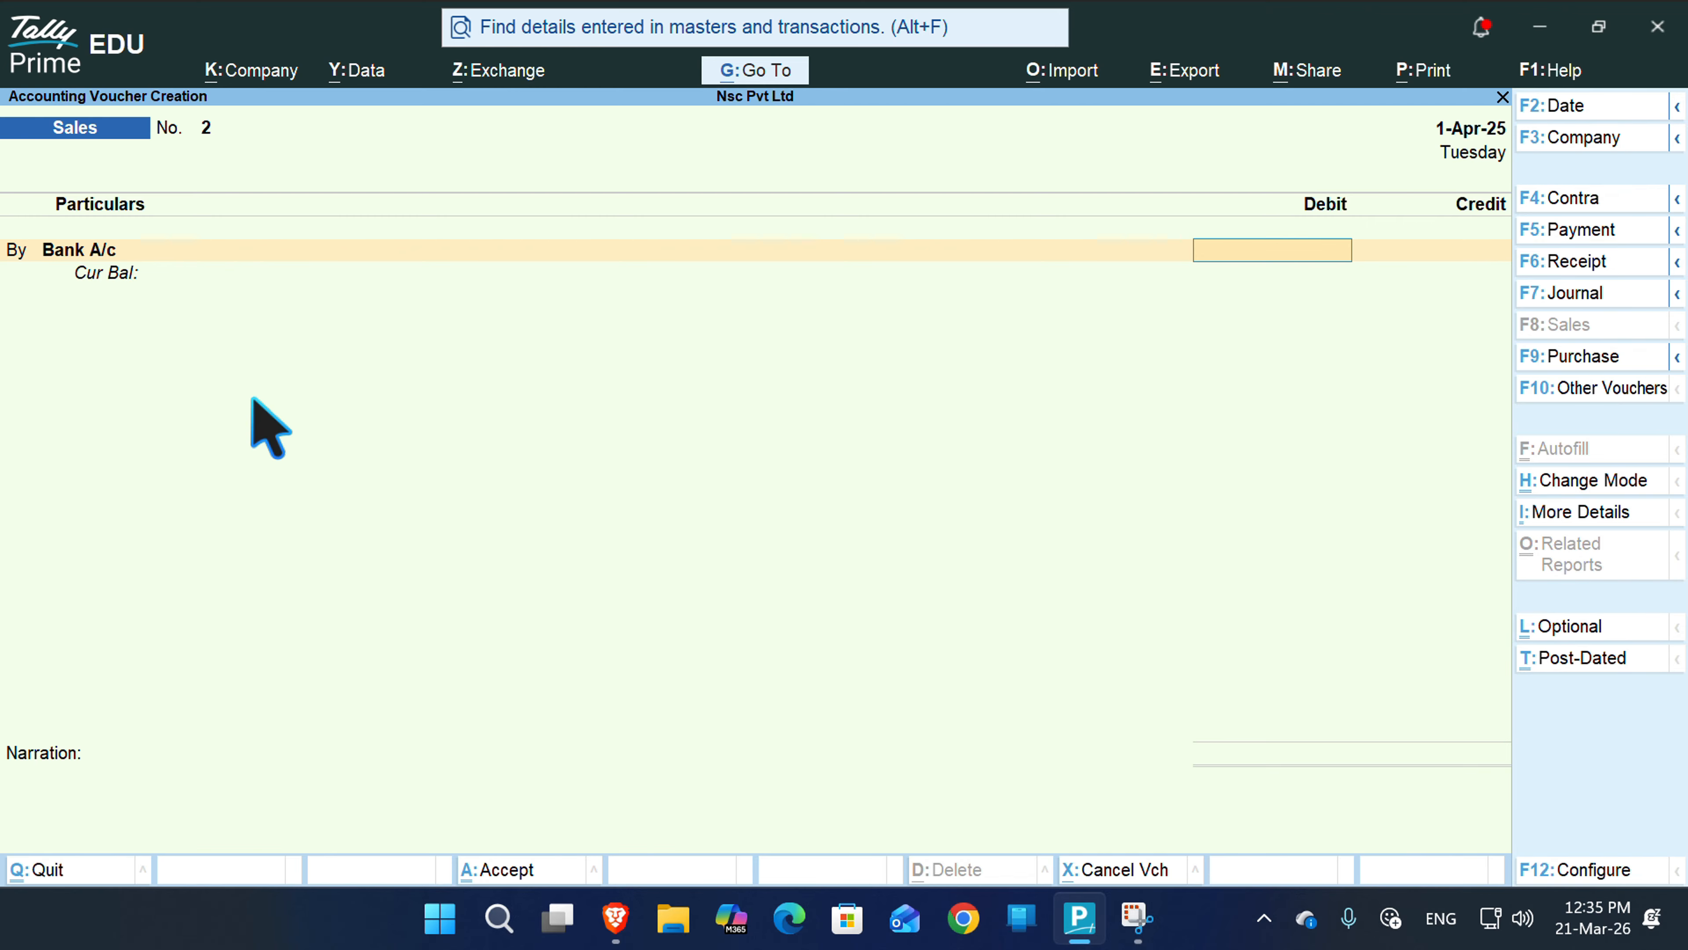
type("24000")
key("Return")
key("Return")
key("ctrl+a")
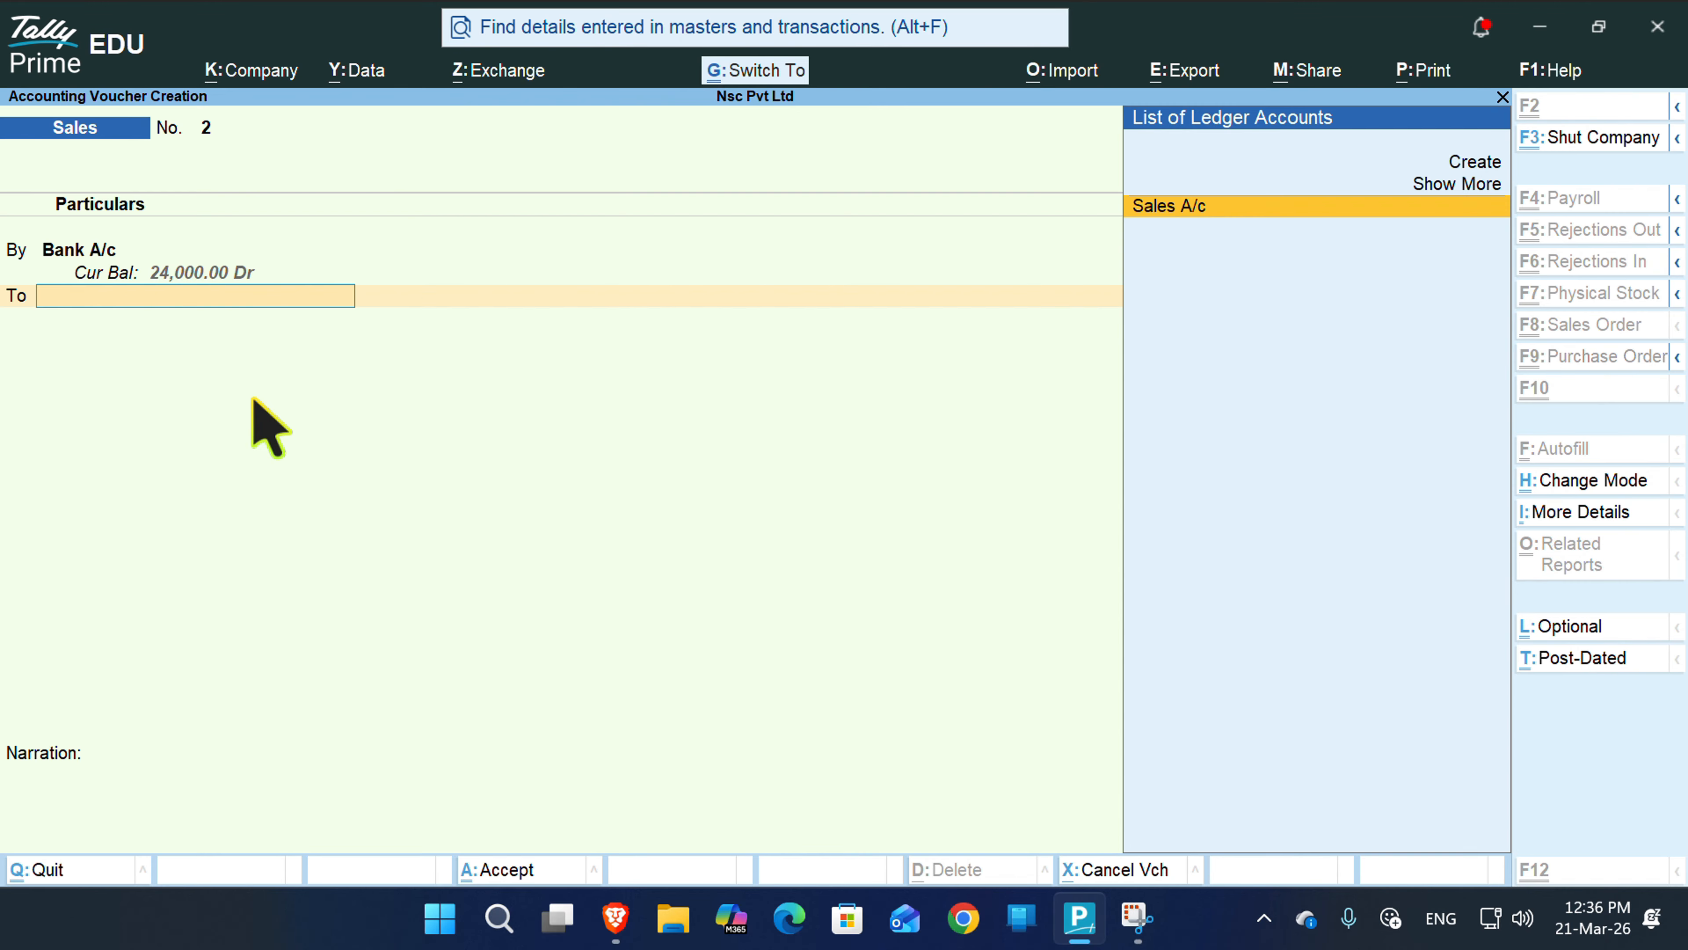
key("Return")
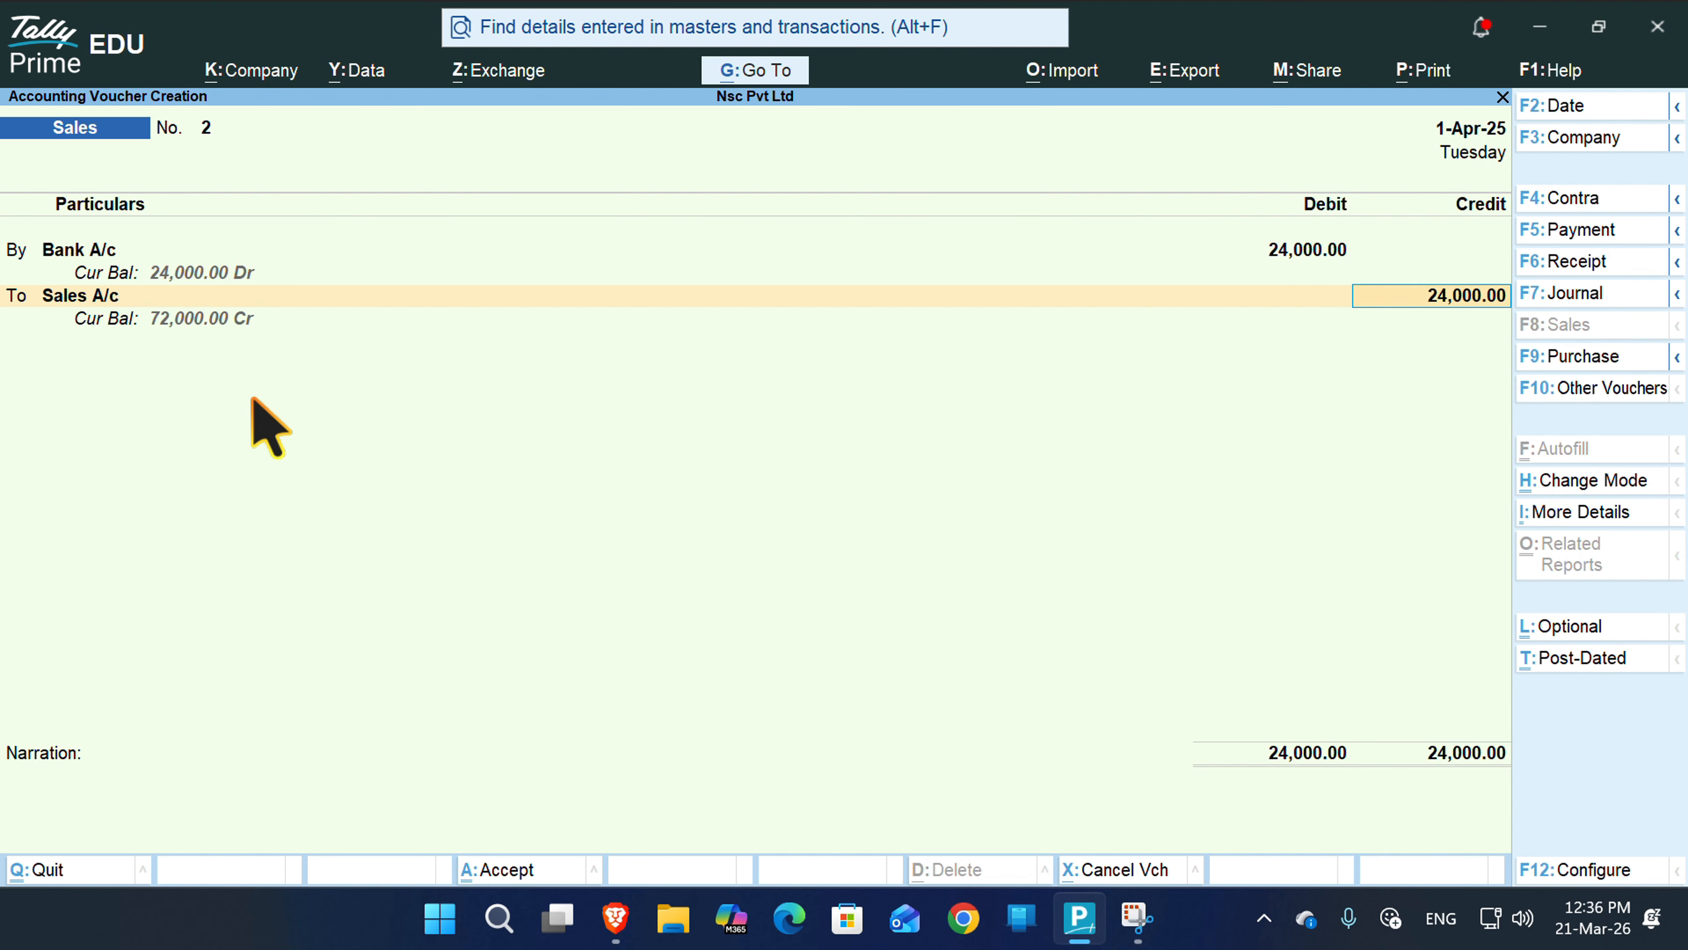
key("ctrl")
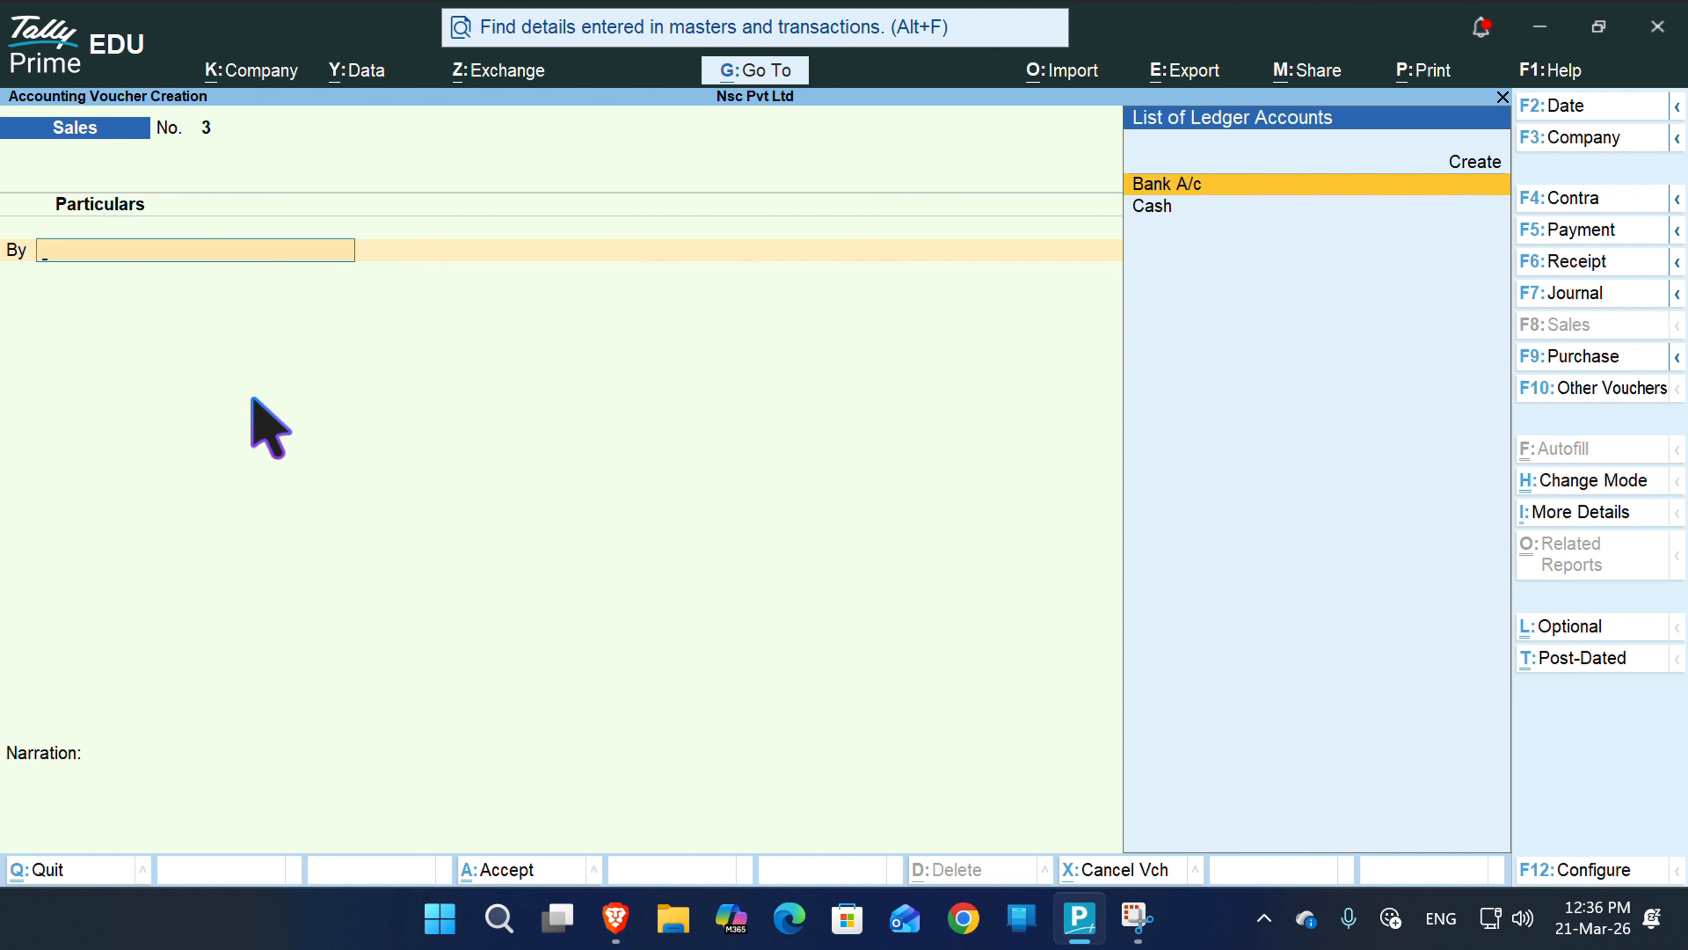
- Start a second purchase voucher in As Voucher mode, leaving the supplier invoice number and date blank
key("F9")
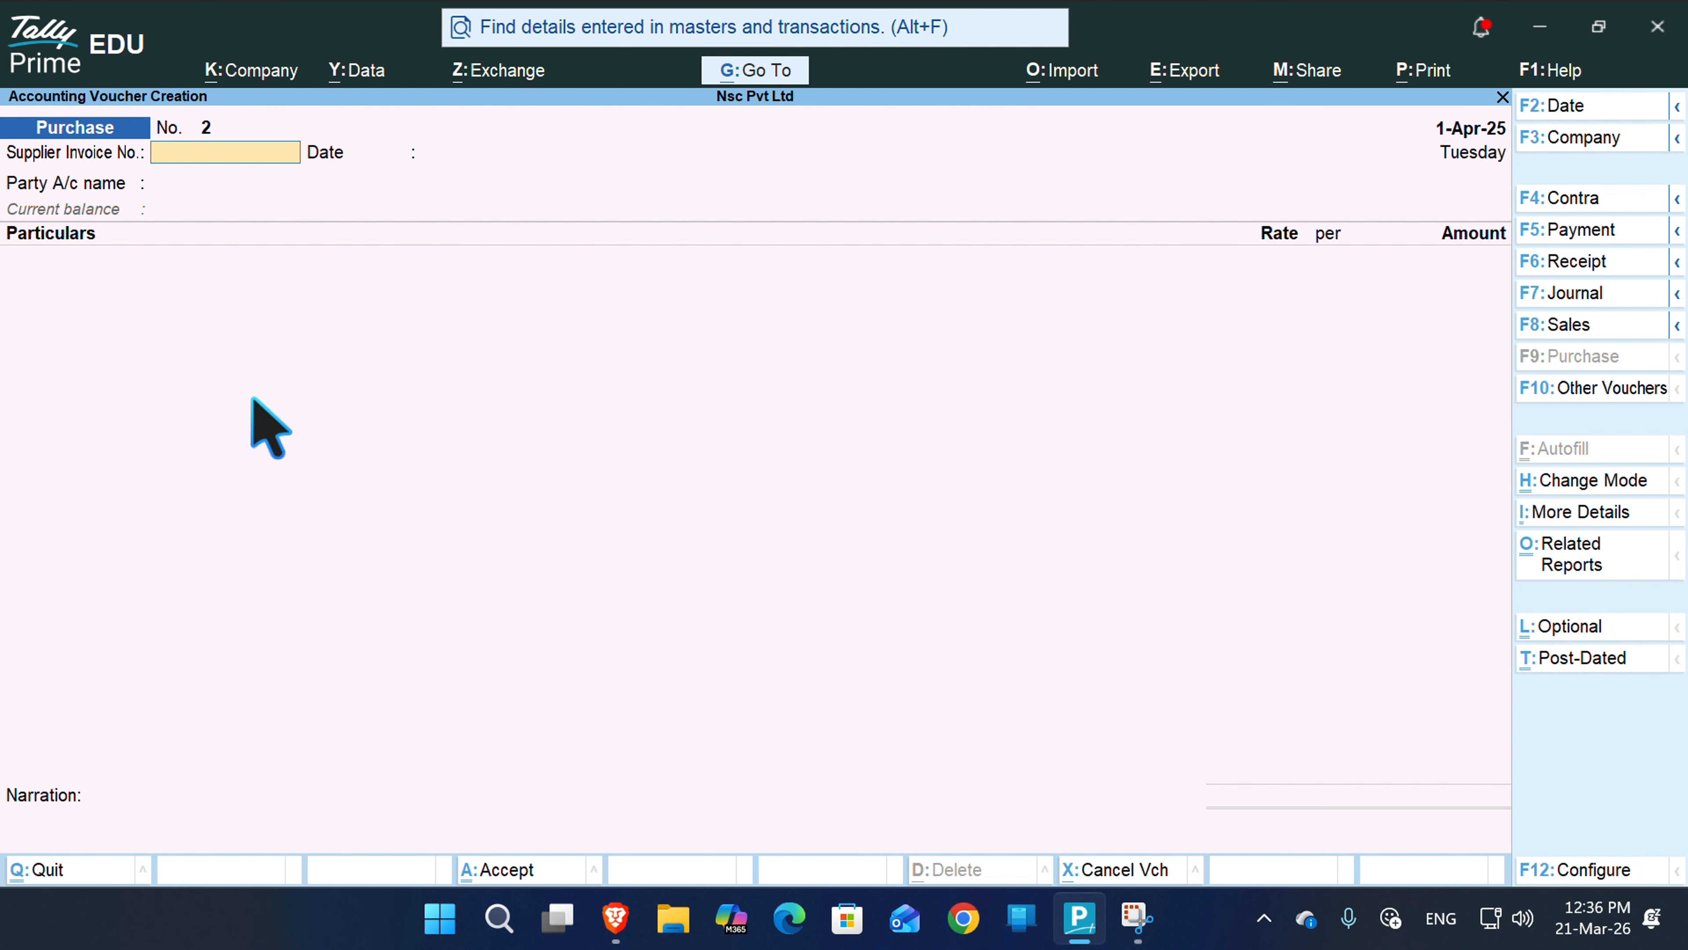
key("ctrl+h")
key("Down")
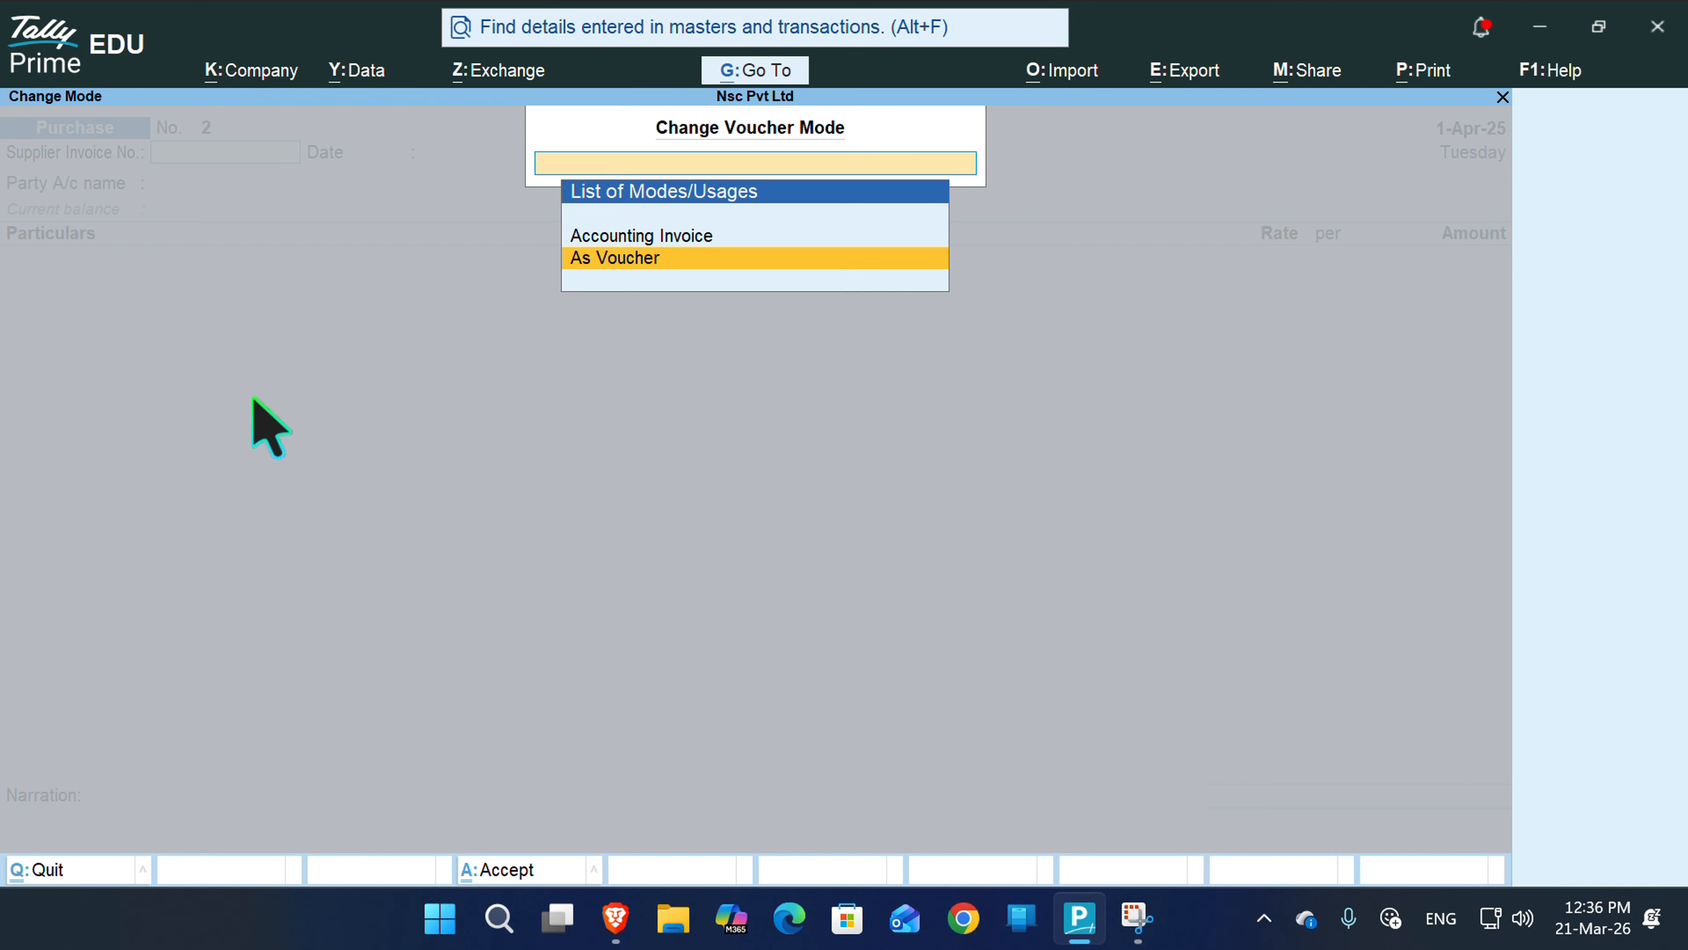
key("Return")
key("Return")
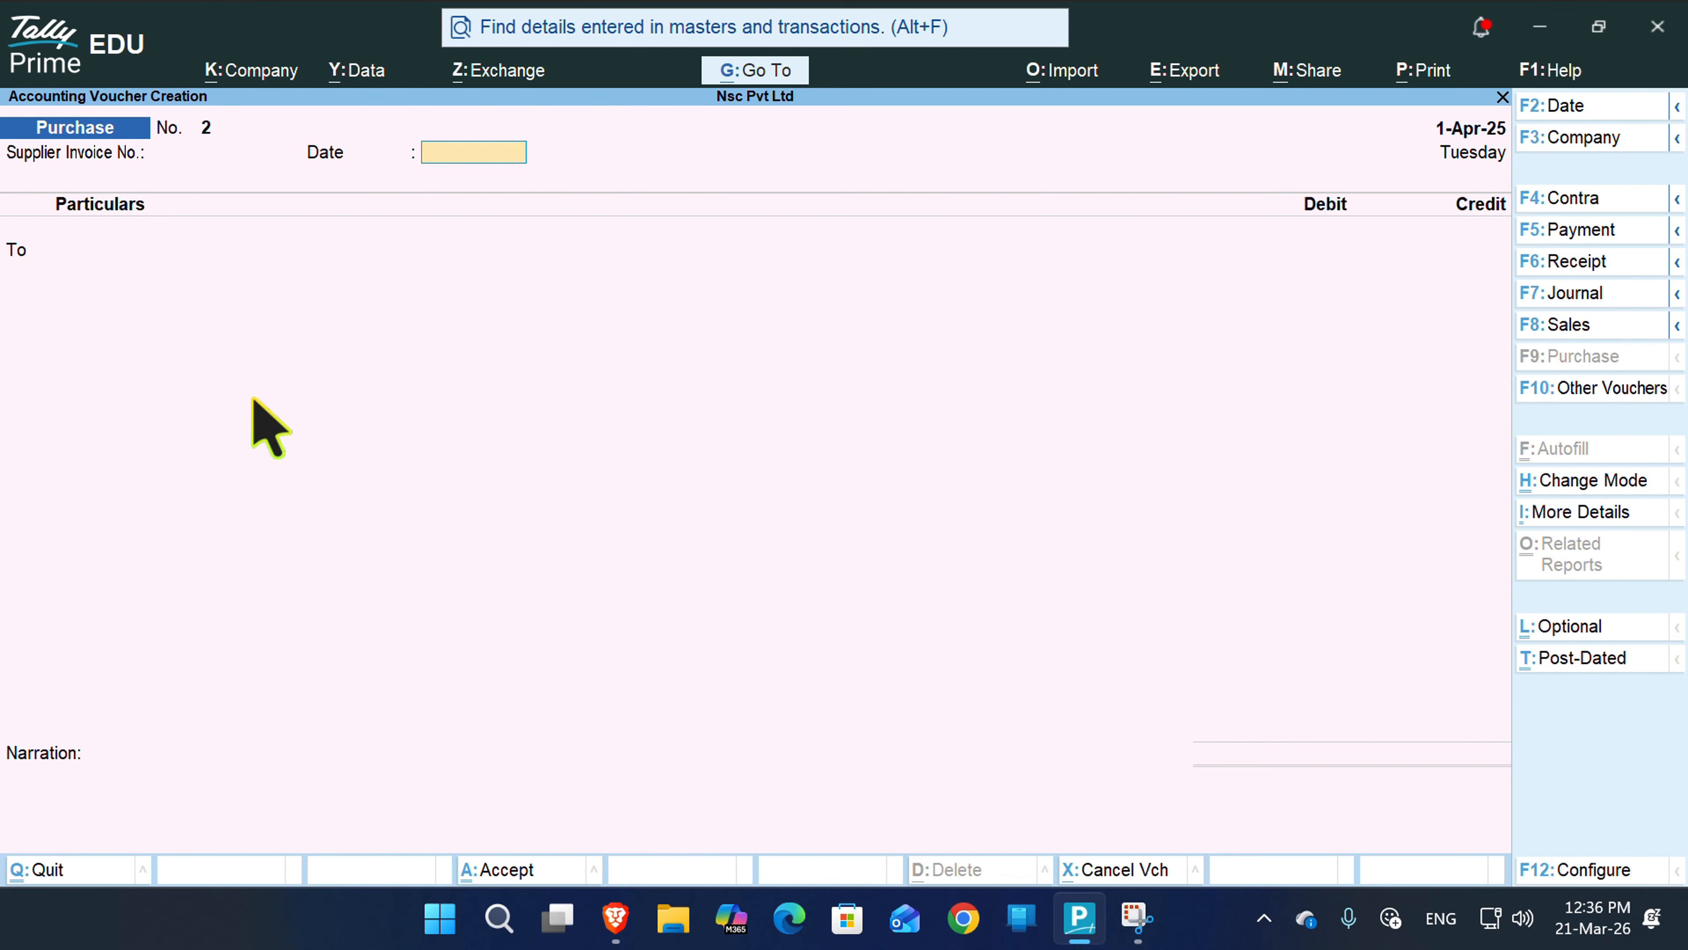
key("Return")
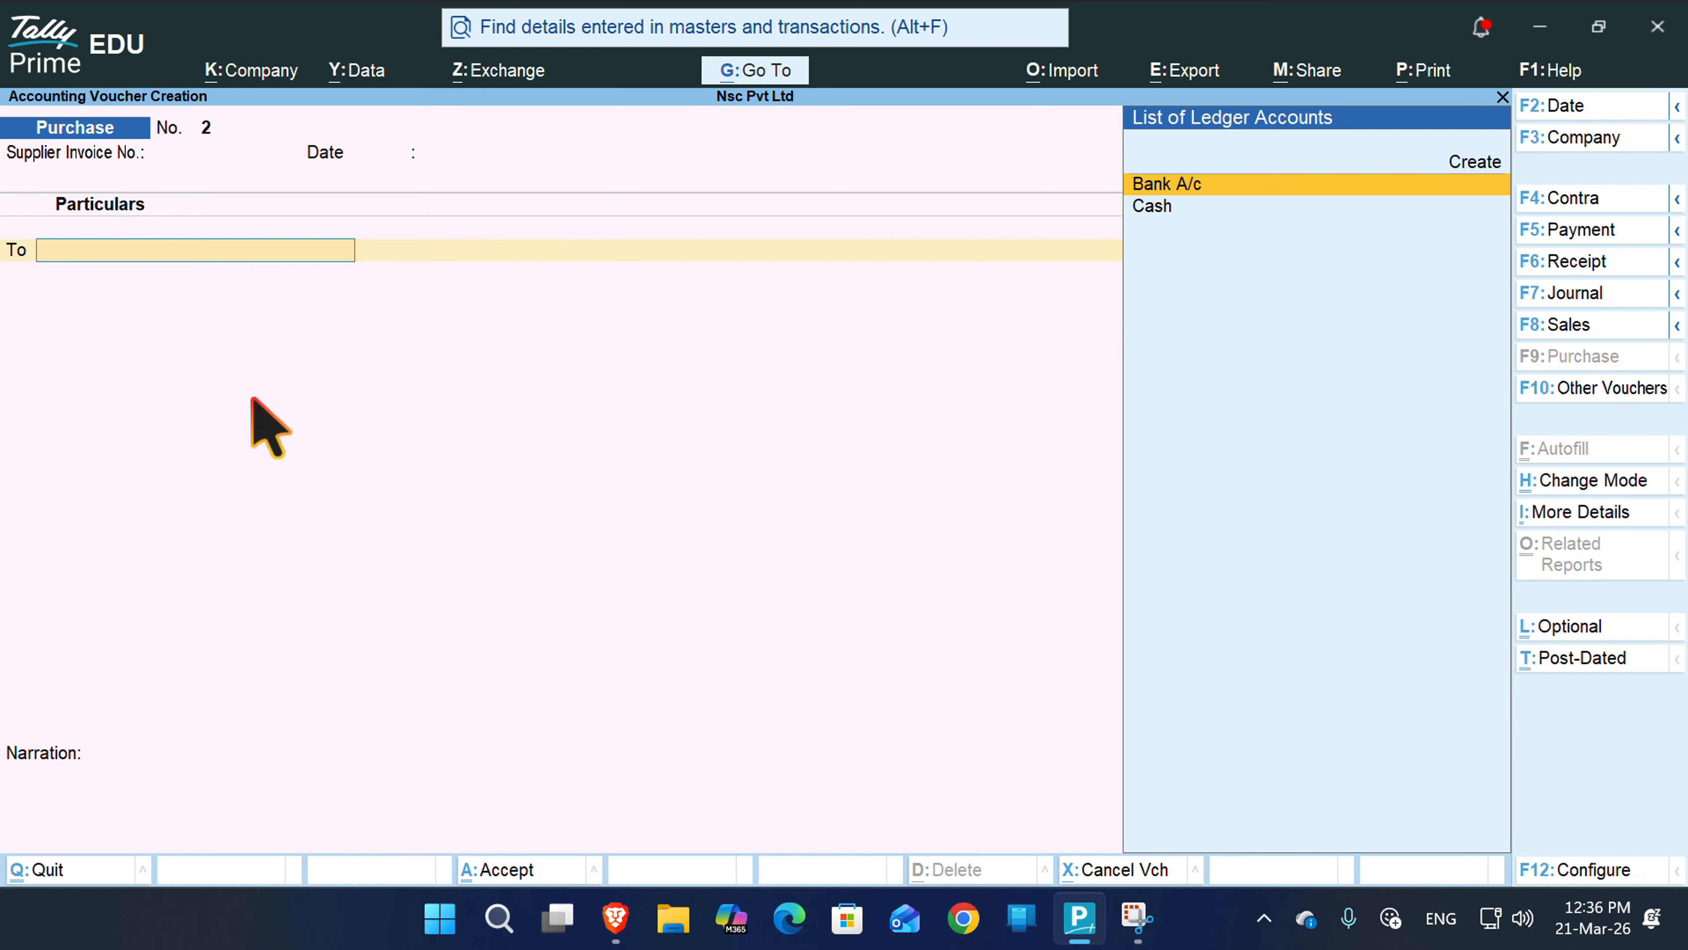
- Choose Bank A/c as the credited ledger of the purchase voucher, leaving the receipt details and party address blank
key("Return")
key("Return")
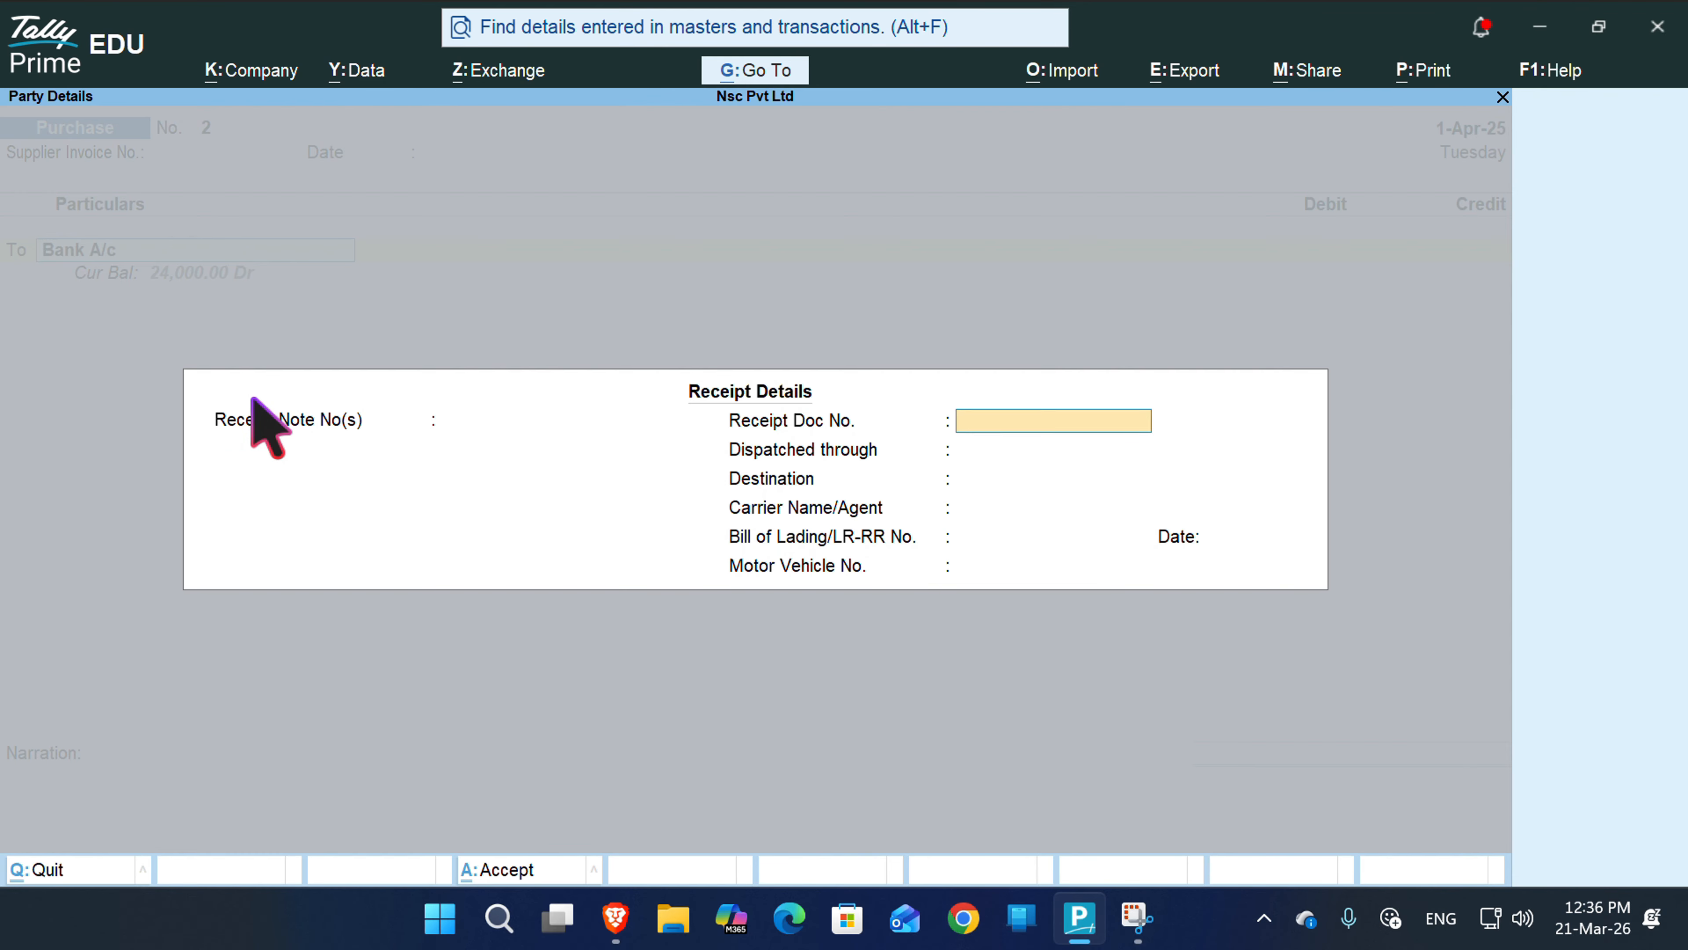
key("Return")
key("Return")
key("Return")
key("Return")
key("Return")
key("Return")
key("Return")
key("Return")
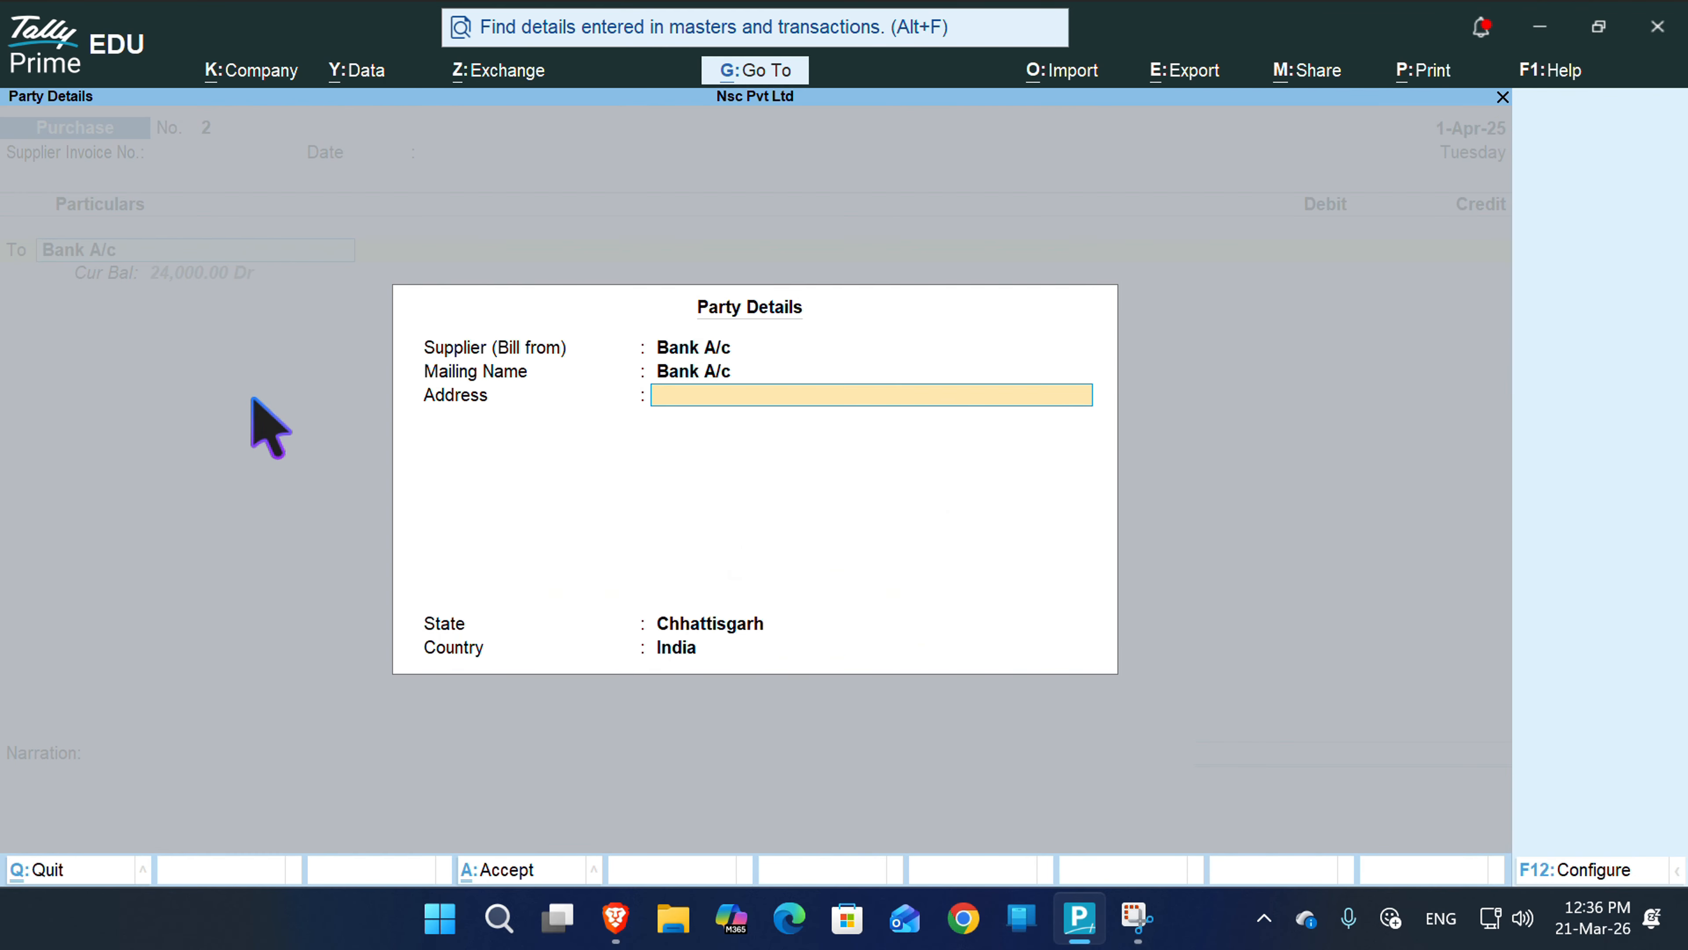
key("Return")
key("Return")
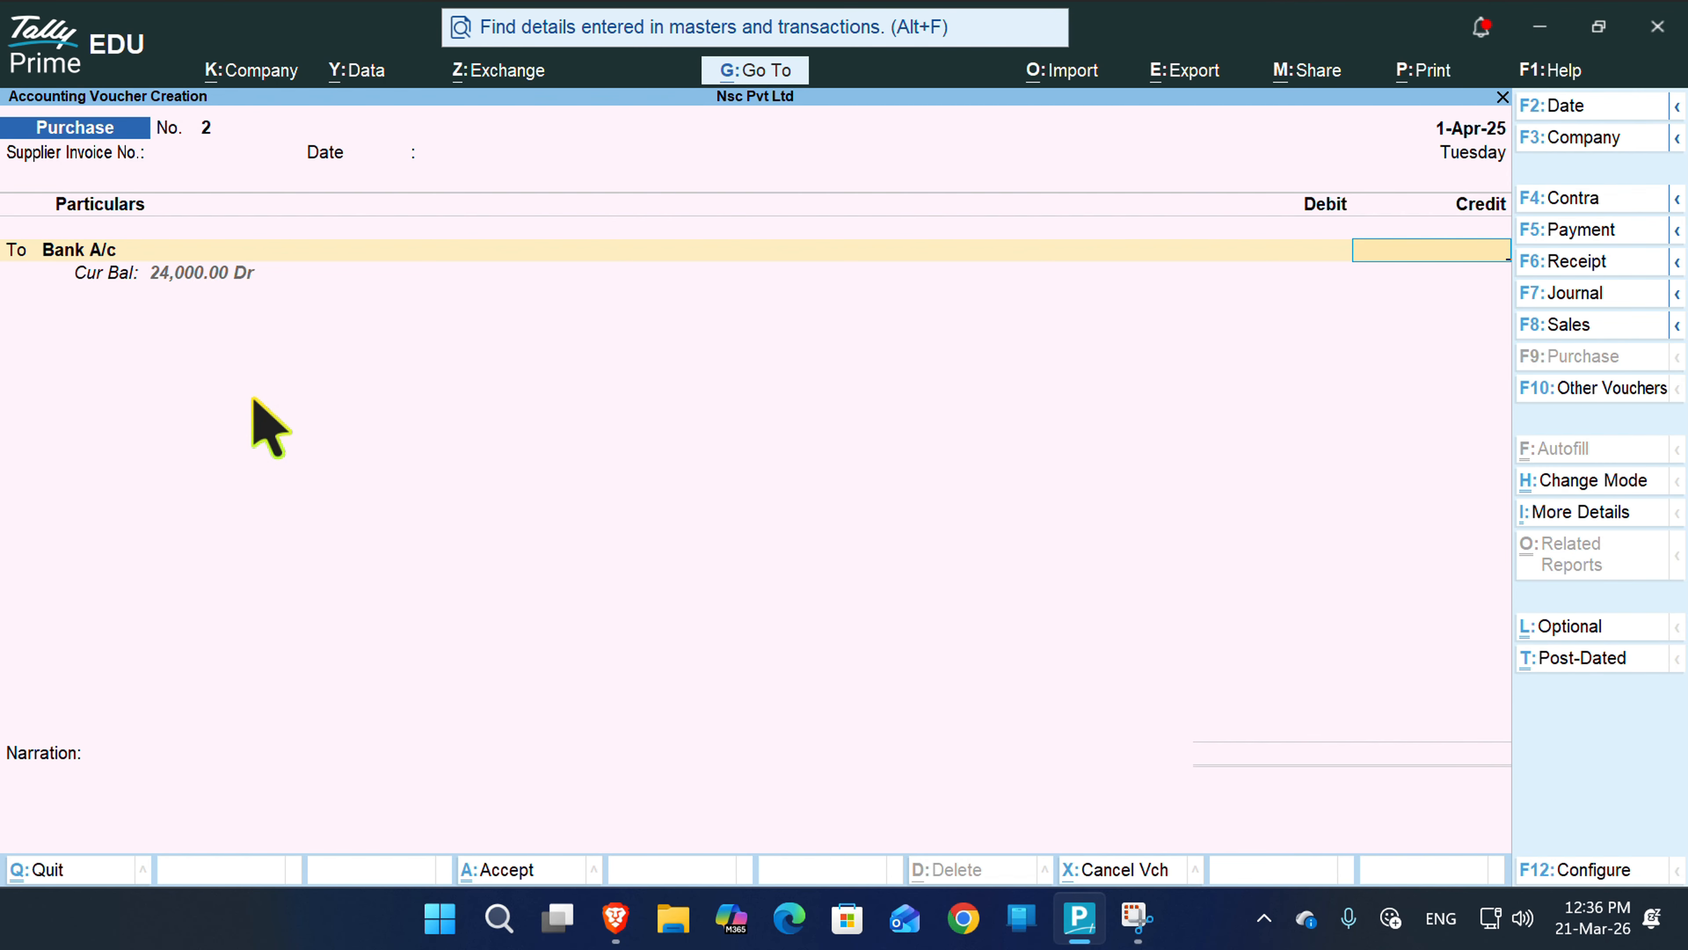
- Save the purchase voucher with a 3,000 credit to Bank A/c as a Cheque transaction and a matching debit to Purchase A/c
type("3000")
key("Return")
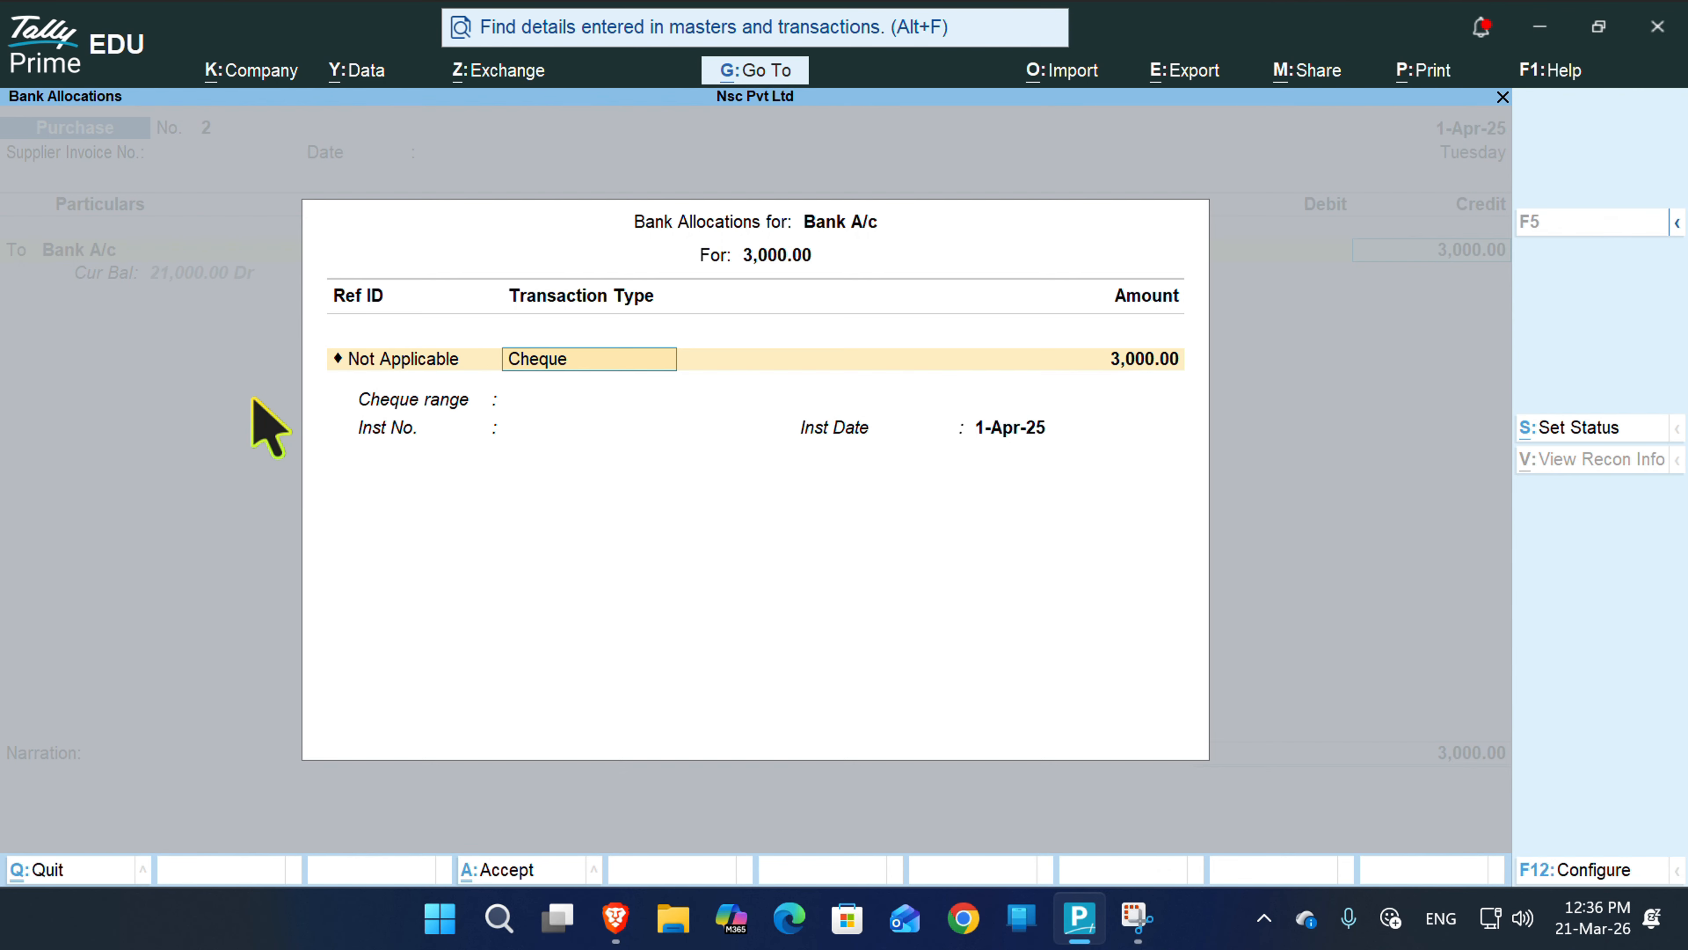
key("Return")
key("Return")
key("Return")
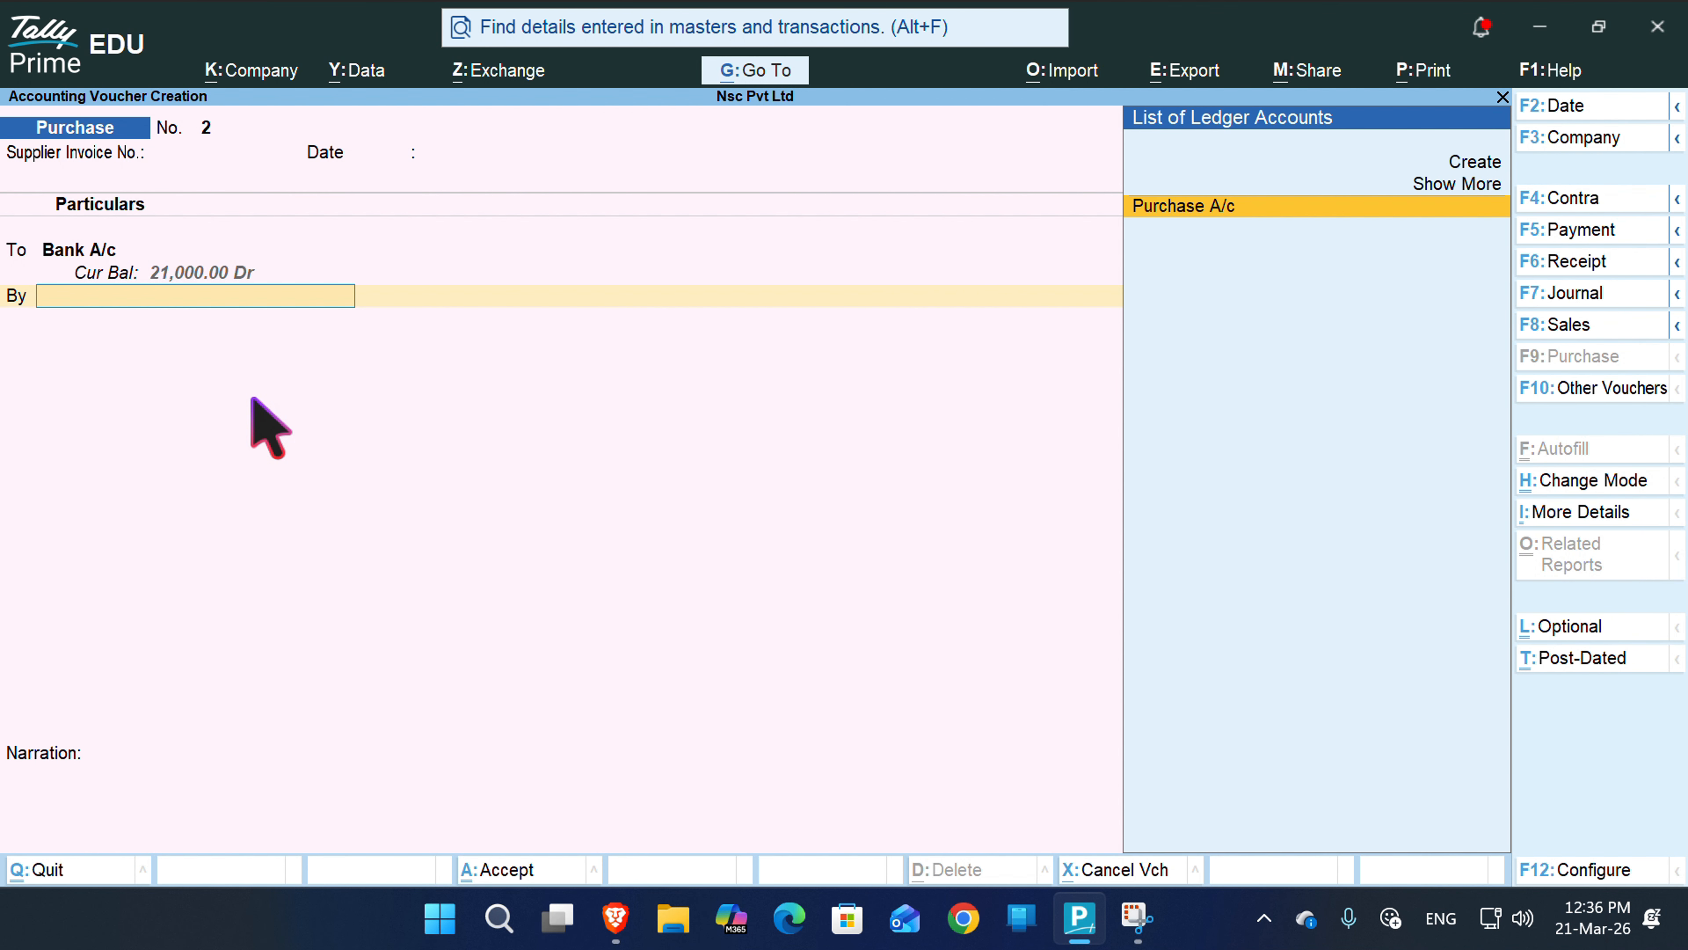
key("Return")
key("Return")
key("Return")
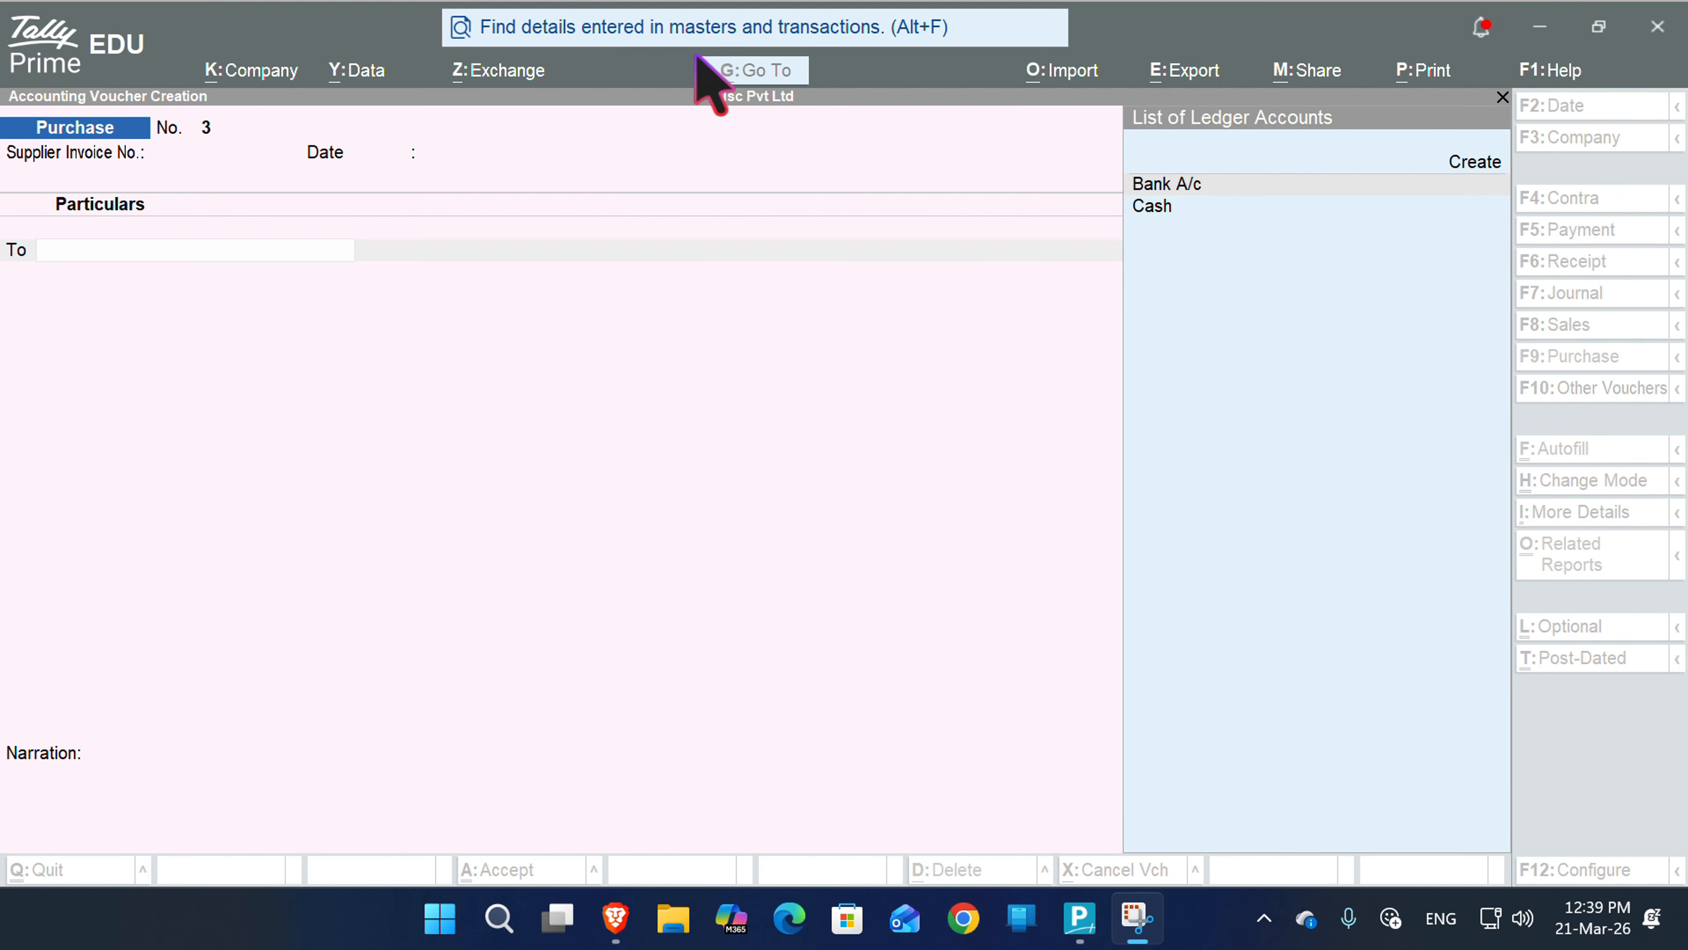
- Start a sales voucher in invoice mode with Bank A/c as the party, leaving the dispatch details and address blank
left_click(718, 425)
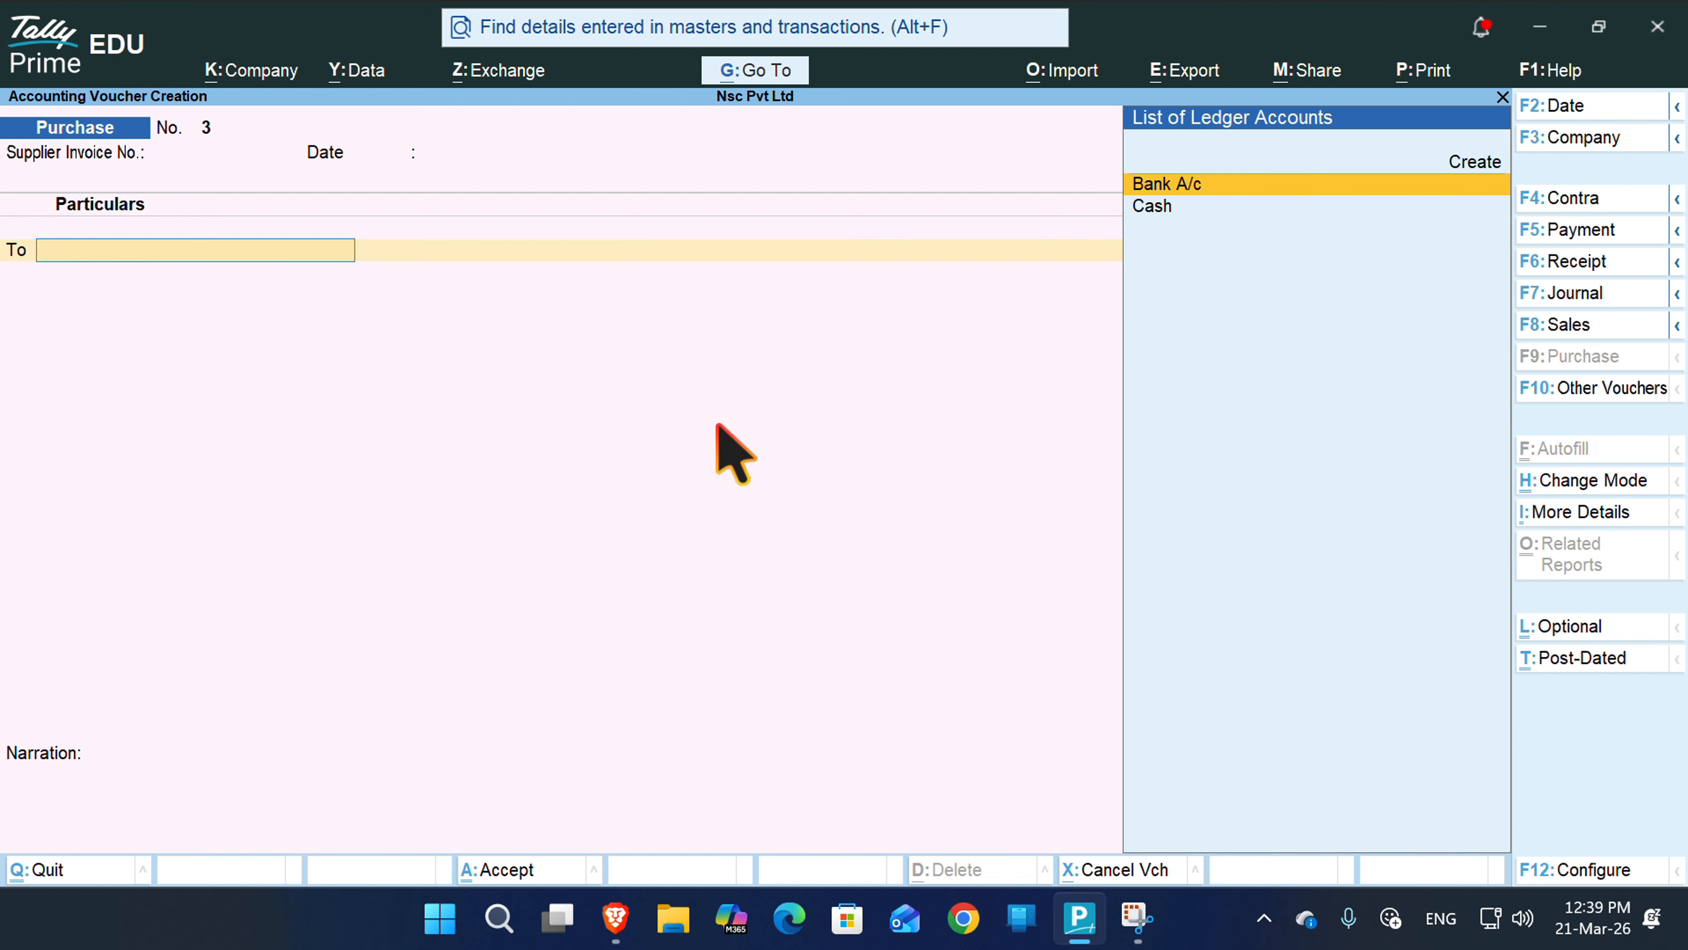
key("F8")
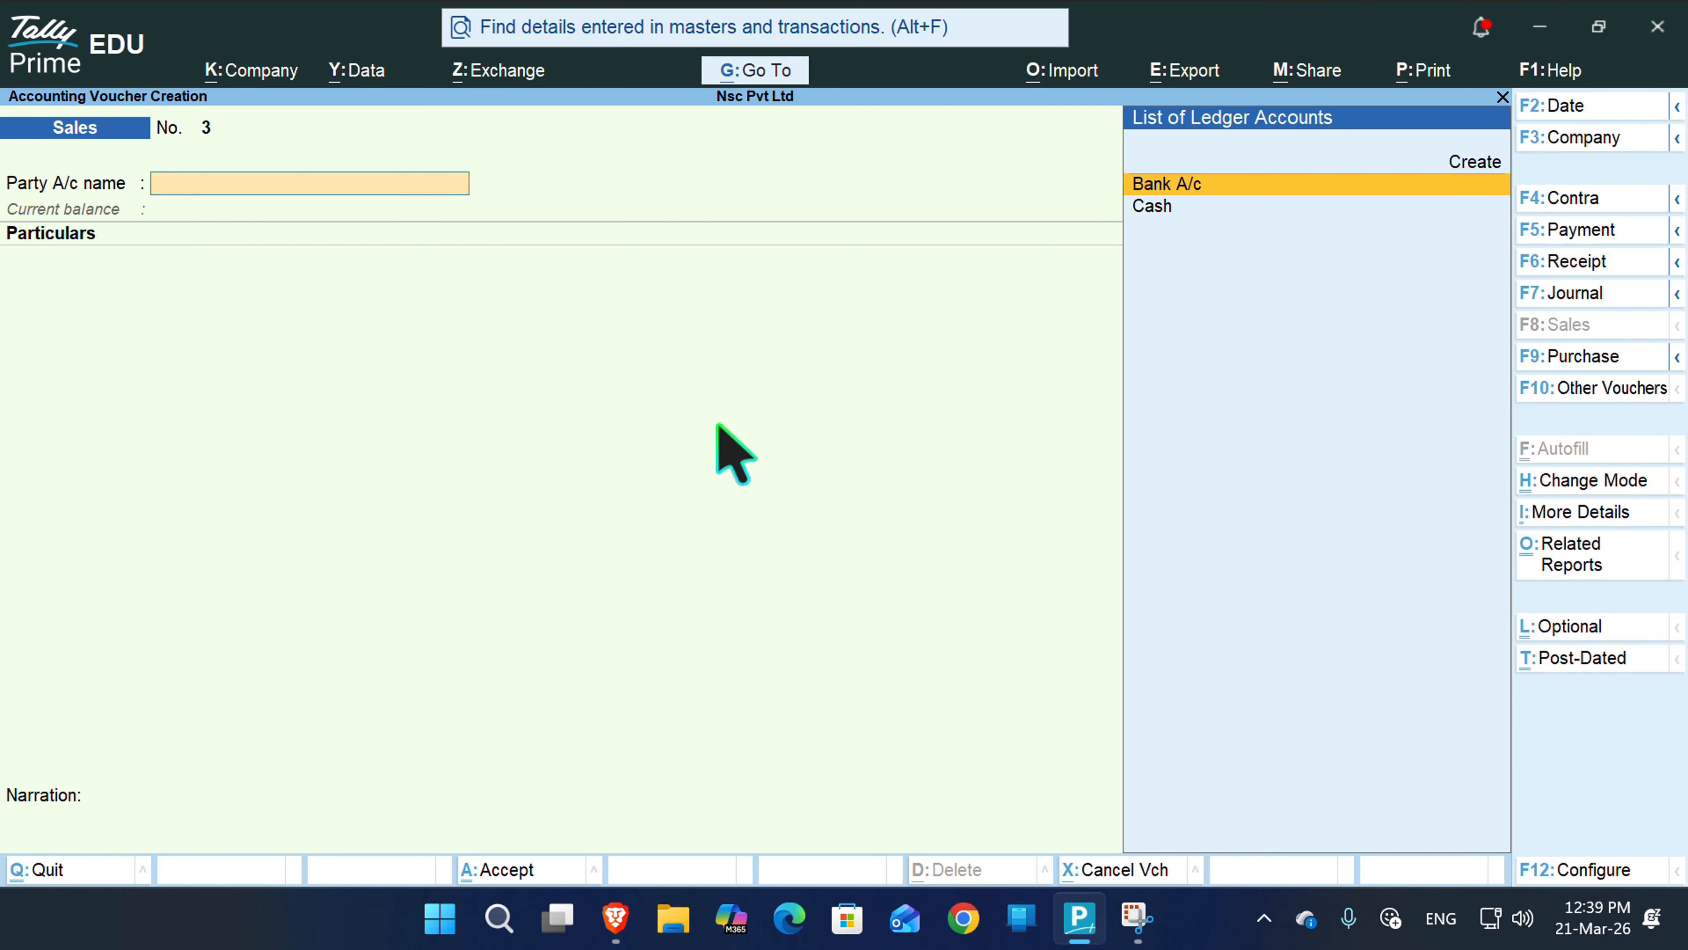
key("Return")
key("Return")
key("Return")
key("Return")
key("Return")
key("Return")
key("Return")
key("Return")
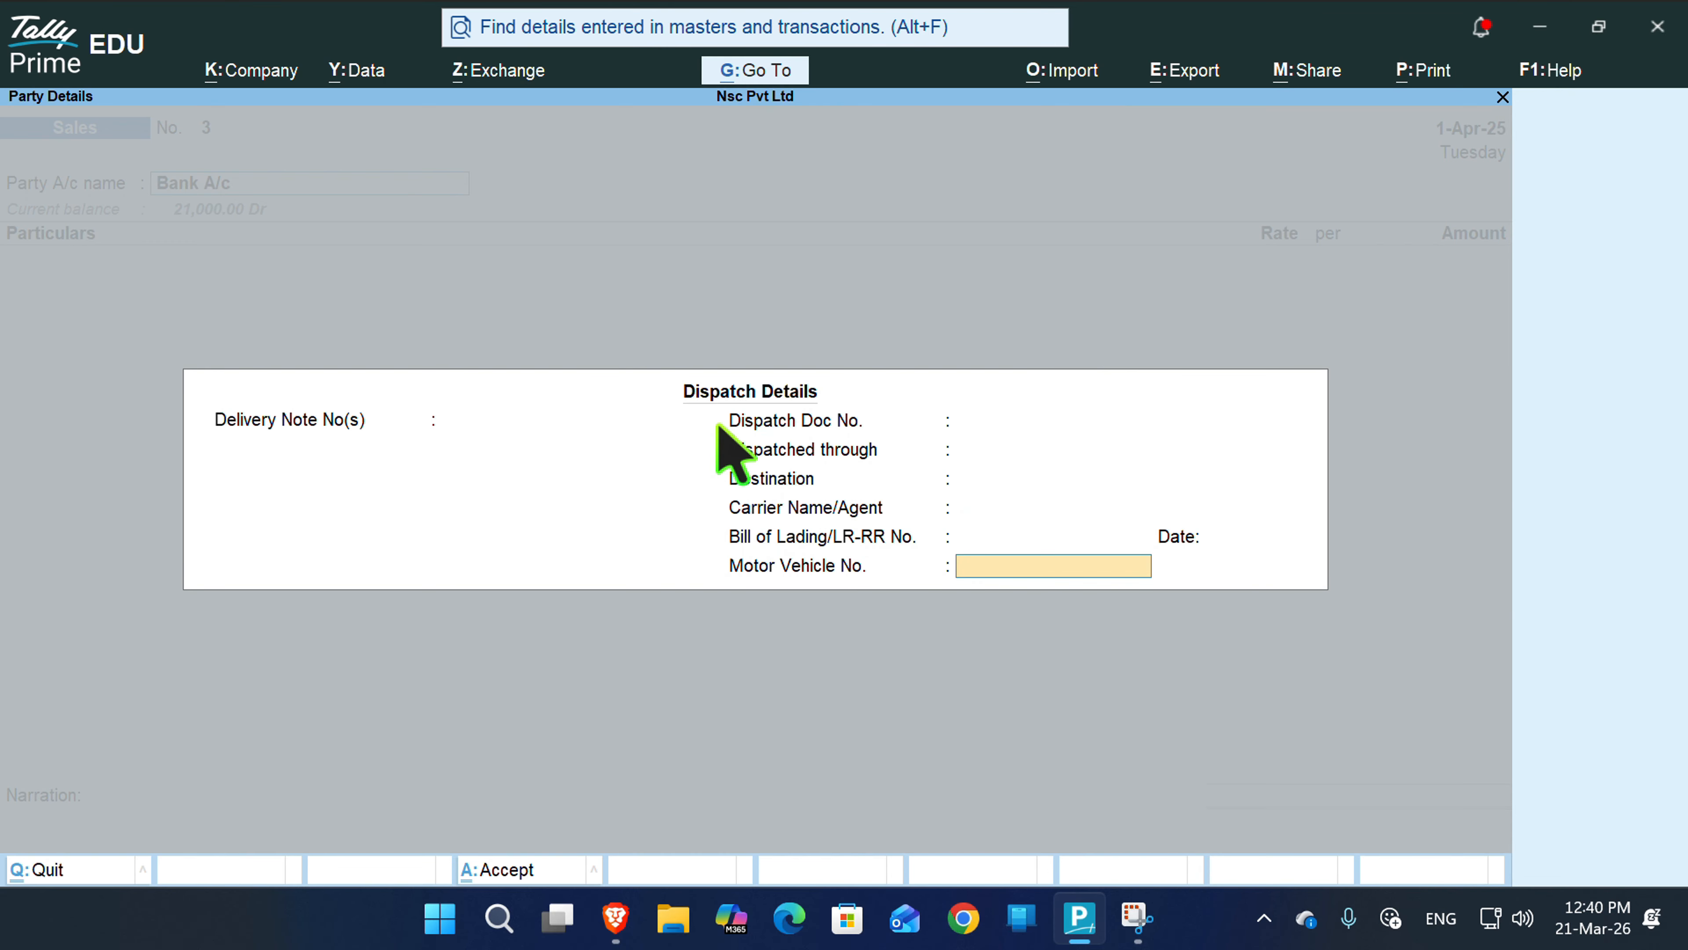
key("Return")
key("Return")
key("Return")
key("Return")
key("Return")
key("Return")
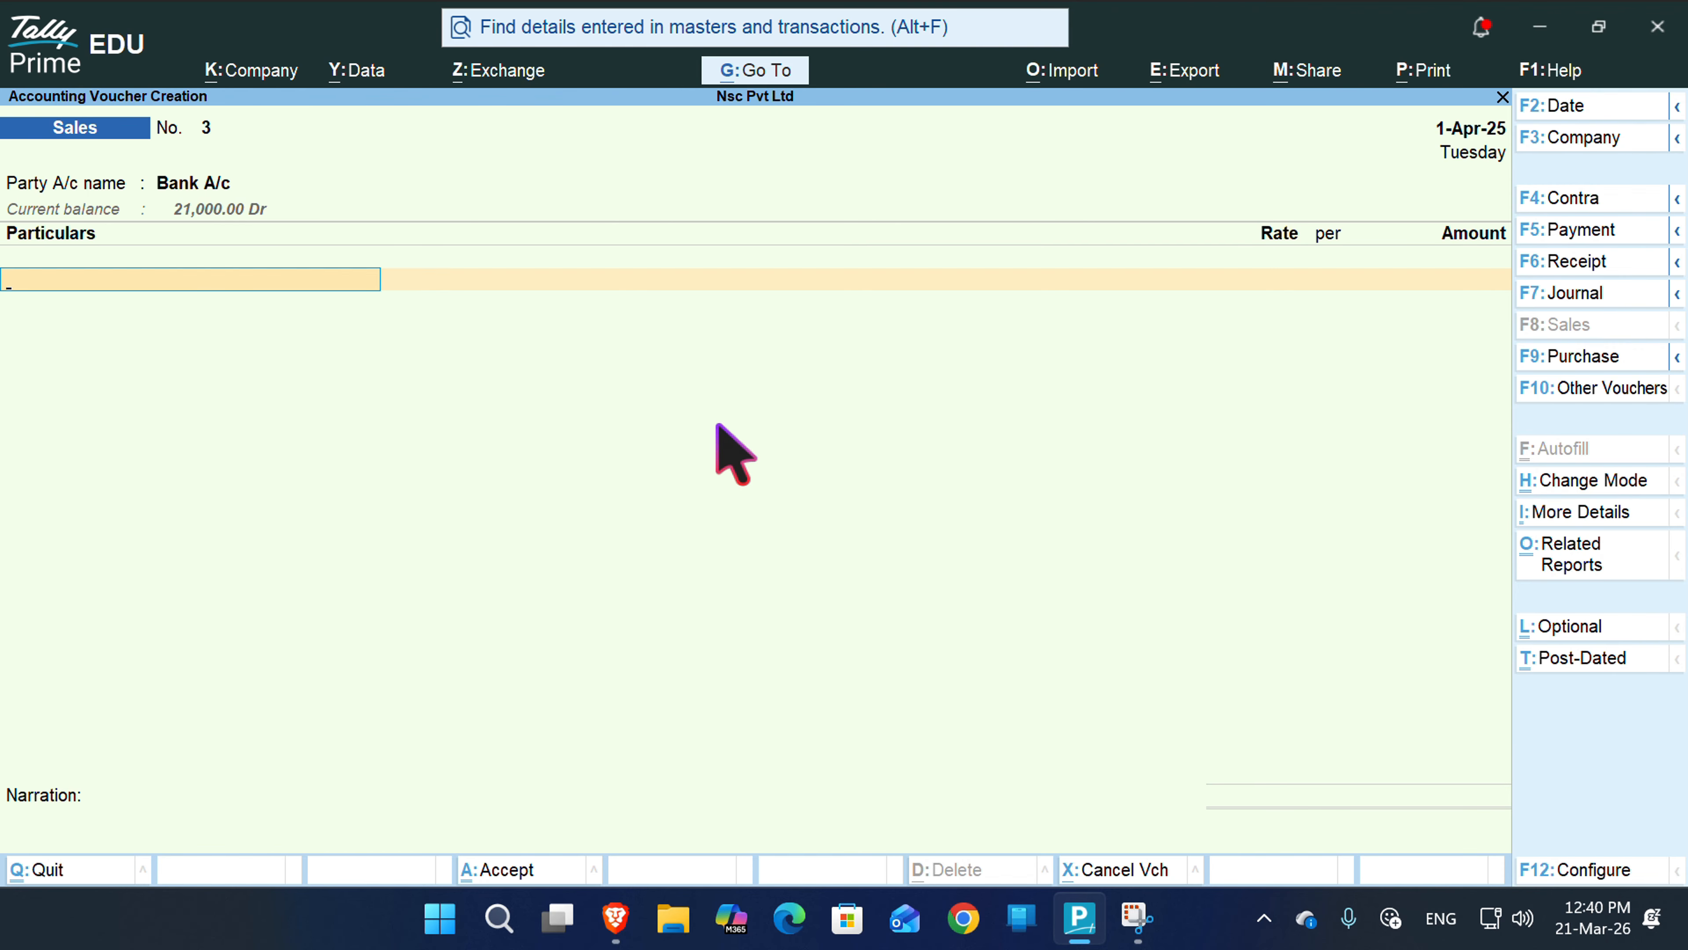
- Add Sales A/c to the sales invoice with an amount of 8000
type("A")
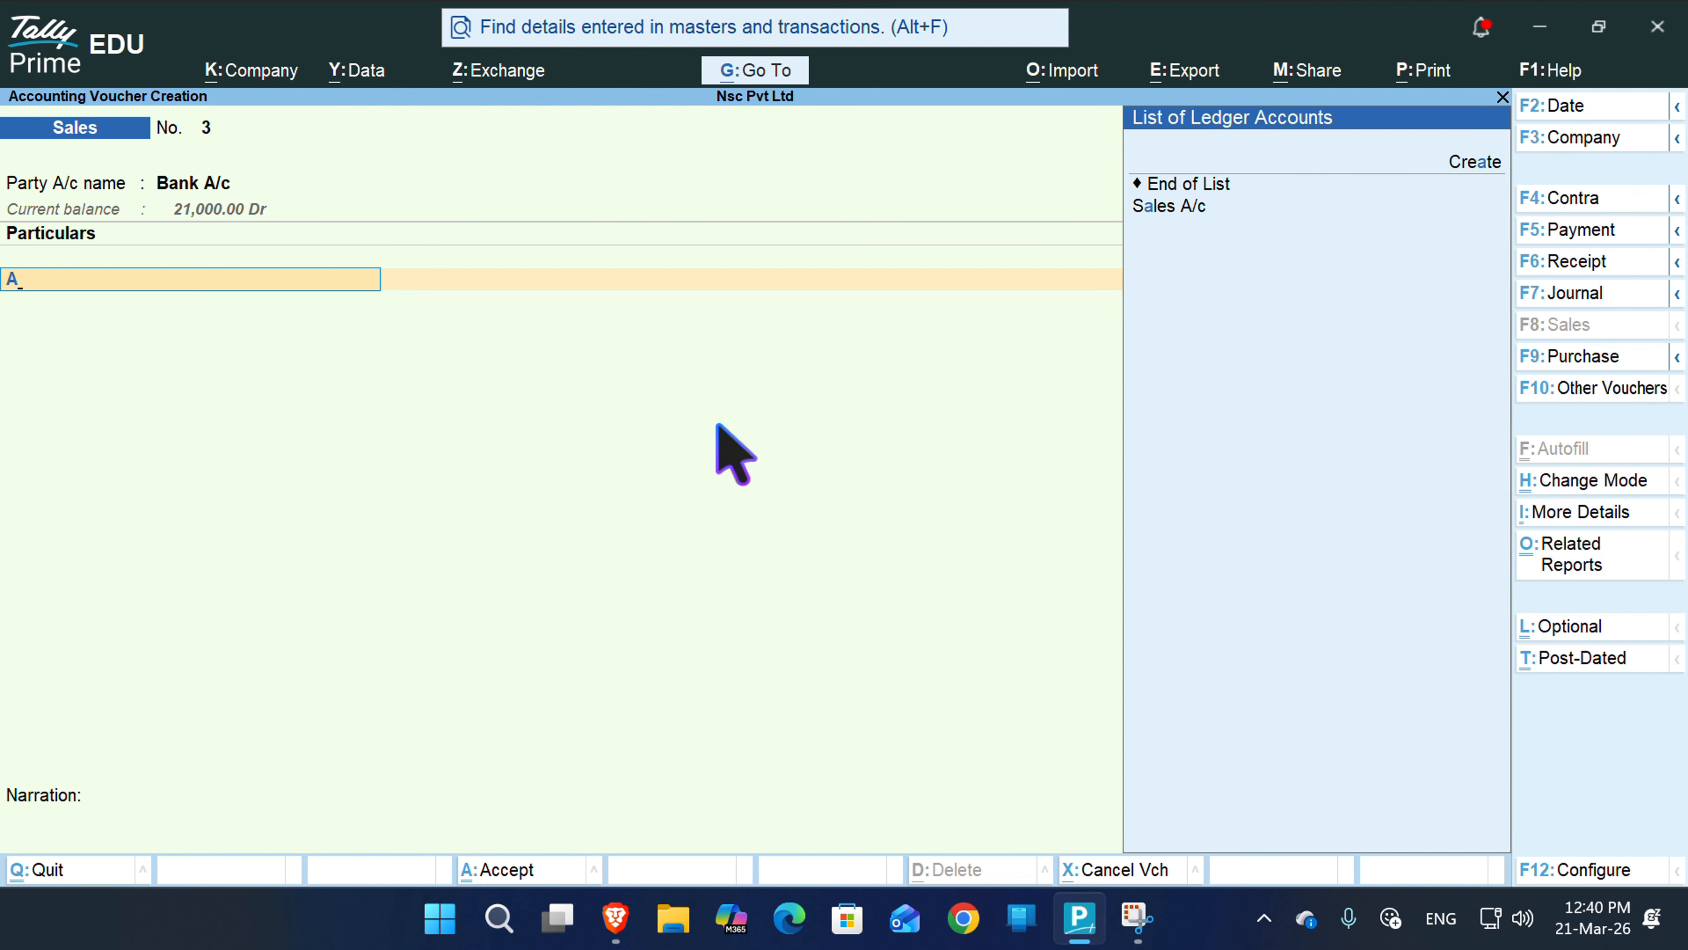
key("Down")
key("Down")
key("Return")
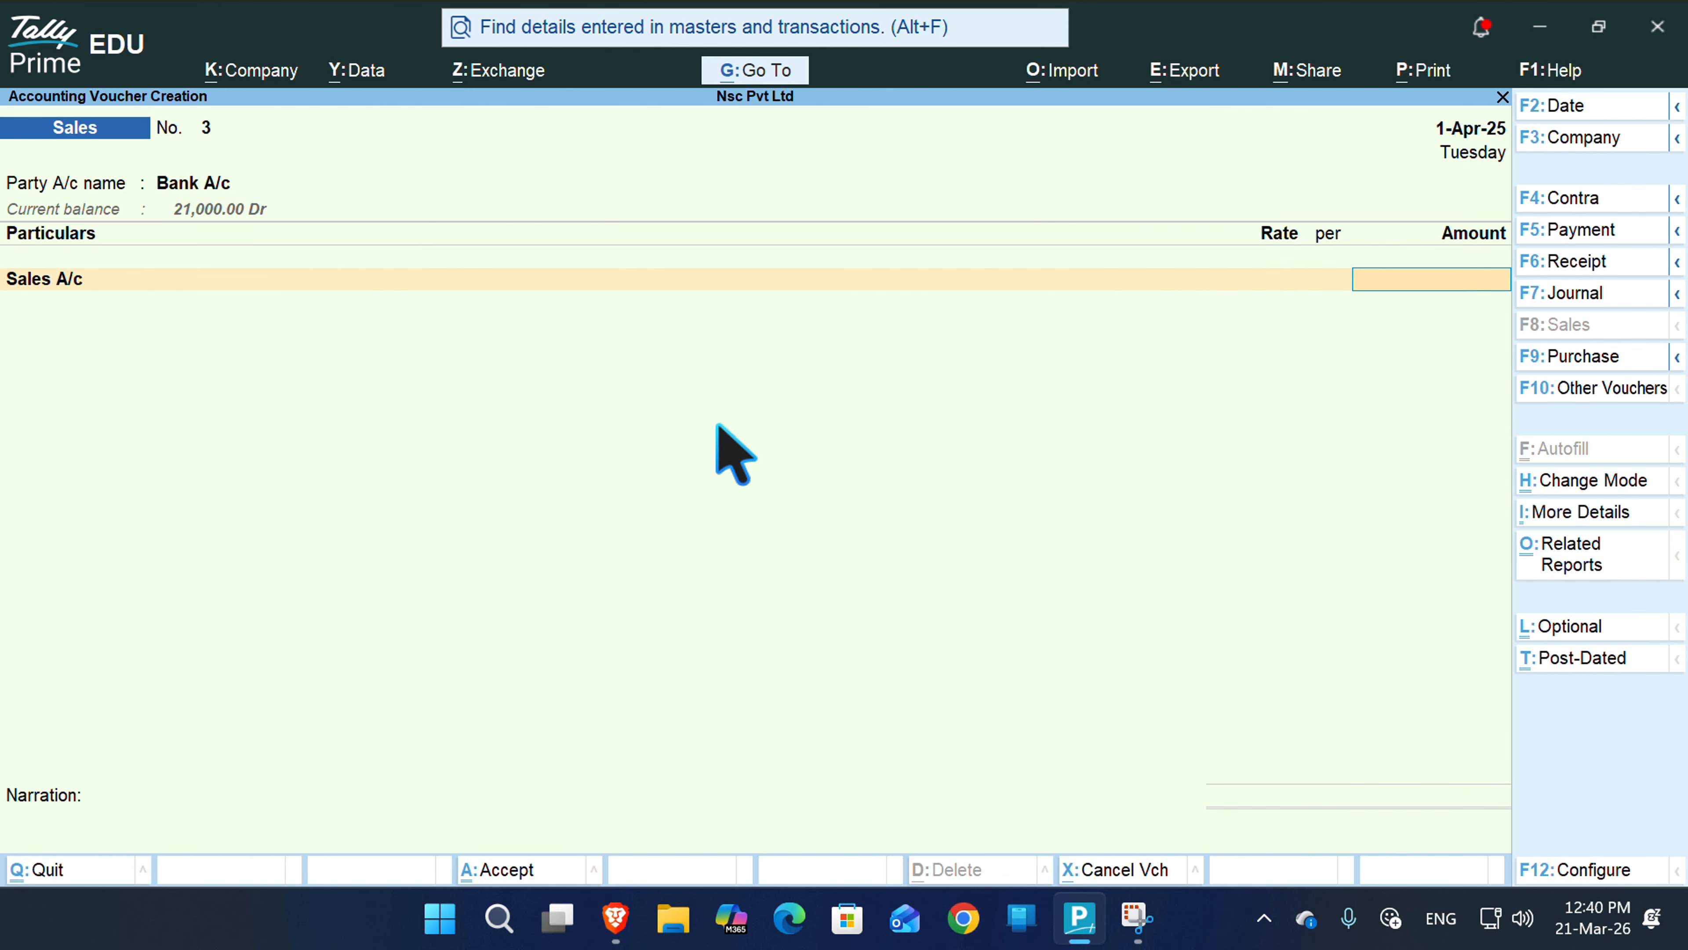
type("8000")
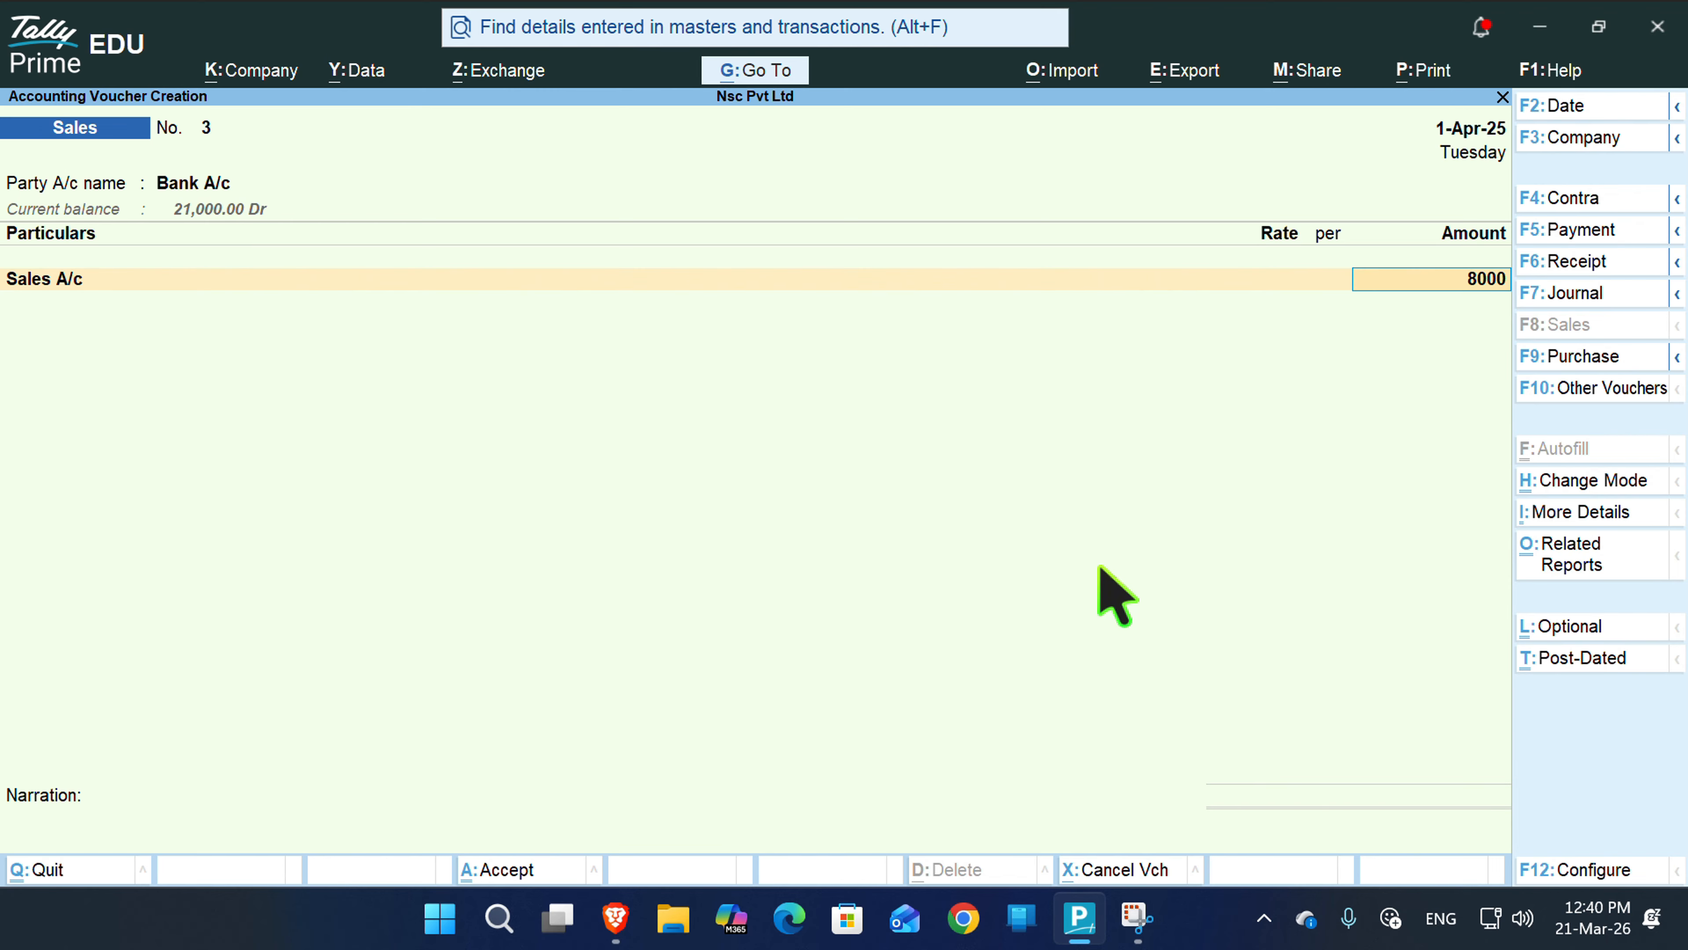
- Preview the printed sales invoice enlarged, examine its buyer, particulars and total, and return to the voucher without printing
key("ctrl+p")
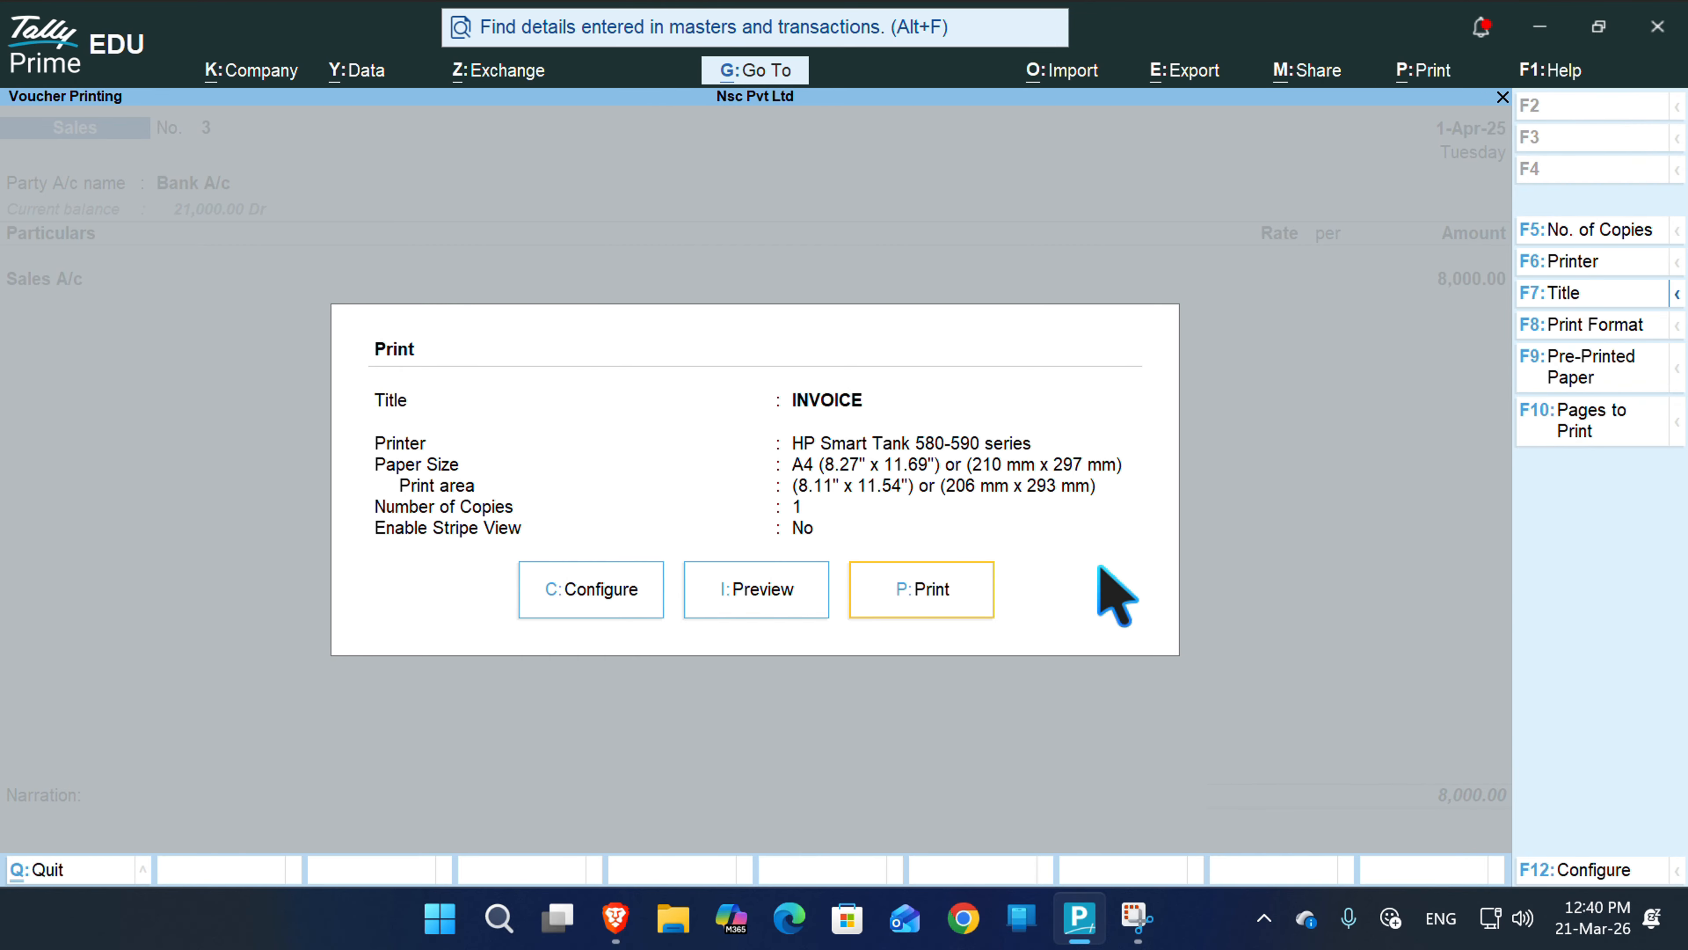
key("i")
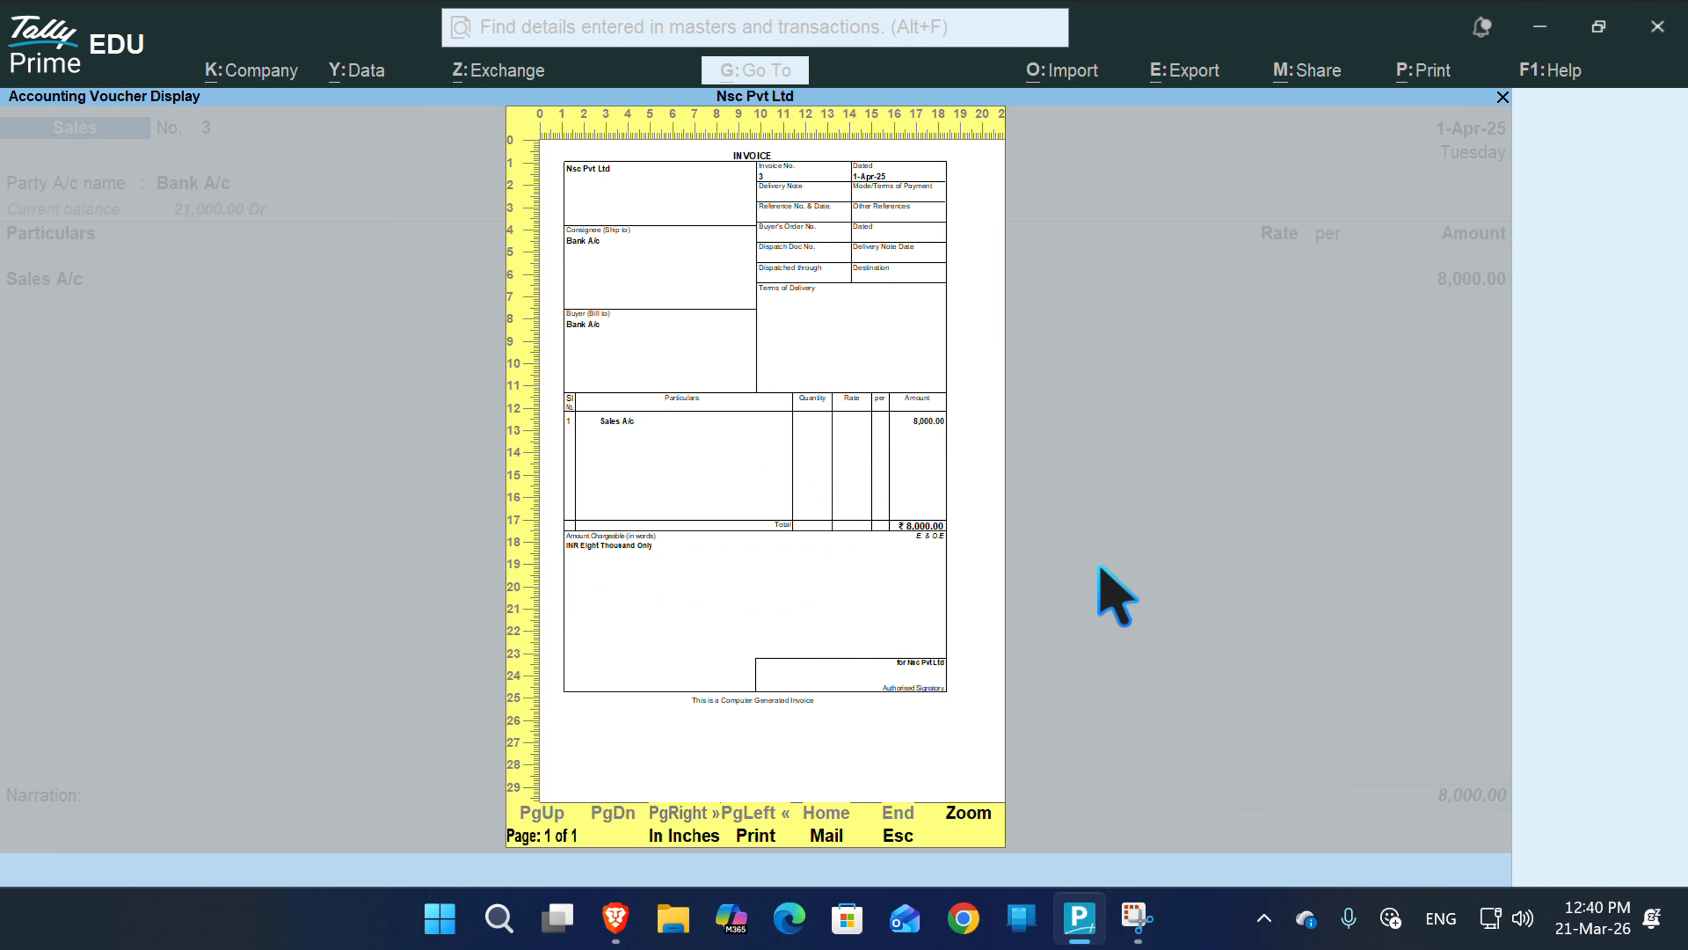
key("alt+z")
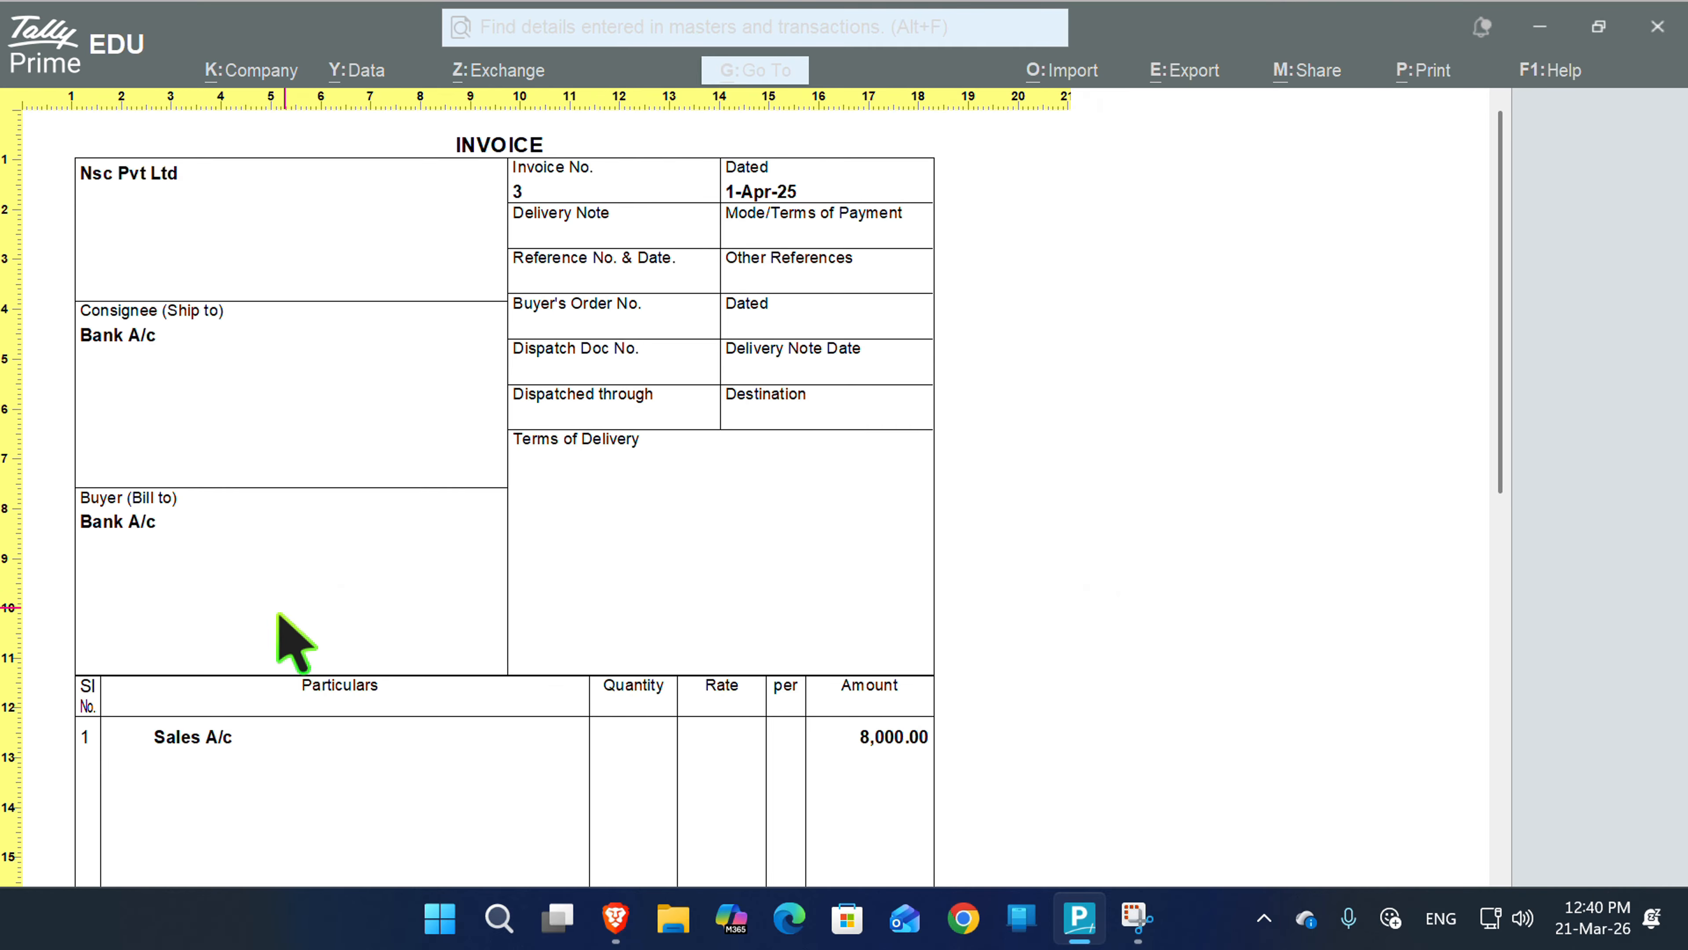
scroll(292, 642, "down", 5)
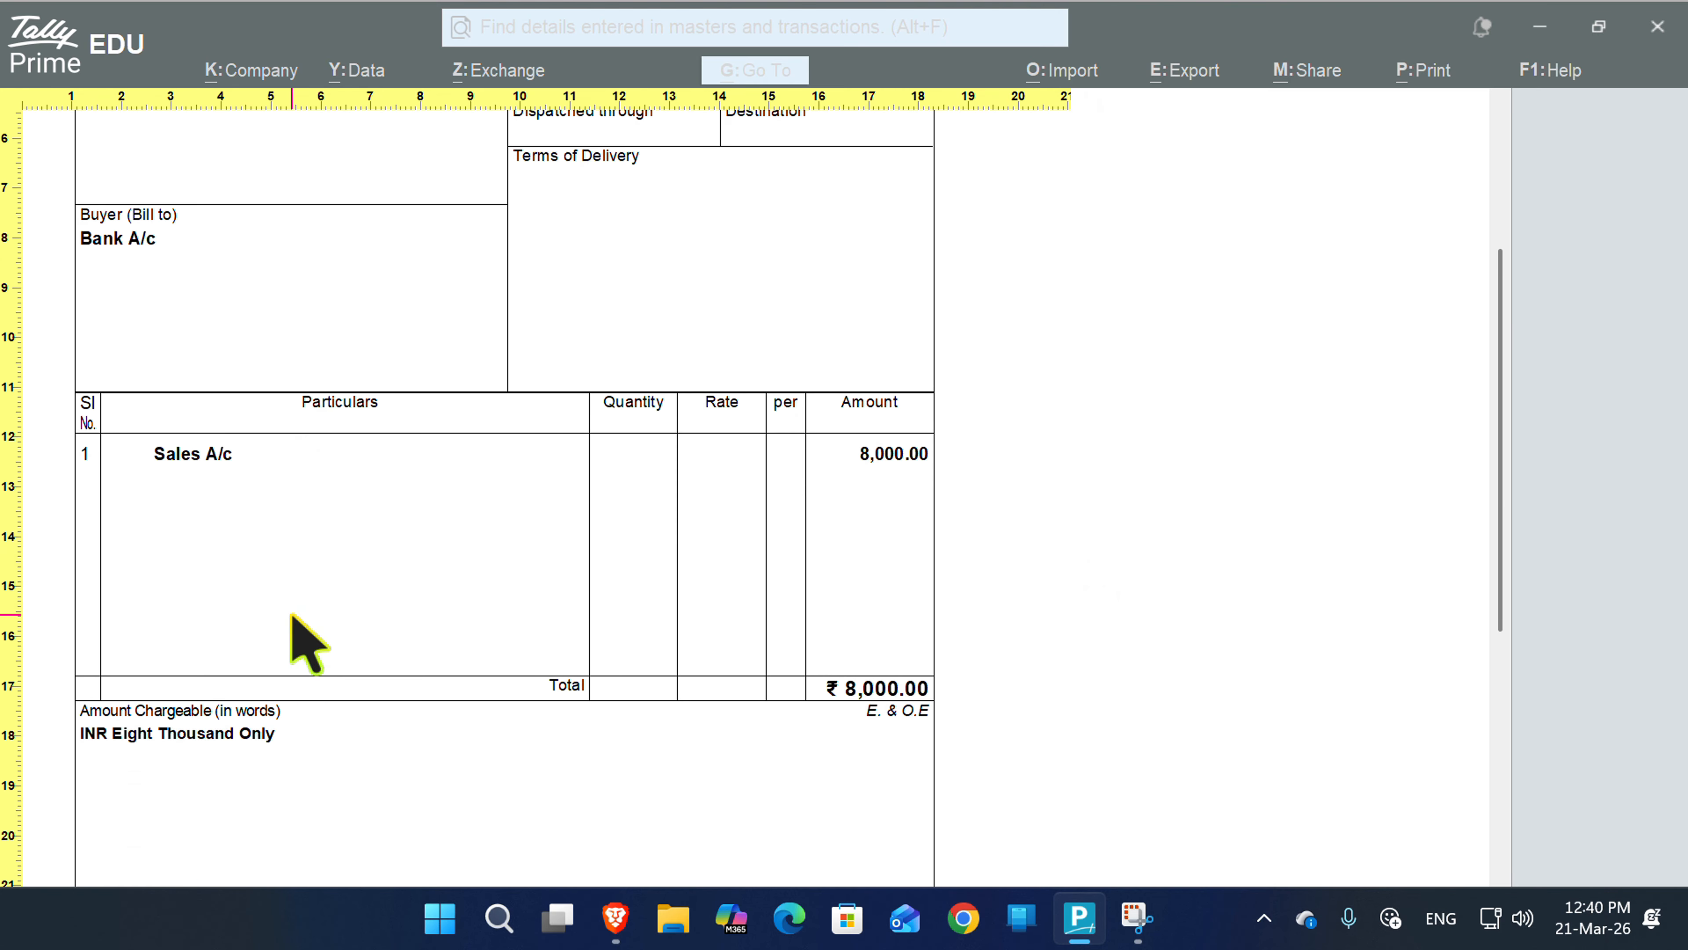
scroll(293, 615, "up", 3)
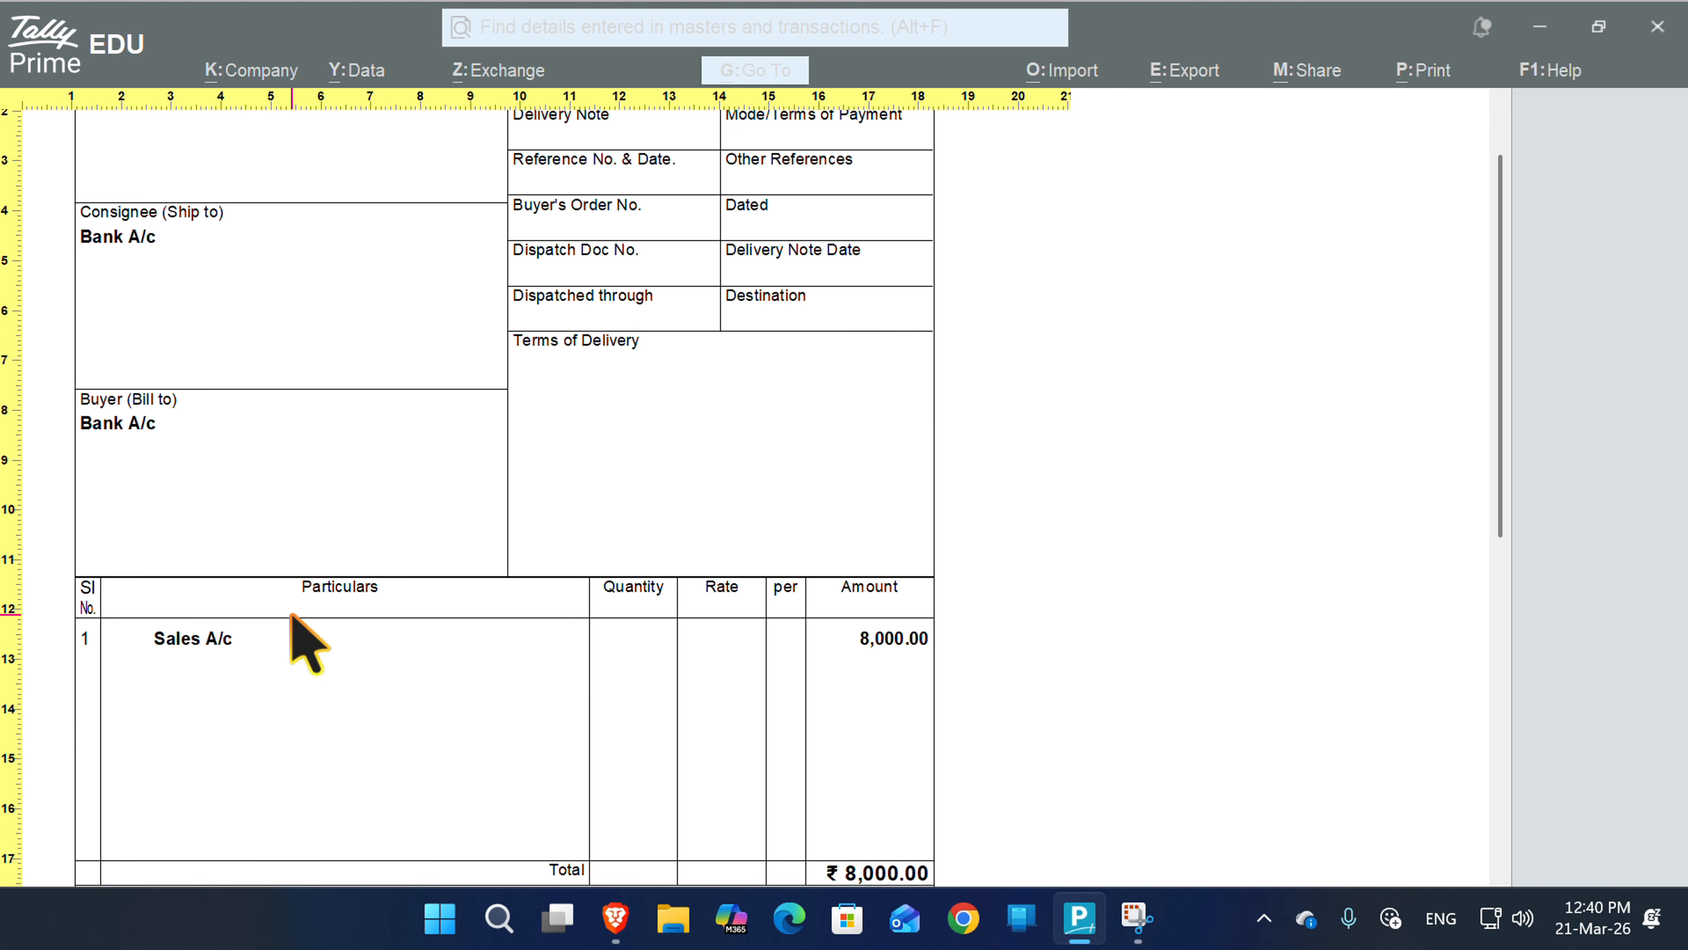
scroll(293, 615, "up", 2)
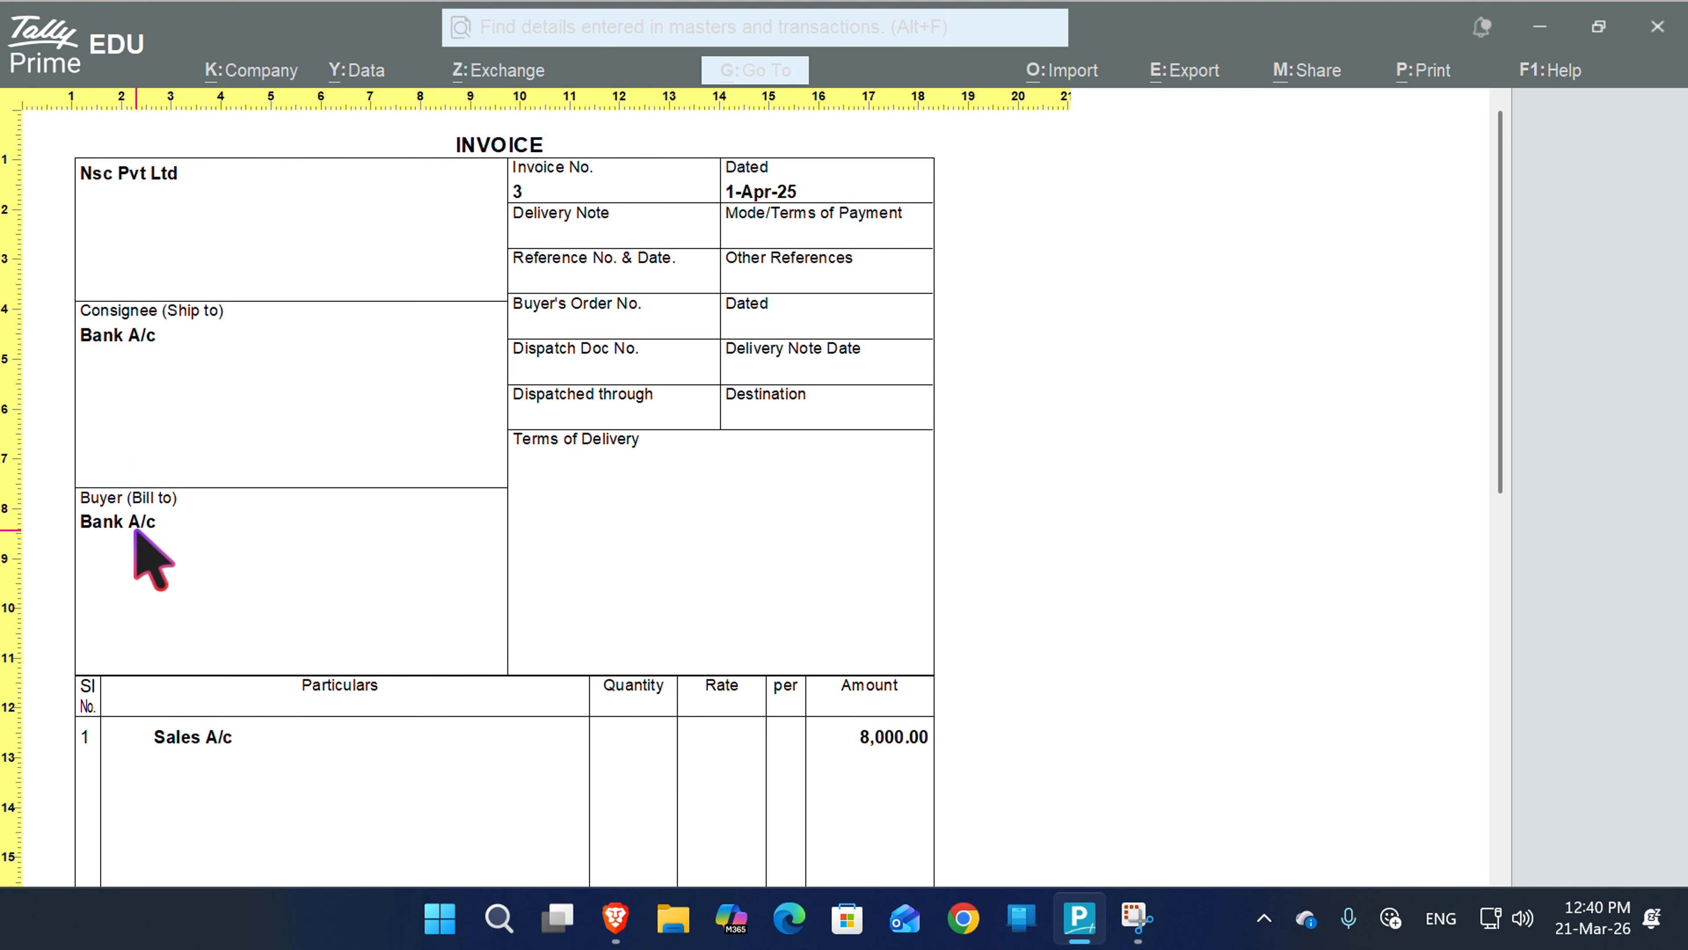
scroll(713, 715, "down", 3)
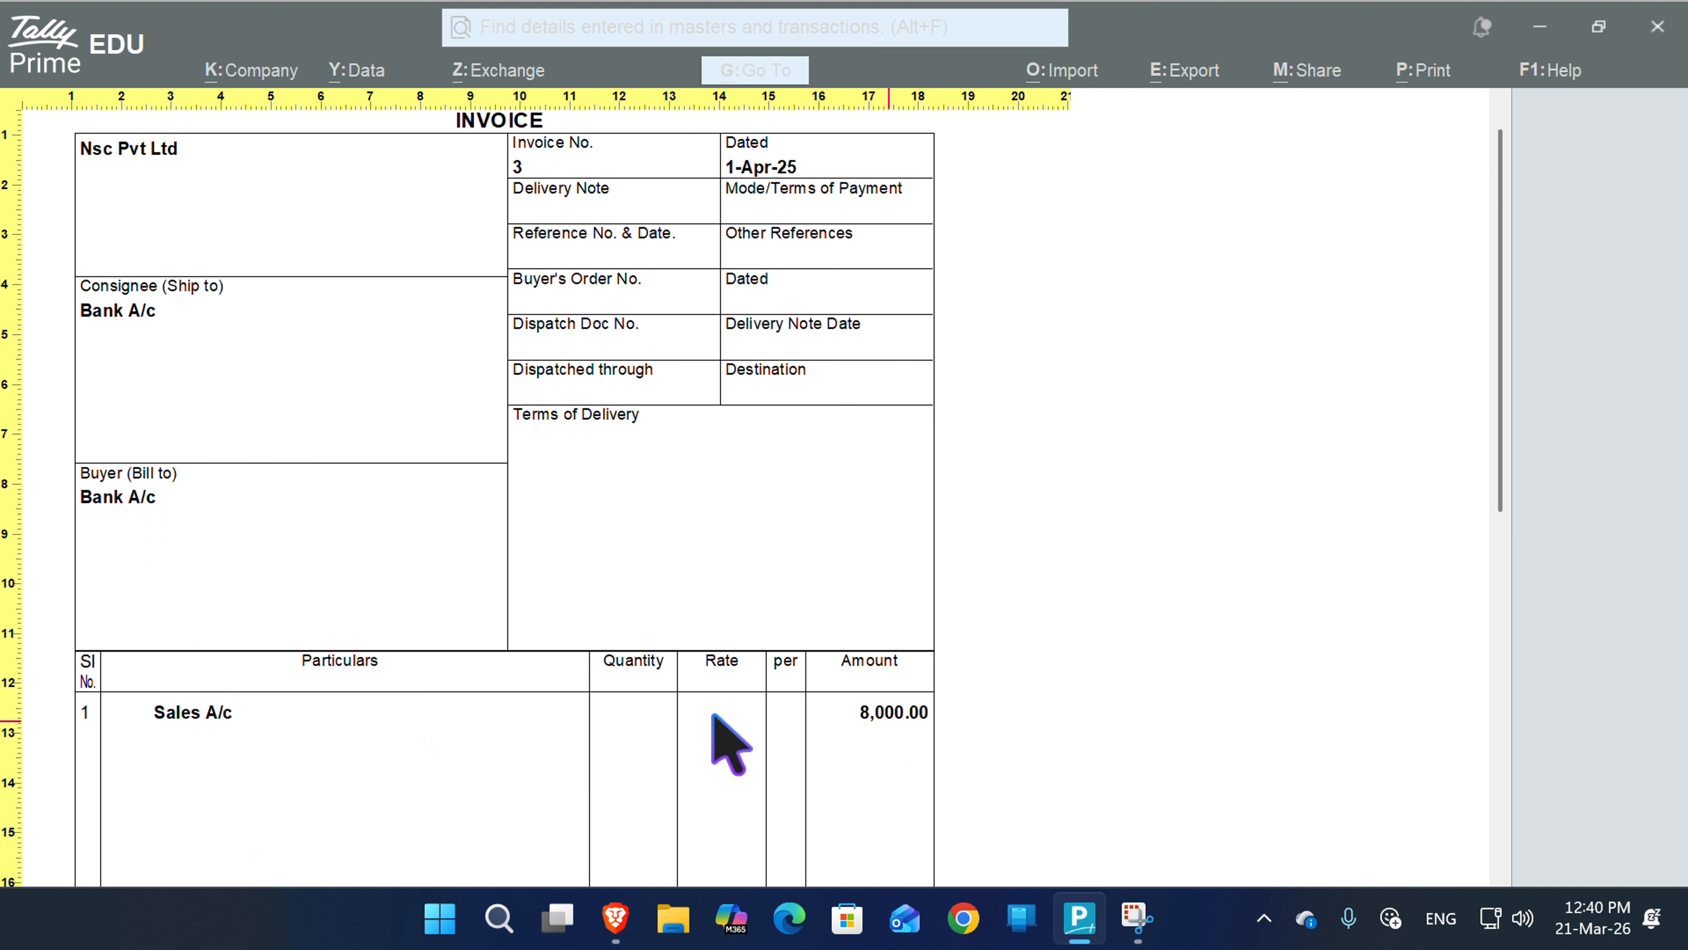
scroll(713, 714, "down", 3)
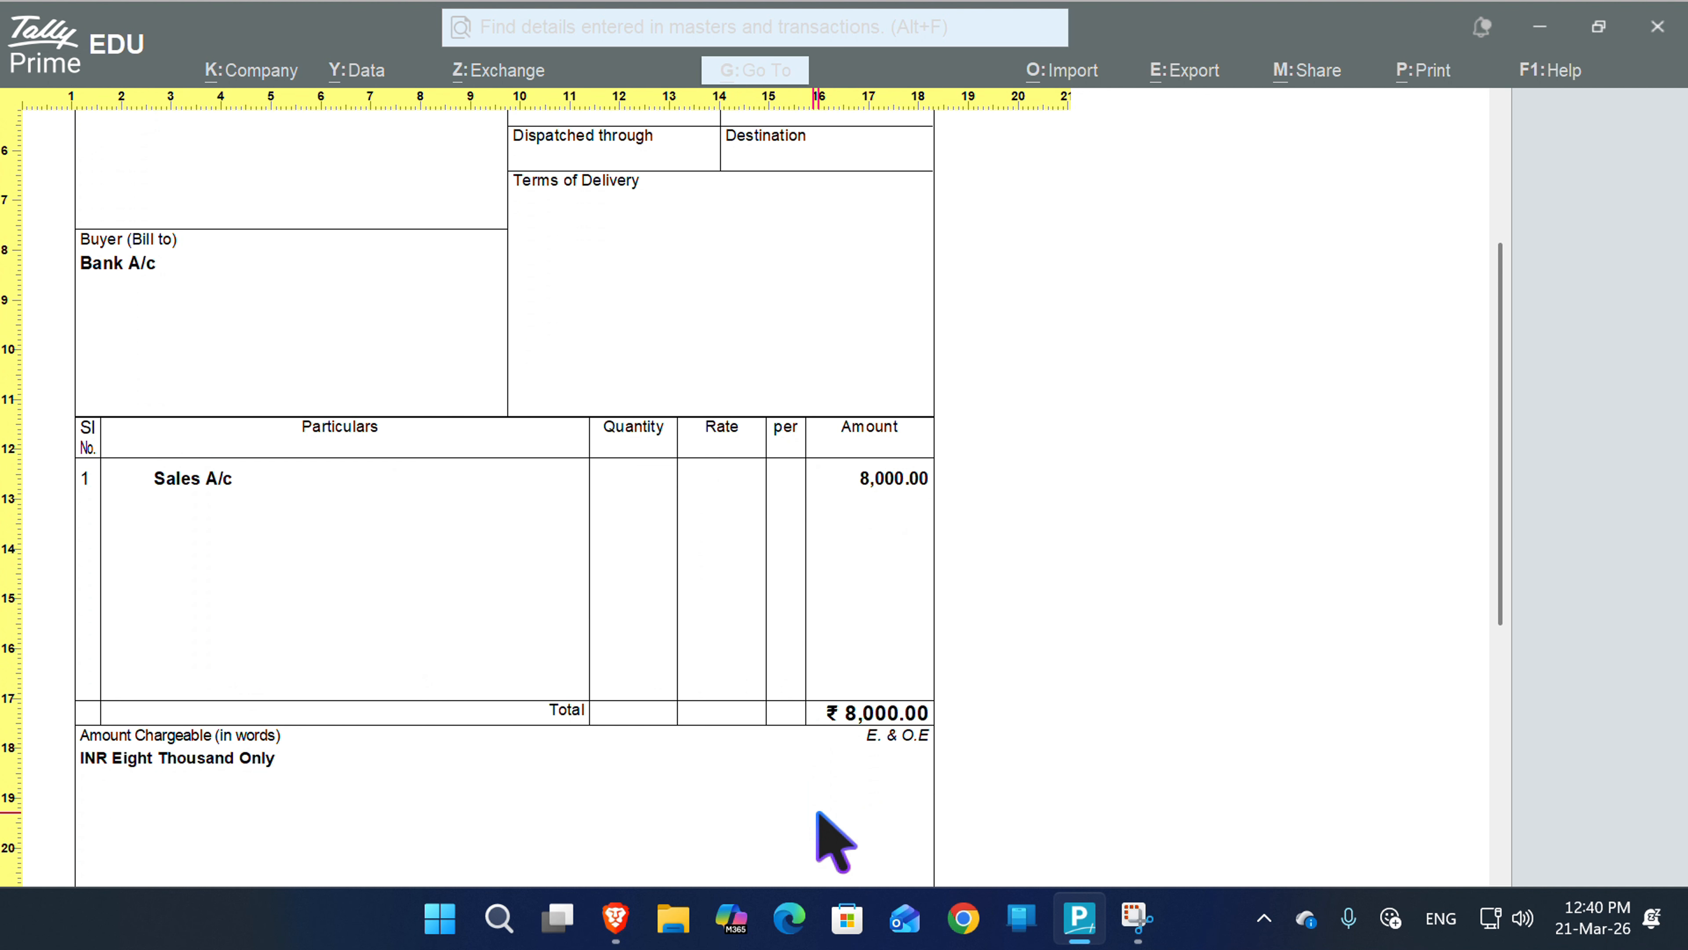
scroll(831, 831, "down", 1)
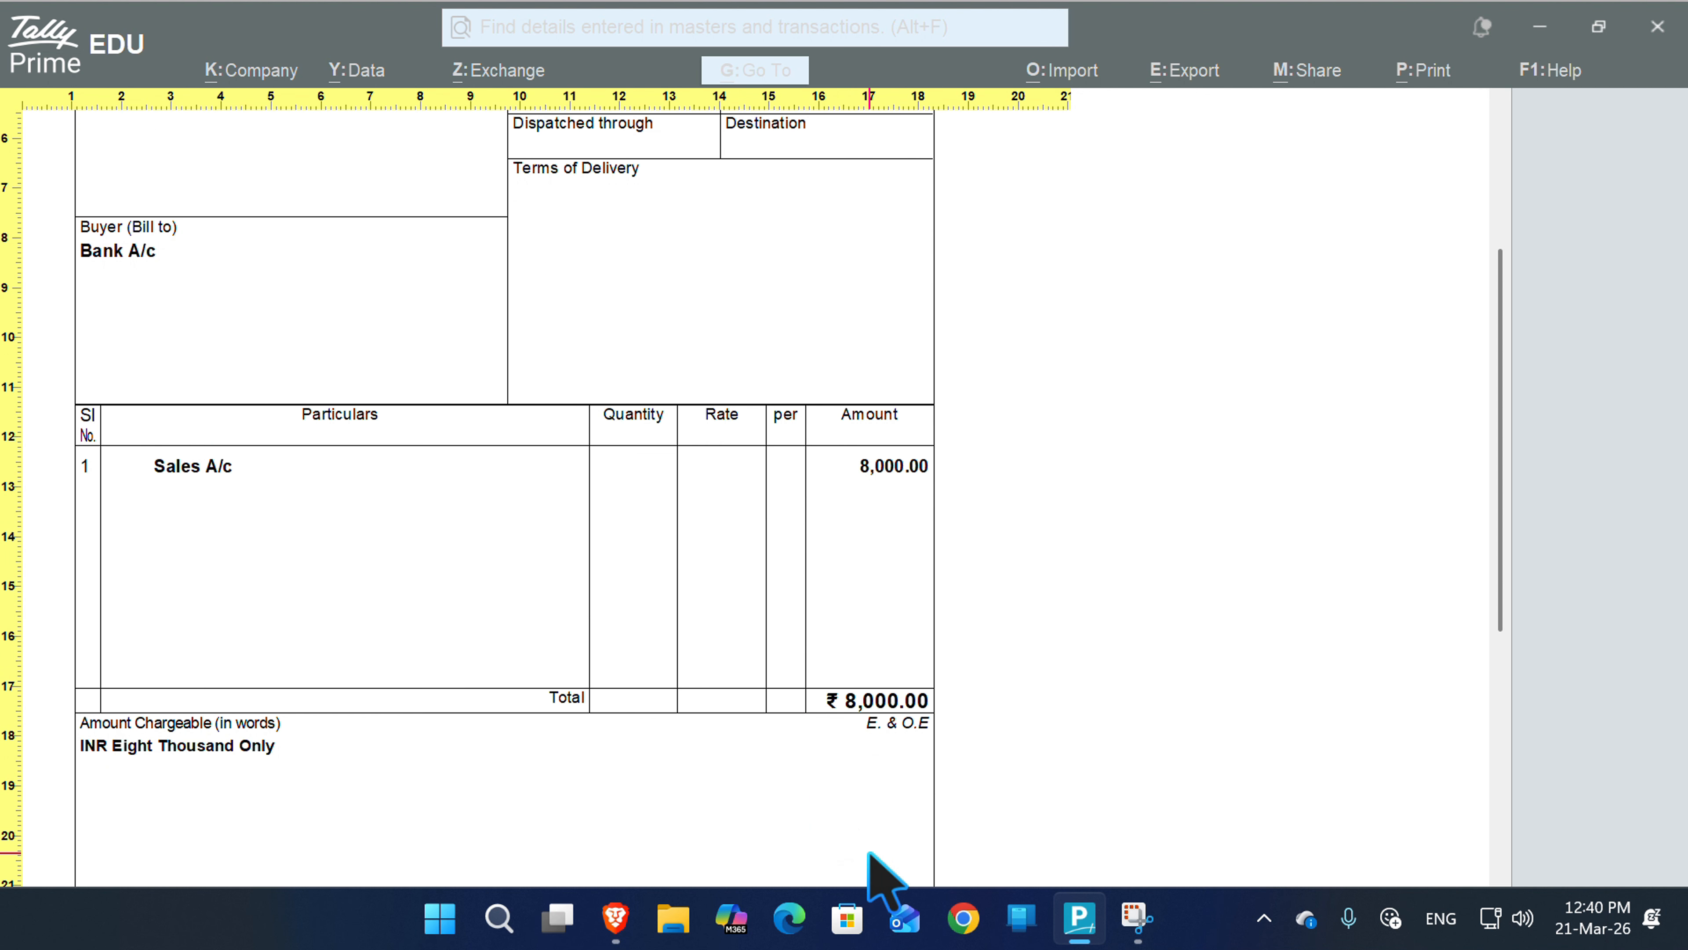
key("Escape")
key("Escape")
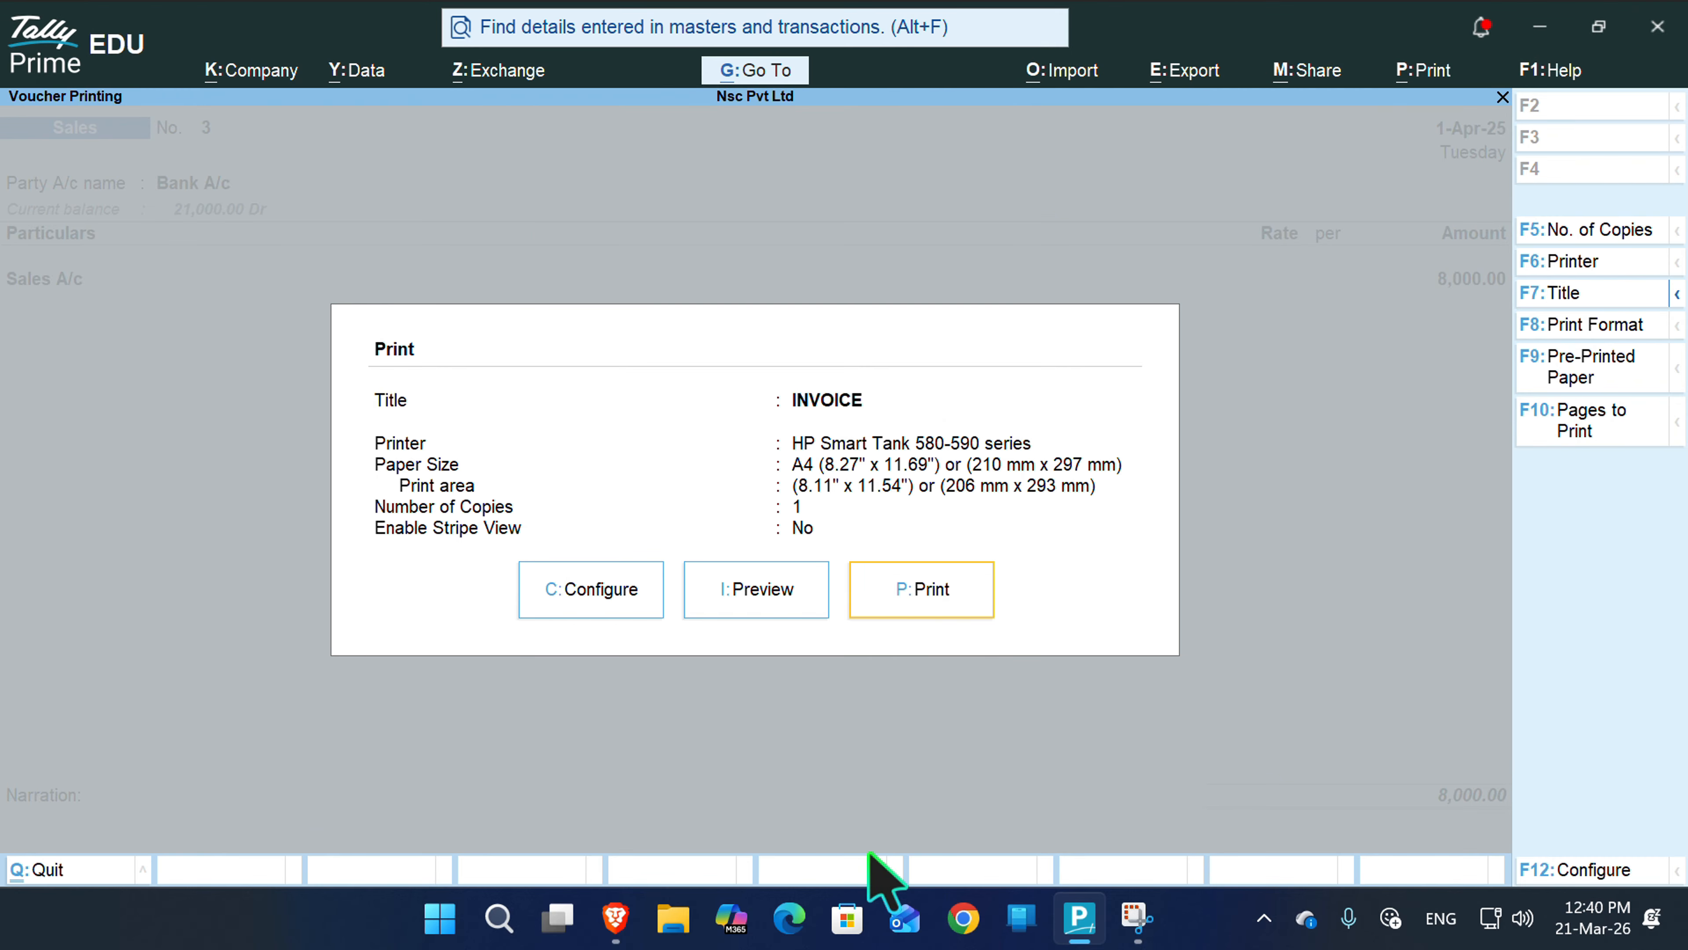
key("Escape")
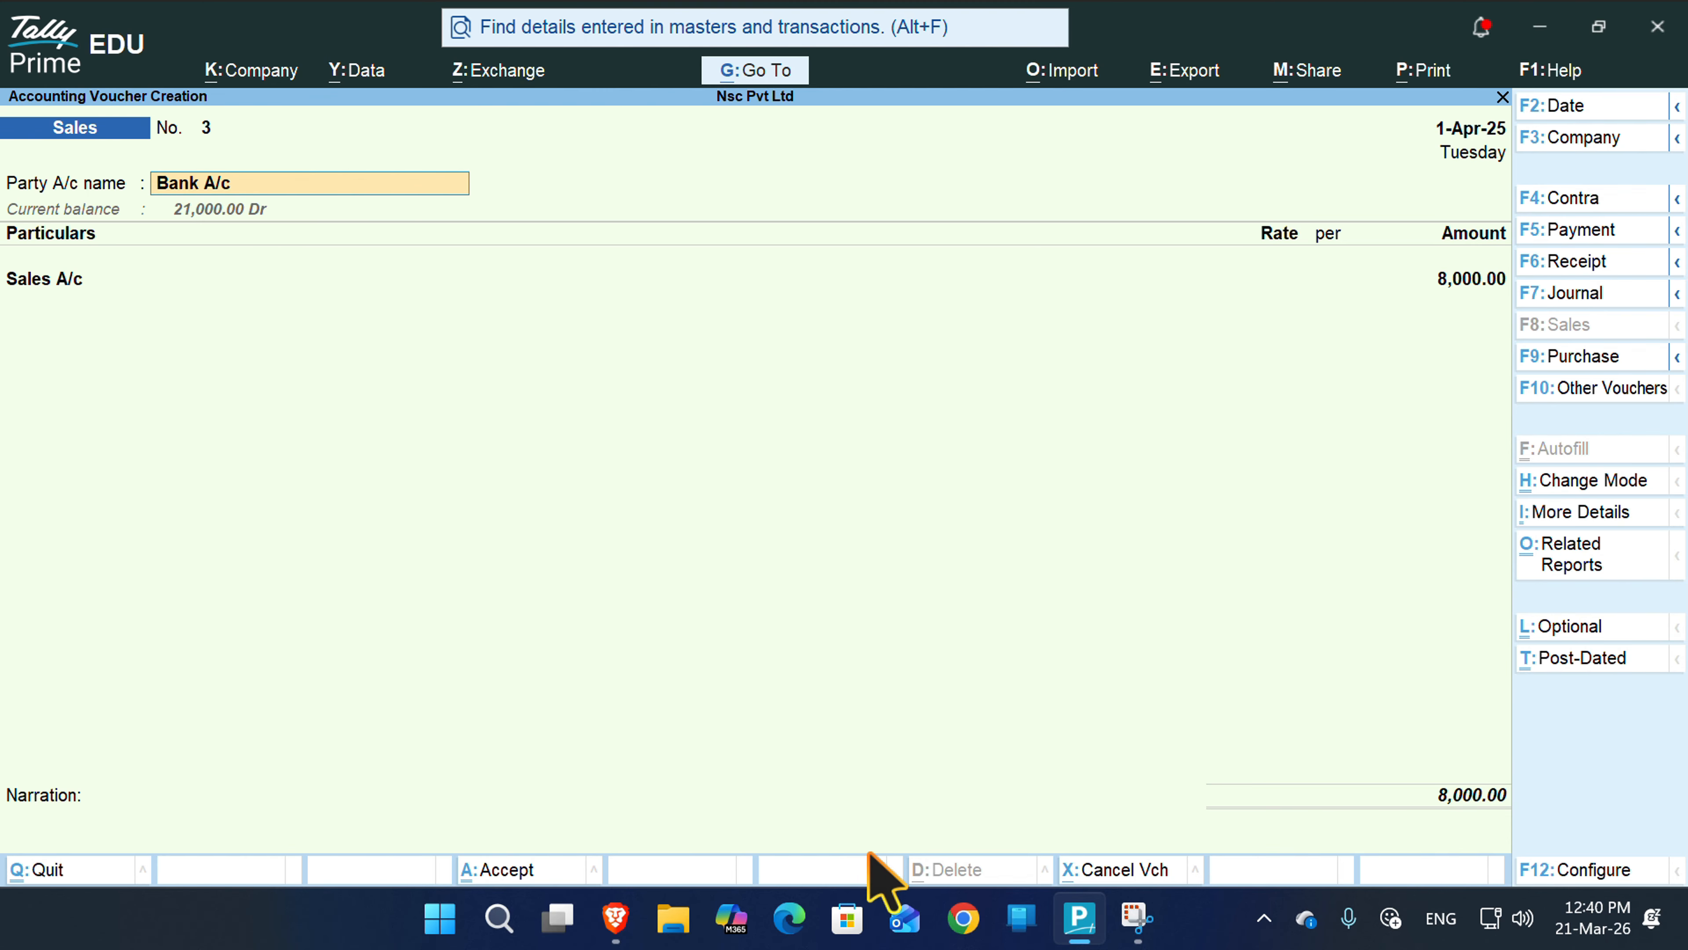
- Recheck the party and dispatch details of the sales invoice without changing them and save the voucher
key("Return")
key("Return")
key("Return")
key("Return")
key("Return")
key("Return")
key("Return")
key("Return")
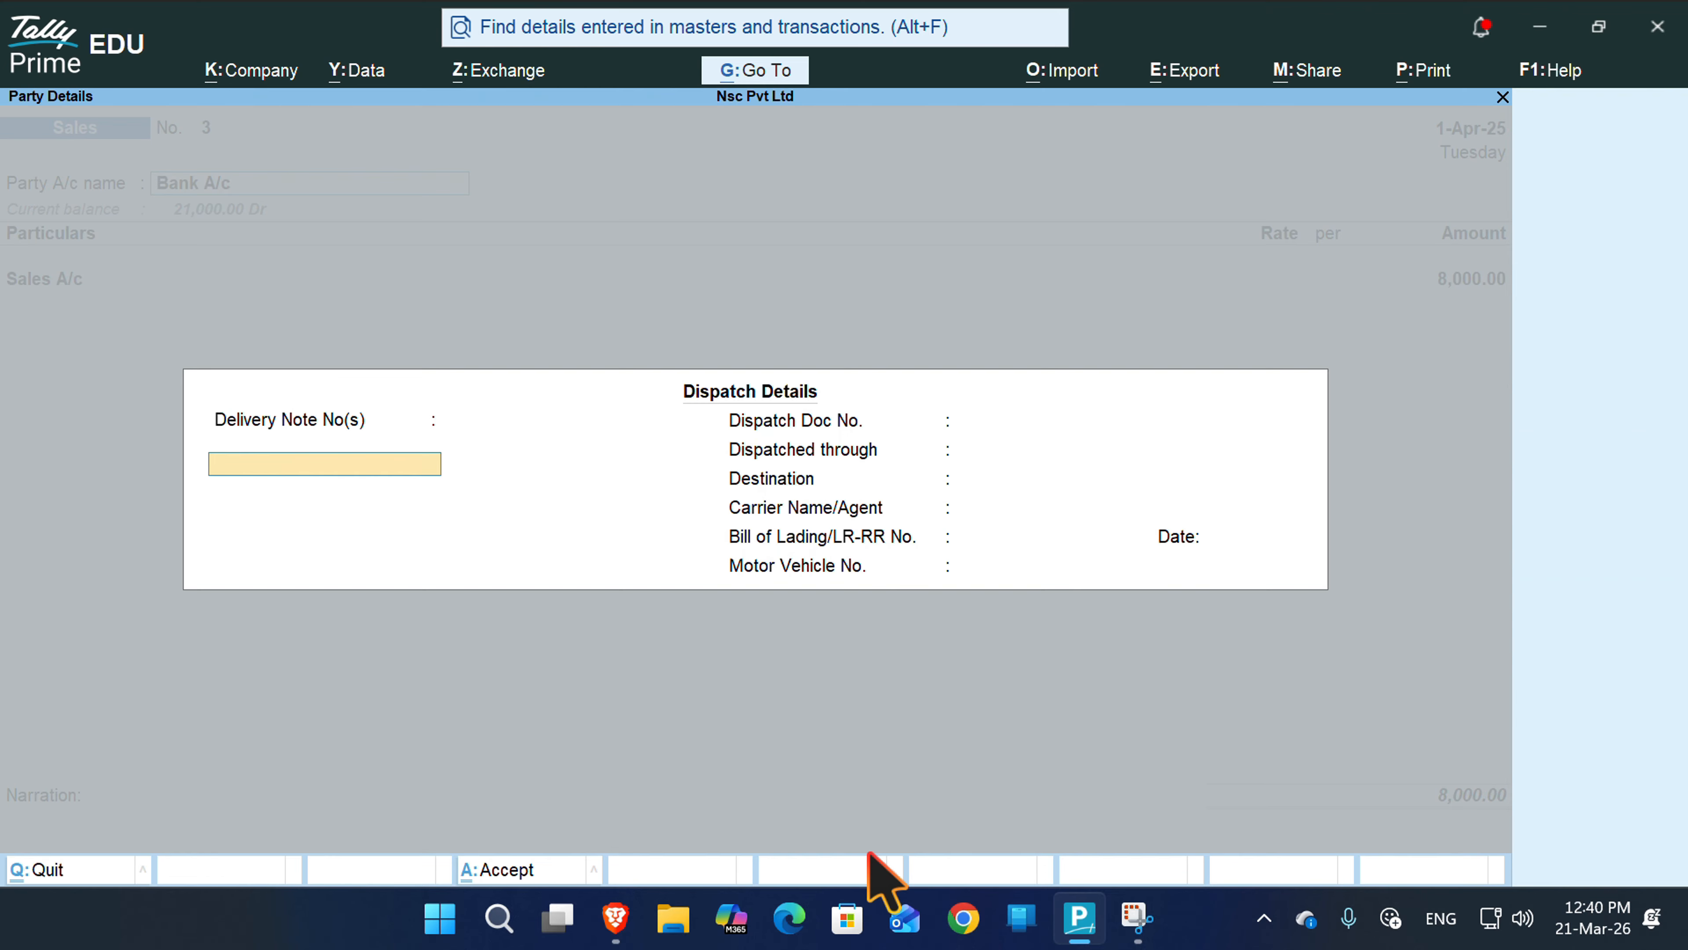
key("Return")
key("Return")
key("Return")
key("Return")
key("Return")
key("Return")
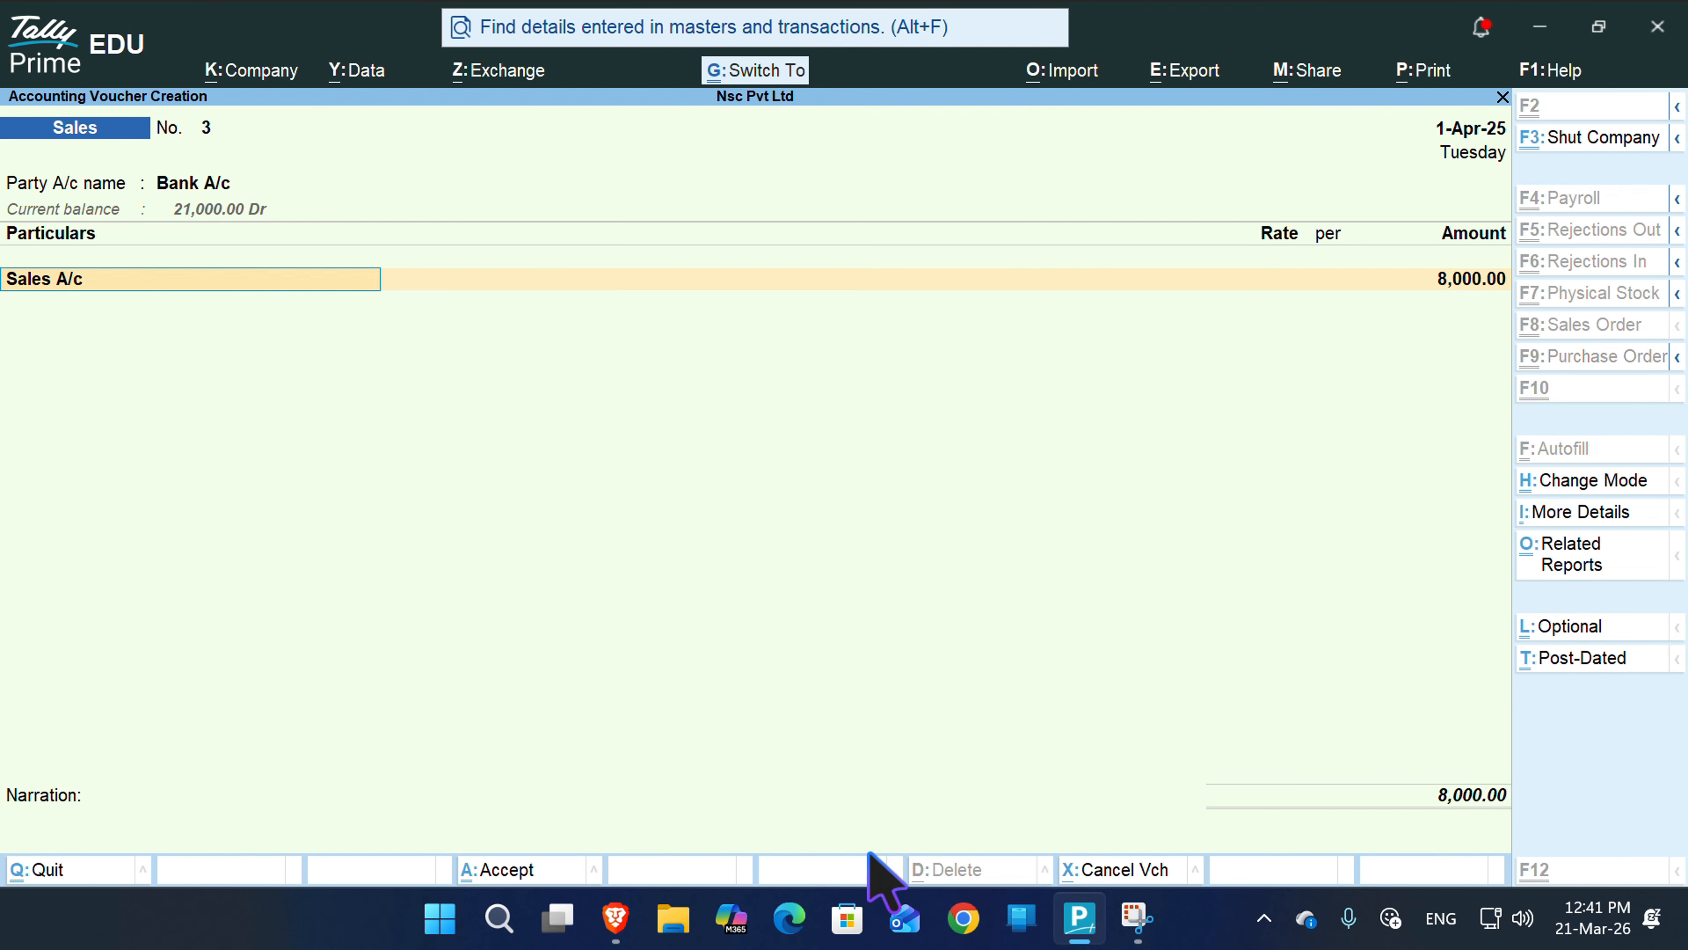
key("ctrl+a")
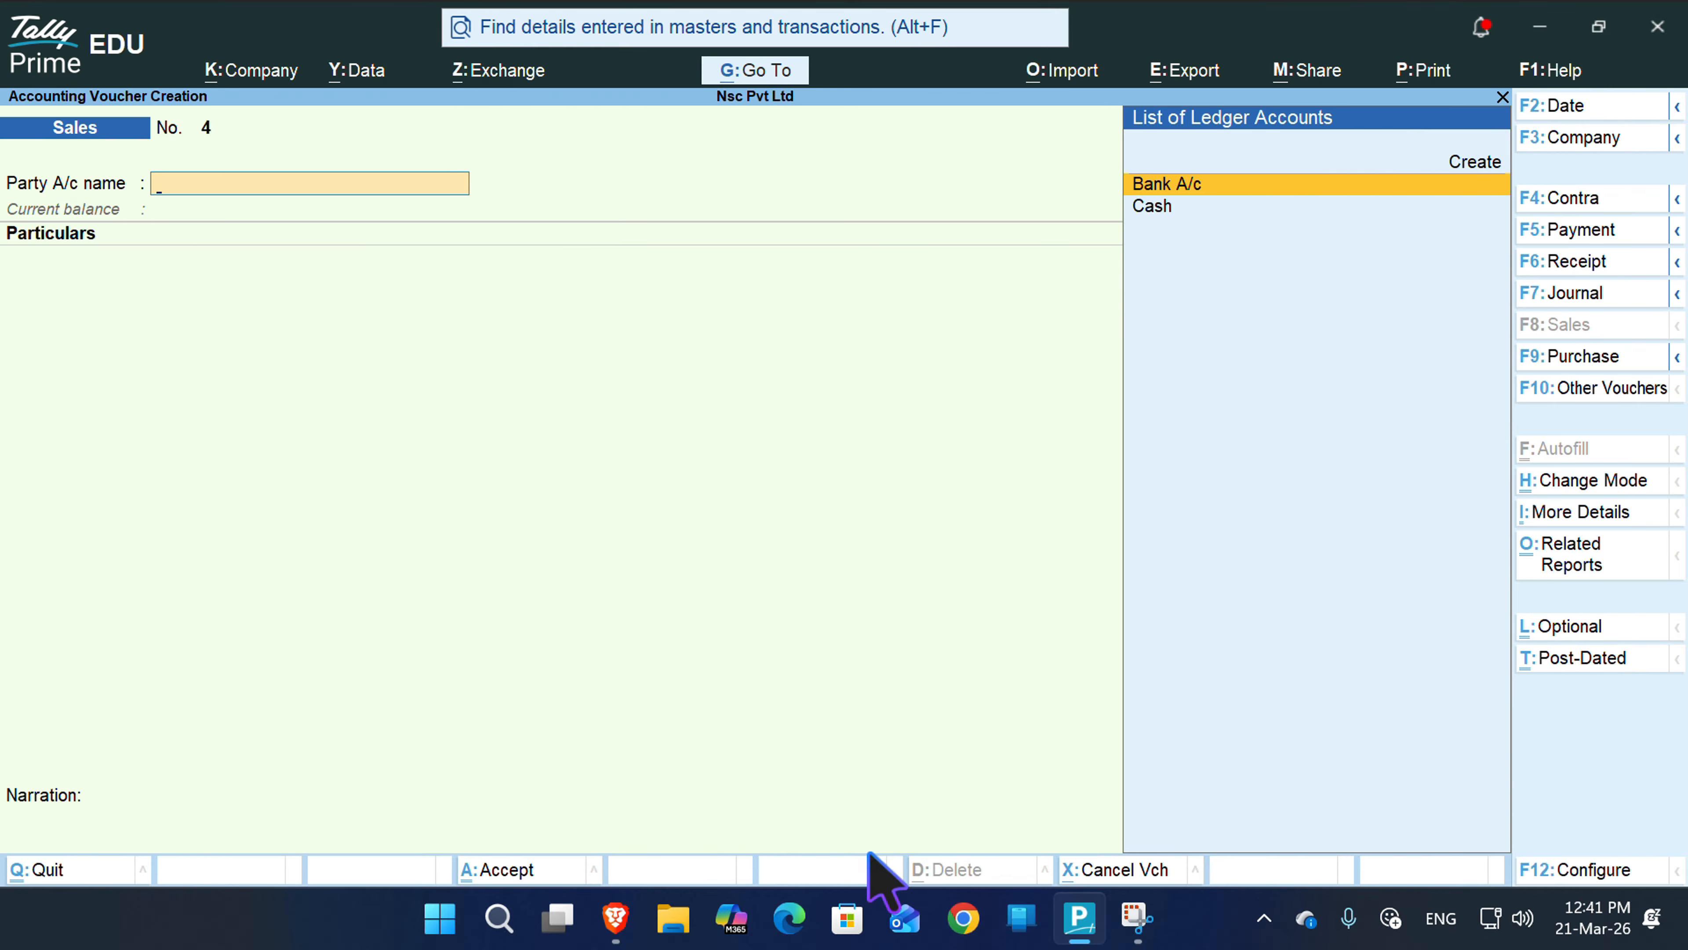
- Start a purchase voucher in invoice mode with Cash as the party, leaving the supplier invoice number, date and receipt details blank
key("F9")
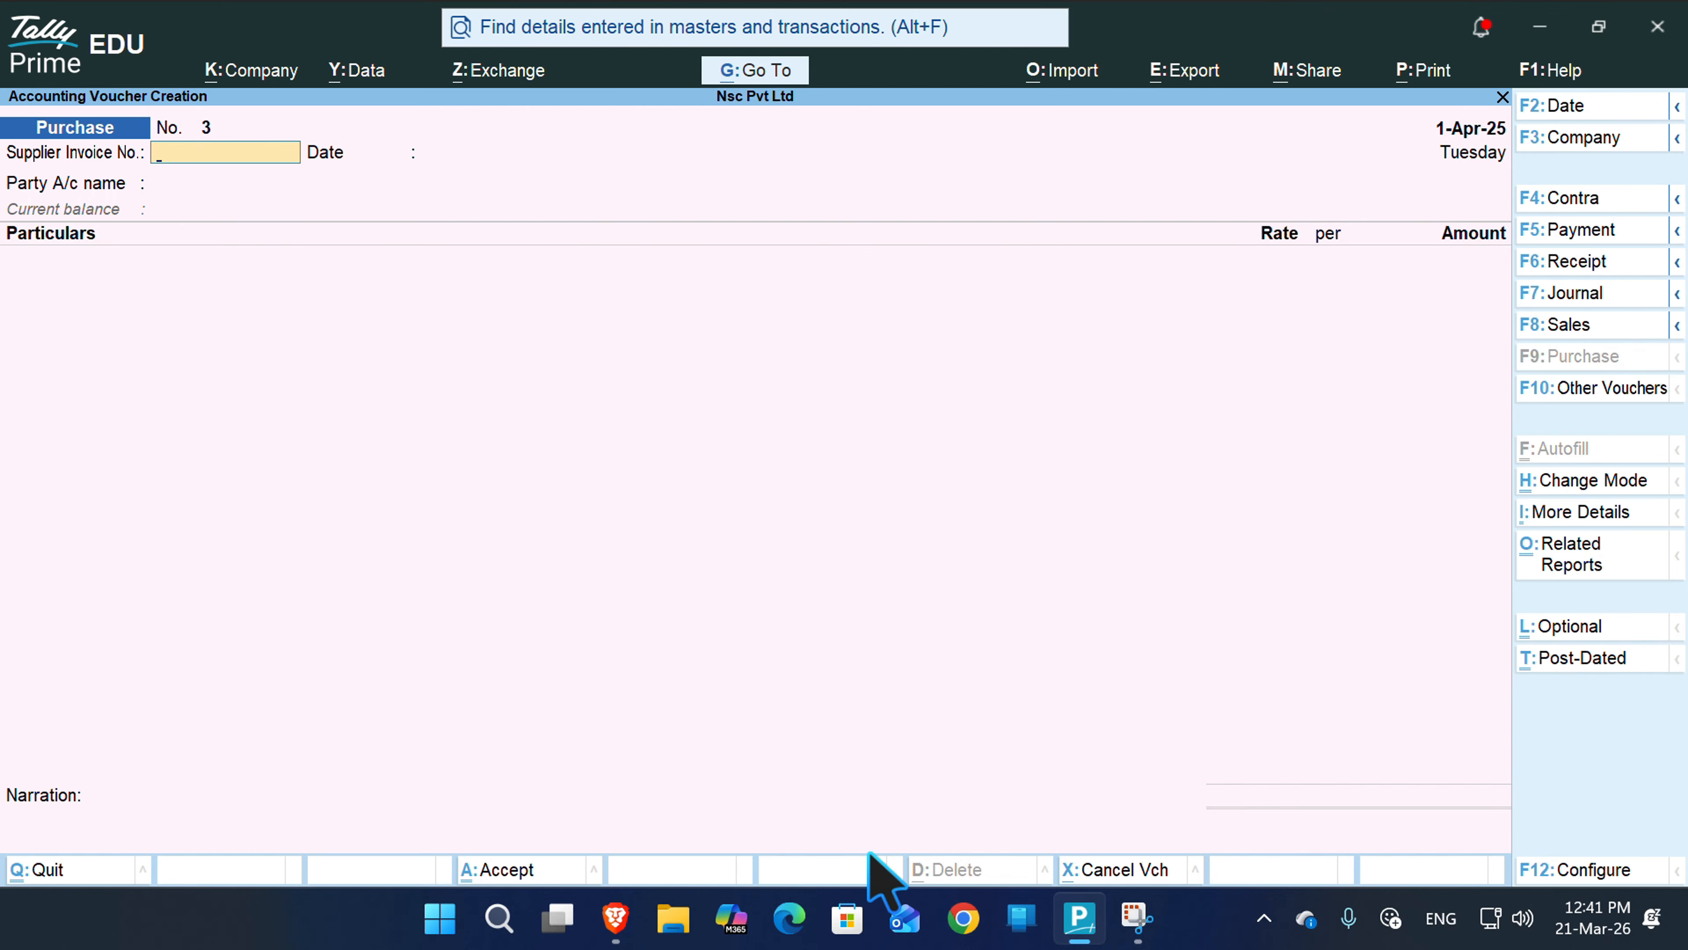
key("Return")
key("Return")
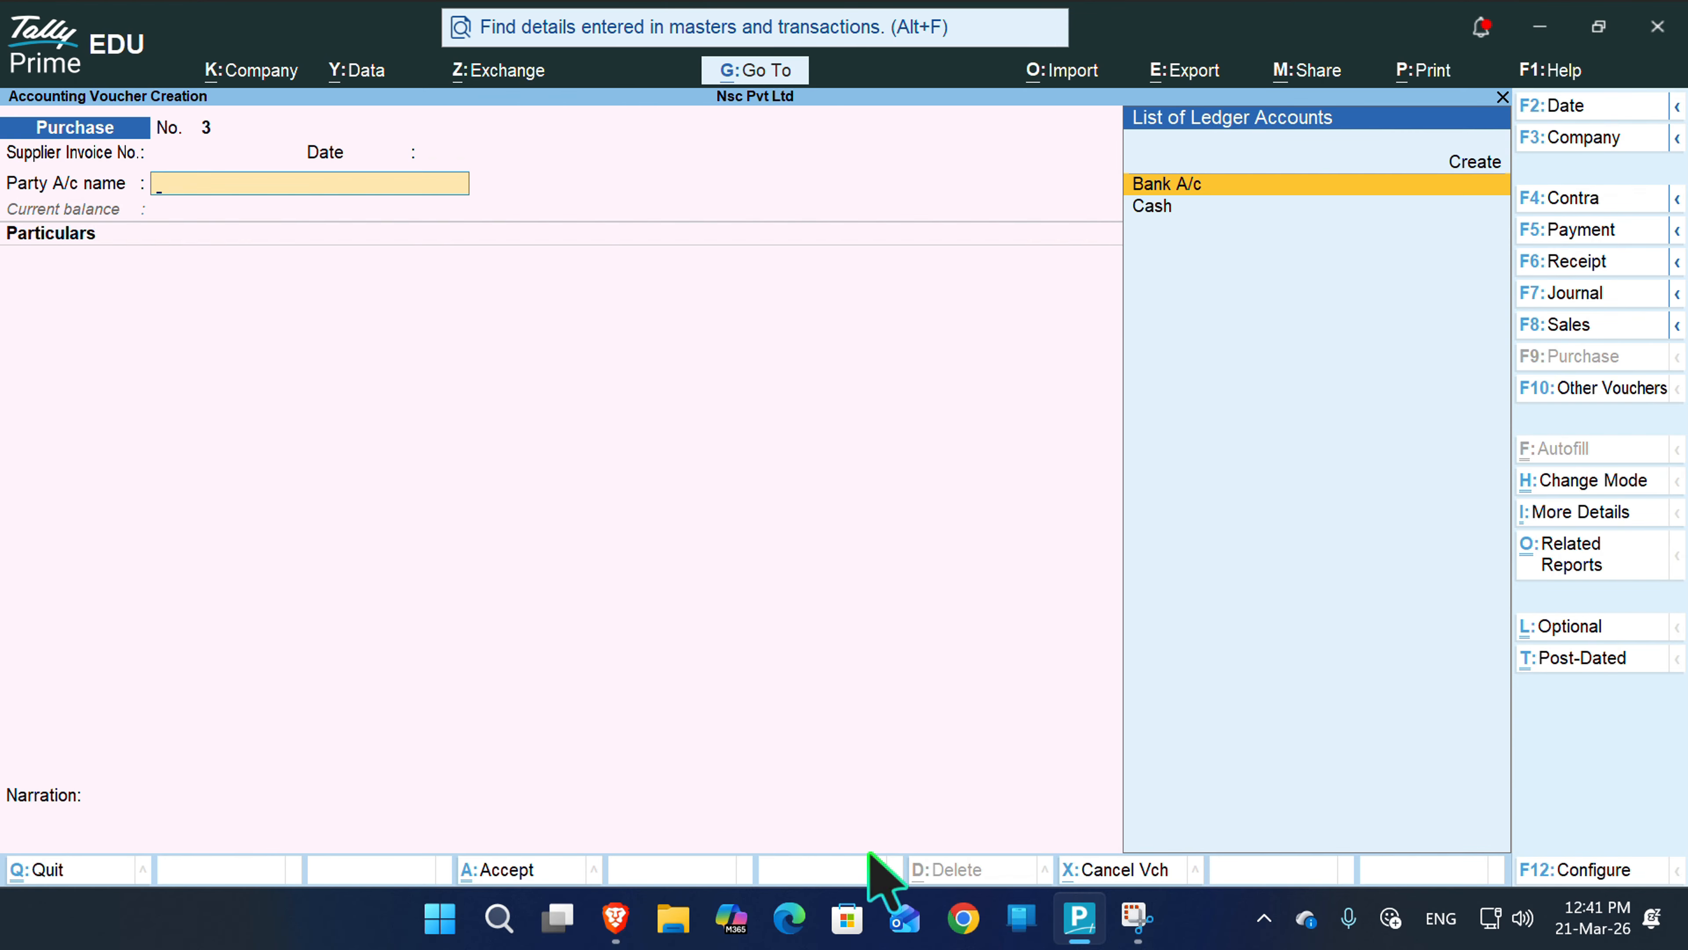
key("Down")
key("Return")
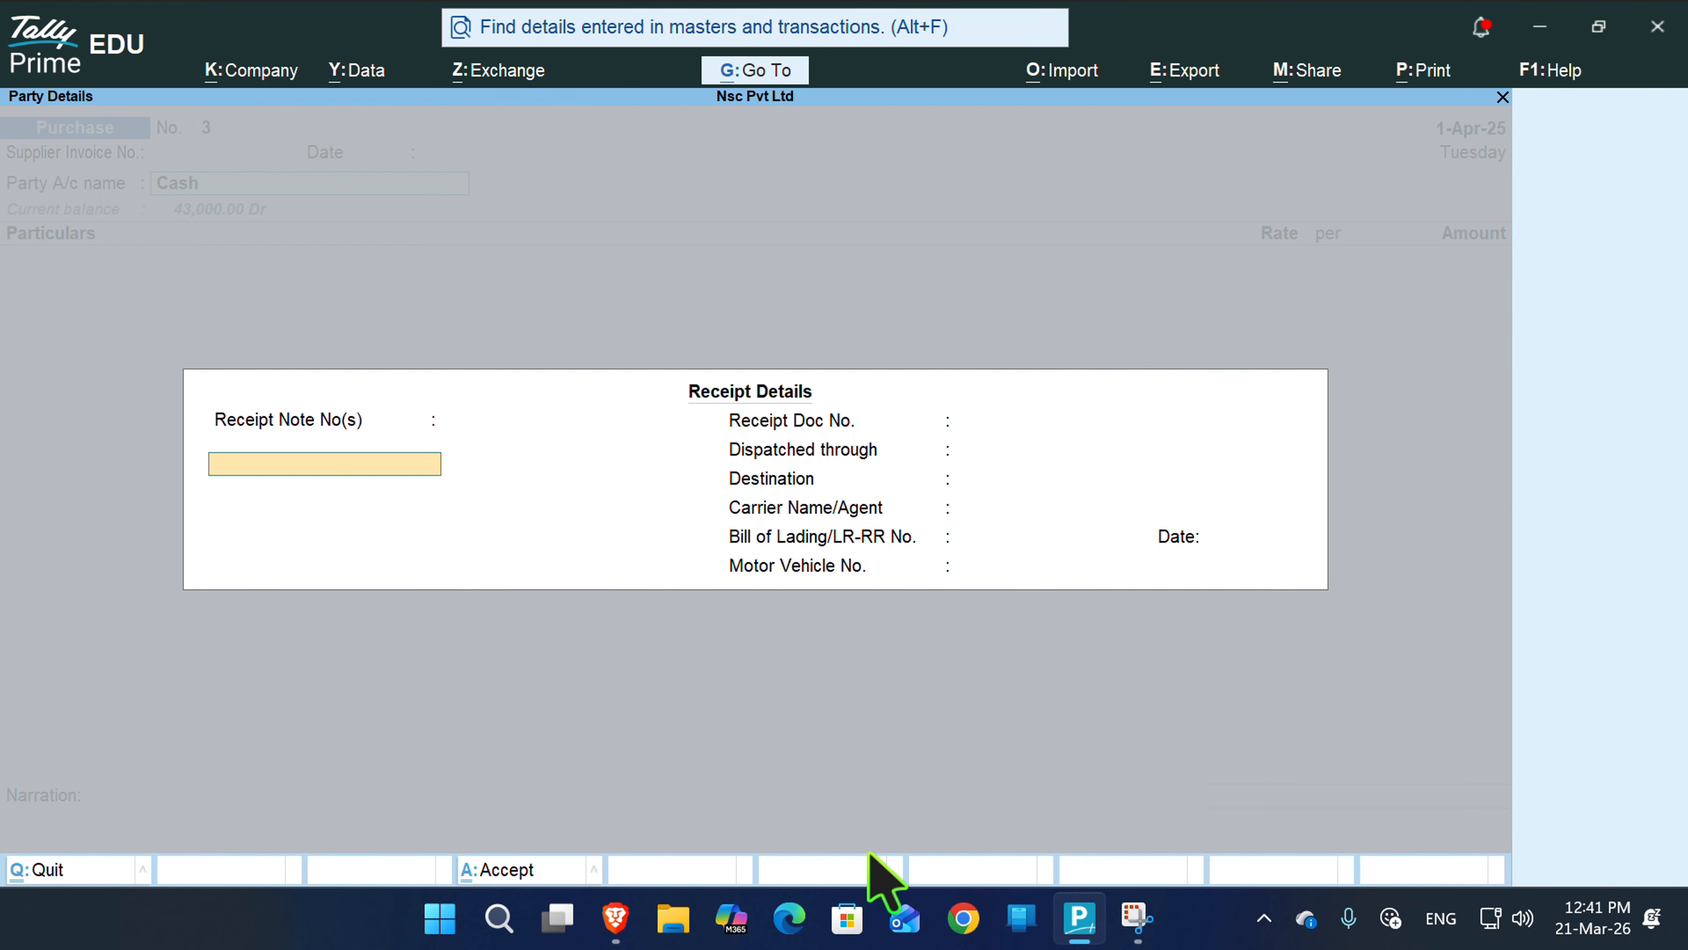
key("Return")
key("Return")
key("Return")
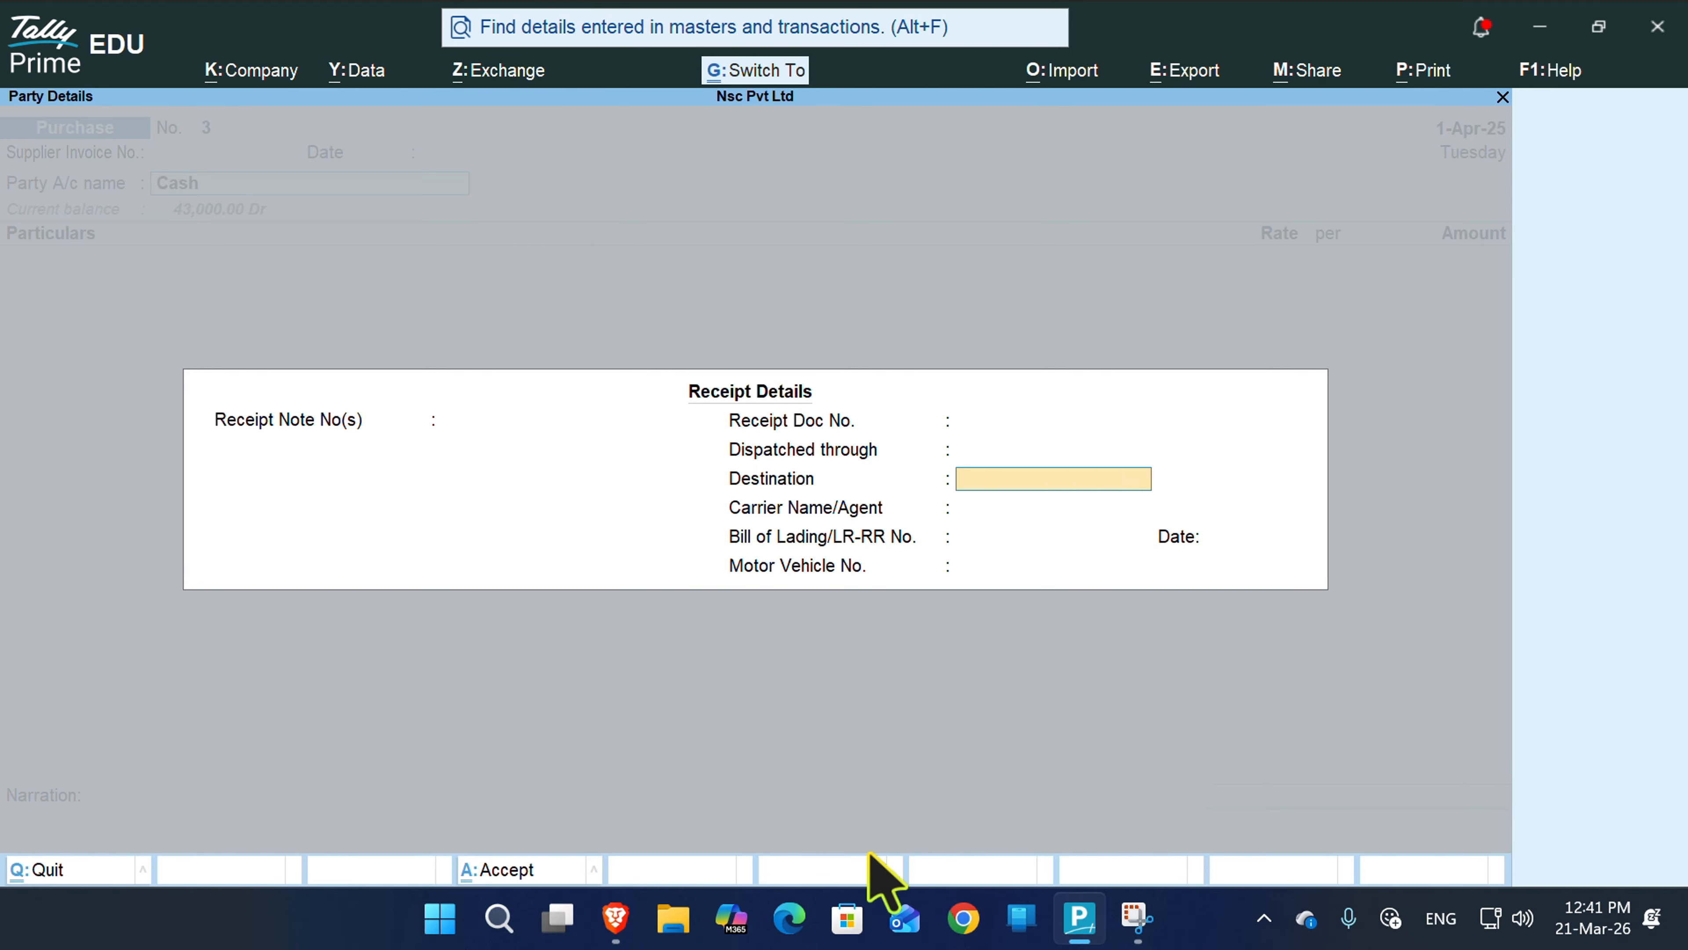
key("ctrl+a")
key("ctrl+a")
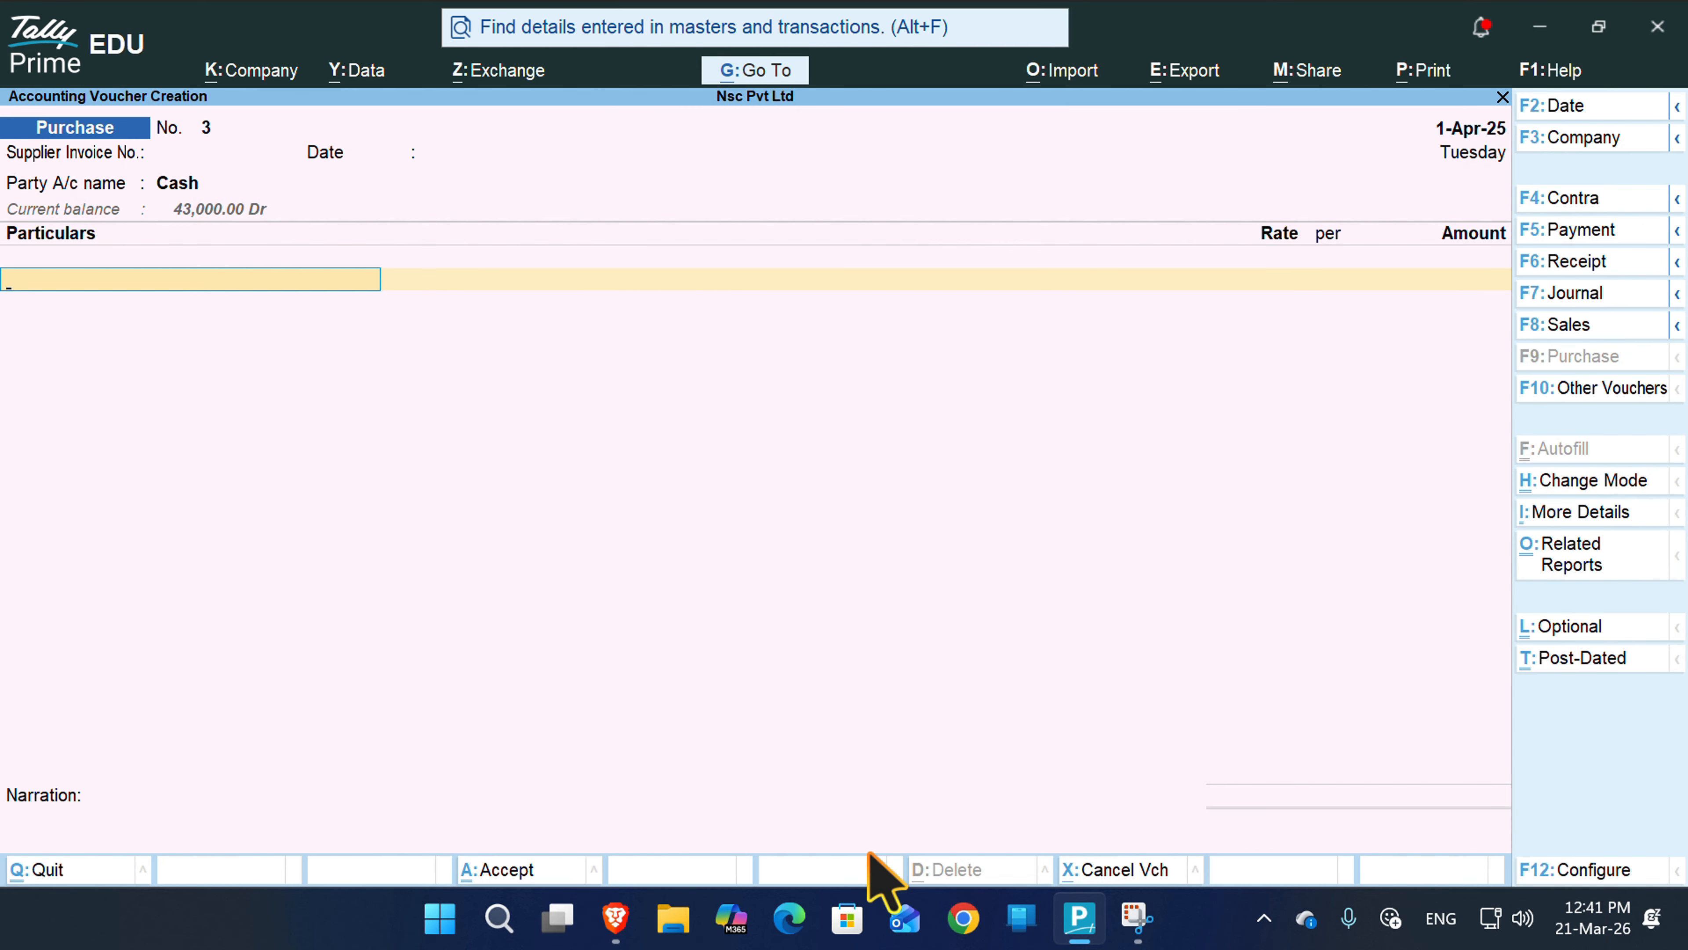
- Add Purchase A/c to the purchase invoice with an amount of 7000
type("Pu")
key("Return")
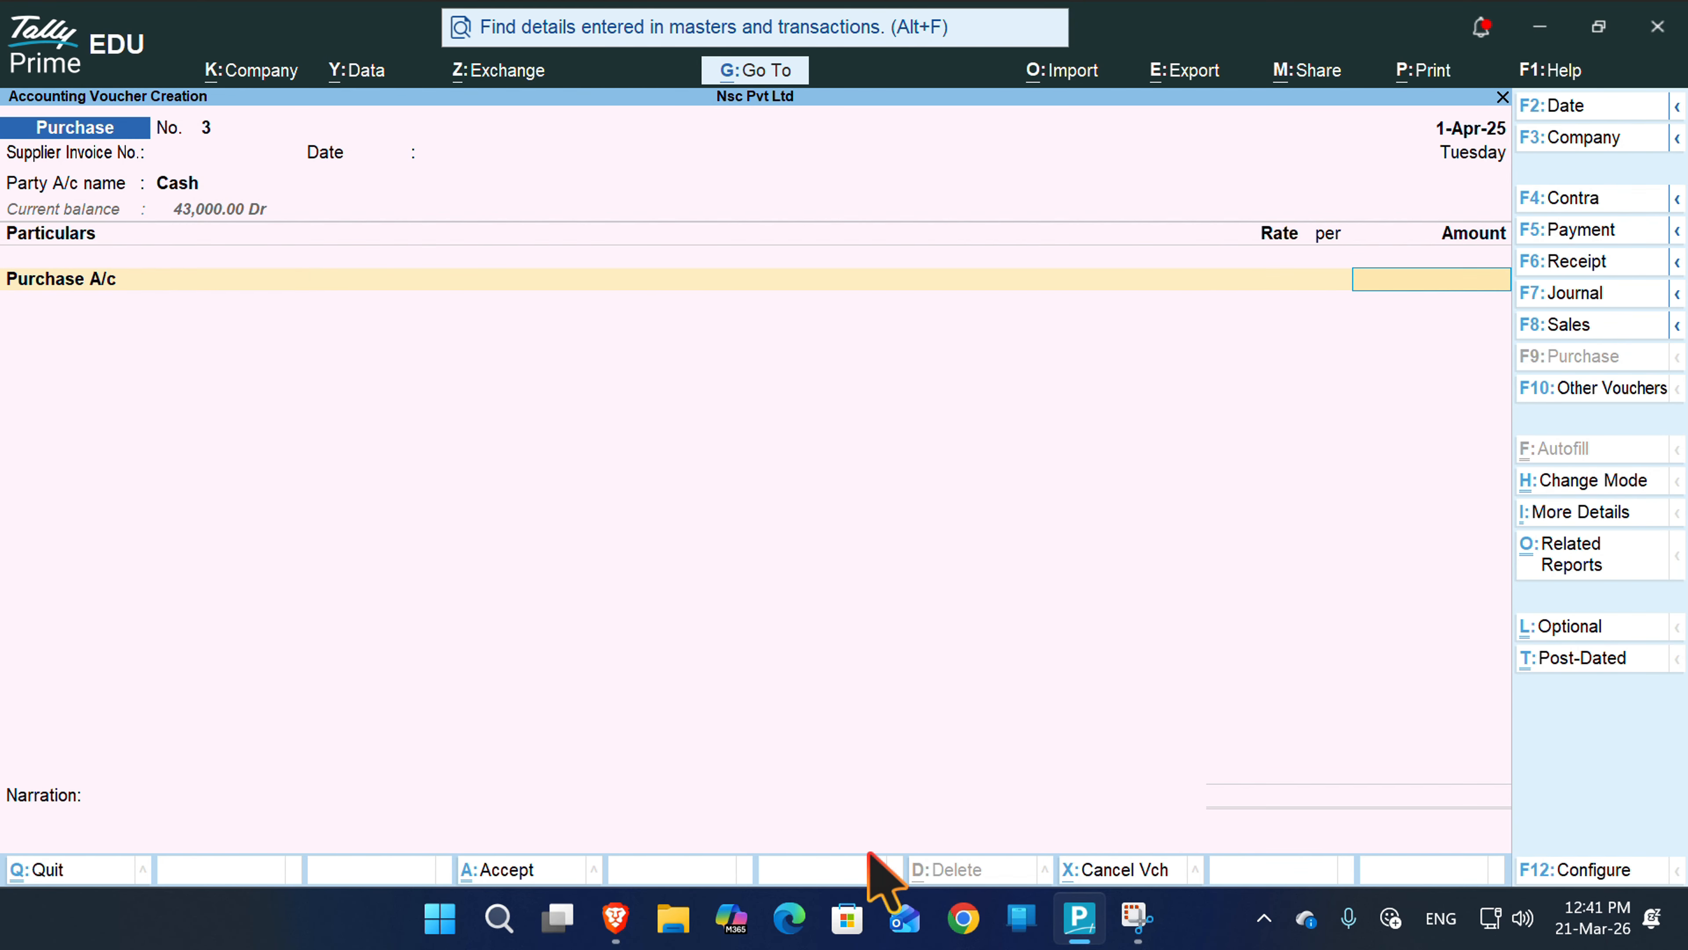
type("7000")
- Open an enlarged print preview of the Cash purchase invoice
key("ctrl")
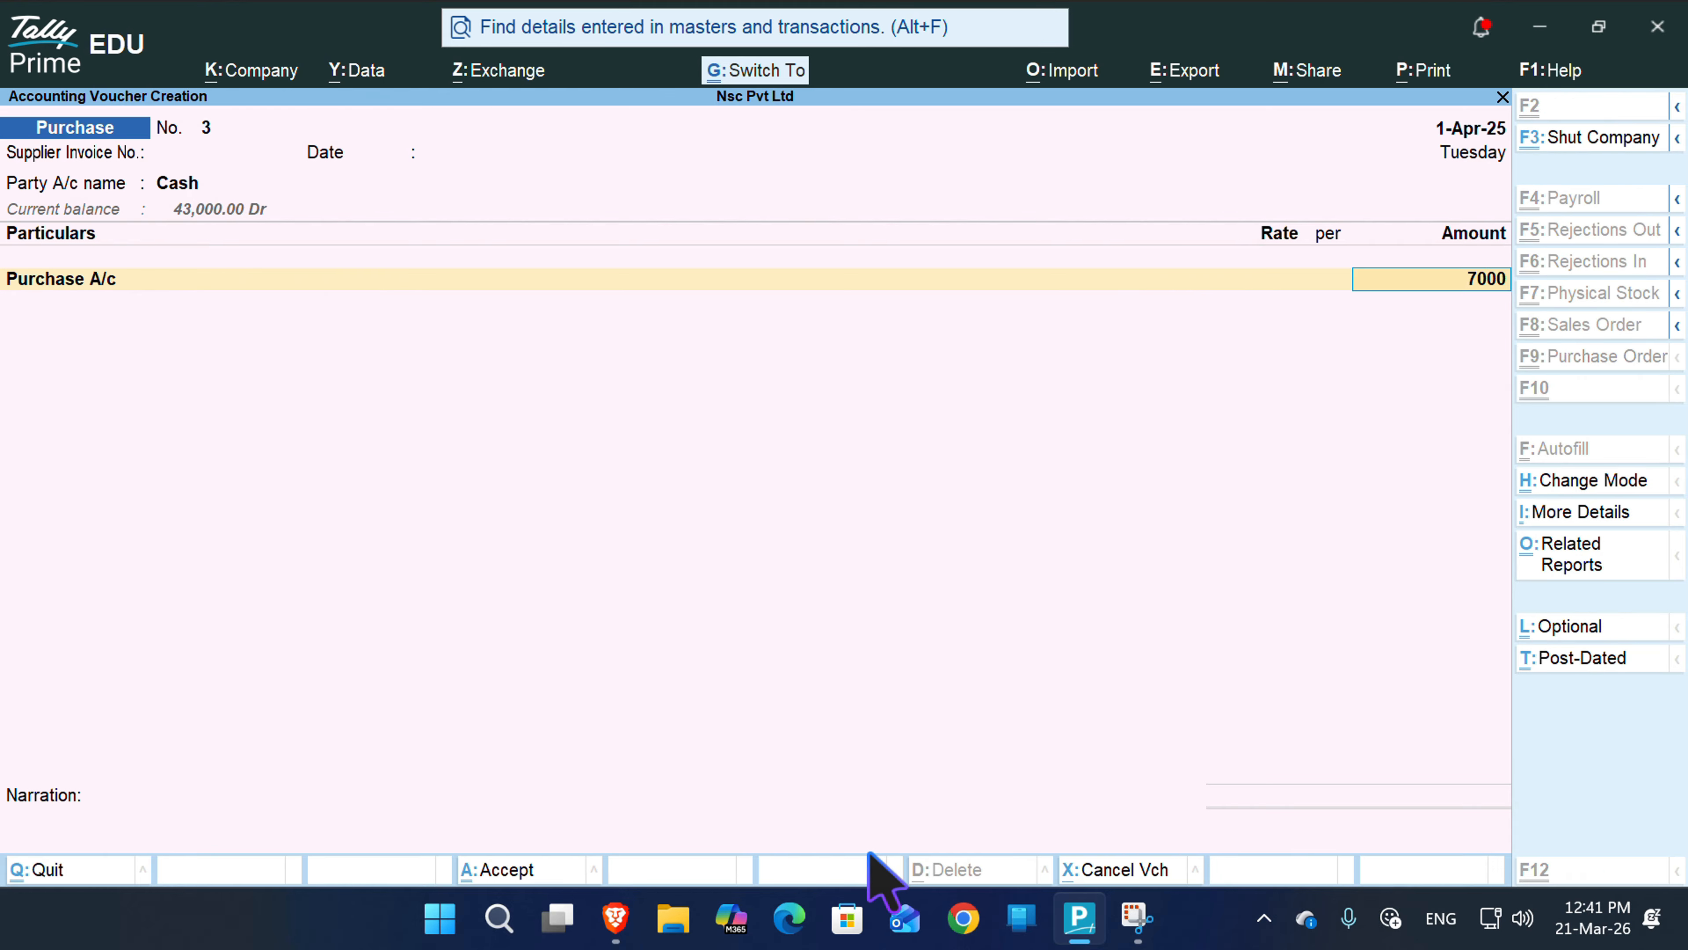
key("ctrl+p")
key("i")
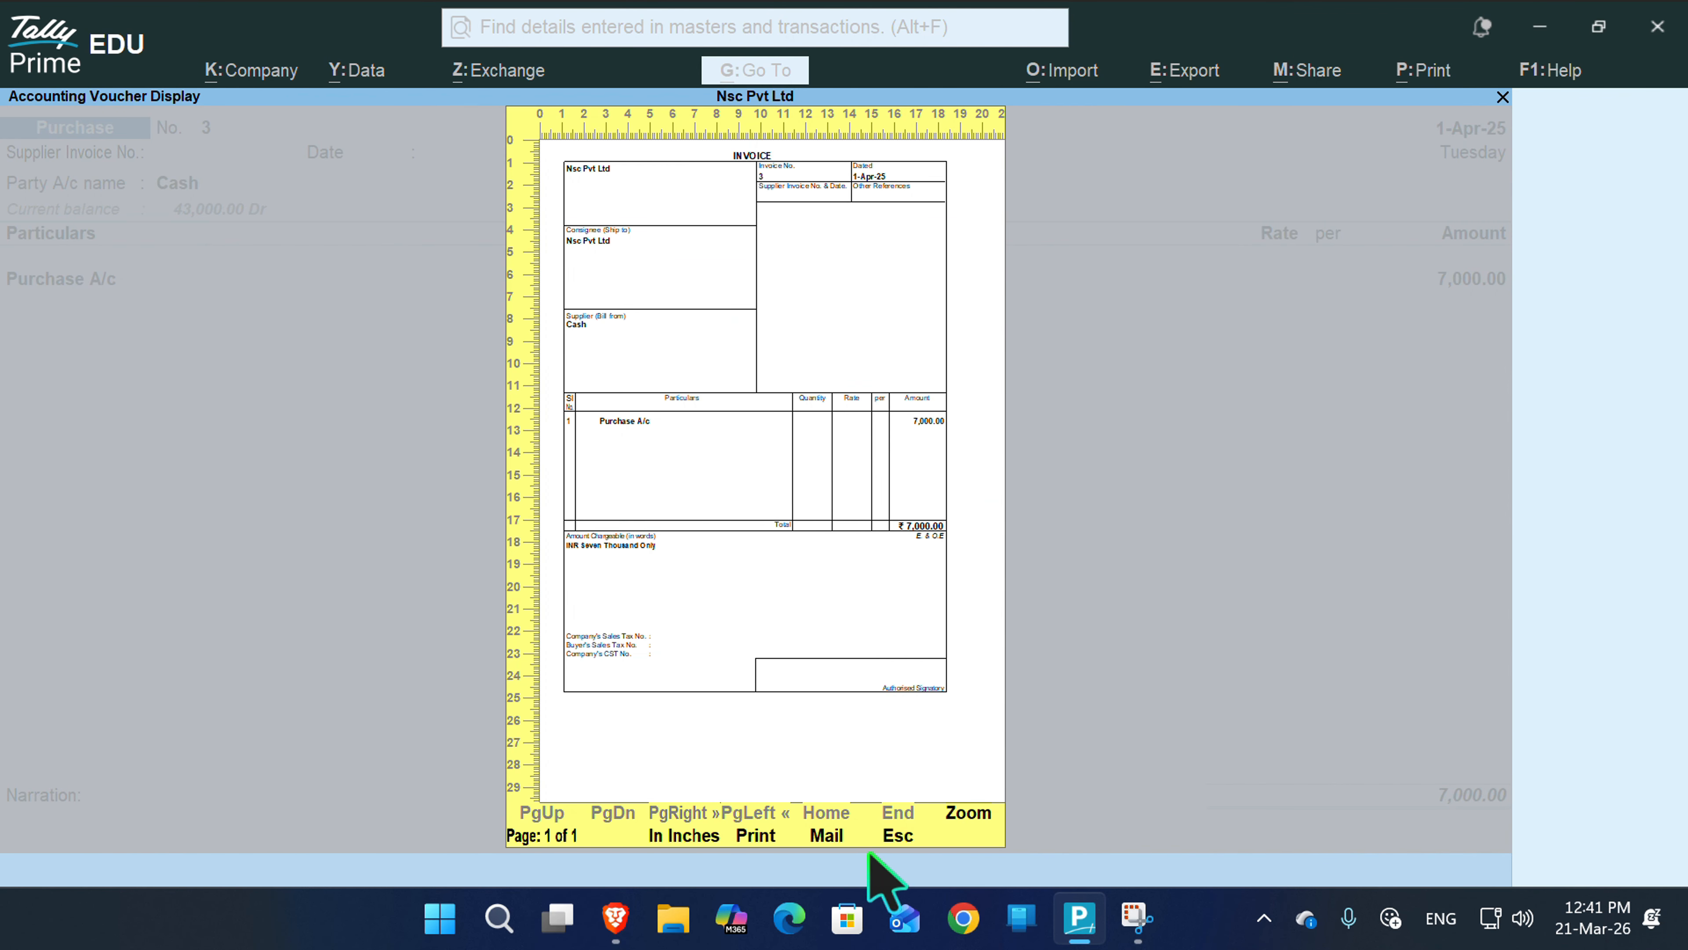
key("Return")
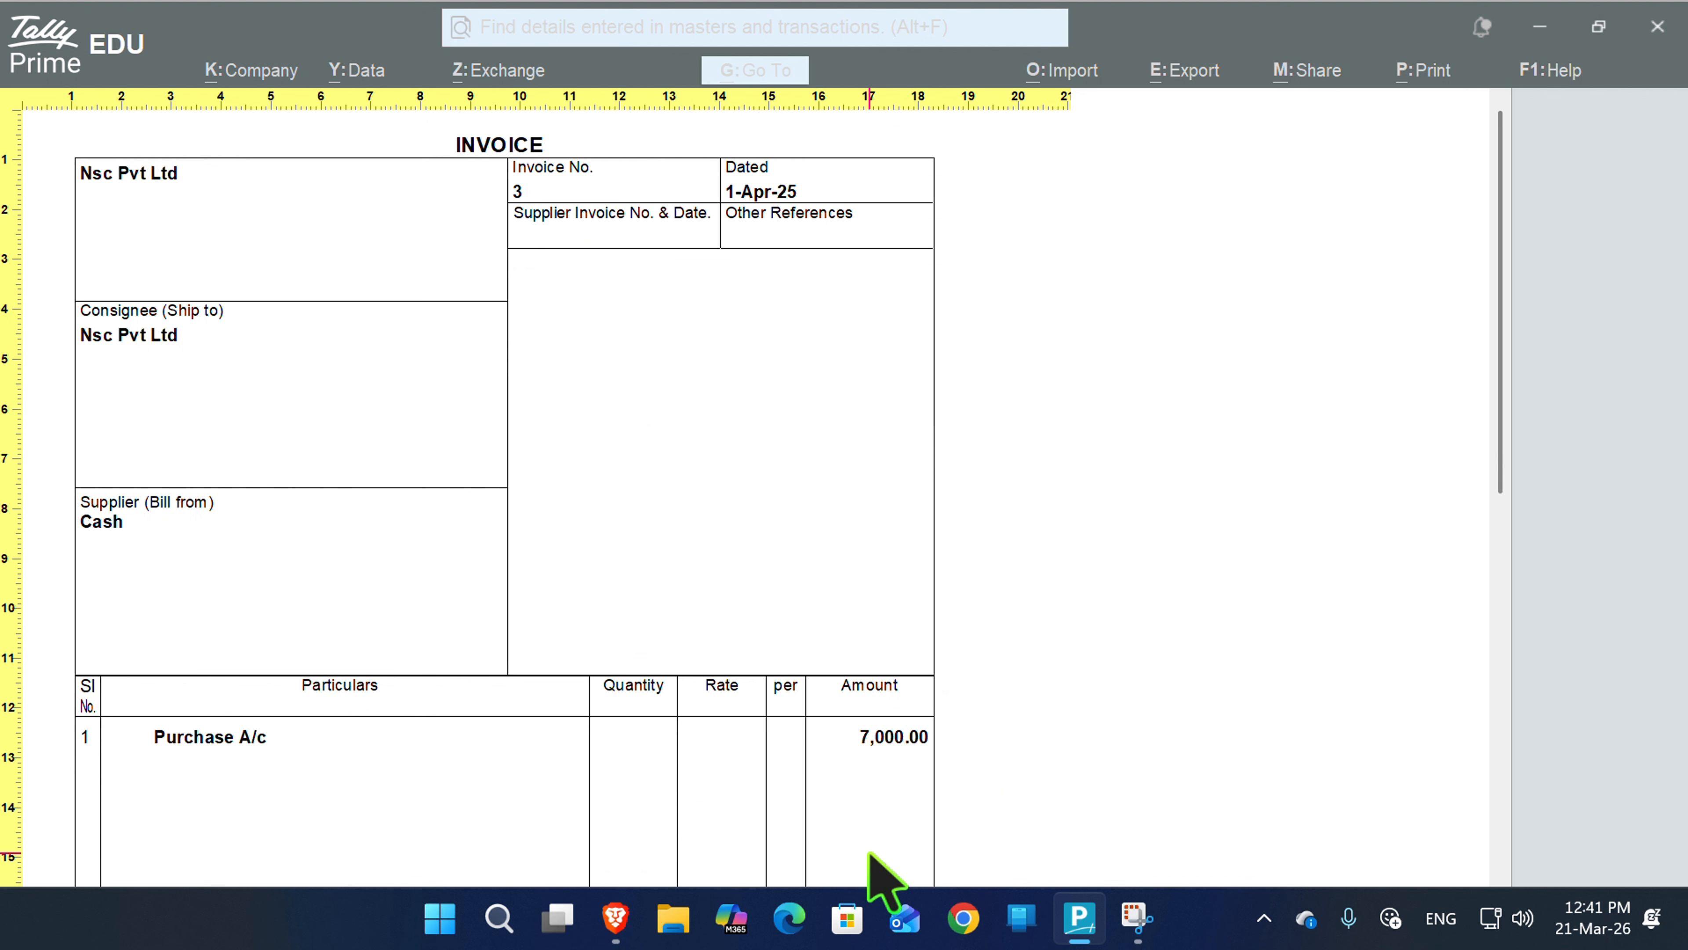
- Examine the purchase invoice's consignee, supplier, particulars and total, and return to the voucher without printing
scroll(352, 598, "down", 1)
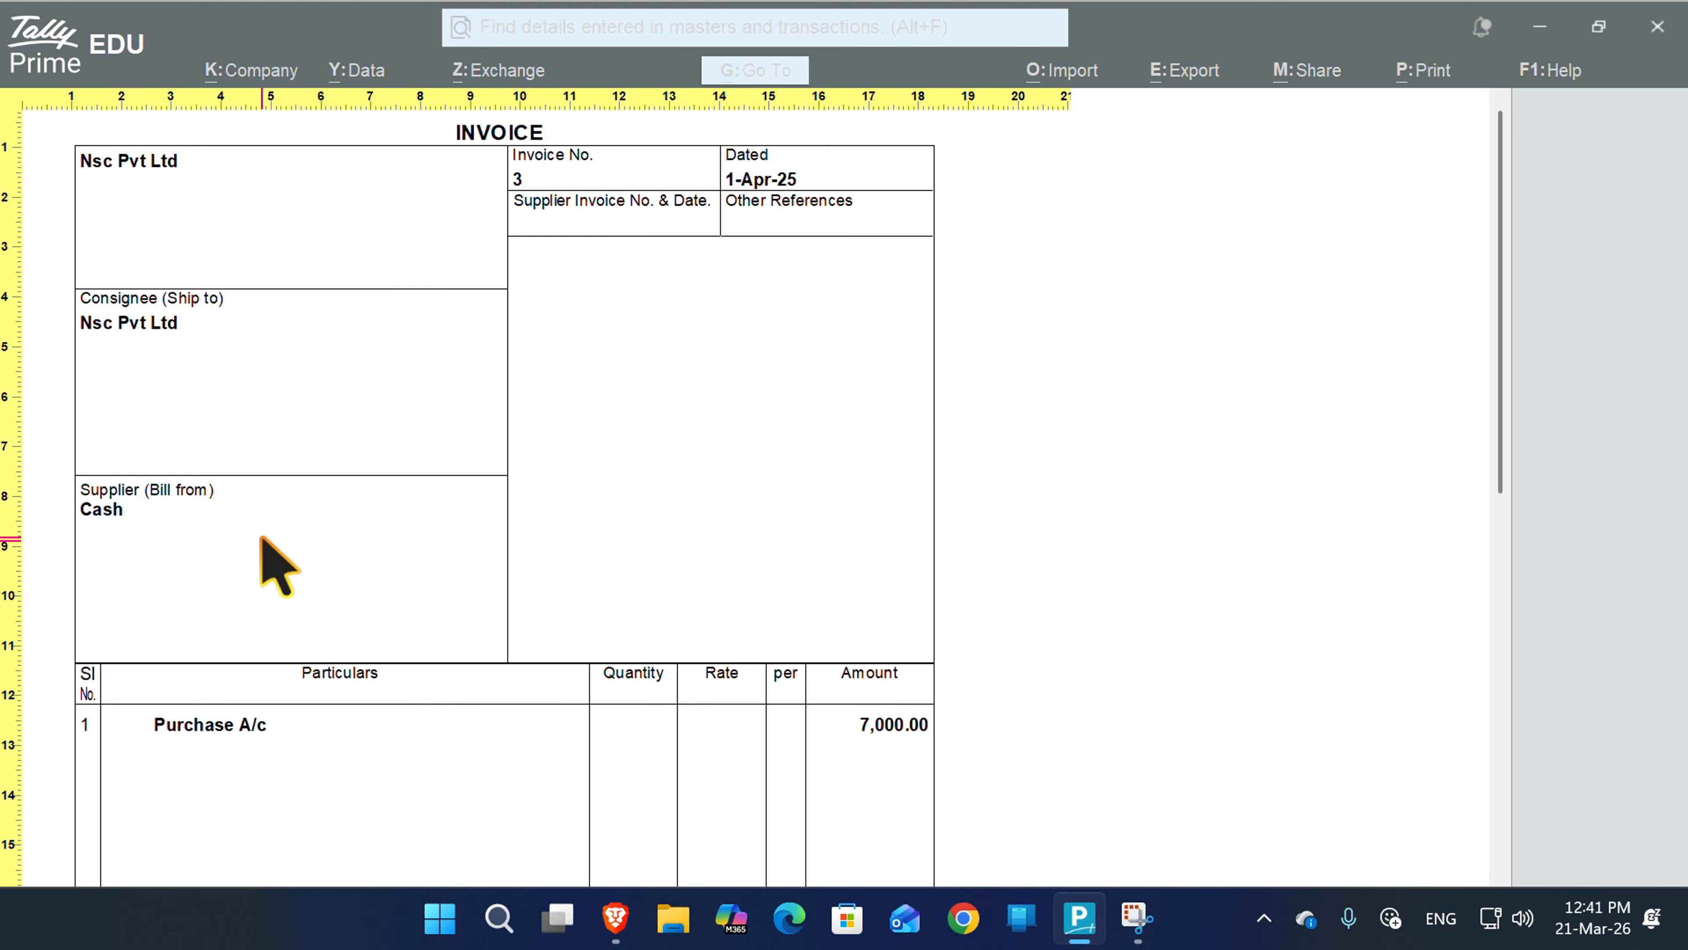
scroll(203, 511, "down", 4)
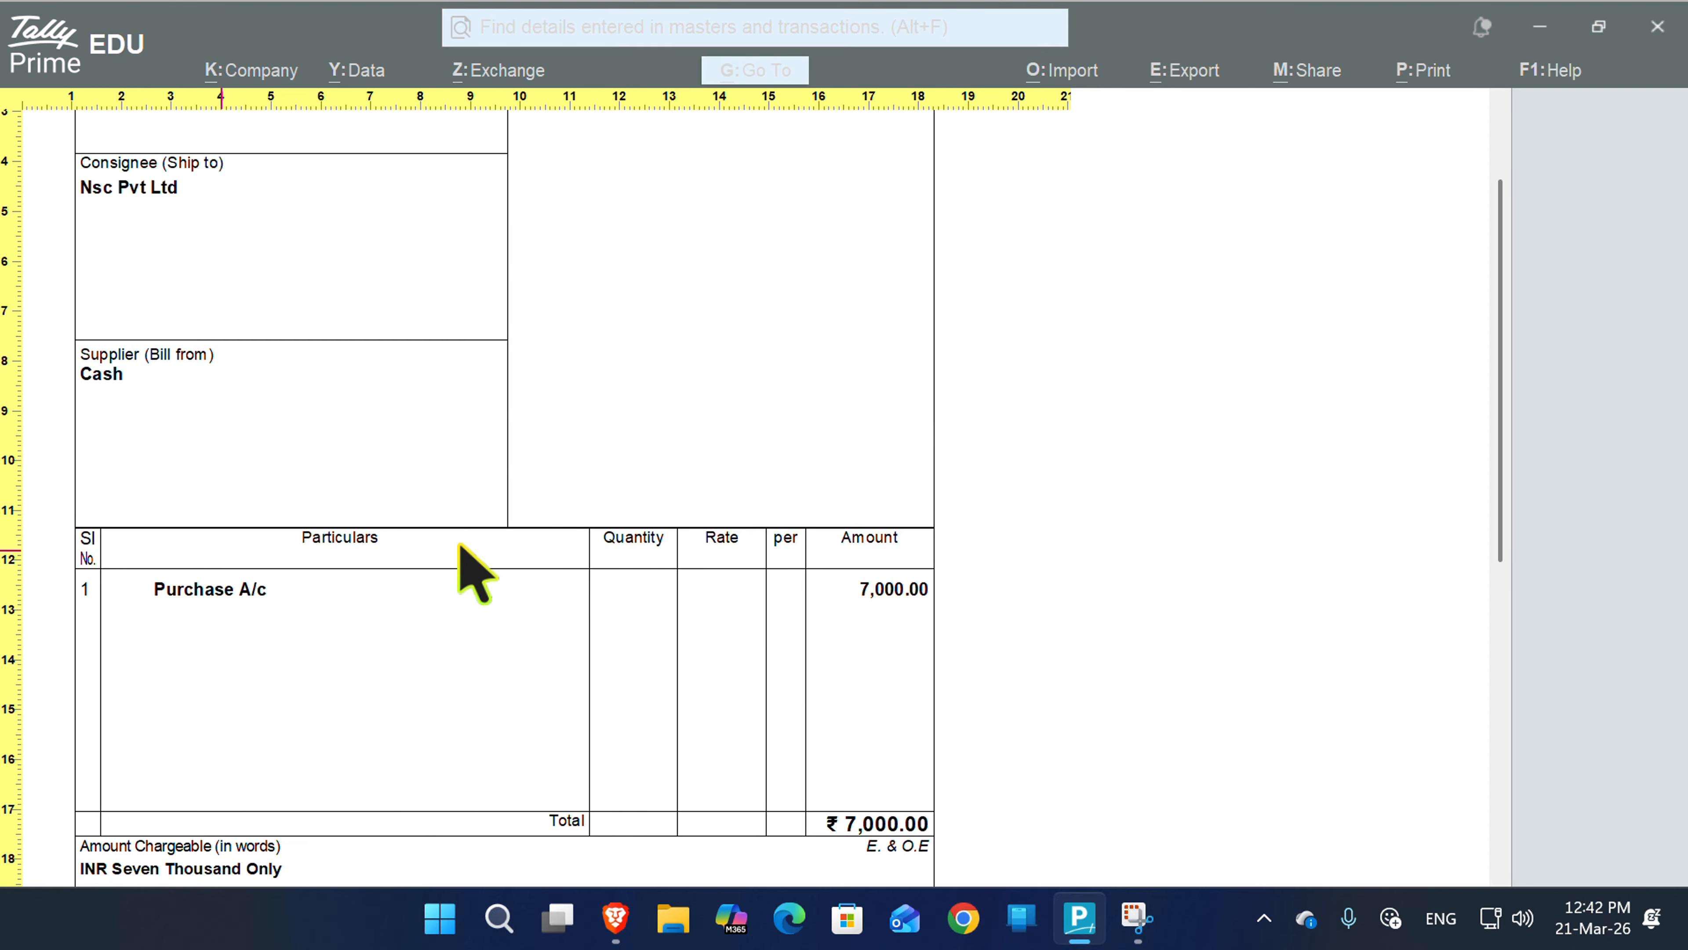
scroll(444, 717, "down", 3)
scroll(365, 698, "up", 6)
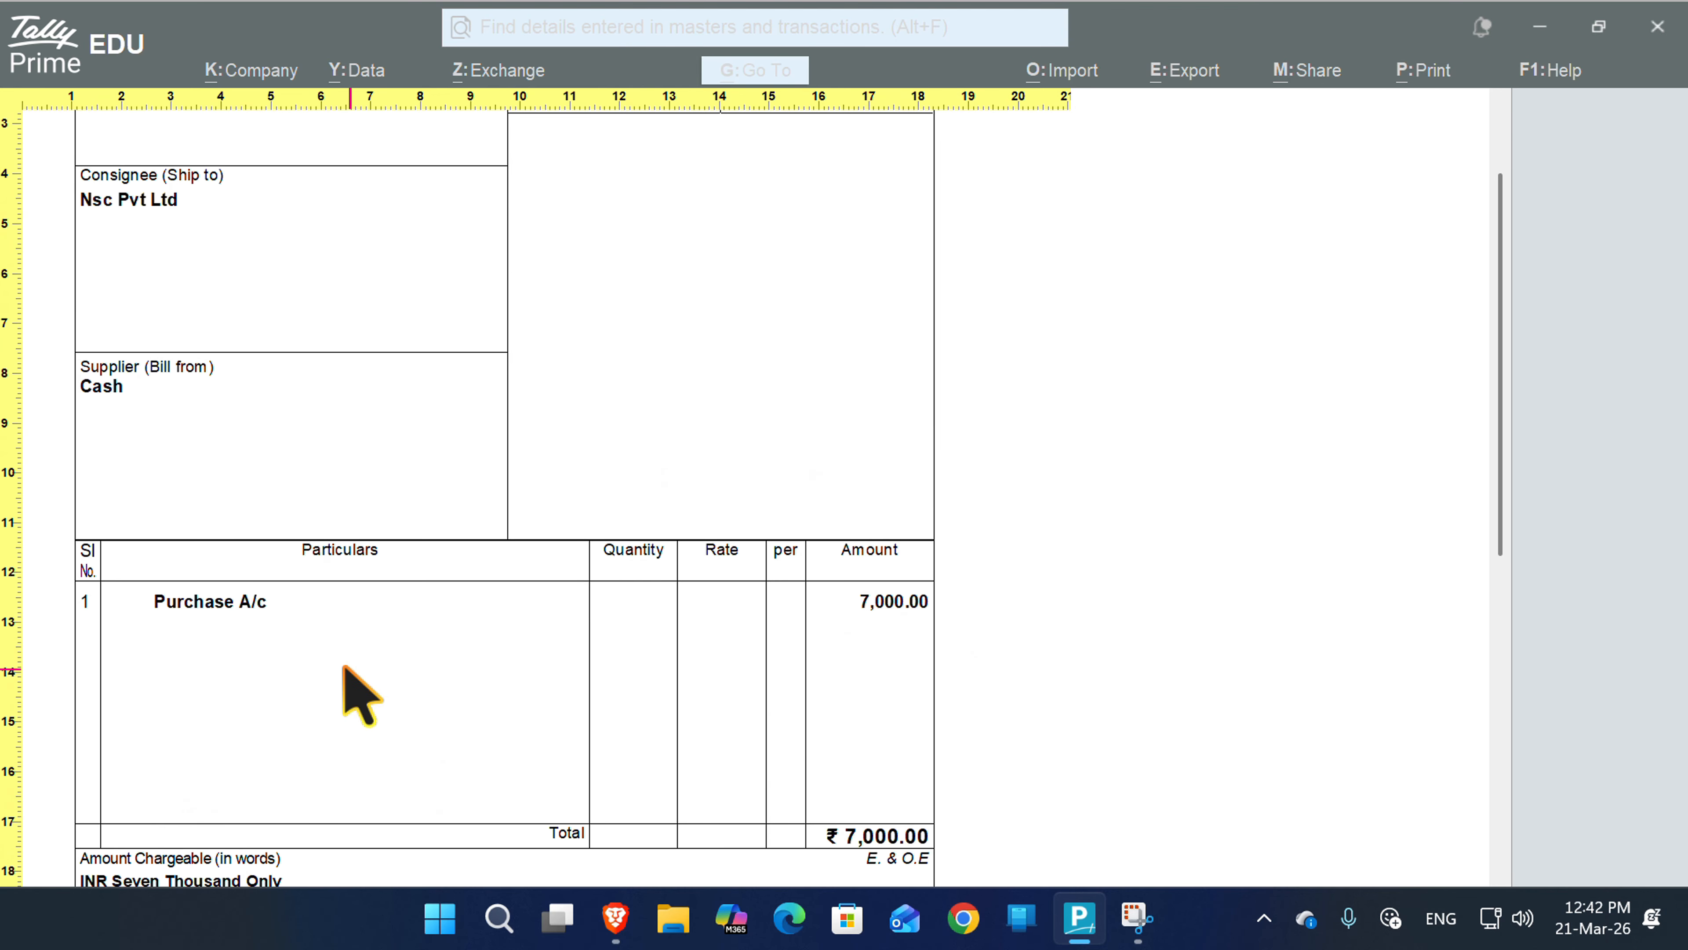
scroll(343, 666, "up", 3)
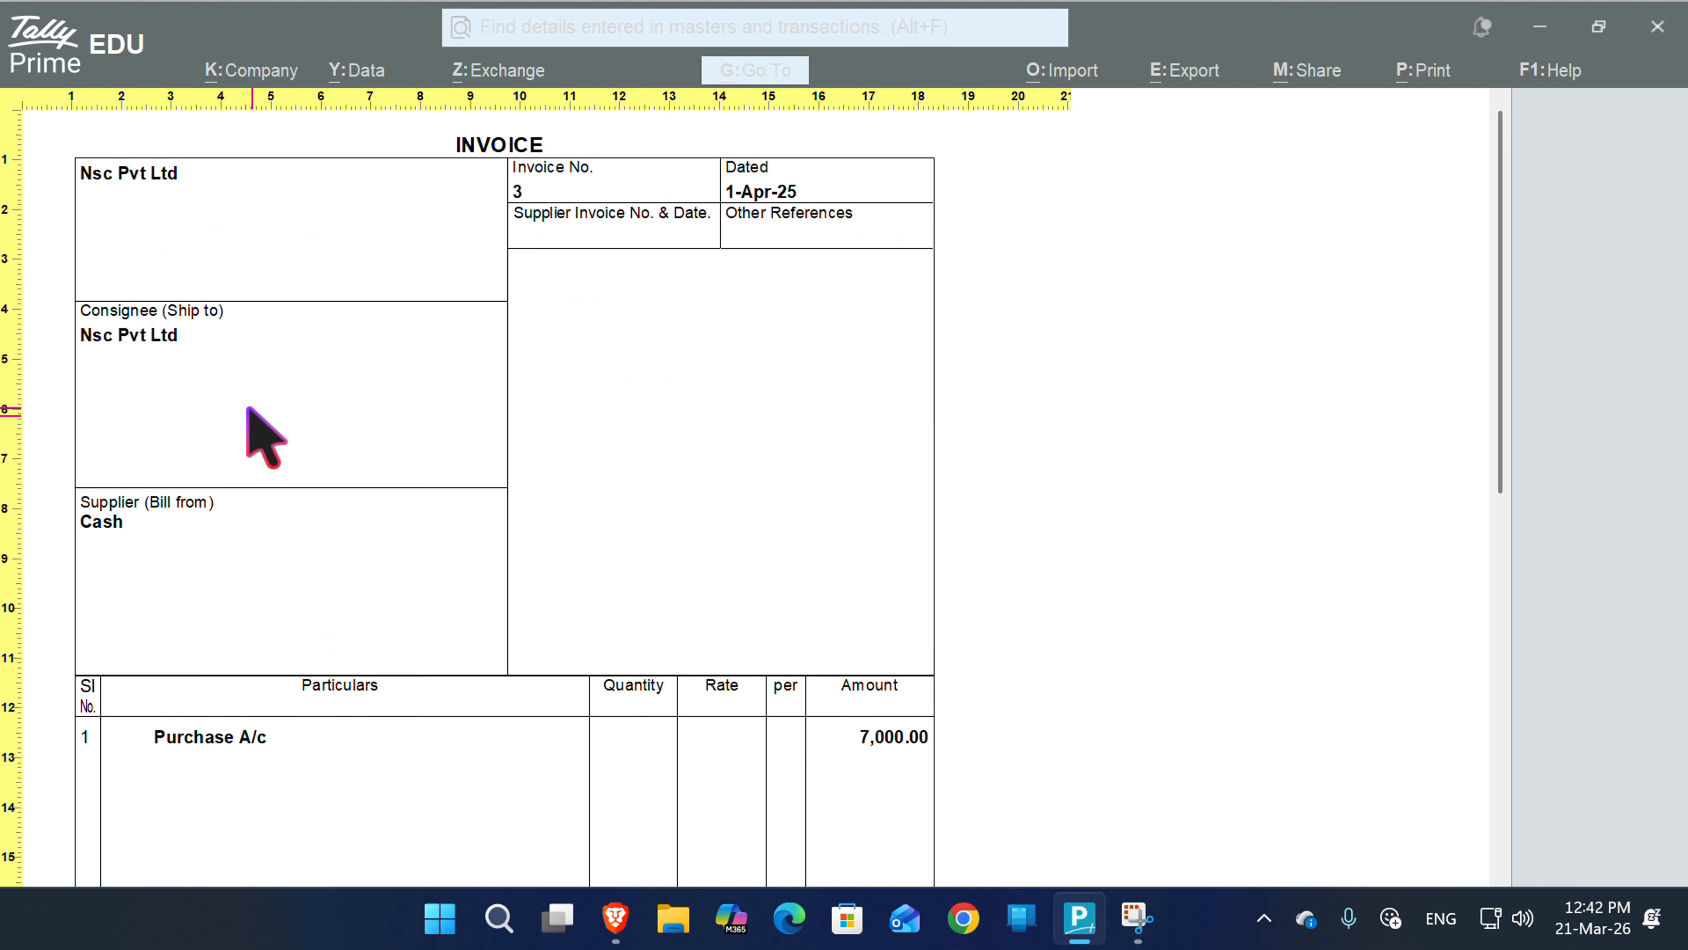
scroll(780, 773, "down", 4)
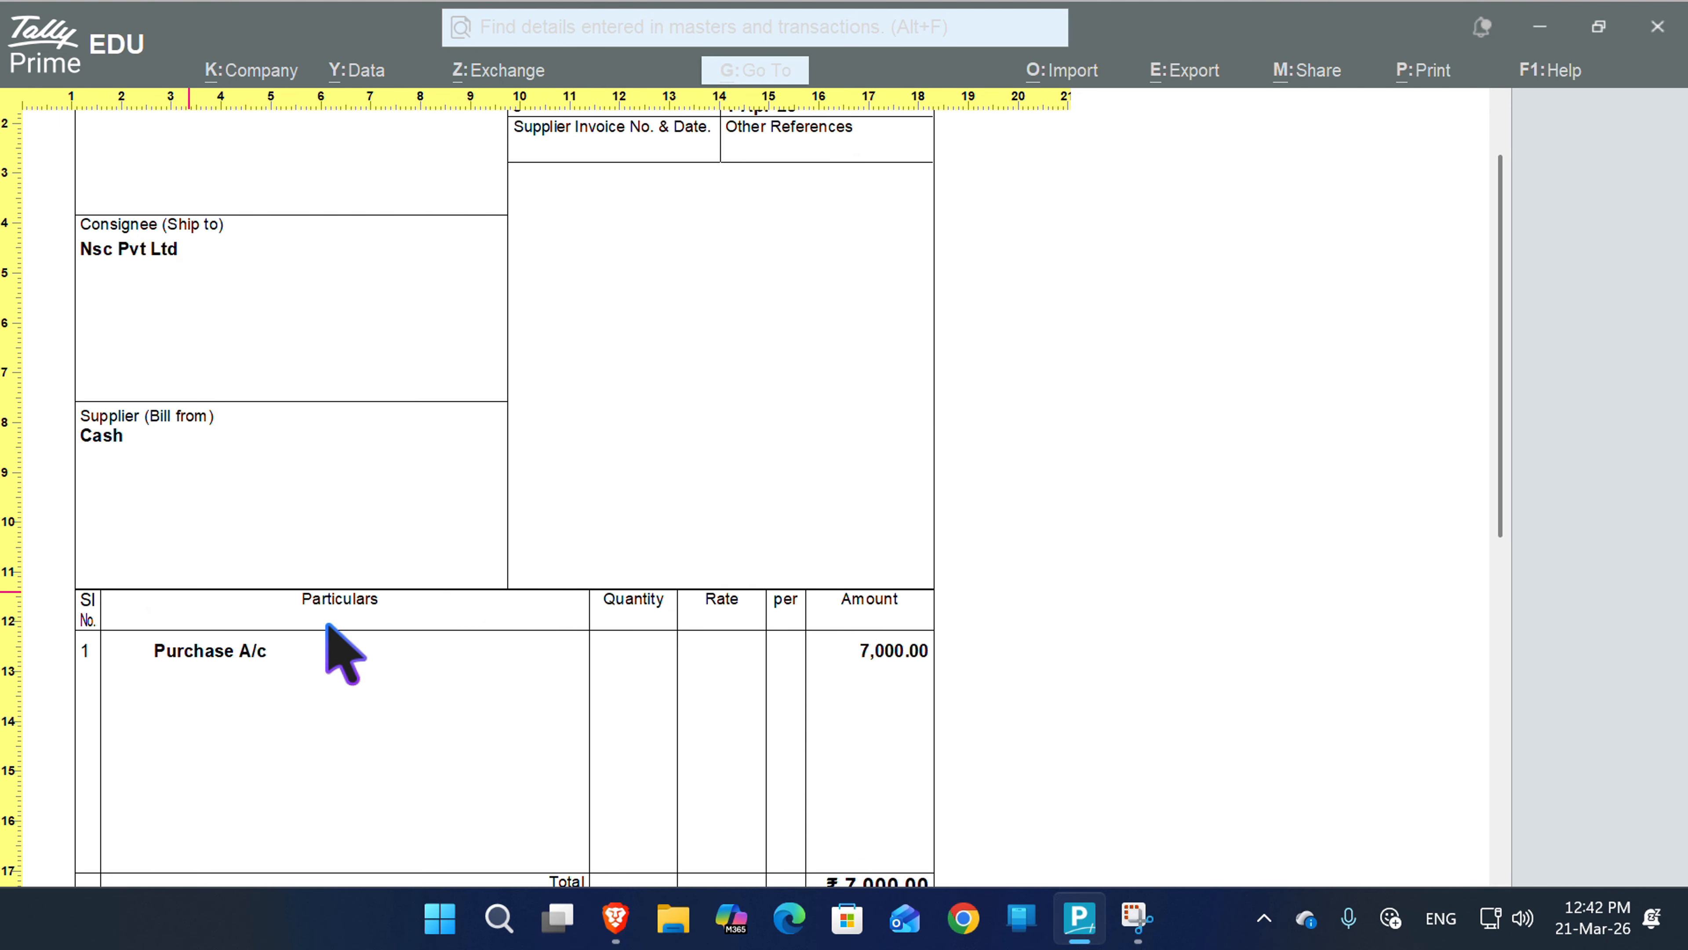
scroll(113, 271, "up", 4)
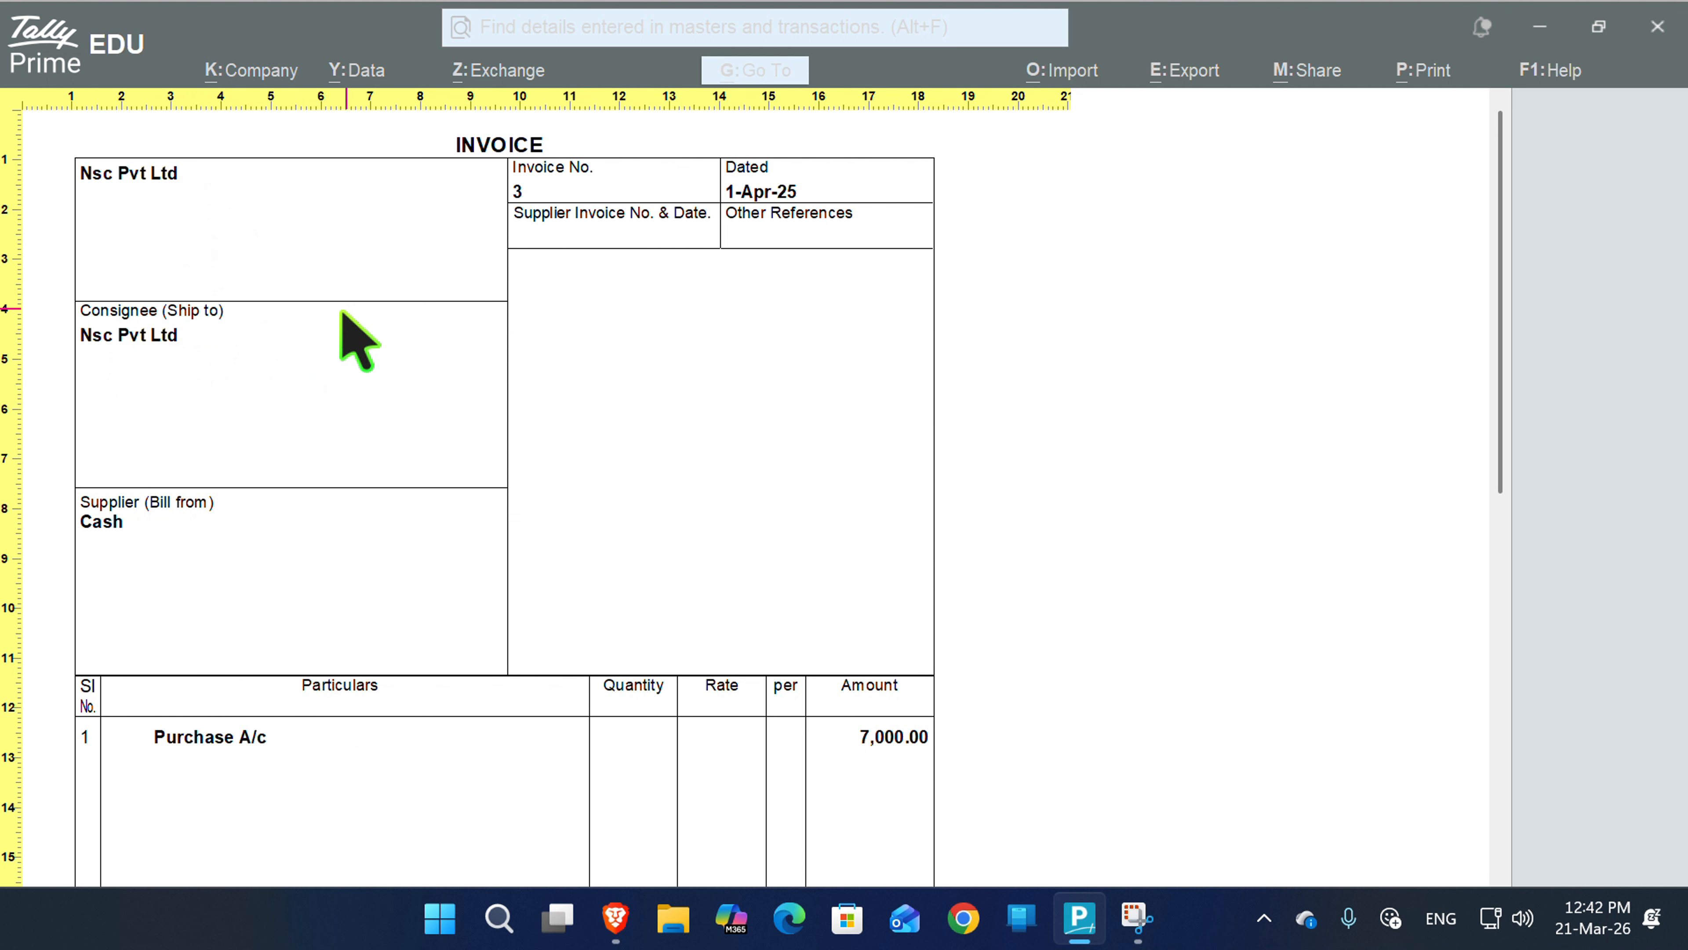
scroll(124, 384, "down", 1)
scroll(126, 385, "down", 1)
scroll(765, 615, "down", 4)
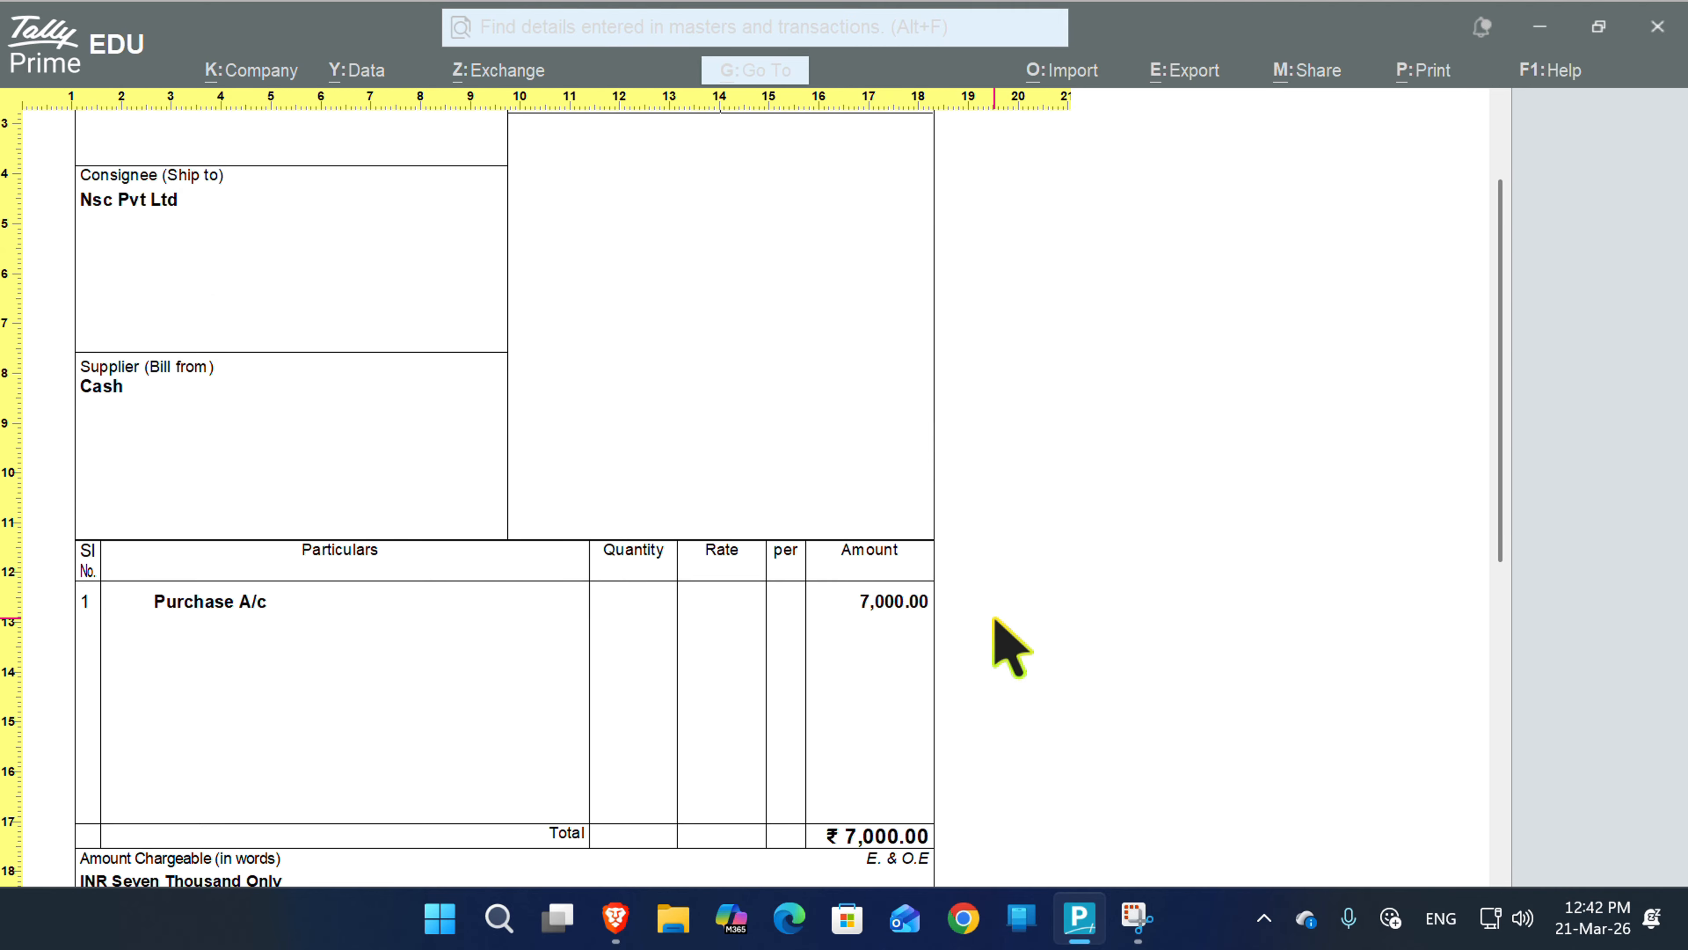
key("z")
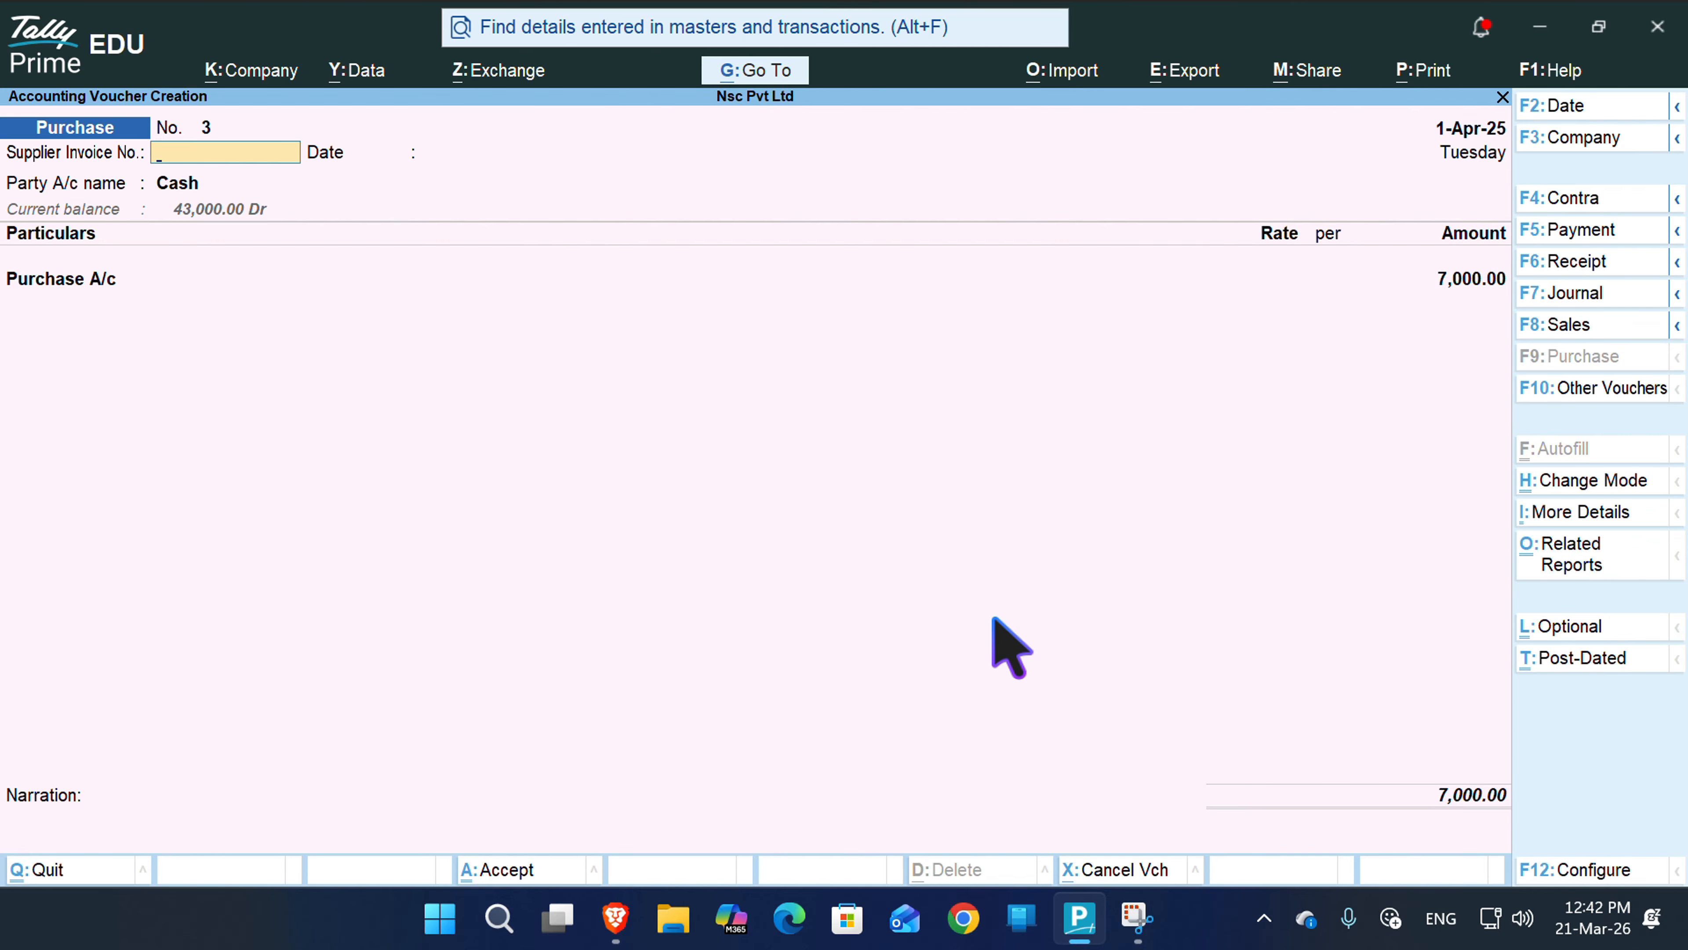
- Save the purchase voucher and start a new sales voucher
key("ctrl")
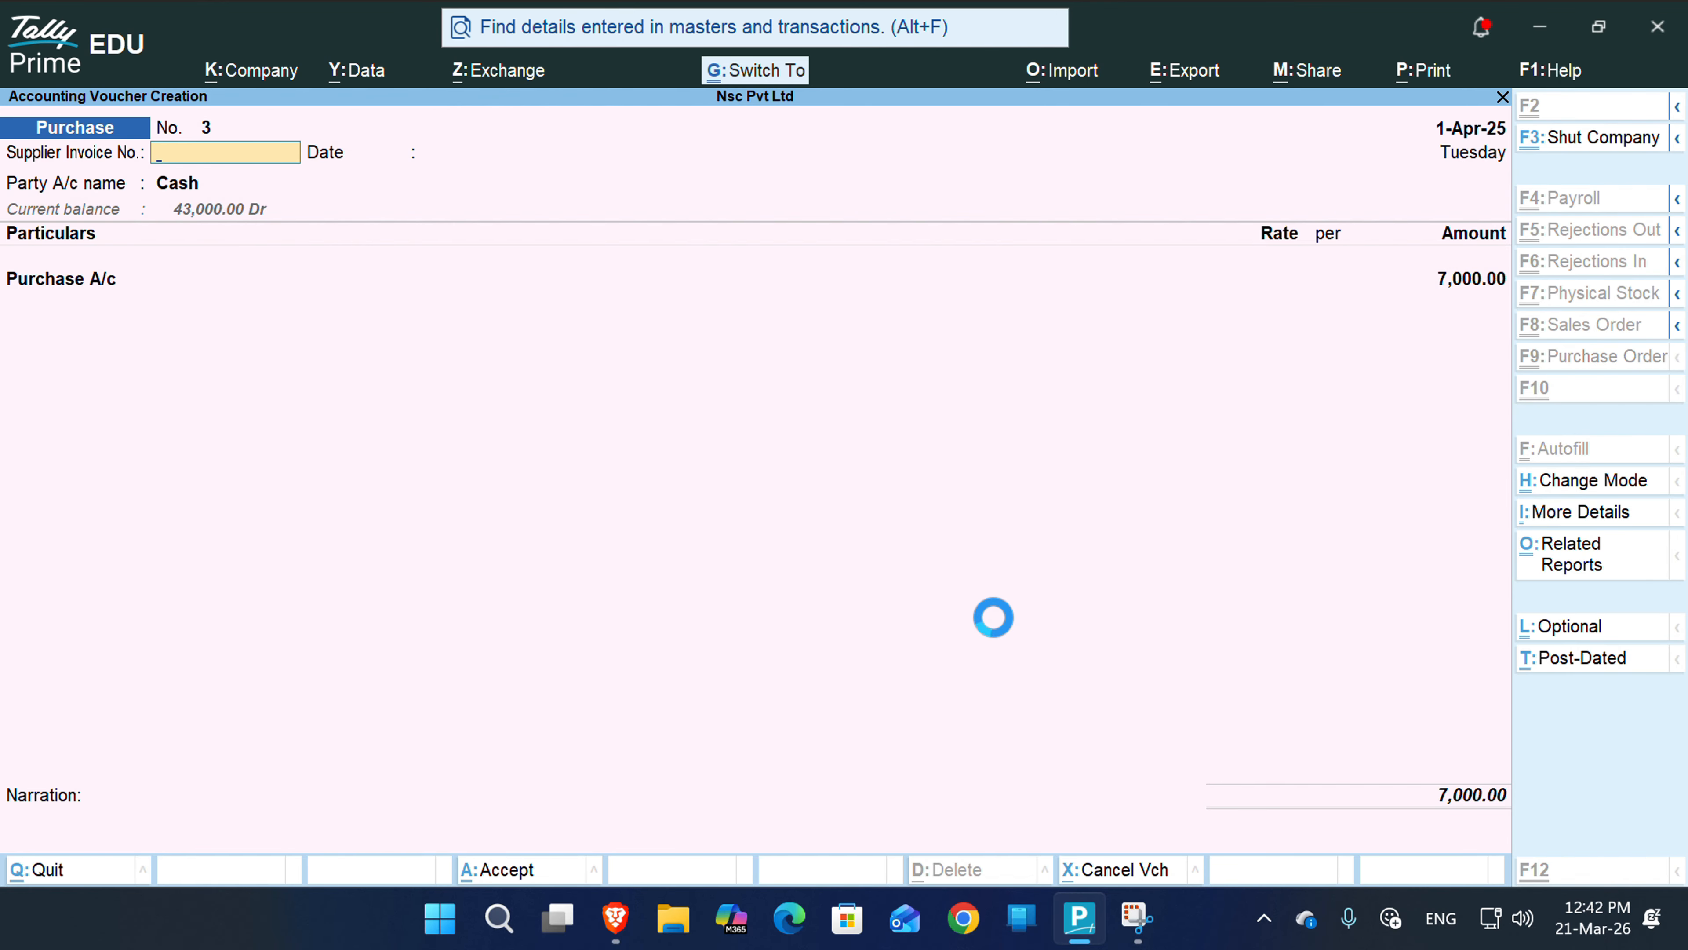
key("ctrl+a")
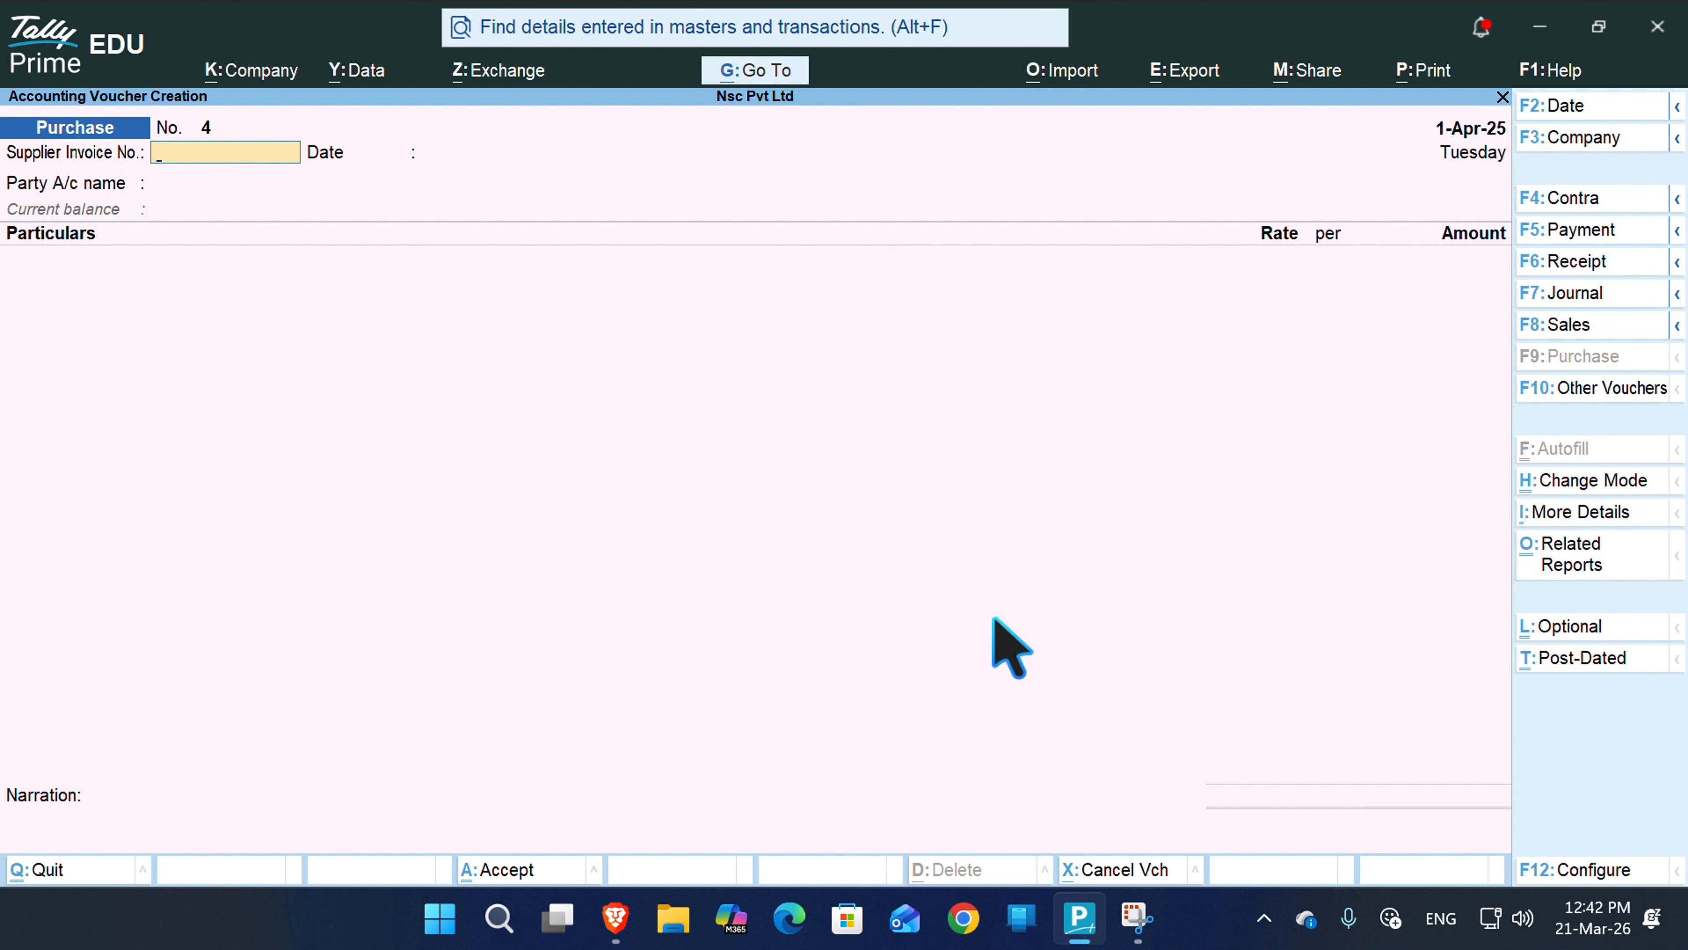
key("F8")
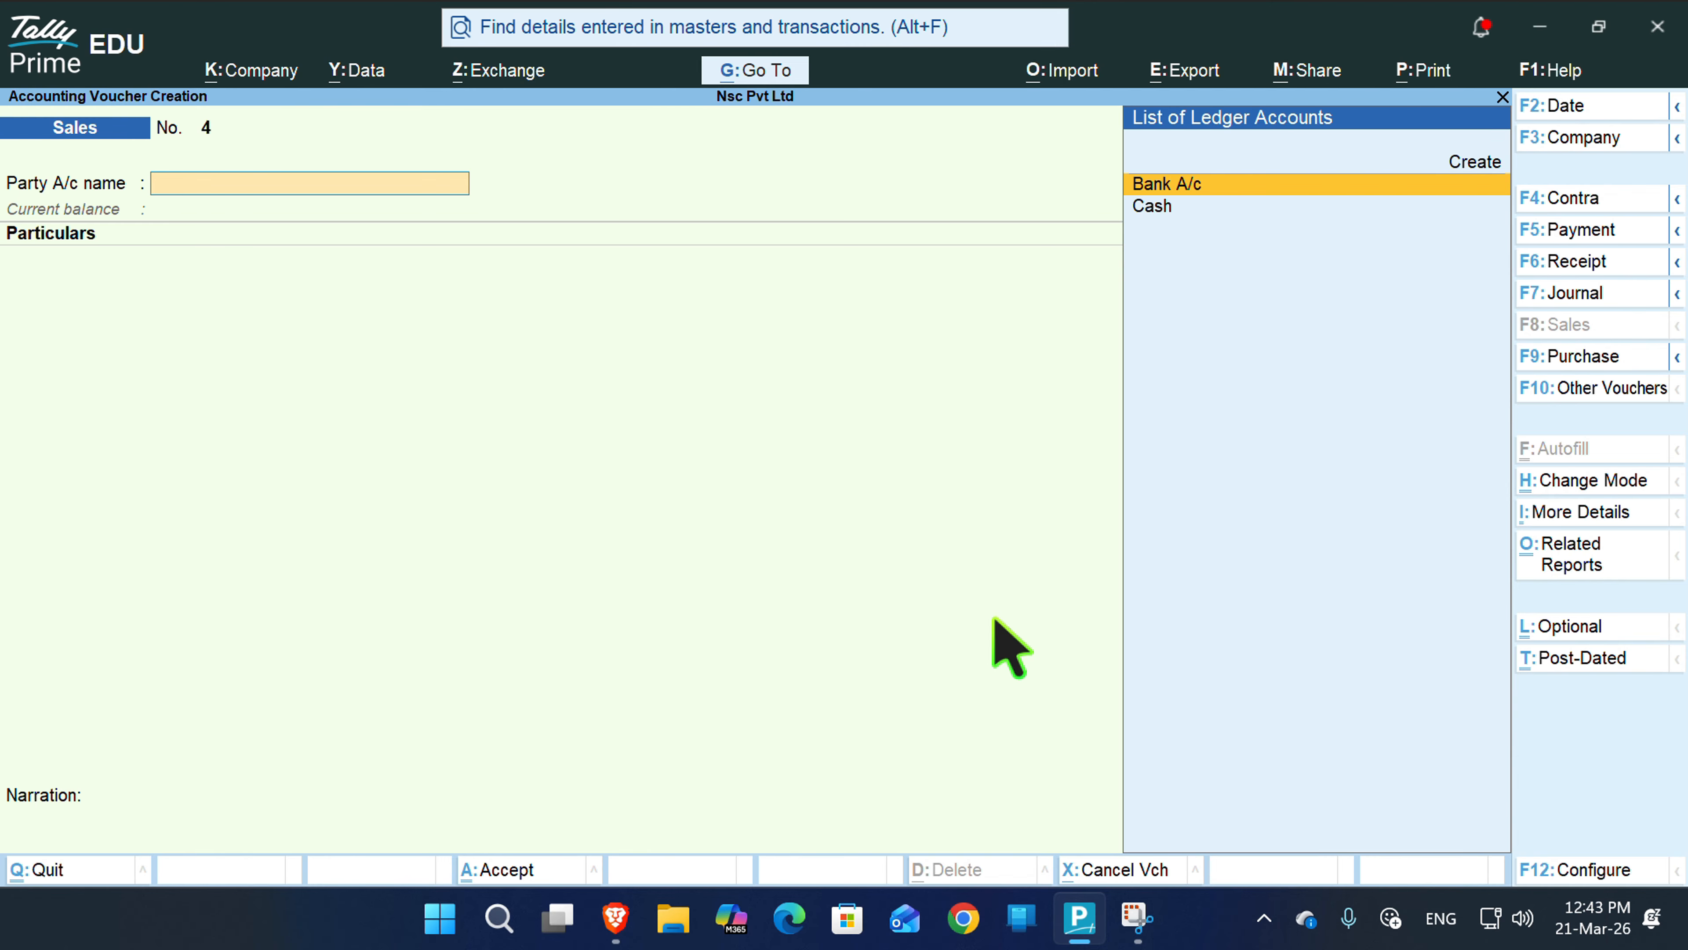
- Start a new party ledger from the sales voucher, naming it with the customer's name plus A/c and leaving the alias blank
key("ctrl")
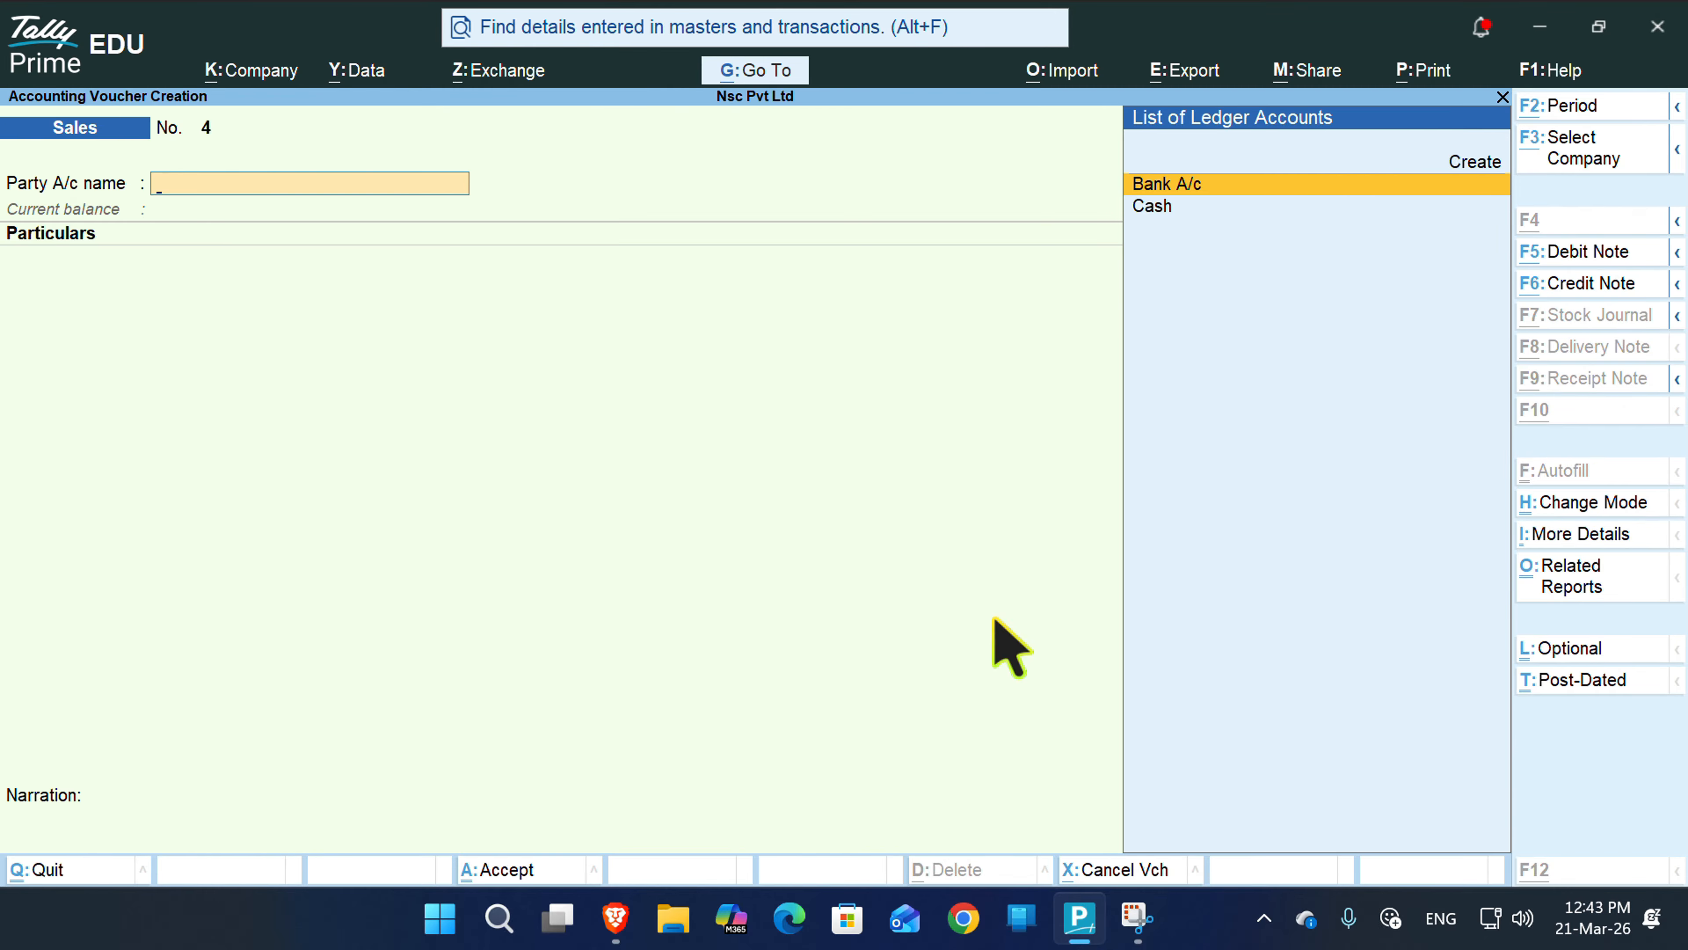
key("alt+c")
type("Am")
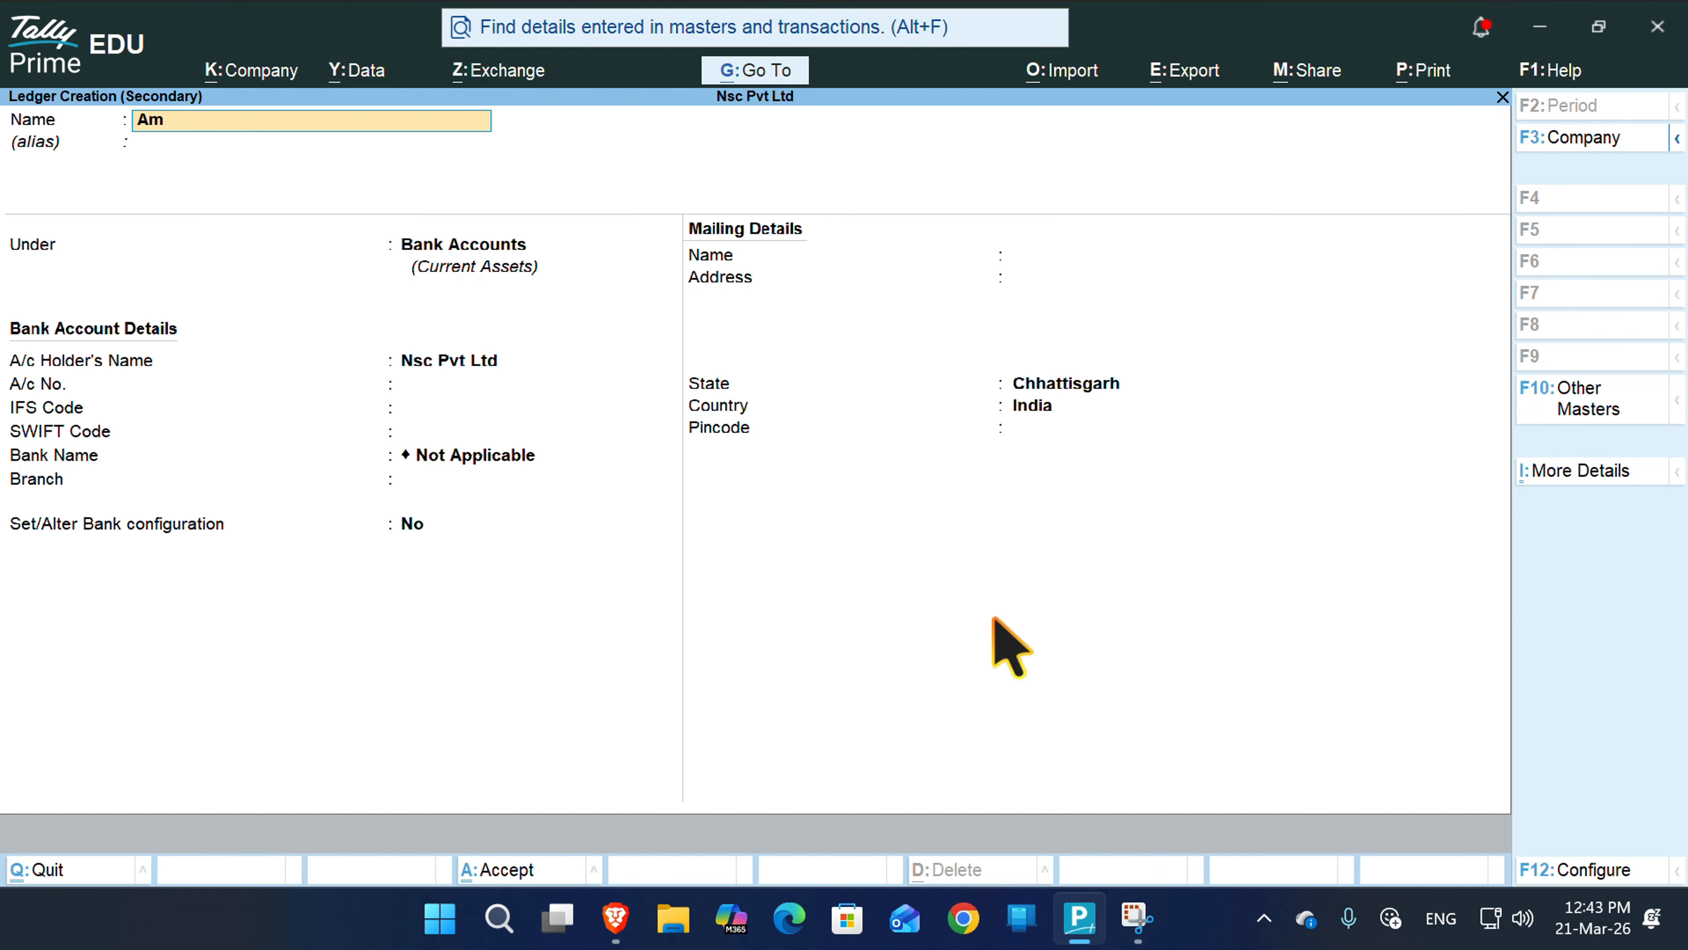
type("it a/c")
key("Return")
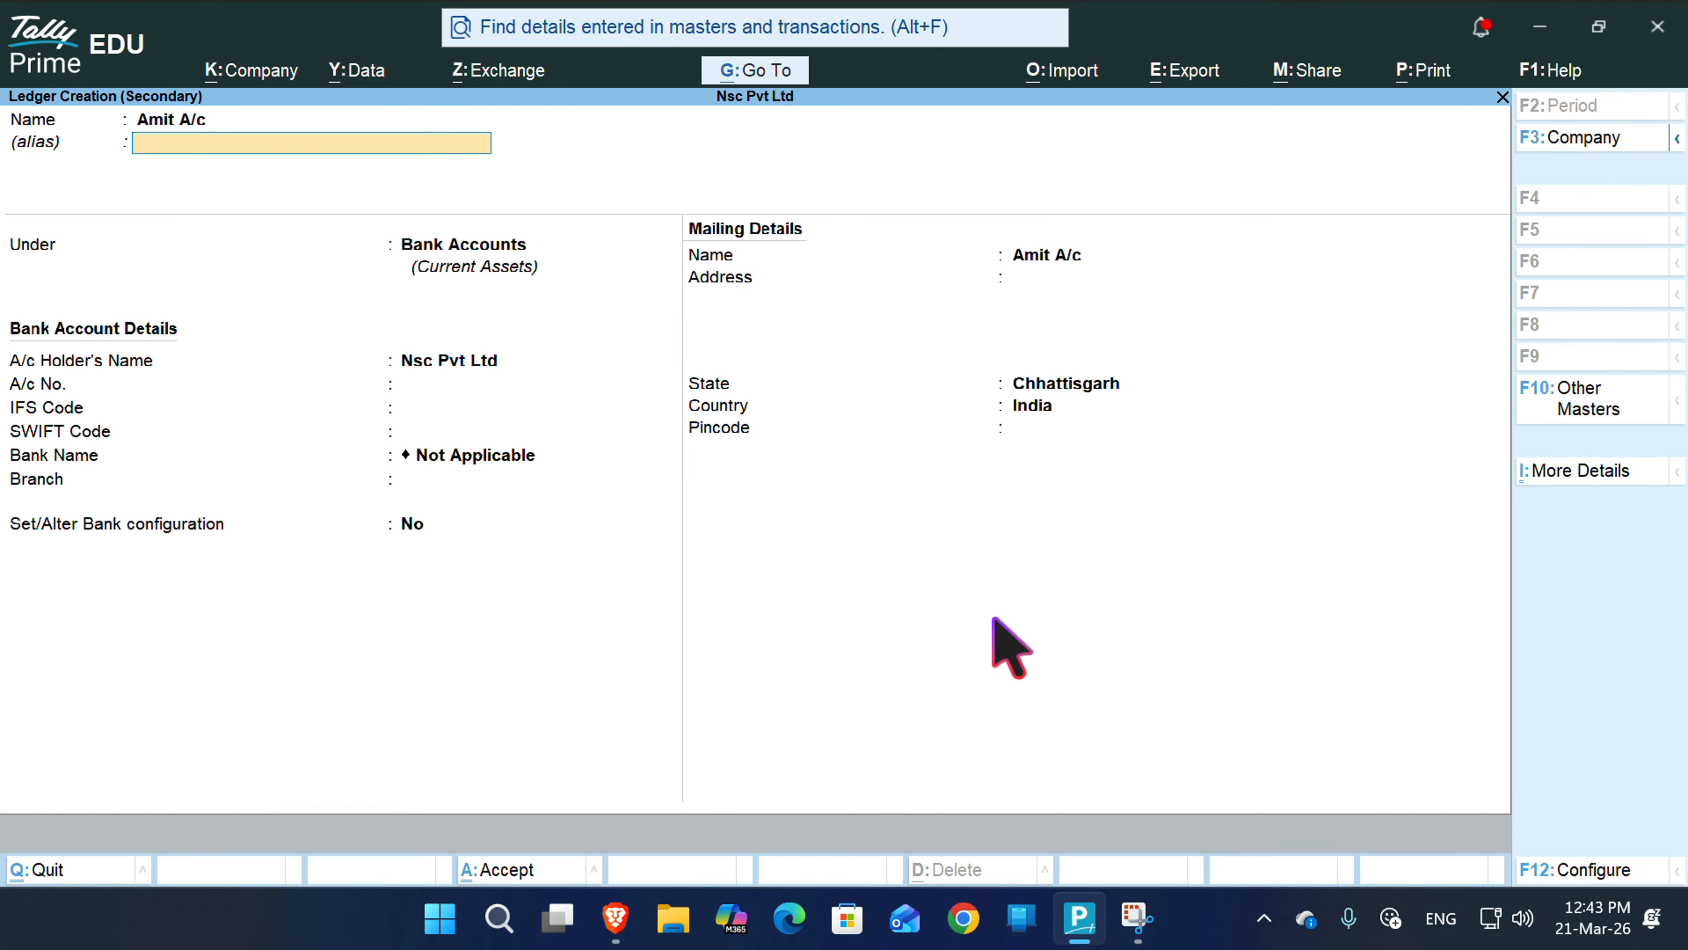
key("Return")
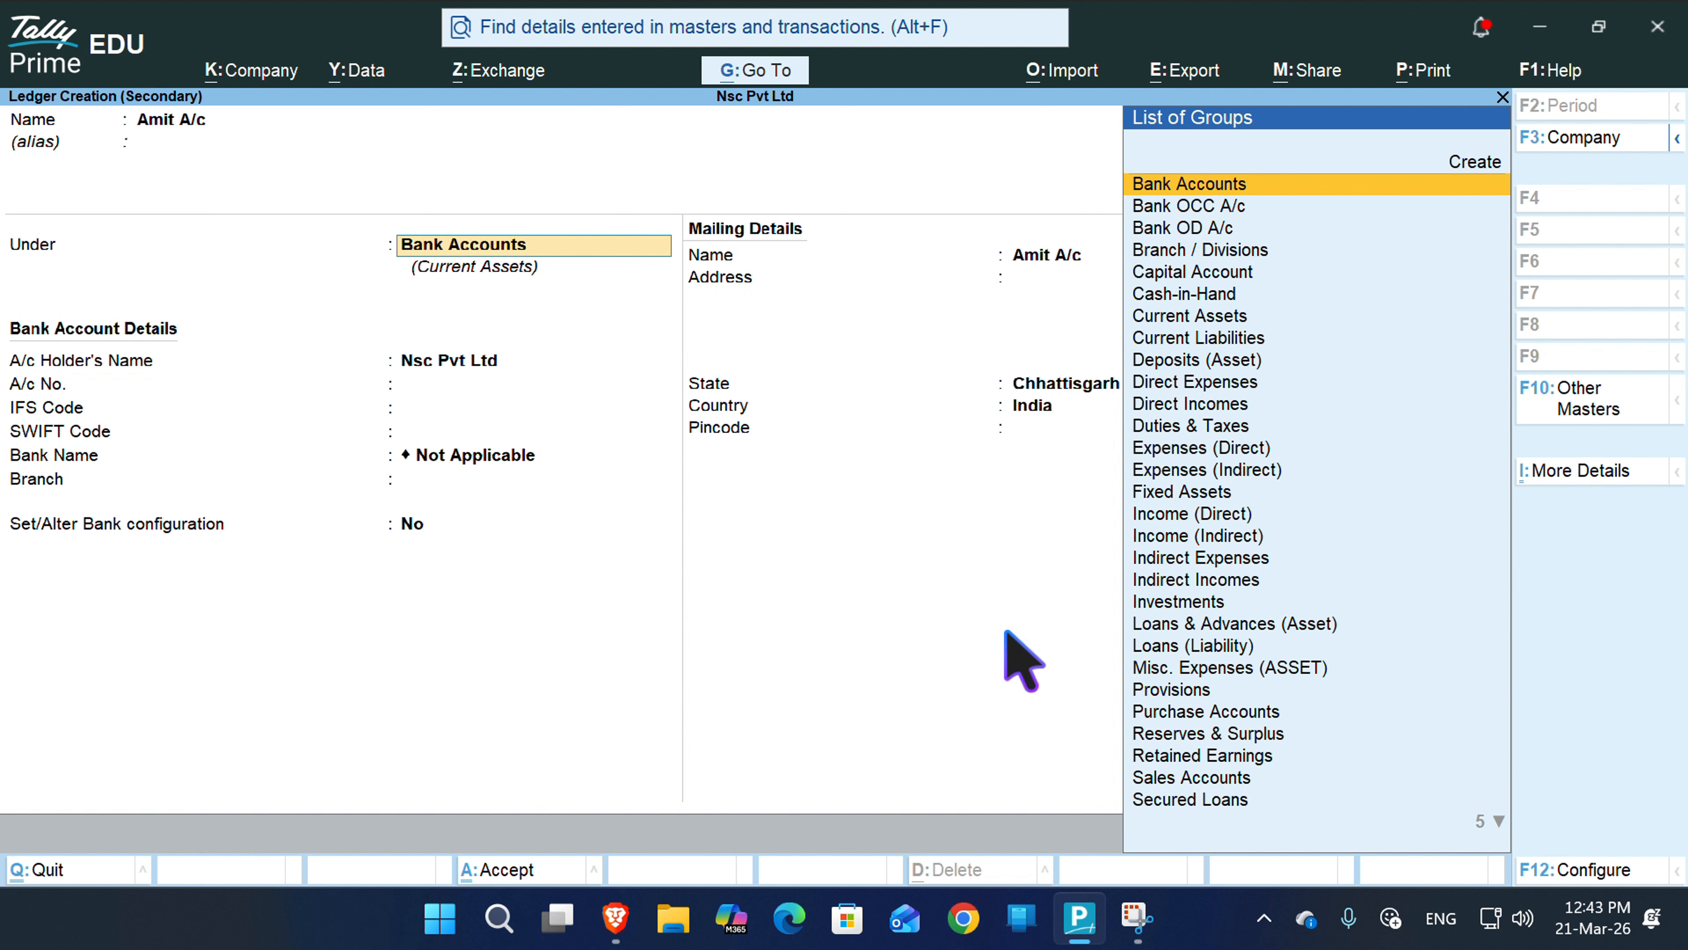
- Place the customer ledger under Sundry Debtors, keep Chhattisgarh, India and no bank details, and save it
type("S")
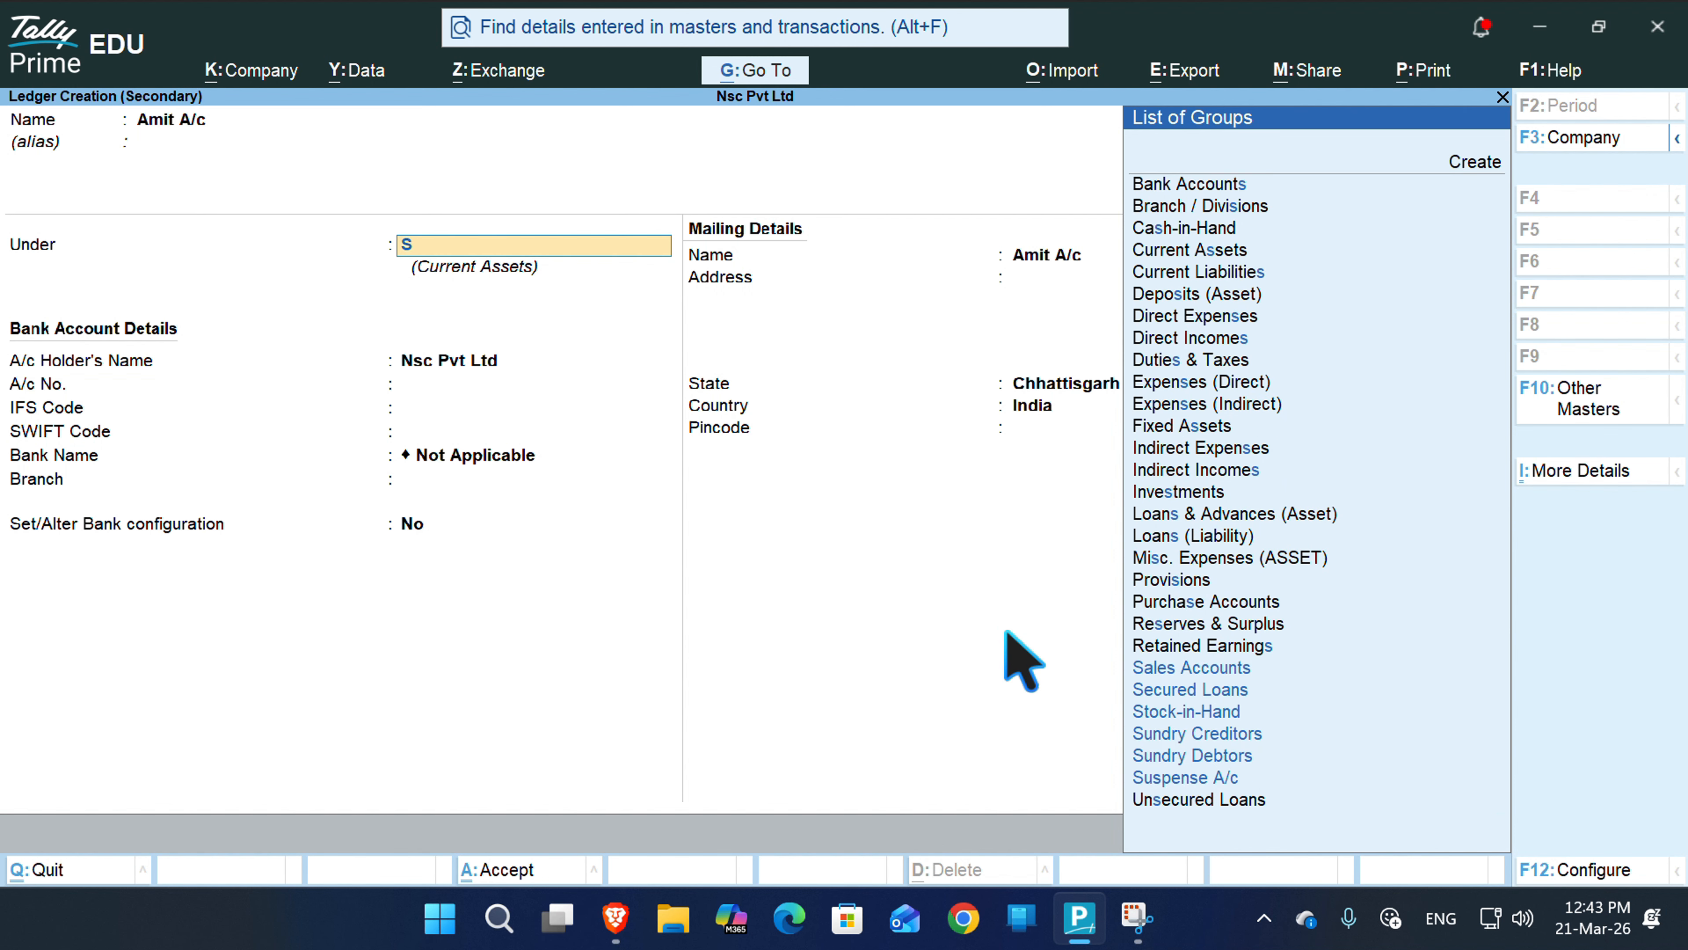
type("un")
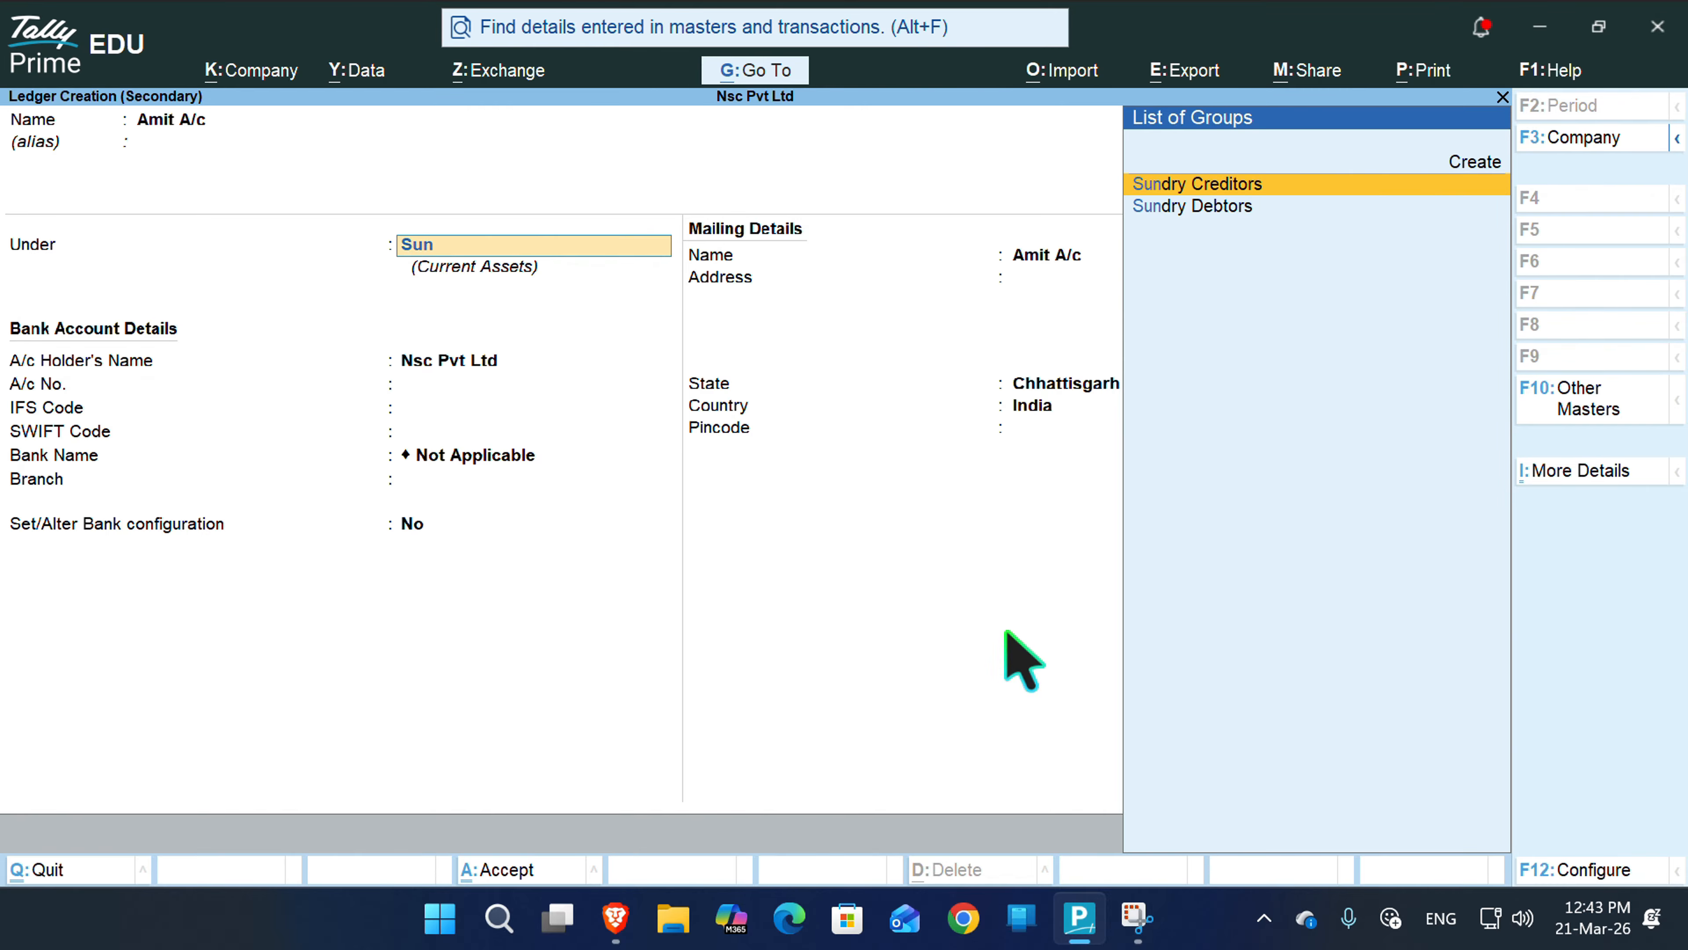
key("Down")
key("Return")
key("Return")
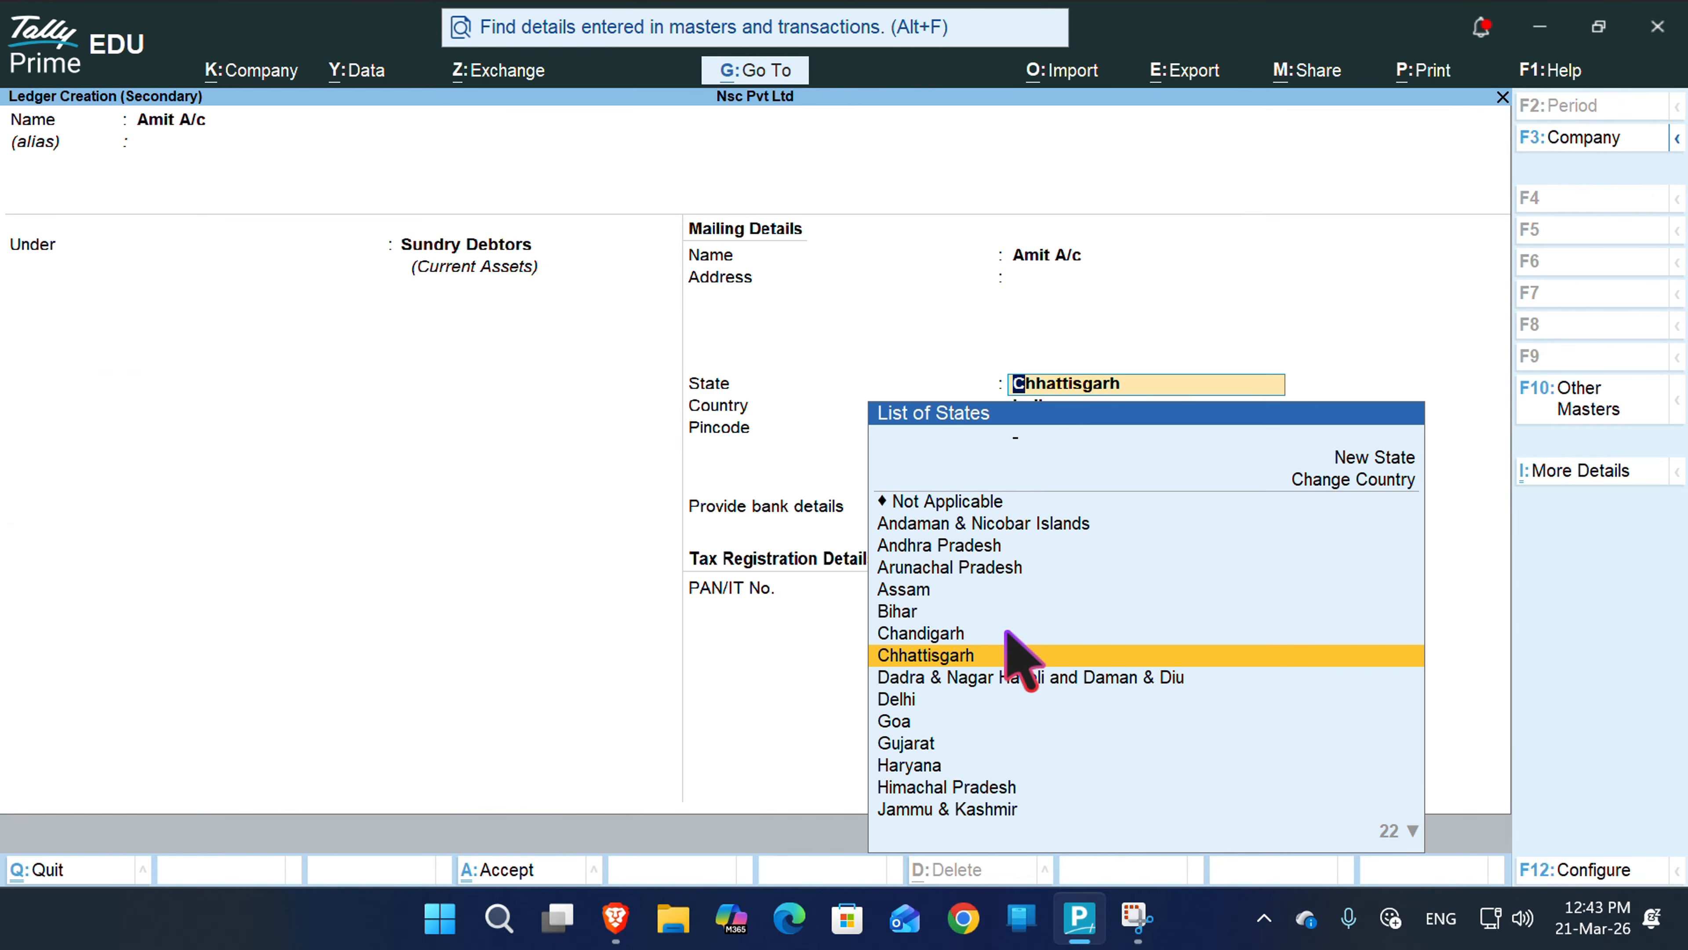
key("Return")
key("Return")
key("Return")
key("Return")
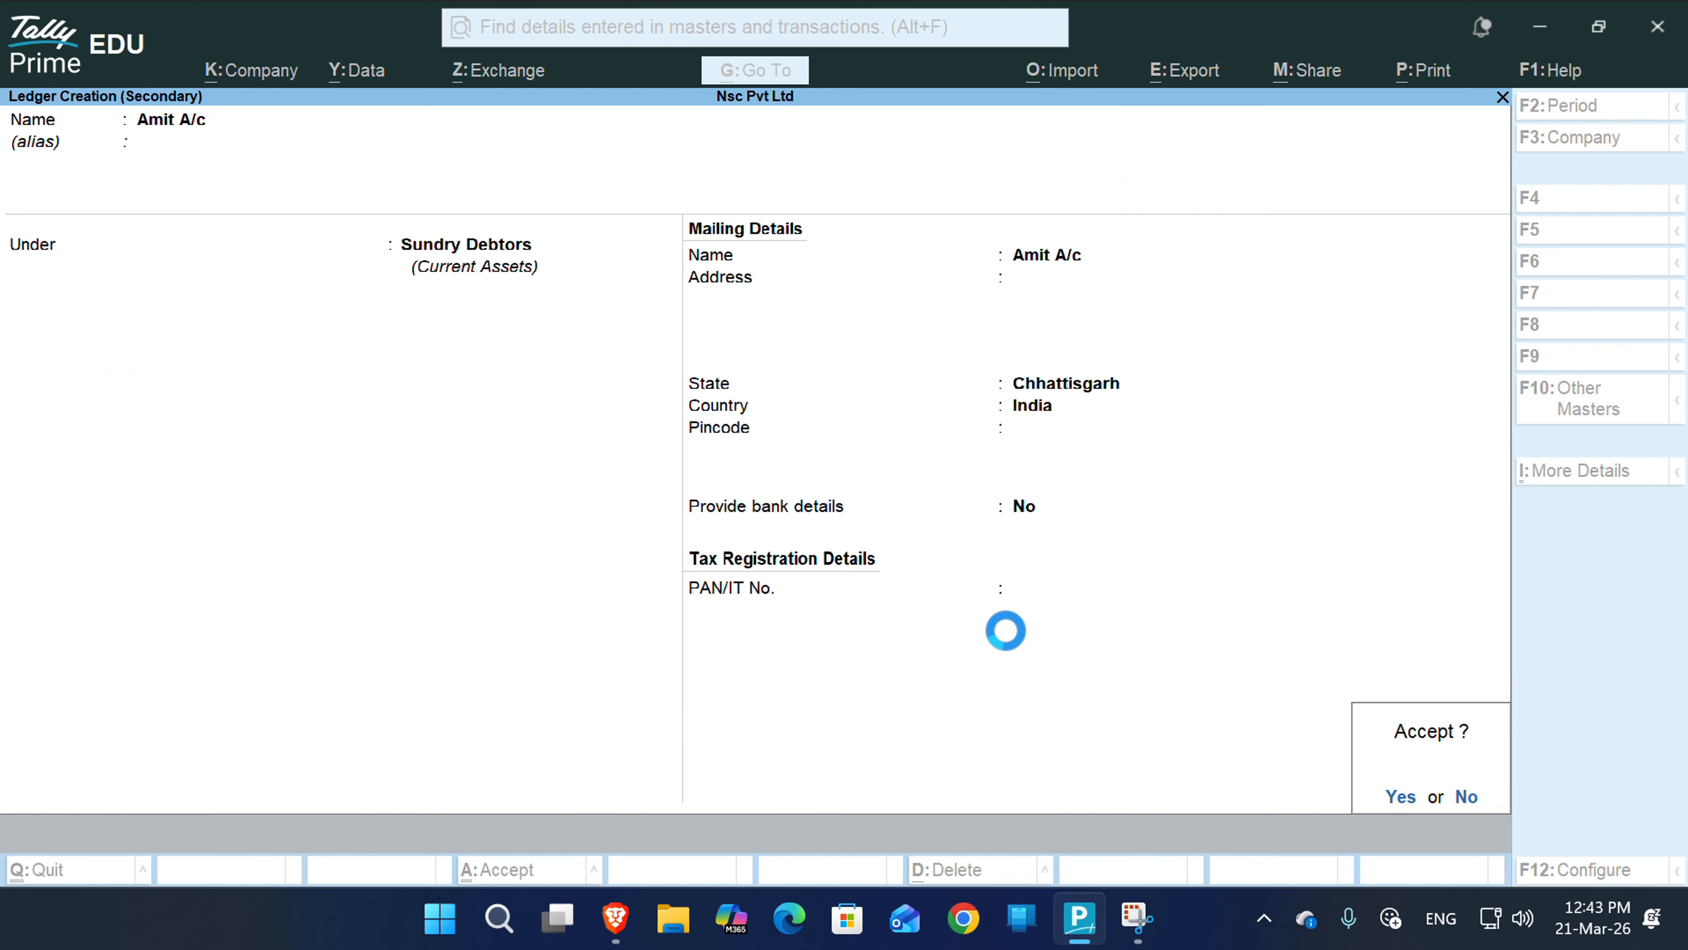
key("Return")
- Leave the sales invoice's dispatch details blank and accept the new customer's default buyer details, with Chhattisgarh as the state
key("Return")
key("Return")
key("Return")
key("Return")
key("Return")
key("Return")
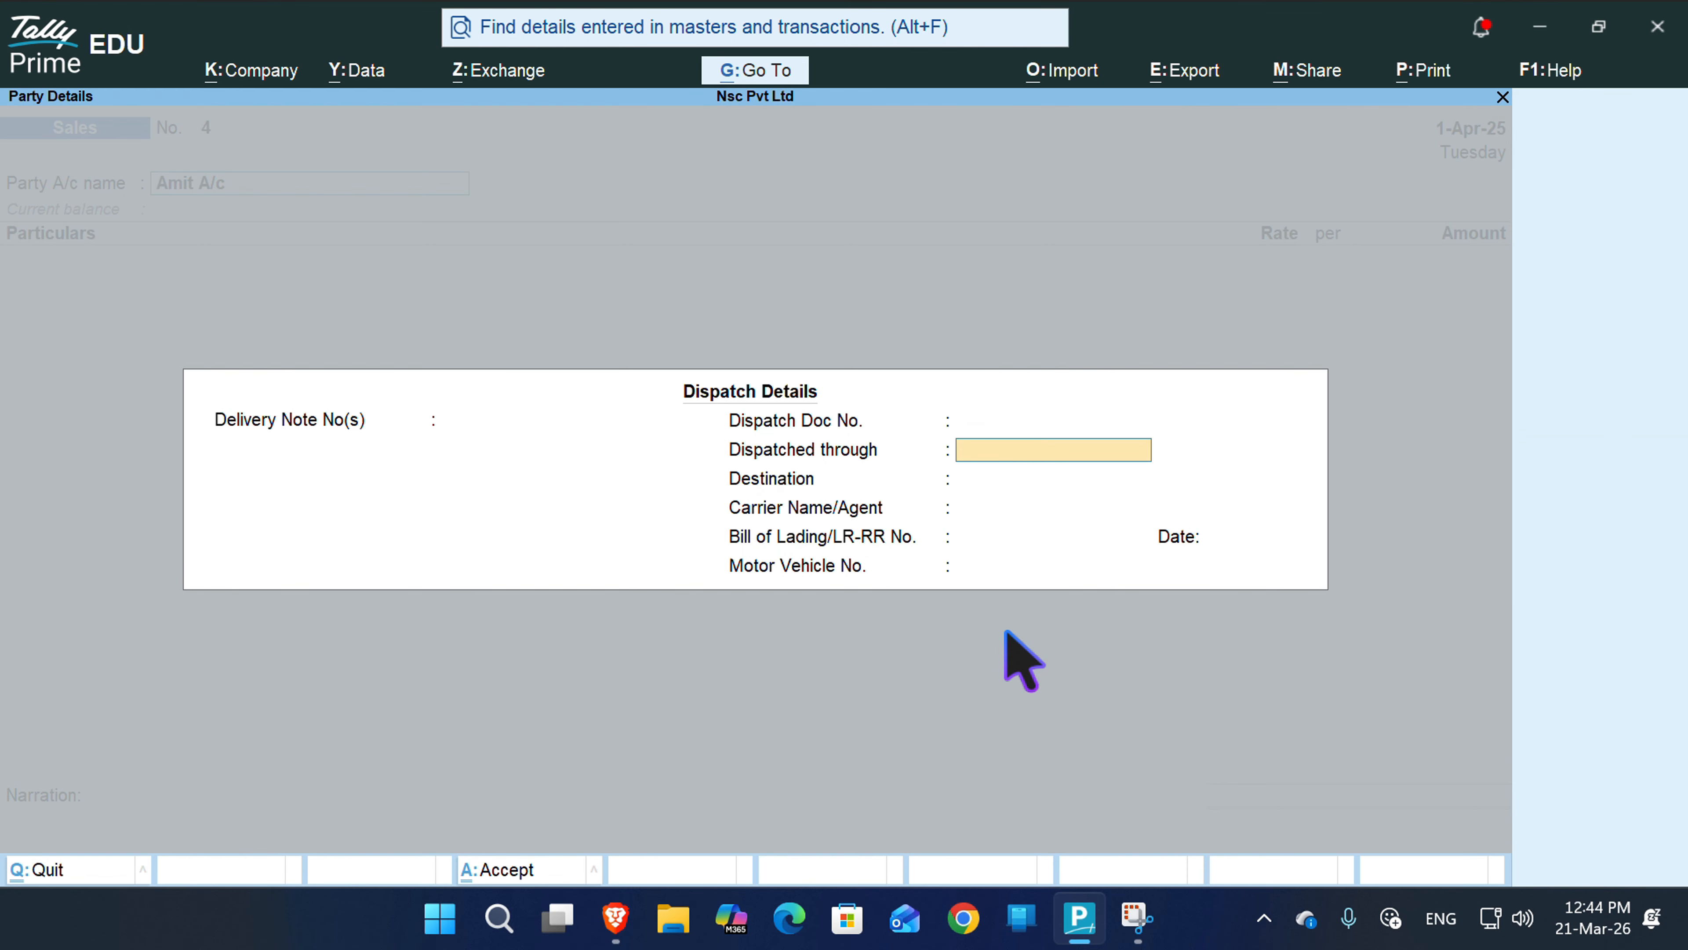
key("Return")
key("Return")
key("Return")
key("Return")
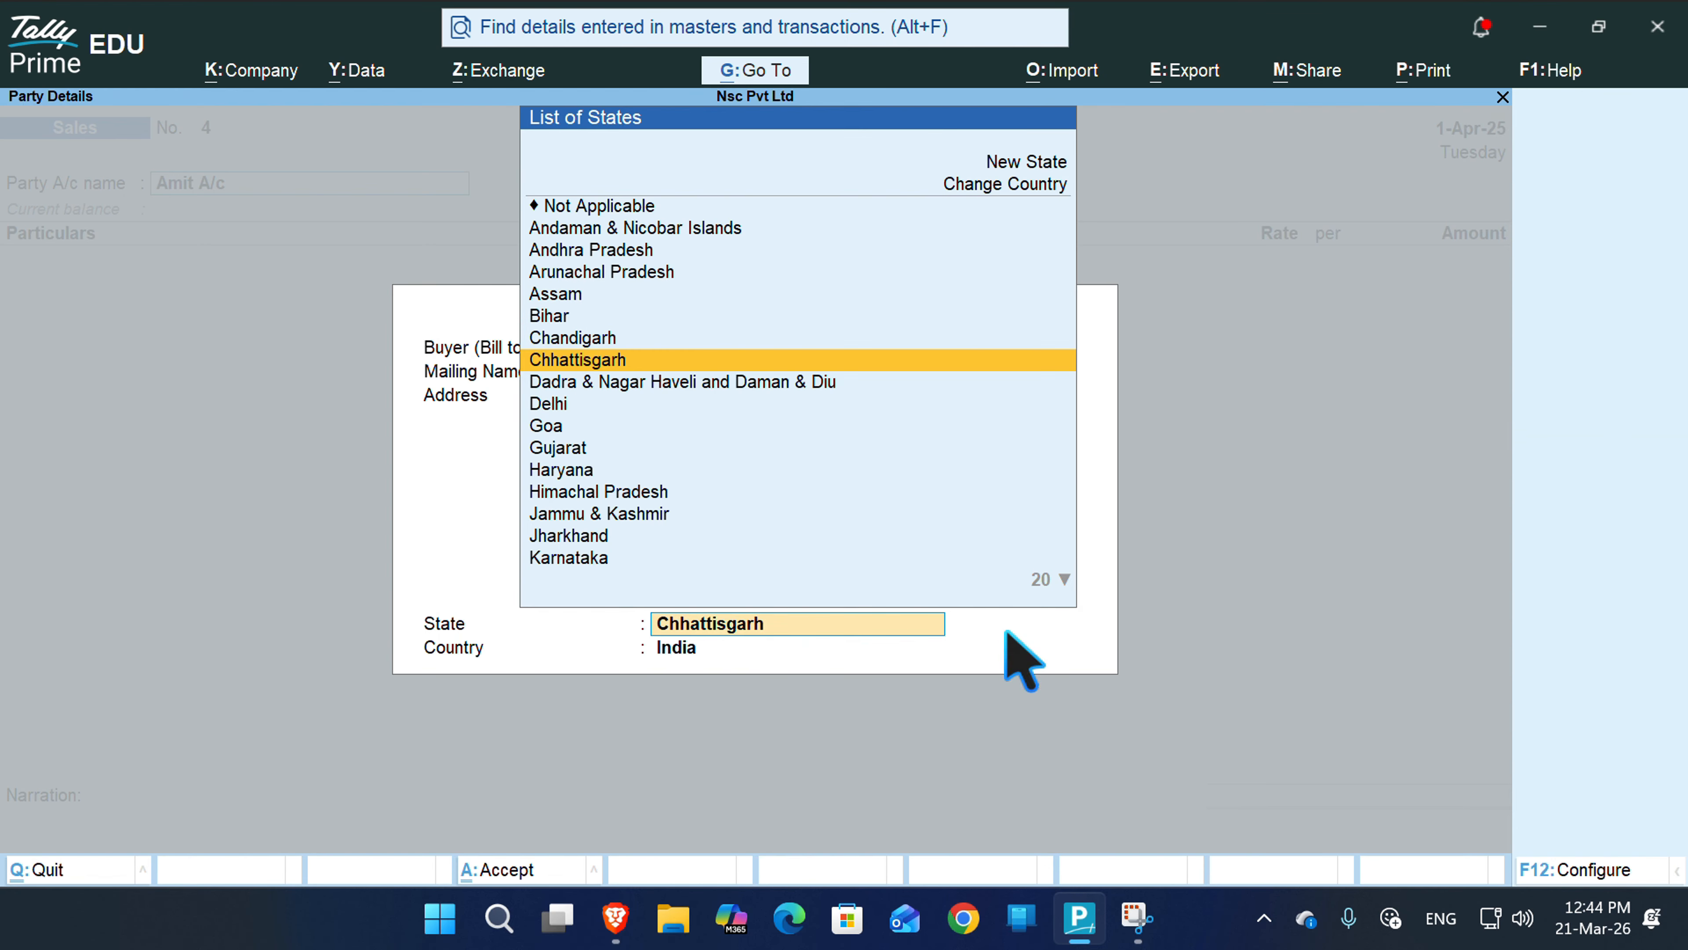
- Add Sales A/c with an amount of 38000 to the credit sales invoice and save the voucher
type("Sa")
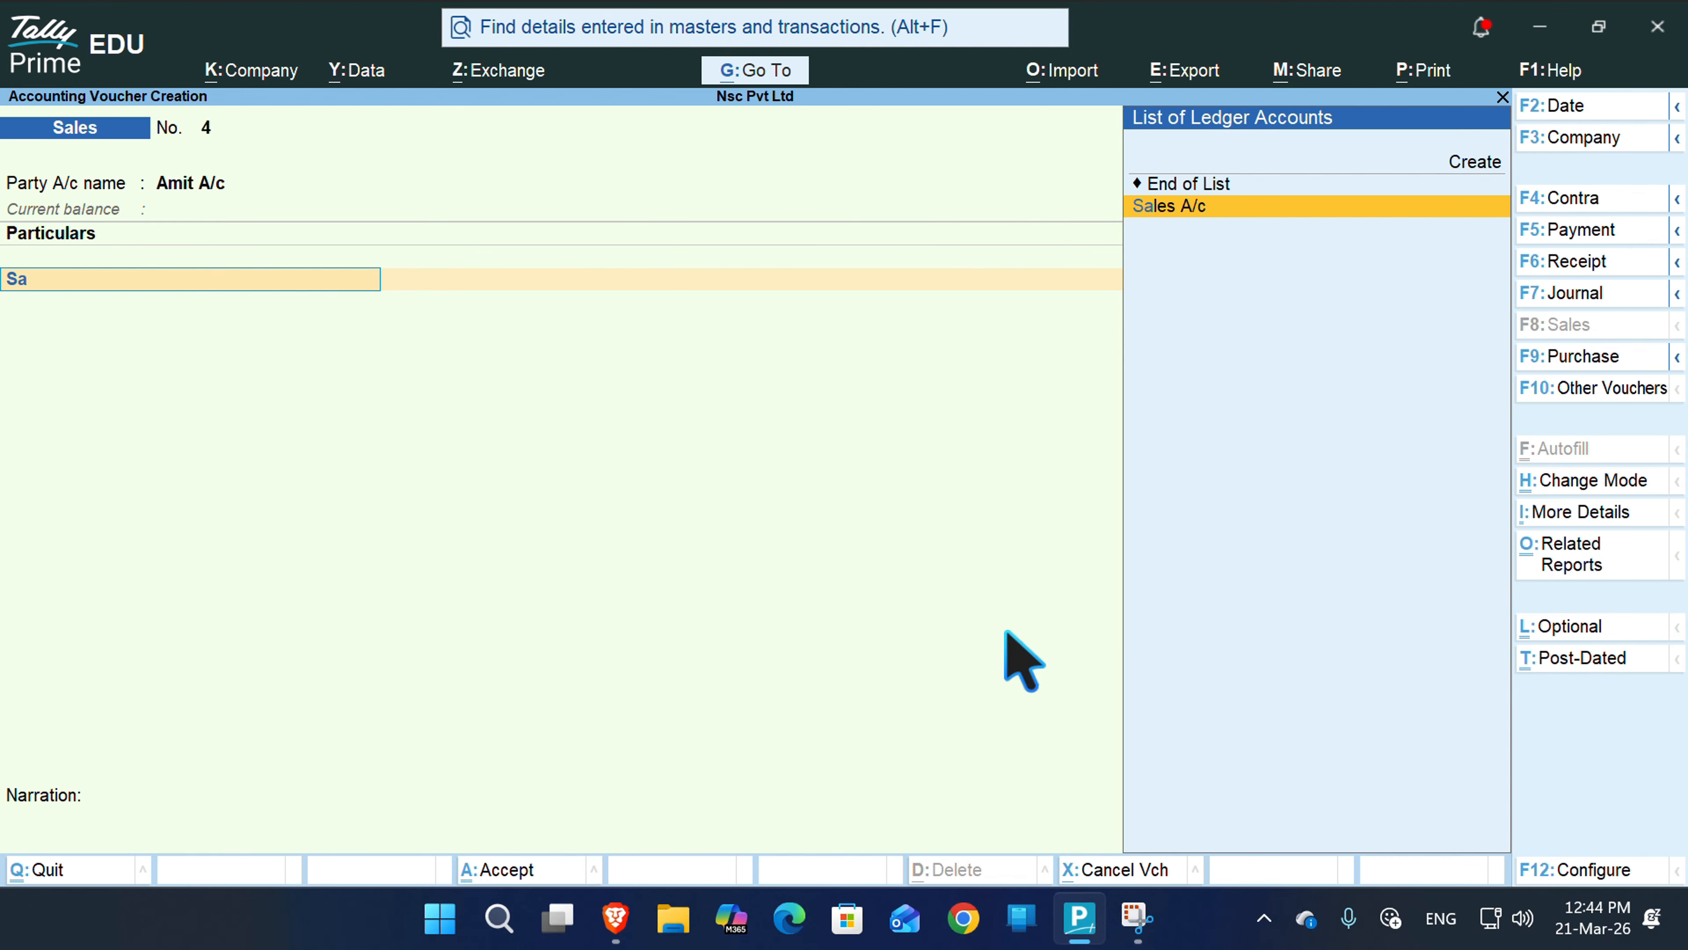
key("Return")
type("38000")
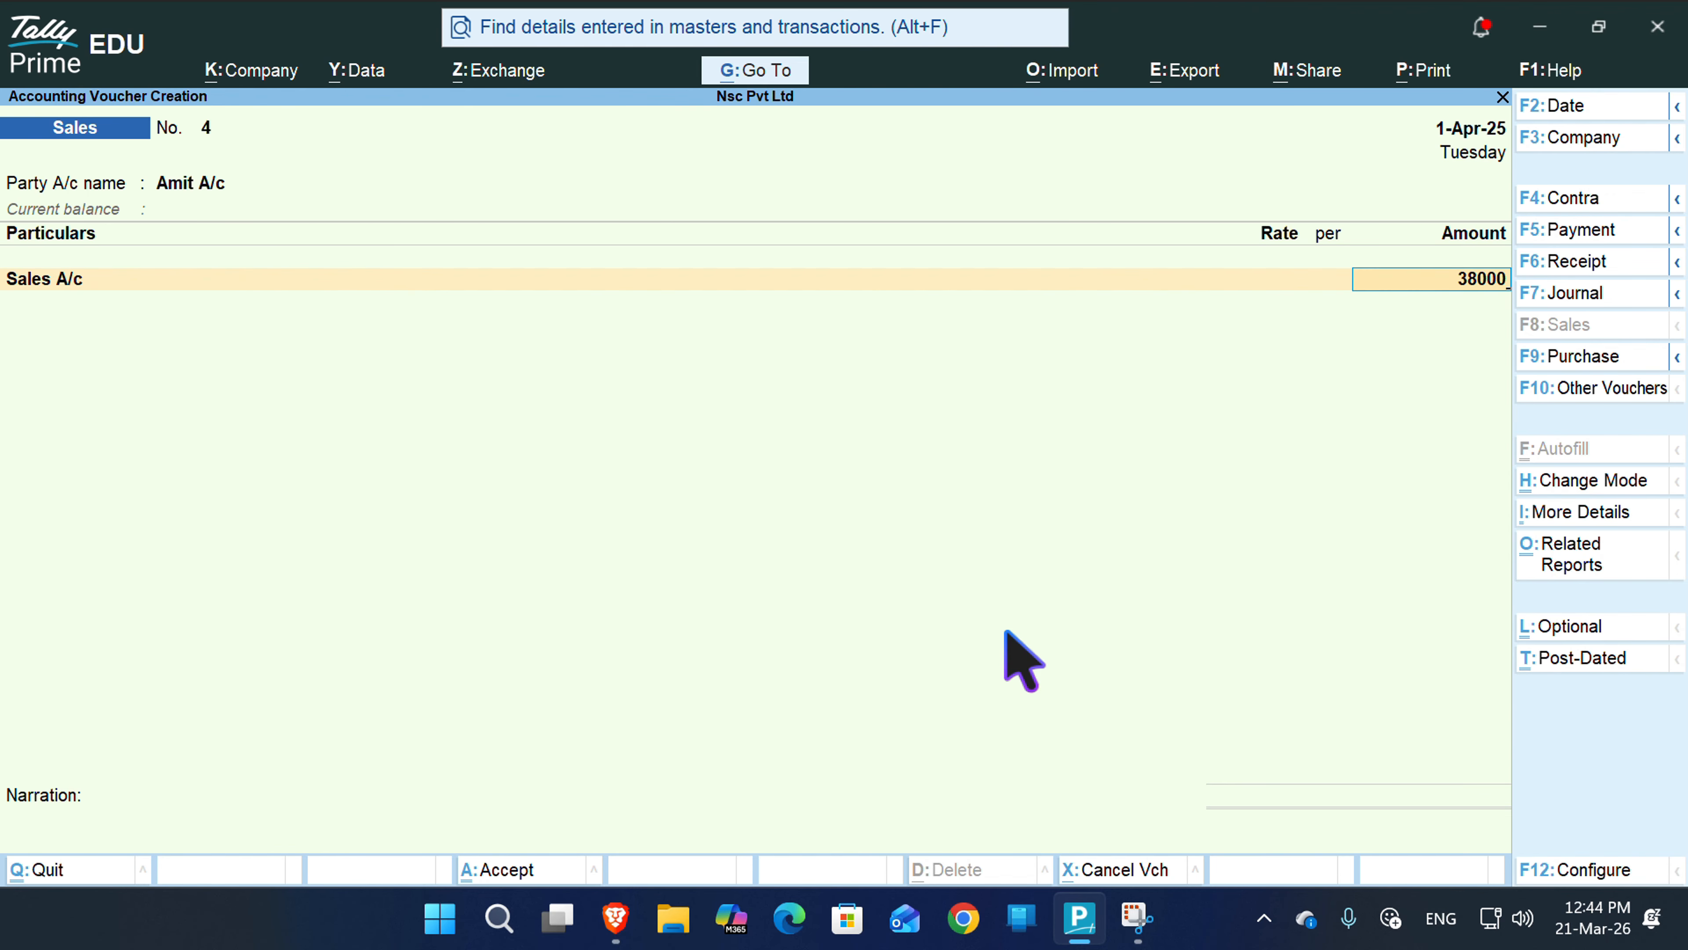
key("Return")
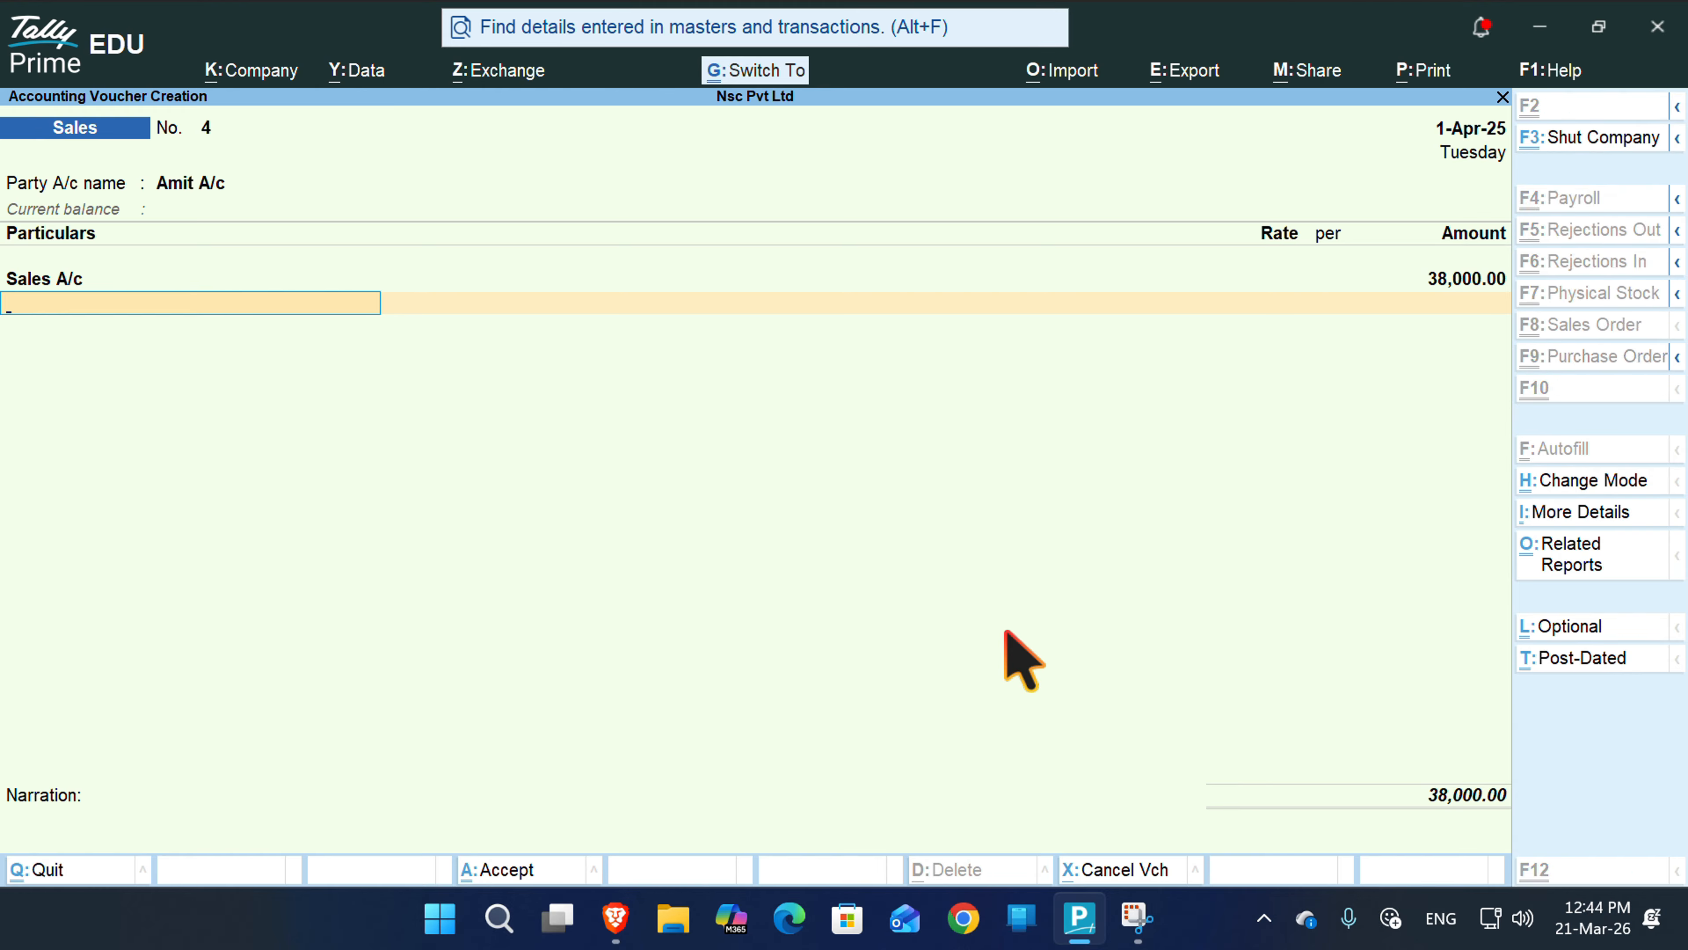
key("ctrl+a")
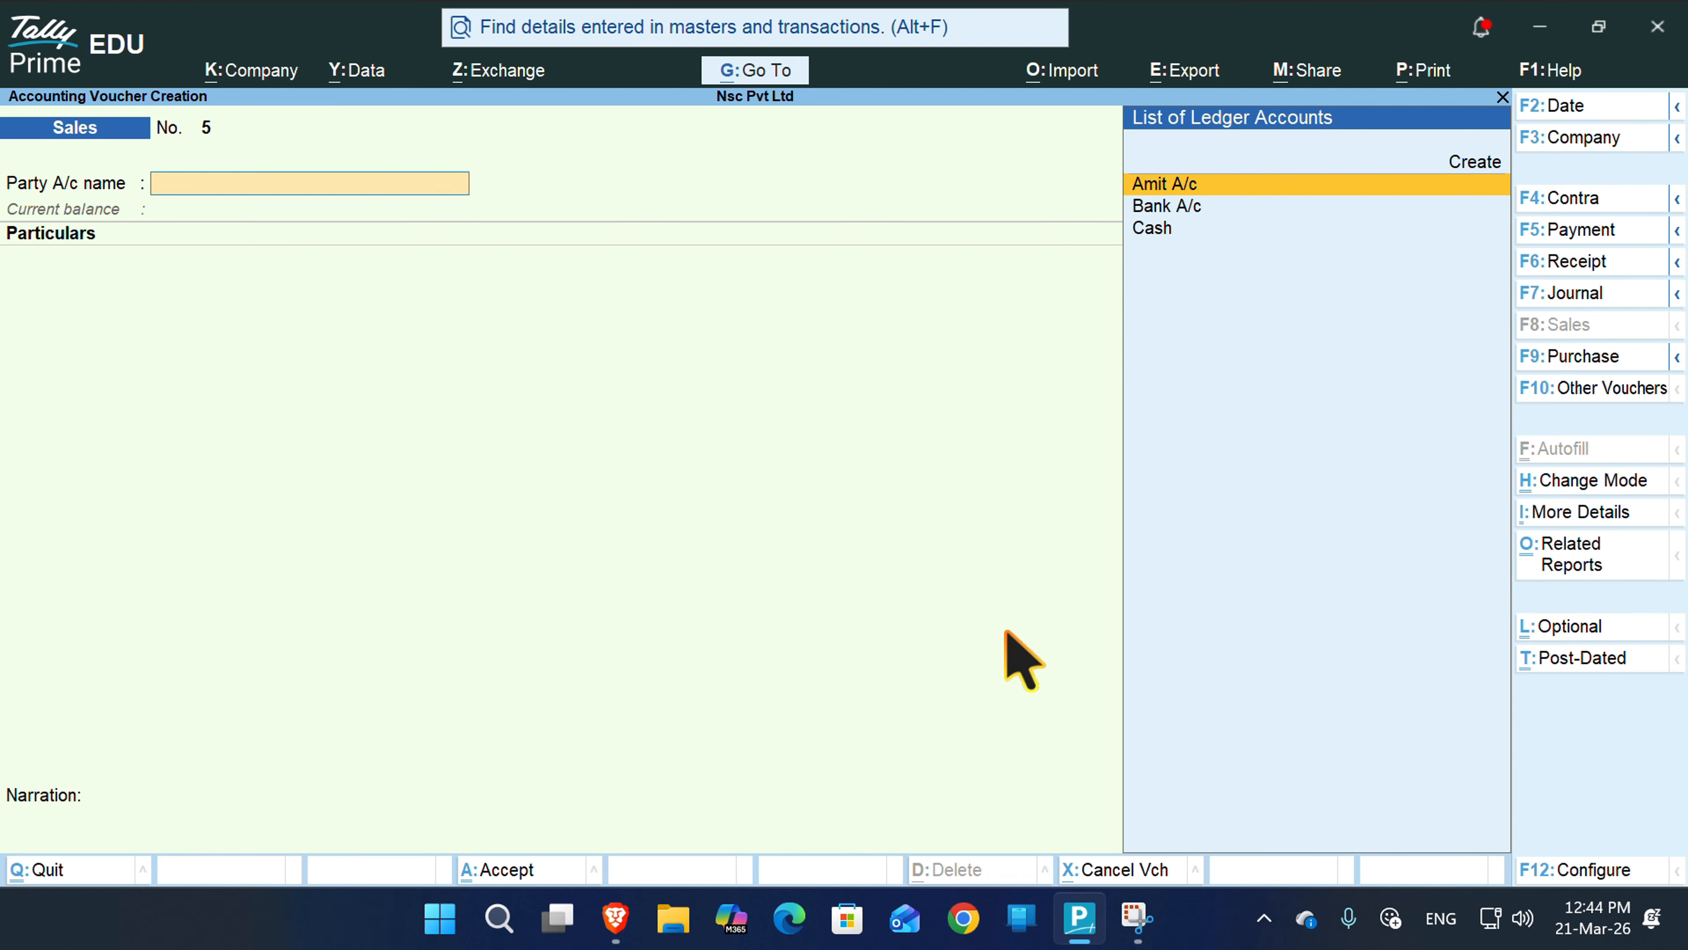
- Reopen the saved credit sales voucher and preview its printed invoice enlarged, examining the consignee, buyer, particulars and total
key("Page_Up")
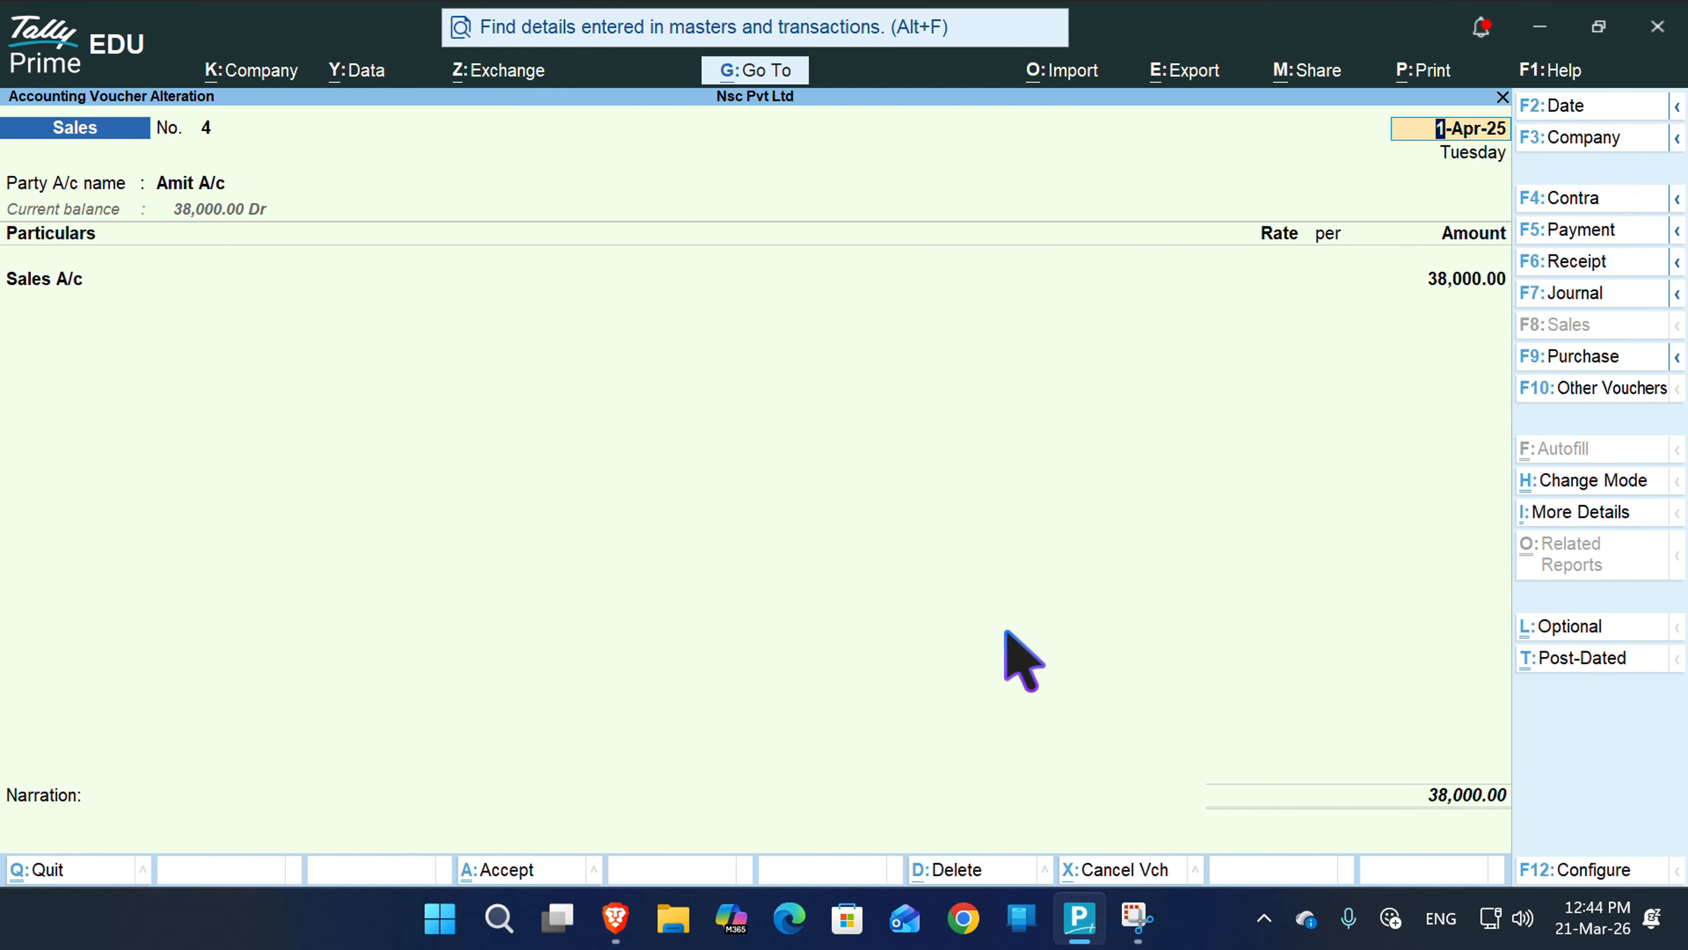
key("ctrl")
key("ctrl+p")
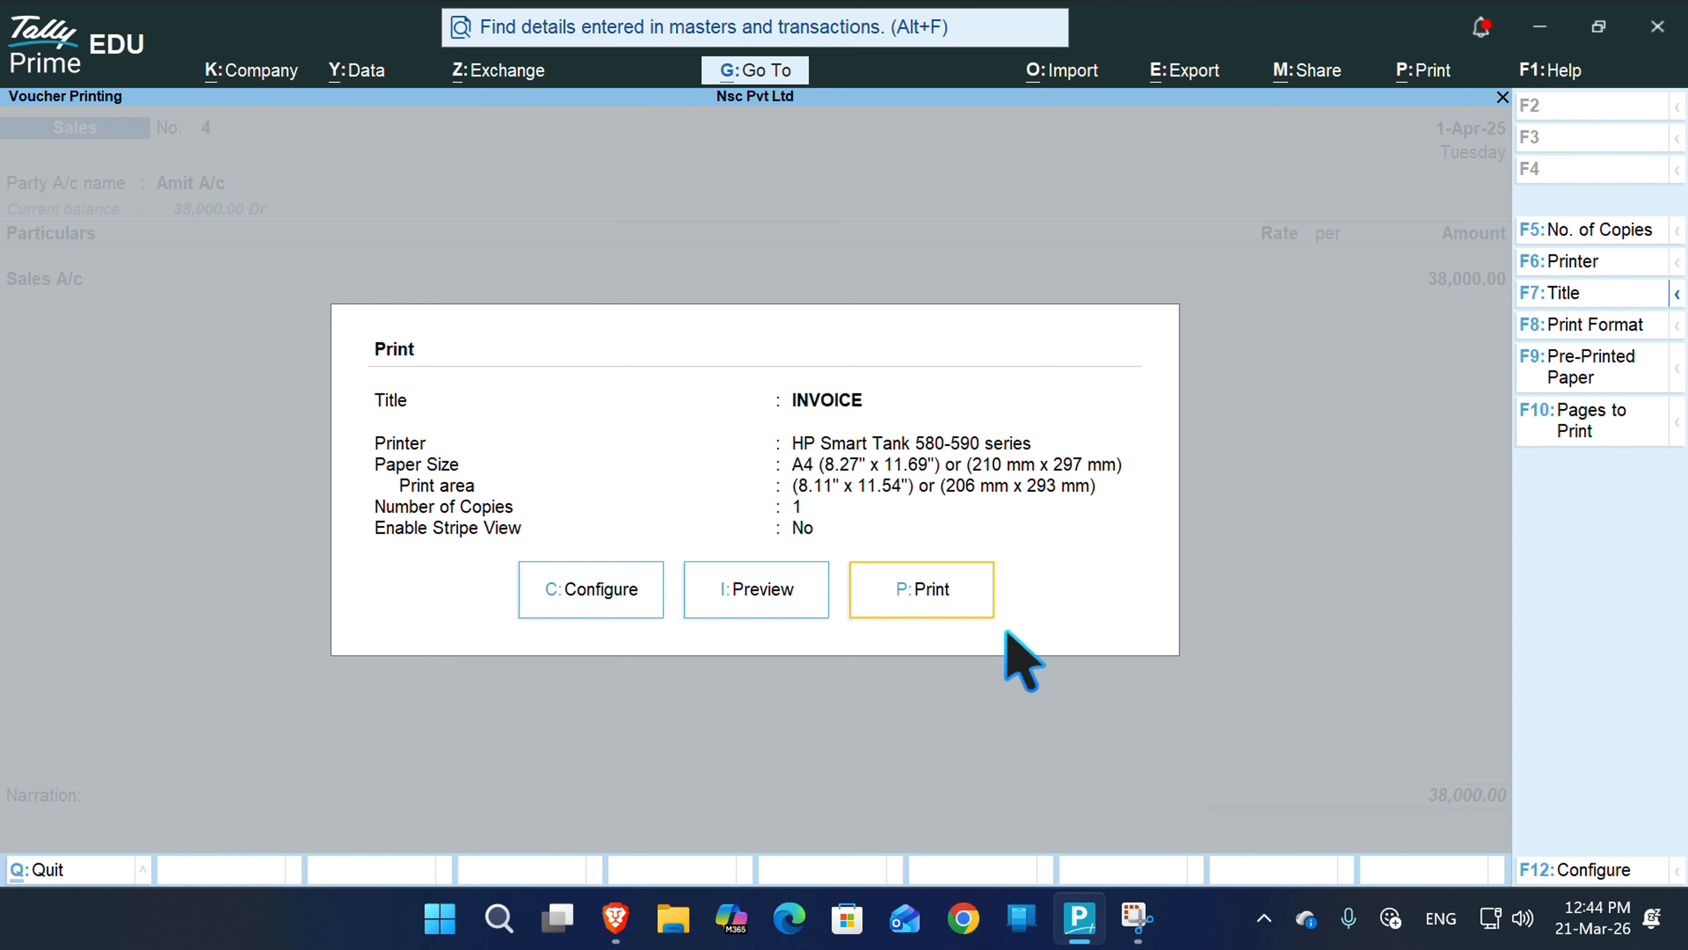
key("i")
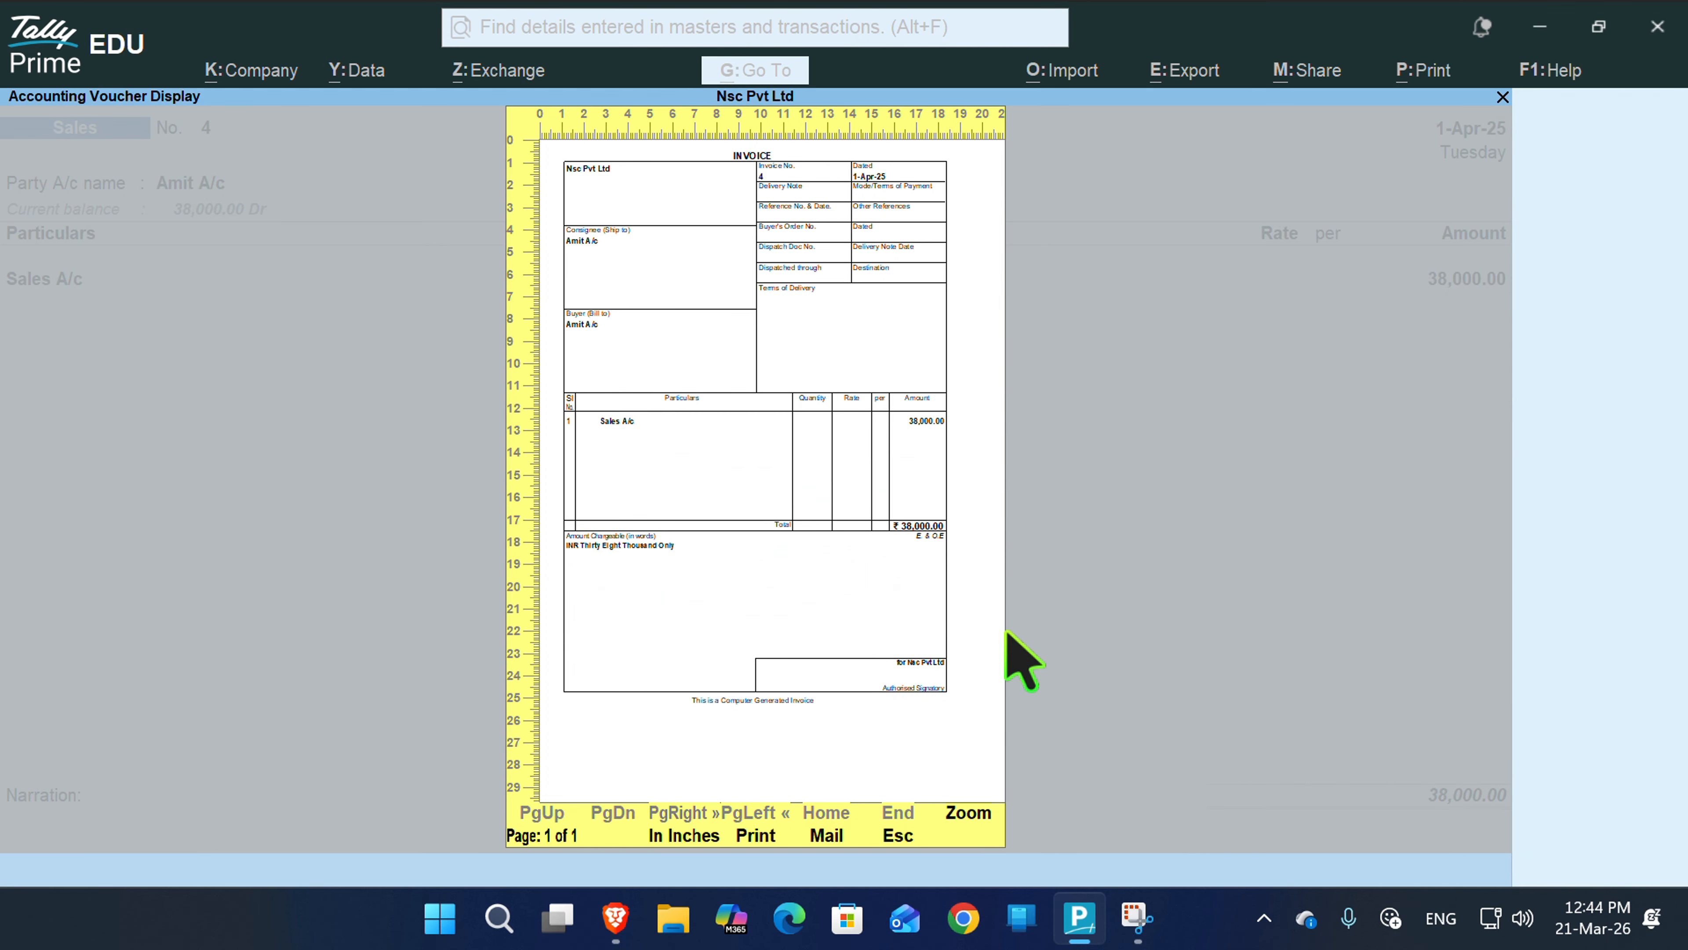
key("alt+z")
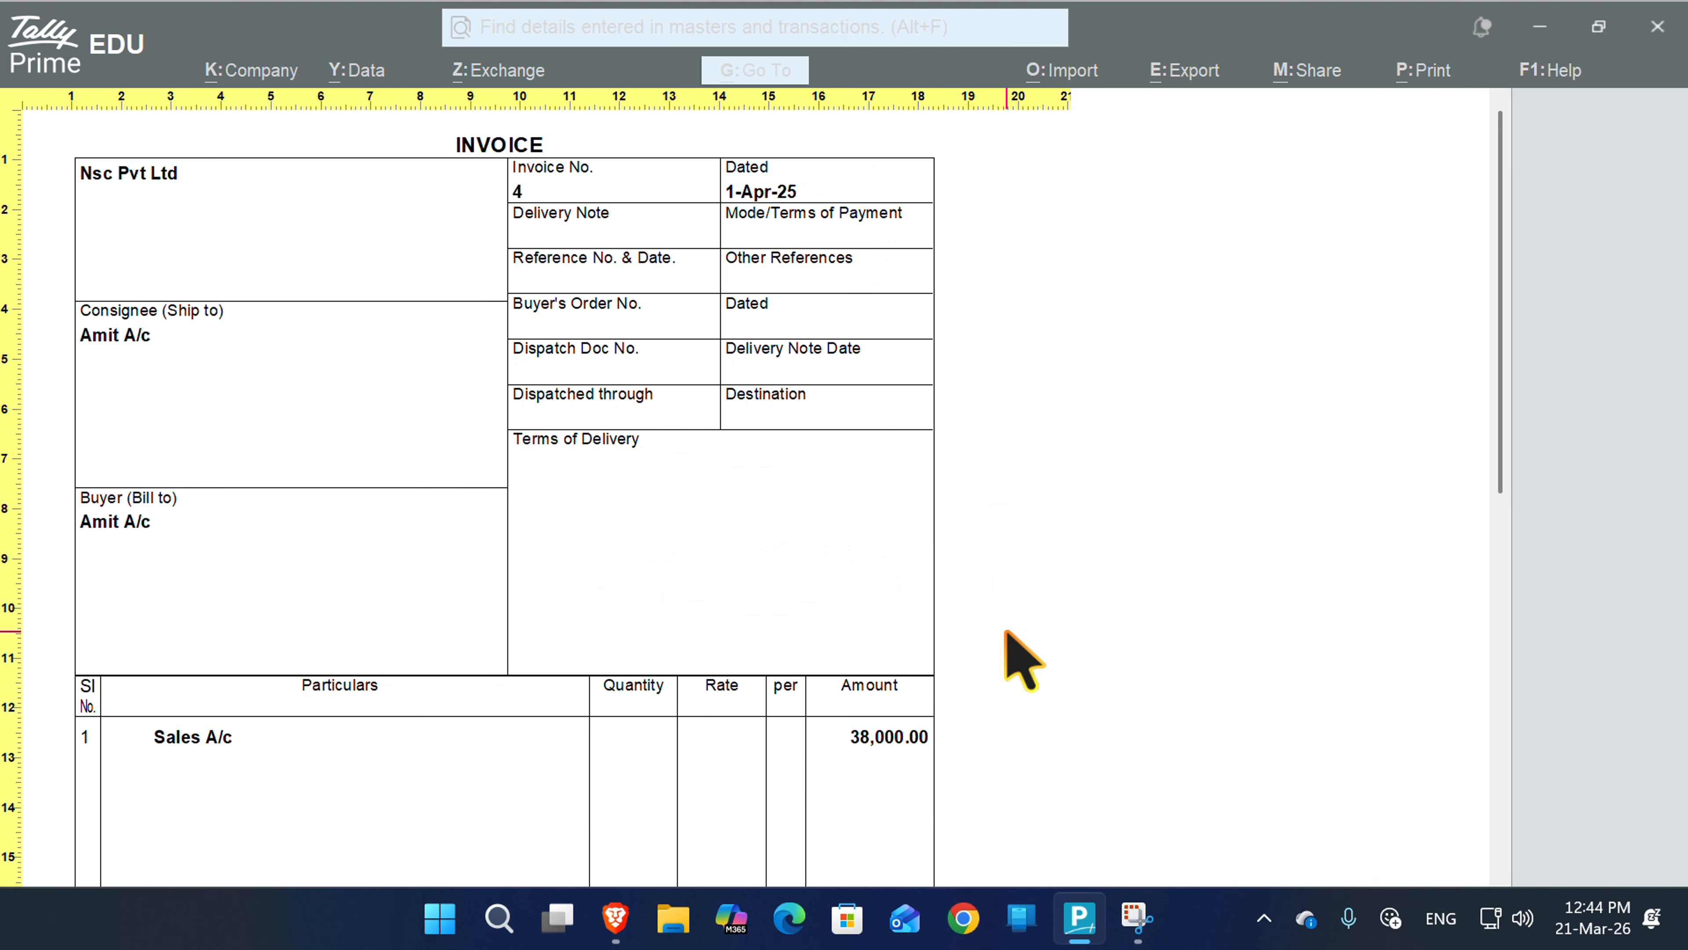
scroll(856, 641, "down", 3)
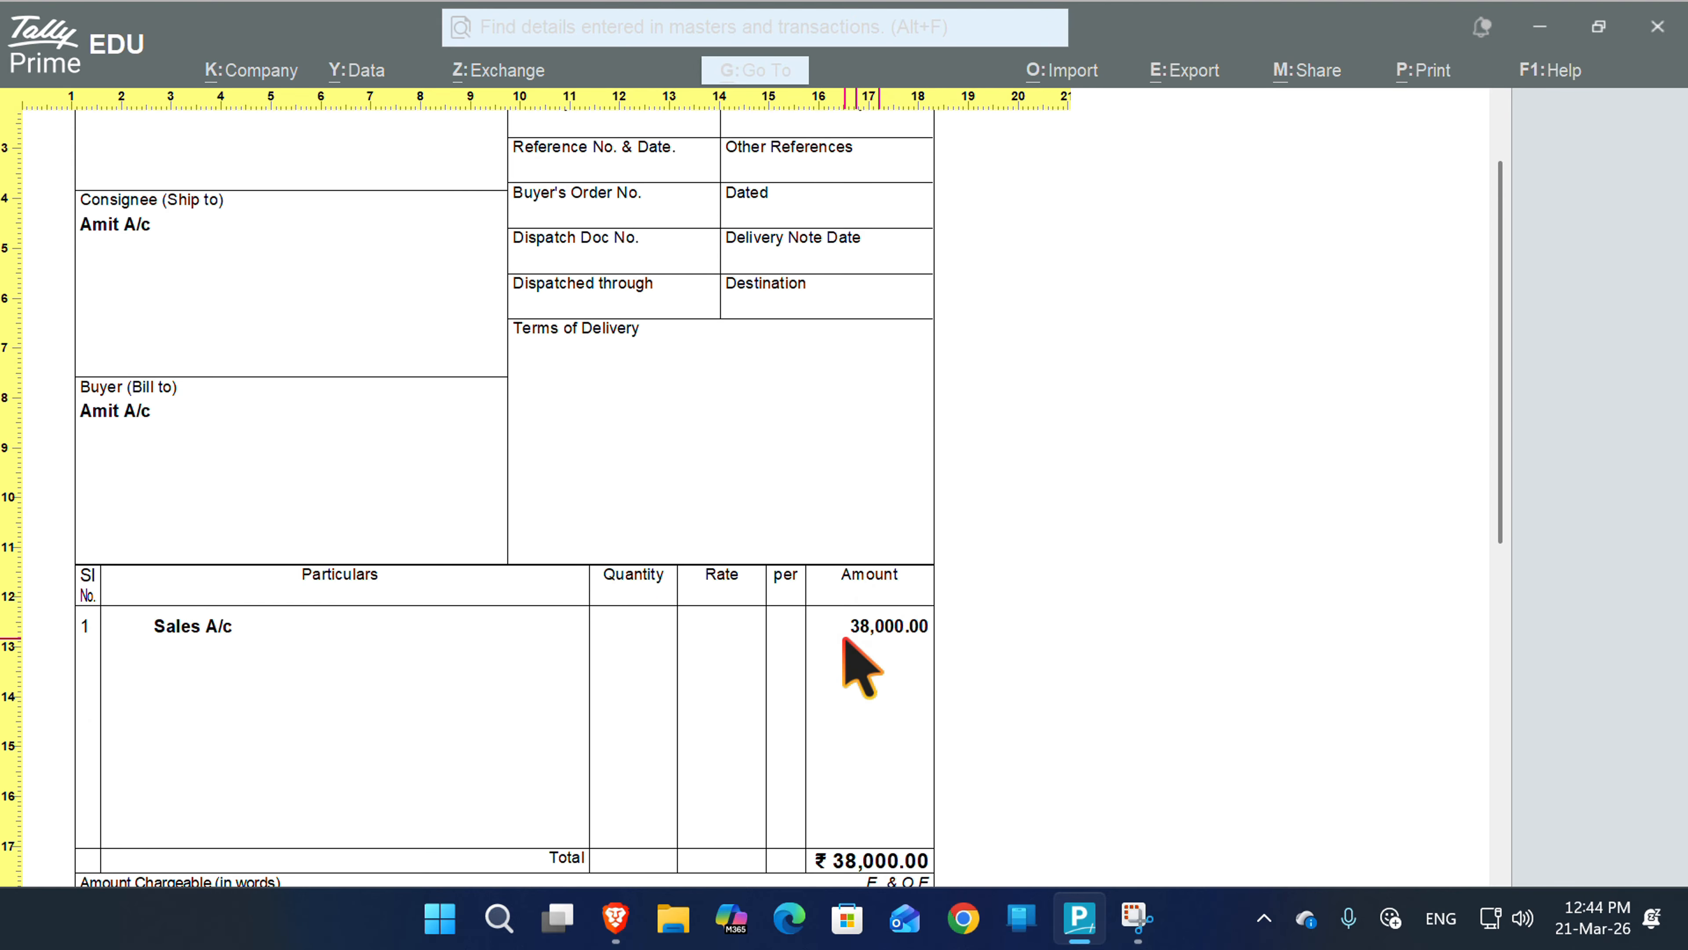
scroll(856, 665, "down", 2)
scroll(855, 665, "up", 2)
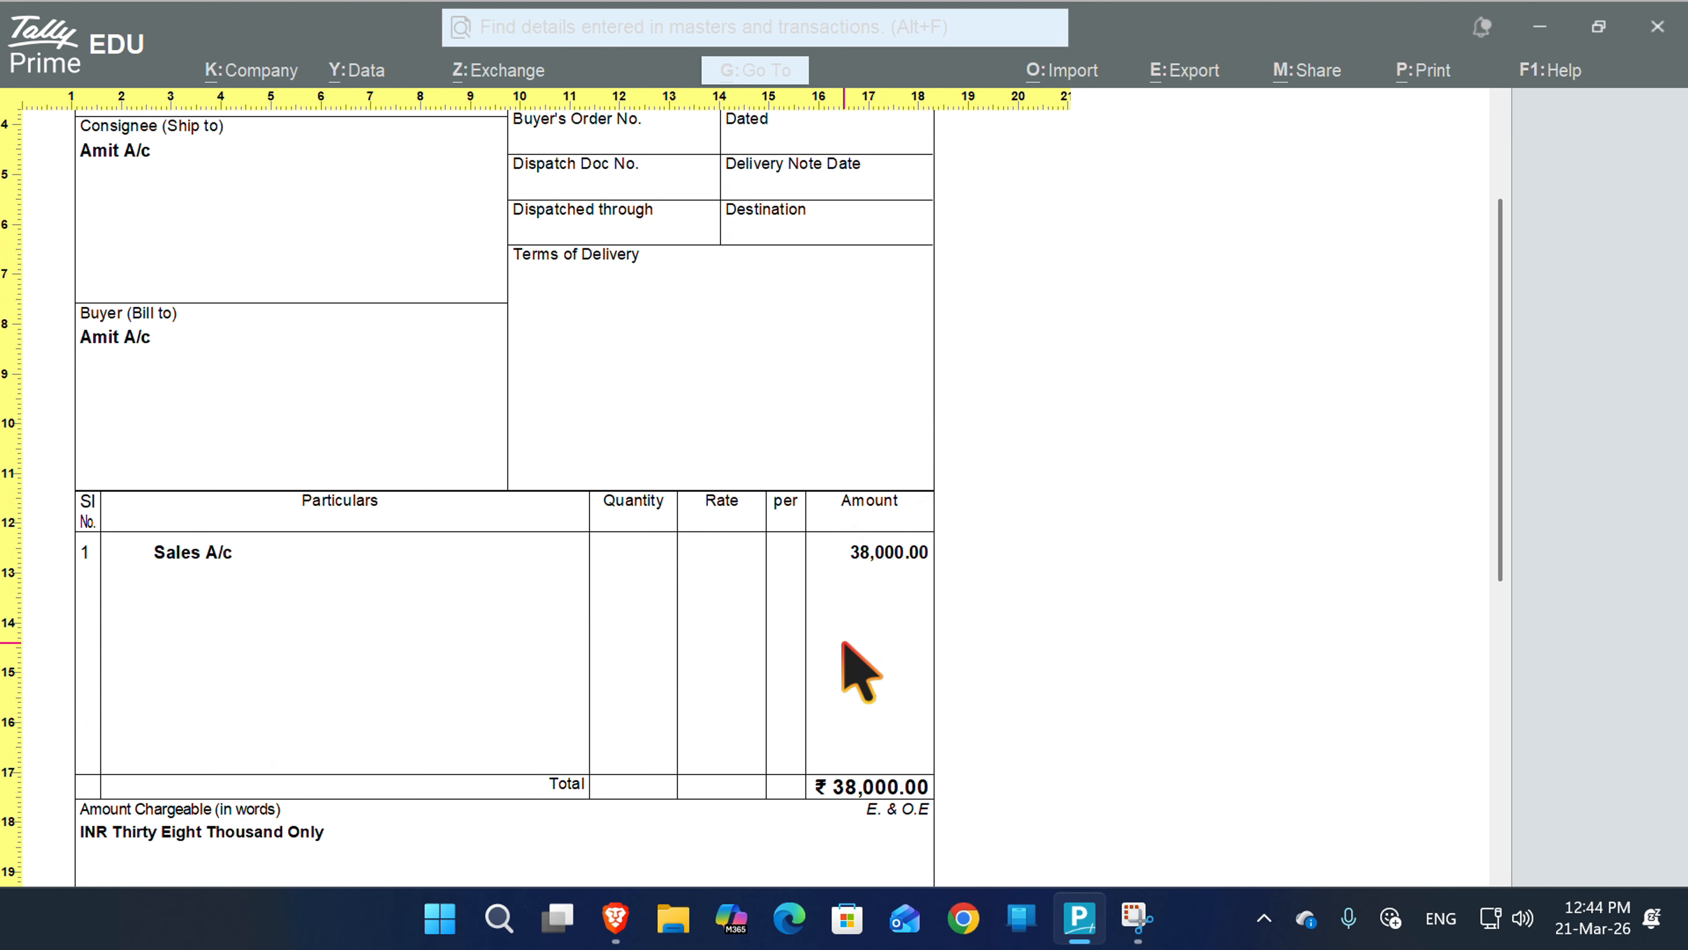
scroll(704, 618, "up", 1)
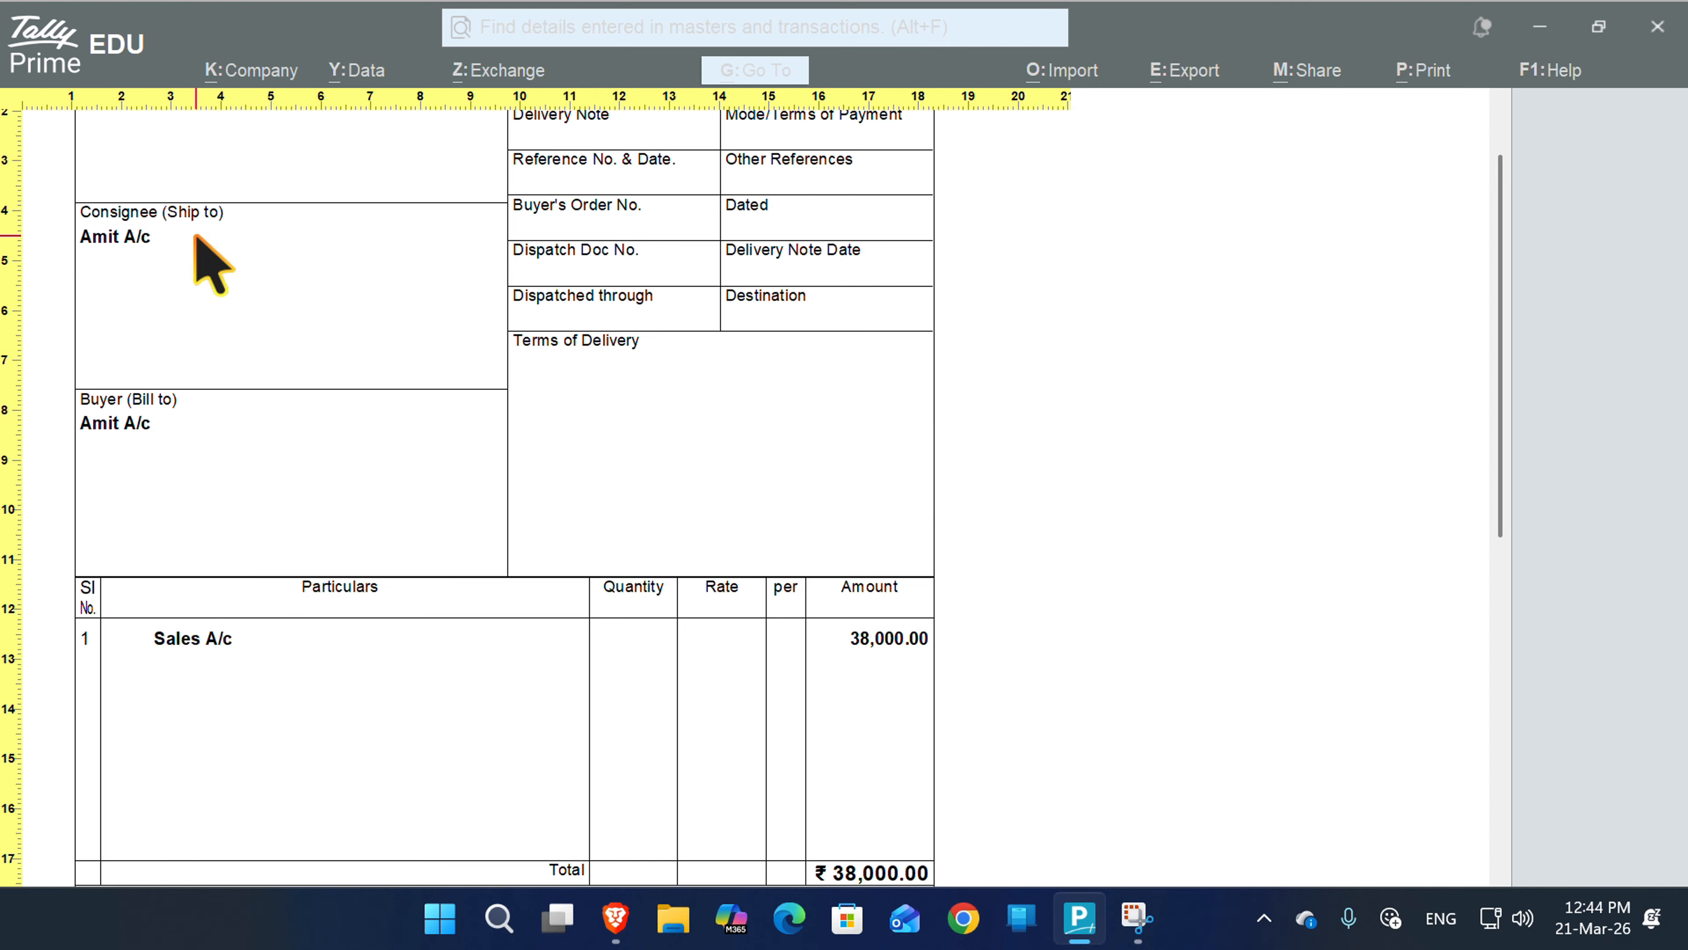
- Finish reviewing the credit sales invoice, close its print preview, and accept the reopened sales voucher
scroll(226, 266, "down", 1)
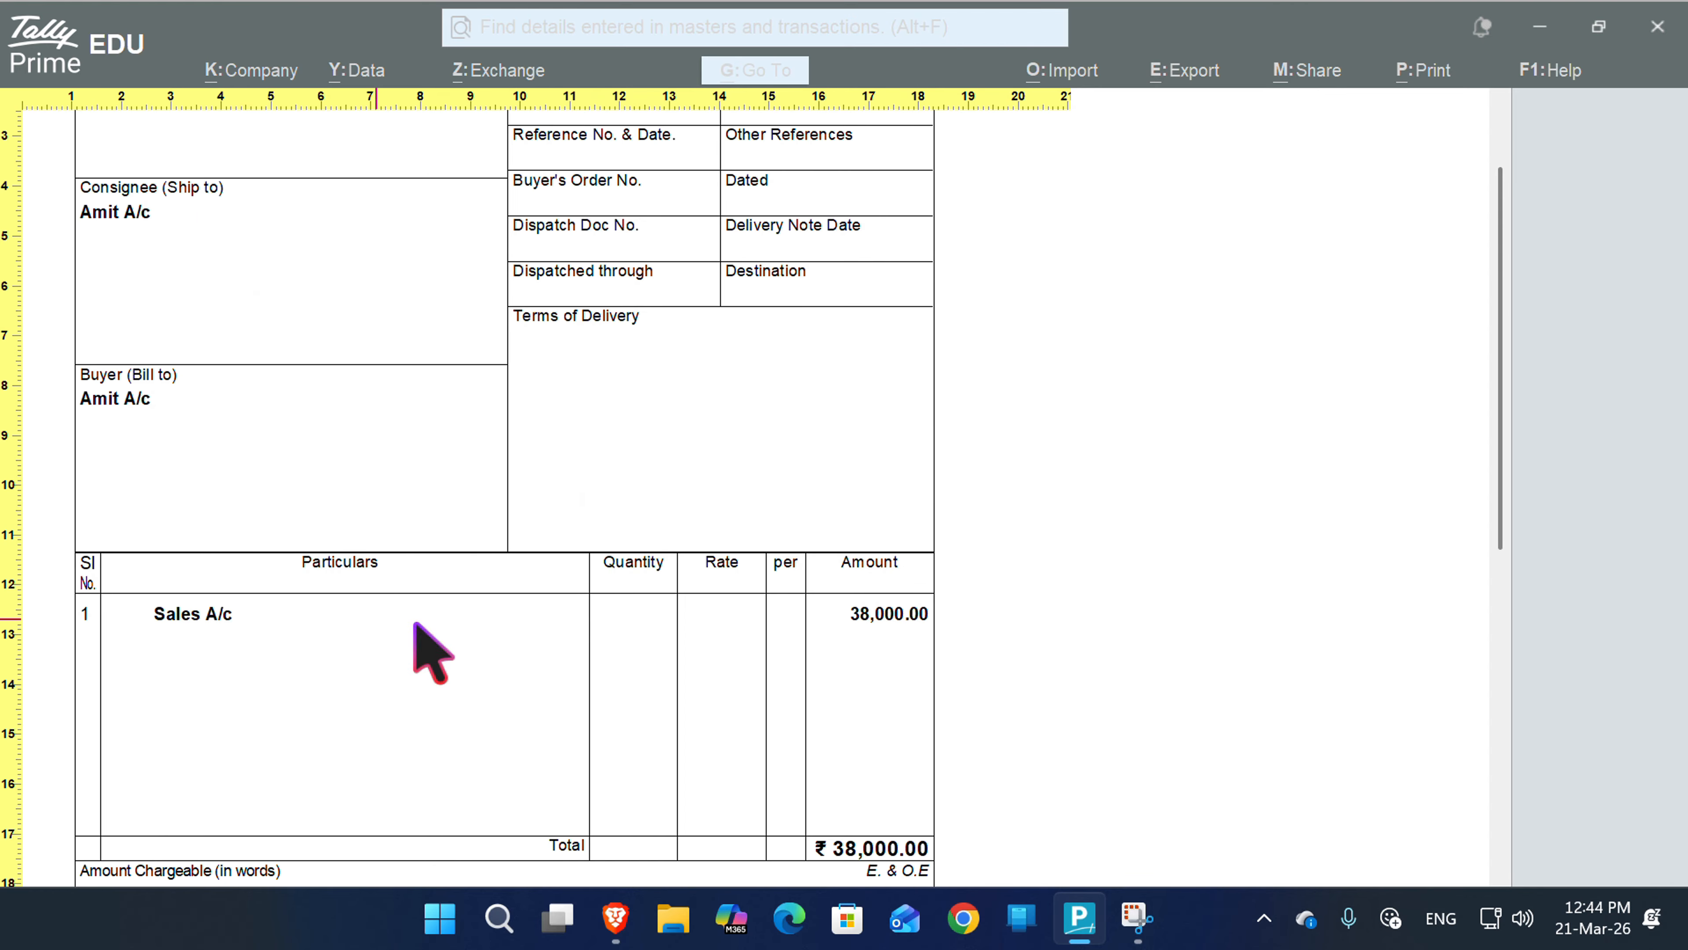
scroll(652, 554, "down", 1)
scroll(652, 554, "up", 3)
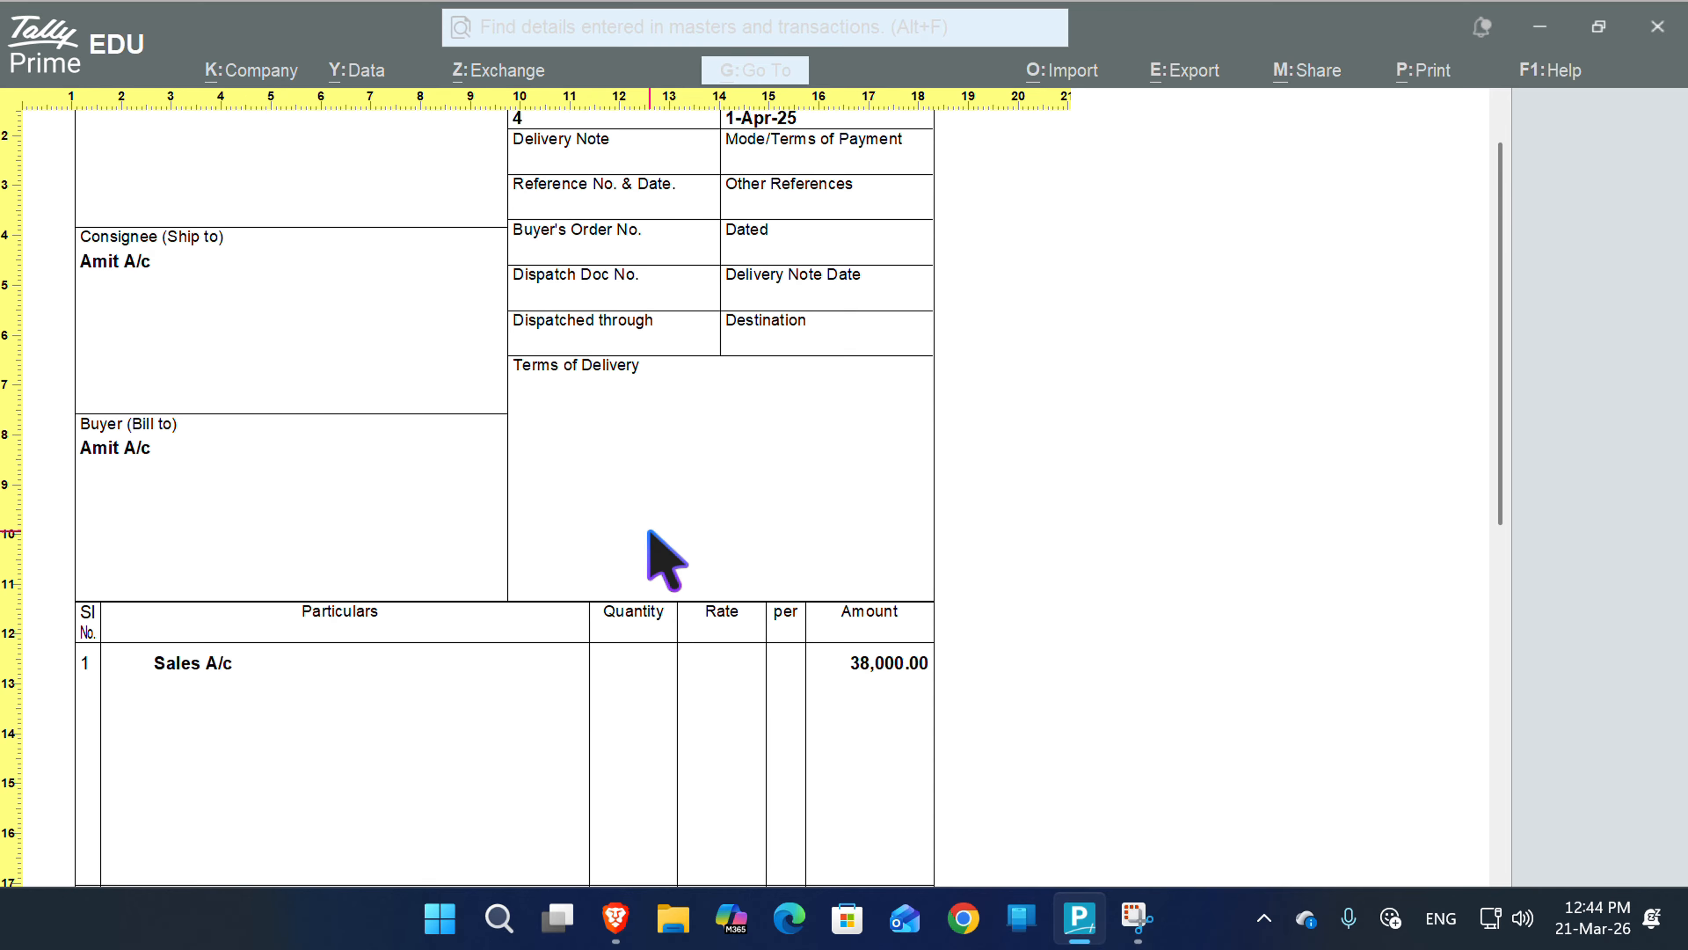
key("Escape")
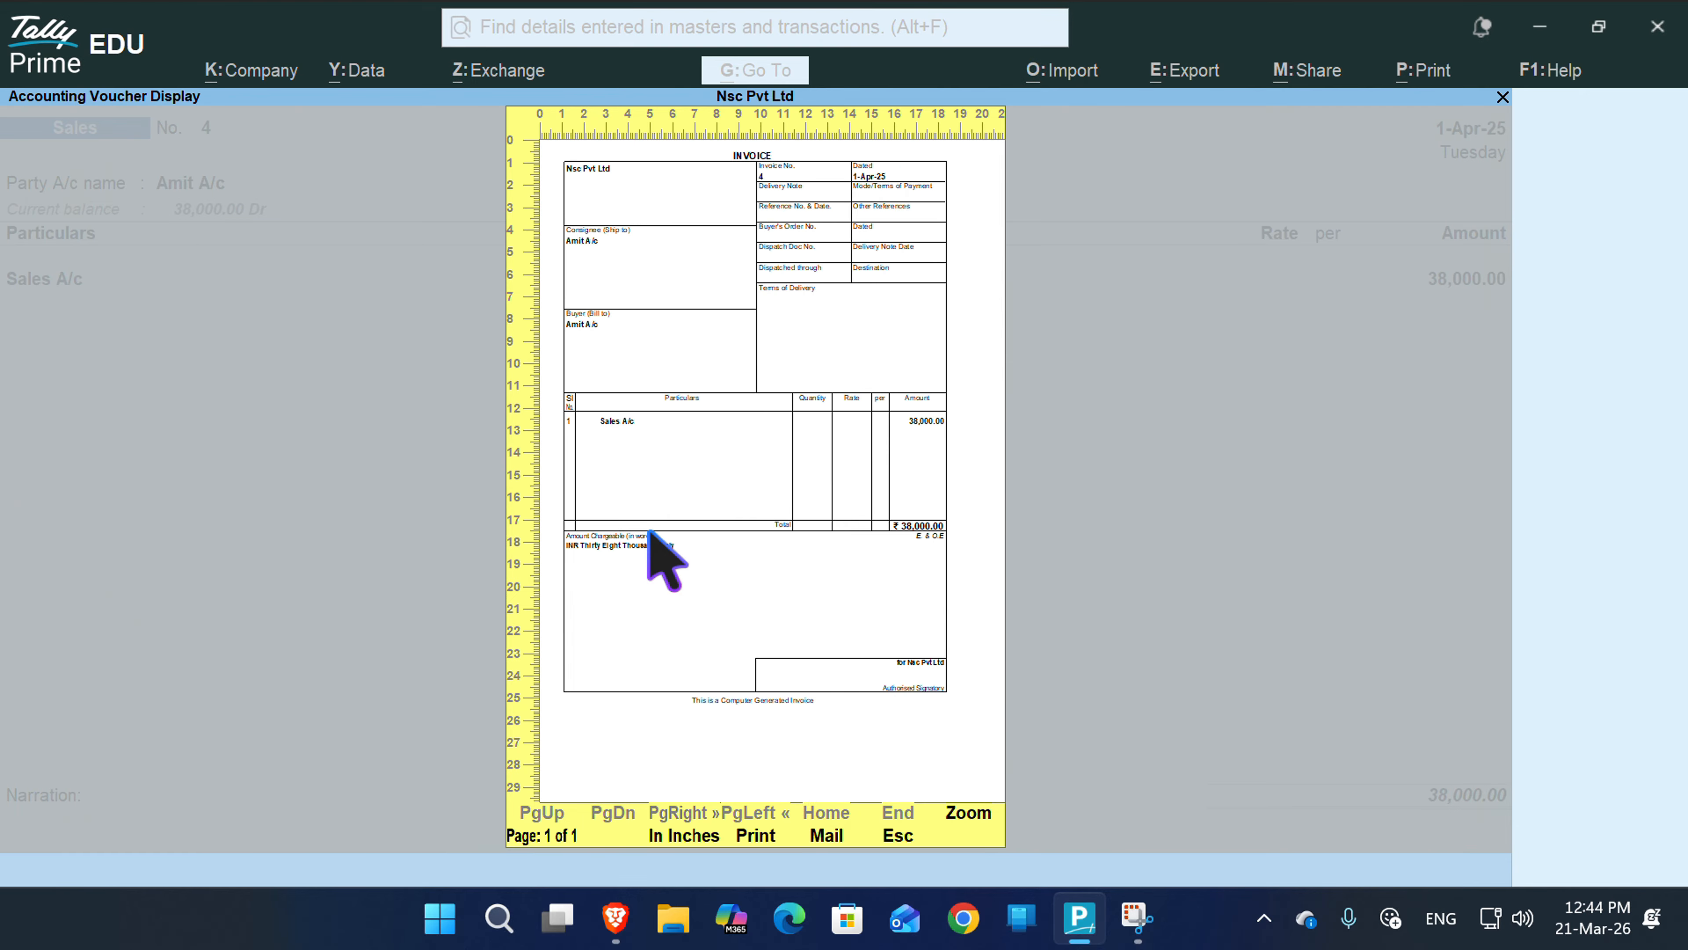
key("Escape")
key("Escape")
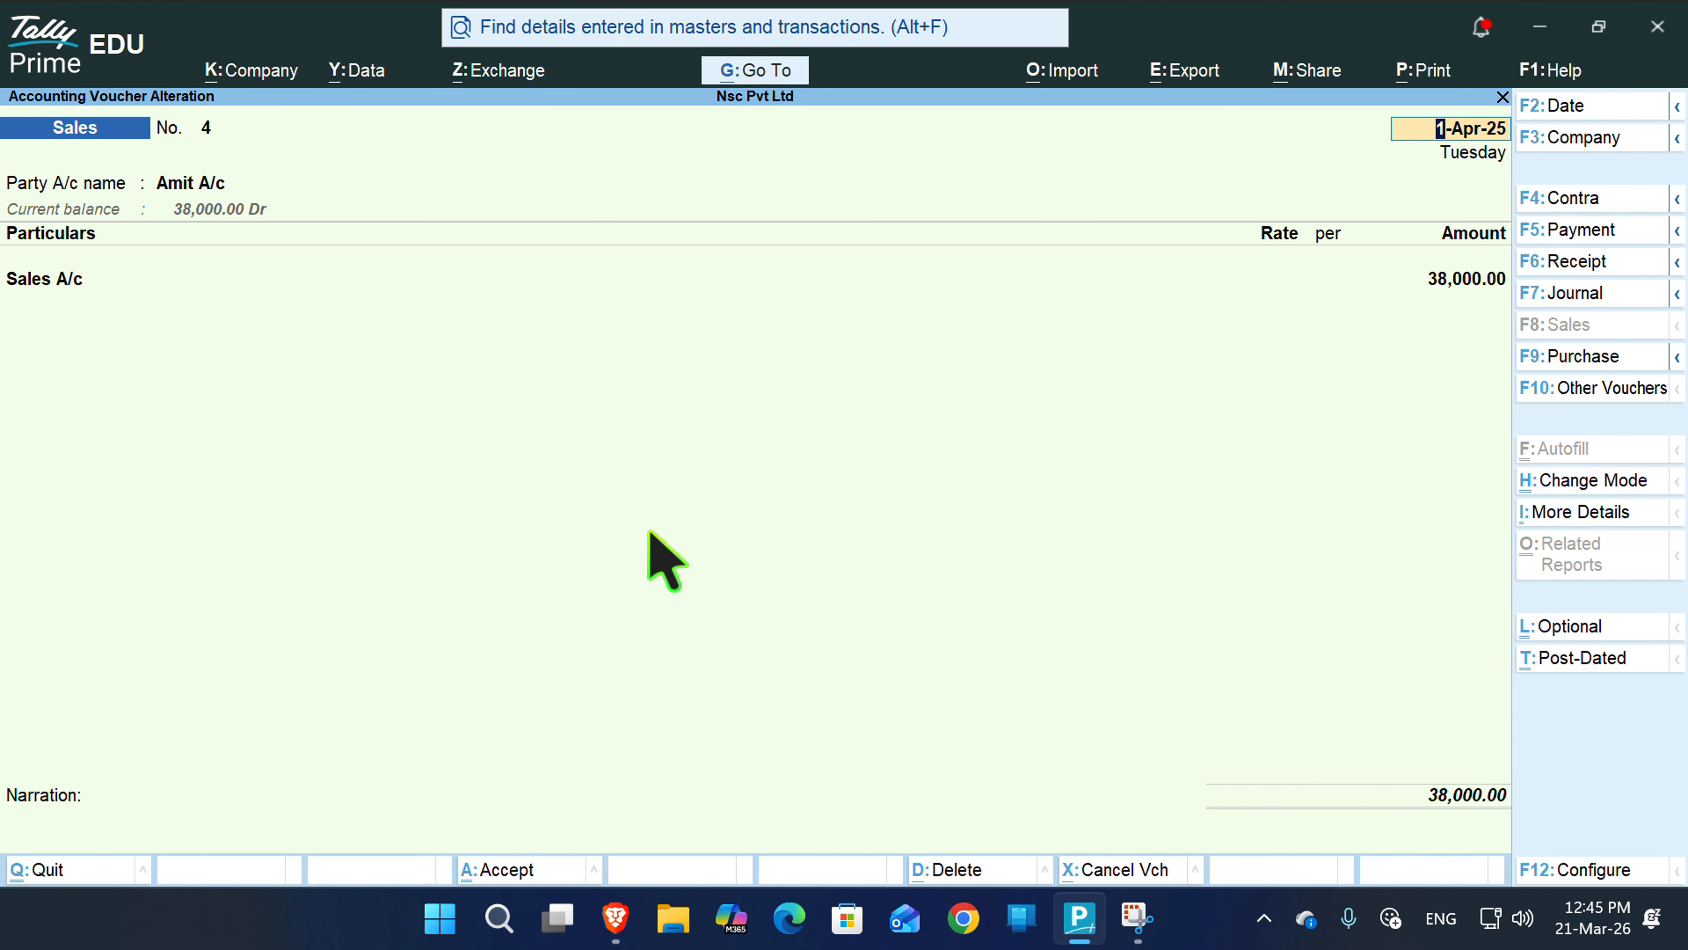
key("ctrl")
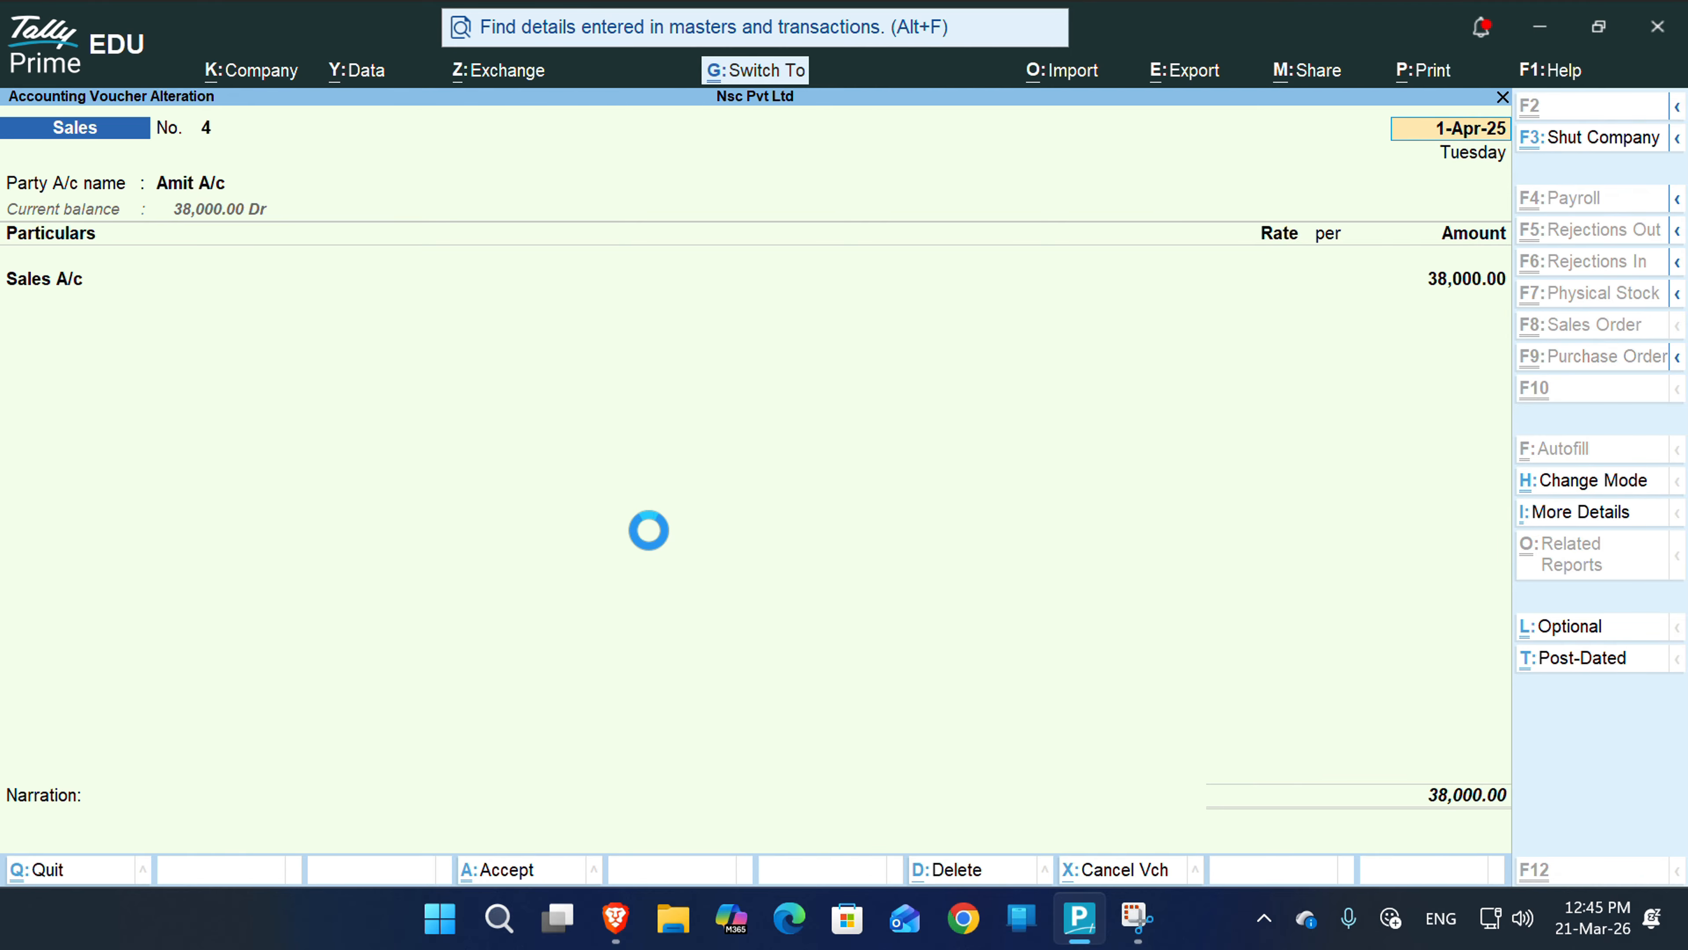
key("ctrl+a")
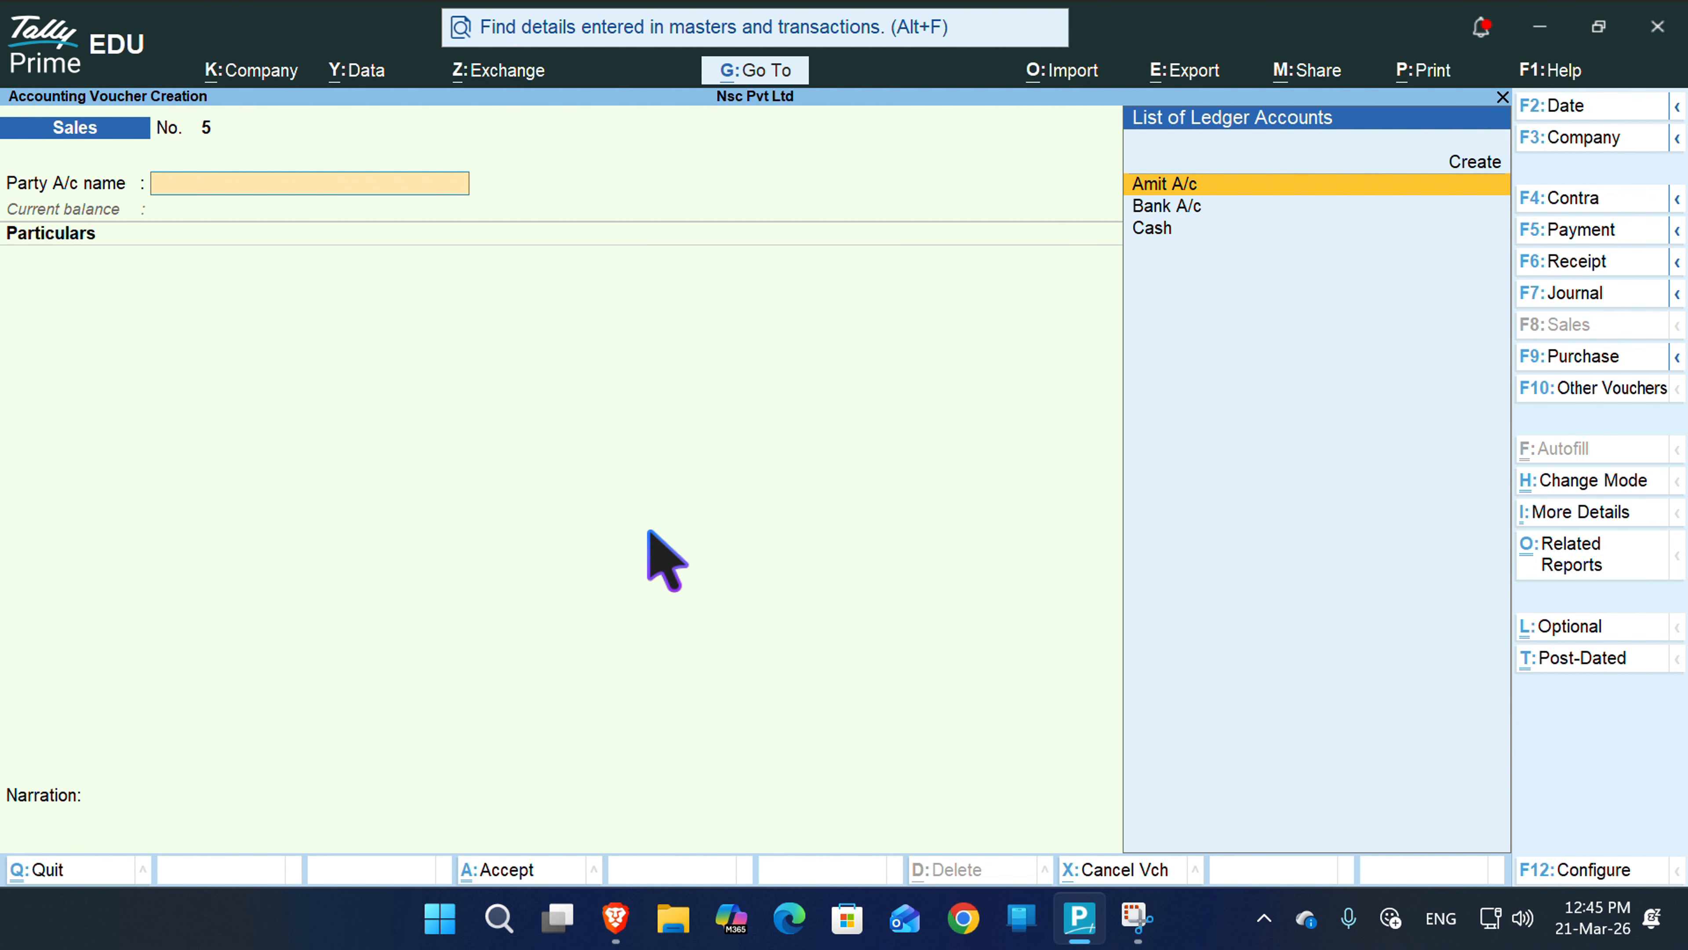
- Start a purchase invoice with supplier invoice number 1, keeping the supplier invoice date at 1-Apr-25
key("F9")
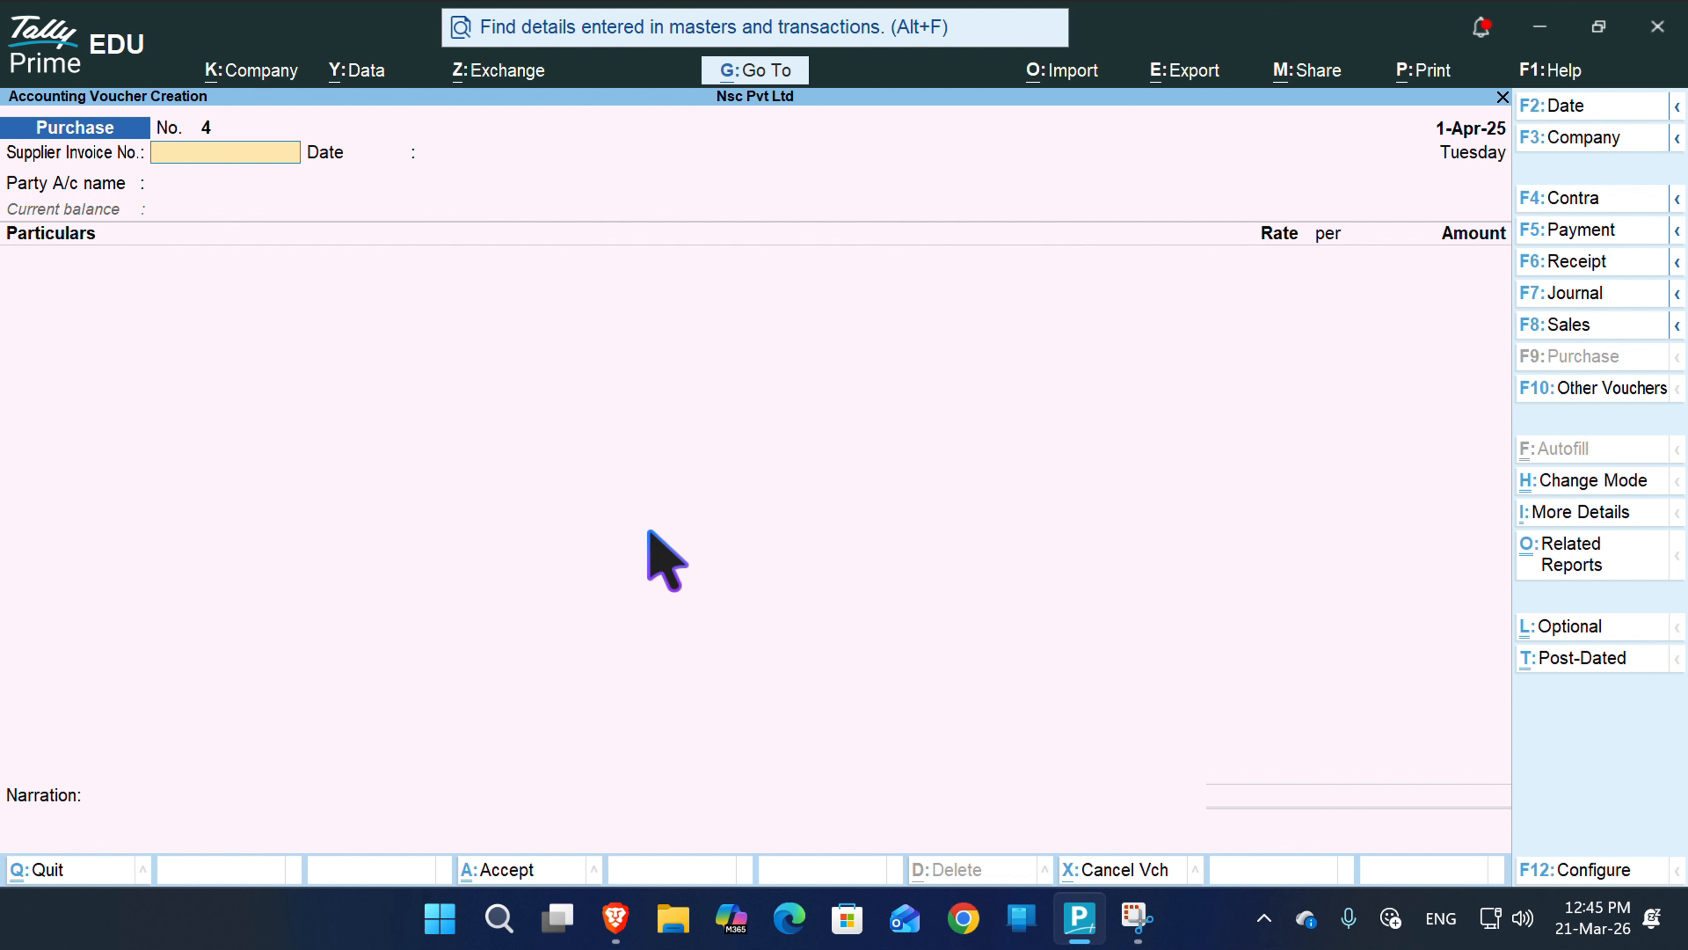
type("1")
key("Return")
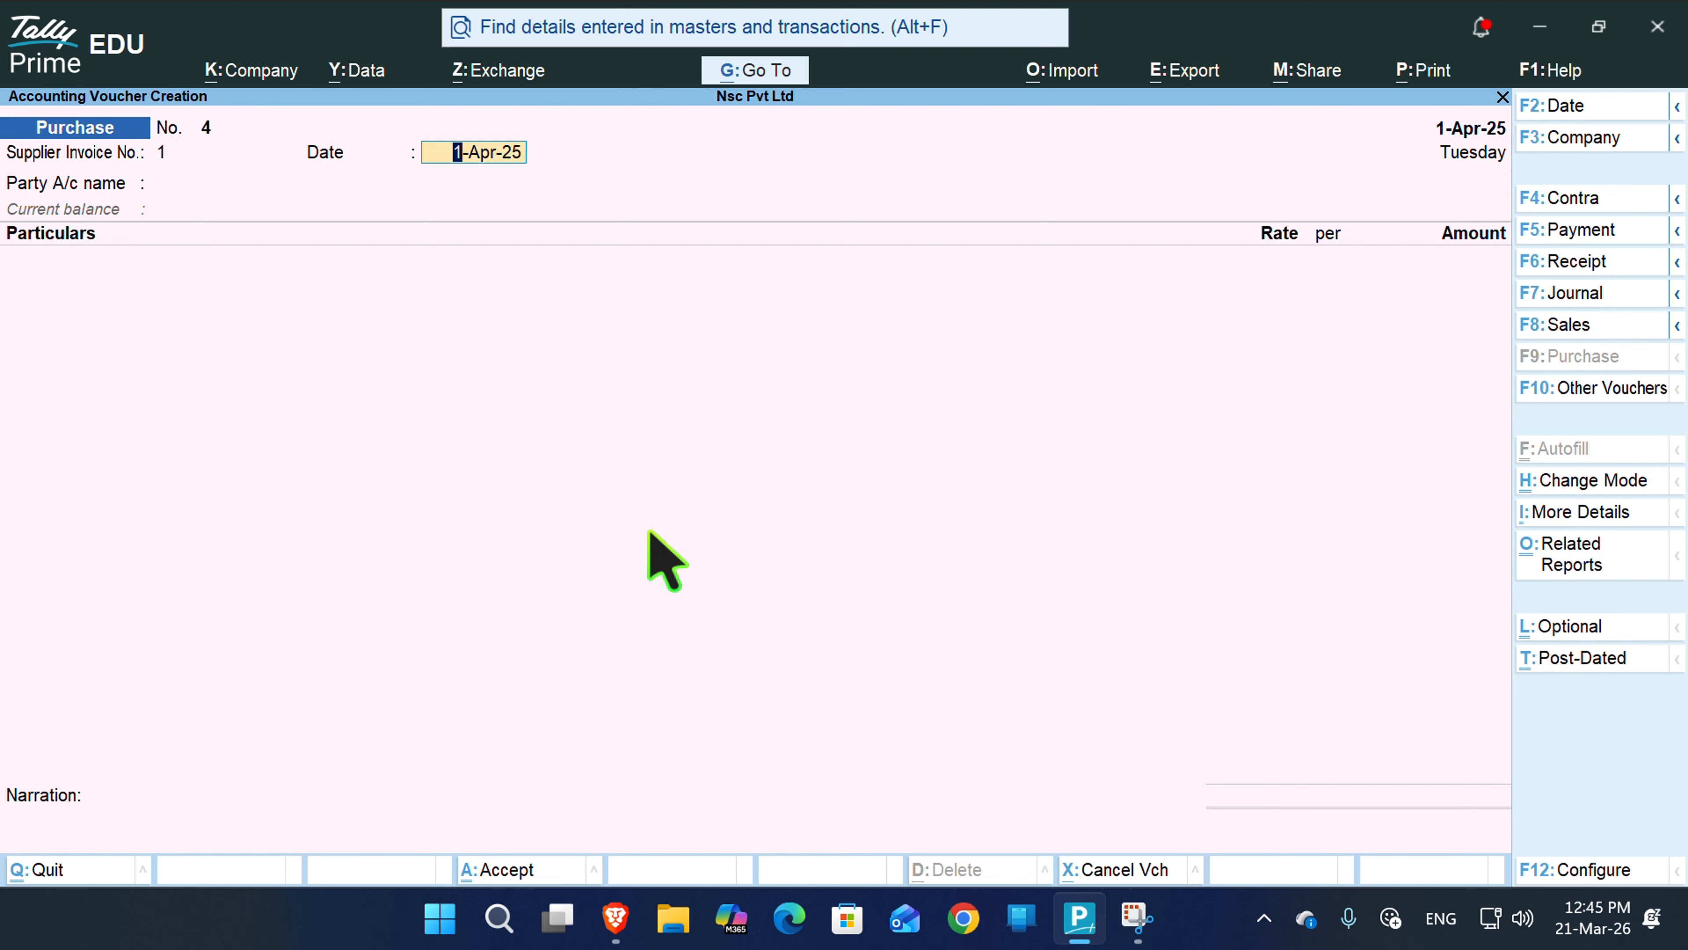
key("Return")
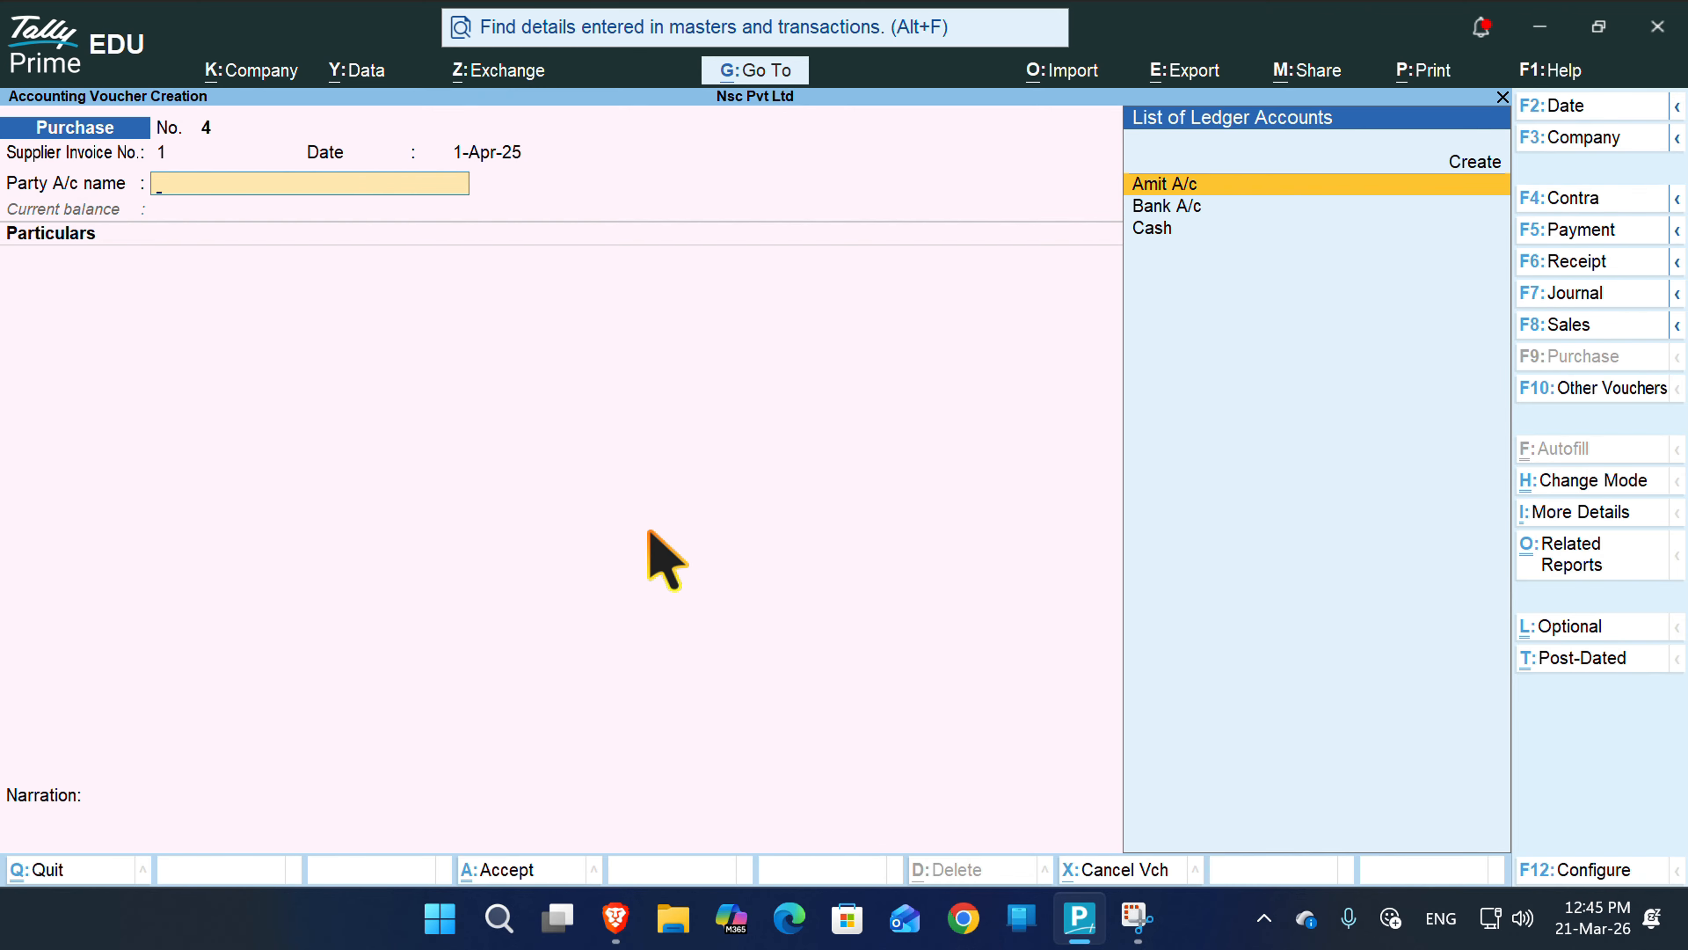
- Create a new party ledger from the purchase invoice, enter the supplier's account name, and leave the alias blank
key("alt+c")
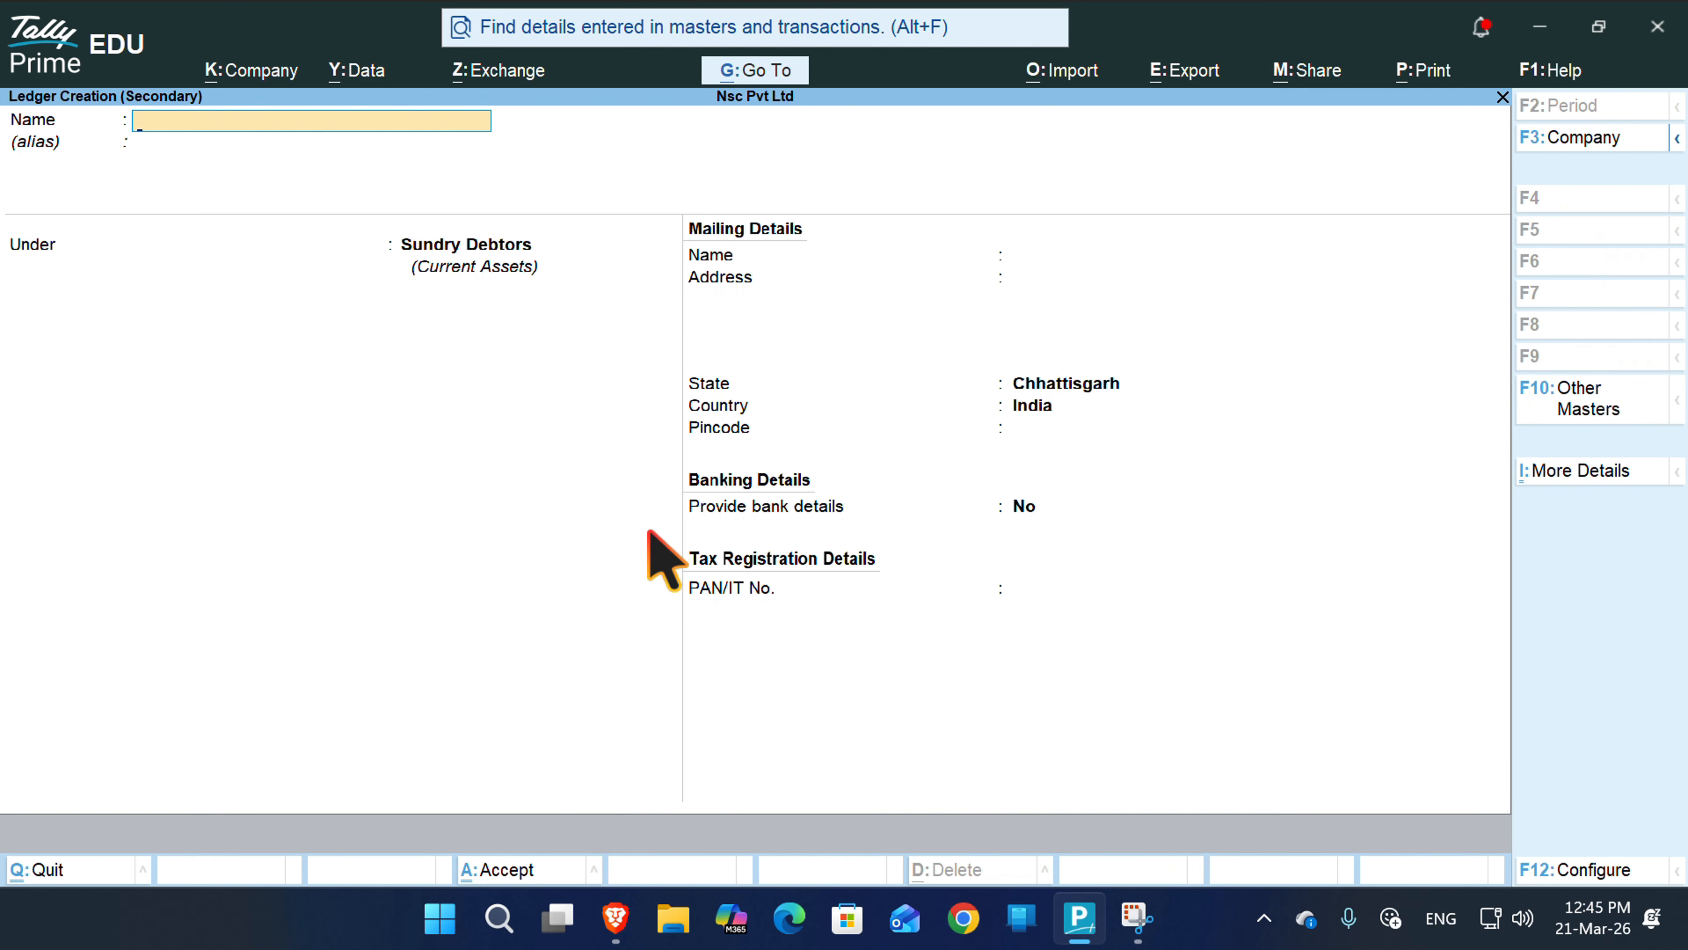
type("Sandeep a")
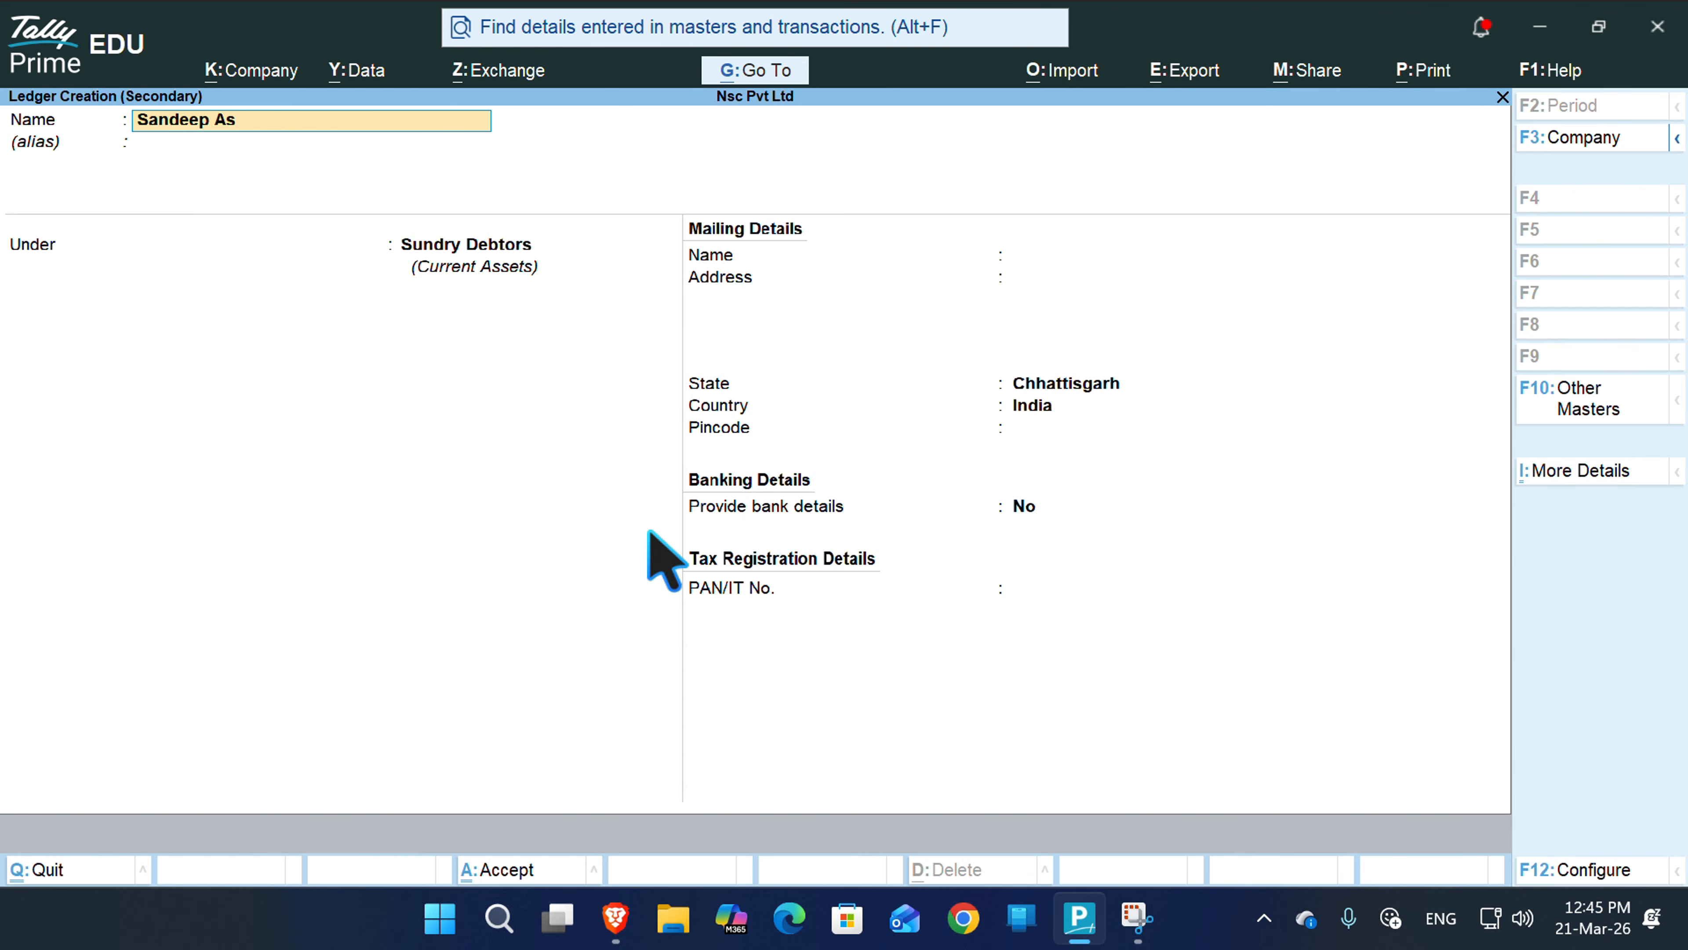
type("/c")
key("Return")
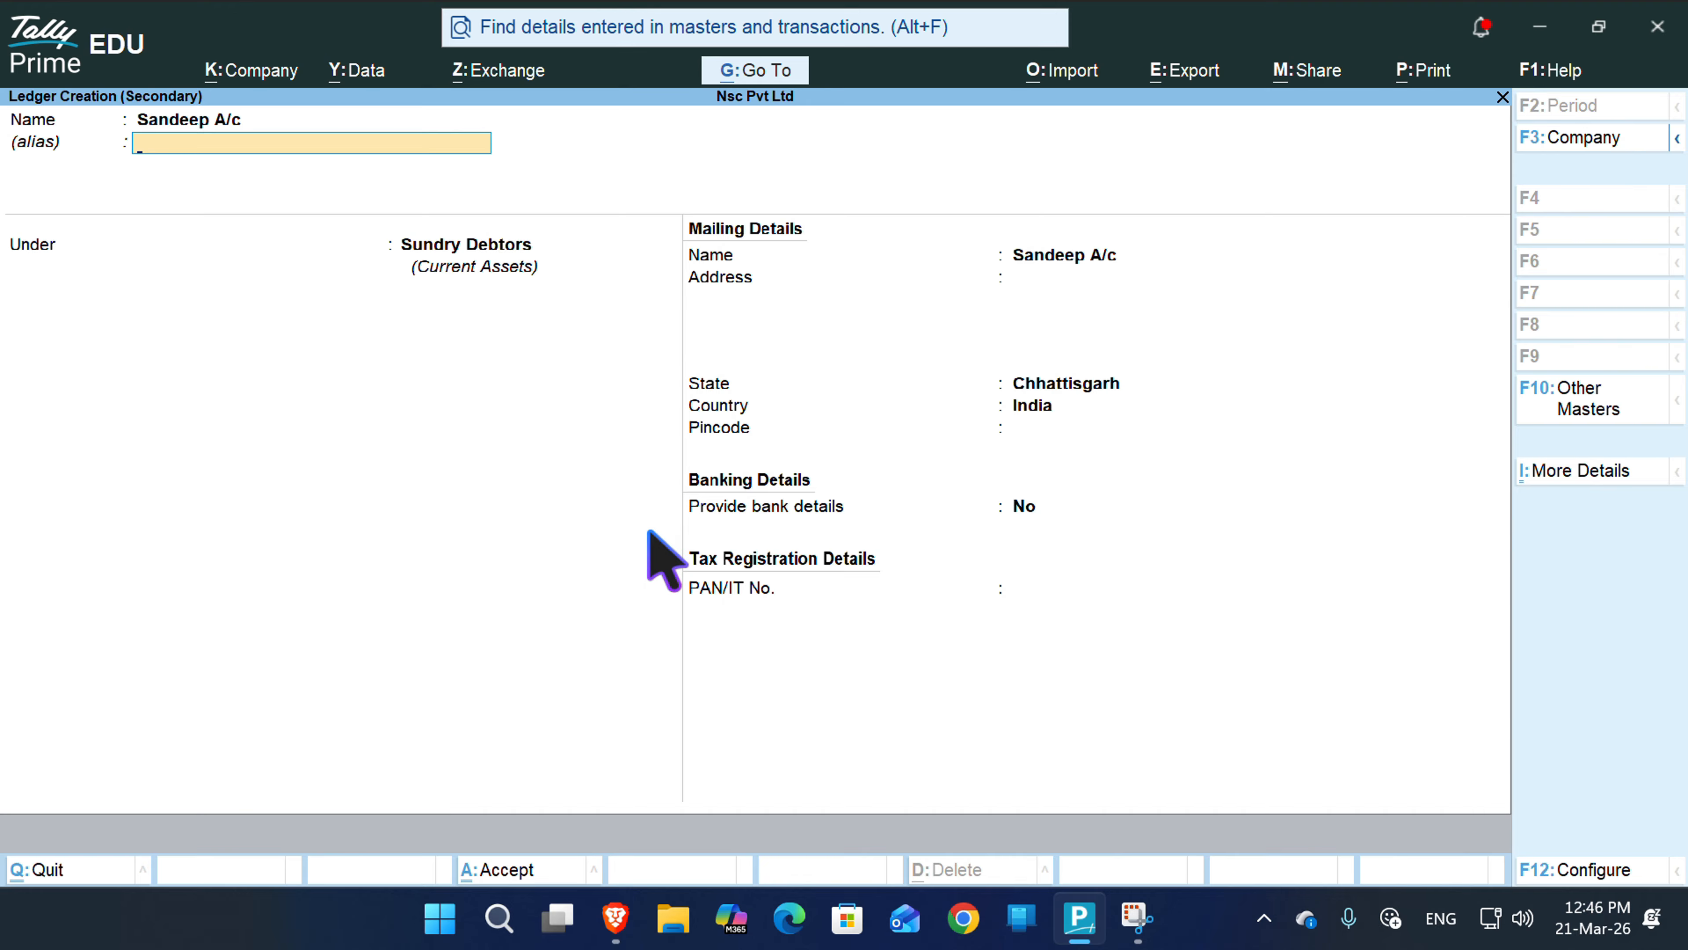
key("Return")
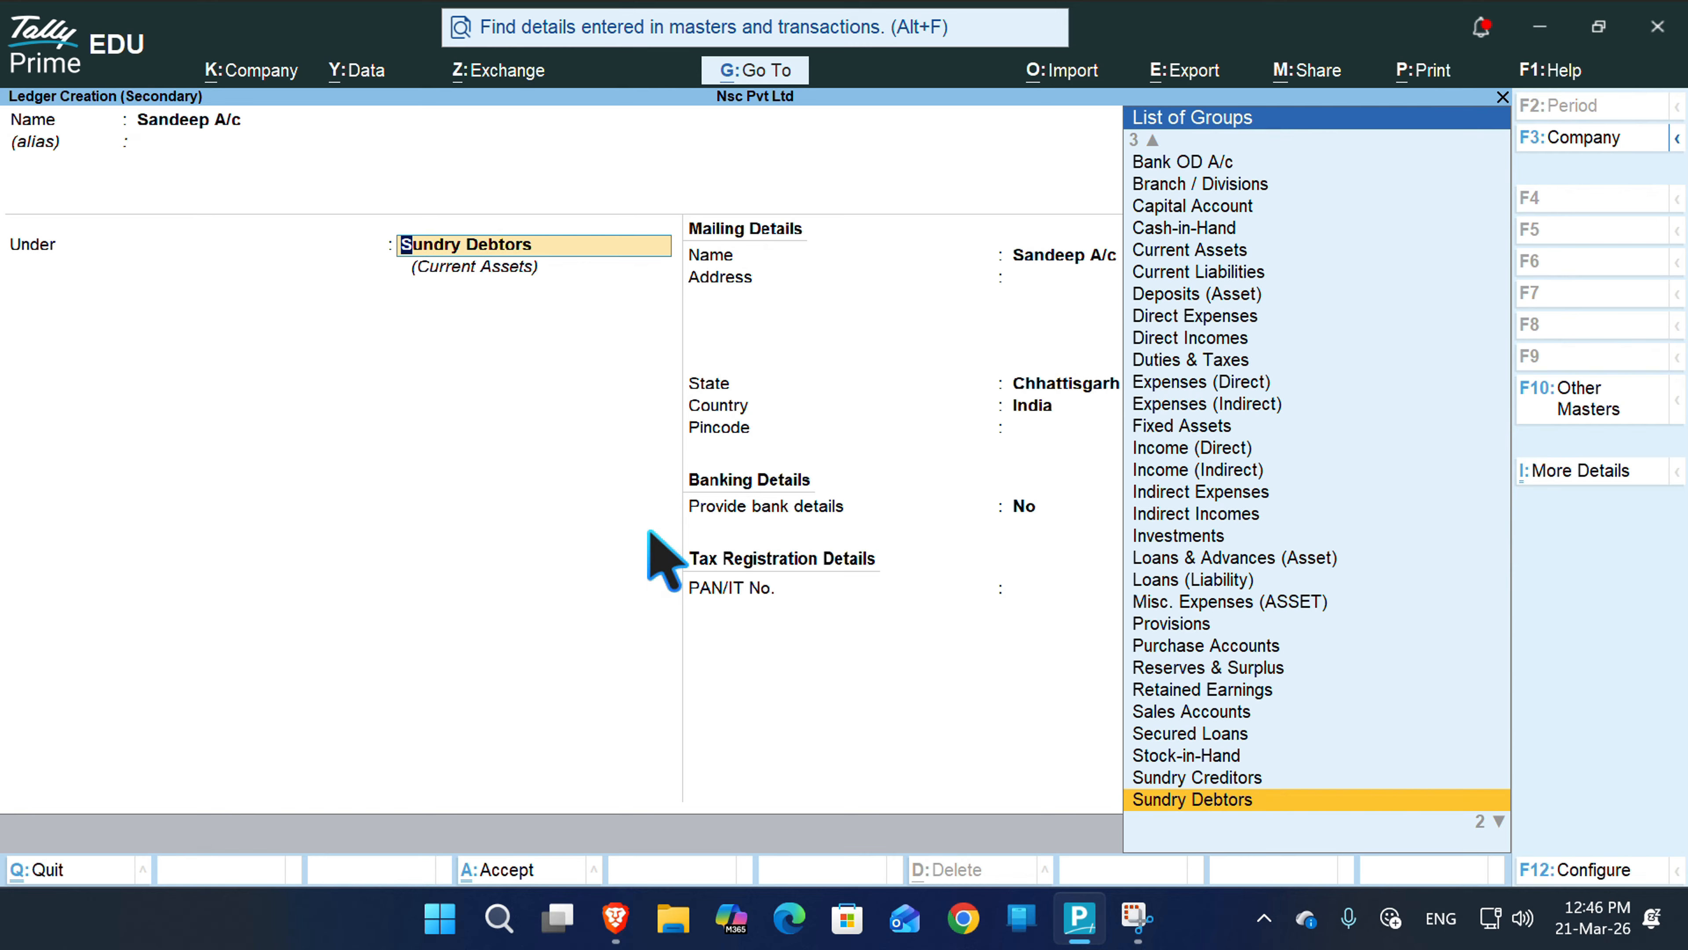
- Place the supplier ledger under Sundry Creditors, keep Chhattisgarh, India and no bank details, and save it
type("S")
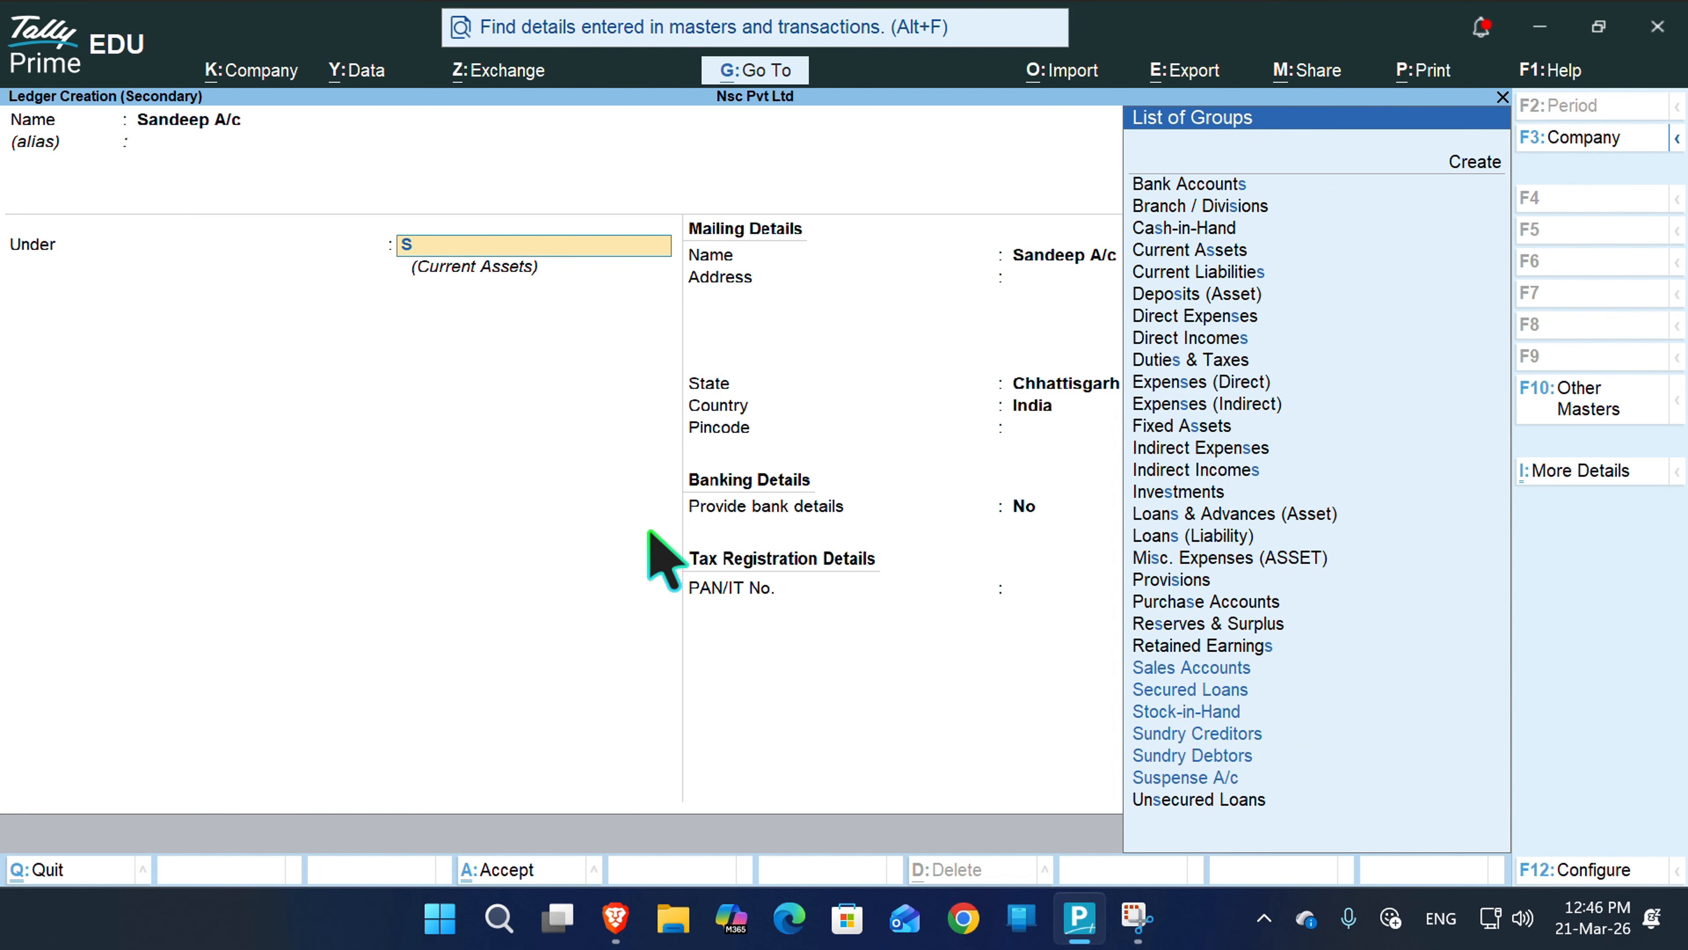
type("un")
key("Return")
key("Return")
key("Return")
key("Return")
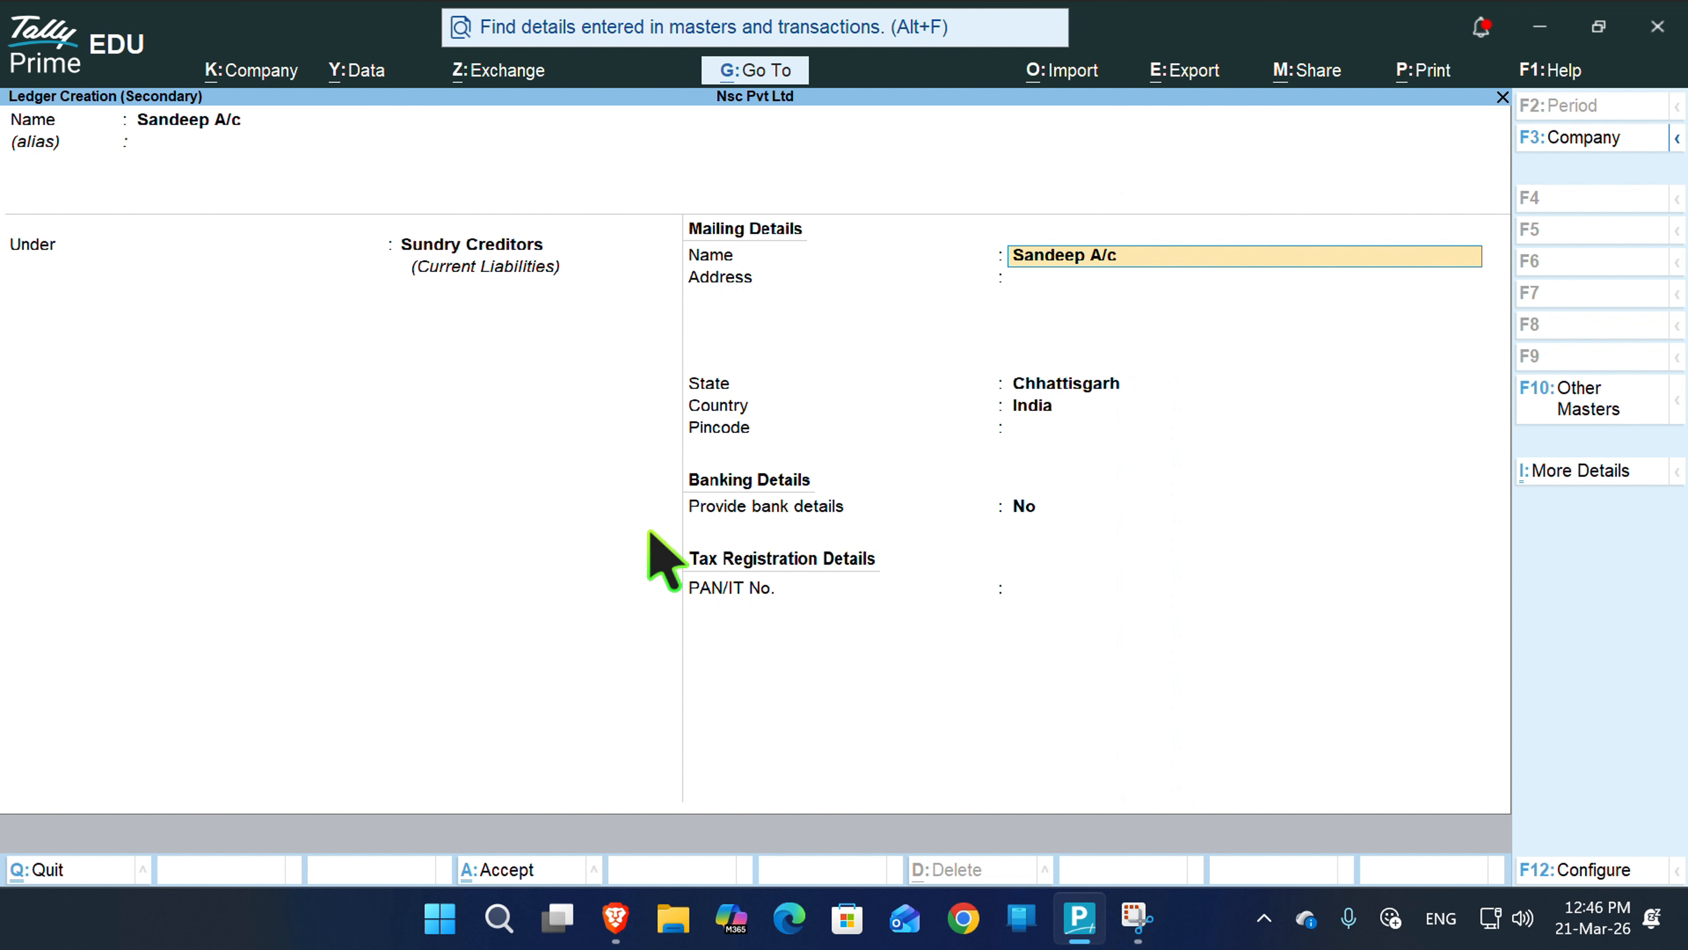
key("Return")
key("Return")
key("Return")
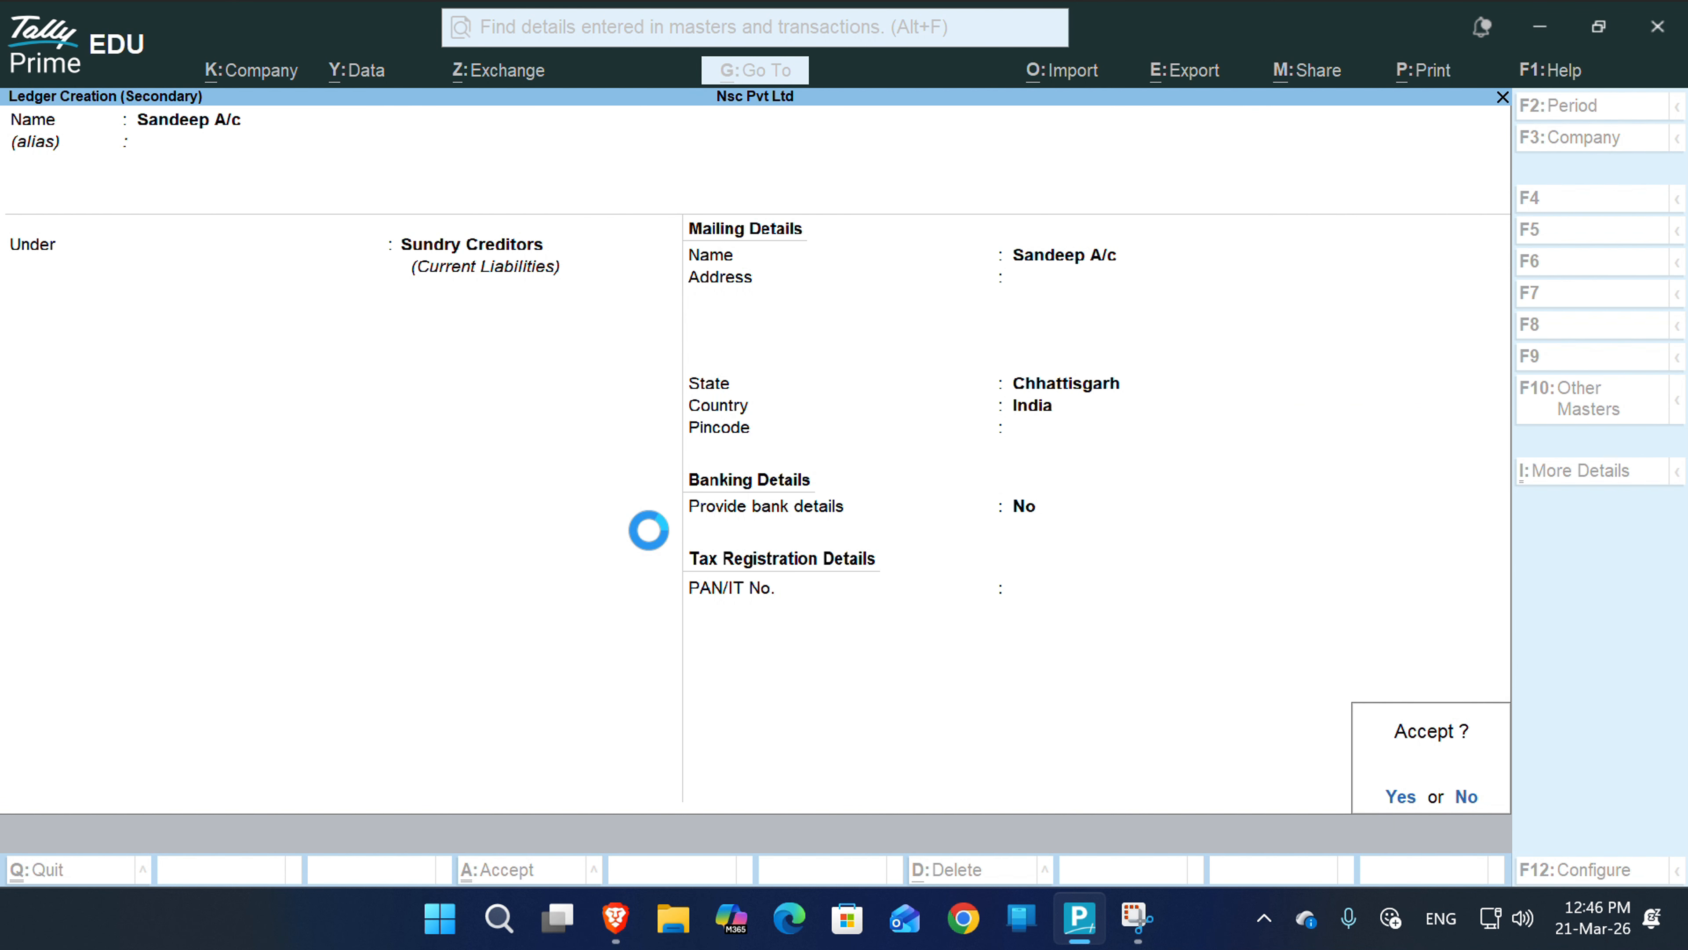
key("Return")
- Leave the purchase invoice's receipt details blank and accept the new supplier's default party details
key("Return")
key("Return")
key("Return")
key("Return")
key("Return")
key("Return")
key("Return")
key("Return")
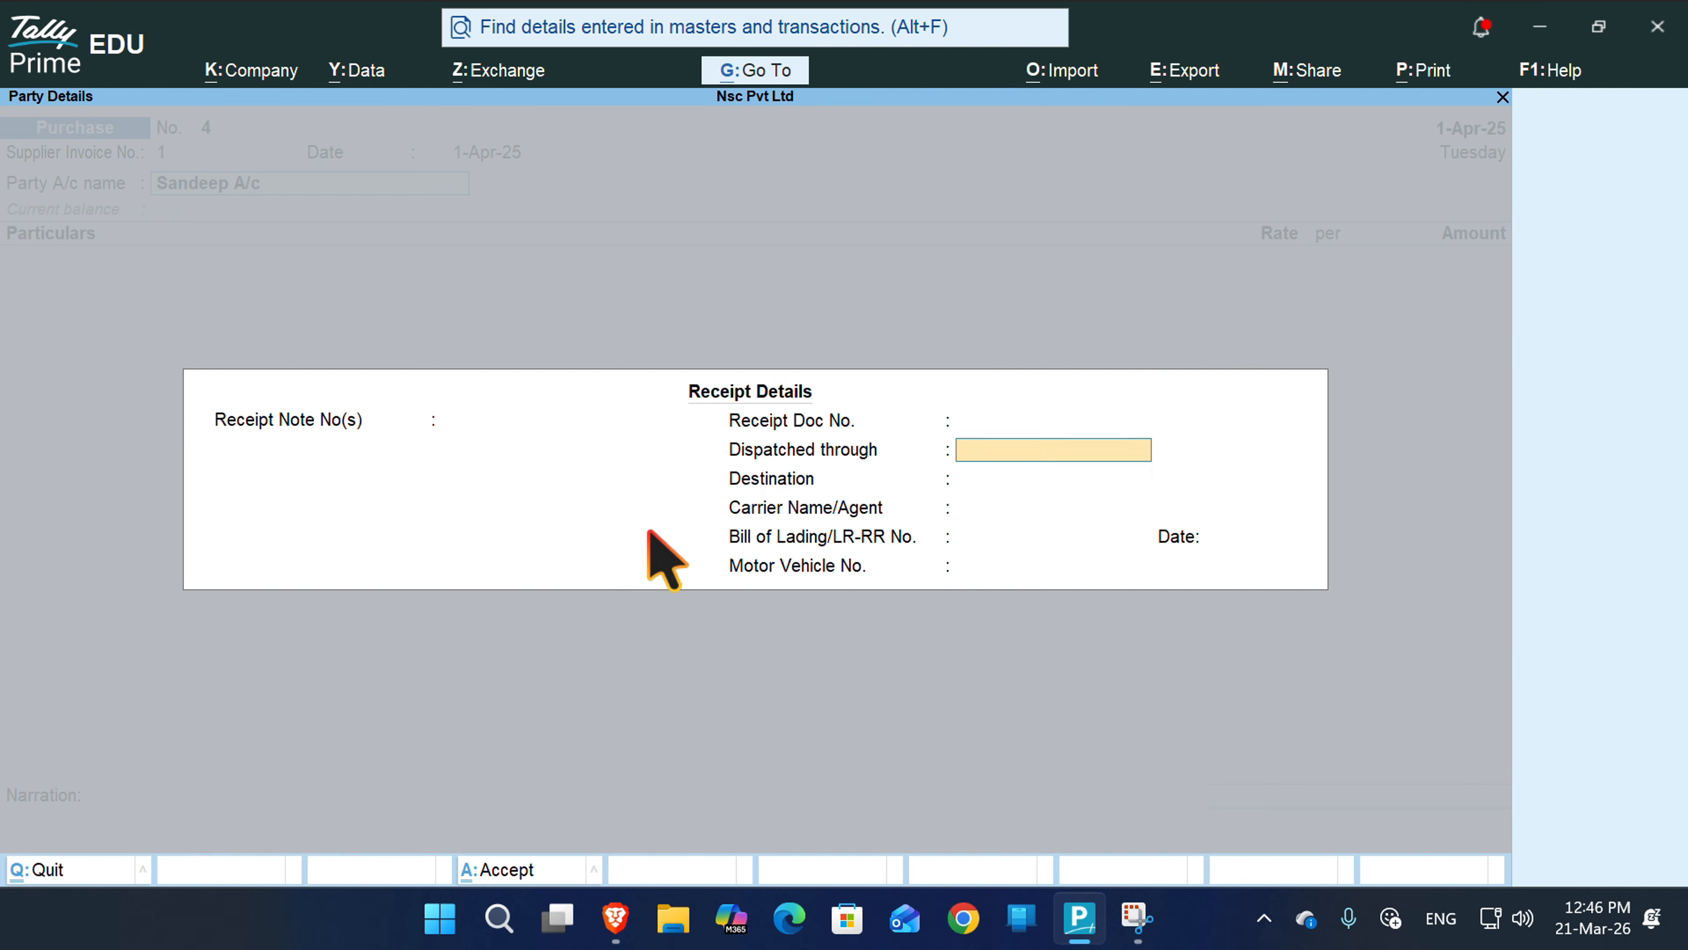
key("Return")
key("Return")
key("Return")
key("Return")
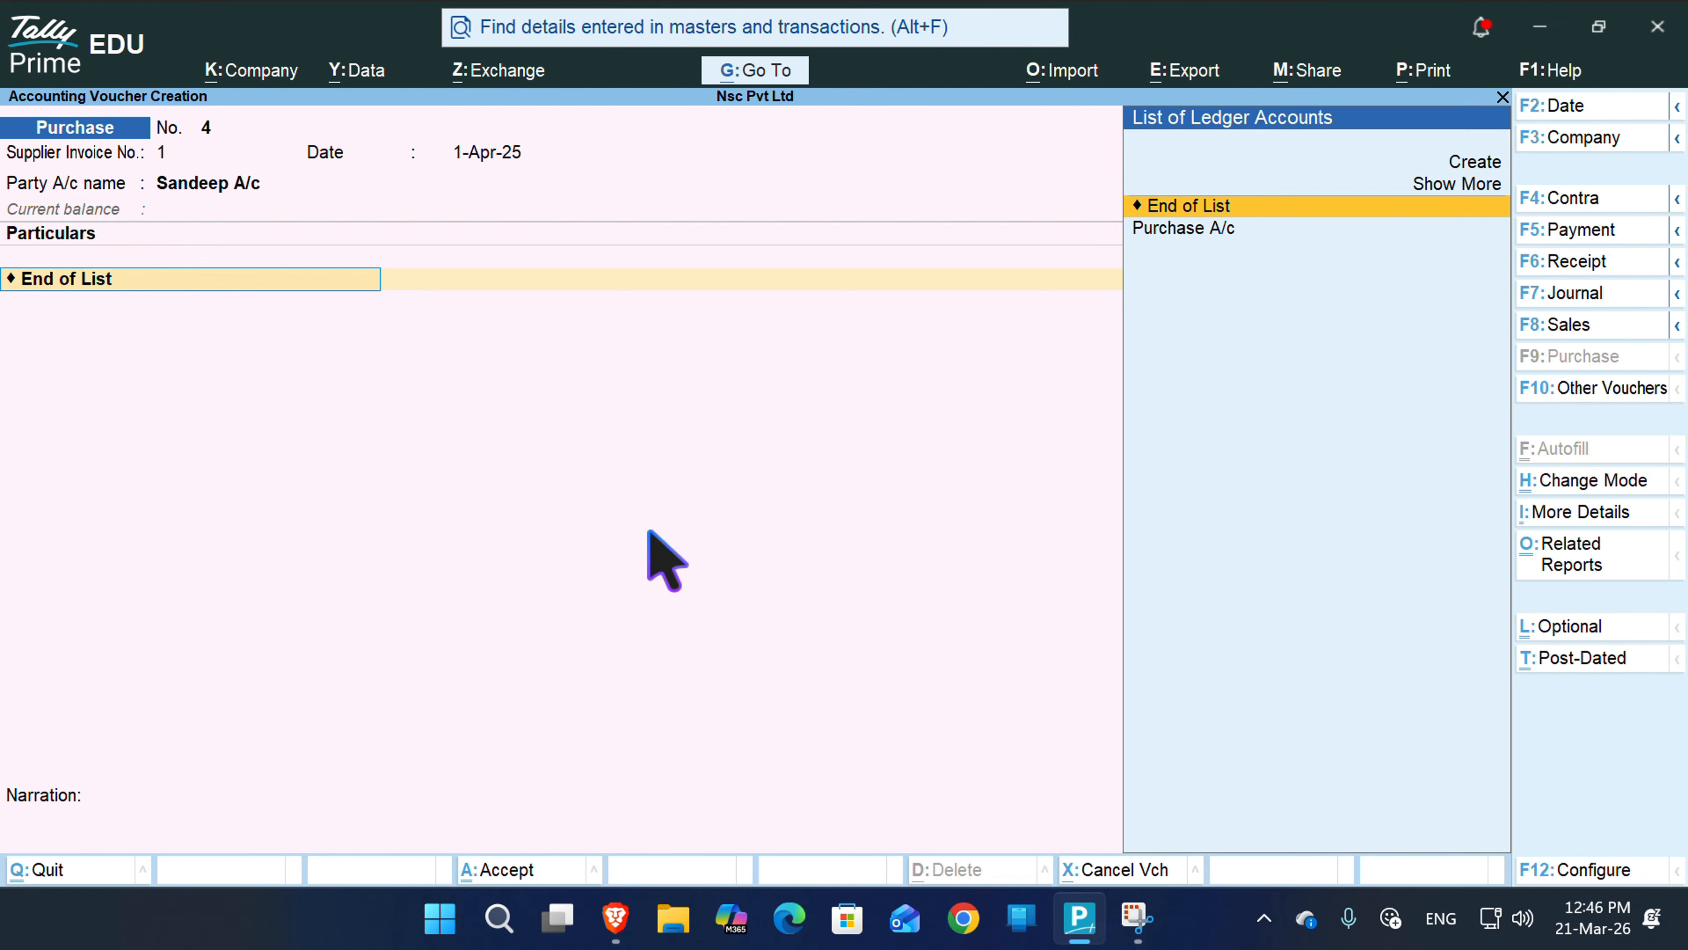
- Add Purchase A/c with an amount of 12,000 to the credit purchase invoice, leave the narration blank, and save the voucher
key("Down")
key("Return")
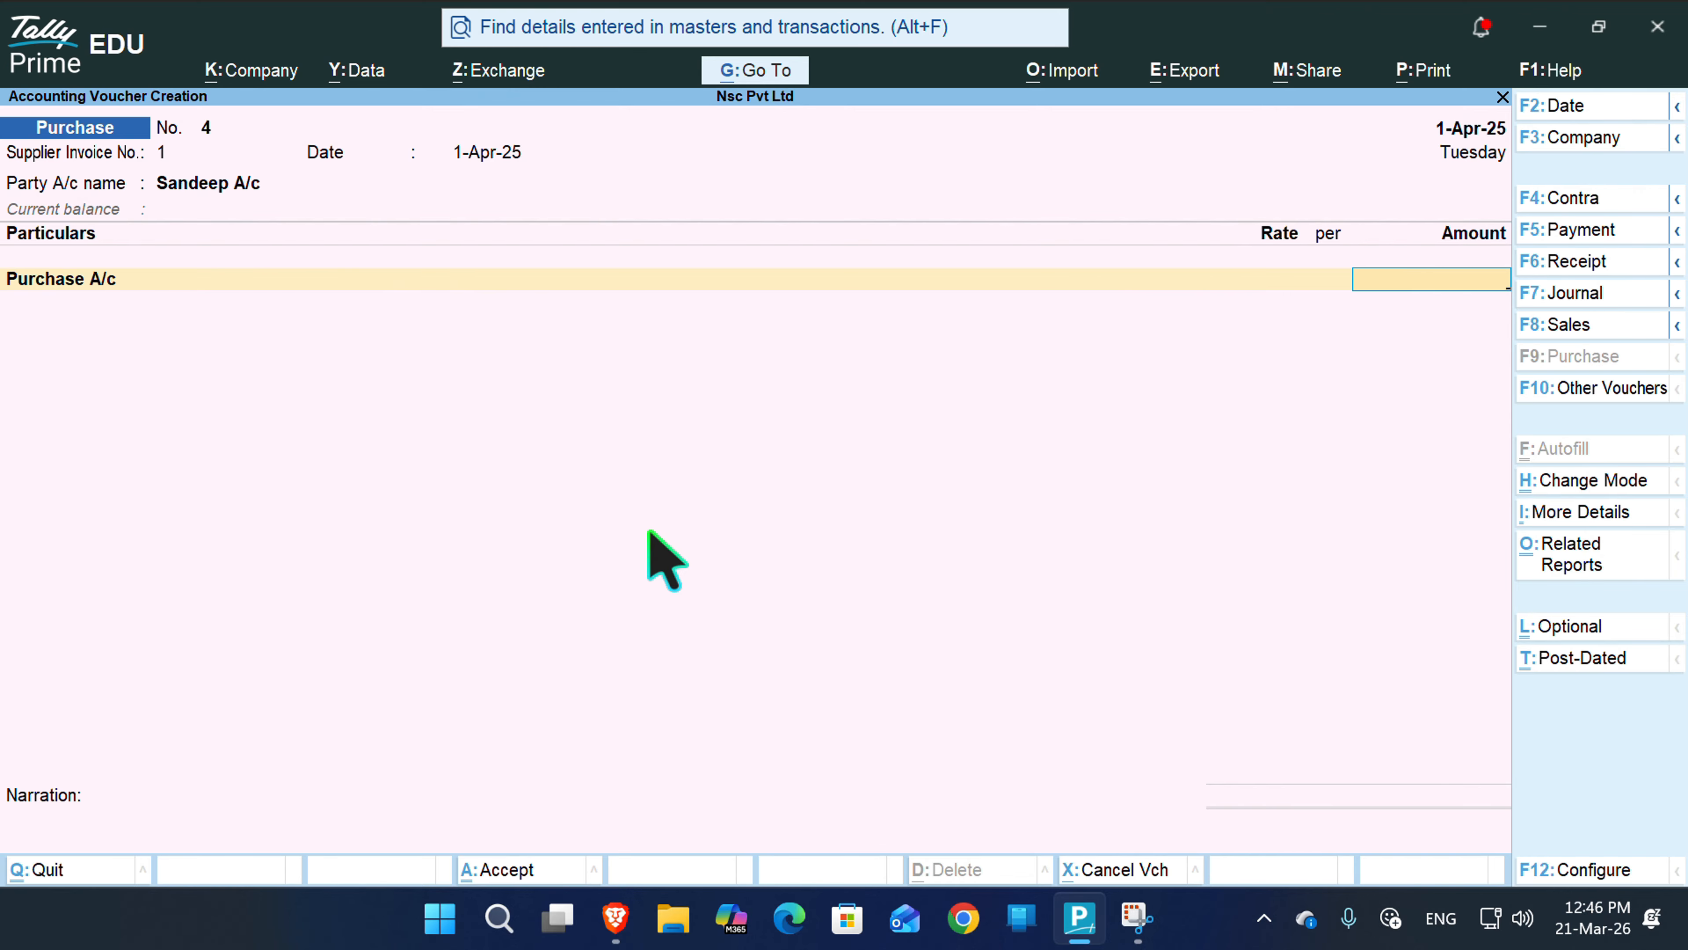
type("12,000")
key("Return")
key("Return")
key("Return")
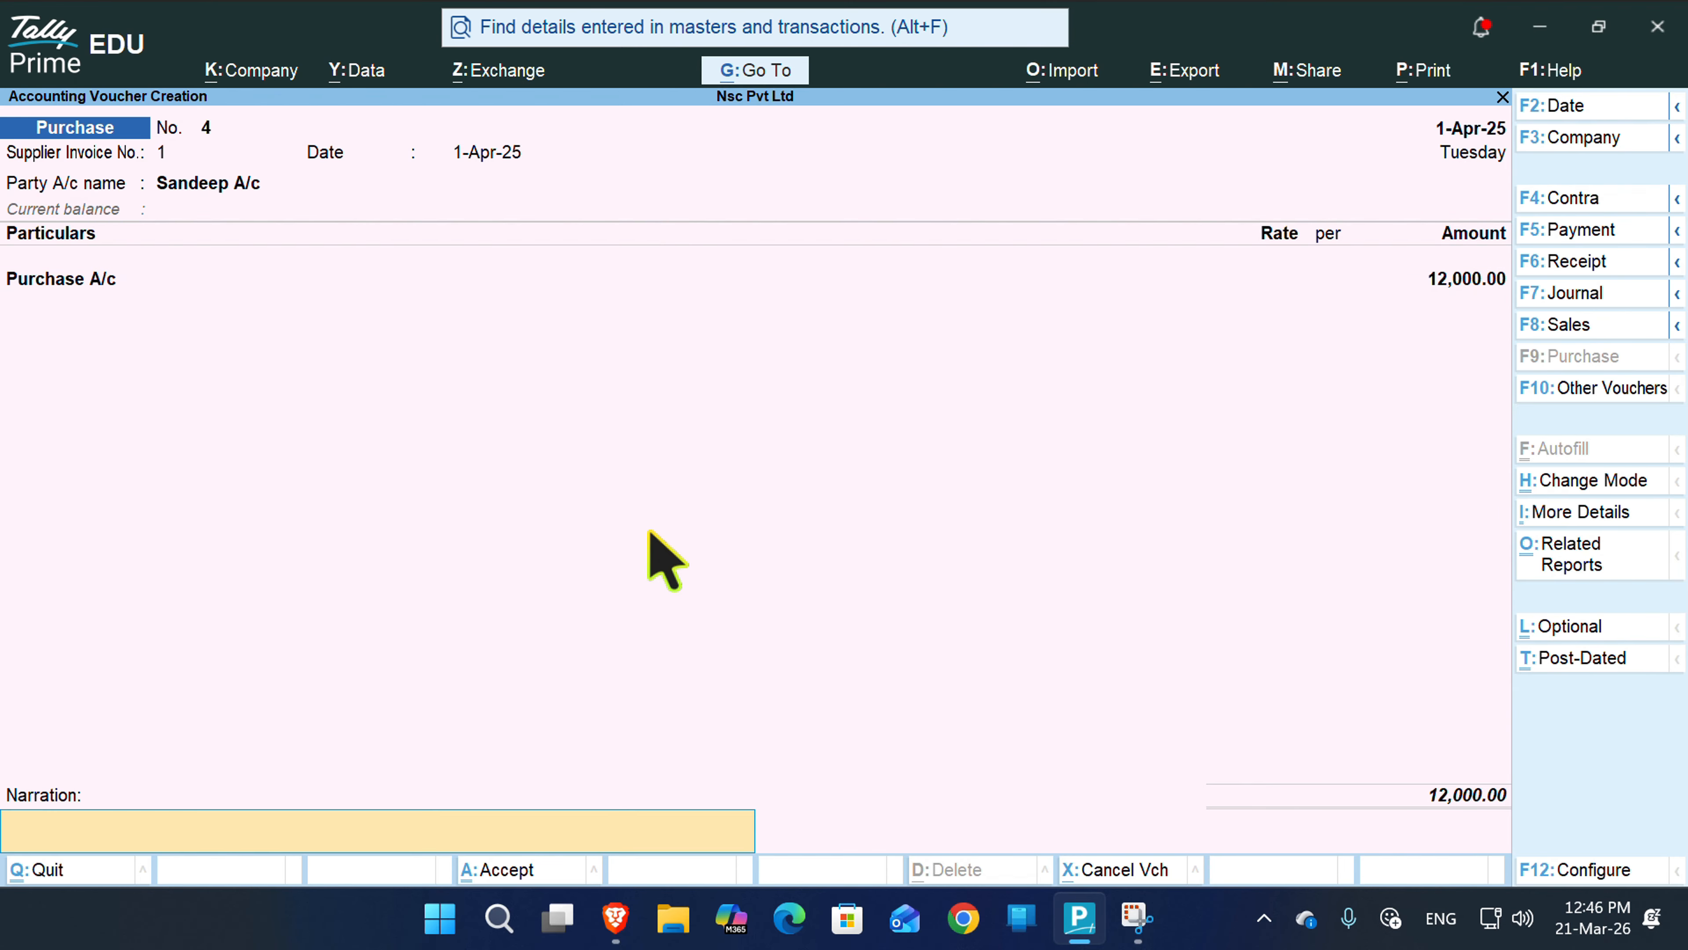
key("Return")
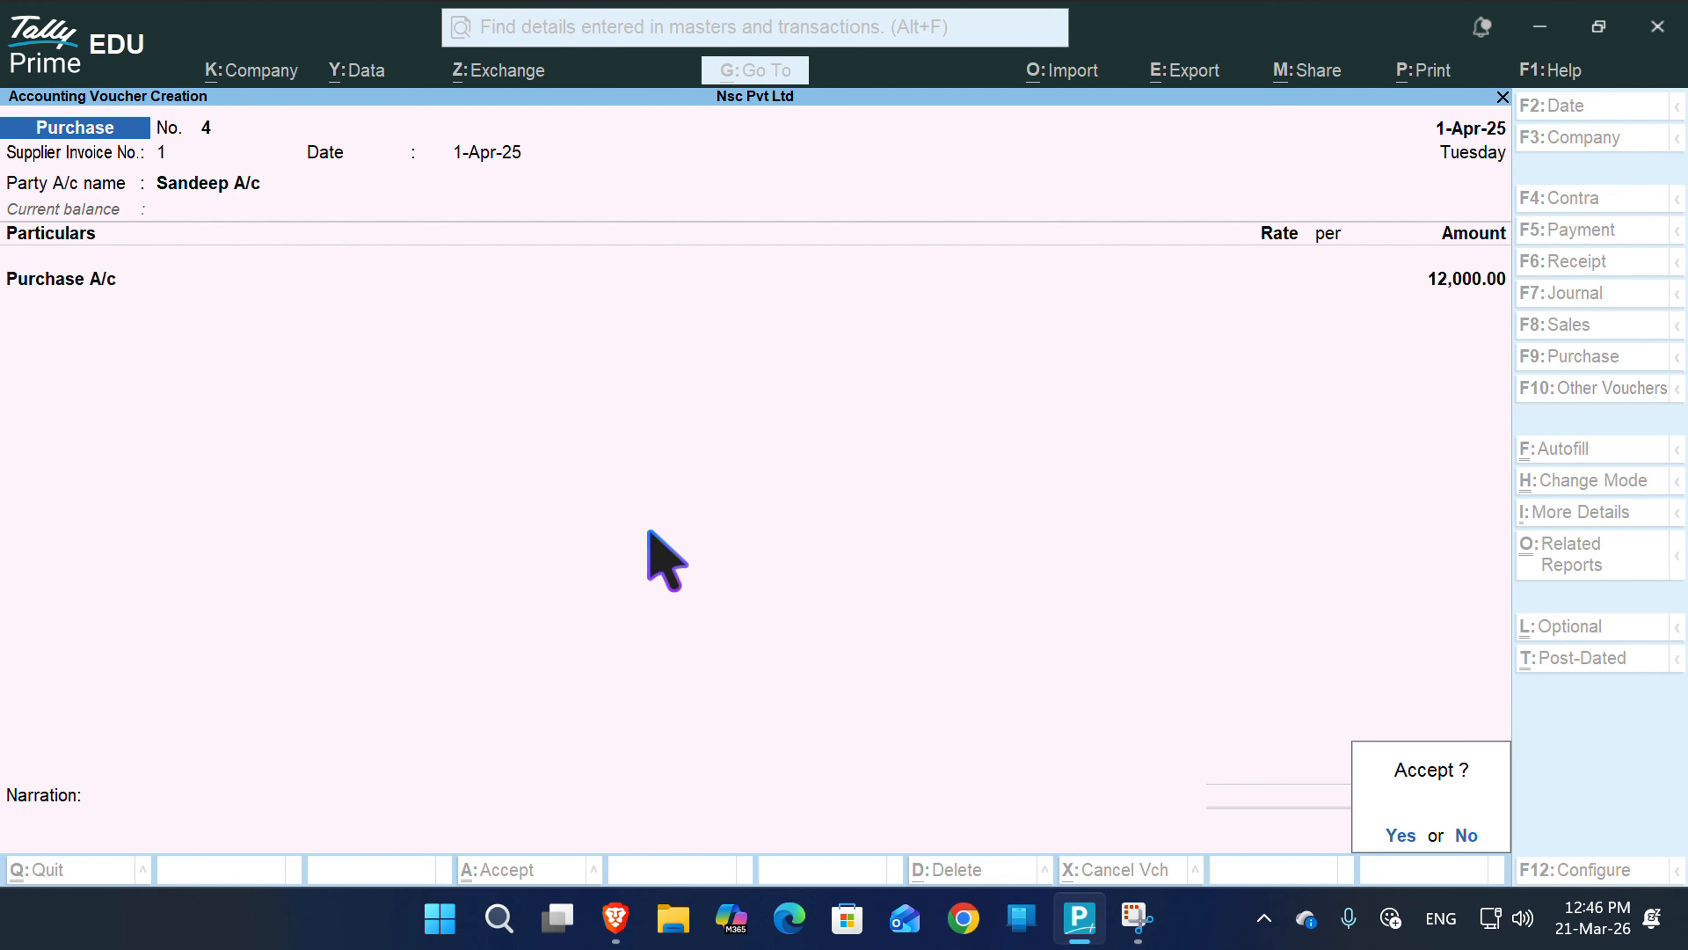
key("Return")
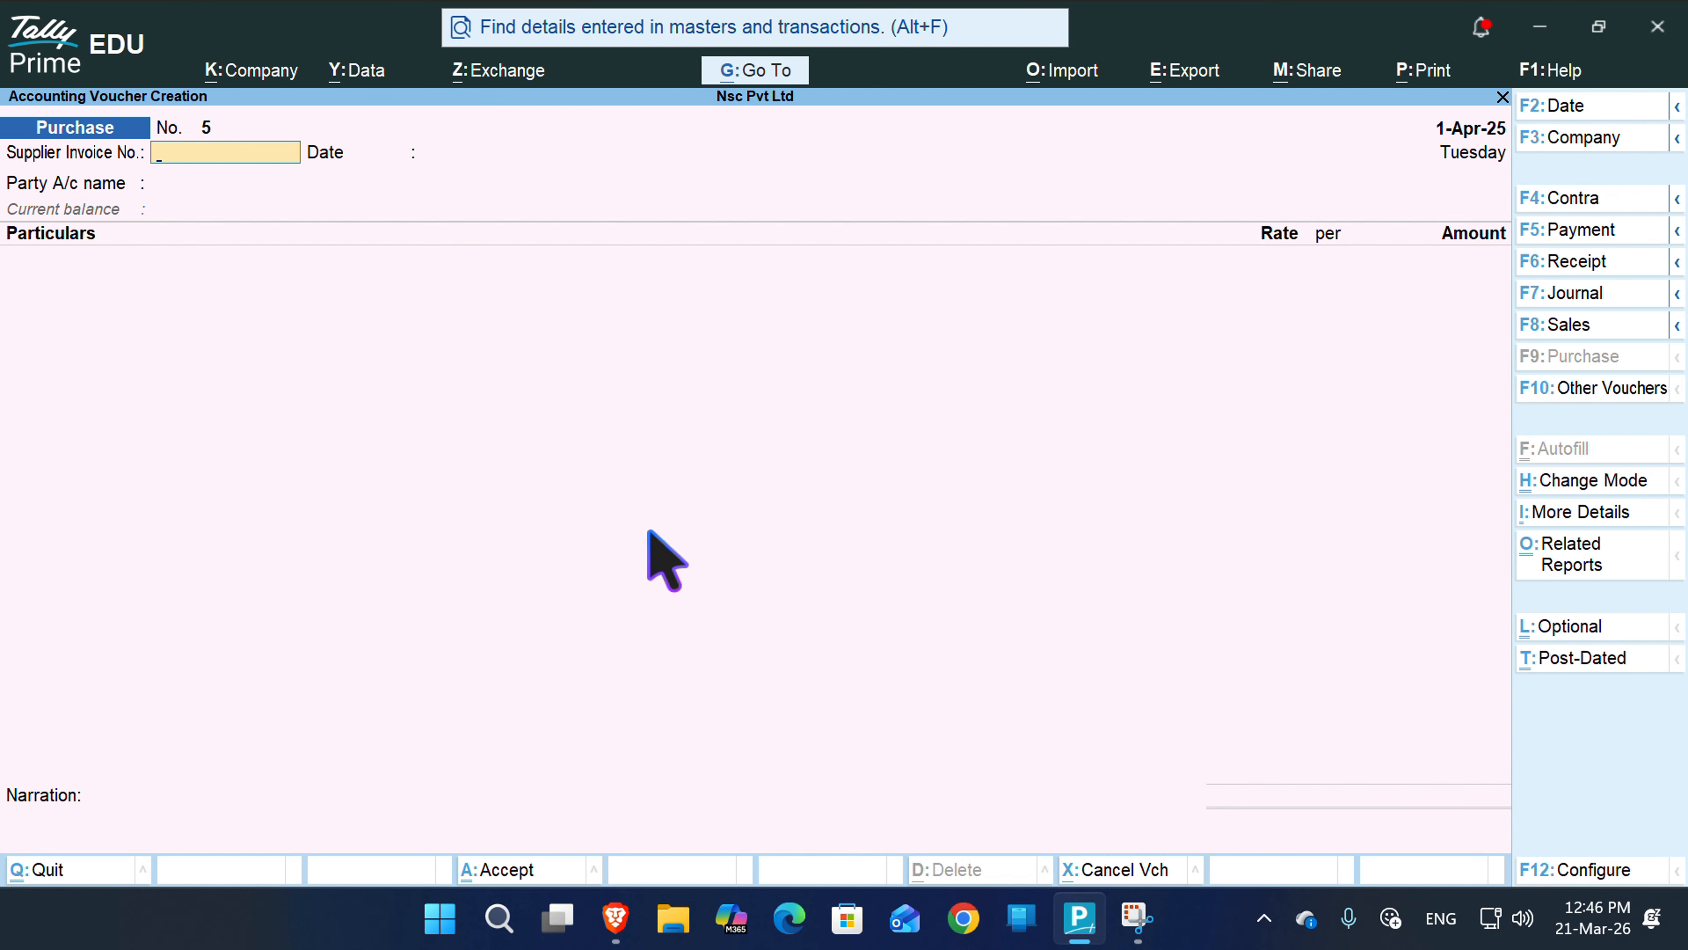
- Reopen the saved credit purchase voucher and preview its printed invoice enlarged, examining the consignee, supplier, particulars and total, then close the preview
key("Page_Up")
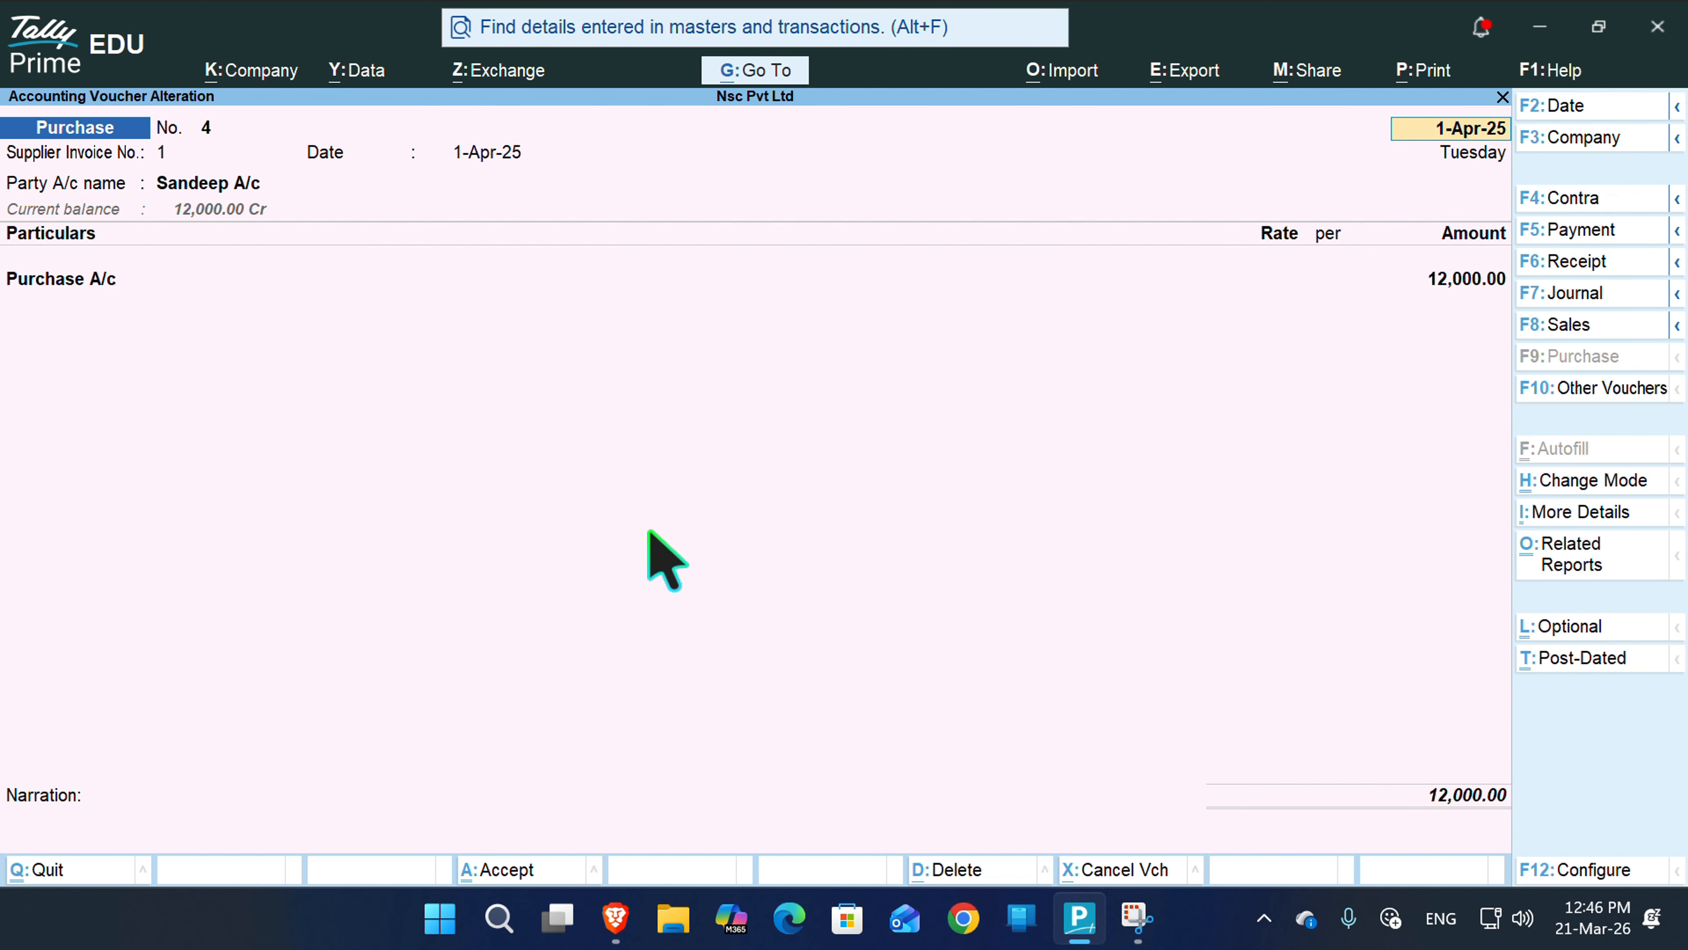
key("alt+p")
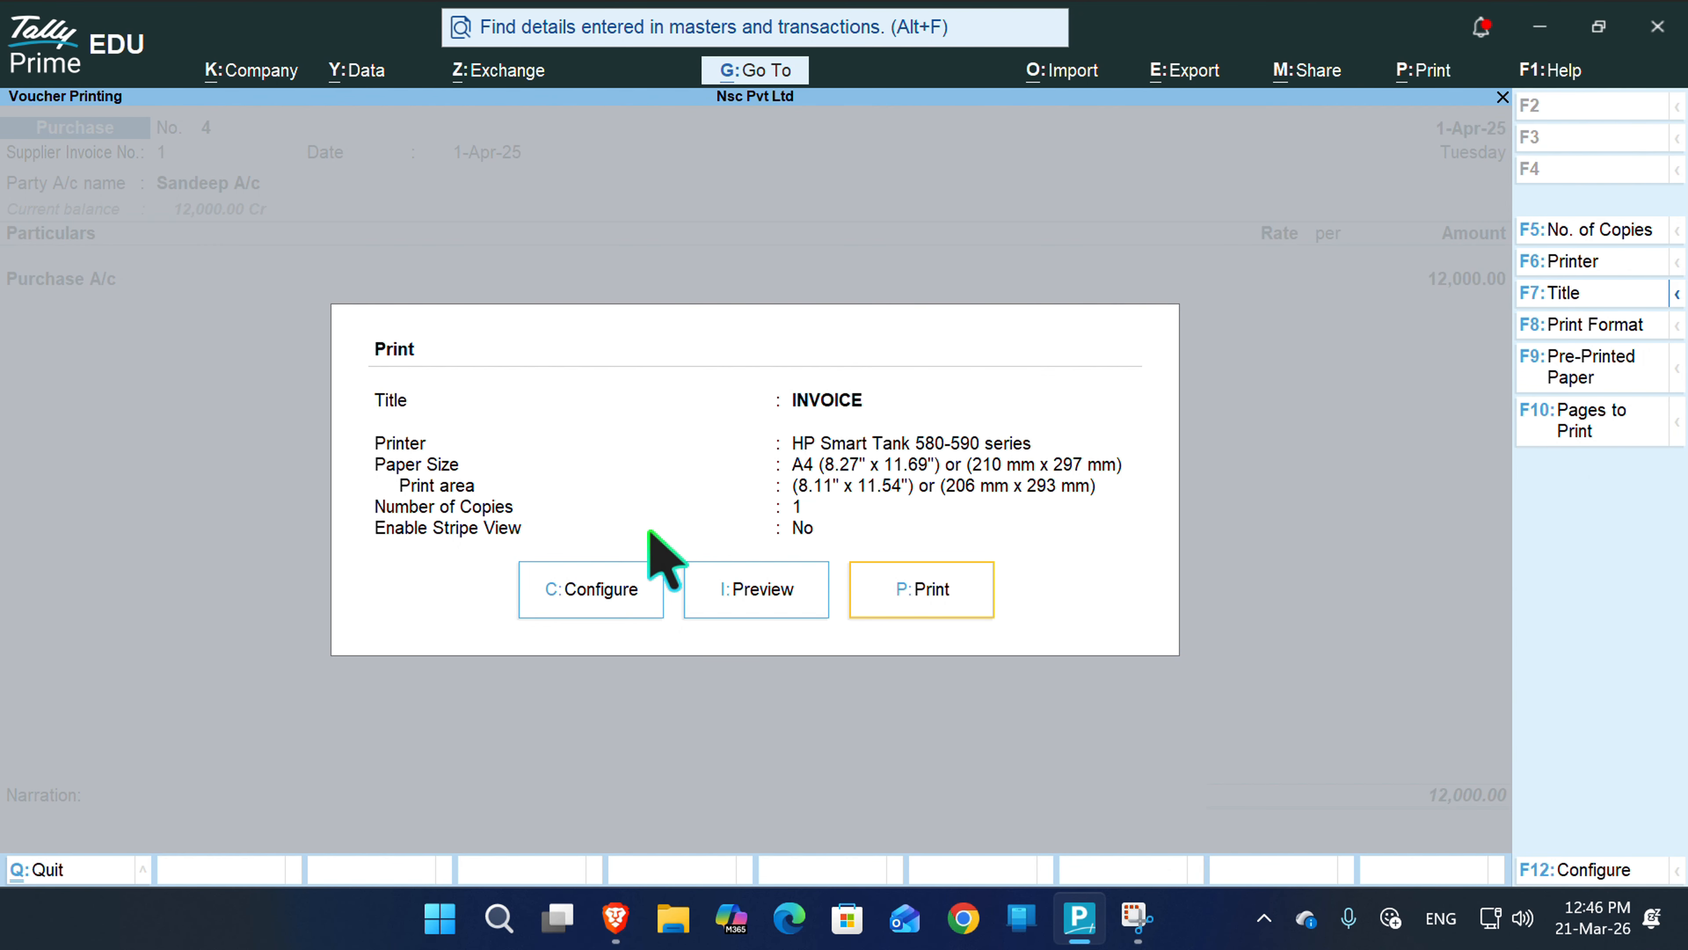
key("i")
key("alt+z")
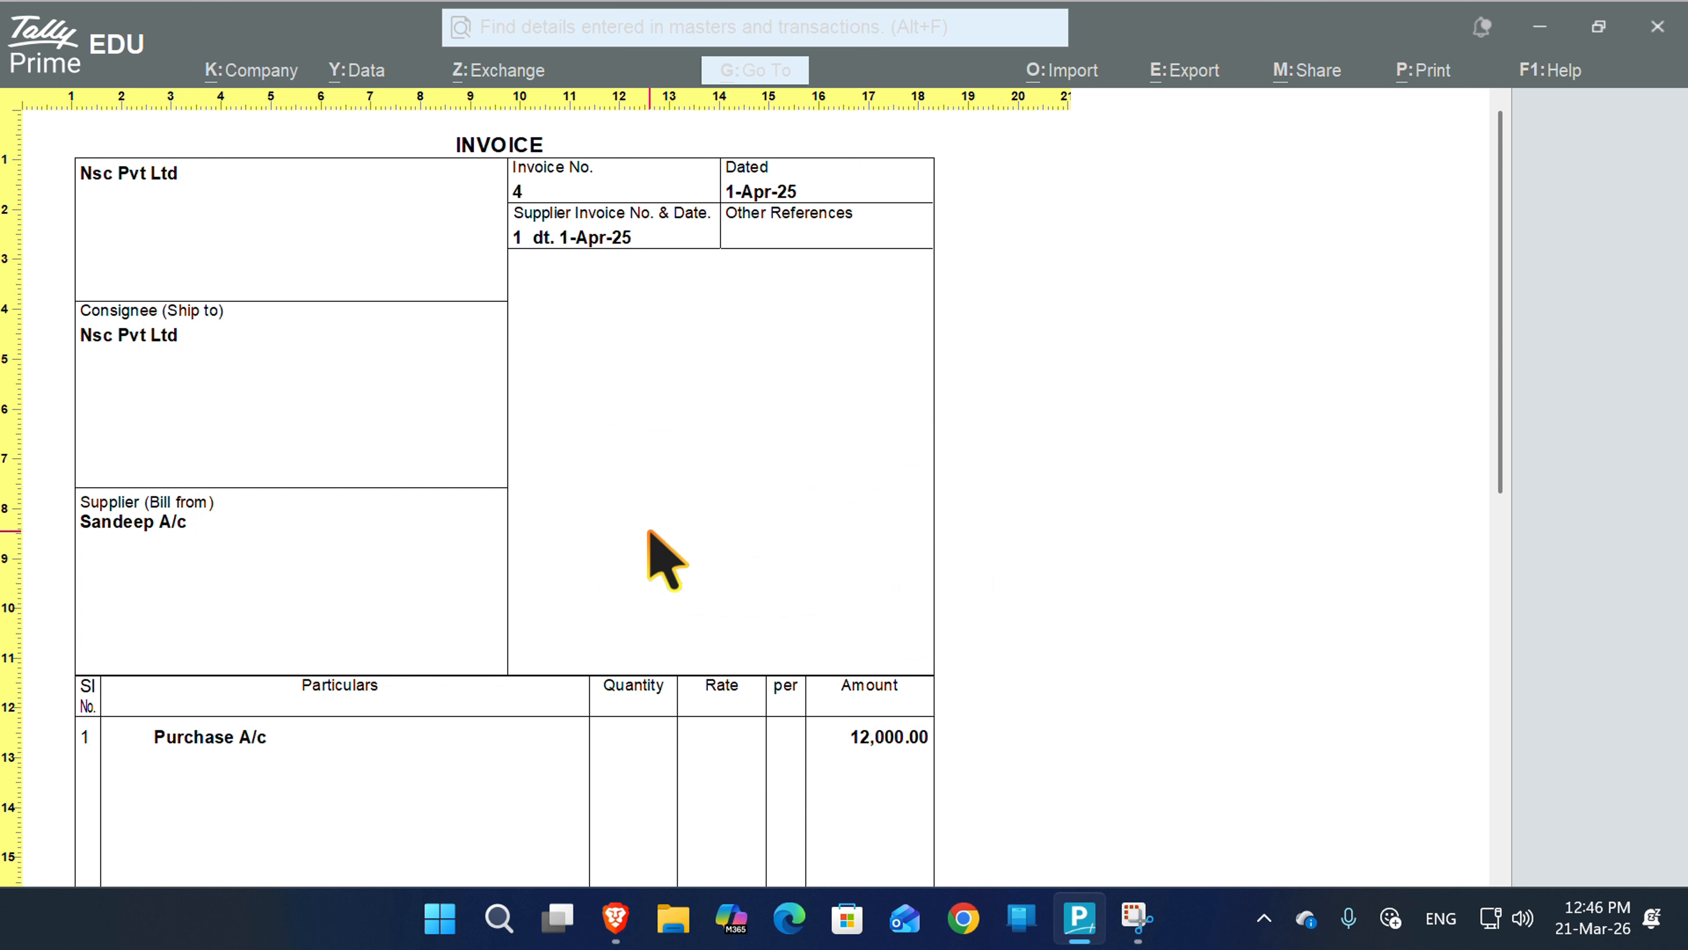
scroll(650, 532, "down", 2)
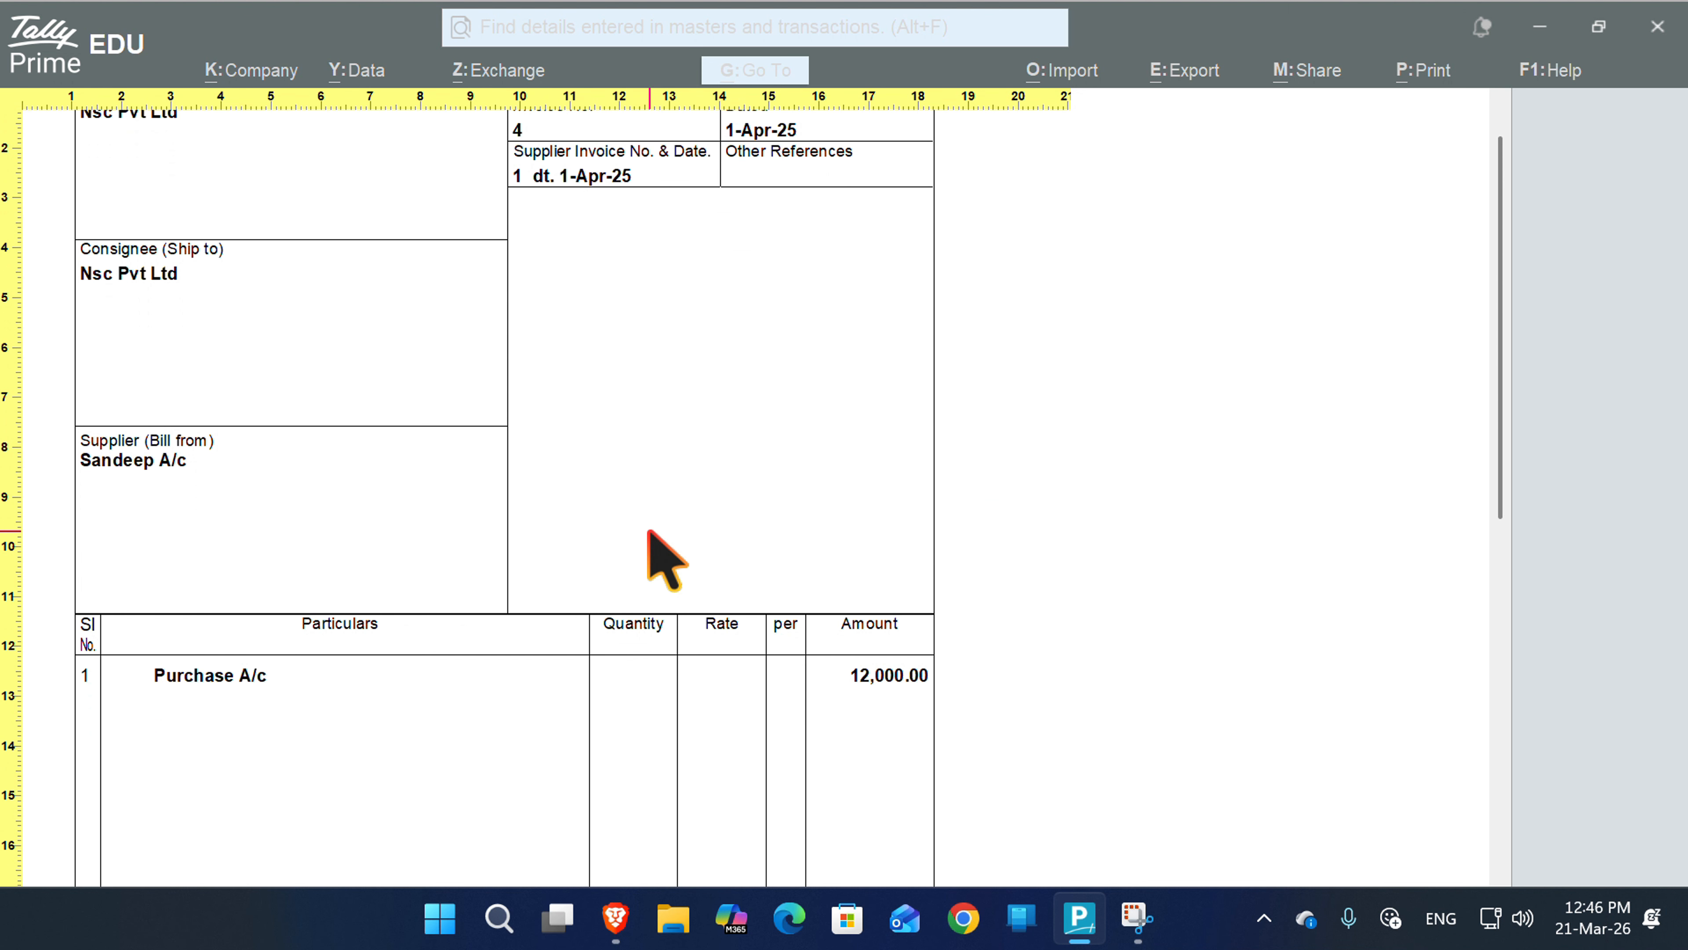
scroll(650, 532, "up", 2)
scroll(650, 532, "down", 3)
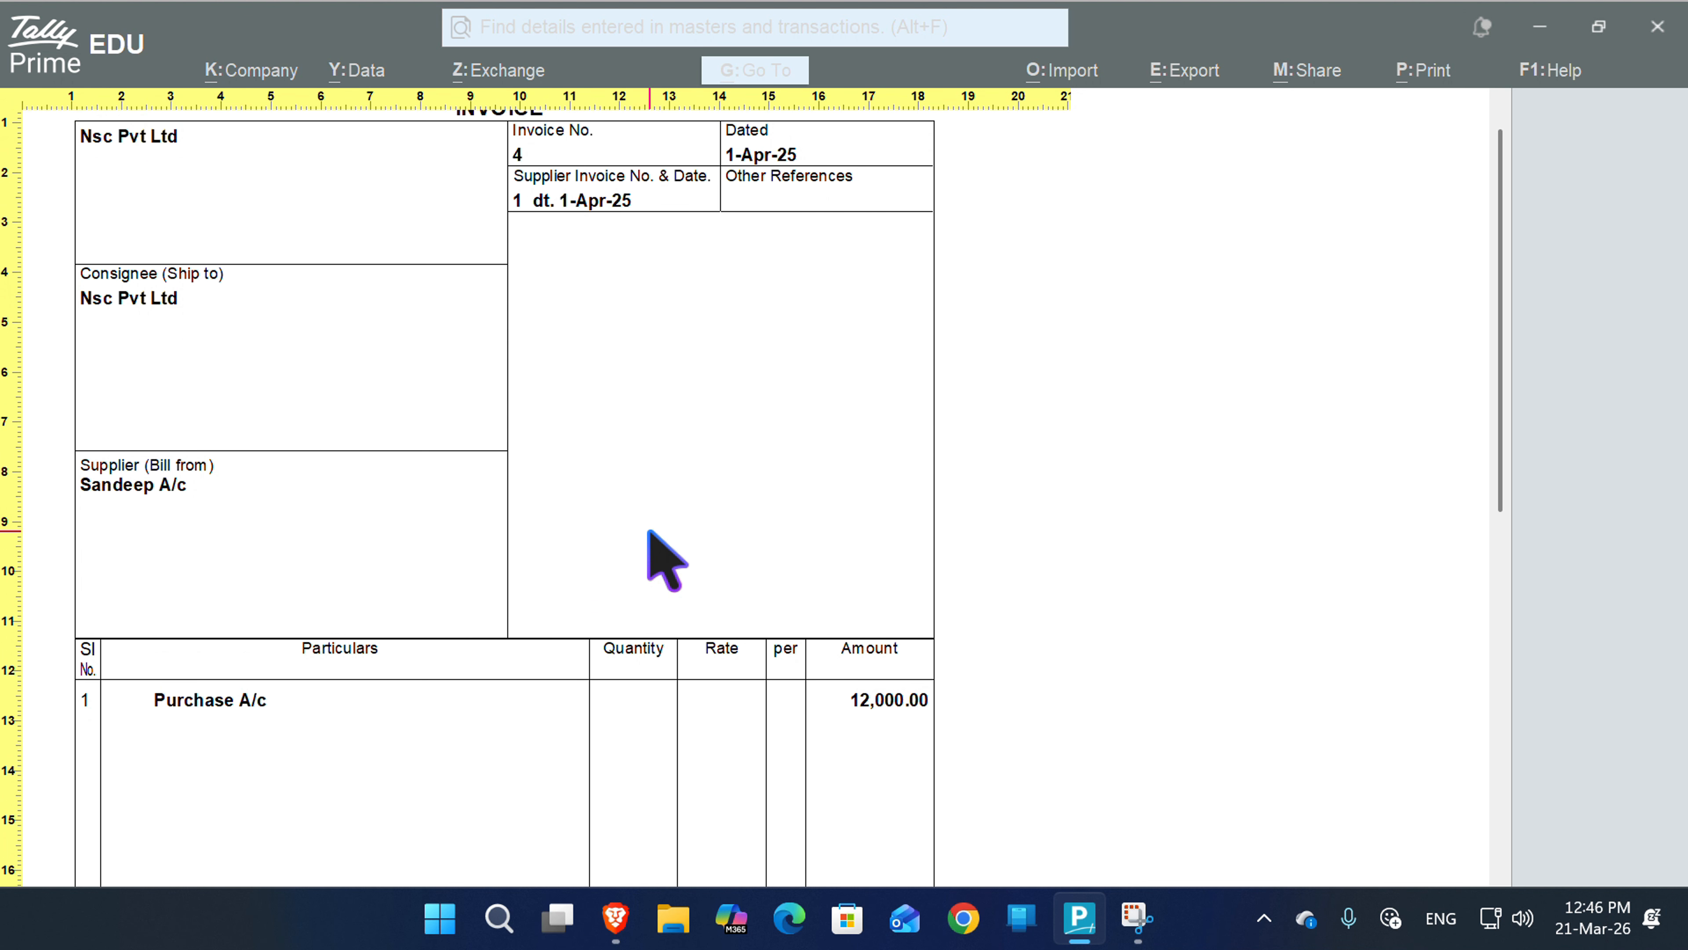
scroll(650, 532, "up", 2)
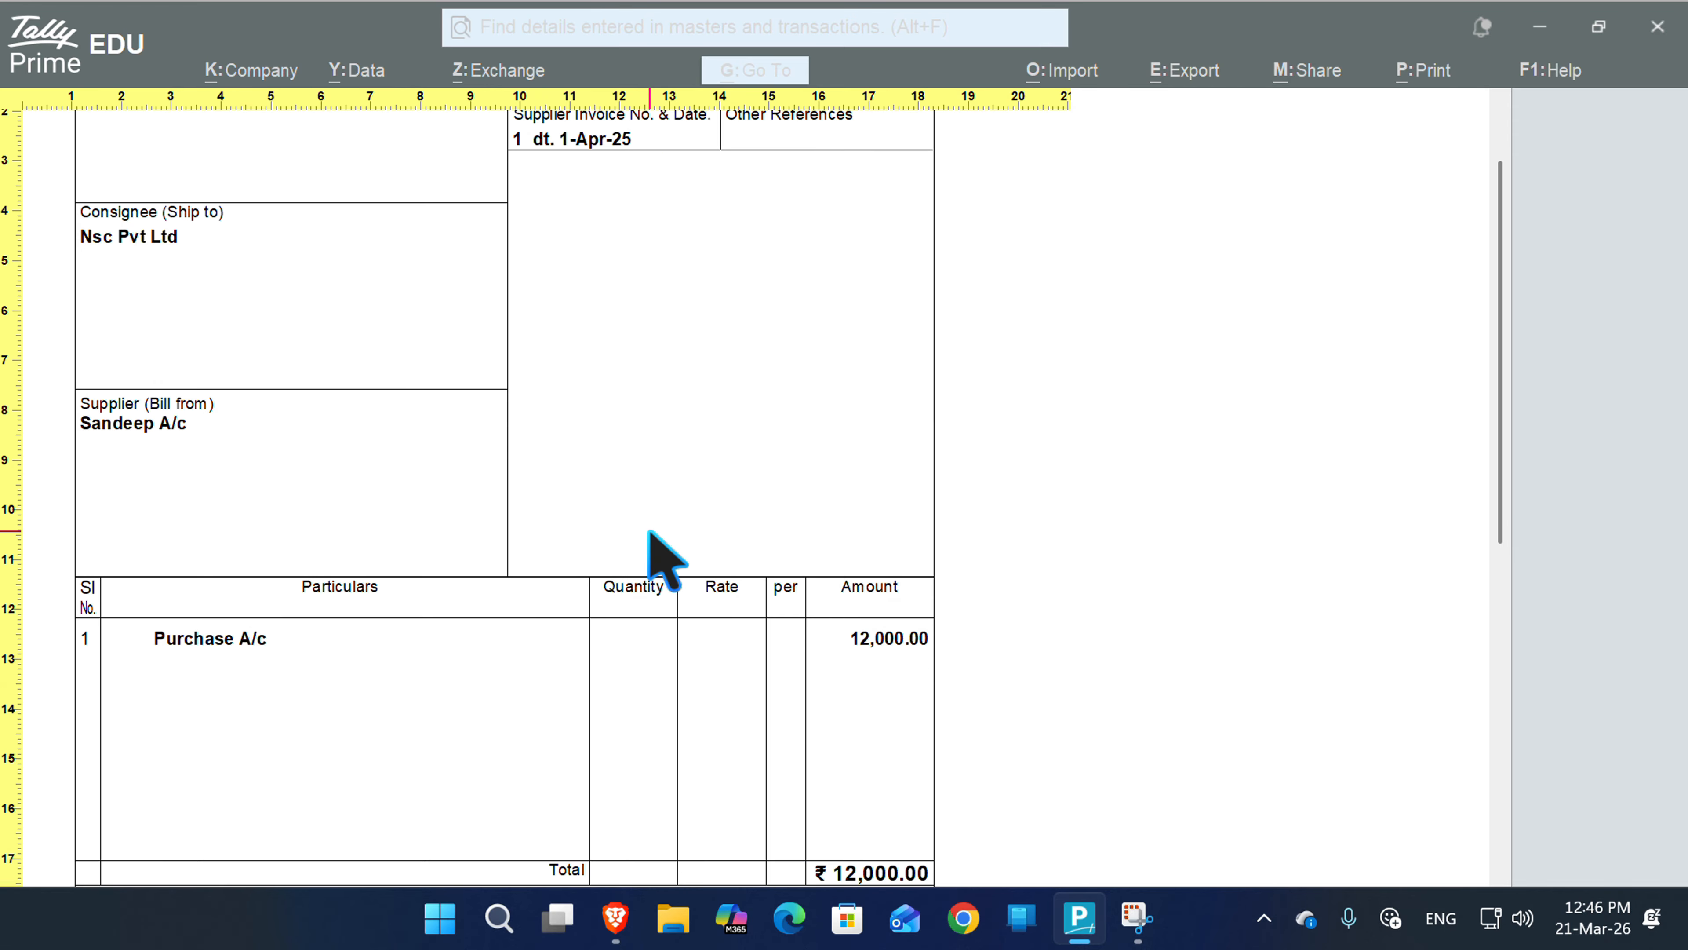
scroll(651, 532, "up", 1)
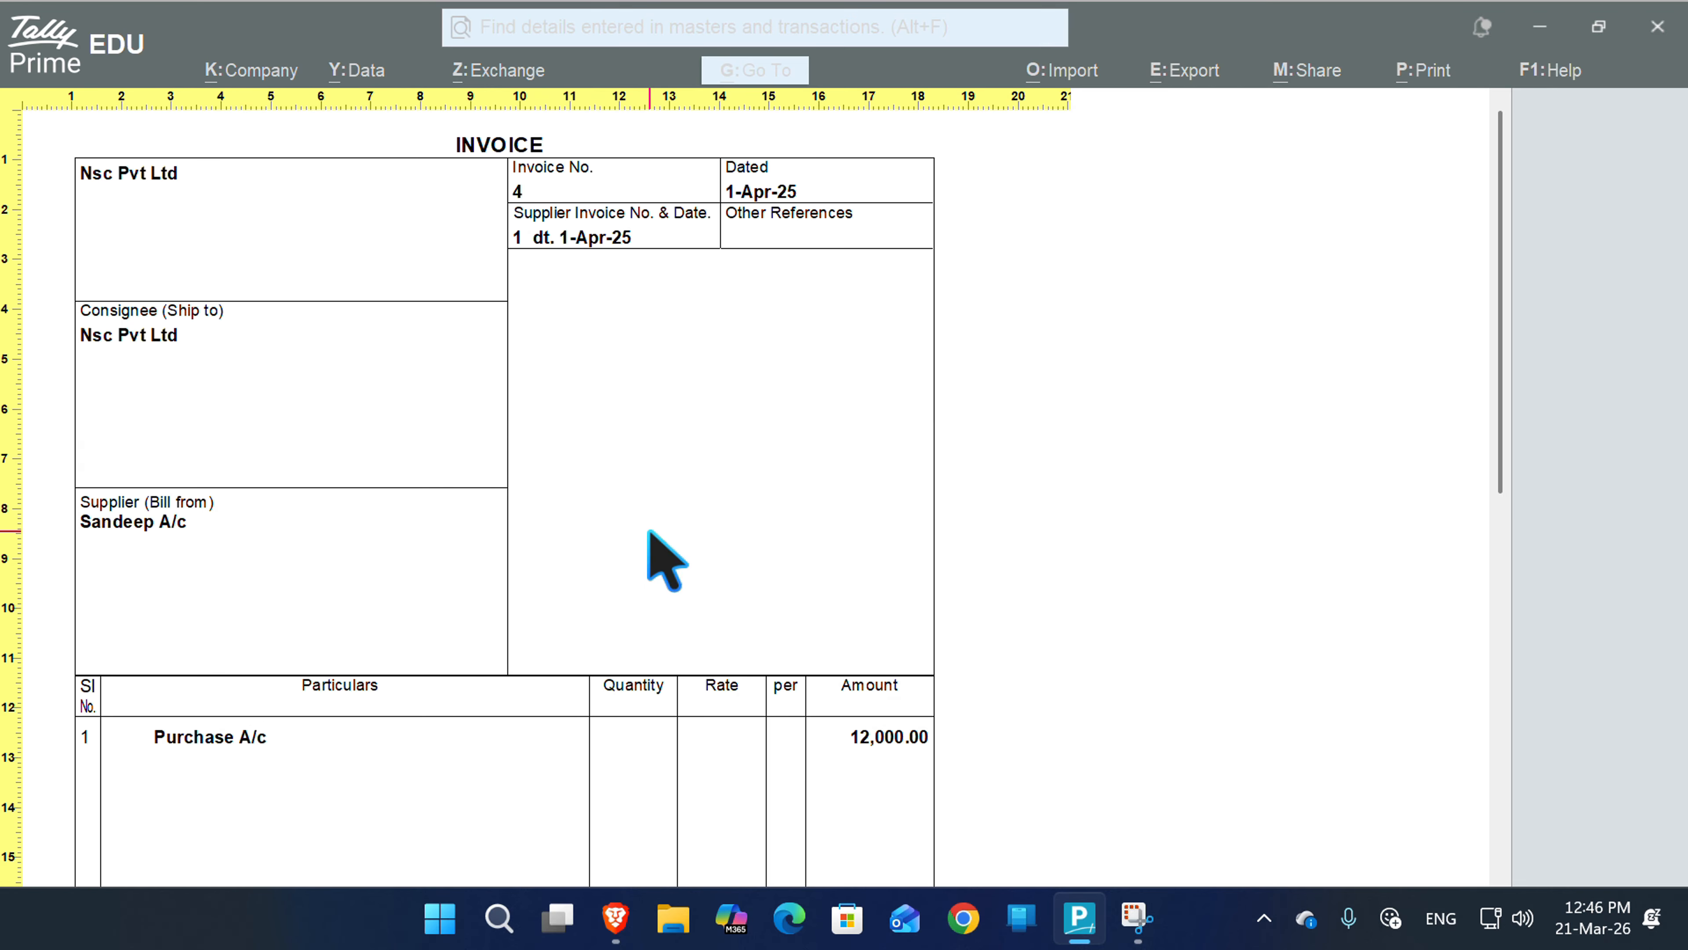
scroll(651, 532, "down", 3)
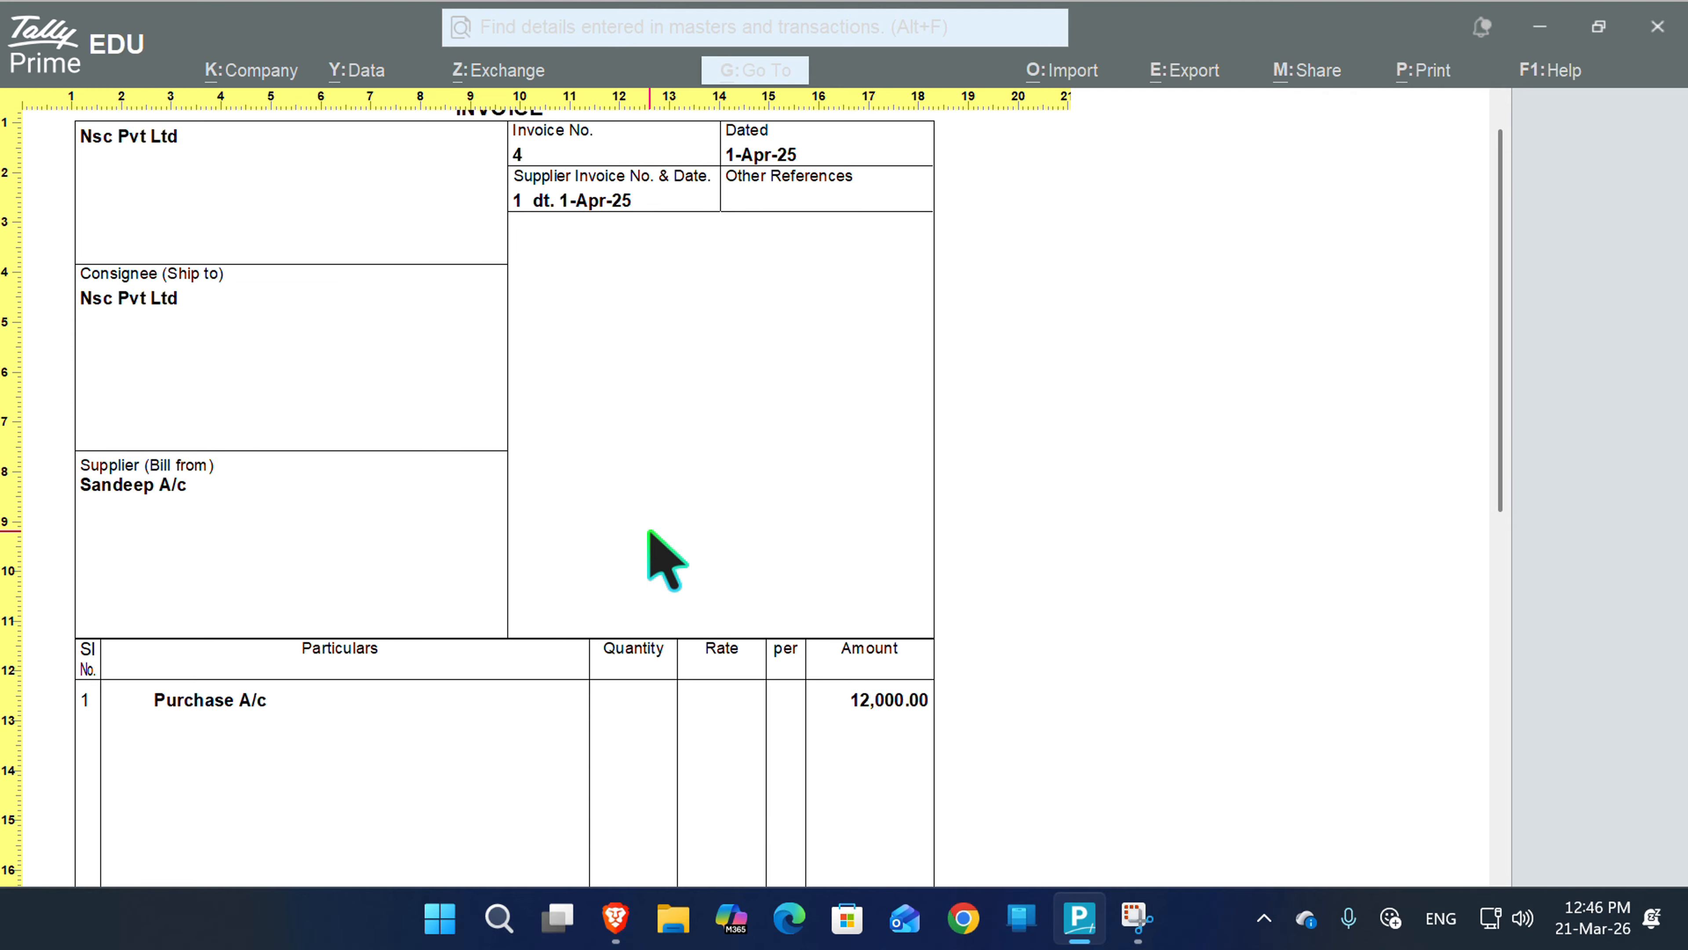
scroll(651, 532, "down", 4)
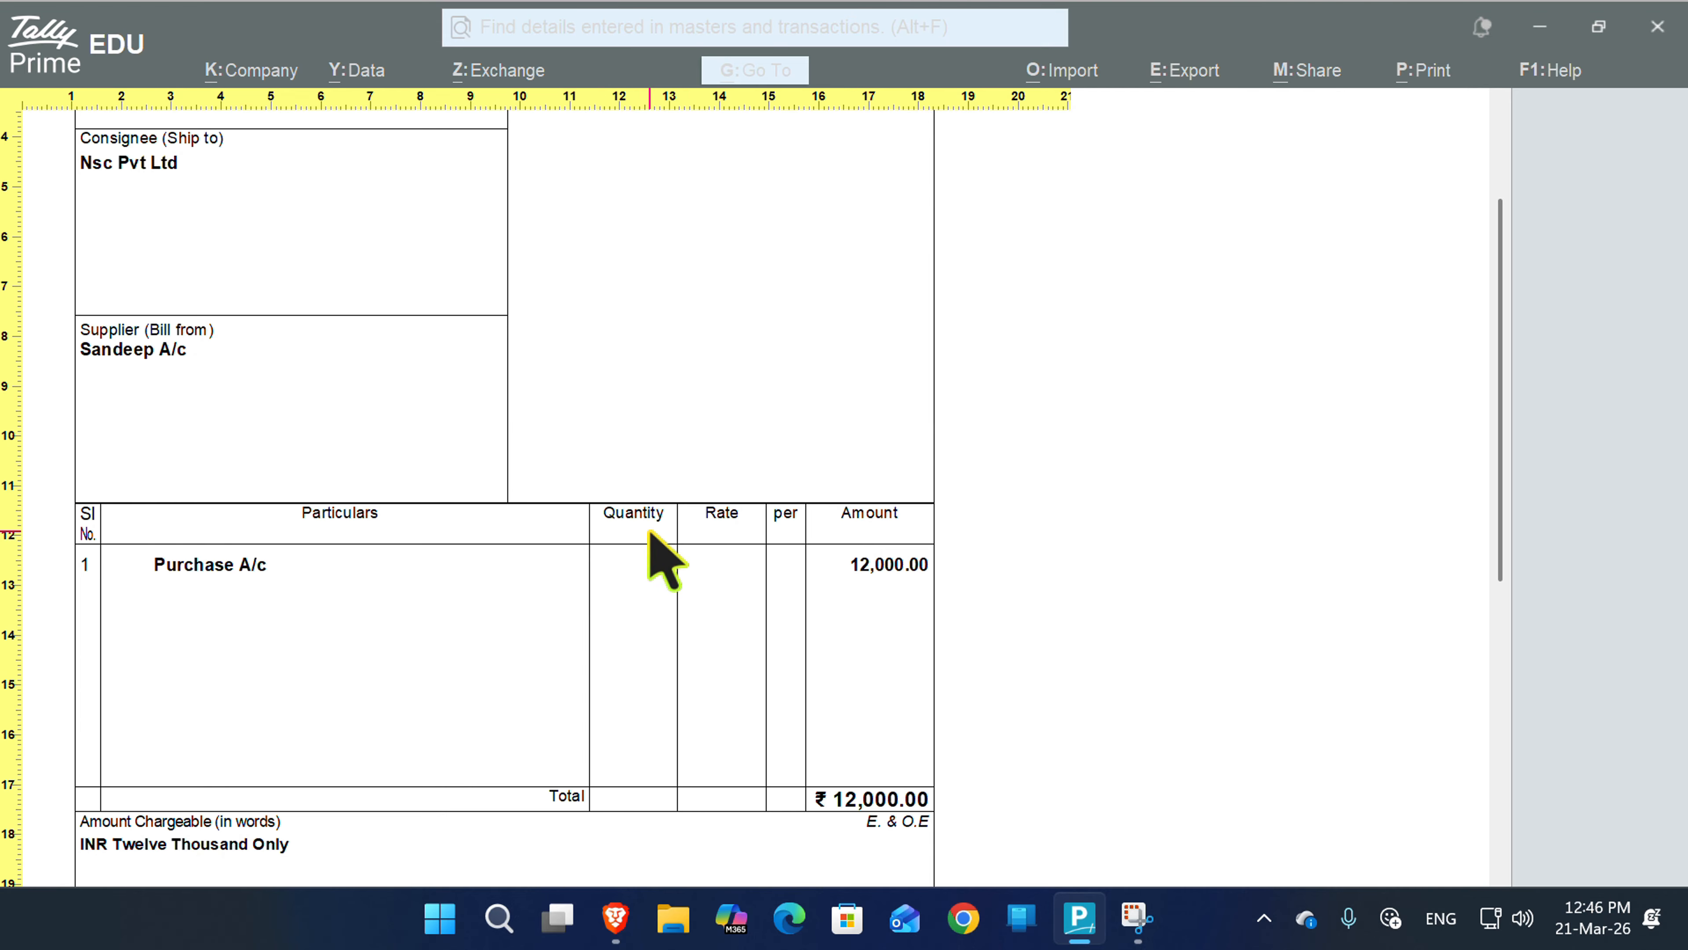
left_click(651, 532)
left_click(651, 532)
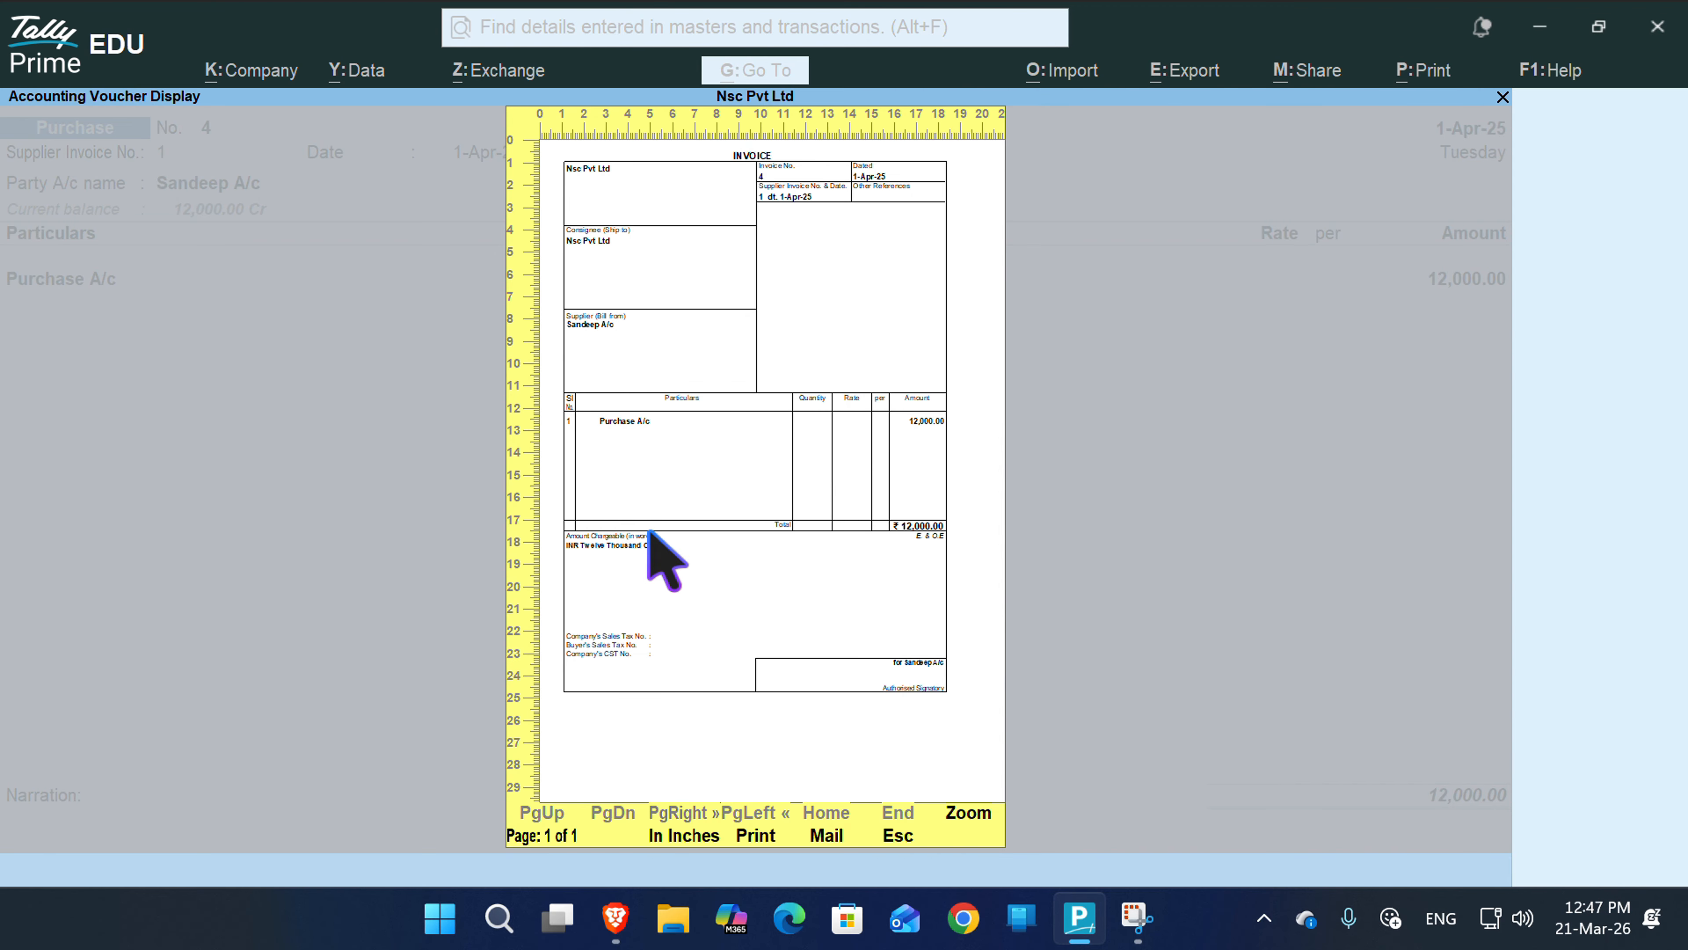
key("Escape")
key("Escape")
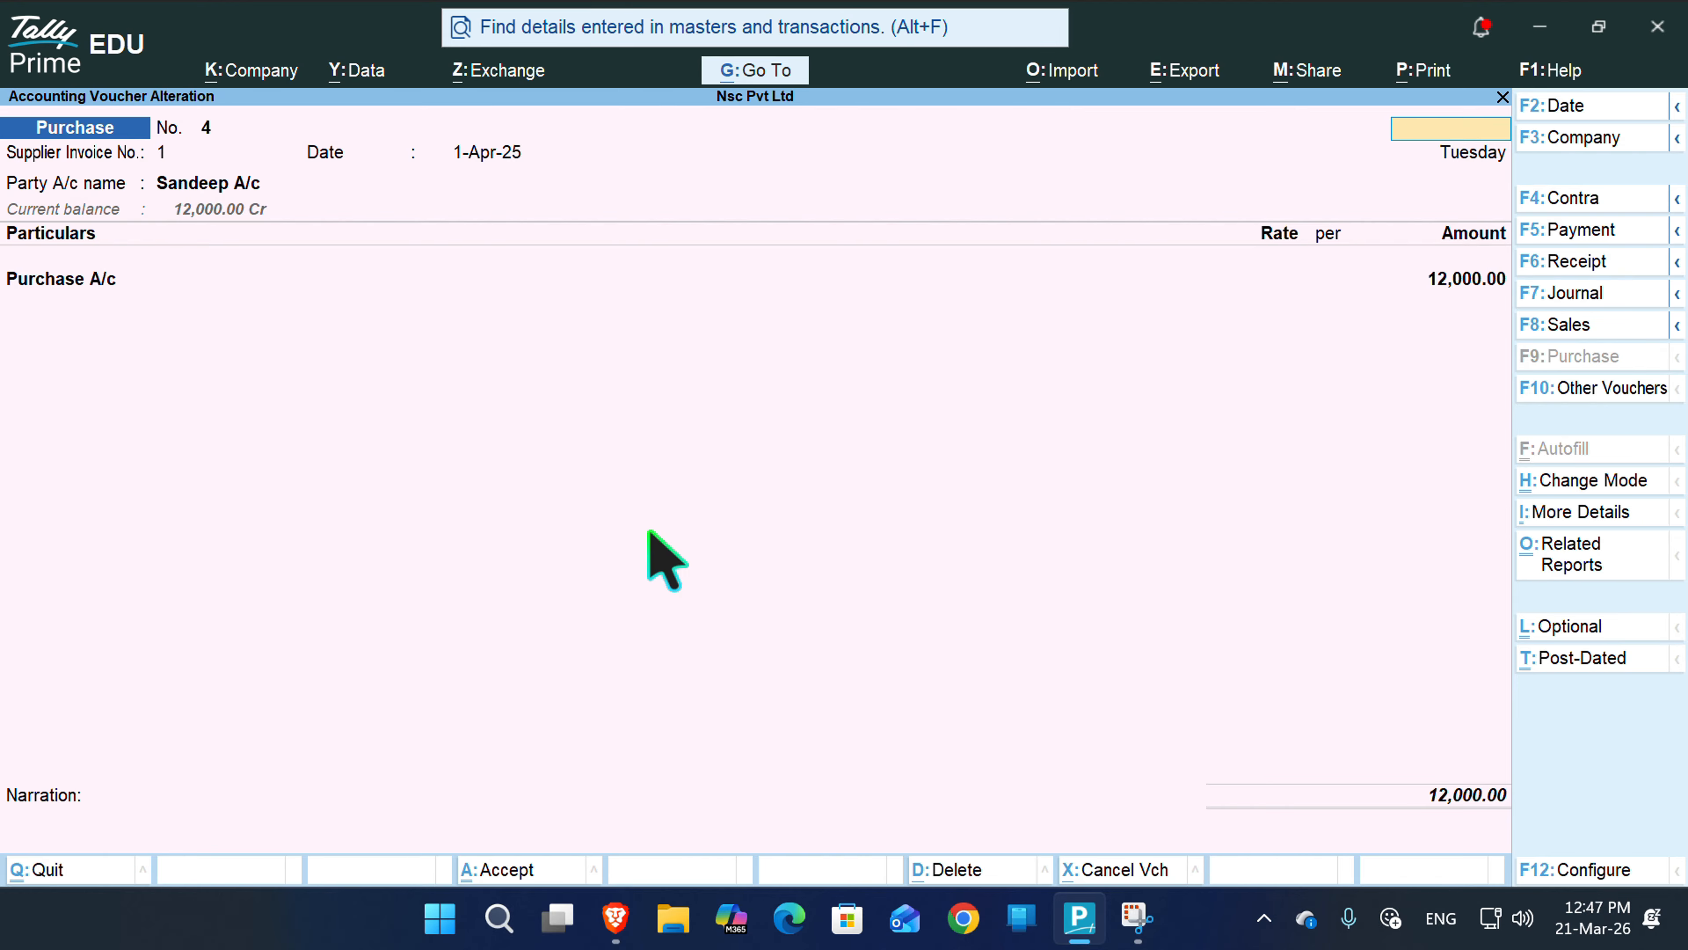
- Look back through the previously saved purchase and sales vouchers, discarding any edits, and return to a blank purchase voucher
key("Page_Up")
key("ctrl")
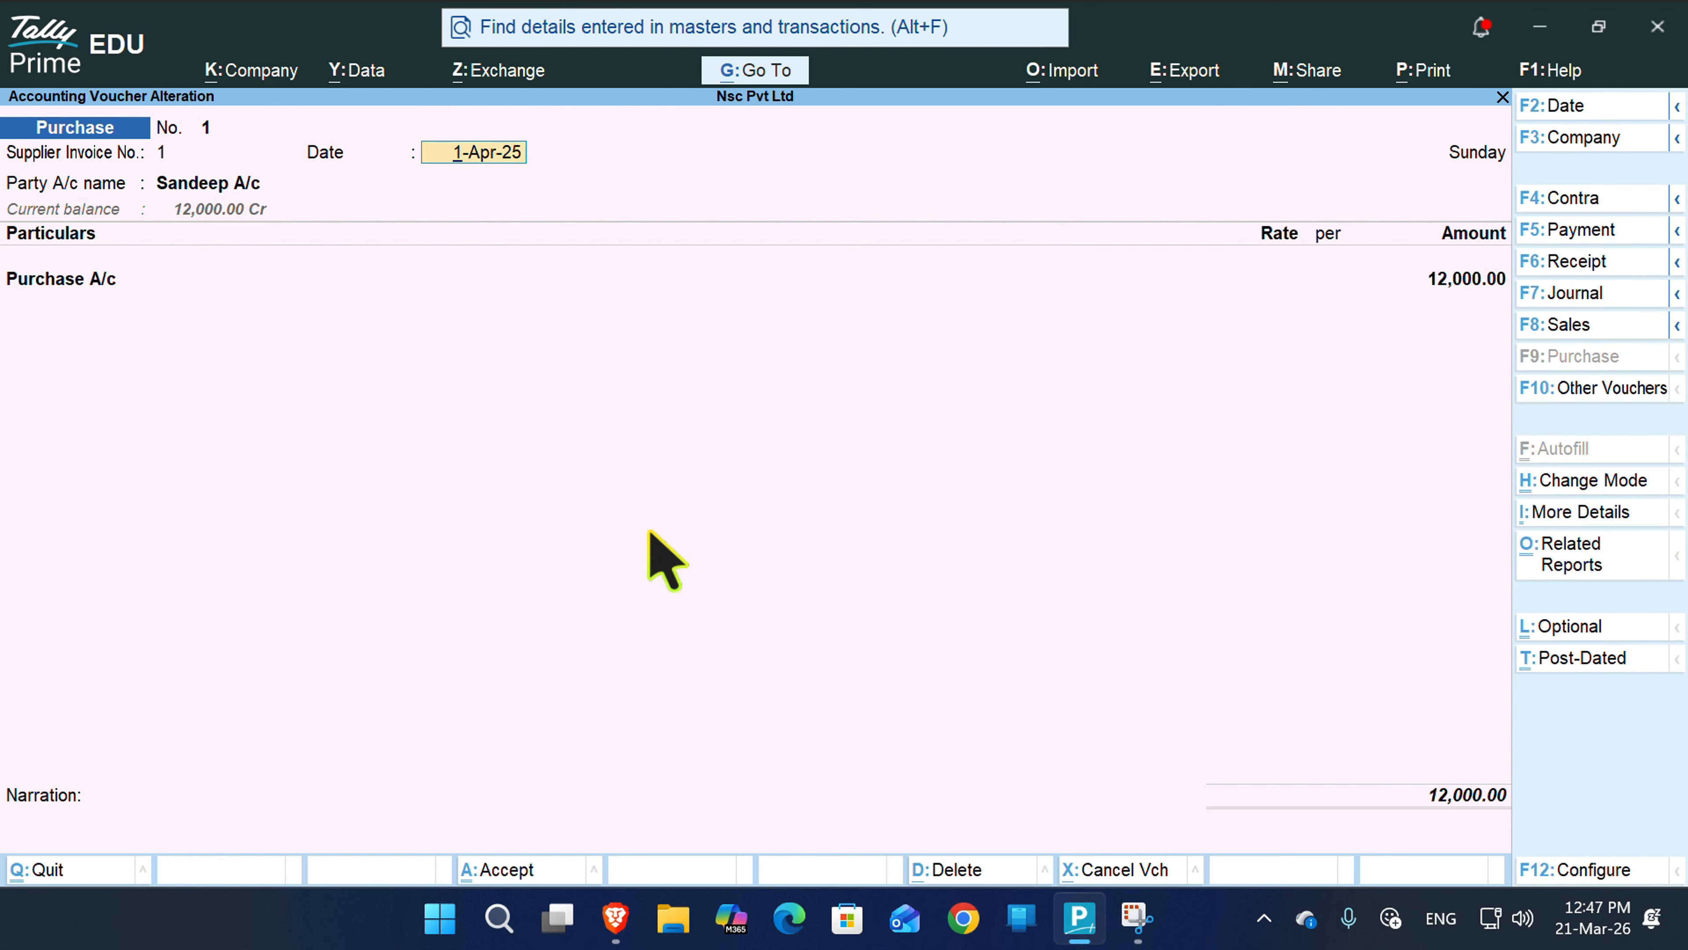
key("BackSpace")
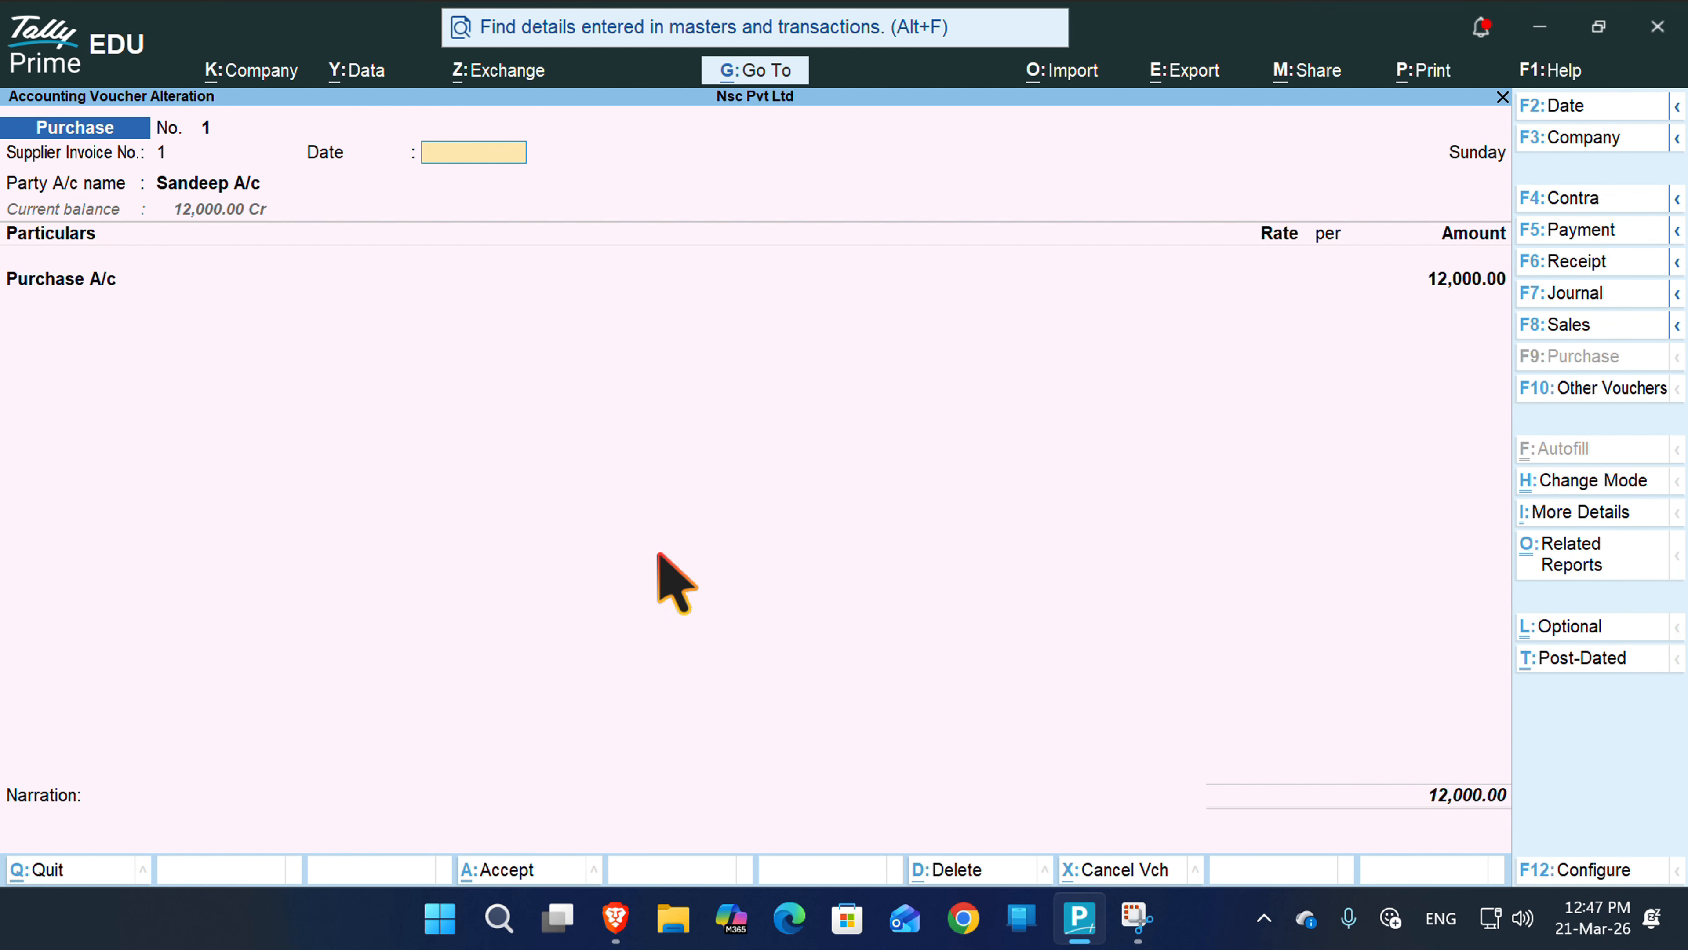
key("ctrl+r")
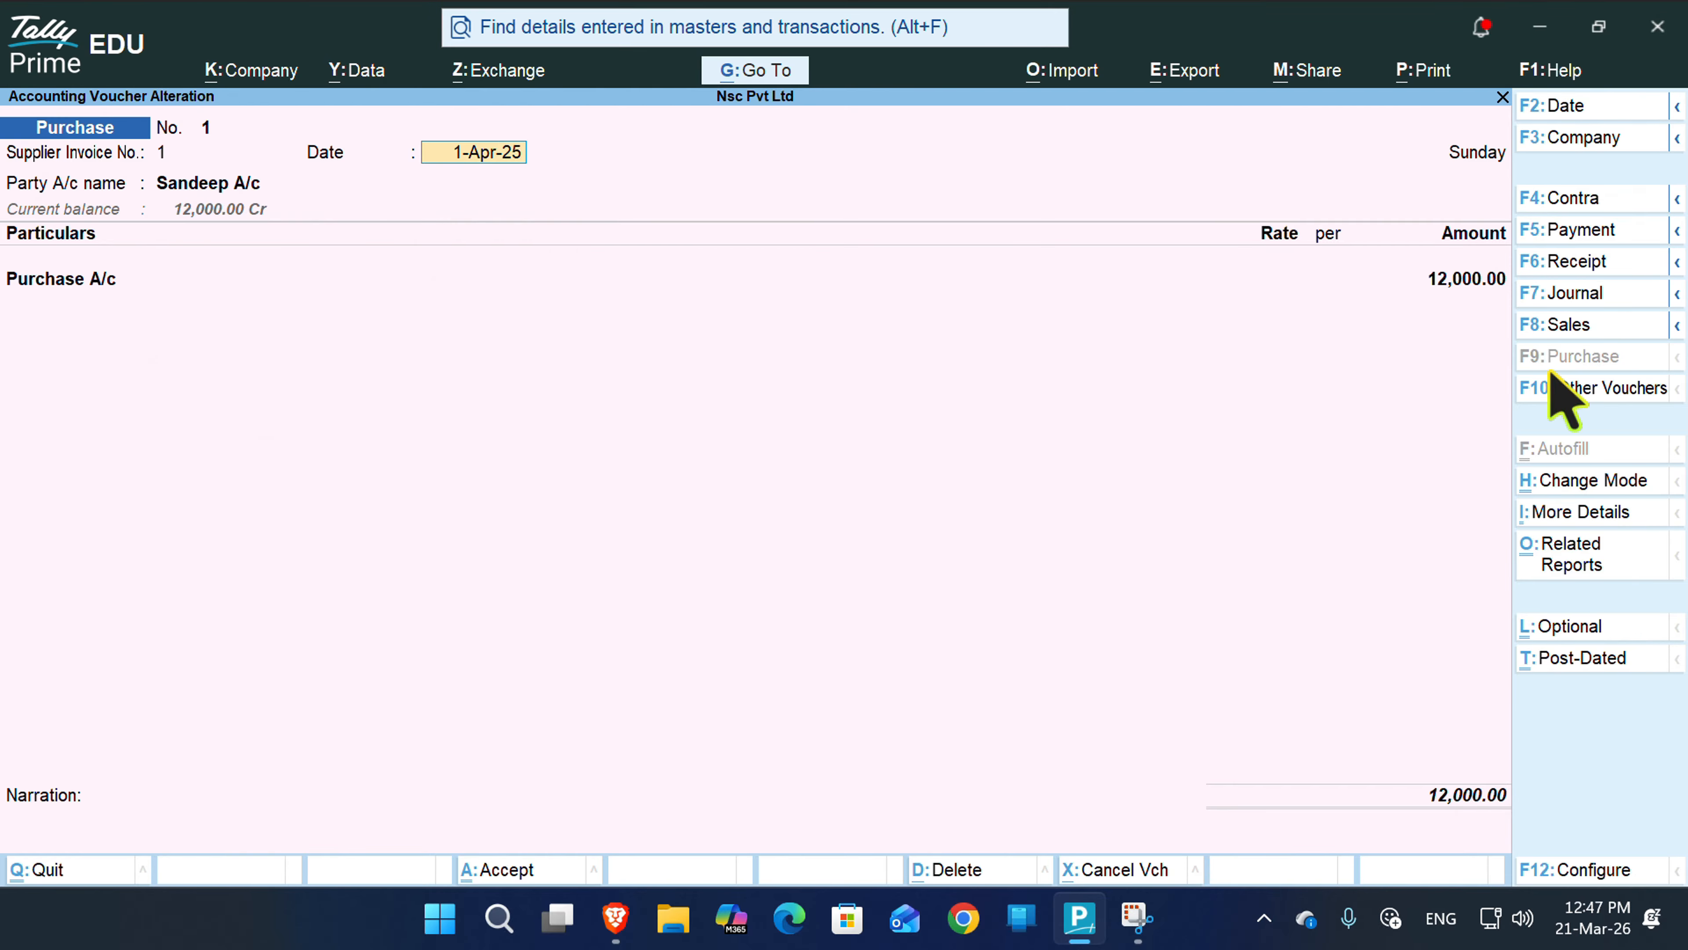
key("Escape")
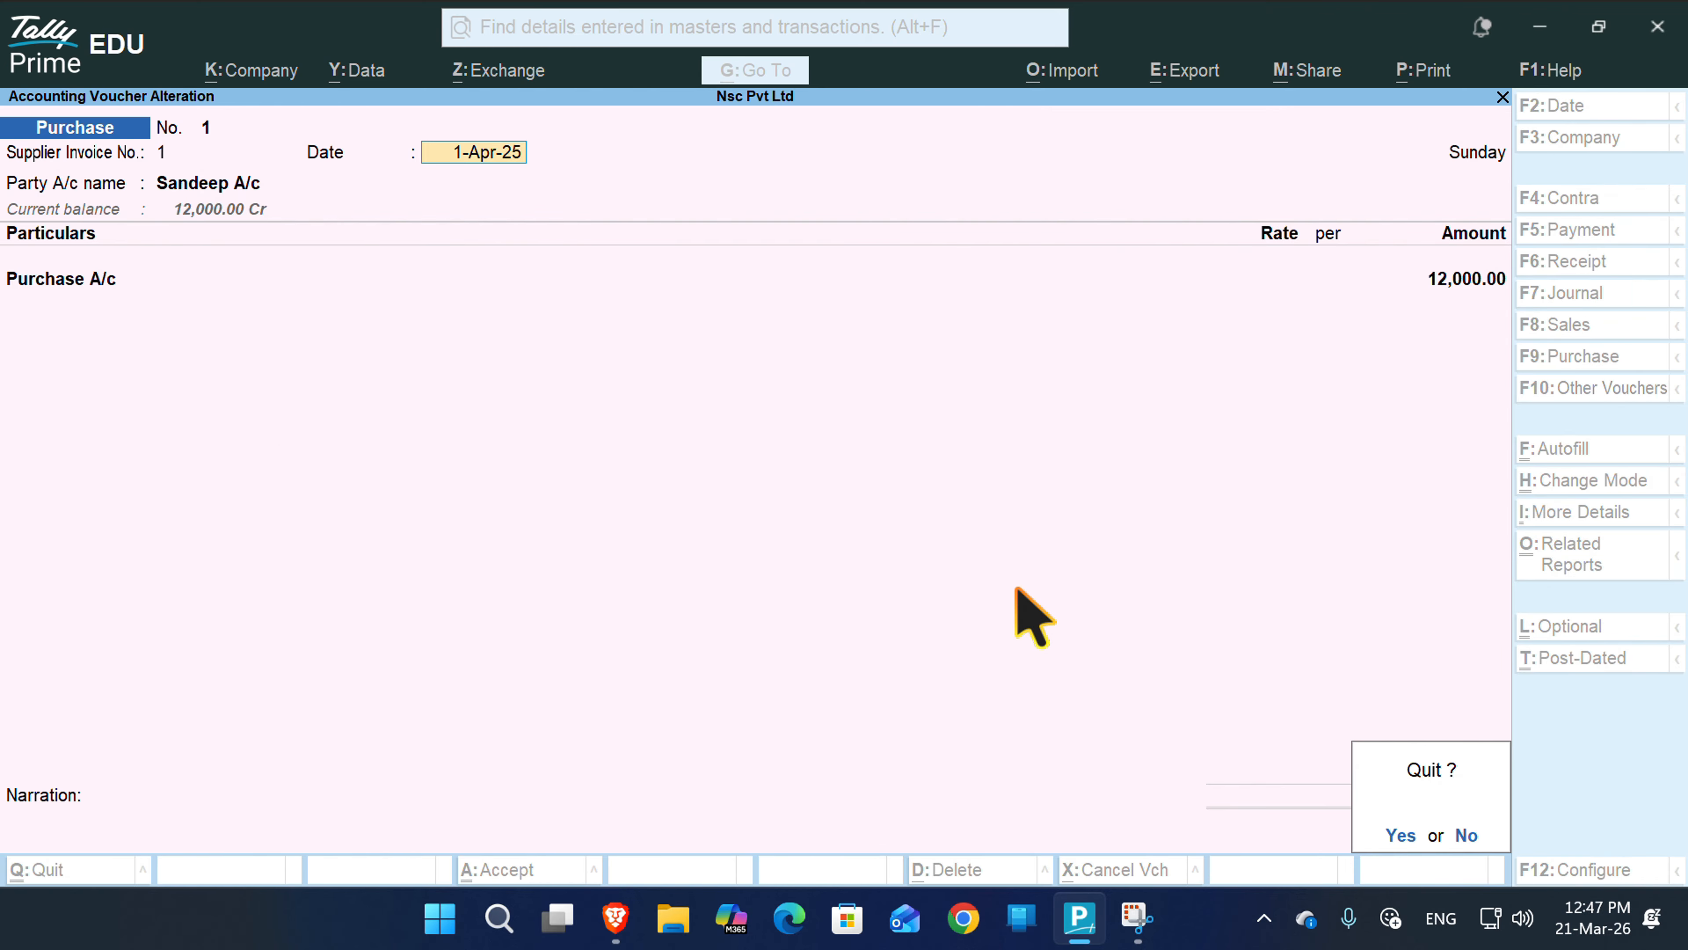
key("y")
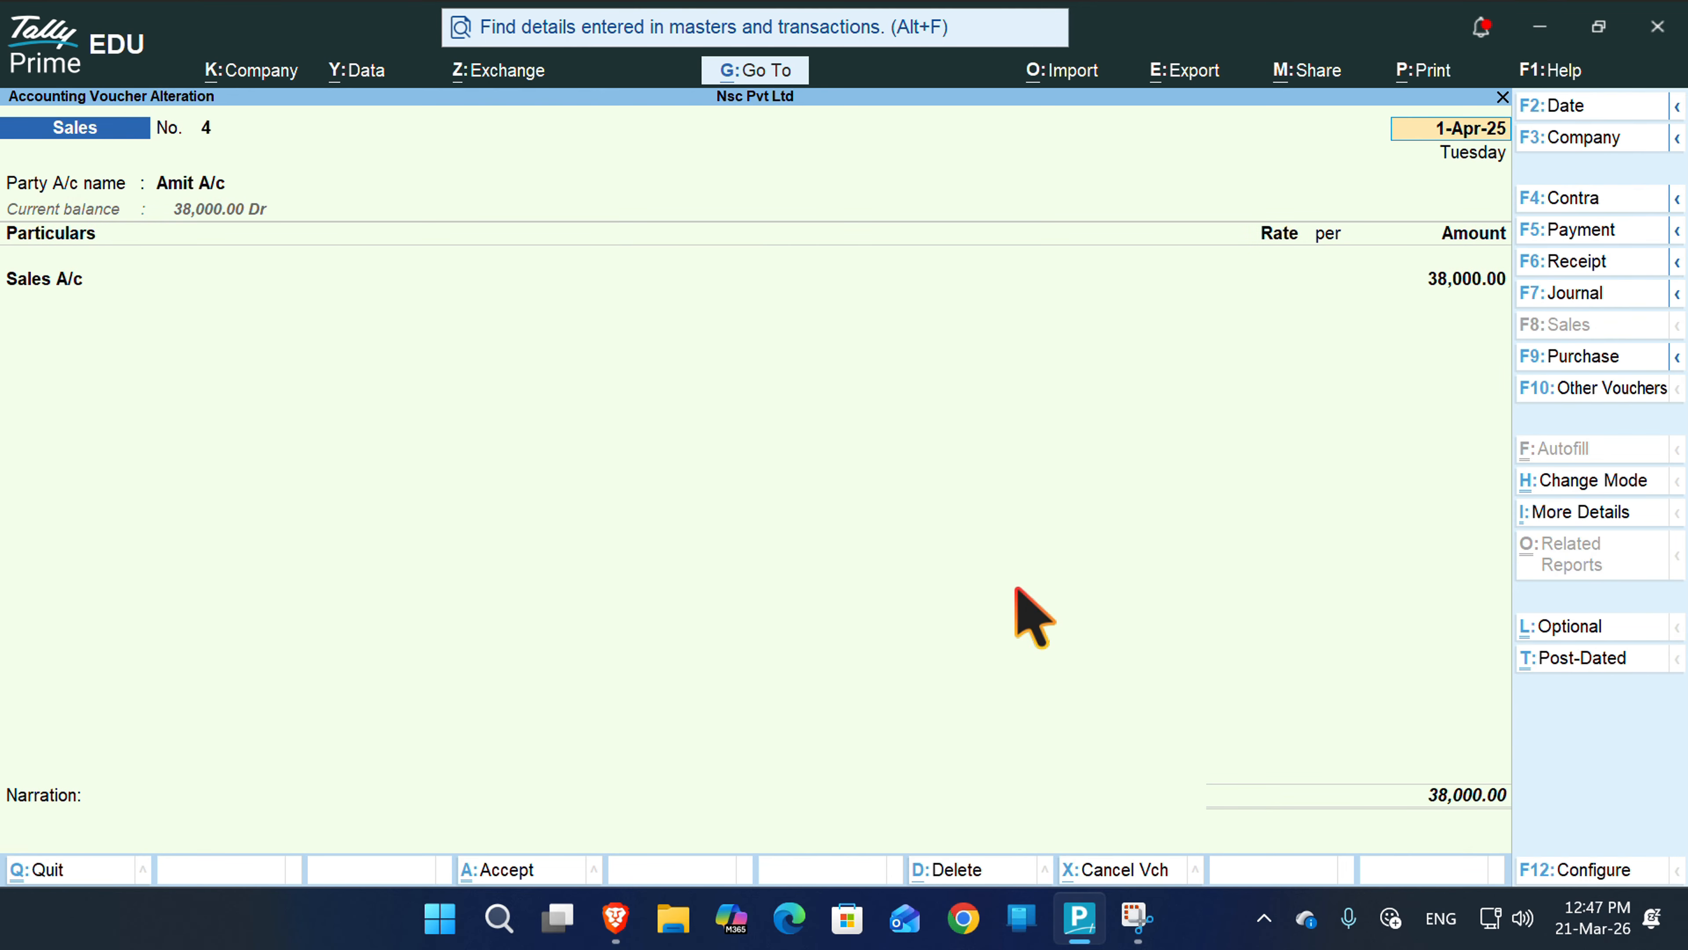
key("Page_Down")
key("Page_Down")
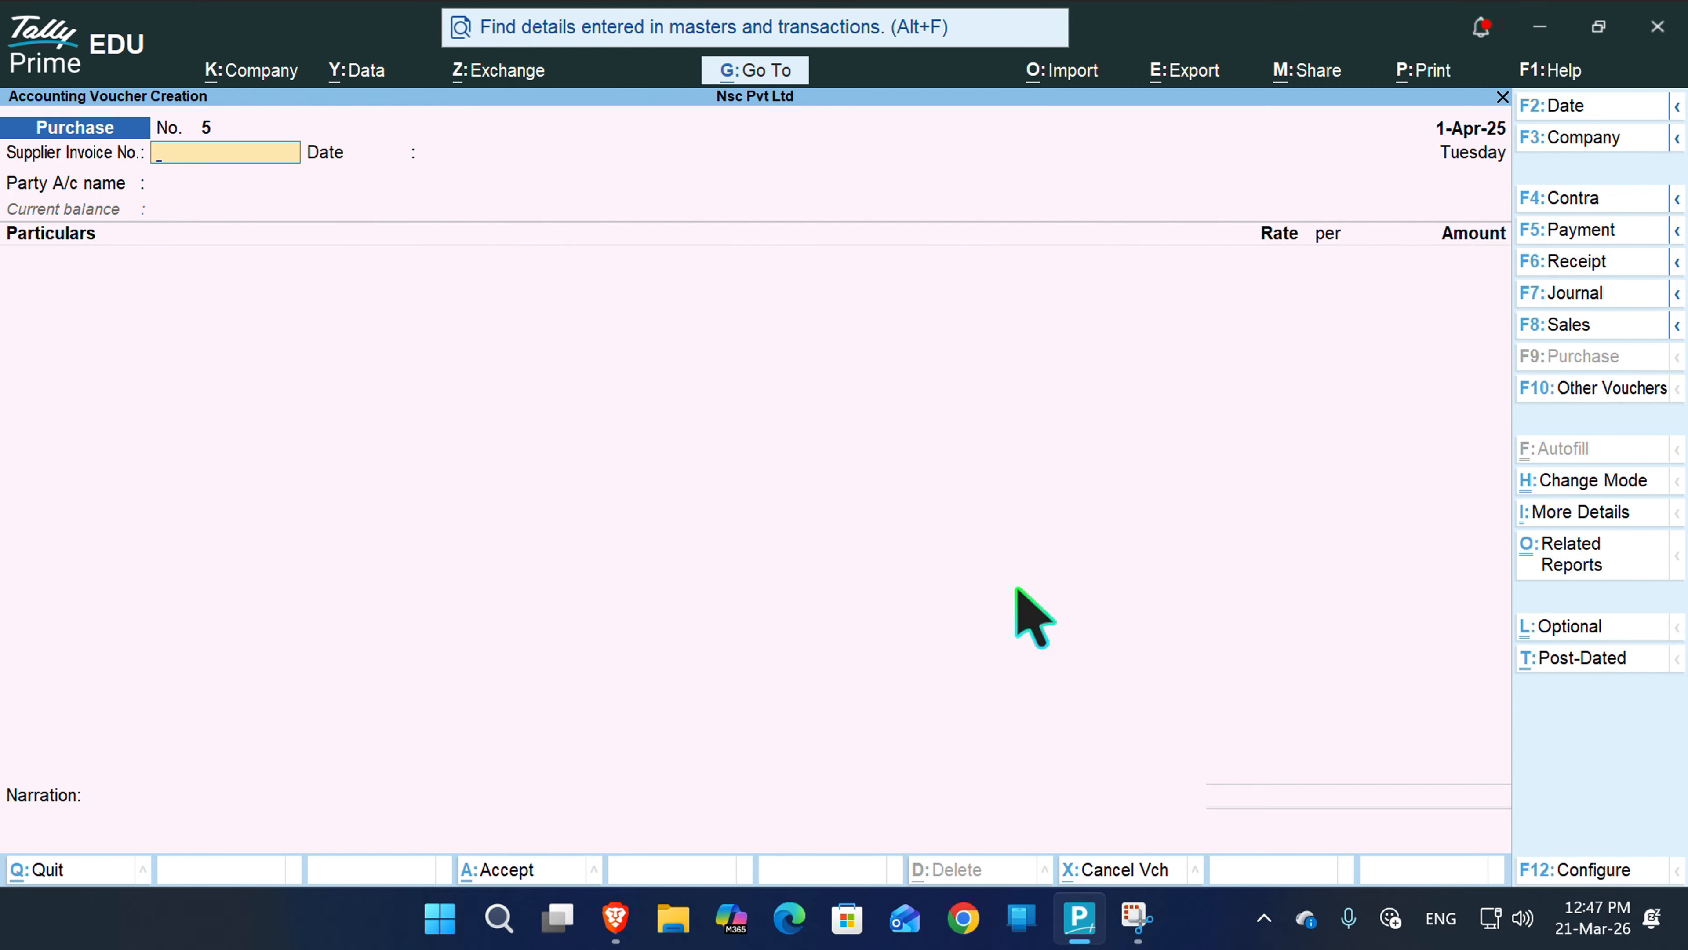
- Start a payment voucher and debit the supplier's ledger with 12,000
key("F5")
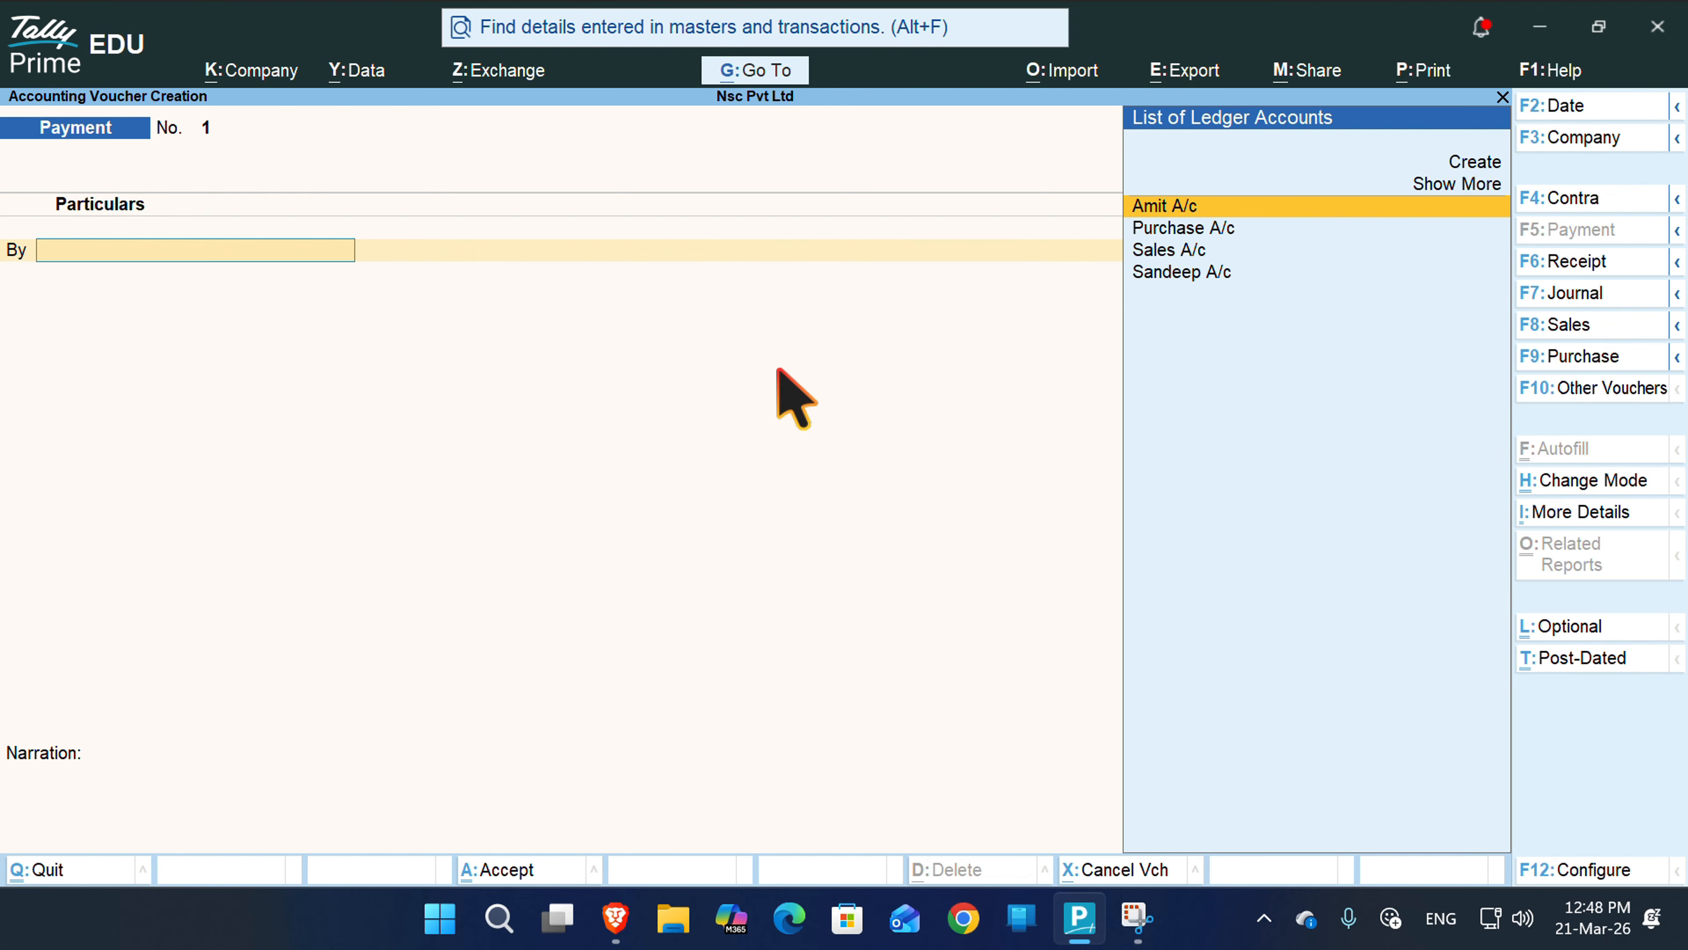
key("Down")
key("Down")
key("Down")
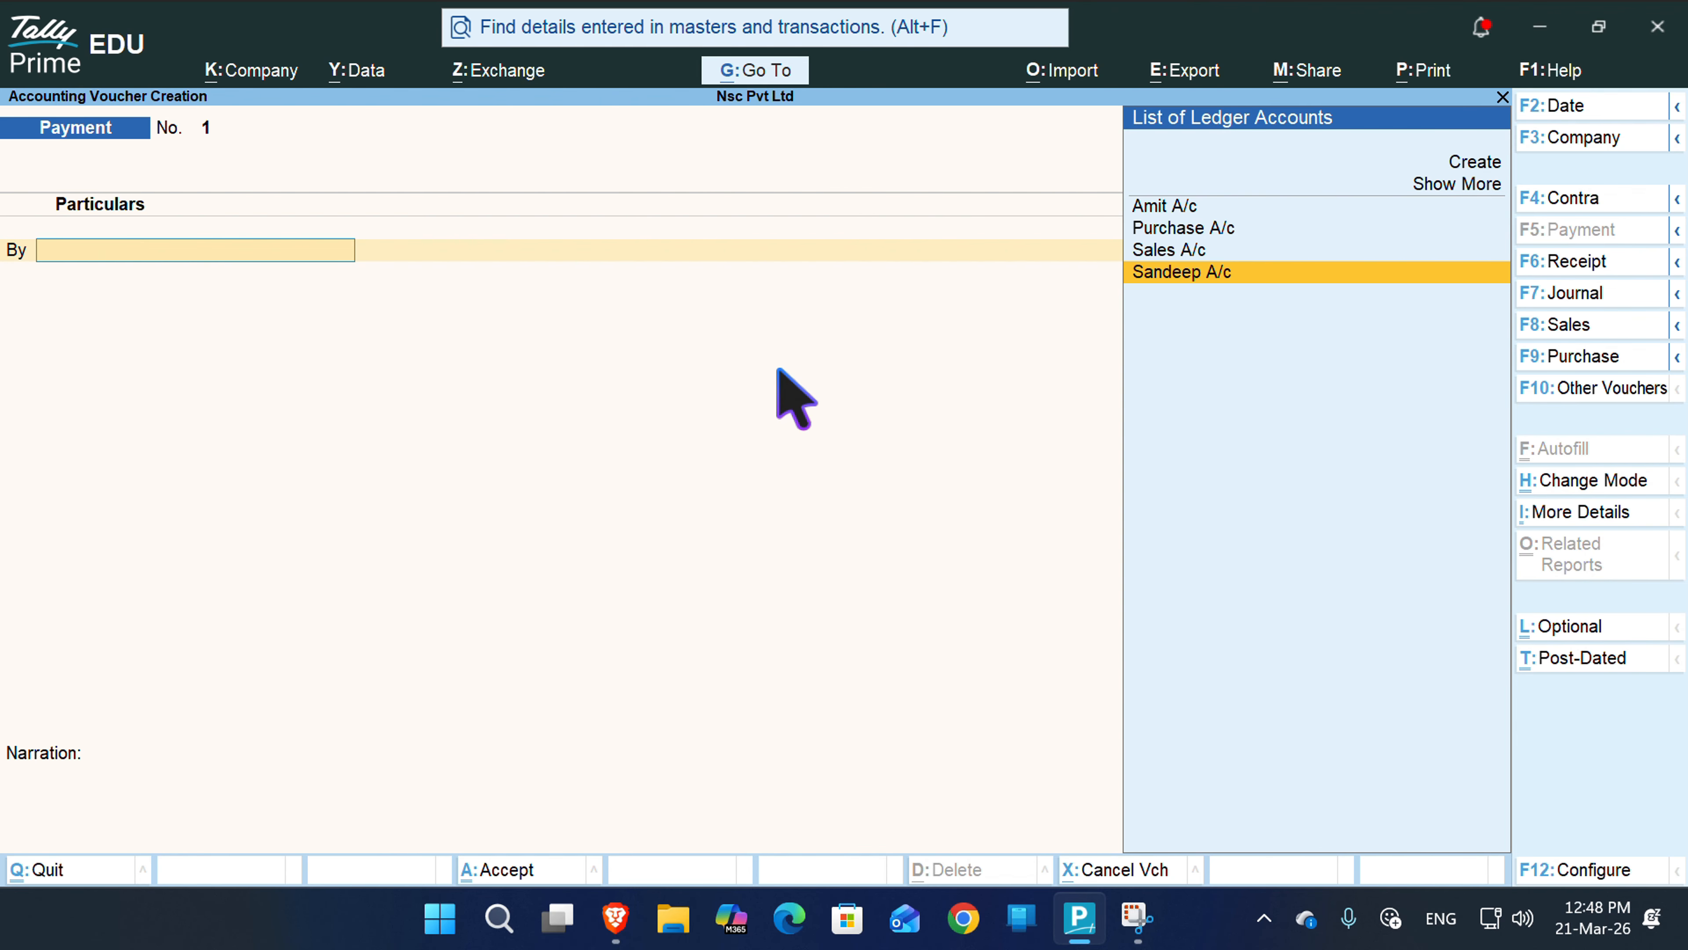
key("Return")
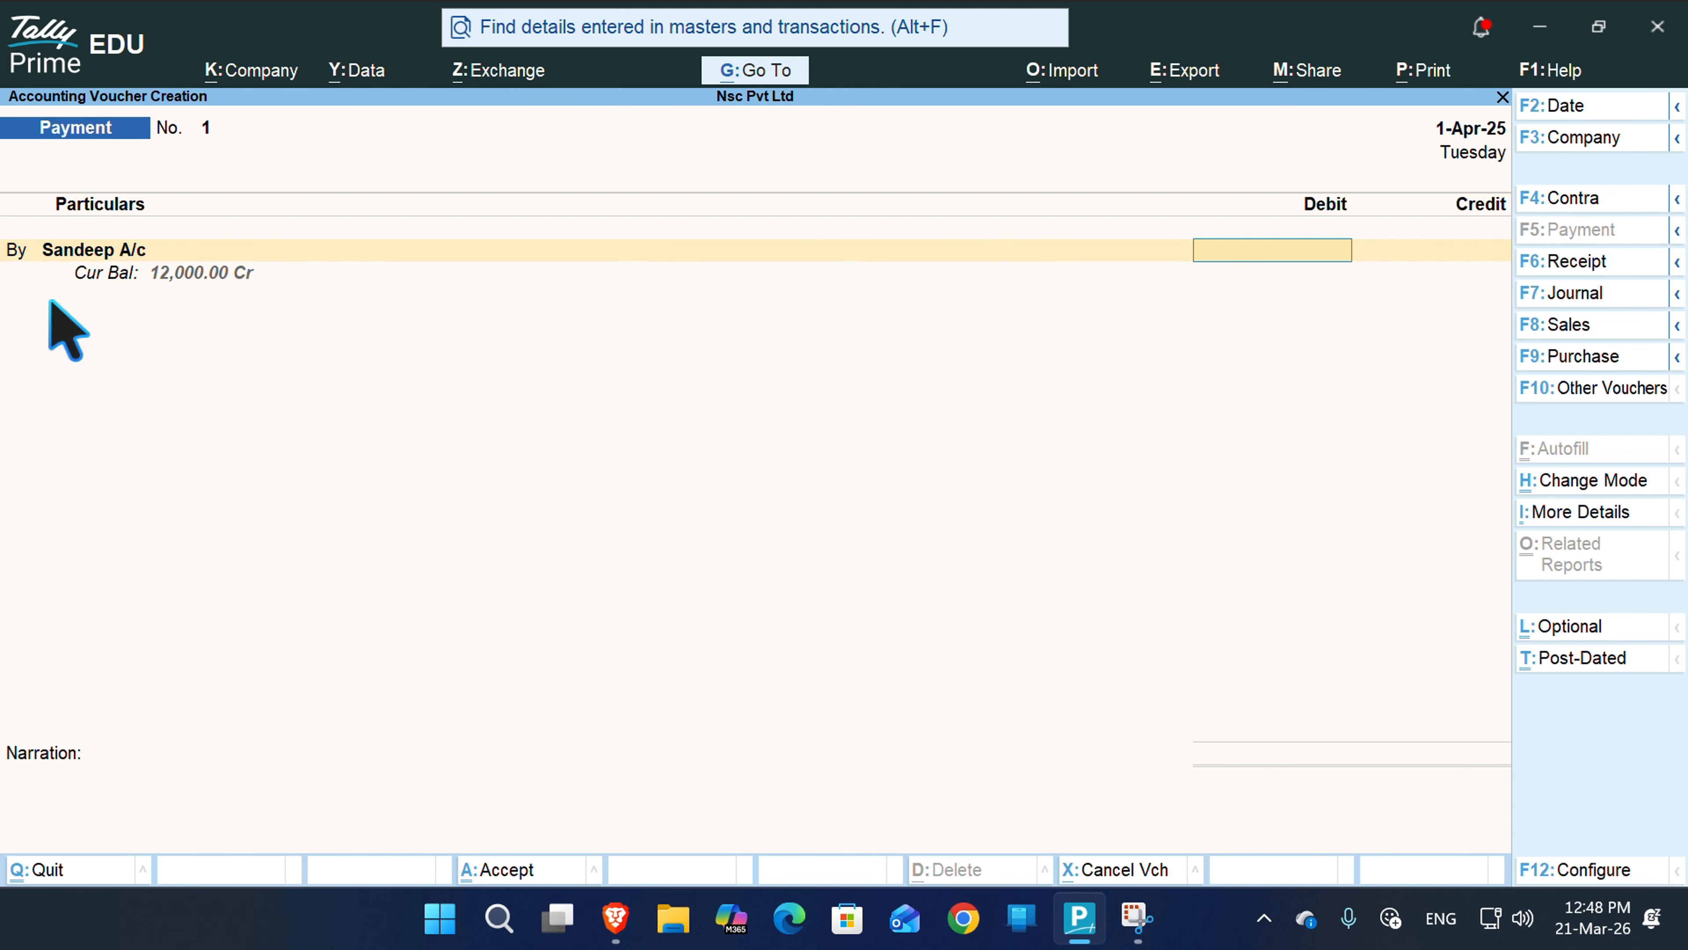
type("1")
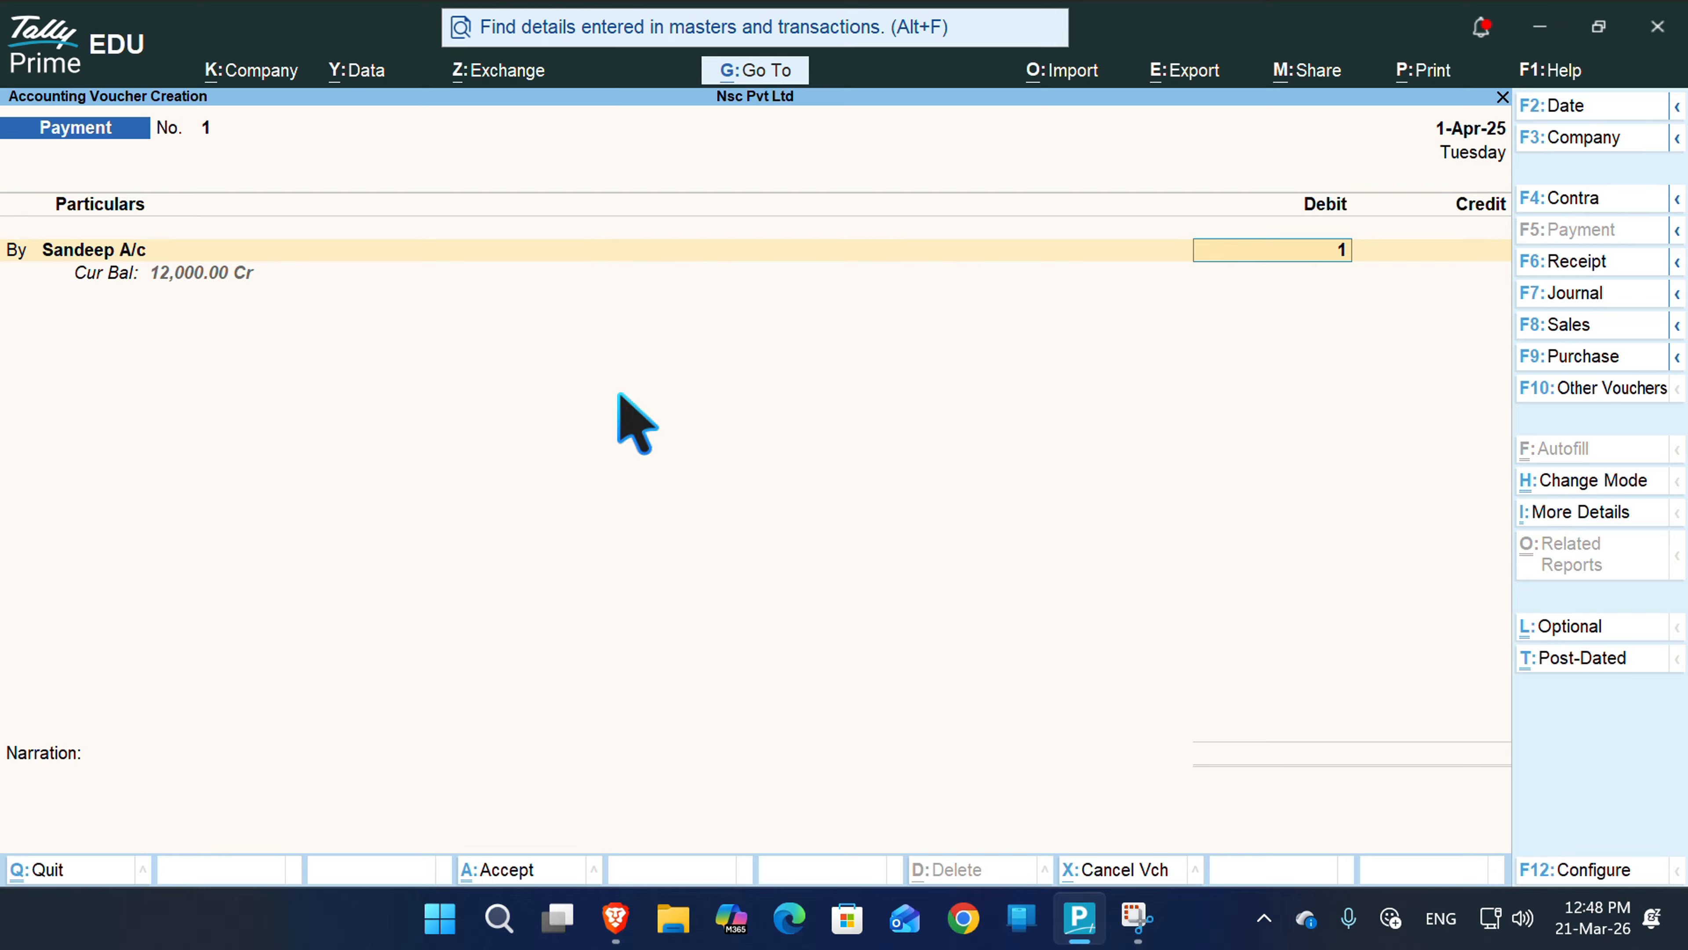
type("2,00000")
key("Return")
key("Return")
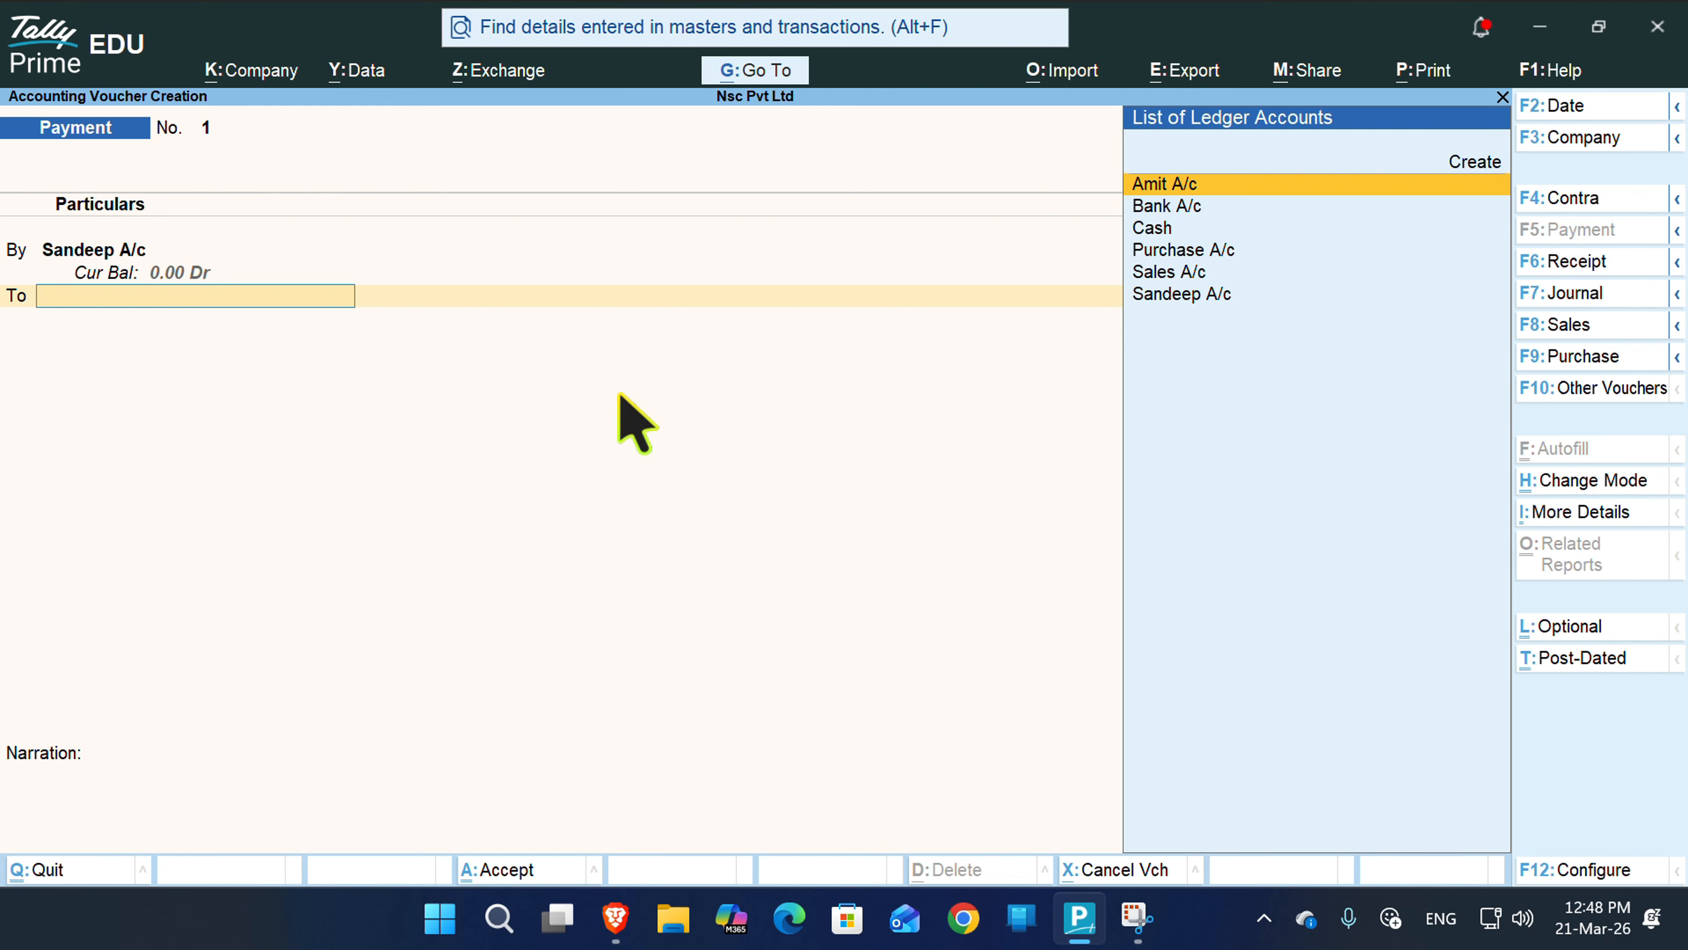
- Credit Cash with 12,000 in the payment voucher, leave the narration blank, and save it
key("Down")
key("Down")
key("Down")
key("Up")
key("Up")
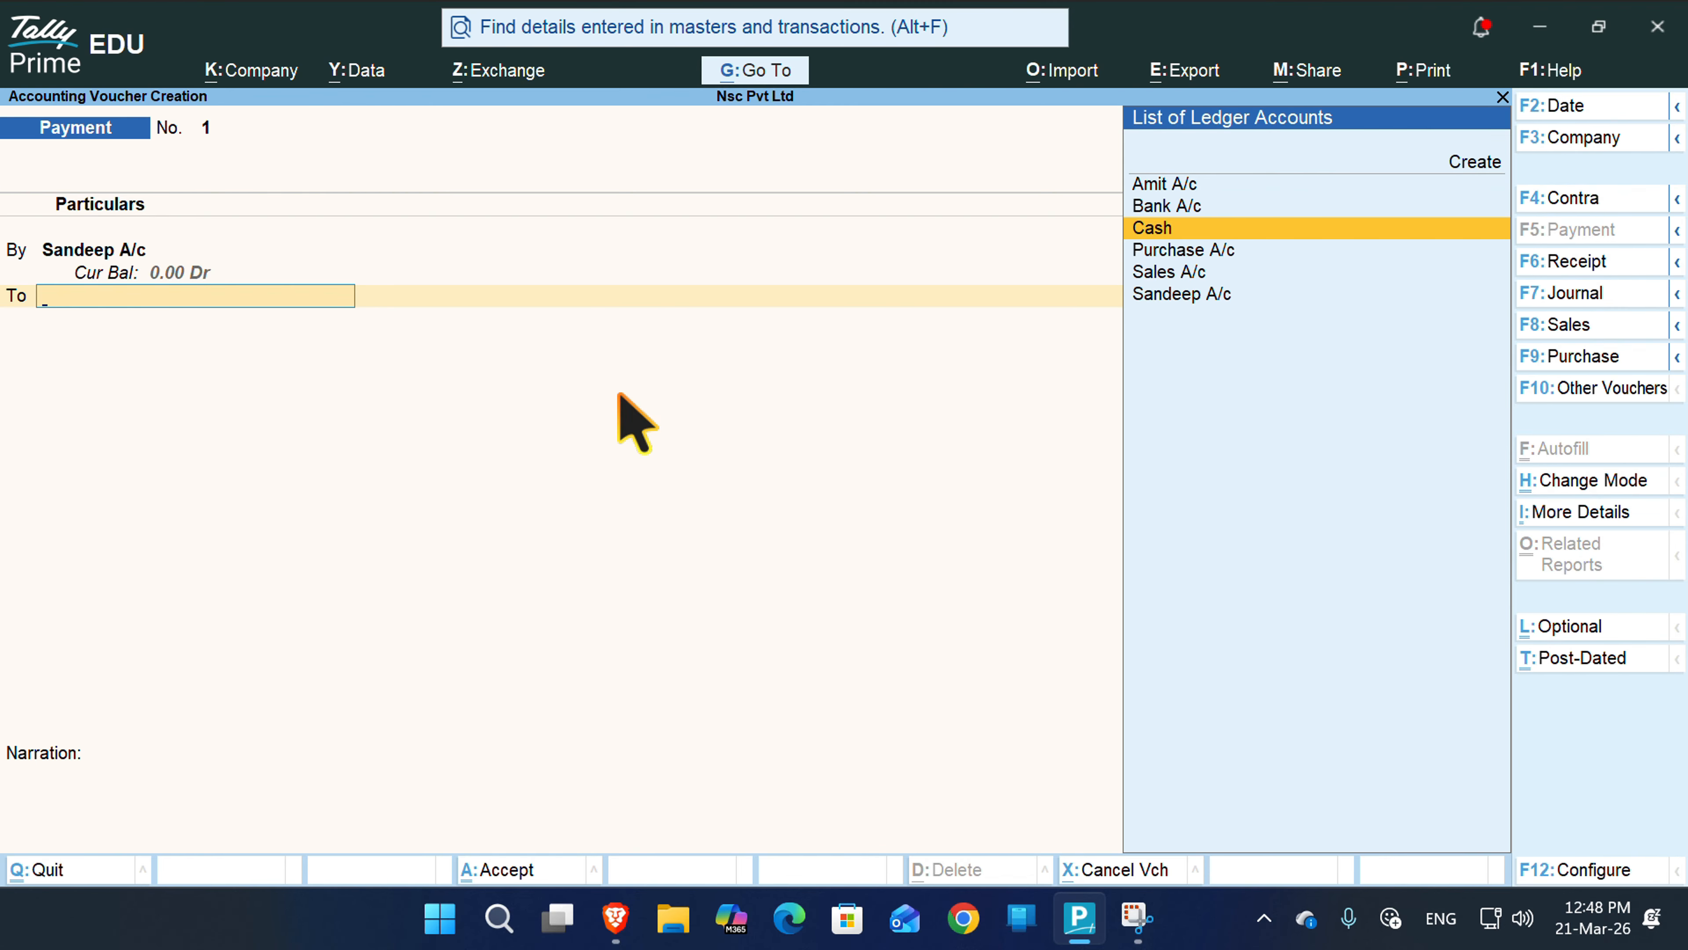
key("Return")
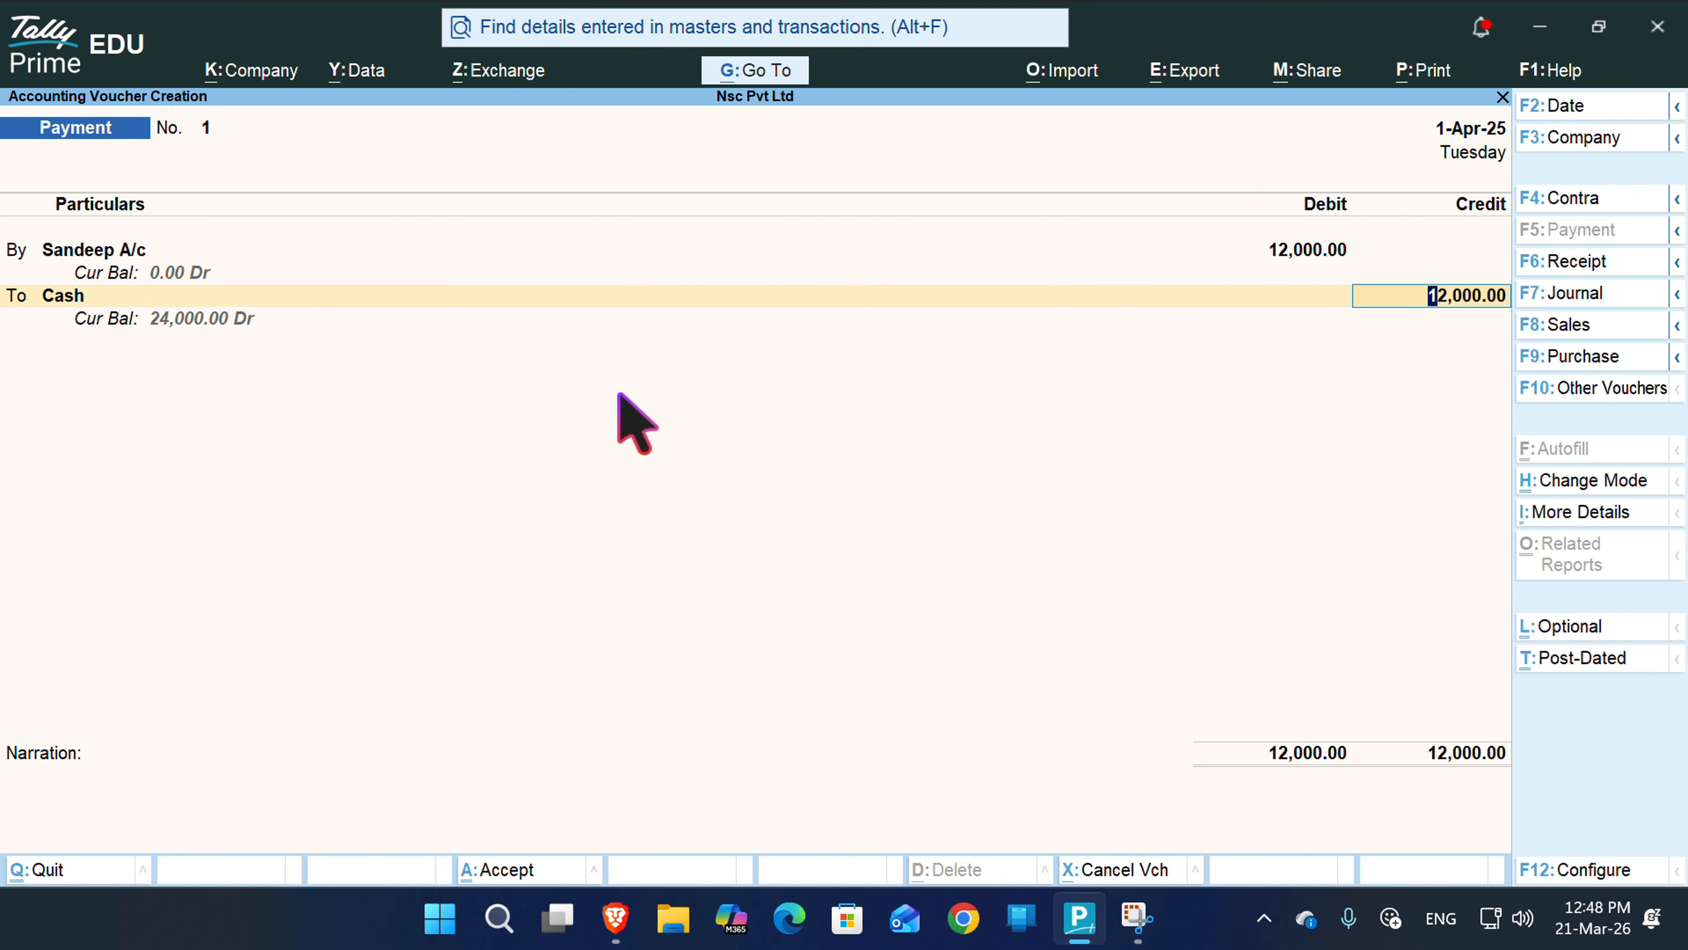
key("Return")
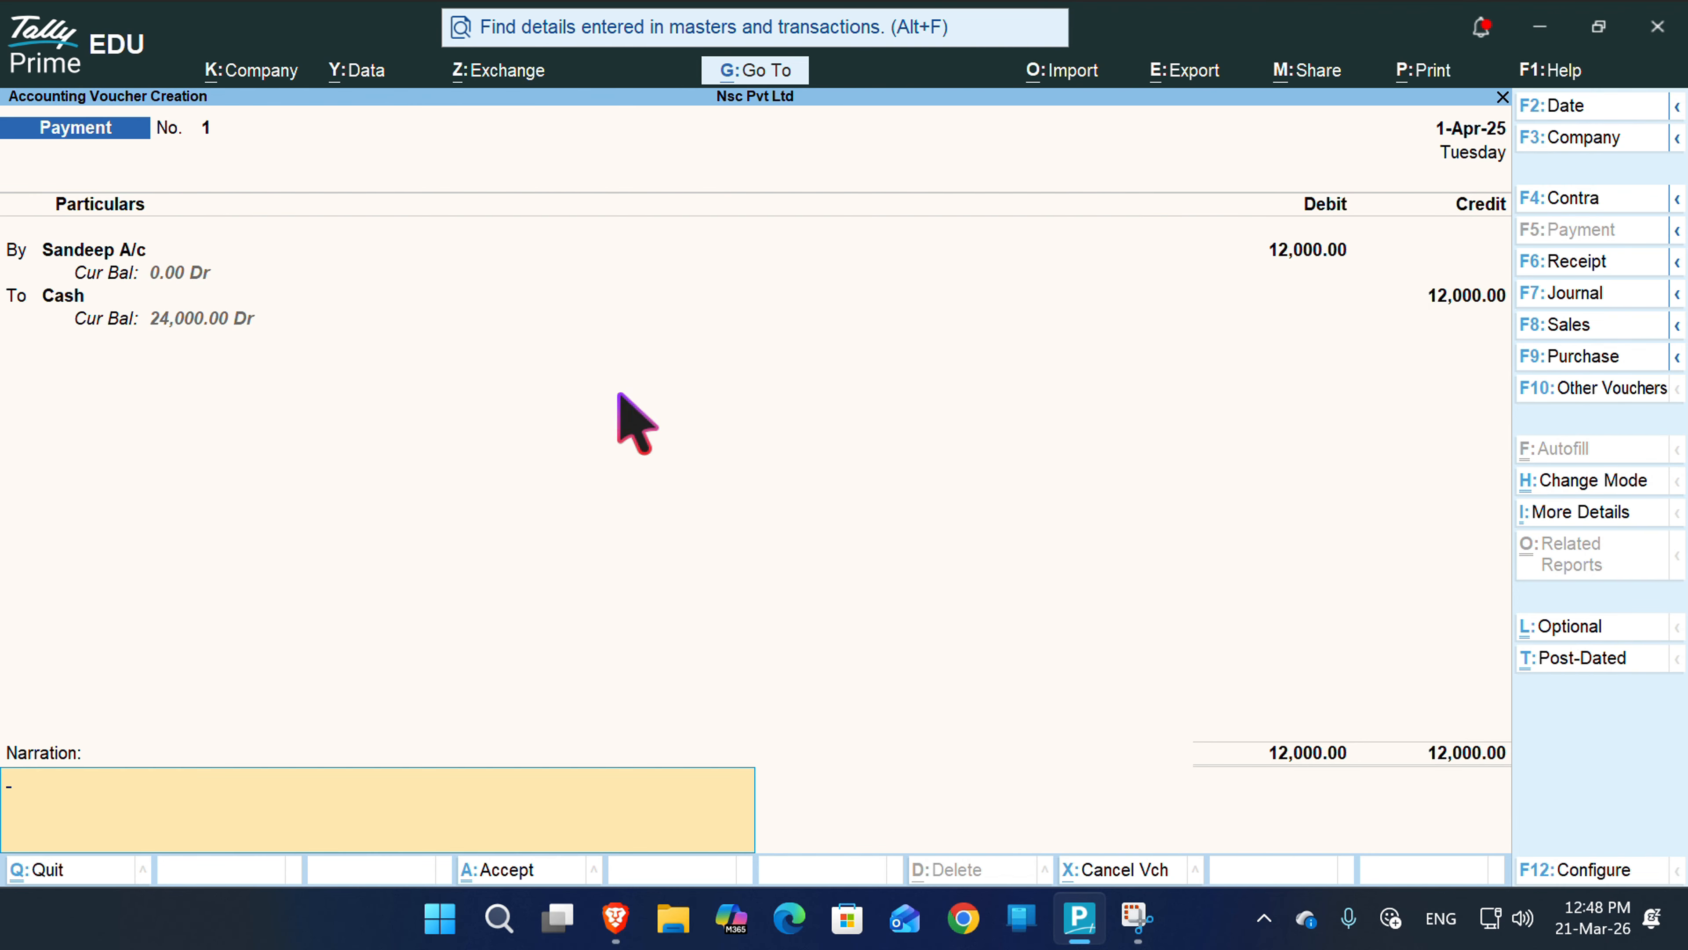
key("Return")
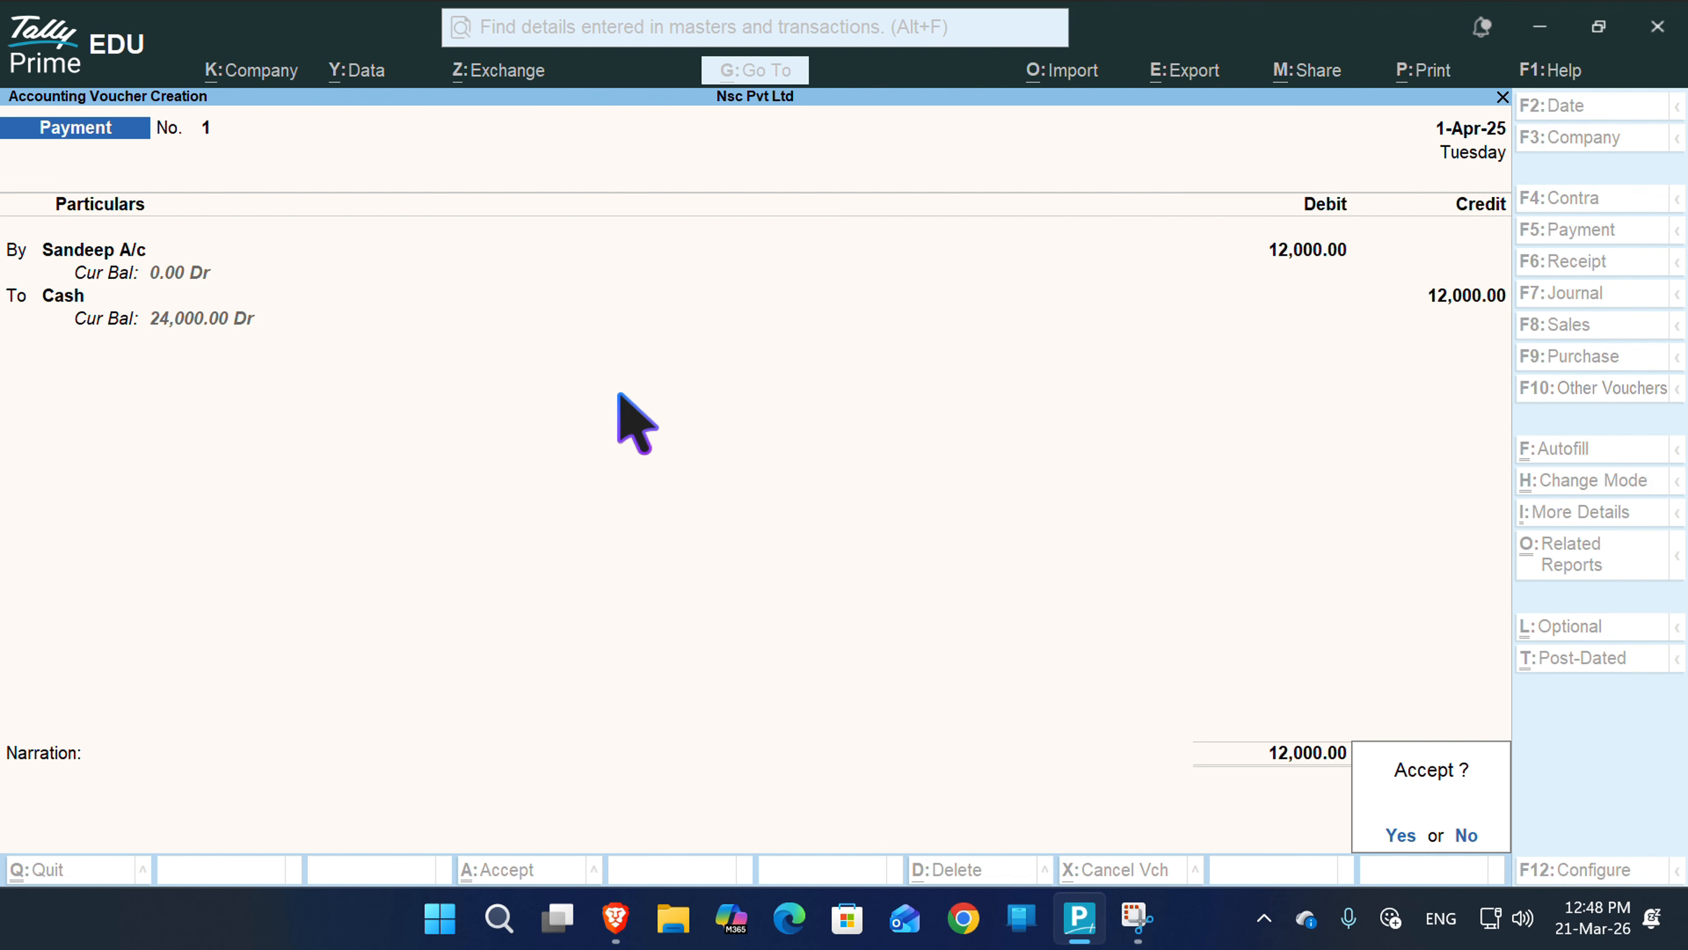
key("Return")
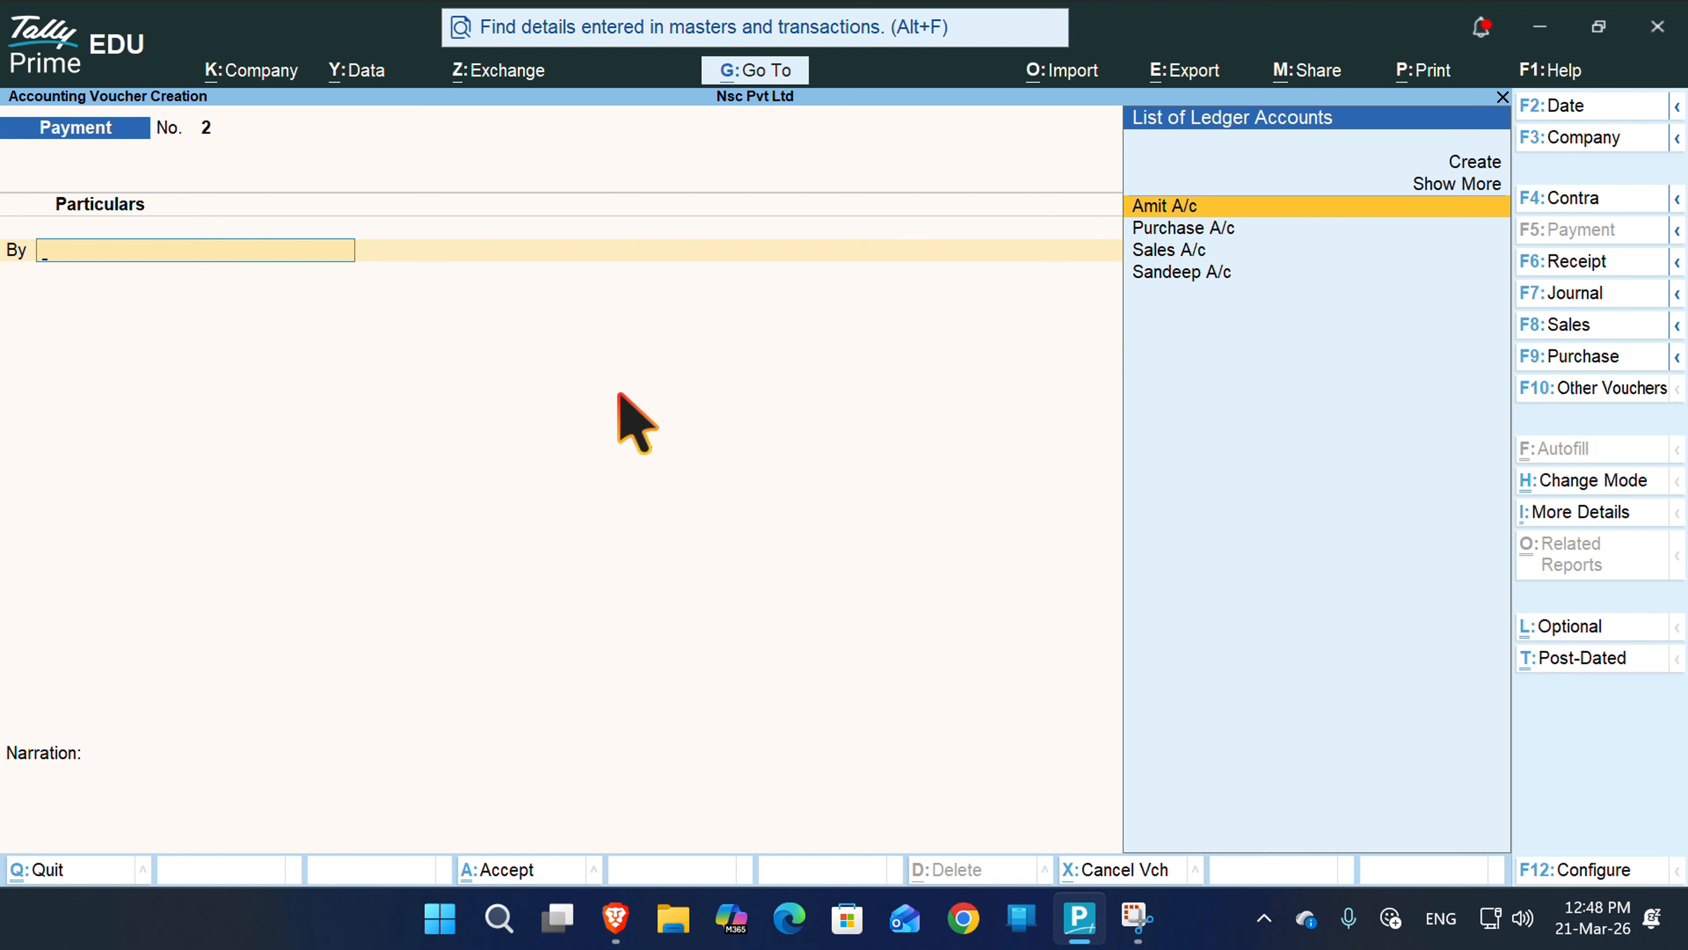
- Open the Ledger Vouchers report for the supplier's account and examine its purchase, payment and closing balance, then close it
key("alt+g")
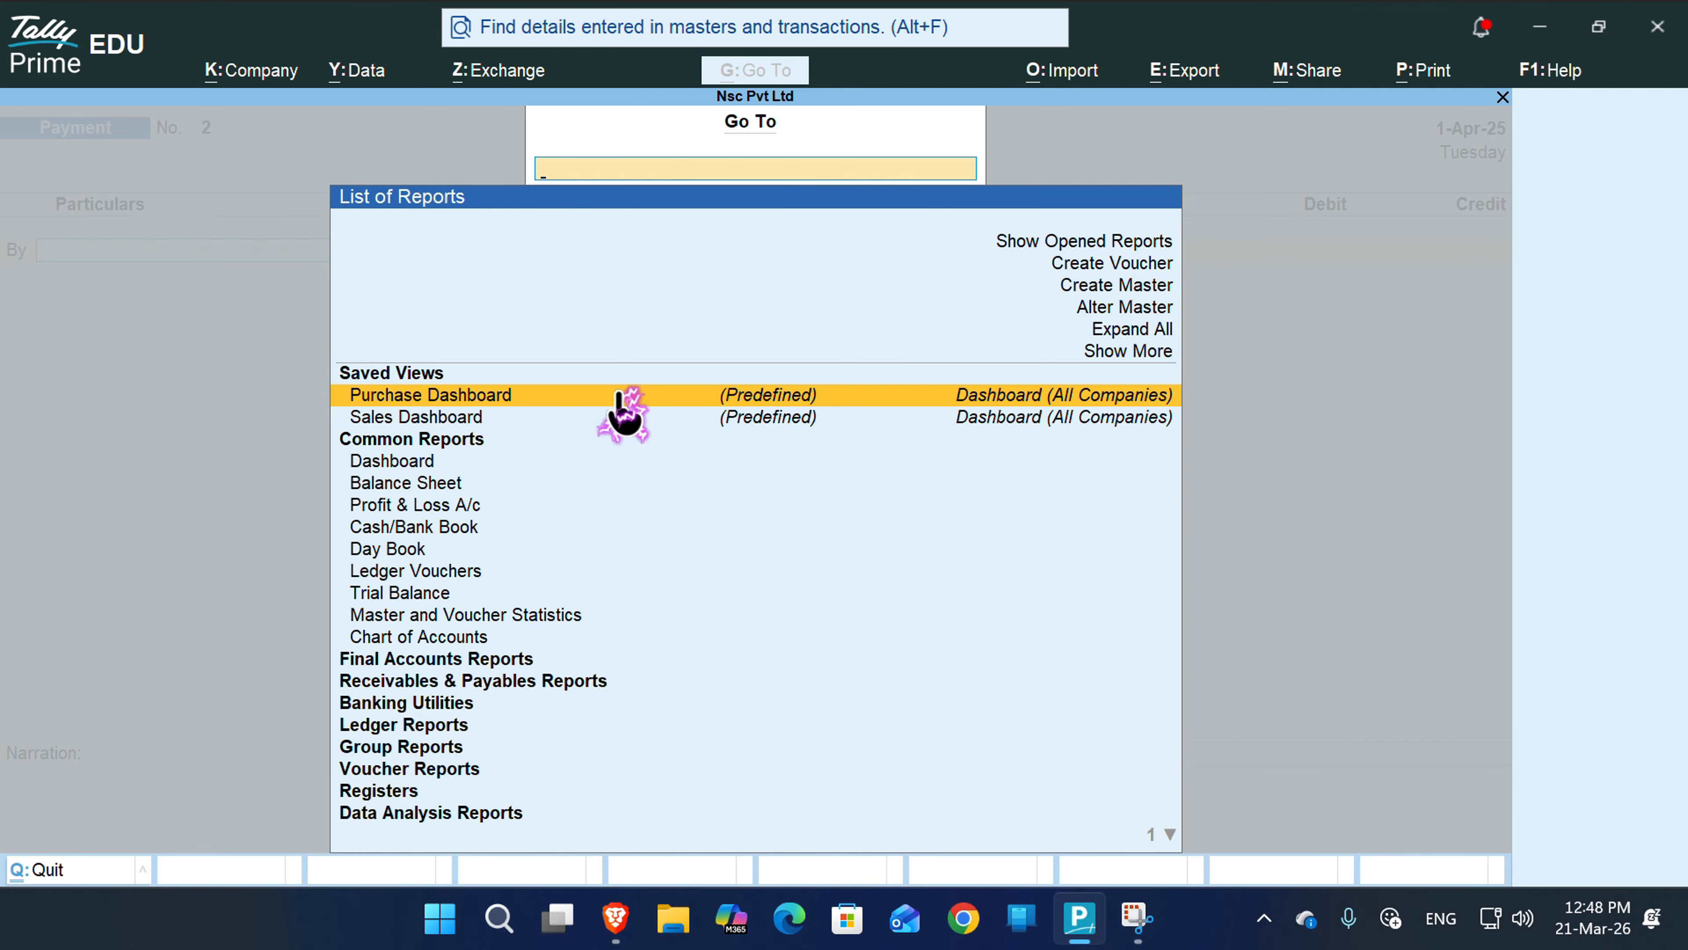
type("L")
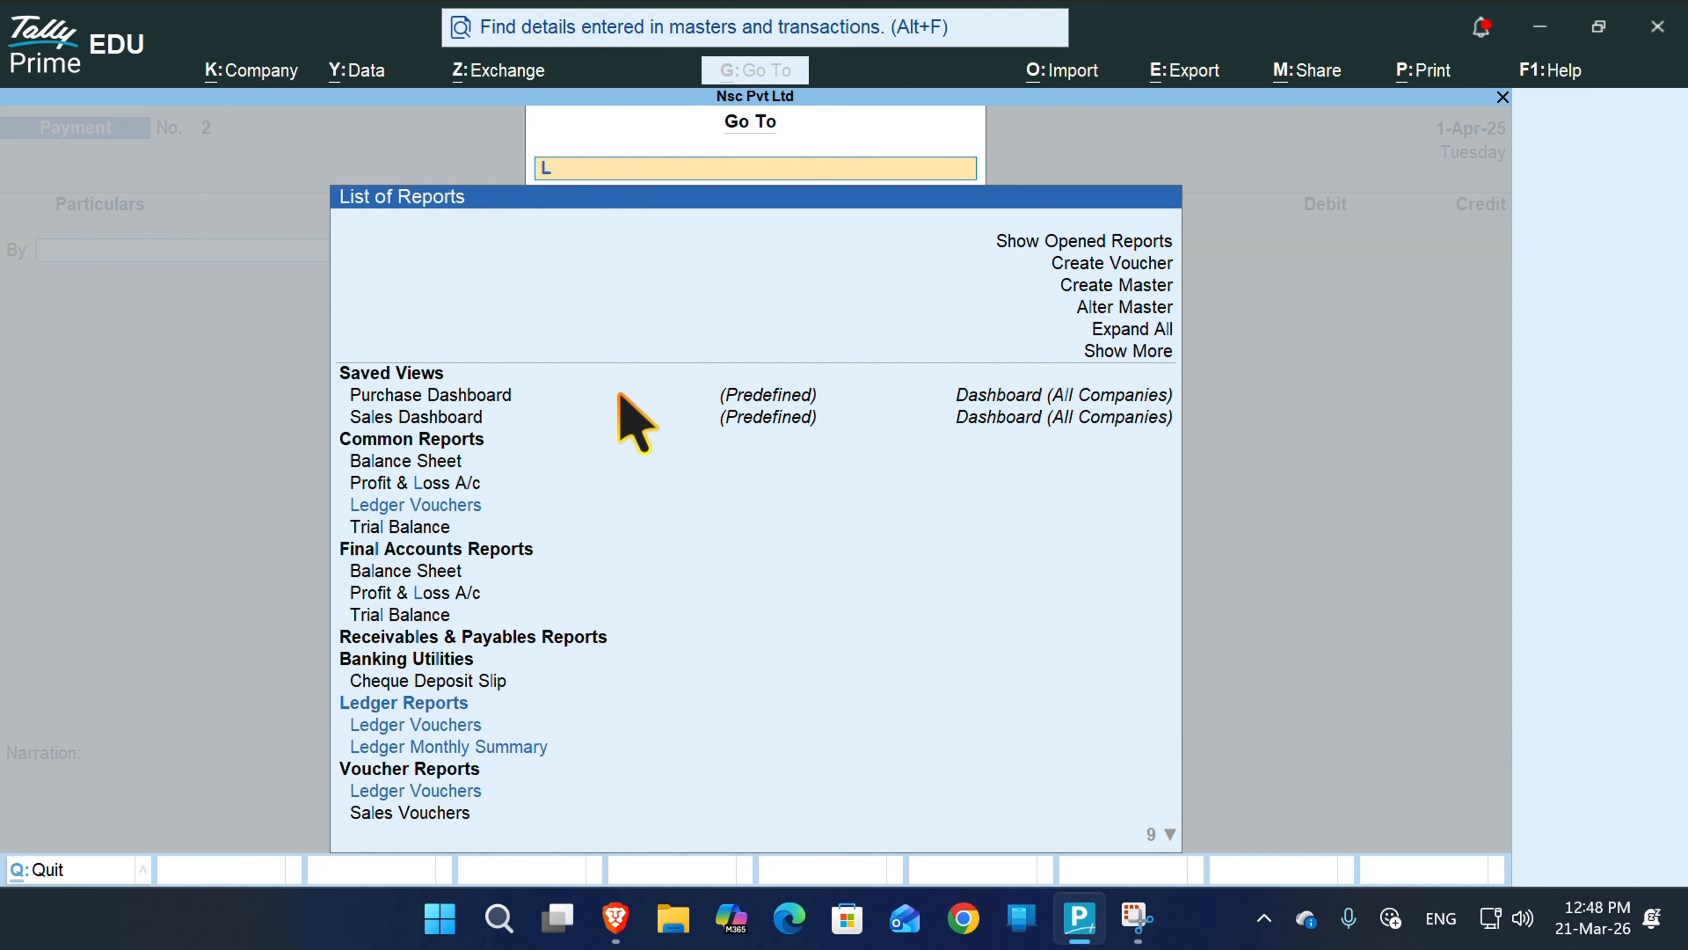
key("Up")
key("Up")
key("Return")
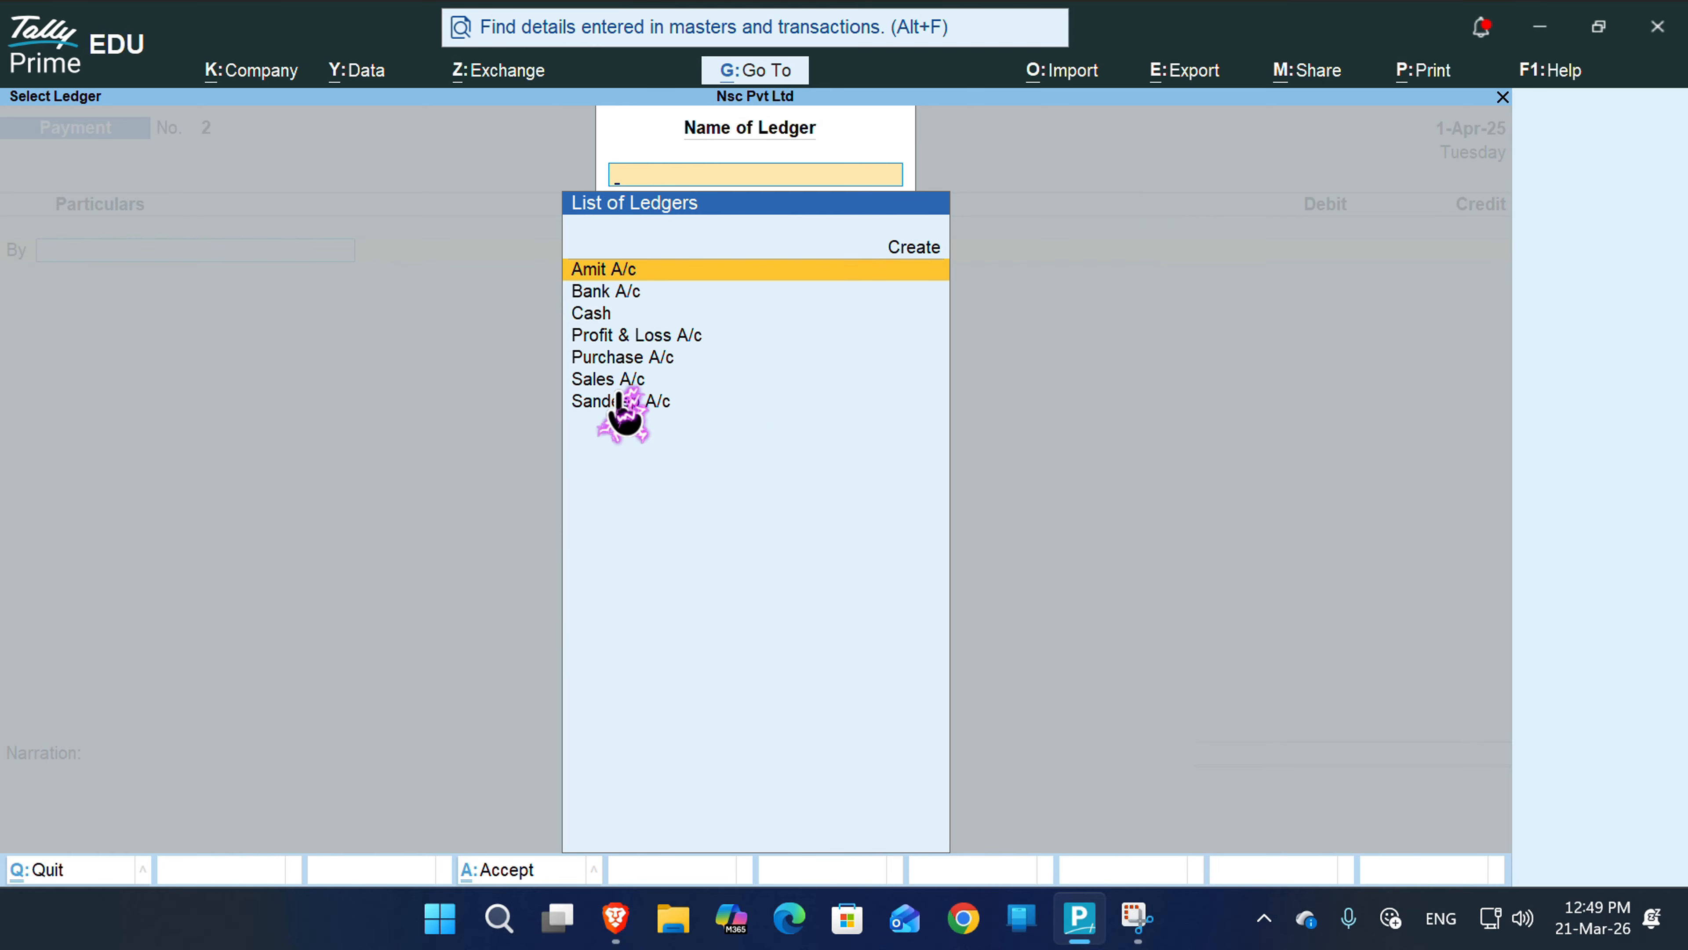
left_click(622, 401)
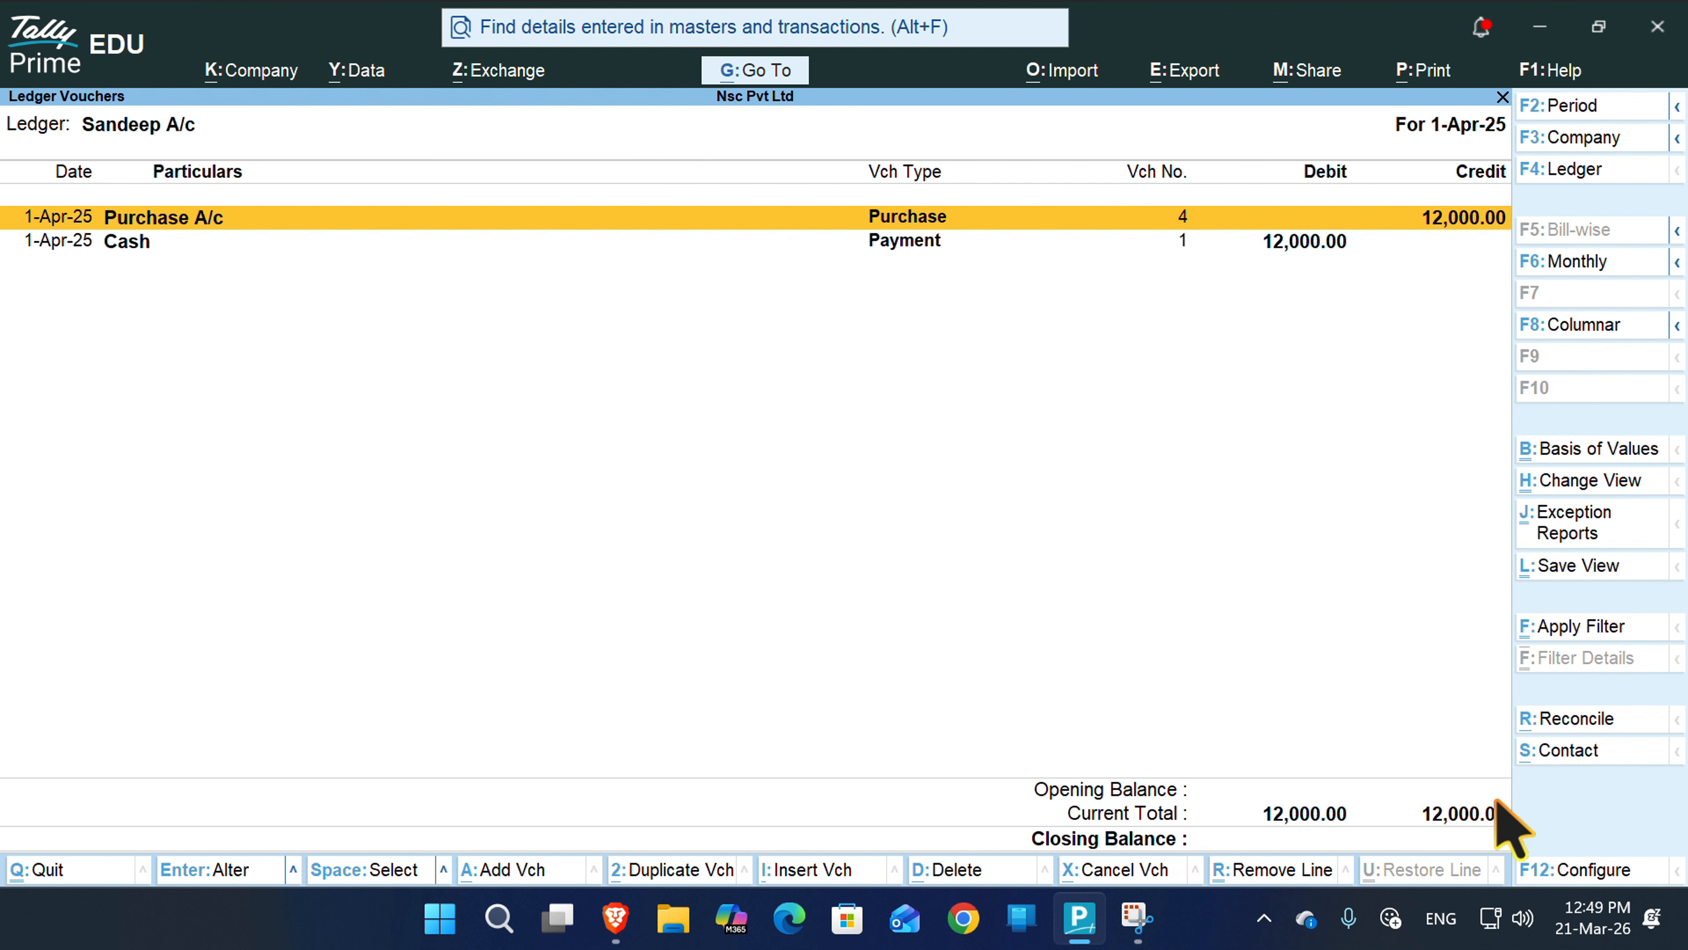
key("Escape")
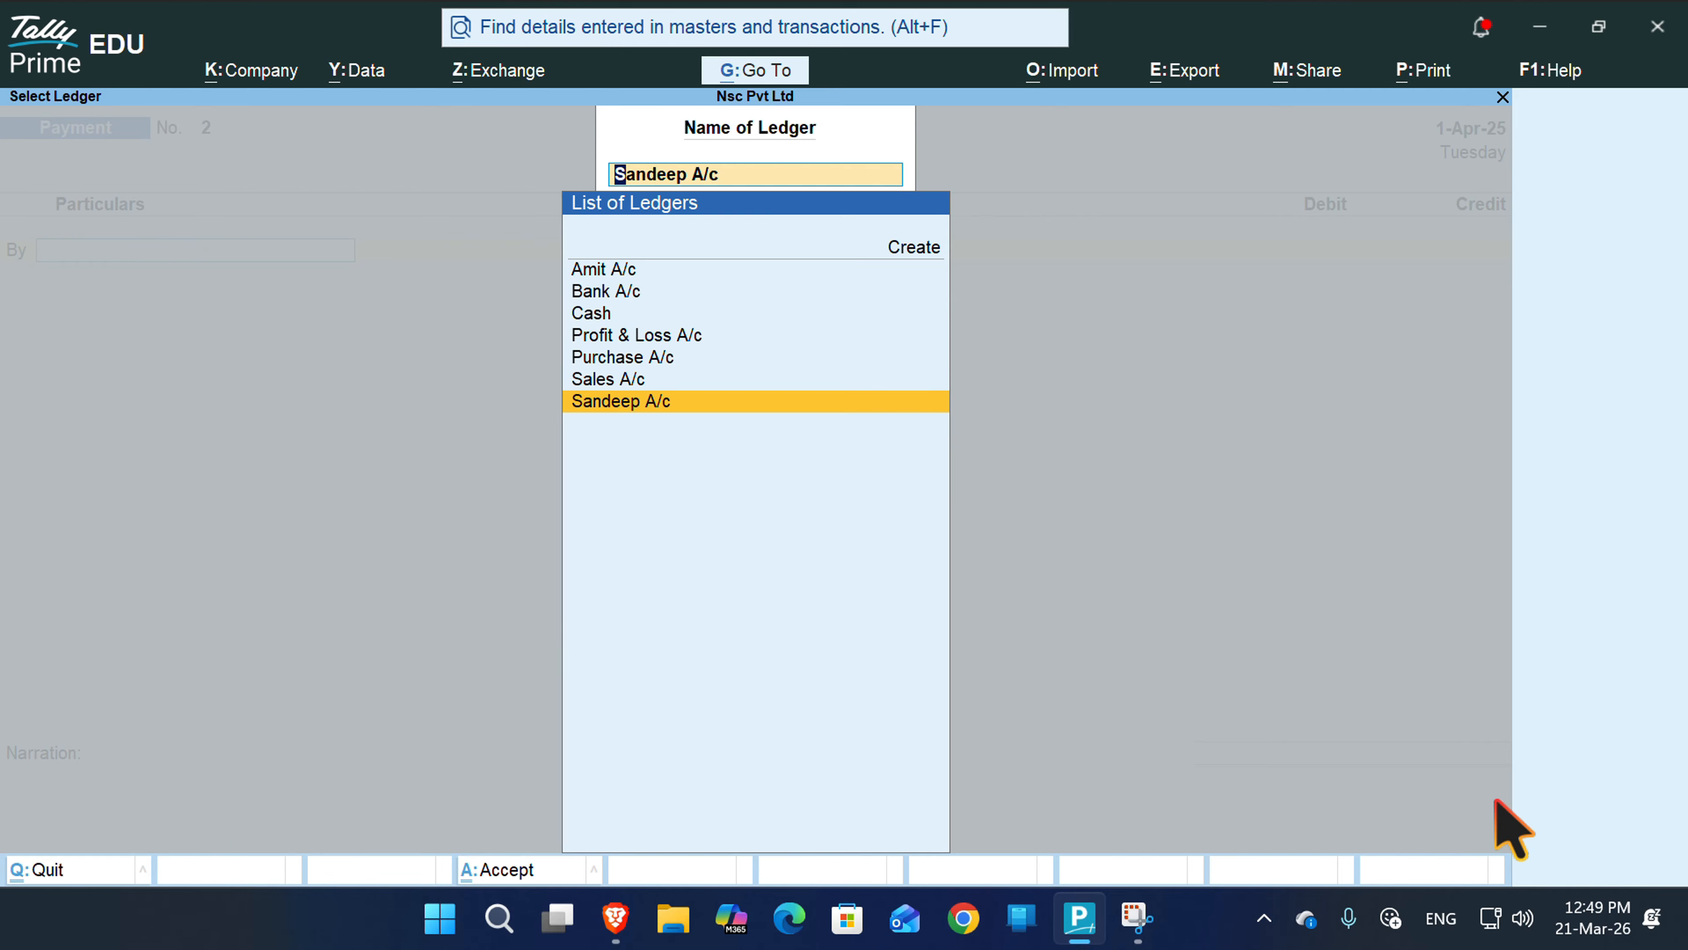
- Show the customer's ledger vouchers, examine the credit sale and closing balance, and return to the payment voucher entry
key("Up")
key("Up")
key("Up")
key("Up")
key("Up")
key("Up")
key("Return")
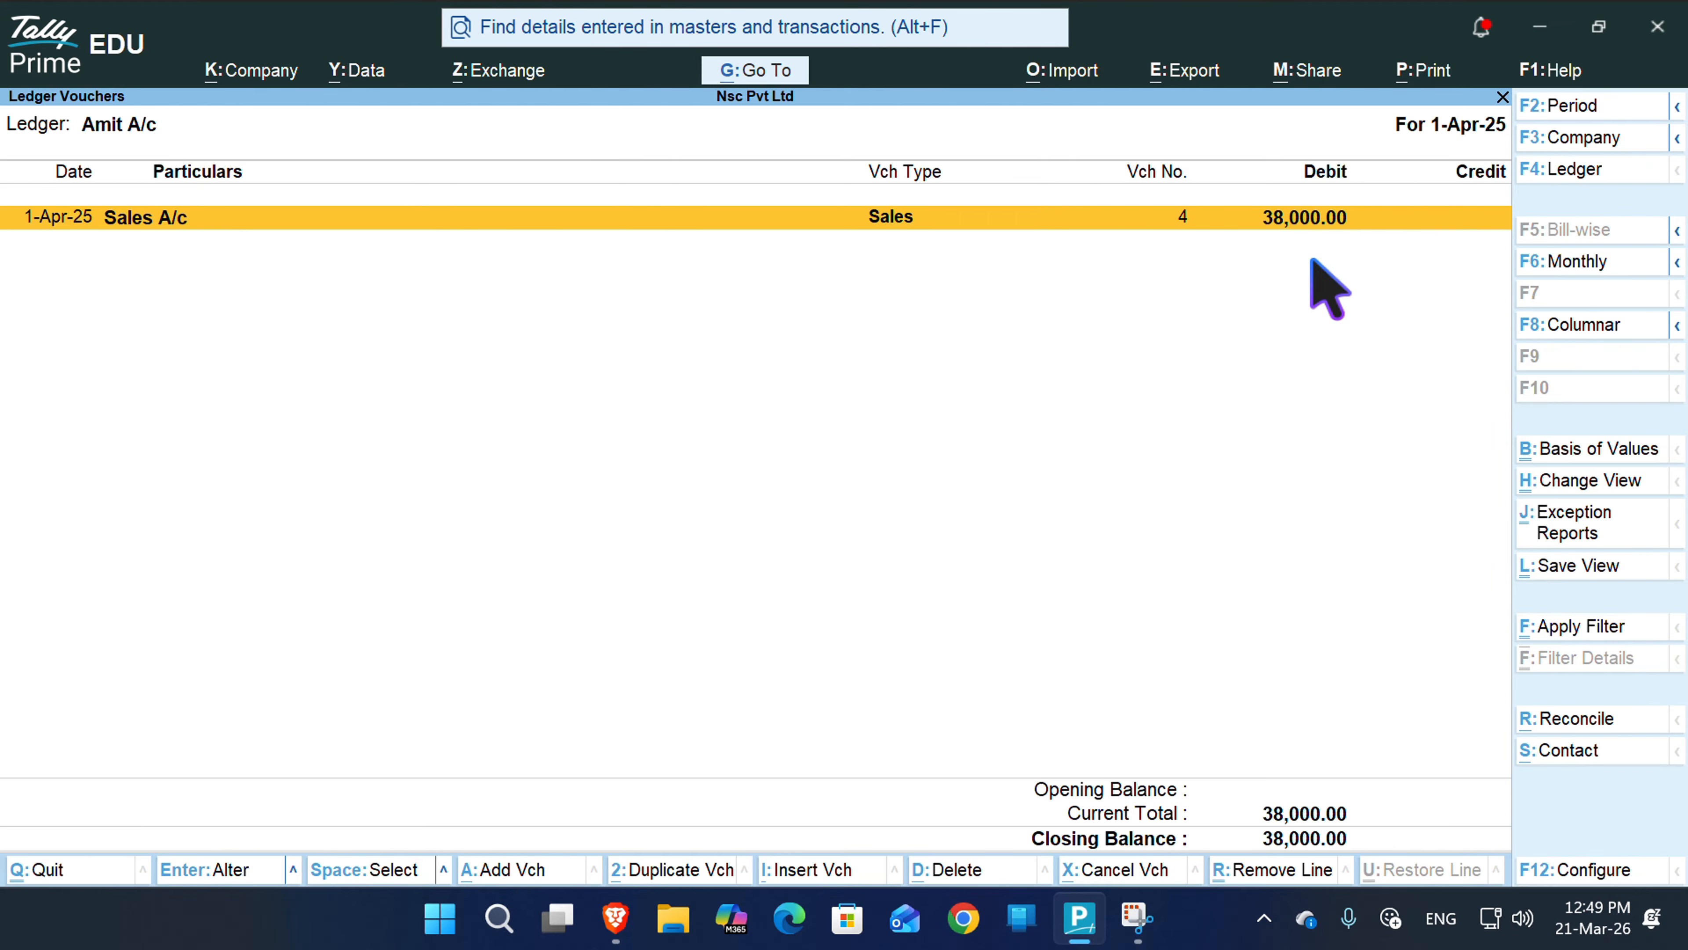
left_click(1417, 229)
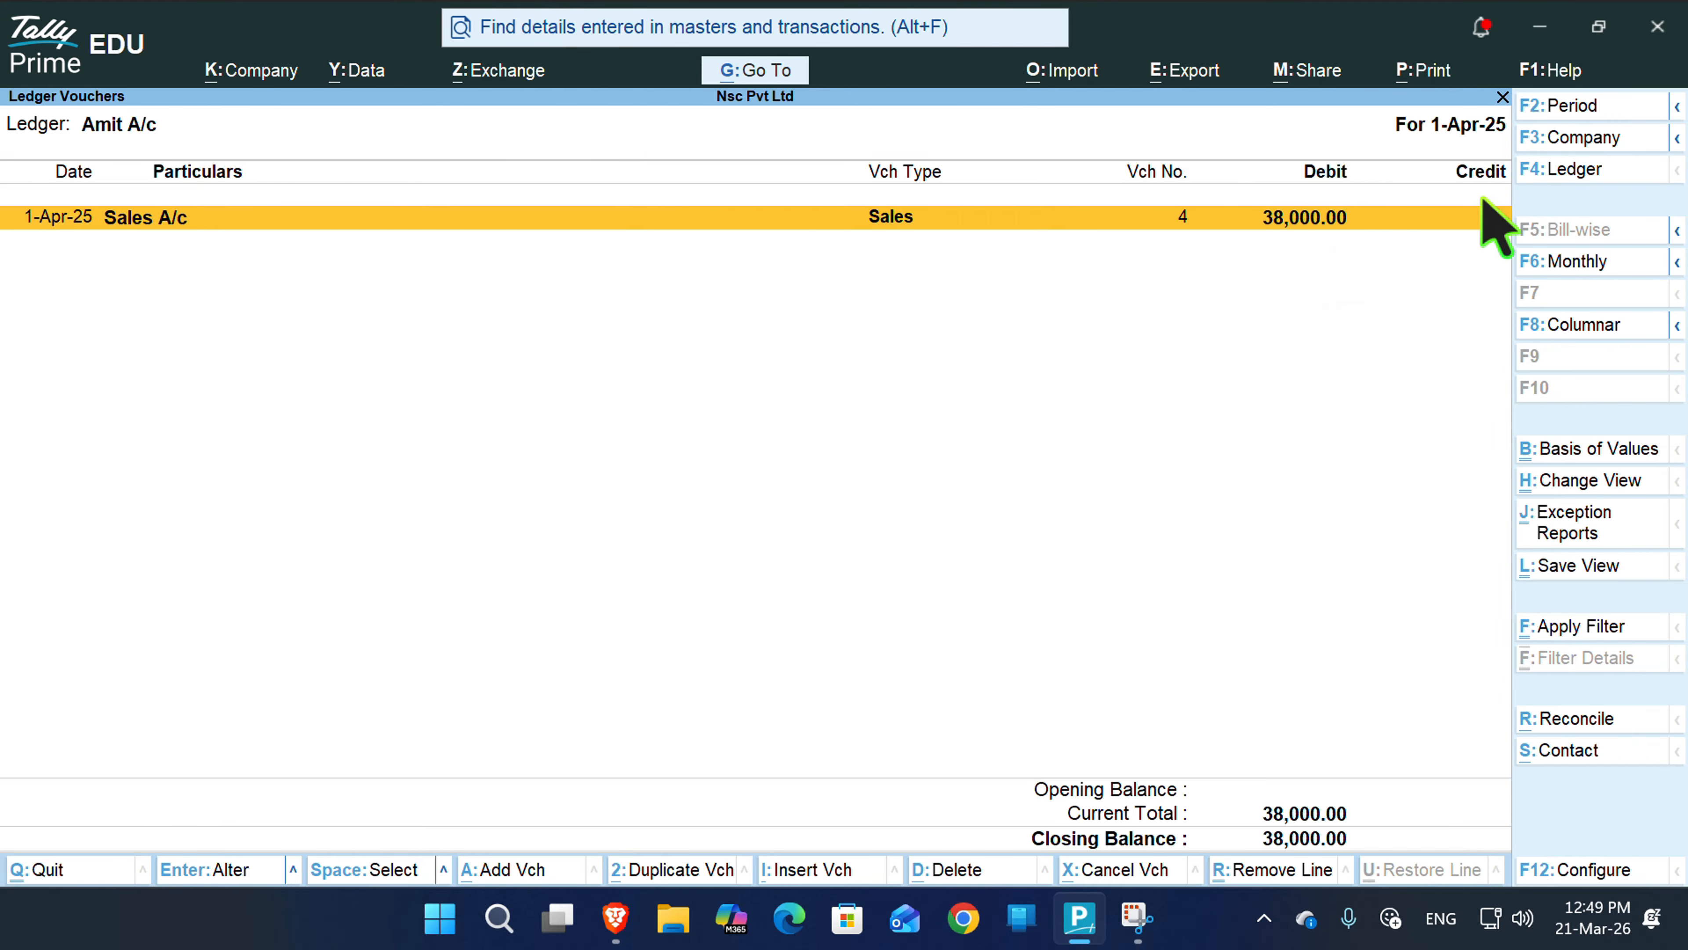
left_click(155, 223)
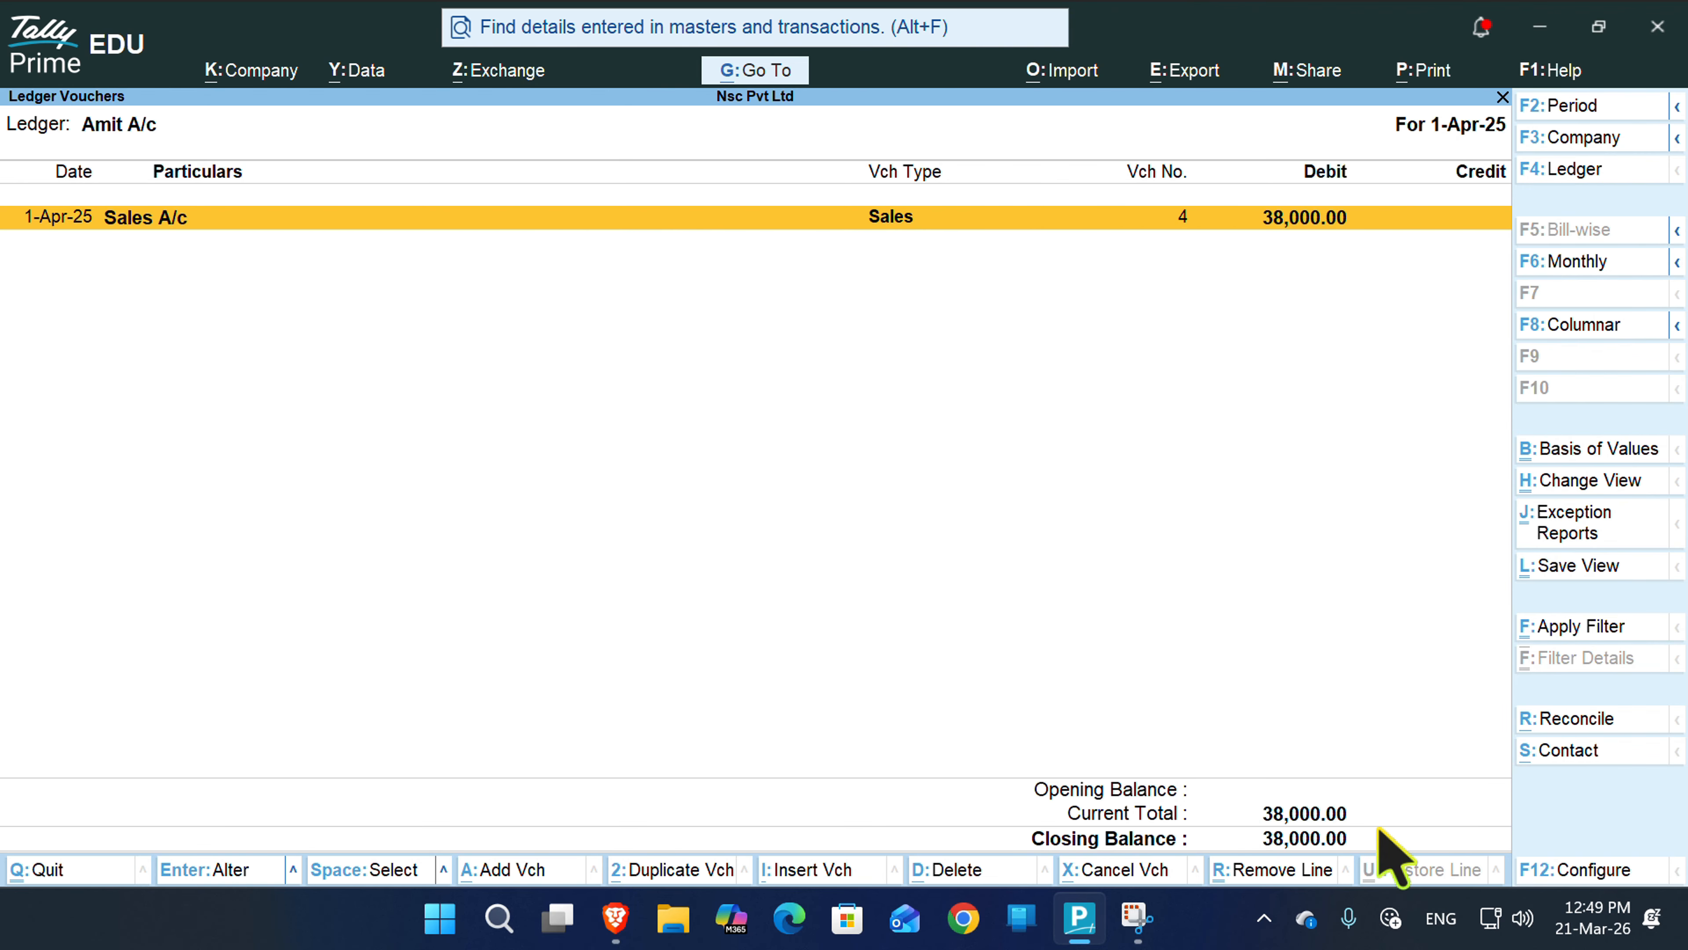
key("Escape")
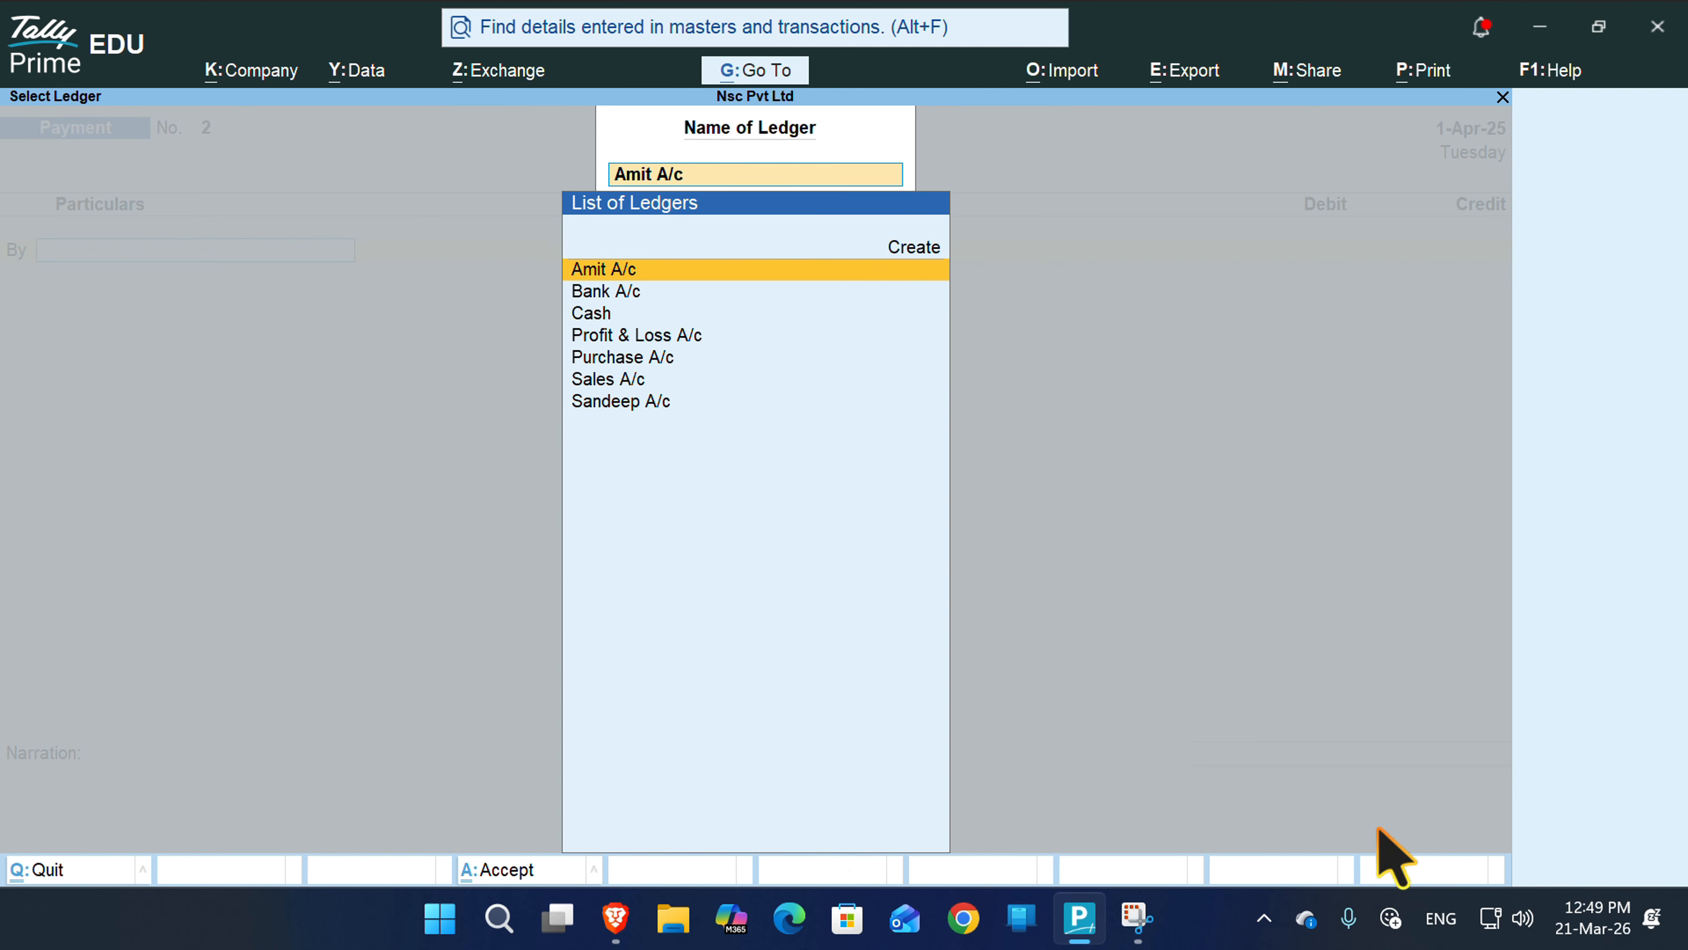
key("Escape")
key("Escape")
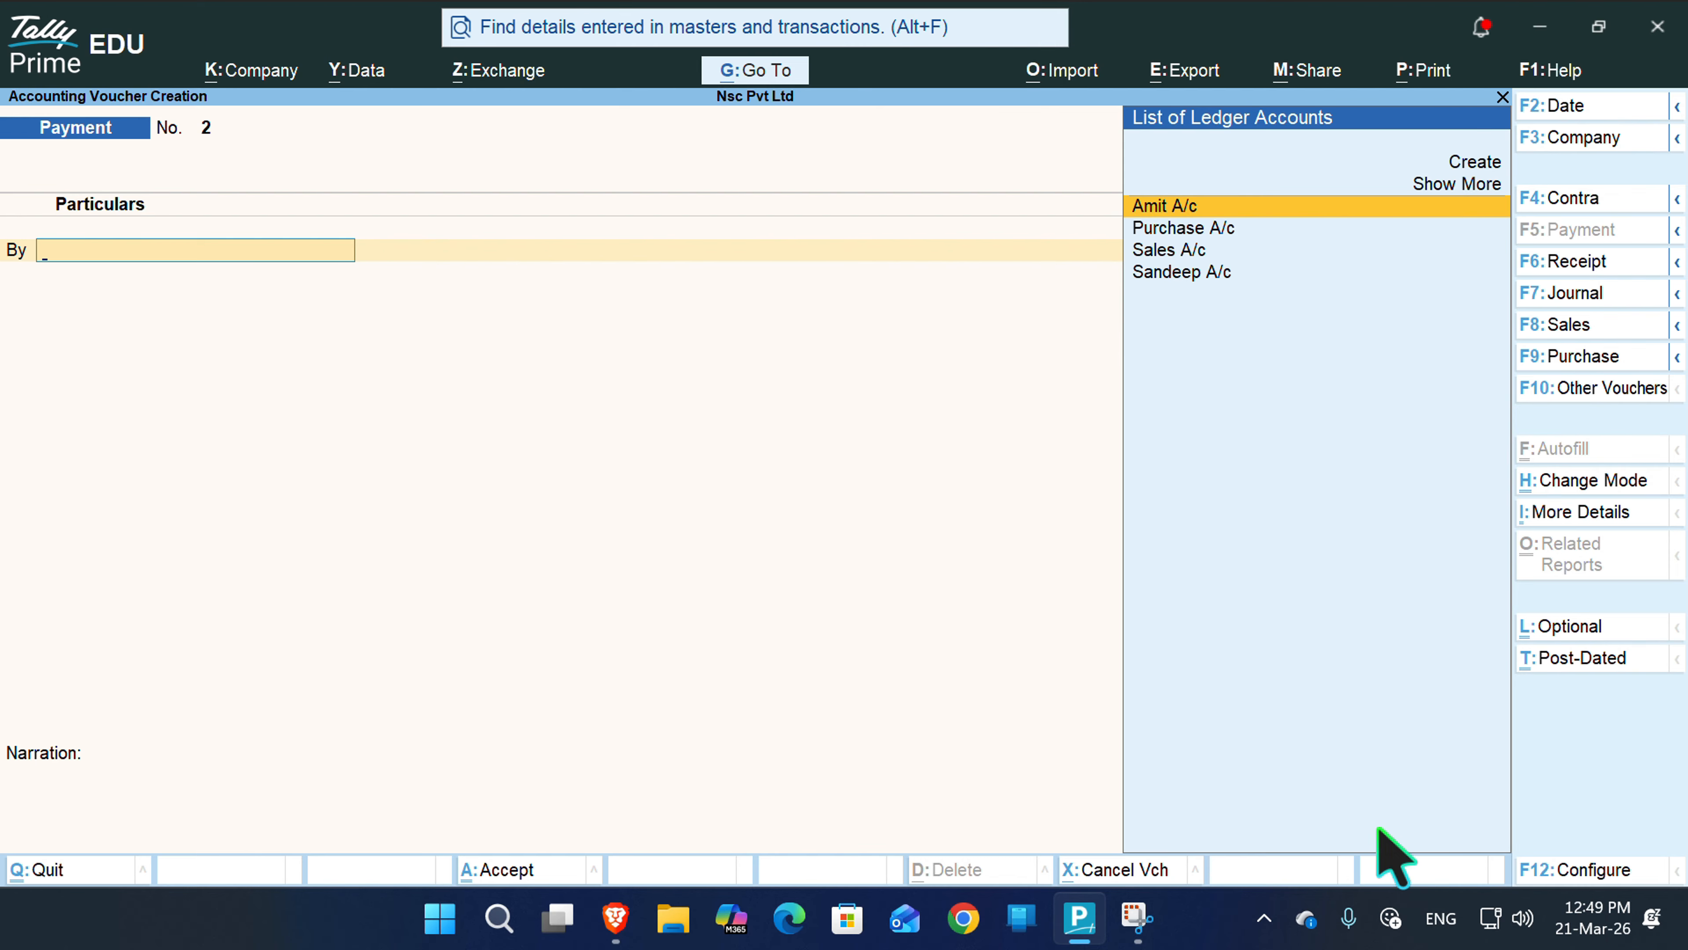
key("F1")
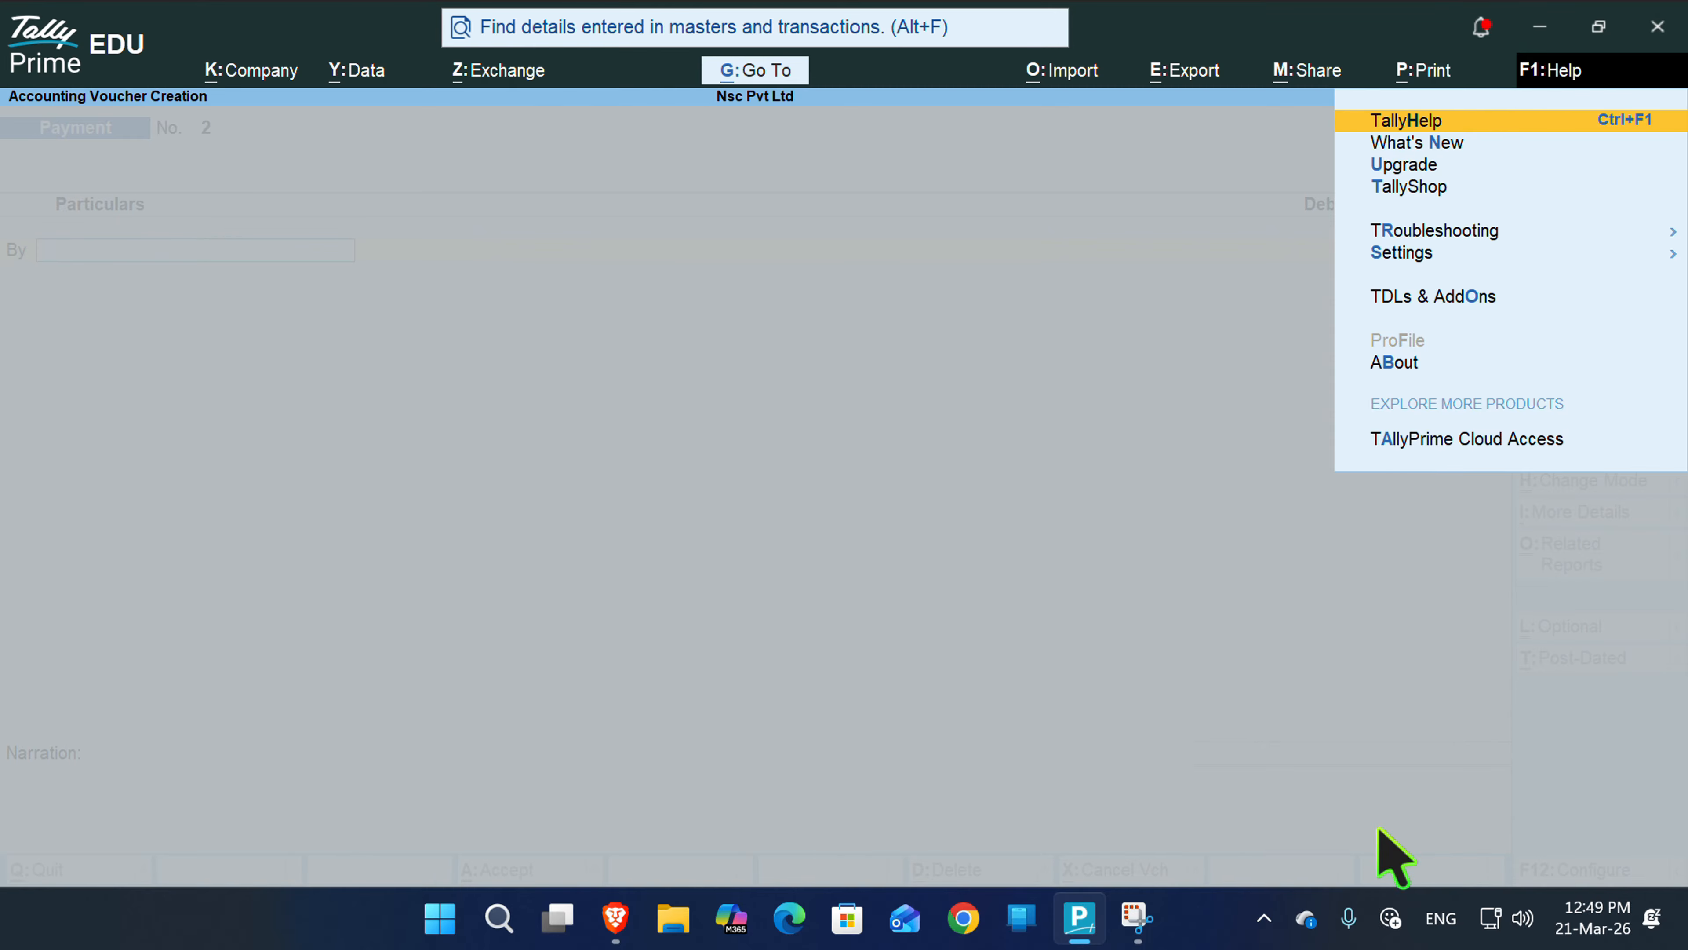
key("Escape")
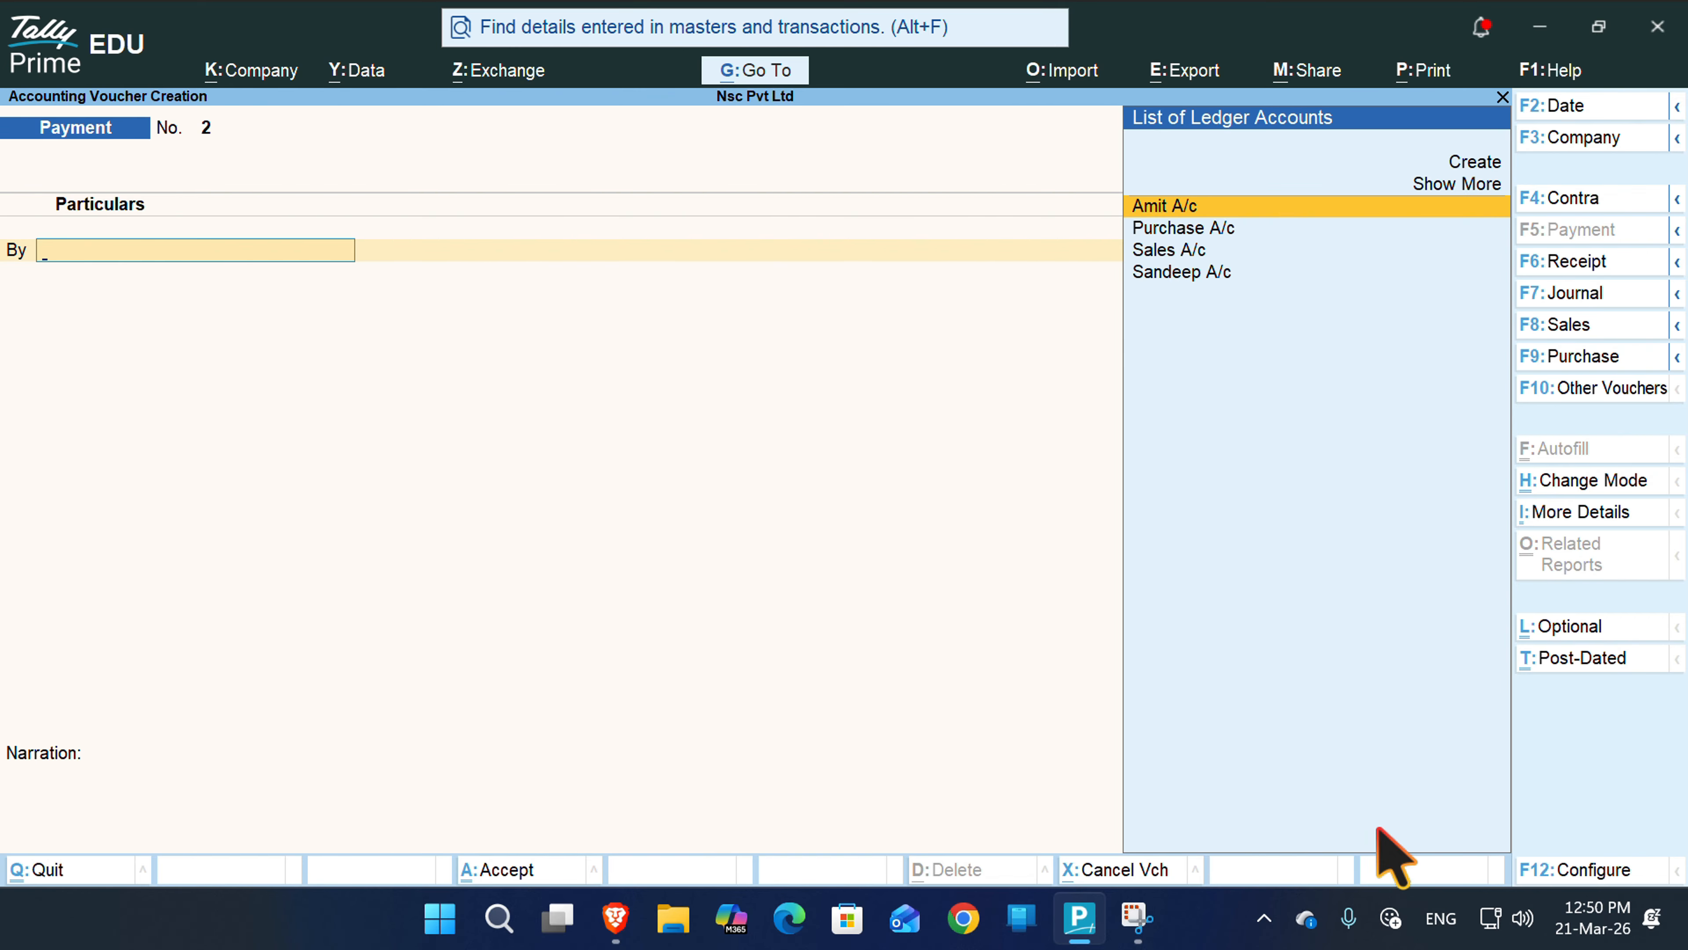
- Start a receipt voucher and credit the customer's ledger with 38,000
key("F6")
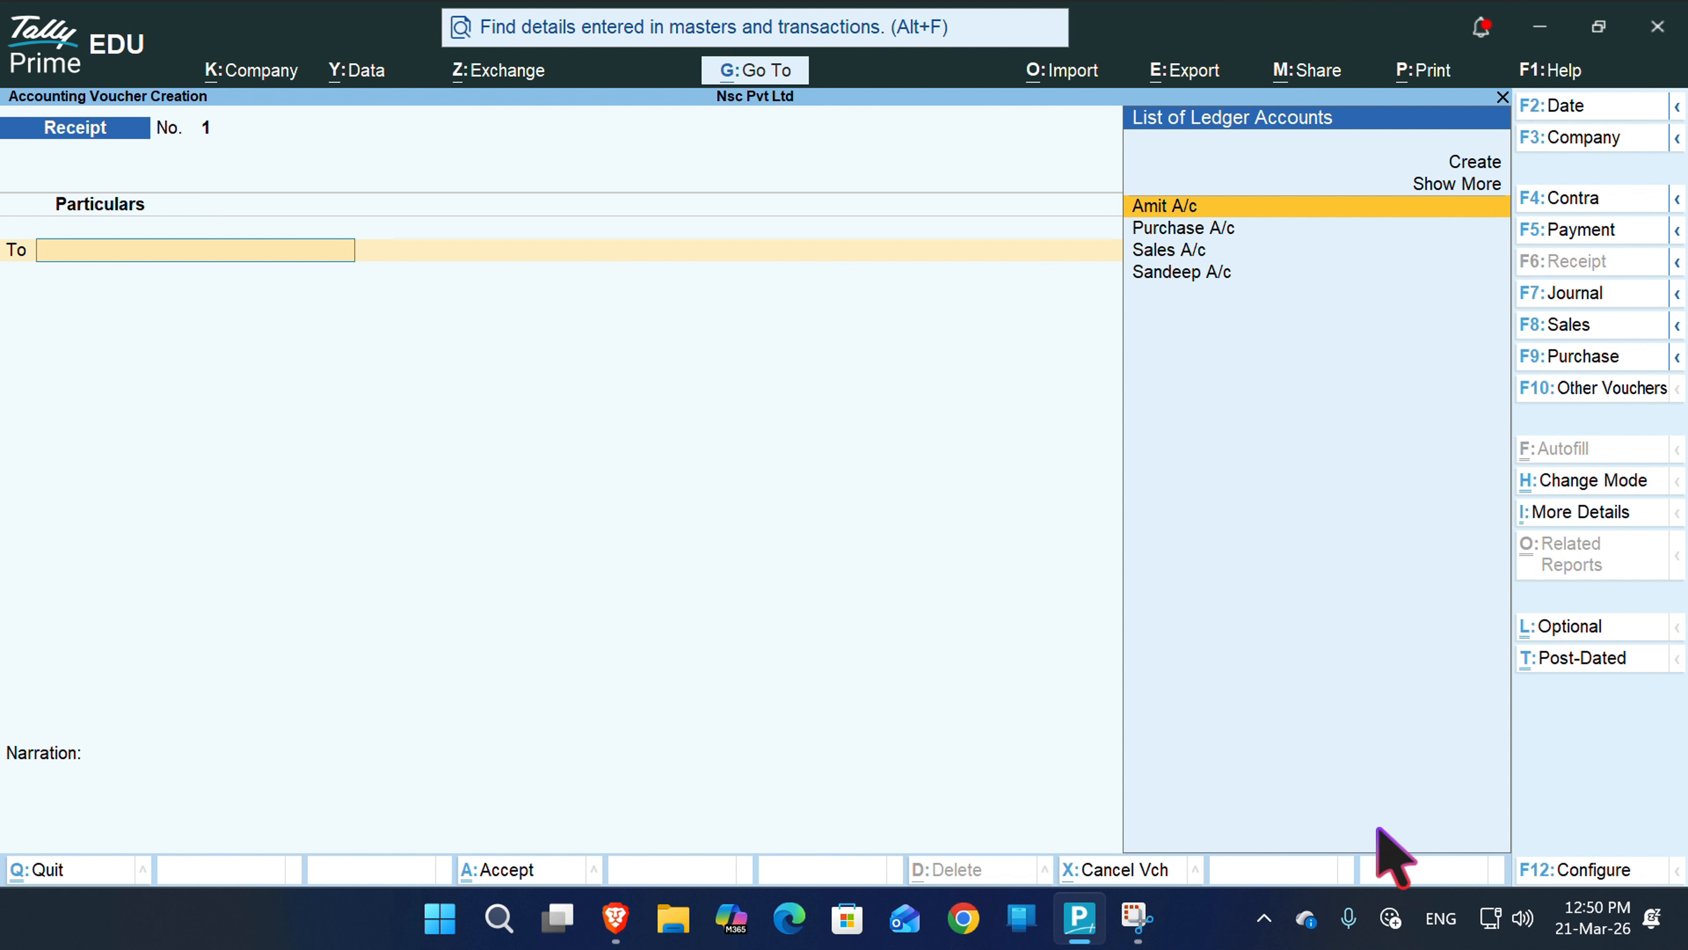
key("Return")
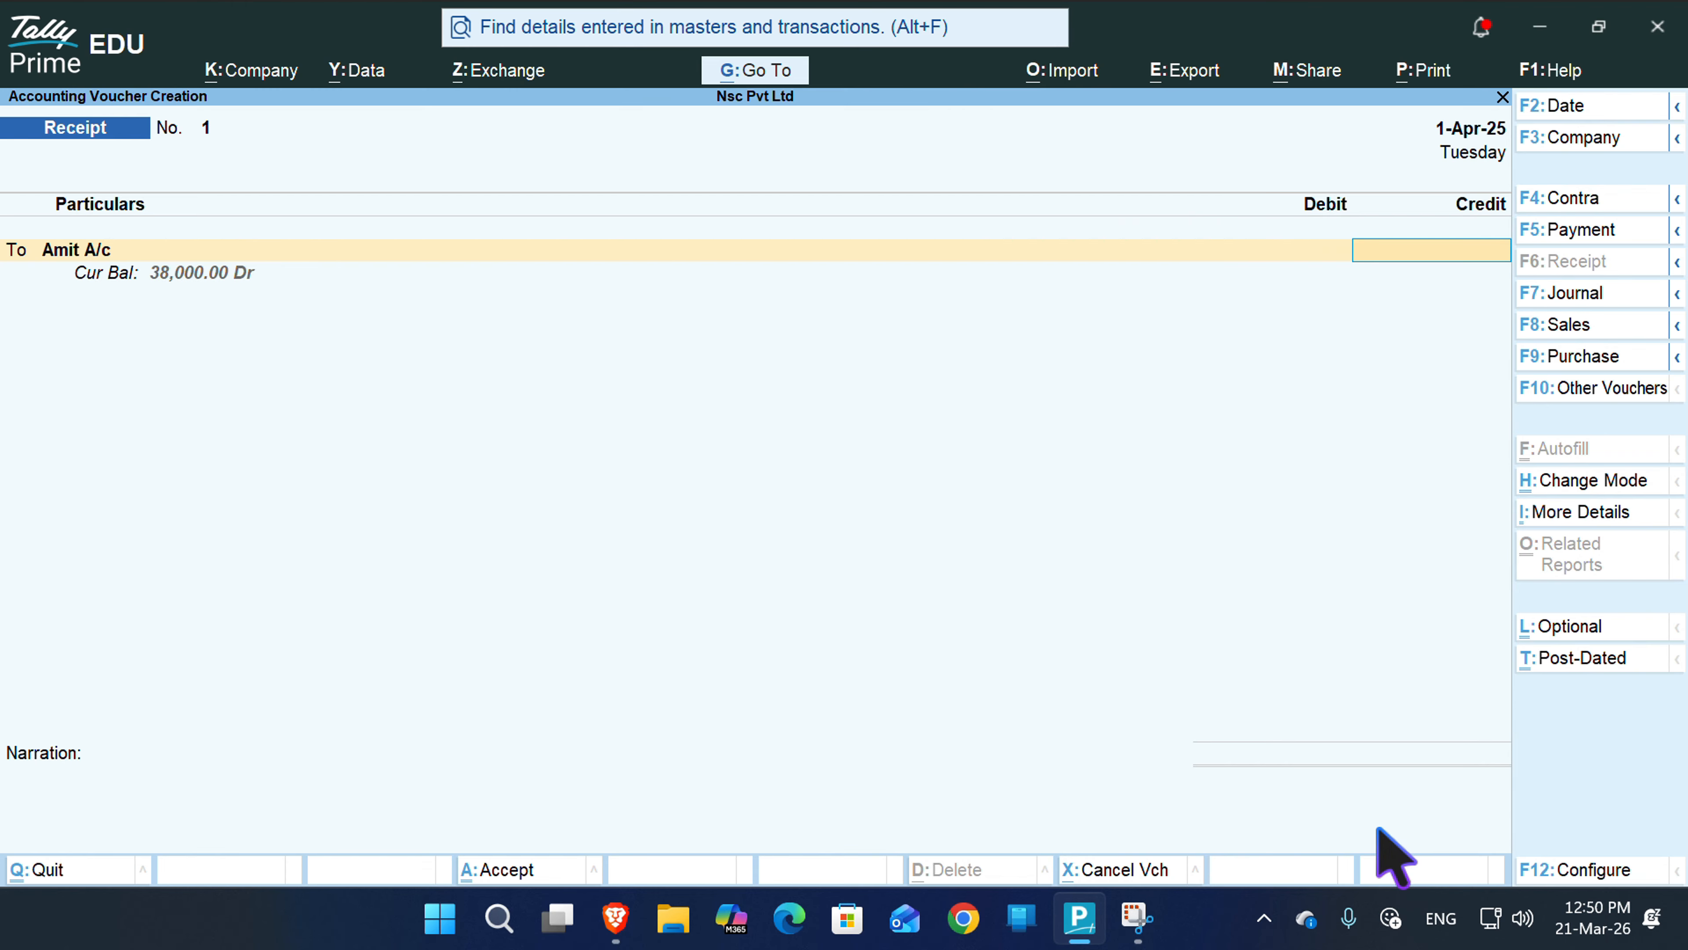
type("38000")
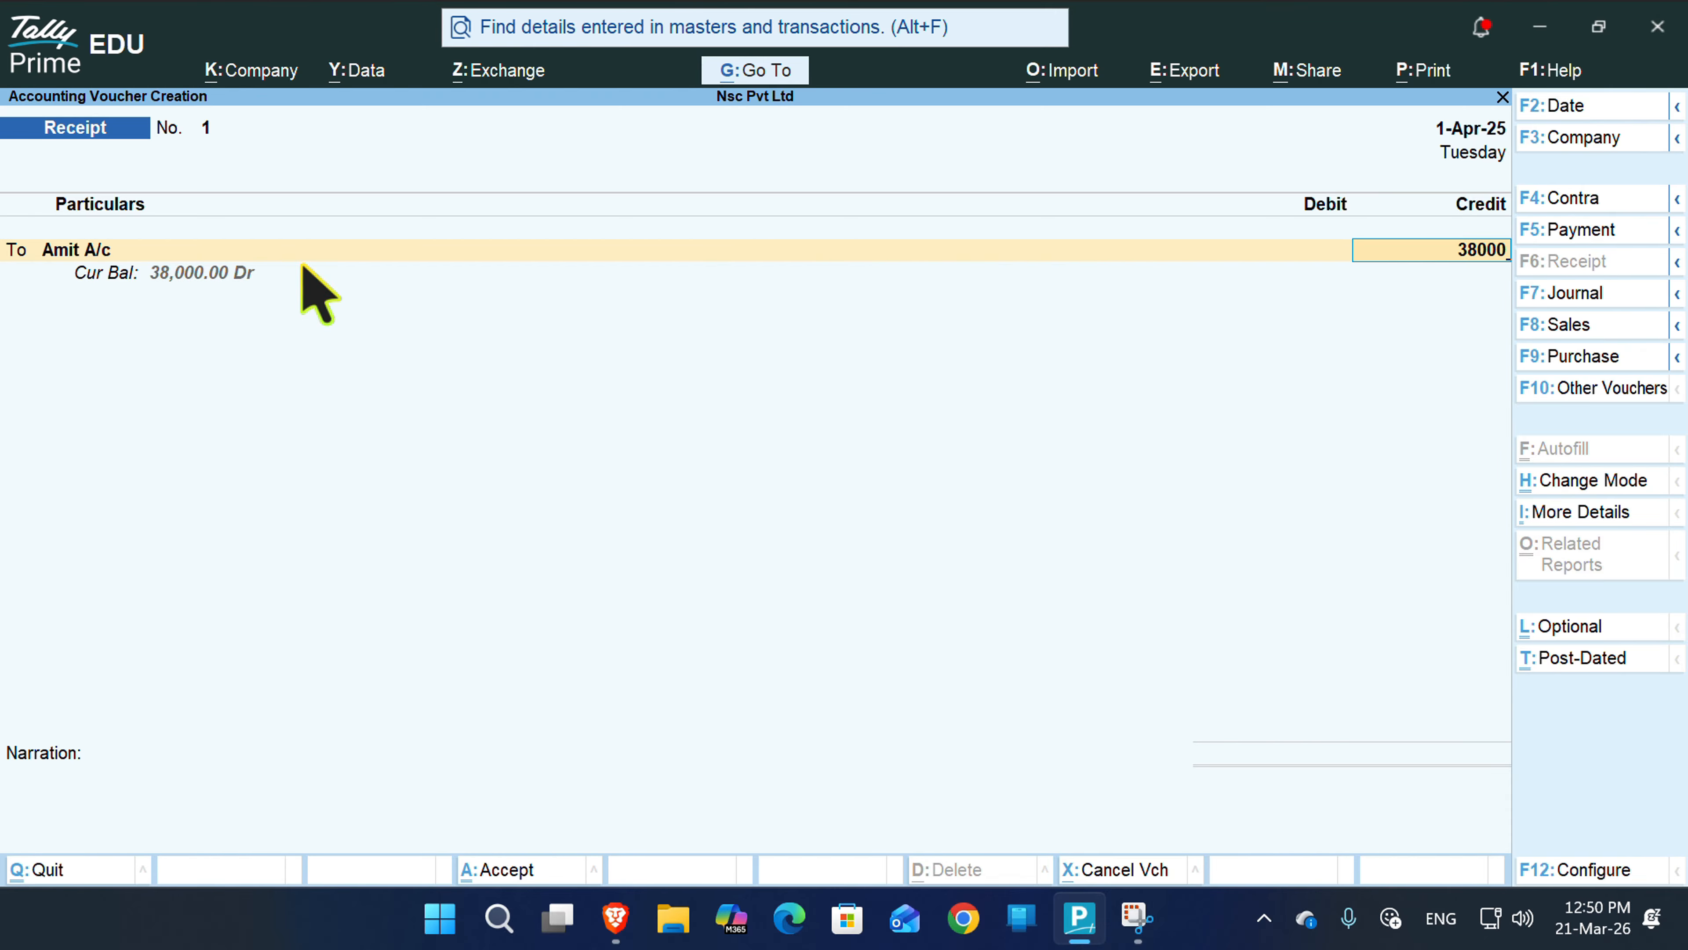
key("Return")
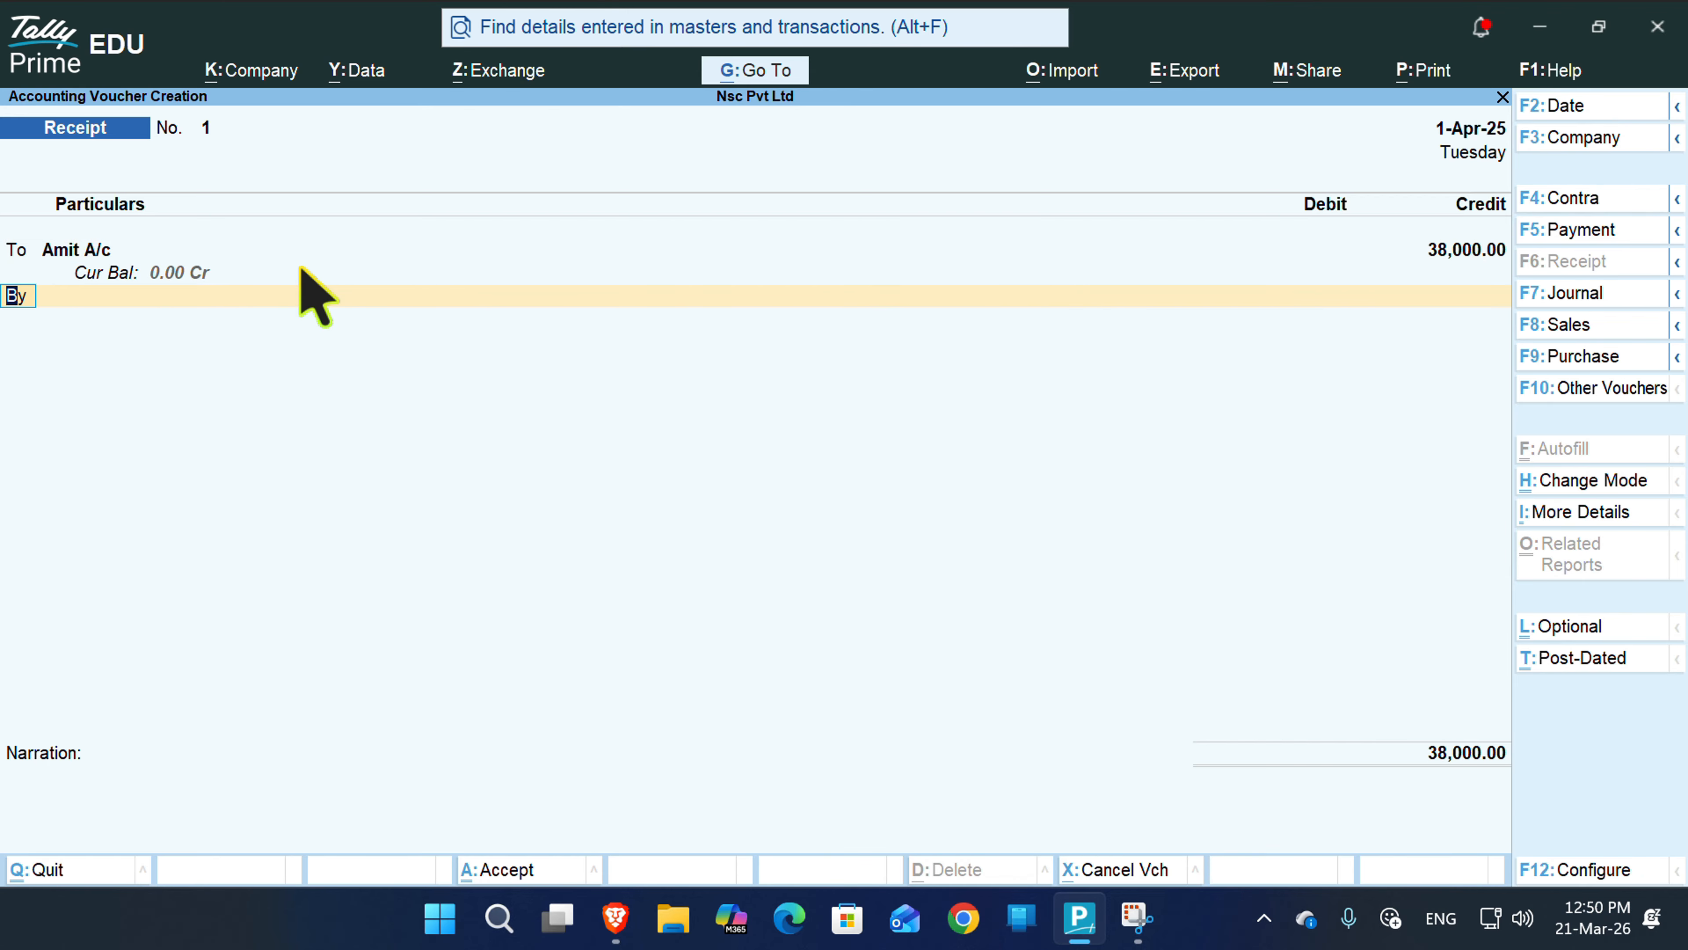
- Debit Cash with 38,000 in the receipt voucher, leave the narration blank, and save it
key("Return")
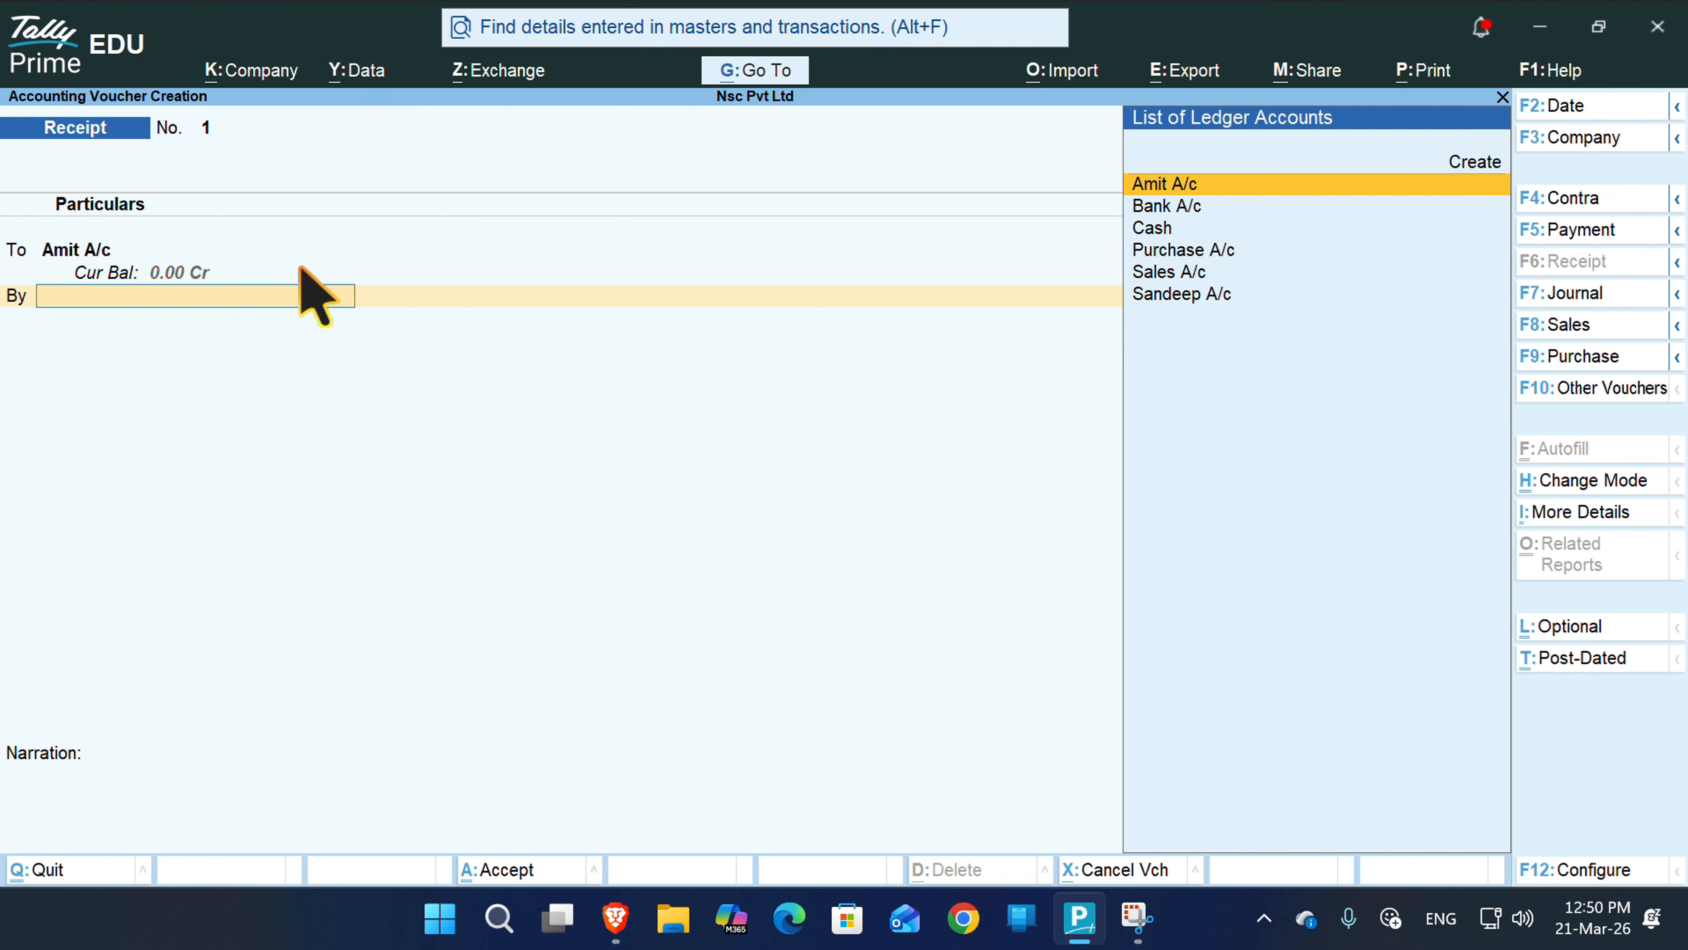
key("Down")
key("Down")
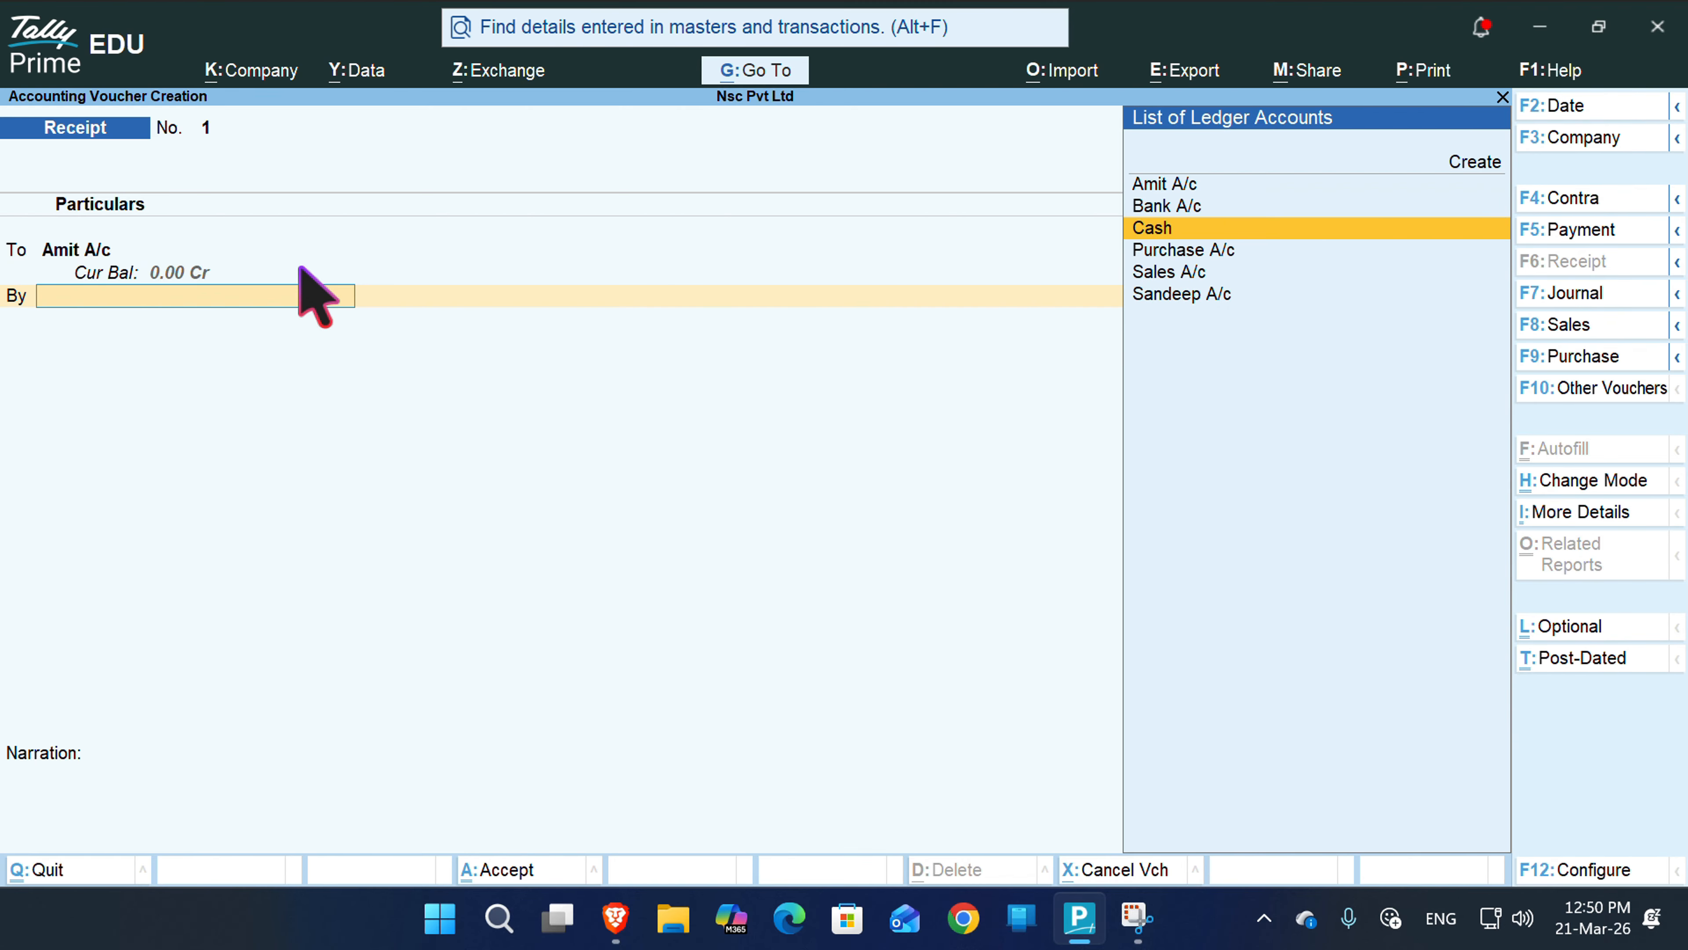
key("Return")
key("Return")
key("Return")
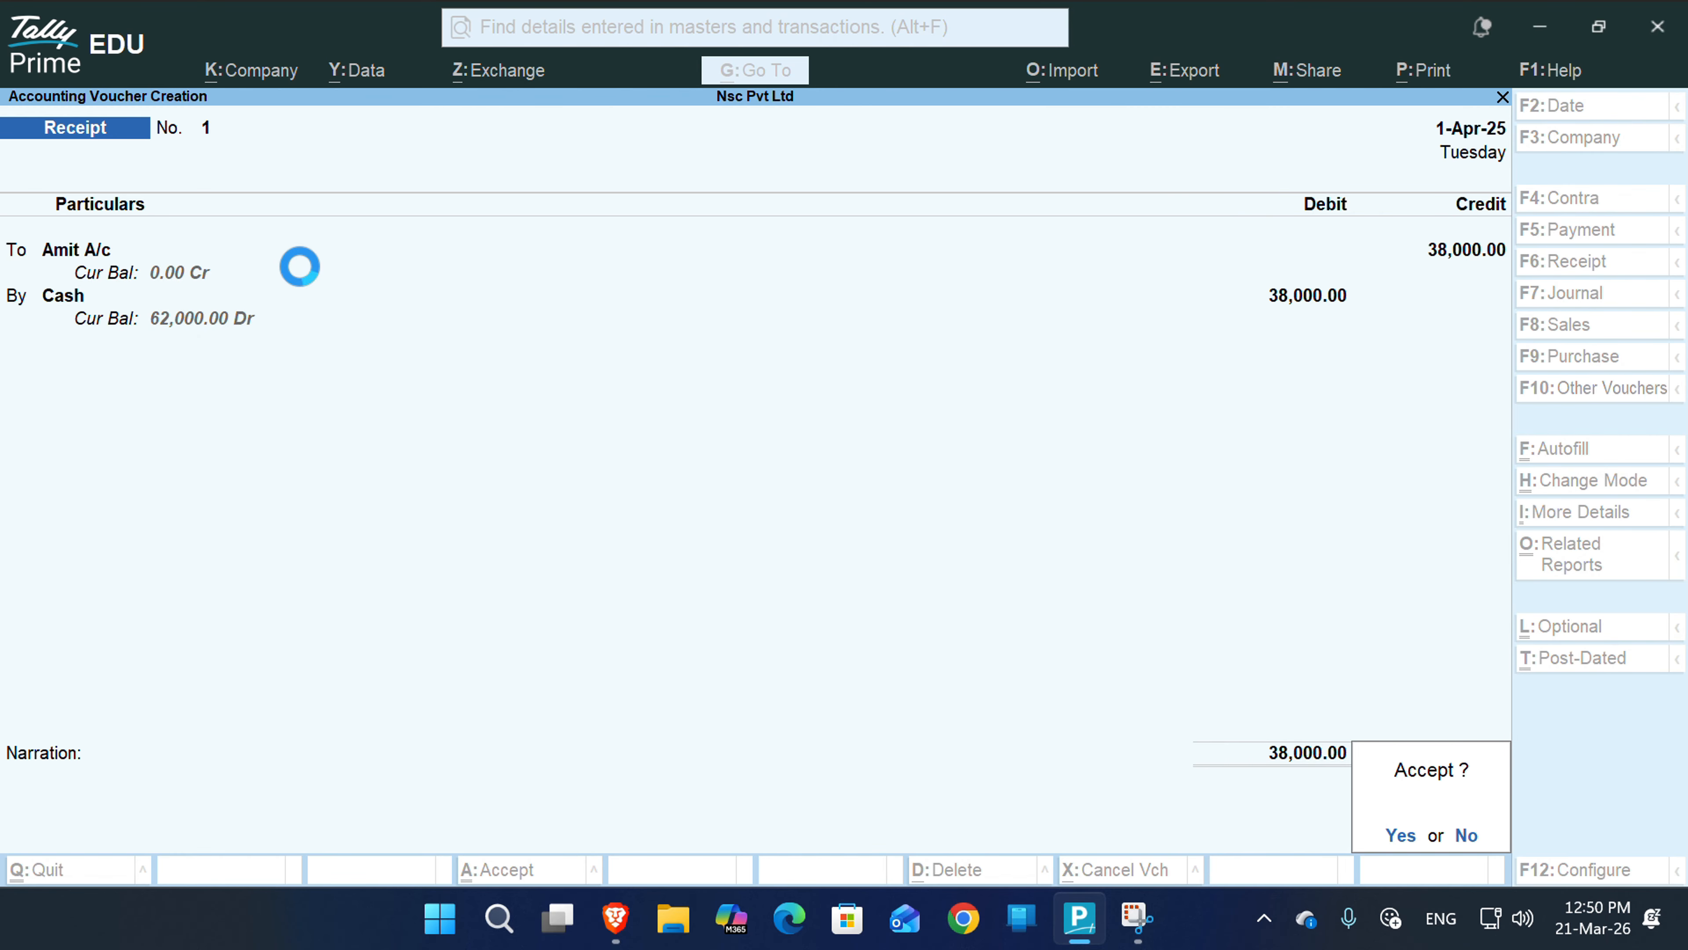
key("Return")
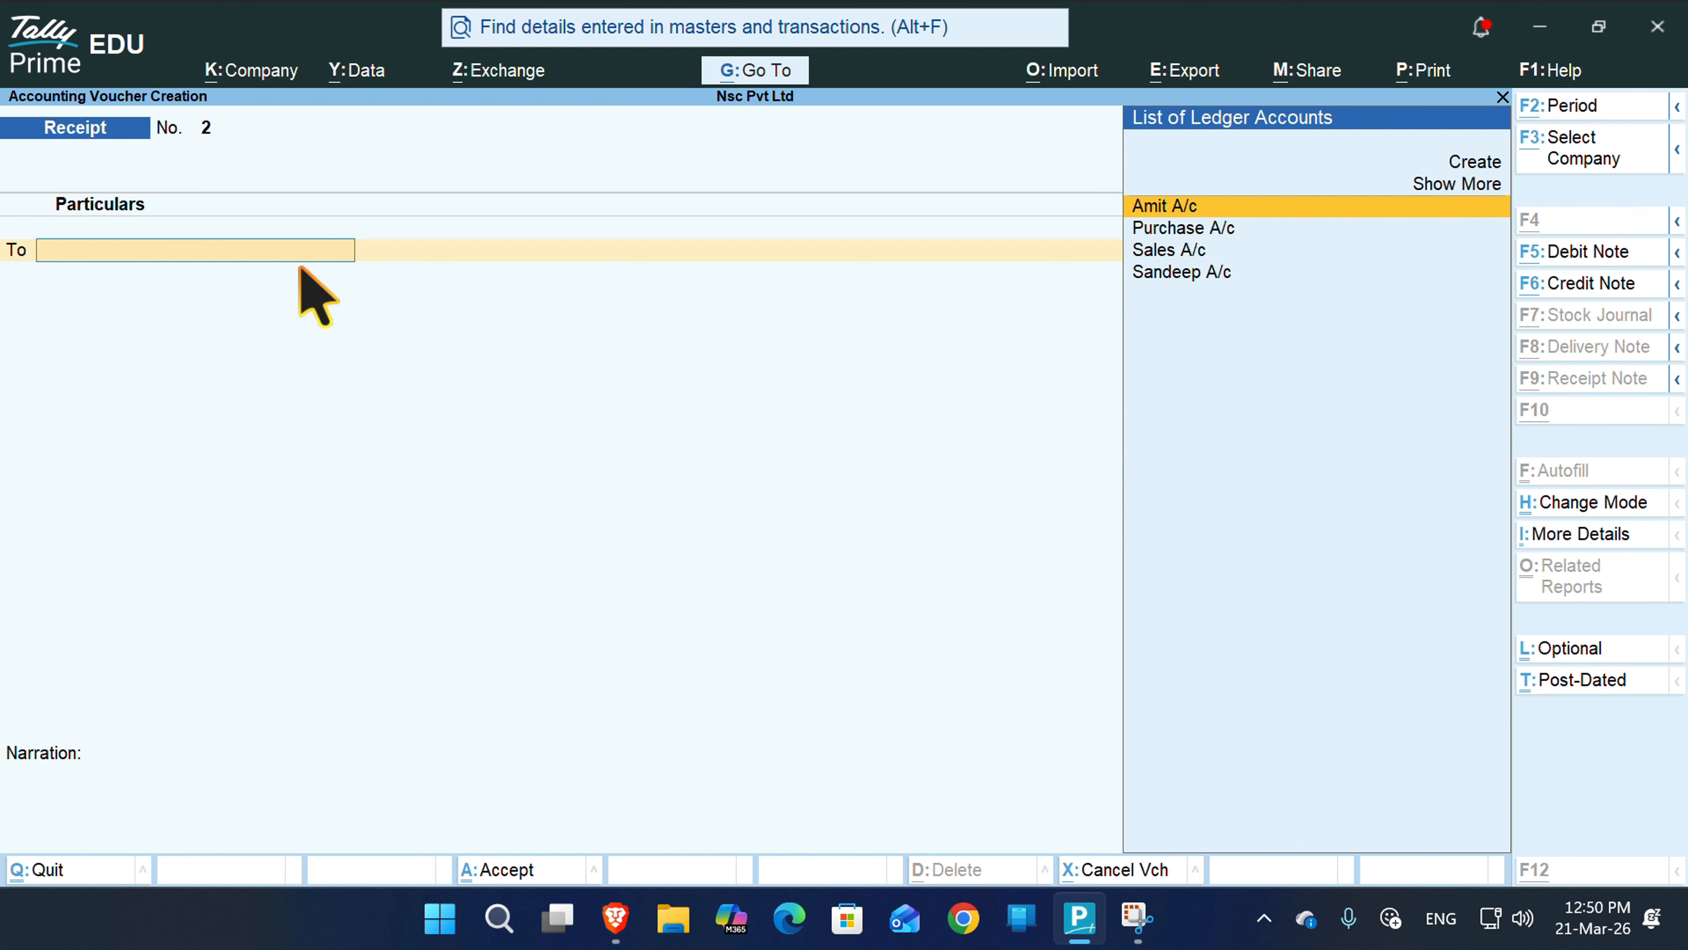
- Show the customer's ledger vouchers, examine the sale, receipt and closing balance, and return to the receipt voucher entry
key("alt+g")
type("L")
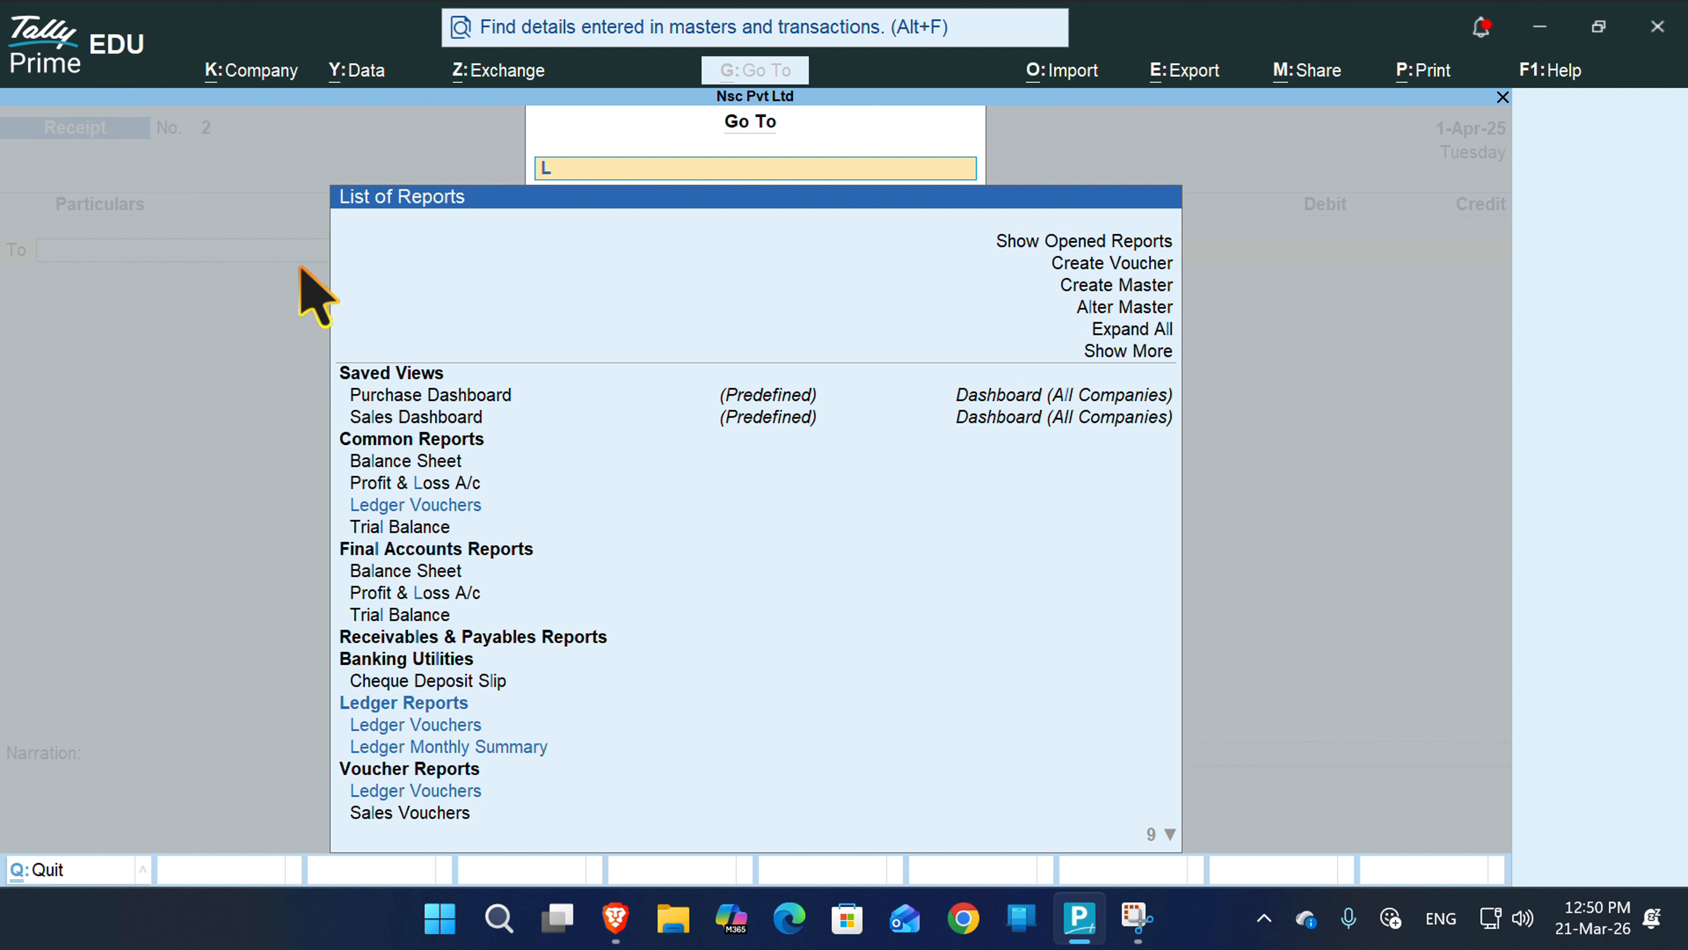
key("Return")
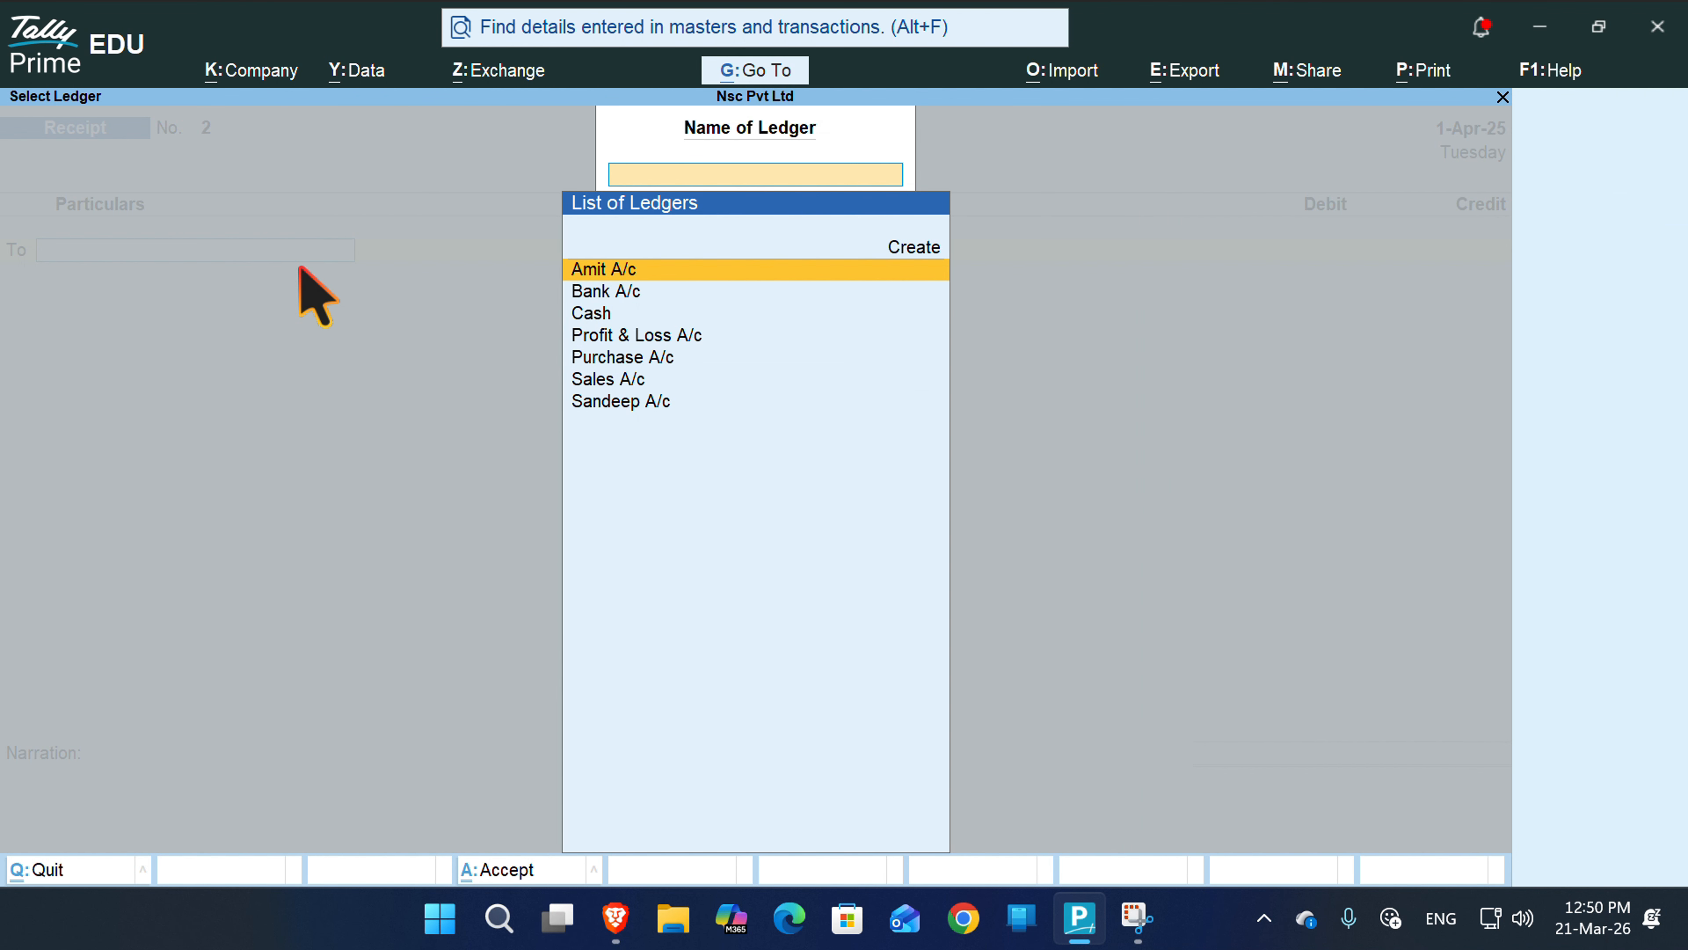
key("Return")
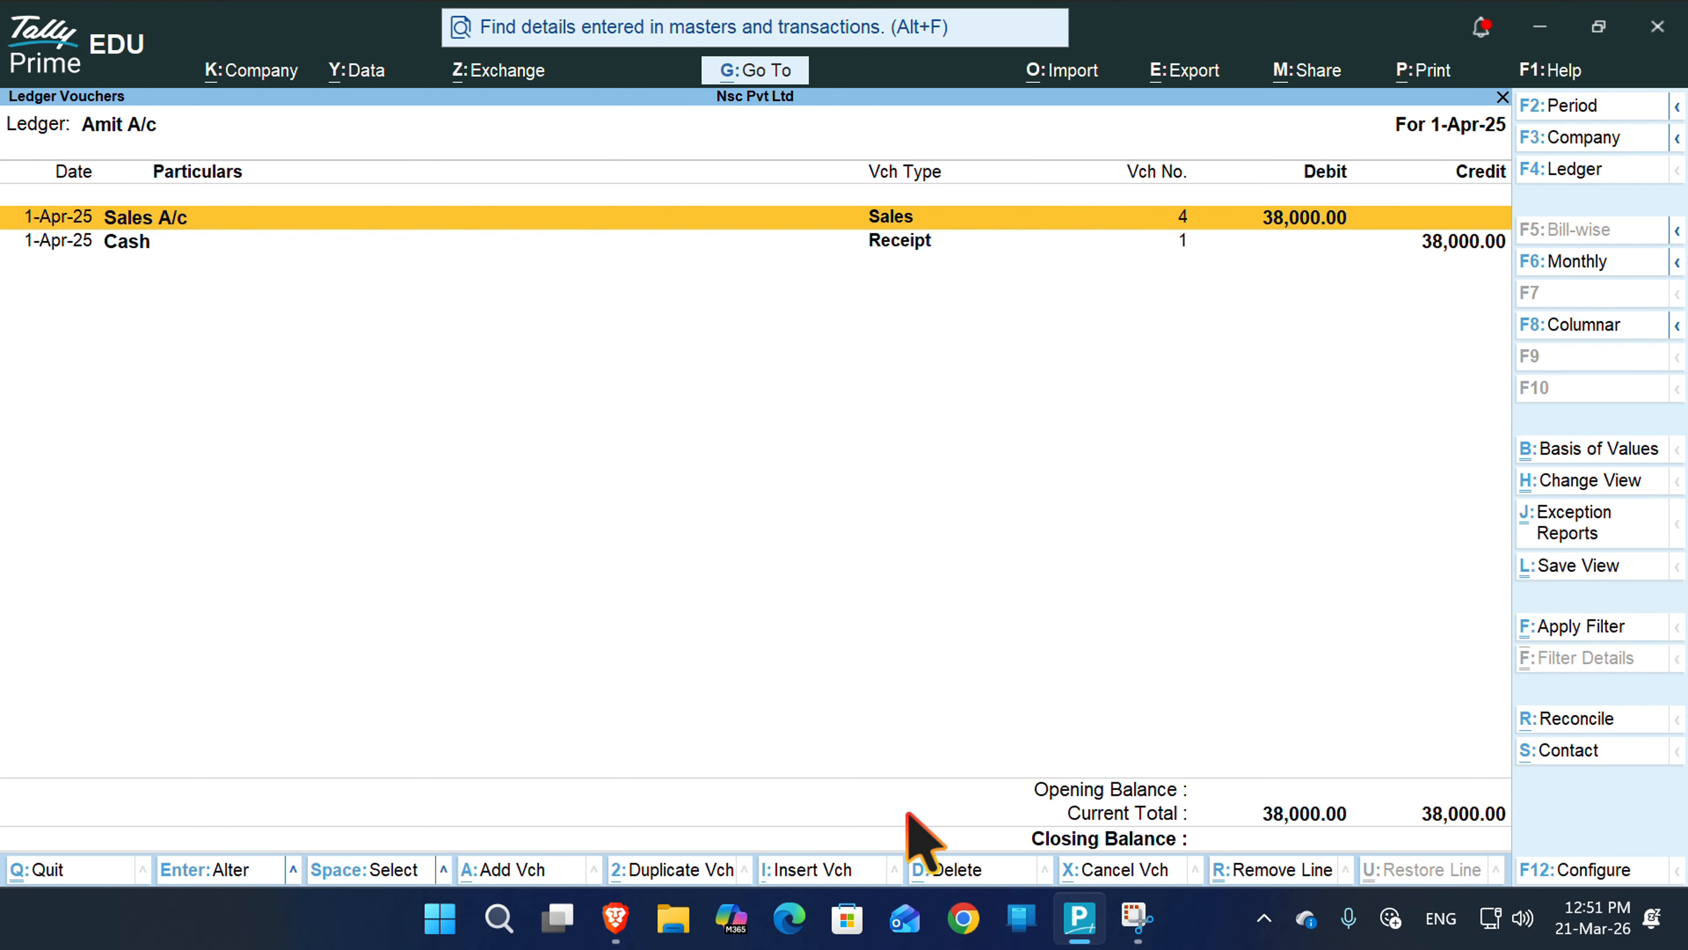
key("Escape")
key("Escape")
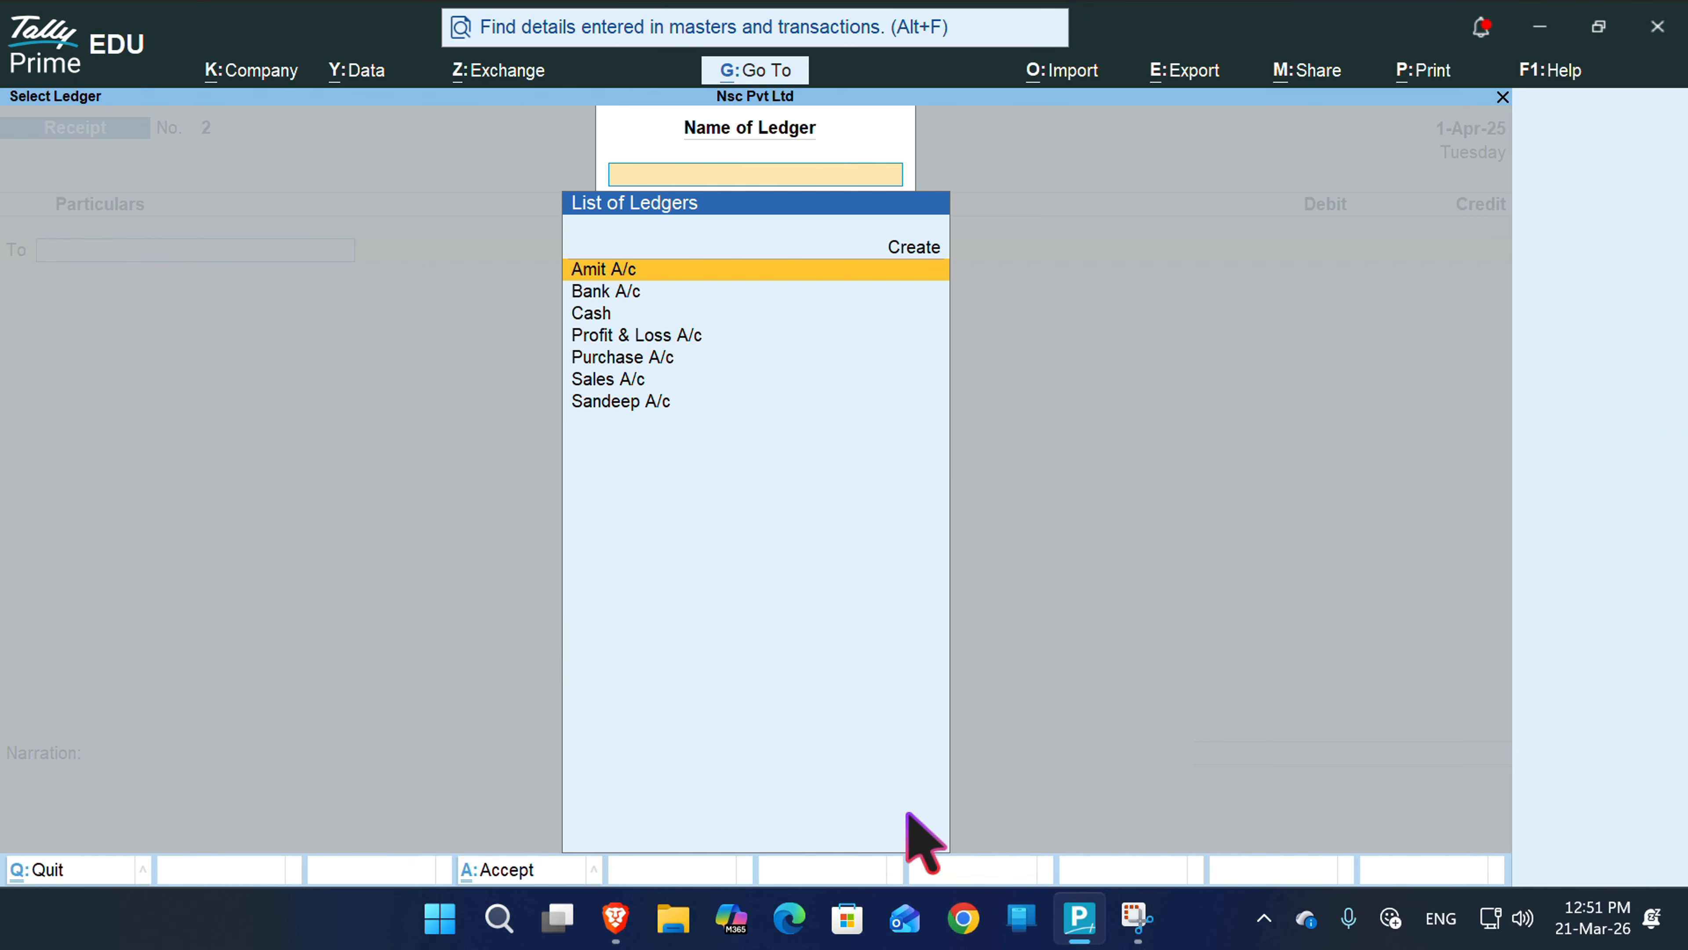
key("v")
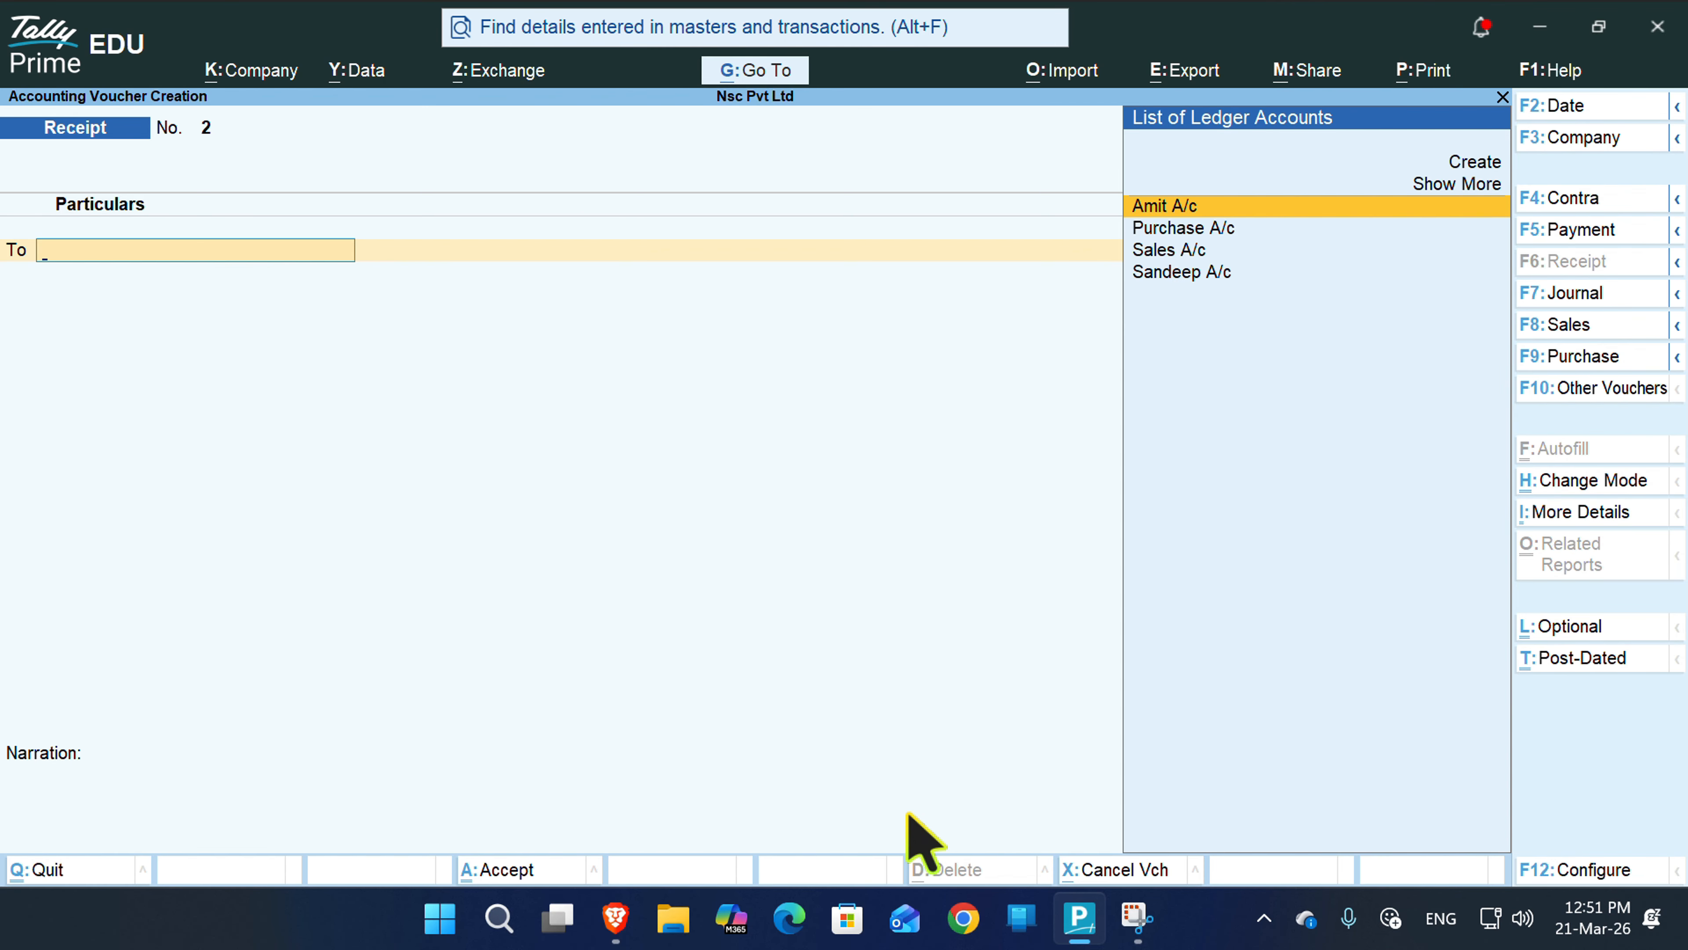
- Start a sales voucher with the customer's ledger as the party, leaving the dispatch details blank and accepting the party details
key("F8")
key("Return")
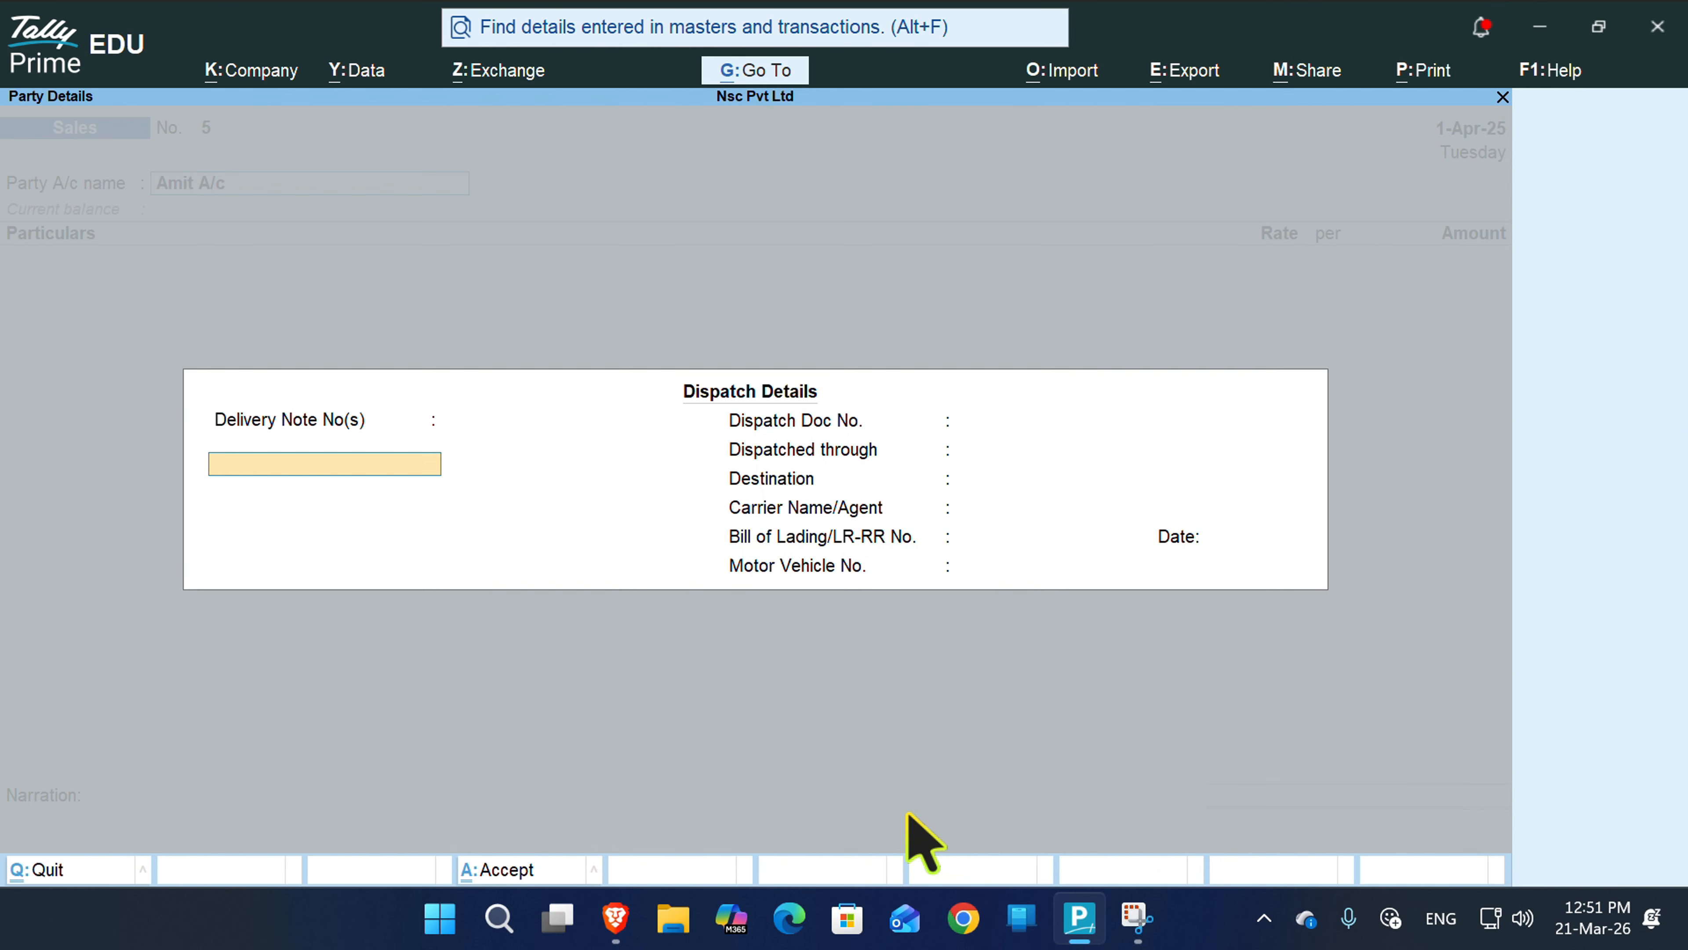
key("Return")
key("ctrl+a")
key("ctrl+a")
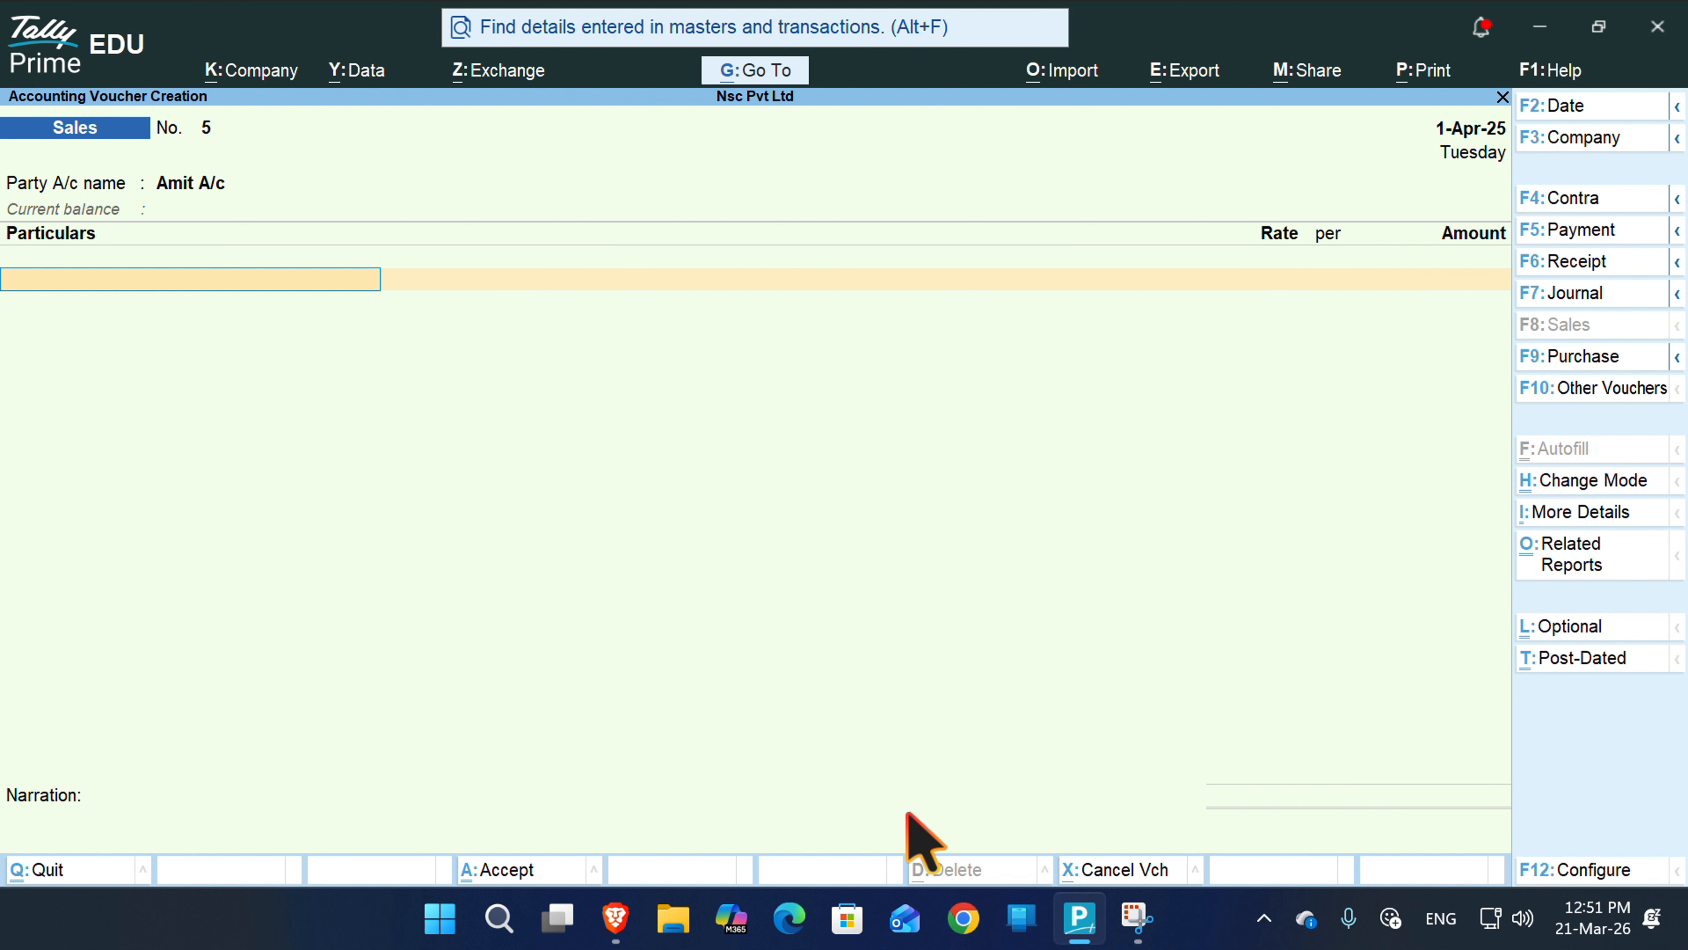
- Add Sales A/c with an amount of 25,000 to the sales voucher, leave the narration blank, and save it
key("Return")
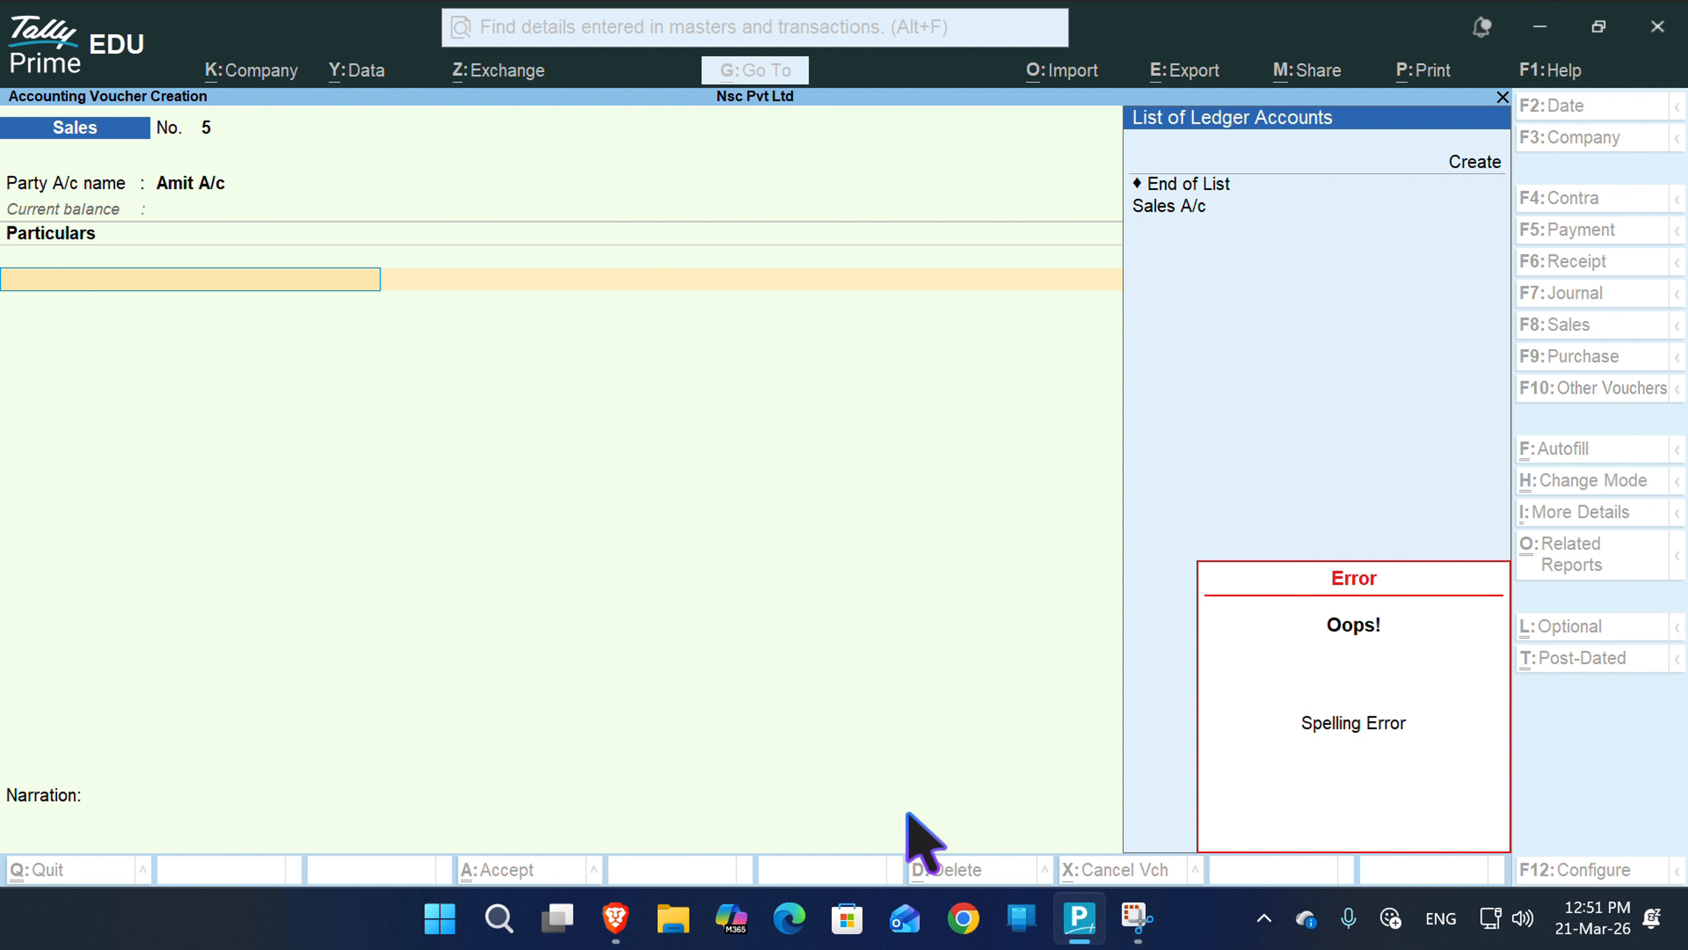
key("Down")
key("Return")
type("25000")
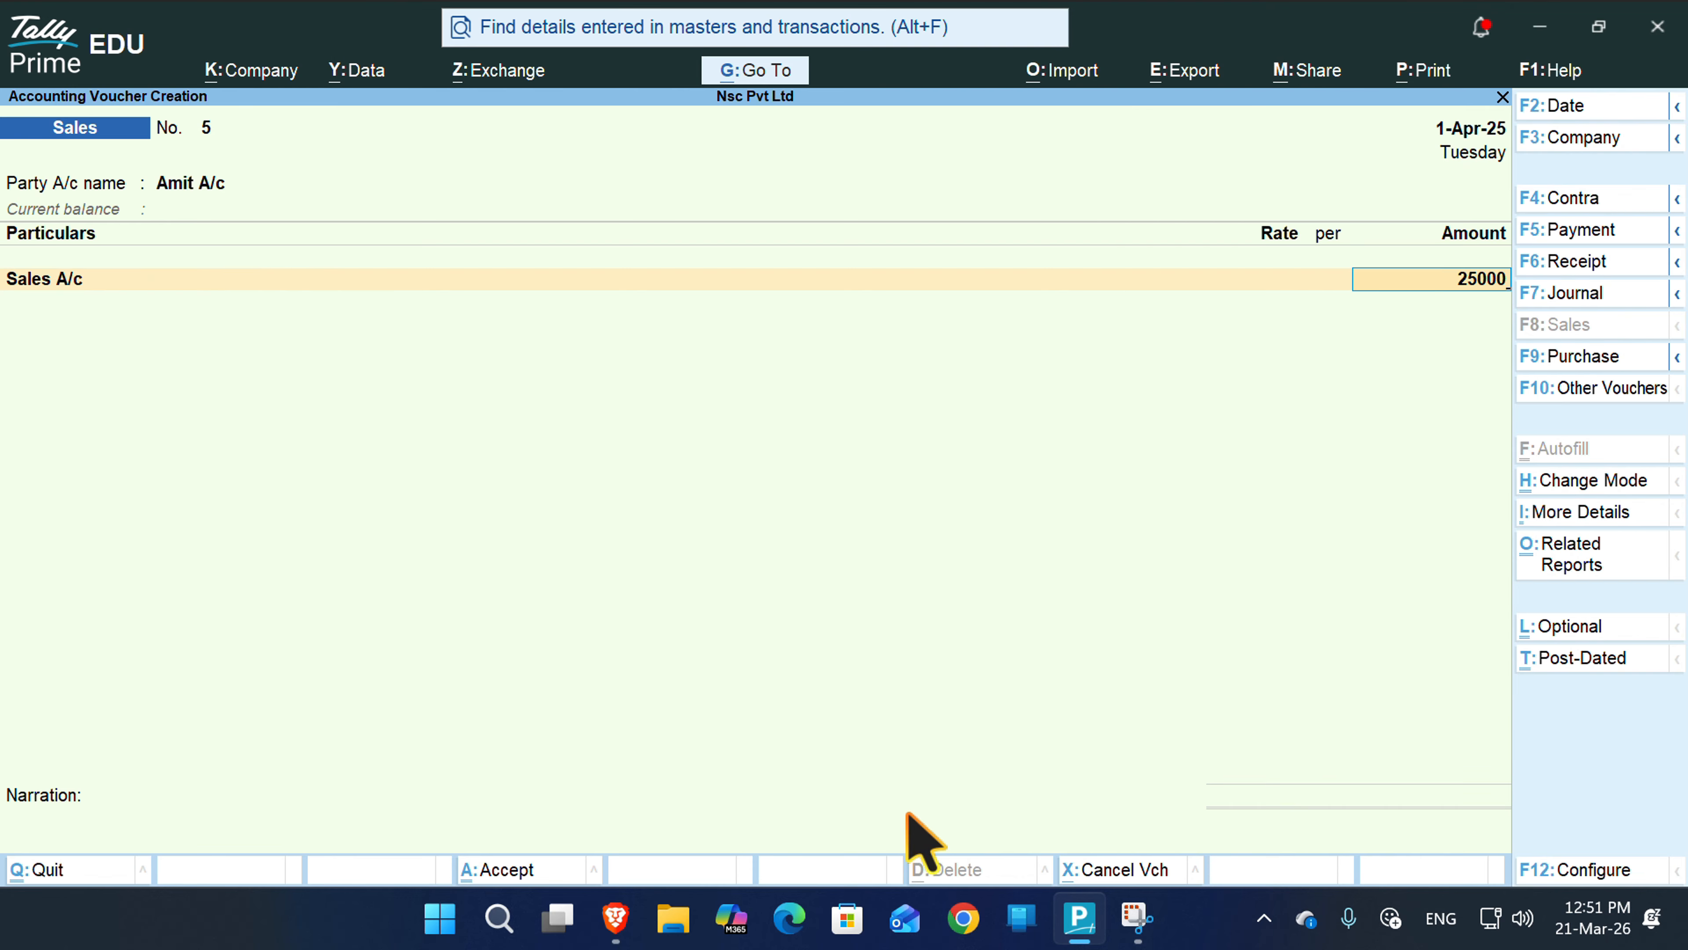
key("Return")
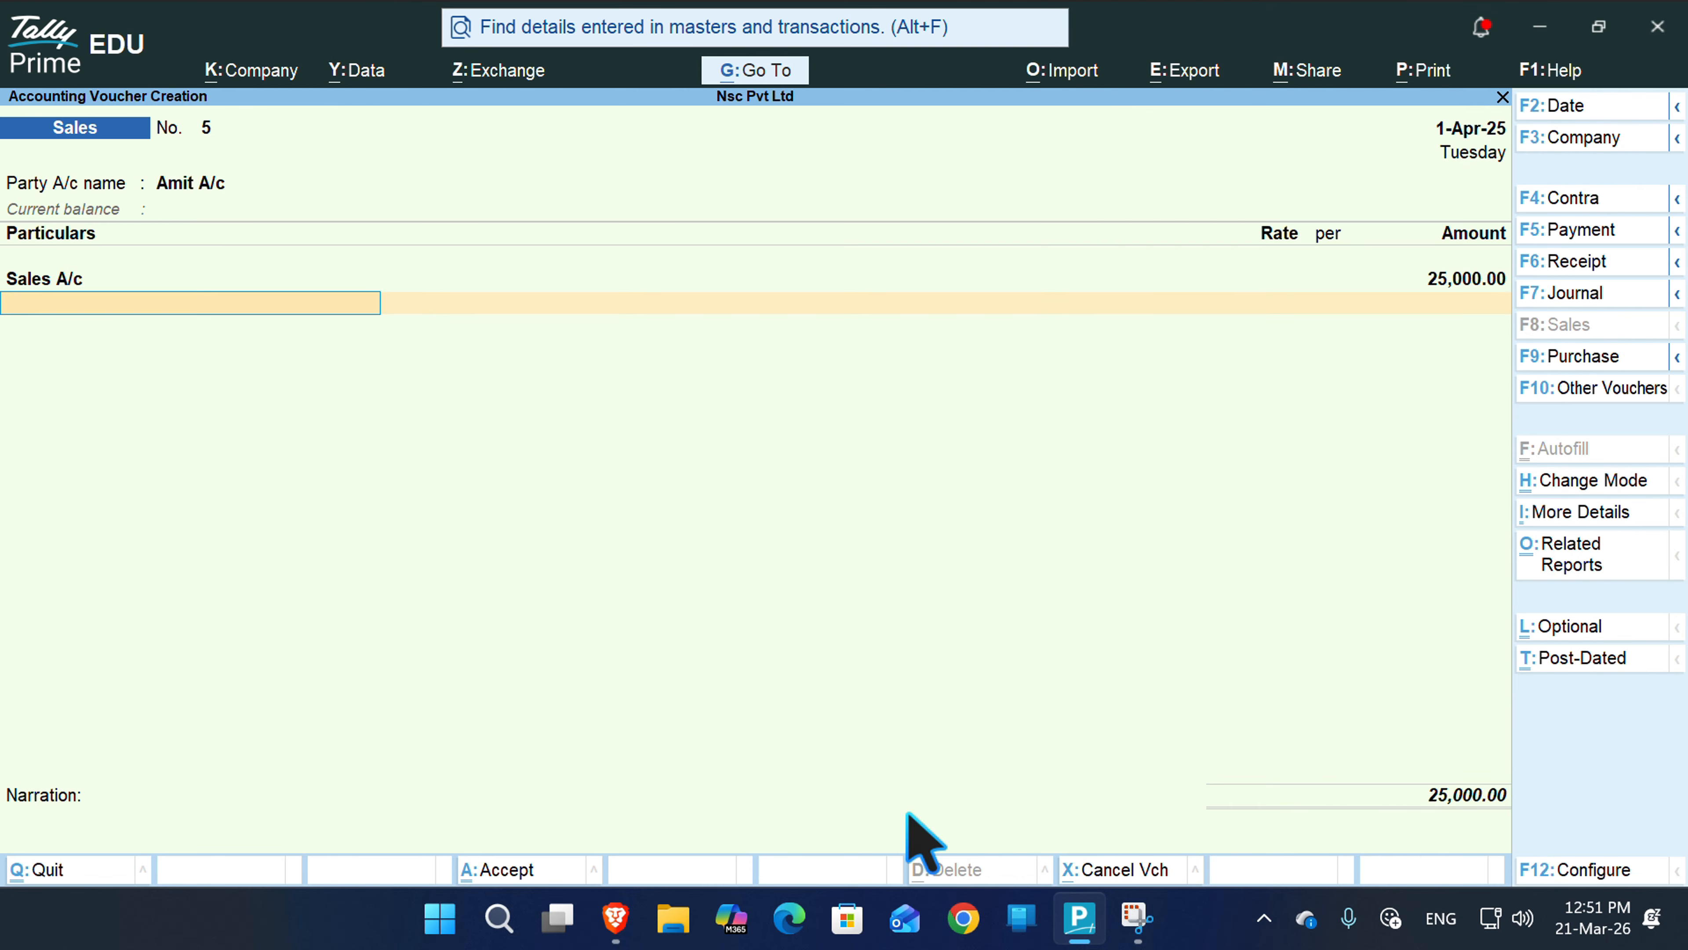
key("Return")
key("Return")
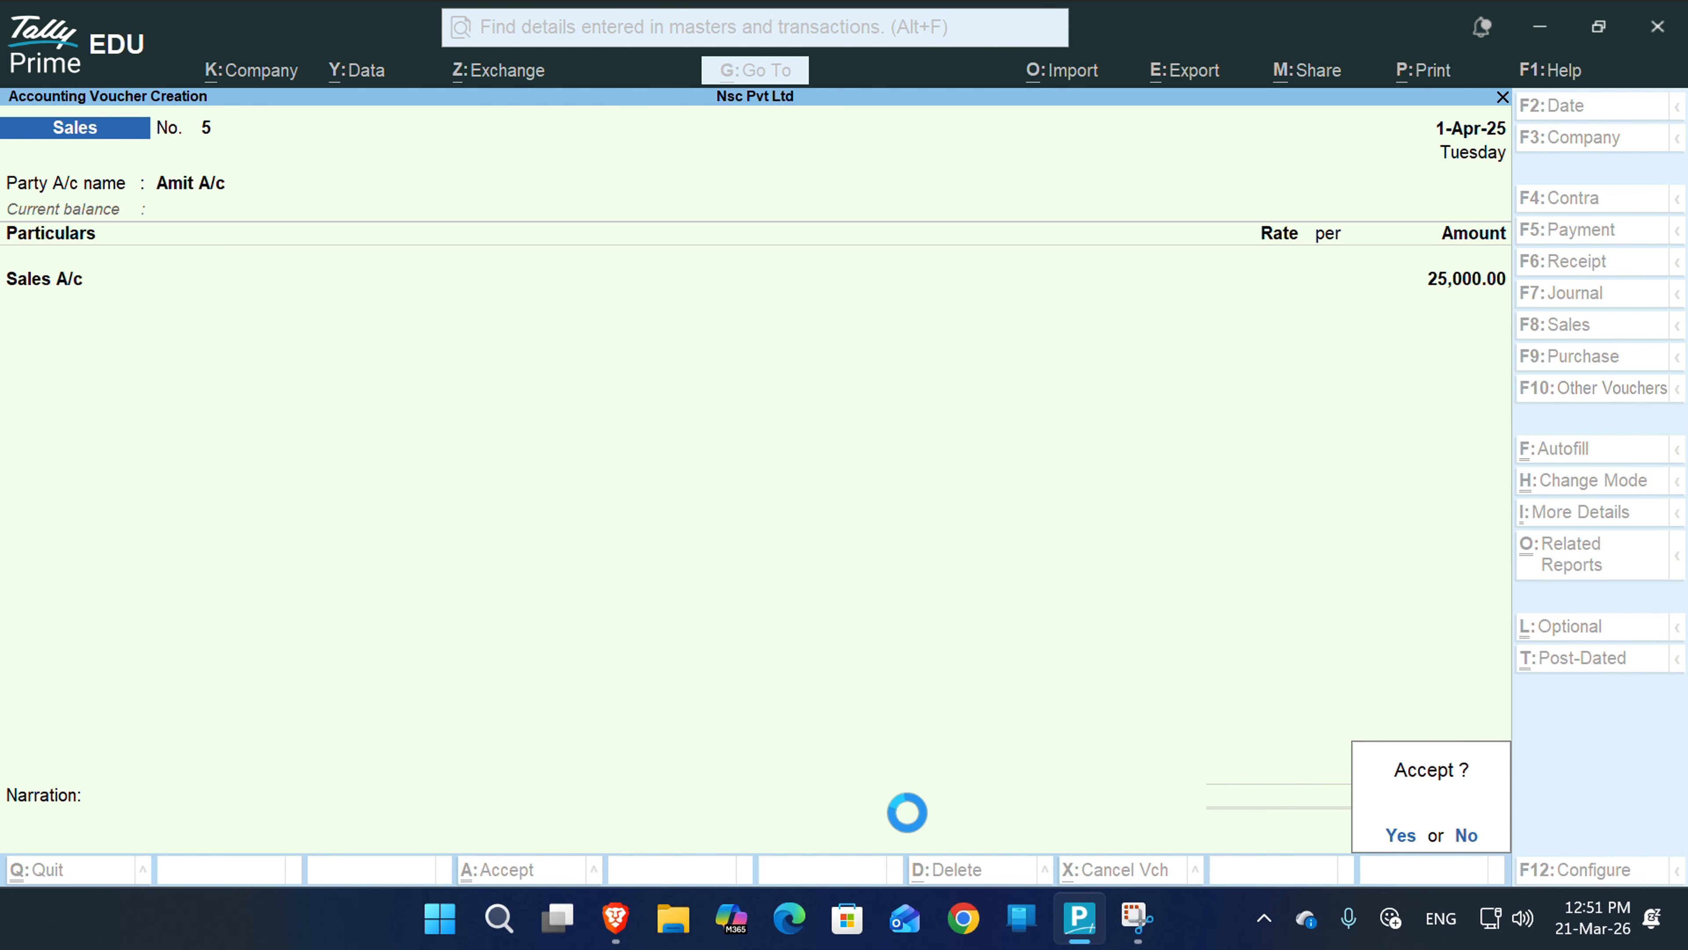
key("Return")
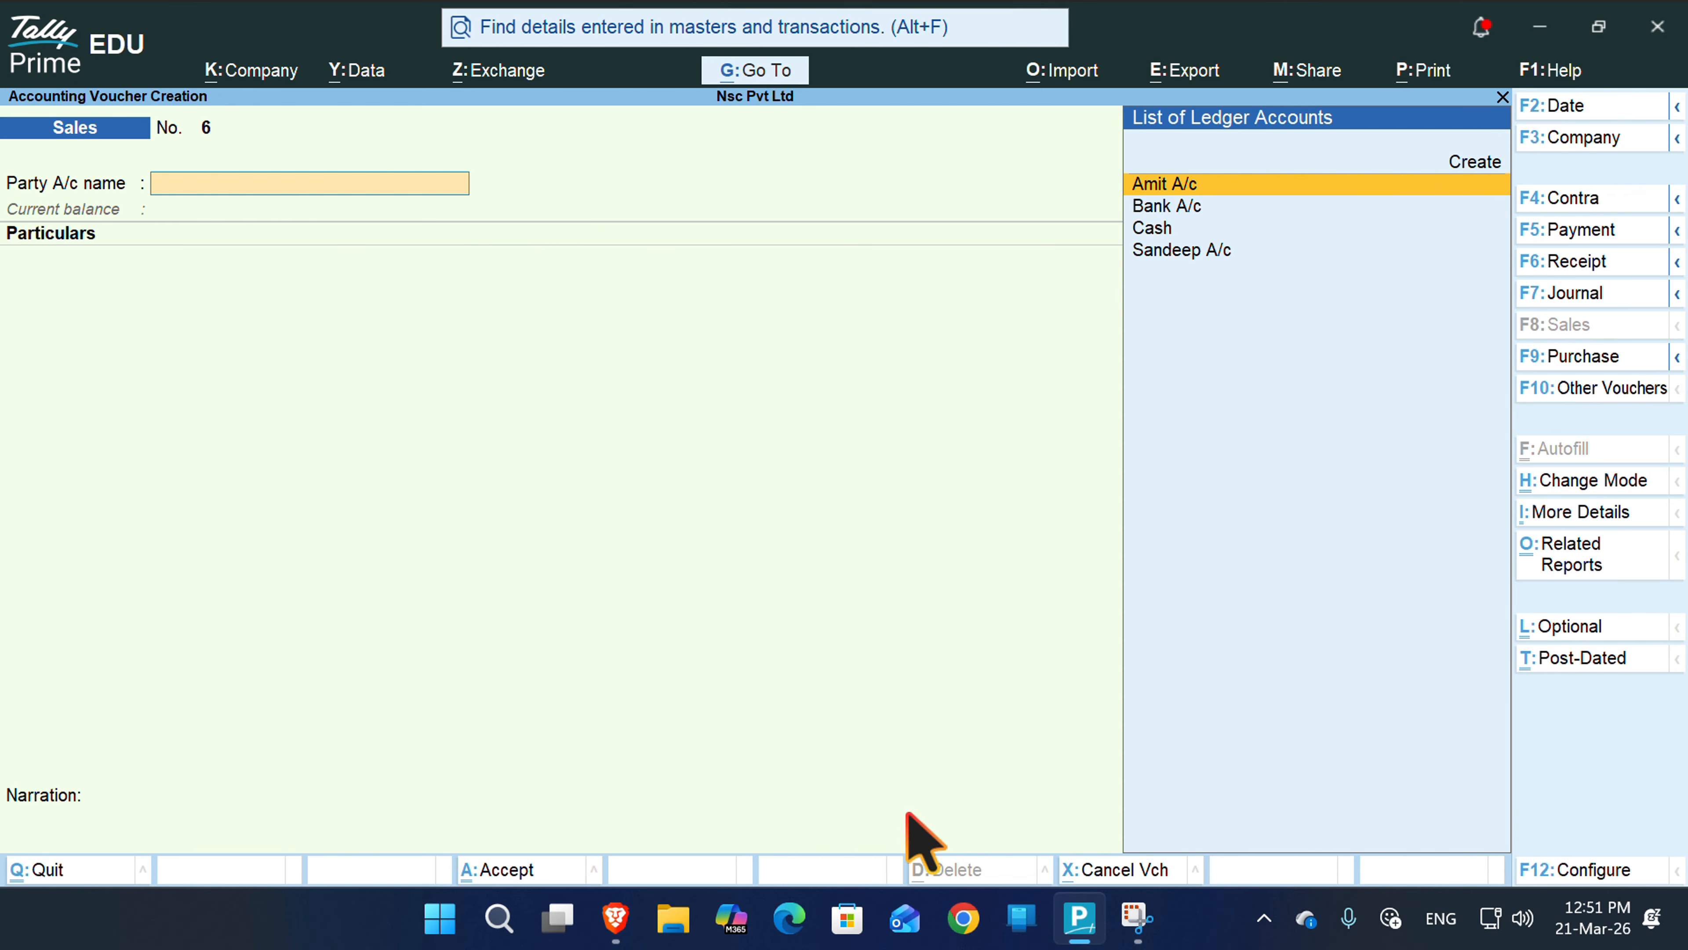
- Start a purchase voucher with the supplier's ledger as the party, leaving the supplier invoice number and date blank
key("F9")
key("Return")
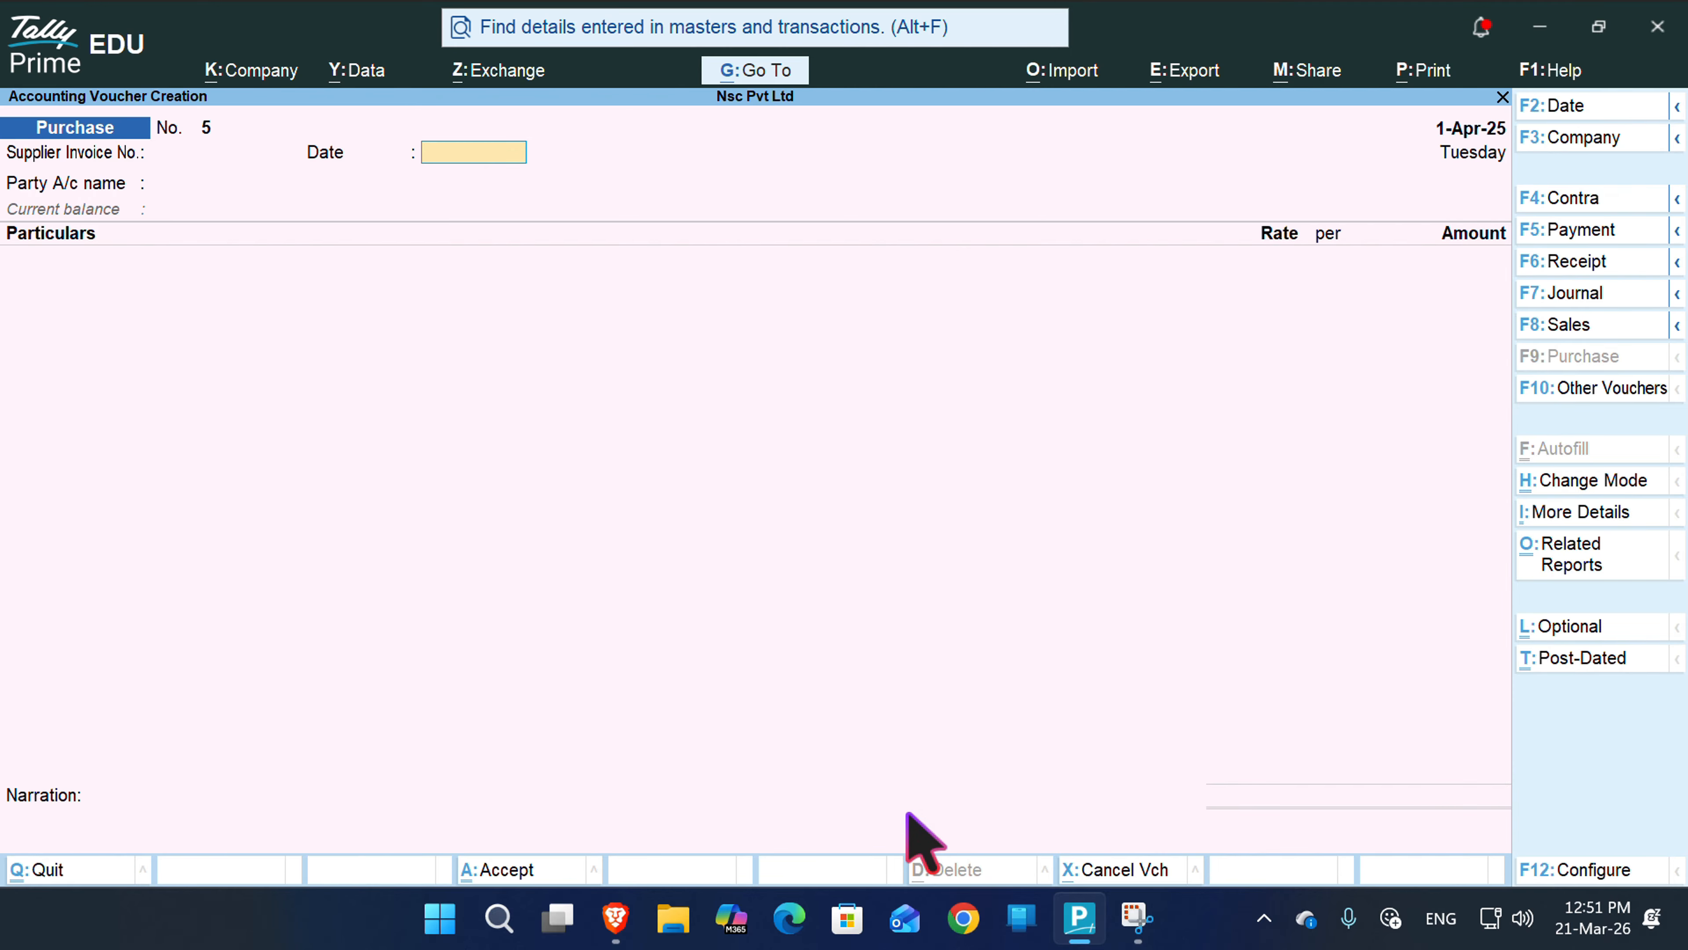
key("Return")
key("Down")
key("Down")
key("Down")
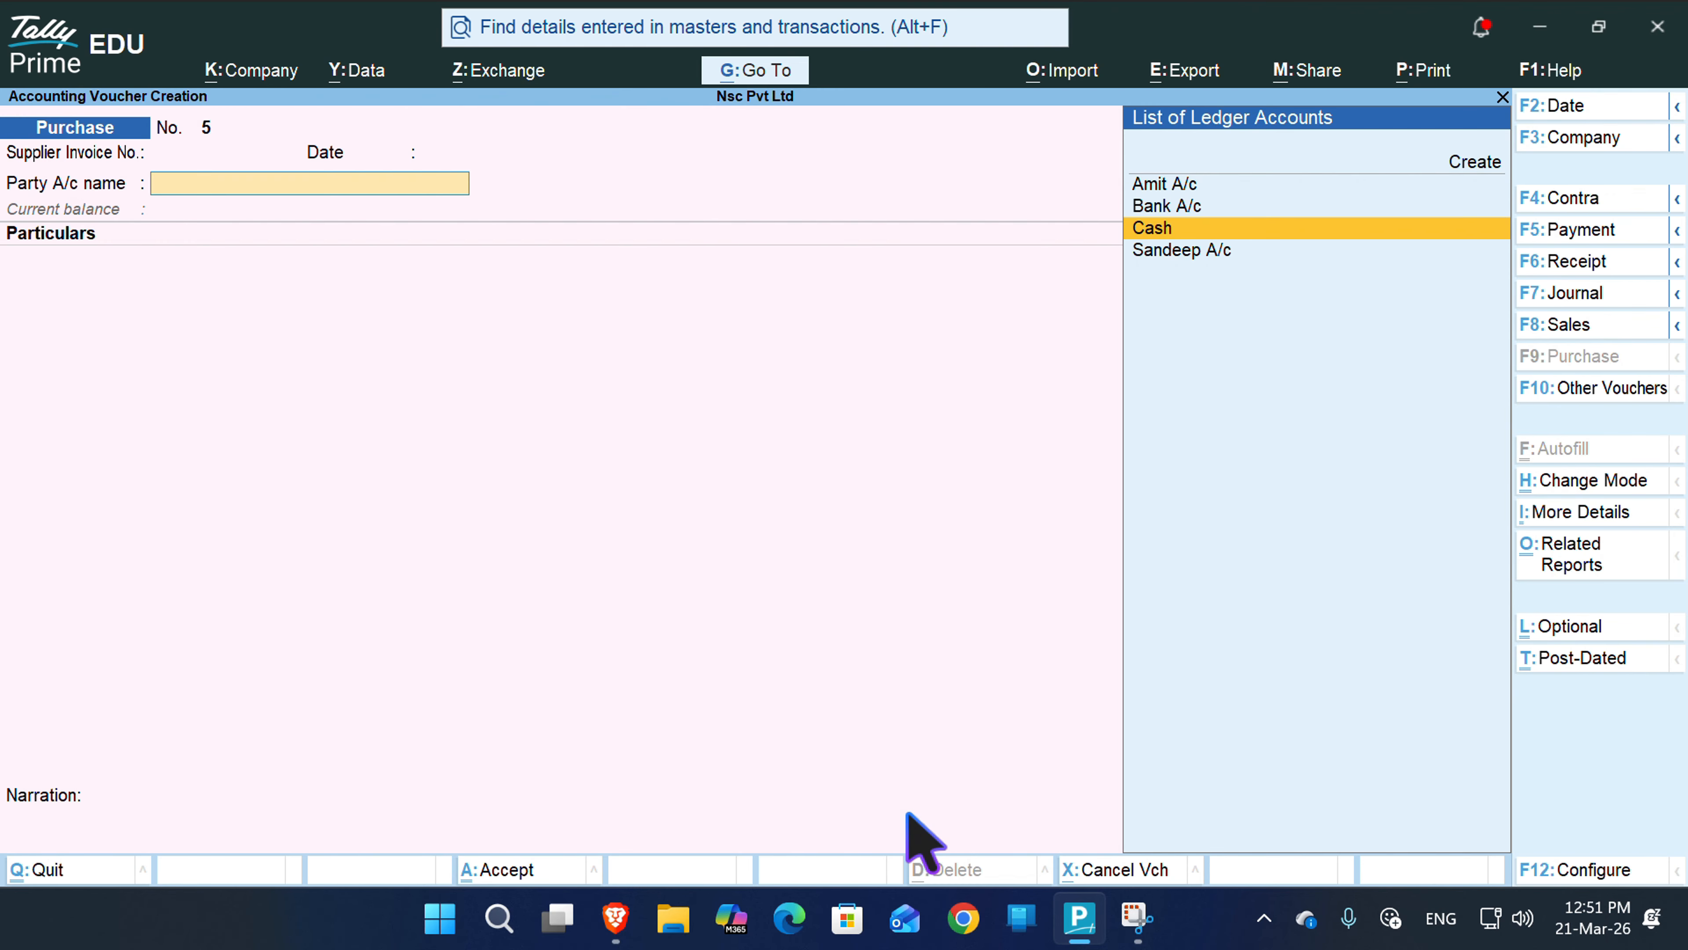
key("Return")
- Leave the receipt details blank and accept the supplier details with Chhattisgarh as the state and India as the country
key("Return")
key("Return")
key("Return")
key("Return")
key("Return")
key("Return")
key("Return")
key("Return")
key("Return")
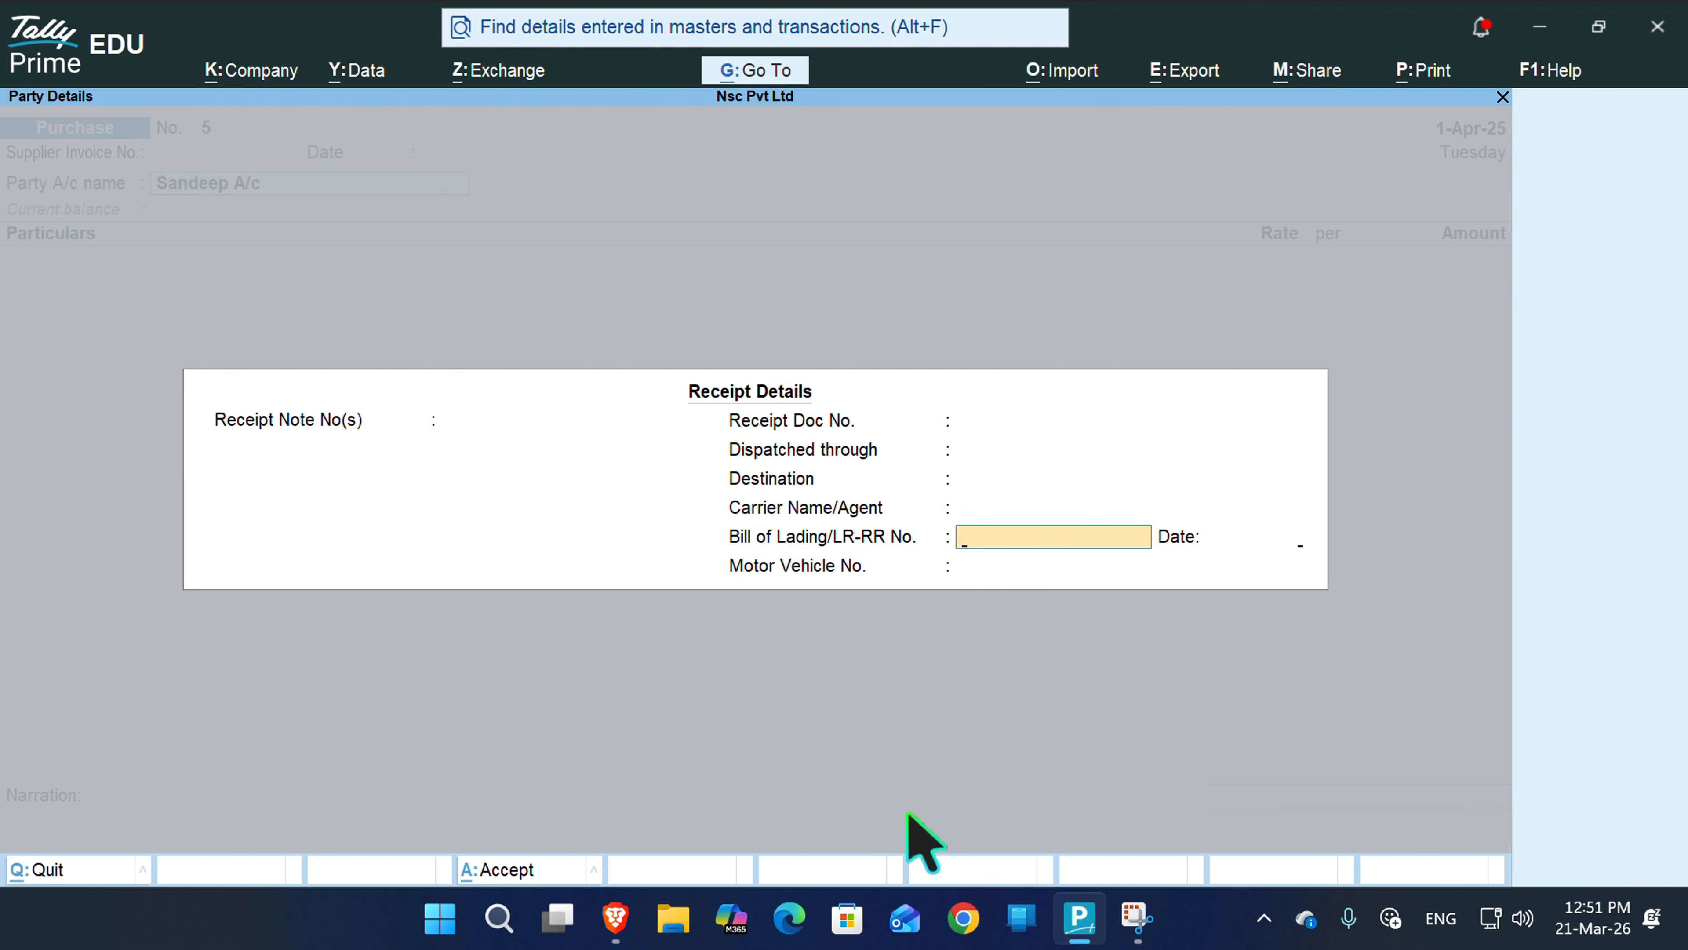
key("Return")
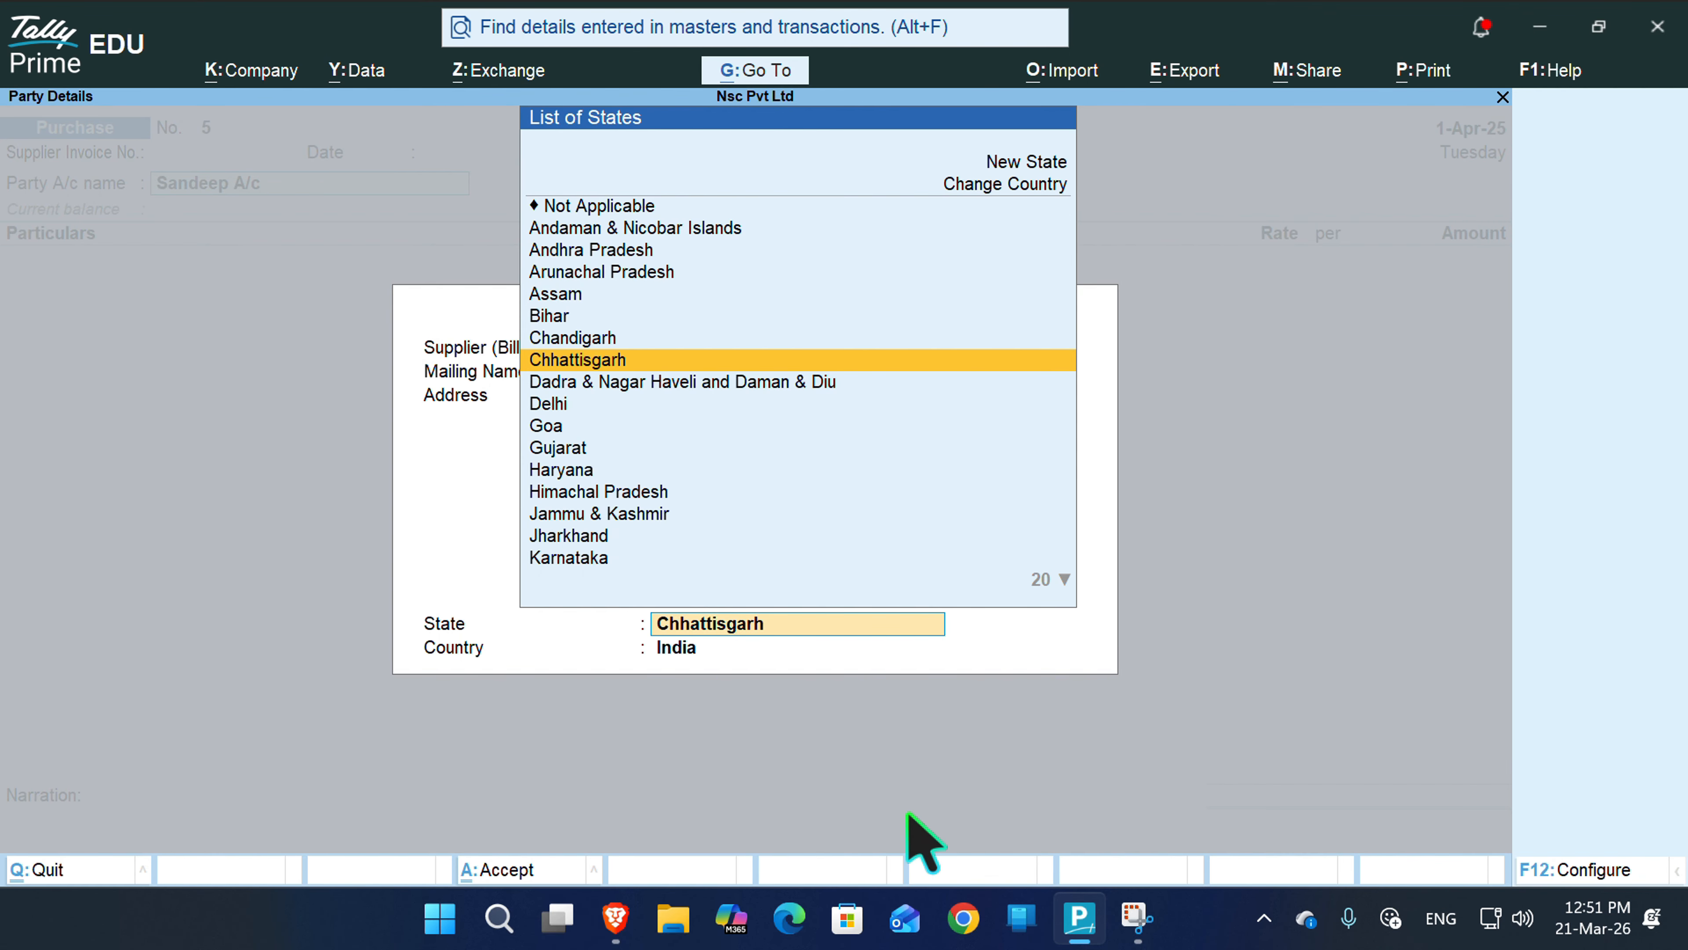
key("Return")
key("Return")
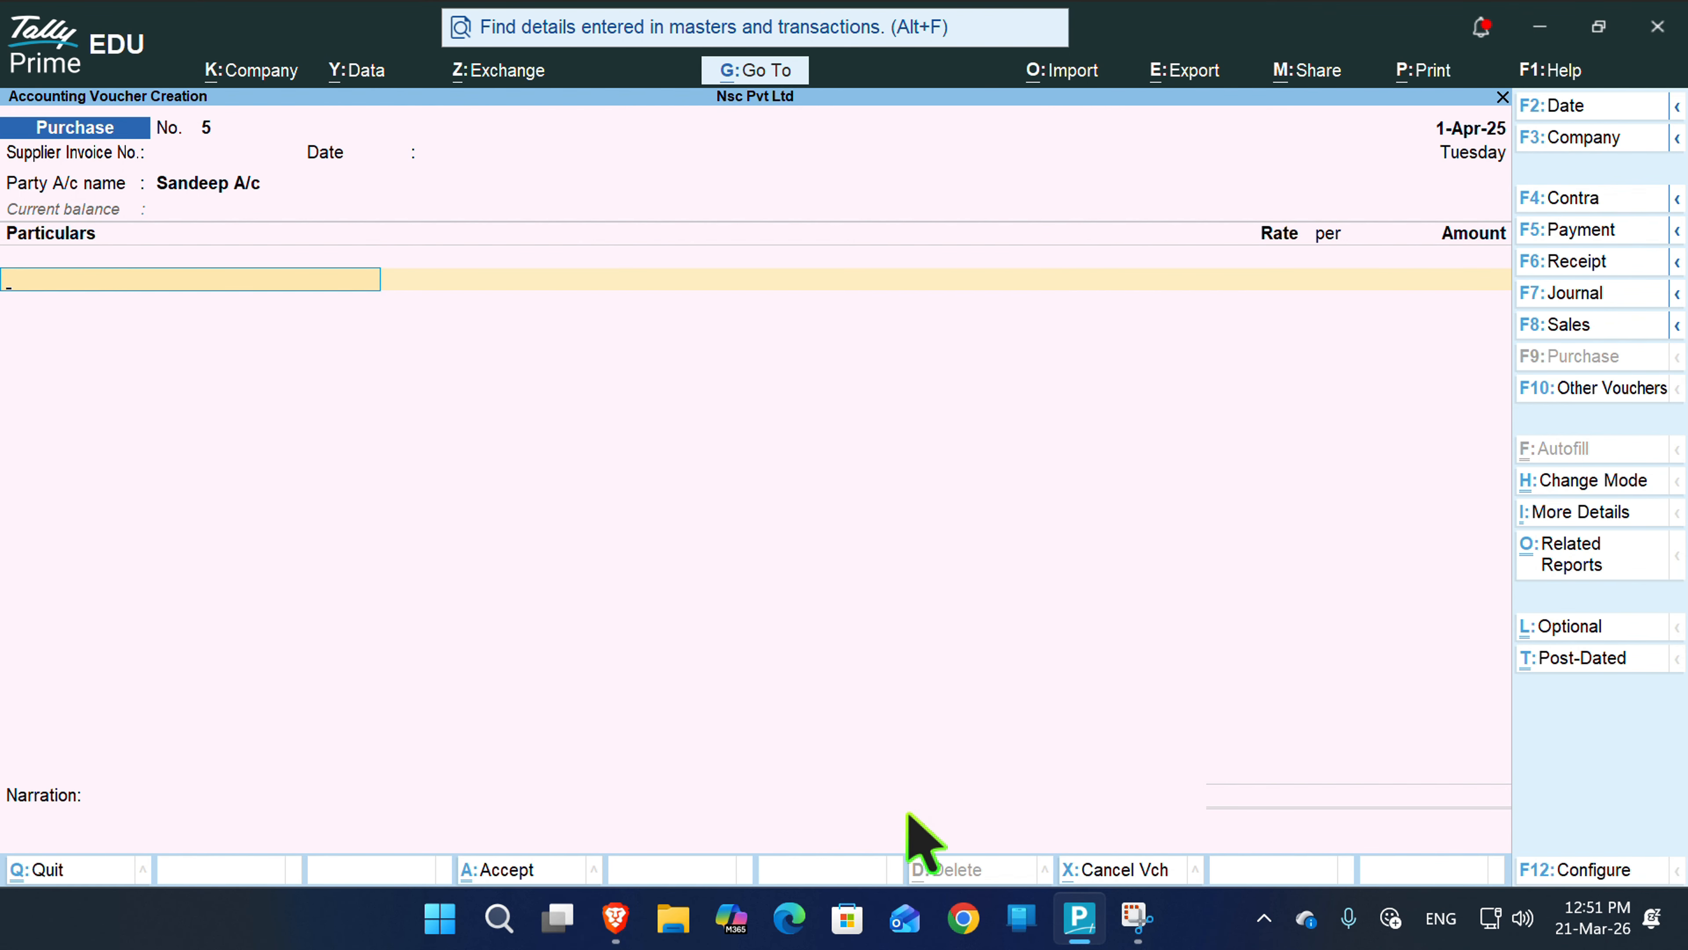
- Add Purchase A/c with an amount of 20,000 to the purchase voucher, leave the narration blank, and save it
type("P")
key("Return")
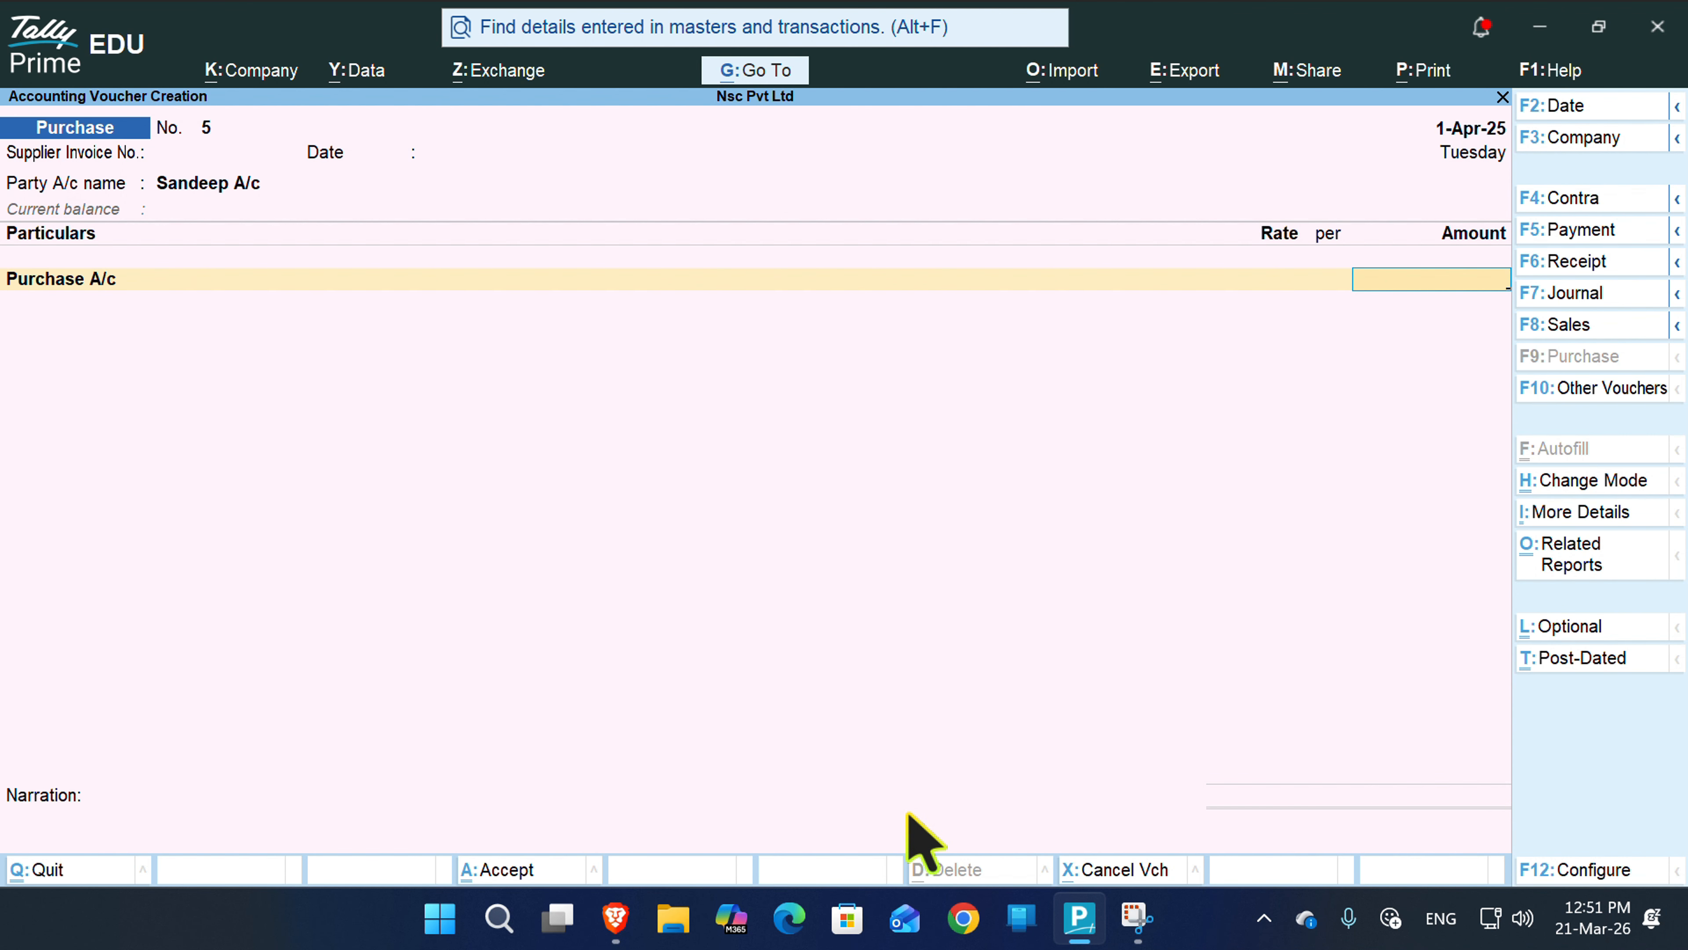
type("20000")
key("Return")
key("Return")
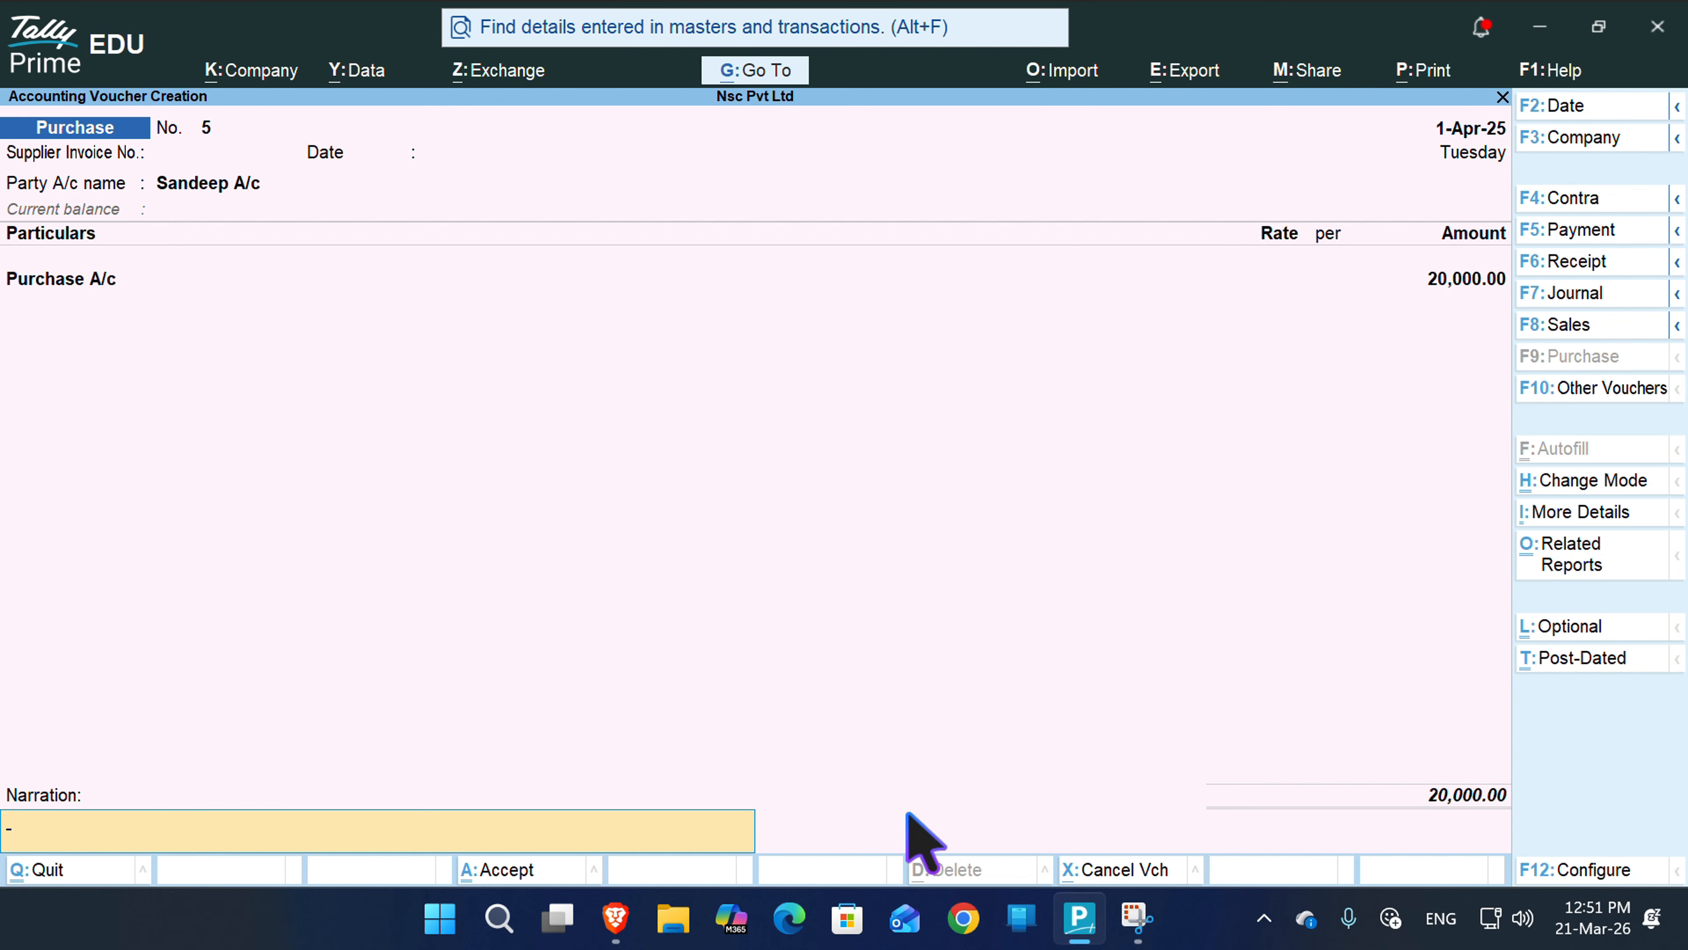
key("Return")
key("Return")
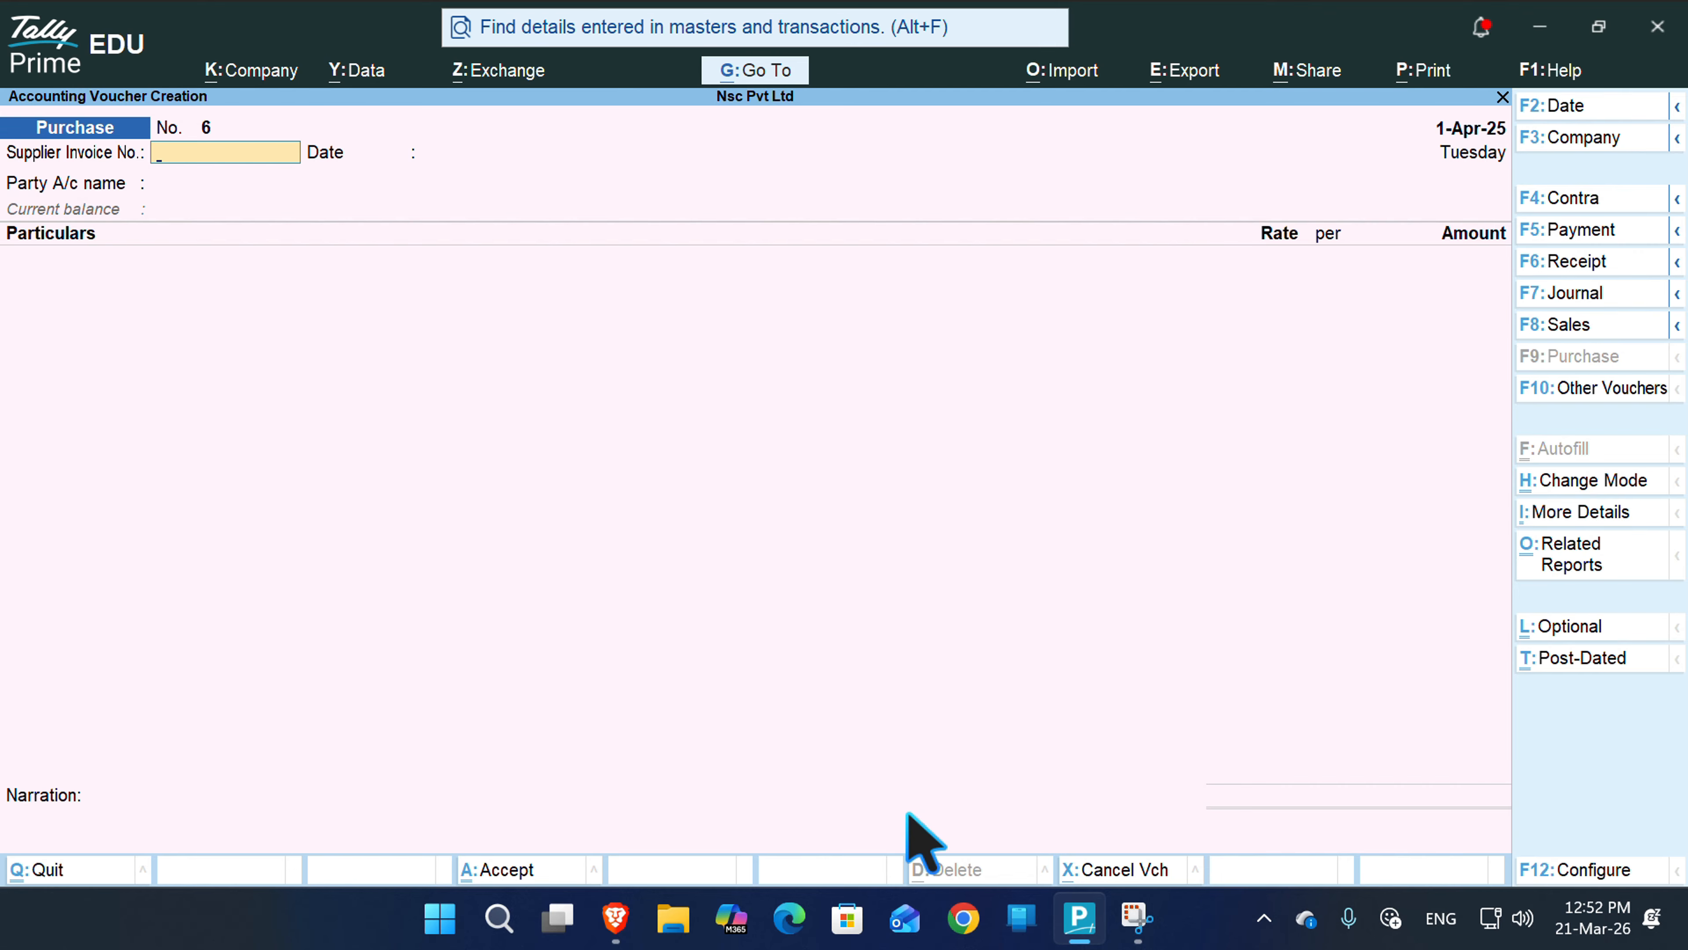
- Look through the list of common reports and open the Ledger Vouchers report
key("alt+g")
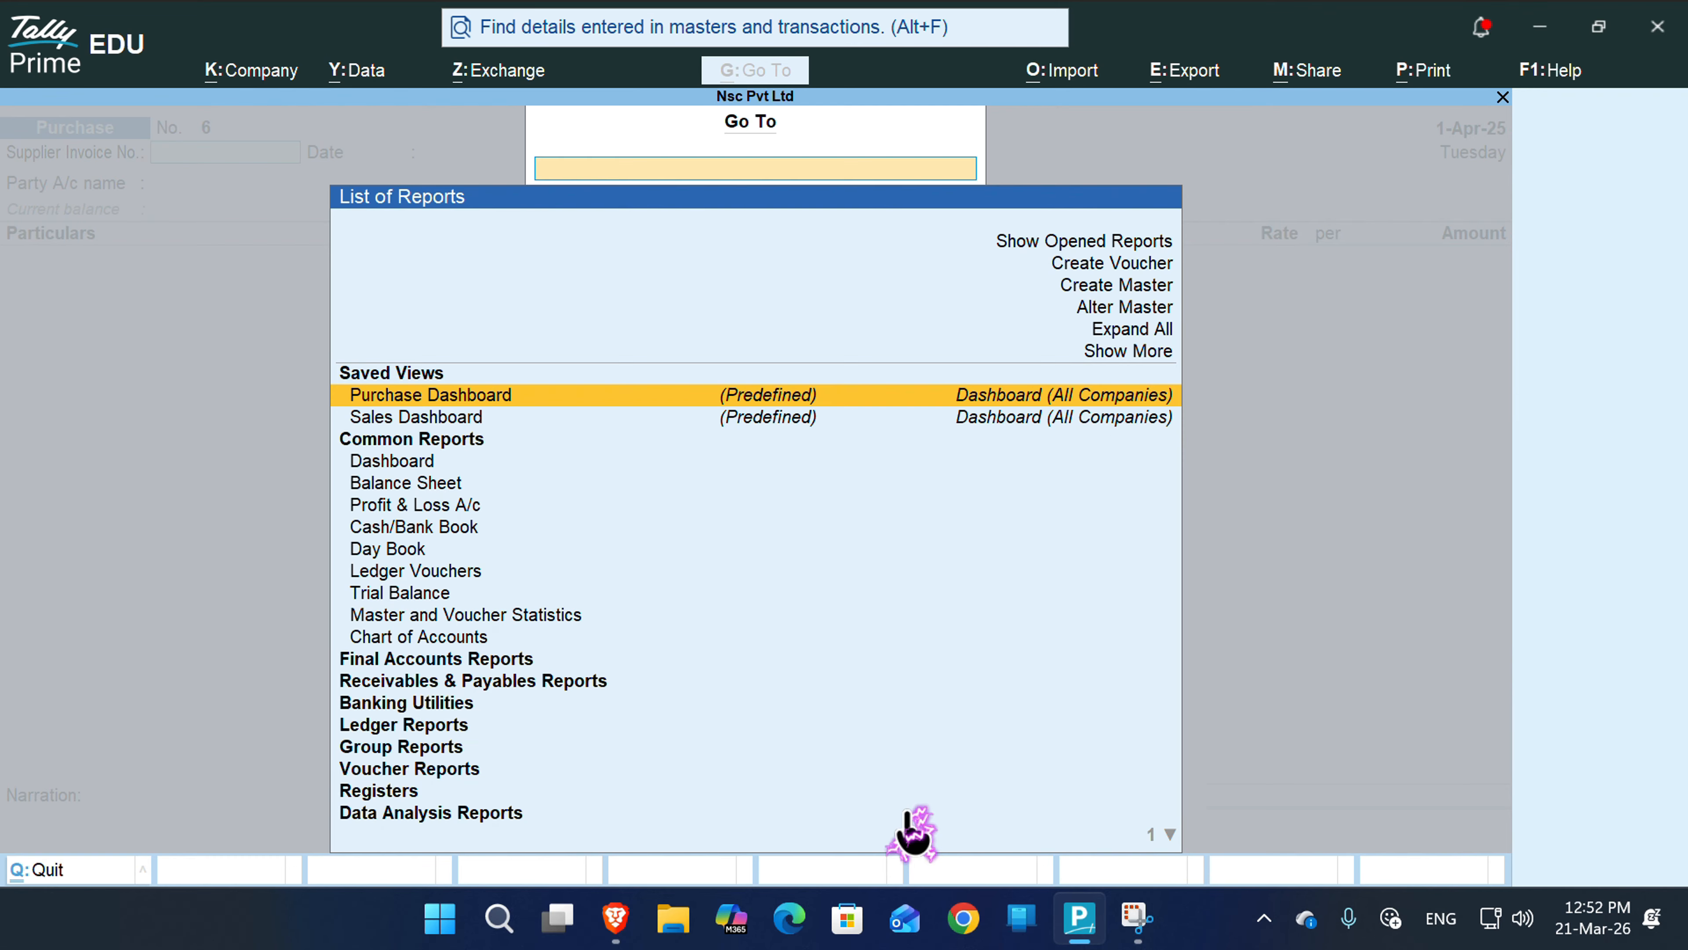
key("Down")
key("Down")
key("Up")
key("Up")
key("Up")
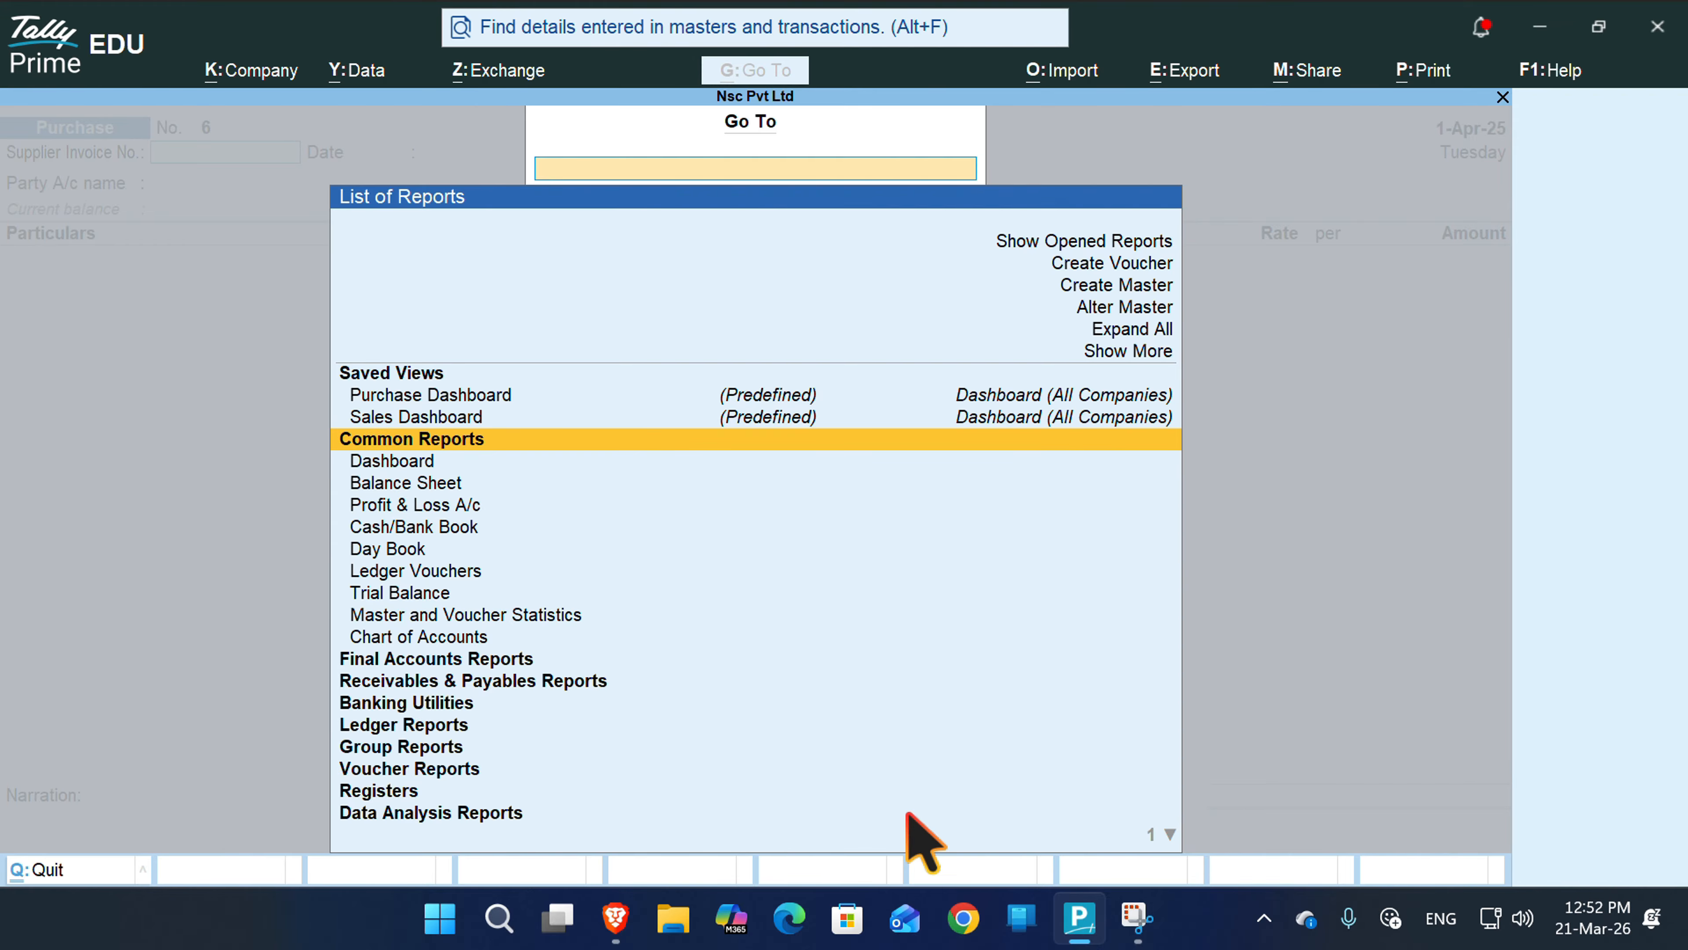
key("Down")
key("Down")
key("Down")
key("Down")
key("Down")
key("Down")
key("Up")
key("Up")
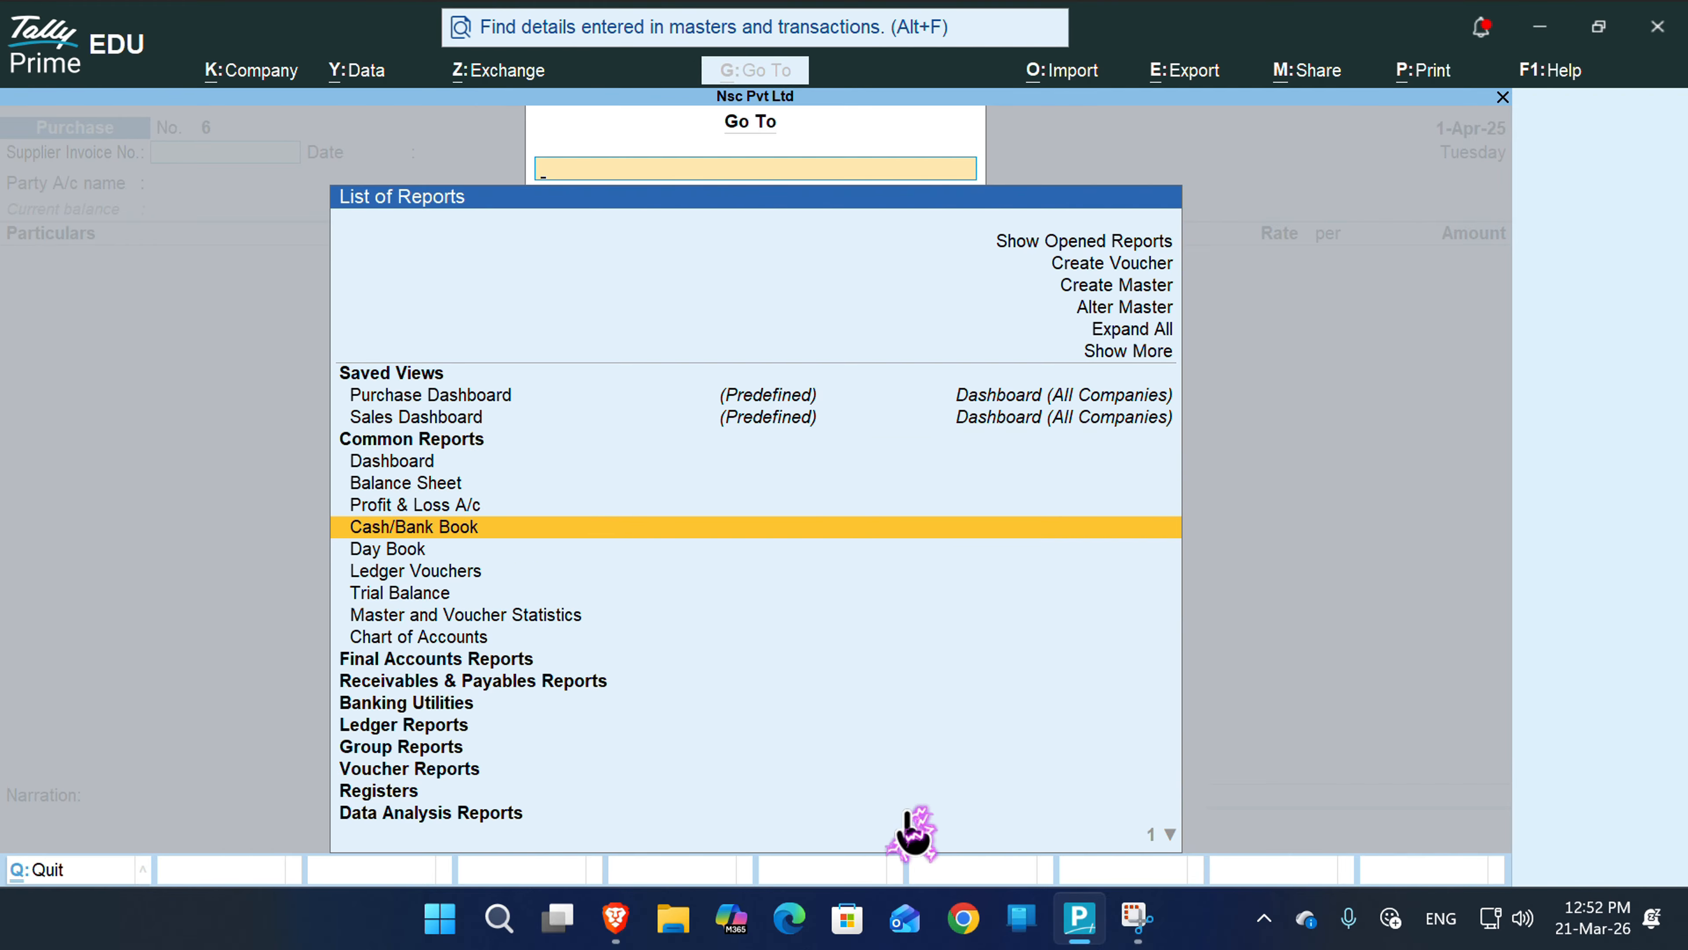
key("Up")
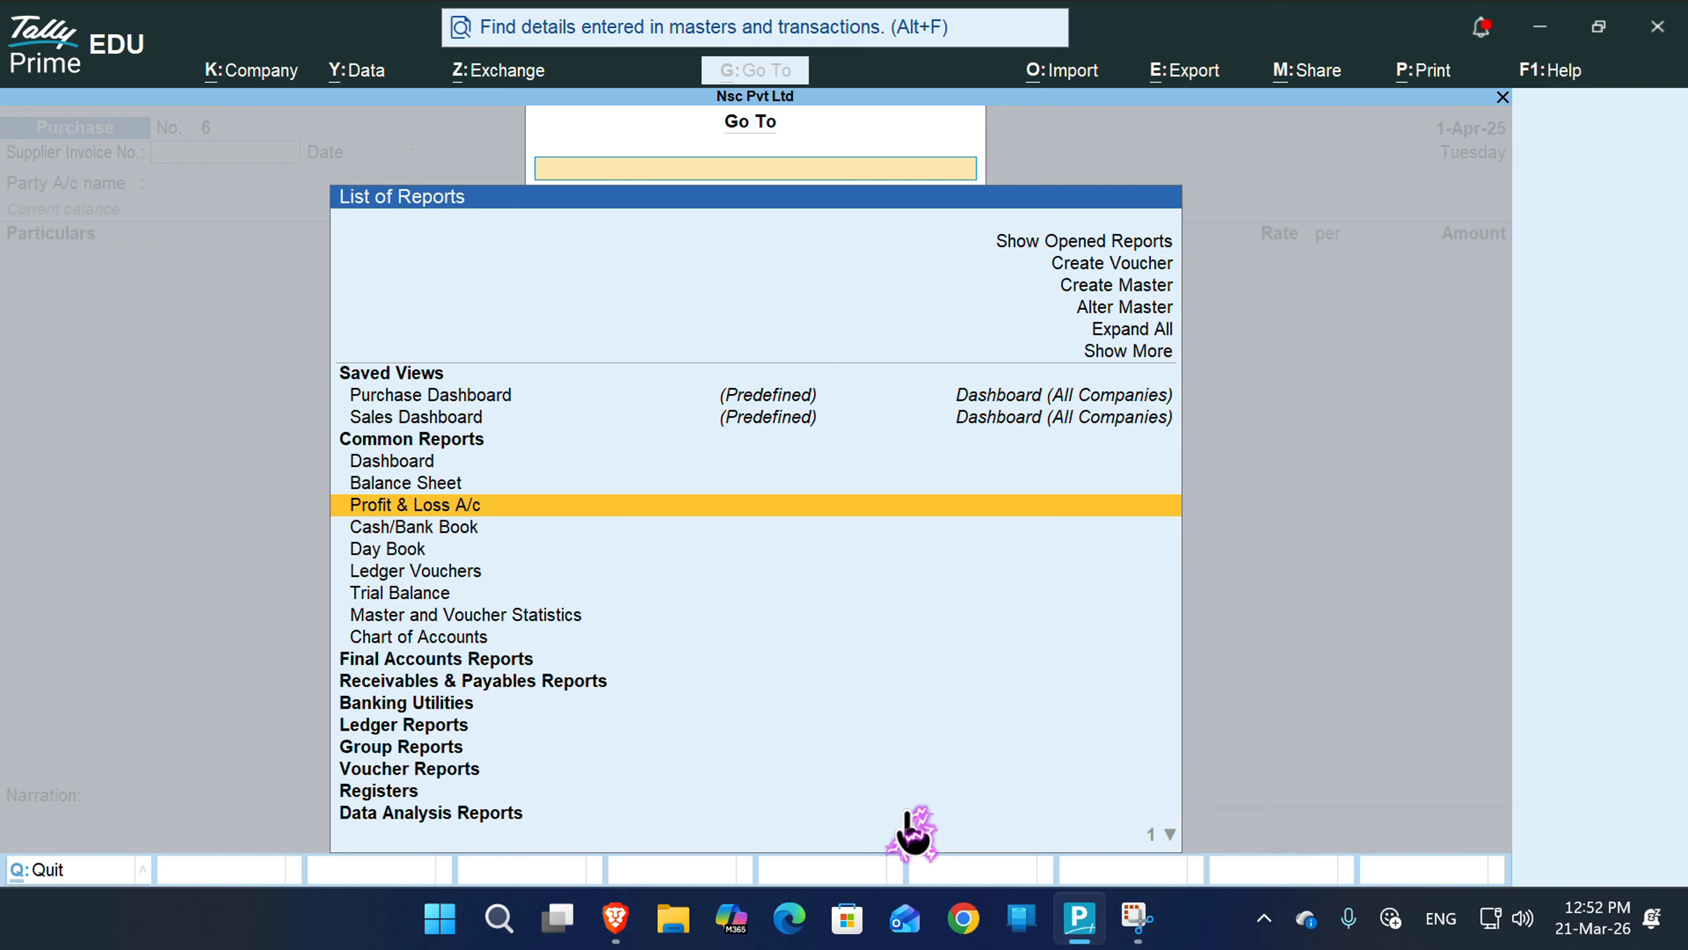
key("Down")
key("Down")
key("Up")
key("Down")
key("Down")
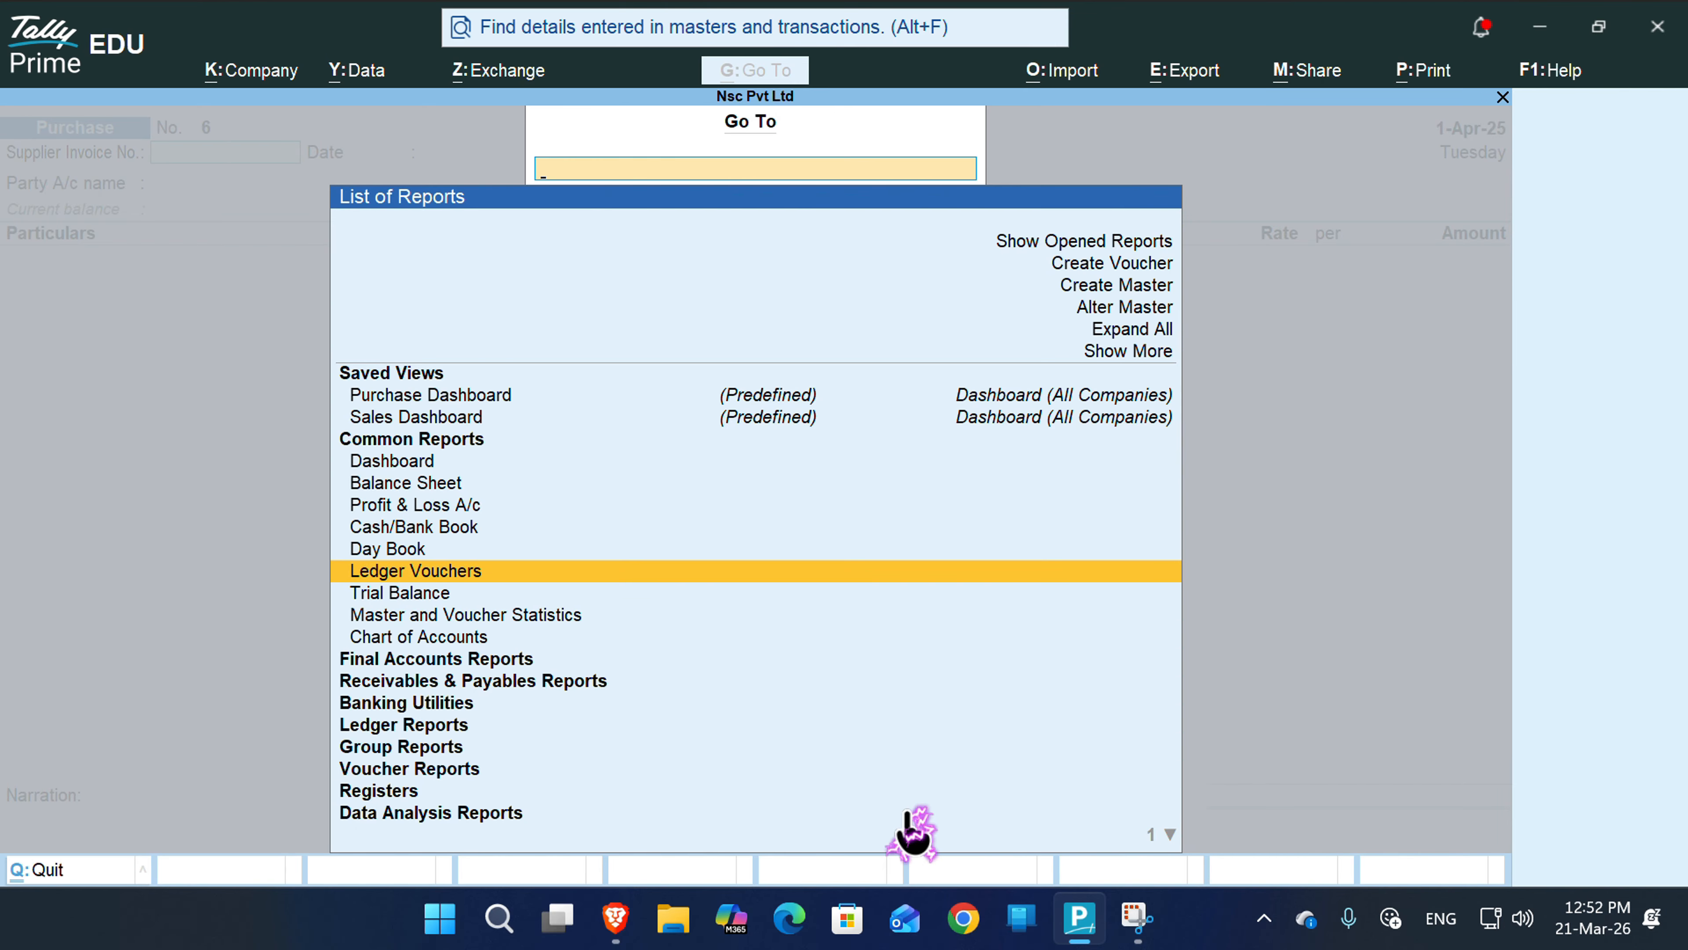
key("Return")
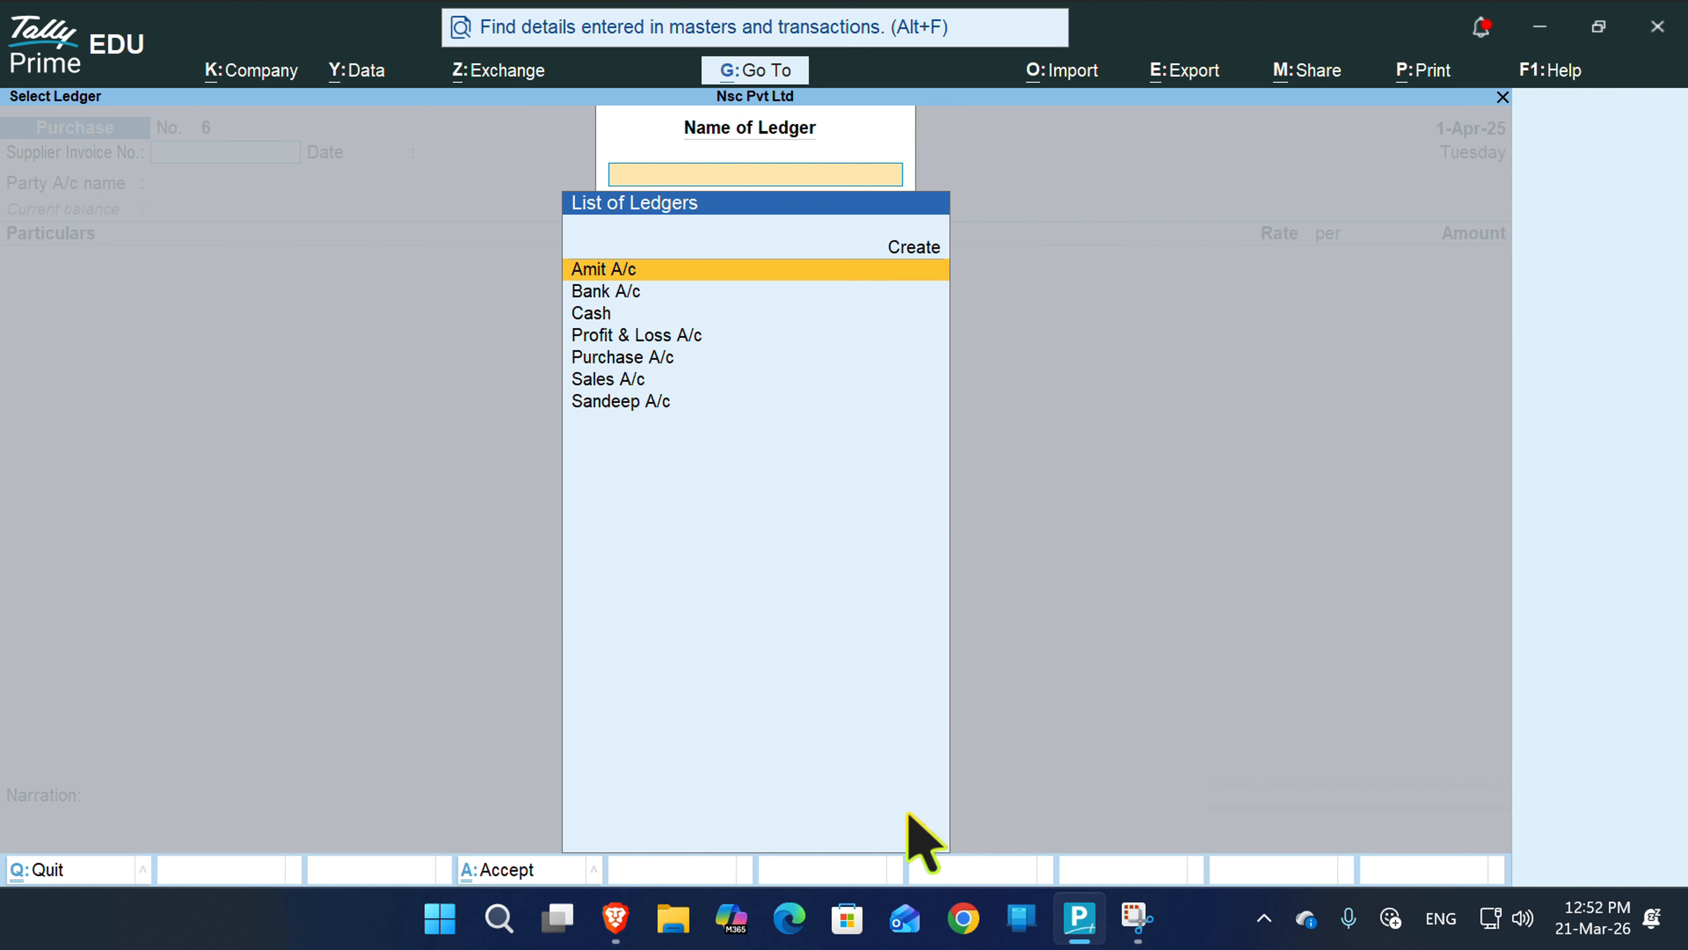
- Show the supplier's ledger vouchers and examine the purchases, the cash payment and the closing balance
key("Down")
key("Down")
key("Down")
key("Down")
key("Down")
key("Down")
key("Return")
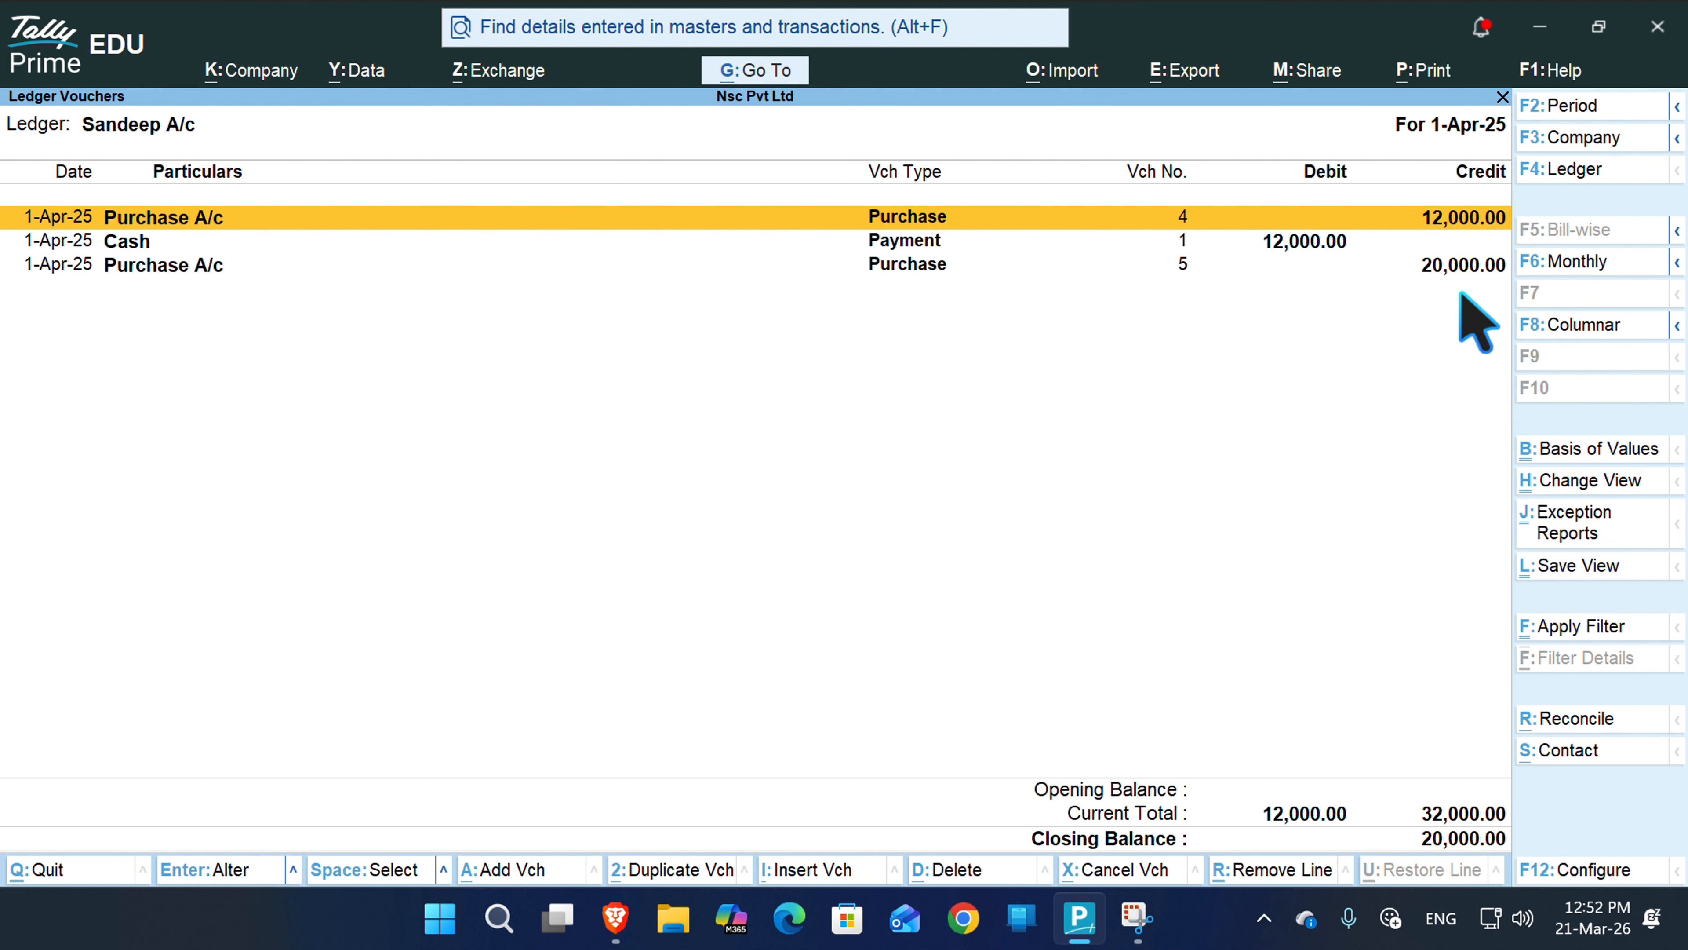
- Open the 20,000 purchase voucher from the supplier's ledger, examine its party and amount, and leave it without saving changes
key("Down")
key("Down")
key("Return")
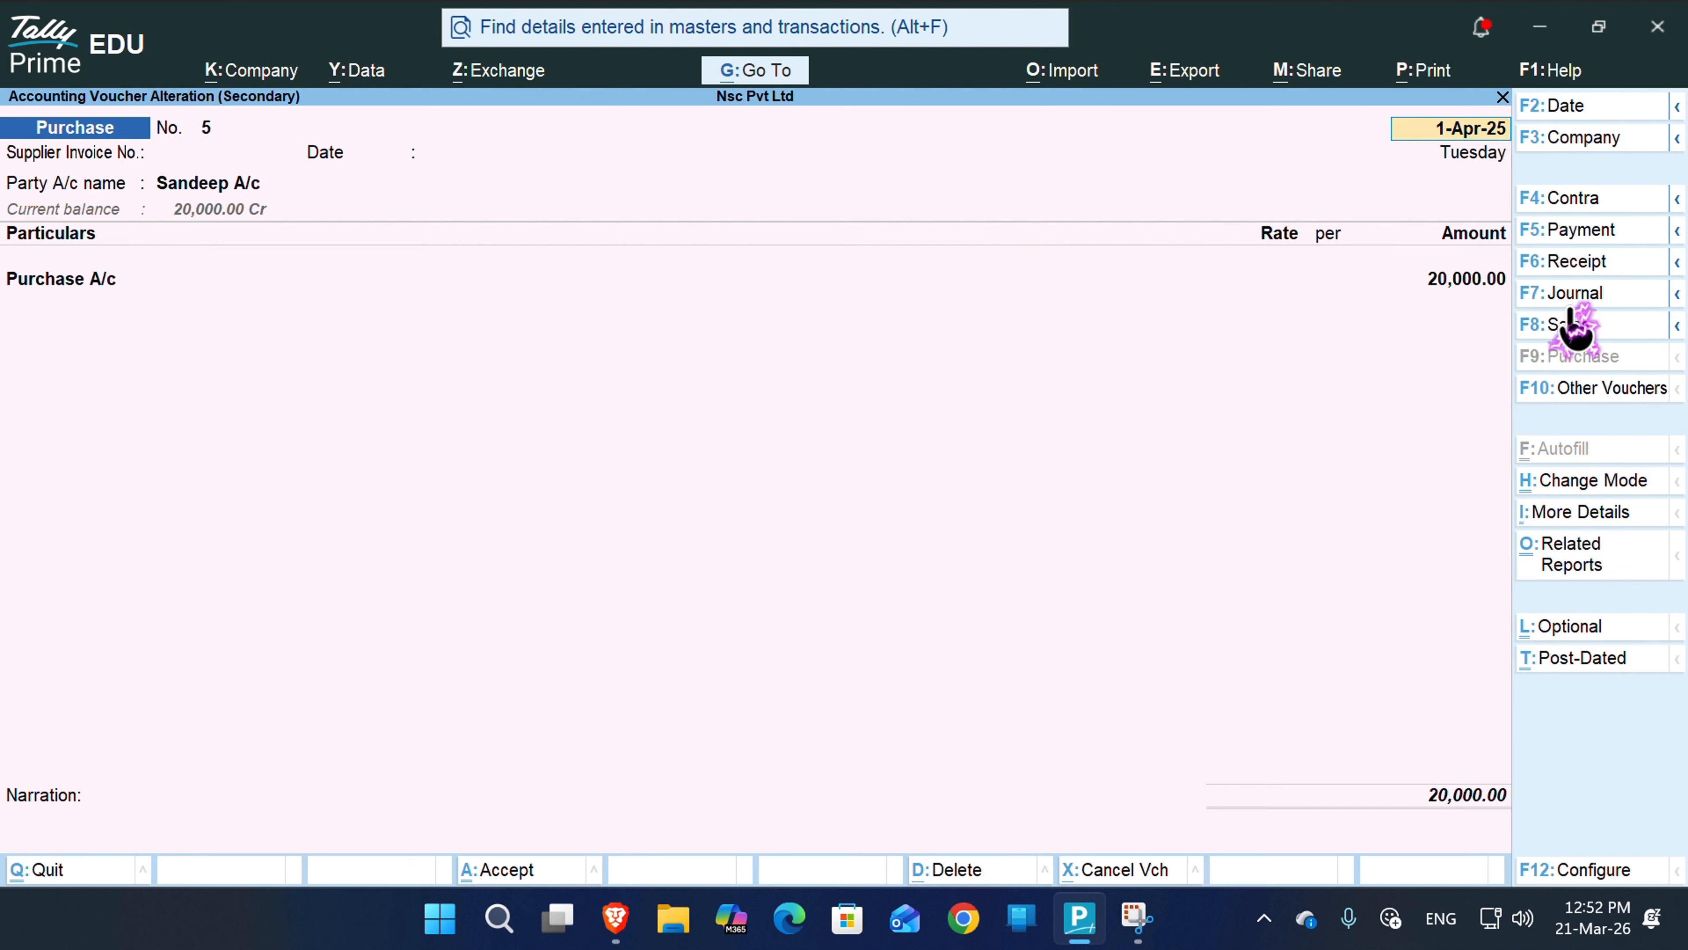
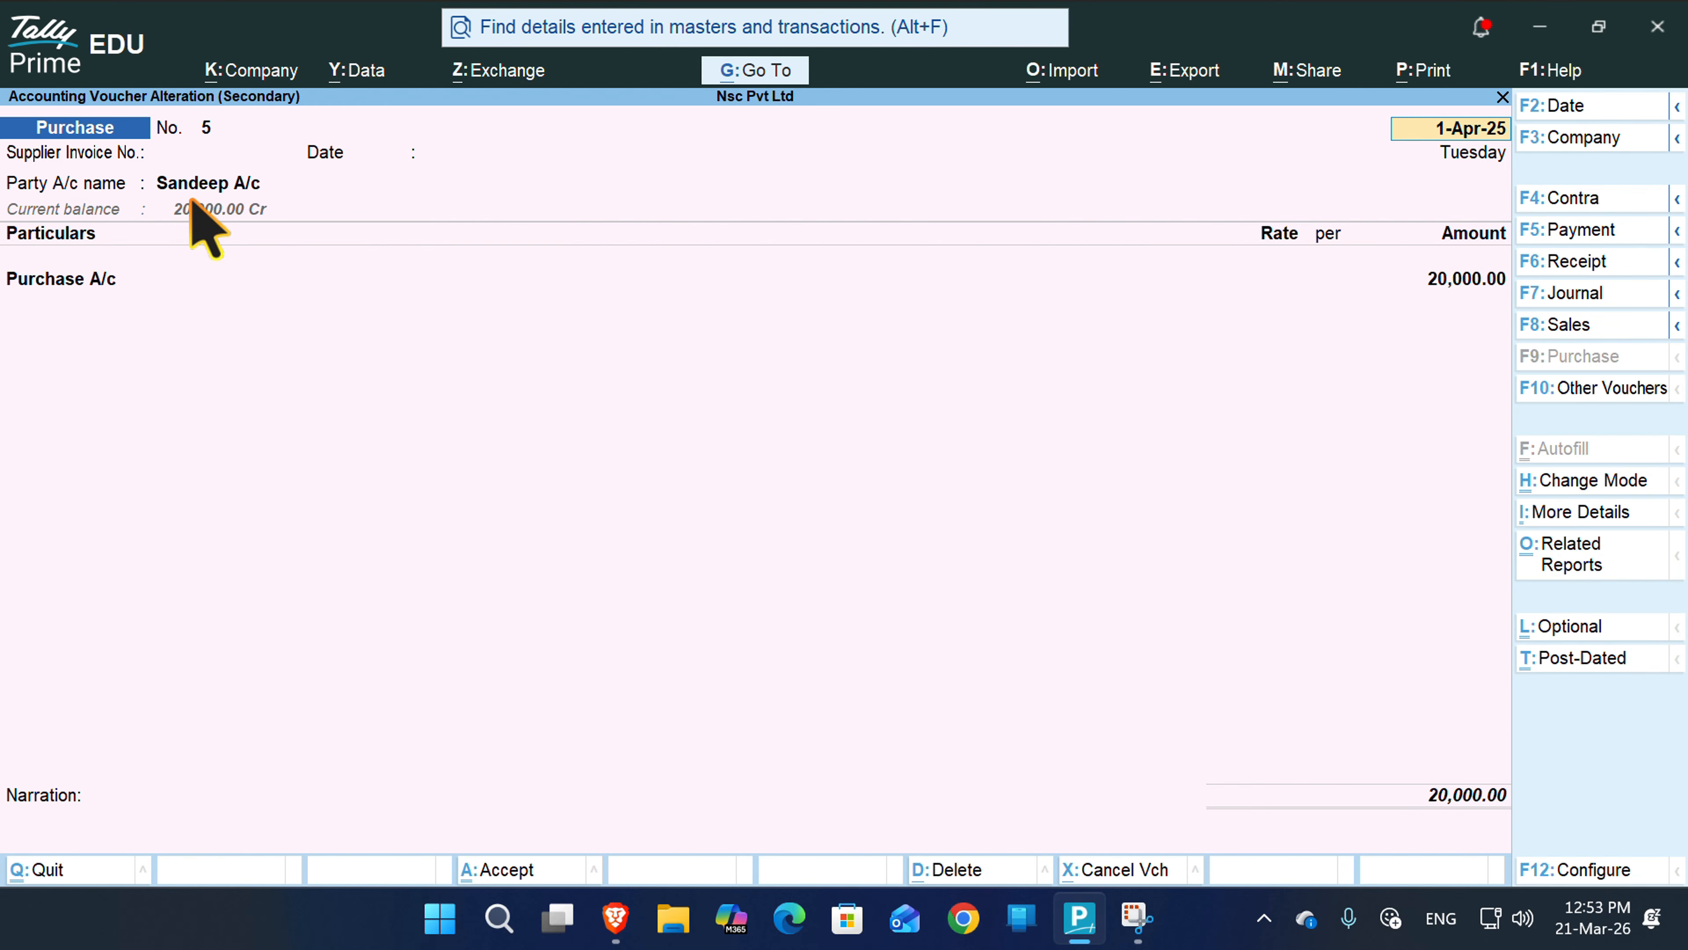
key("BackSpace")
key("Escape")
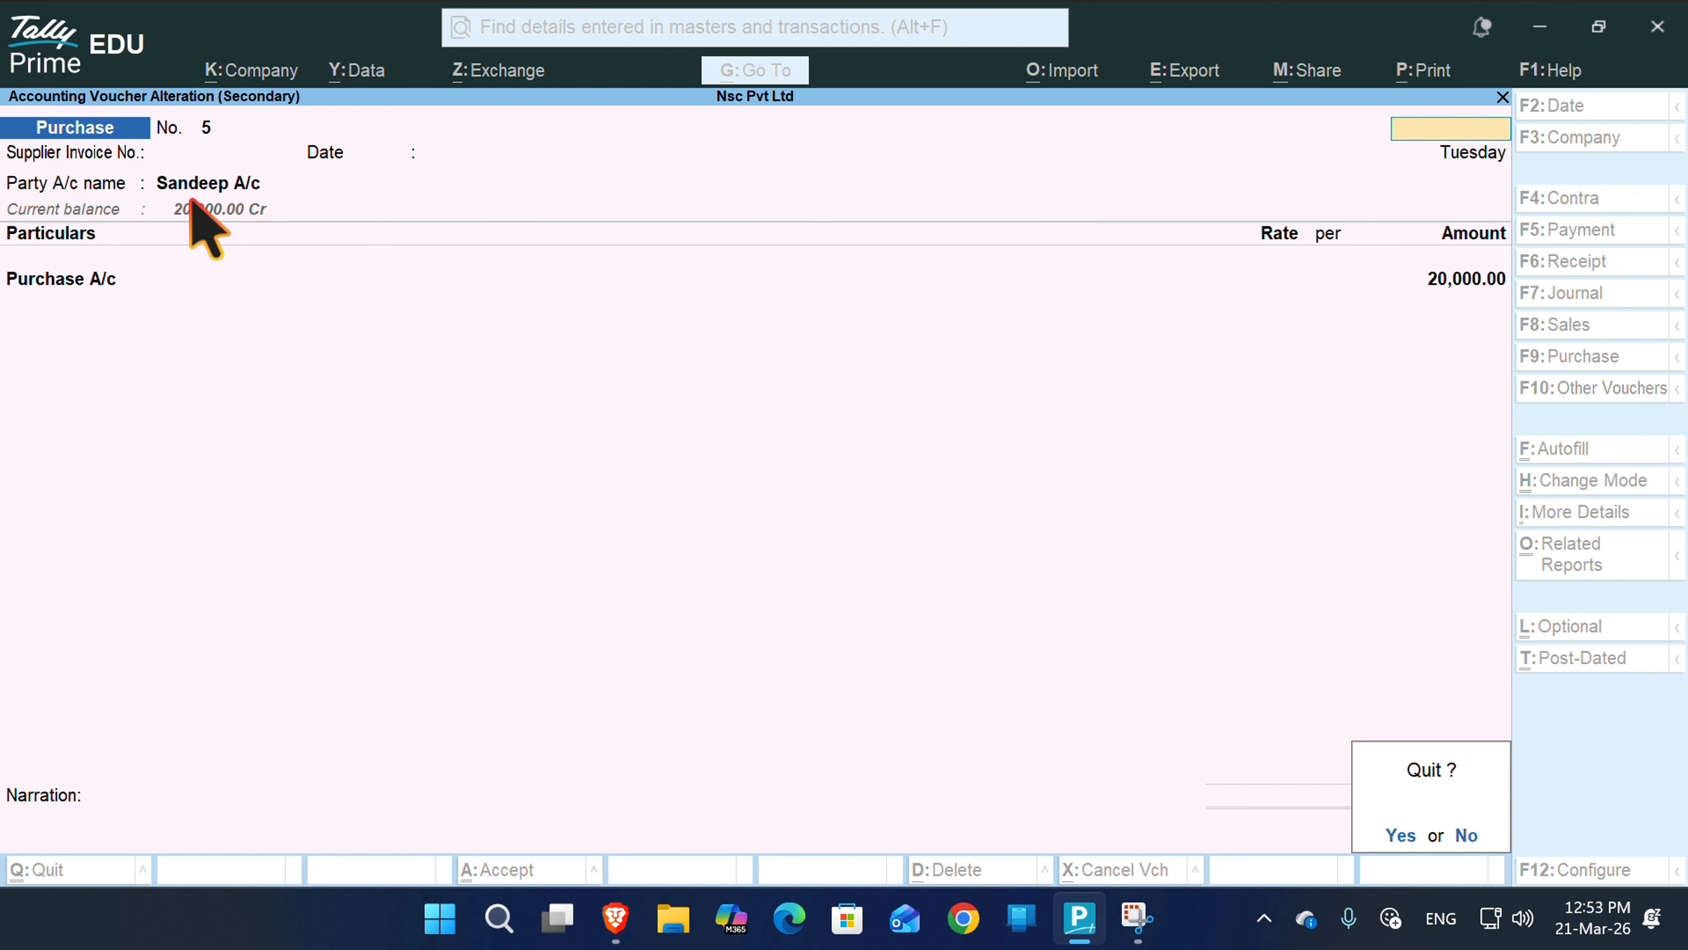
key("Return")
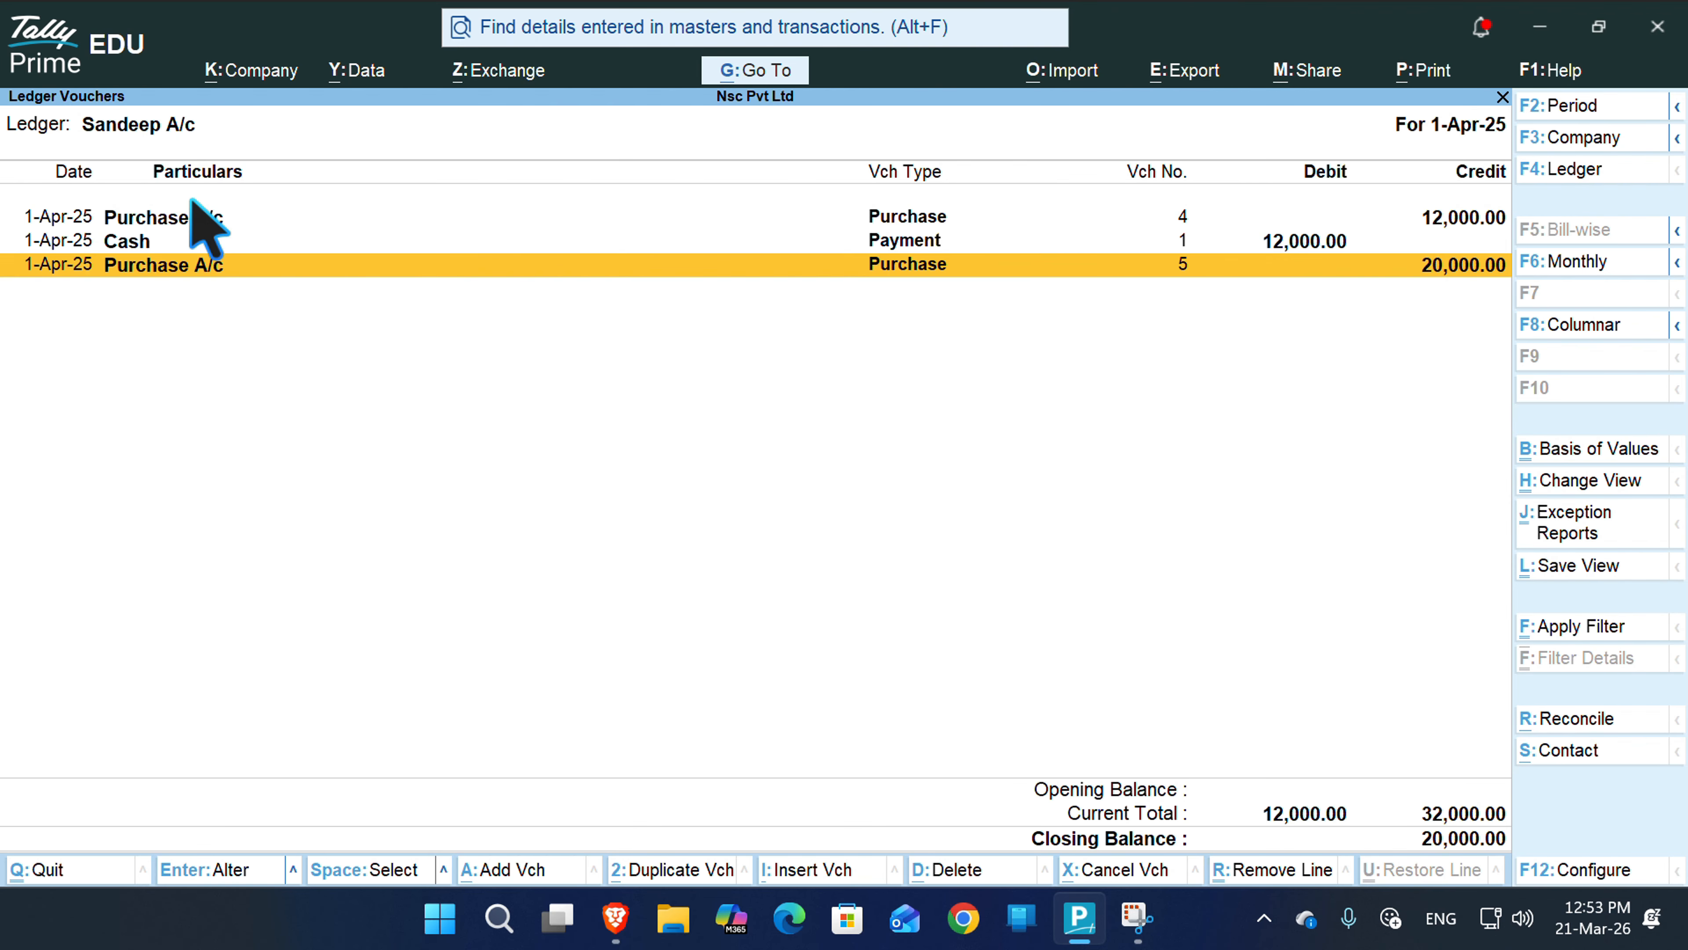
- Leave the supplier's ledger report and start a debit note with the supplier's account as the party
key("Escape")
key("Escape")
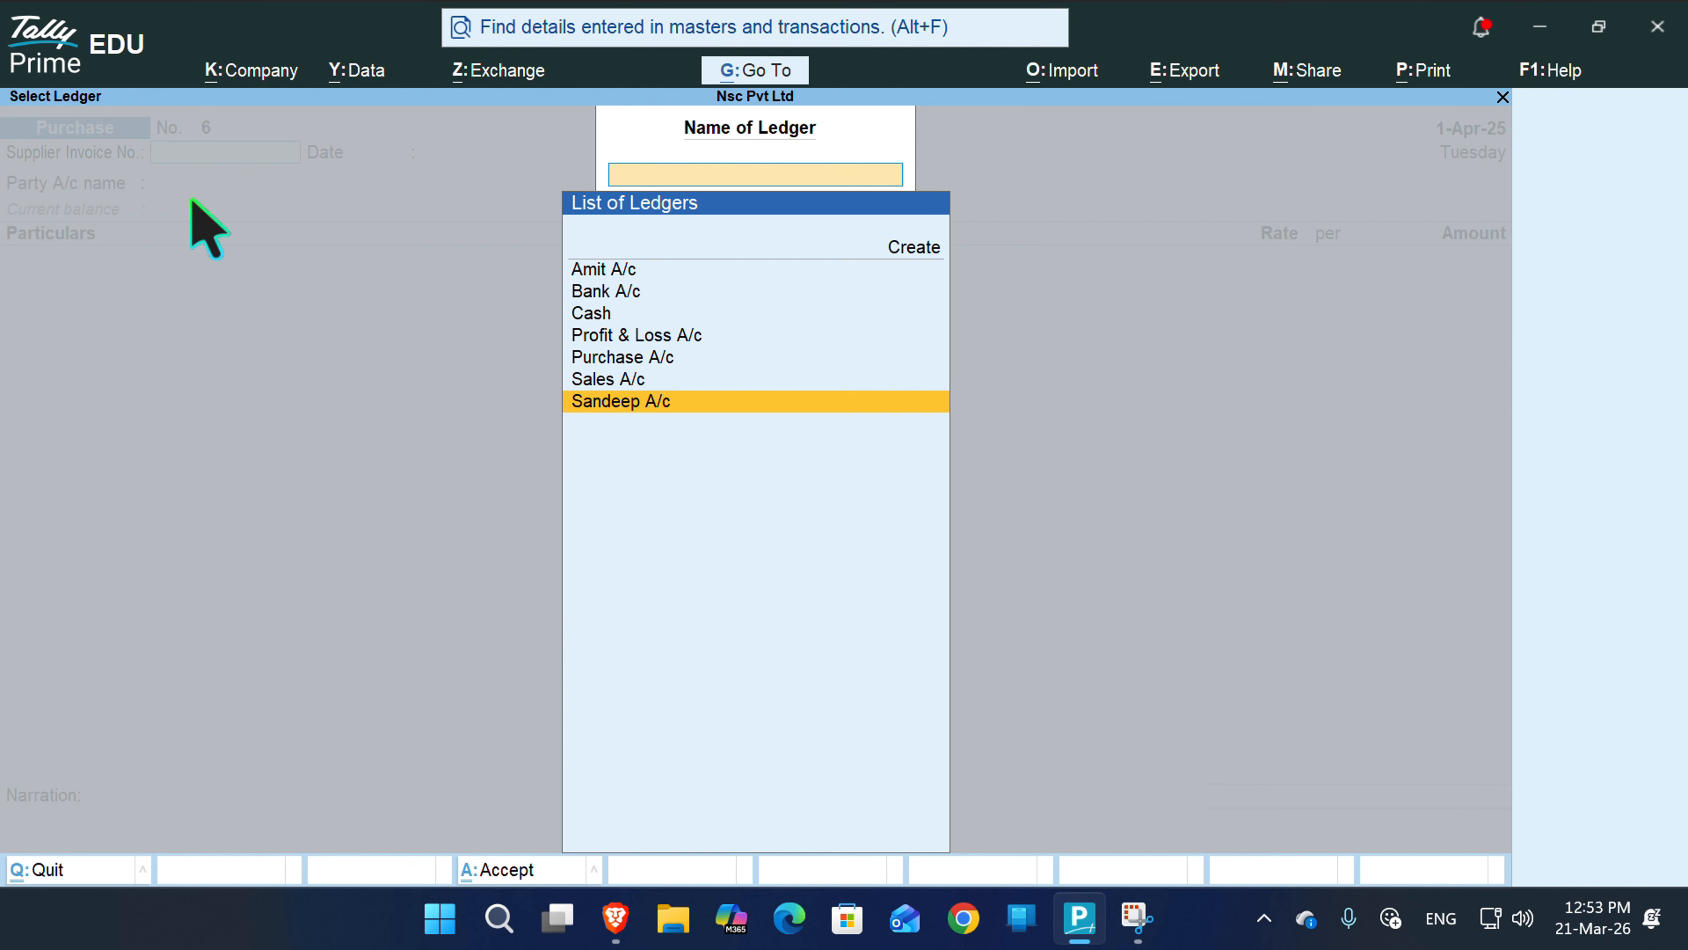
key("Escape")
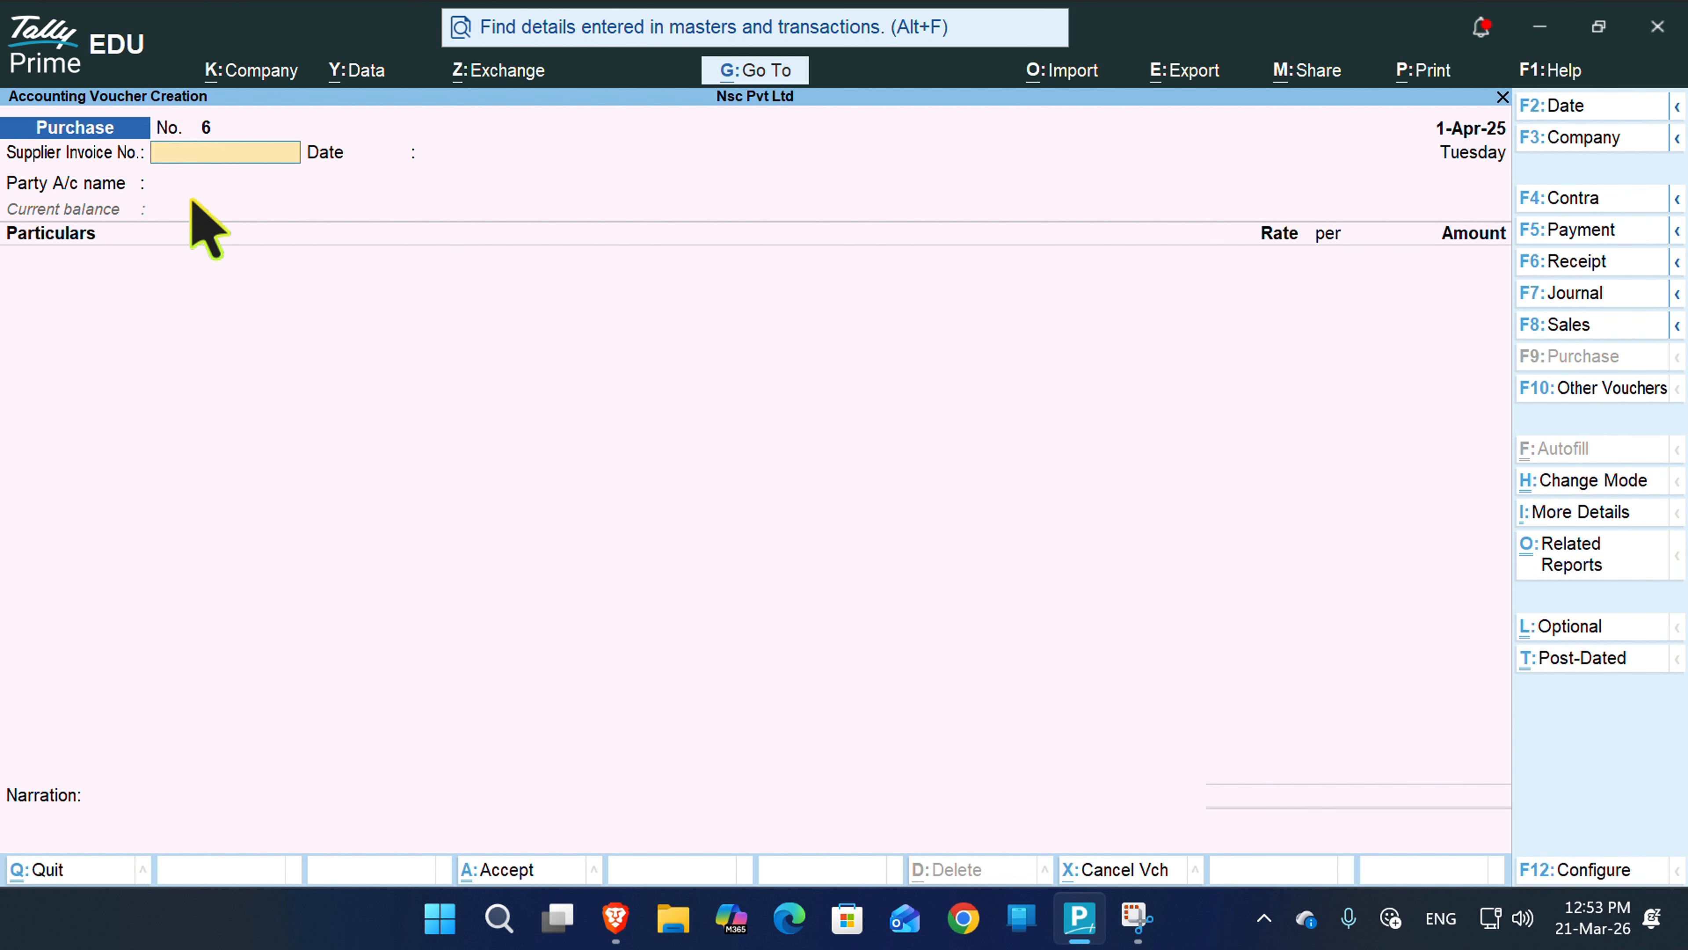
key("ctrl+F9")
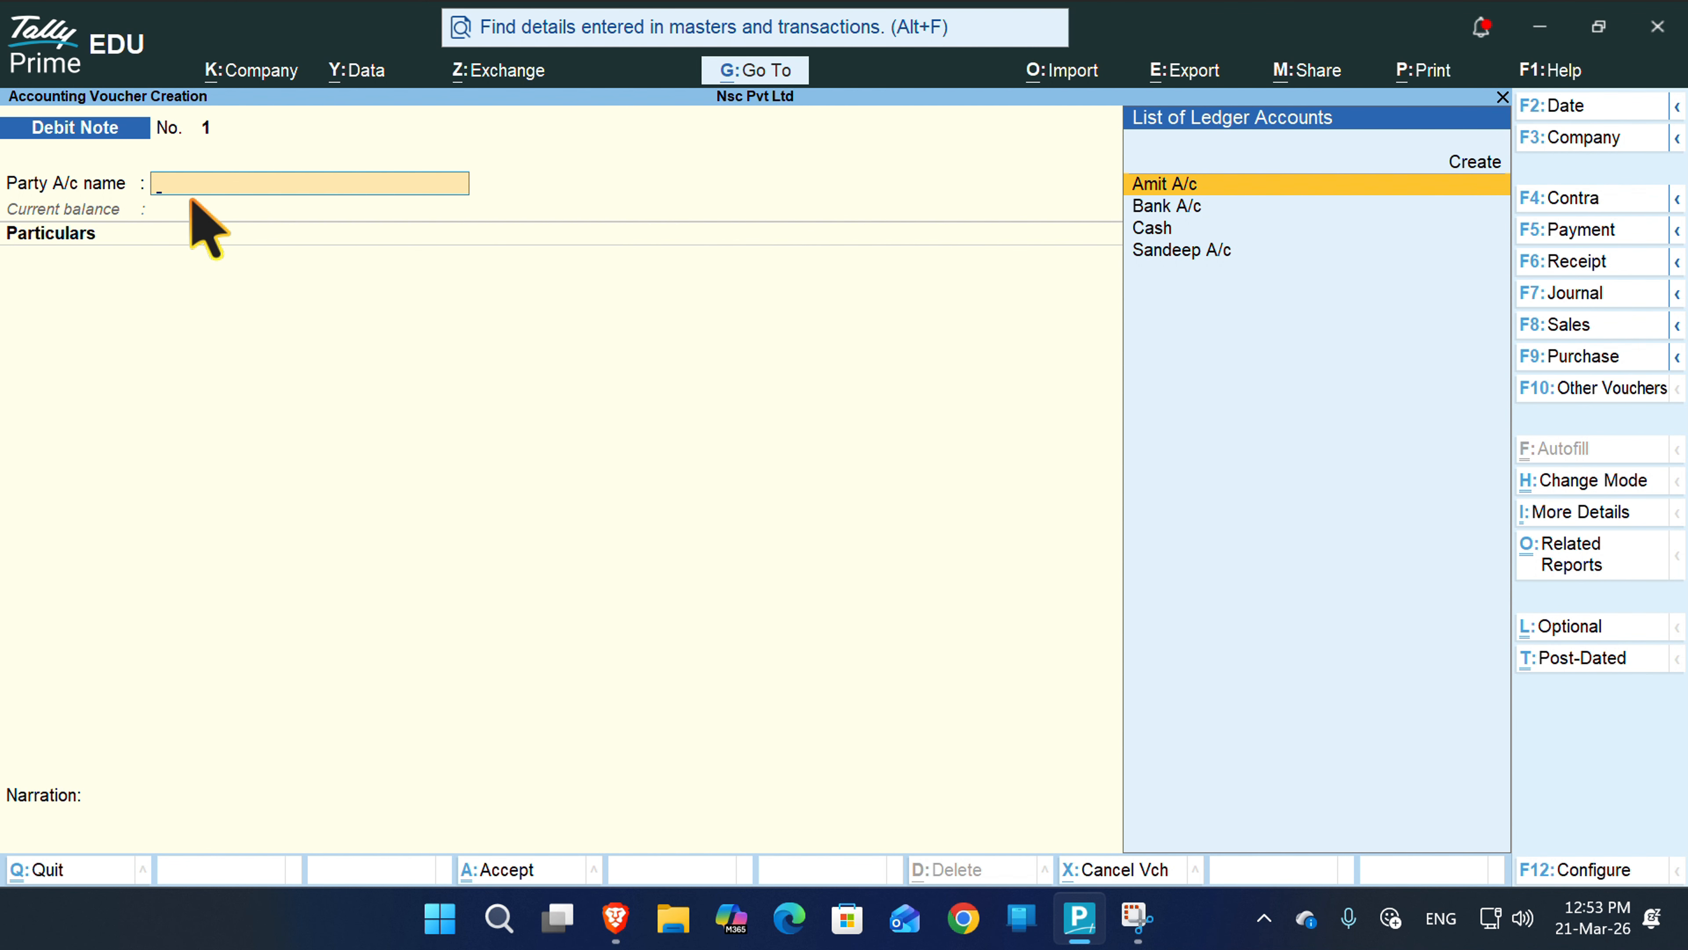
key("Down")
key("Down")
key("Down")
key("Return")
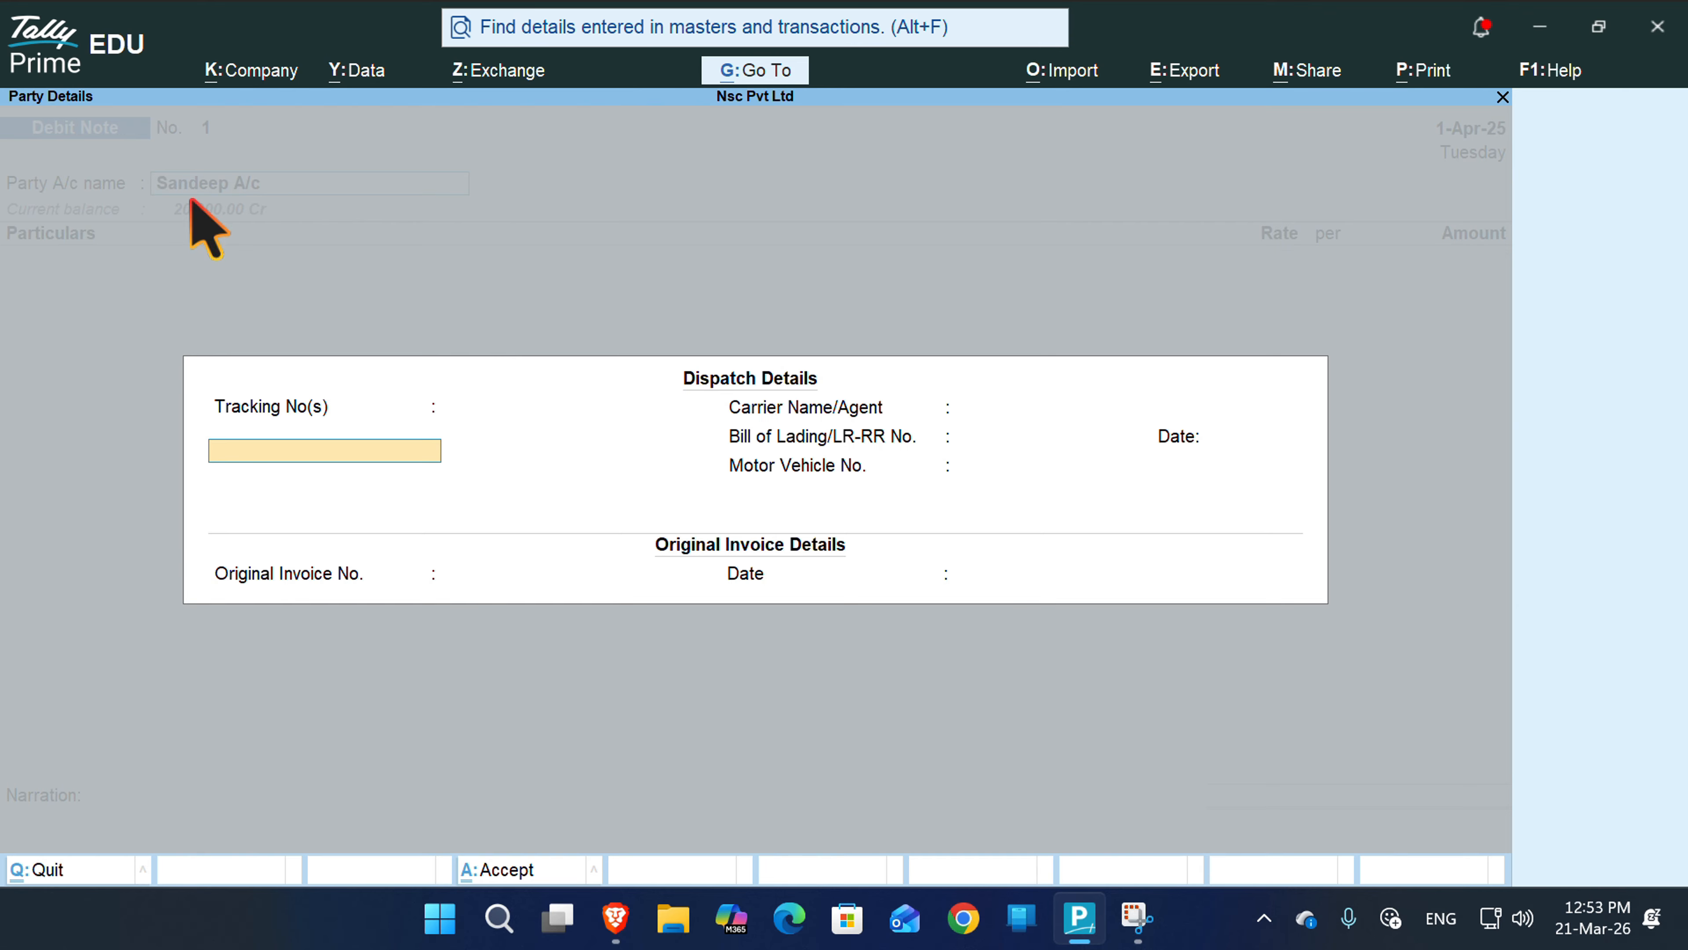
- Leave the debit note's dispatch and original invoice details blank and accept the supplier's default party details
key("Return")
key("Return")
key("Return")
key("Return")
key("Return")
key("Return")
key("Return")
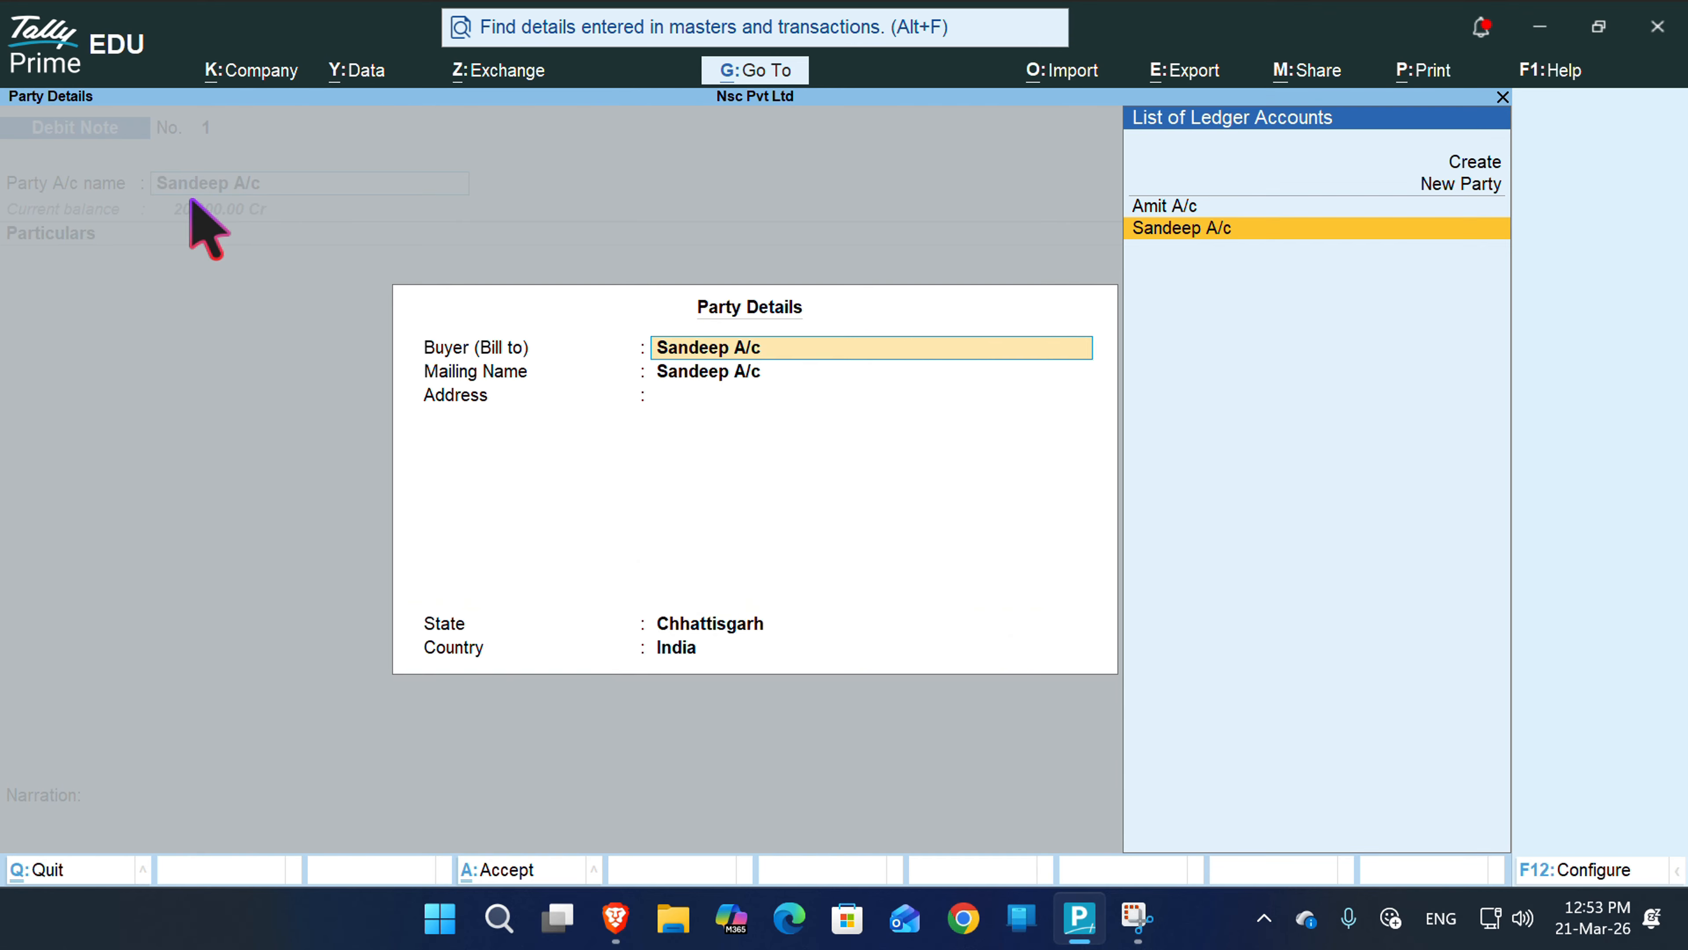
key("Return")
key("Return")
key("Return")
key("Return")
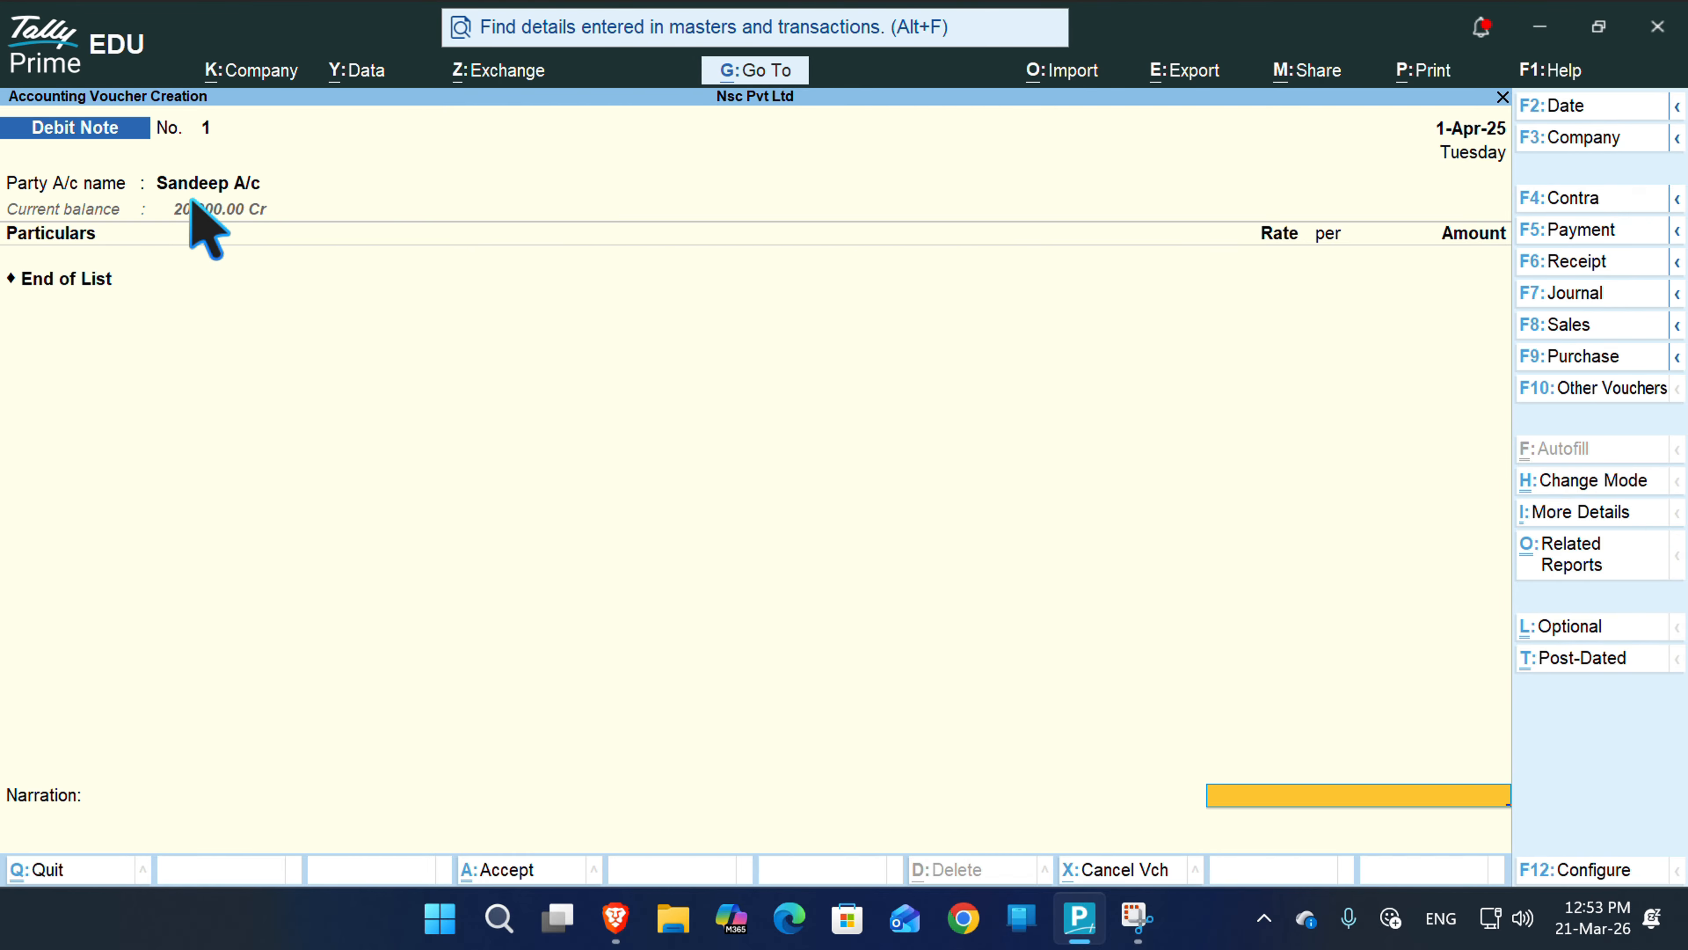
- Create a ledger named Purchase Return under Purchase Accounts for the debit note's particulars, without an alias or bank details
key("BackSpace")
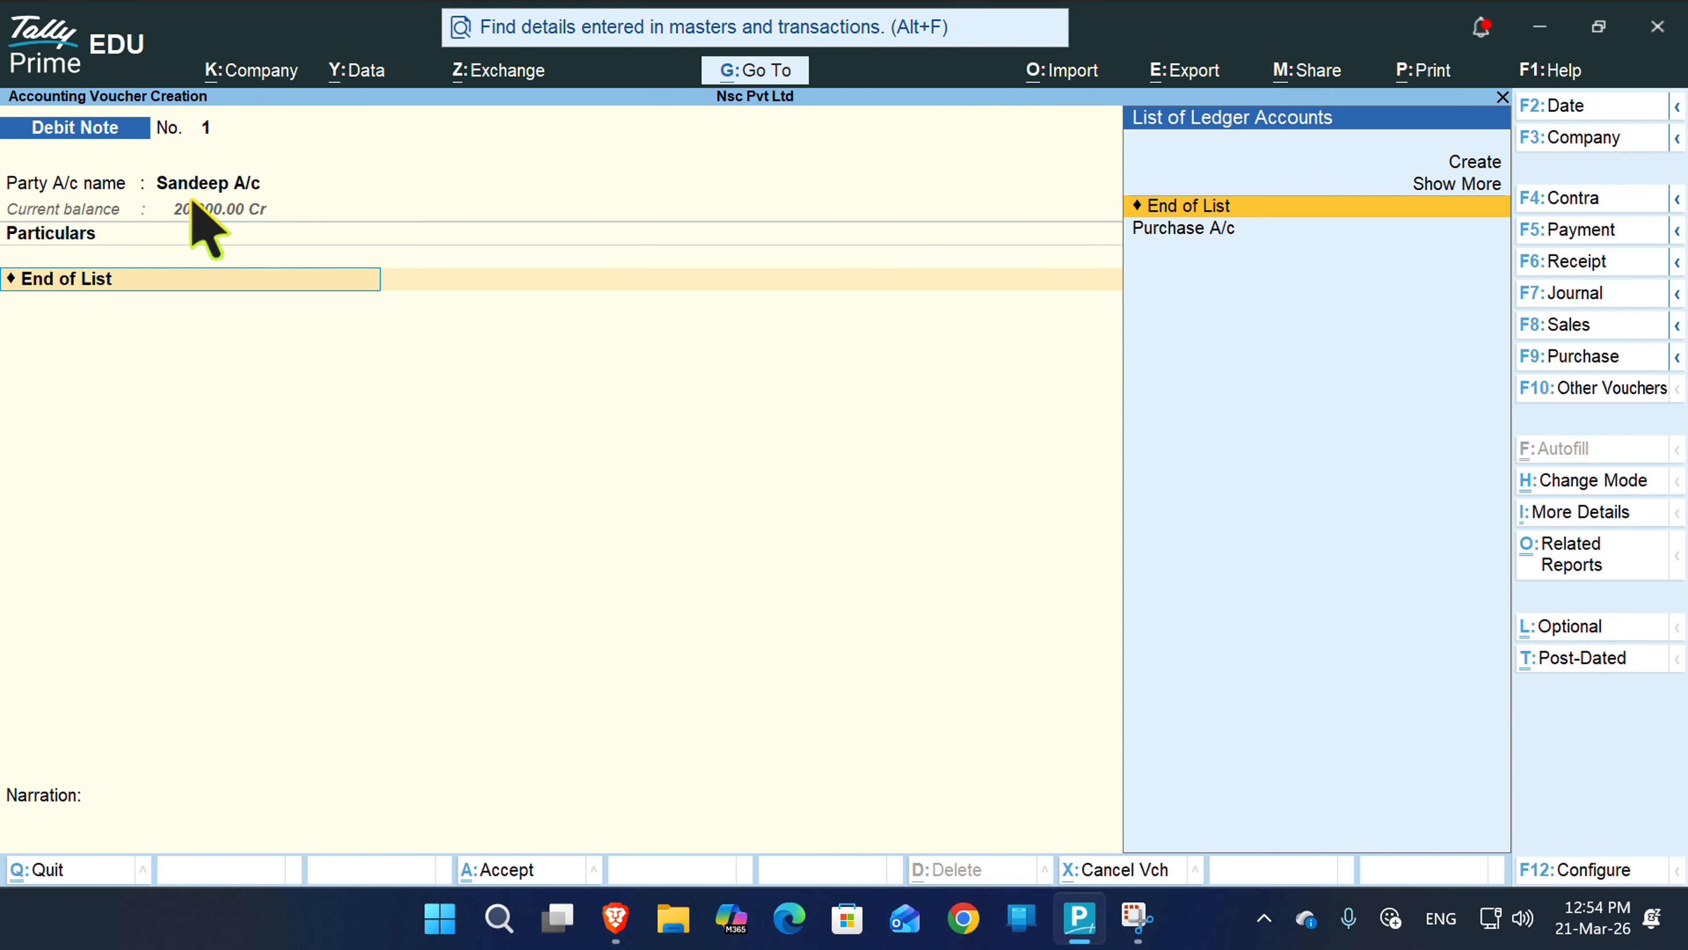
key("alt+c")
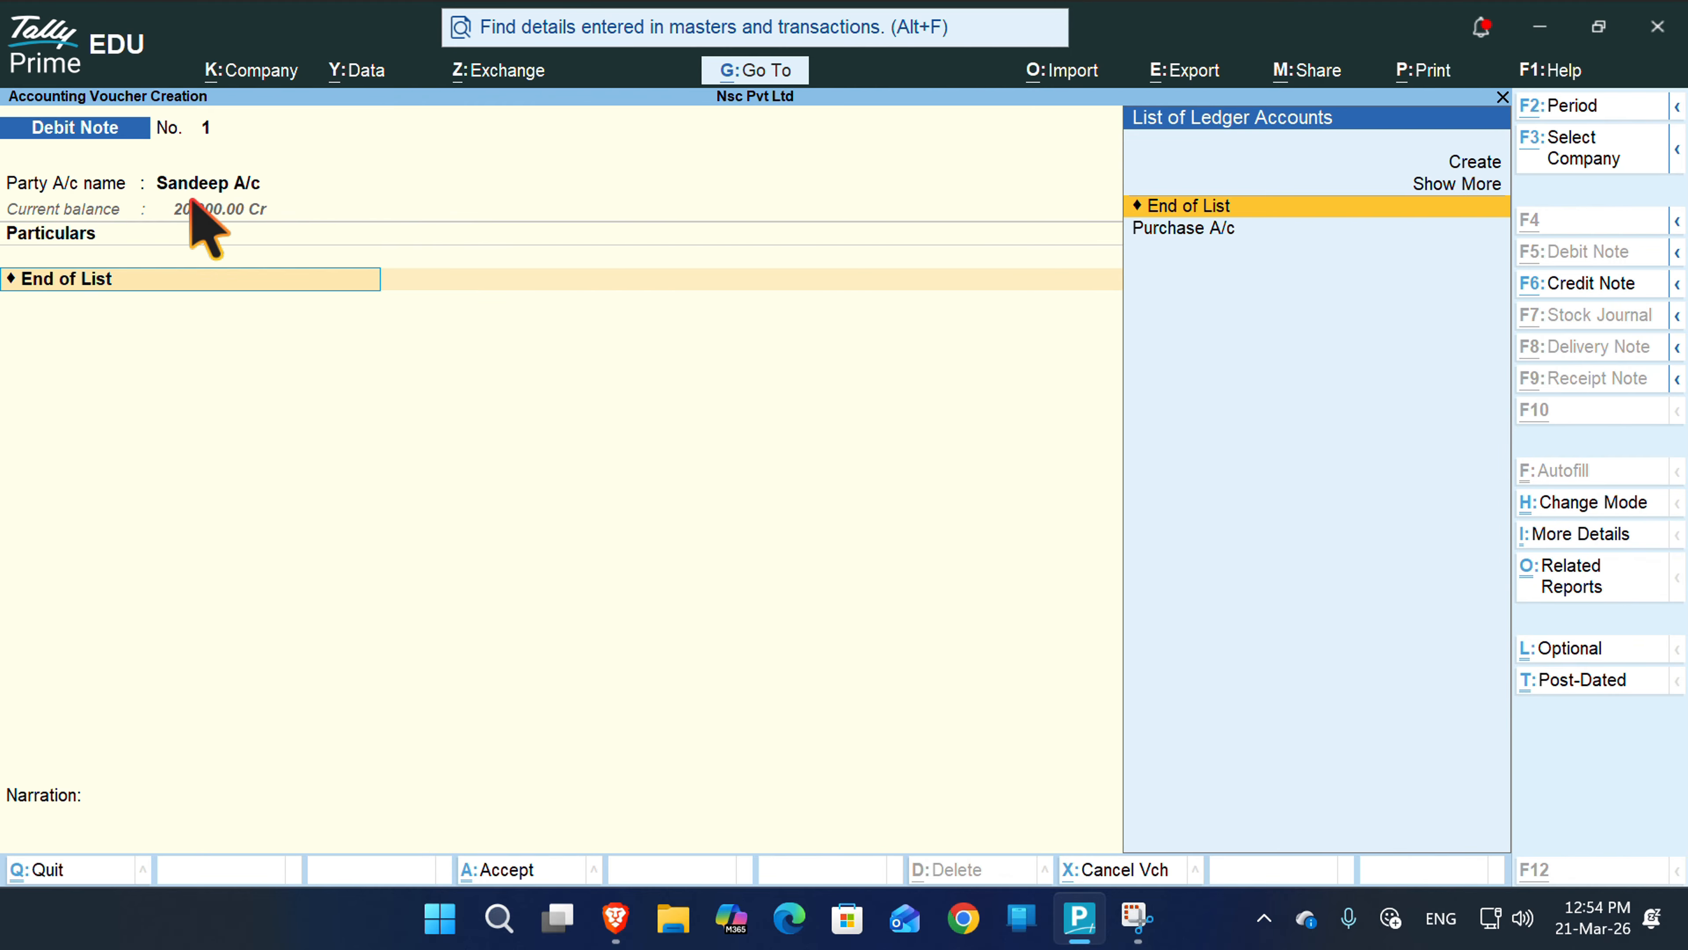
type("P")
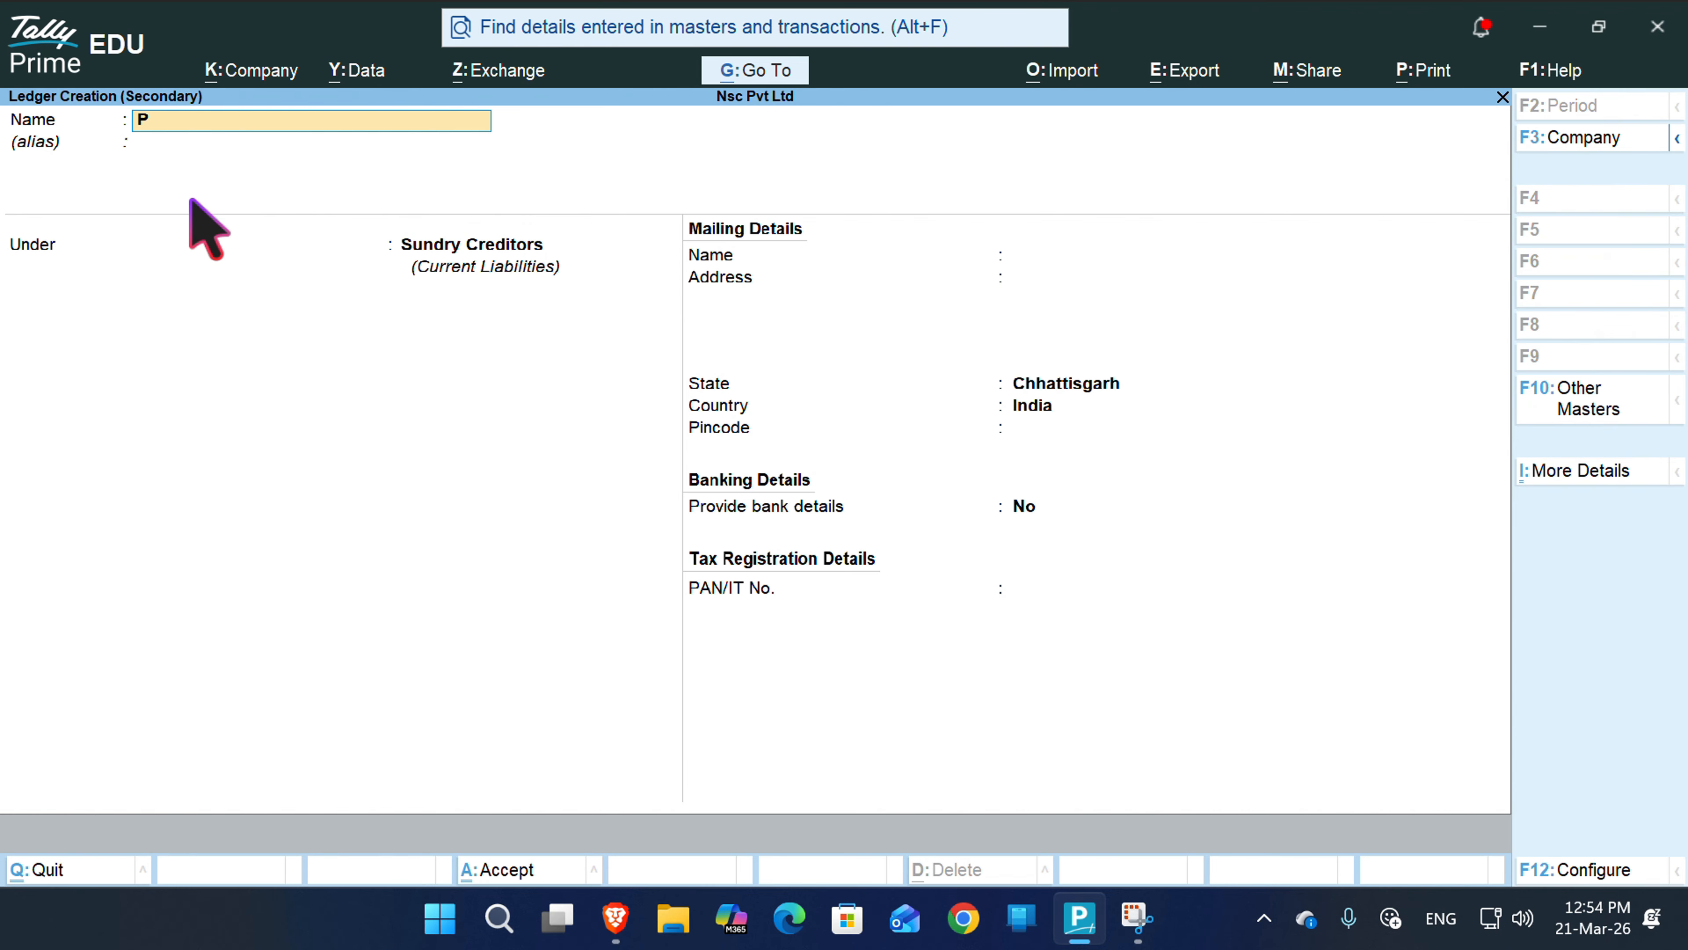
type("urchase Retu")
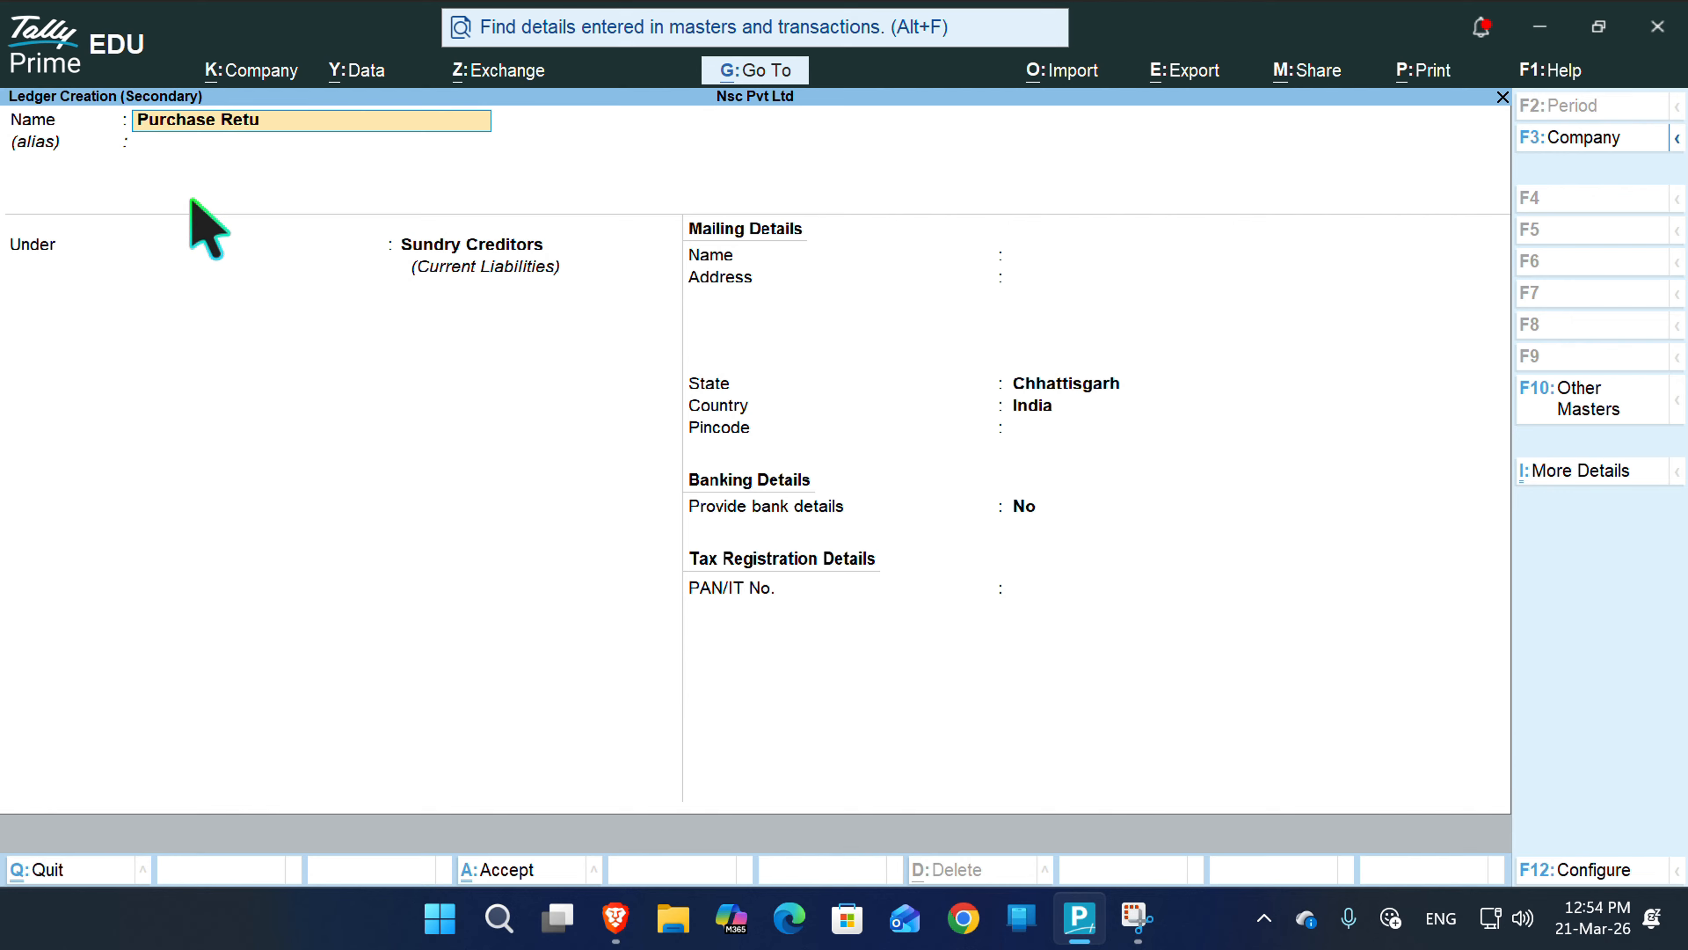
type("rn")
key("Return")
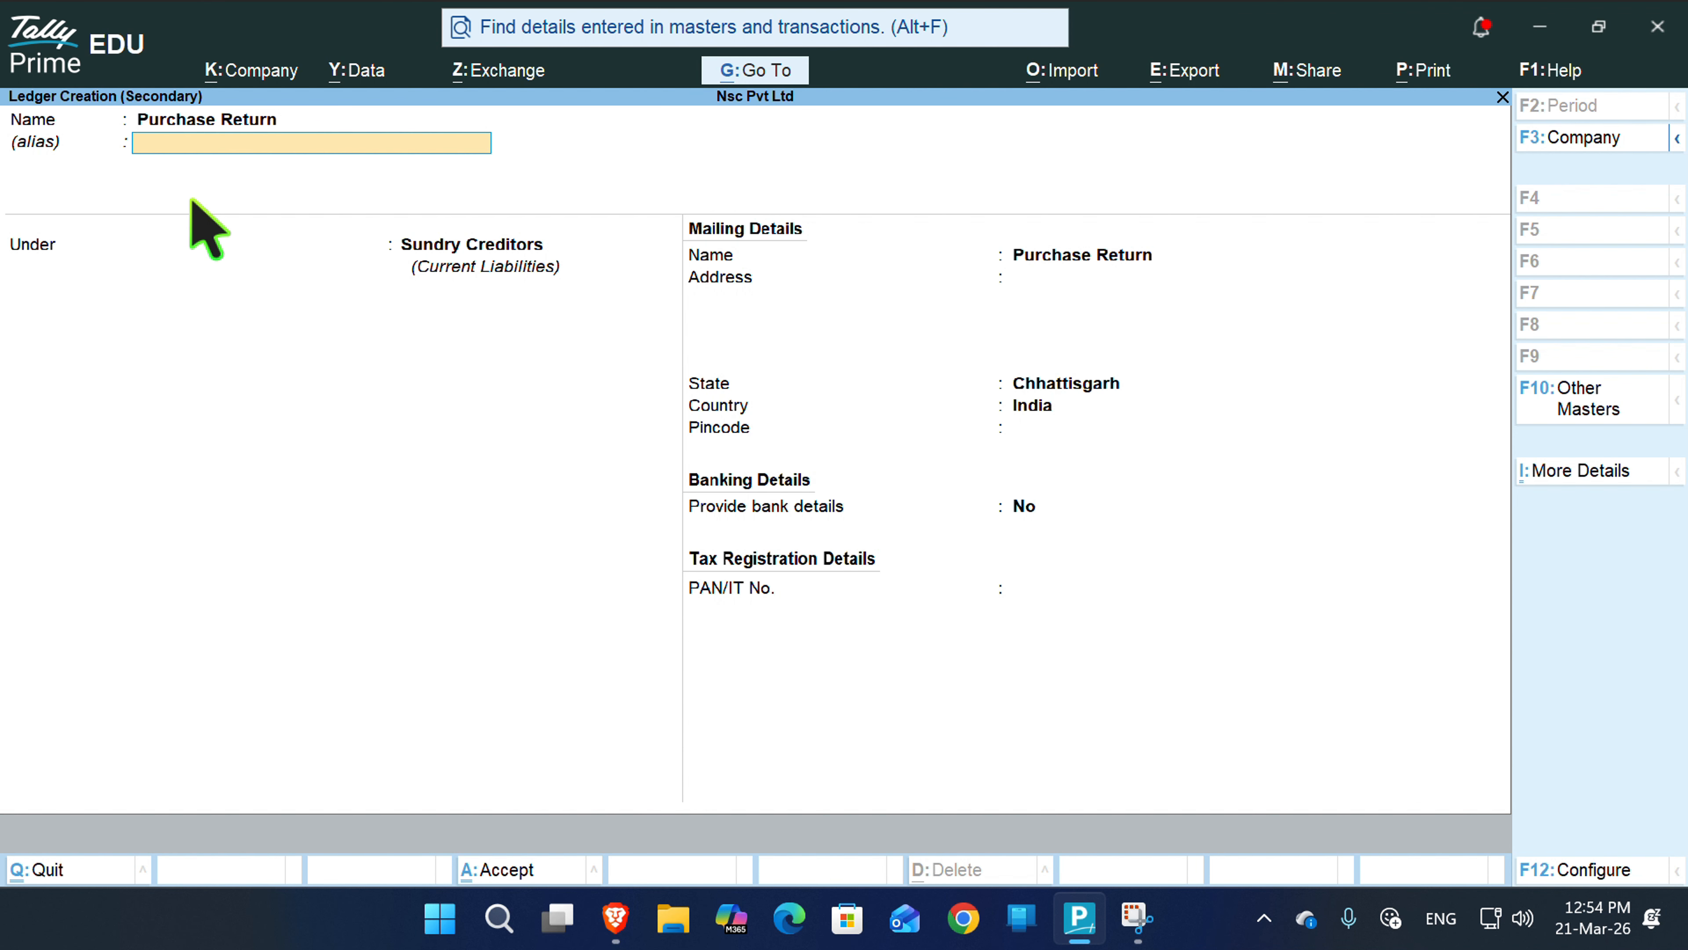
key("Return")
type("Pu")
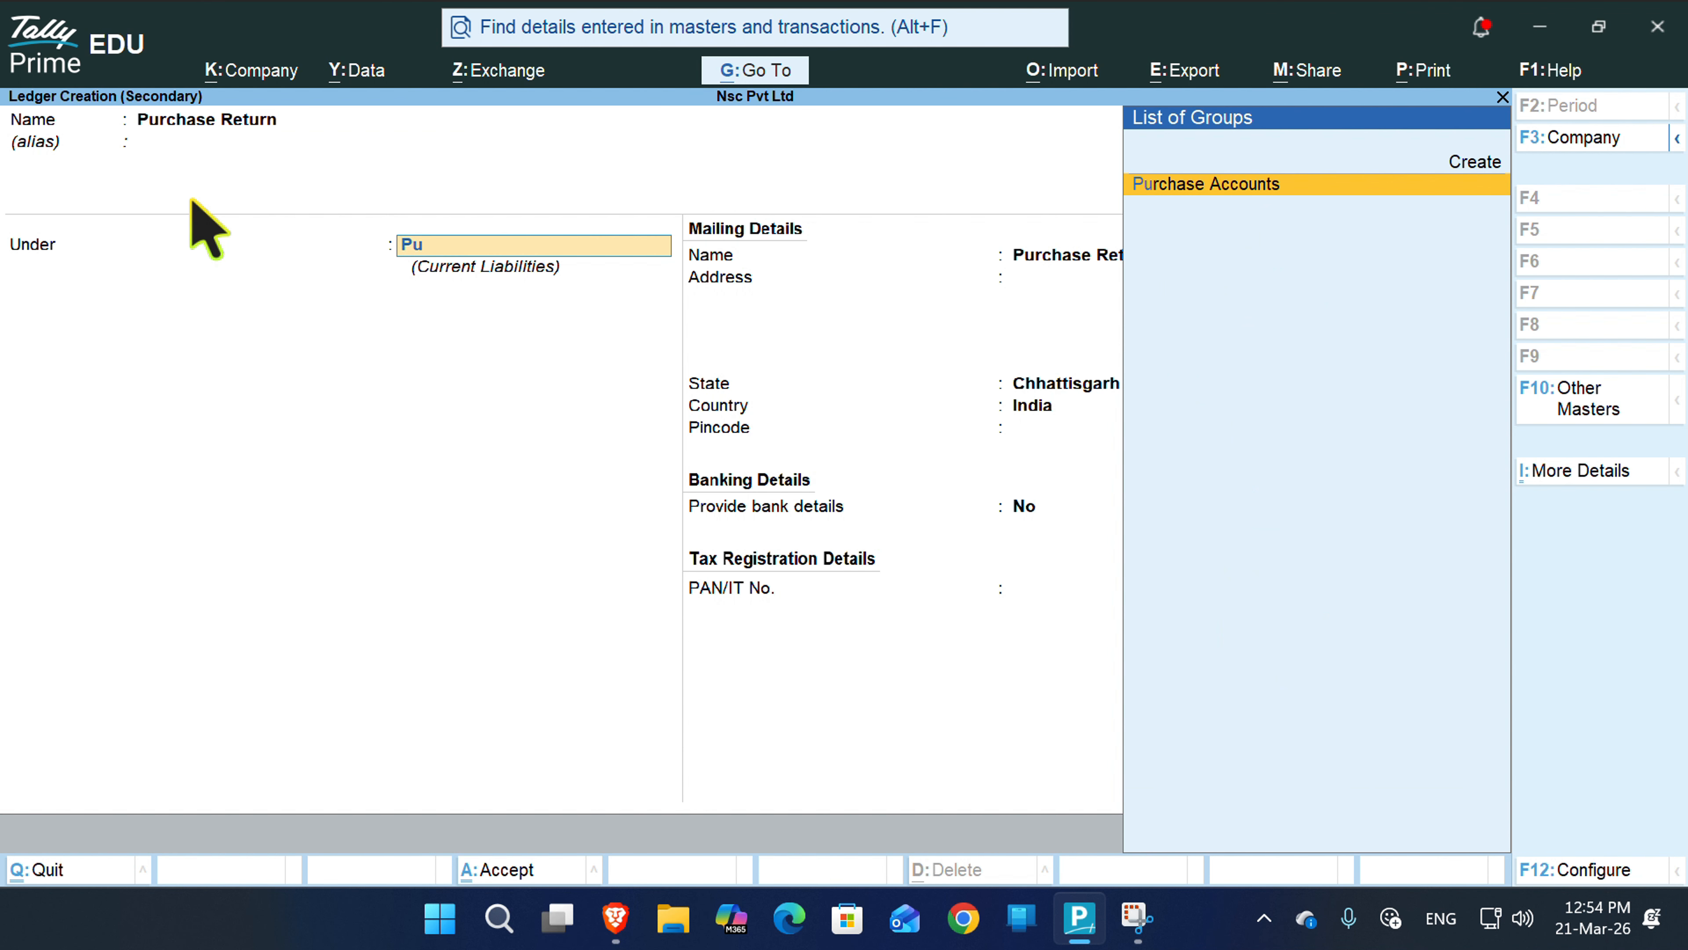
key("Return")
key("Return")
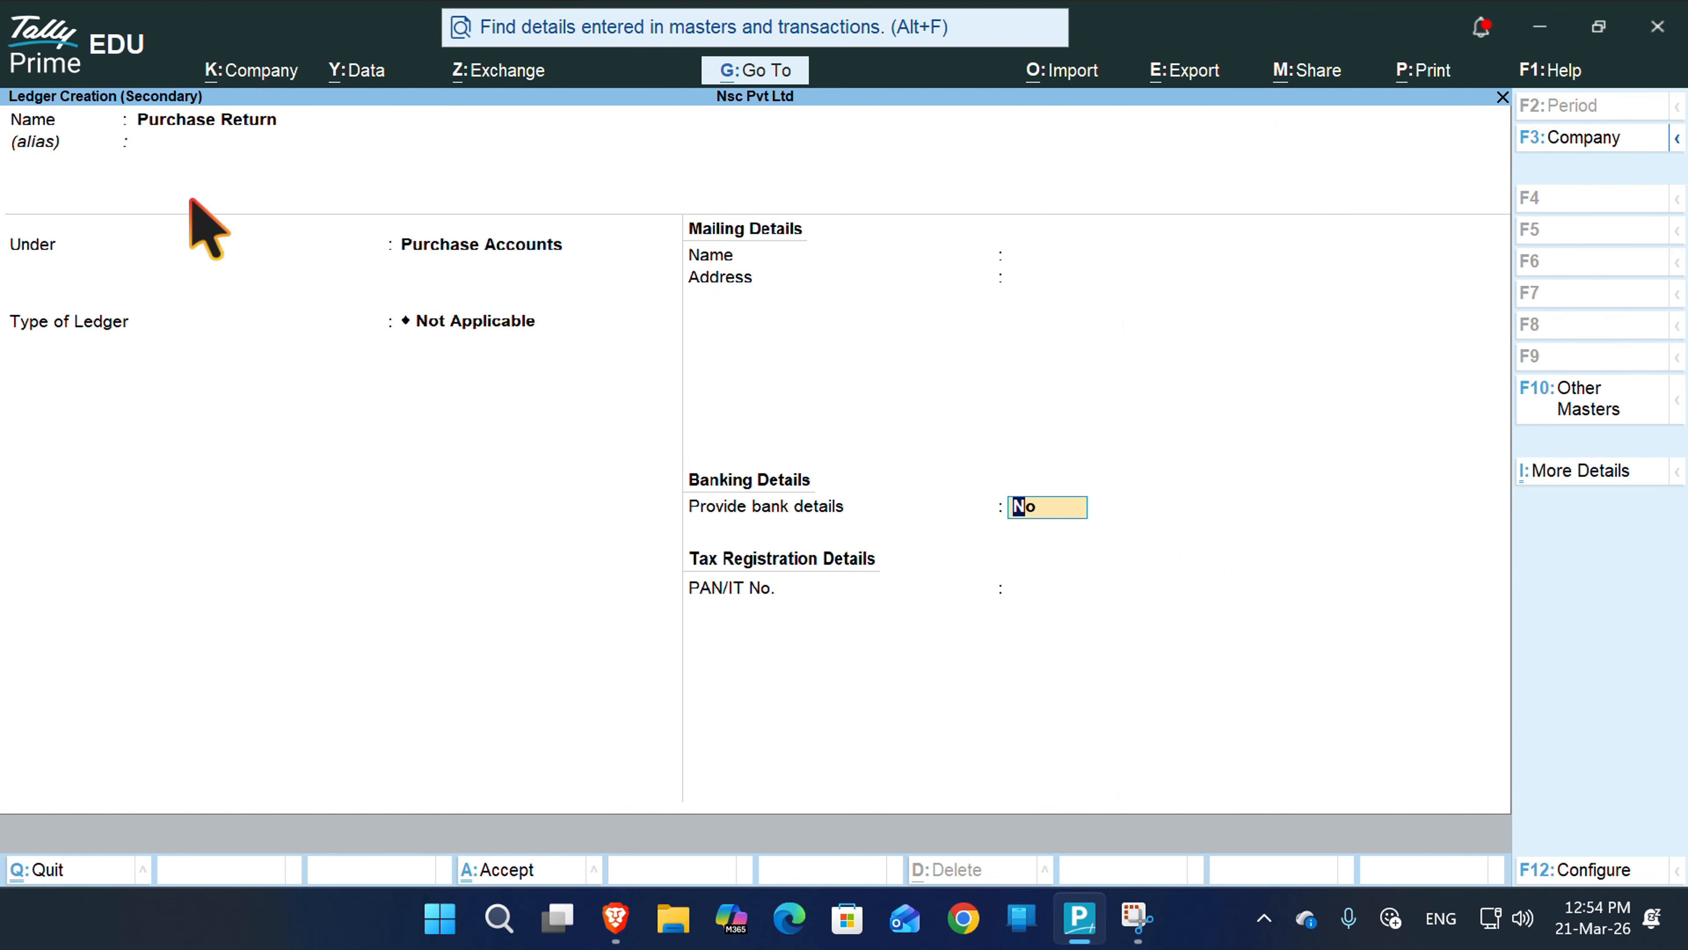
key("Return")
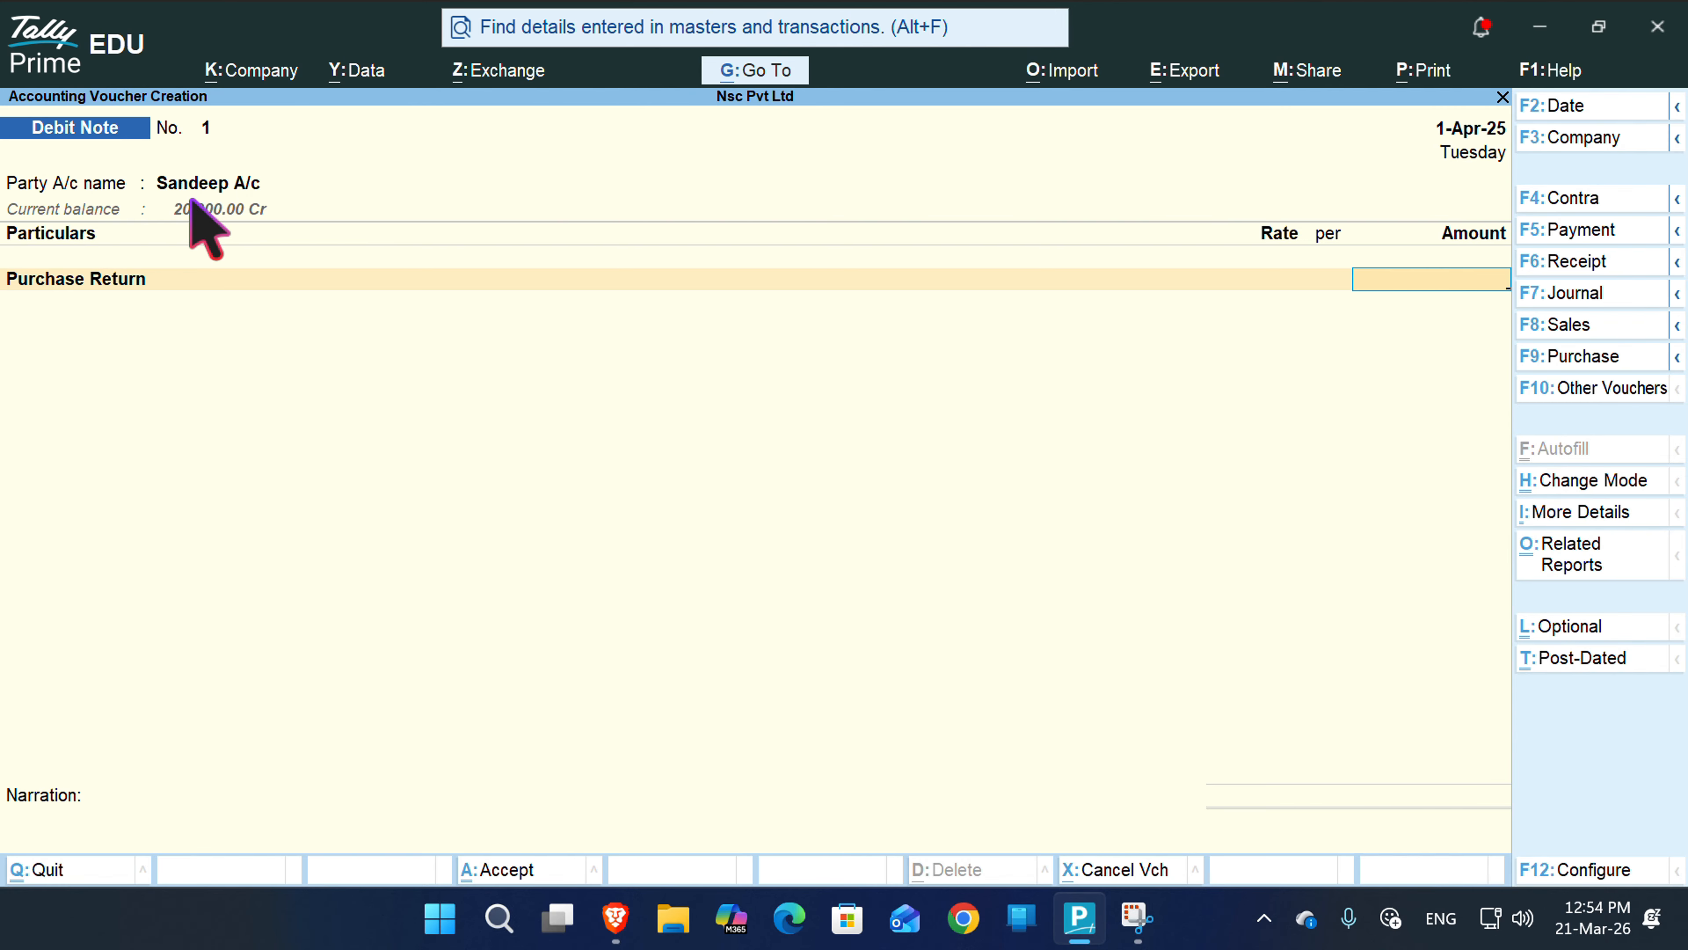
- Enter 2,000 as the Purchase Return amount and save the debit note without a narration
type("2000")
key("Return")
key("ctrl")
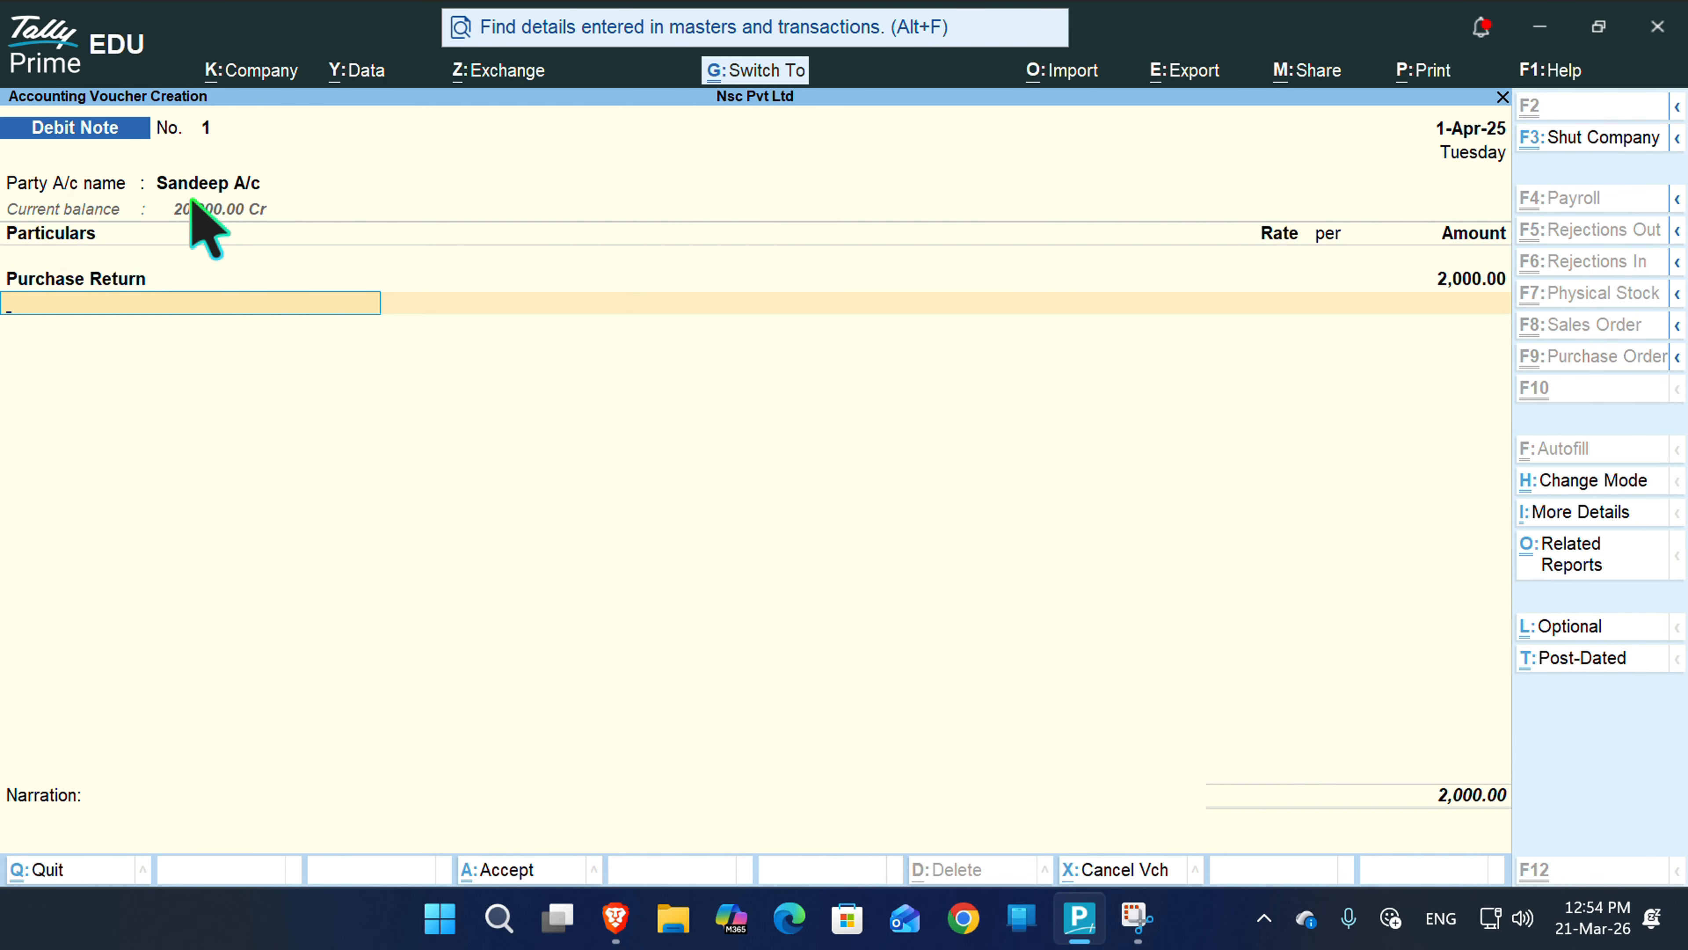
key("ctrl+a")
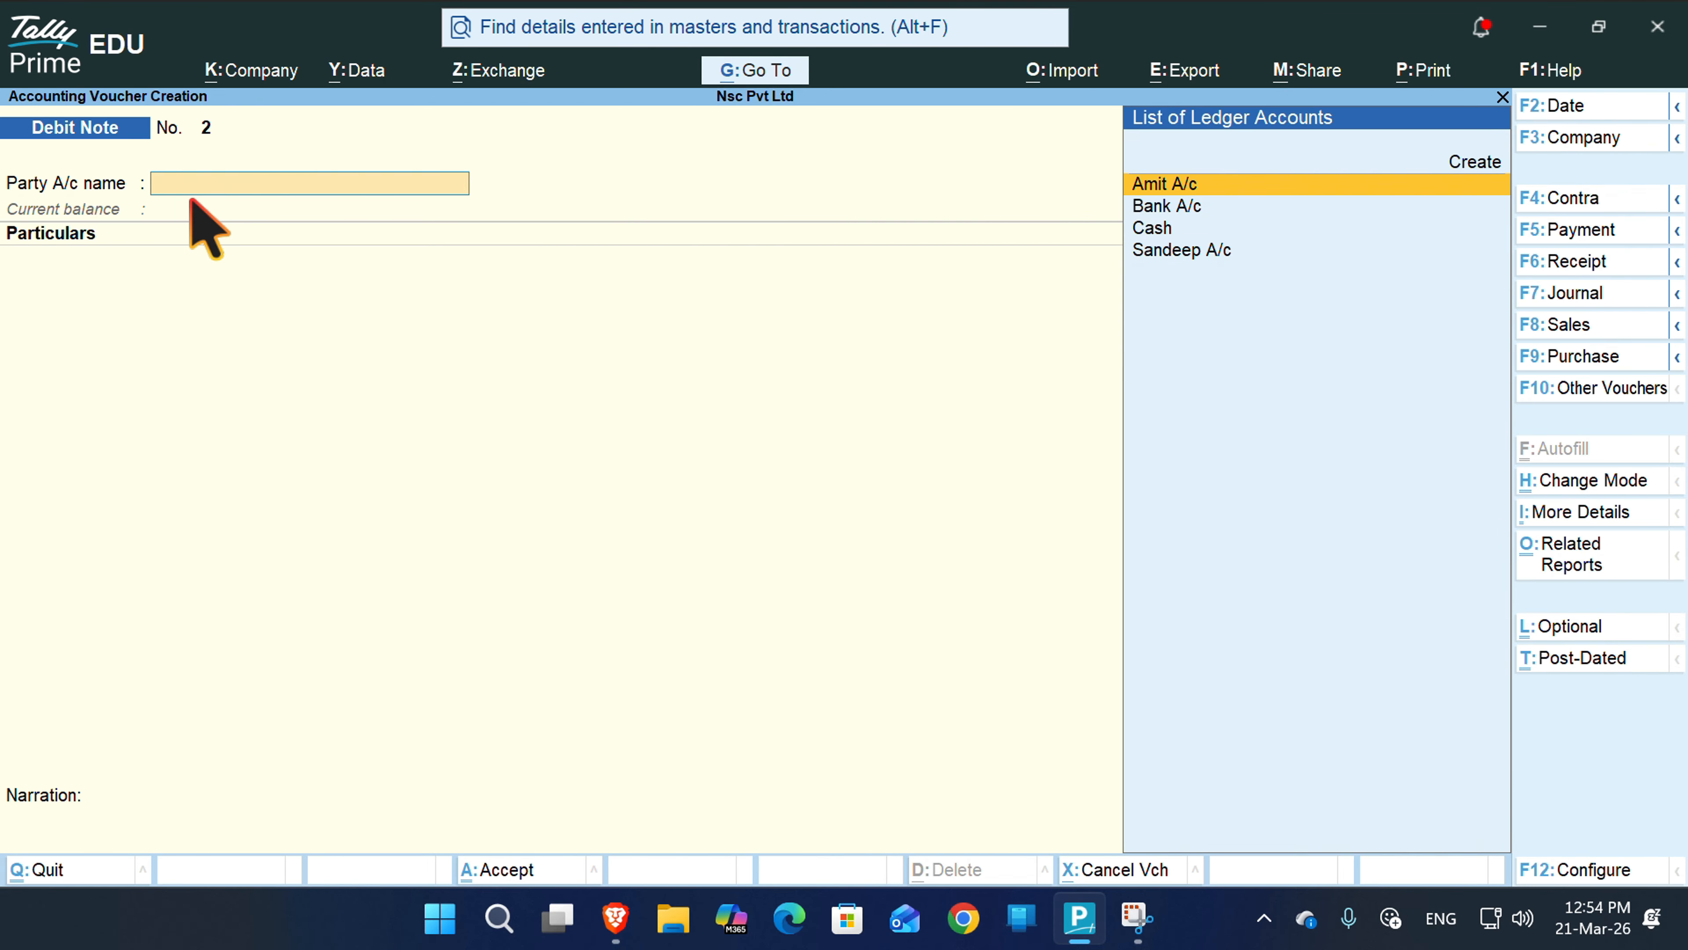
- Open the Ledger Vouchers report from the list of reports
key("alt+g")
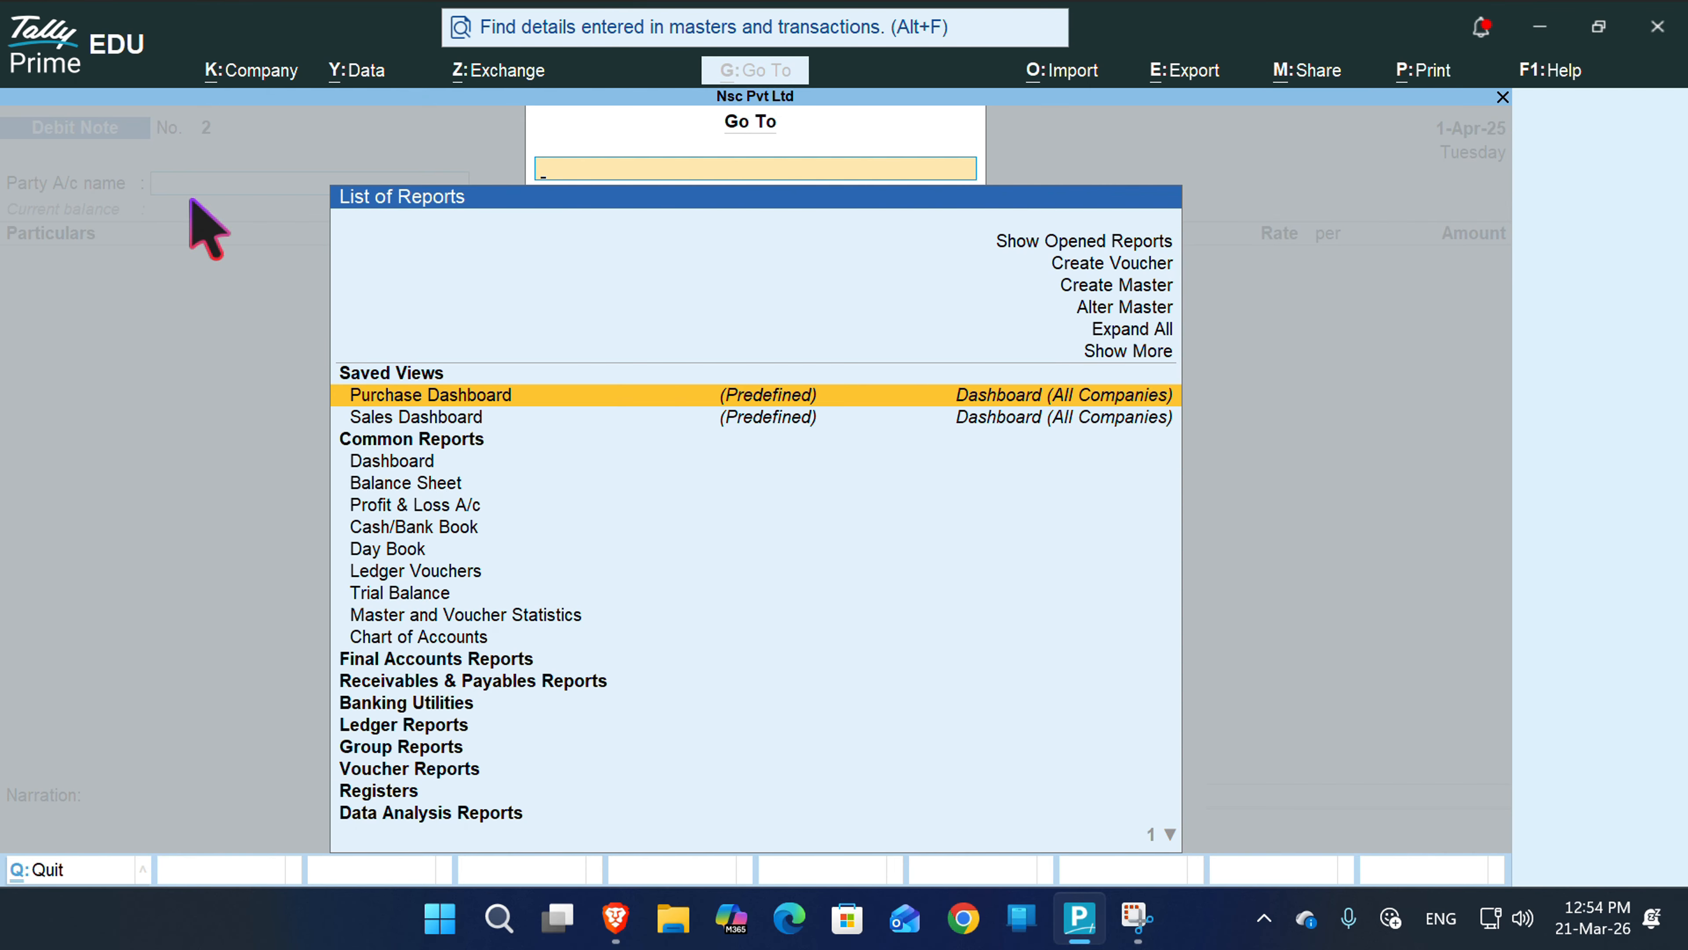
key("Down")
key("Down")
key("Down")
key("Down")
key("Down")
key("Down")
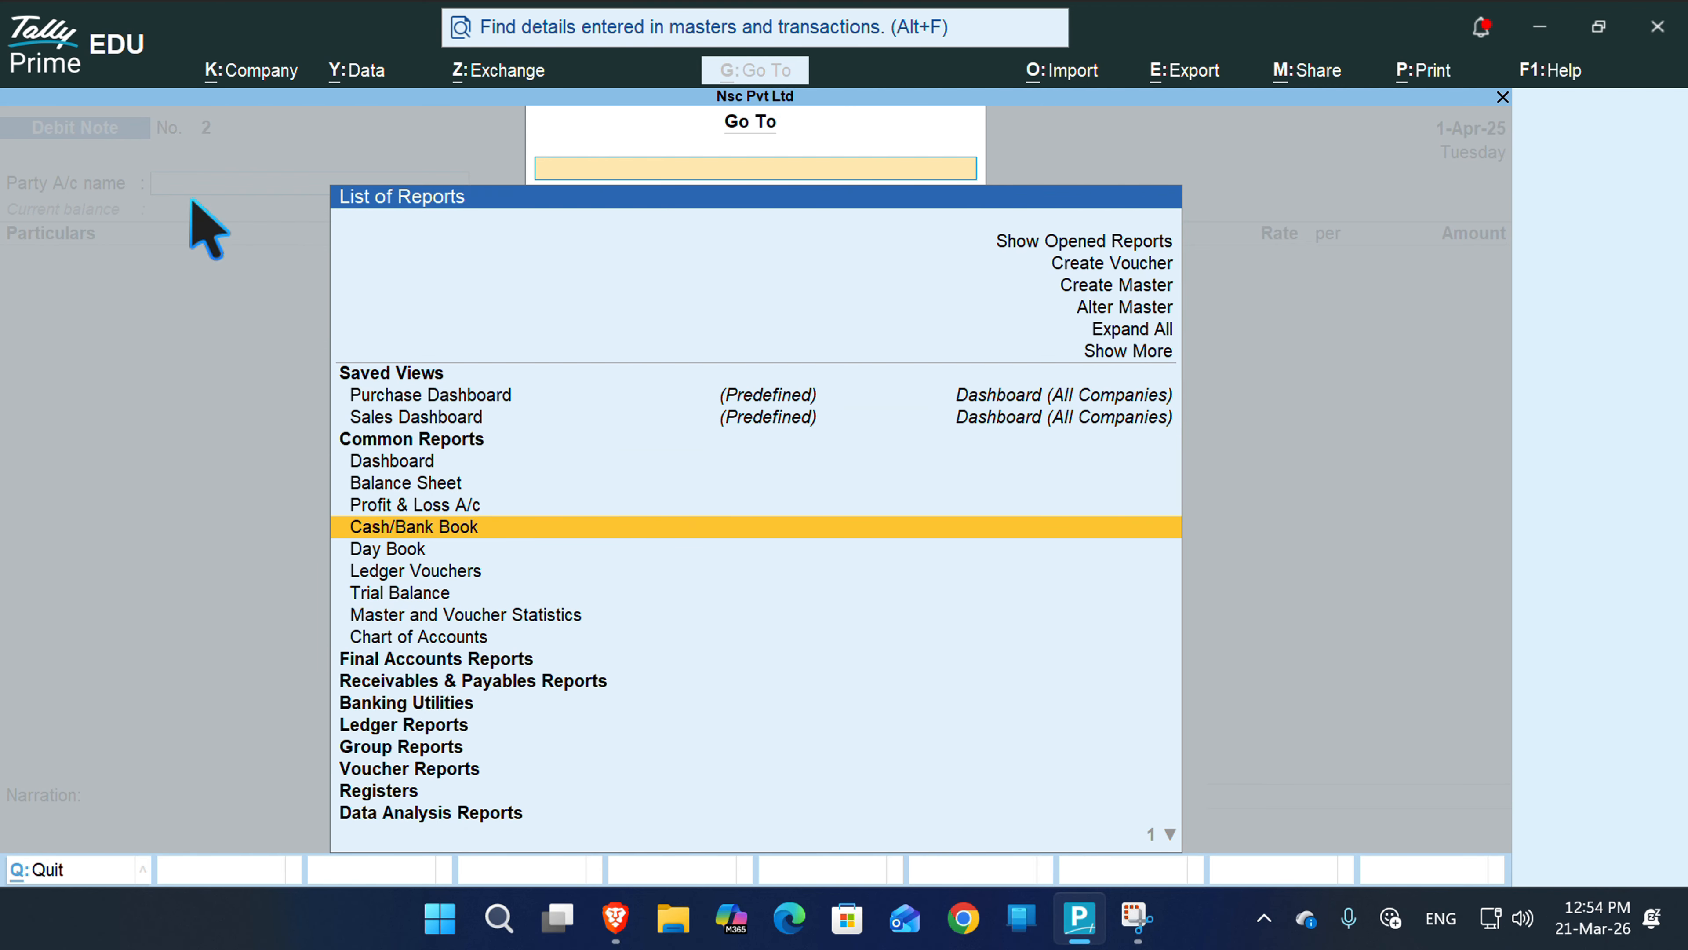
key("Down")
key("Up")
key("Up")
key("Down")
key("Down")
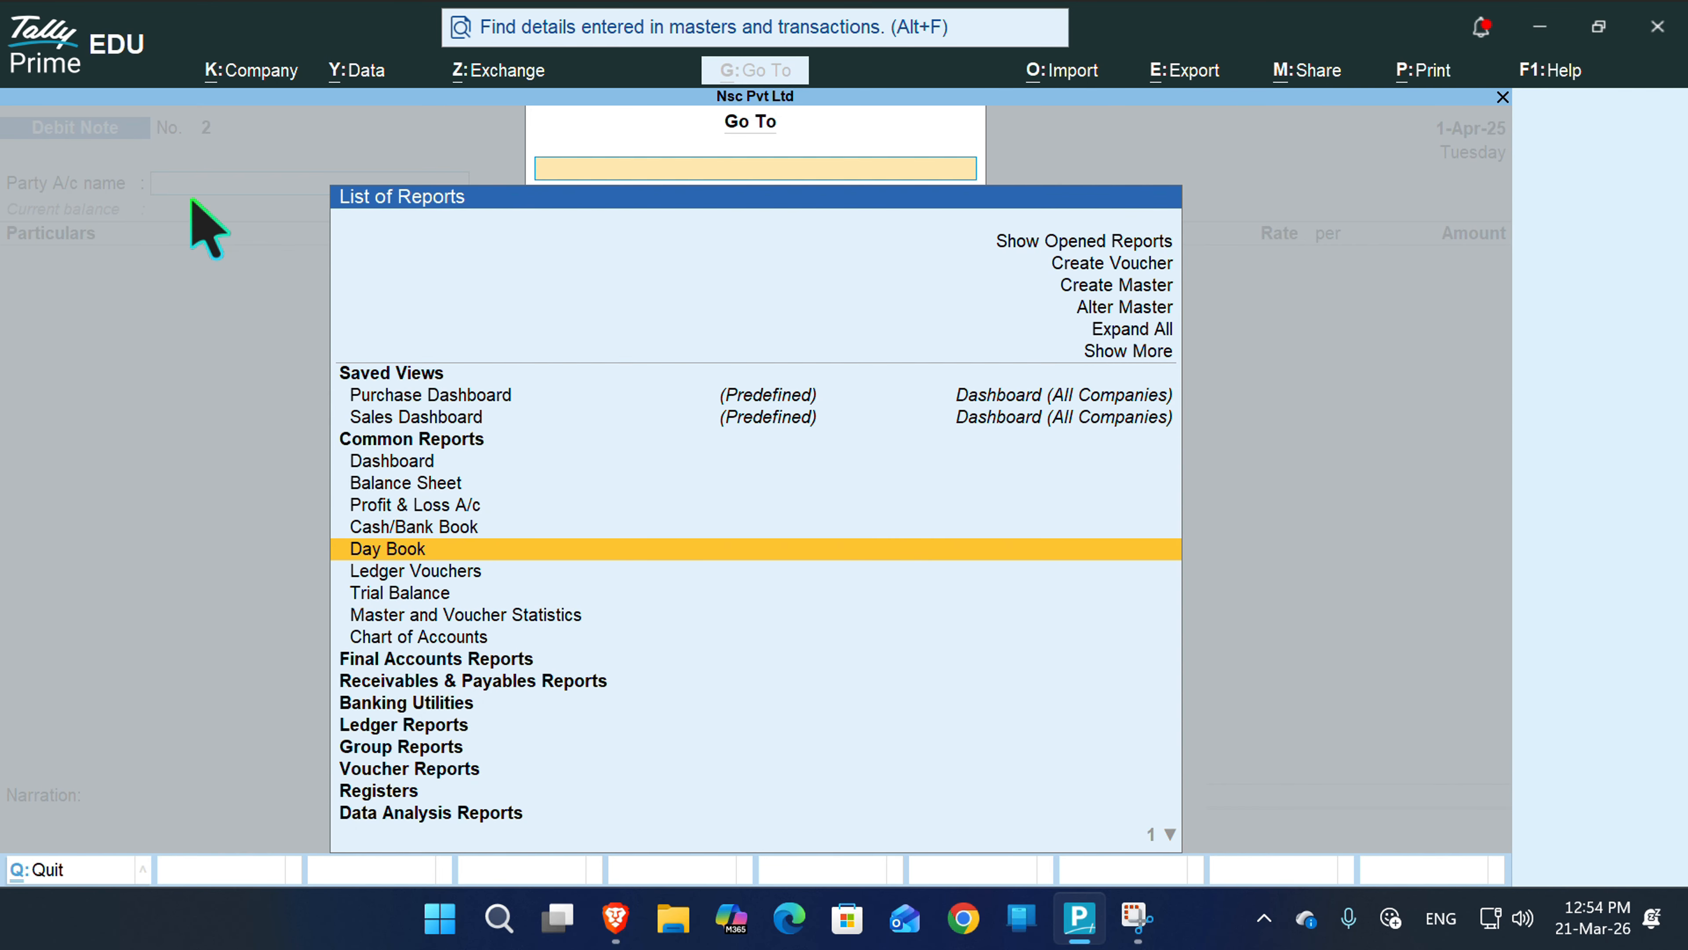
key("Up")
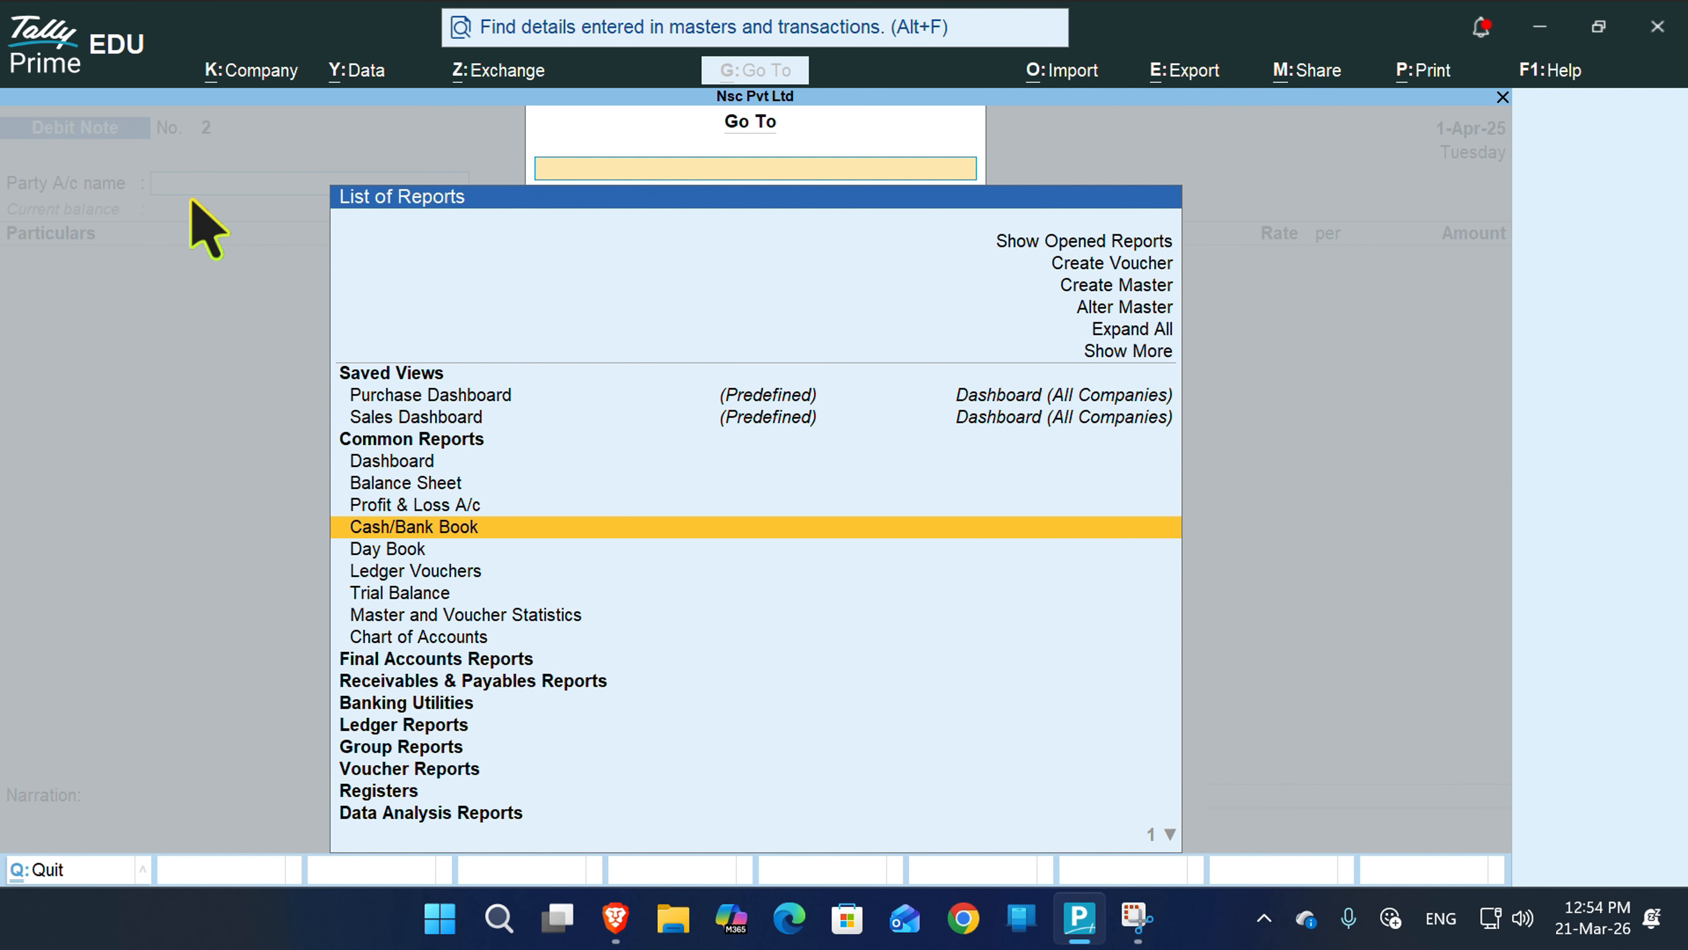
key("Down")
key("Down")
key("Down")
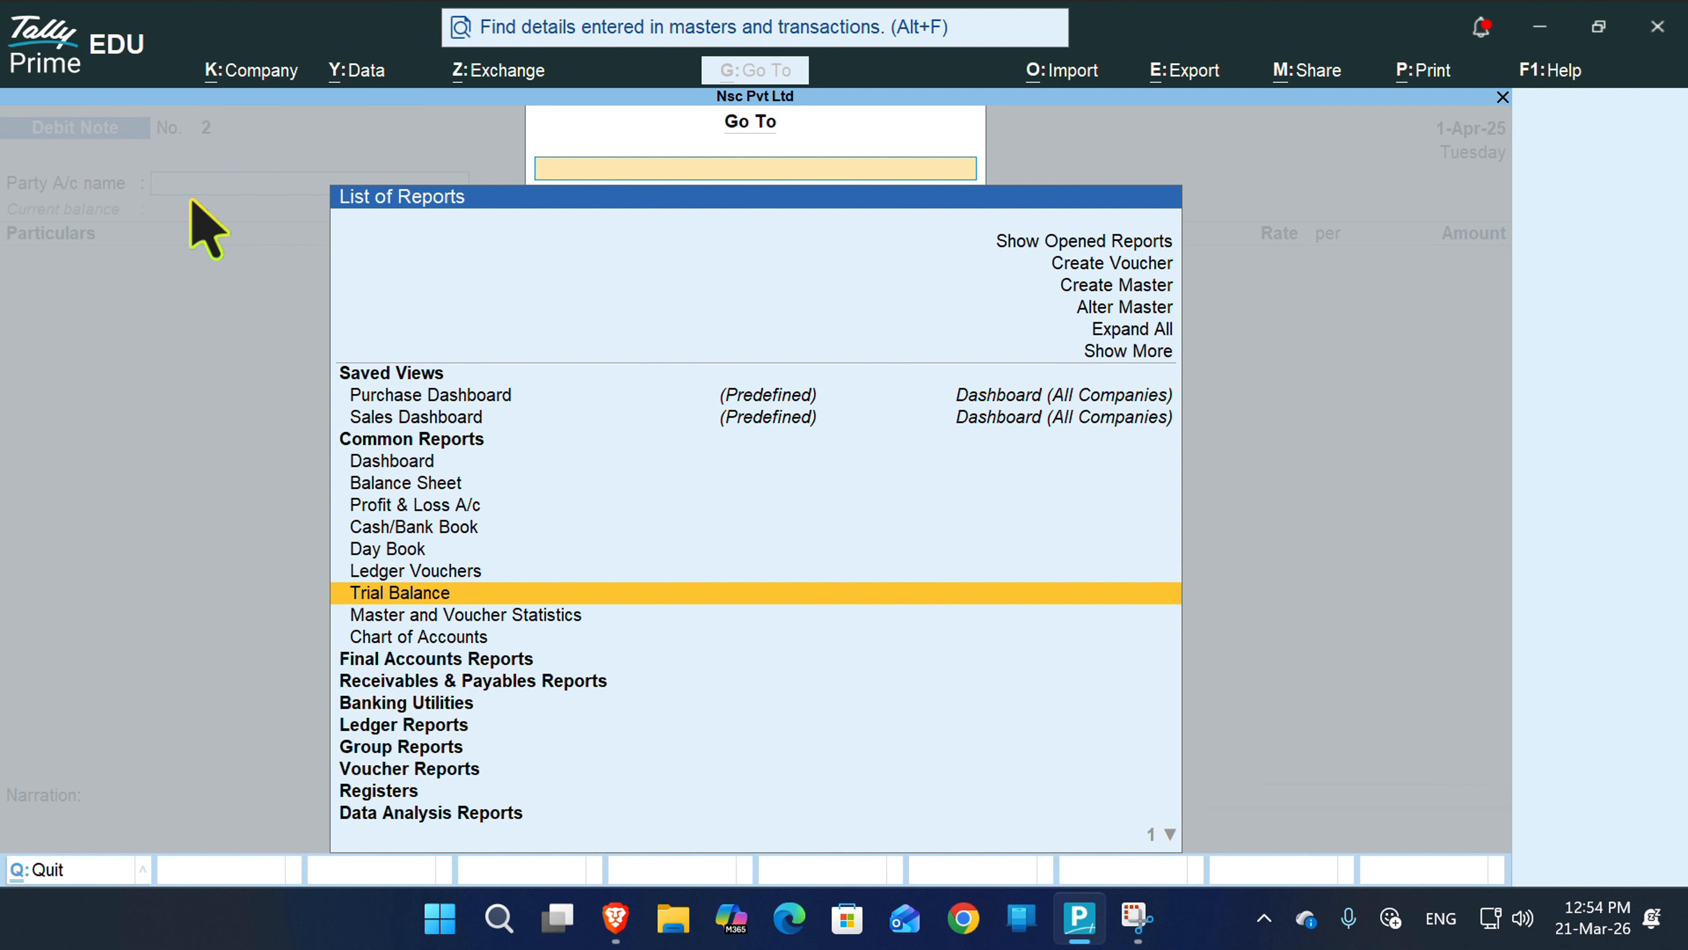
key("Up")
key("Return")
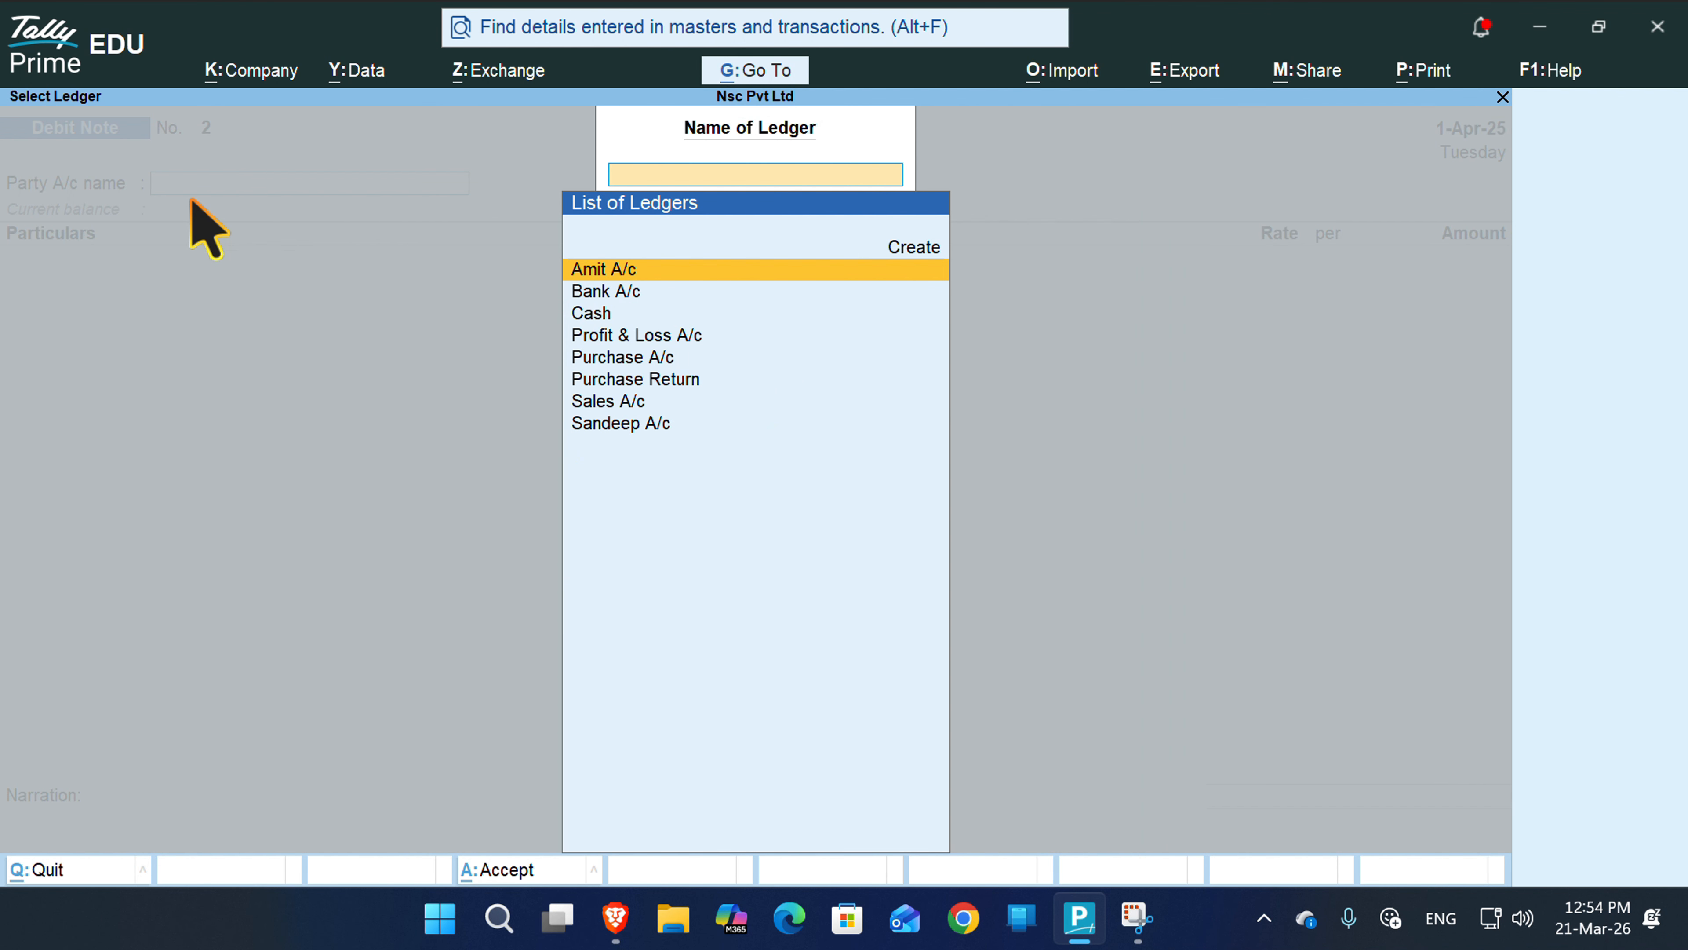
- Display the ledger vouchers of the supplier's account
key("Down")
key("Down")
key("Down")
key("Down")
key("Down")
key("Down")
key("Down")
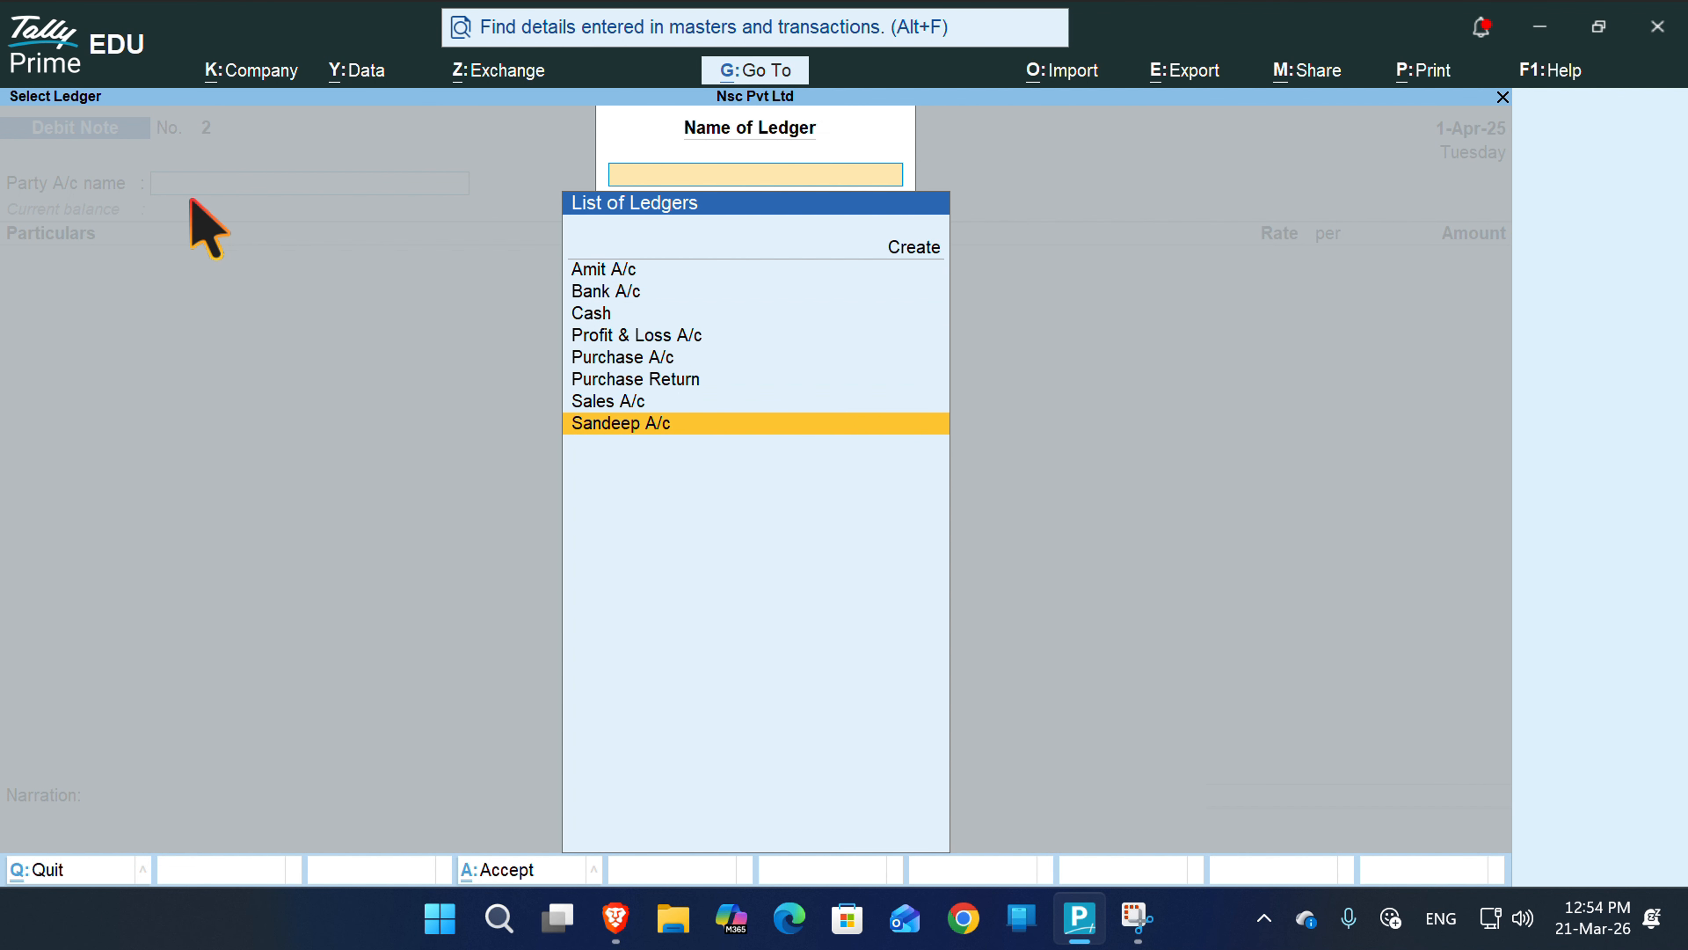
key("Return")
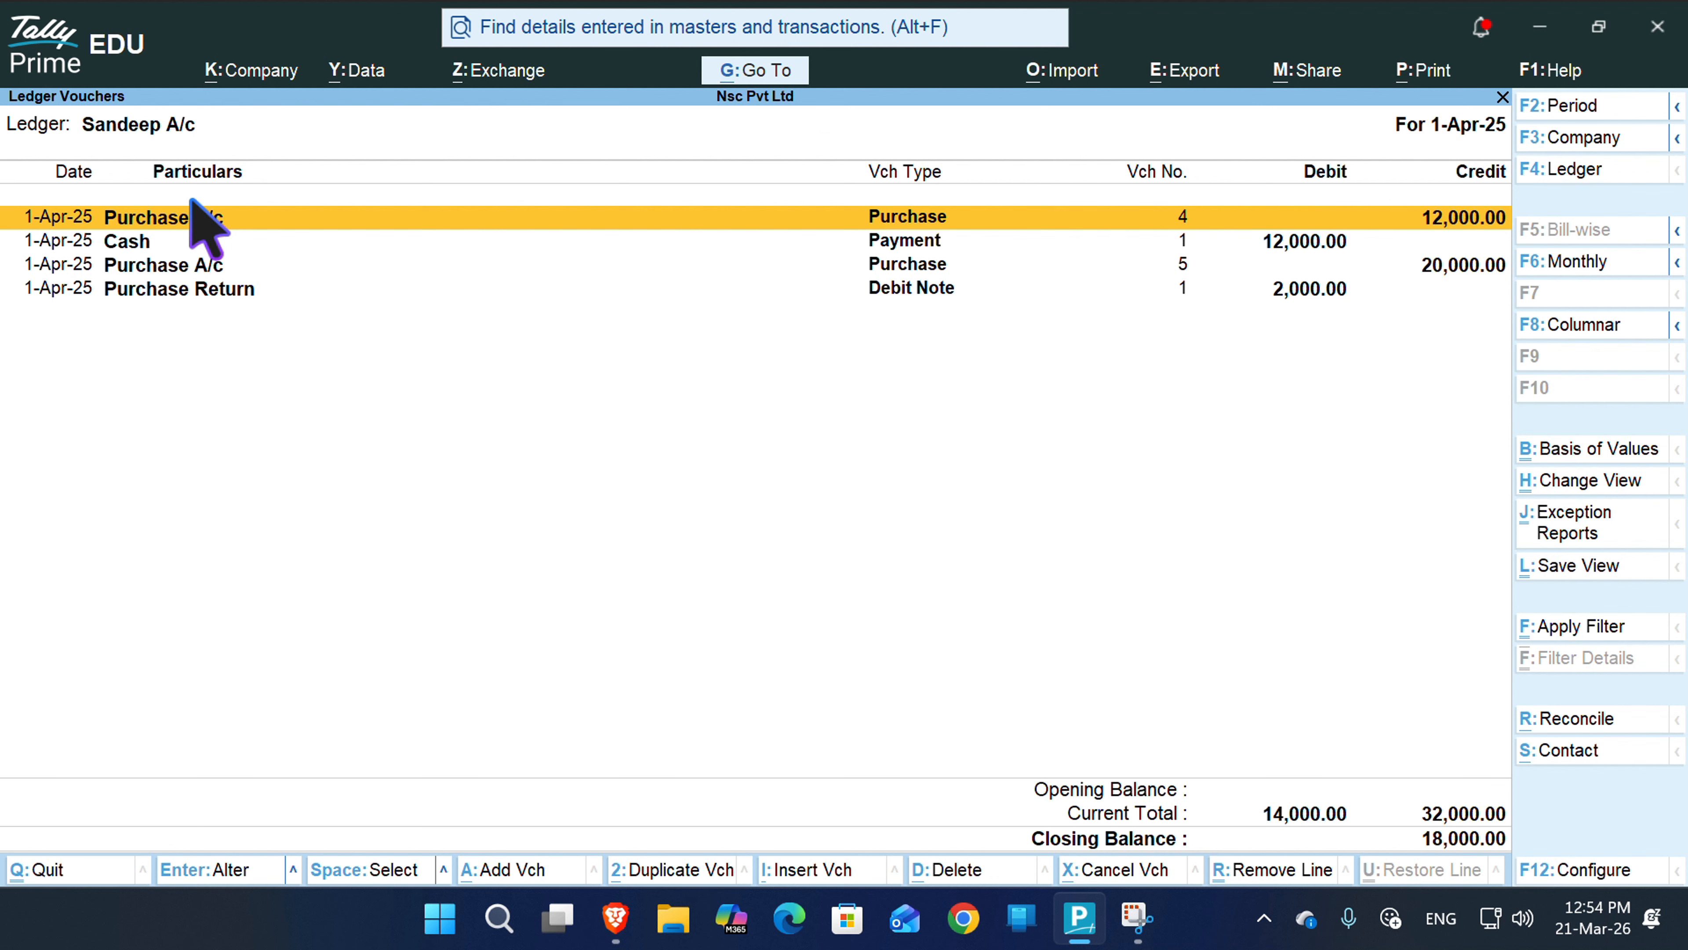
- Examine the purchase, payment and purchase return entries and the closing balance in the supplier's ledger, and return to voucher entry
key("Down")
key("Up")
key("Down")
key("Up")
key("Down")
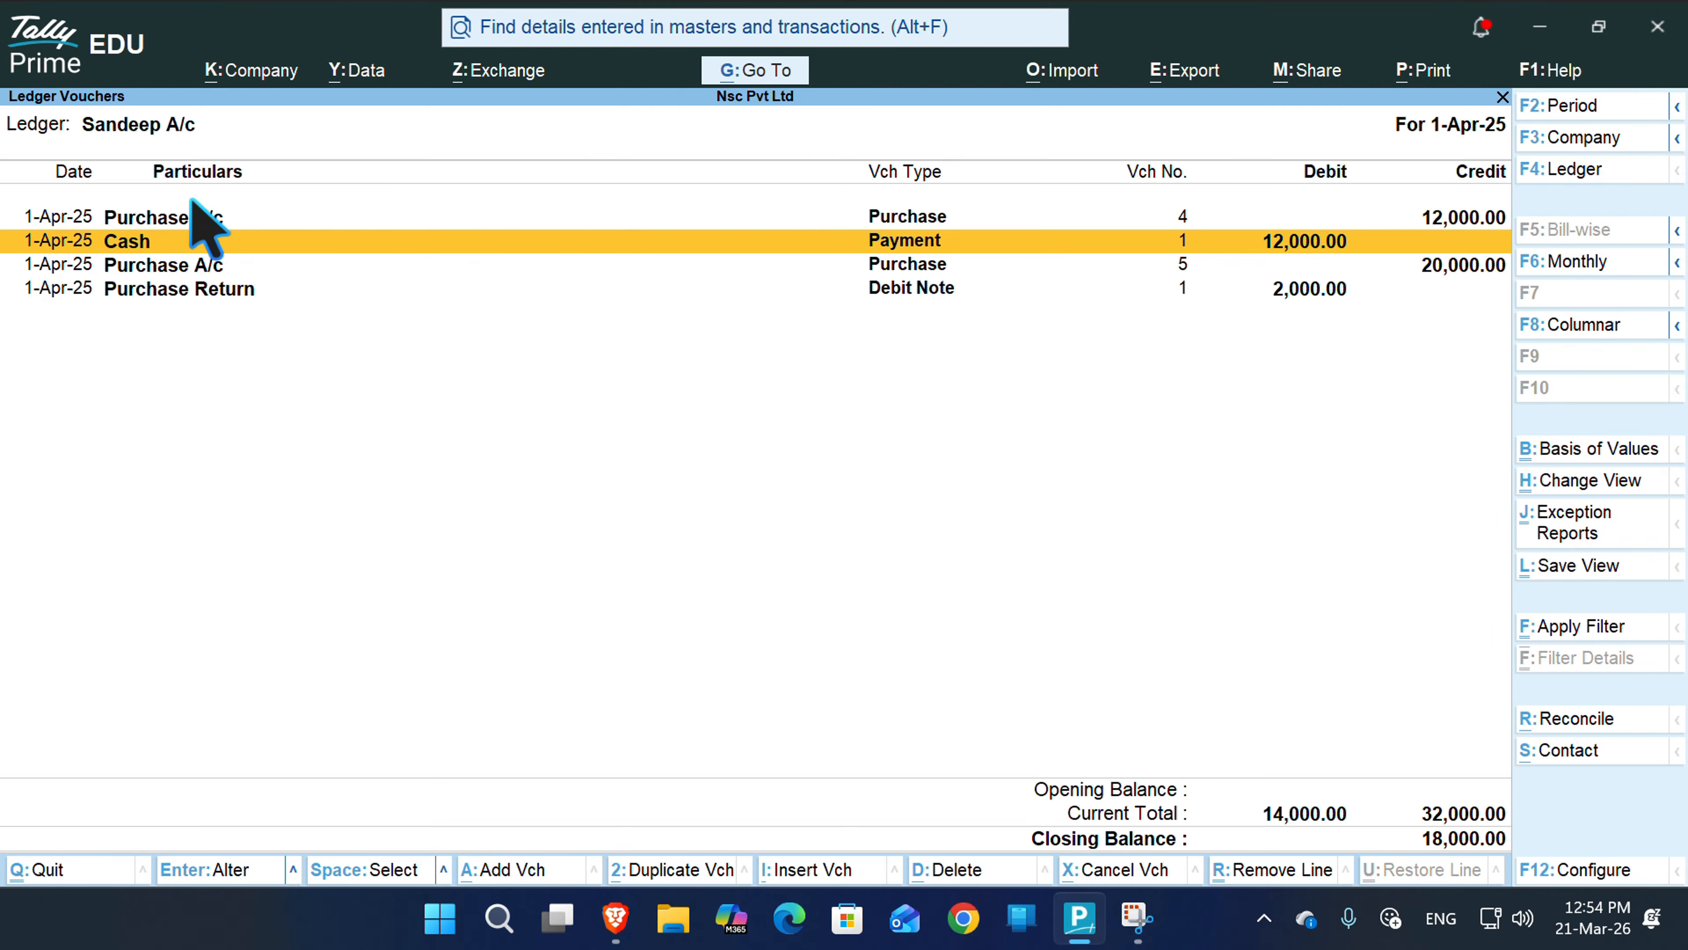
key("Down")
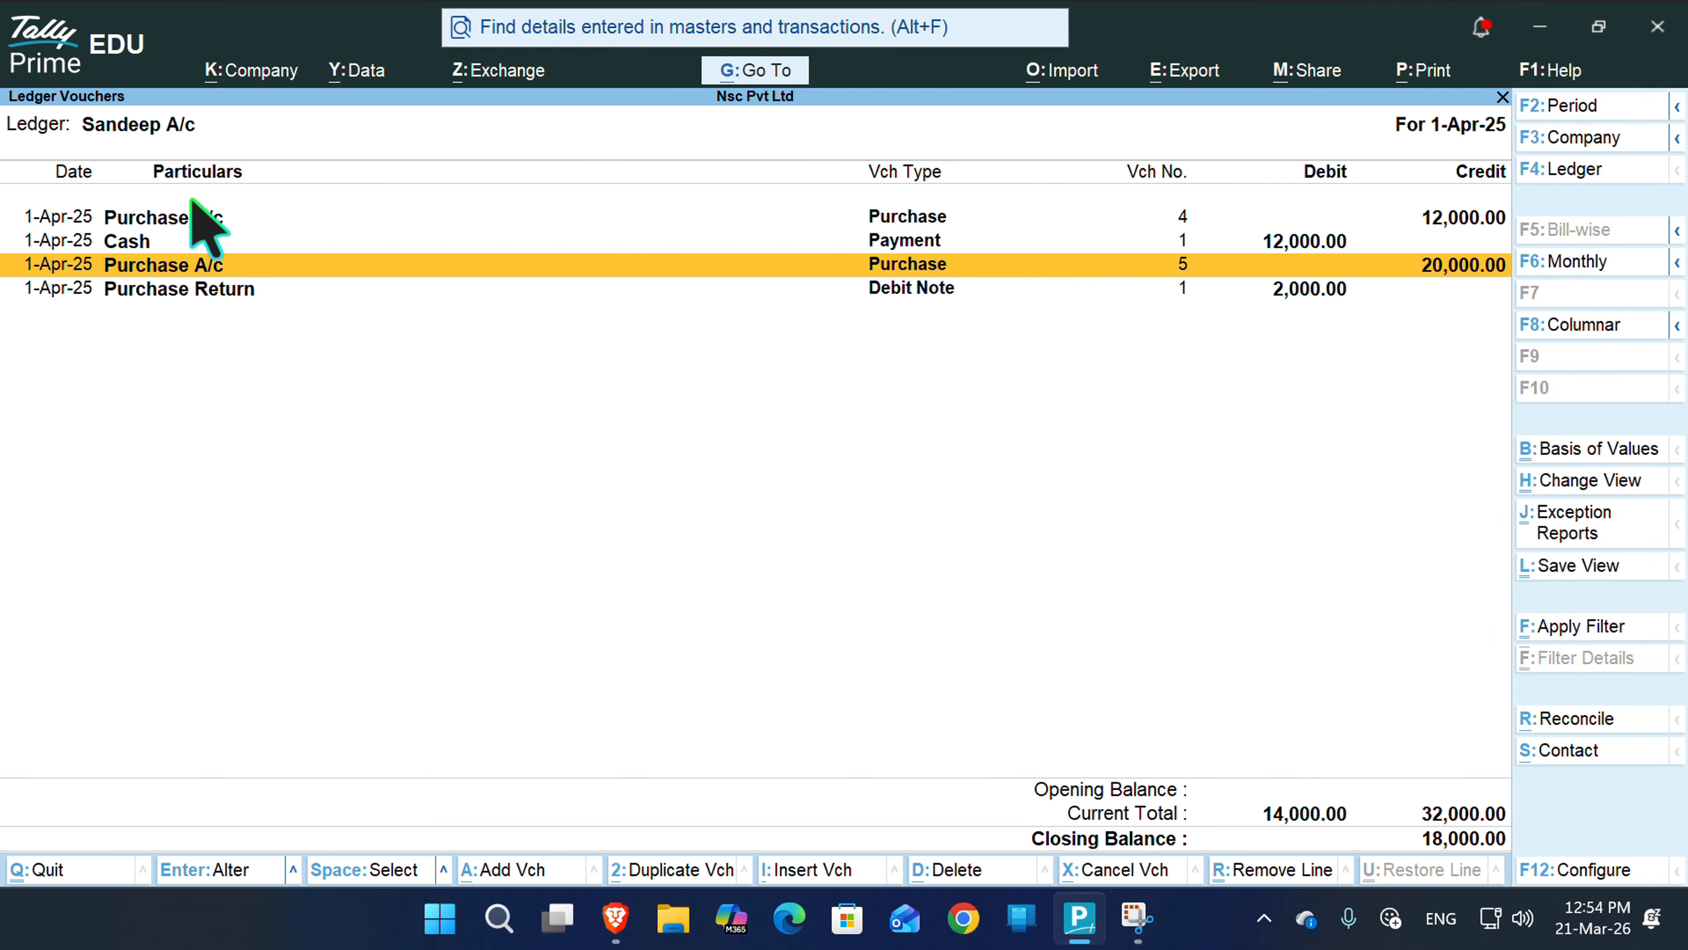
key("Down")
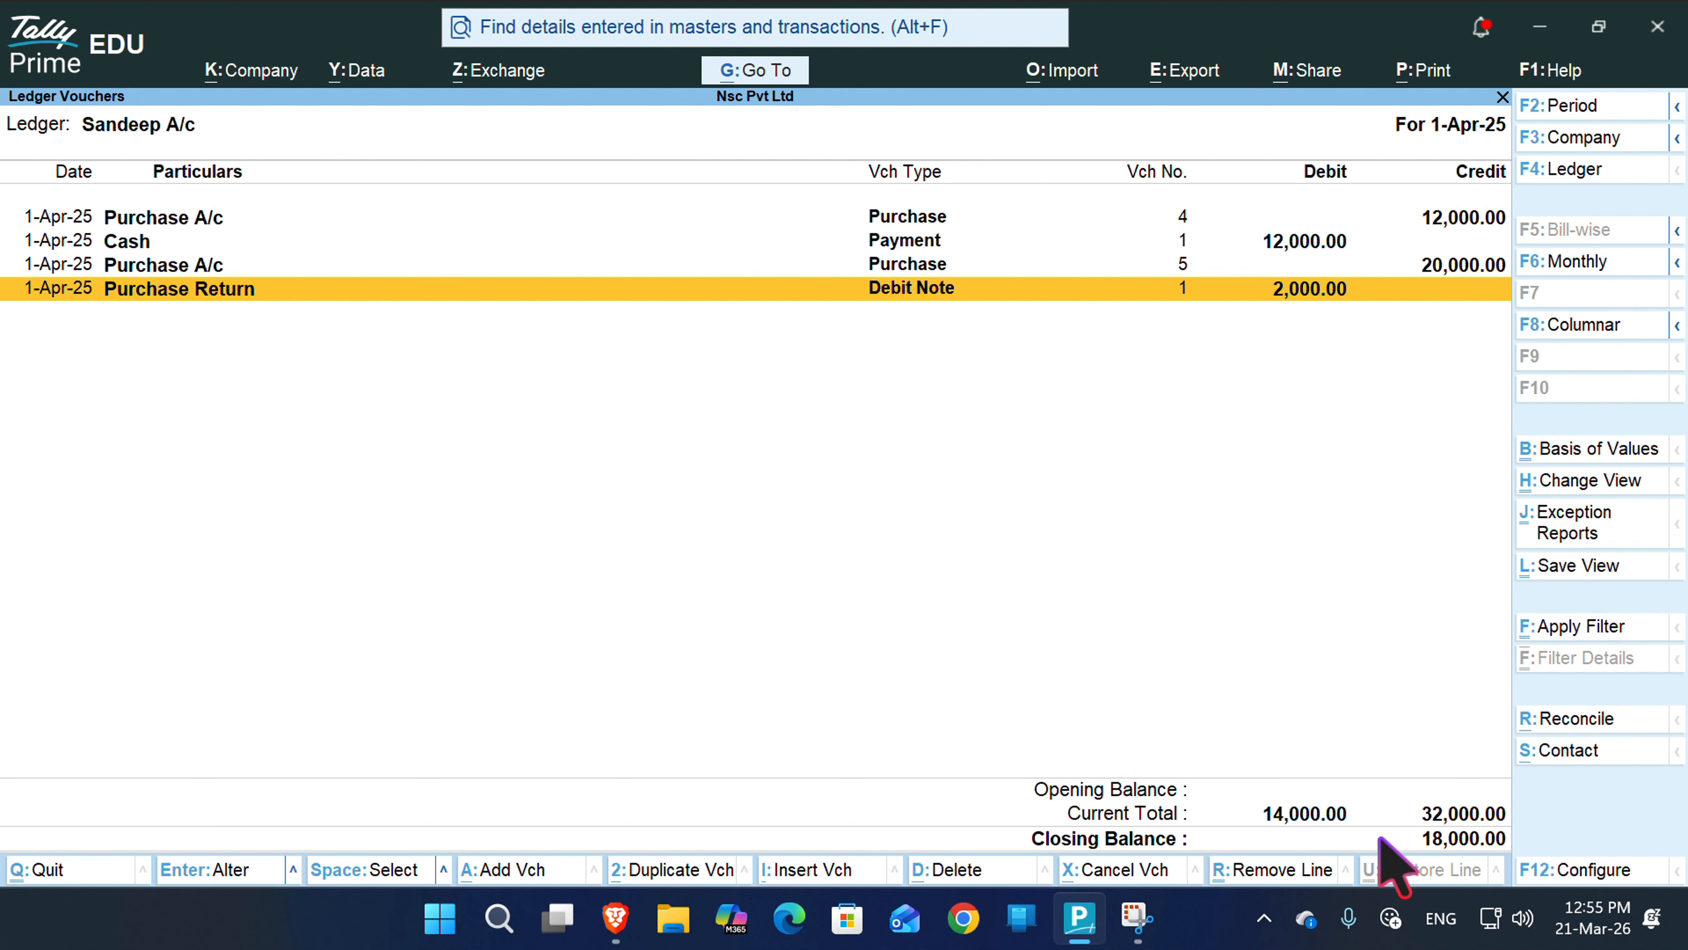
key("Escape")
key("Escape")
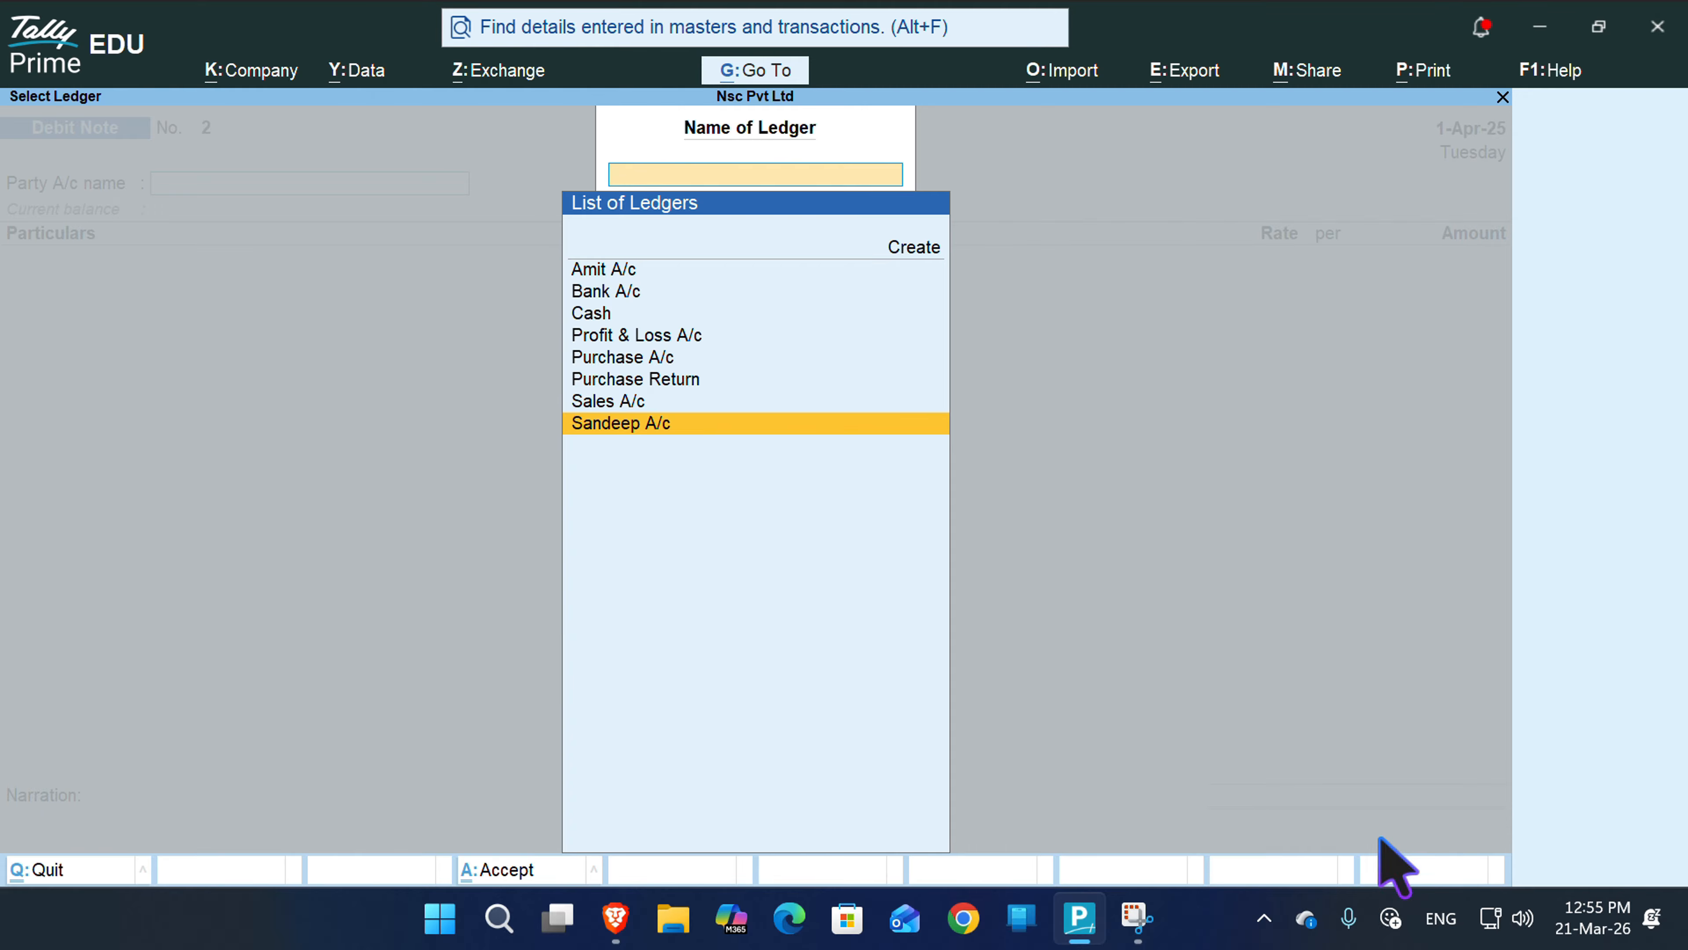
key("Escape")
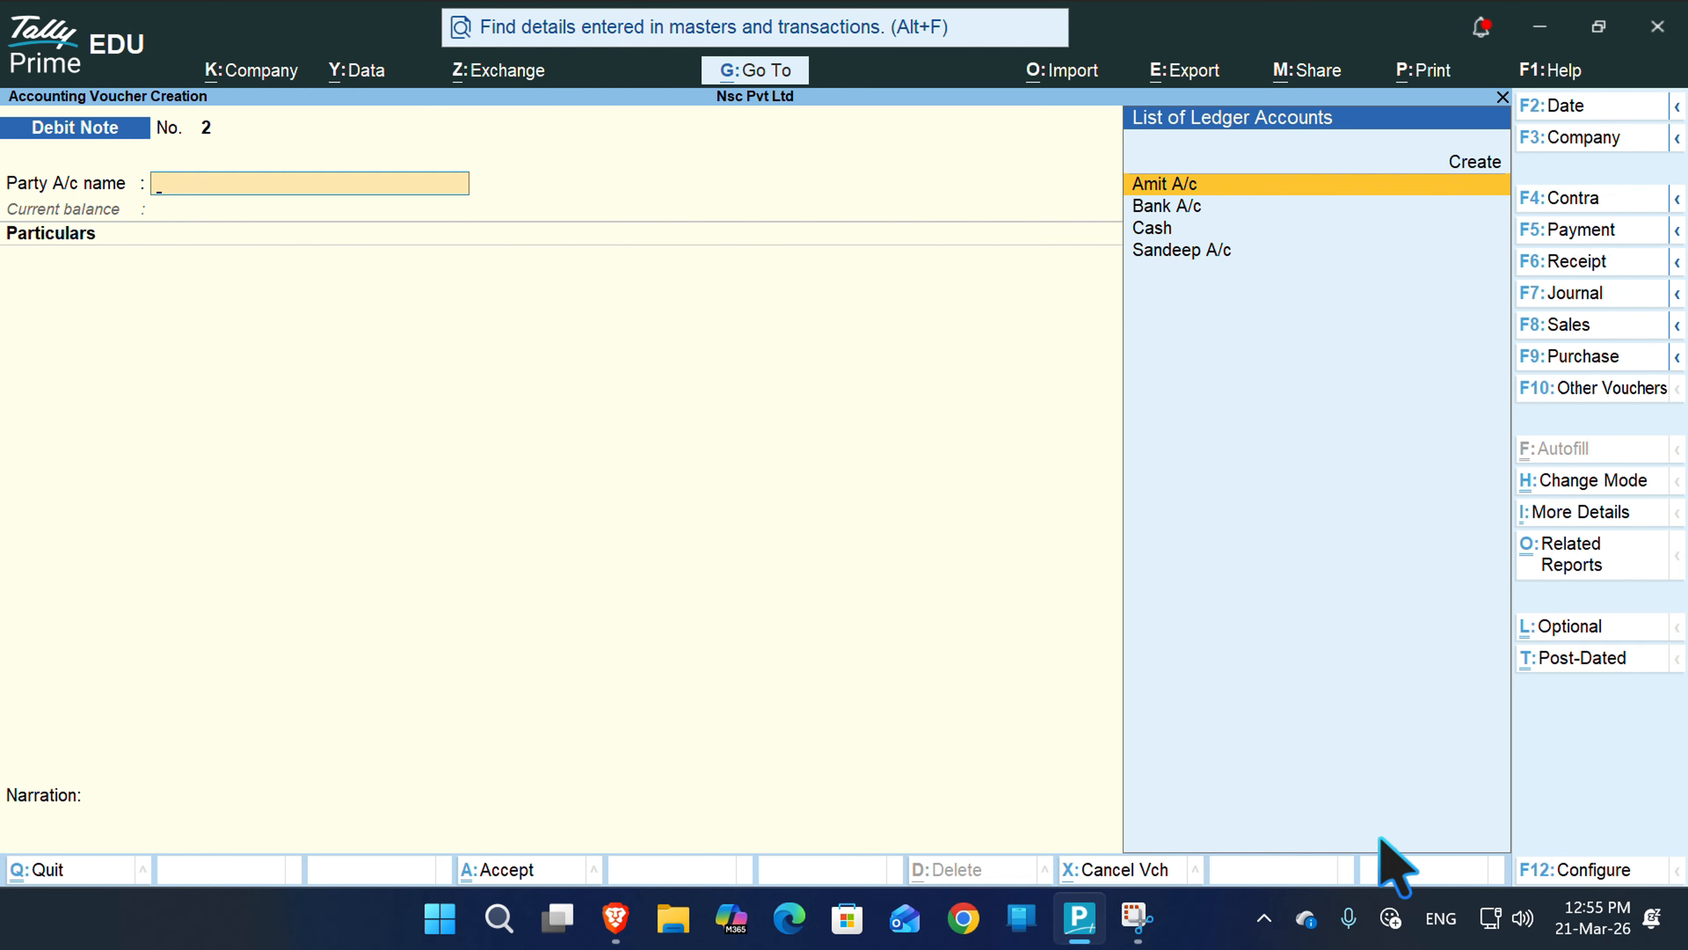
- Start a Payment voucher and debit the supplier's account with 18,000
key("F5")
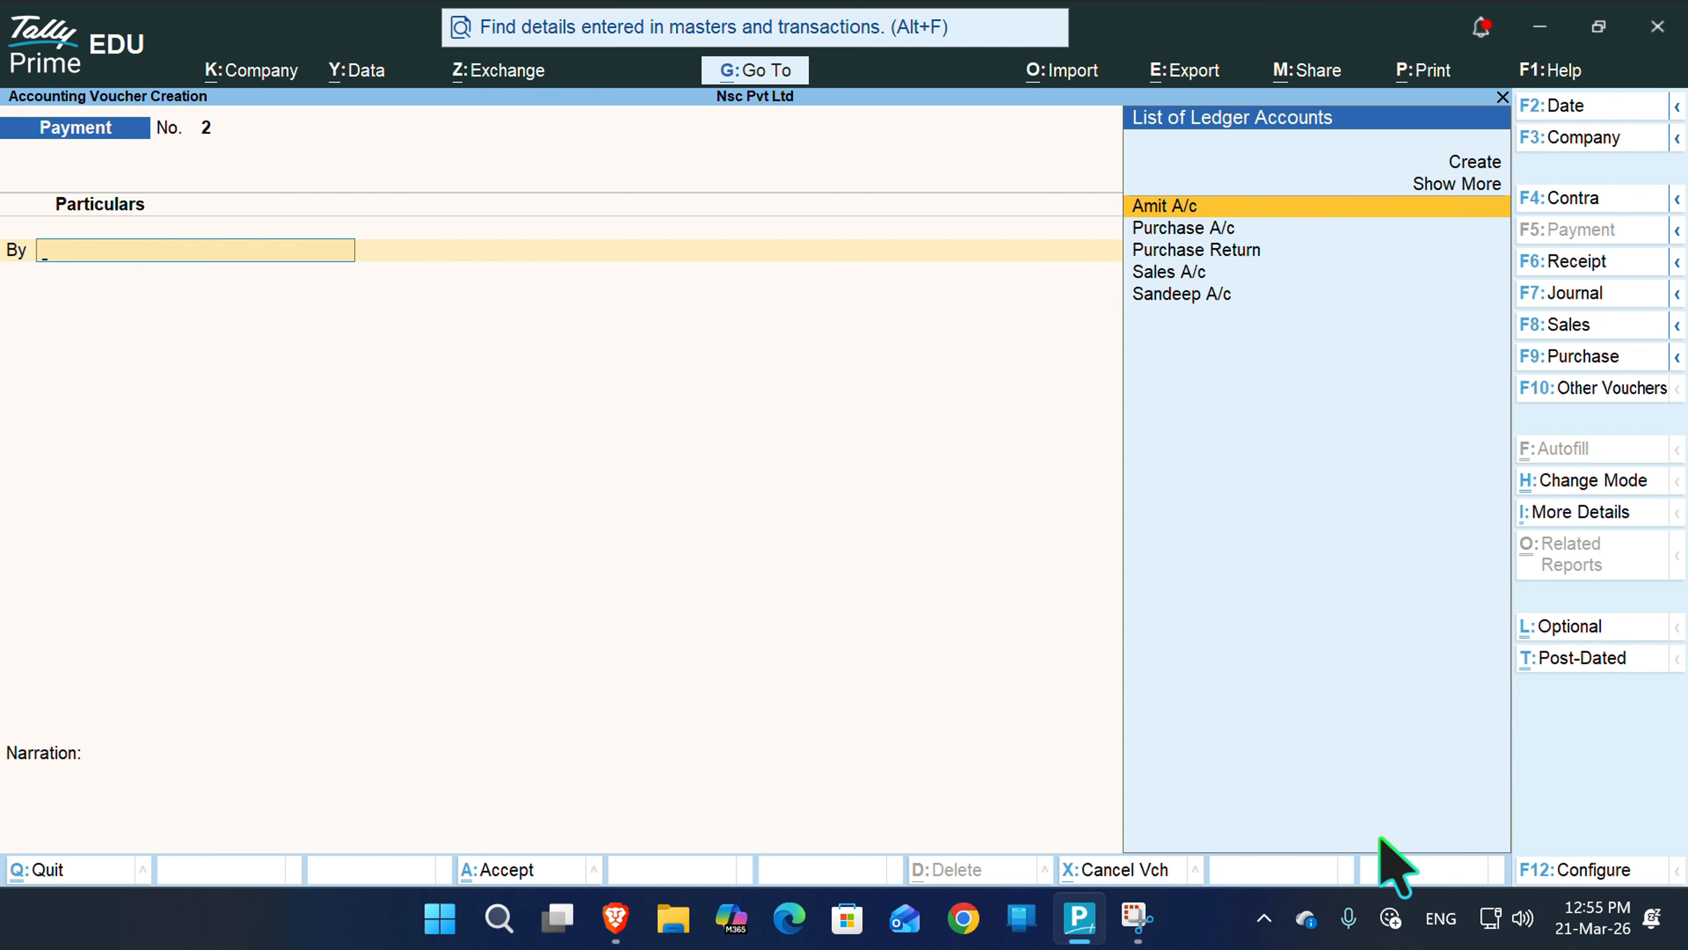
key("Down")
key("Down")
key("Down")
key("Down")
key("Return")
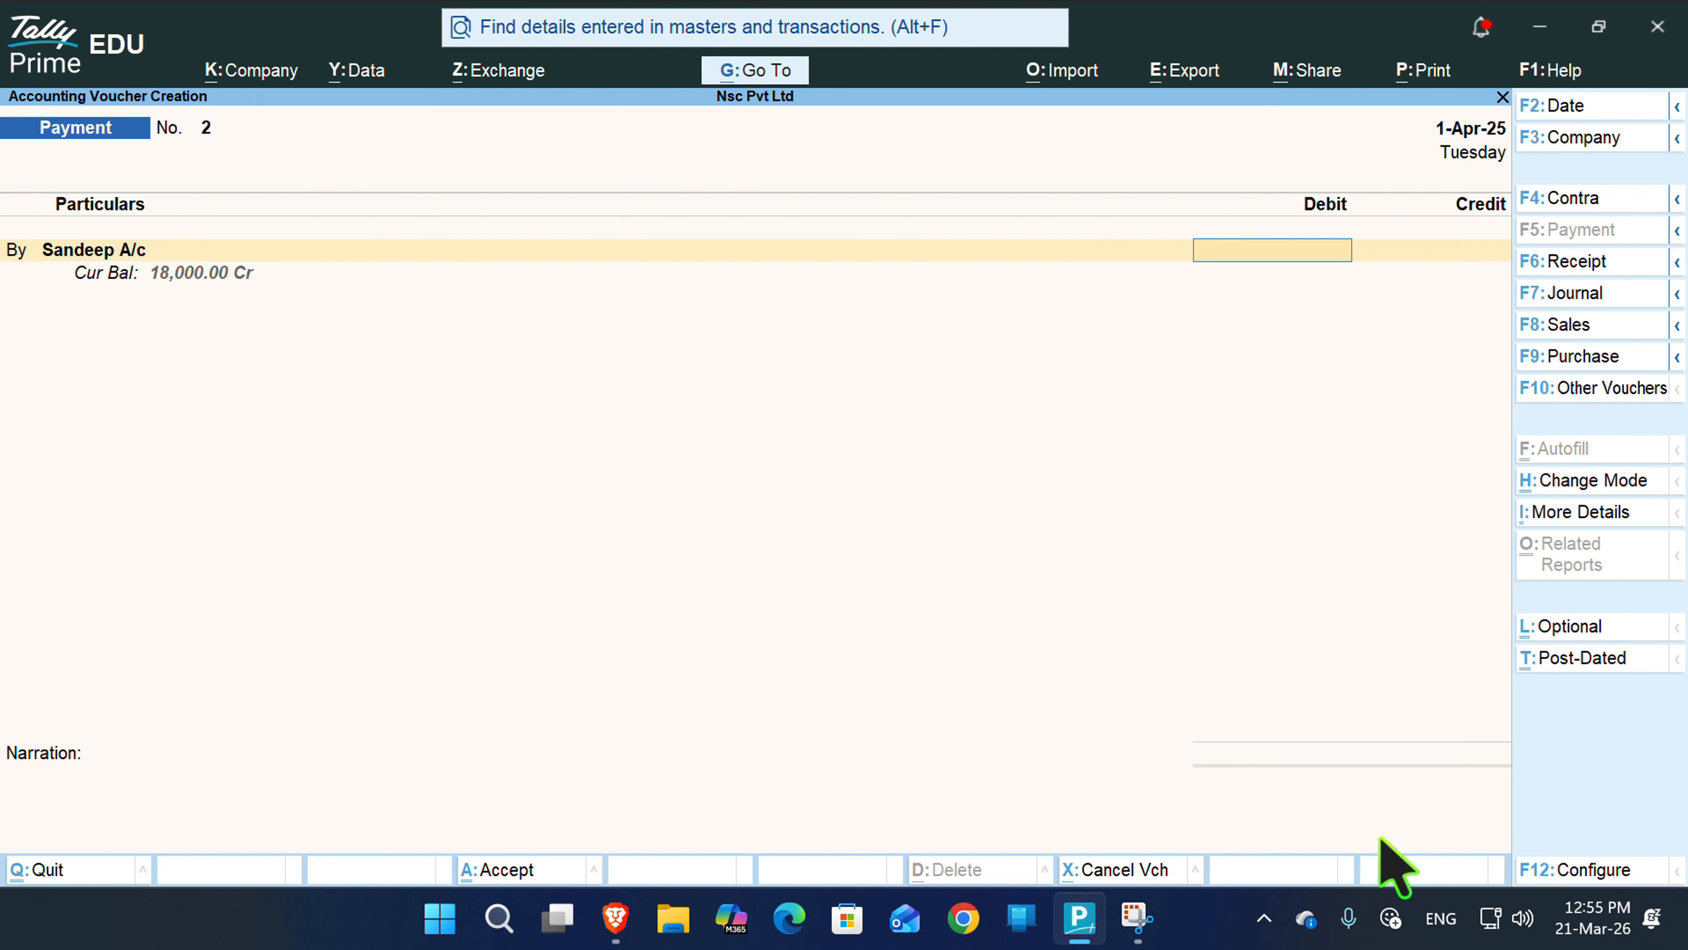
type("185")
key("BackSpace")
type("000")
key("Return")
key("Return")
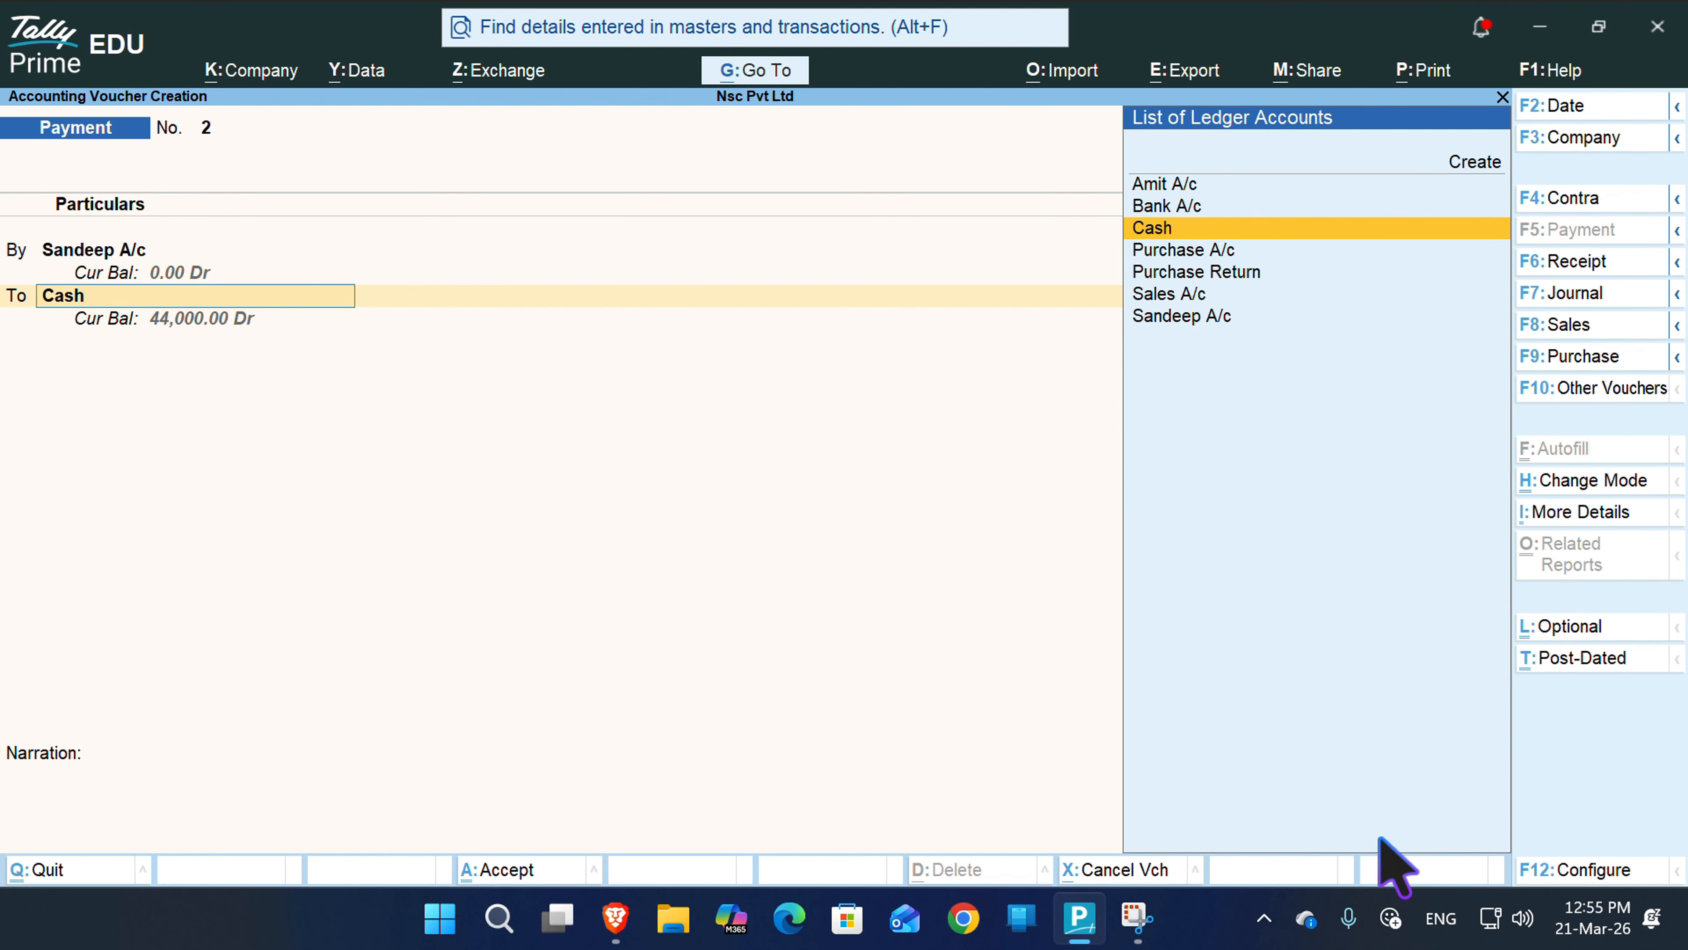
- Credit Bank A/c for the 18,000 with a Cheque allocation and save the payment voucher
key("Up")
key("Return")
key("Return")
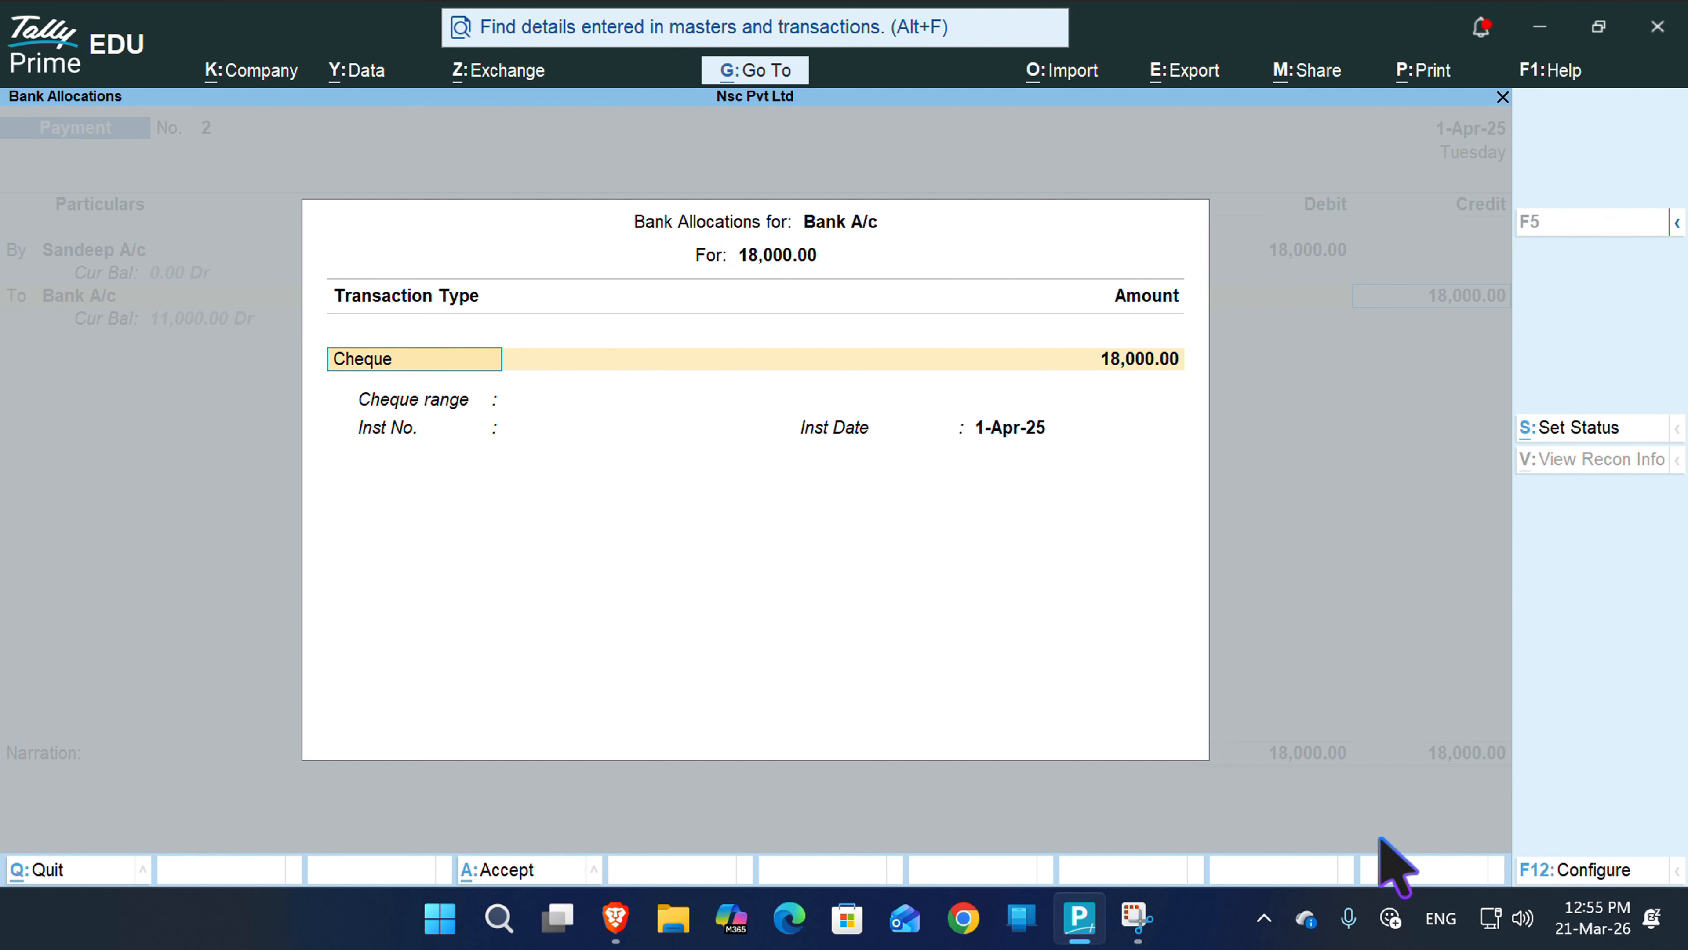
key("Return")
type("-")
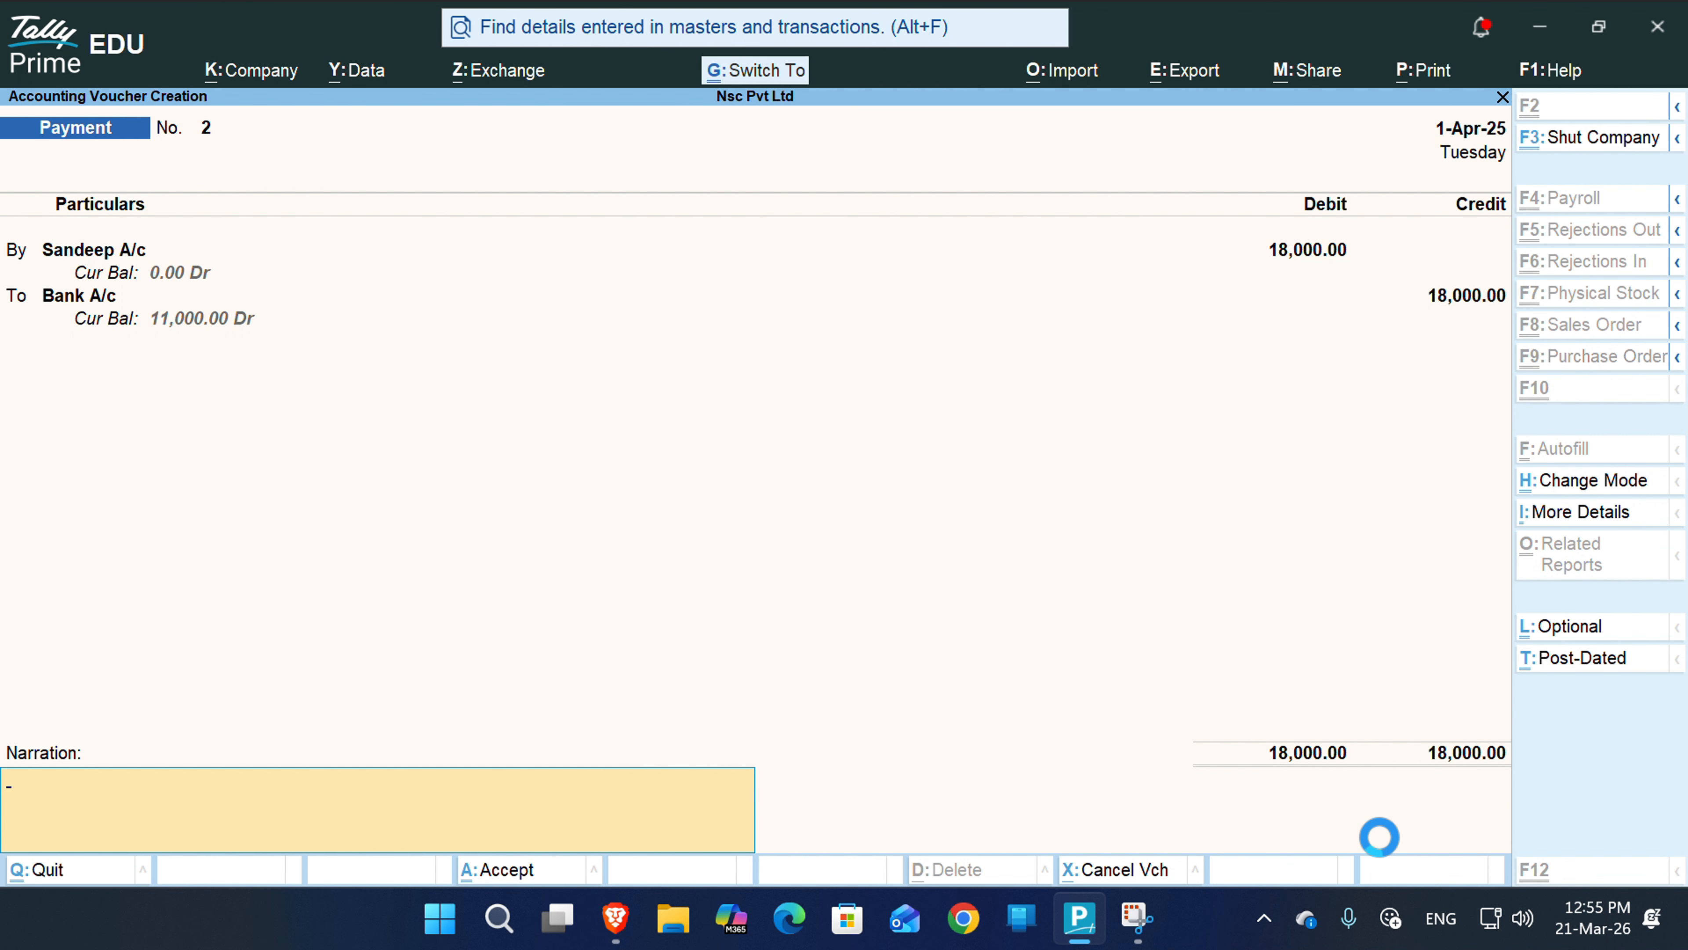
key("Return")
- Bring up the ledger selection for the Ledger Vouchers report
key("alt+g")
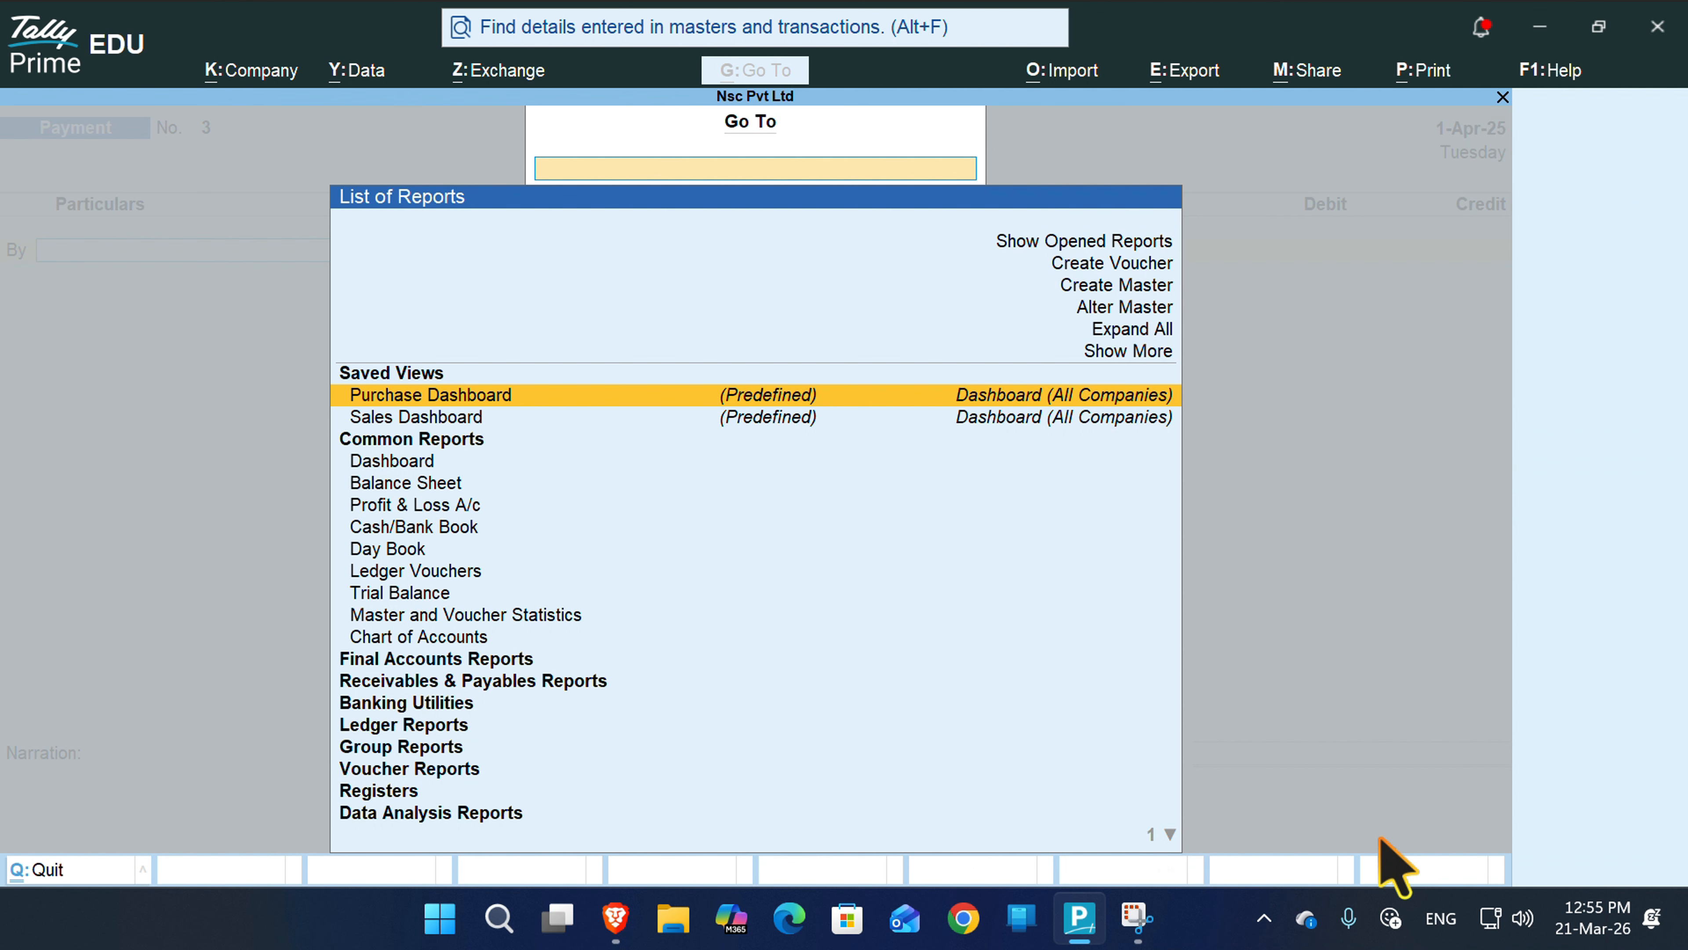
key("Down")
key("Down")
key("Down")
key("Down")
key("Down")
key("Down")
key("Down")
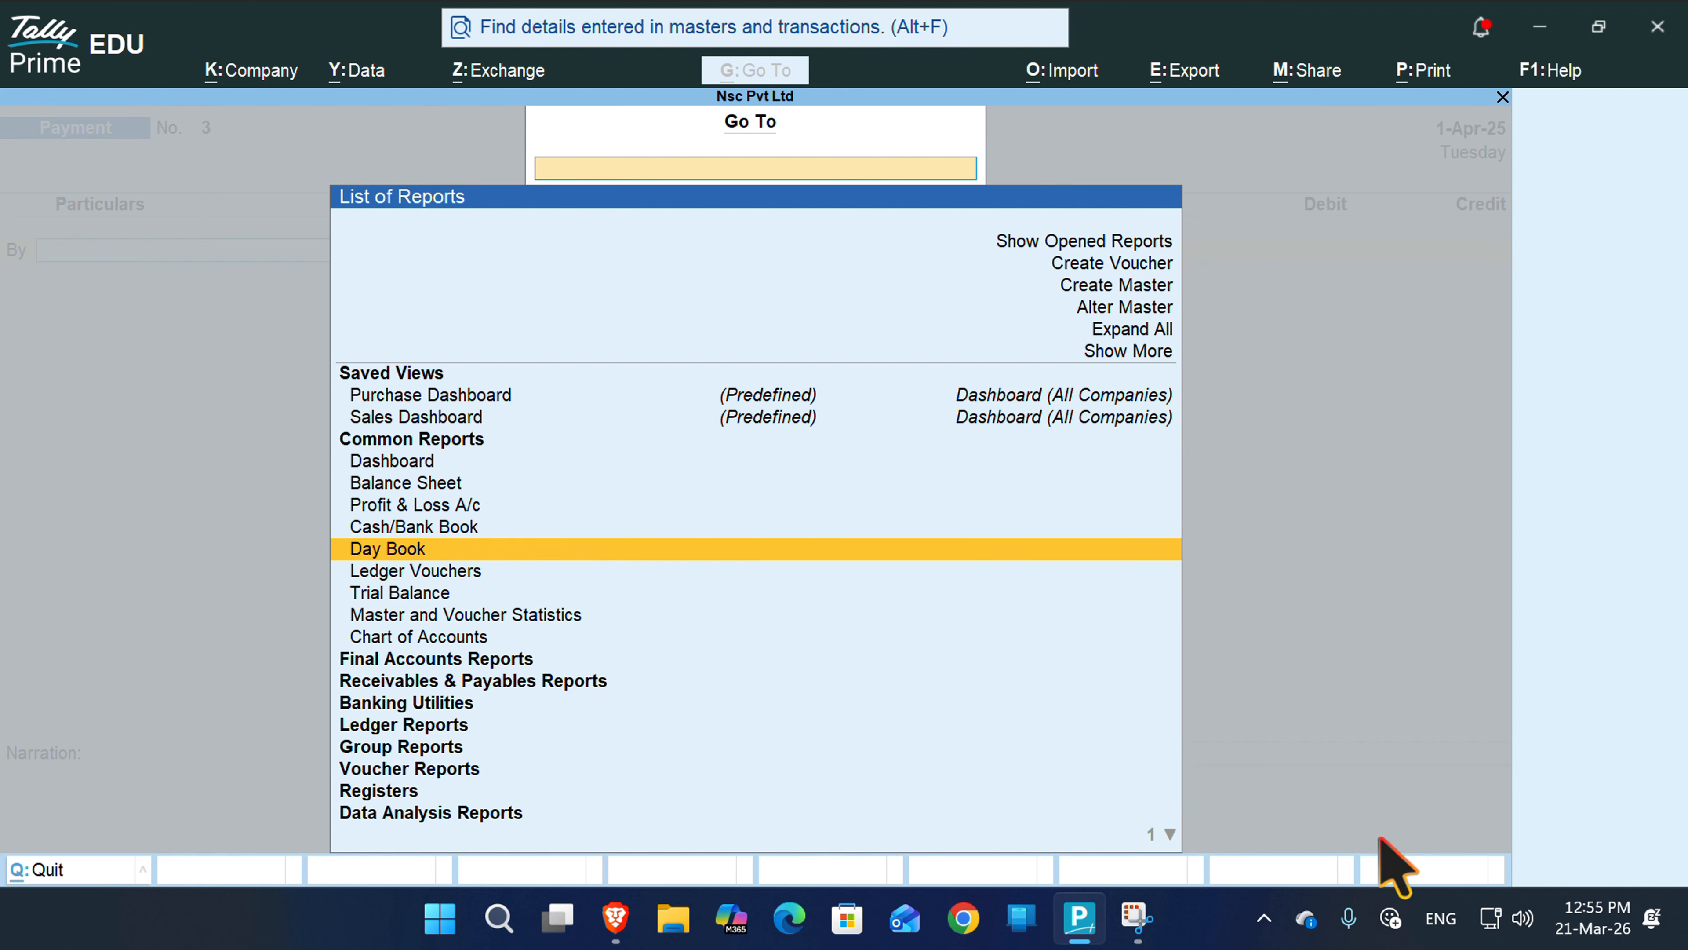
key("Return")
key("Return")
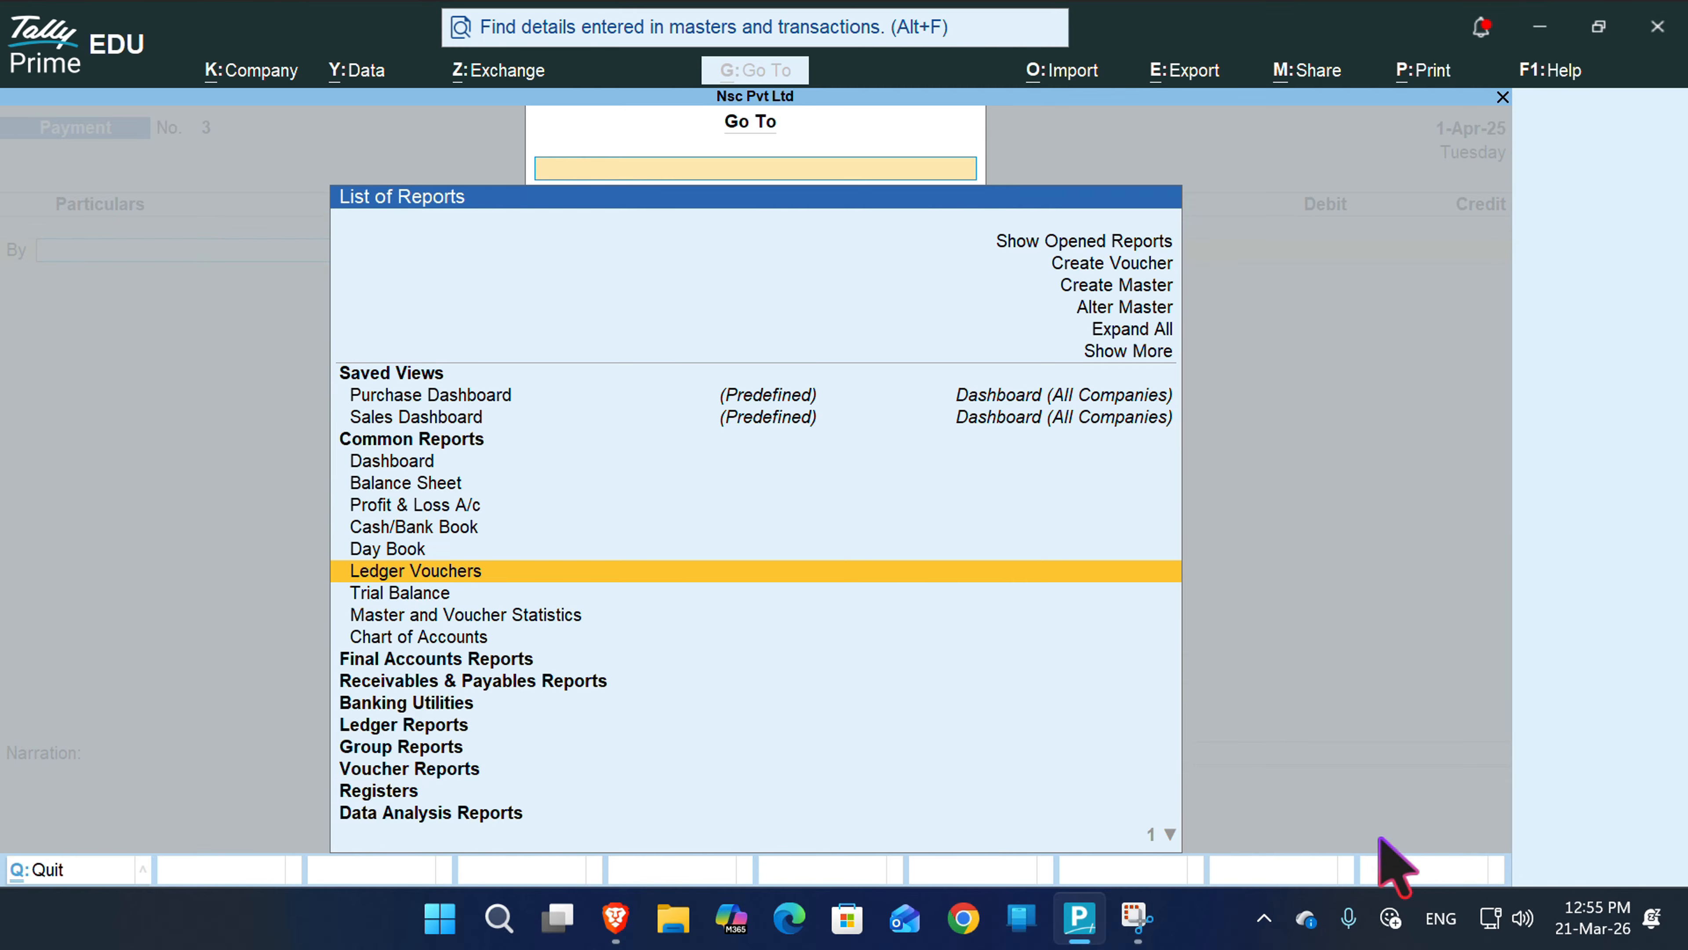
key("Return")
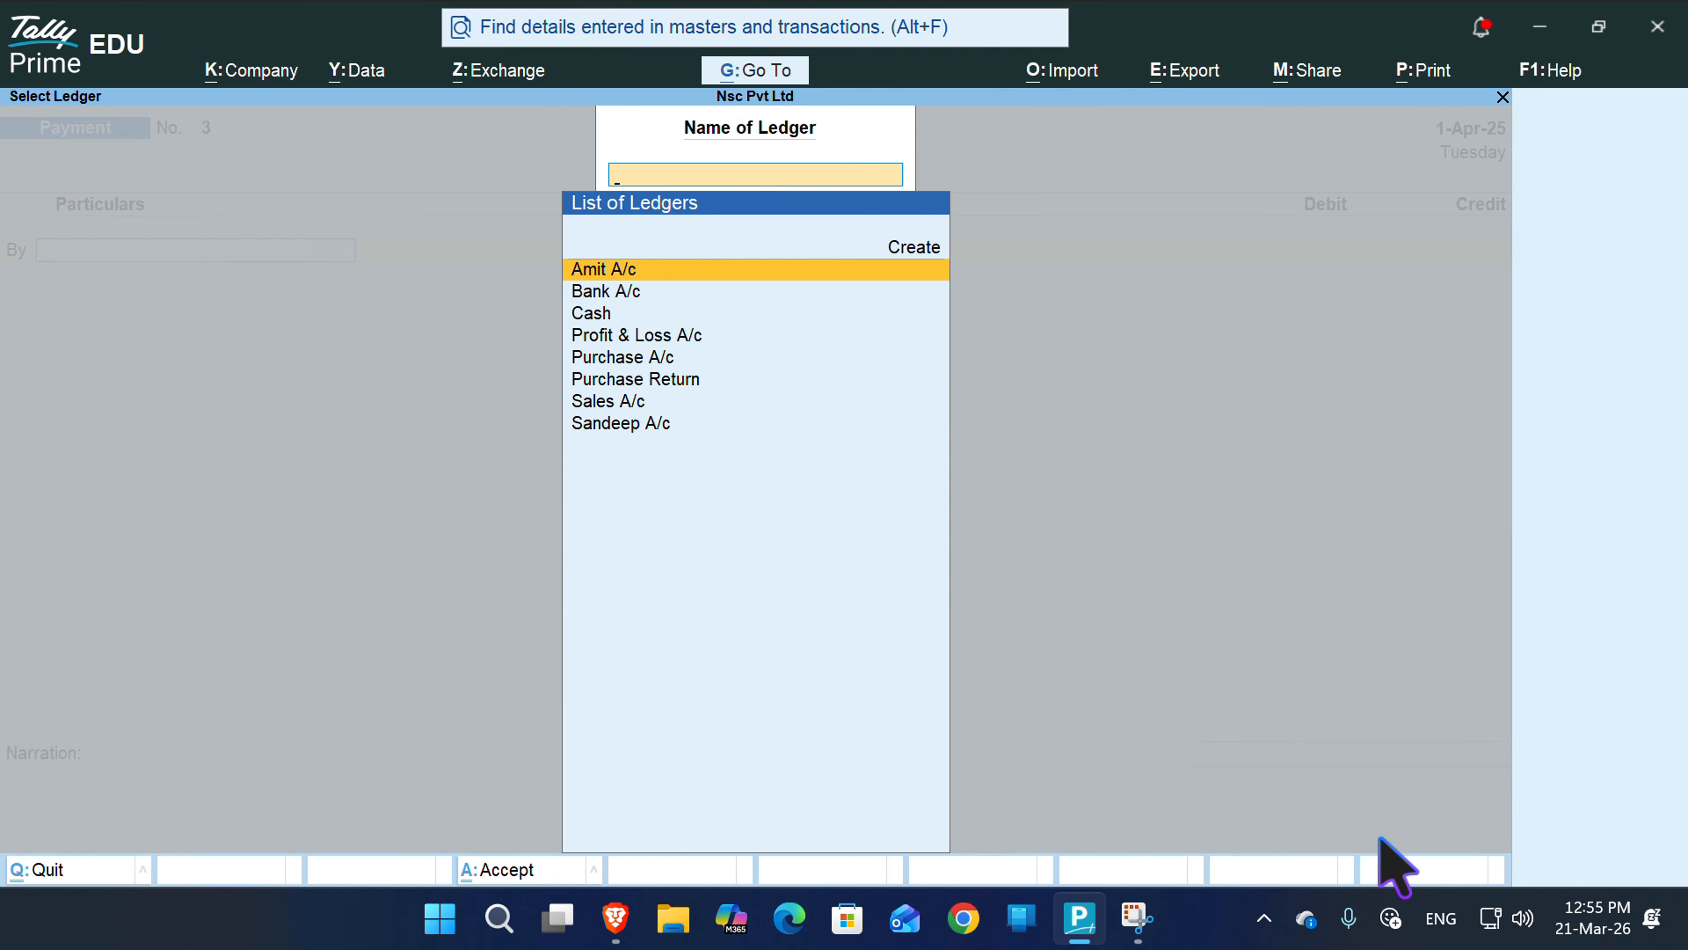
- Check the supplier's ledger vouchers and closing balance after the bank payment, and return to the ledger selection
key("Down")
key("Down")
key("Down")
key("Down")
key("Down")
key("Down")
key("Down")
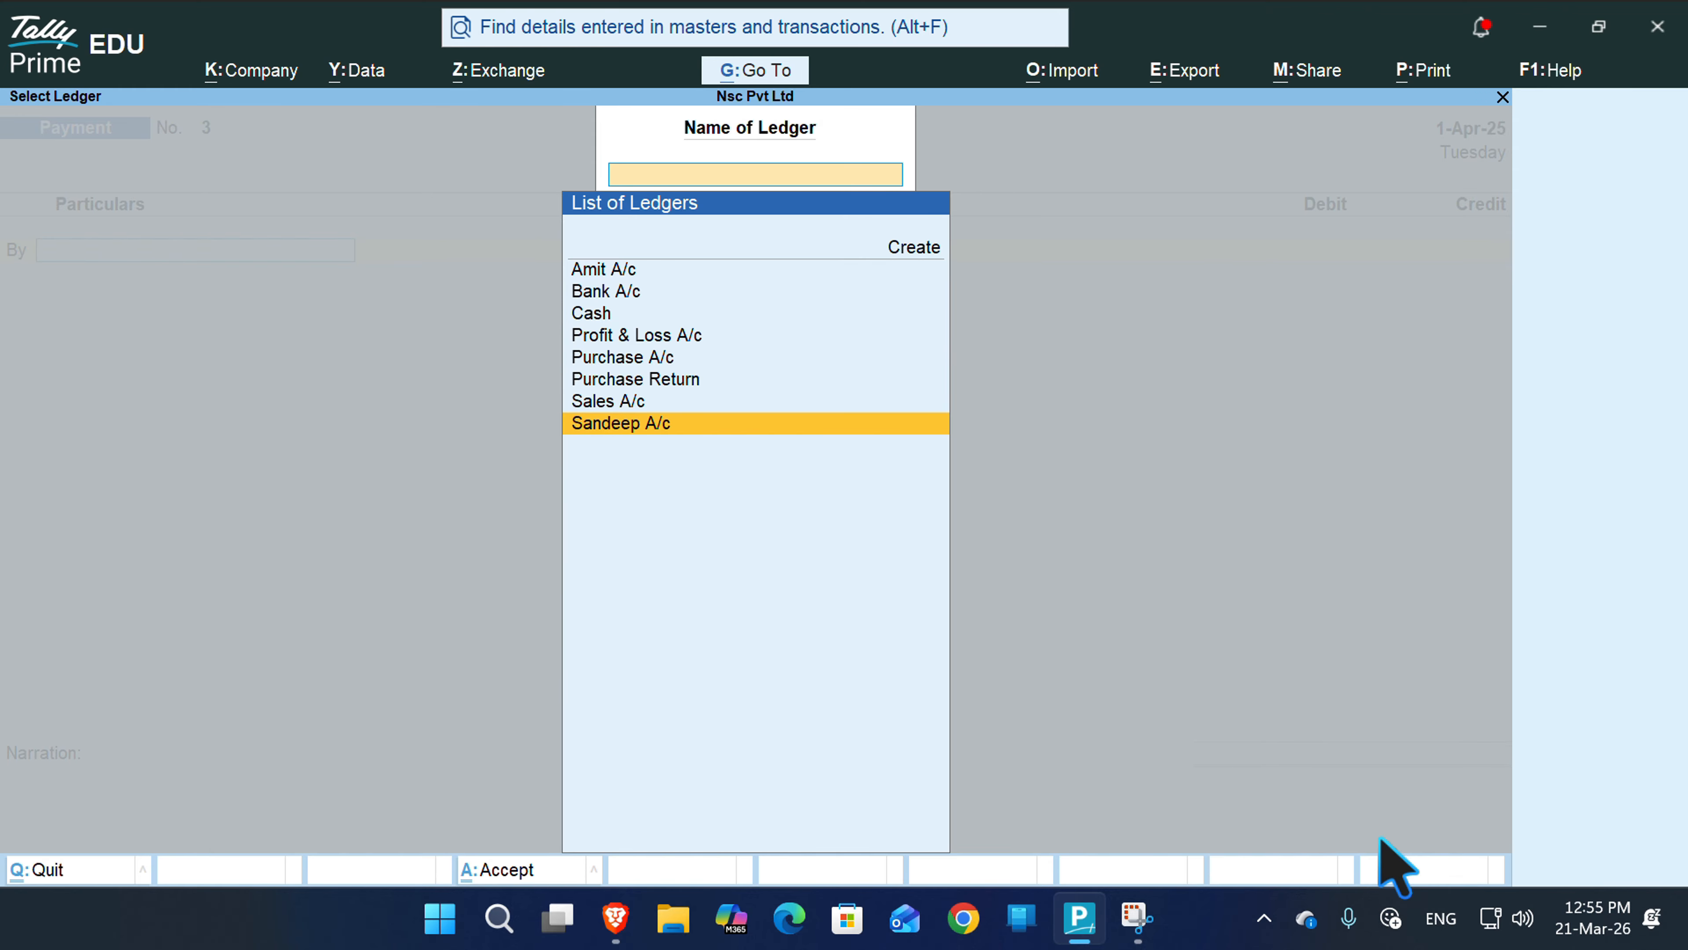
key("Return")
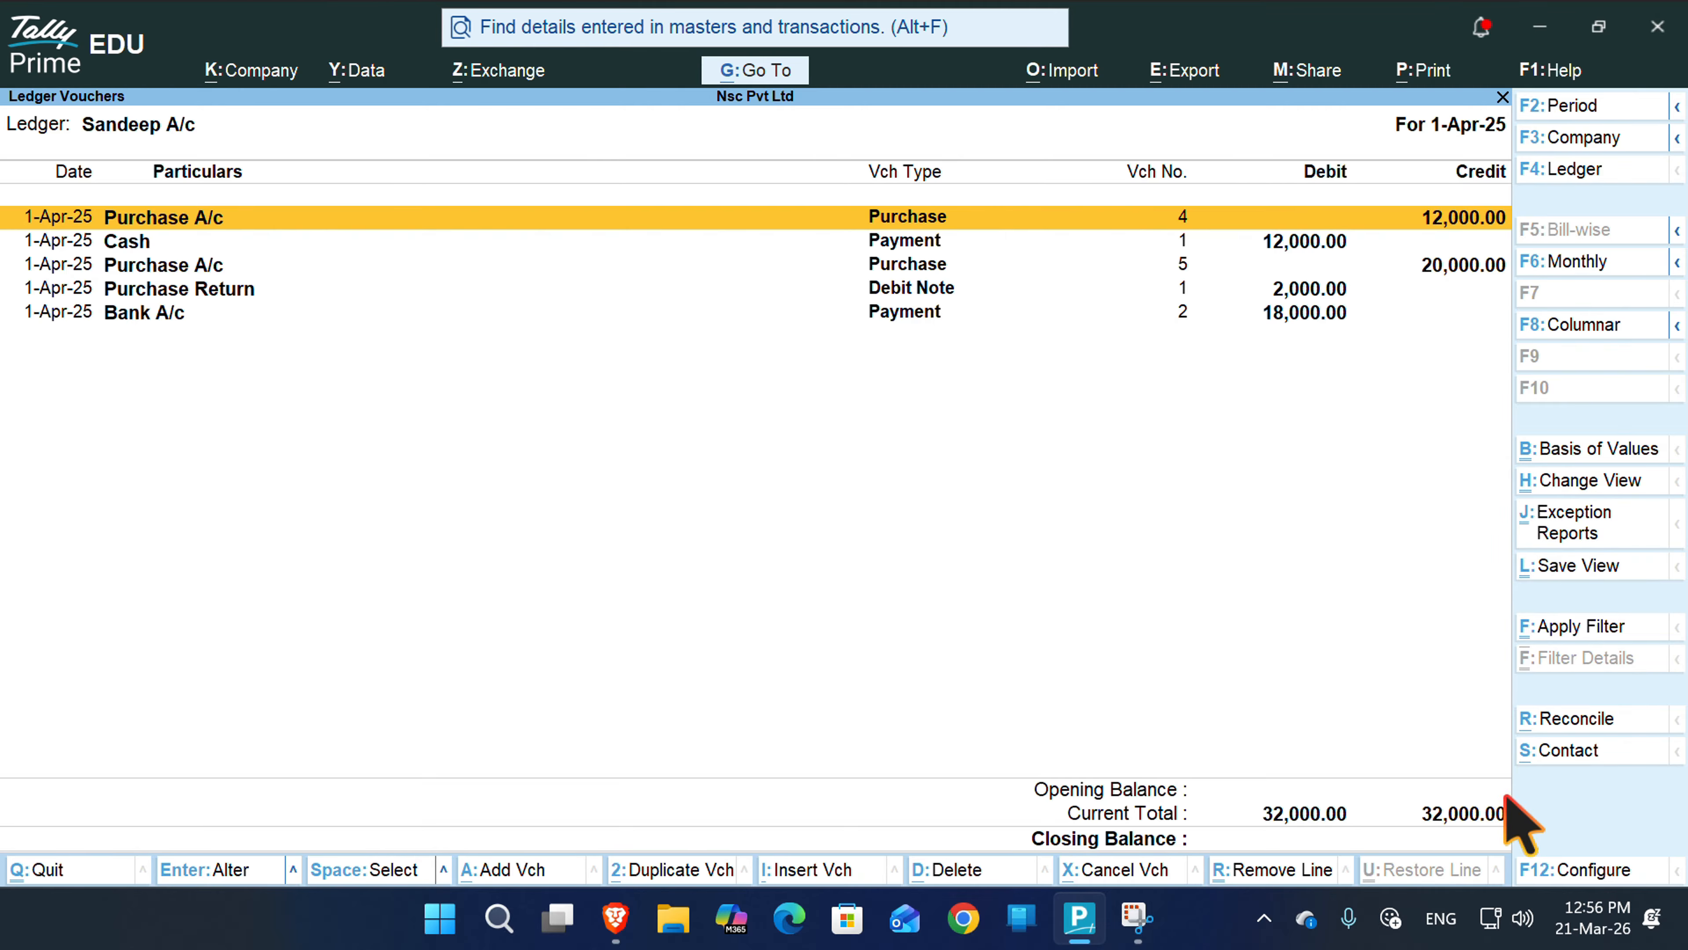
key("alt+a")
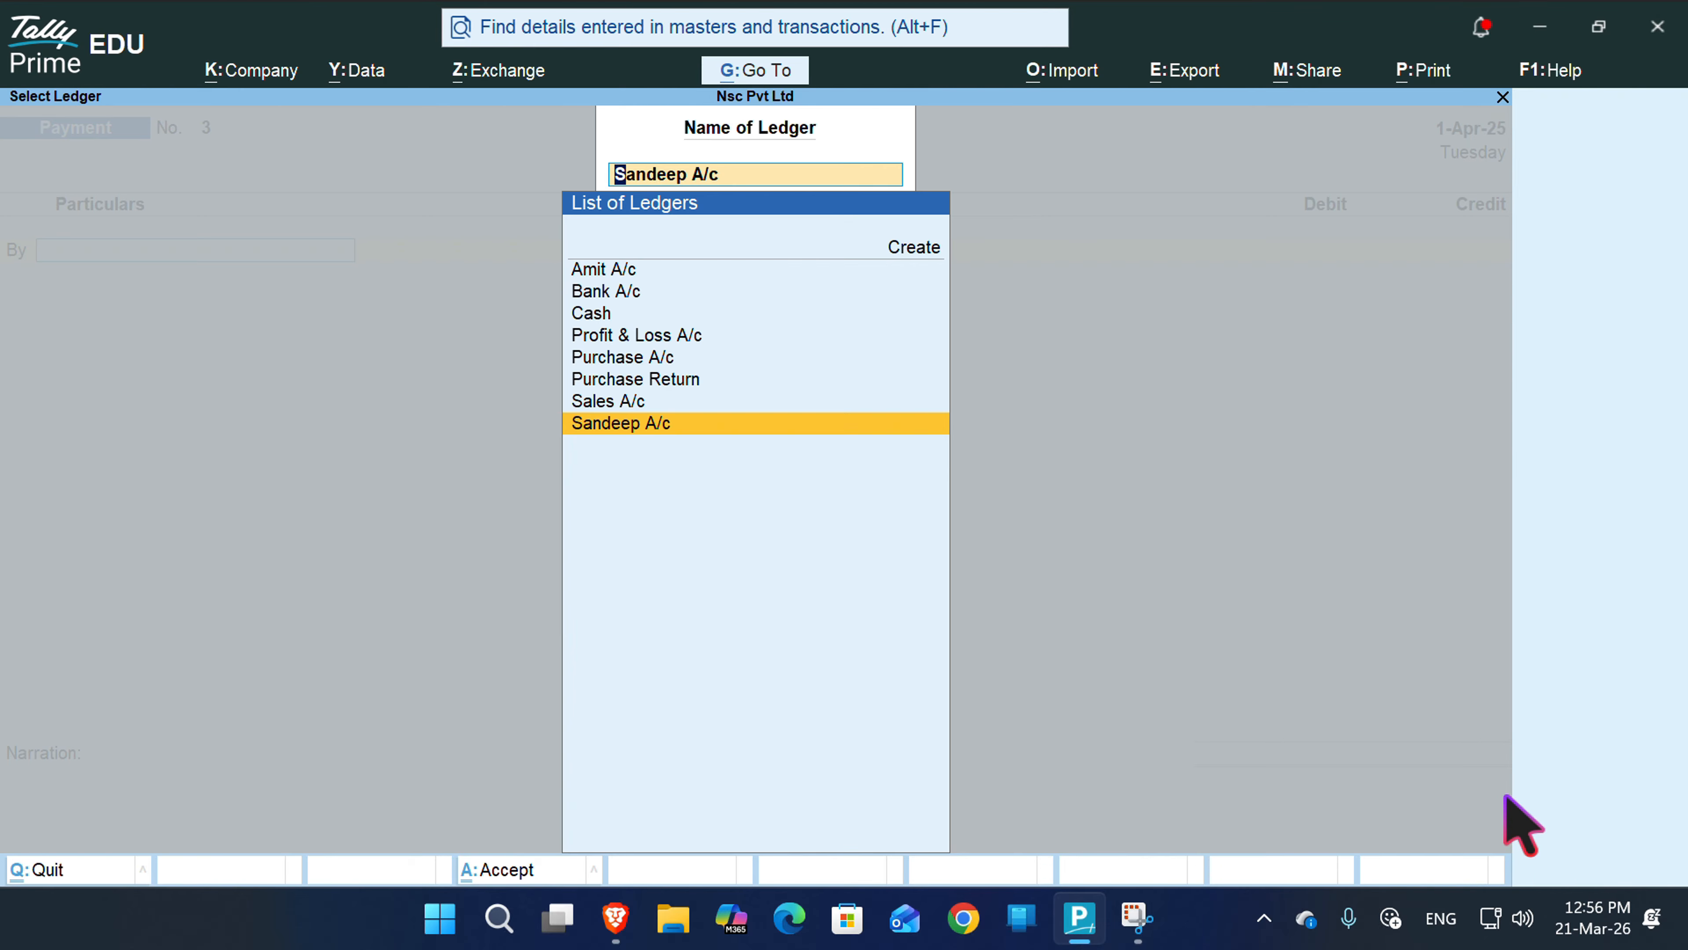
key("Up")
key("Up")
key("Up")
key("Up")
key("Up")
key("Up")
key("Up")
key("Up")
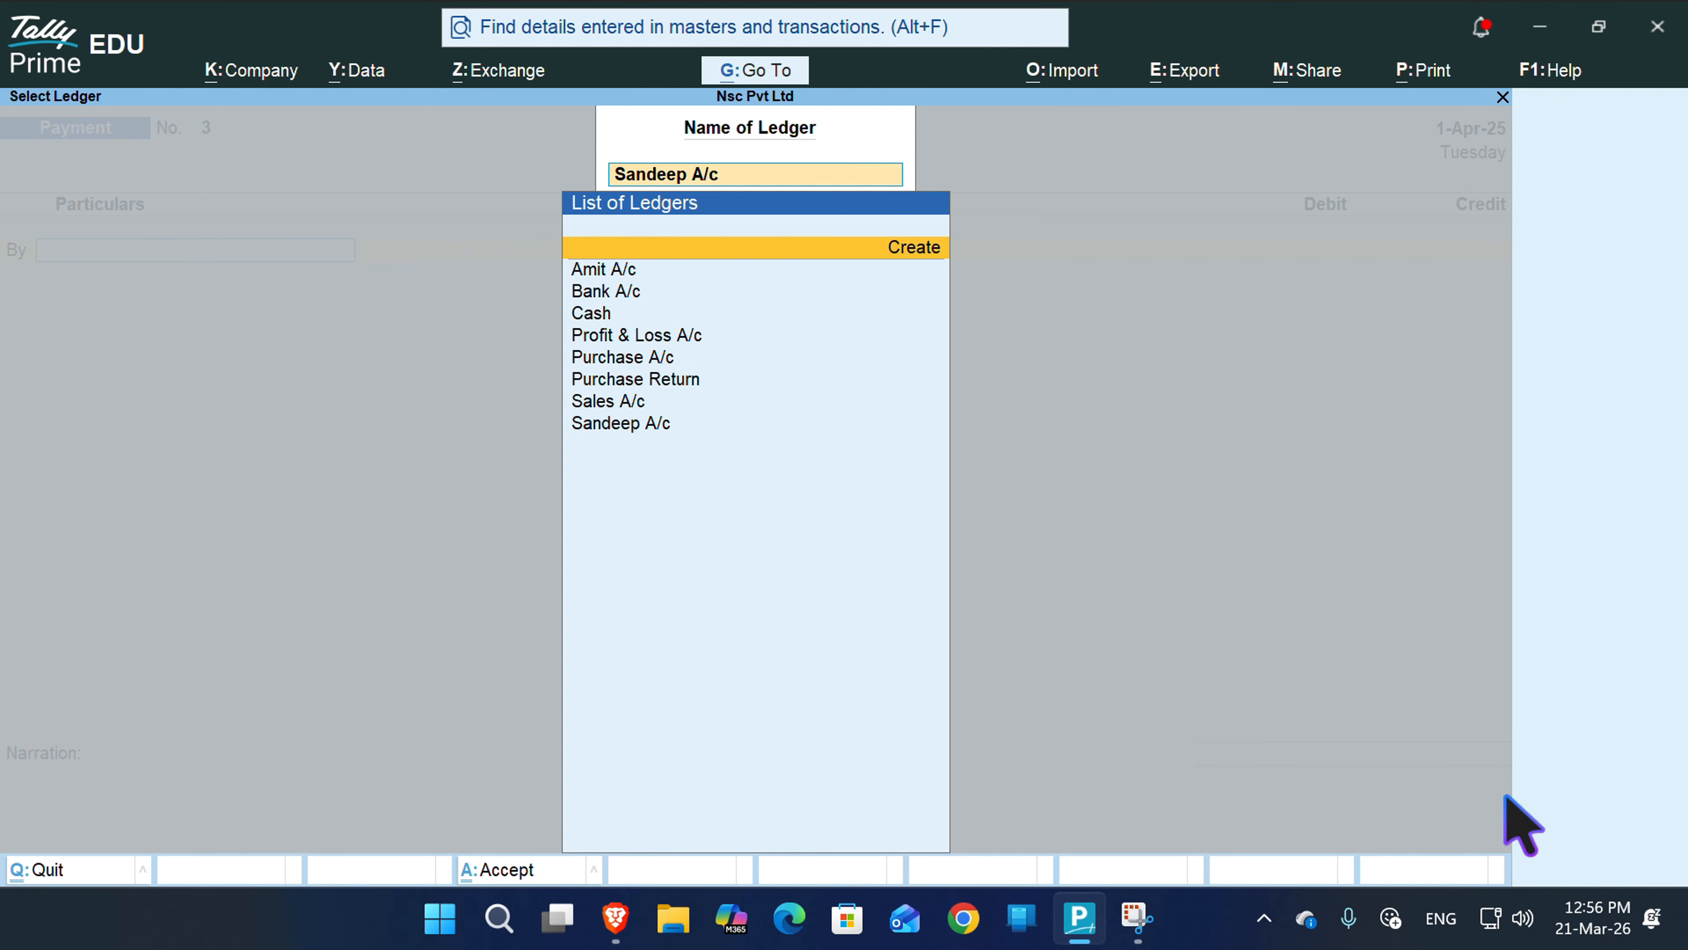
key("Return")
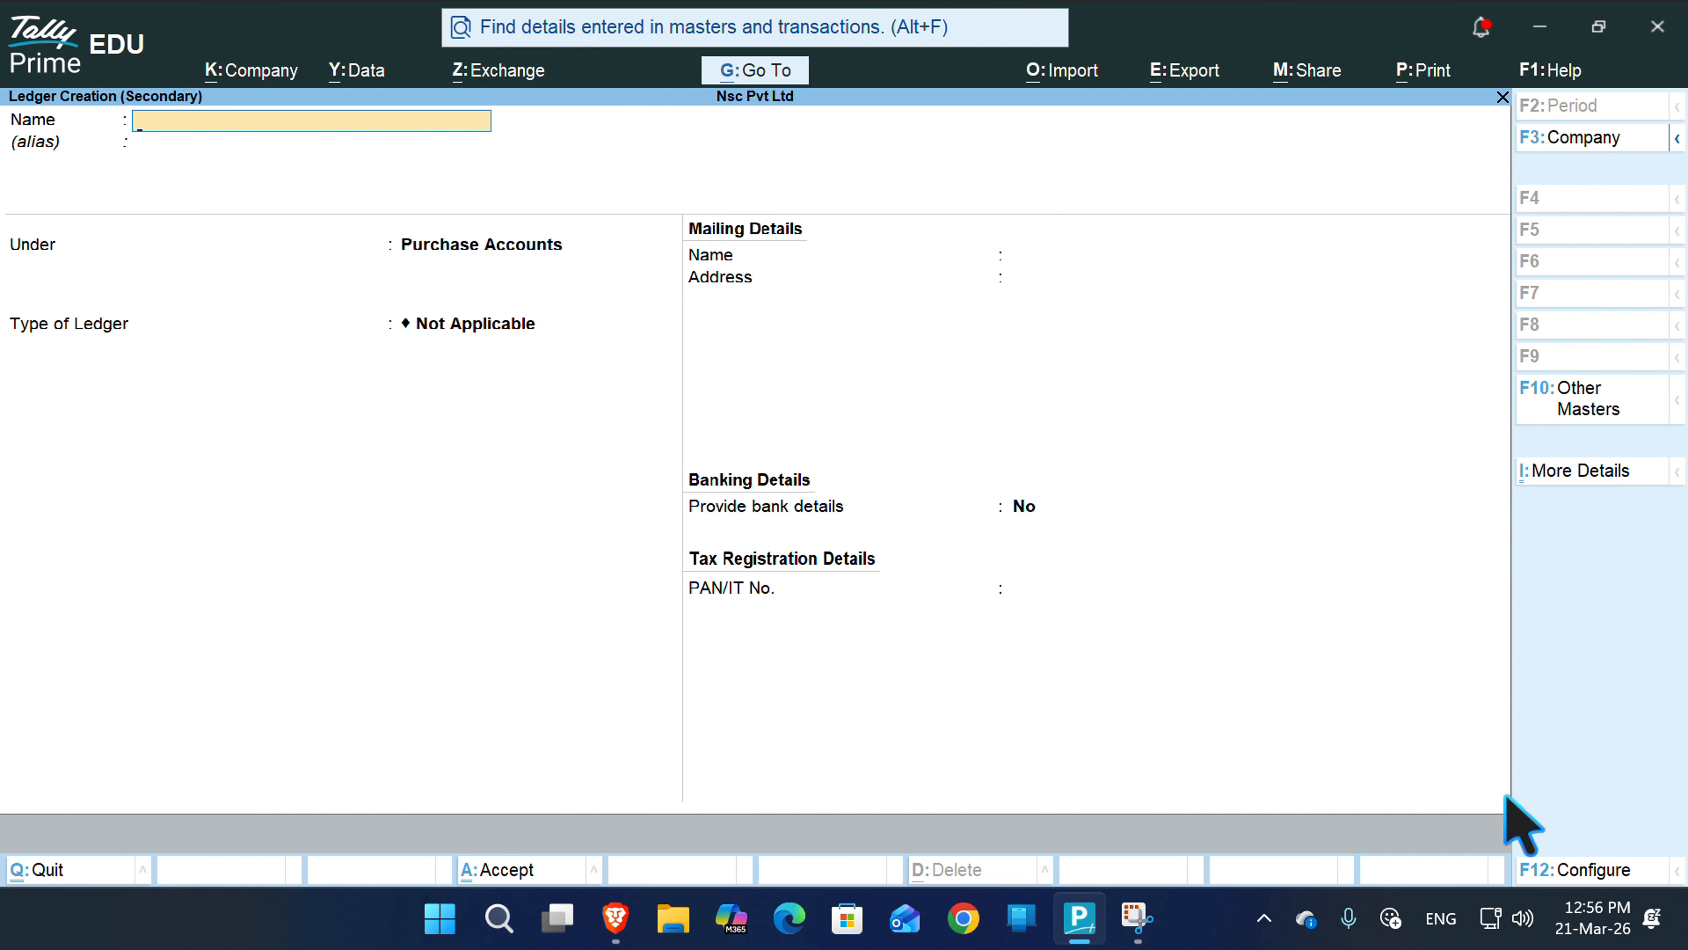
key("Escape")
key("y")
- Display the customer's ledger vouchers and open the sales voucher No. 5 for 25,000
key("Return")
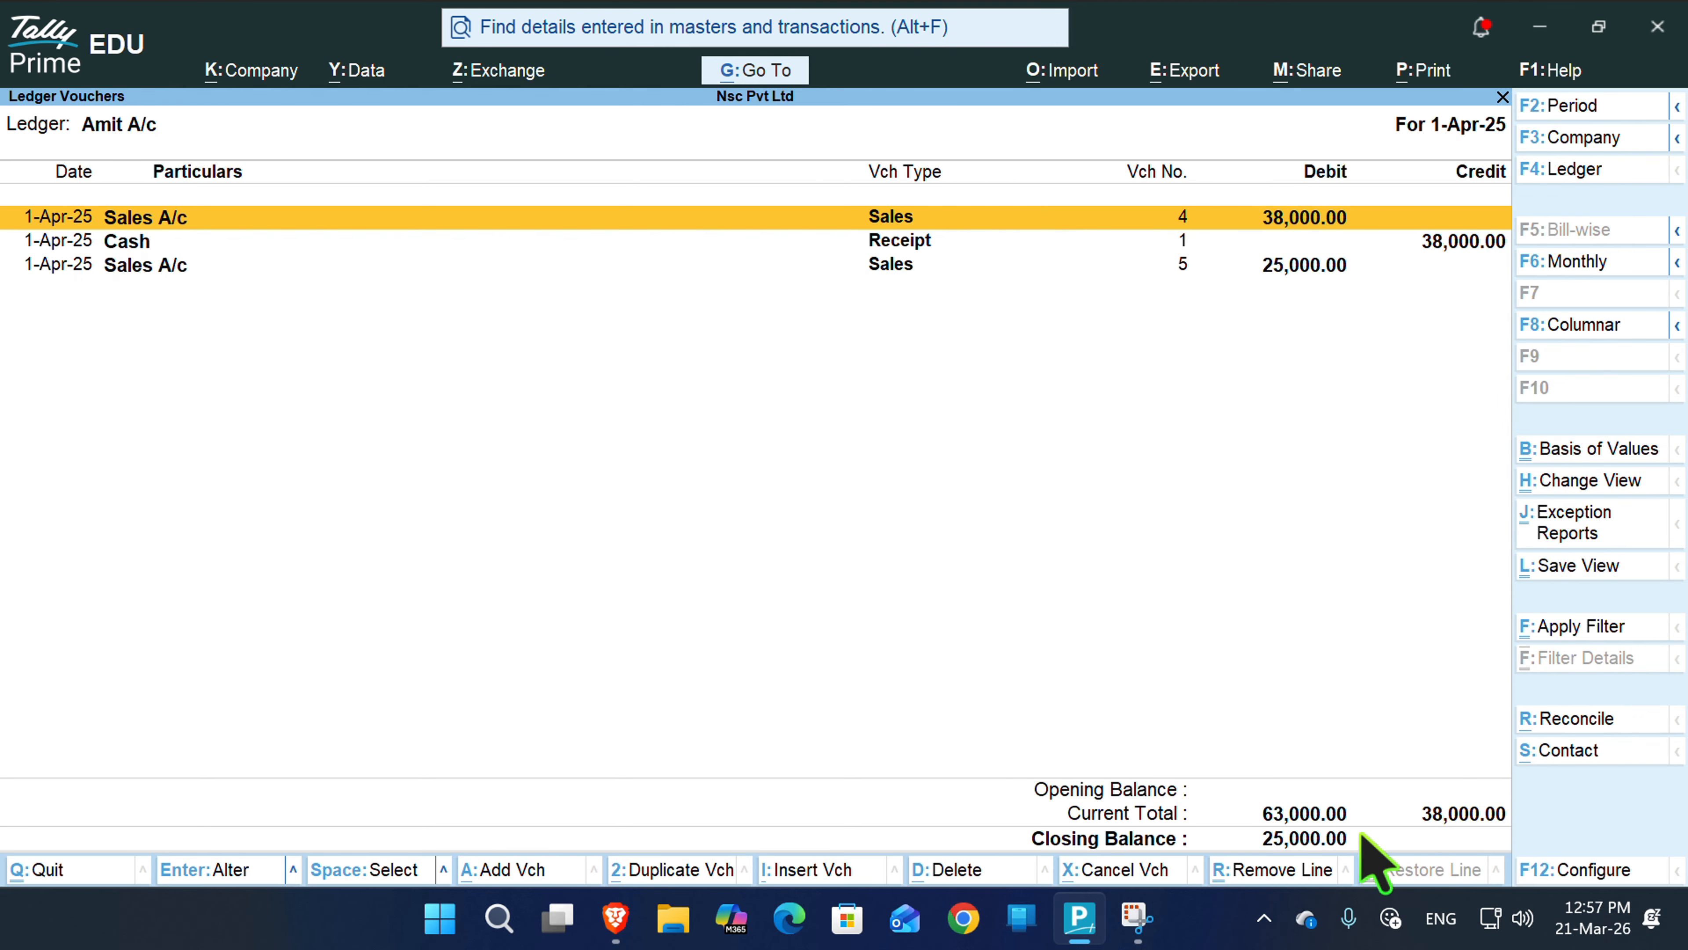
key("Down")
key("Down")
key("Return")
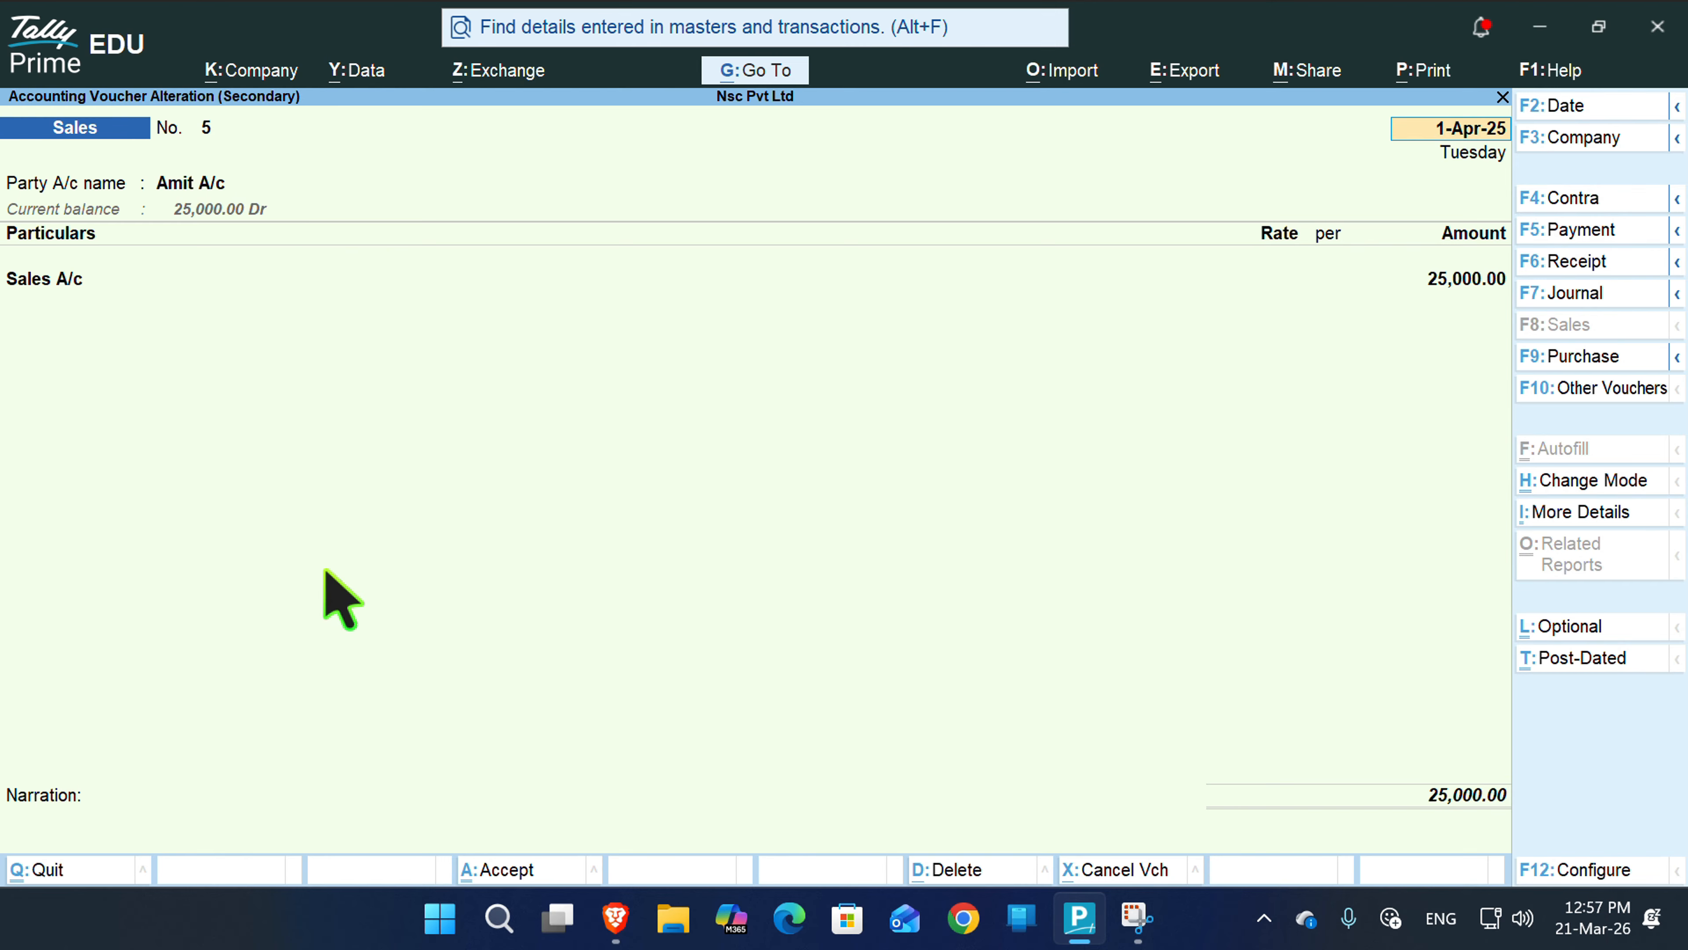
- View the sales voucher's debit and credit lines in As Voucher mode and close it without saving
key("ctrl")
key("ctrl+h")
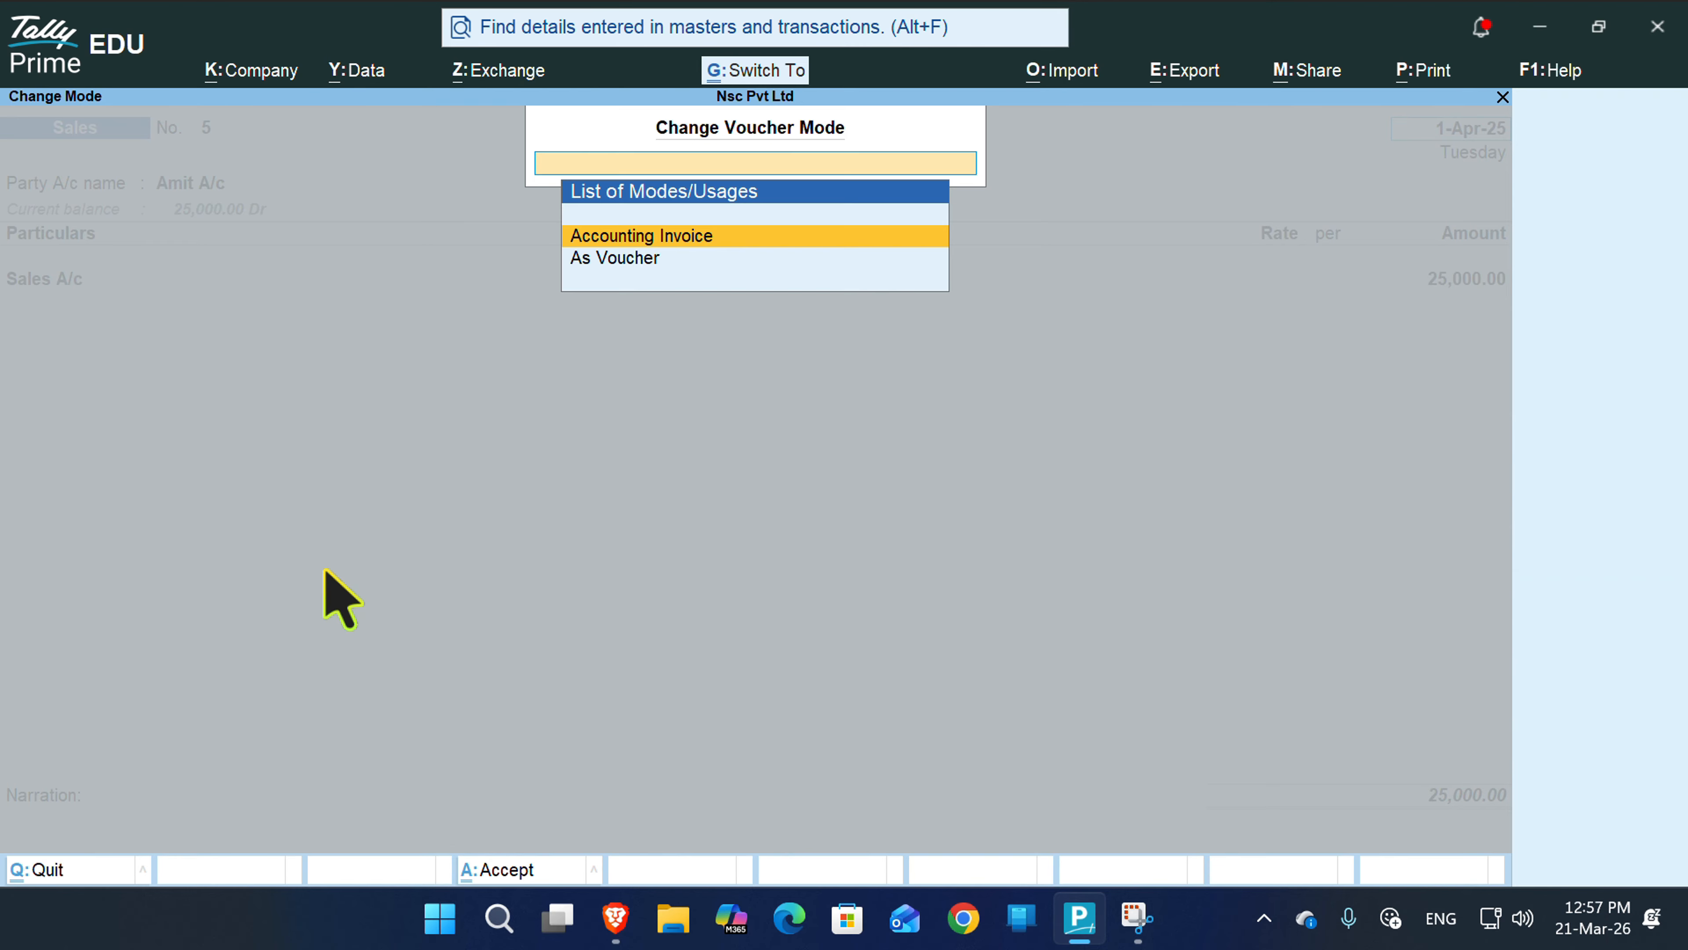
key("Down")
key("Return")
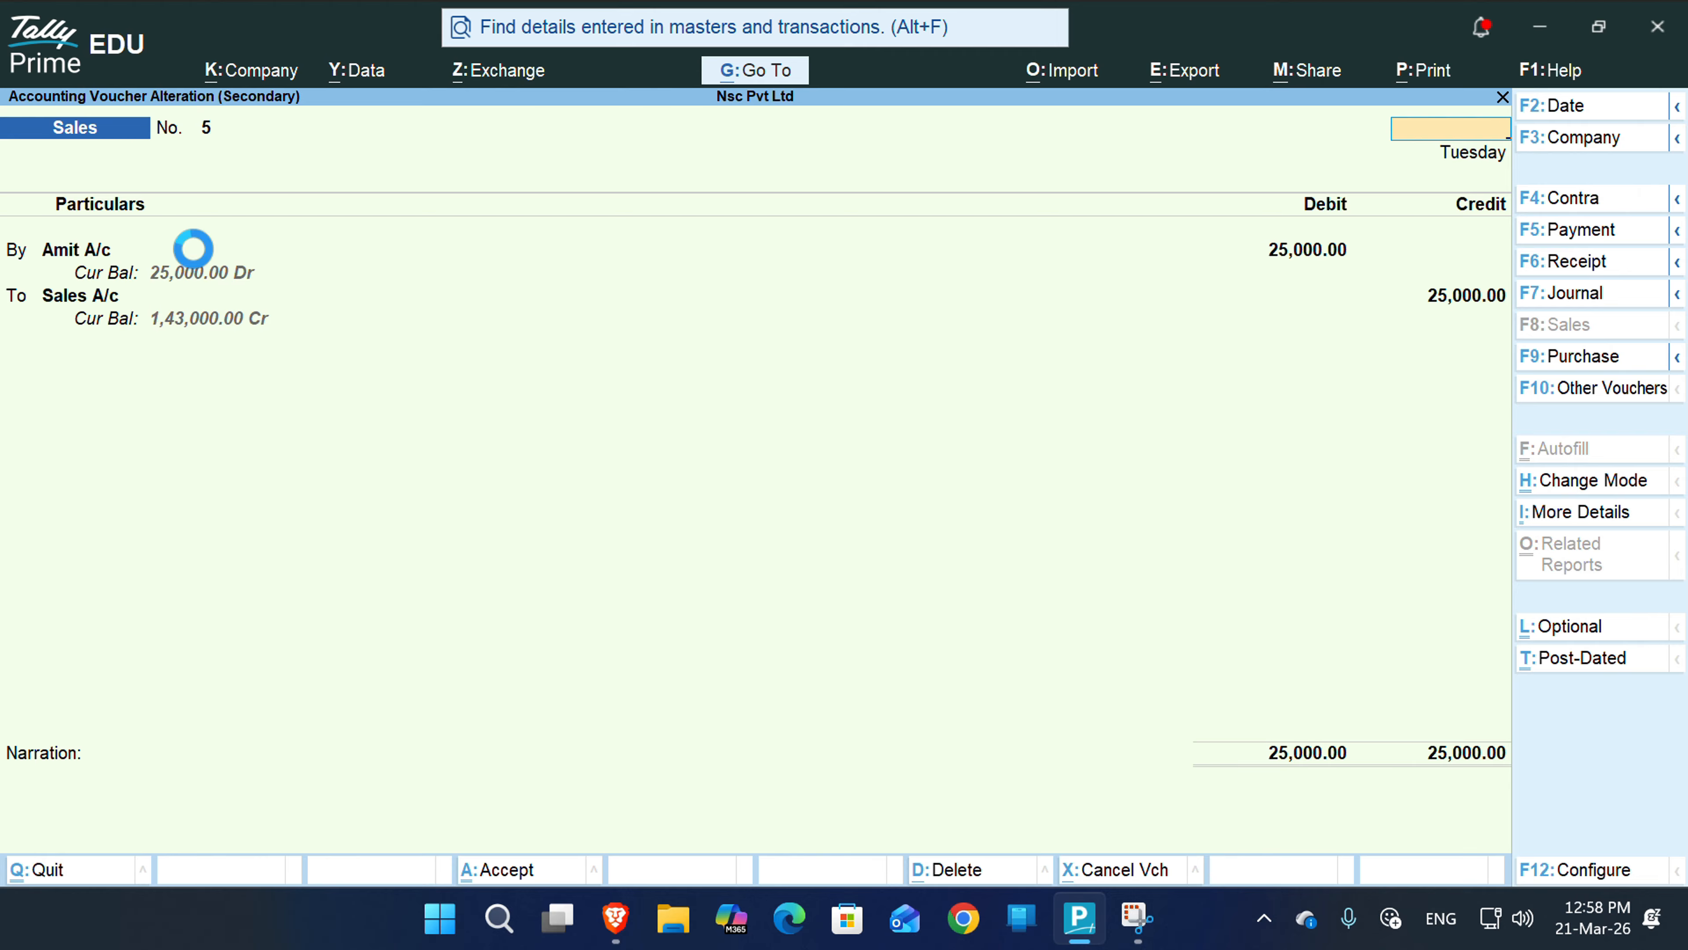
key("Escape")
key("y")
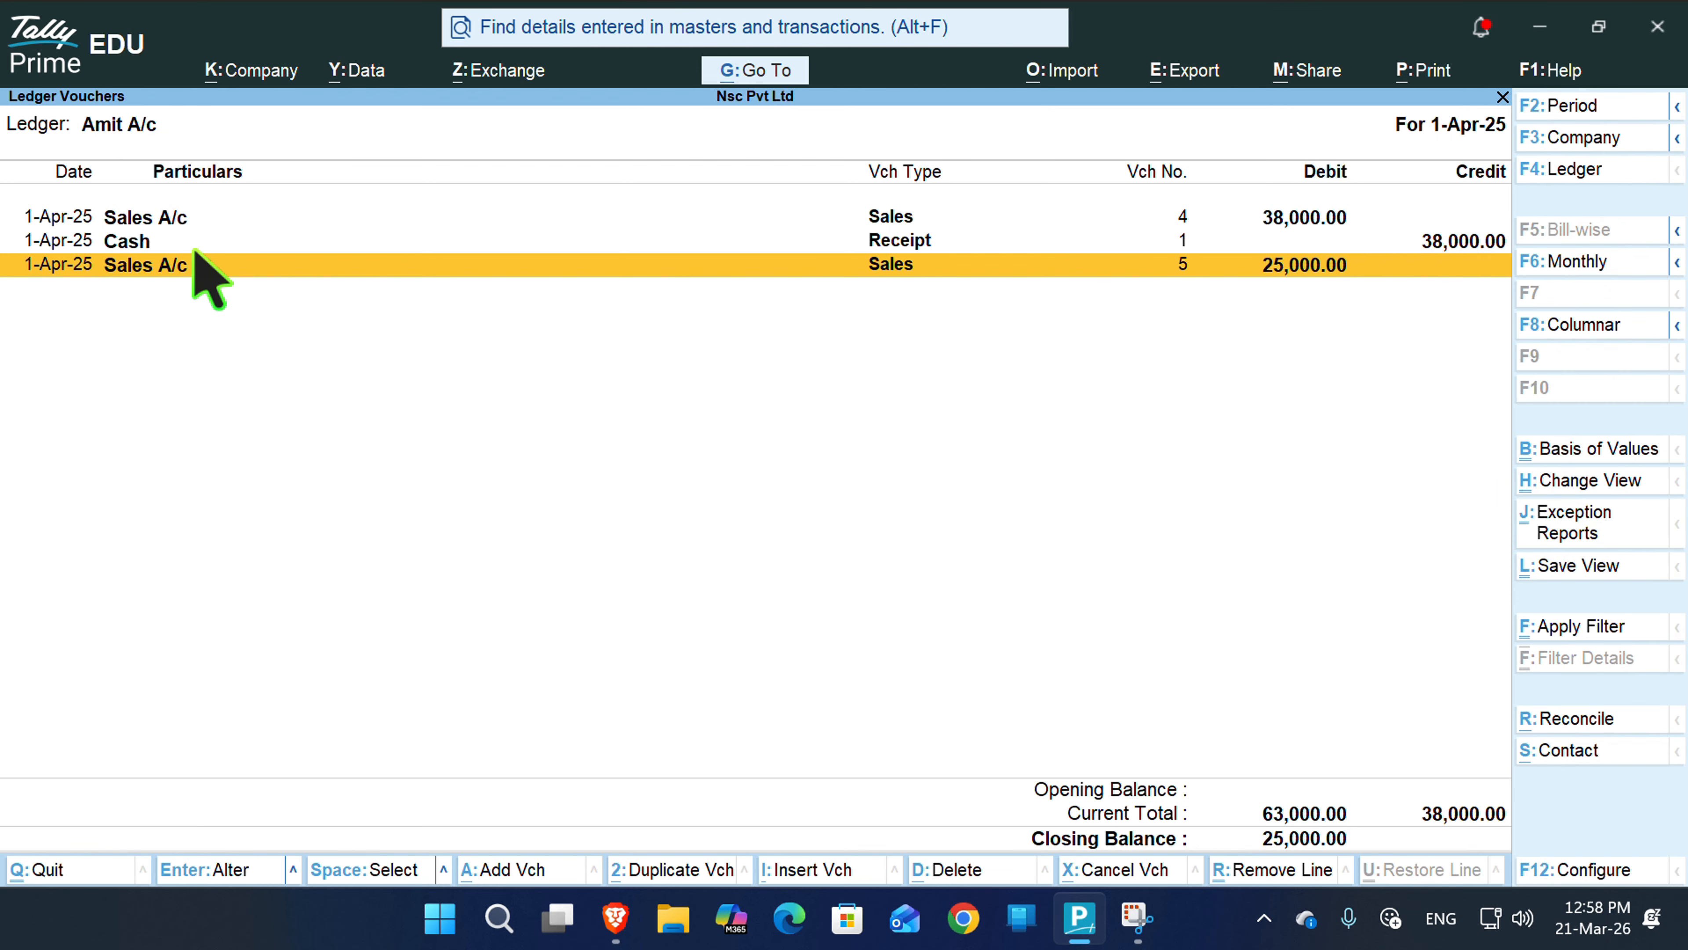
- Leave the ledger report and start a new credit note voucher
key("Escape")
key("Escape")
key("Escape")
key("F5")
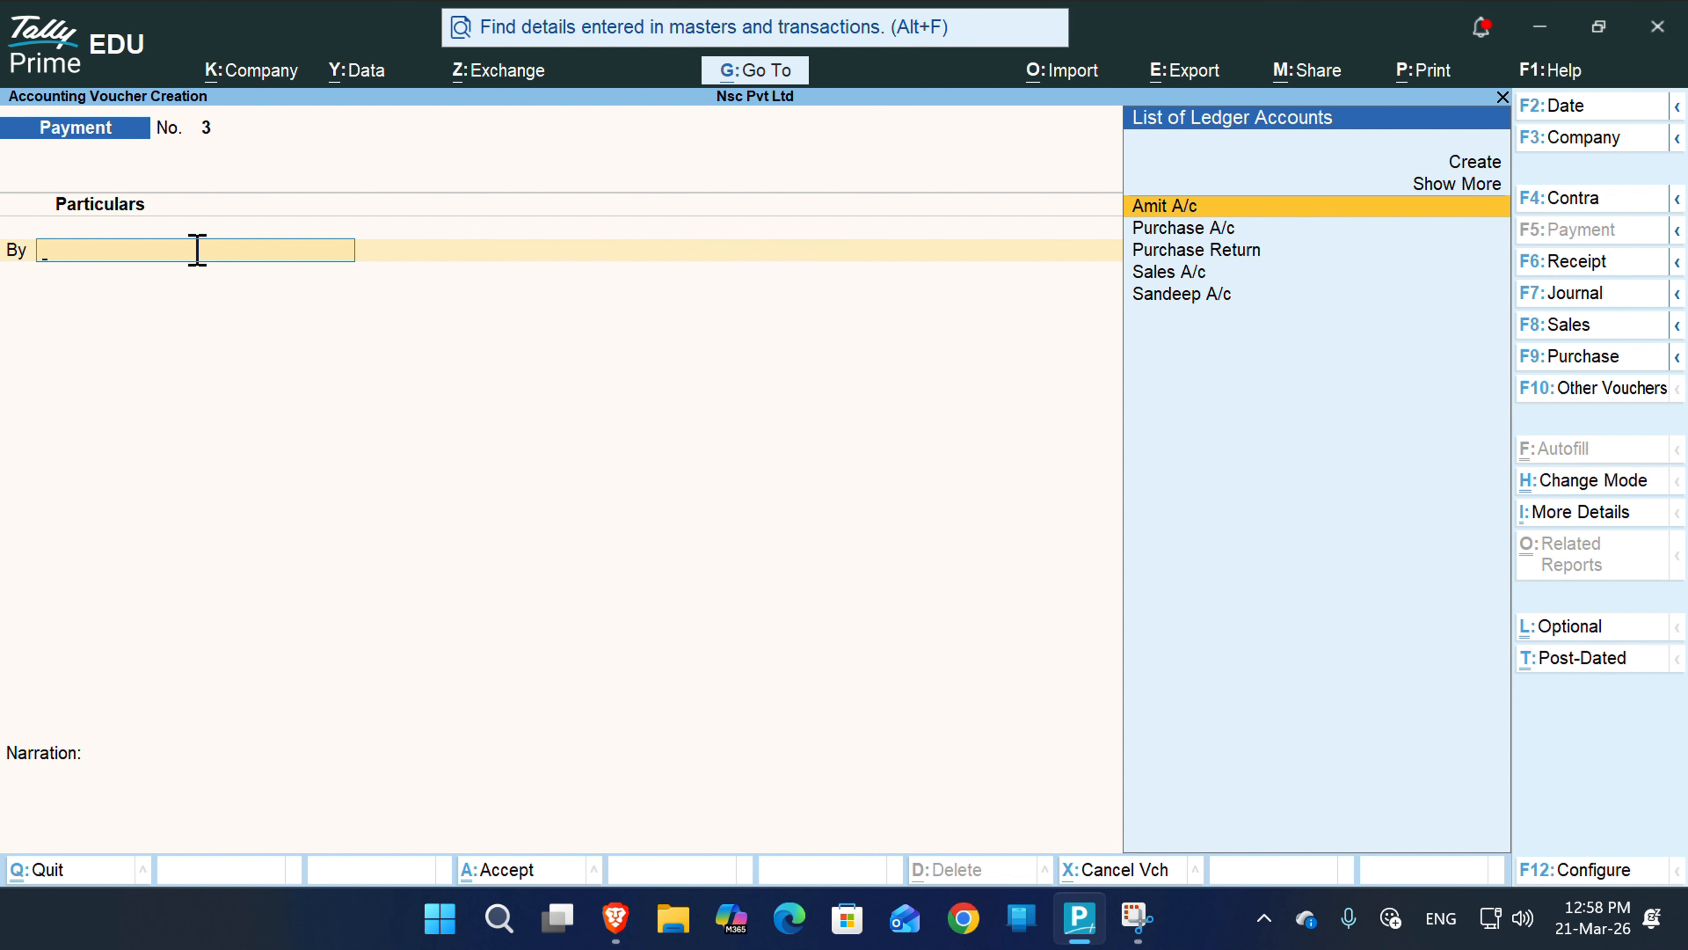
key("alt")
key("alt+F6")
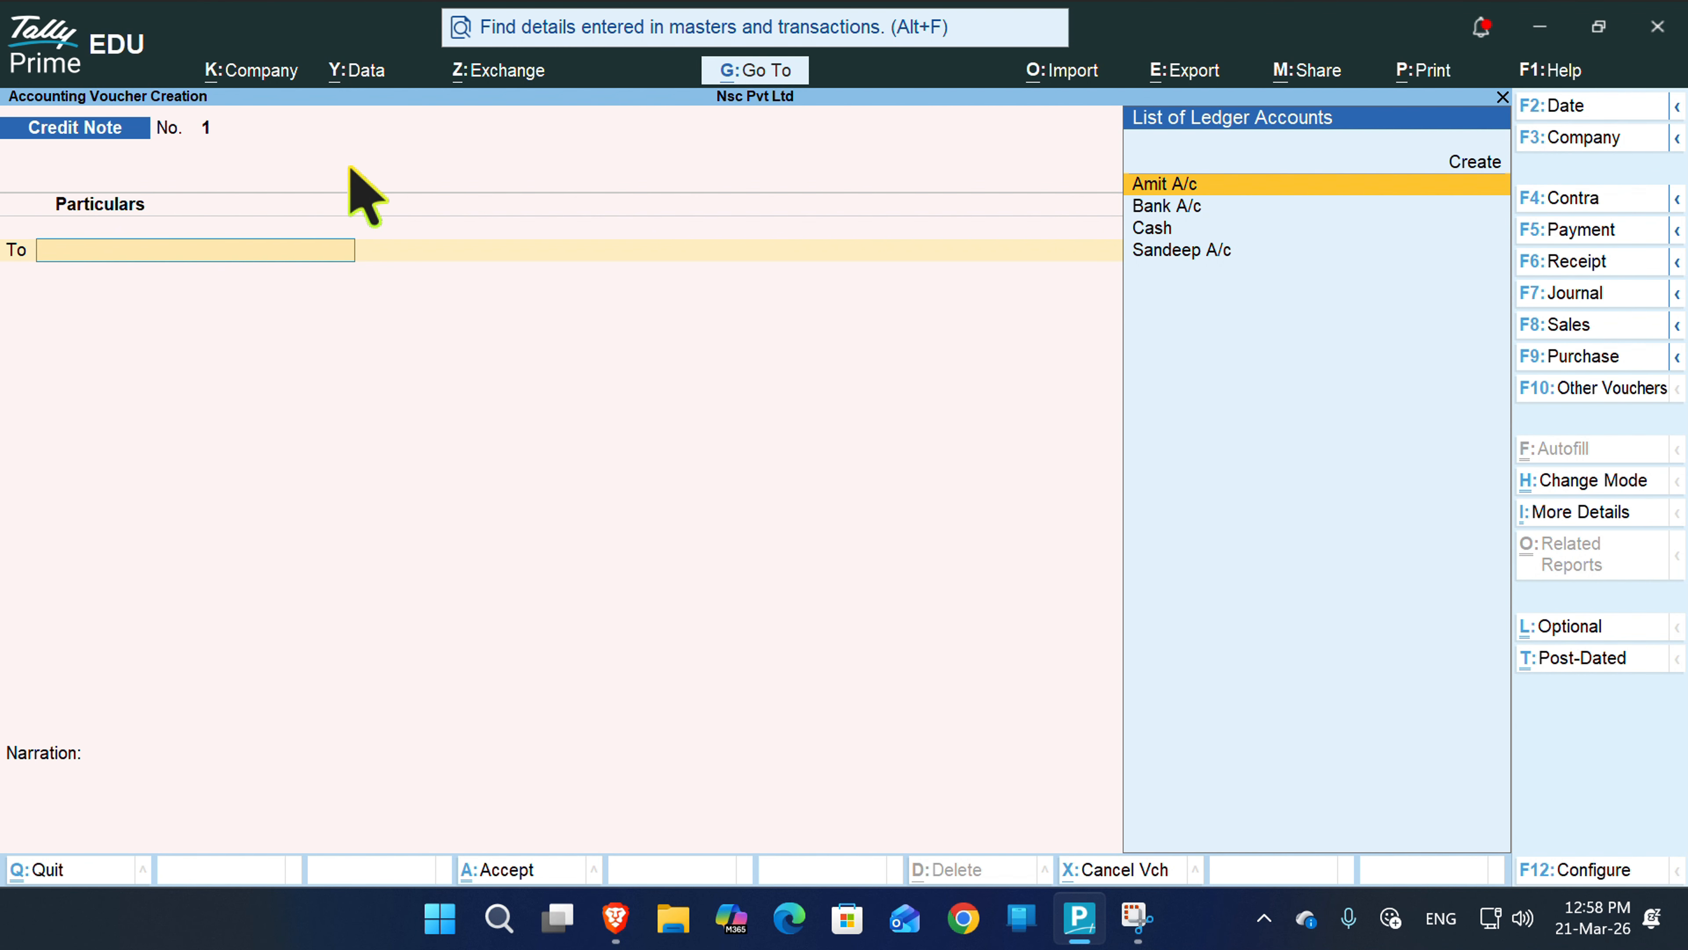
- Credit the customer's account with 1,500 in the credit note, leaving the receipt and original invoice details blank
key("Return")
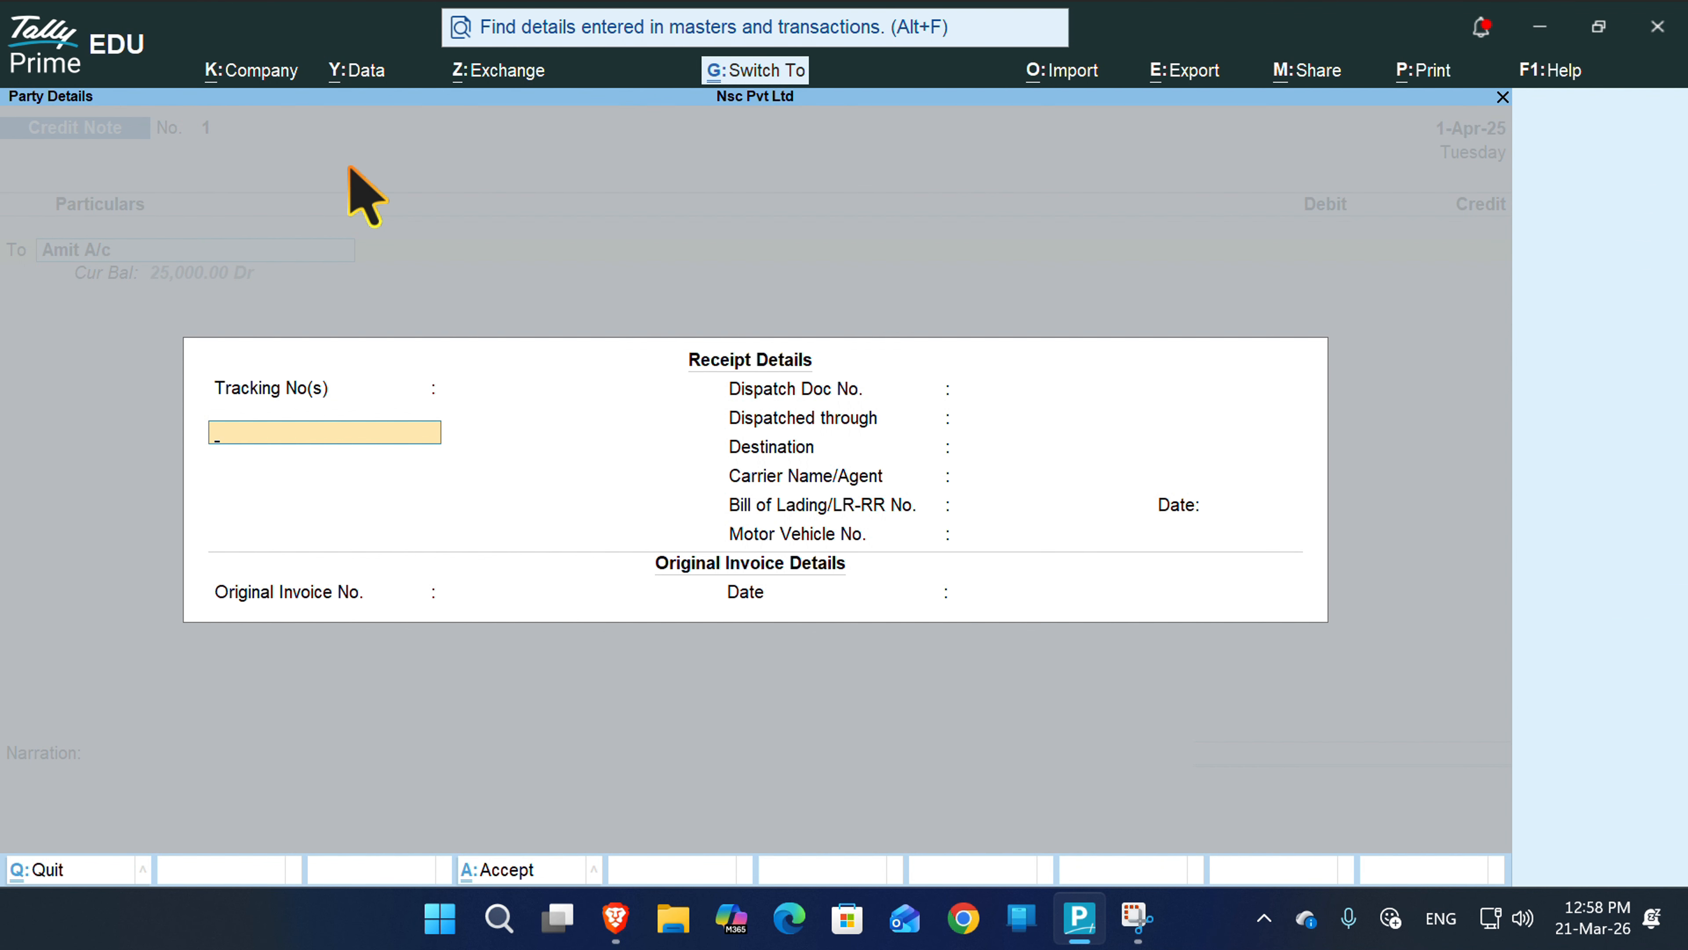
key("ctrl+a")
key("ctrl+a")
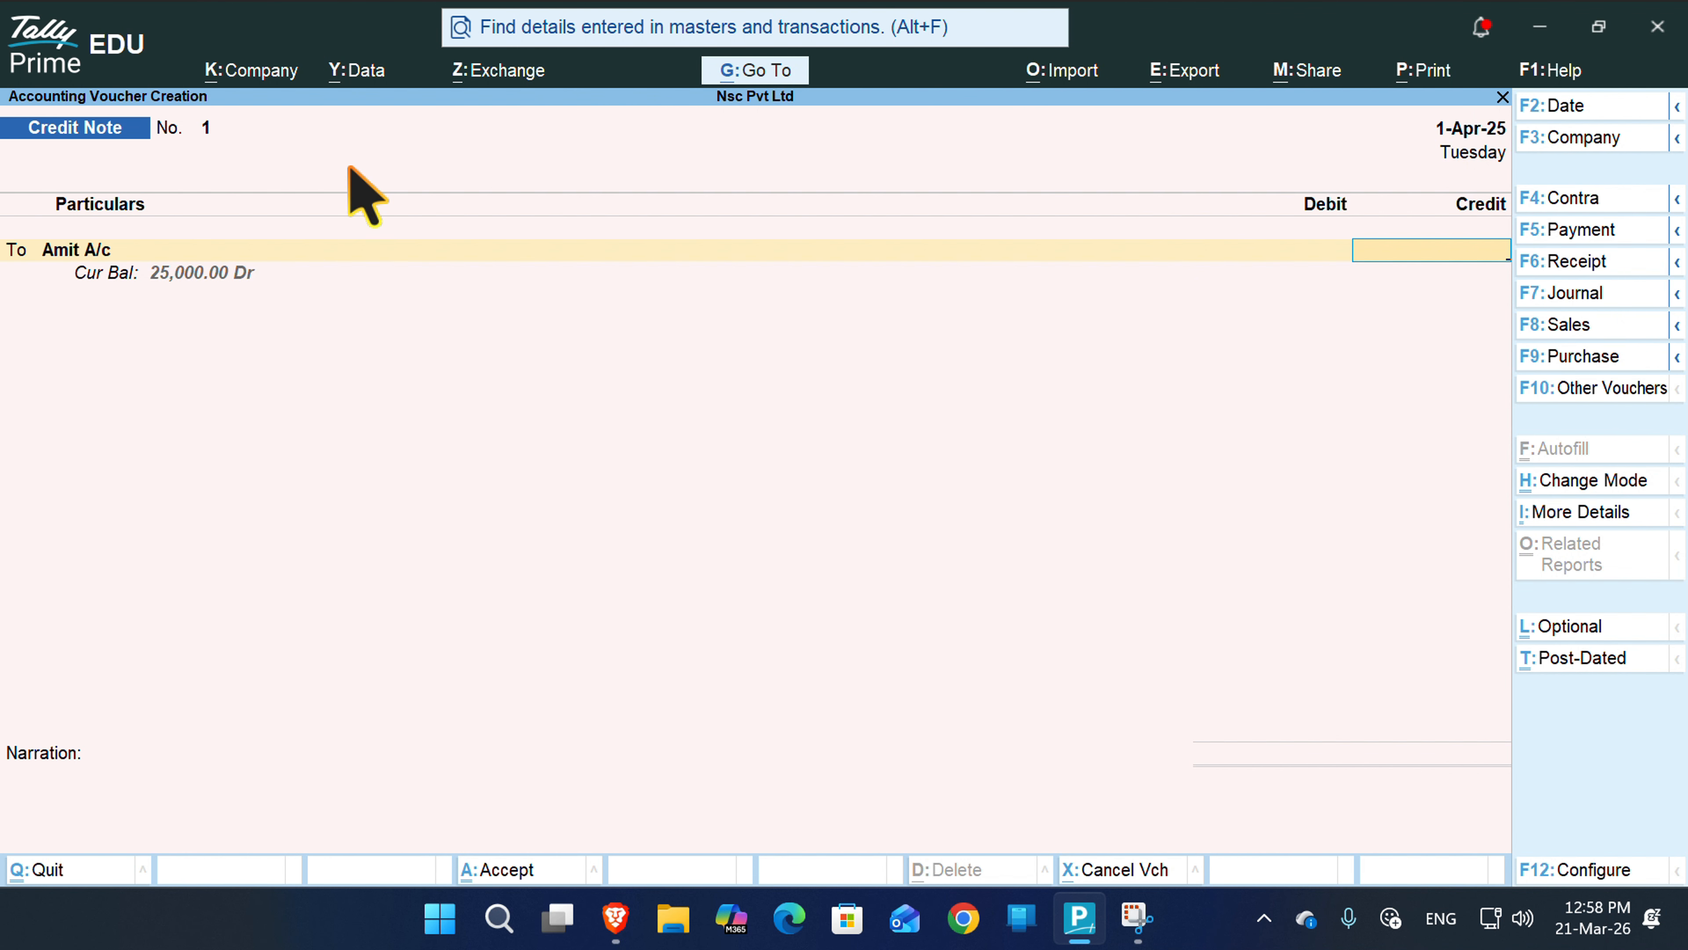
type("1500")
key("Return")
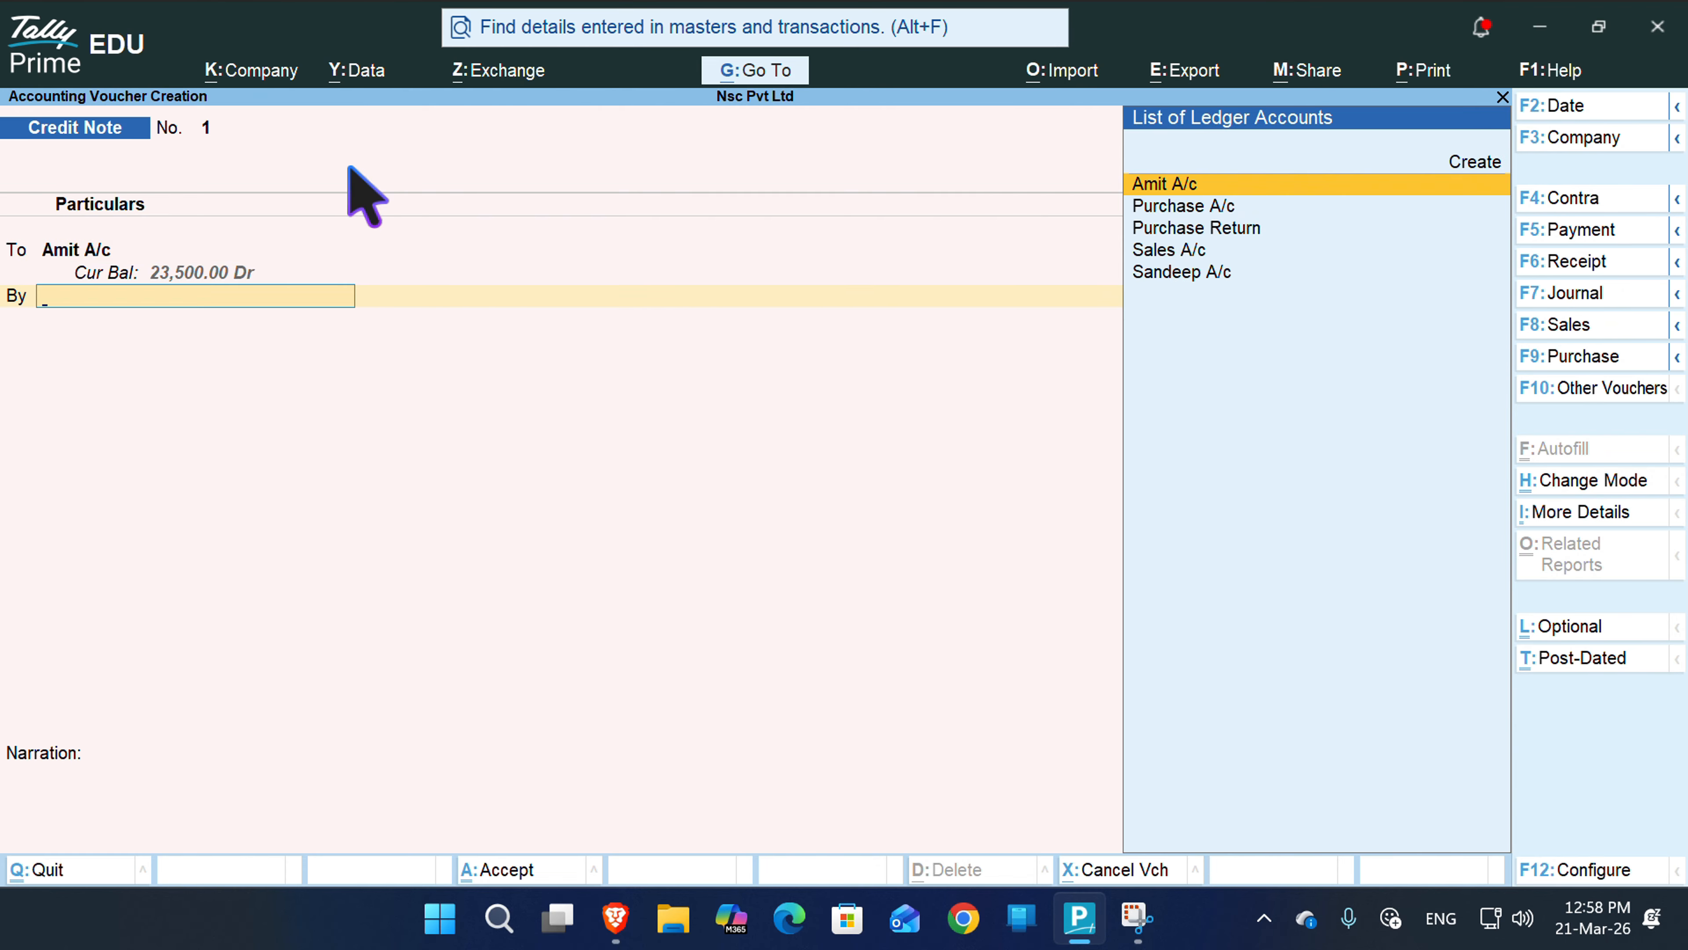
- Start a new ledger named Sales Return for the credit note's debit line
key("Down")
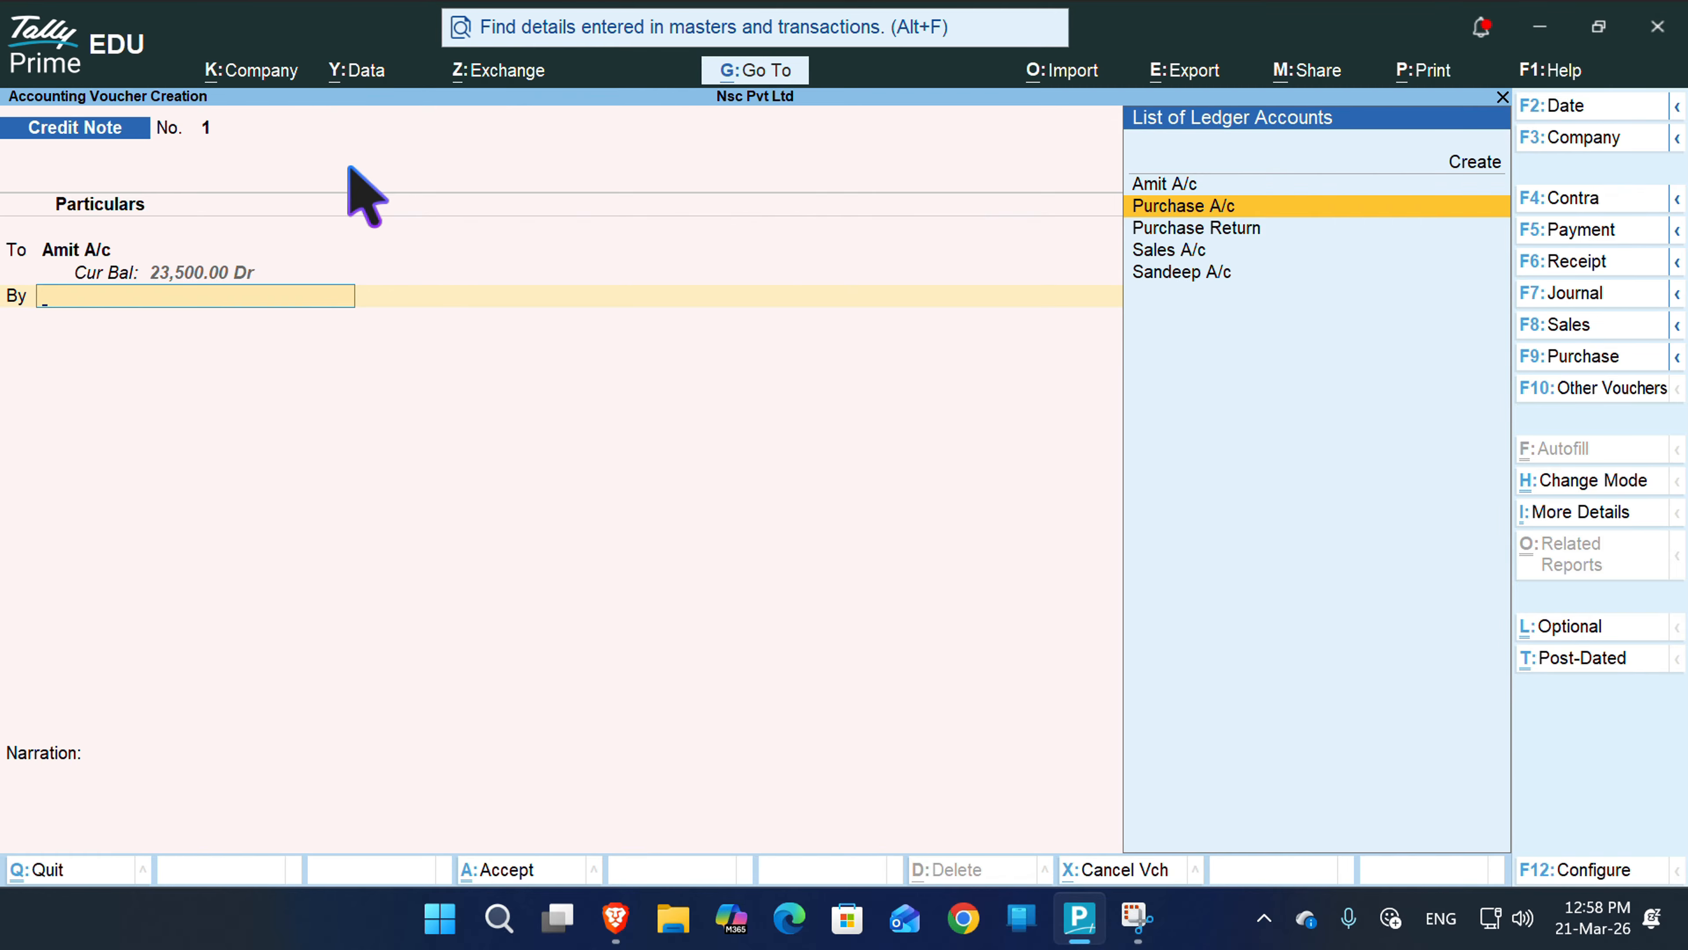
key("Up")
key("Up")
key("ctrl")
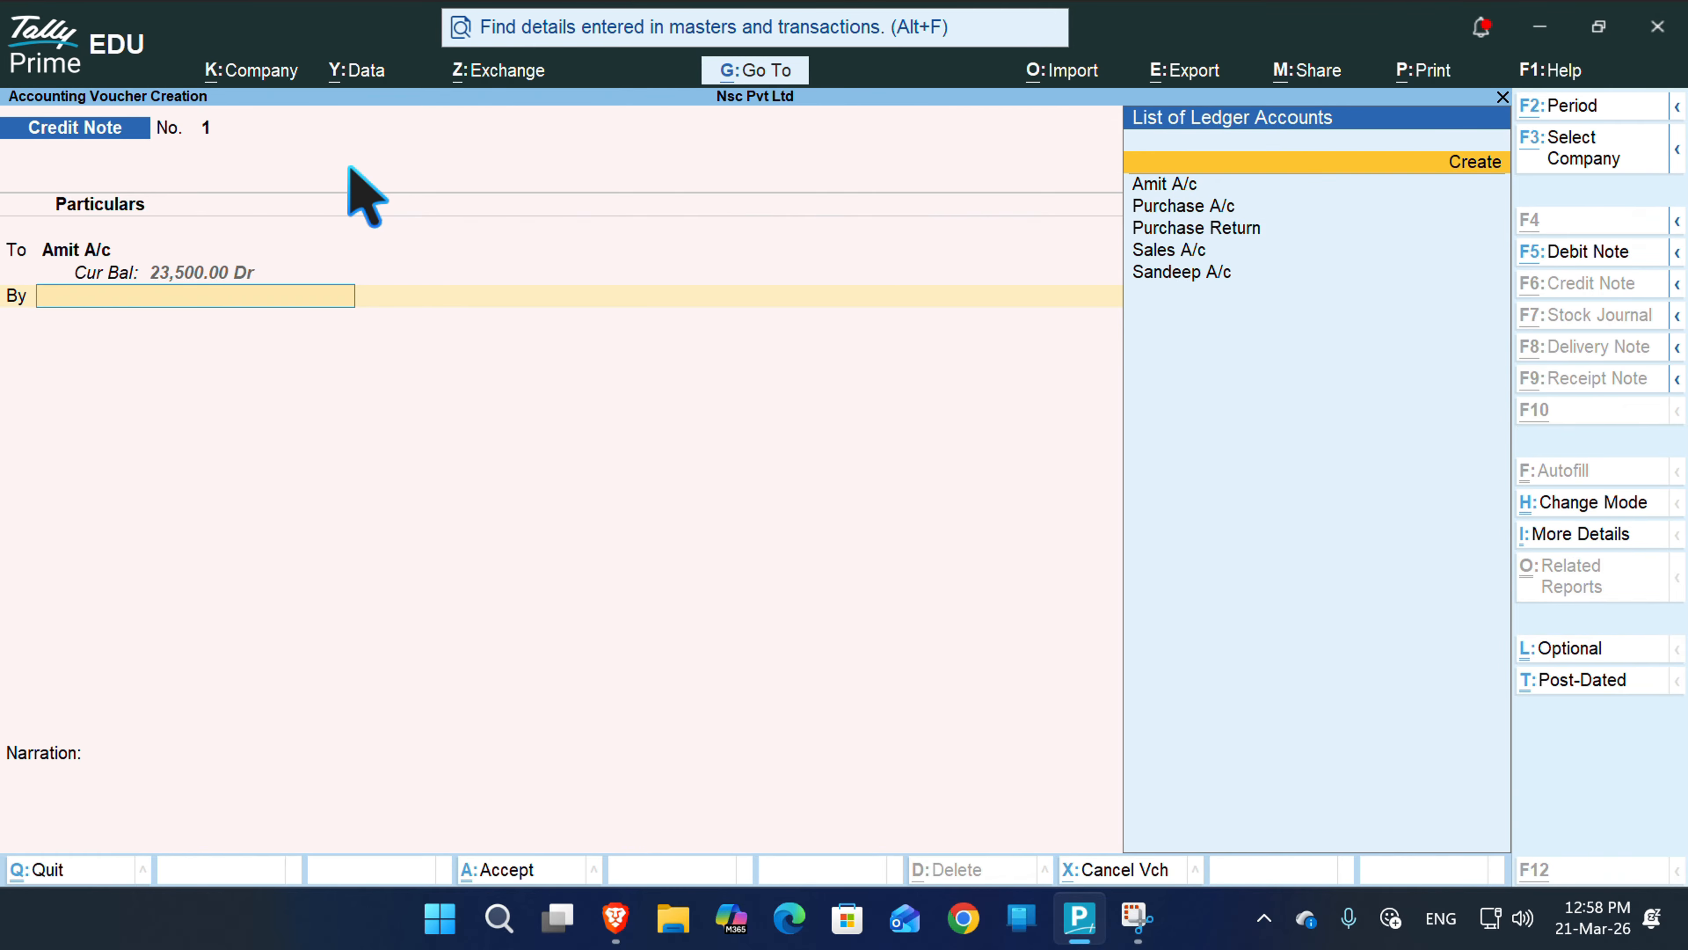
key("Return")
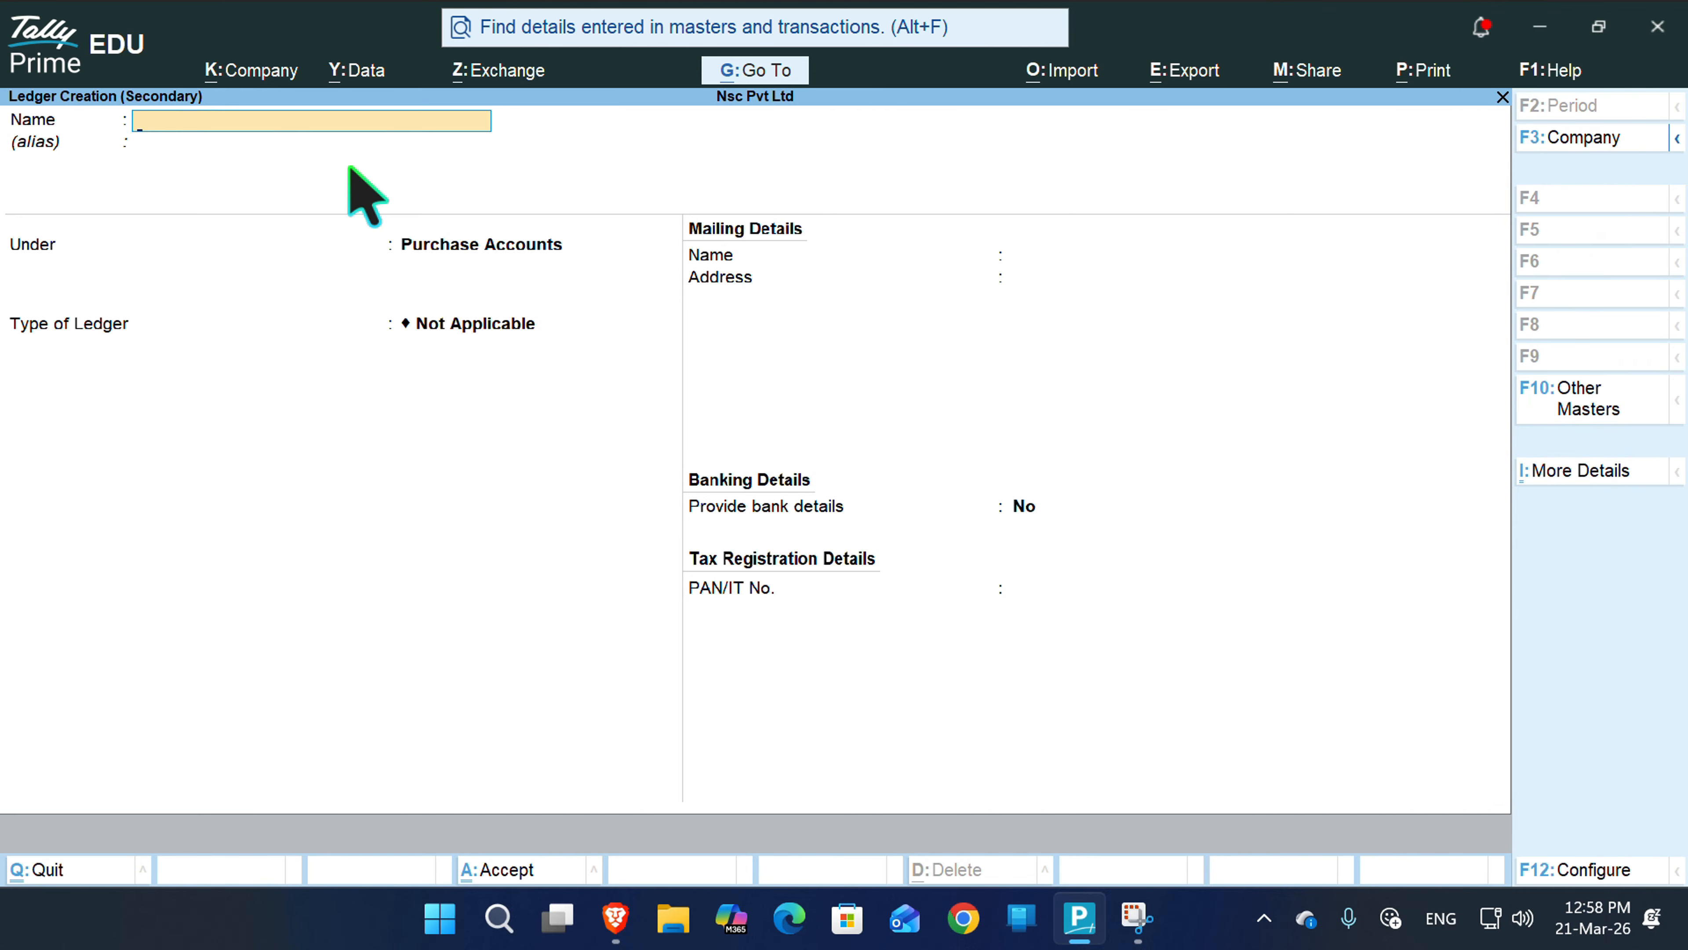
type("Sales Retur")
type("n")
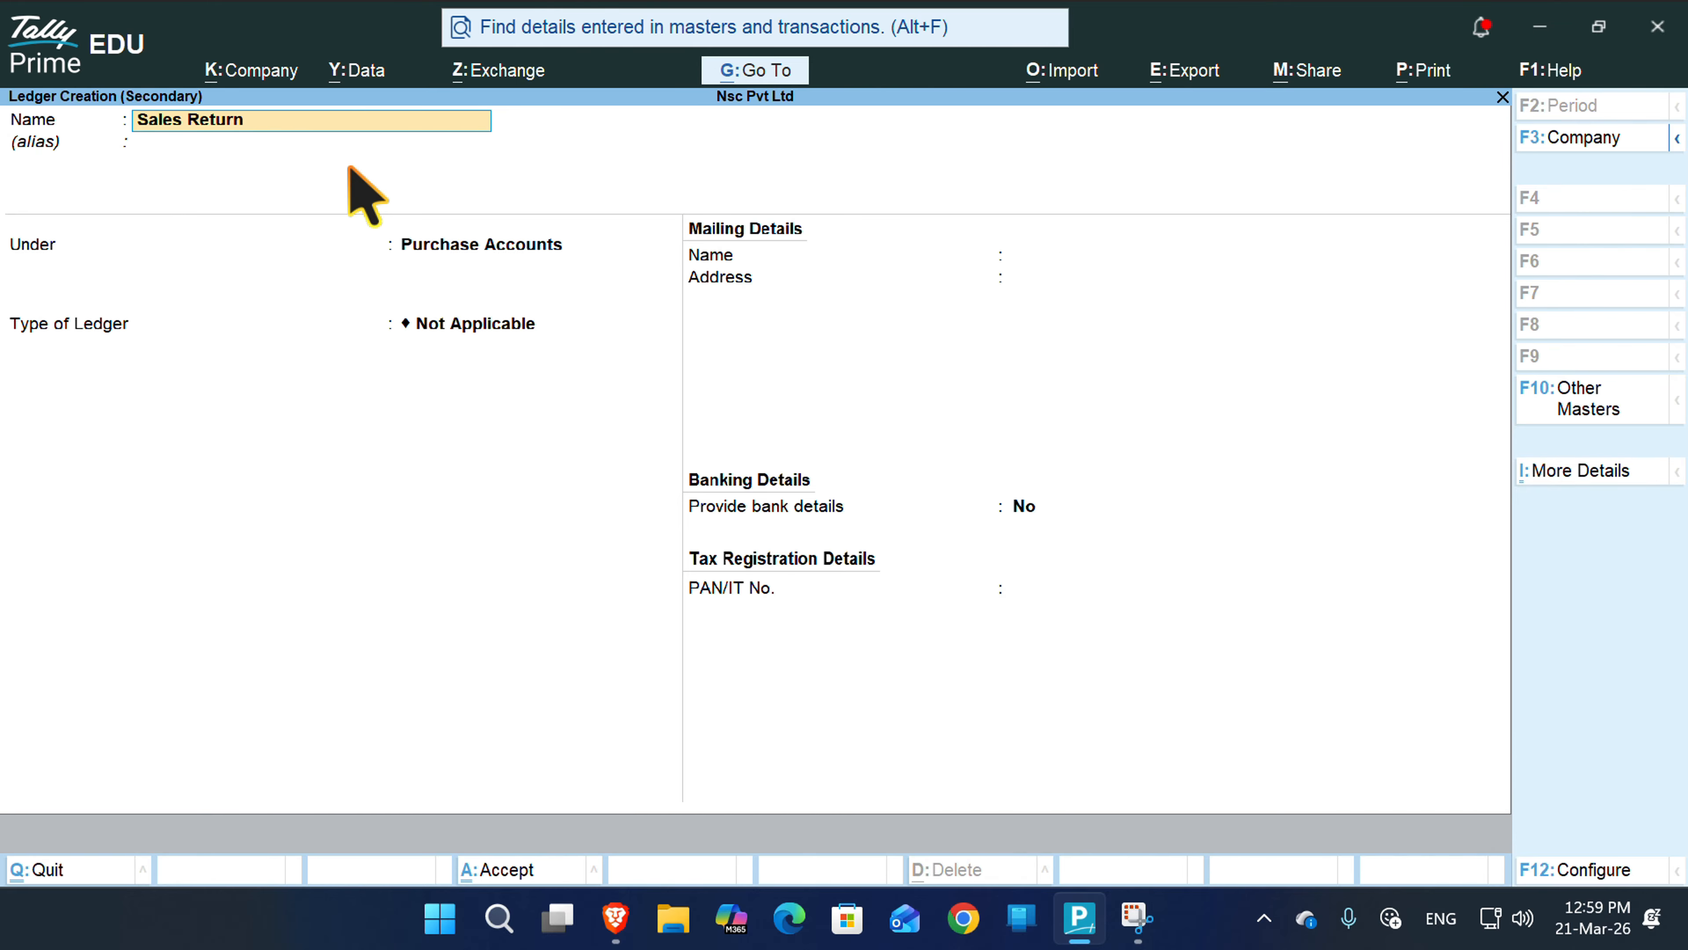
- Save the Sales Return ledger under the Sales Accounts group and accept the credit note with its 1,500 debit
key("Return")
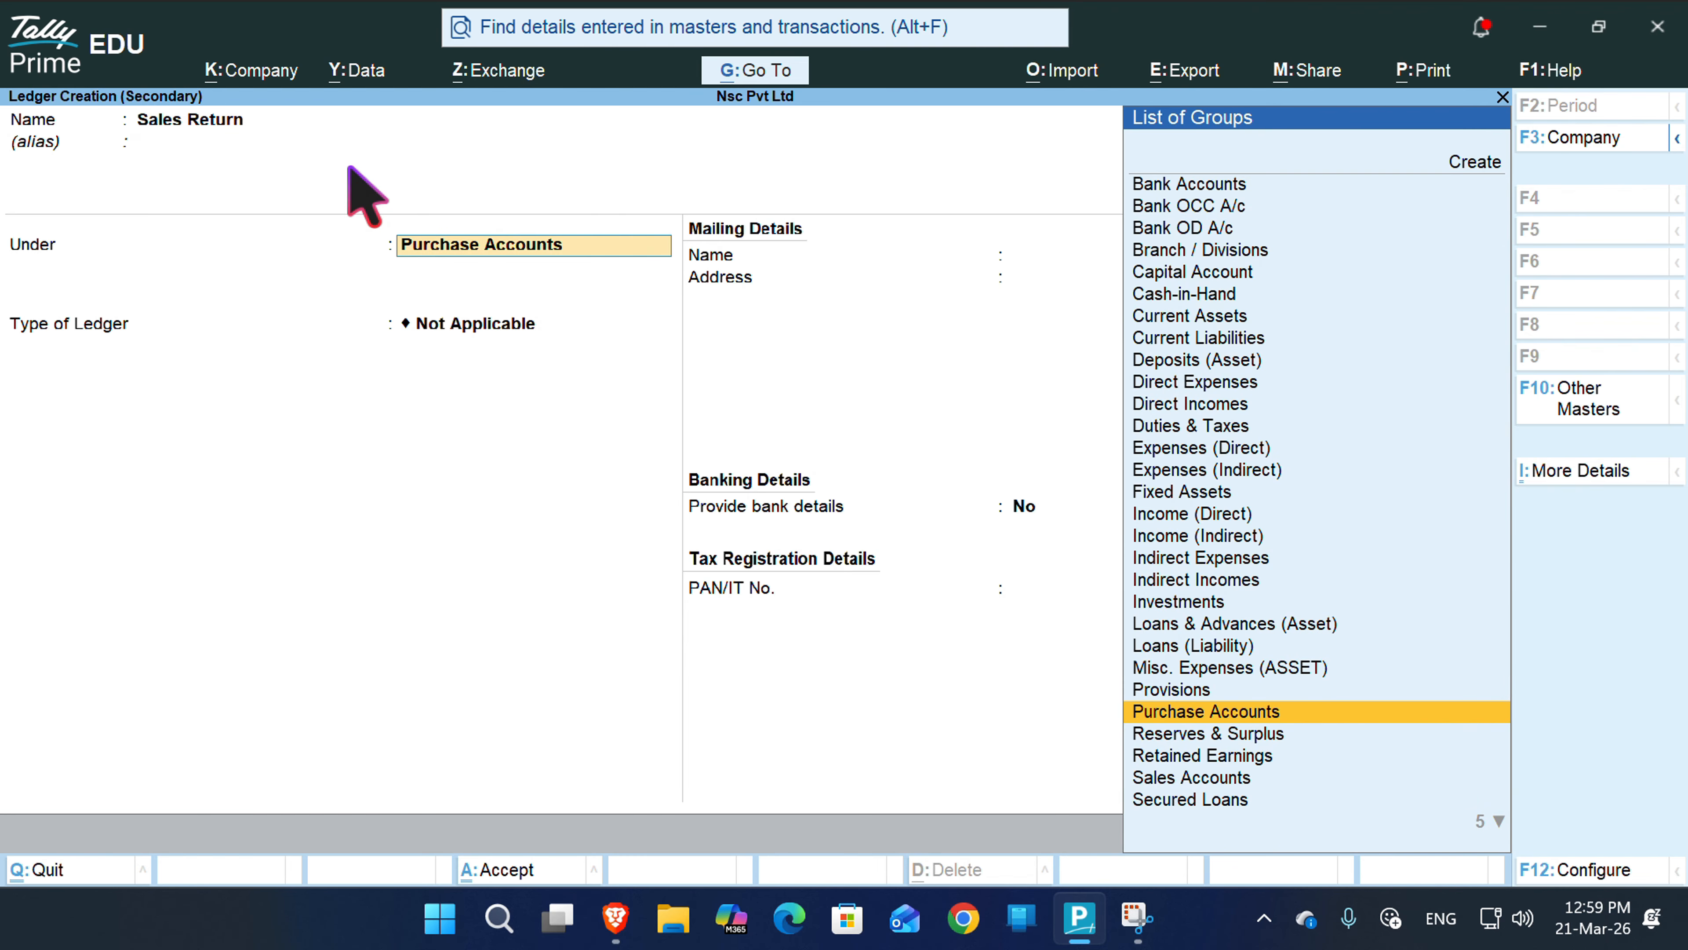
type("Sa")
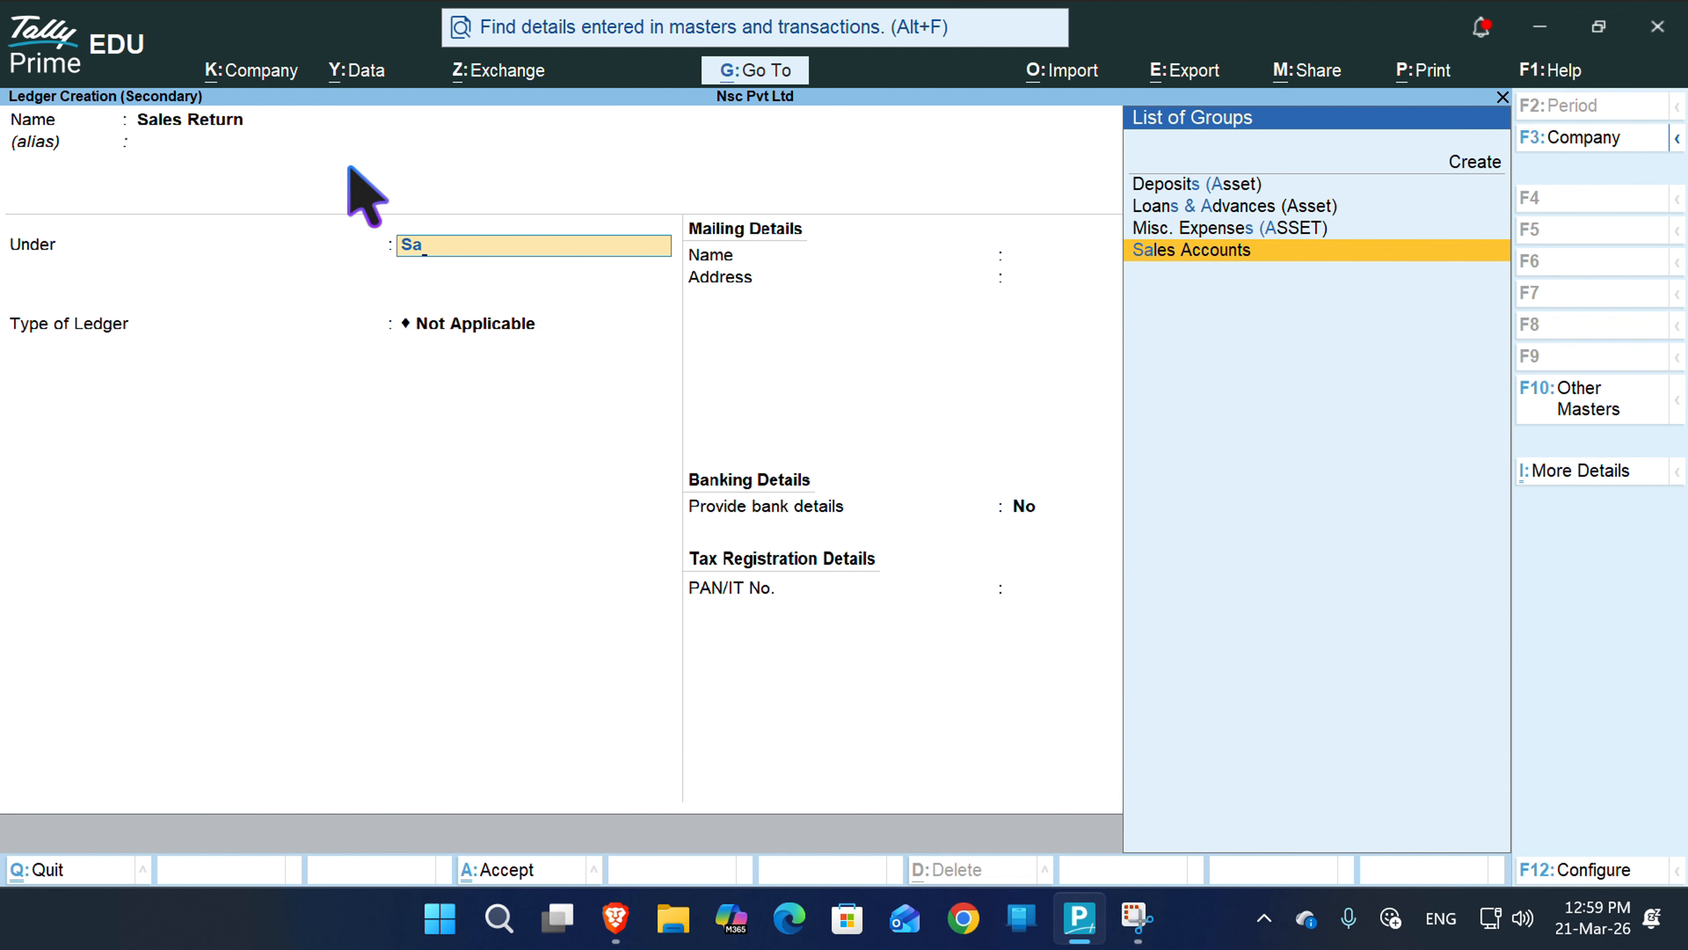
key("Return")
key("Return")
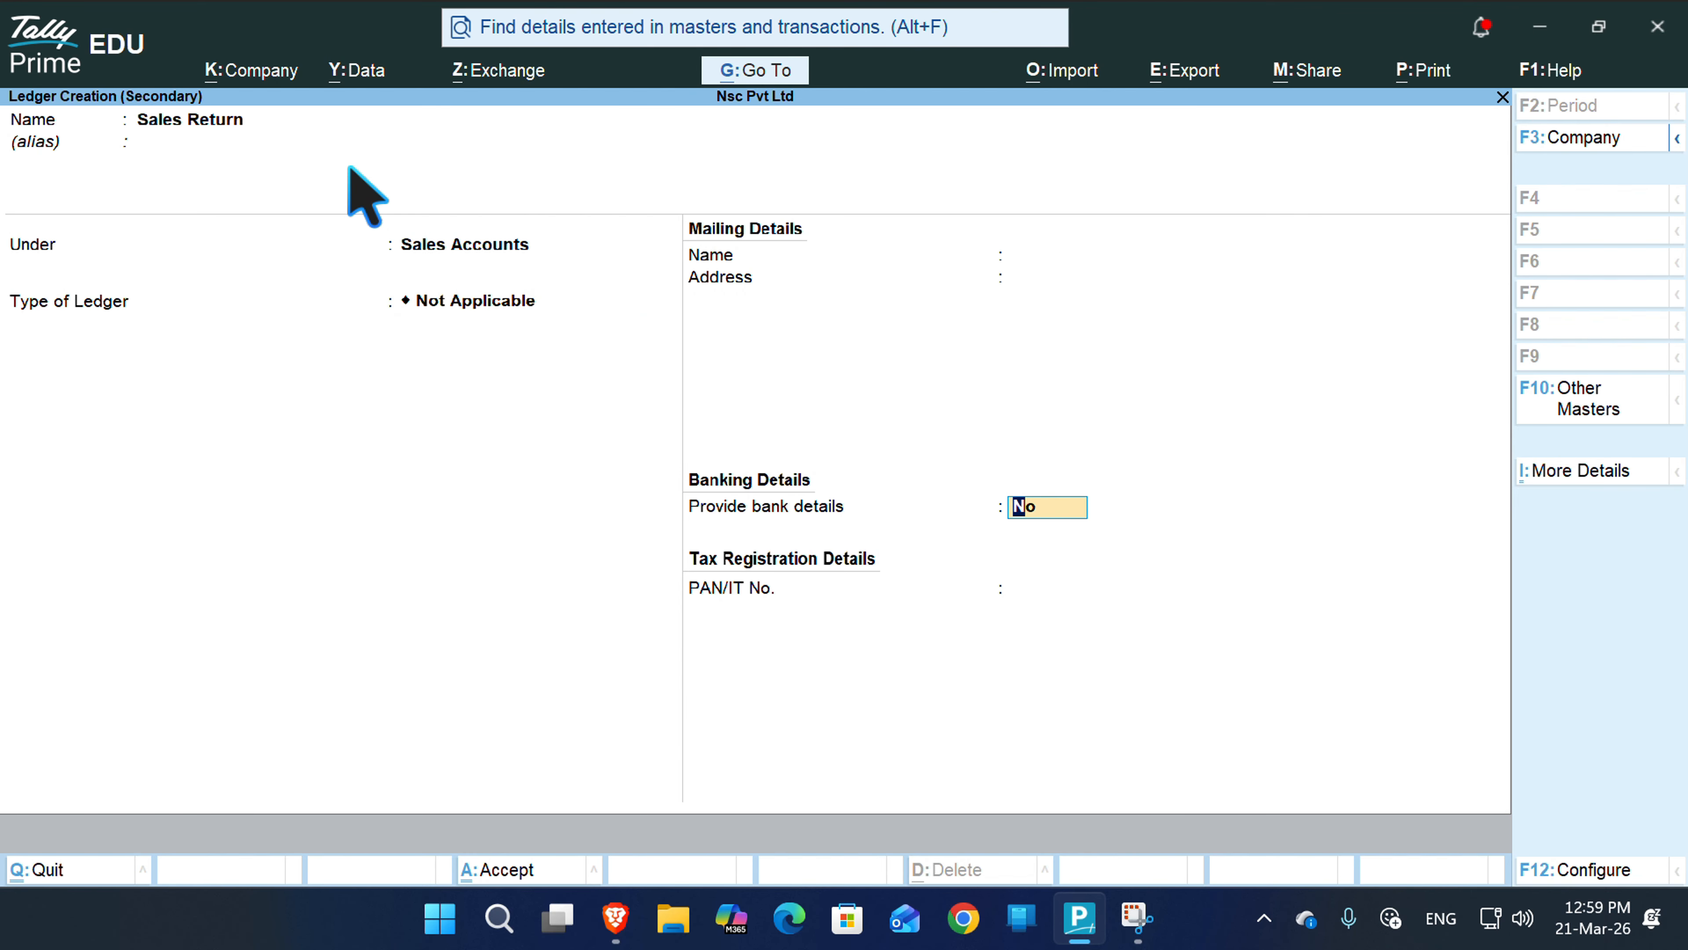
key("Return")
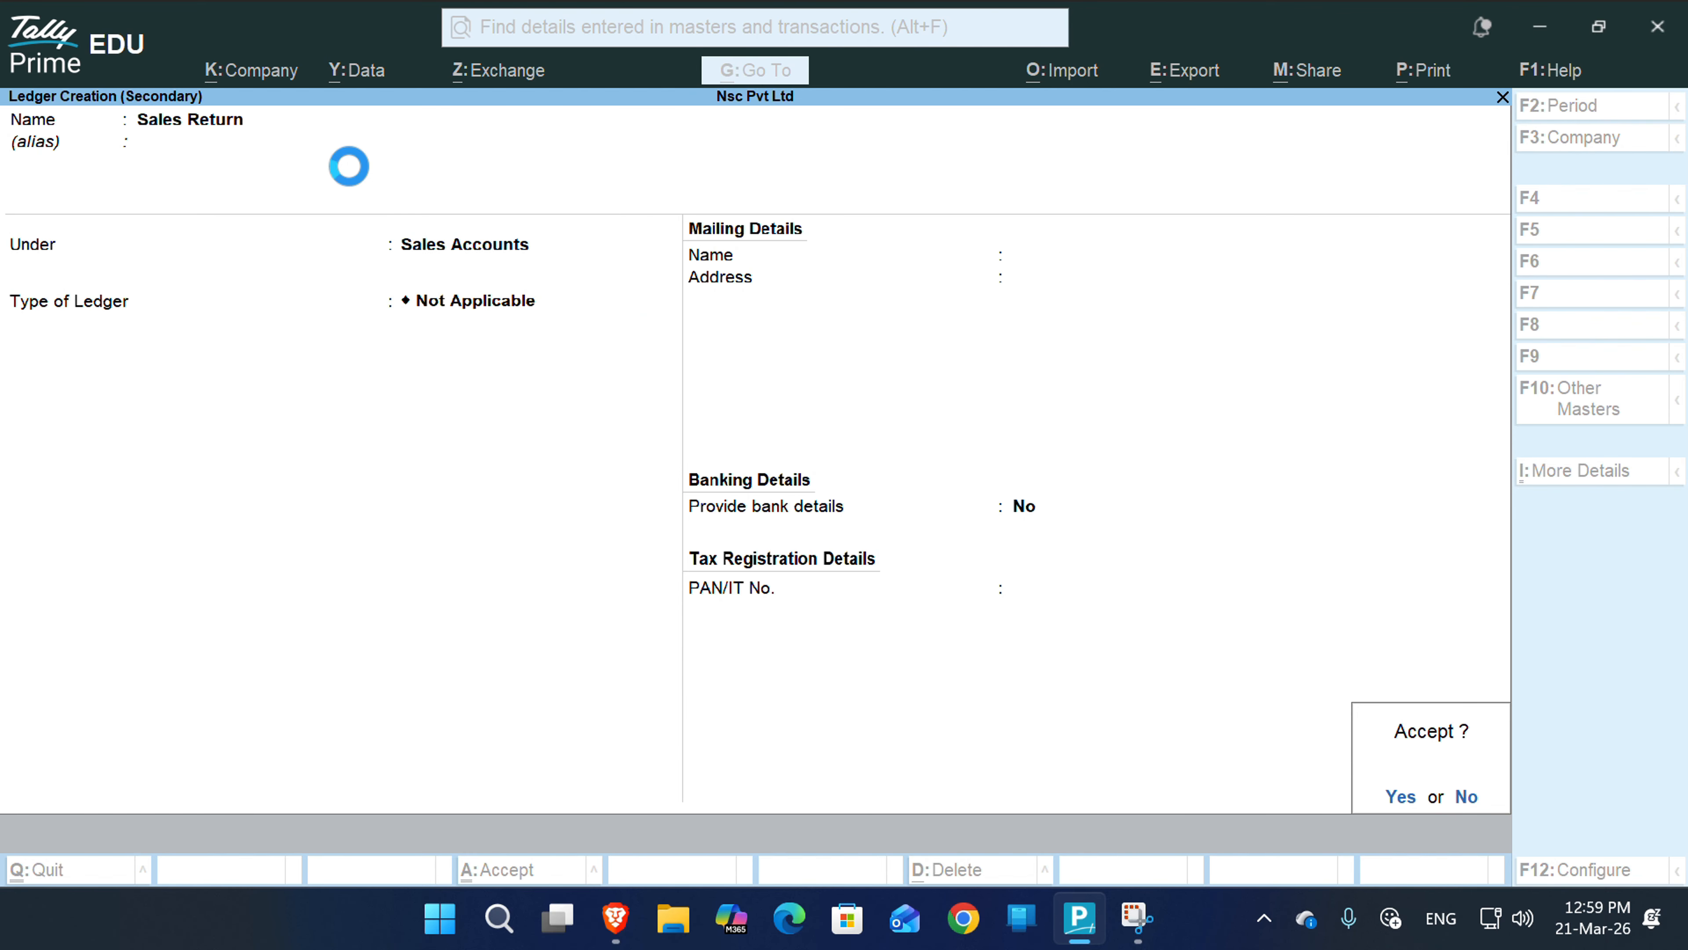
key("Return")
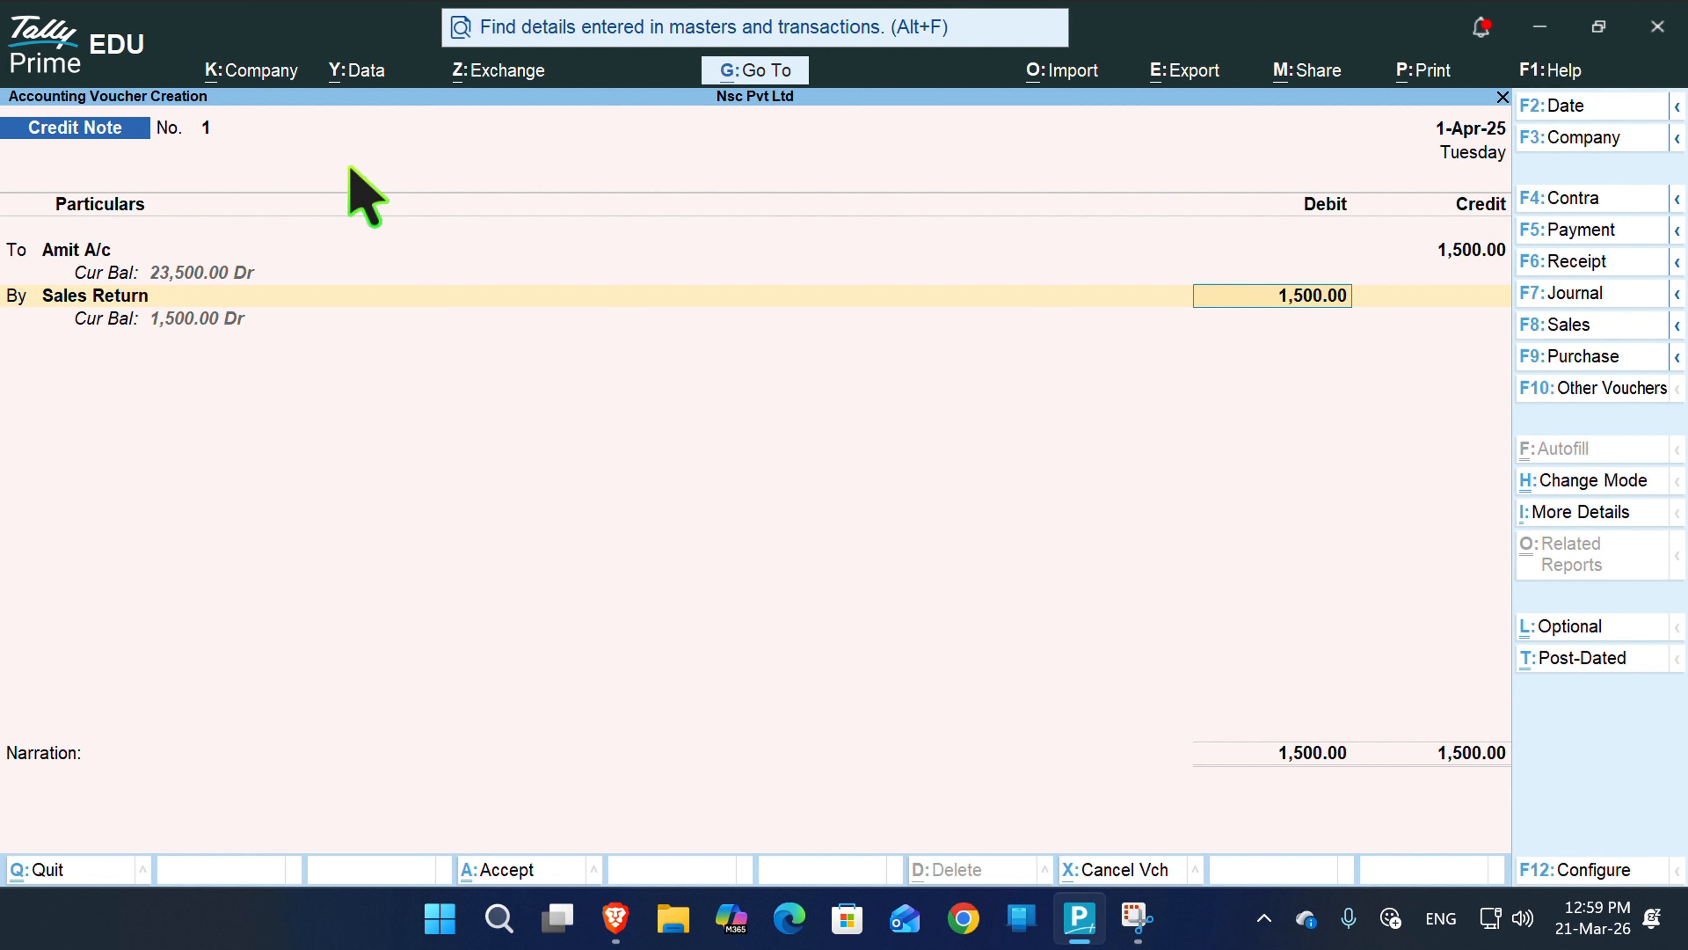
key("ctrl+a")
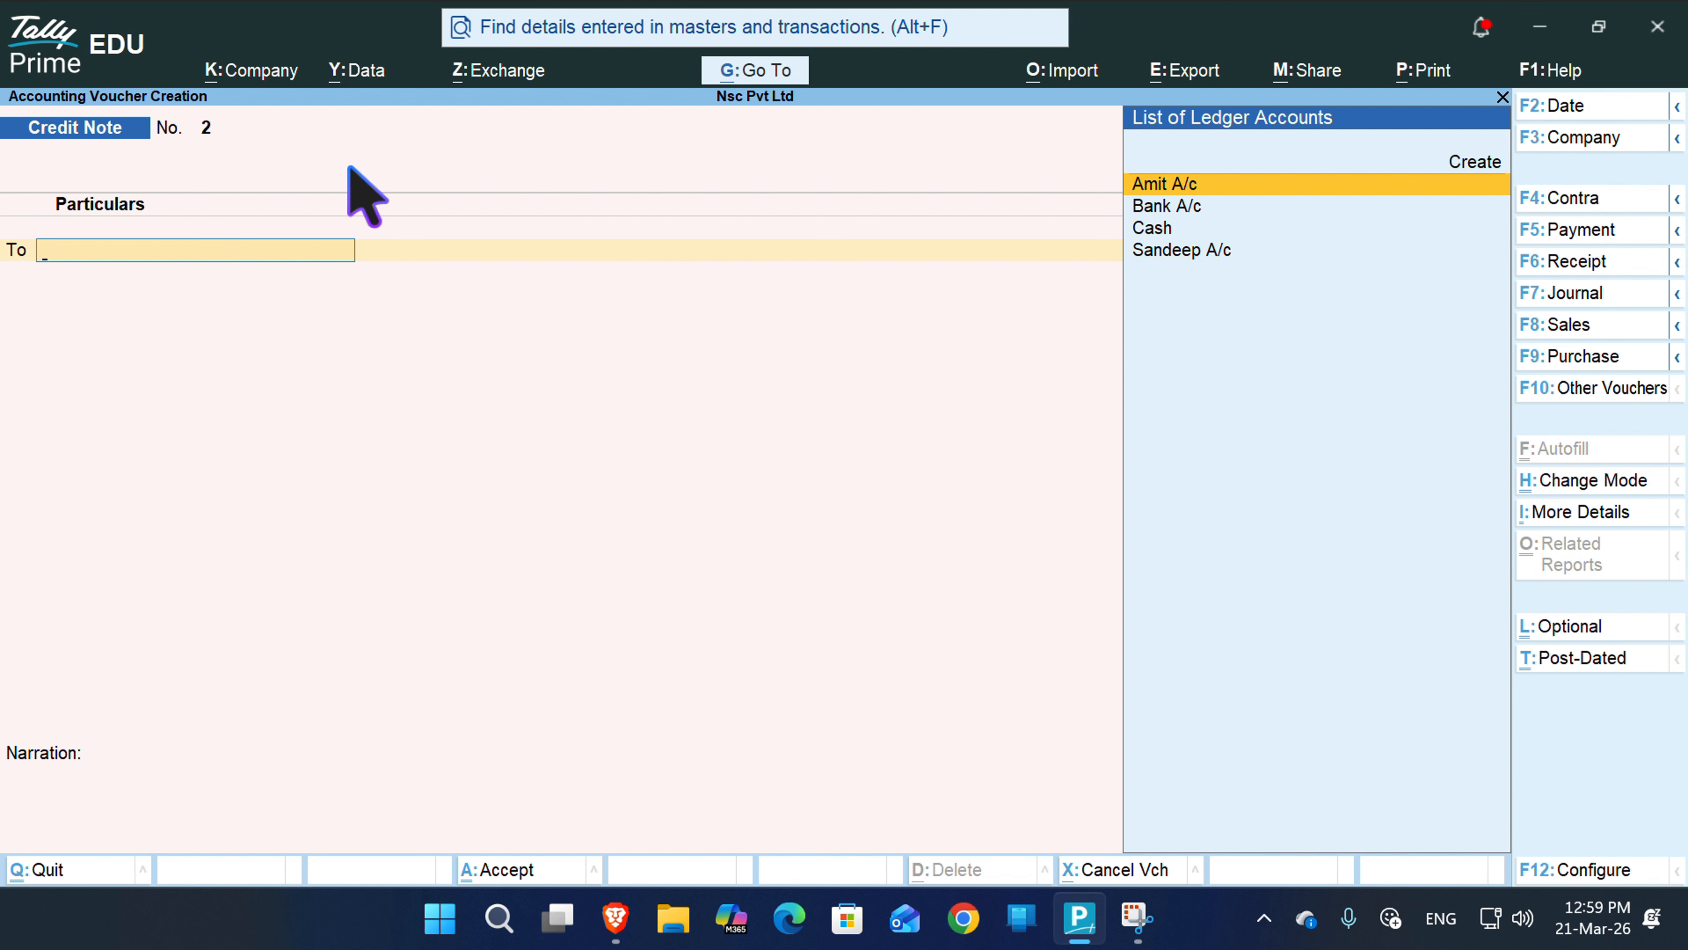
- Bring up the ledger selection for the Ledger Vouchers report from the credit note screen
key("alt")
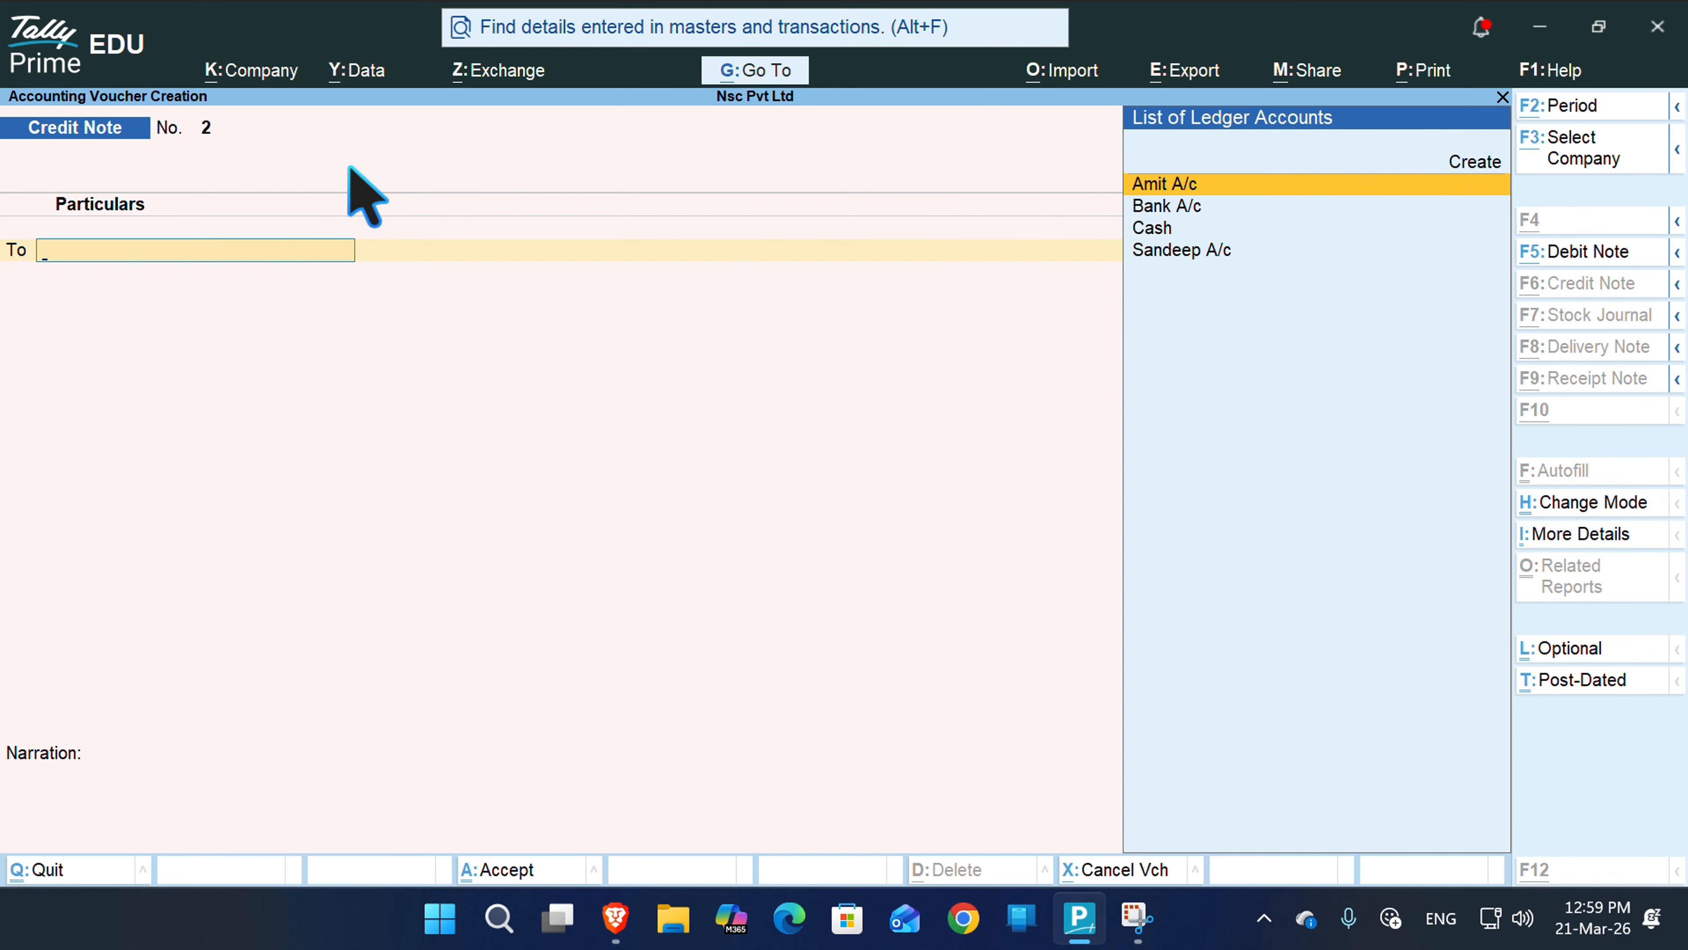
key("alt+g")
key("Up")
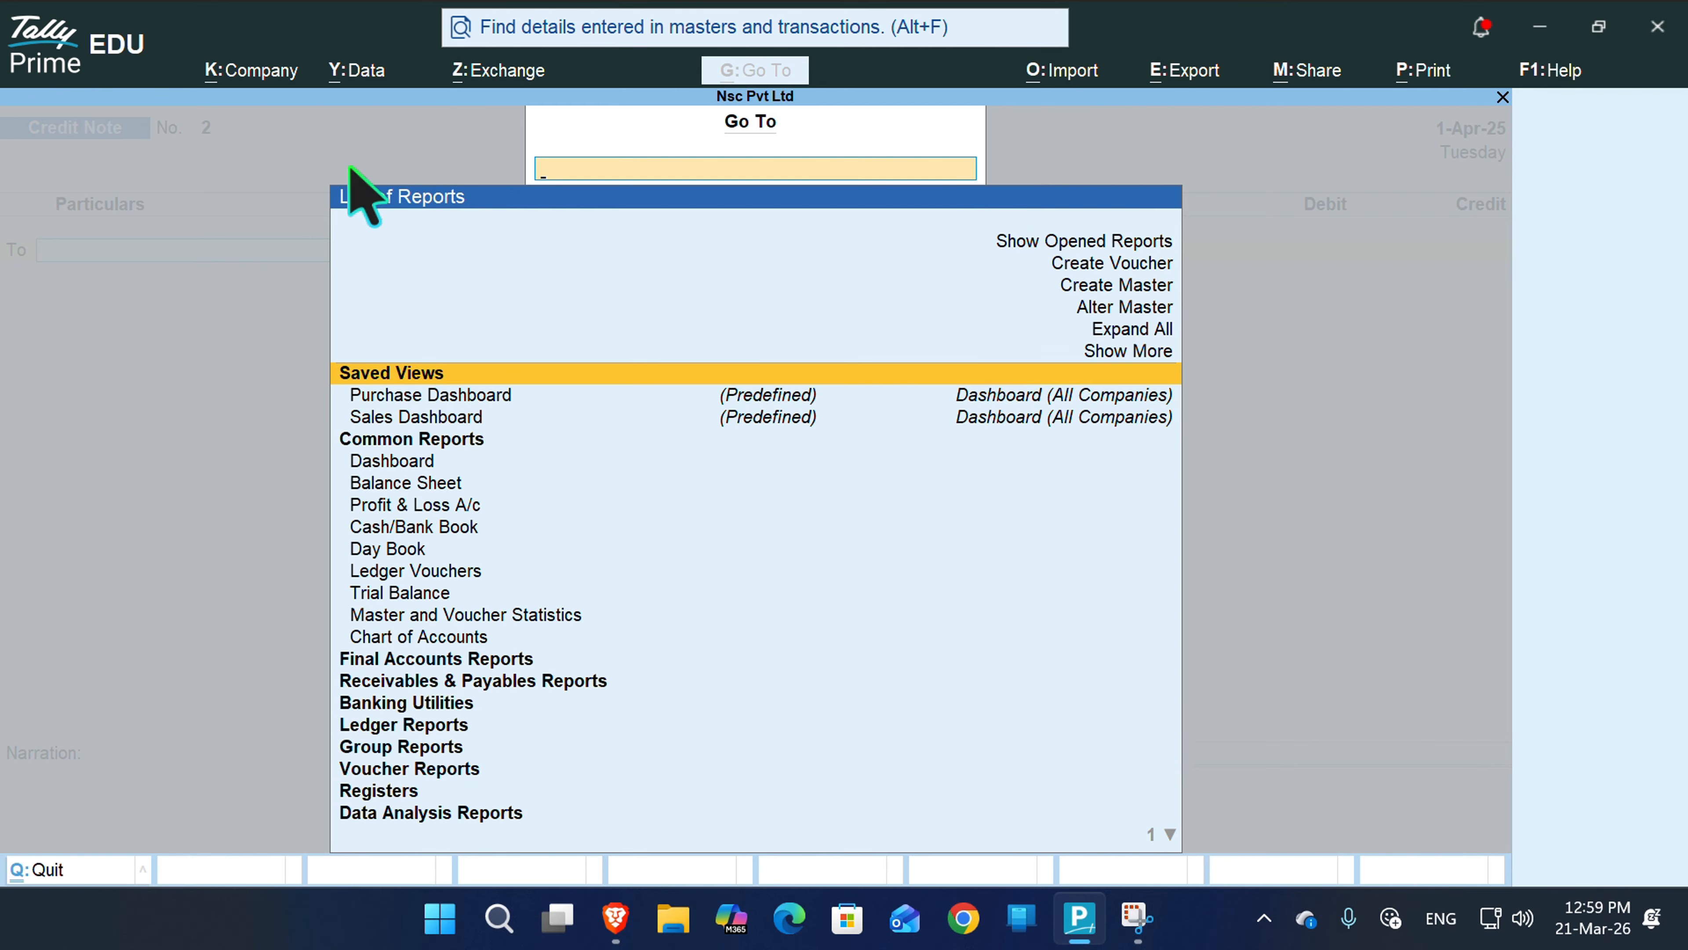
key("Down")
key("Down")
key("Up")
key("Down")
key("Down")
key("Down")
key("Down")
key("Down")
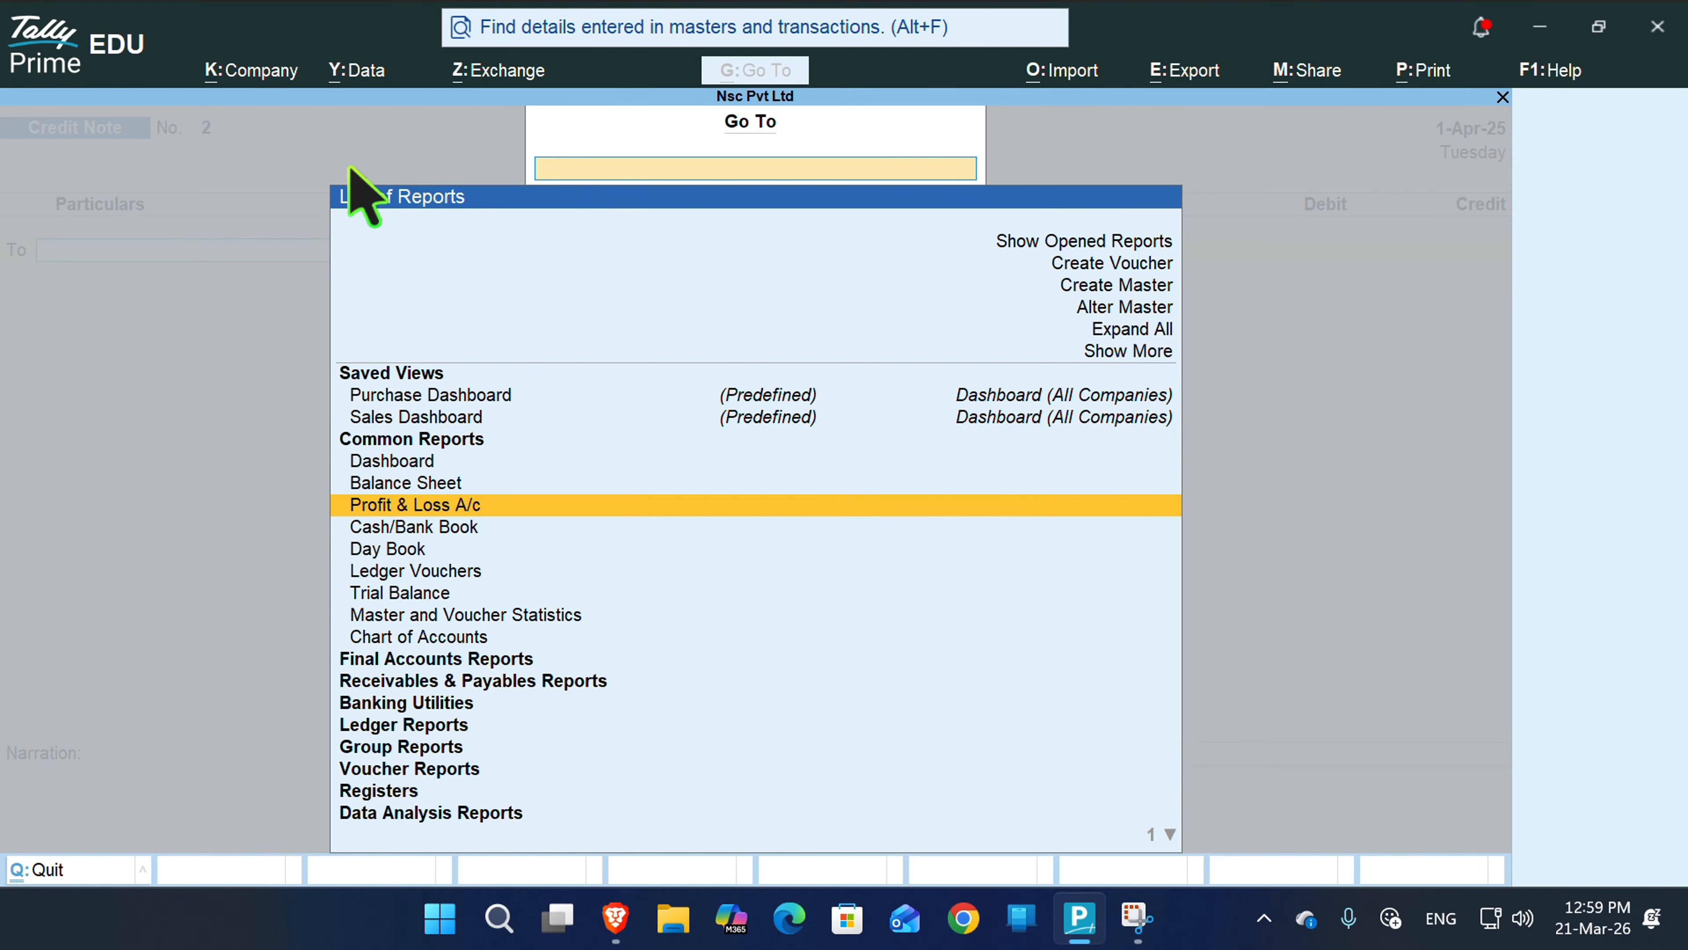
key("Down")
key("Down")
key("Down")
key("Return")
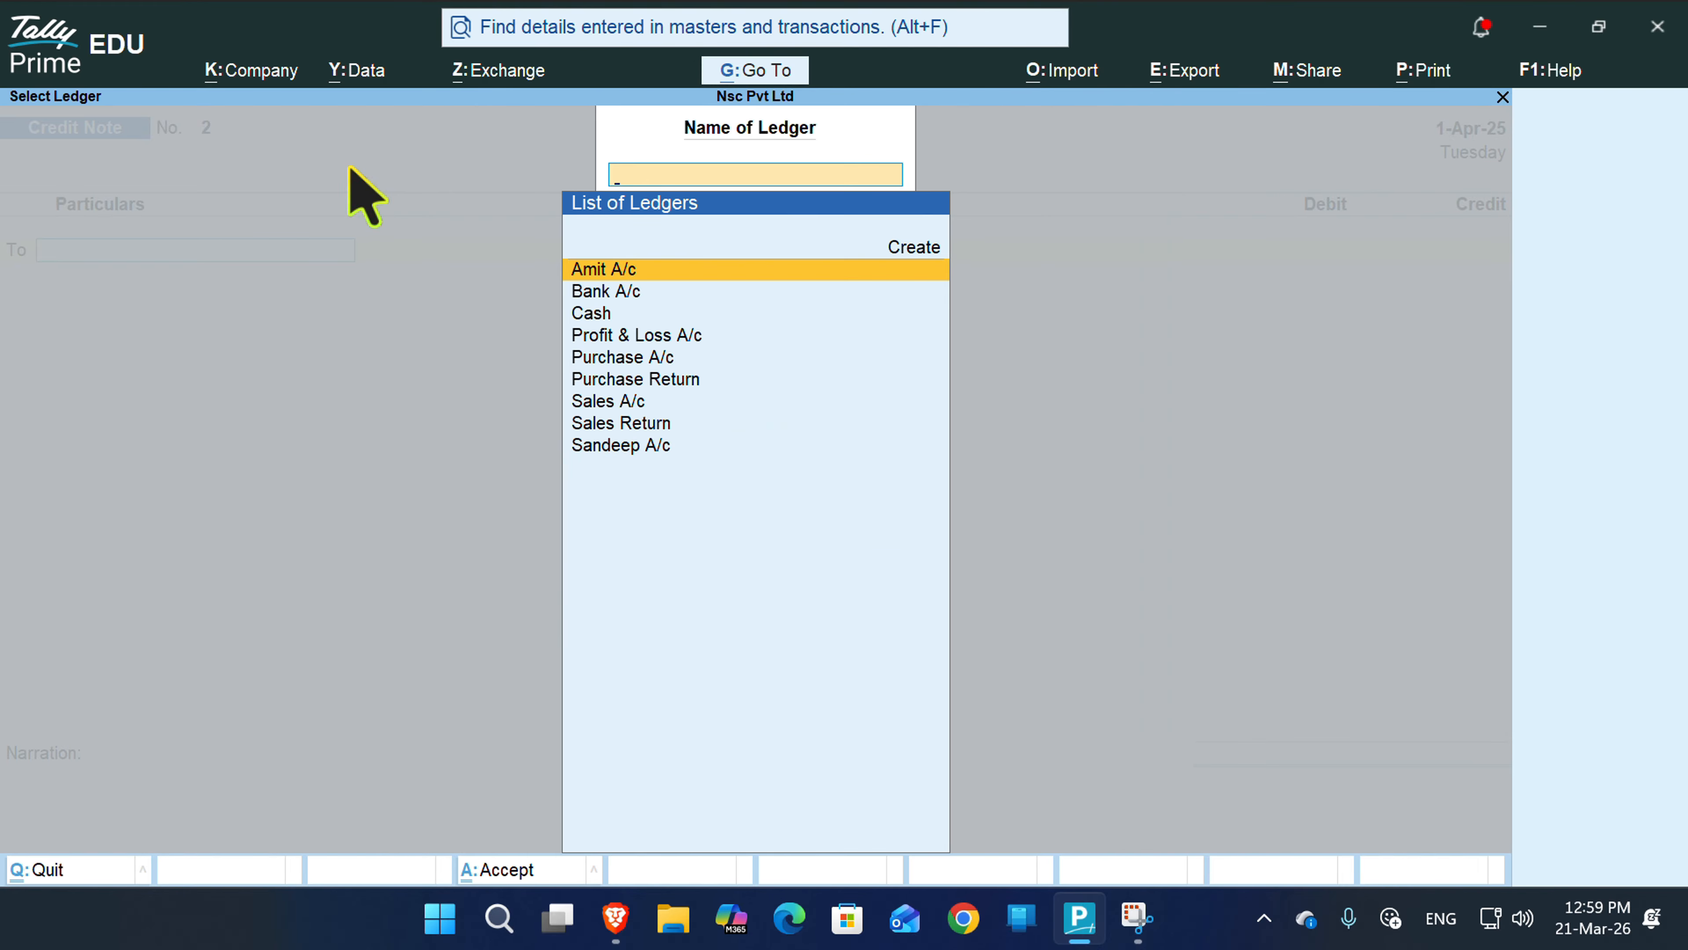
- Check the customer's ledger vouchers and closing balance after the sales return, and go back to voucher entry
key("Down")
key("Up")
key("Return")
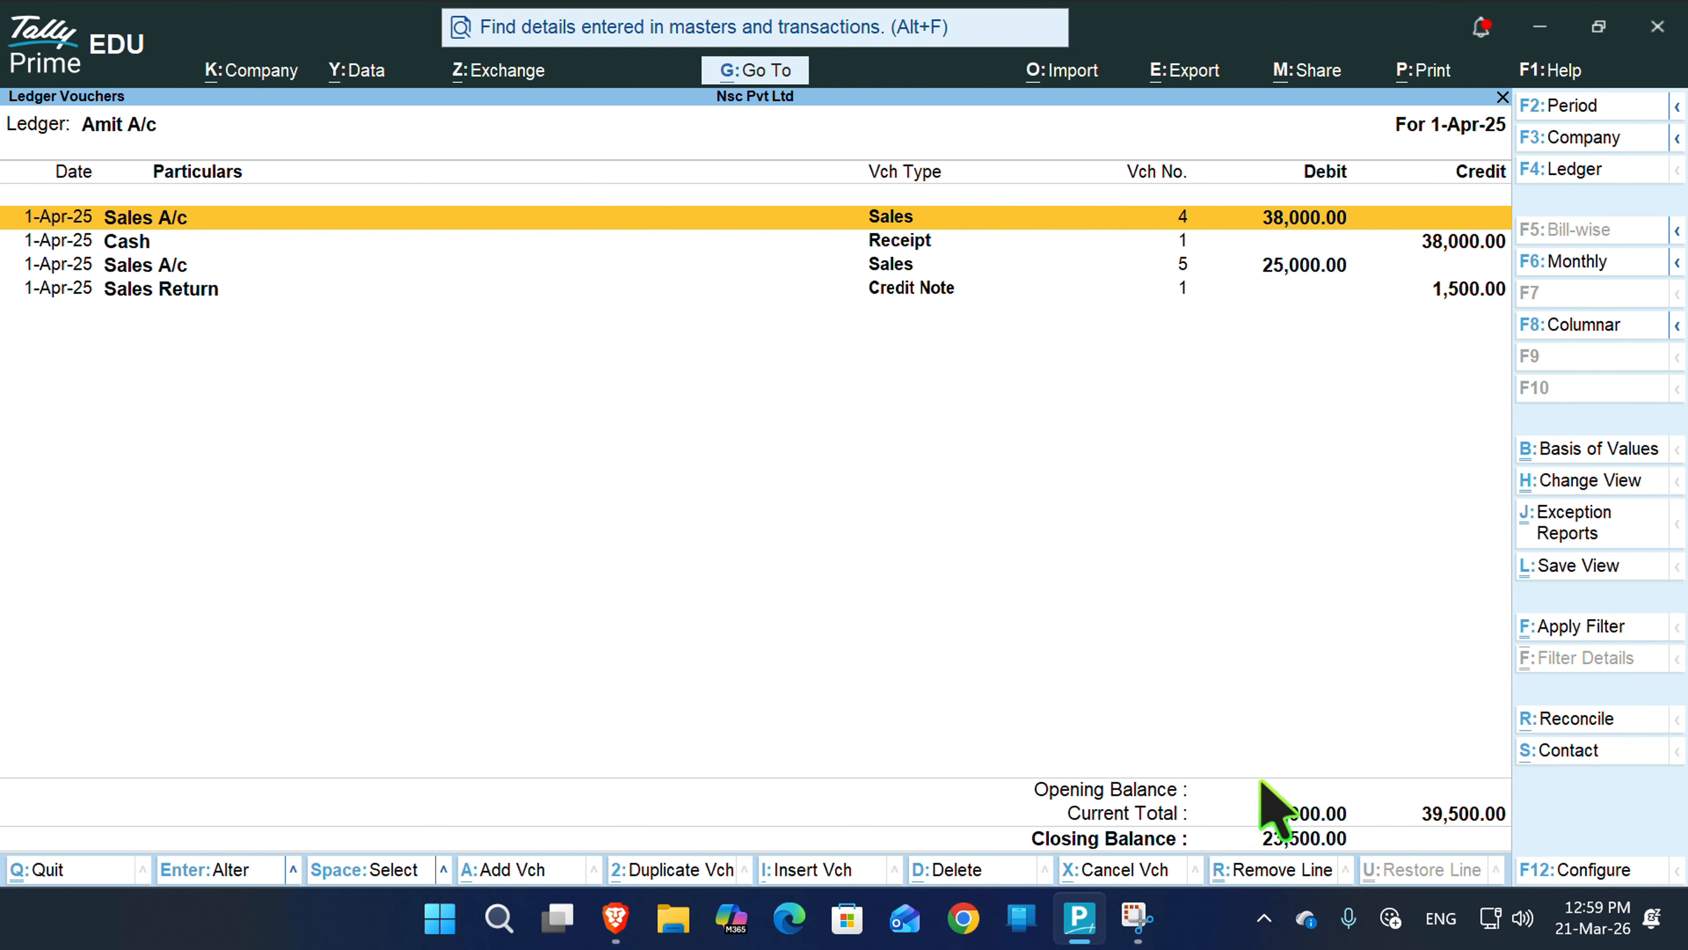
key("alt+F6")
key("BackSpace")
key("Escape")
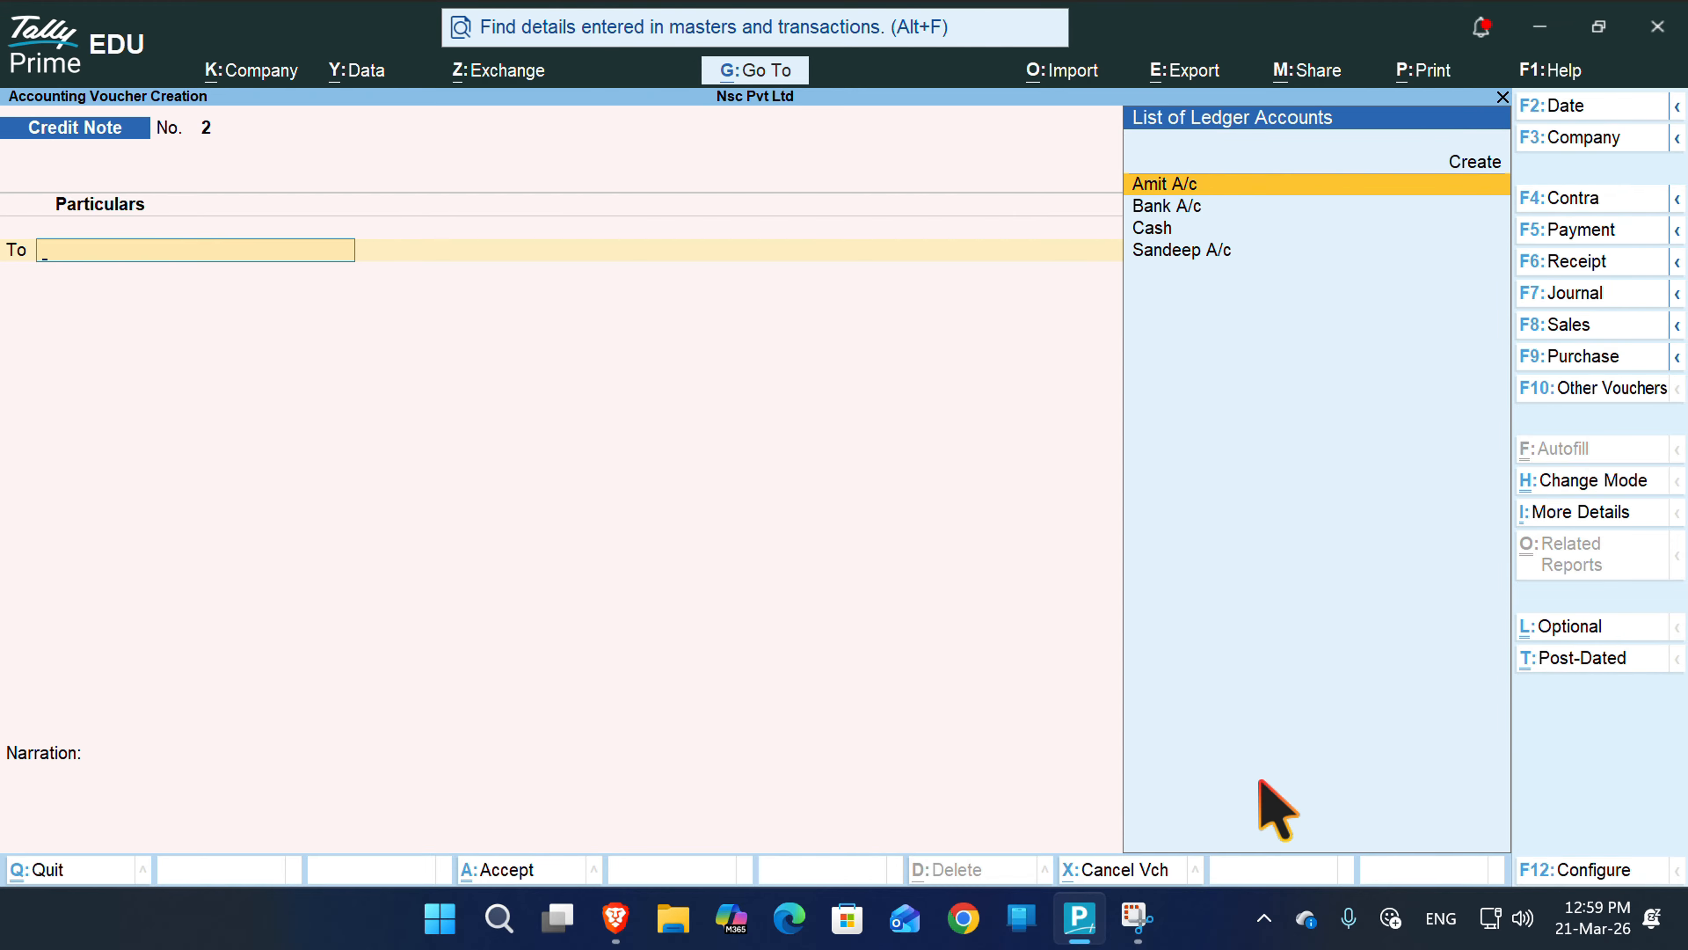
- Start a receipt voucher and credit the customer's account with 23,500
key("F6")
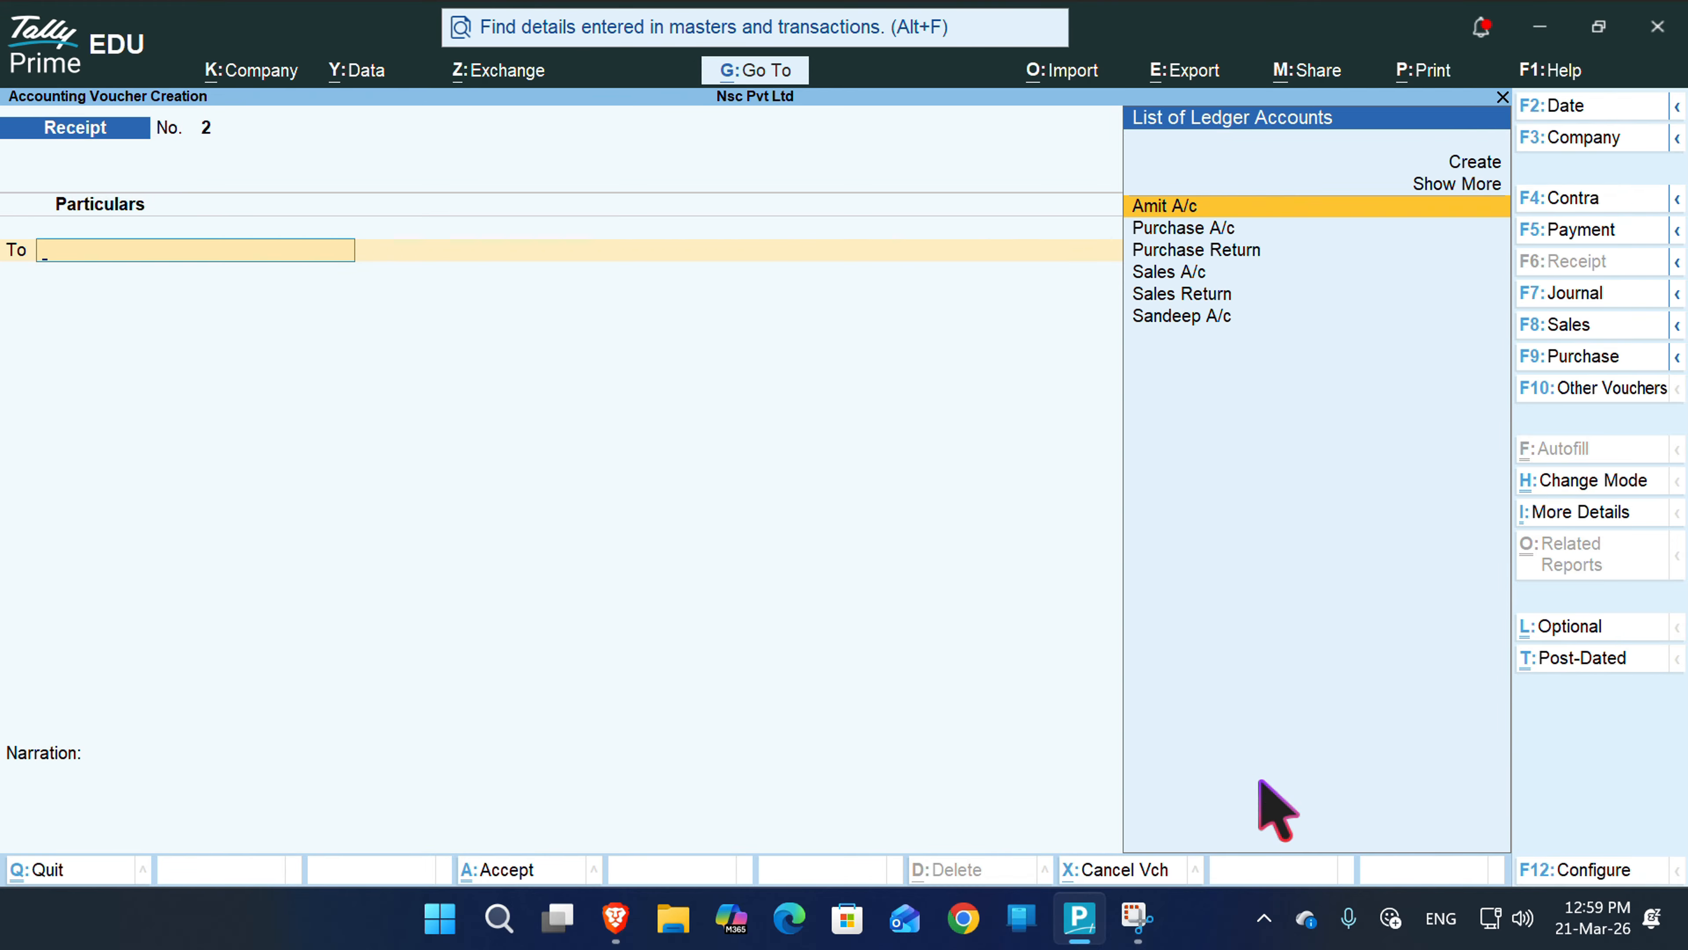
key("Down")
key("Down")
key("Down")
key("Up")
key("Up")
key("Up")
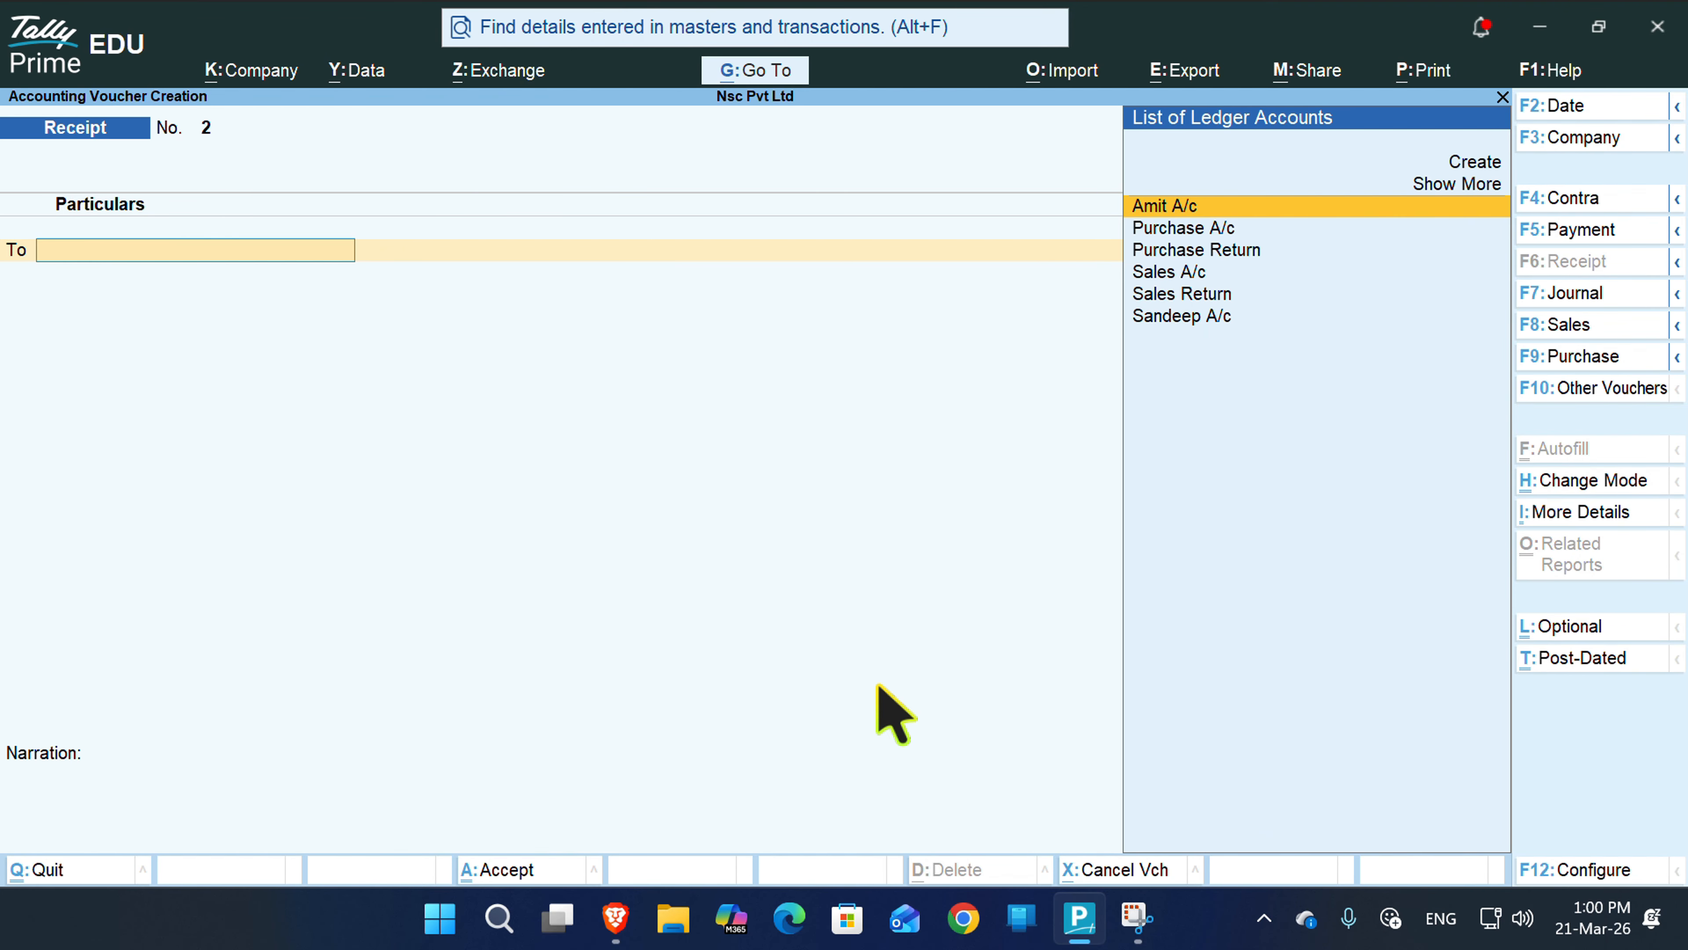
key("Return")
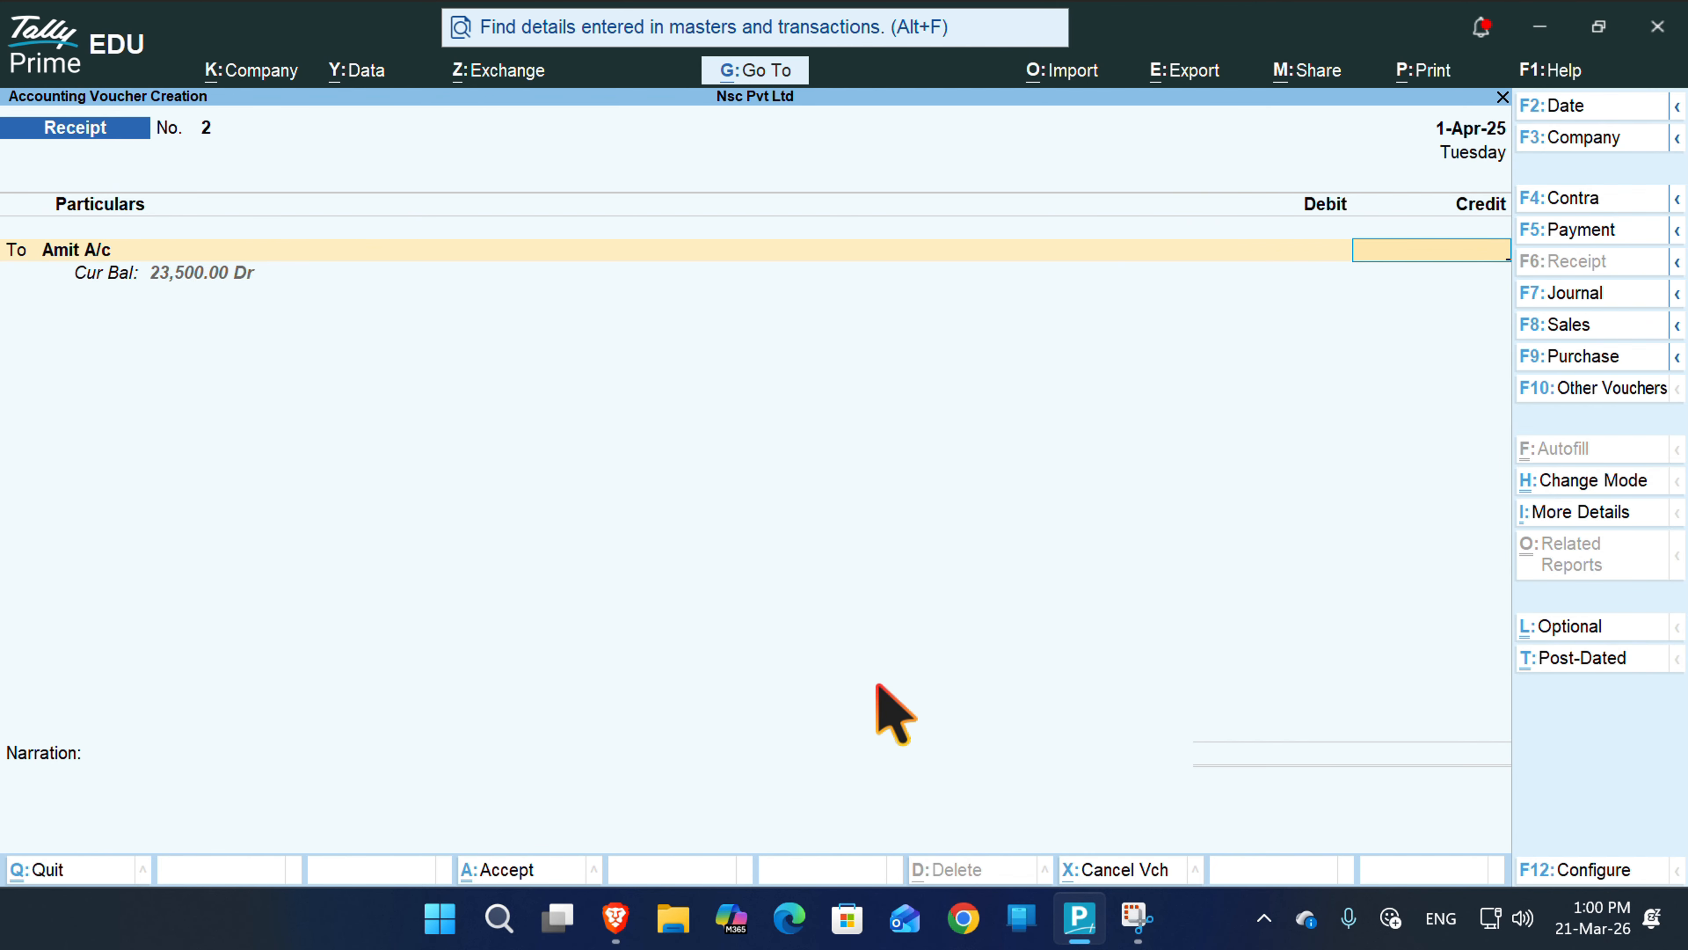
type("23500")
key("Return")
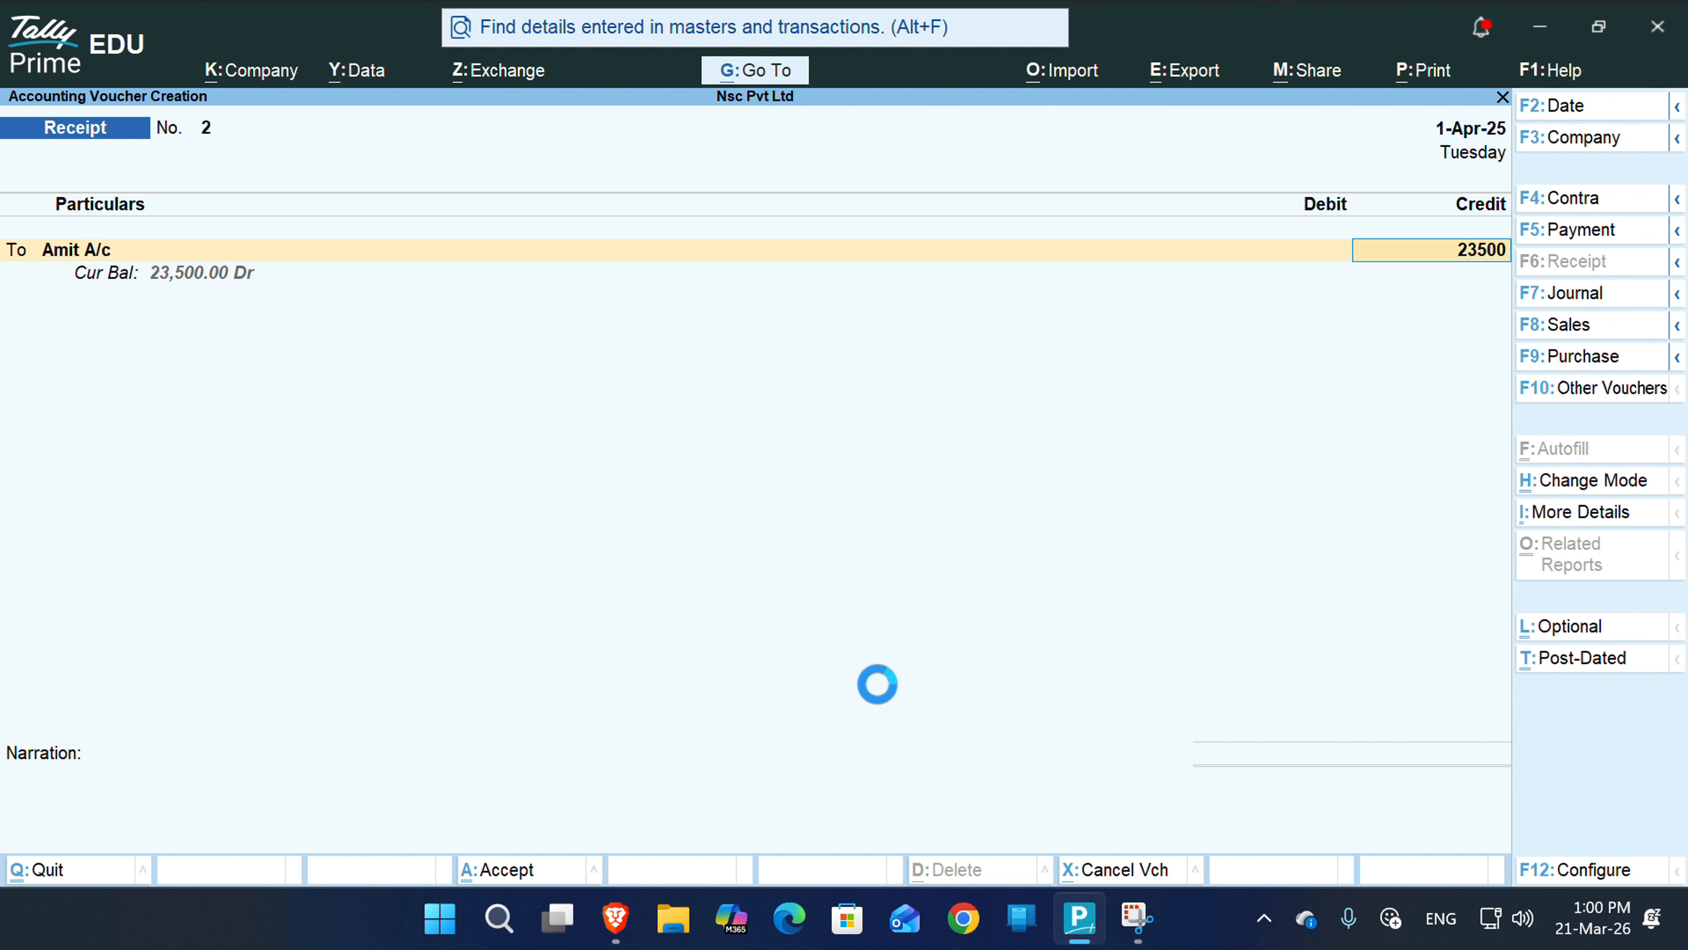
key("Return")
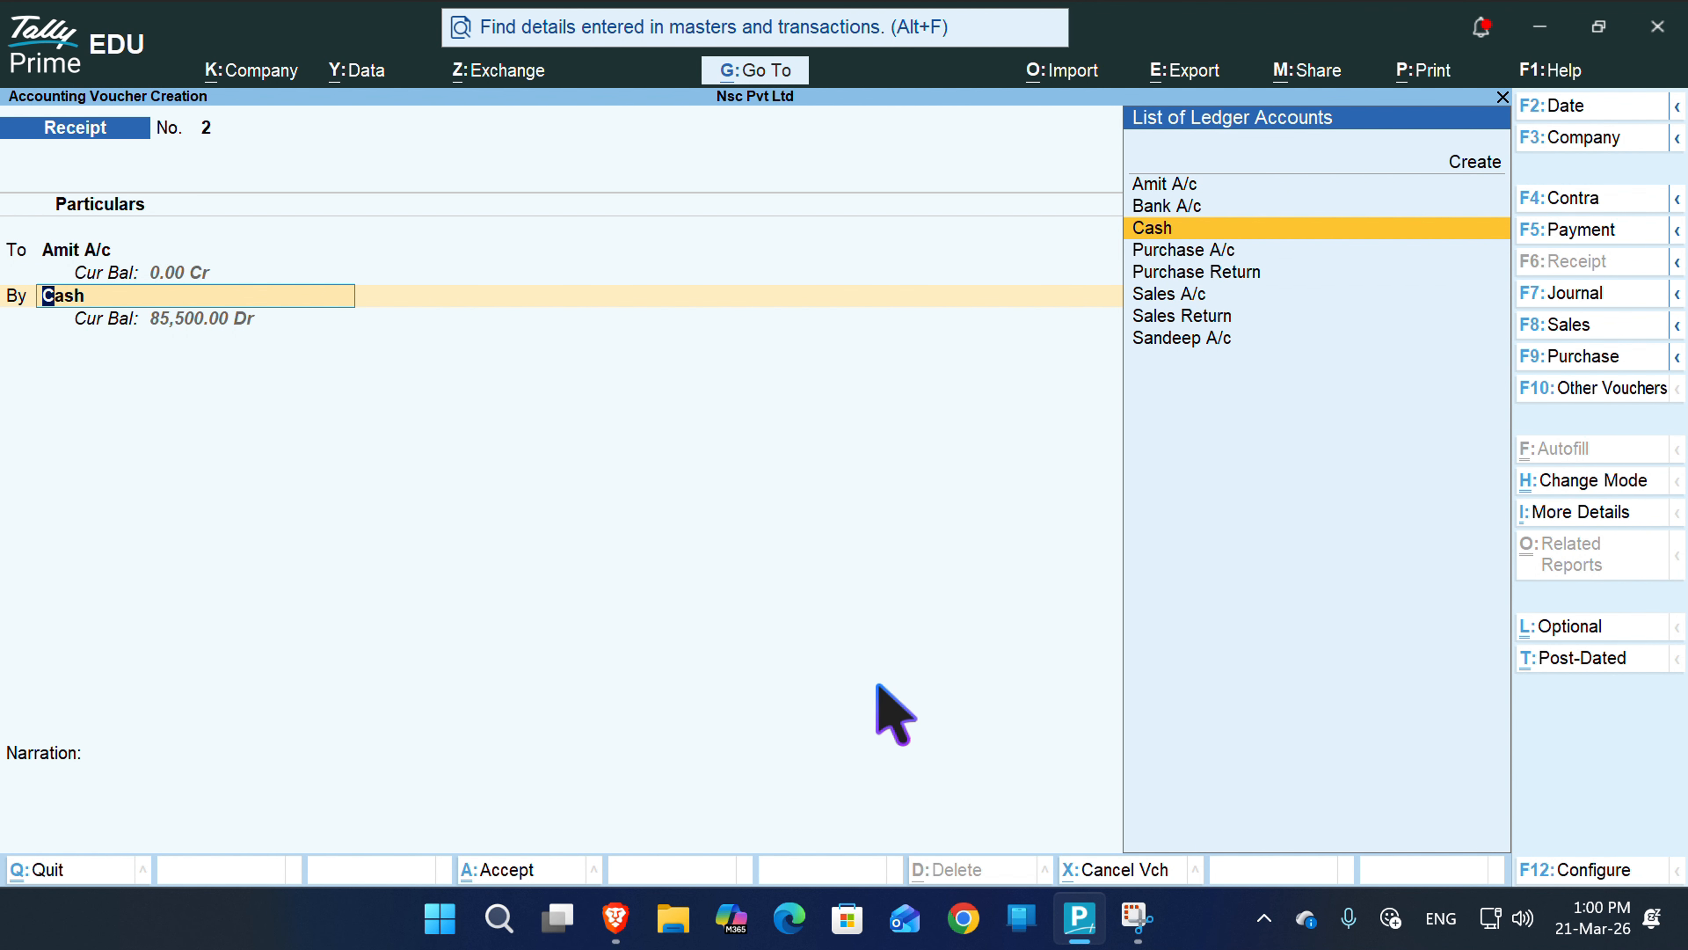
- Debit Cash with 23,500, leave the narration blank, and save the receipt voucher
key("Return")
key("Return")
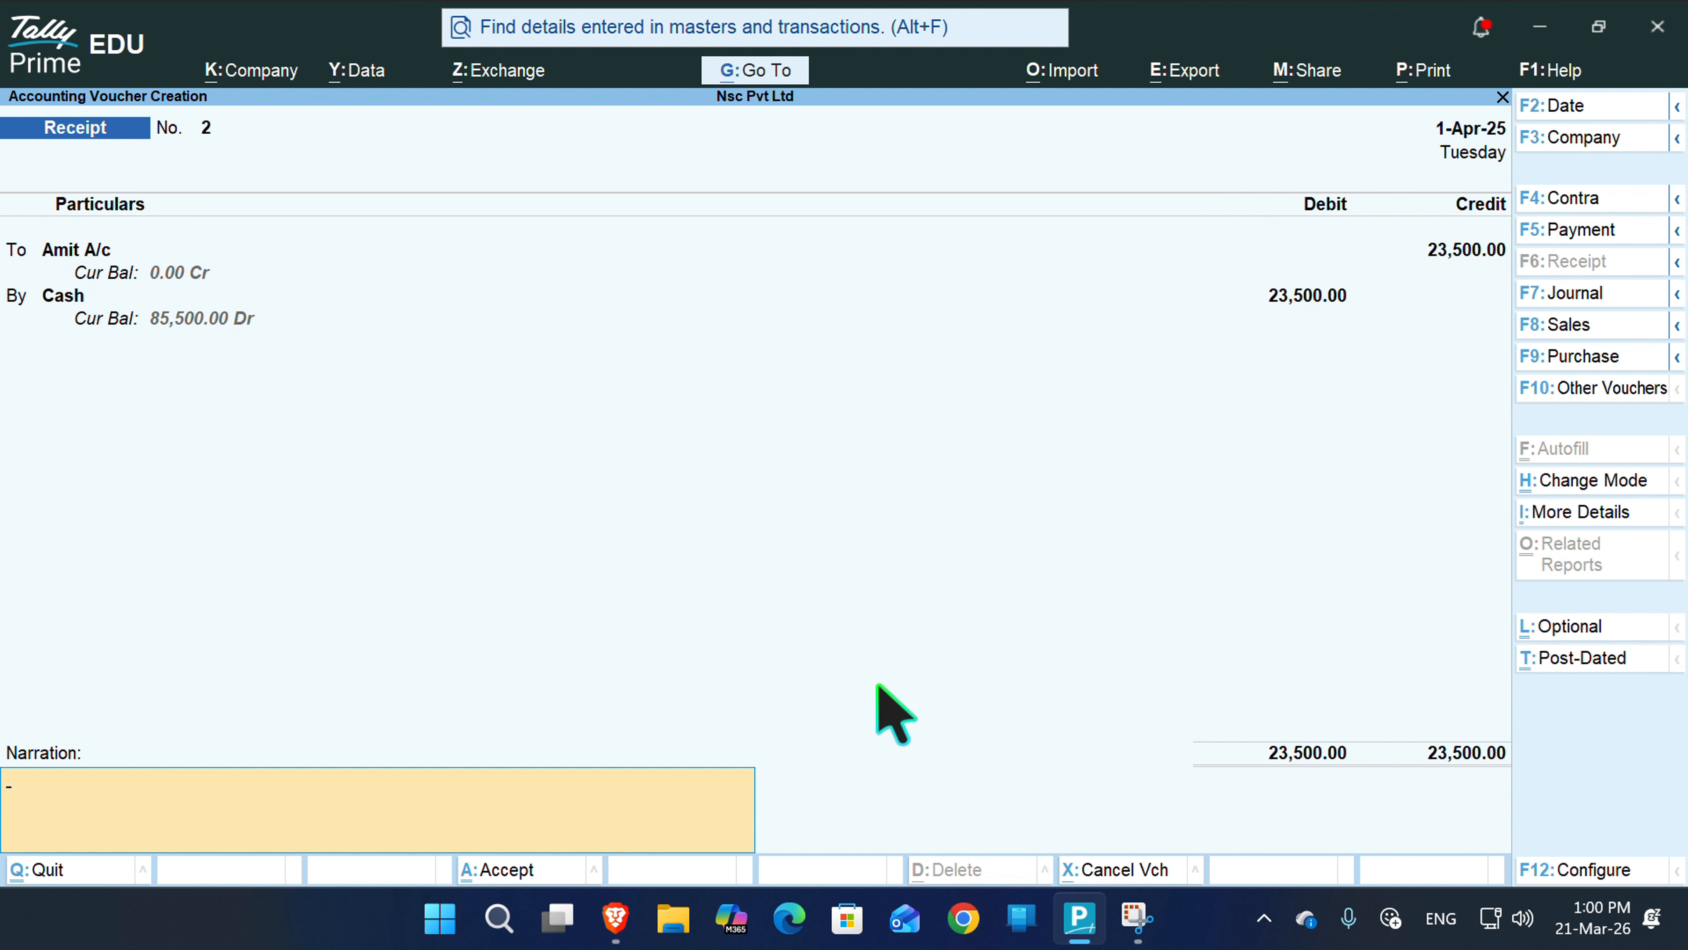
key("Return")
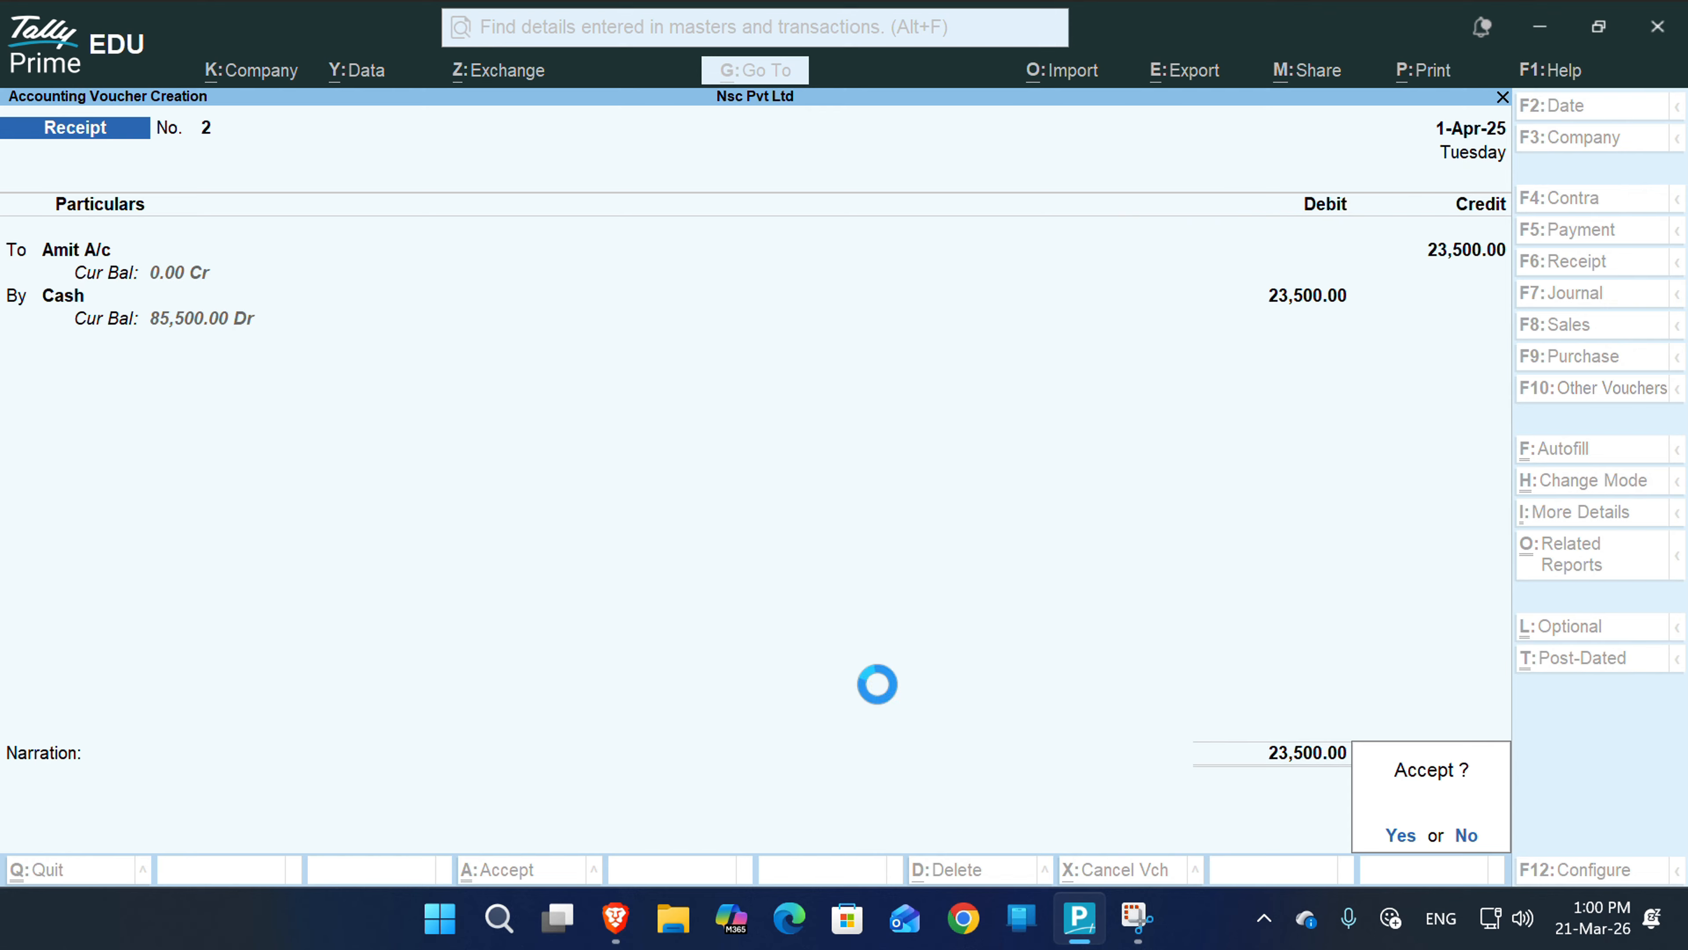
key("Return")
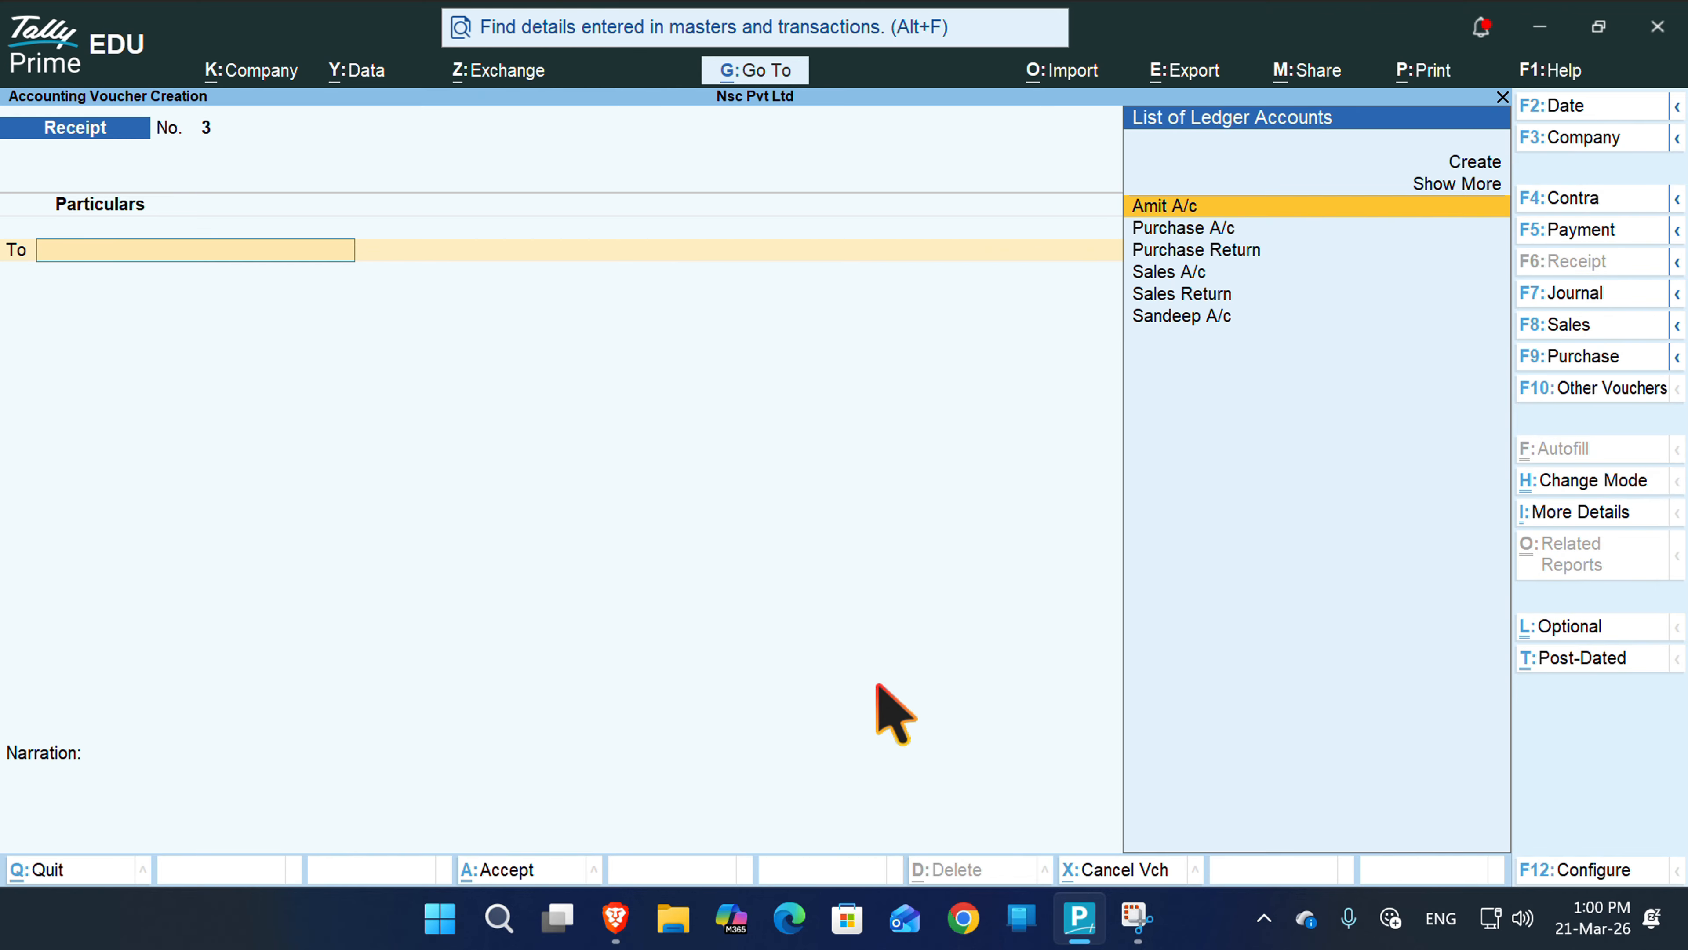
- Open the Ledger Vouchers report's ledger selection from the receipt screen
key("alt+g")
key("Down")
key("Down")
key("Down")
key("Down")
key("Down")
key("Down")
key("Down")
key("Down")
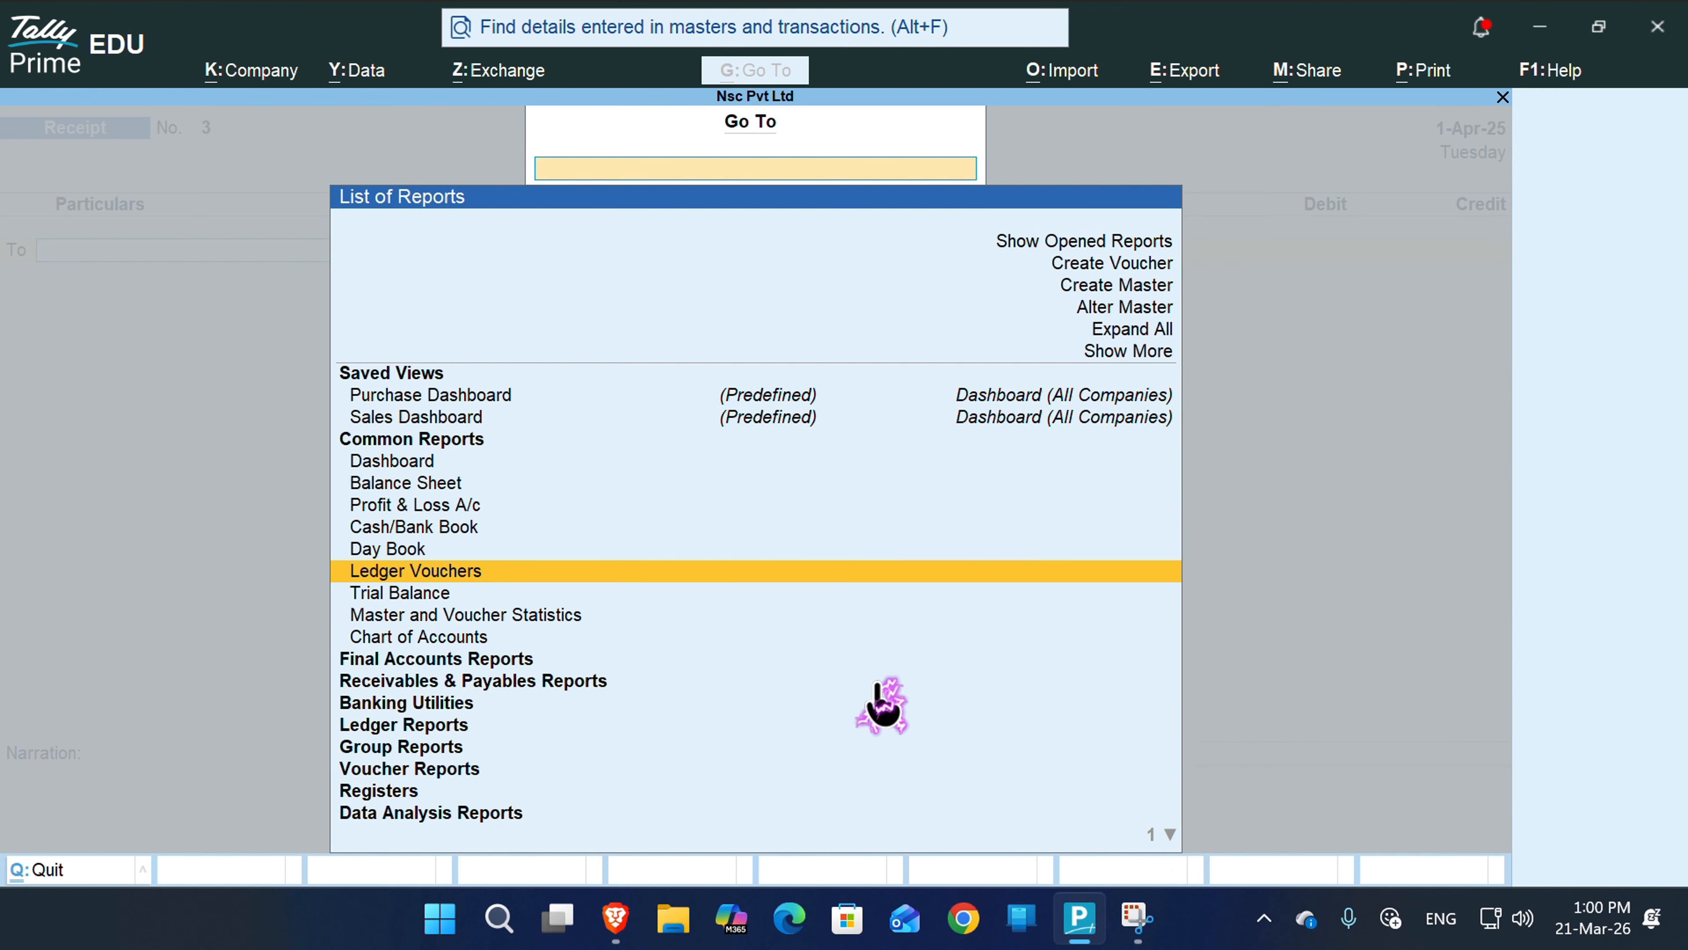
key("Return")
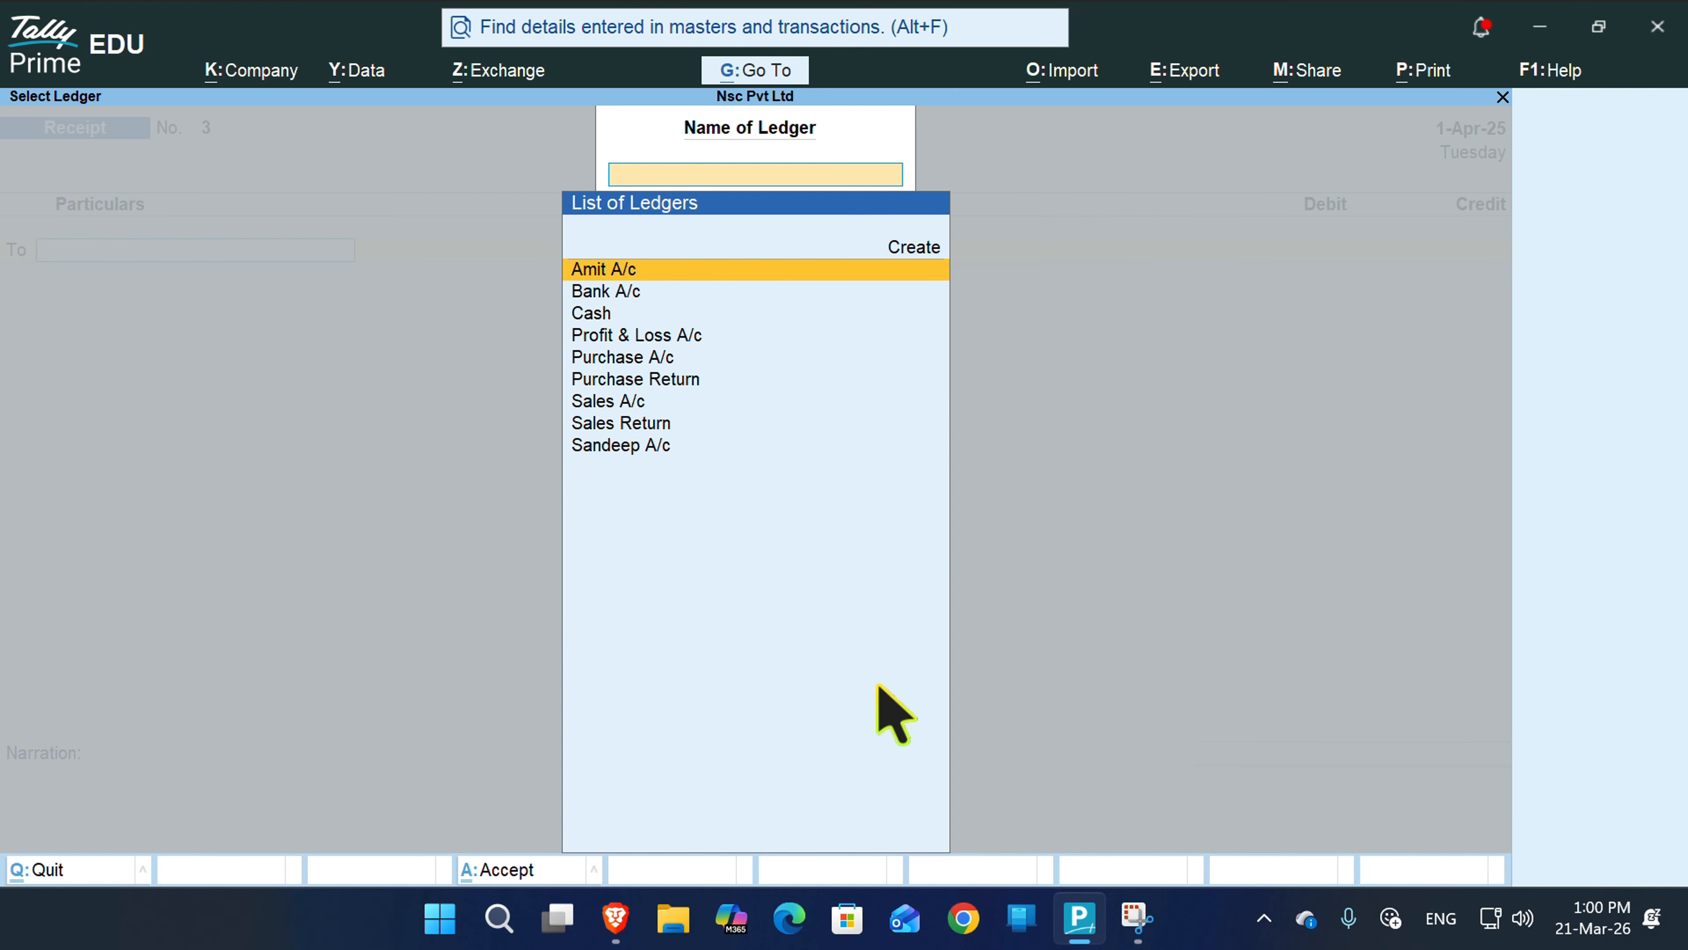
- Display the customer's ledger vouchers and examine the credit note, cash receipt and closing balance
key("Down")
key("Down")
key("Down")
key("Down")
key("Up")
key("Up")
key("Up")
key("Up")
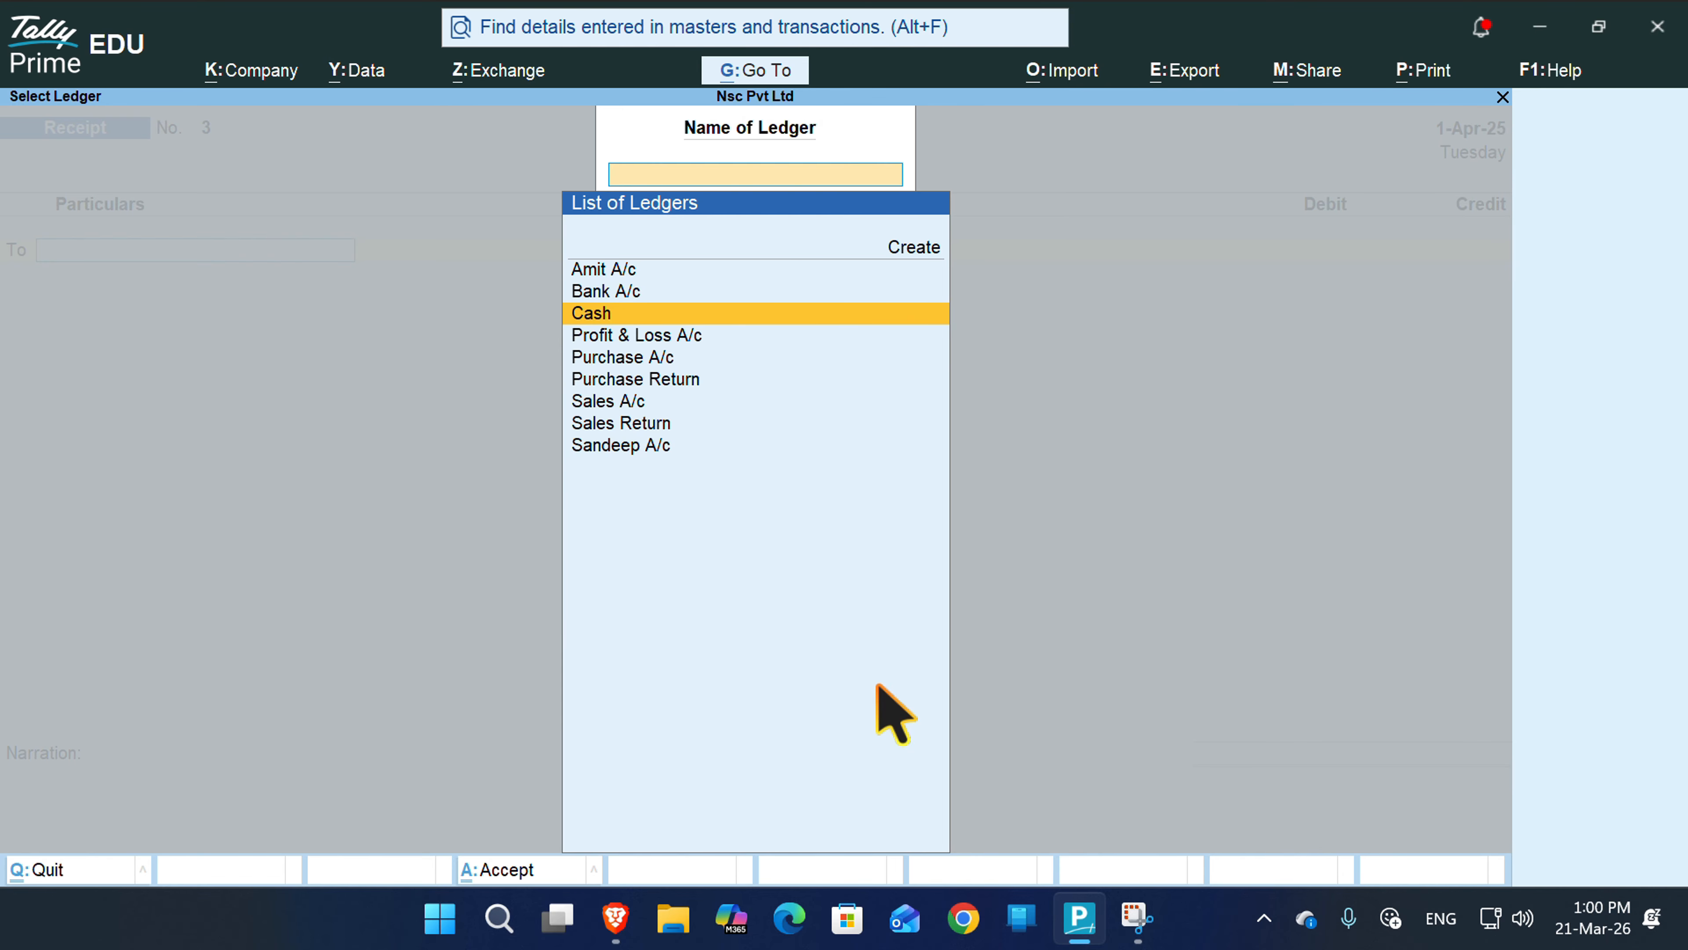
key("Return")
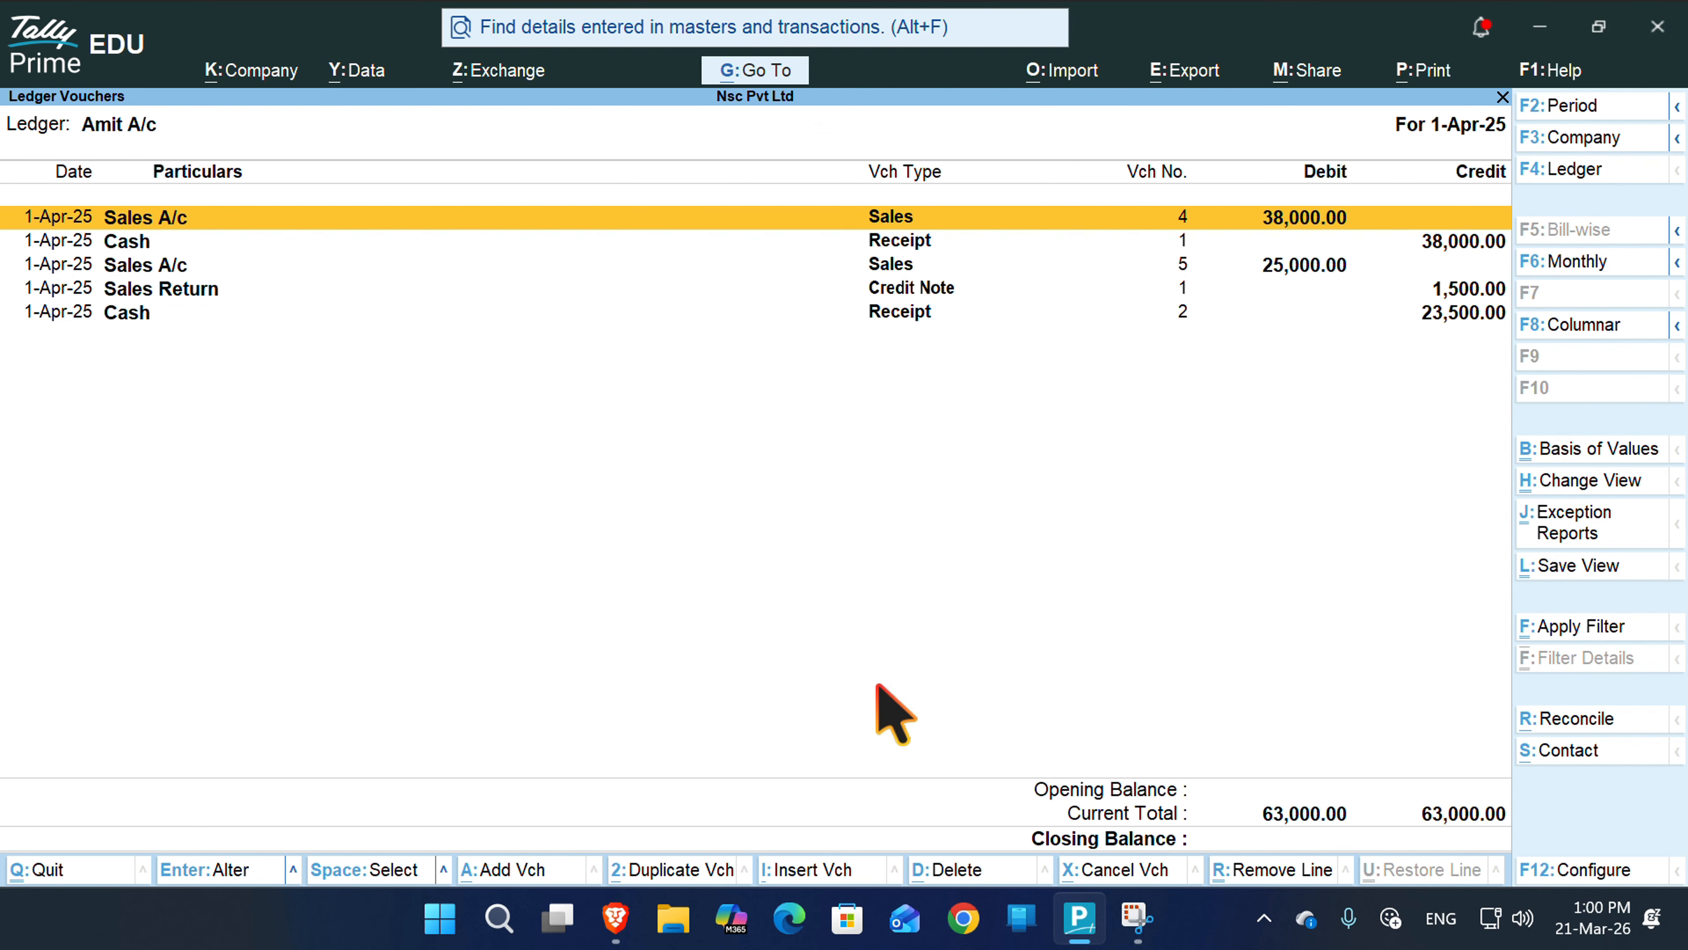
key("Down")
key("Down")
key("Down")
key("Down")
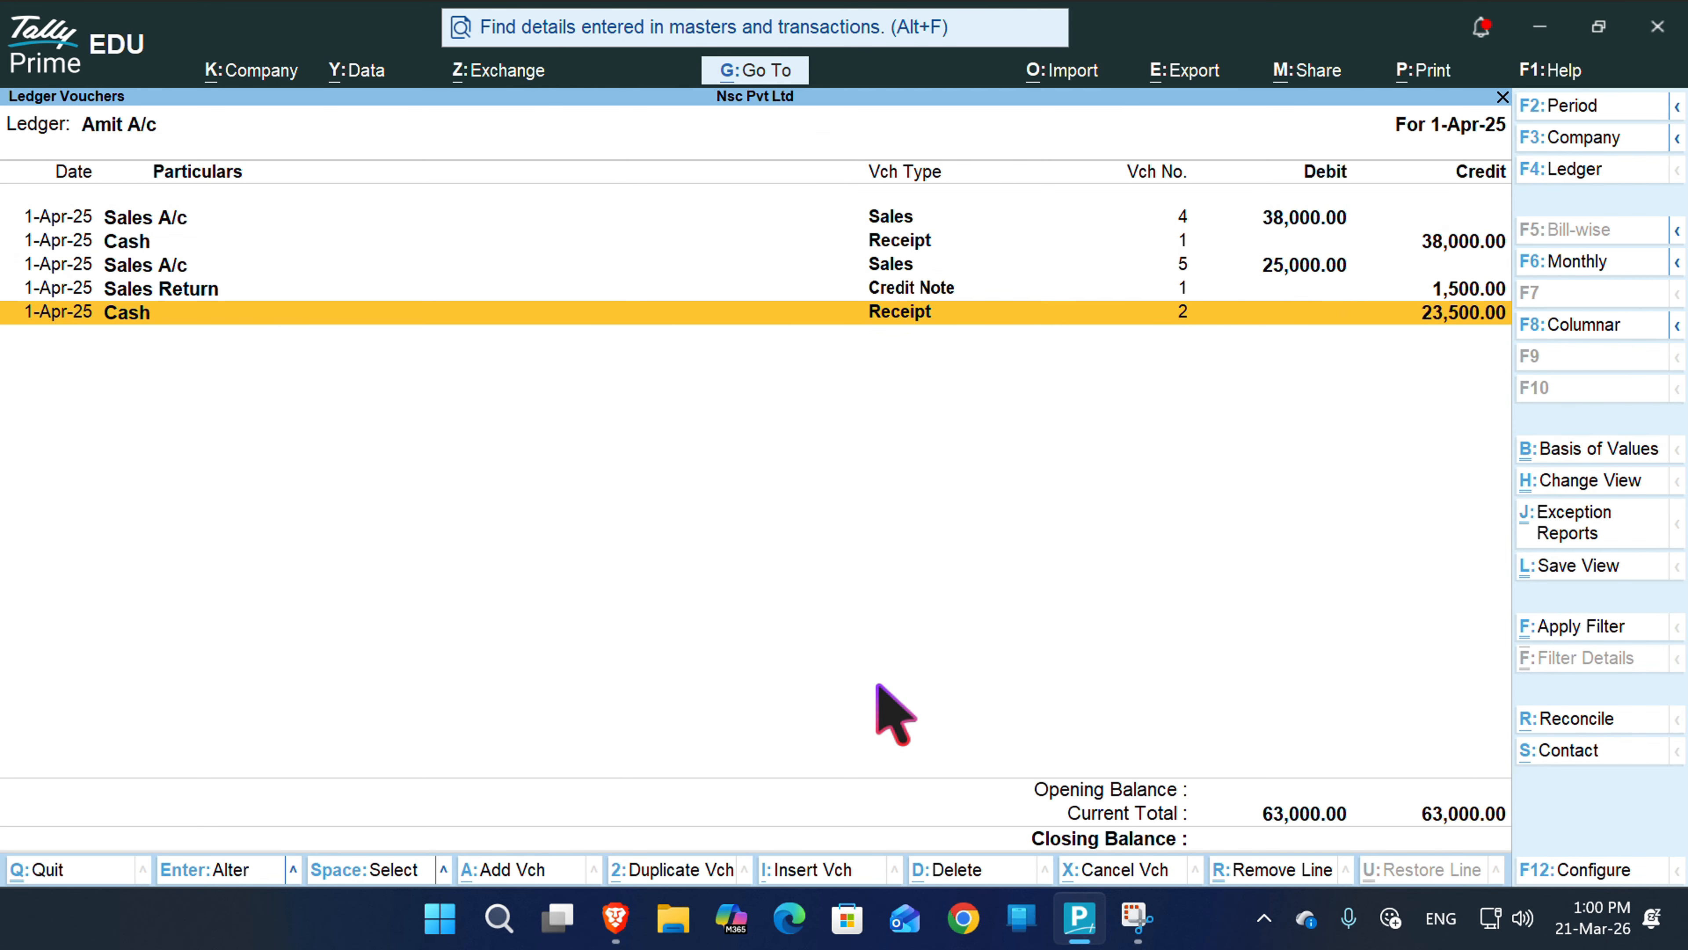
key("Up")
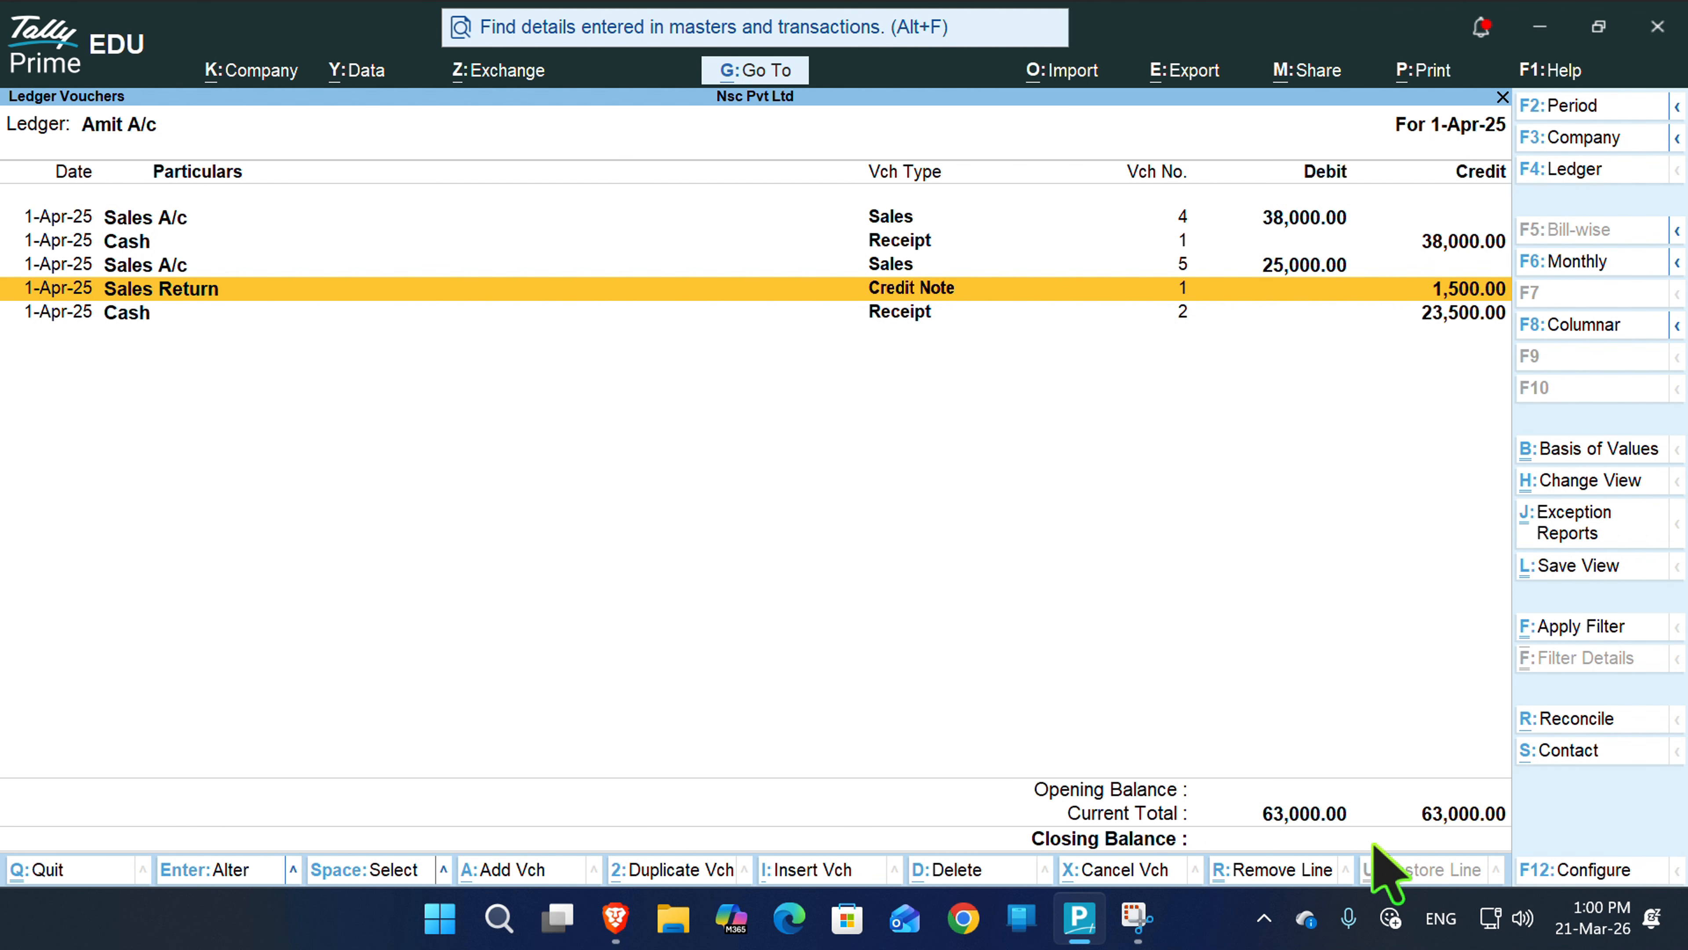
- Review the sales, receipt and credit note entries in the customer's ledger, and return to receipt voucher entry
key("Down")
key("Up")
key("Up")
key("Up")
key("Up")
key("Down")
key("Down")
key("Down")
key("Up")
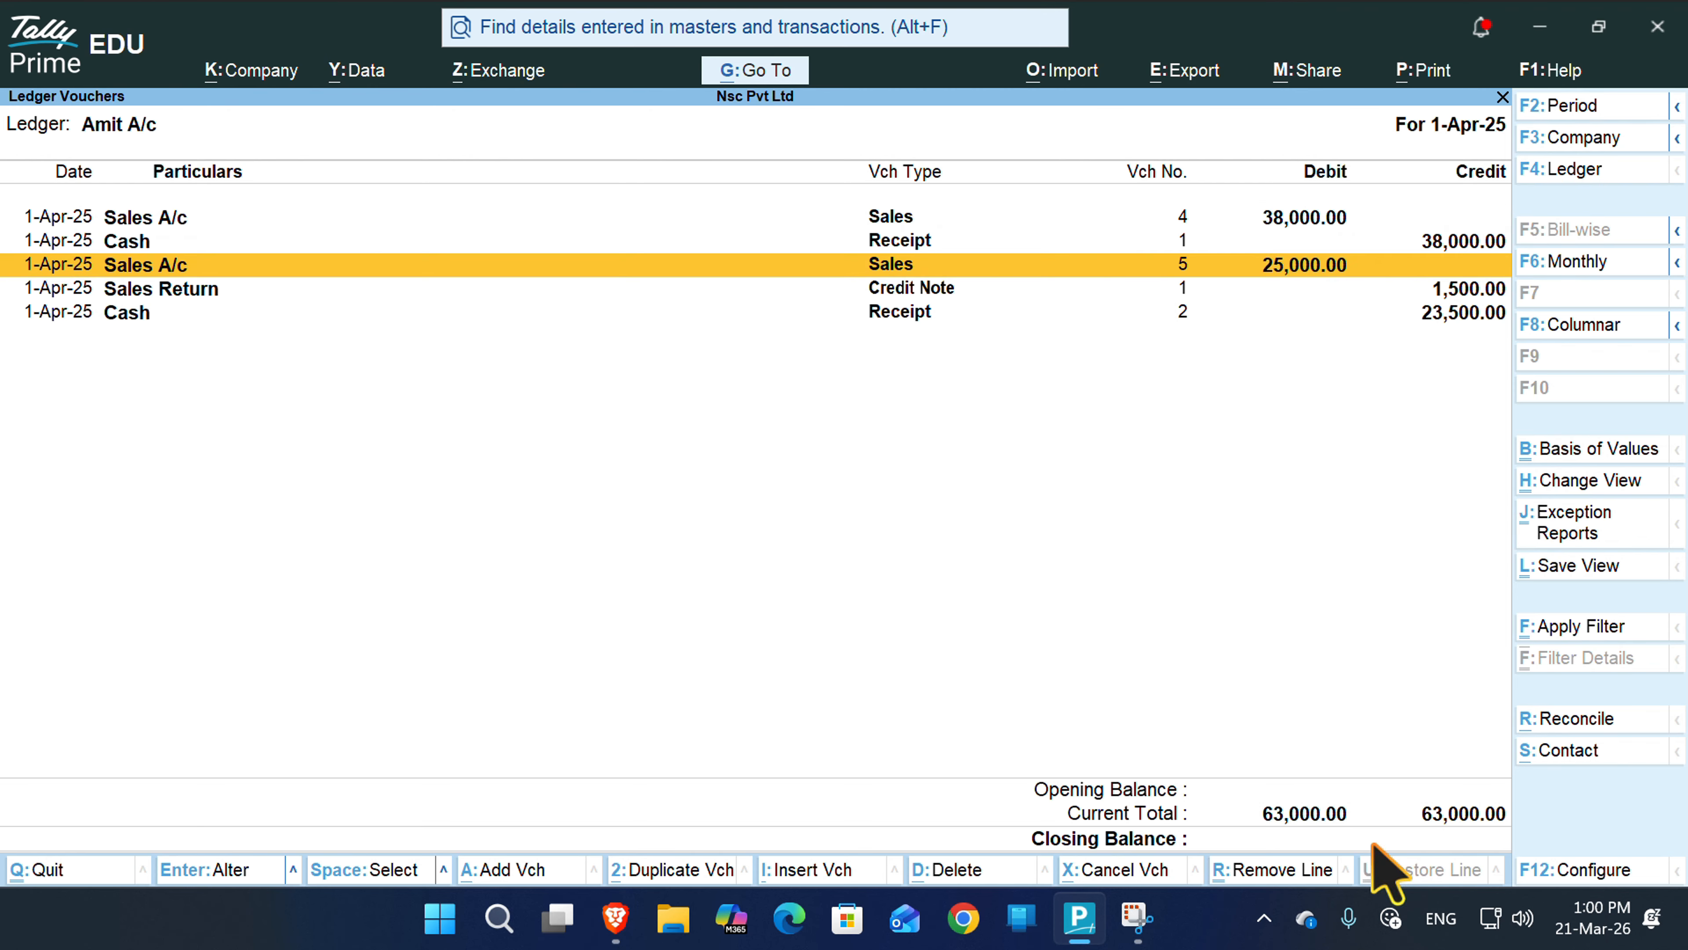
key("Up")
key("Down")
key("Down")
key("Up")
key("Up")
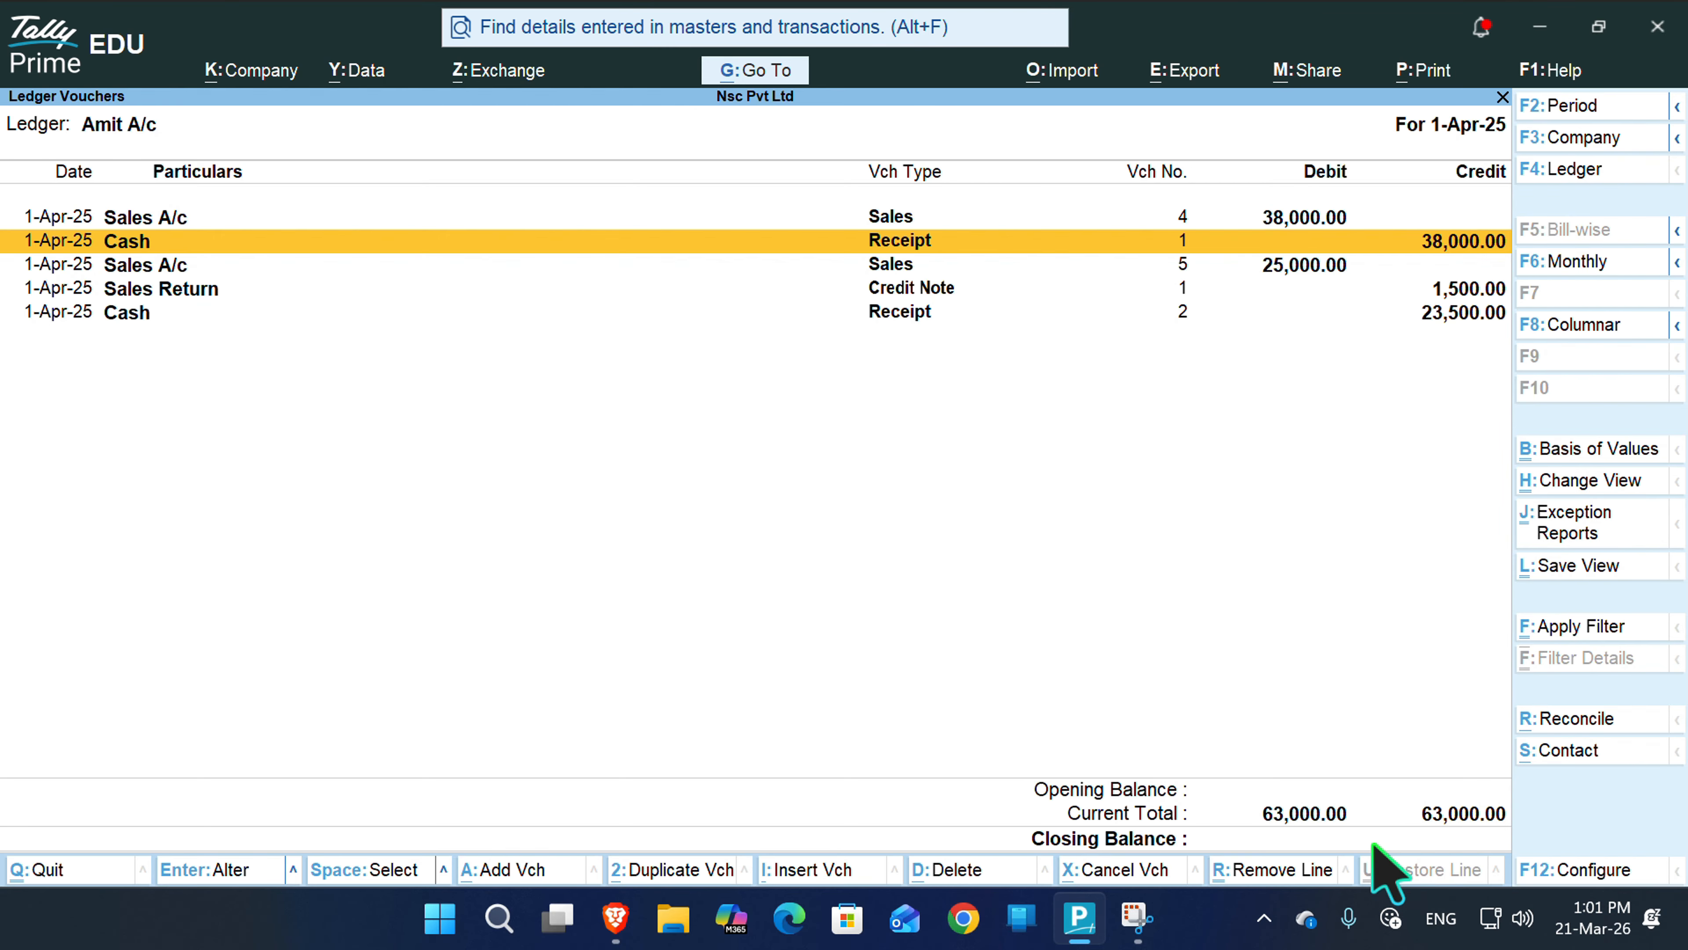
key("alt+a")
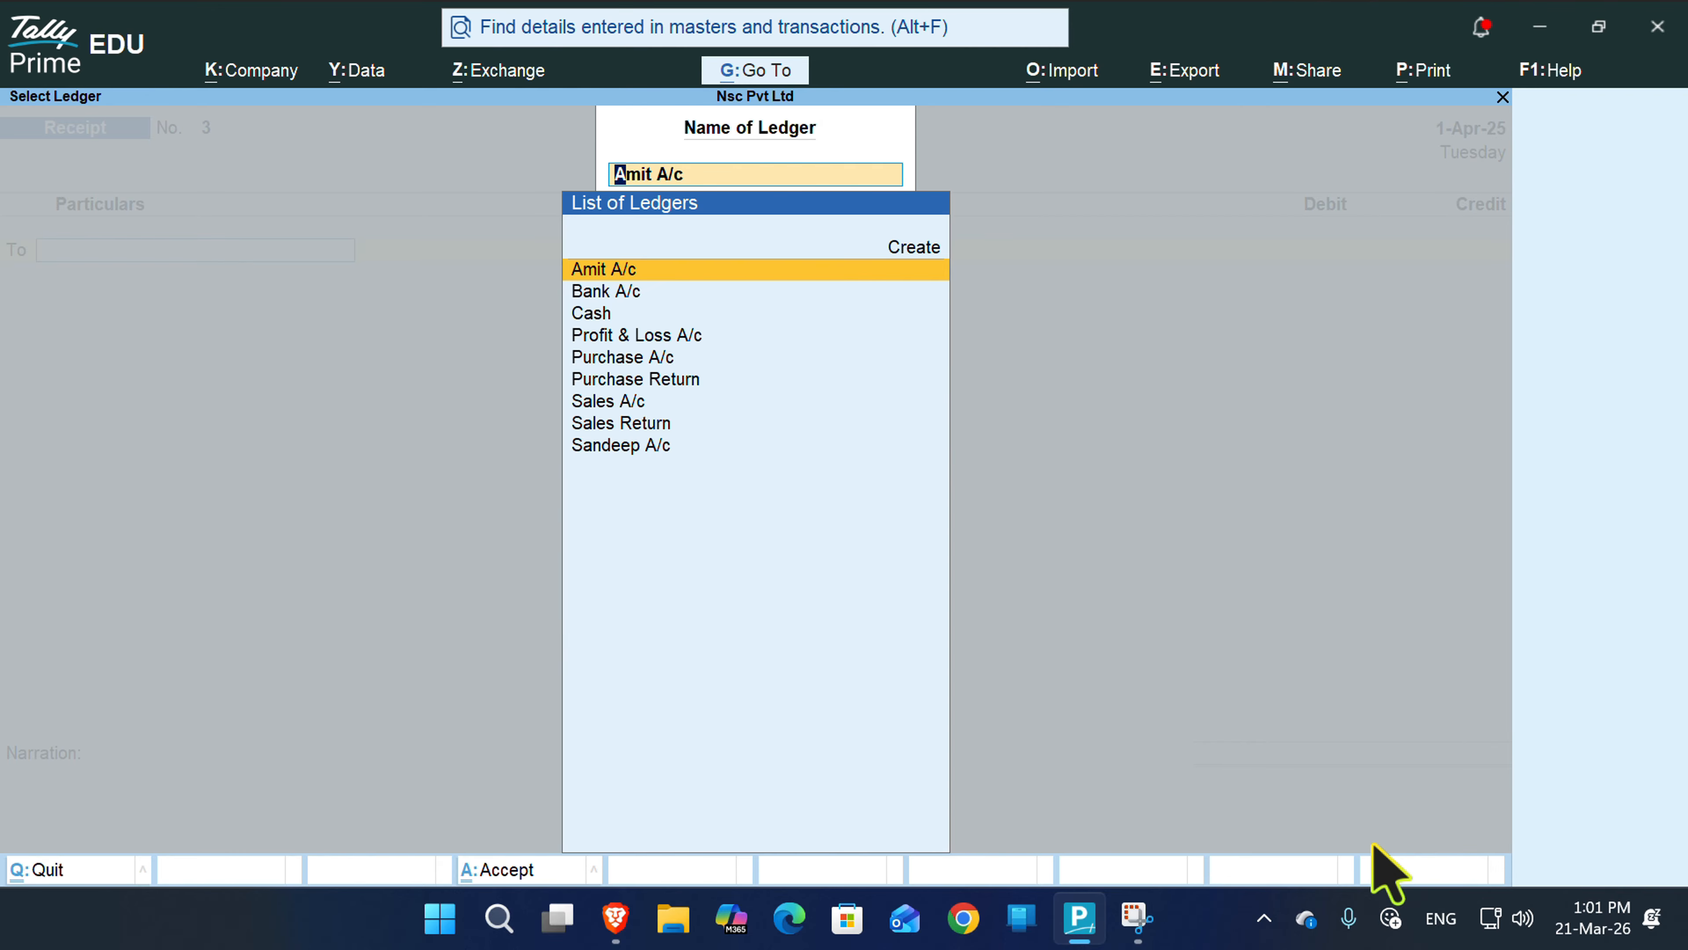
key("BackSpace")
key("Return")
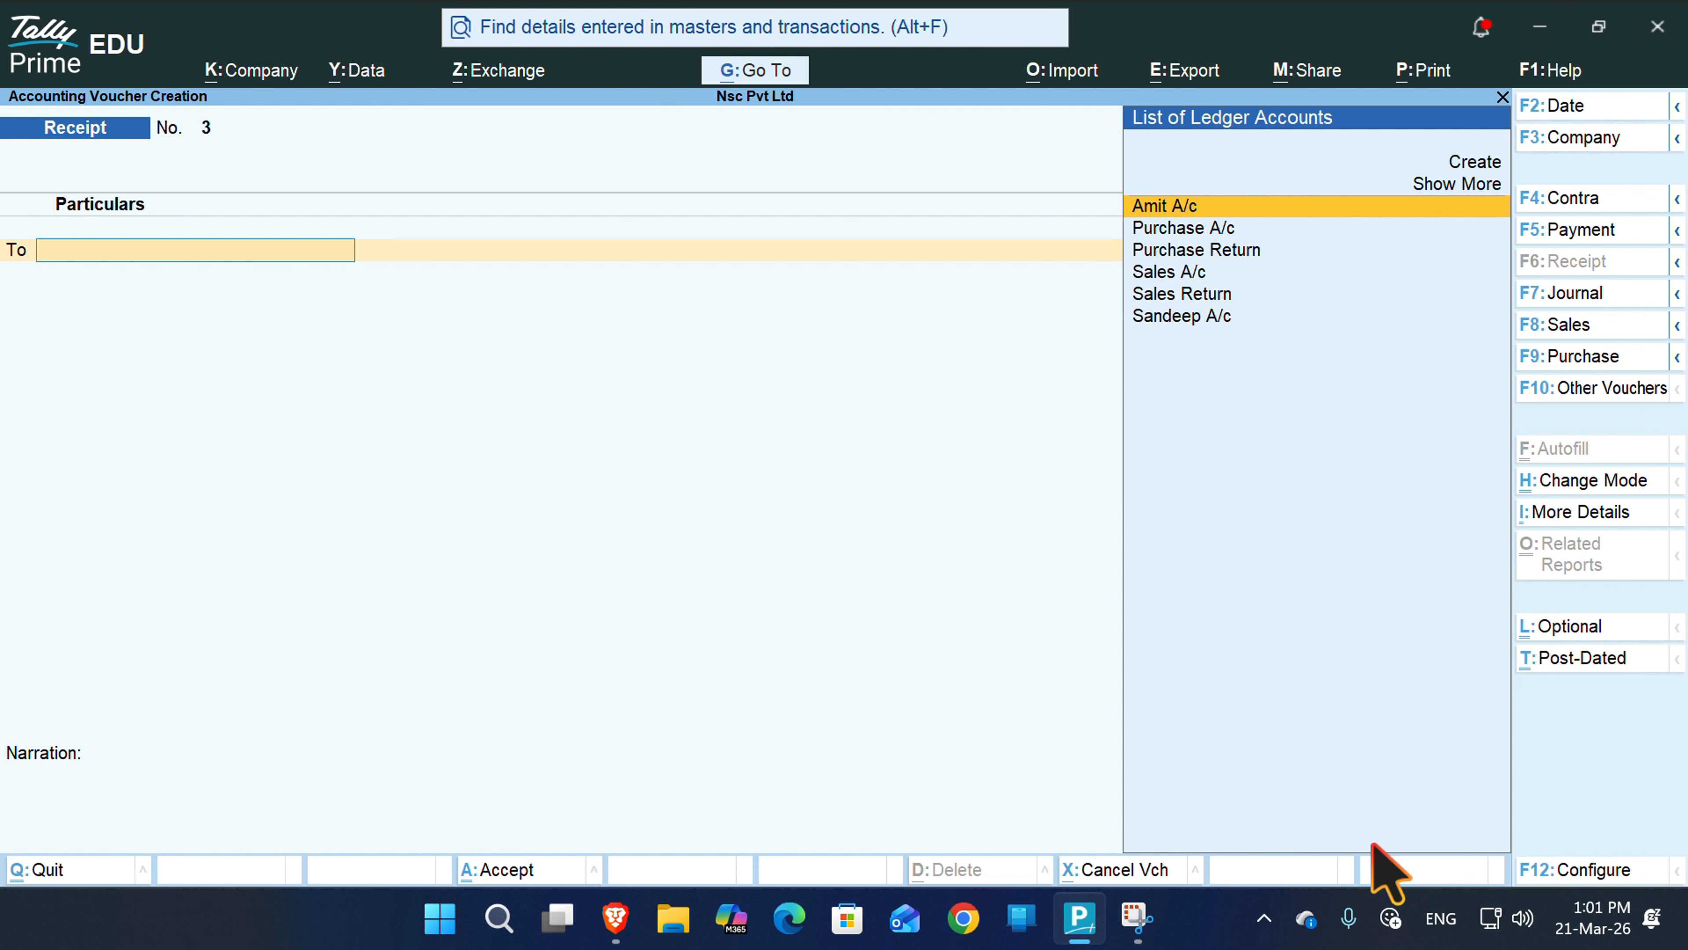
- Start a purchase voucher with the supplier's account as party, leaving the receipt details blank and accepting the party details
key("F9")
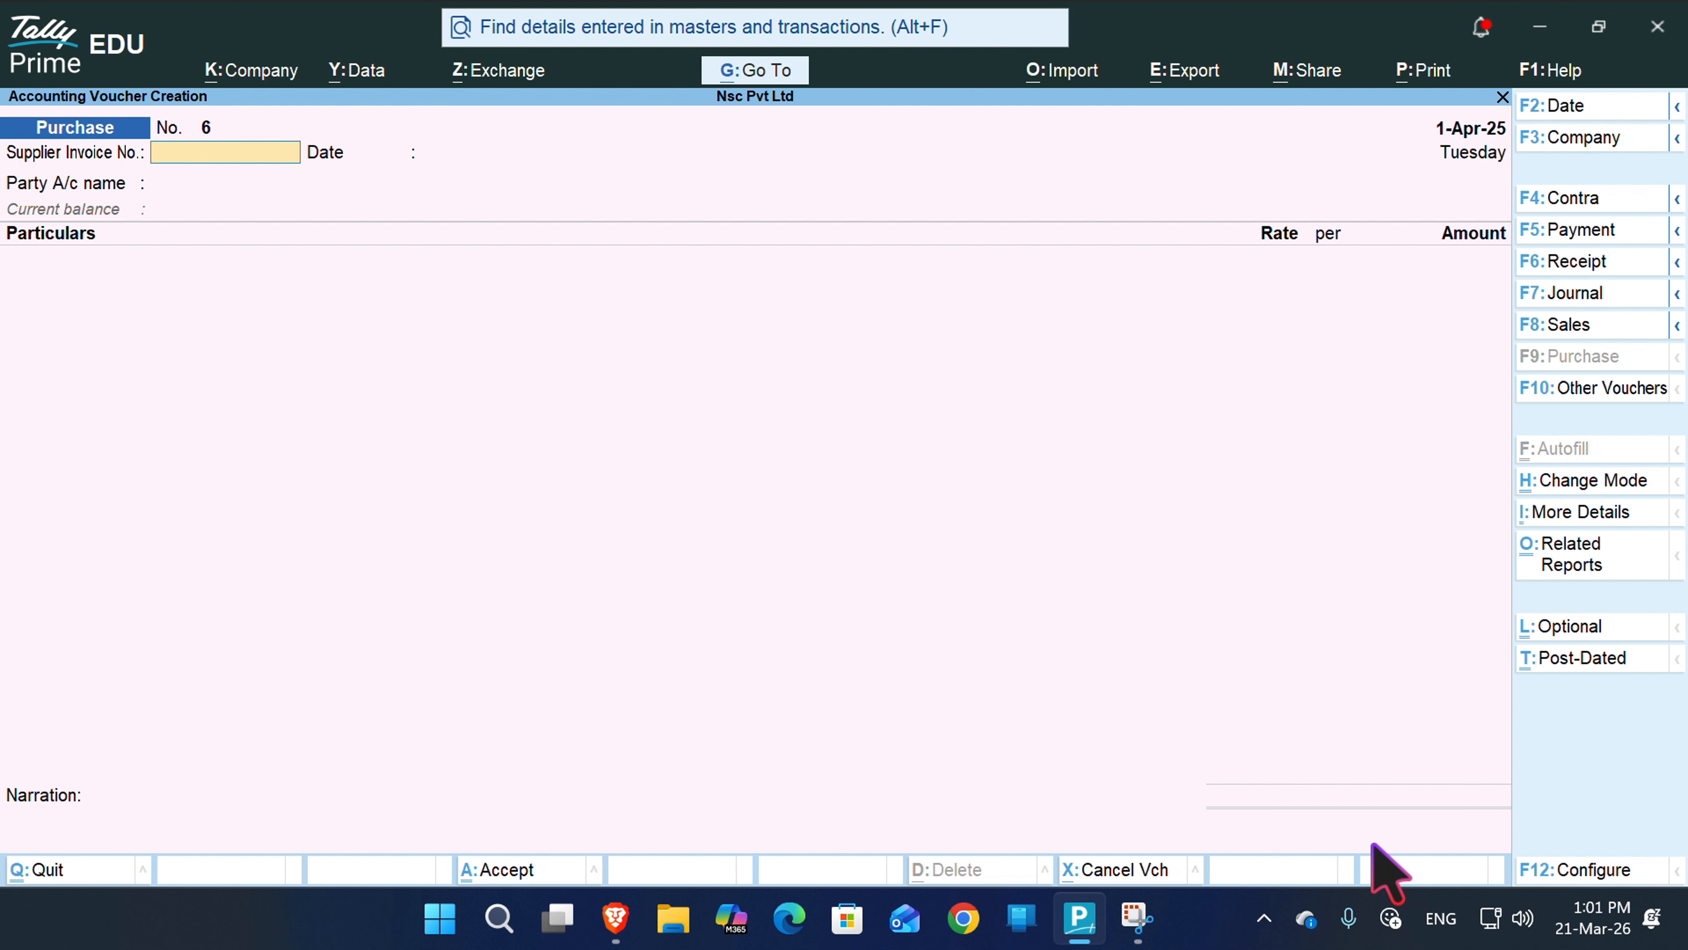
key("Return")
key("Down")
key("Down")
key("Down")
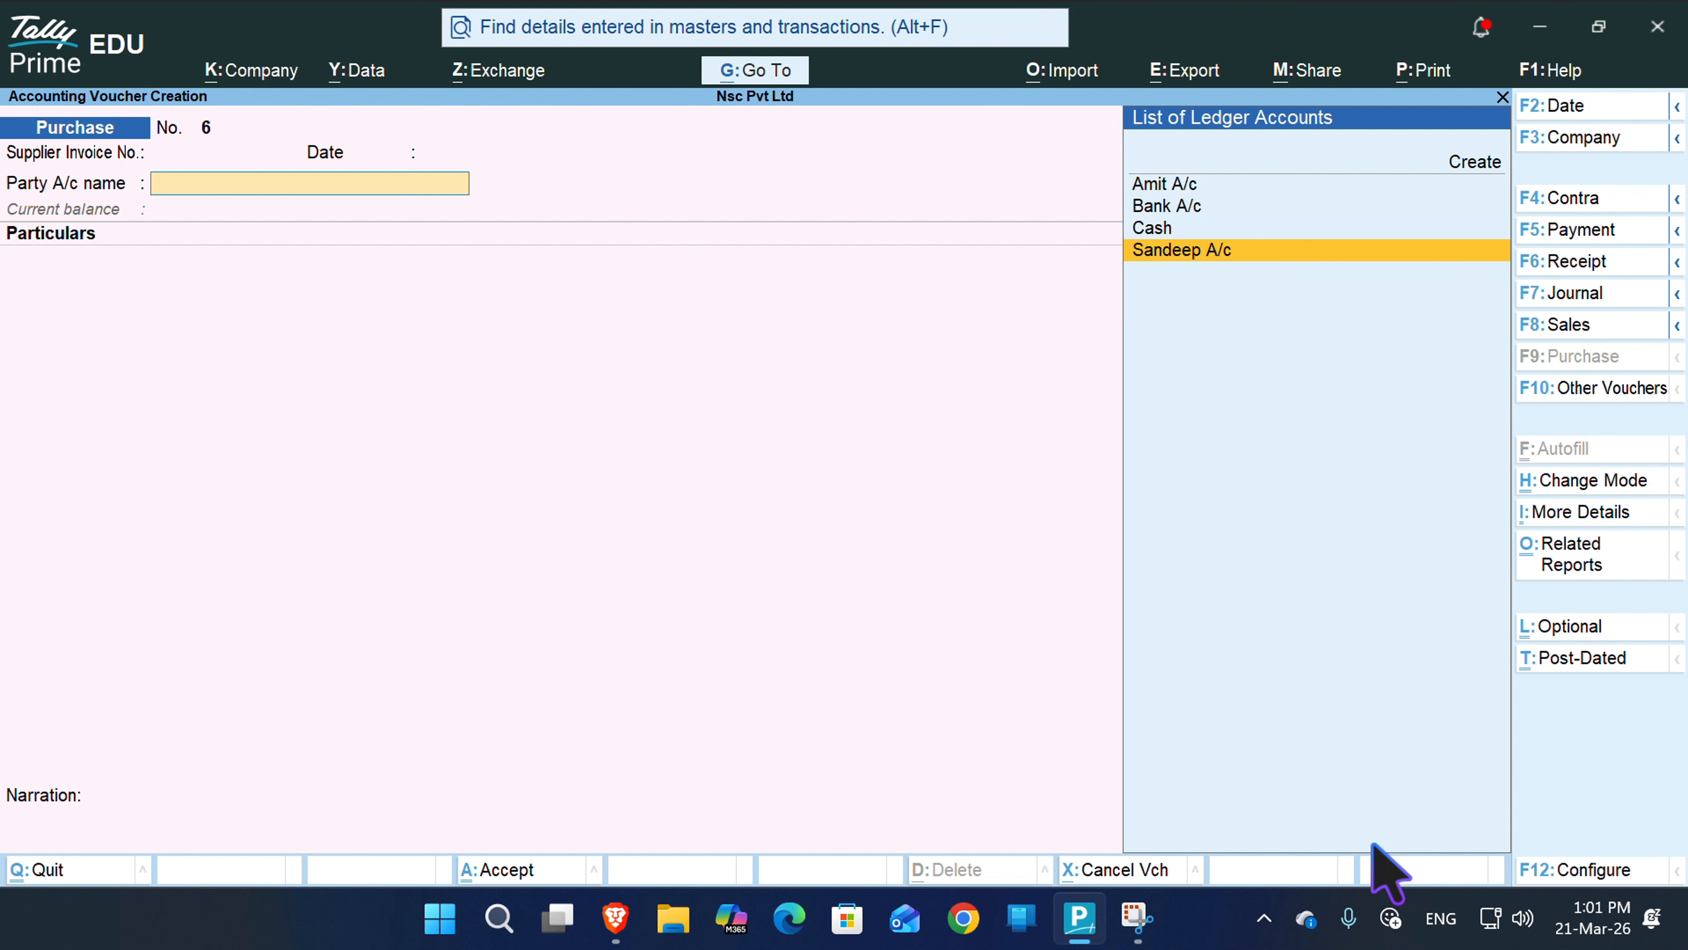
key("Return")
key("Return")
key("Return")
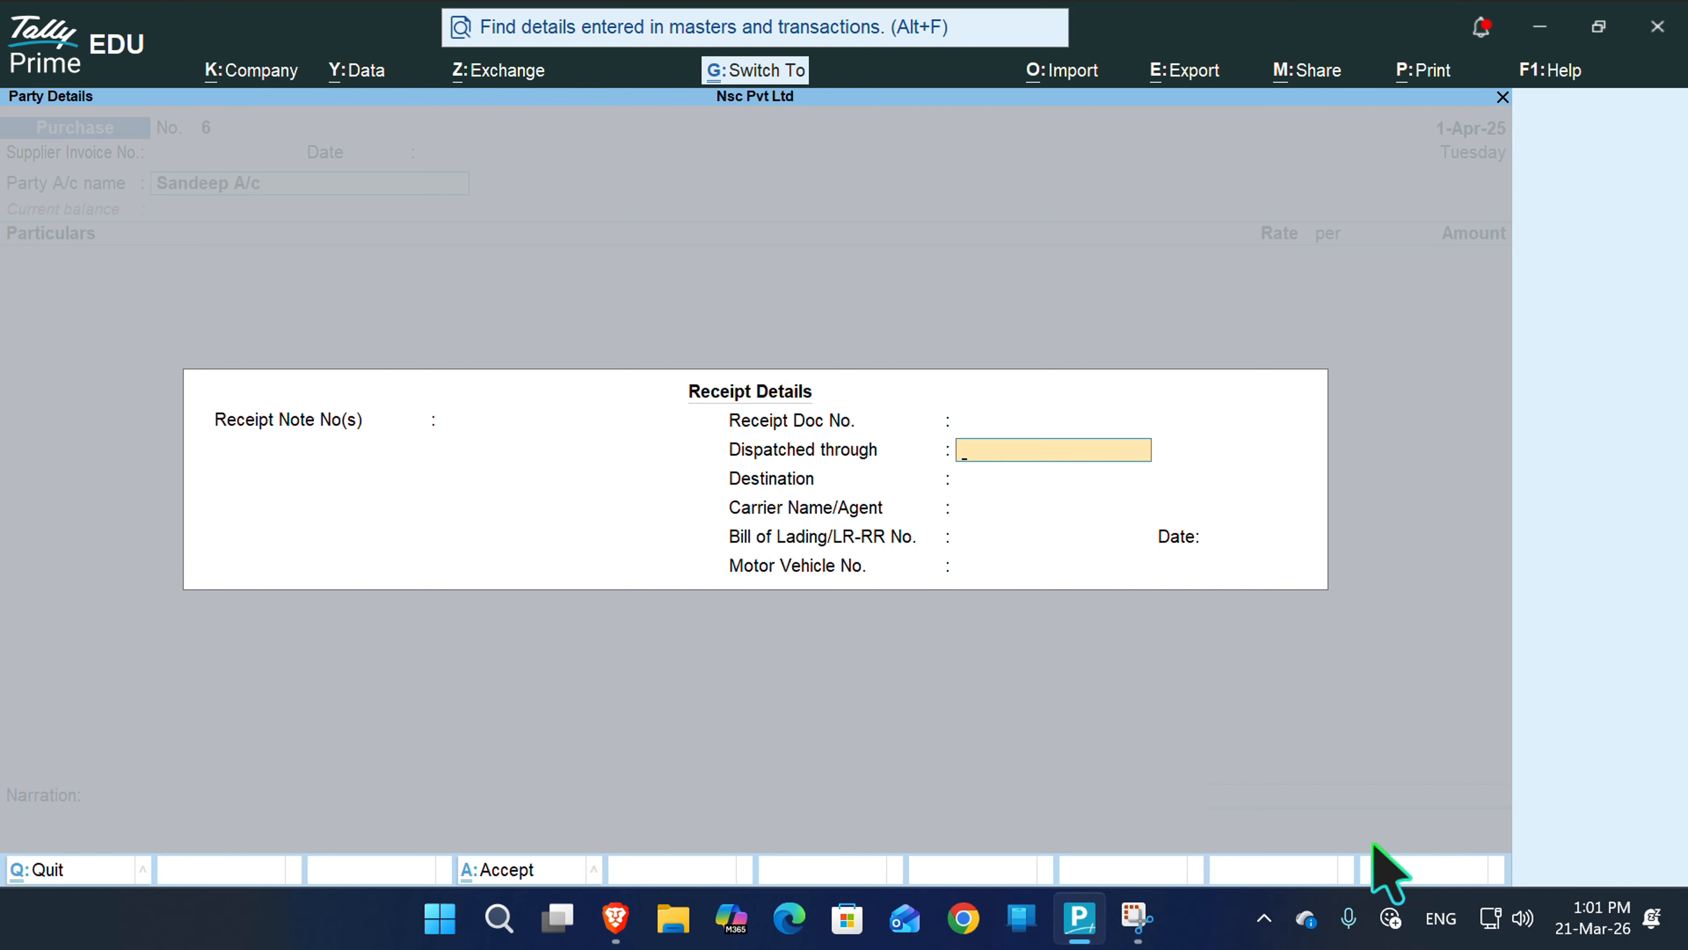
key("ctrl+a")
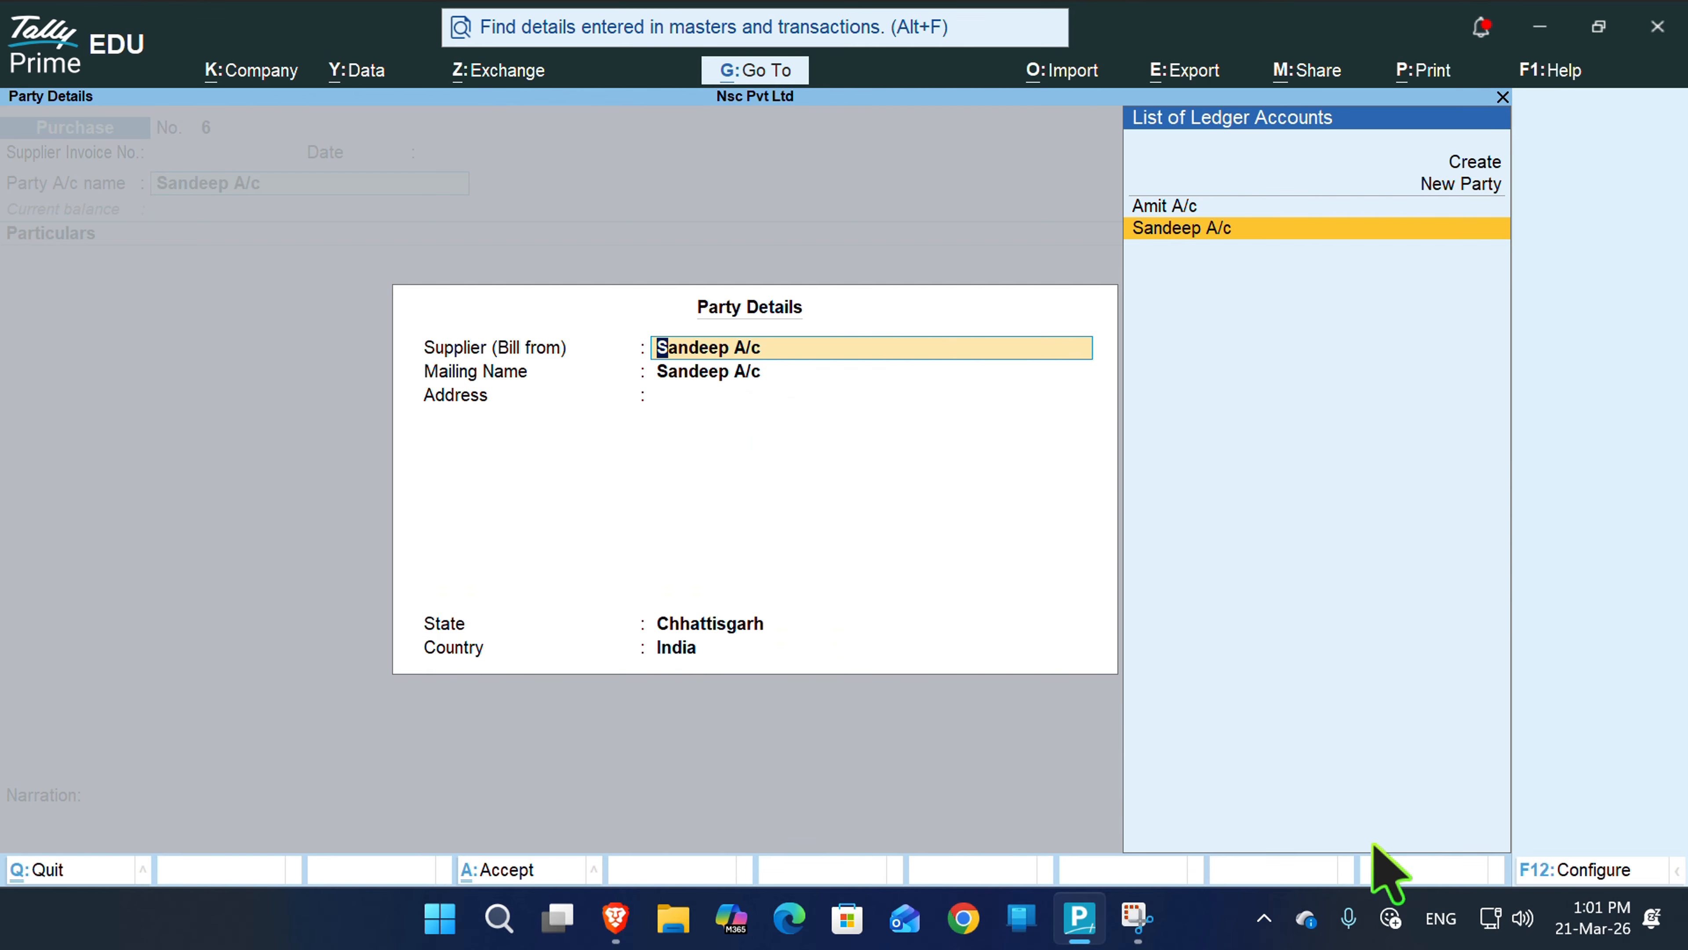
key("Return")
key("ctrl+a")
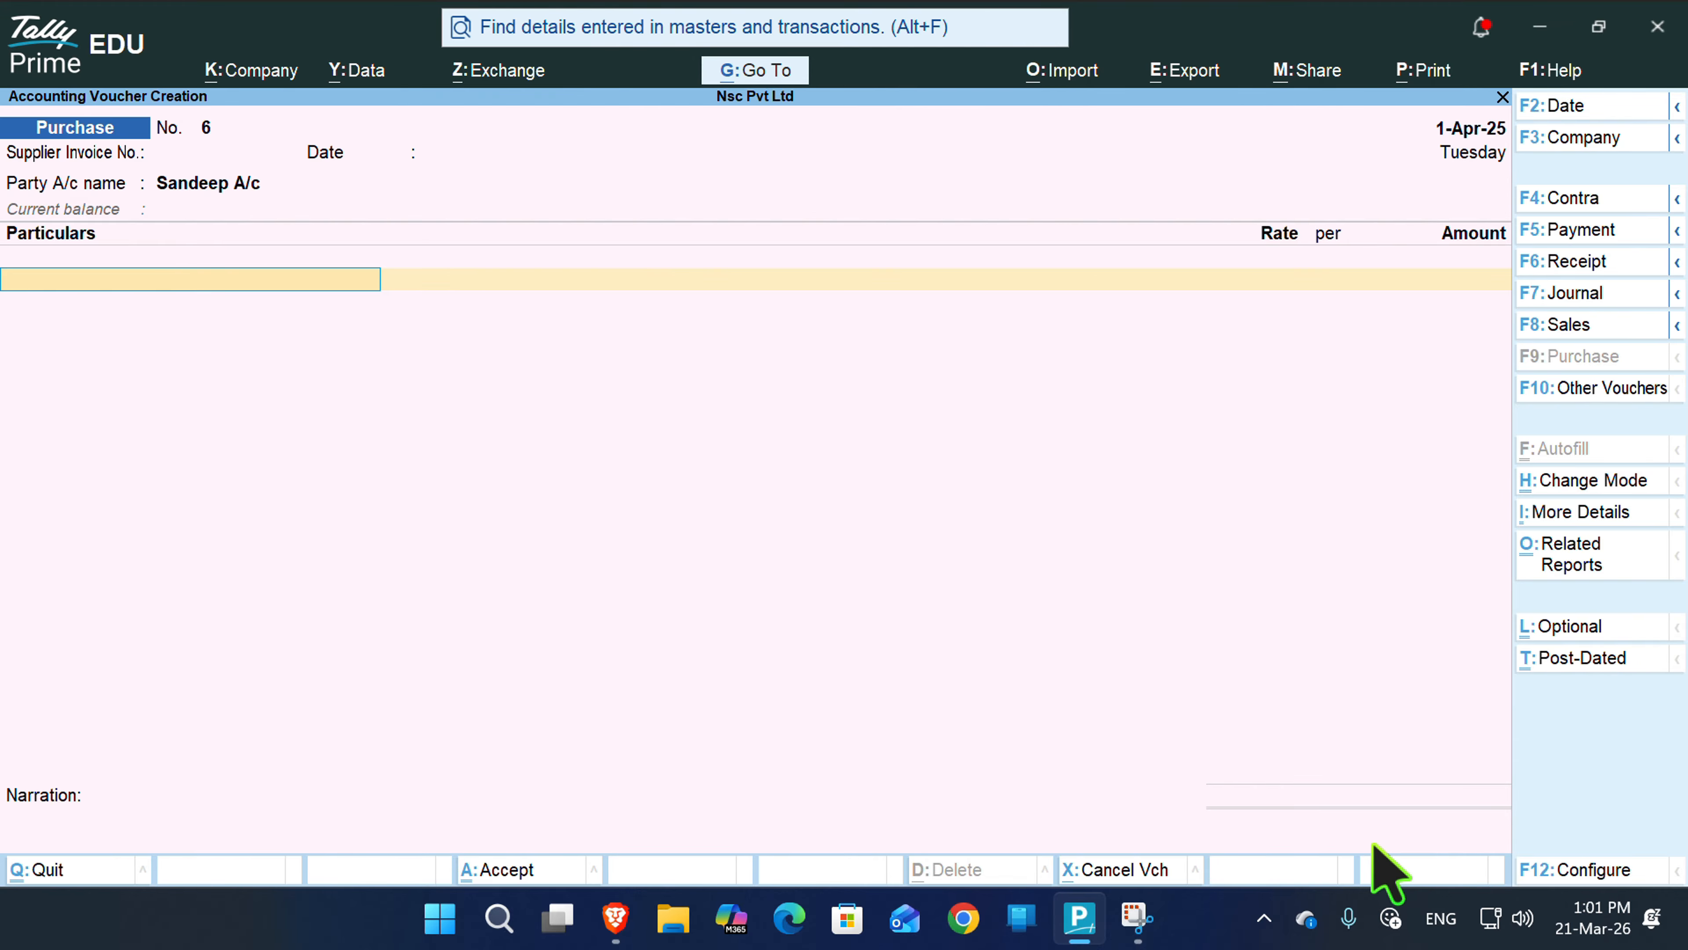
- Enter Purchase A/c with an amount of 9,500, leave the narration blank, and save the purchase voucher
type("Pu")
key("Down")
key("Down")
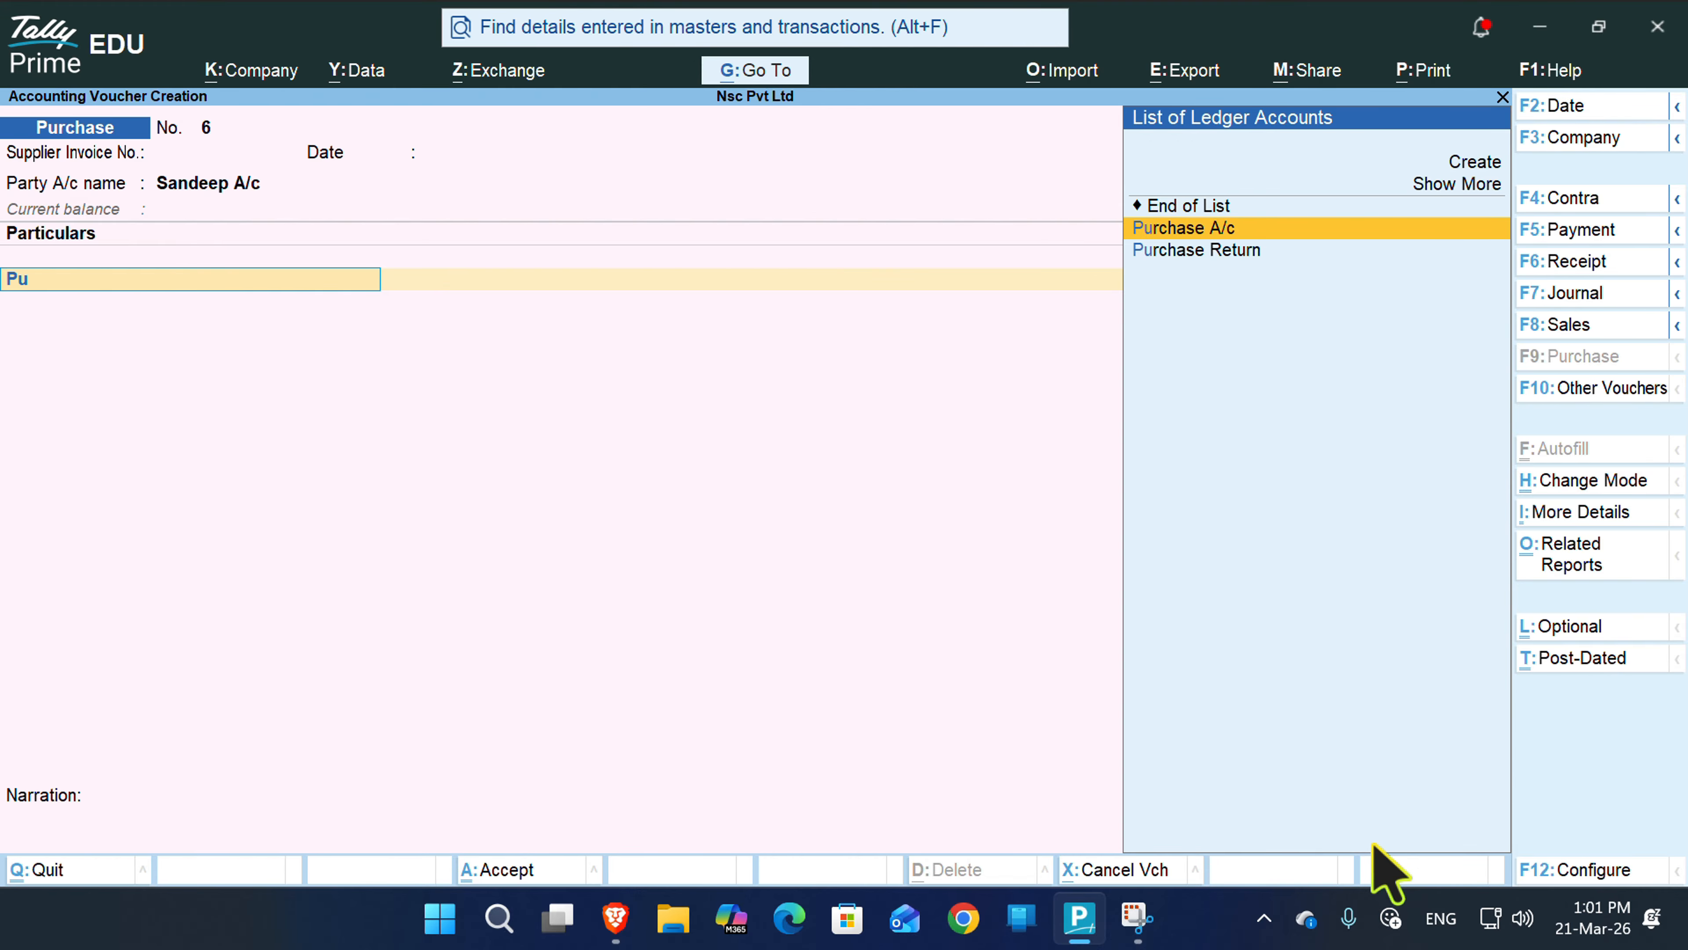
key("Up")
key("Return")
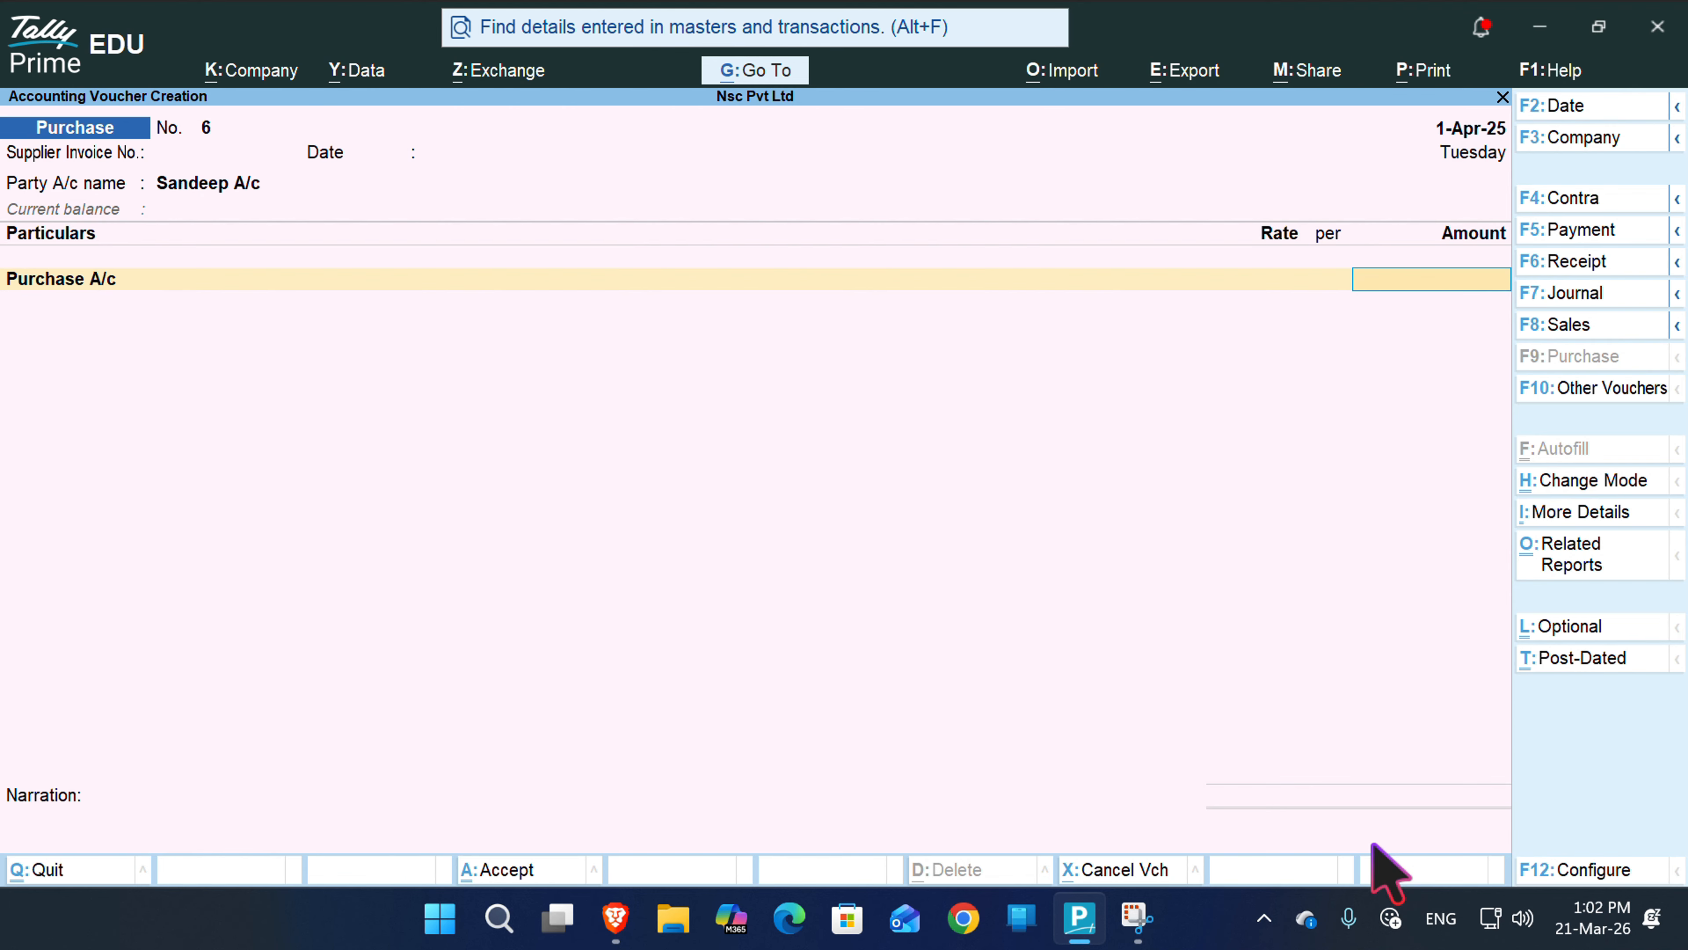
type("9500")
key("Return")
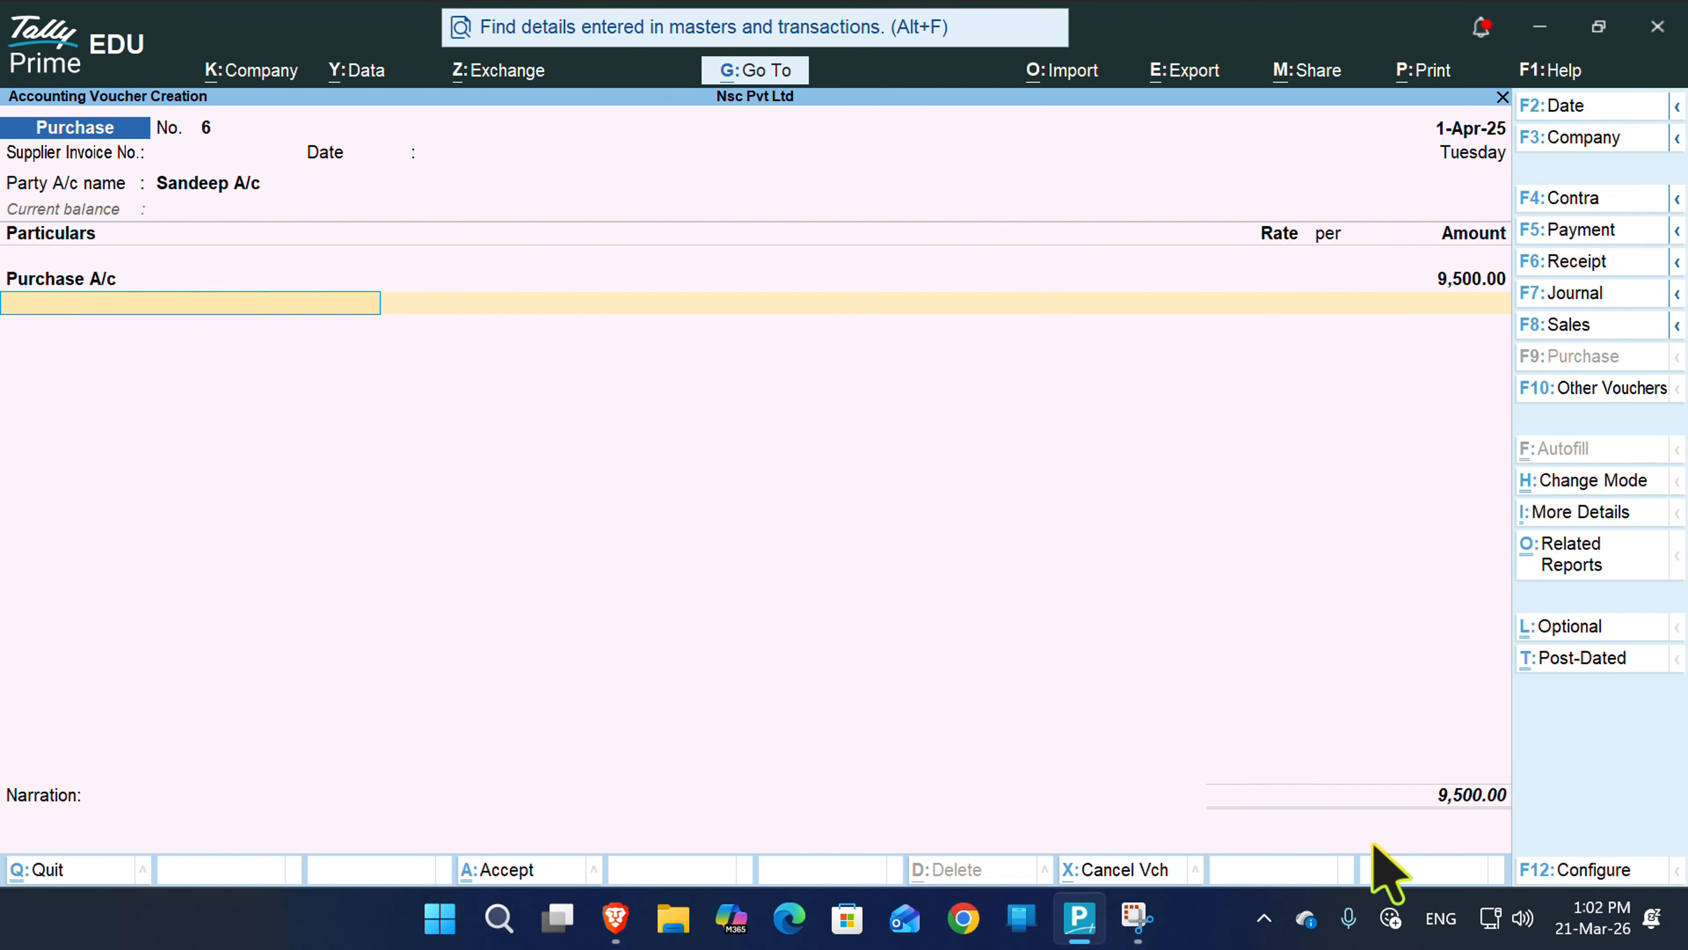
key("Return")
key("Return")
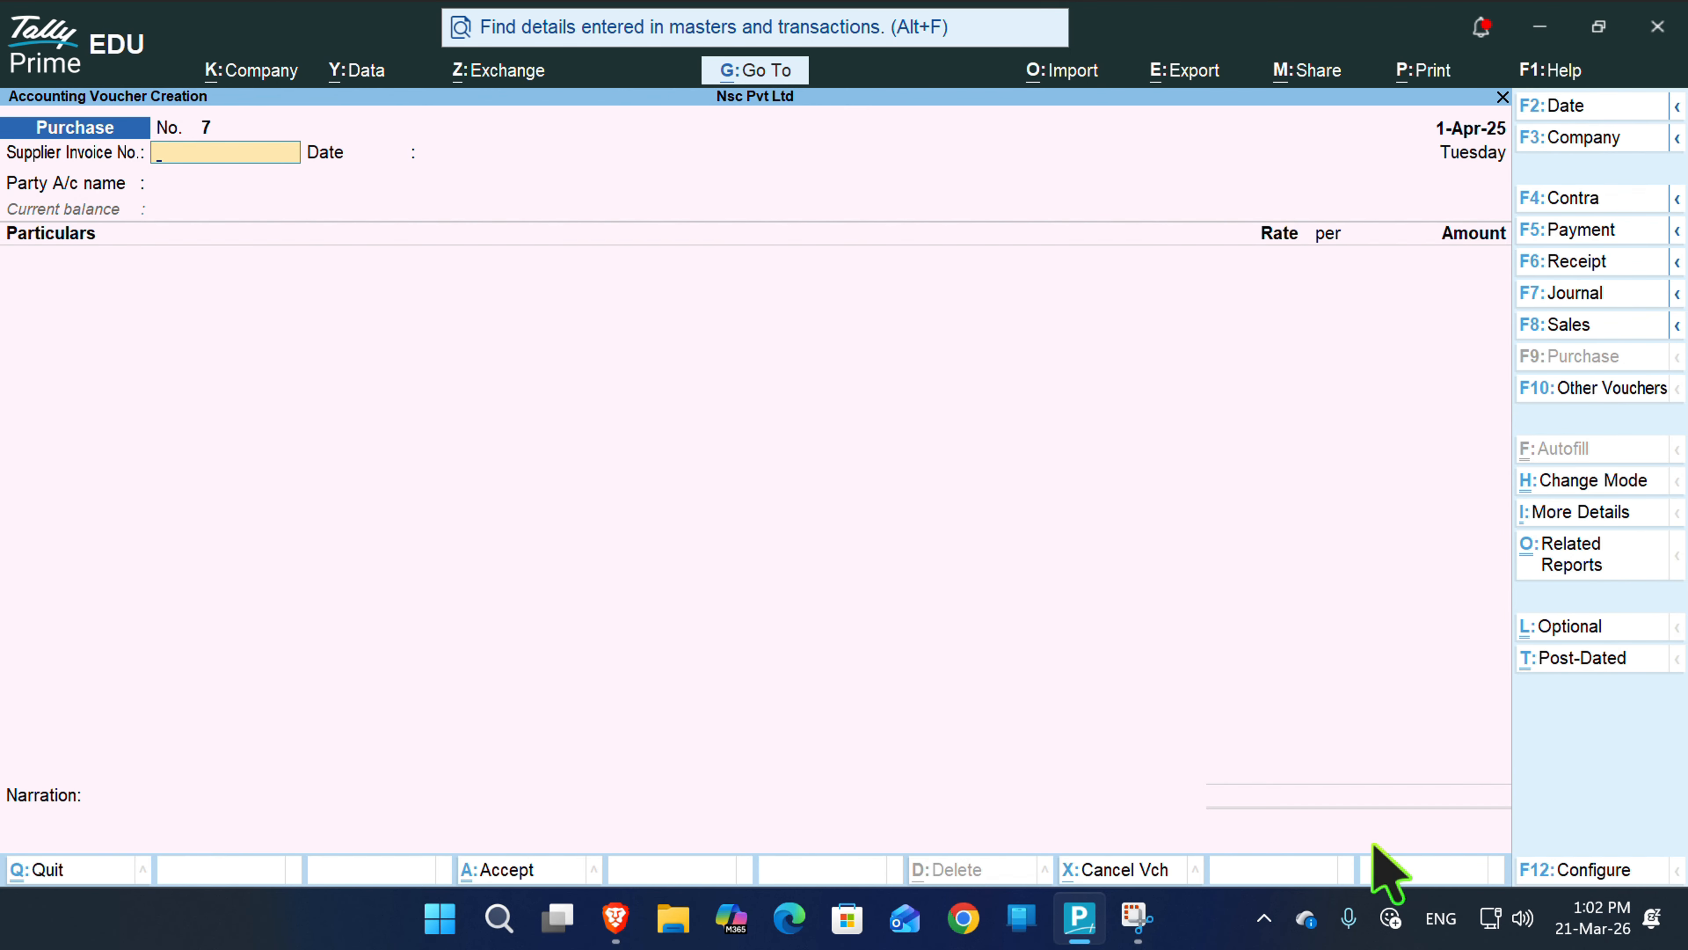
- Start a sales voucher with the customer's account as party, leaving the dispatch details blank and accepting the party details
key("F8")
key("Return")
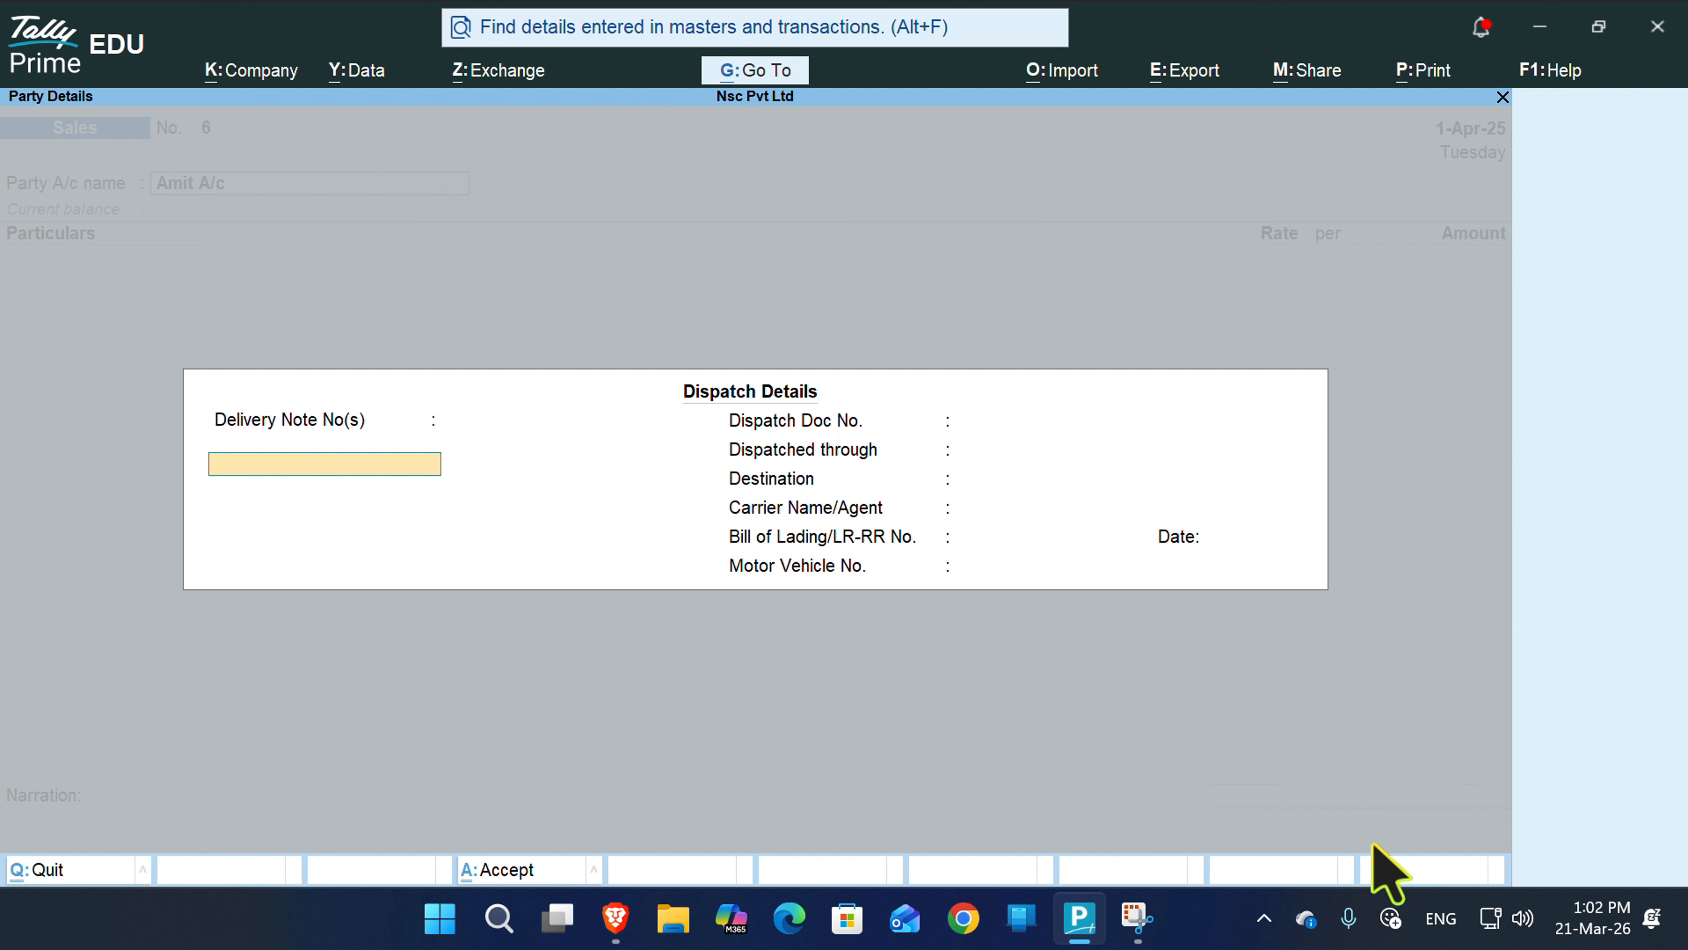
key("ctrl+a")
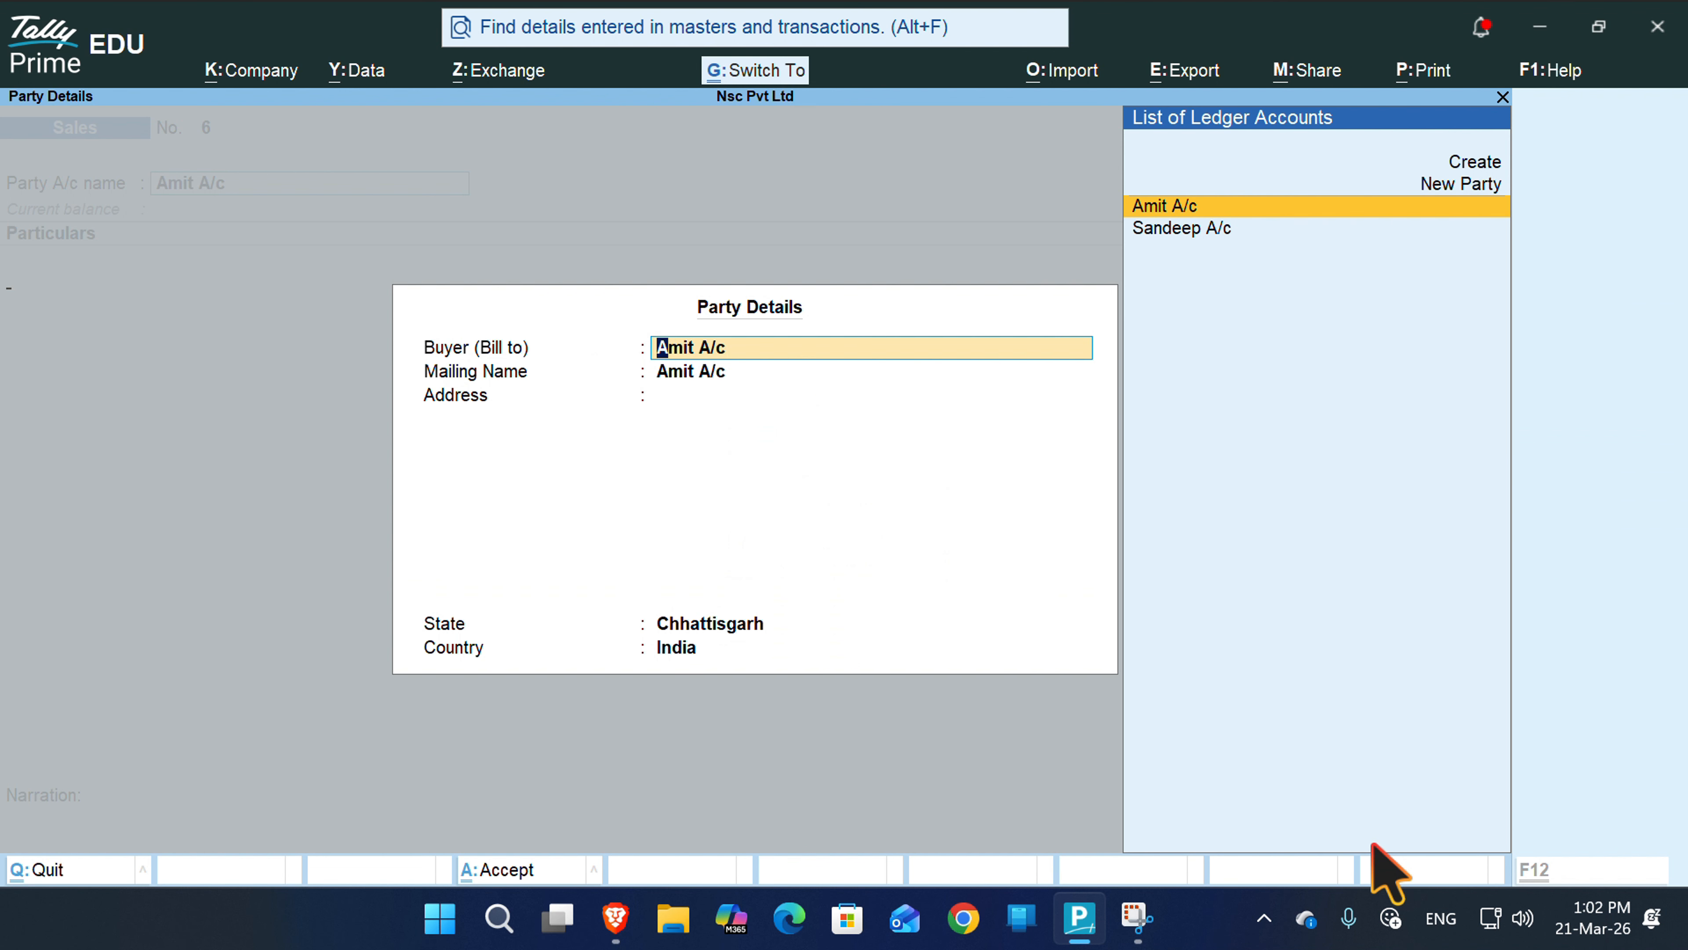
key("ctrl+a")
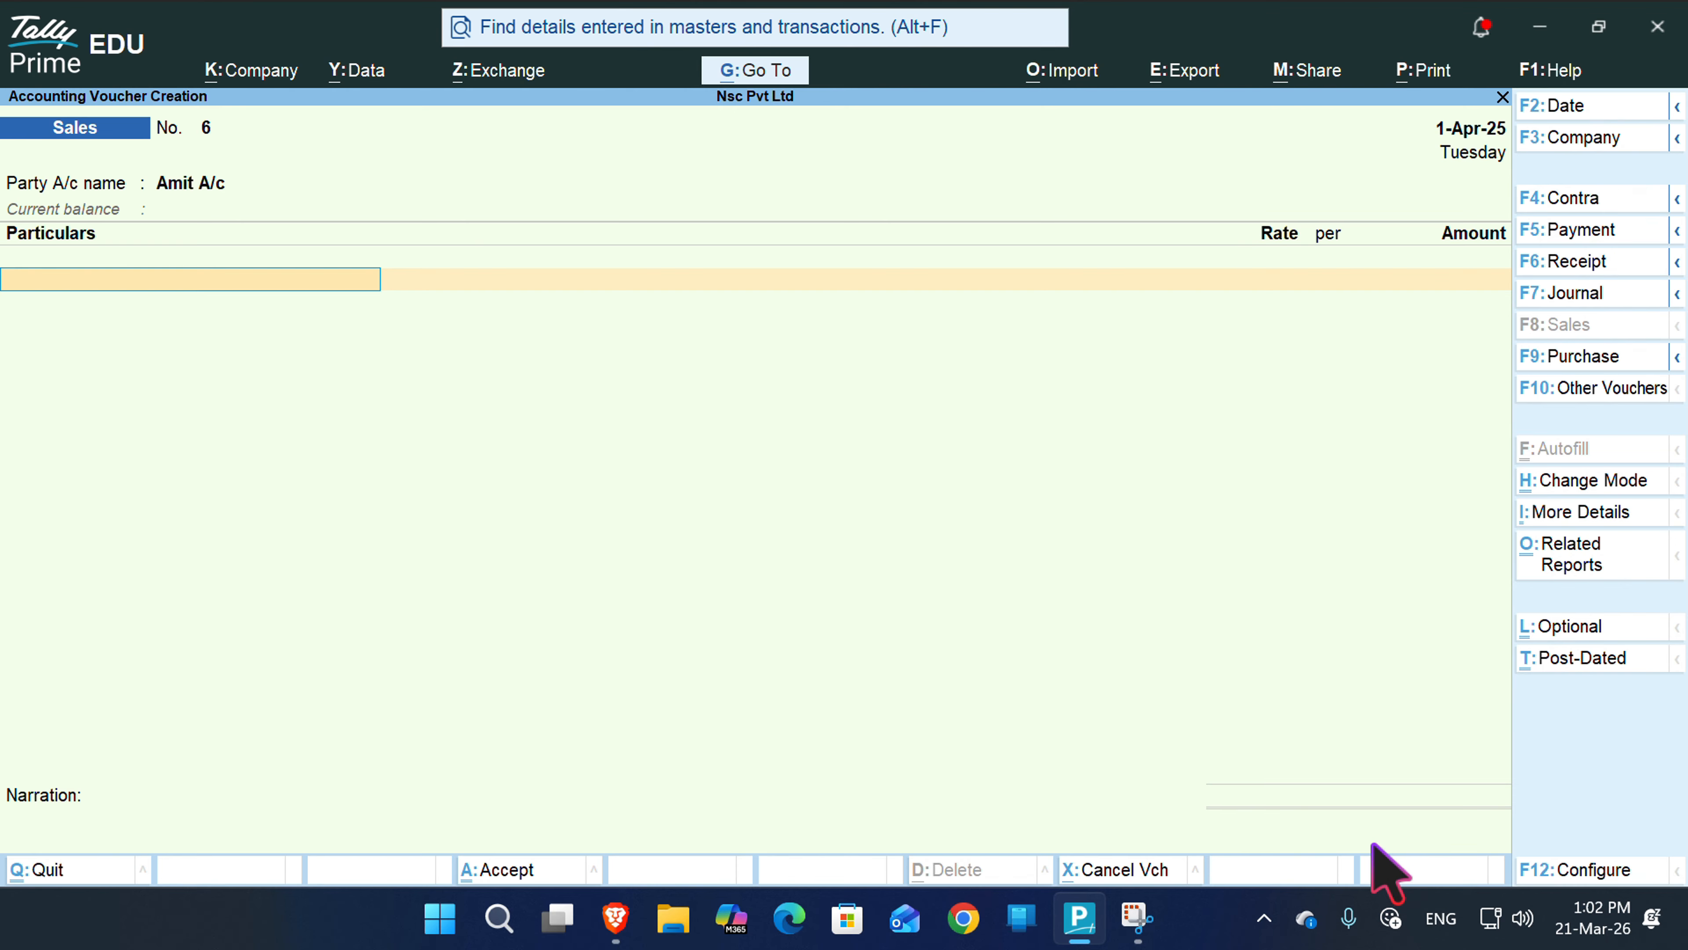
- Enter Sales A/c with an amount of 4,500, leave the narration blank, and save the sales voucher
type("Sa")
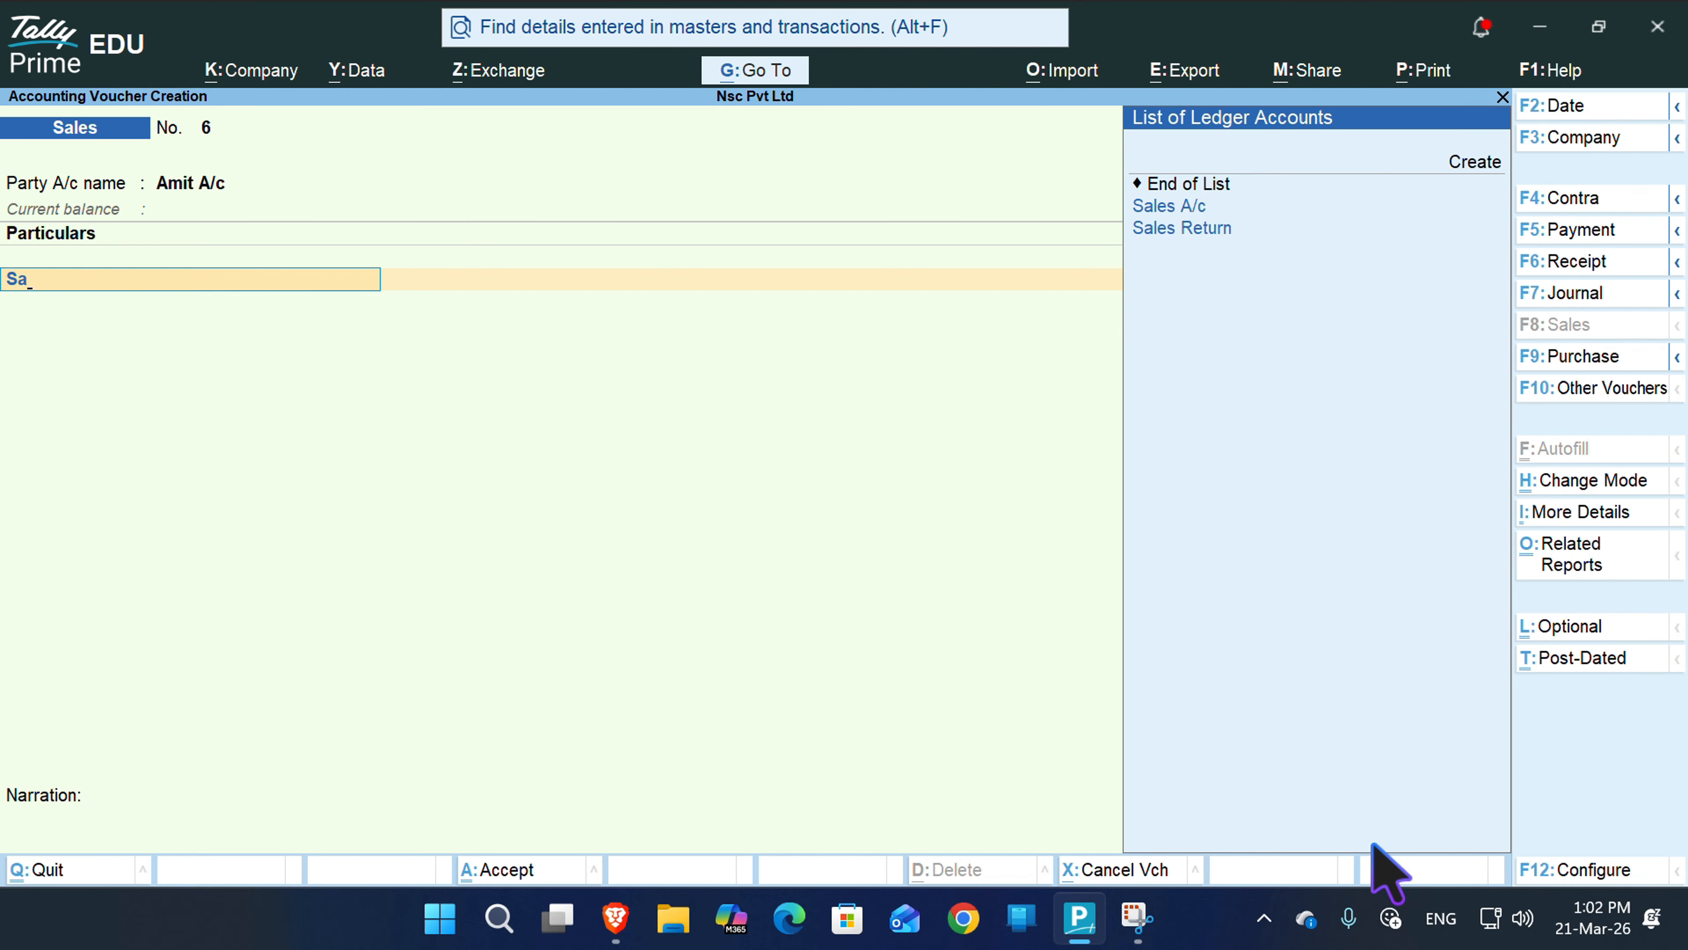
key("Up")
key("Return")
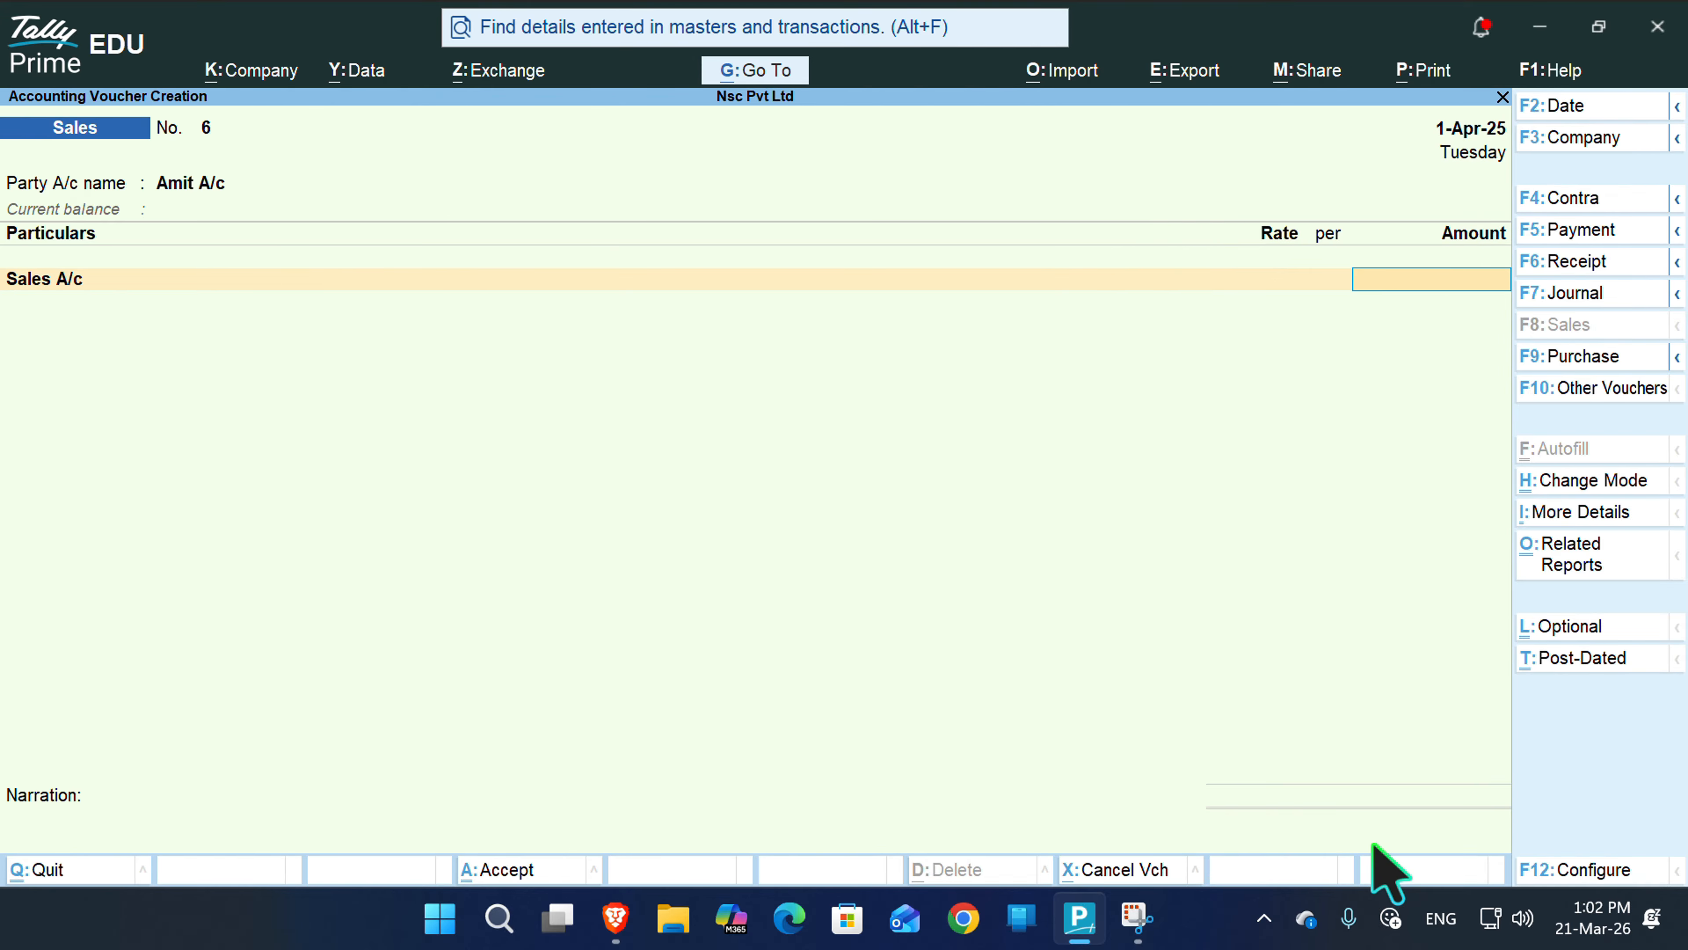
type("4500")
key("Return")
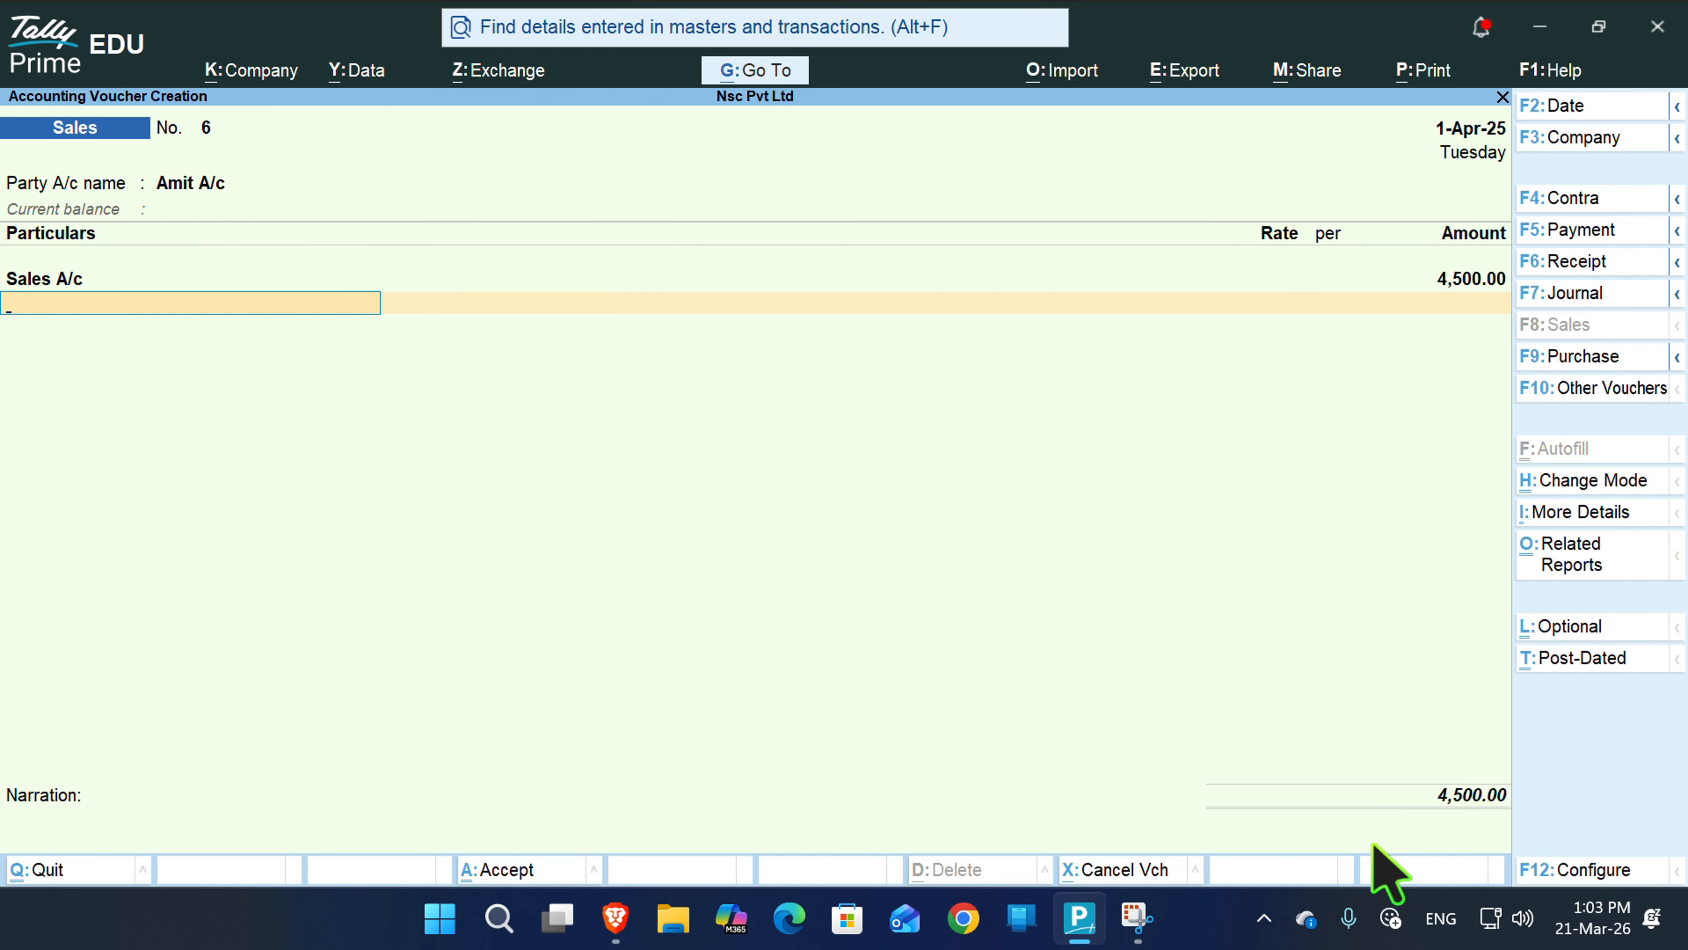
key("Return")
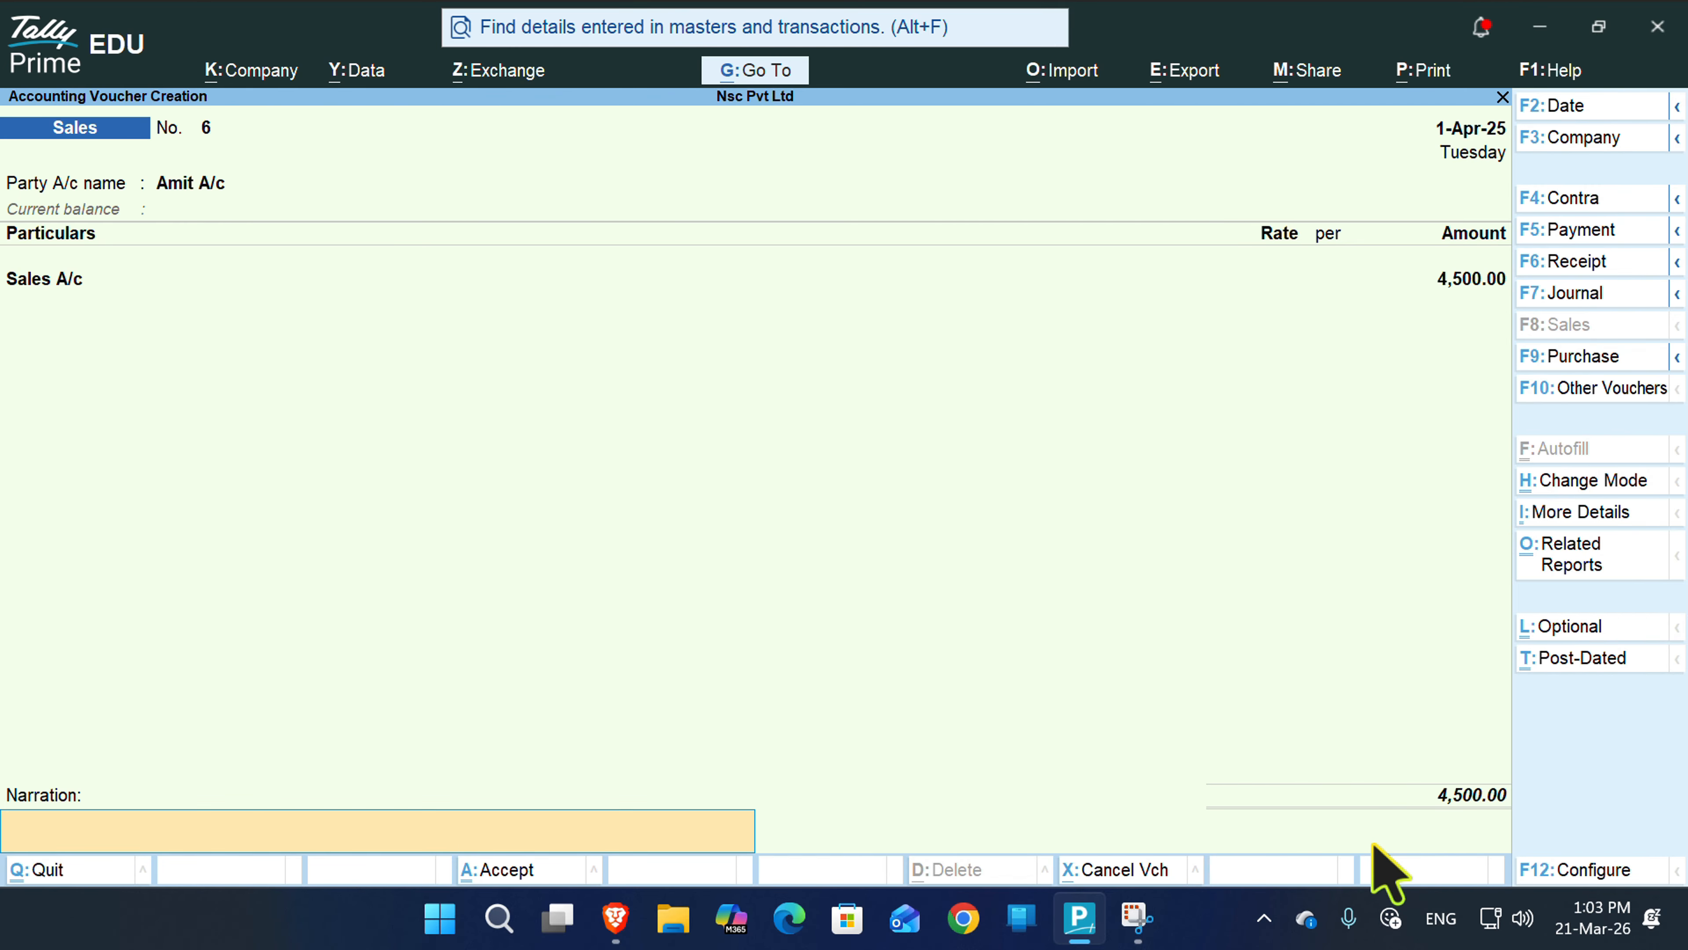
key("Return")
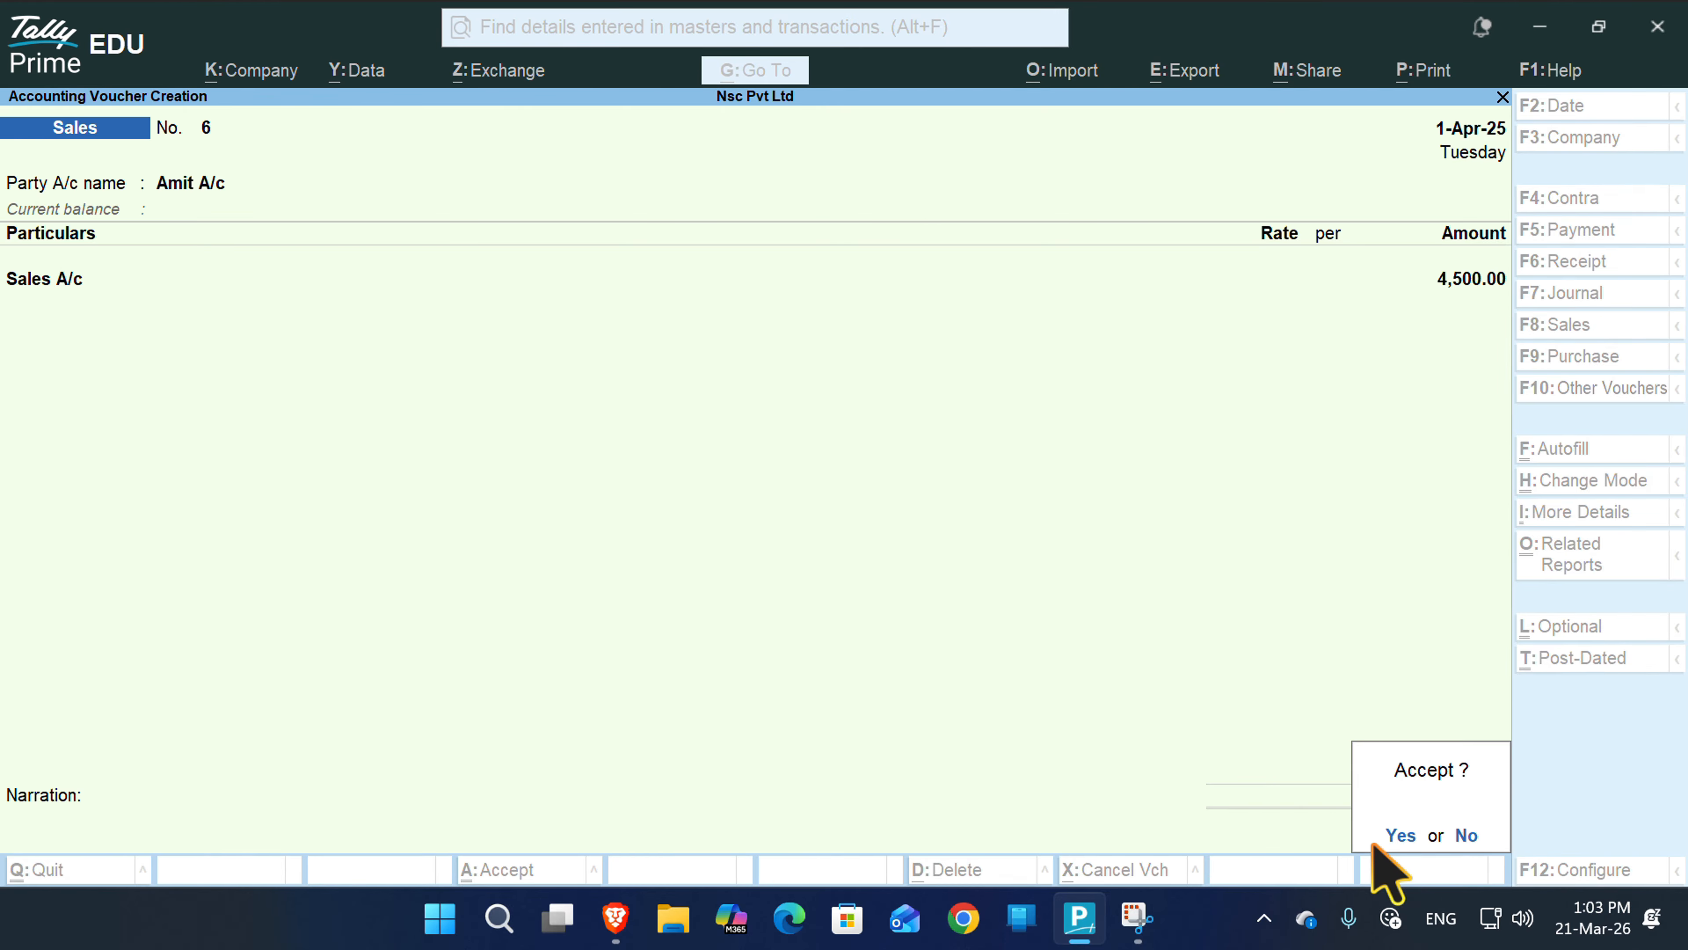
left_click(1372, 842)
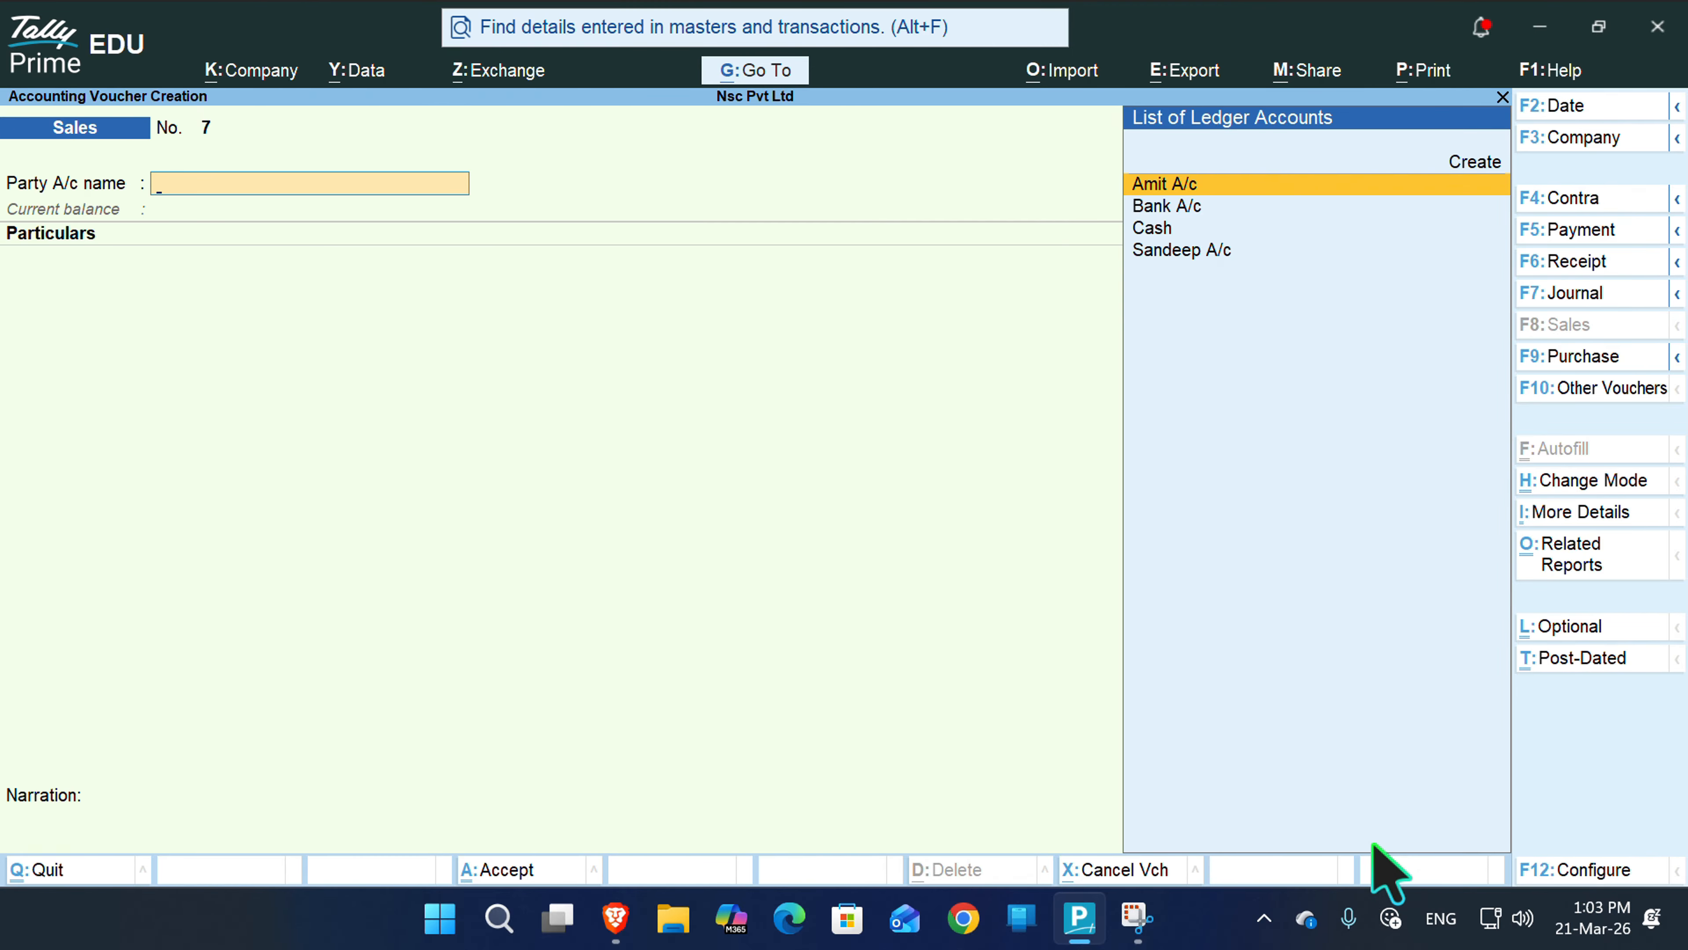
- Display the Ledger Vouchers report for the customer's account from the sales voucher screen
key("alt")
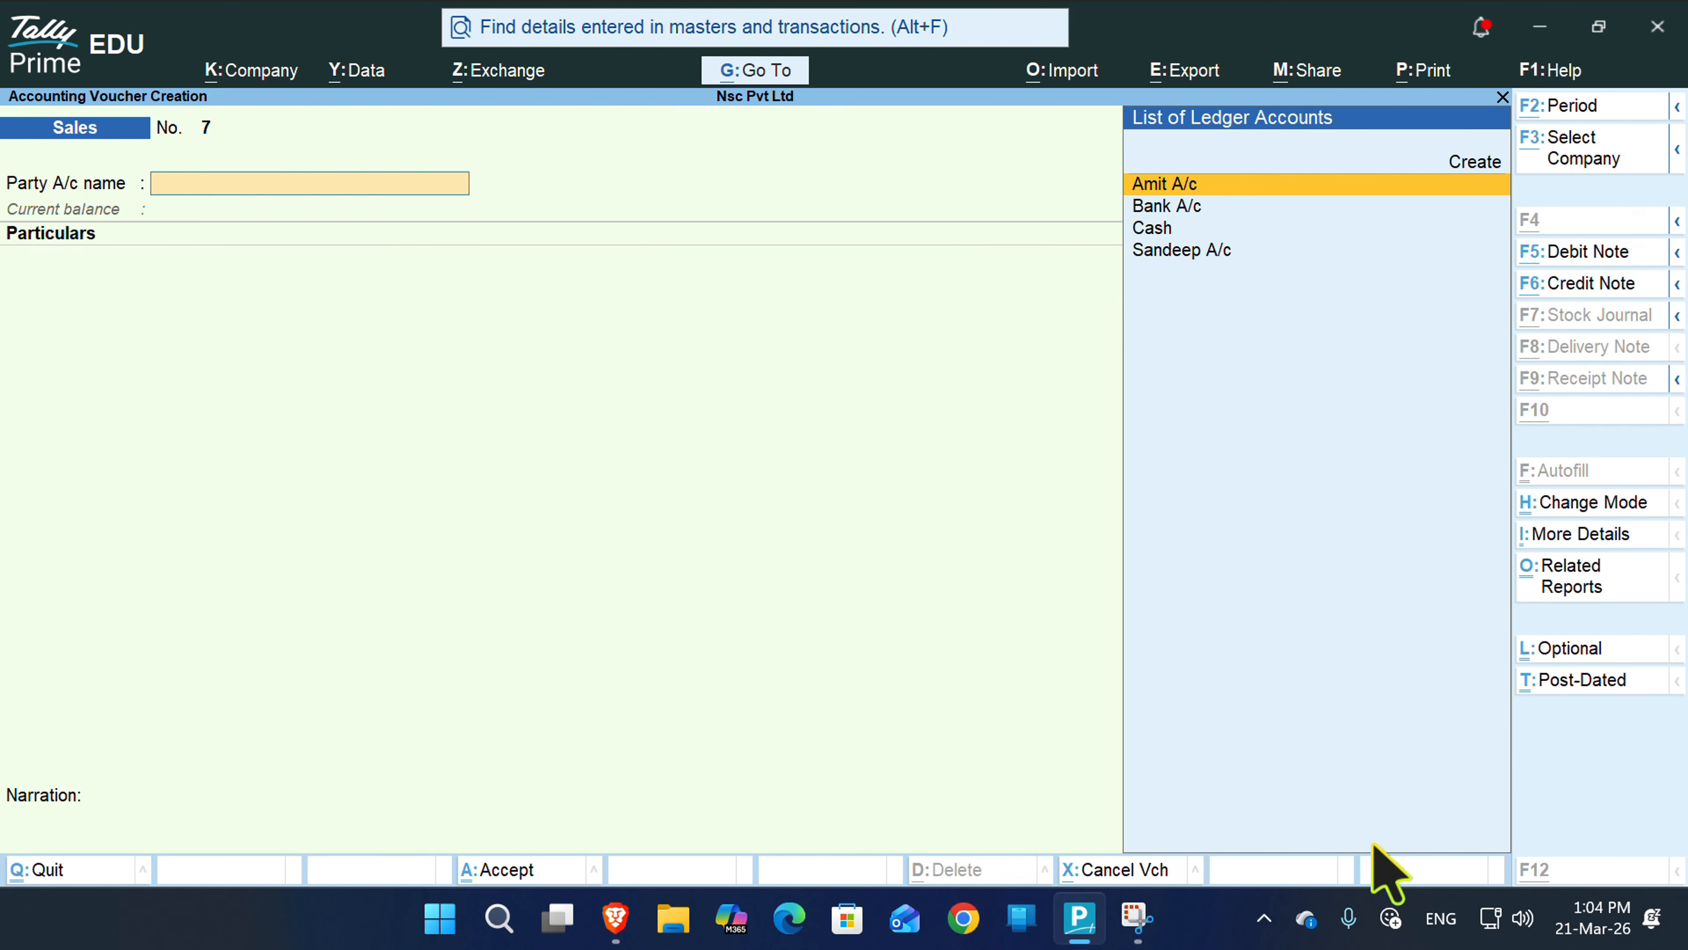
key("alt+g")
key("Down")
key("Down")
key("Down")
key("Down")
key("Down")
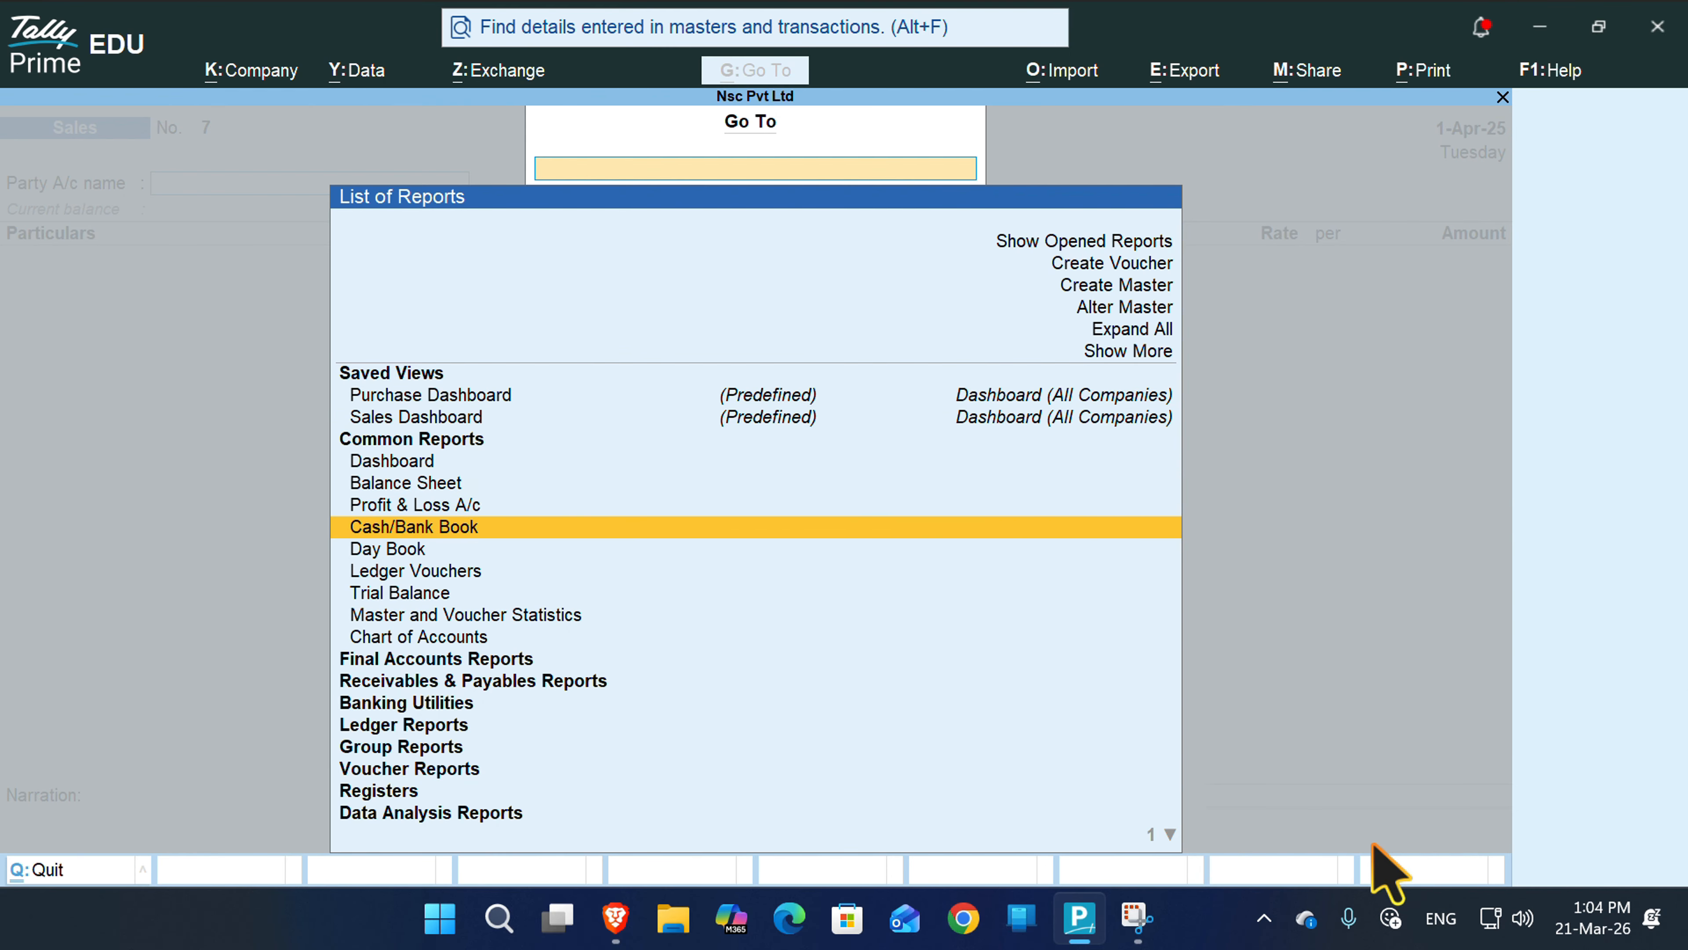
key("Down")
key("Down")
key("Return")
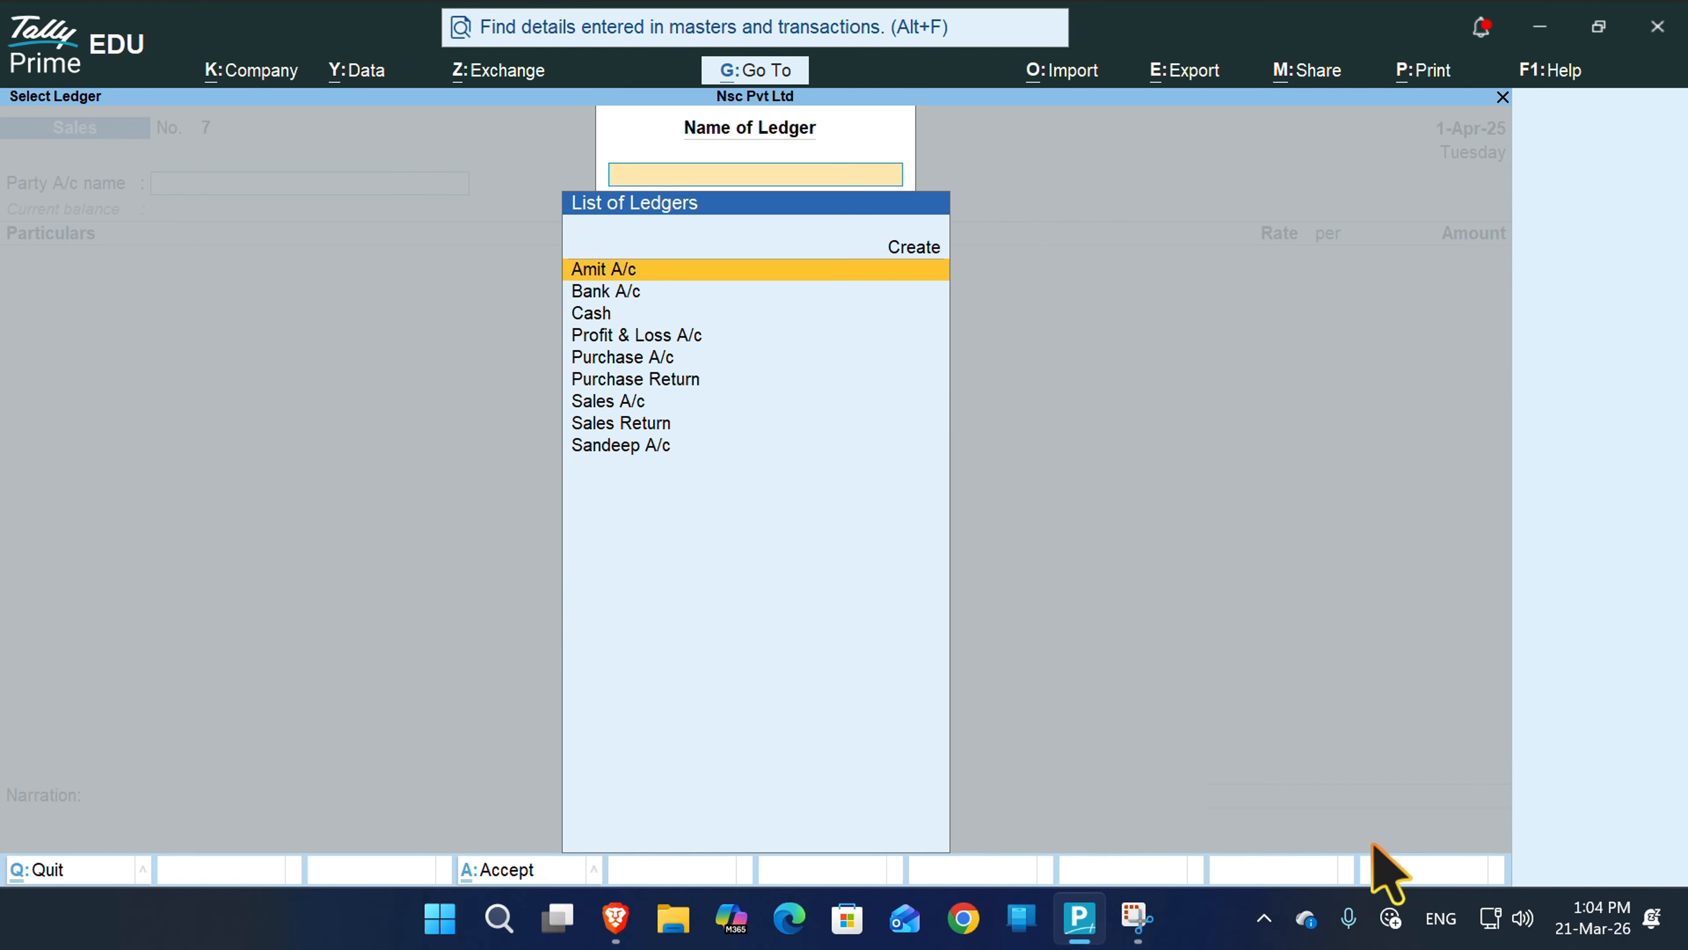
key("Return")
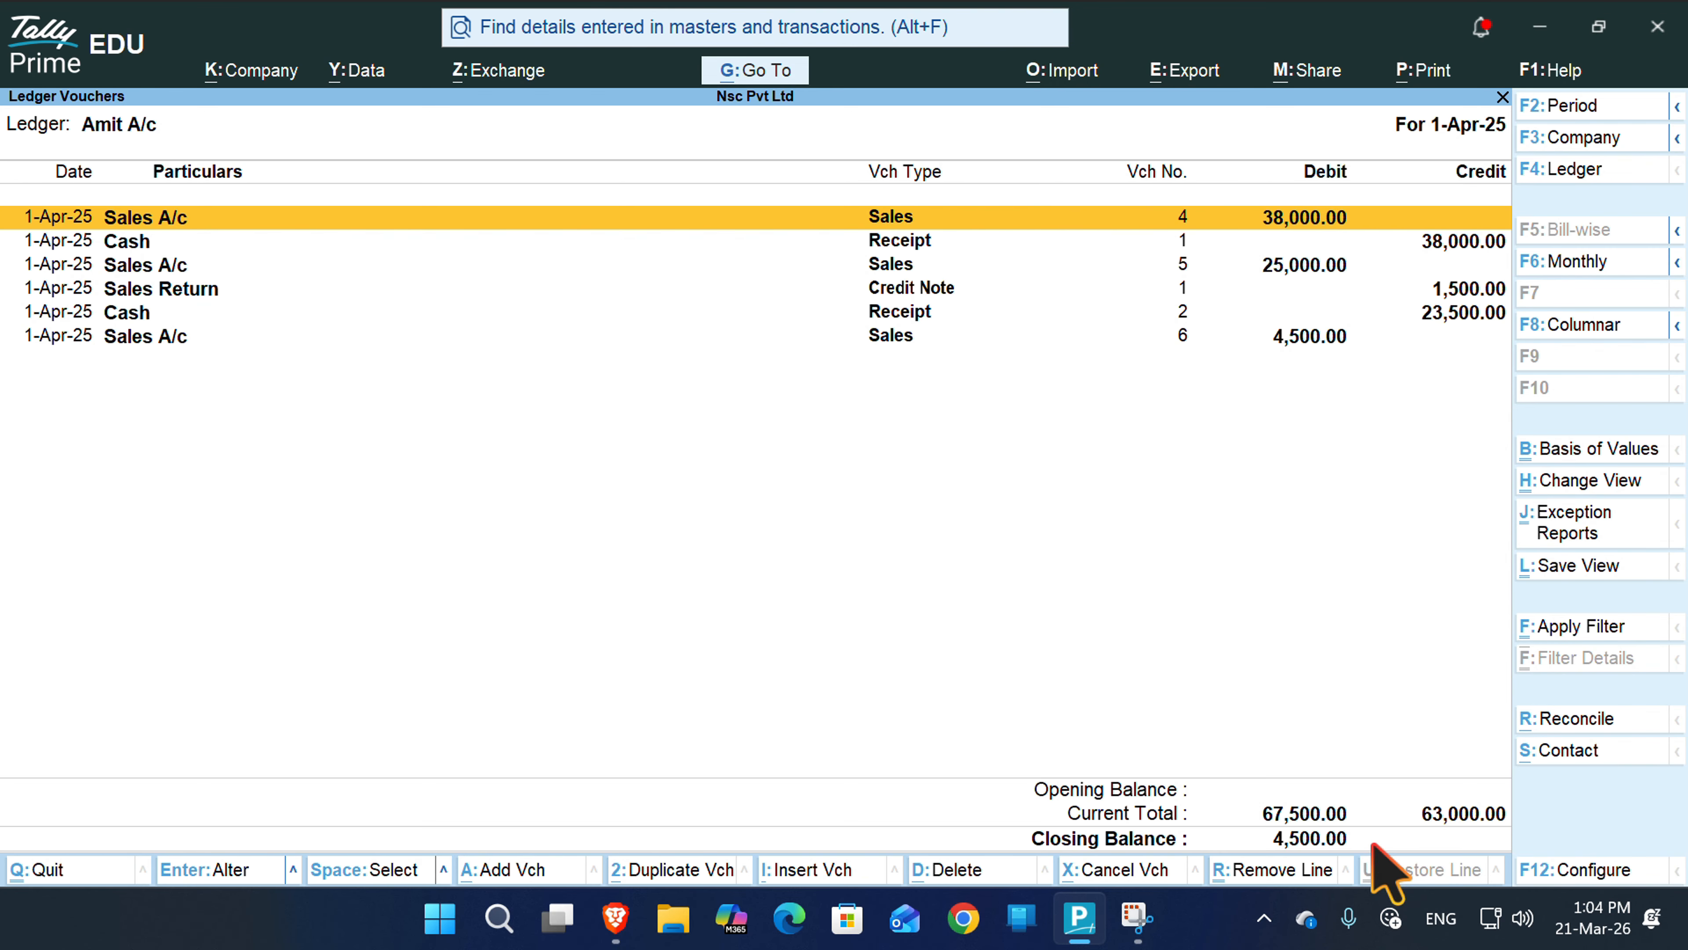
- Examine the customer's ledger entries including the latest sale and closing balance, and return to voucher entry
key("Down")
key("Down")
key("Down")
key("Down")
key("Down")
key("Up")
key("Up")
key("Up")
key("Up")
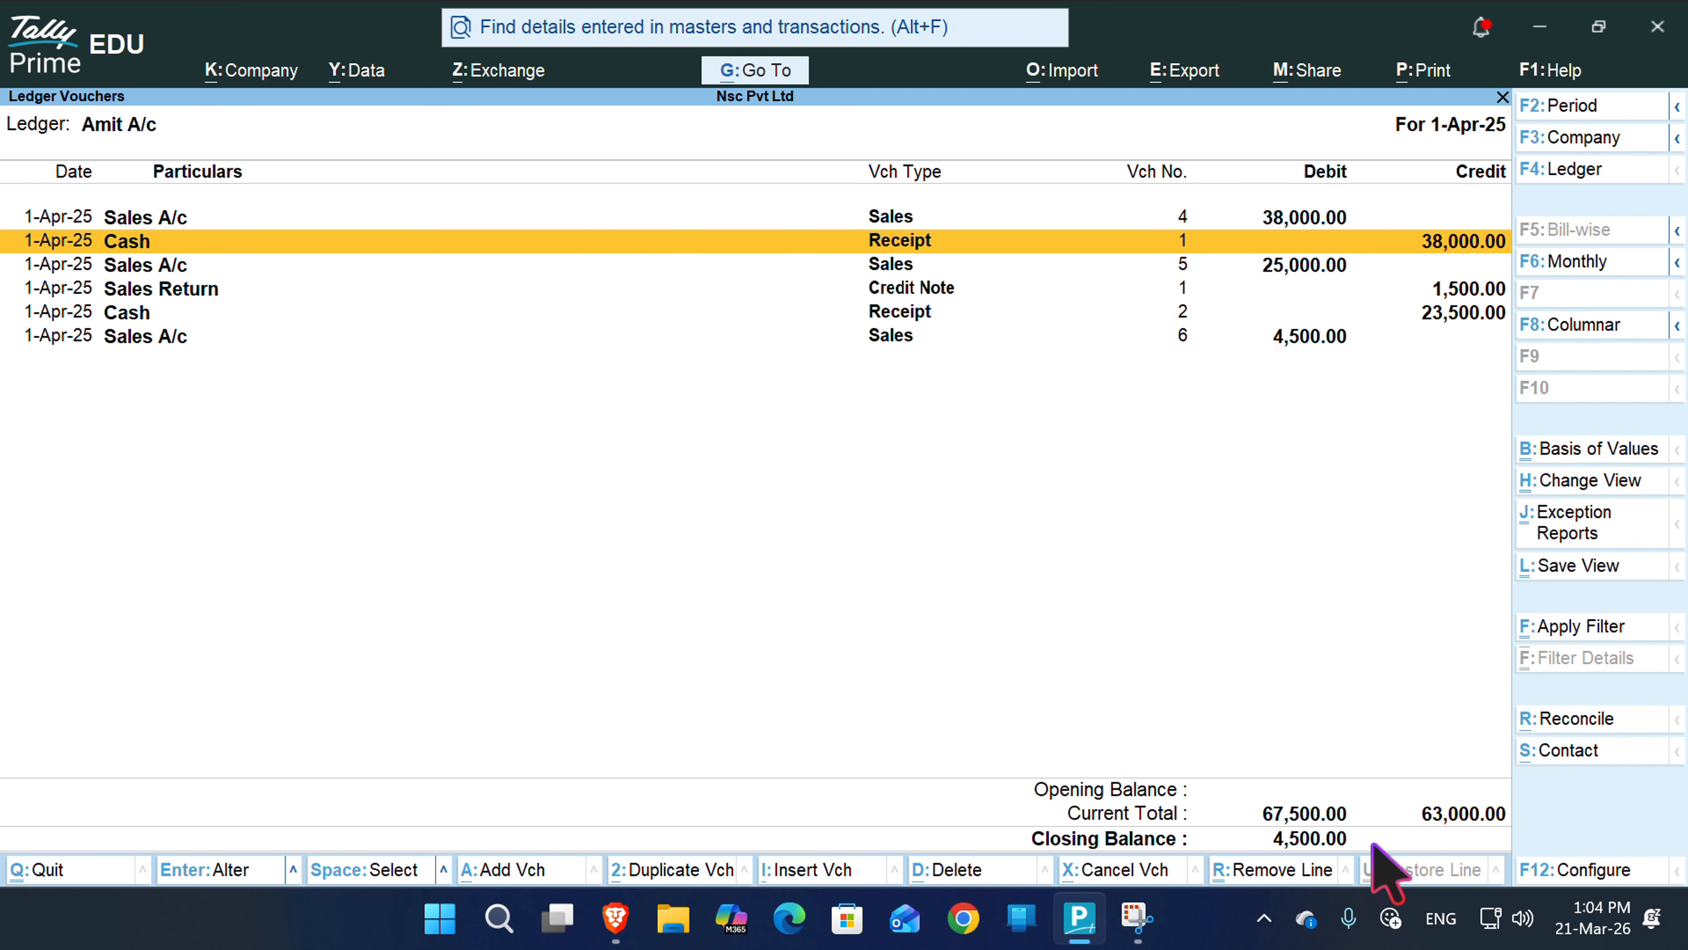
key("Down")
key("Down")
key("Down")
key("Down")
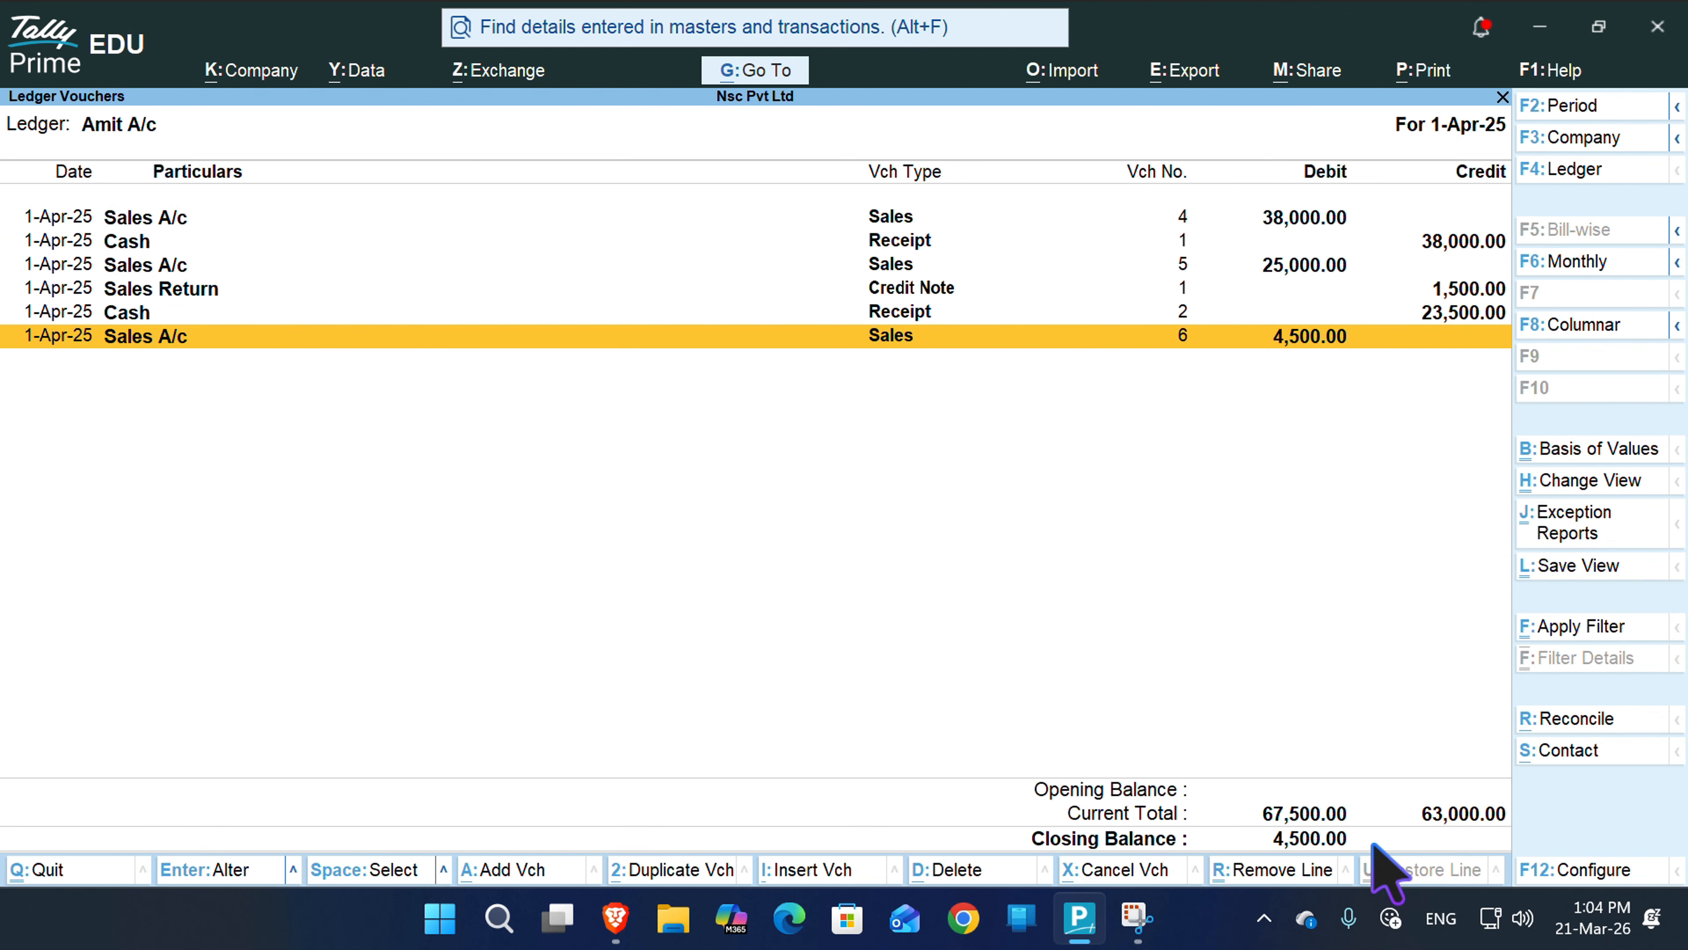
key("Up")
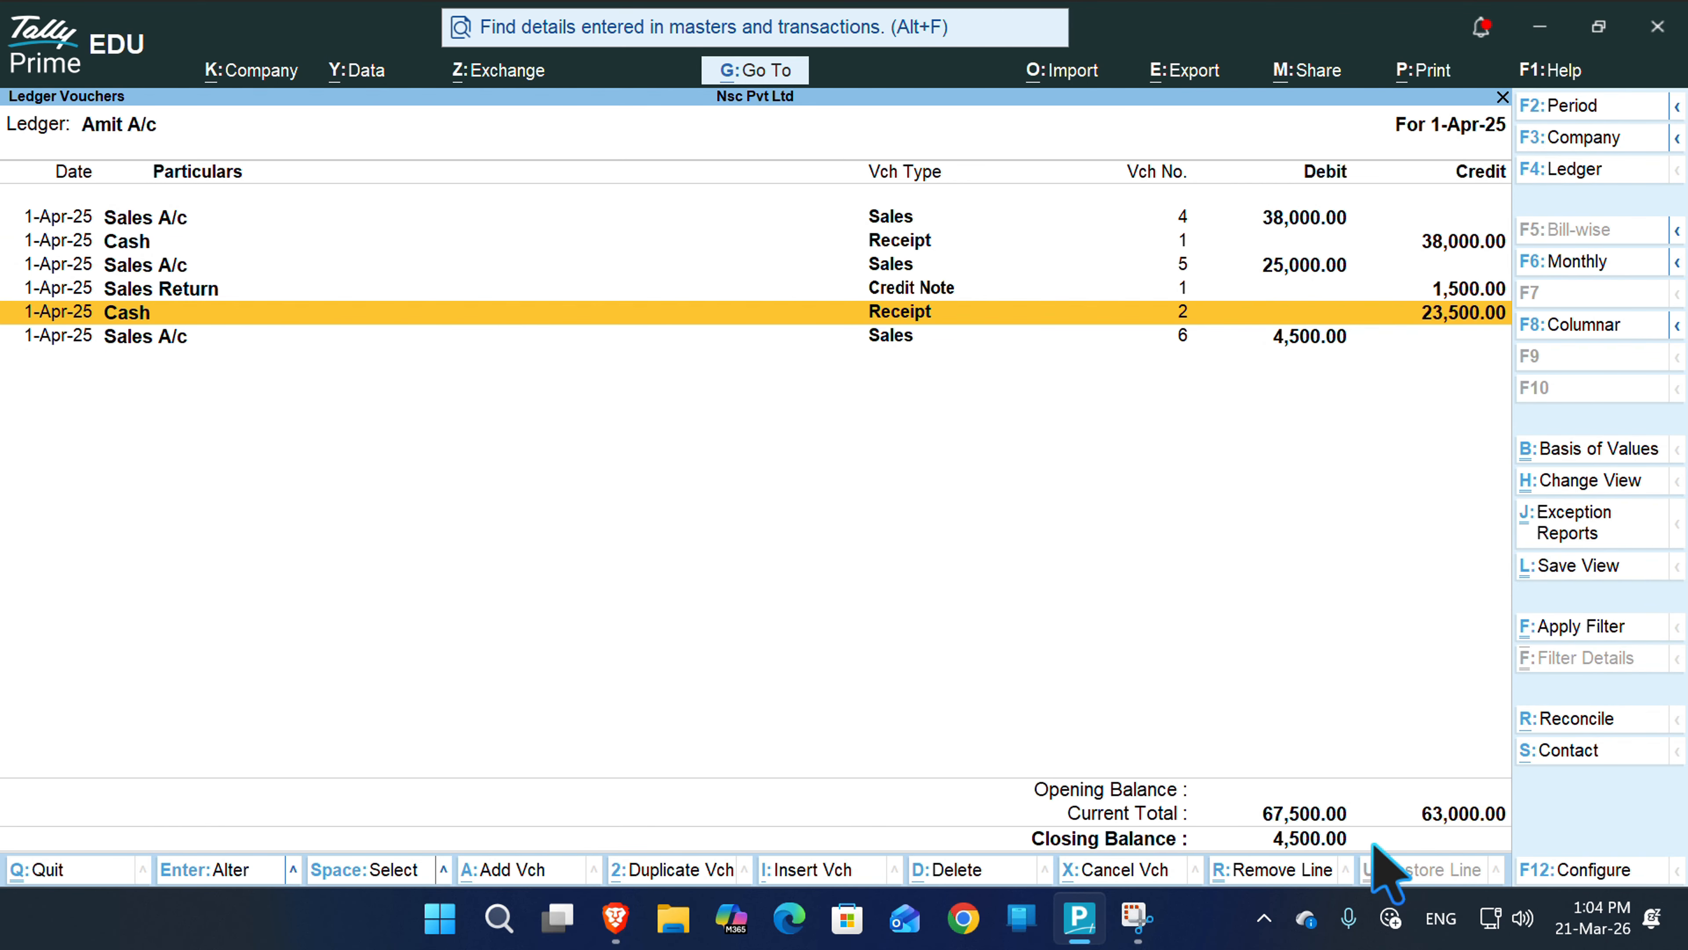
key("Down")
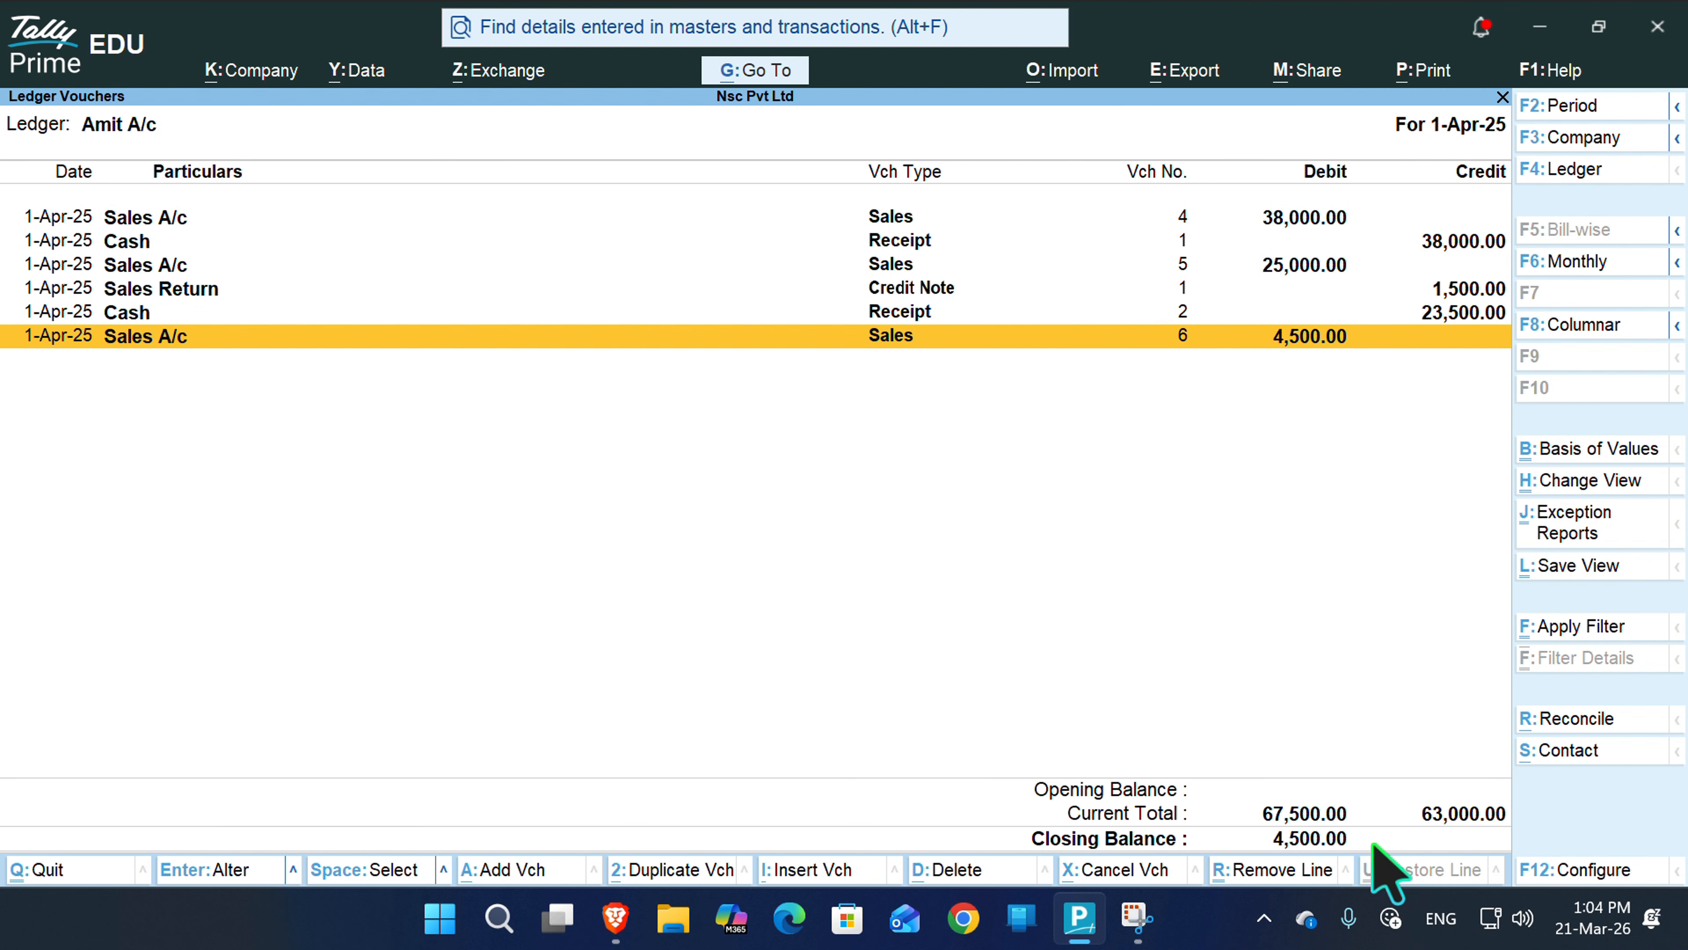
key("Up")
key("Up")
key("Up")
key("Up")
key("Up")
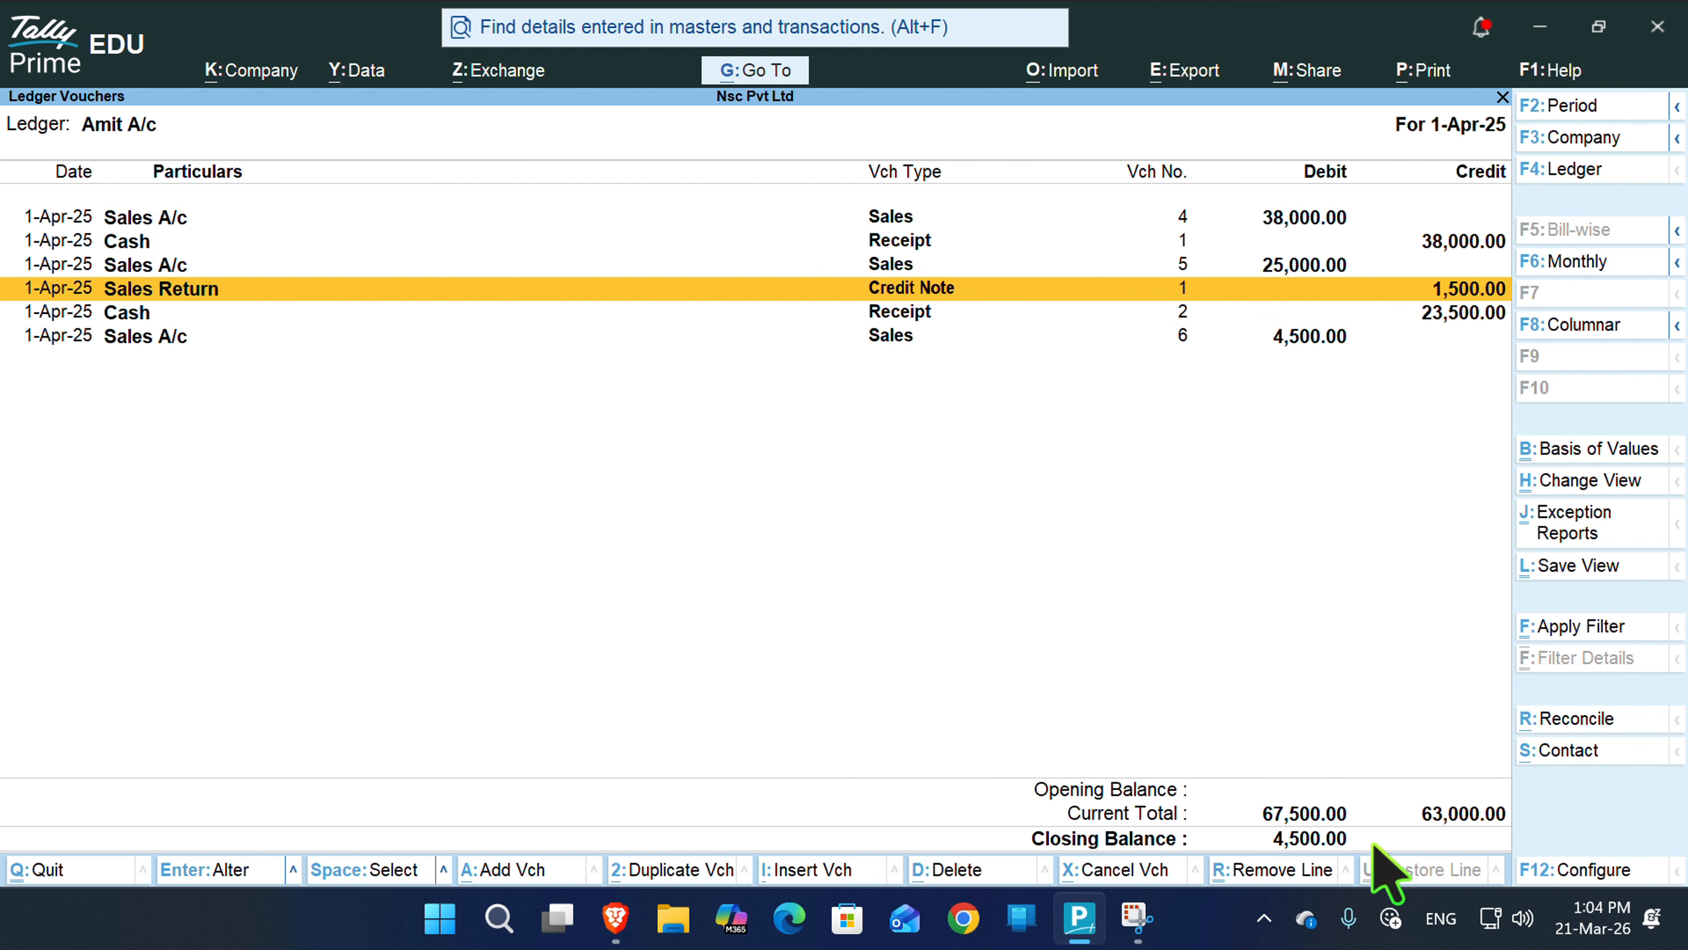
key("Down")
key("Down")
key("Down")
key("Escape")
key("Escape")
key("Escape")
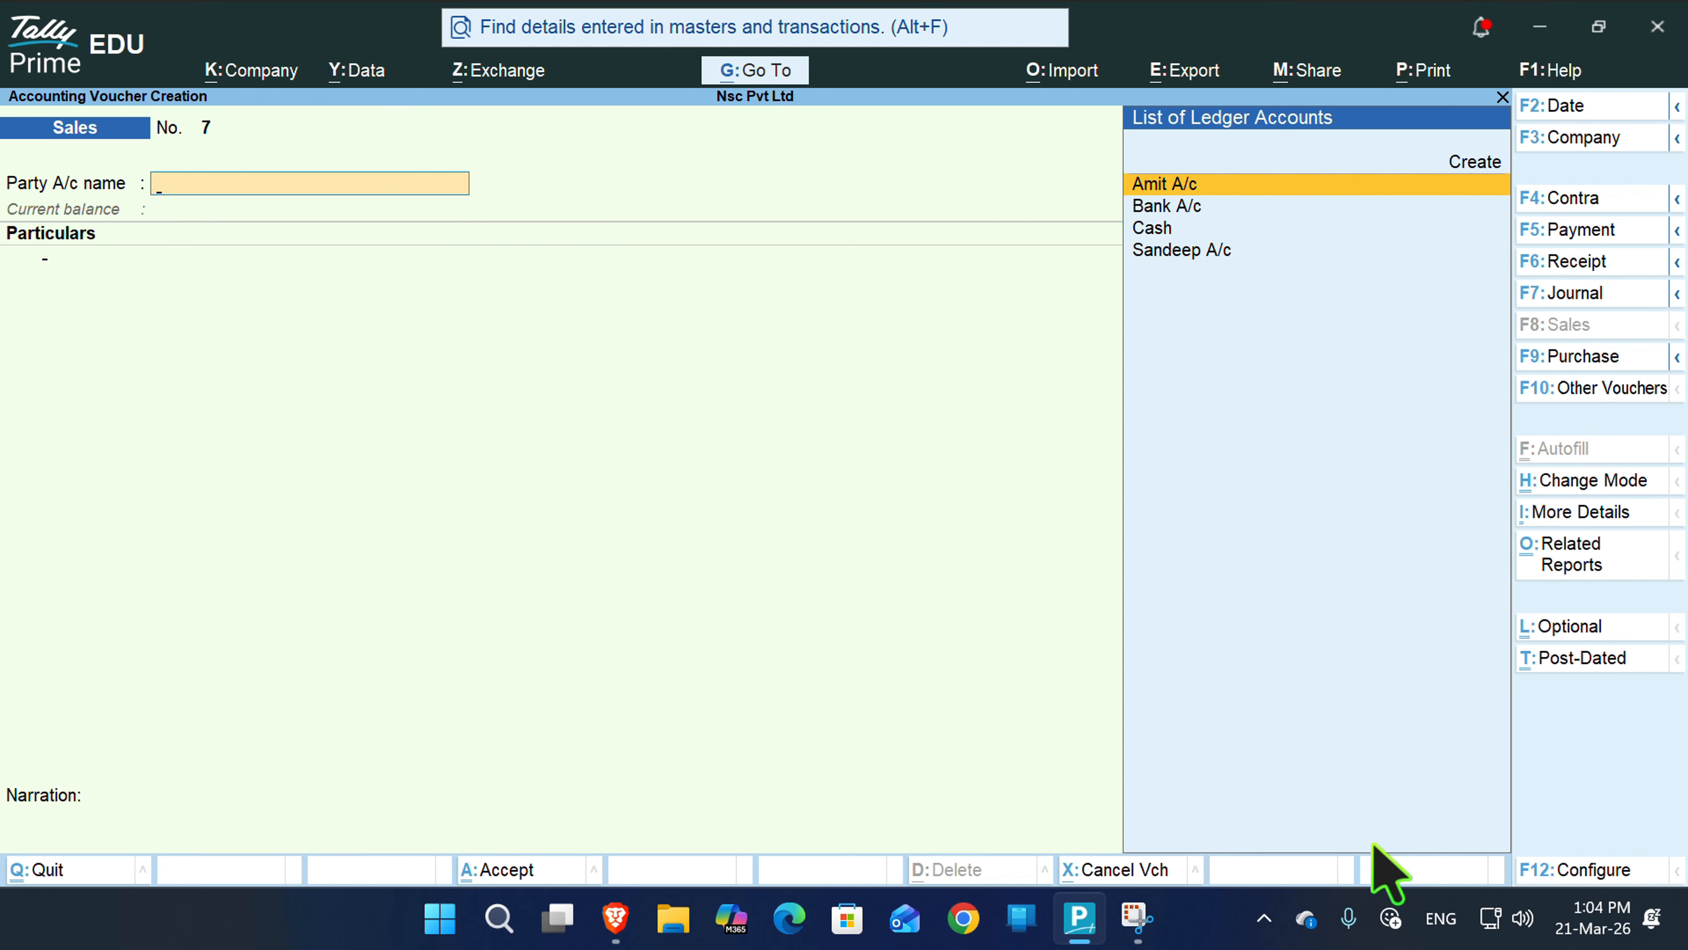
- Start a receipt voucher and credit the customer's account with 4,200 against Cash
key("F6")
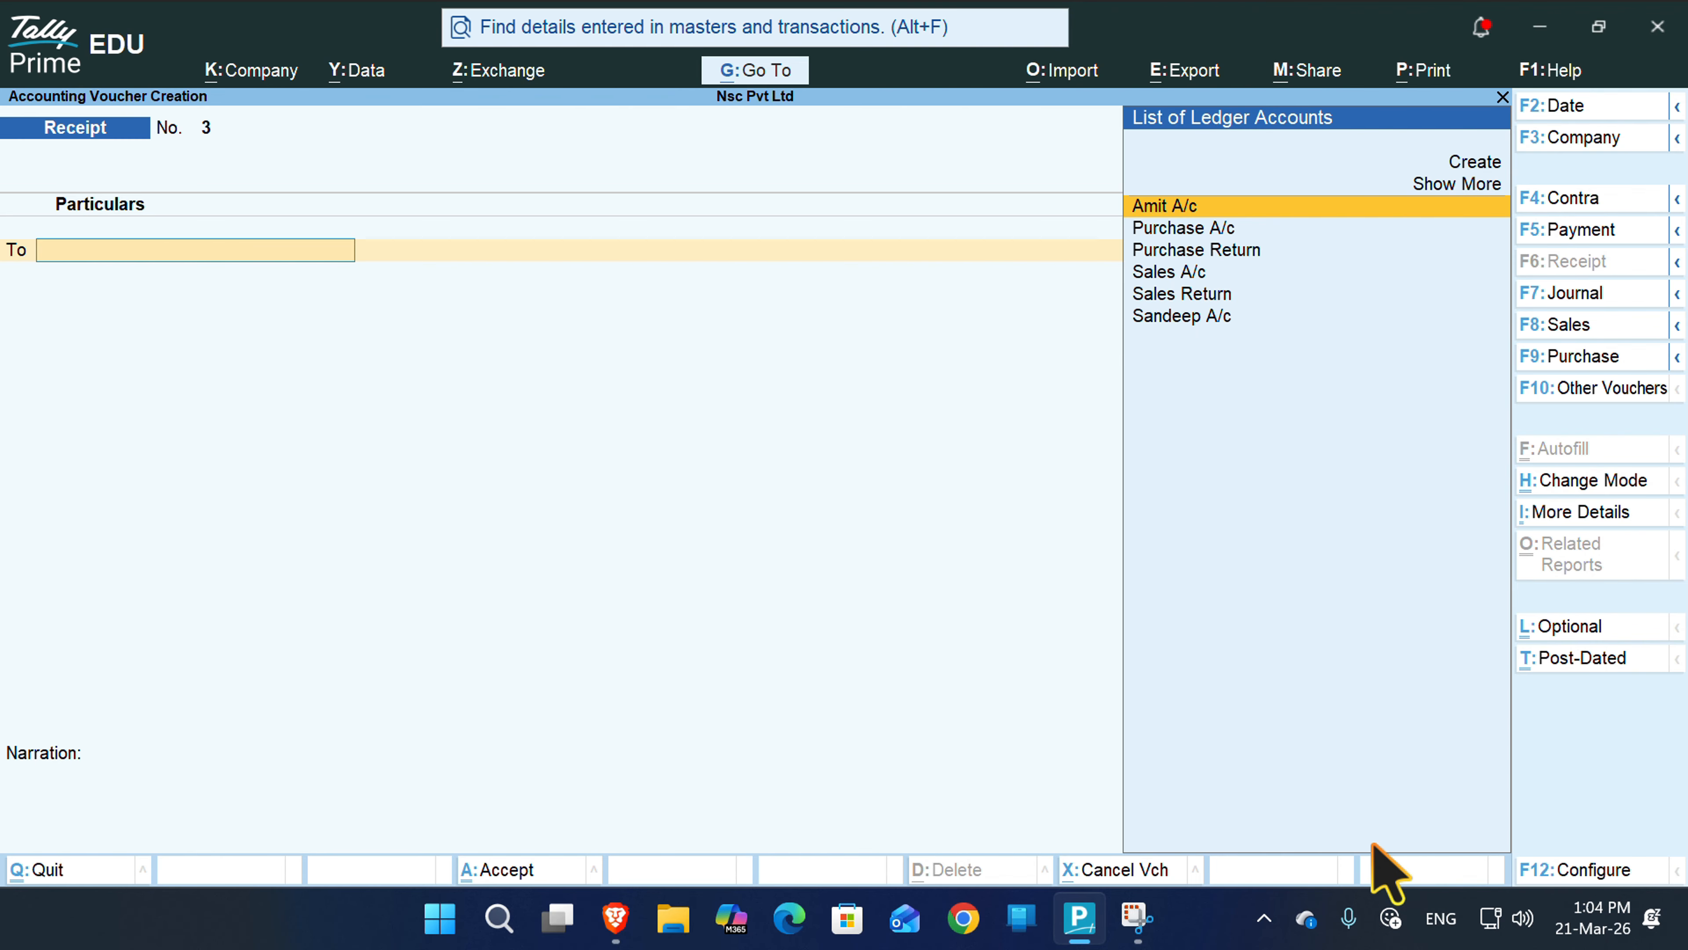
type("A")
key("Return")
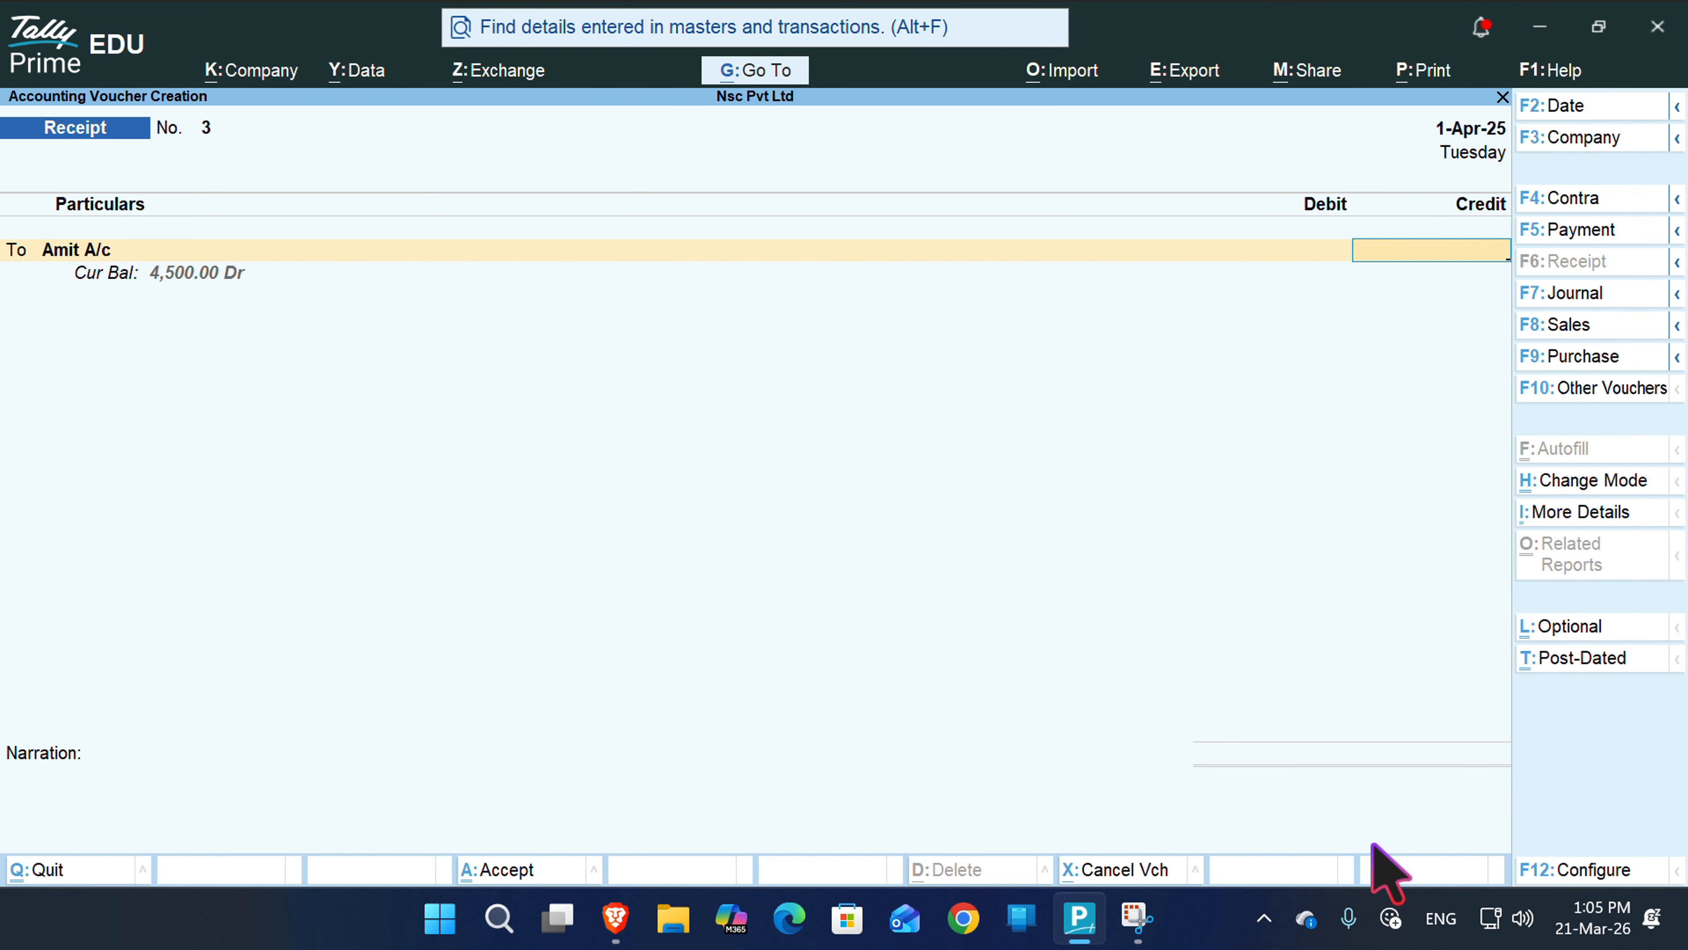
type("4200")
key("Return")
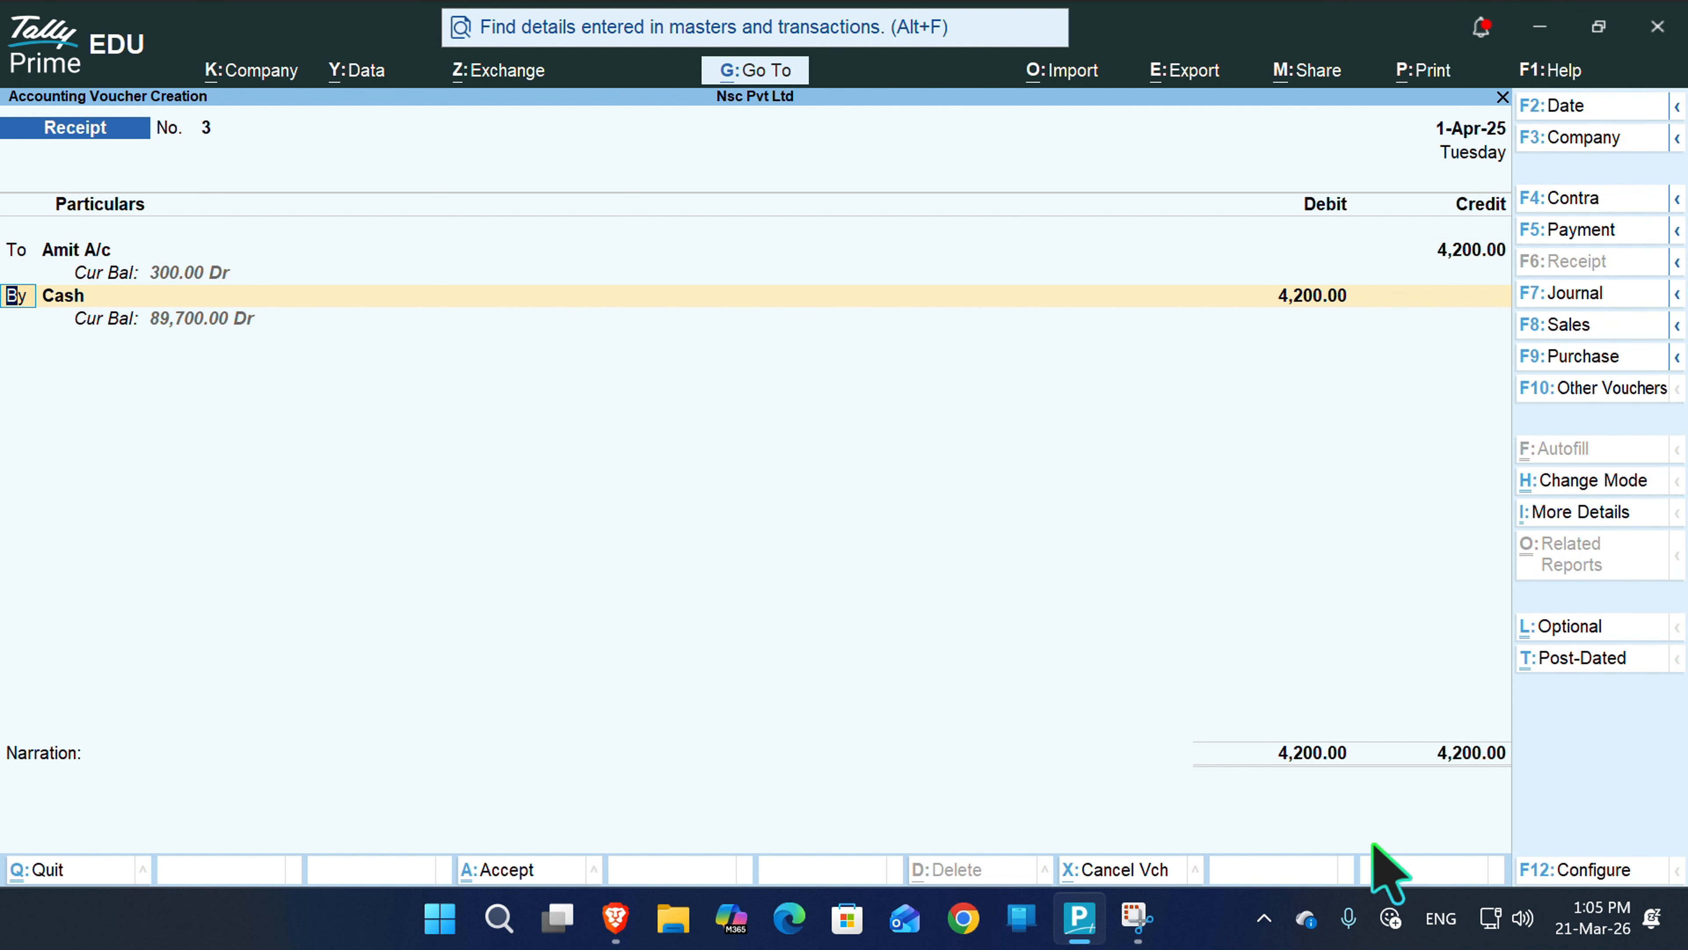
- Debit Cash with 4,200, leave the narration blank, and save the receipt voucher
key("Return")
key("Return")
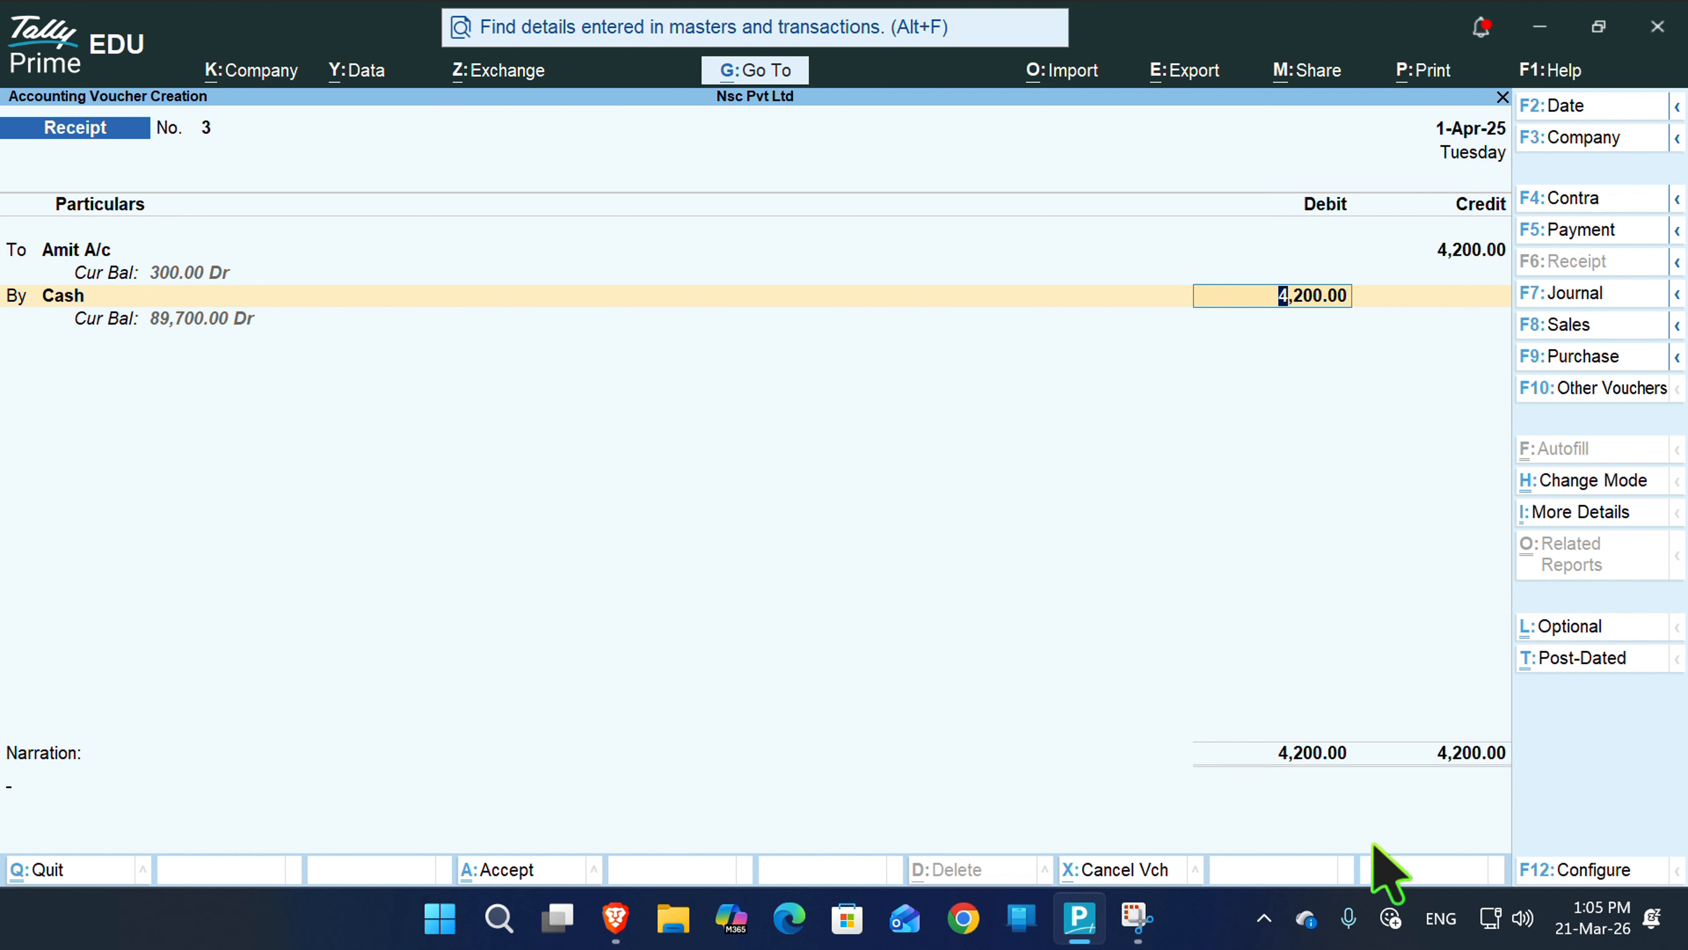
key("Return")
key("Return")
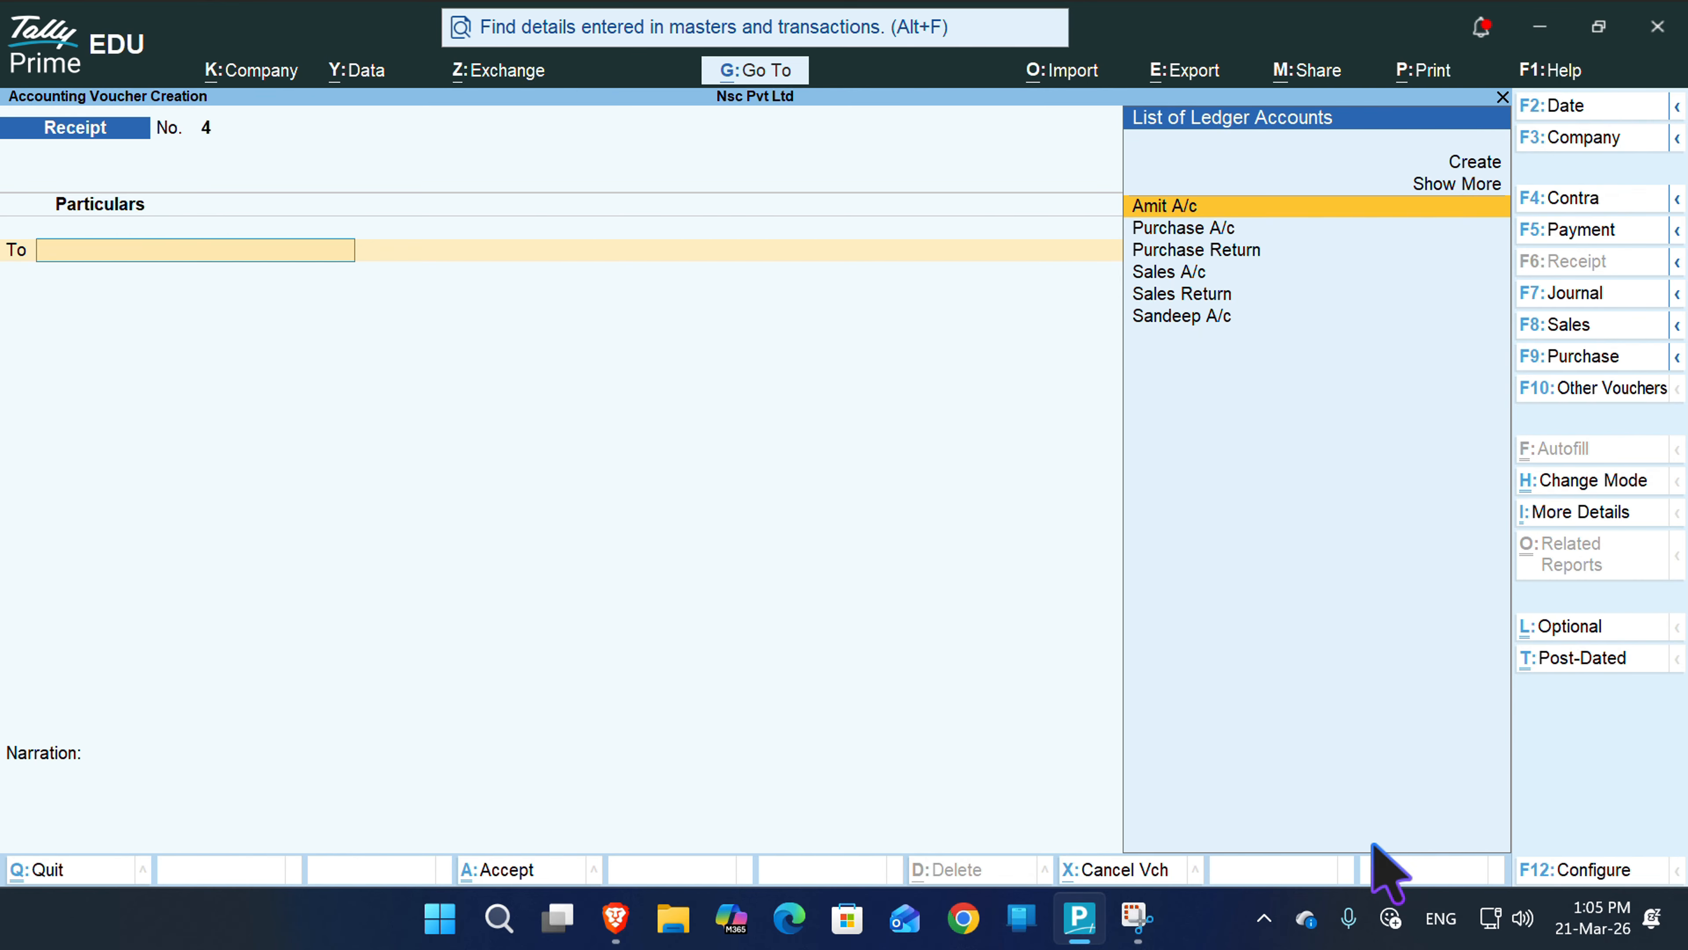
- Display the Ledger Vouchers report for the customer's account from the receipt voucher screen
key("alt")
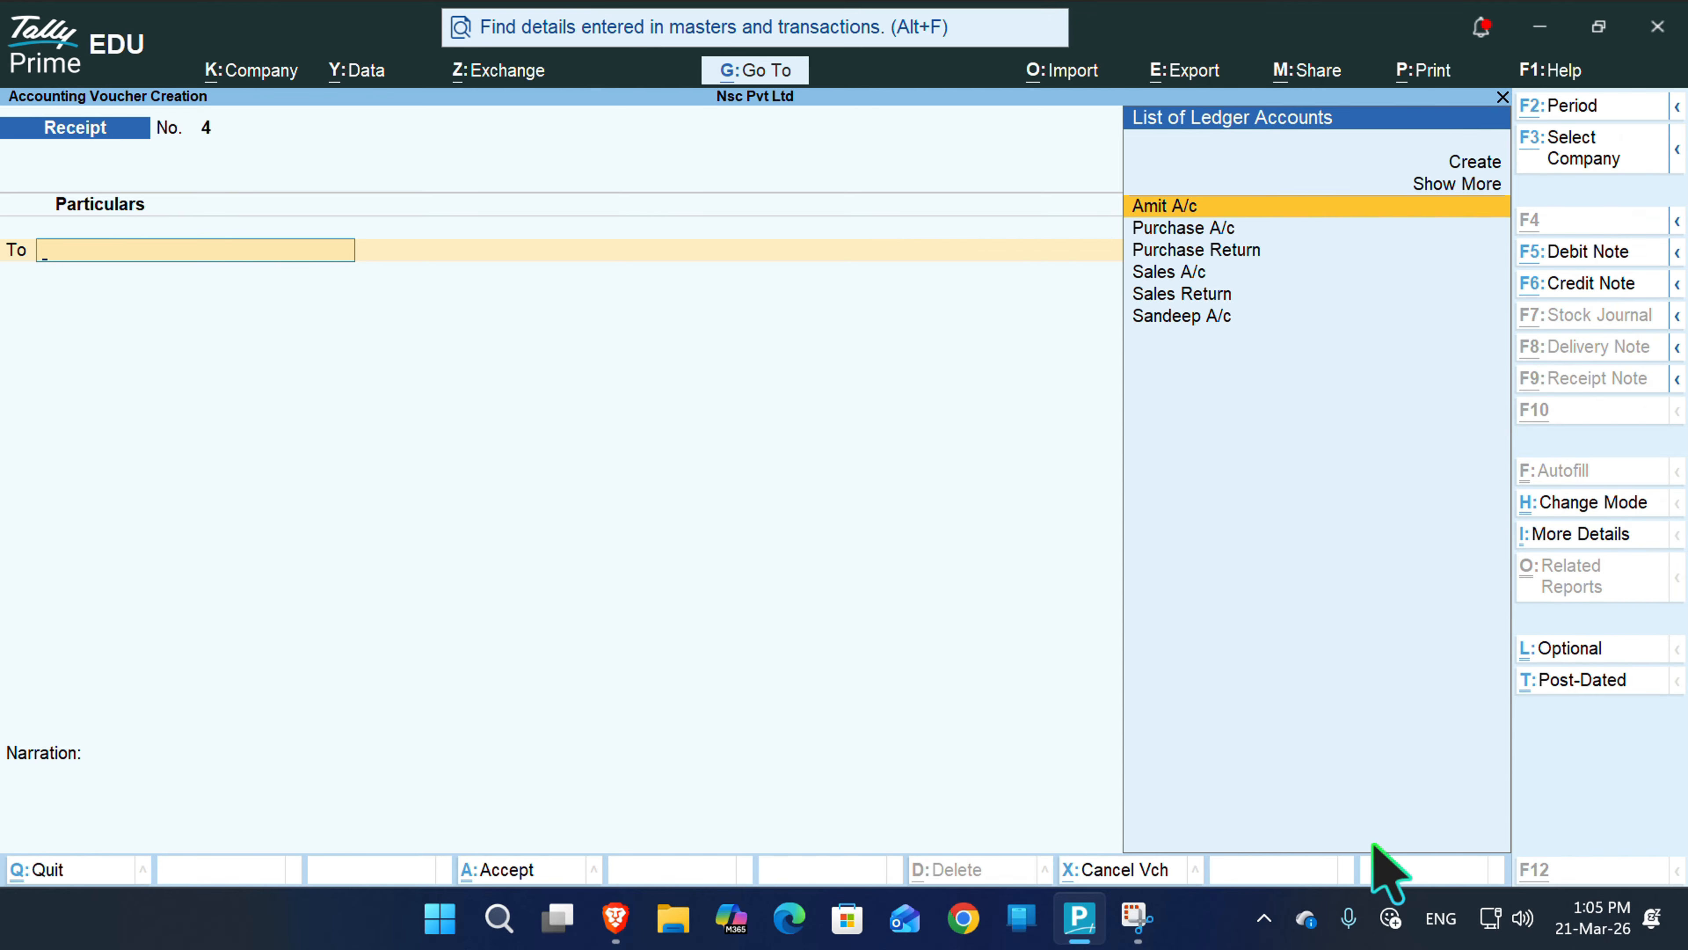
key("alt+g")
key("Down")
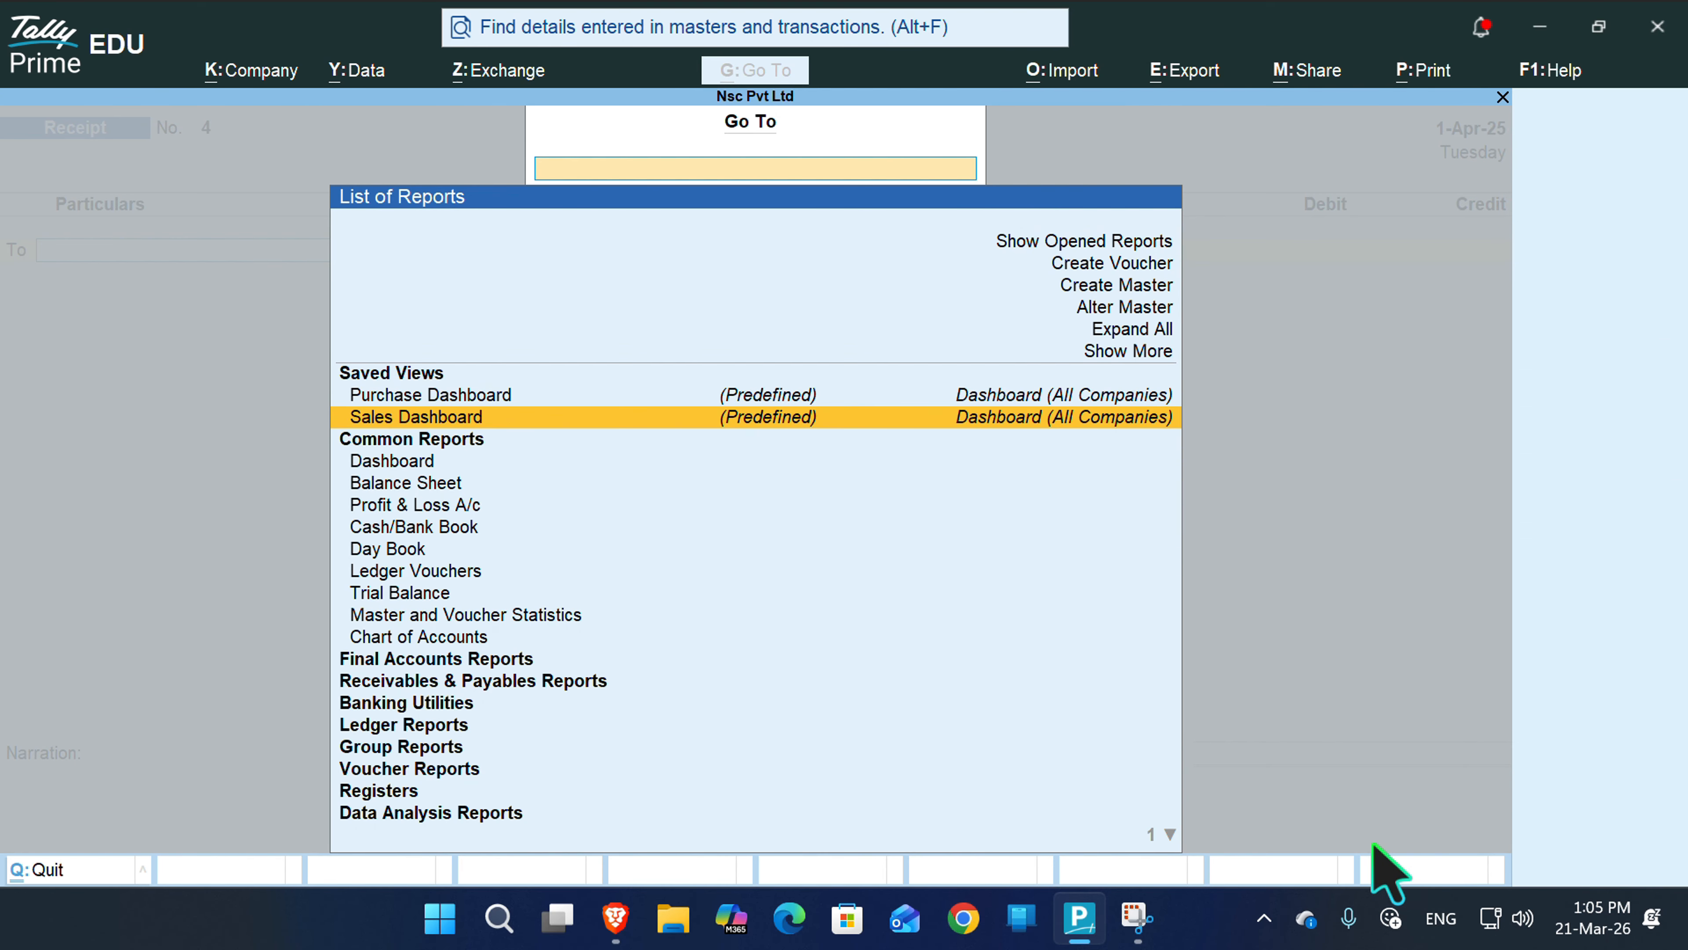
key("Down")
key("Down")
key("Down")
key("Down")
key("Down")
key("Down")
key("Down")
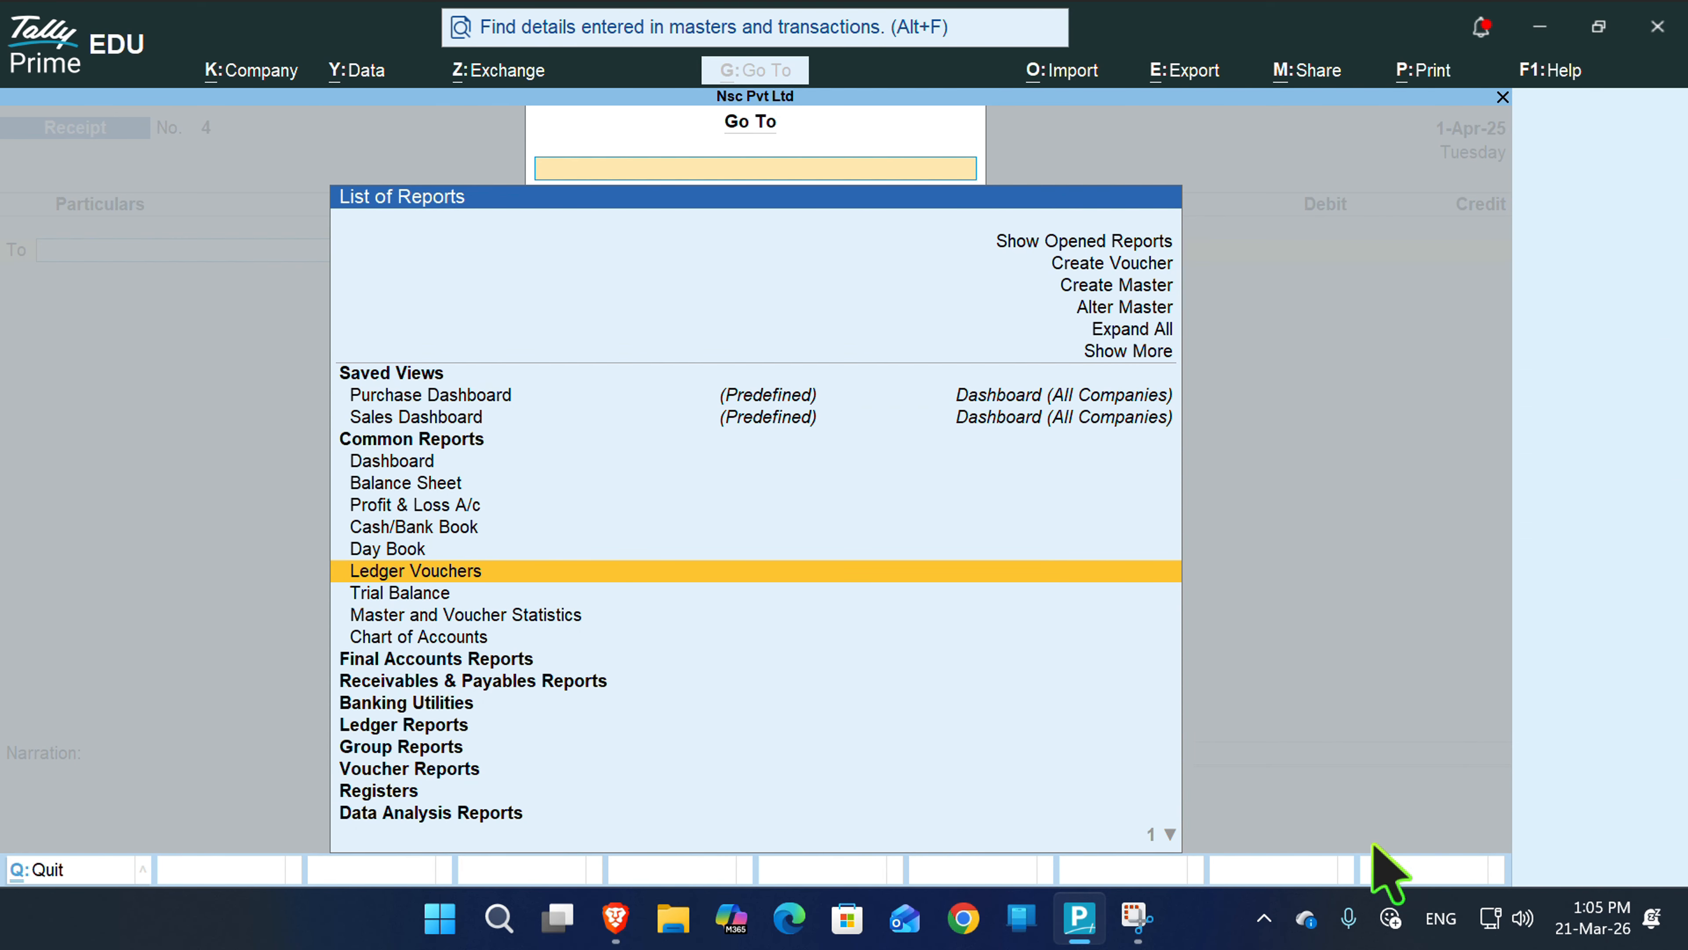
key("Return")
key("Return")
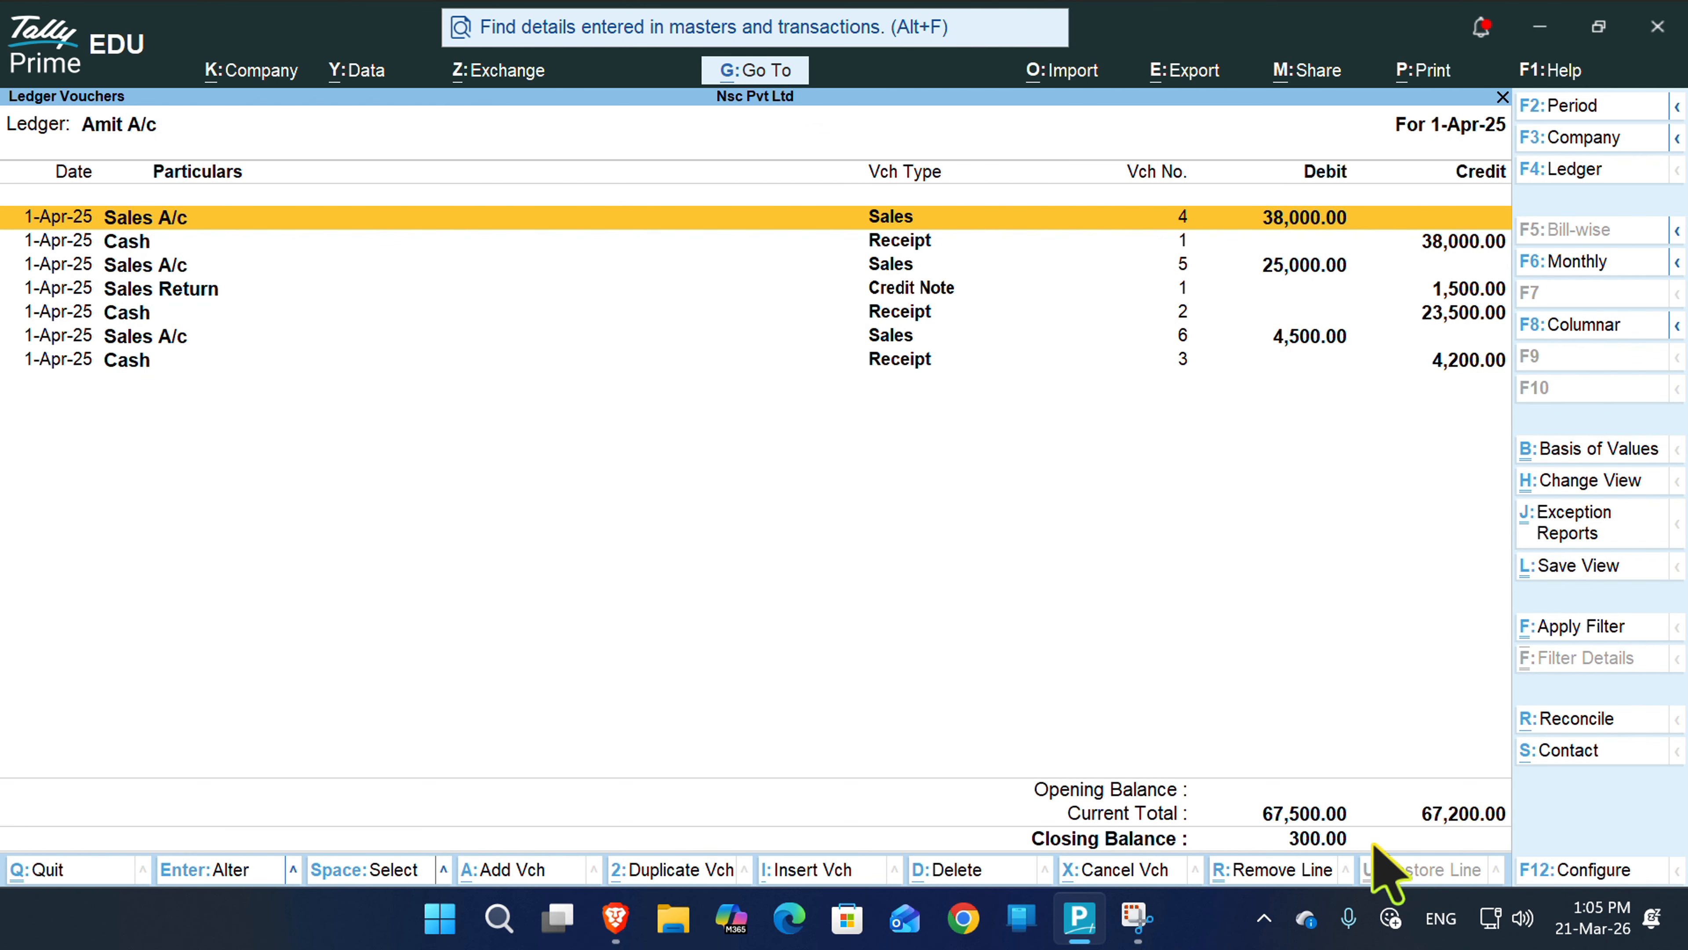
- Open the customer's latest cash receipt from the ledger report for alteration and set the customer's credit amount to 4,500
key("Down")
key("Down")
key("Down")
key("Down")
key("Down")
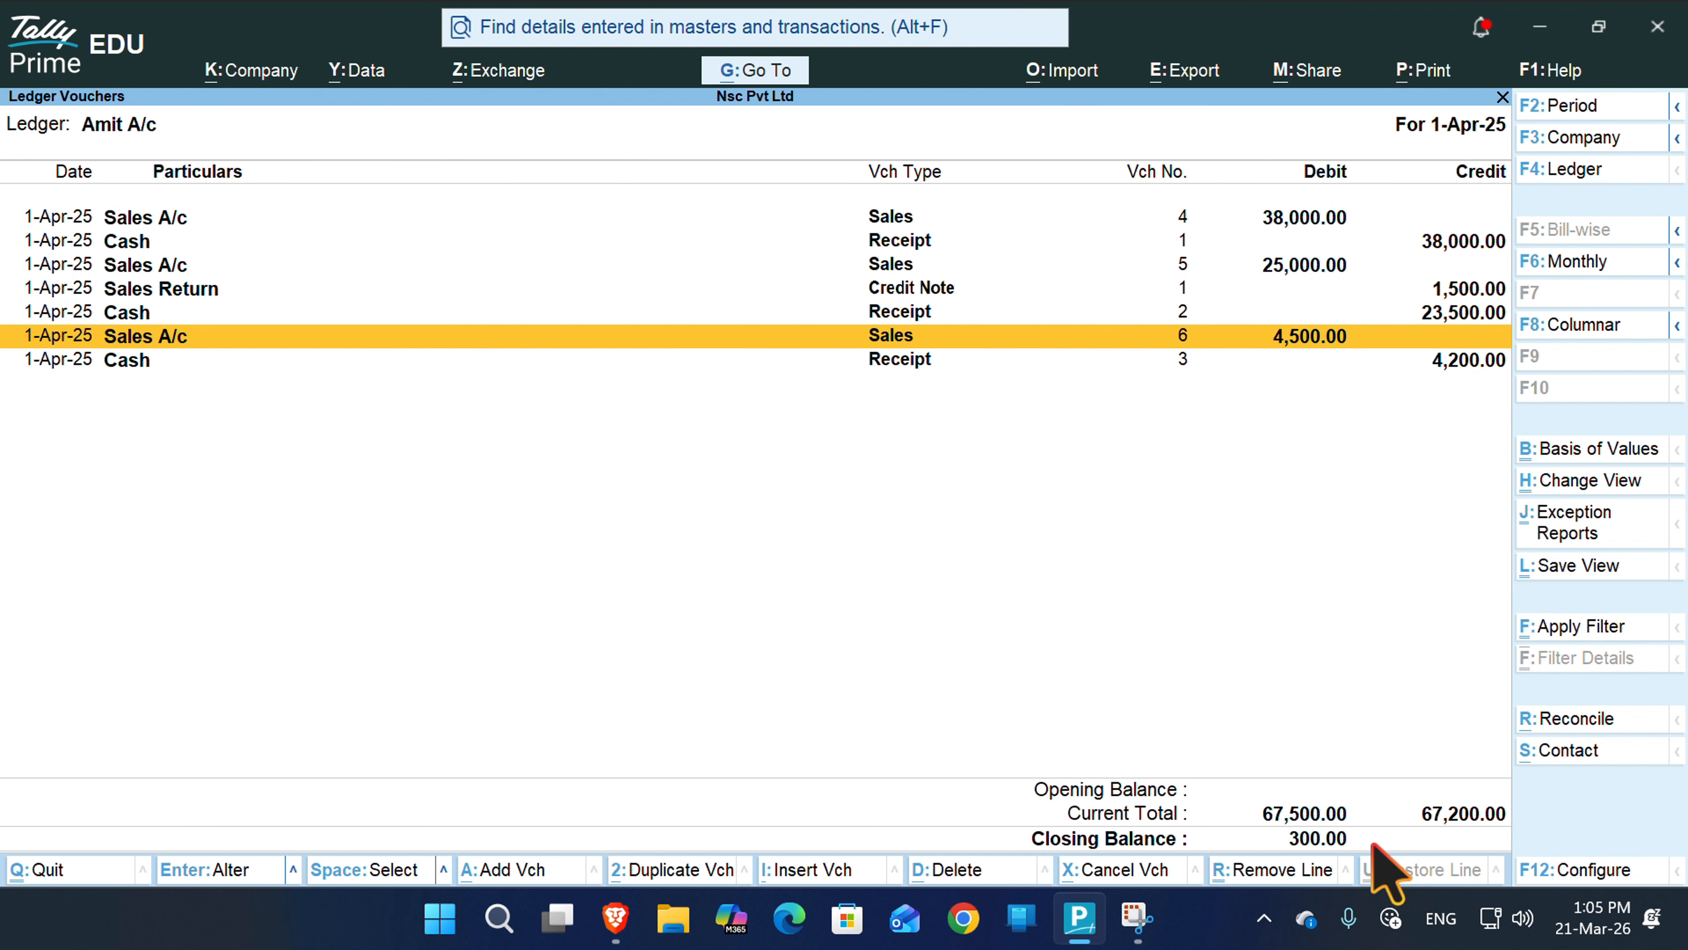
key("Down")
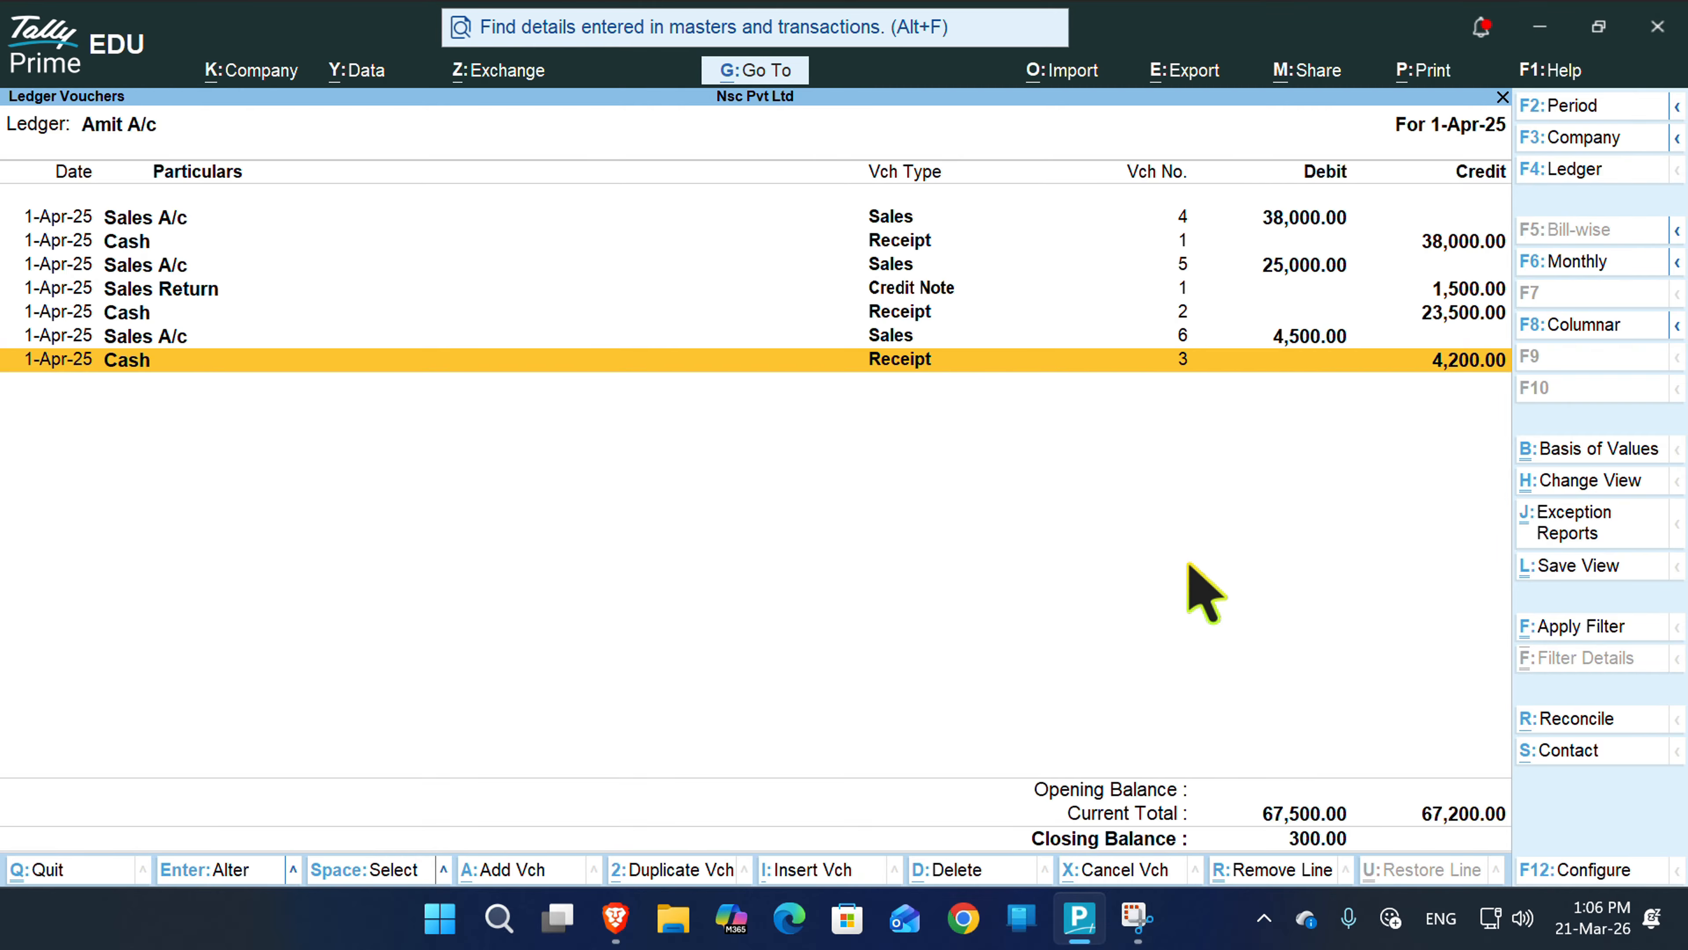
key("Return")
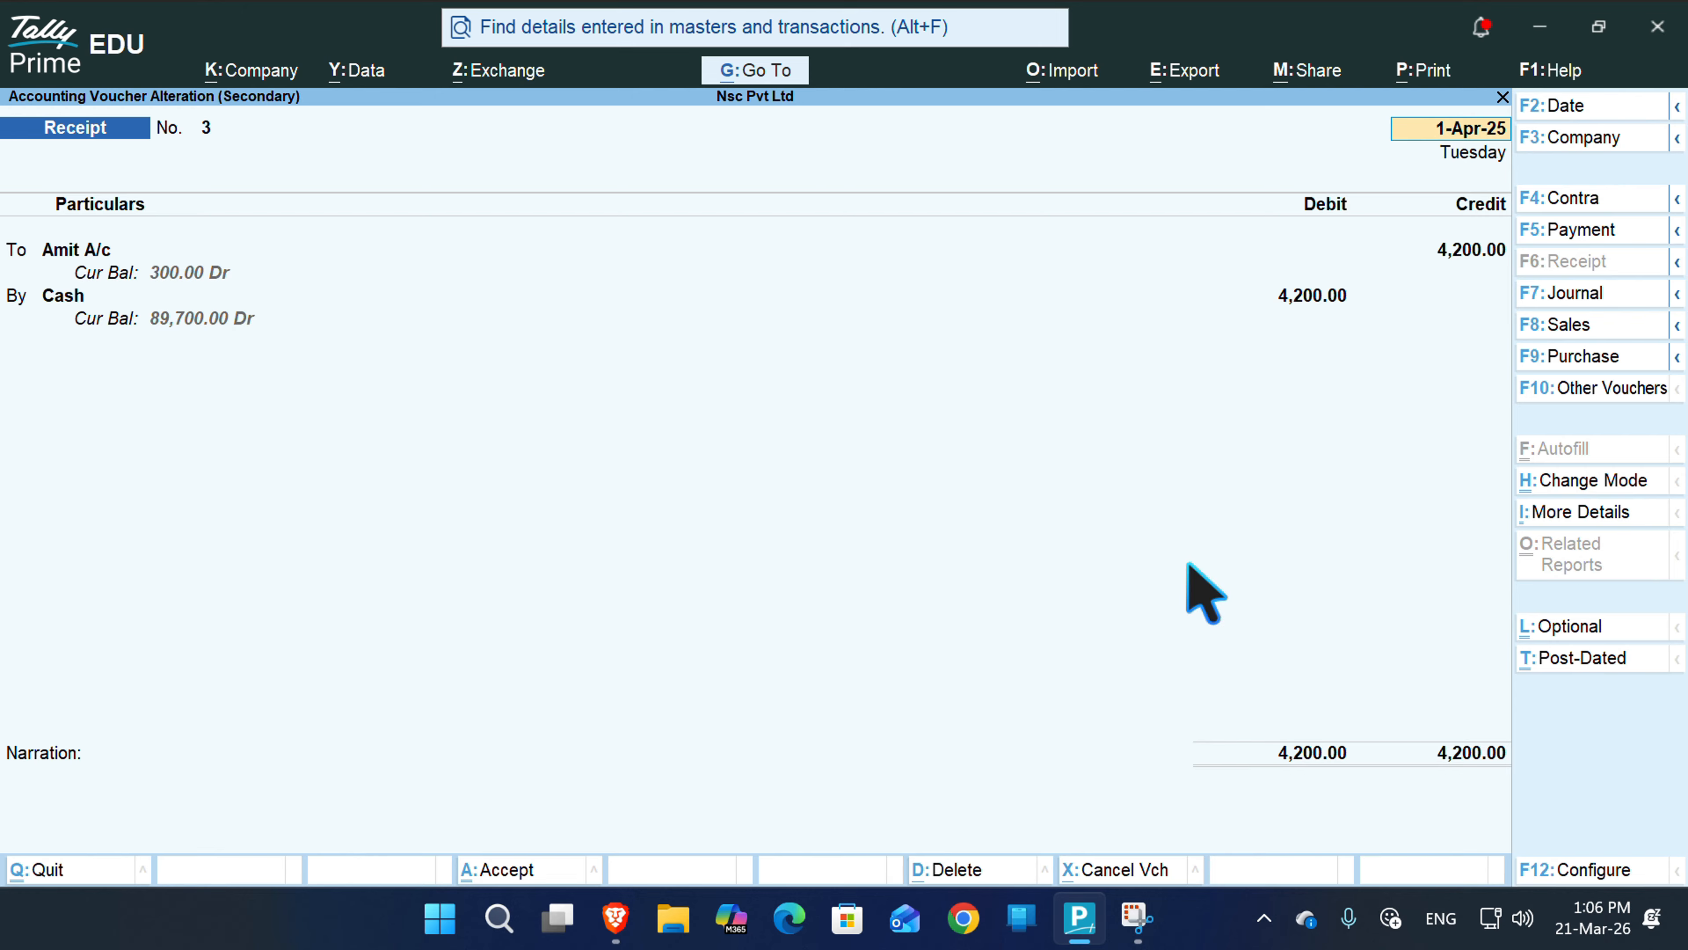
key("Return")
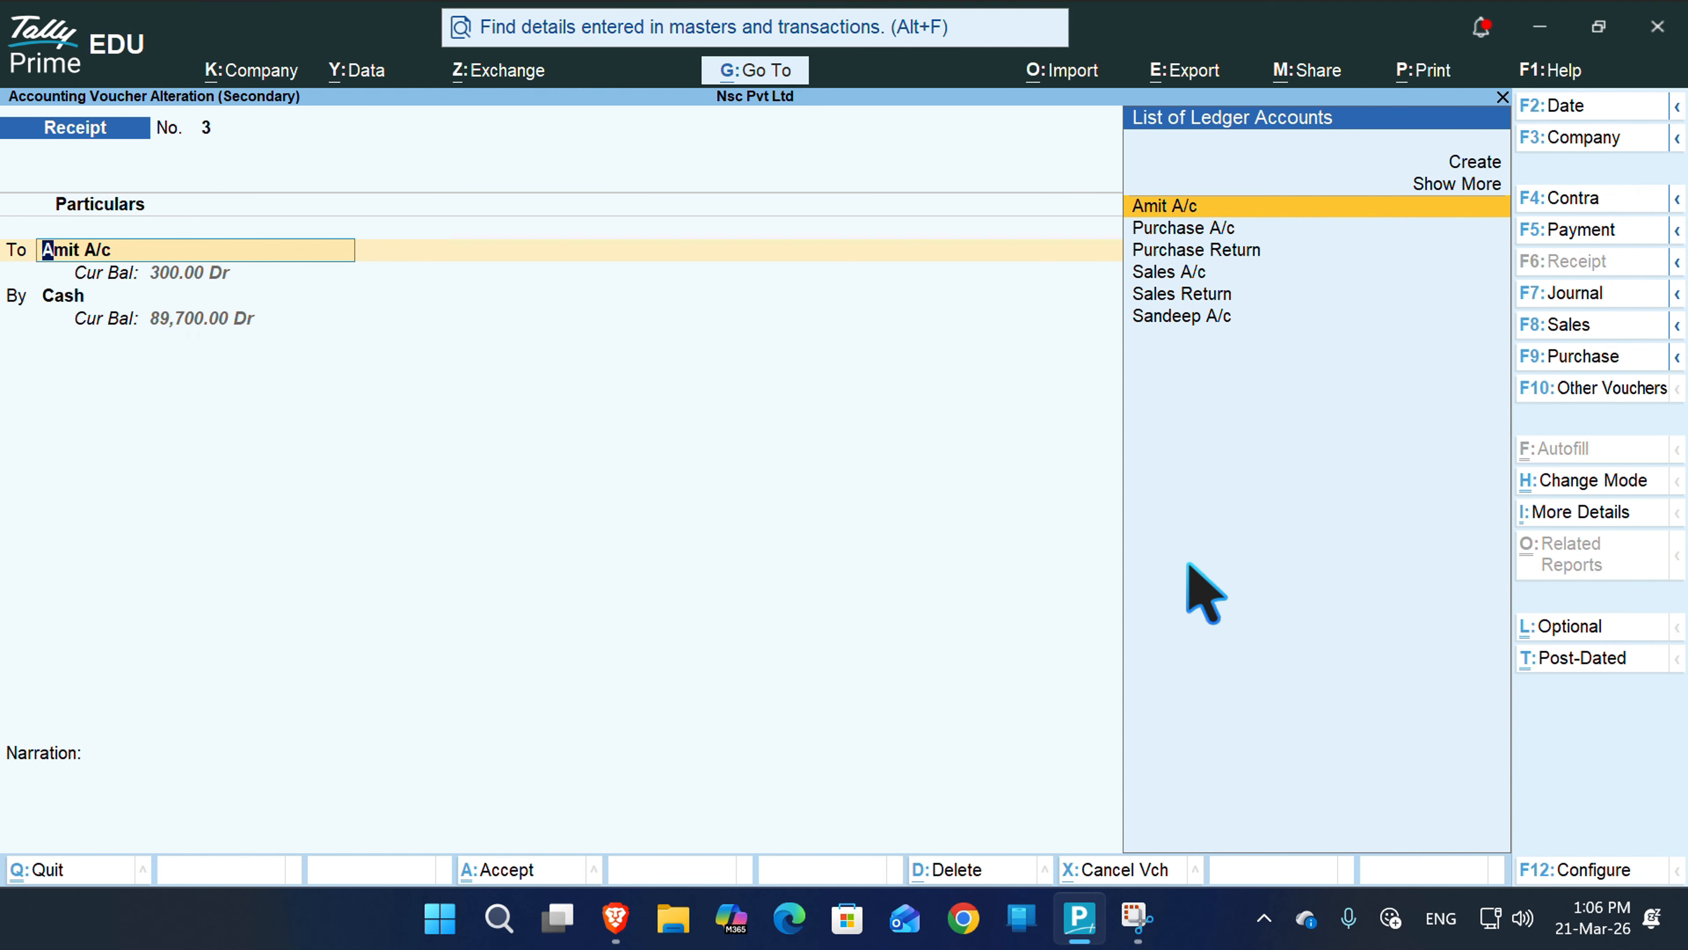
key("Return")
type("4500")
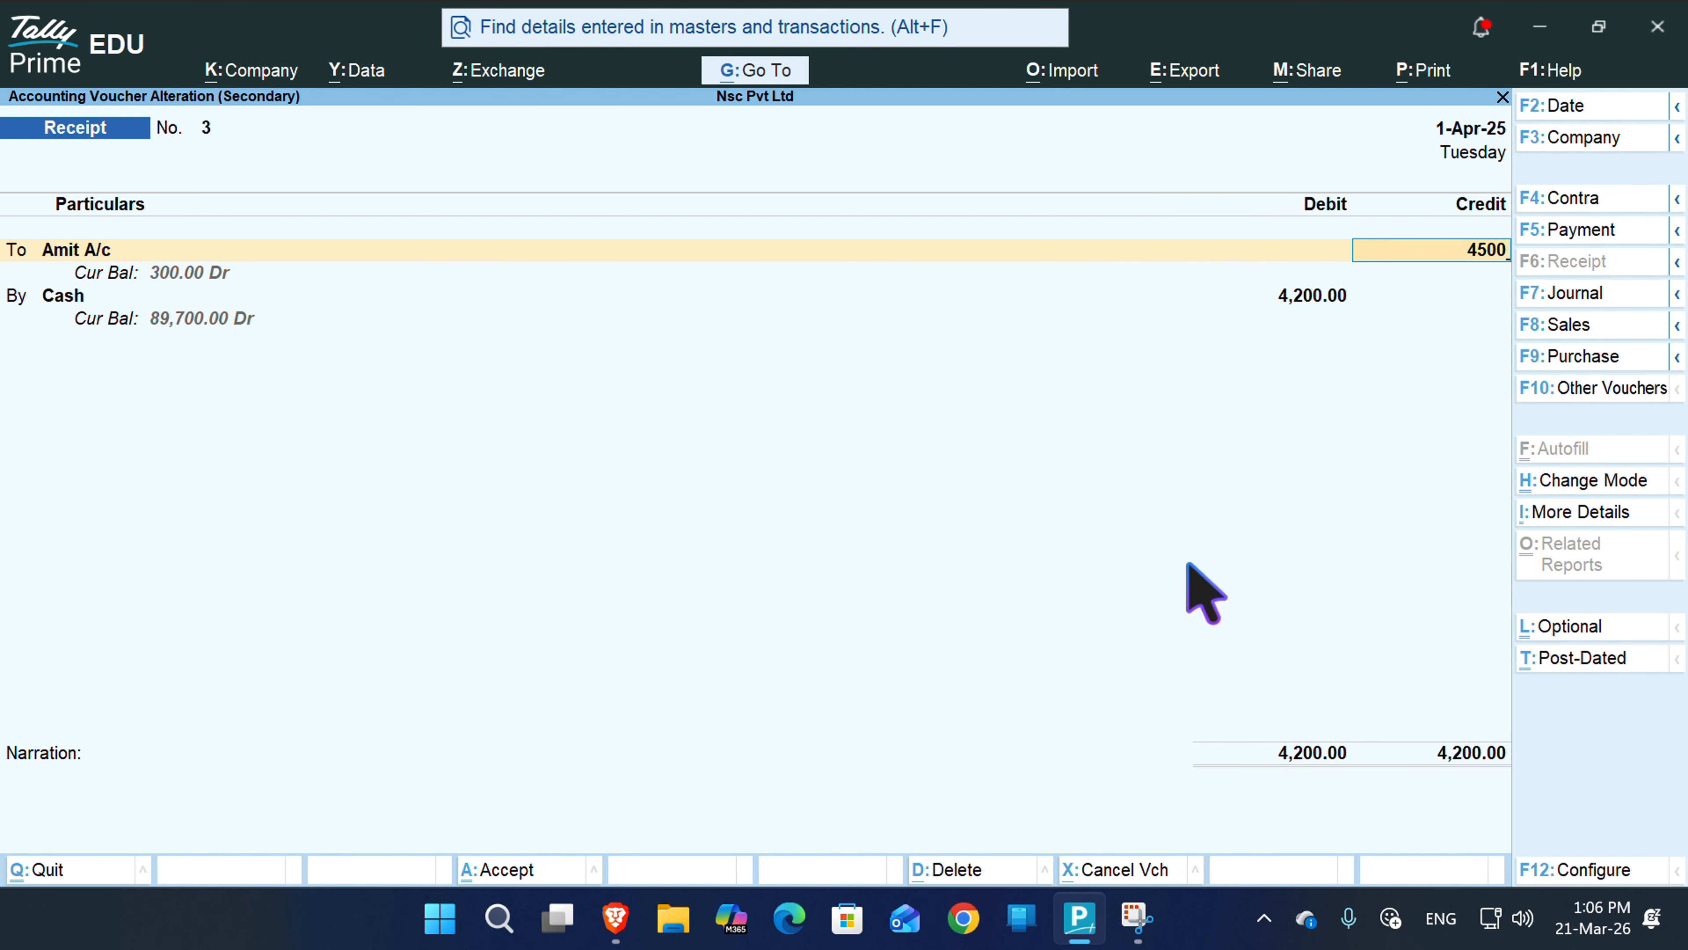
key("Return")
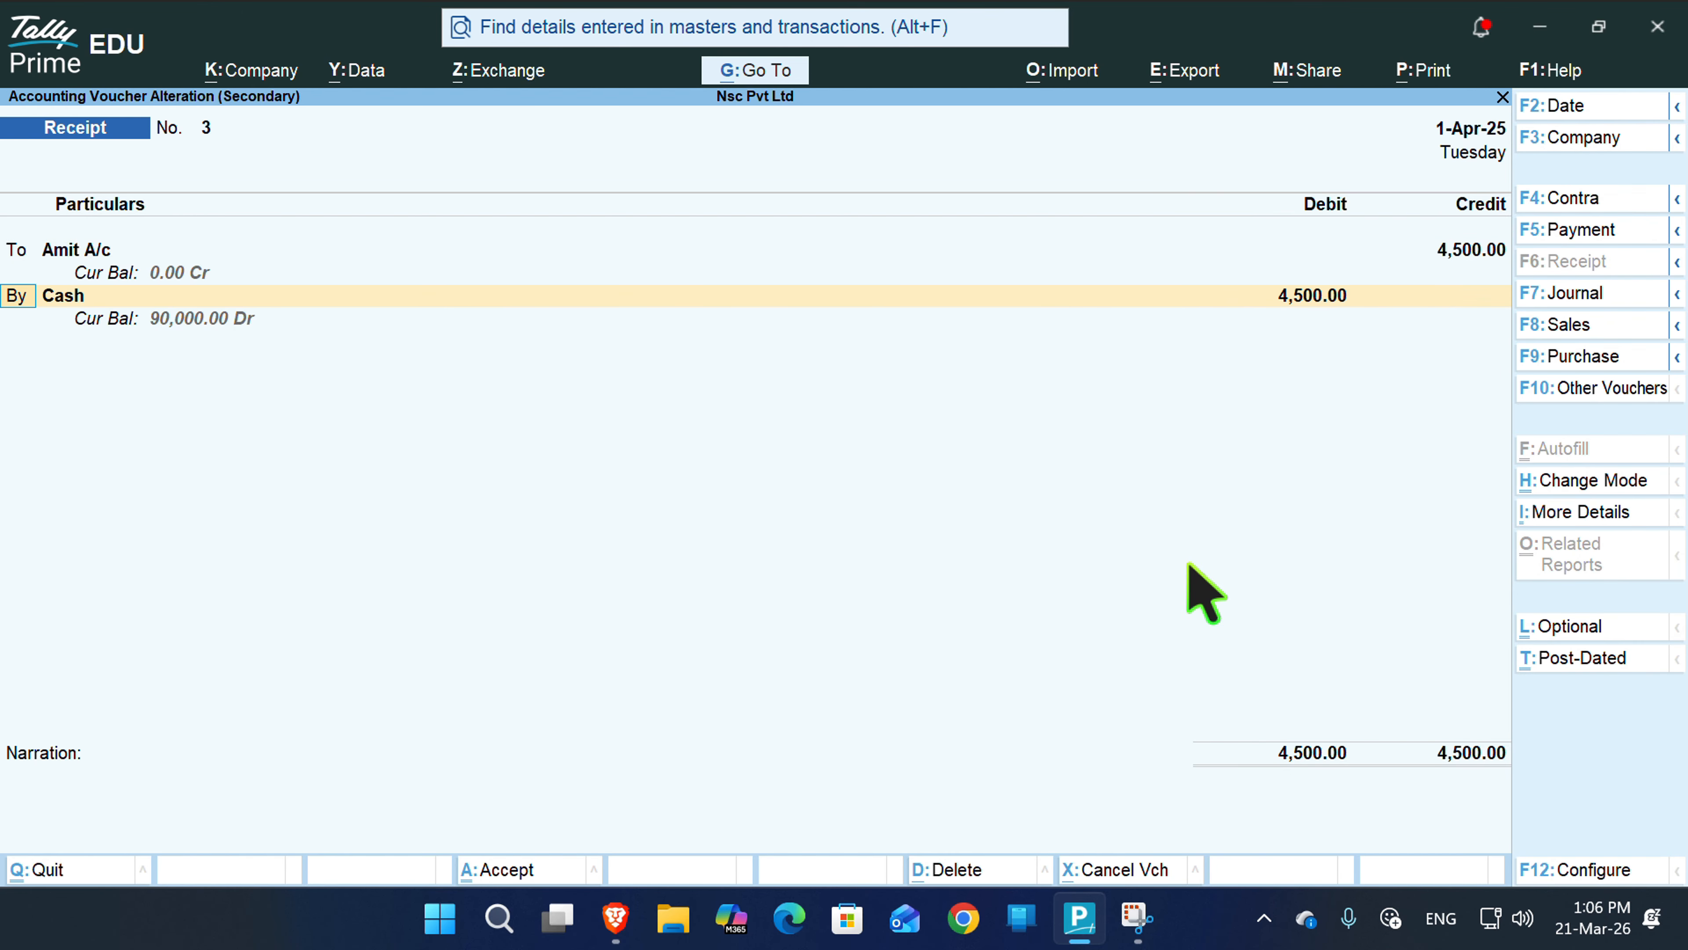
- Keep Cash as the receipt's first debit ledger and set its amount to 4,200
key("Return")
key("Return")
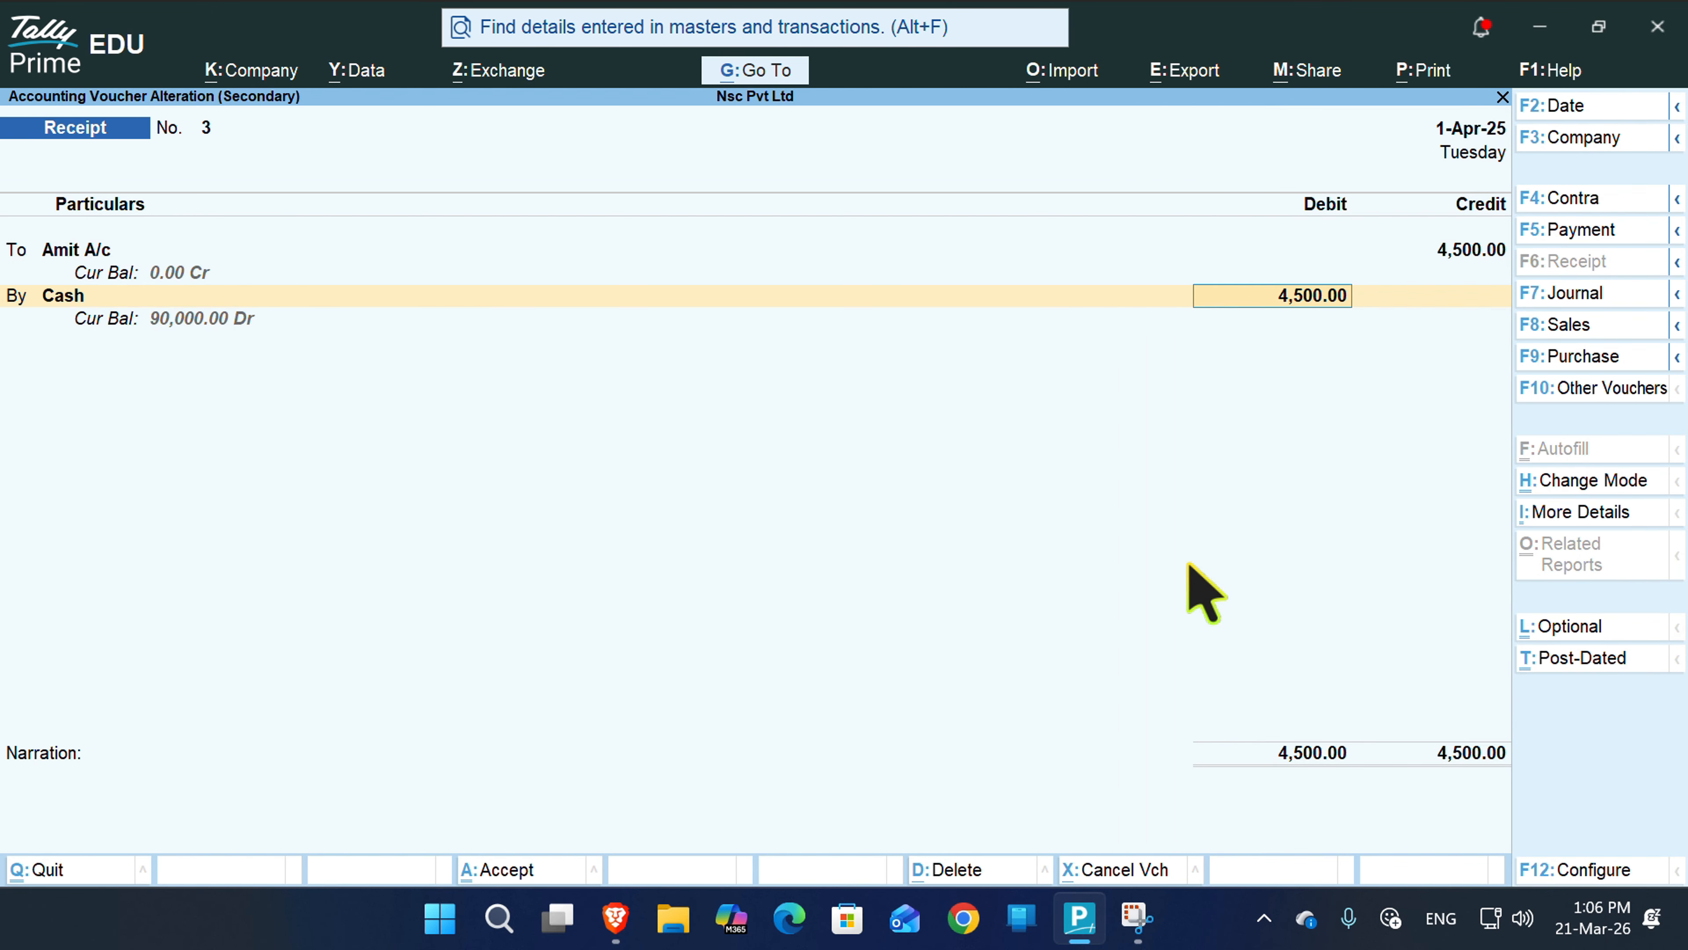
type("4200")
key("Return")
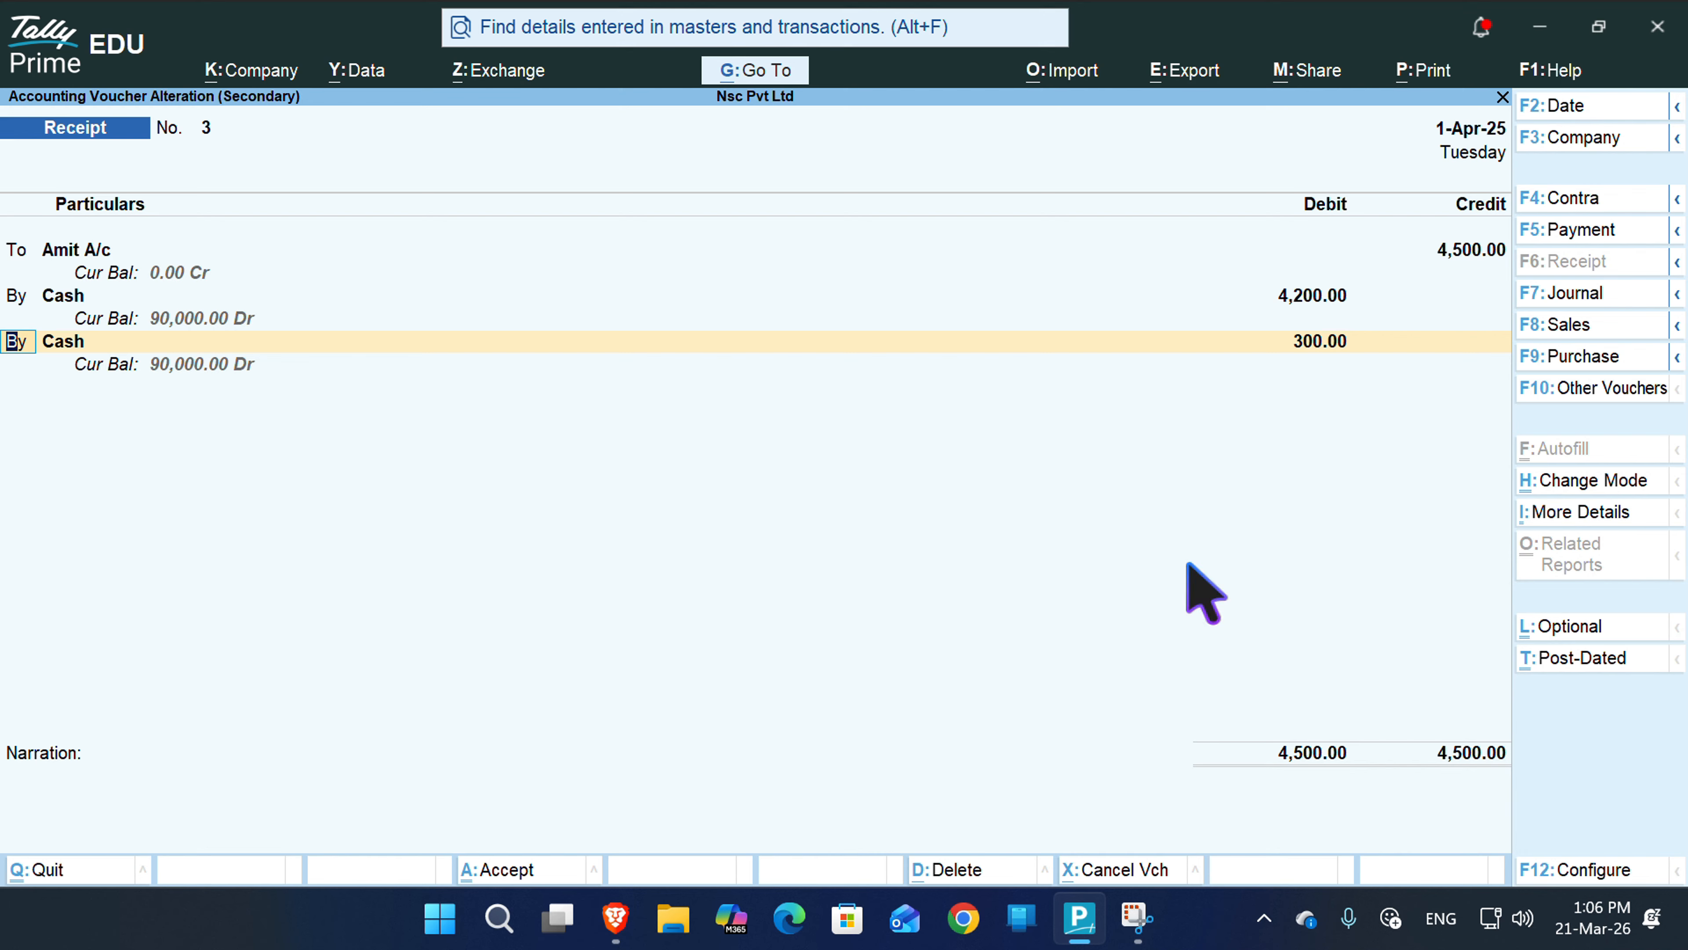
- Create a ledger named Discount Allow under Indirect Expenses for the receipt's second debit line
key("Return")
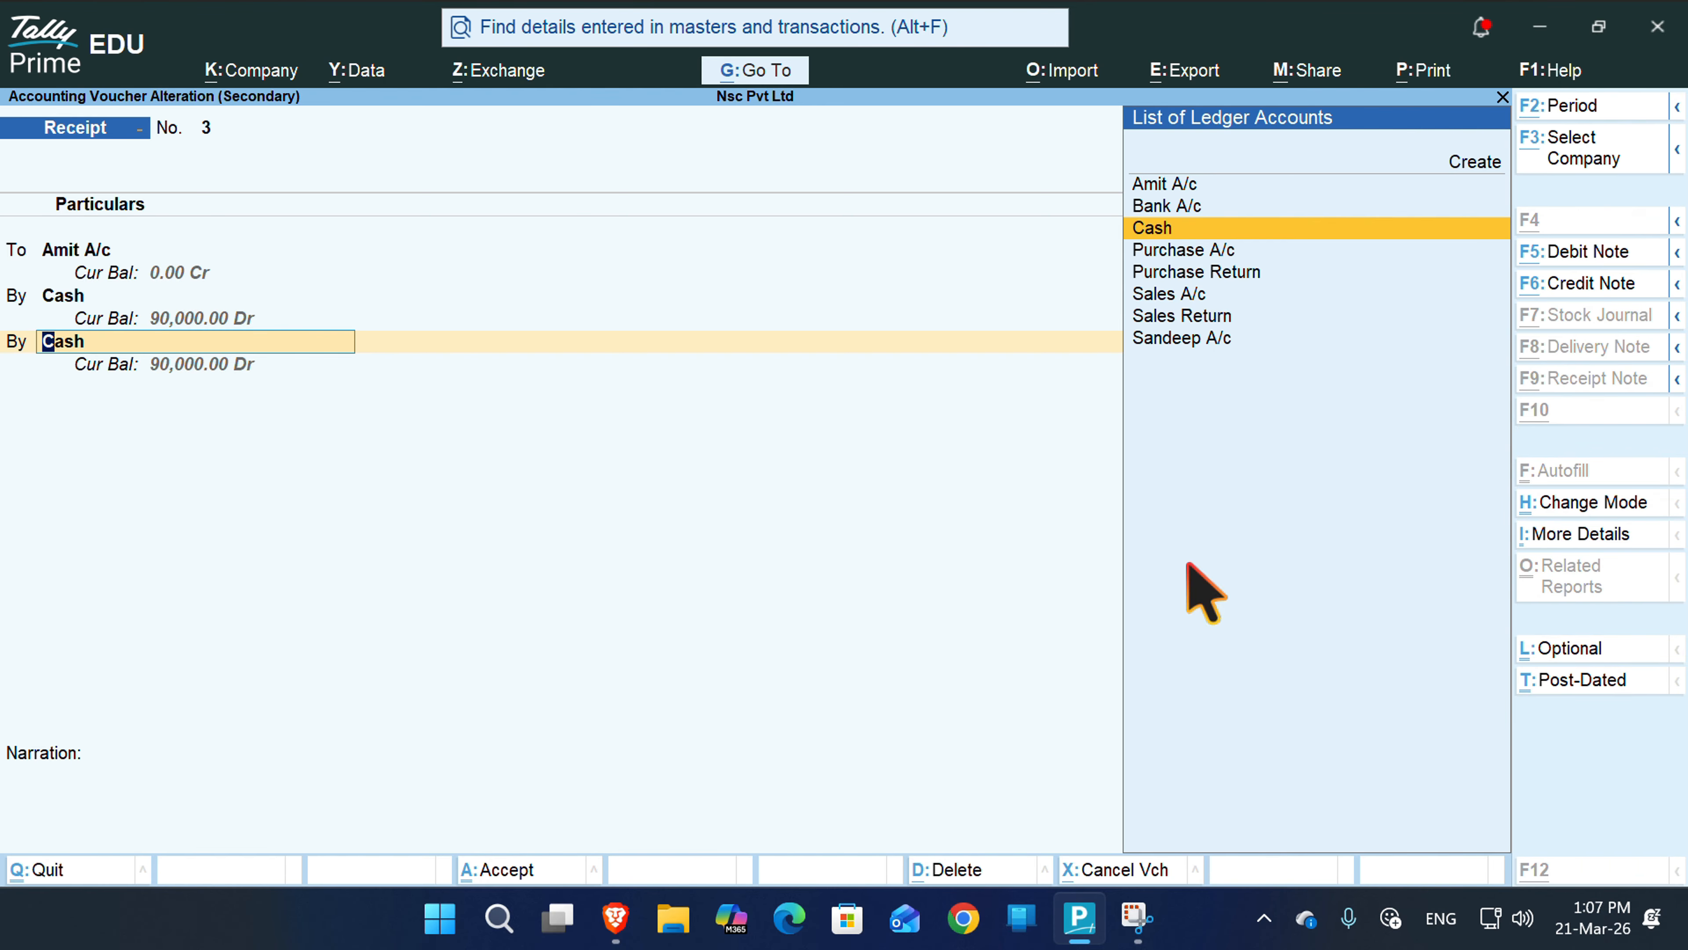
key("alt+c")
type("Dis")
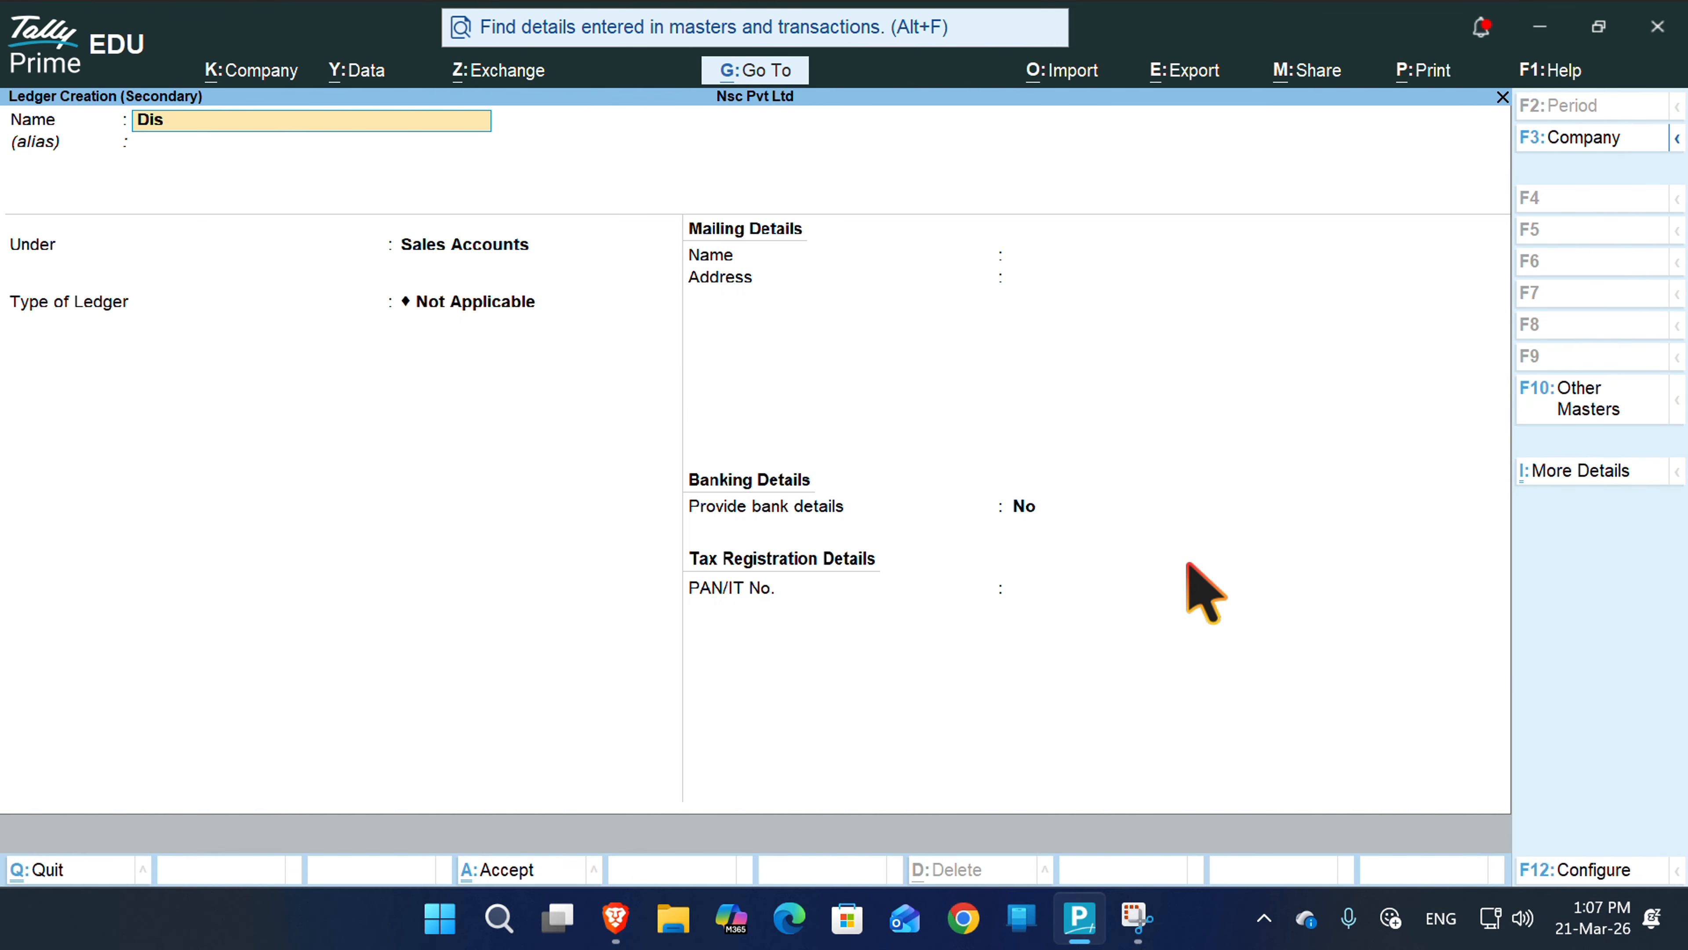
type("count Allow")
key("Return")
key("Return")
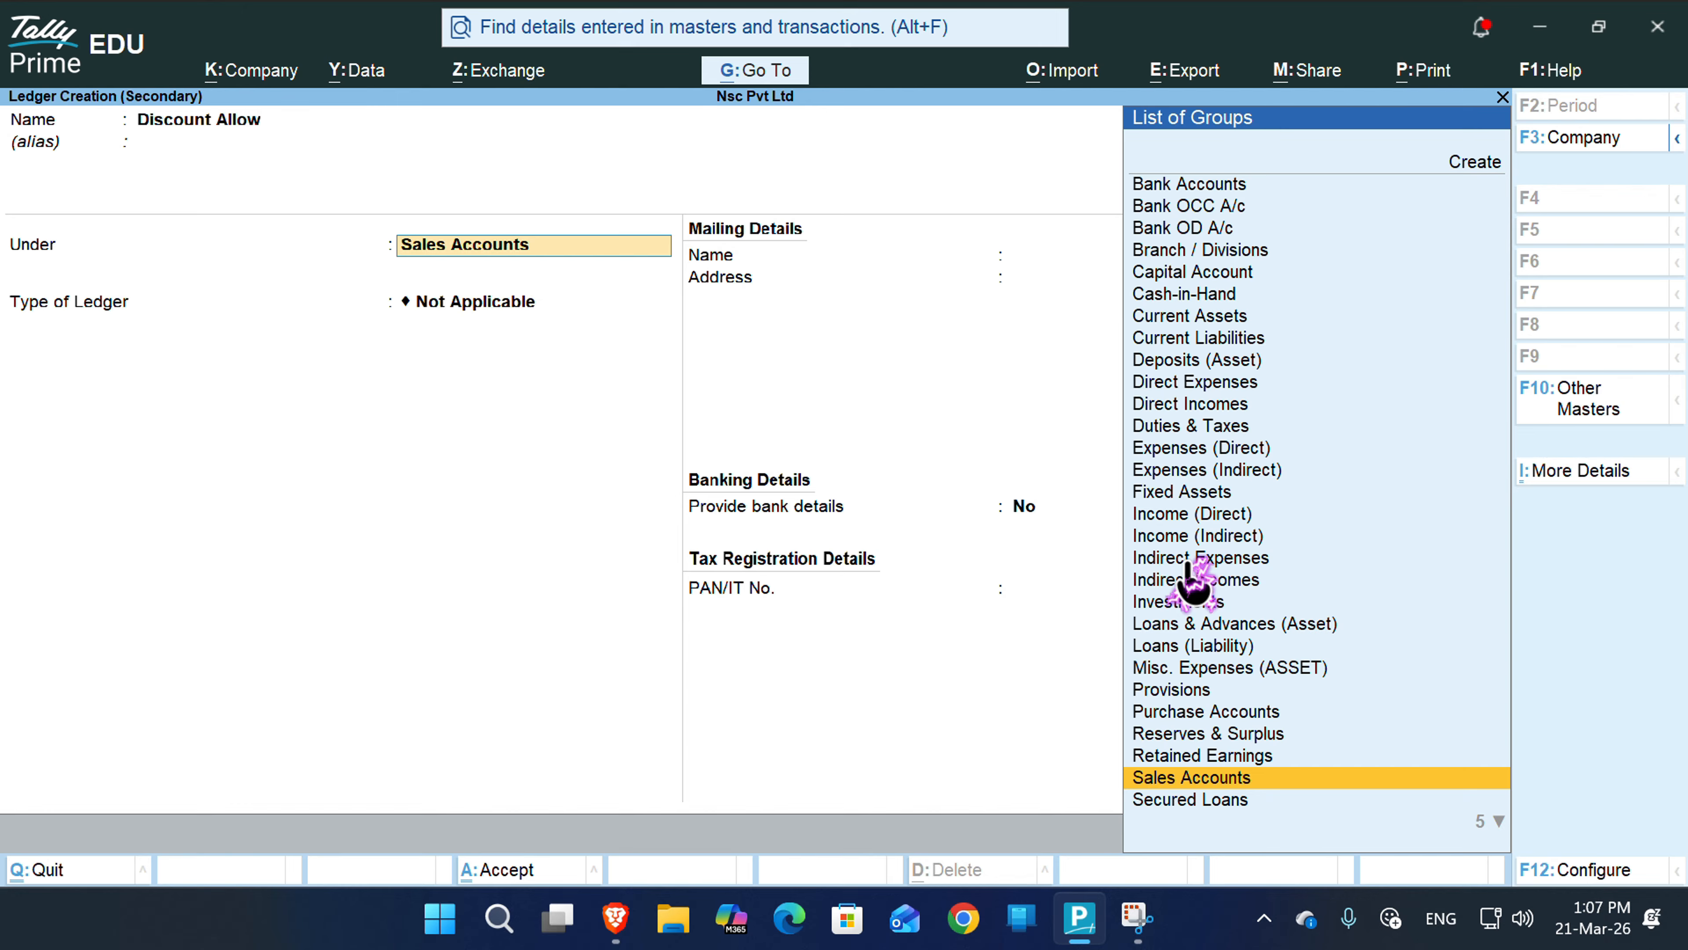
type("In")
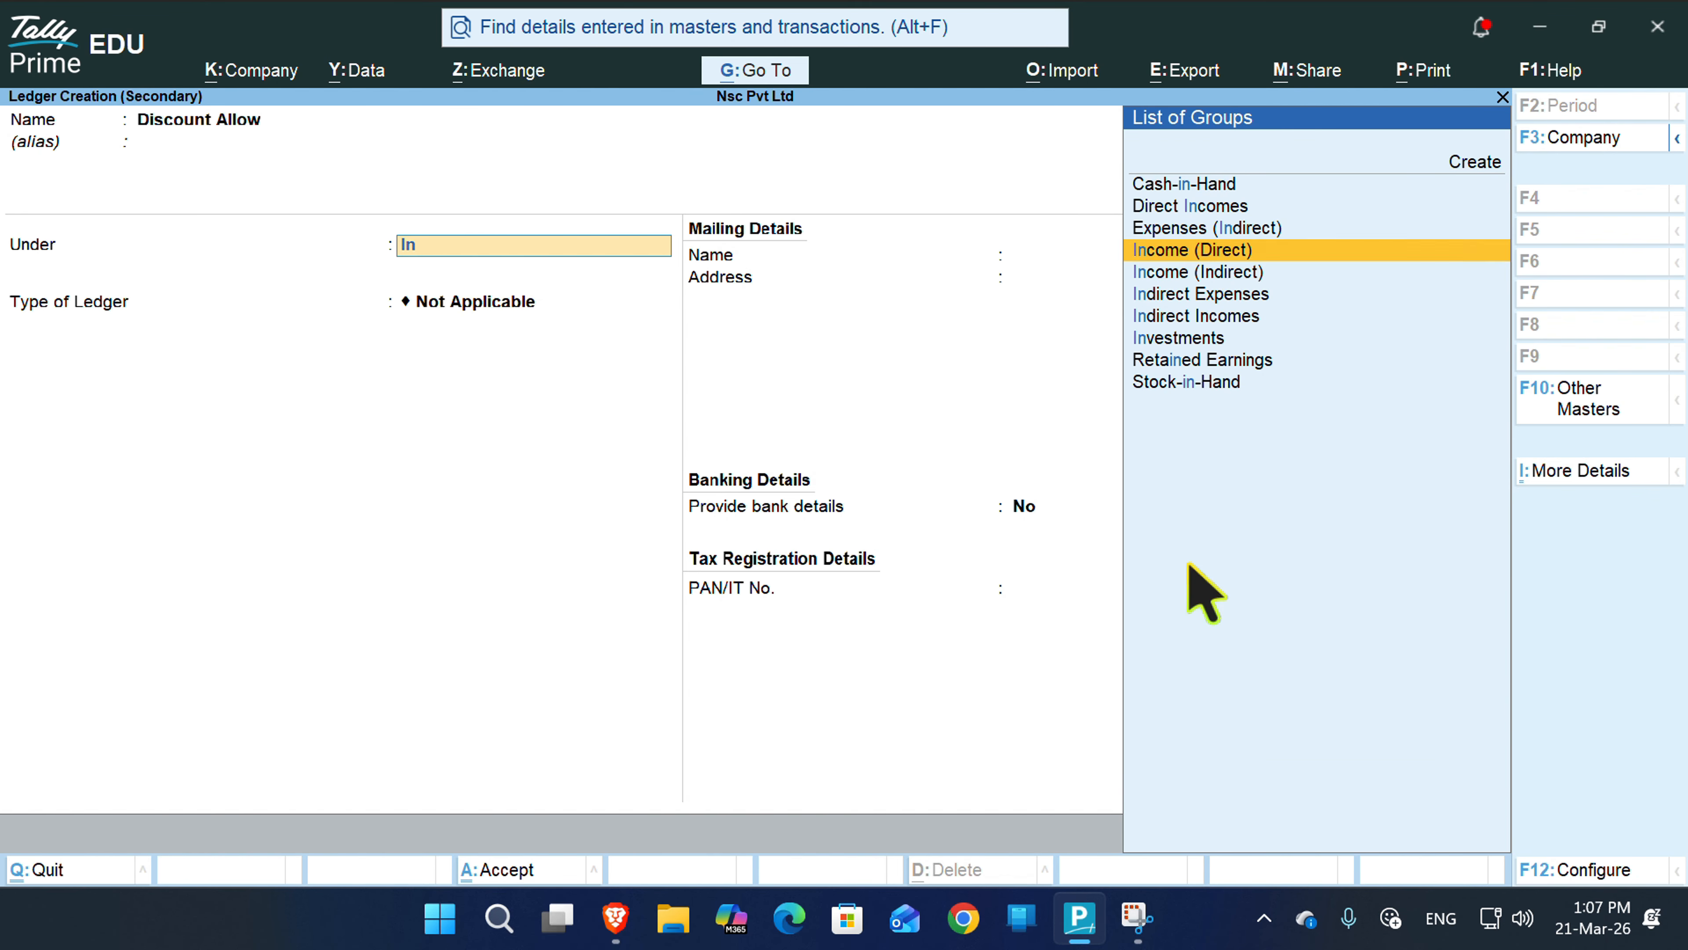
key("Down")
key("Down")
key("Return")
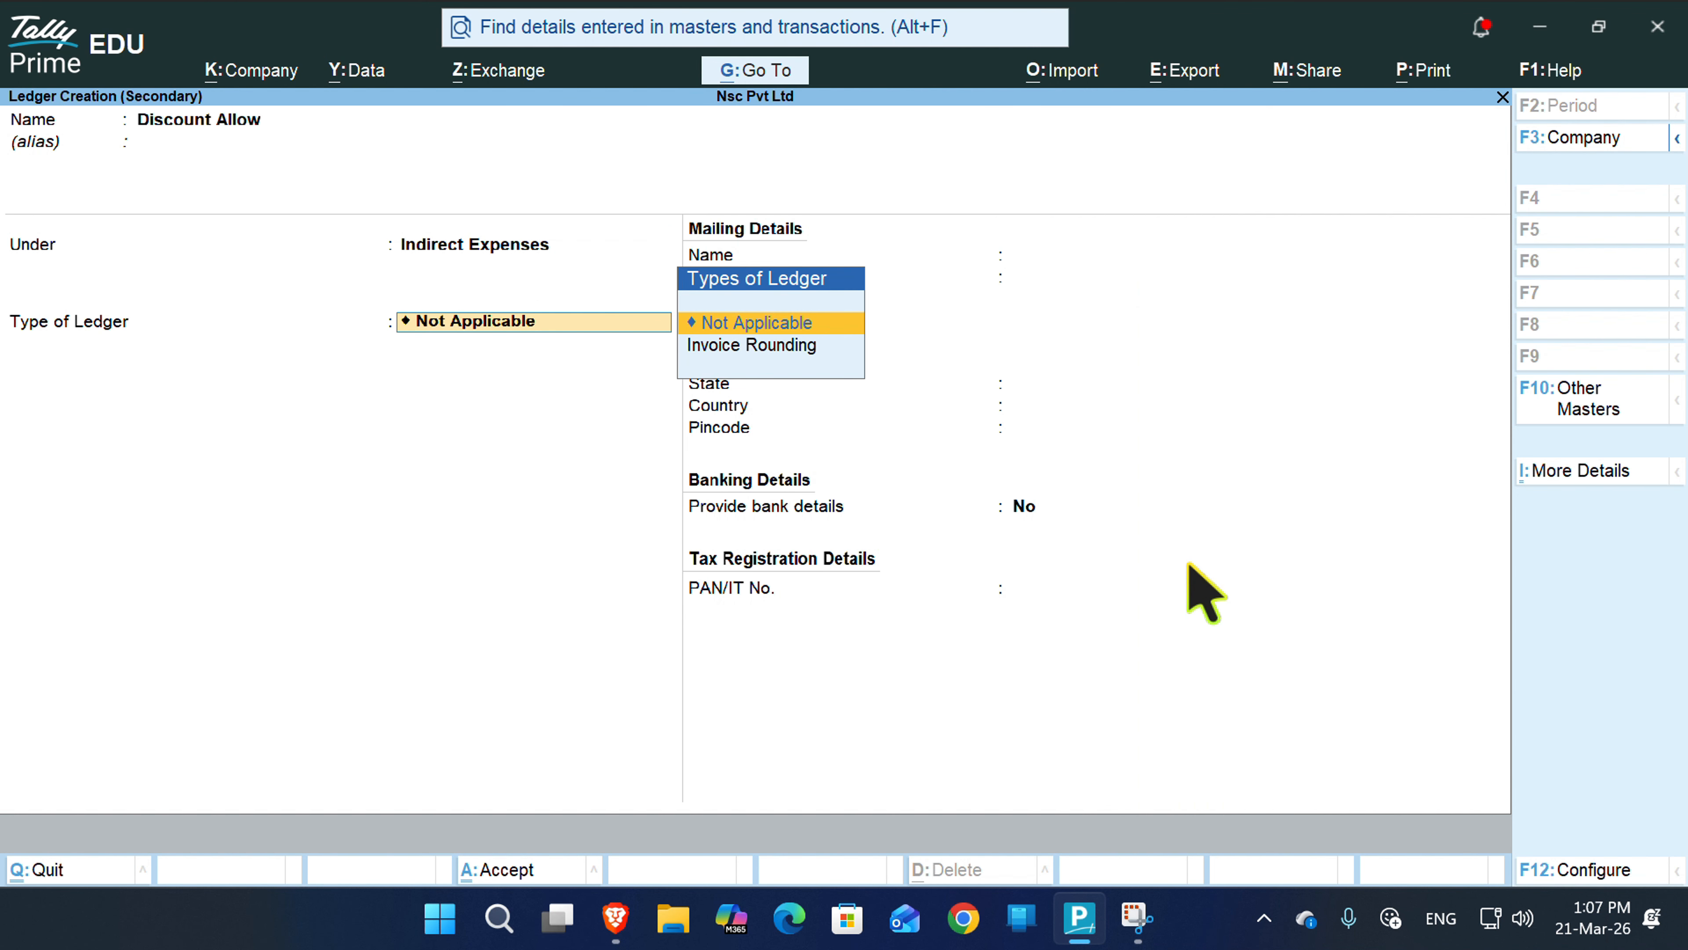
key("Return")
key("Return")
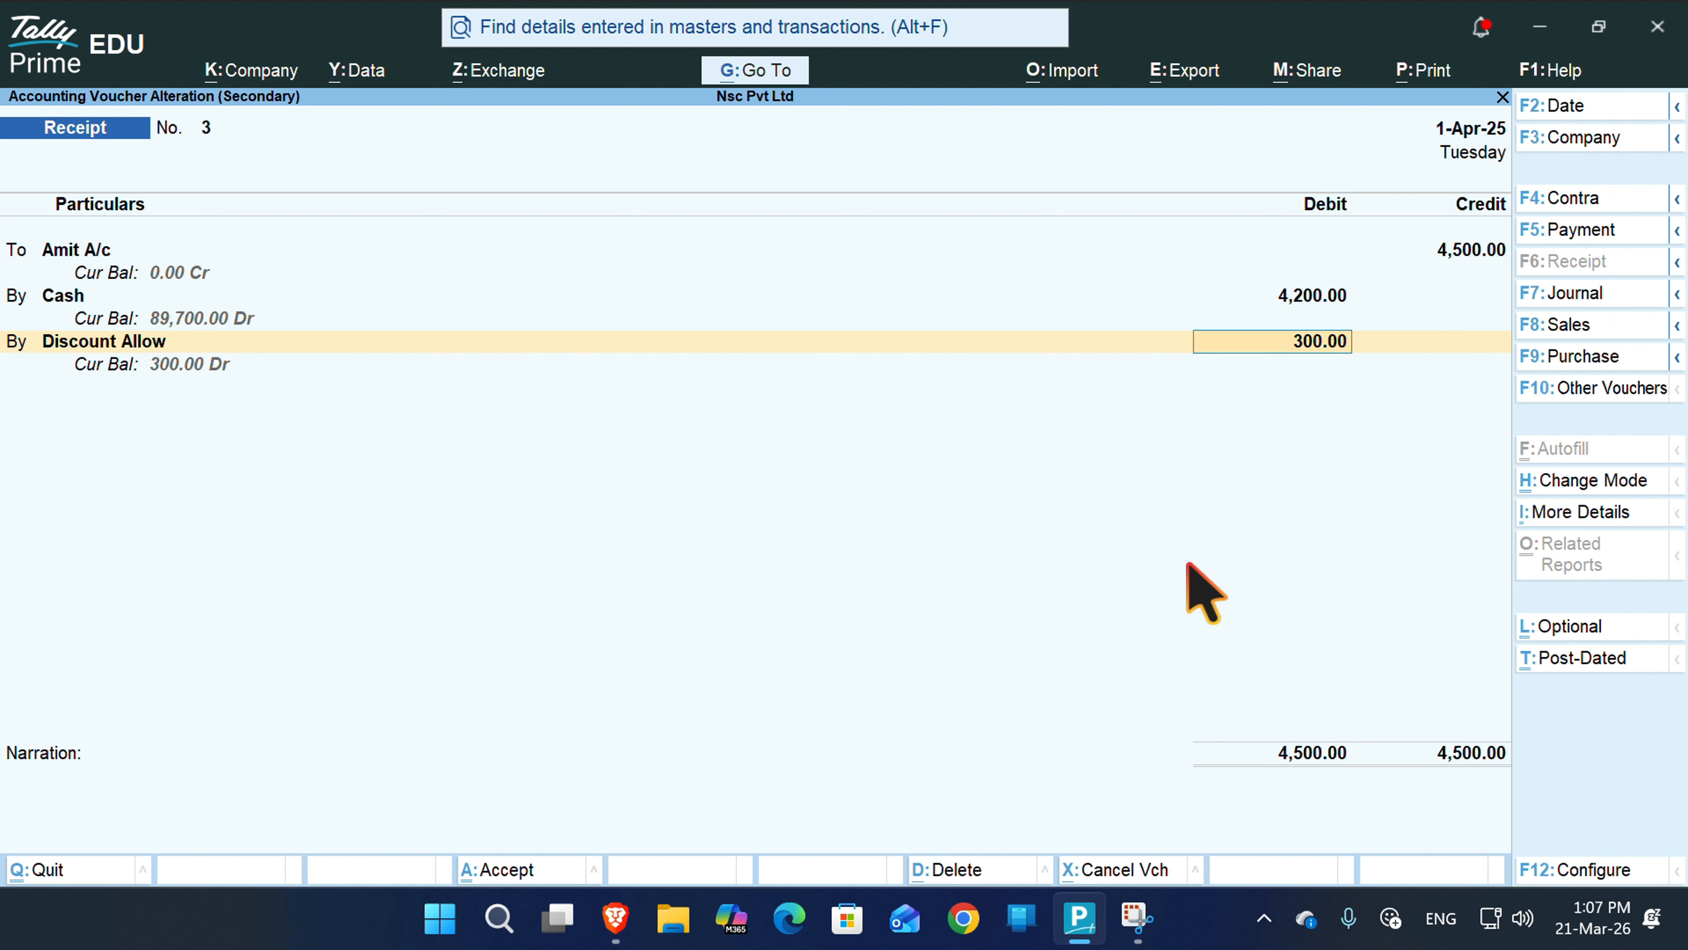
- Review the Cash and Discount Allow debit lines, keep the discount at 300, and save the altered receipt voucher
key("Up")
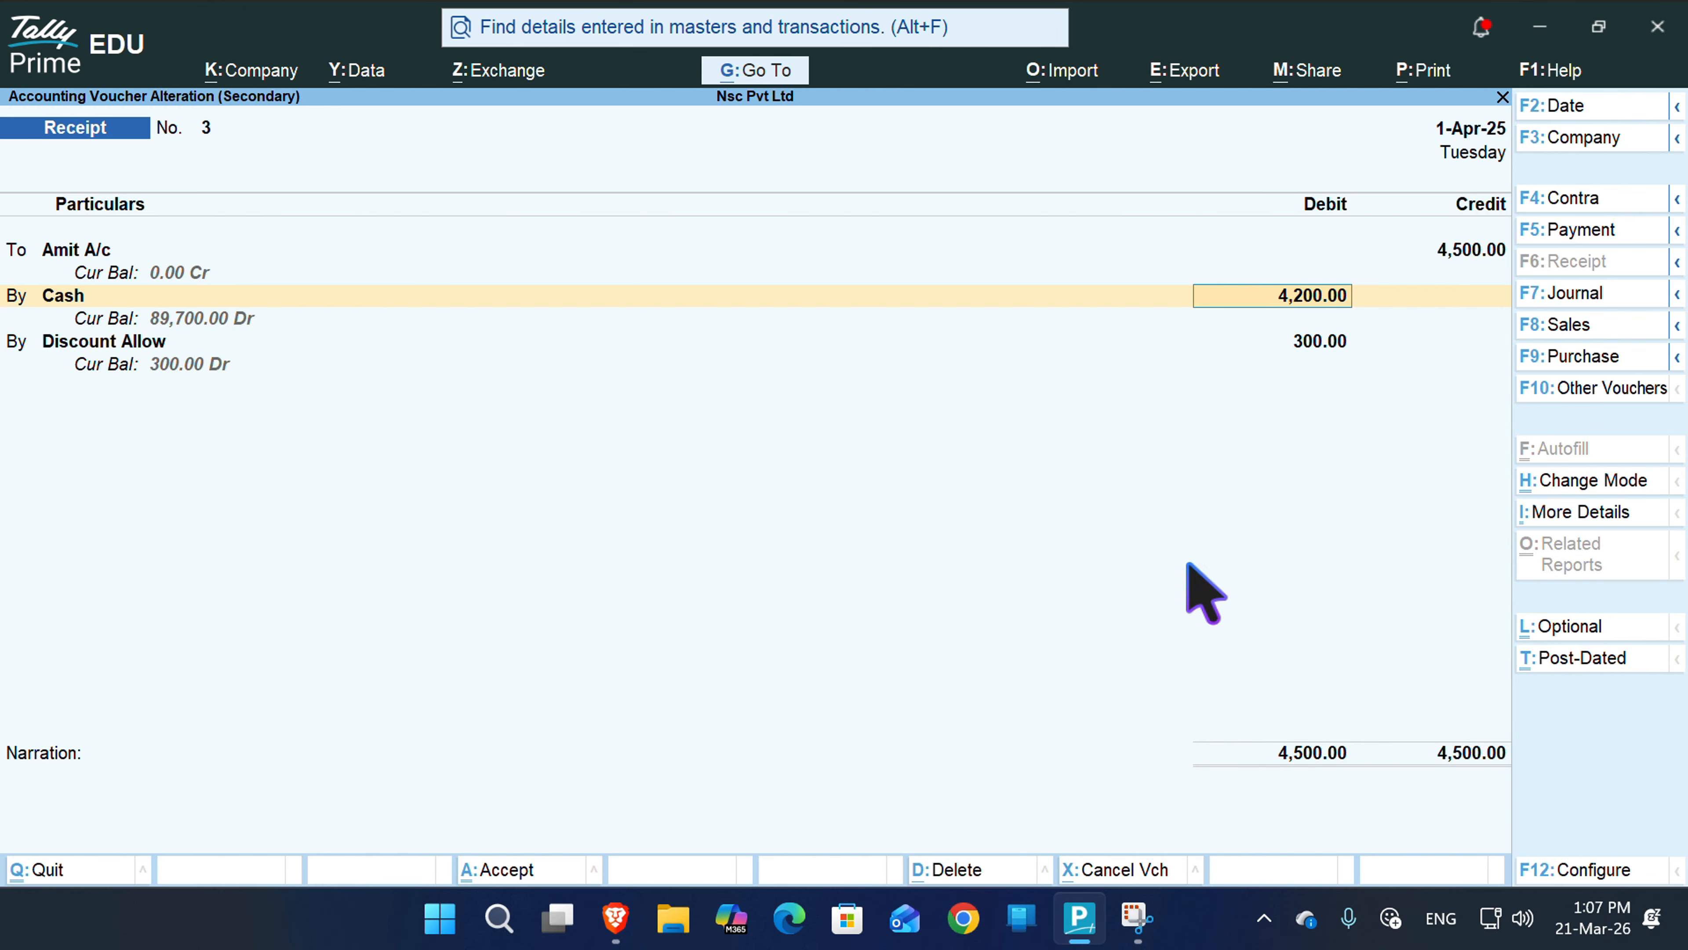
key("Down")
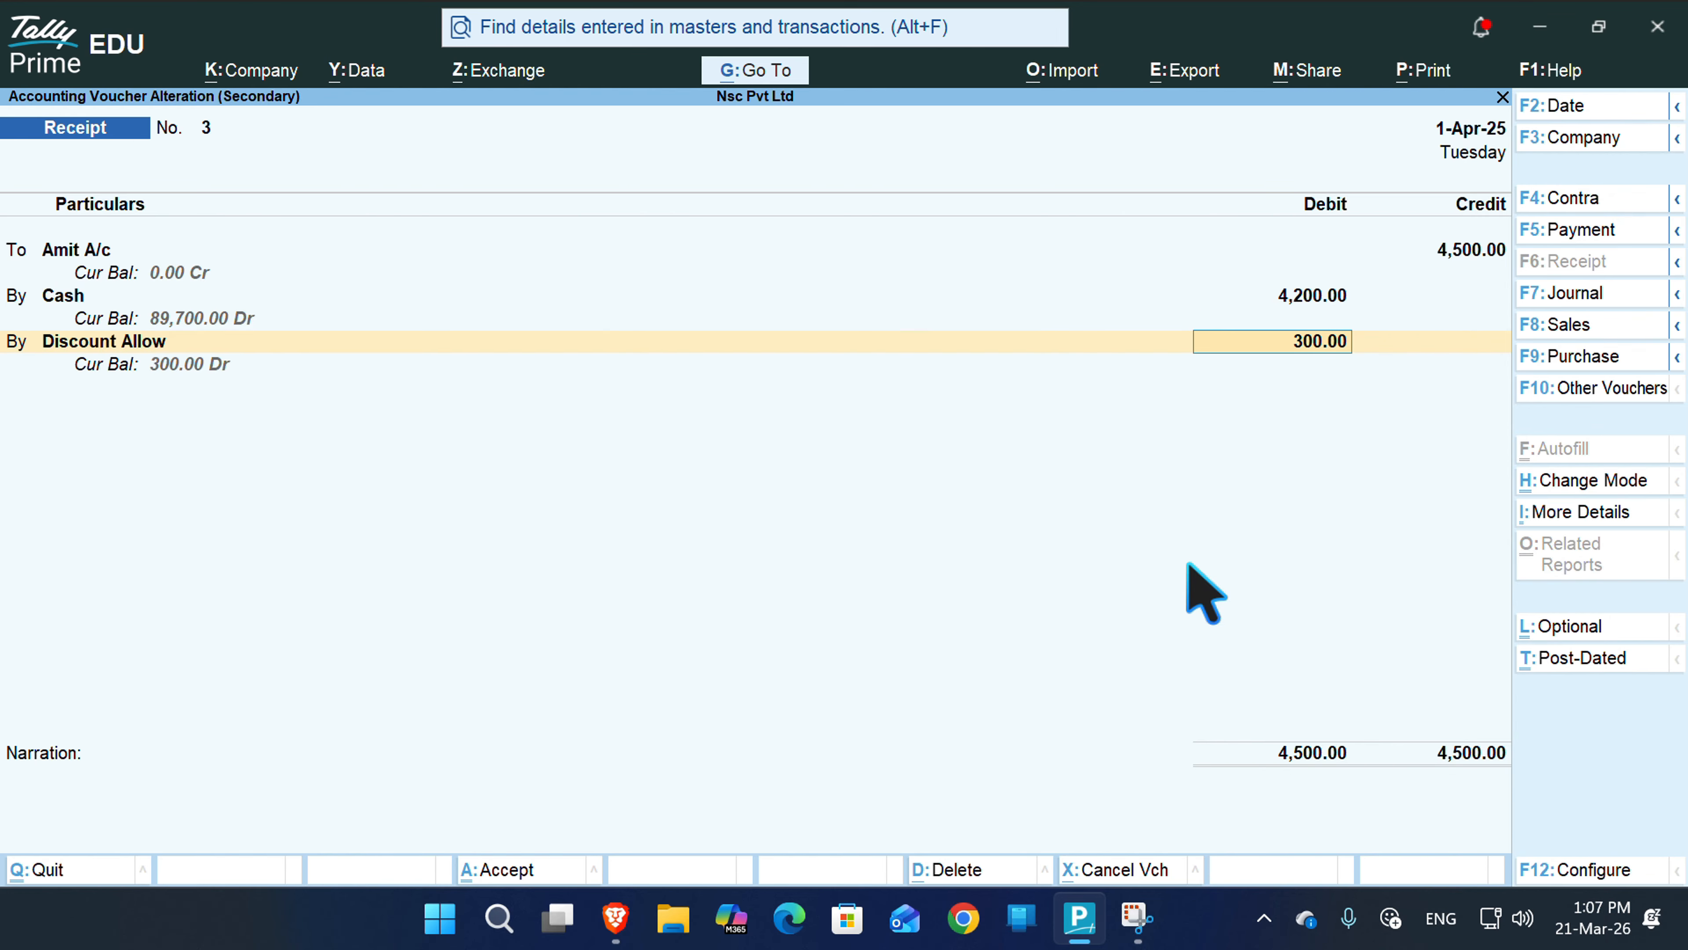
key("Up")
key("Down")
key("ctrl")
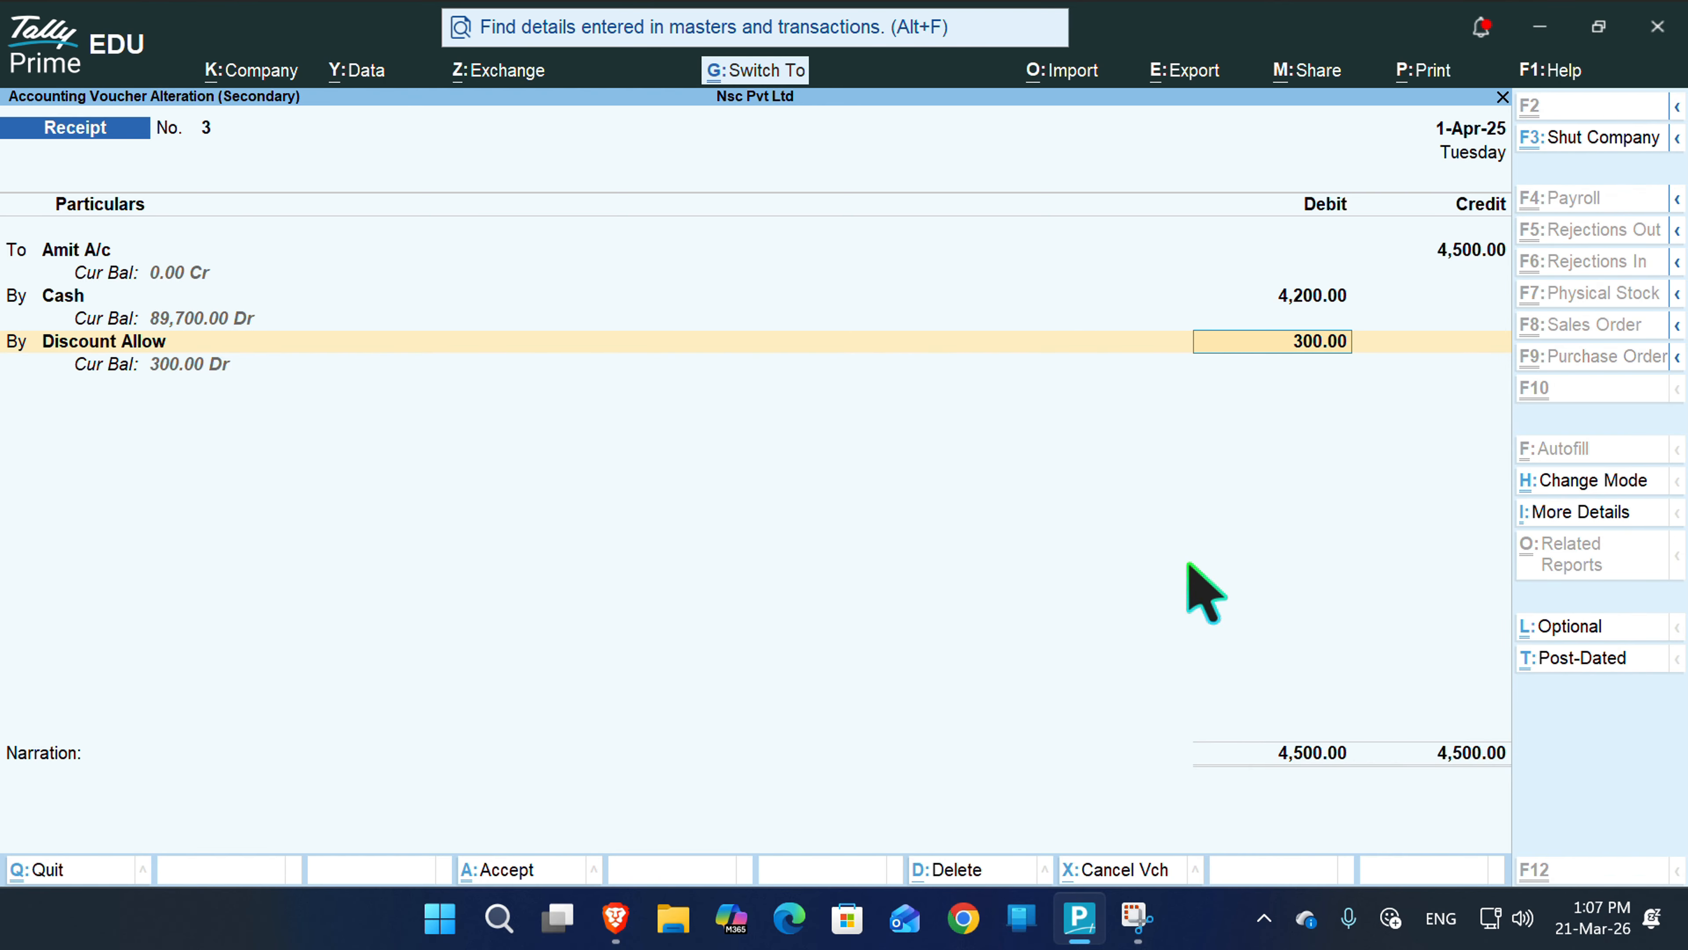
key("ctrl+a")
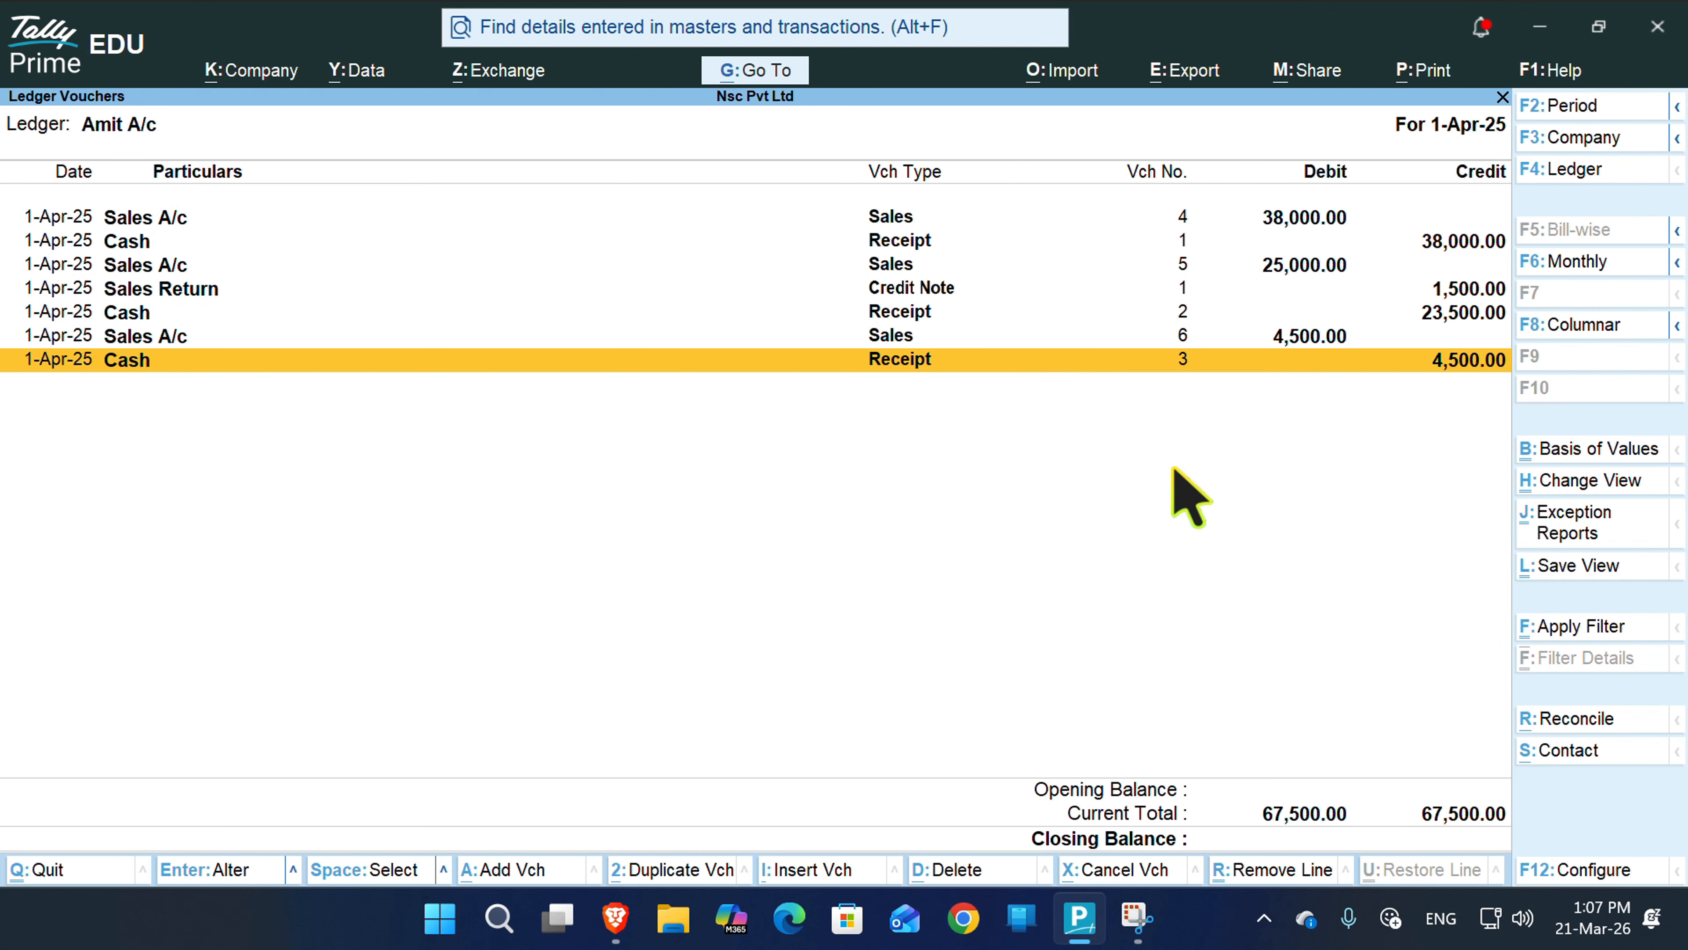
- Reopen the customer's latest receipt voucher and set the customer's credit amount to 4,200
key("Return")
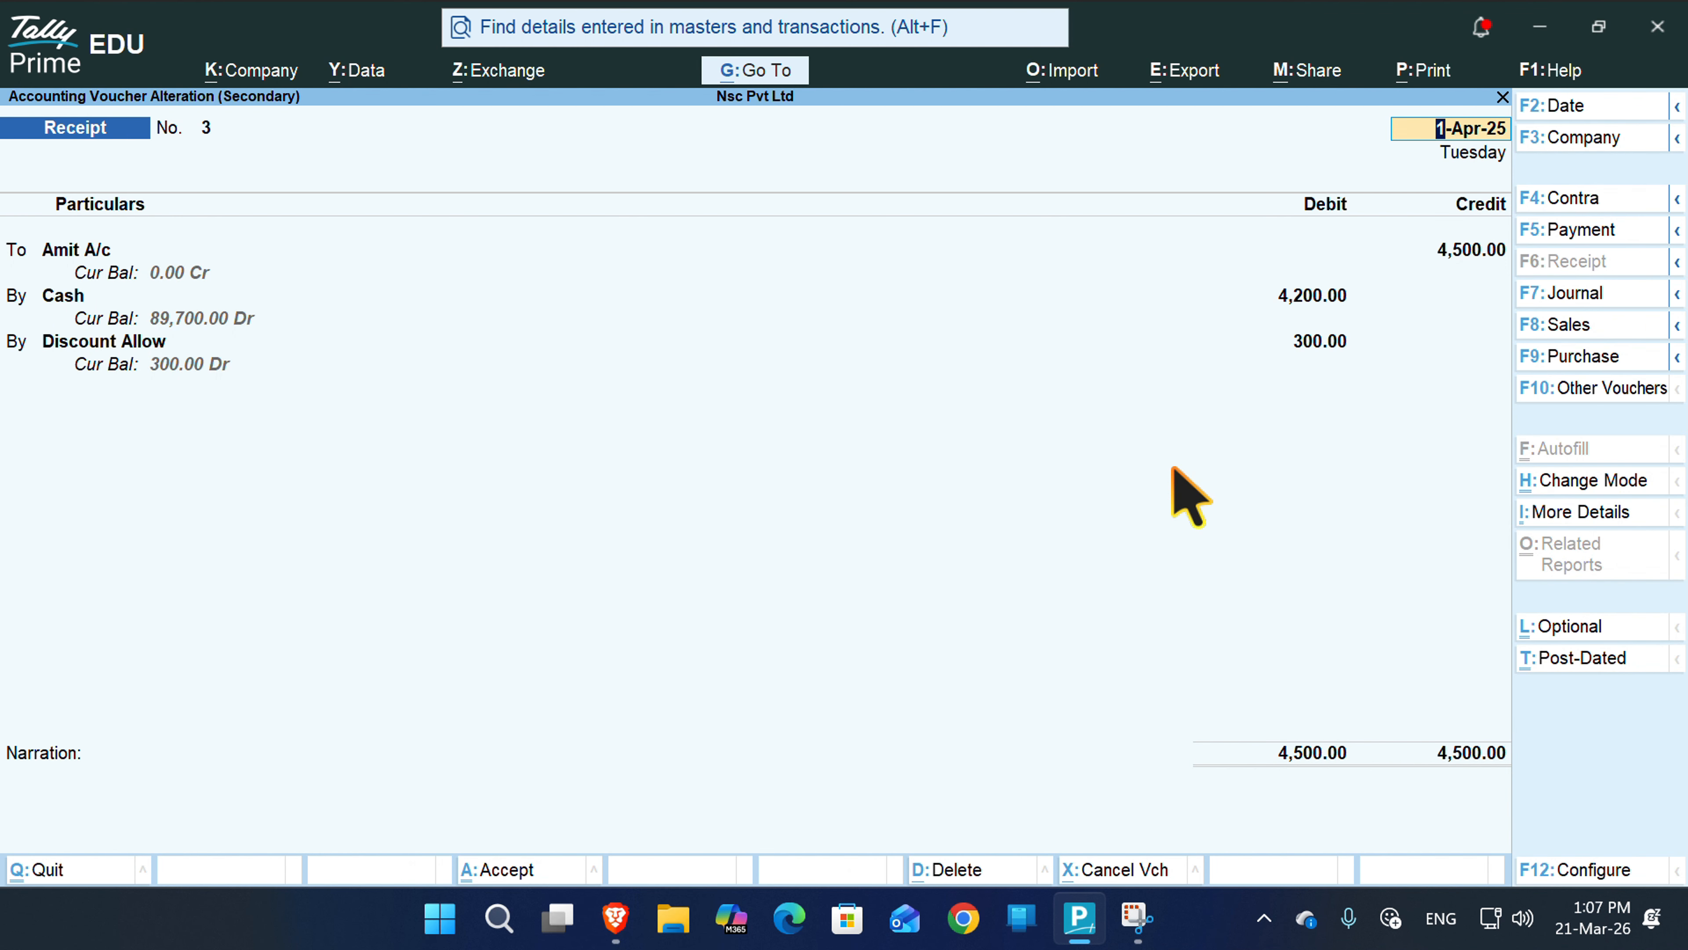
key("Return")
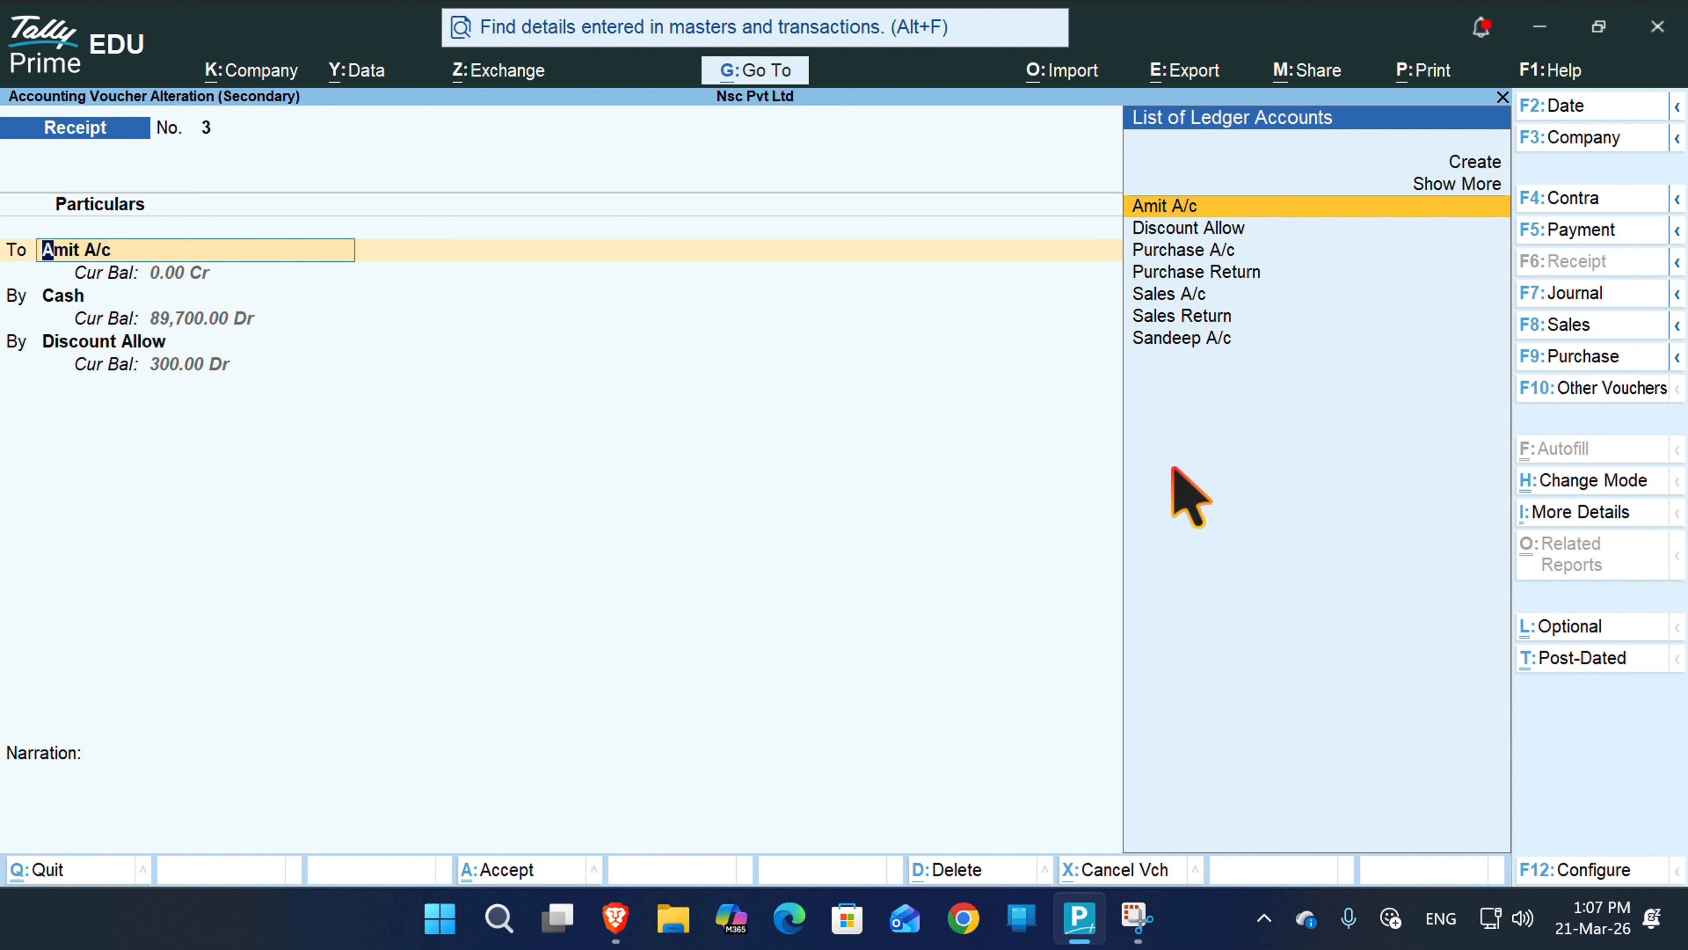
key("Return")
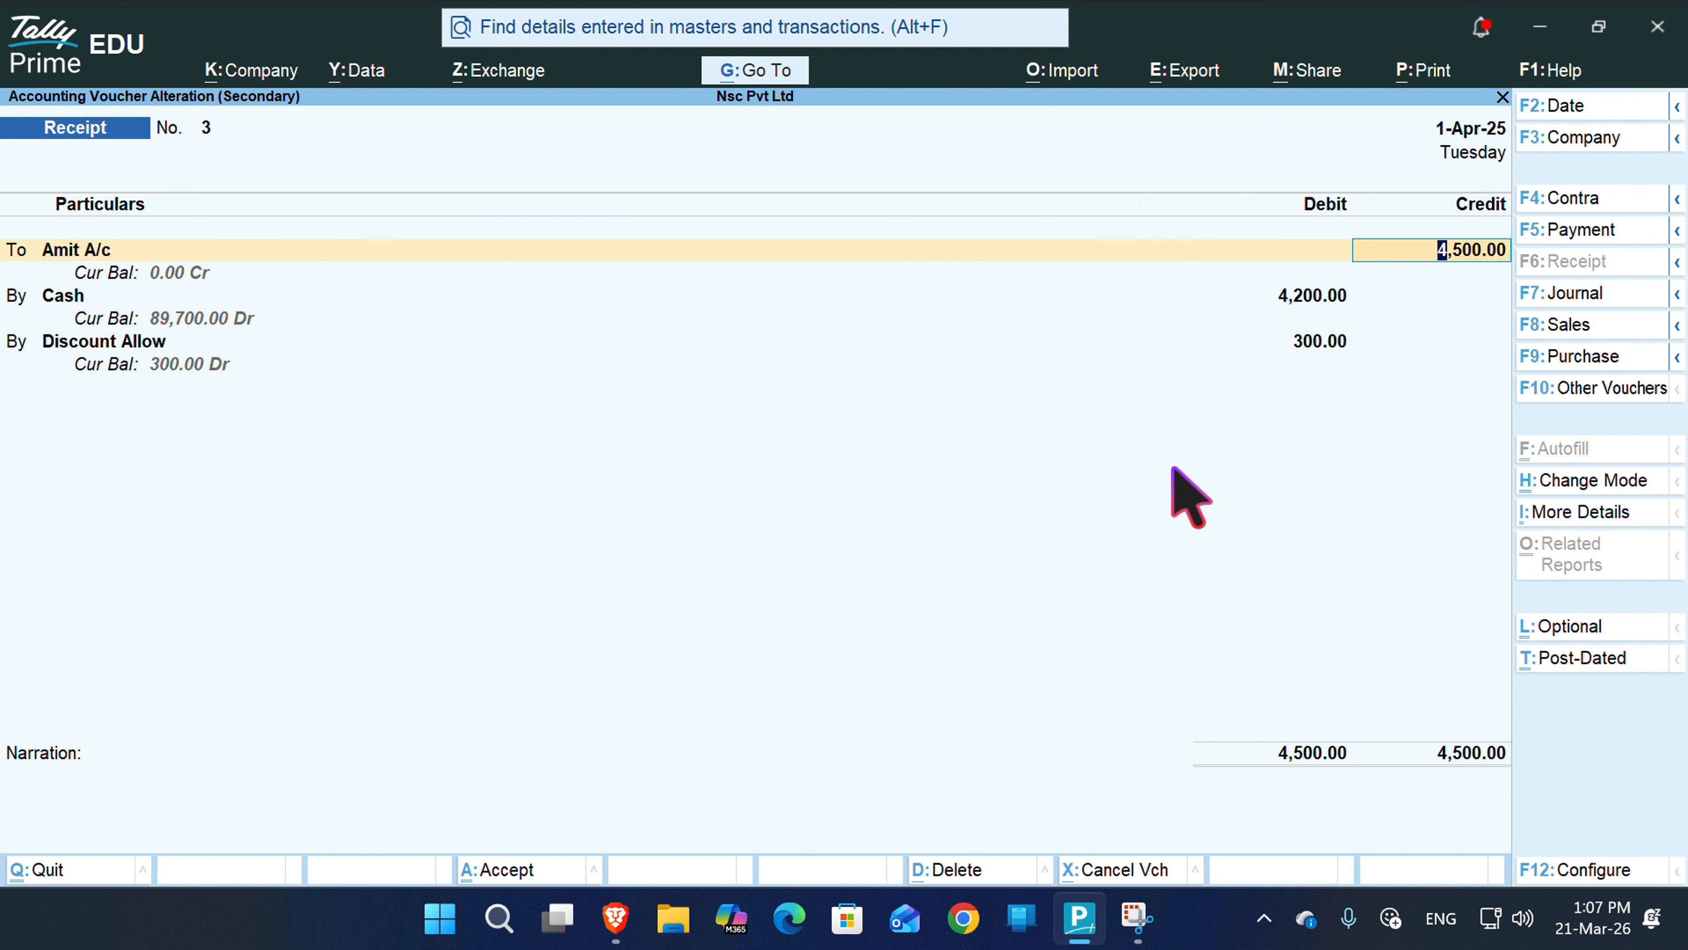
type("42200")
key("BackSpace")
key("BackSpace")
key("BackSpace")
type("000")
key("BackSpace")
key("Return")
- Keep Cash at 4,200 as the only debit line, leave the narration blank, and save the altered receipt
key("Return")
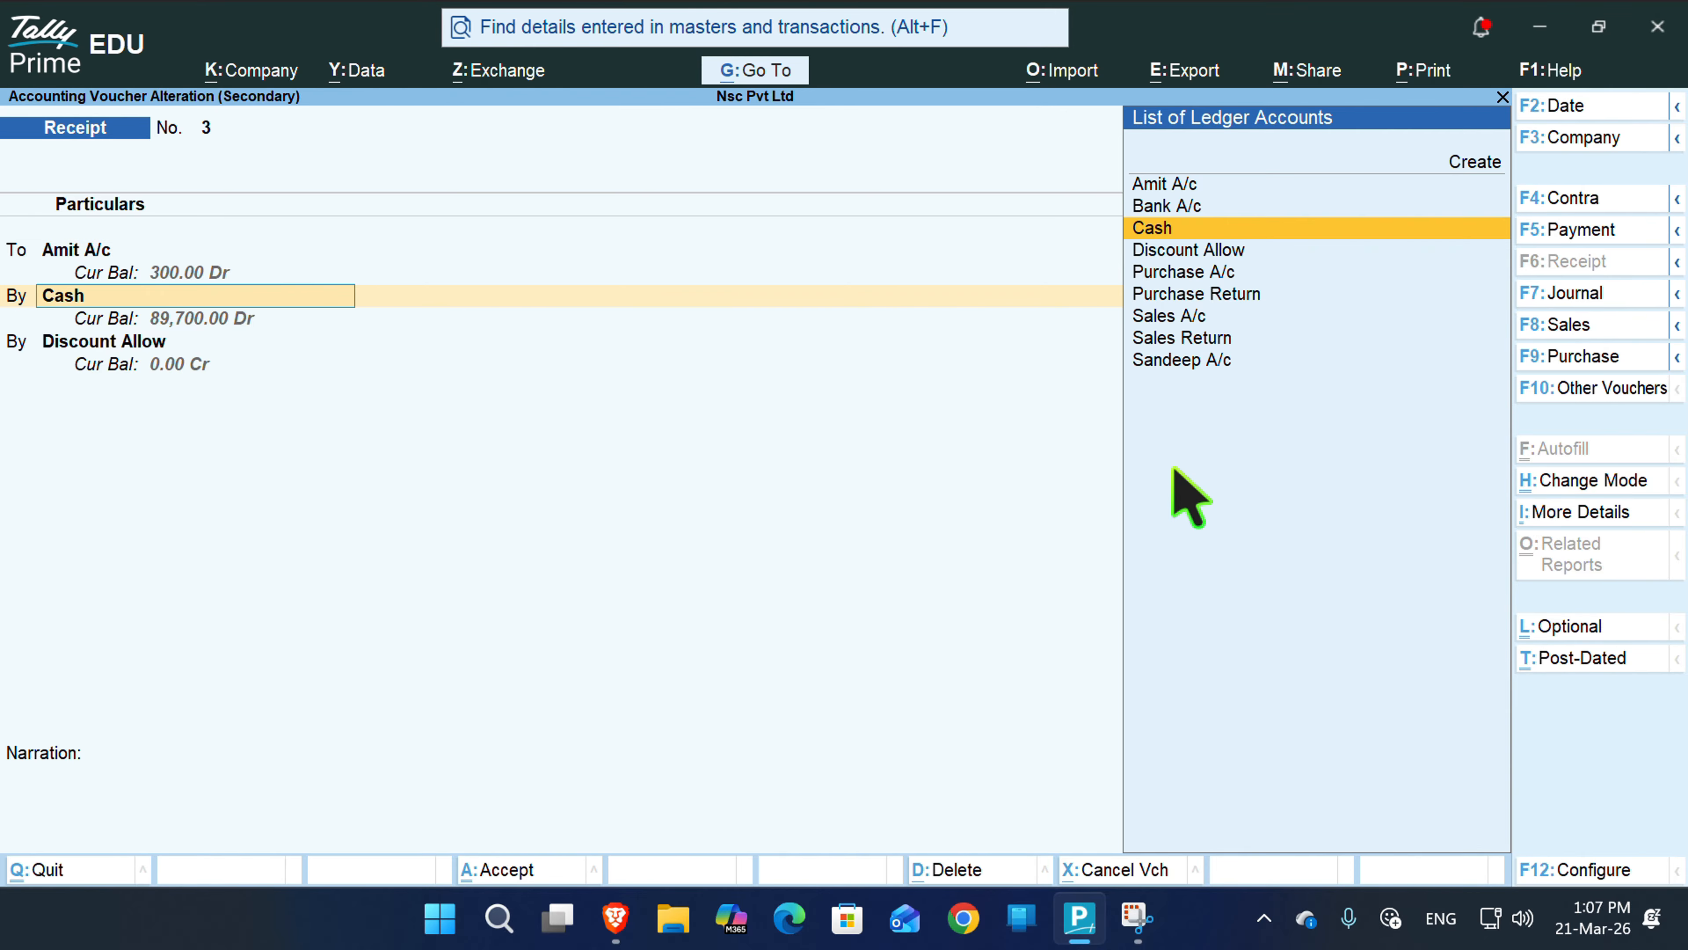
key("Return")
key("Return")
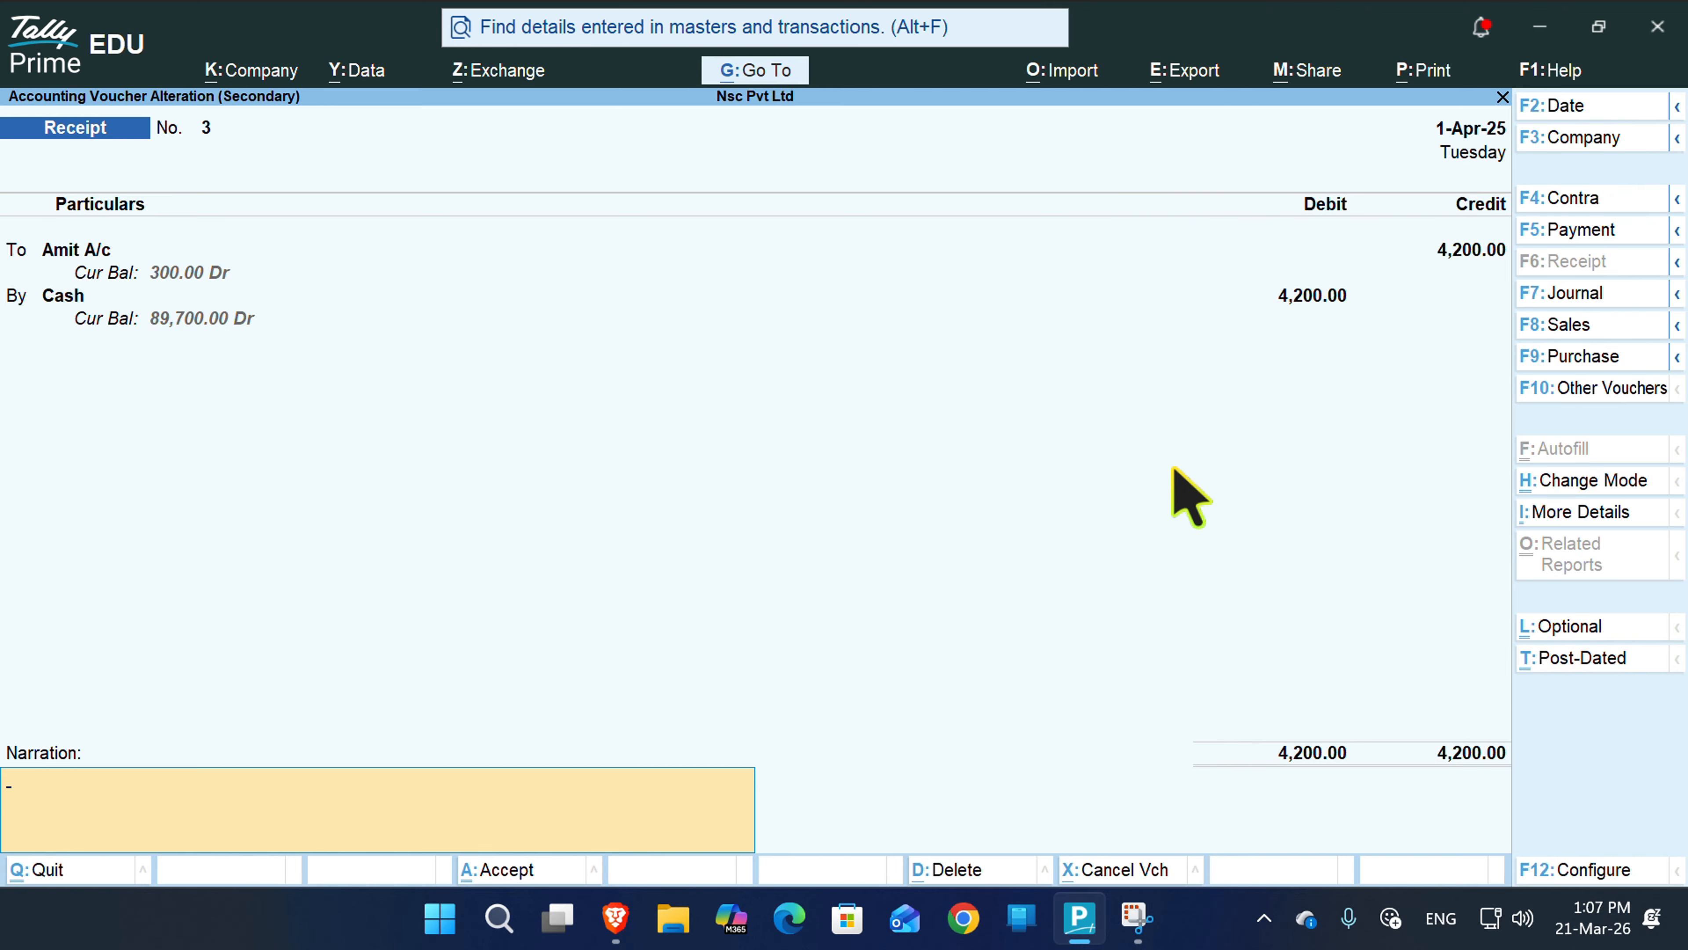
key("Return")
key("Return")
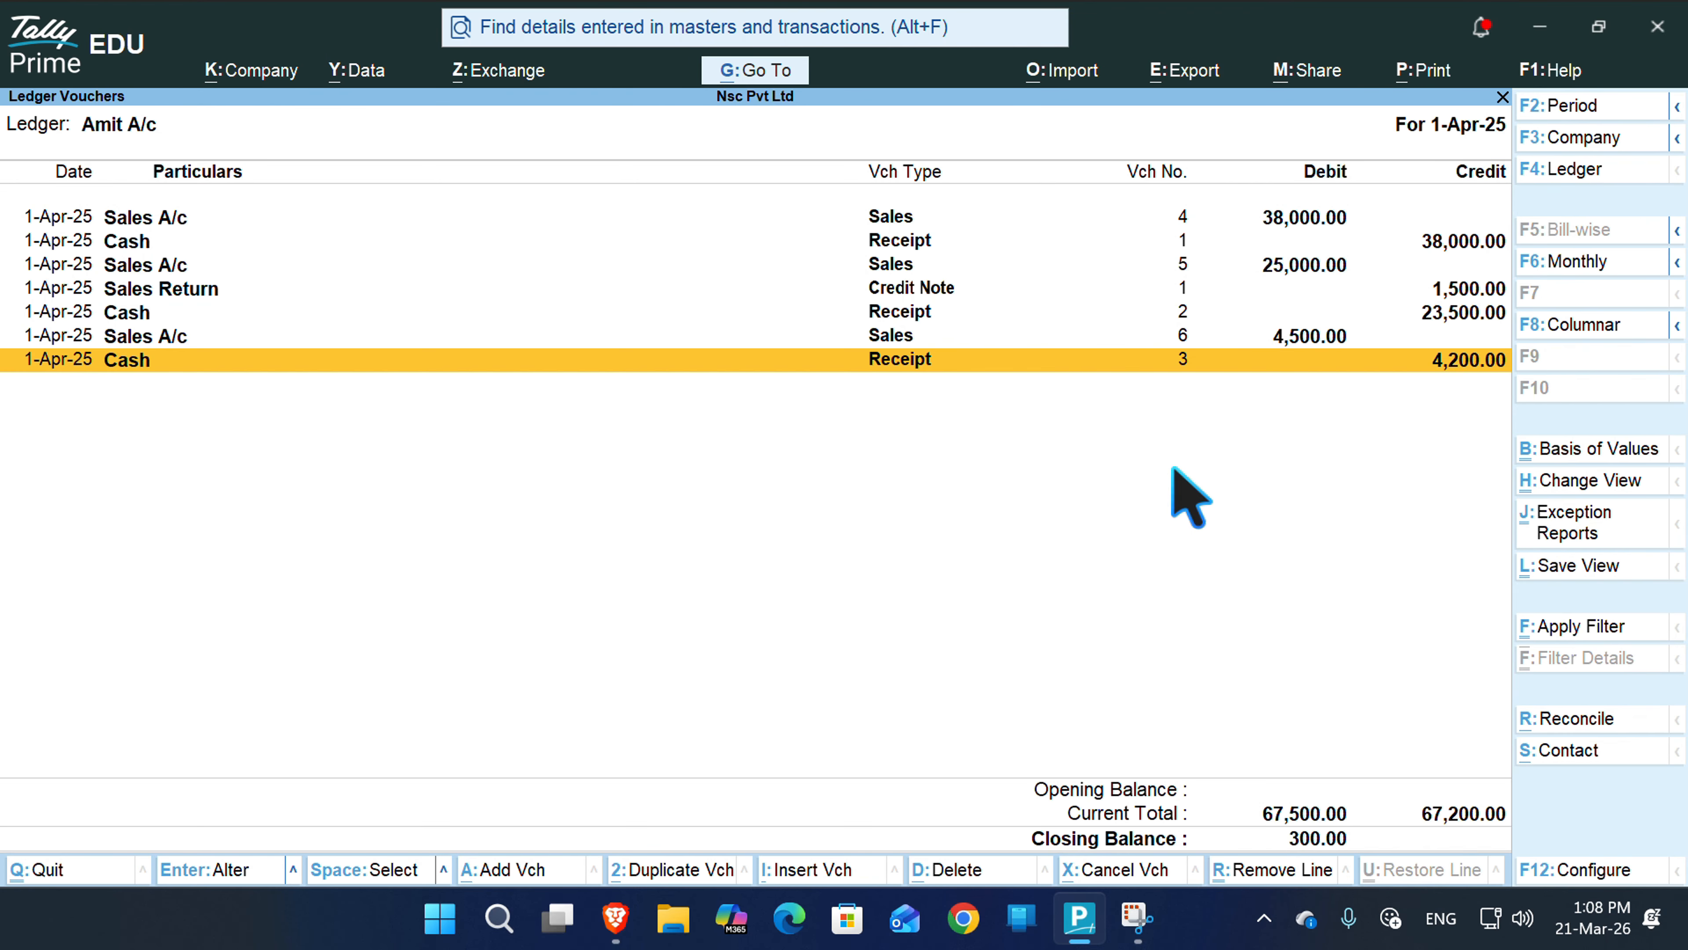
- Leave the customer's ledger report and switch from the blank receipt voucher to a new credit note
key("a")
key("BackSpace")
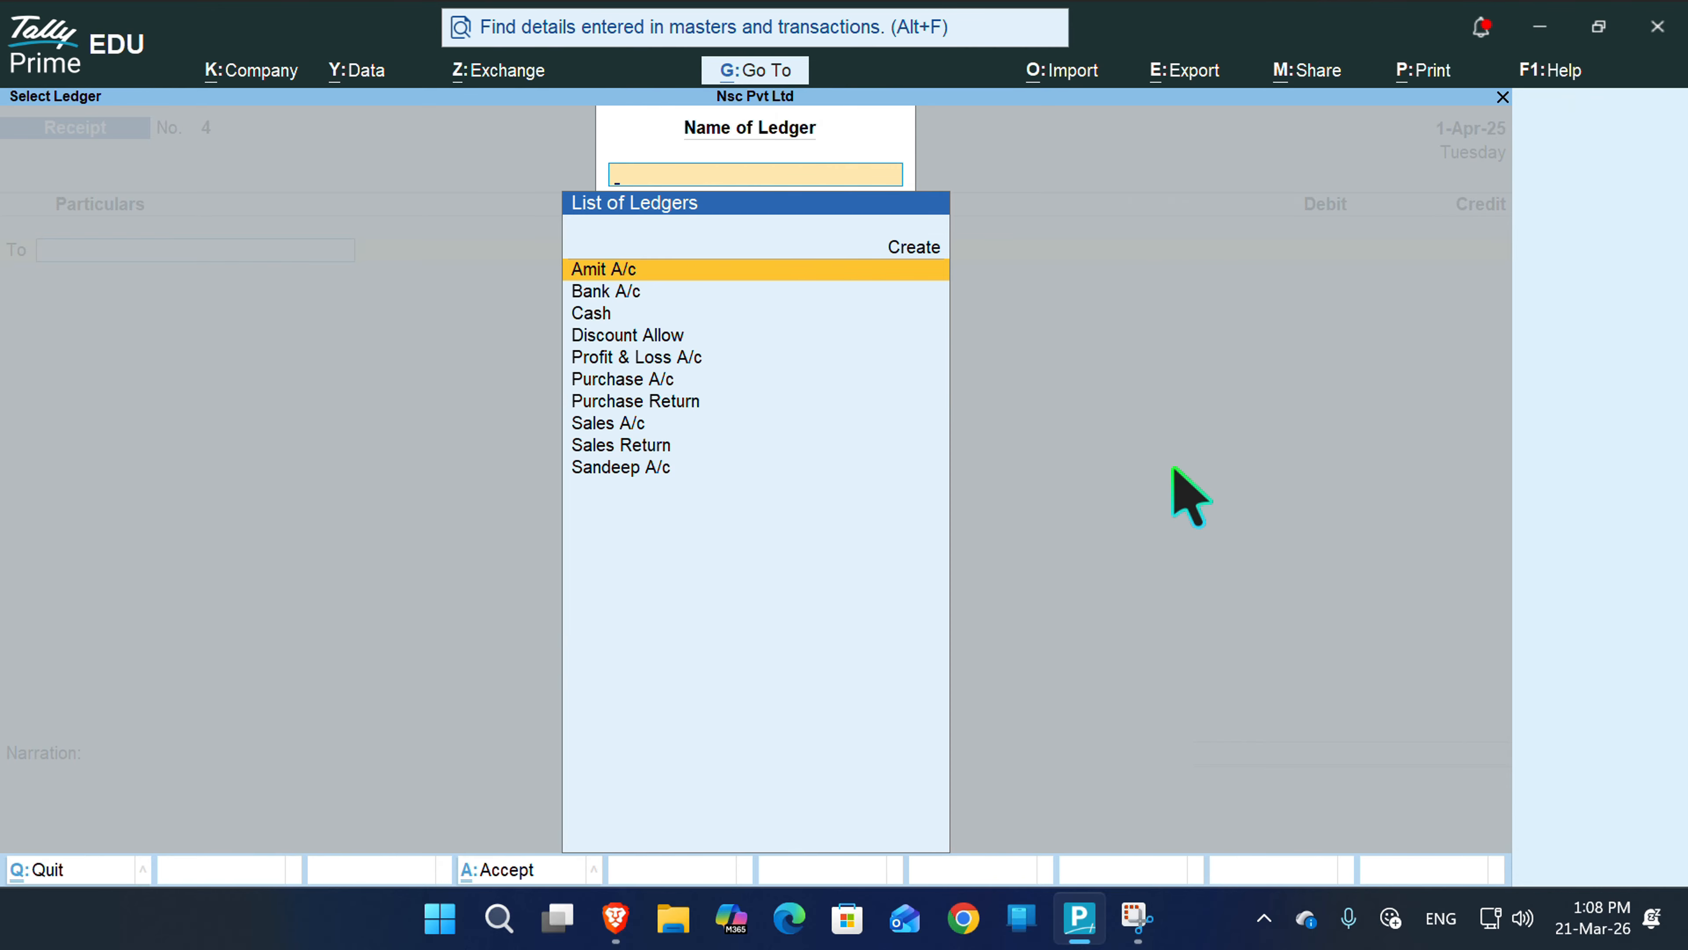
key("Escape")
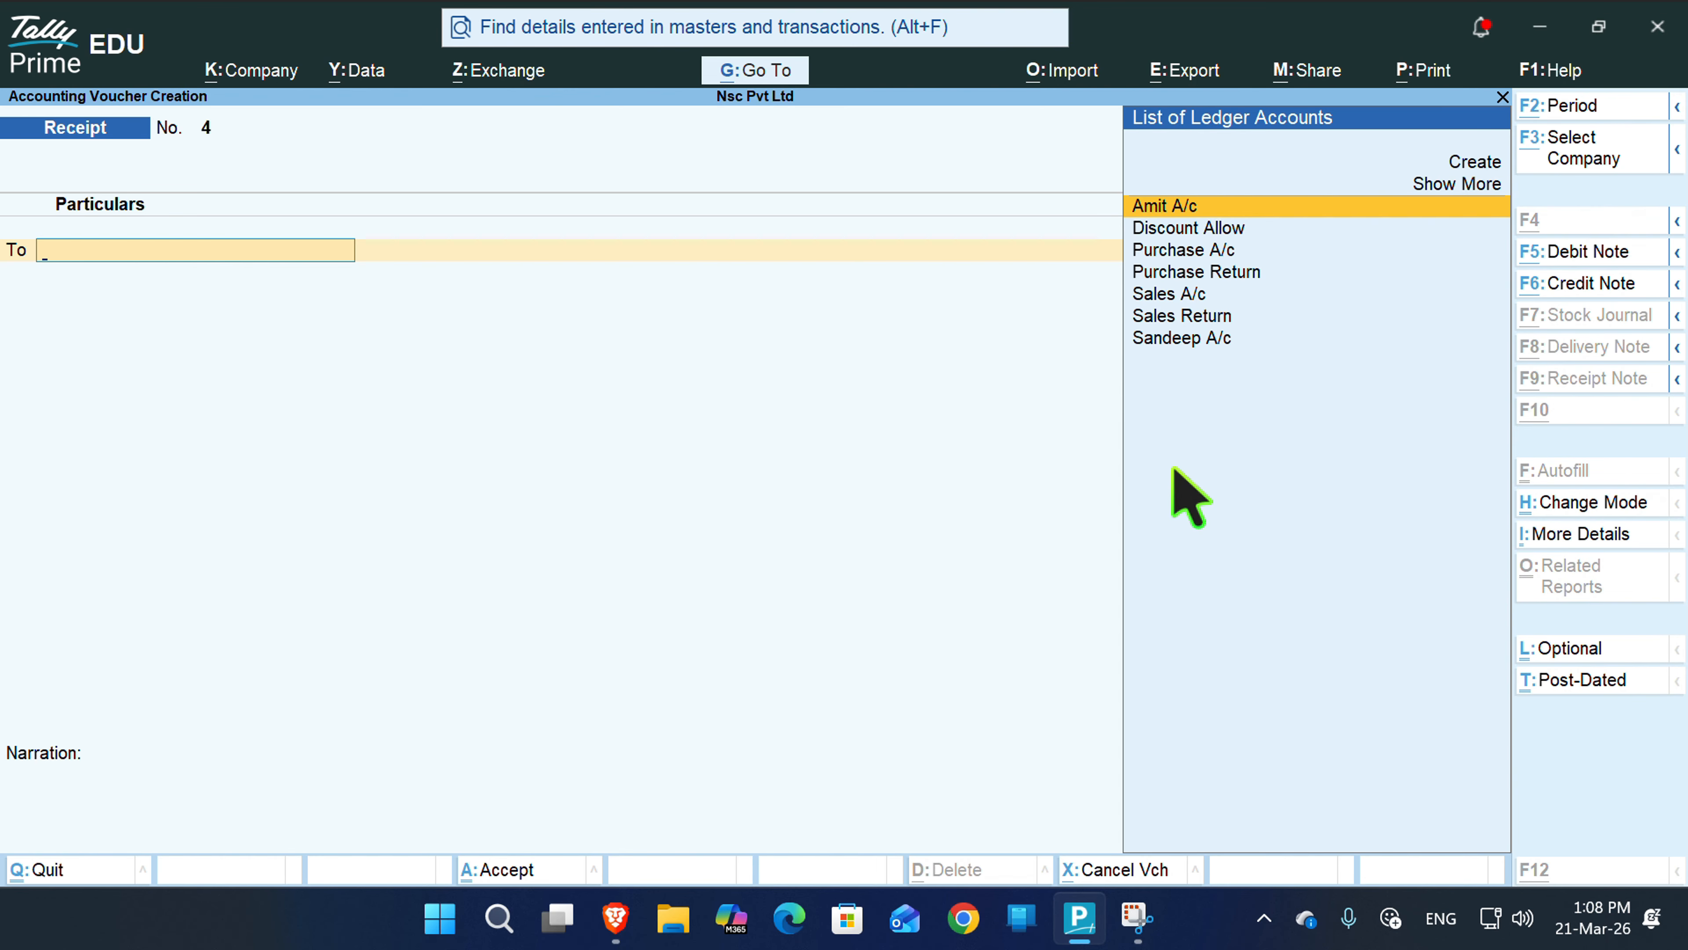
key("ctrl+F8")
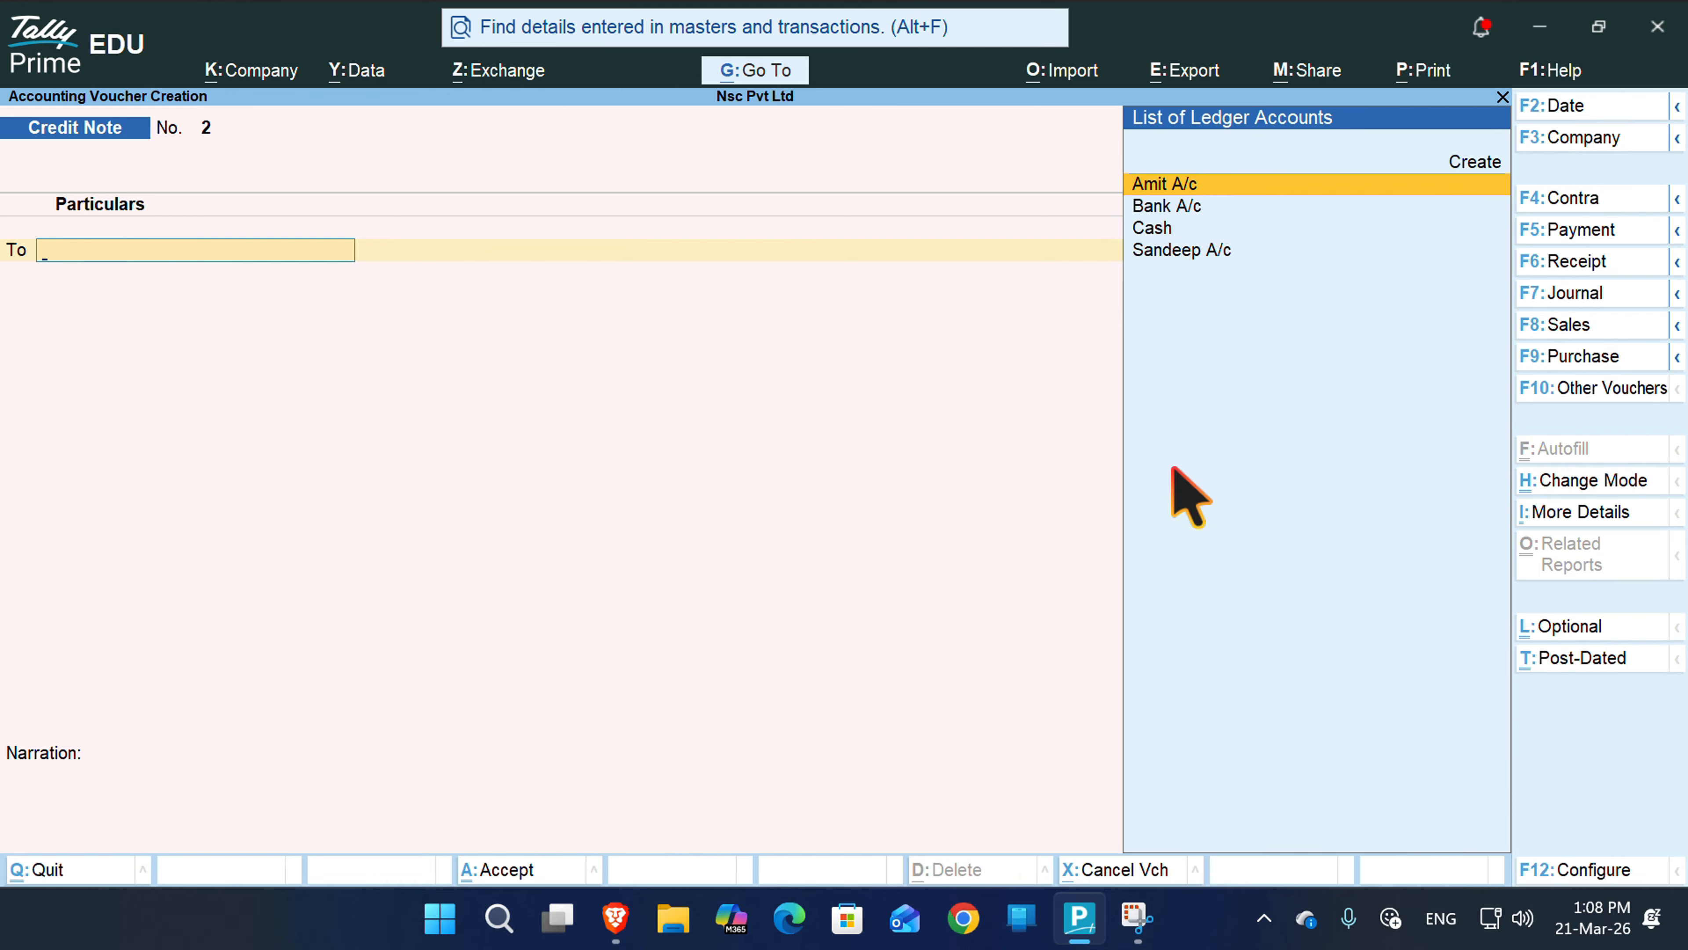
- Select the customer's account as the credit note's party, leaving the receipt details blank and the party details at their defaults
key("Return")
key("Return")
key("Return")
key("Return")
key("Return")
key("Return")
key("Return")
key("Return")
key("Return")
key("Return")
key("Return")
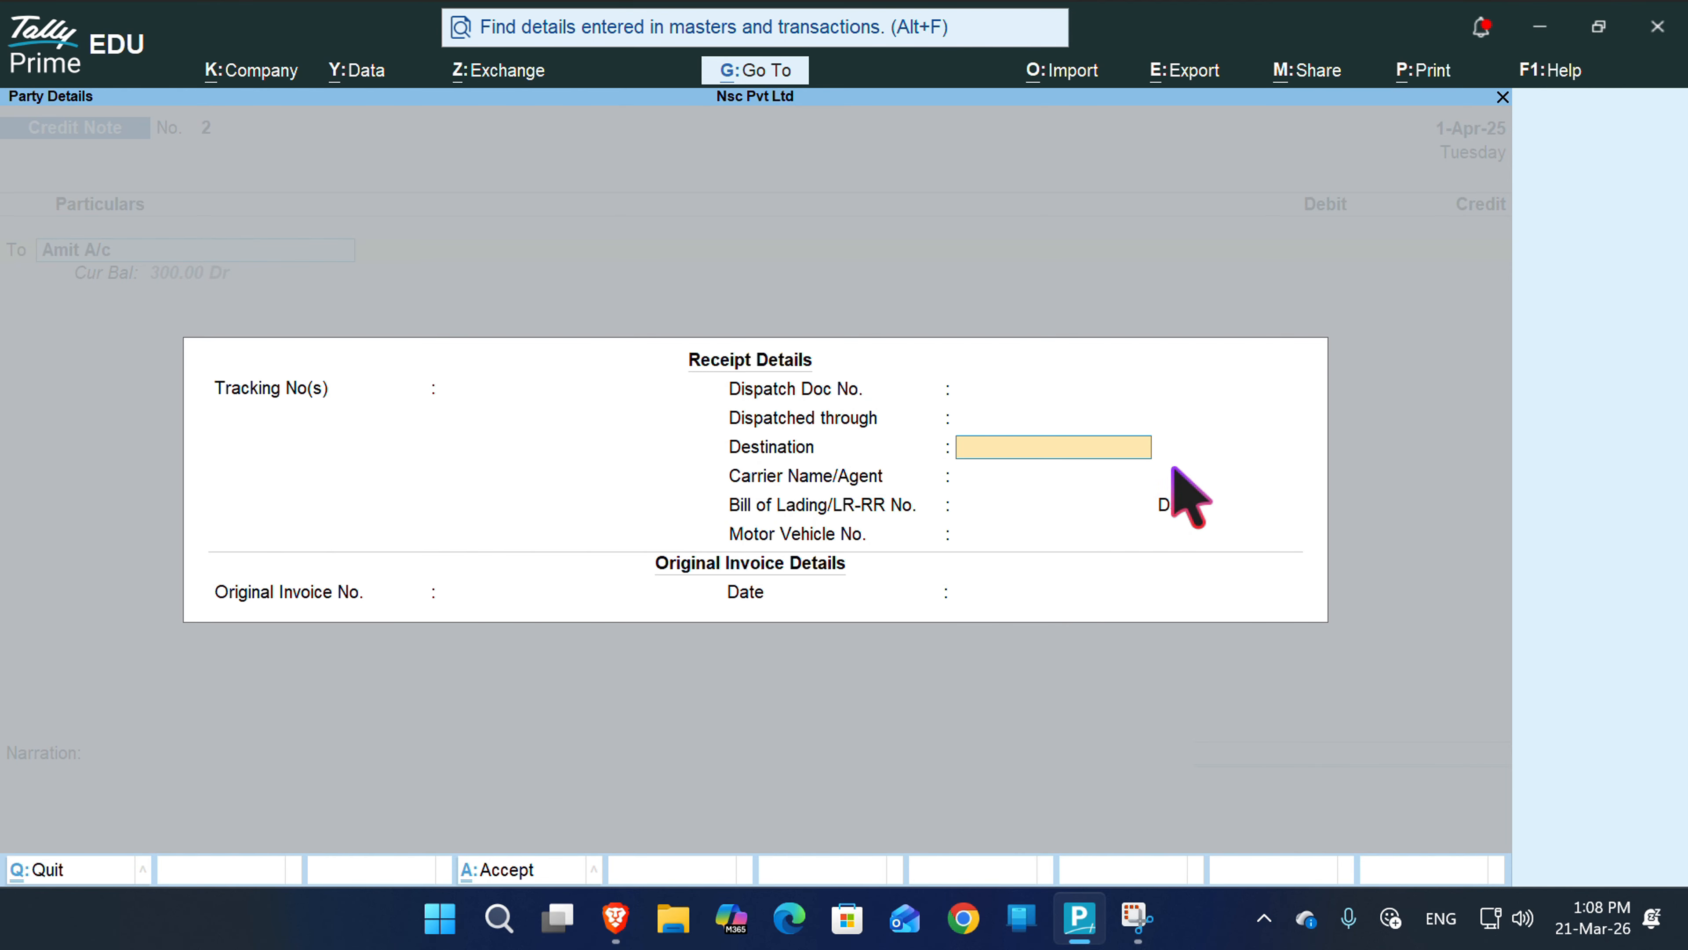
key("Return")
key("Return")
key("Return")
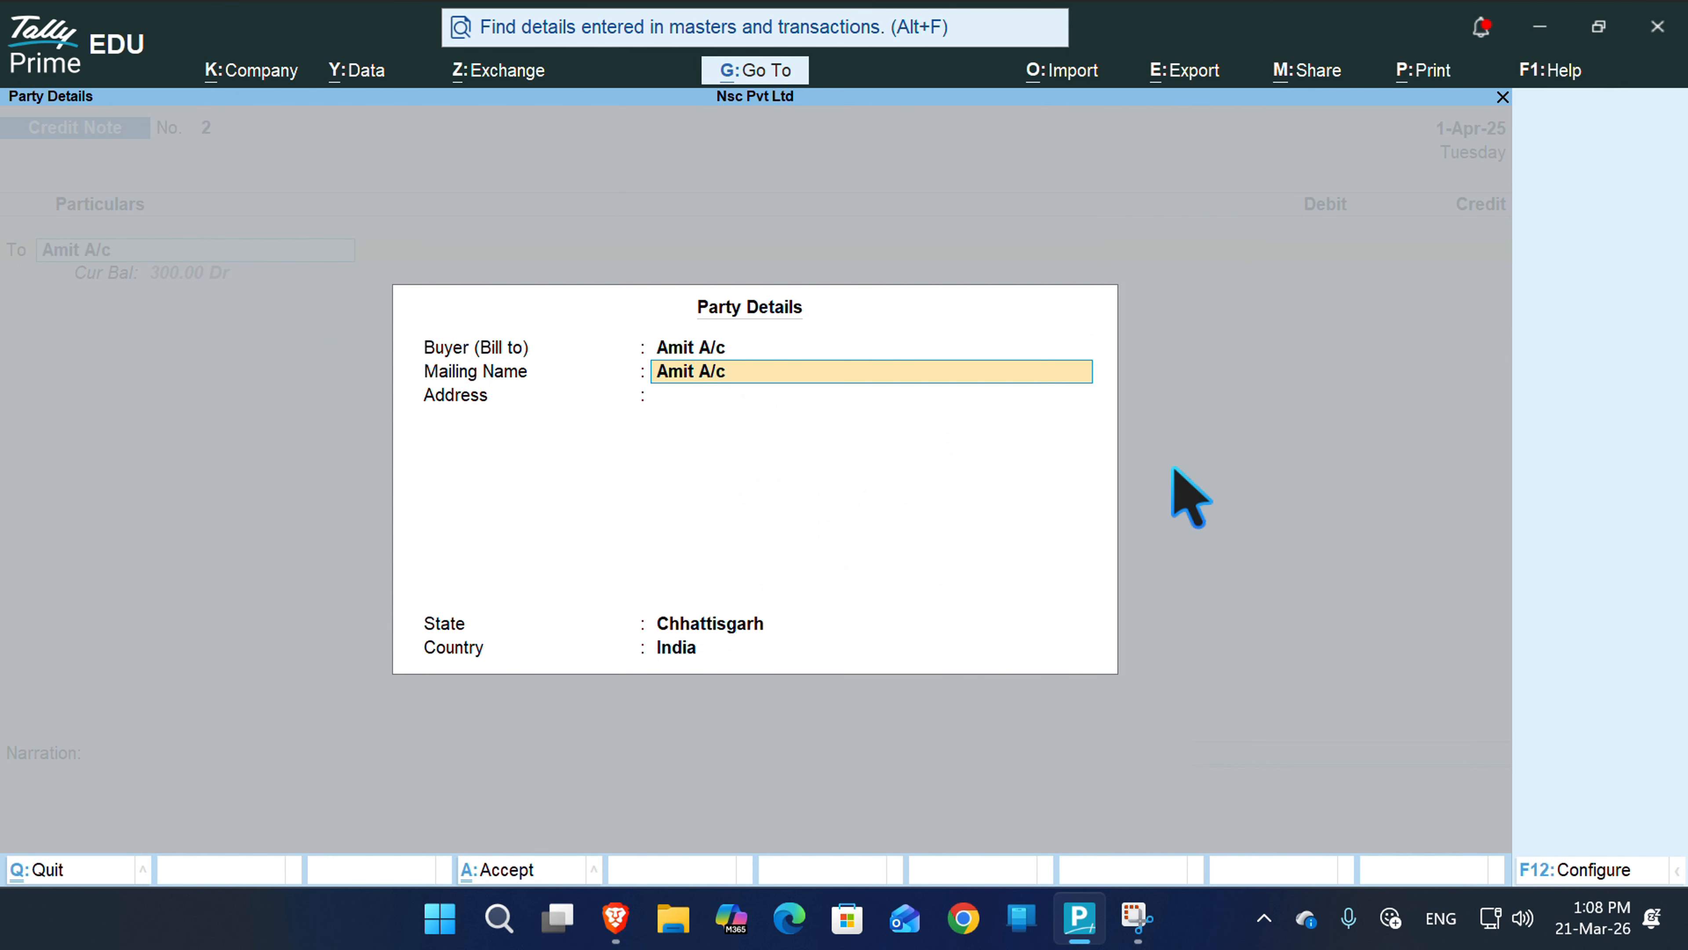
key("Return")
key("Return")
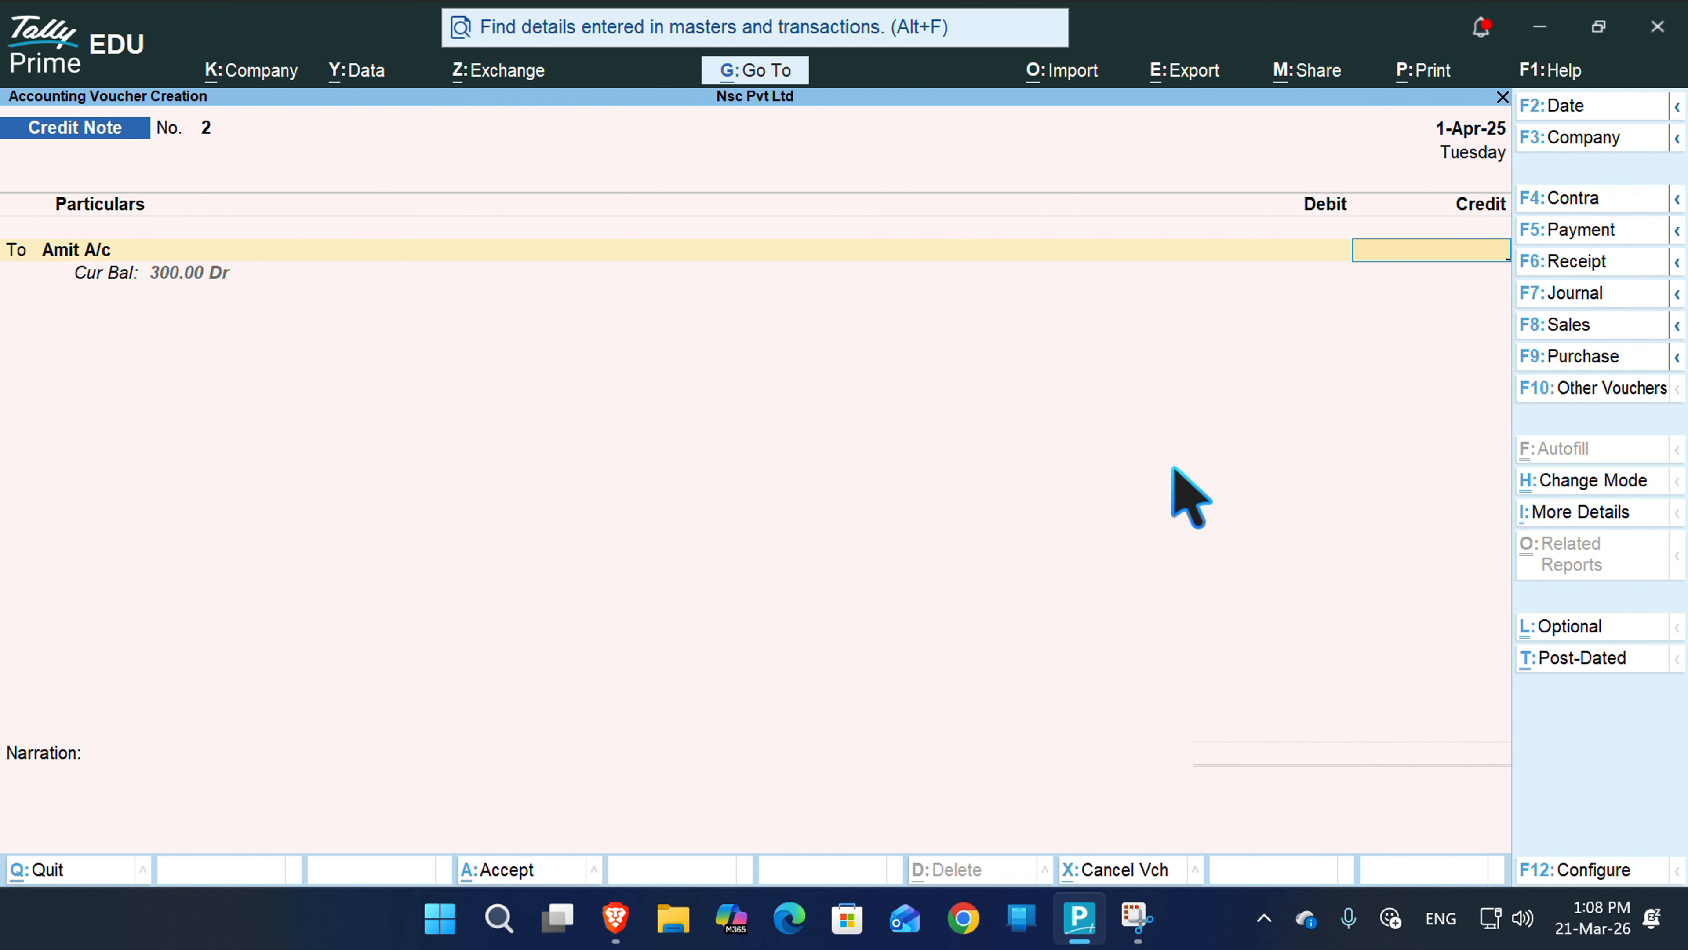
- Credit the customer 300 against Discount Allow, leave the narration blank, and save the credit note
type("300")
key("Return")
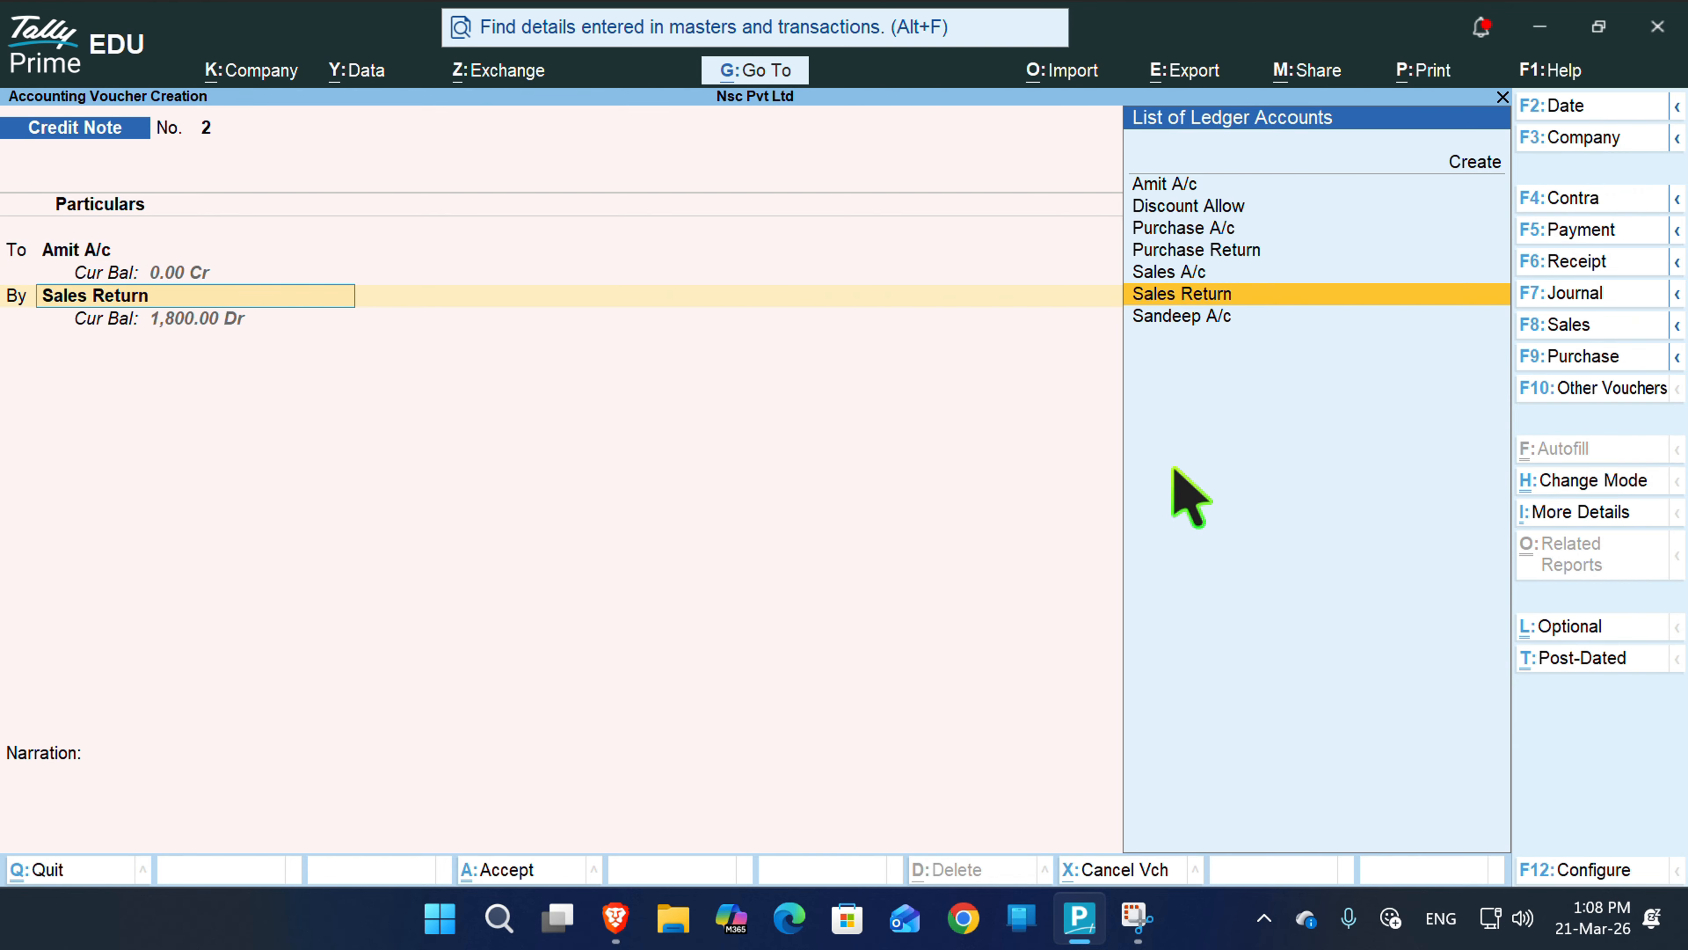
key("Up")
key("Up")
key("Up")
key("Up")
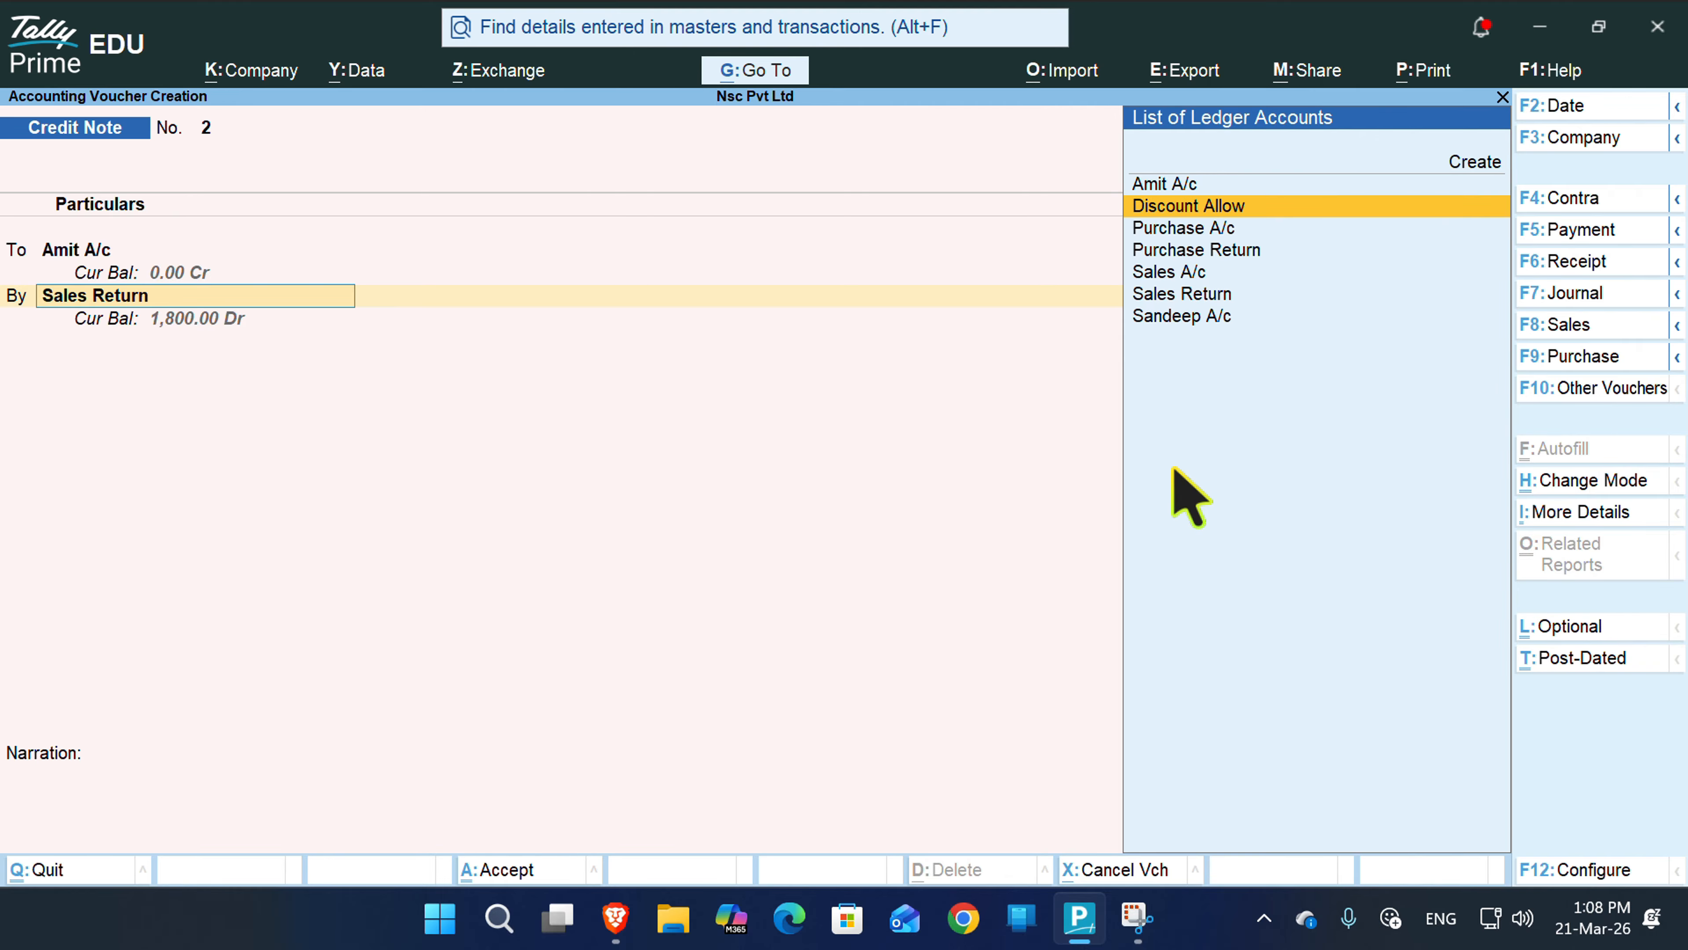
key("Return")
key("Return")
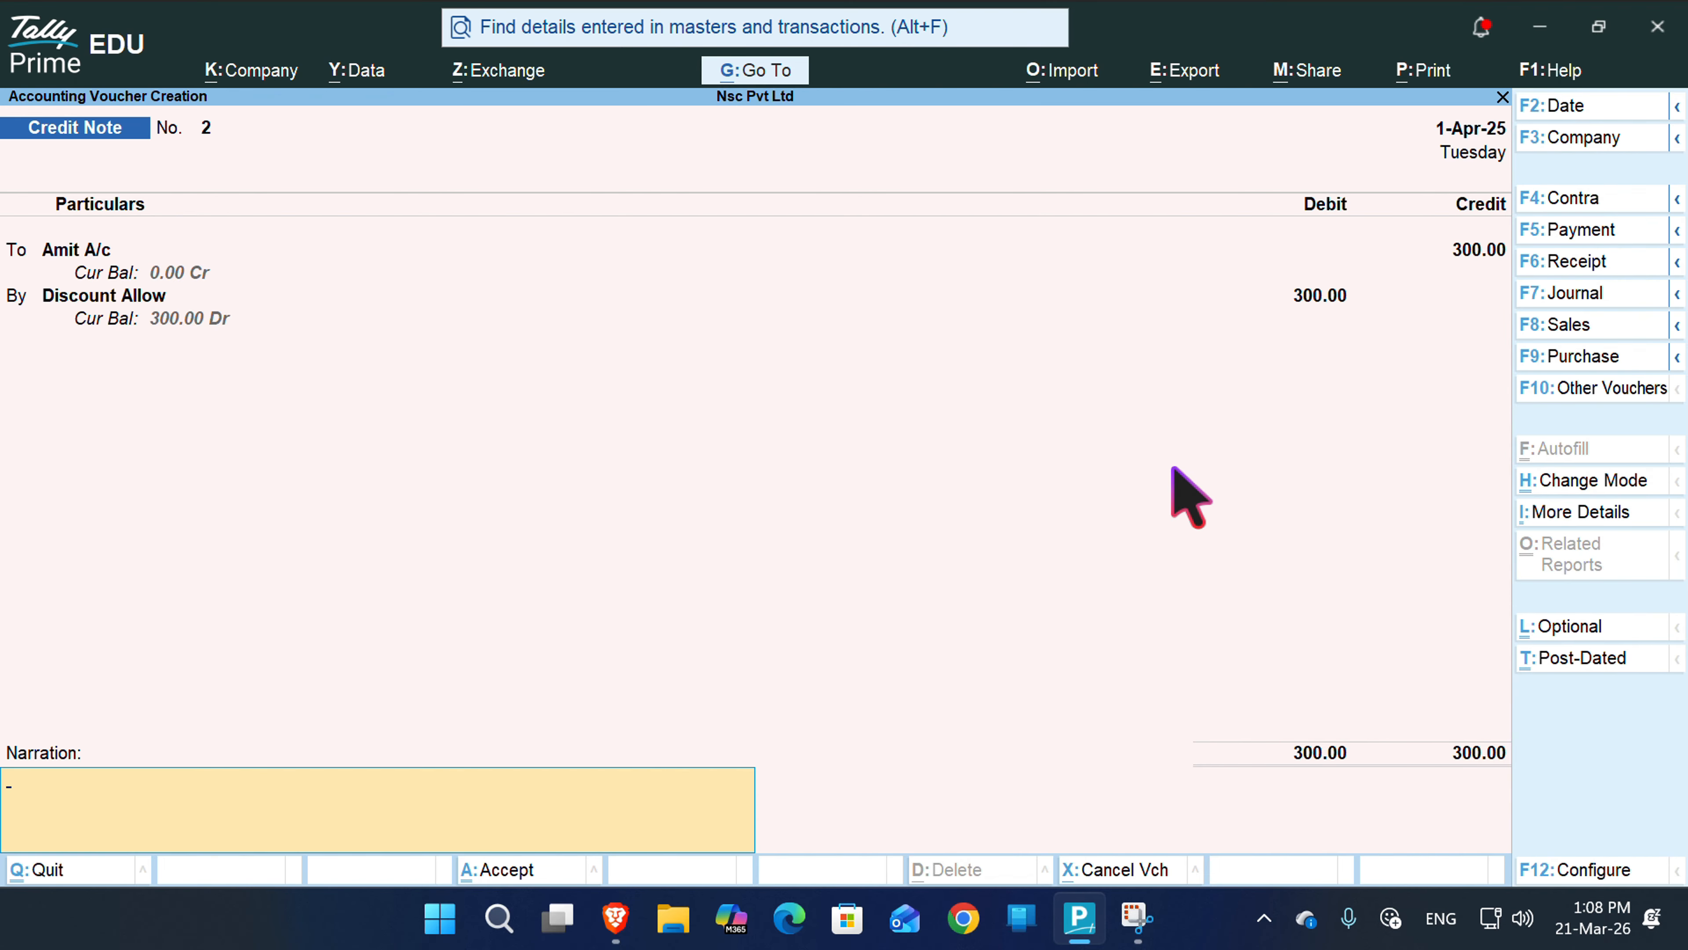
key("Return")
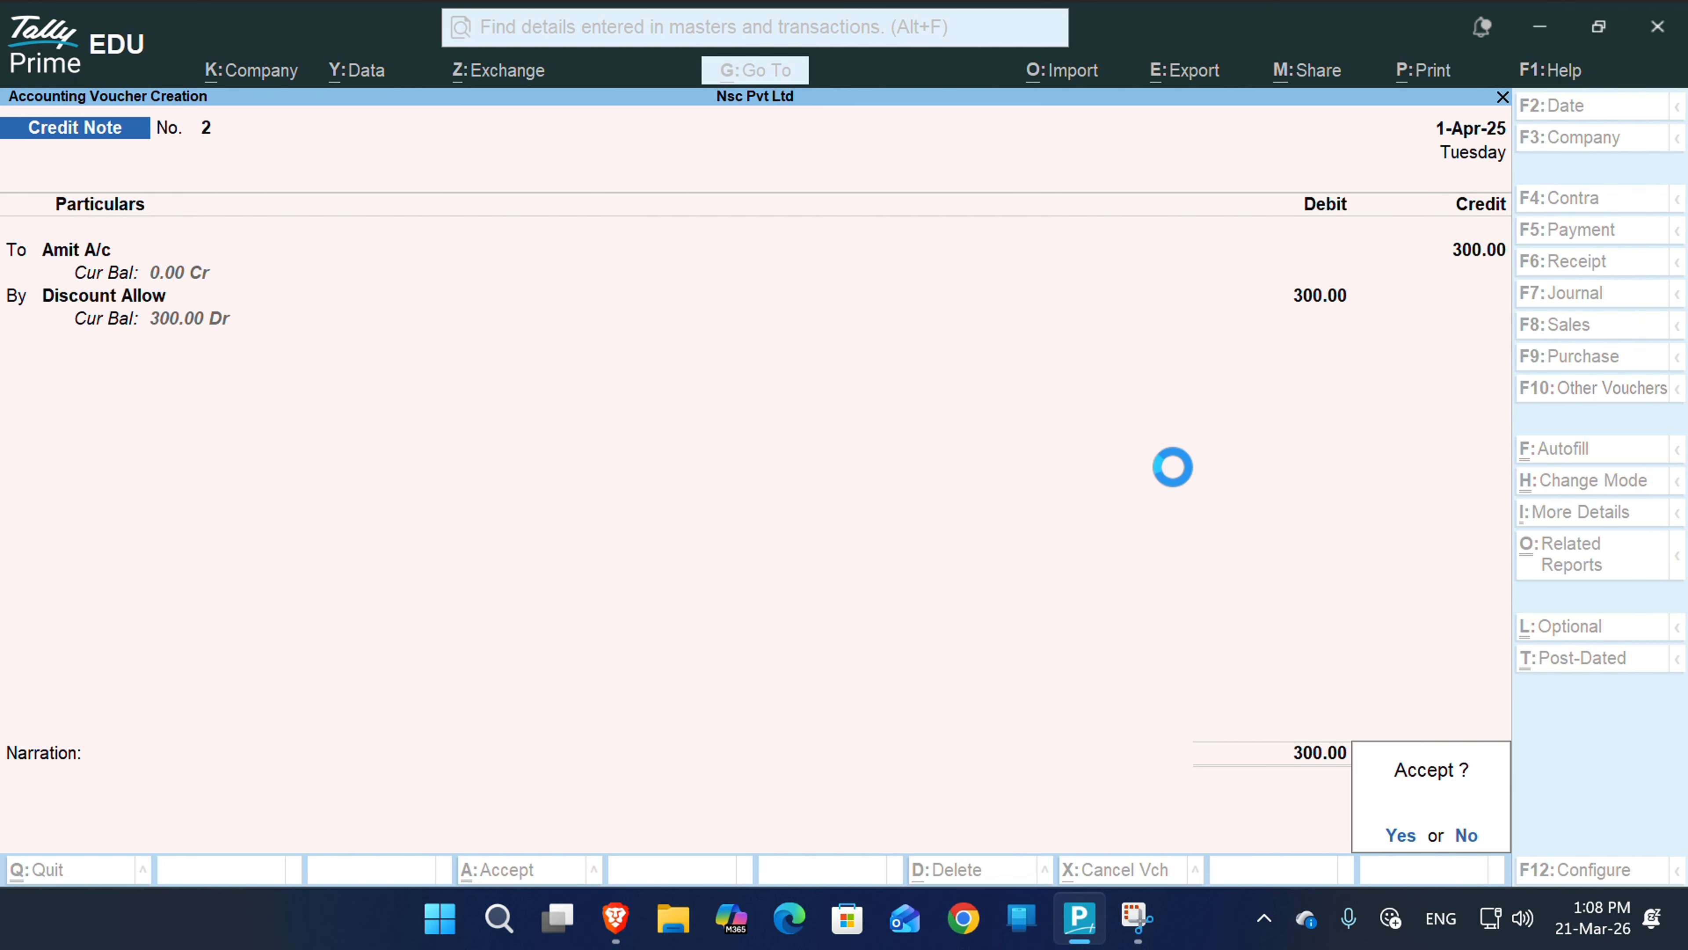
key("Return")
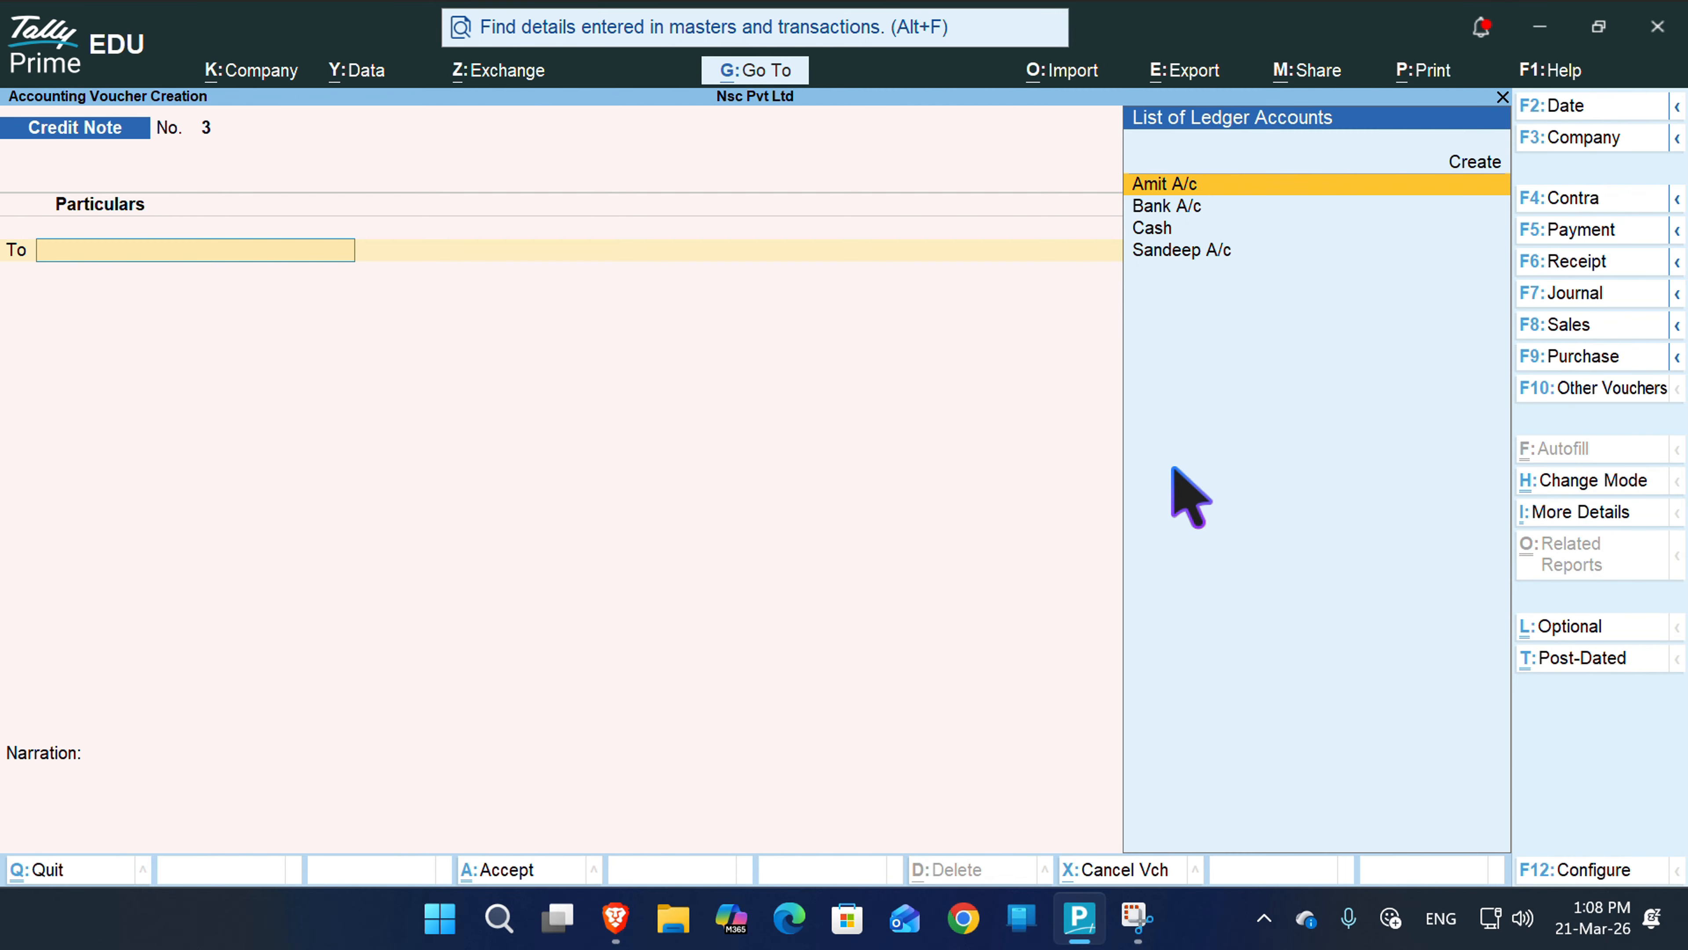
- Open the Ledger Vouchers report for the customer's account
key("alt+g")
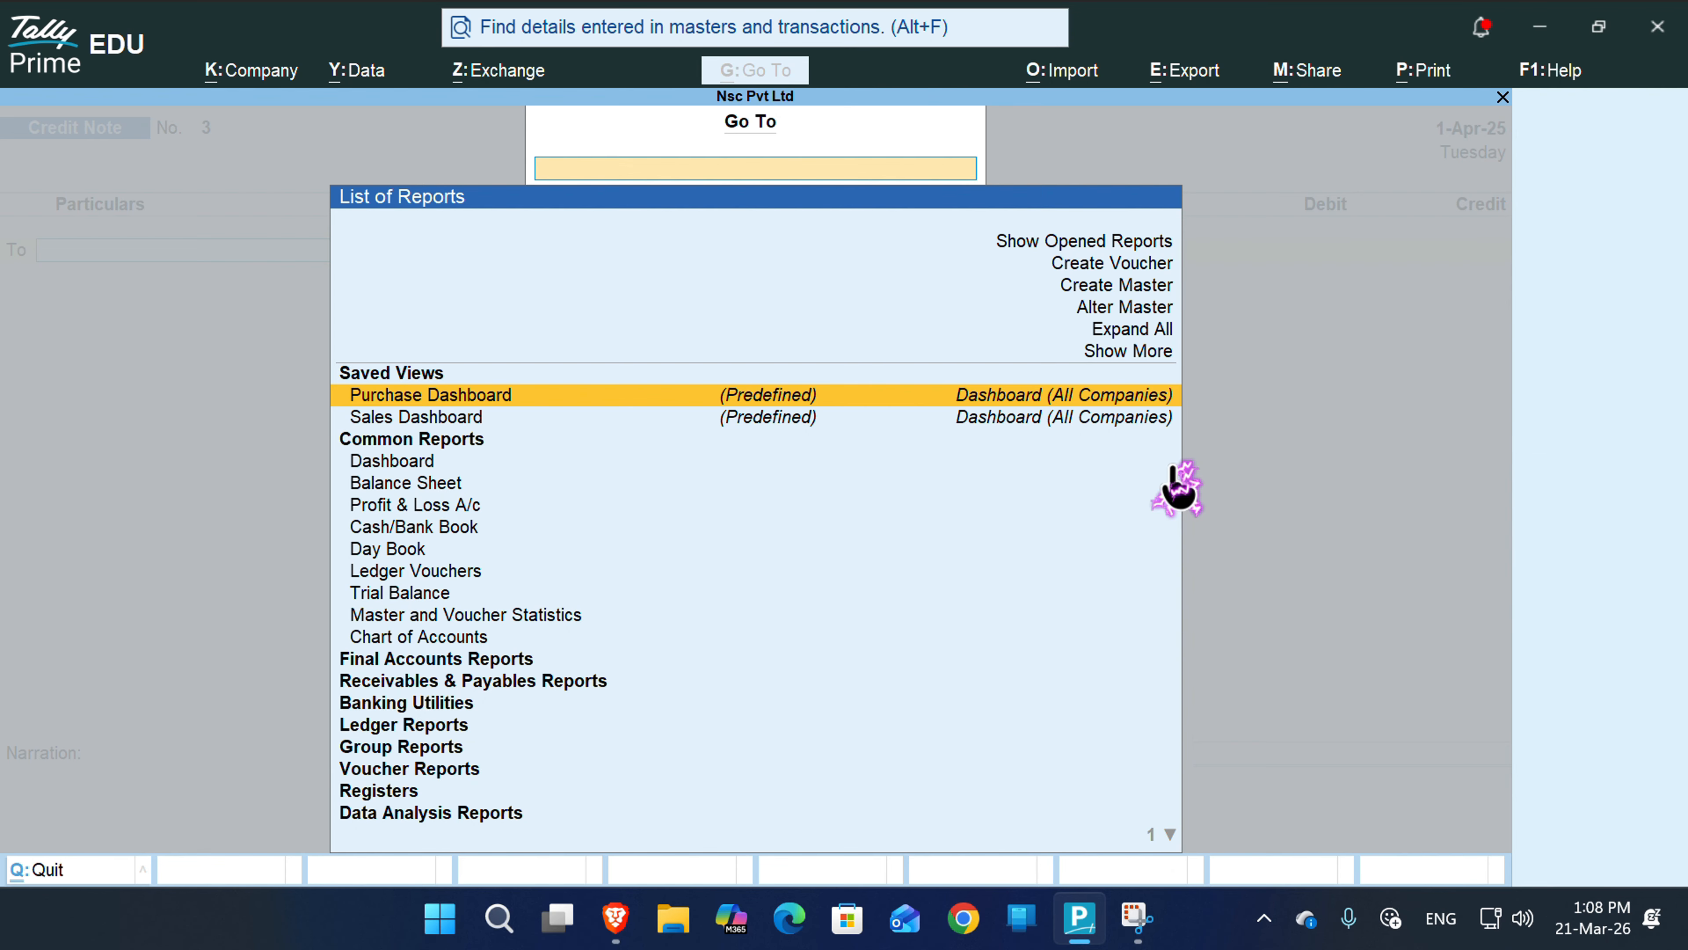
key("Down")
key("Down")
key("Down")
key("Down")
key("Down")
key("Down")
key("Down")
key("Down")
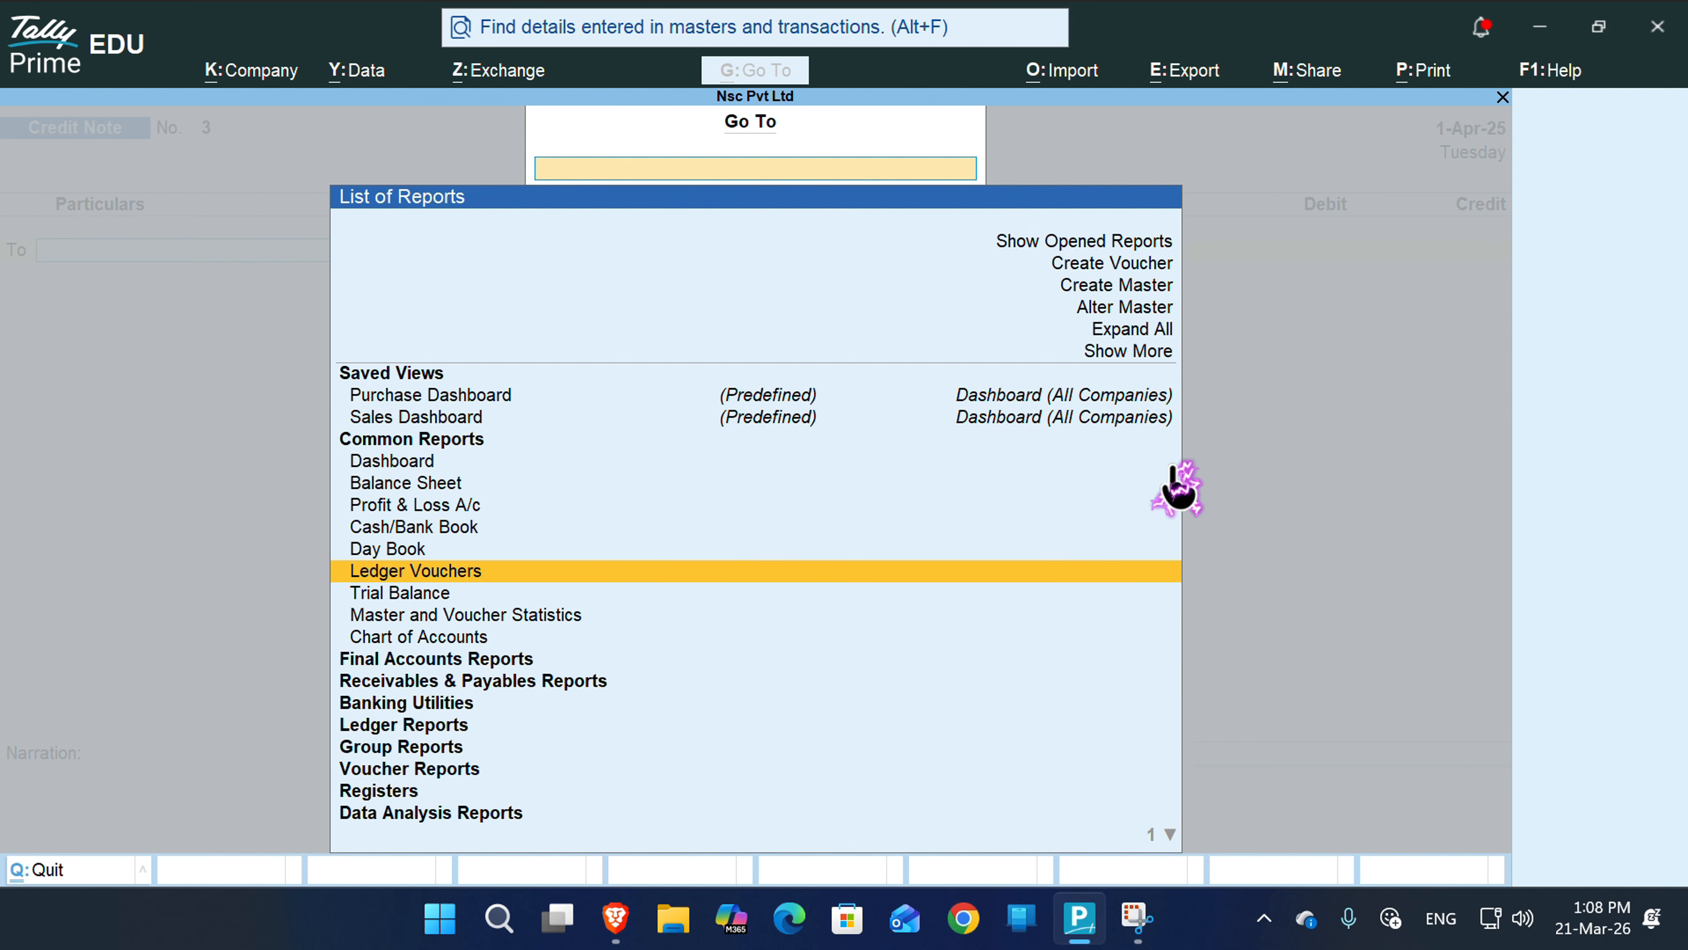
key("Return")
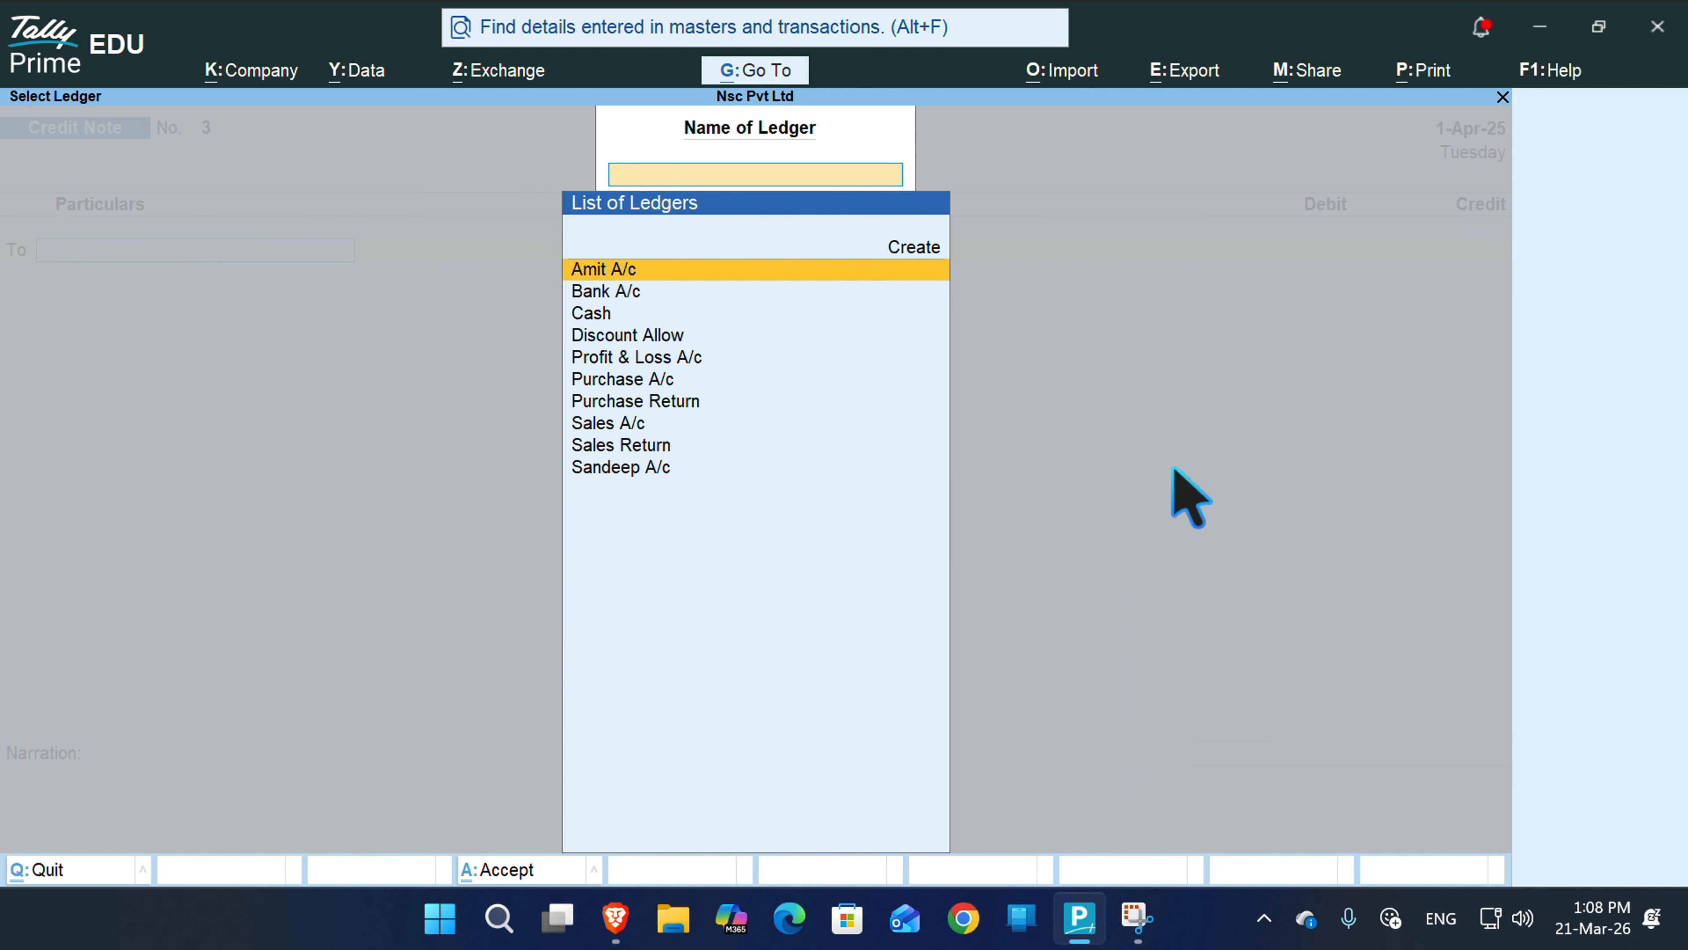
key("Down")
key("Down")
key("Down")
key("Down")
key("Down")
key("Down")
key("Down")
key("Up")
key("Up")
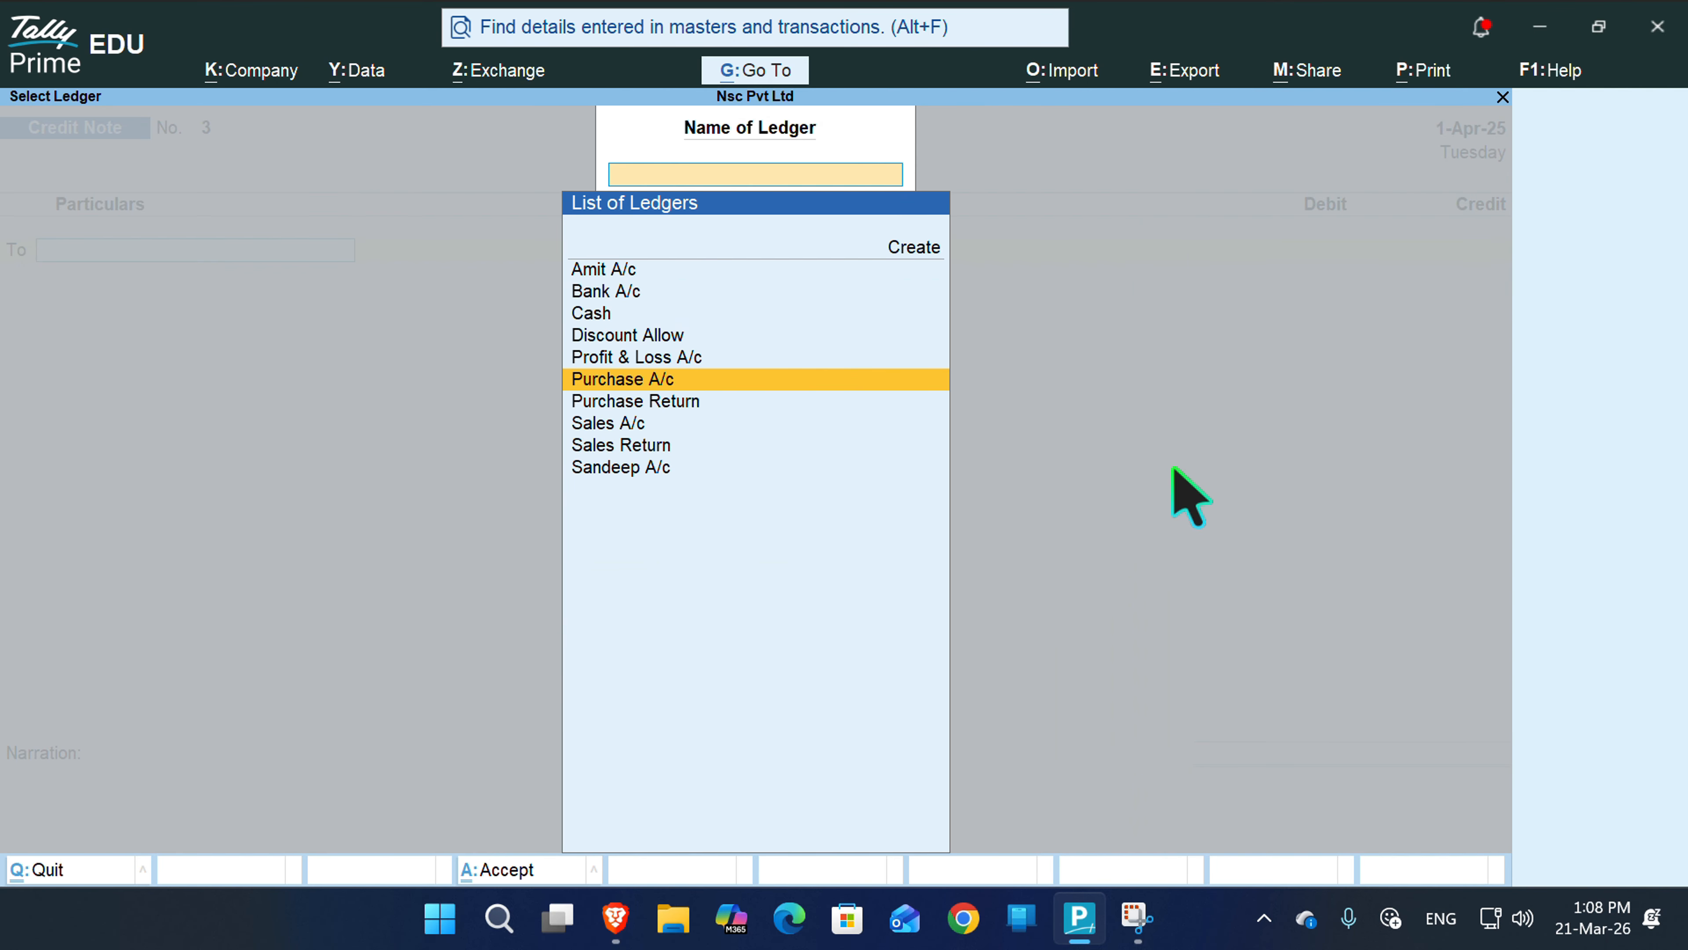
key("Up")
key("Up")
key("Up")
key("Up")
key("Up")
key("Return")
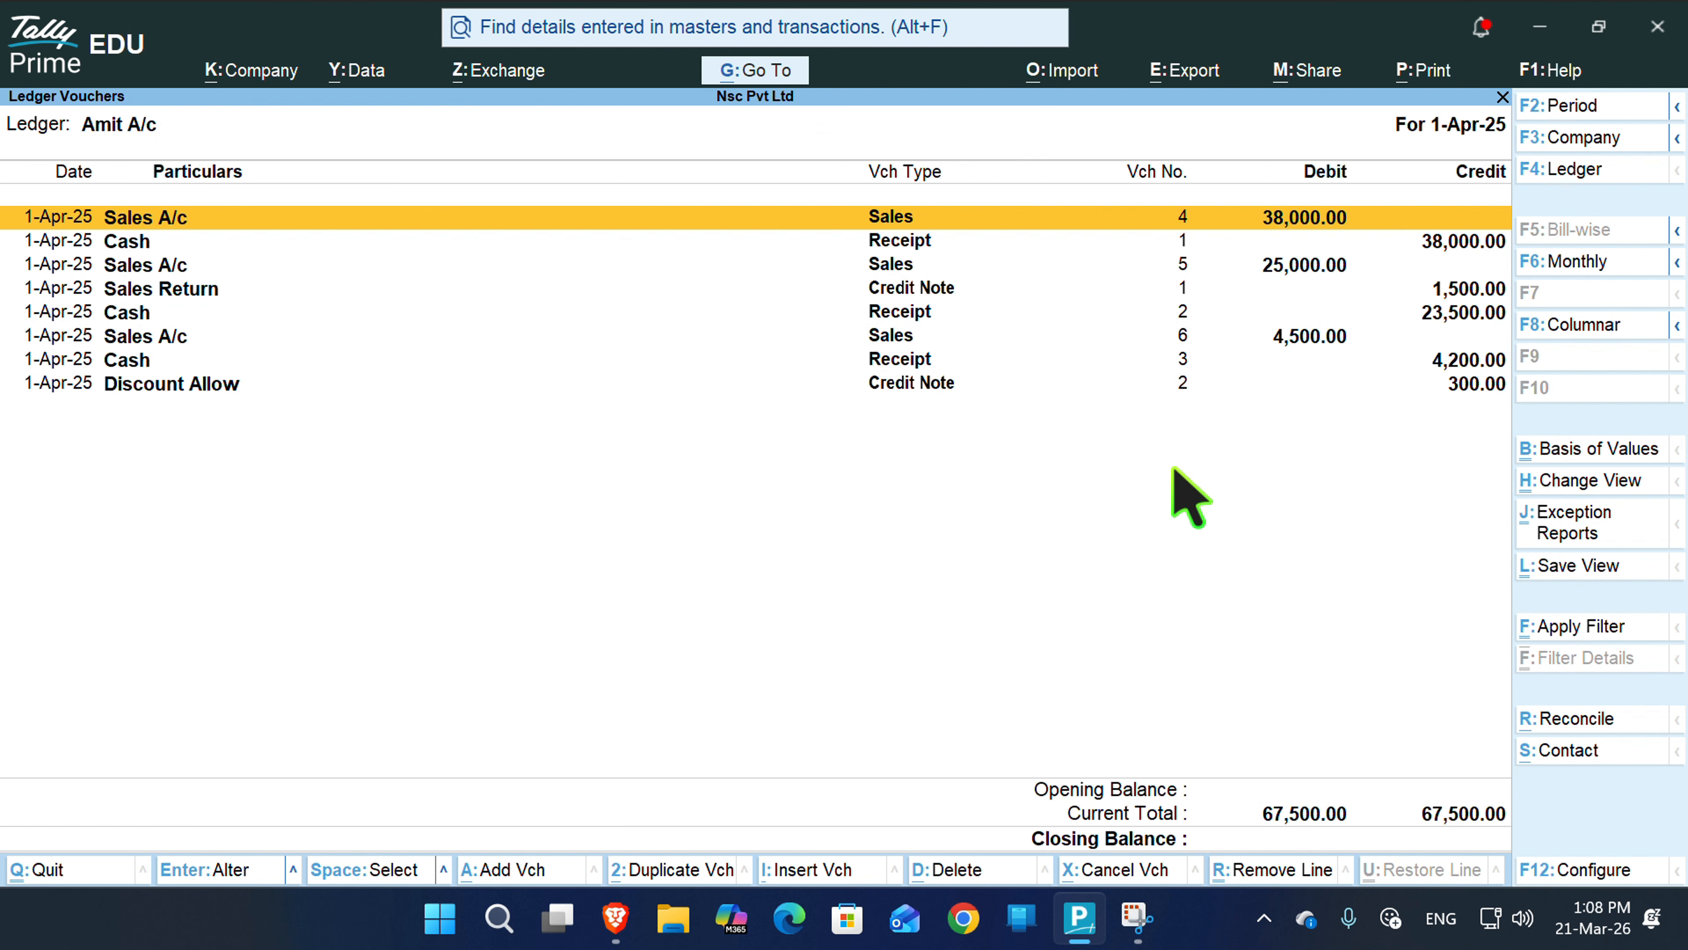
- Examine the customer's latest sale, cash receipt and Discount Allow entries, and return to the blank credit note
key("Down")
key("Down")
key("Down")
key("Down")
key("Down")
key("Down")
key("Down")
key("Up")
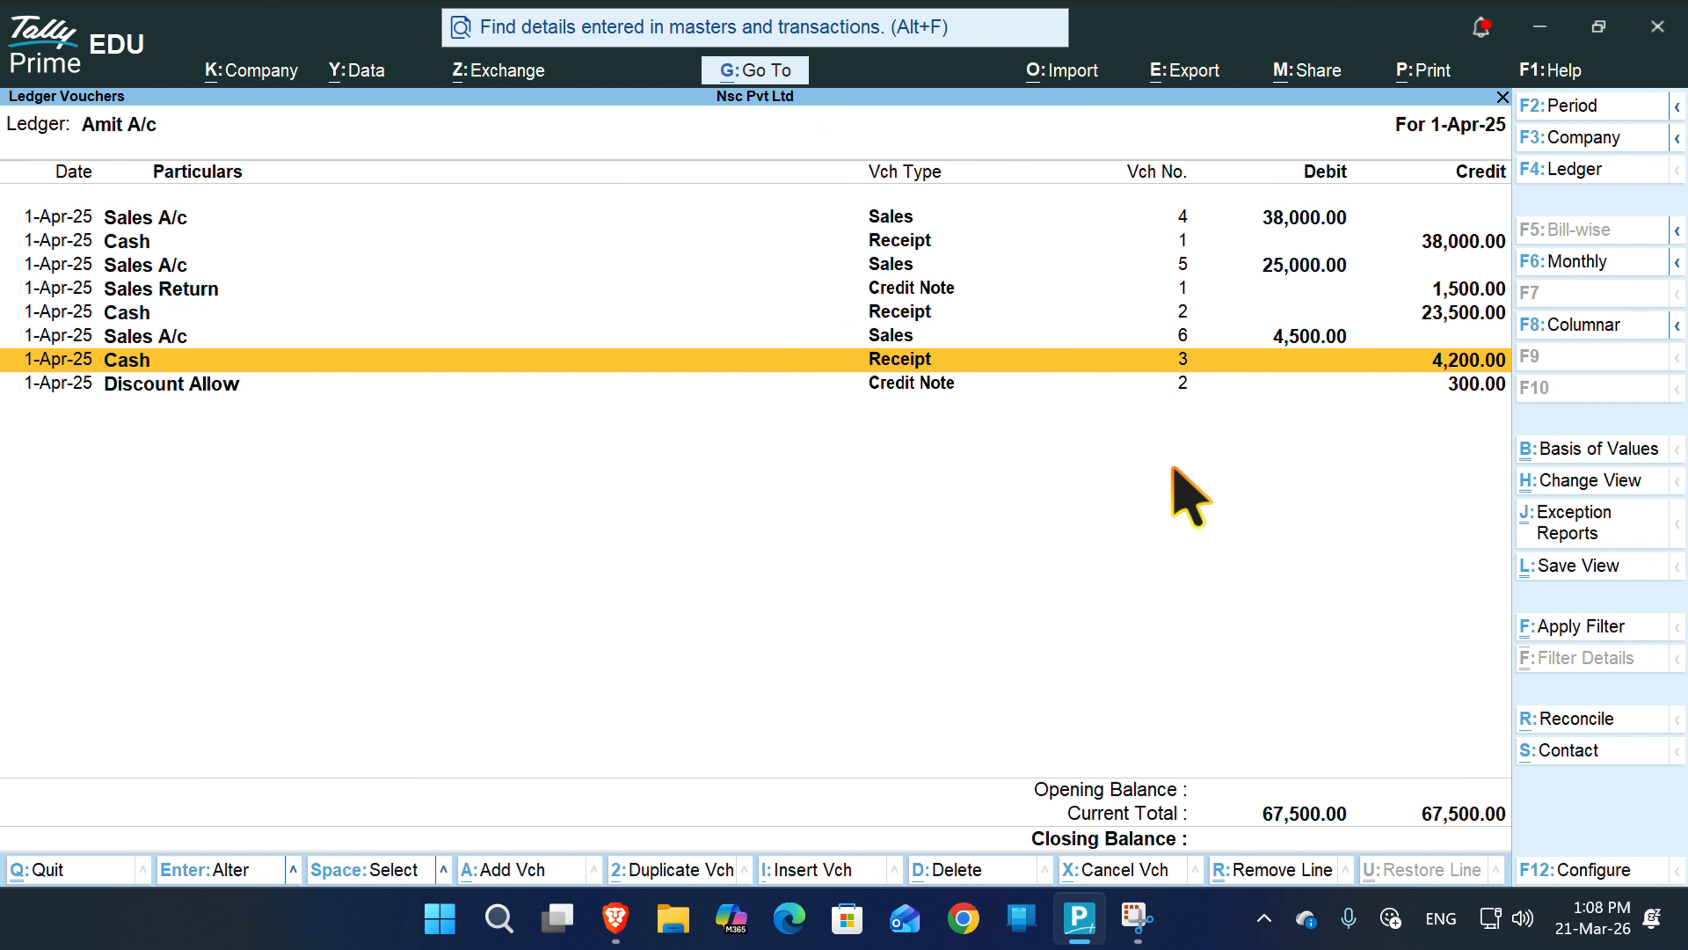
key("Up")
key("Up")
key("Down")
key("Down")
key("Down")
key("Up")
key("Down")
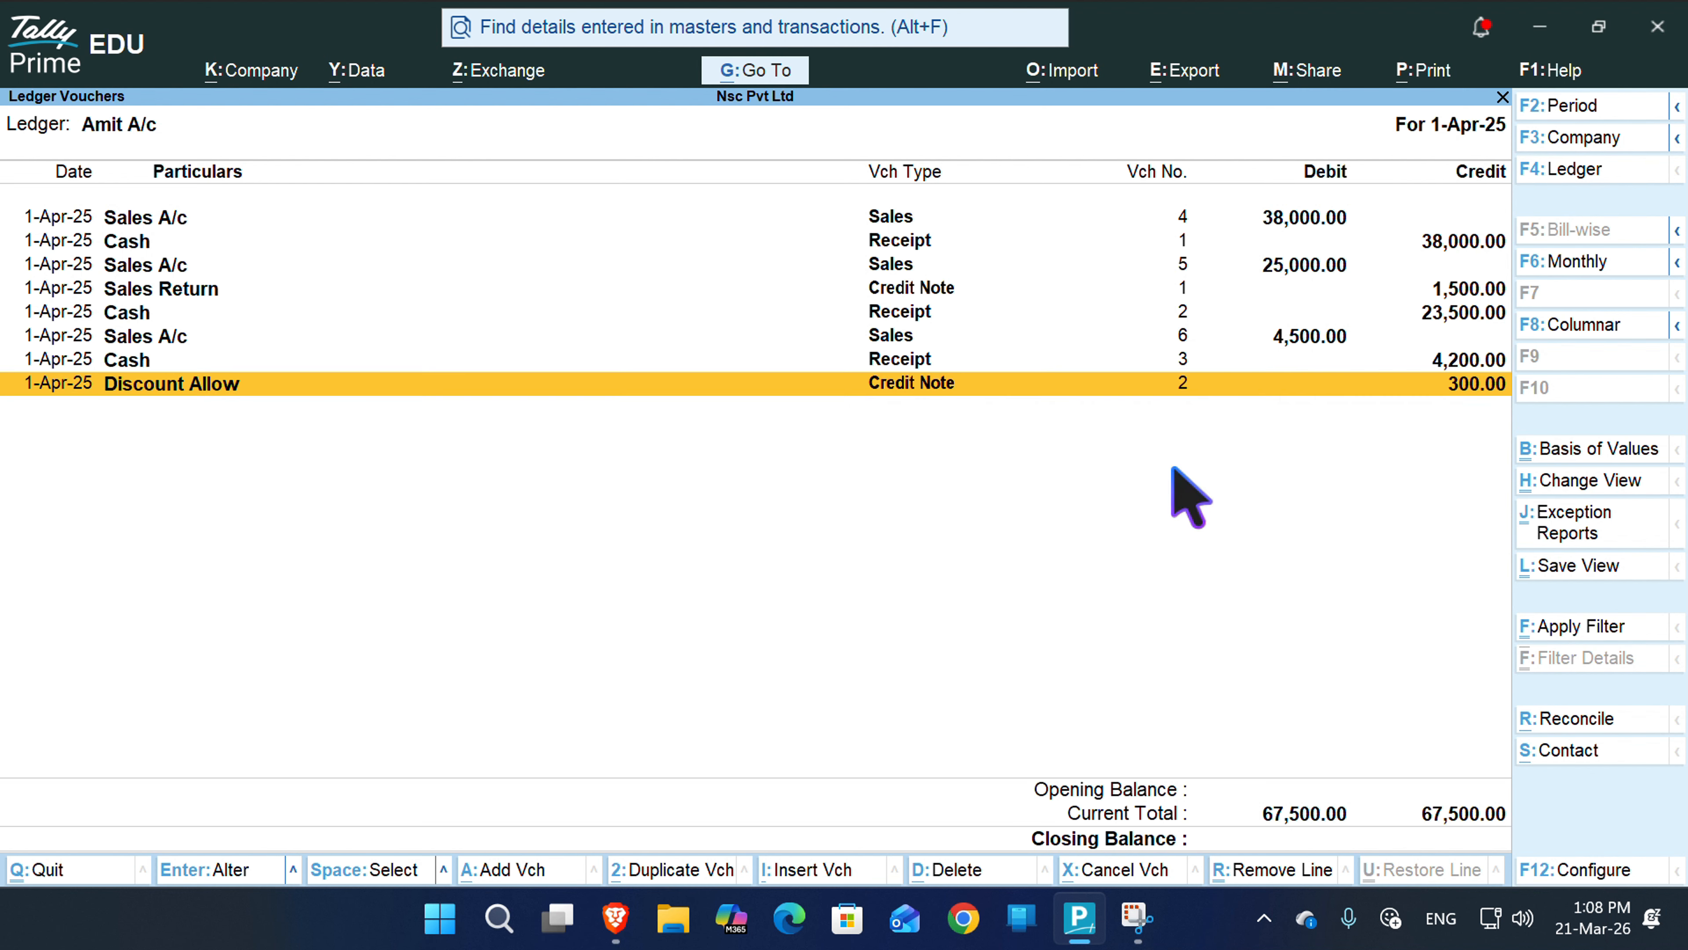
key("Up")
key("Down")
key("Escape")
key("Escape")
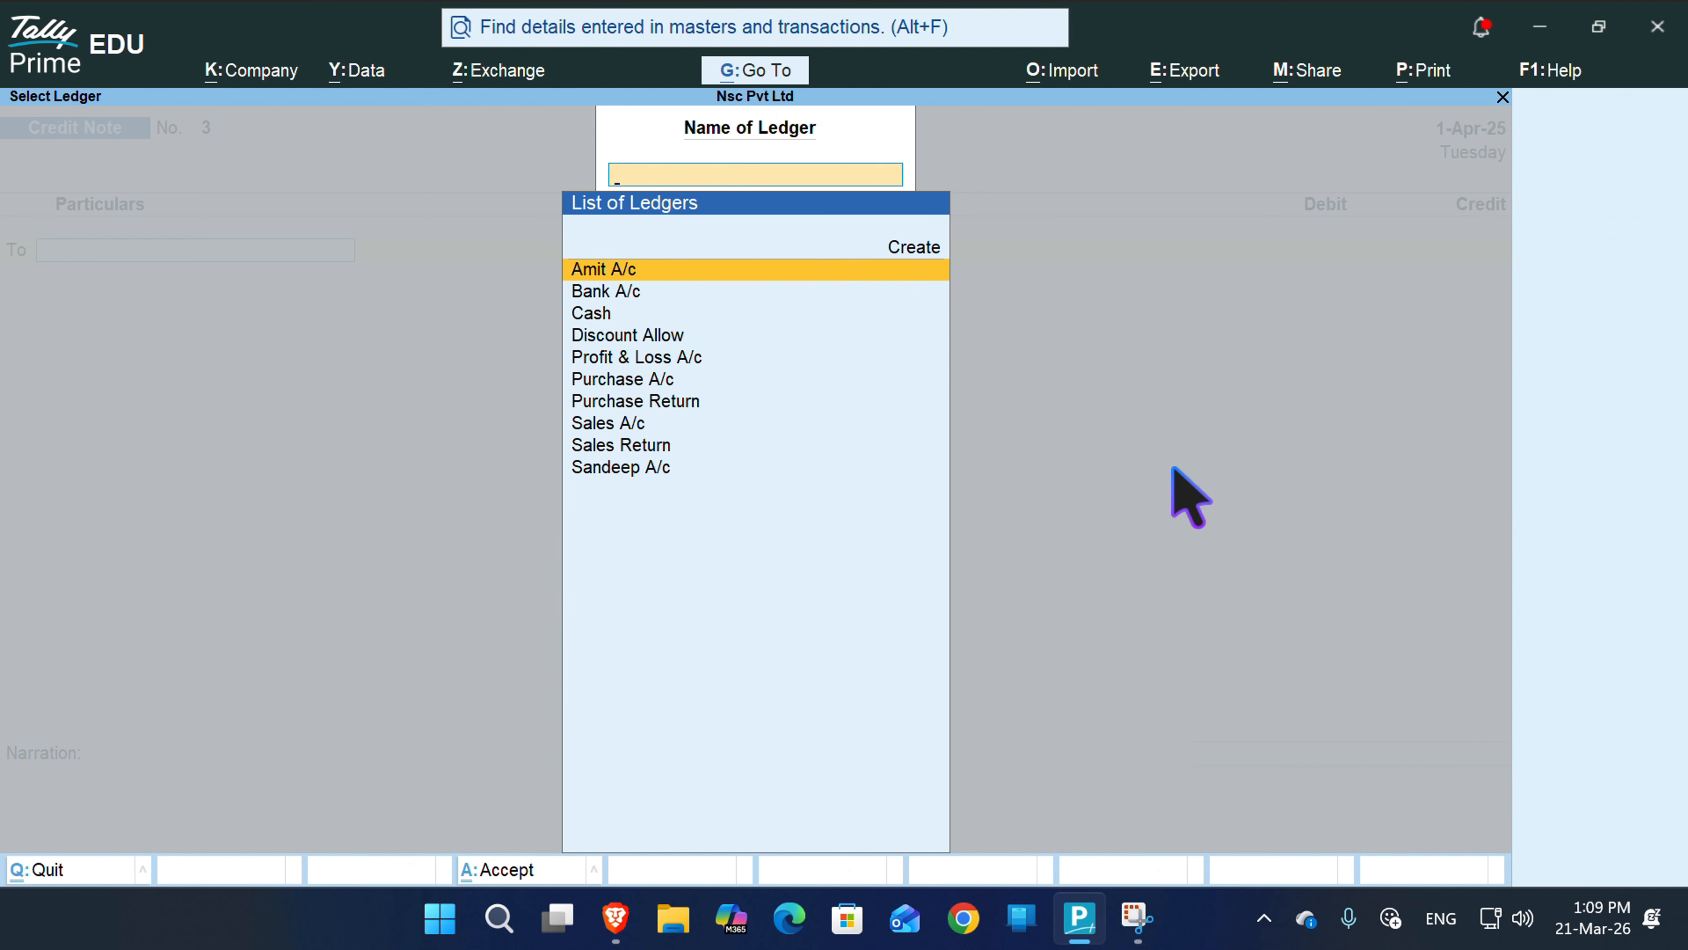
key("Escape")
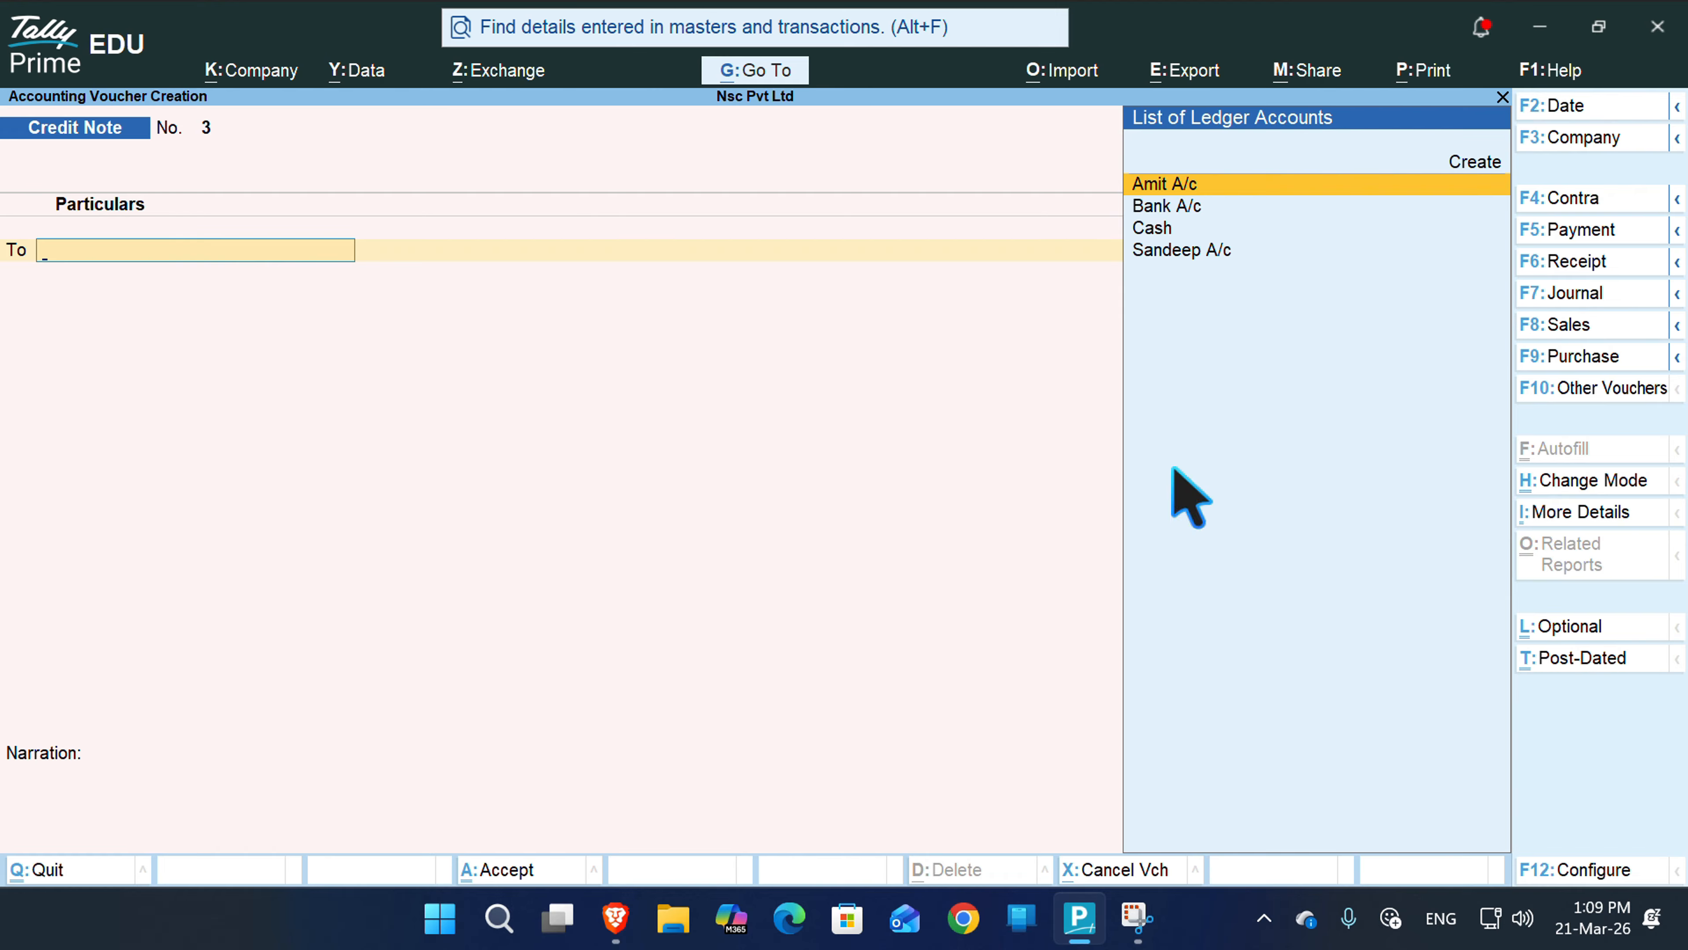
- Choose the supplier as party in a new purchase voucher with blank receipt details, and switch the entry to a payment voucher
key("F9")
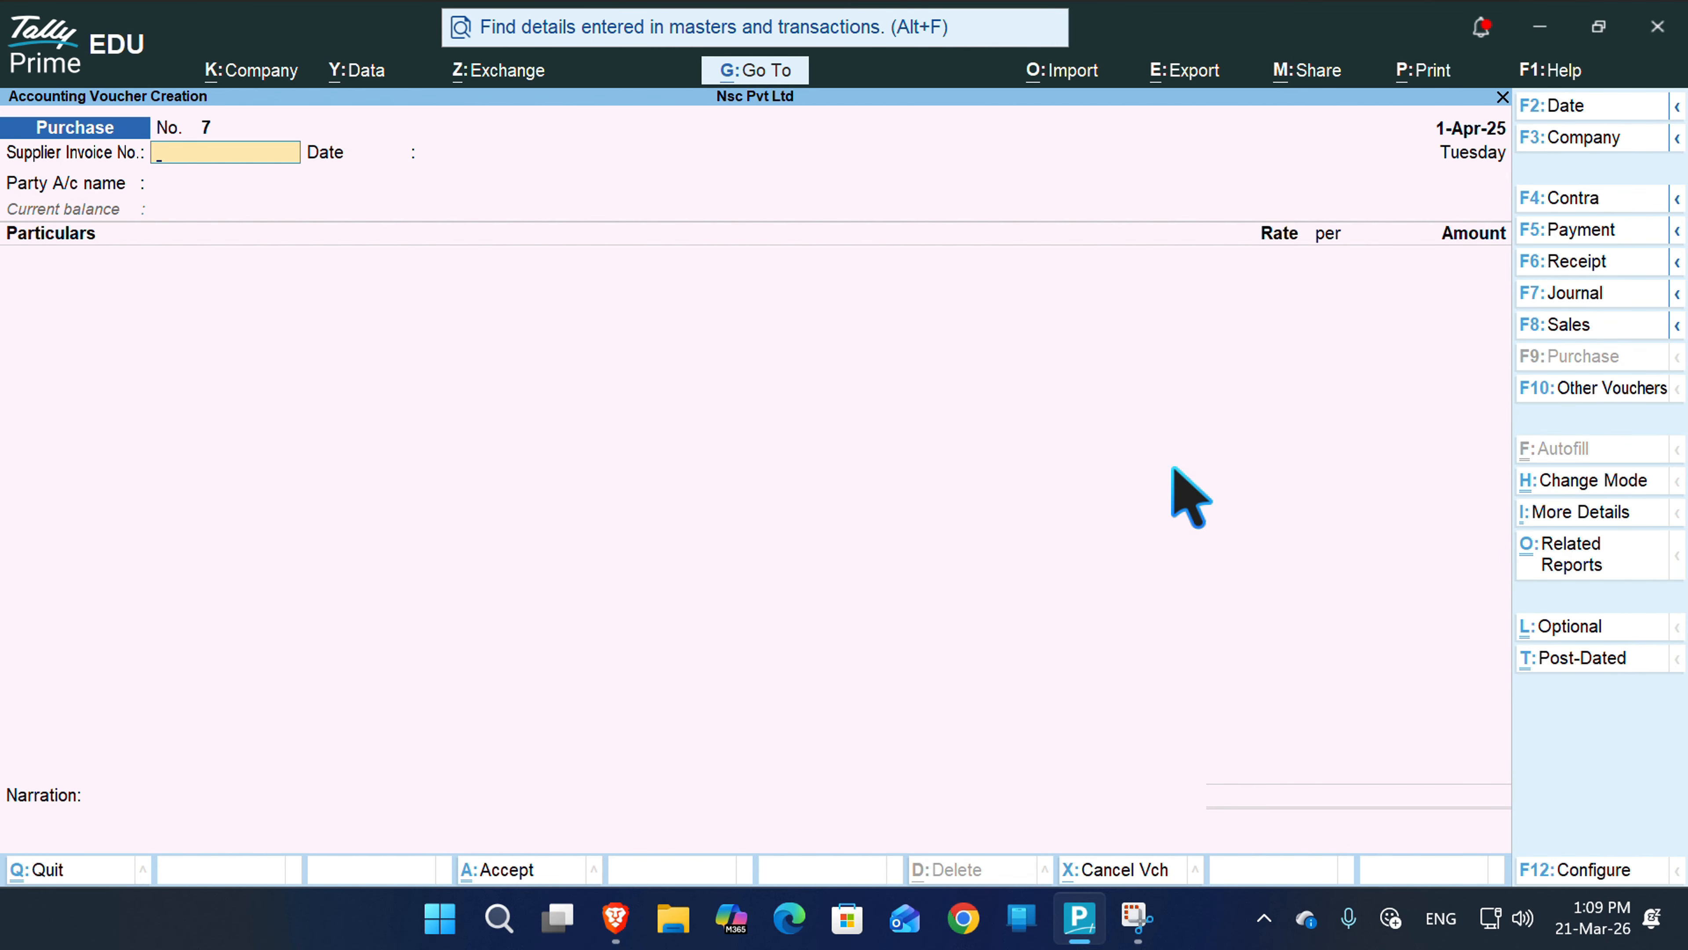
key("Return")
key("Return")
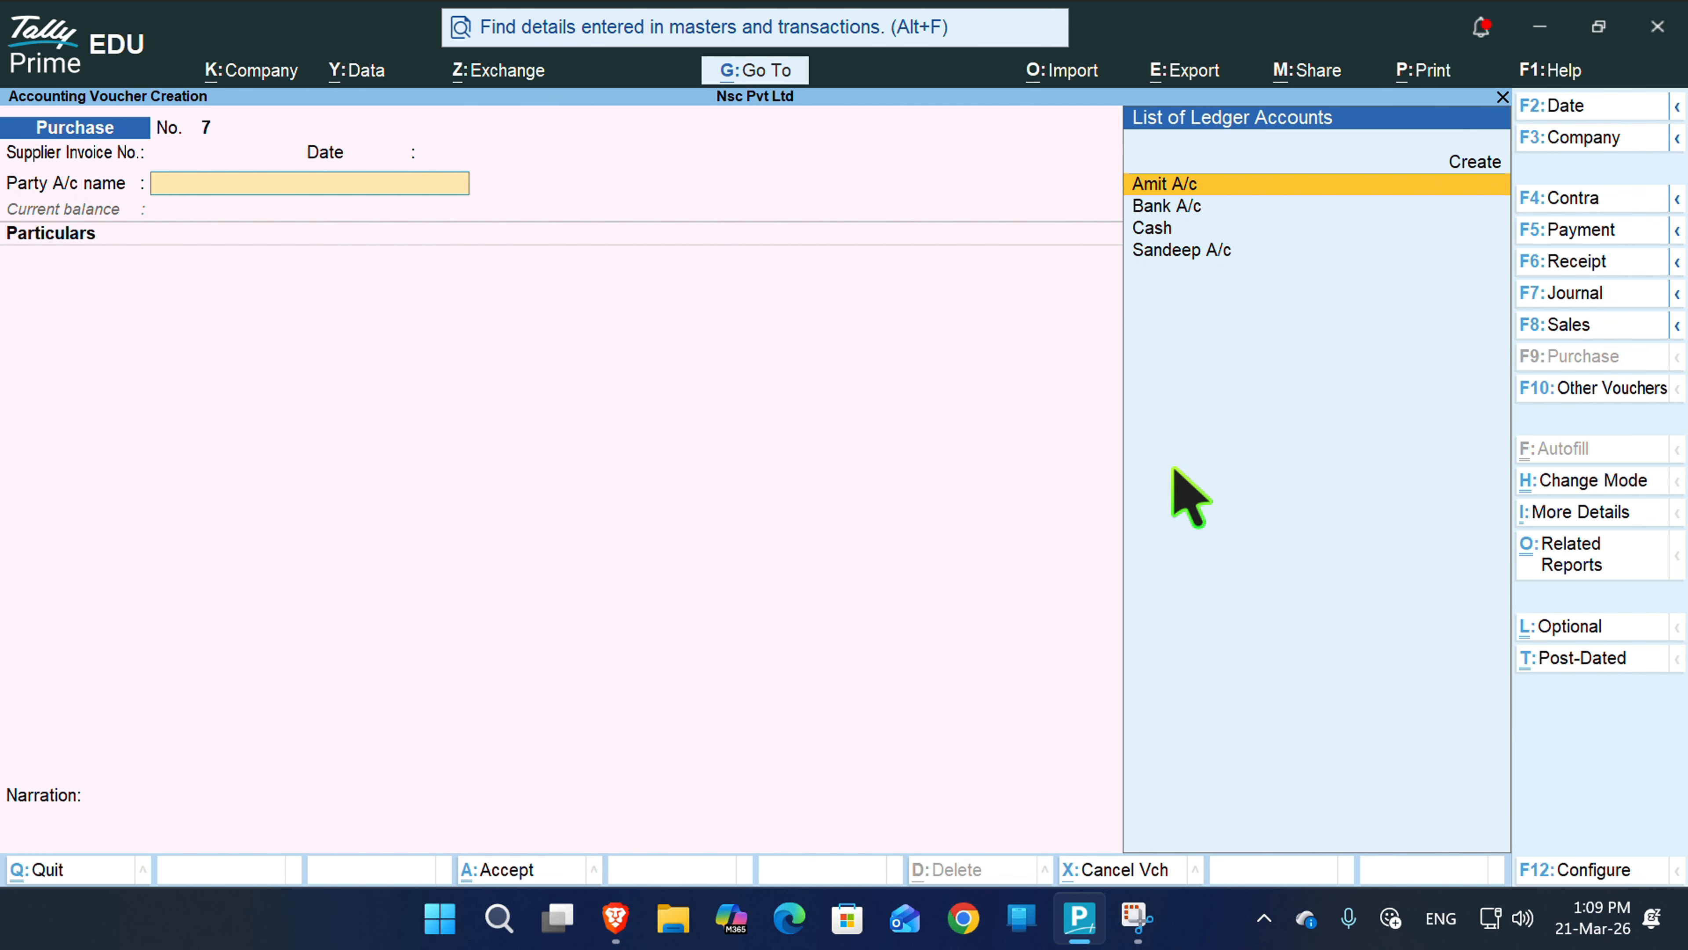
key("Down")
key("Down")
key("Down")
key("Return")
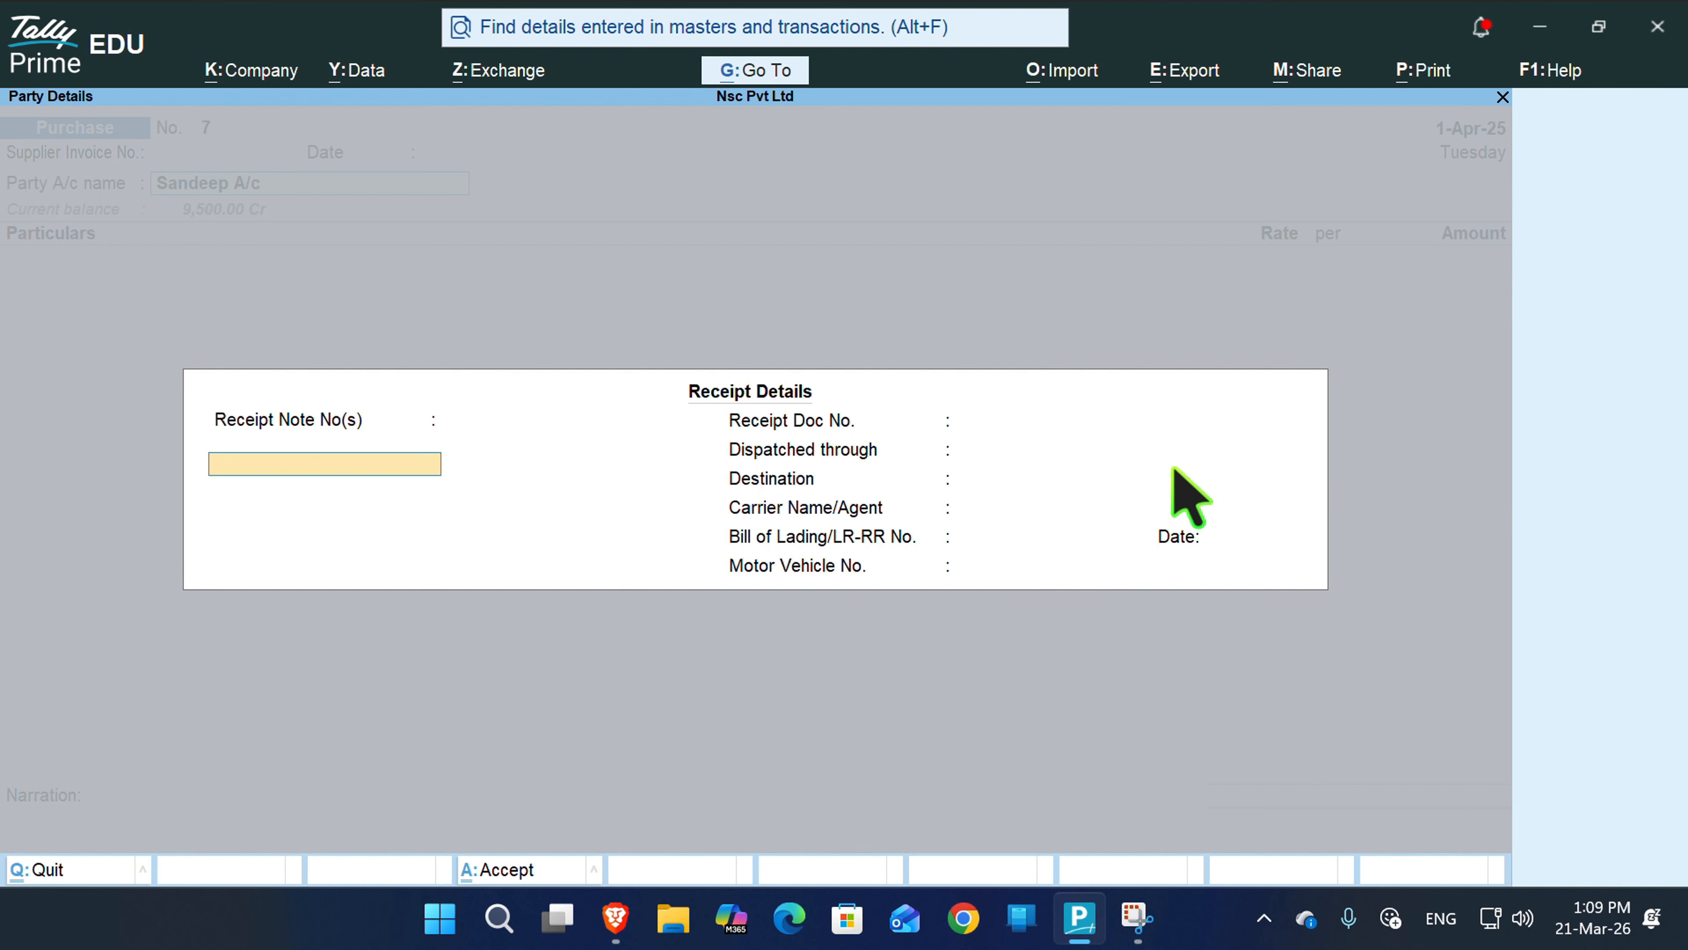
key("Return")
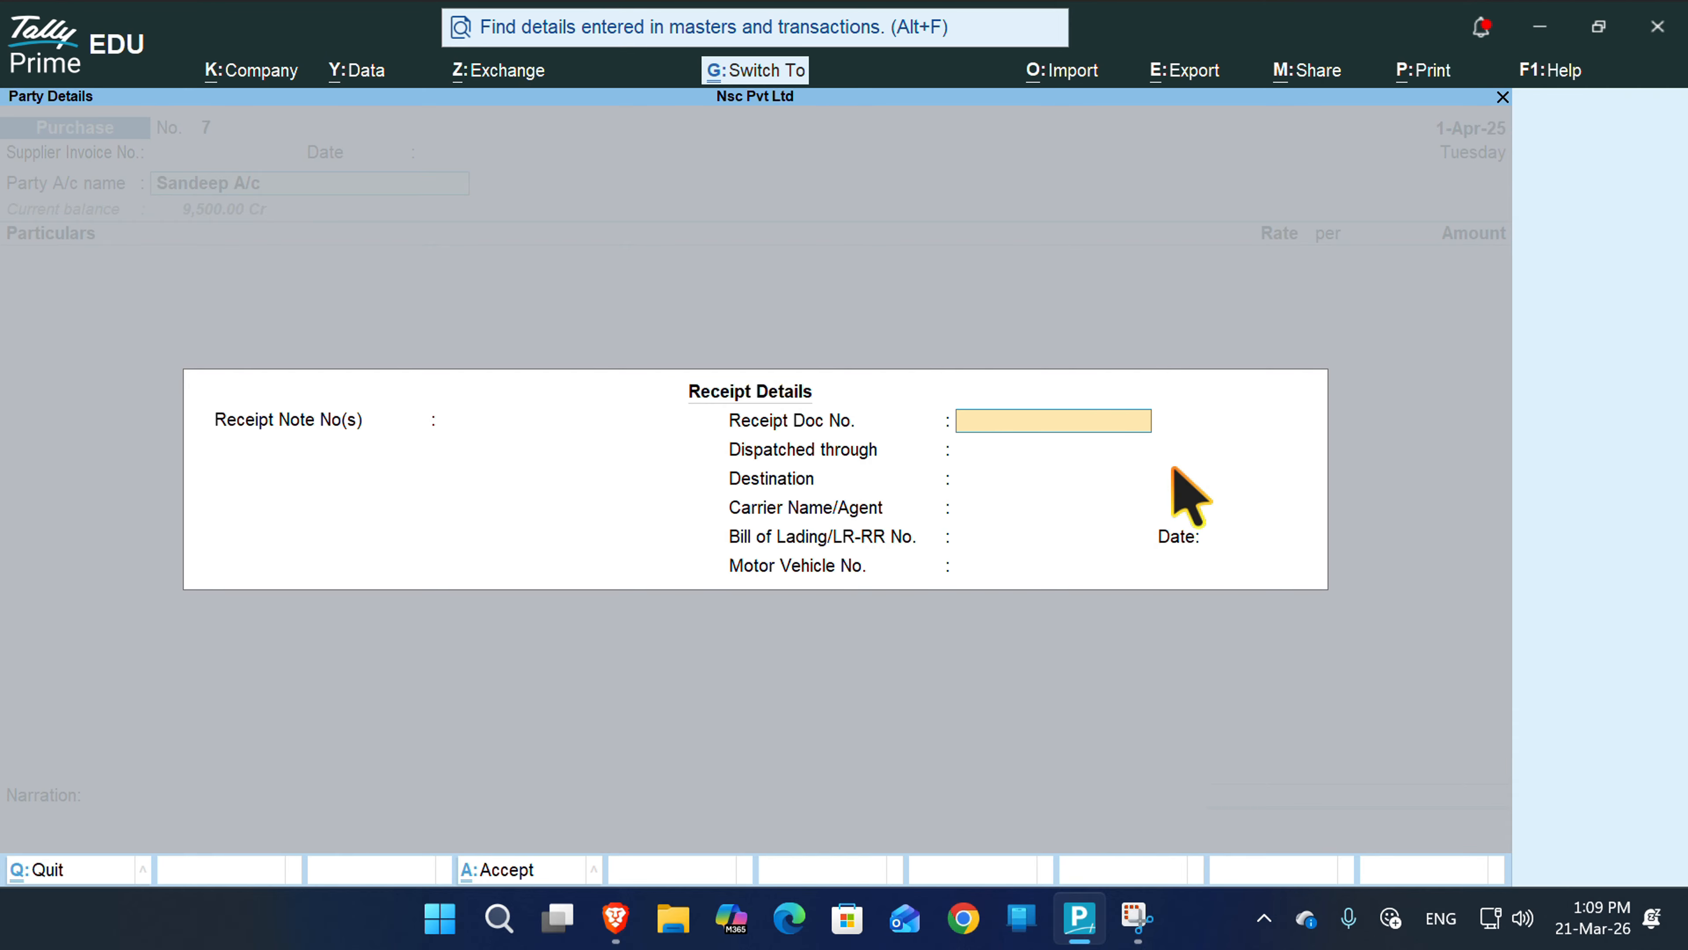
key("ctrl+a")
key("ctrl+a")
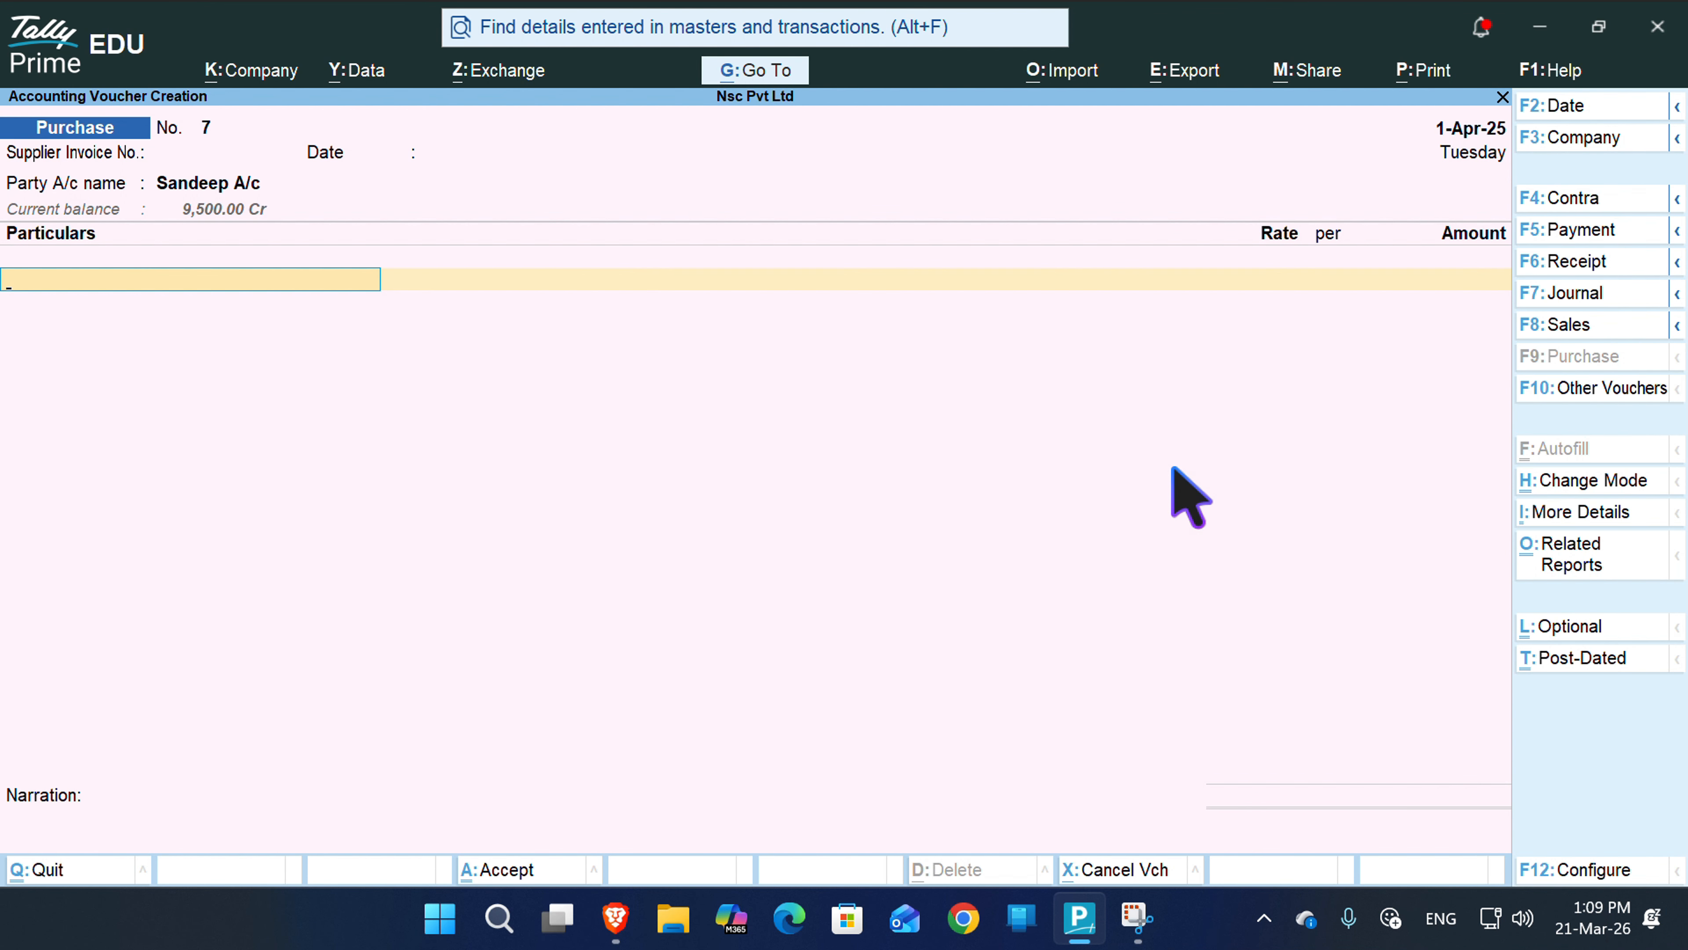
key("BackSpace")
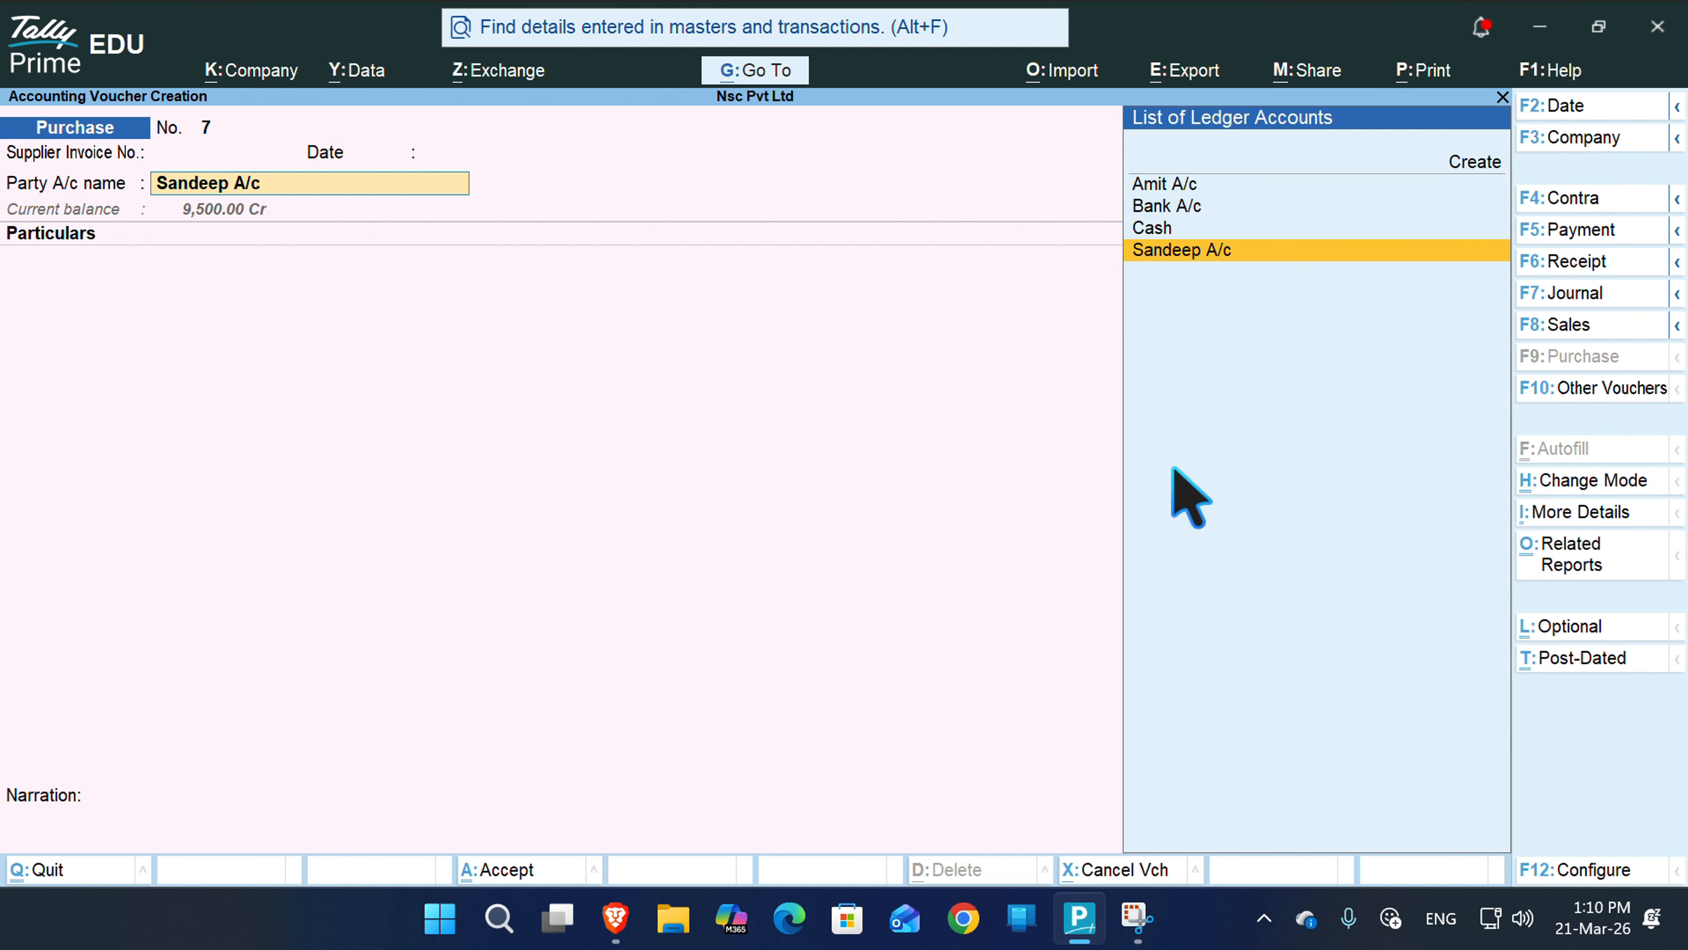
key("F5")
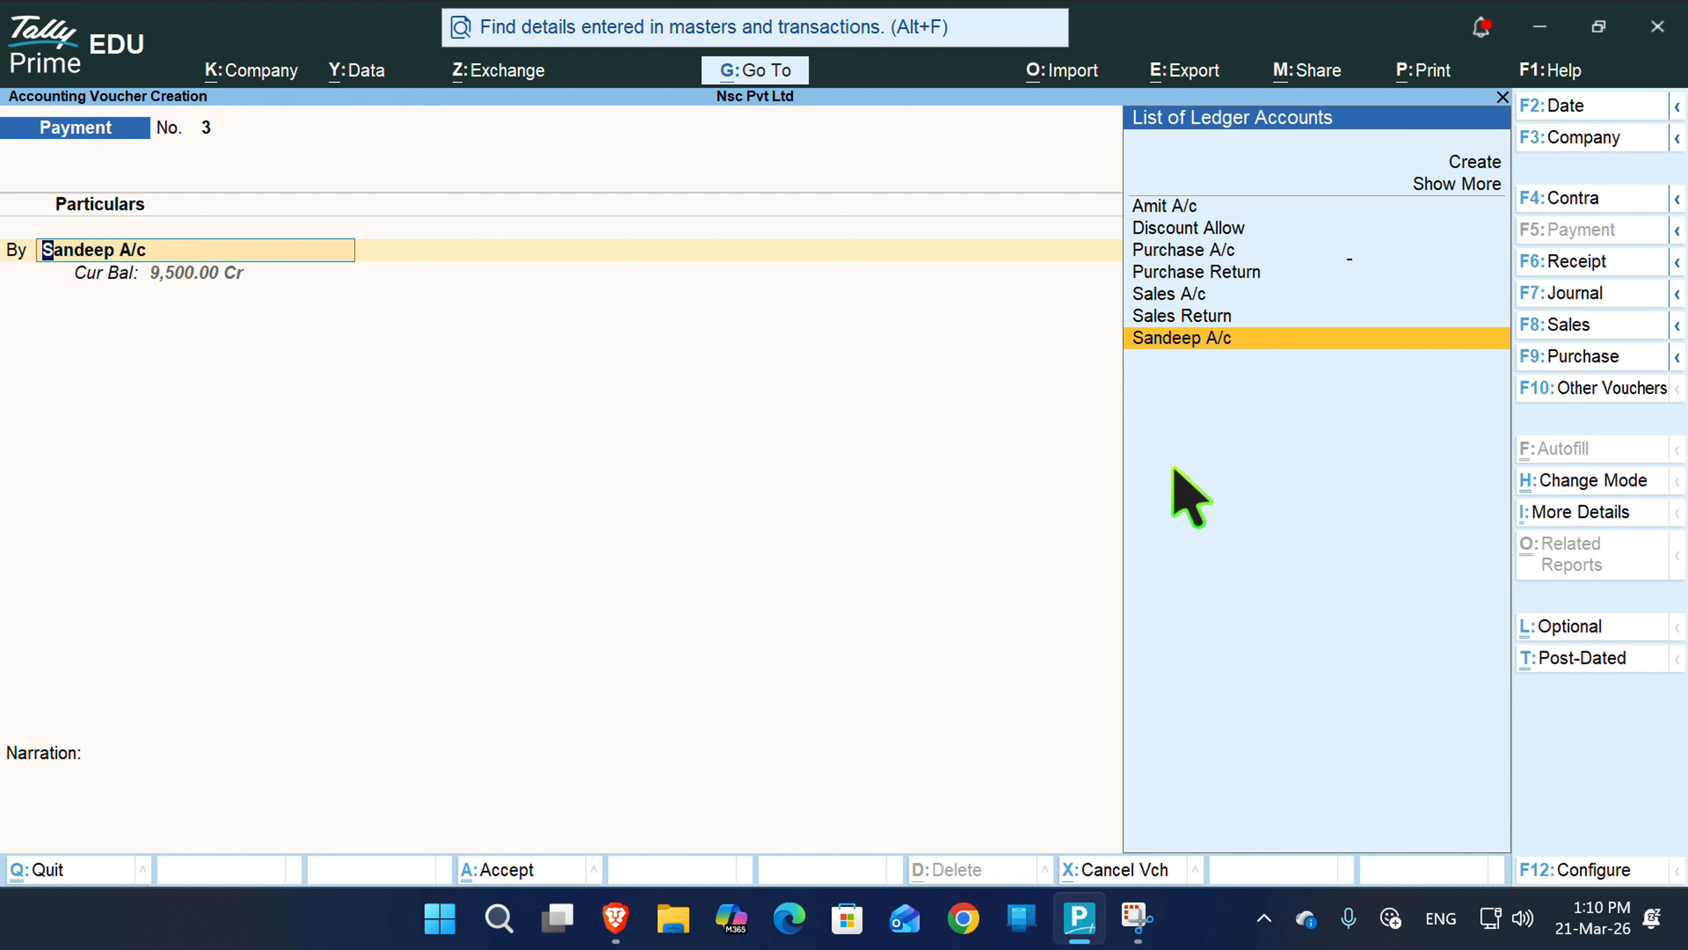
- Debit the supplier's account 8,000 in the payment voucher and keep Bank A/c as the credited account
key("Return")
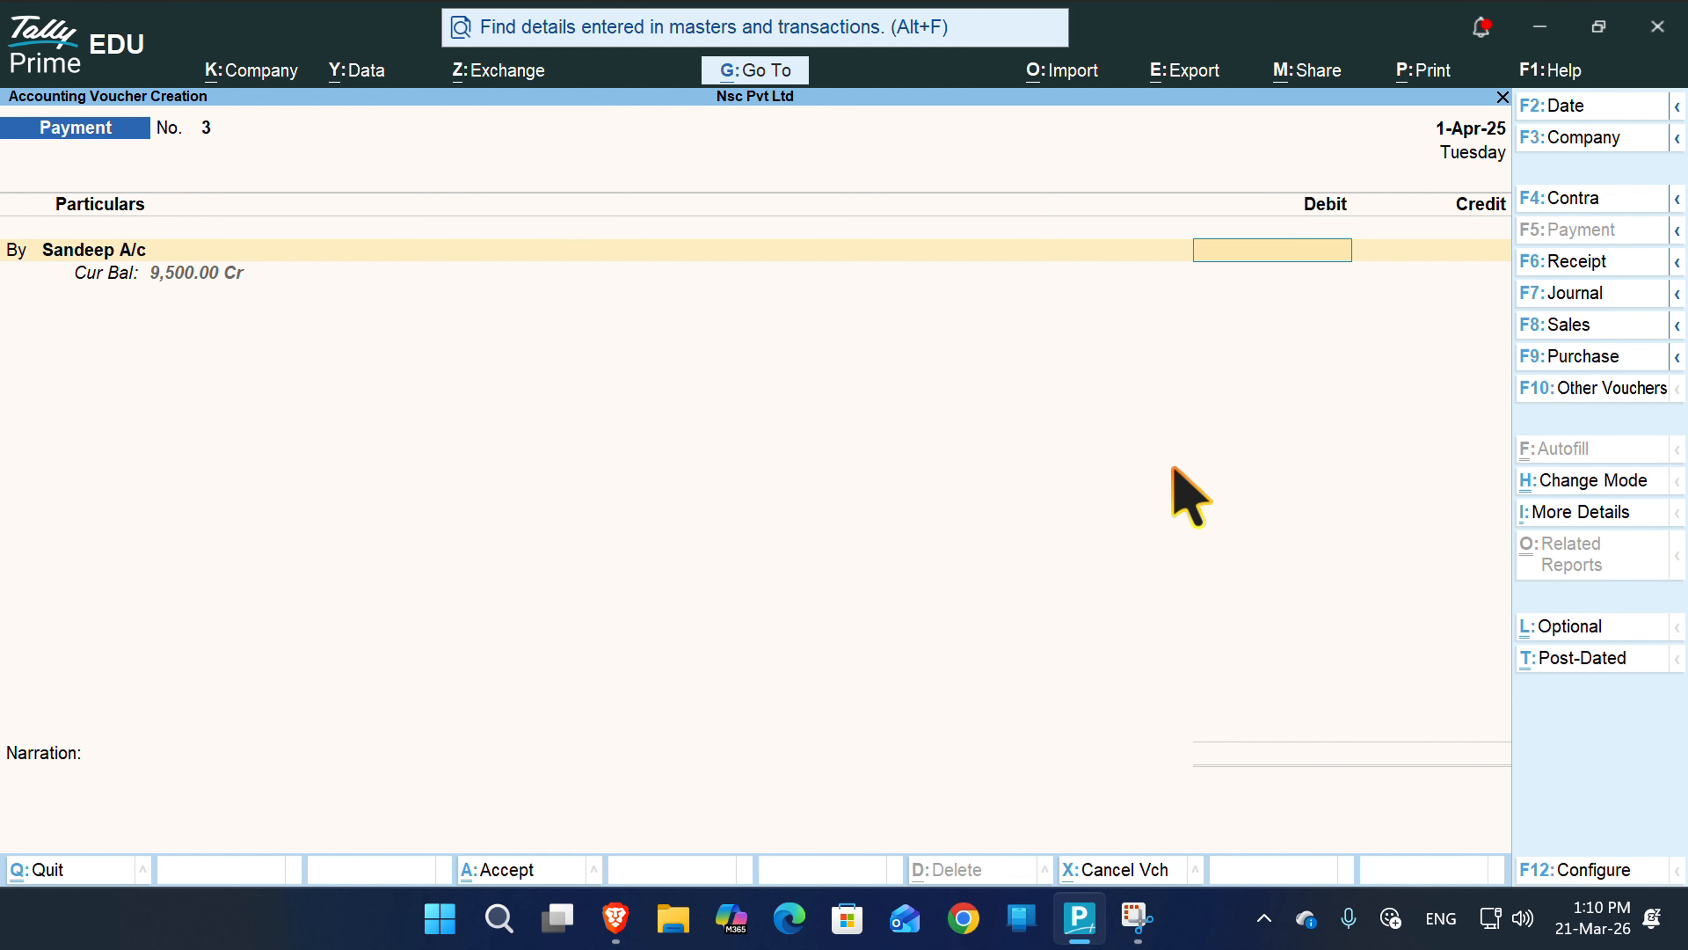
type("8000")
key("Return")
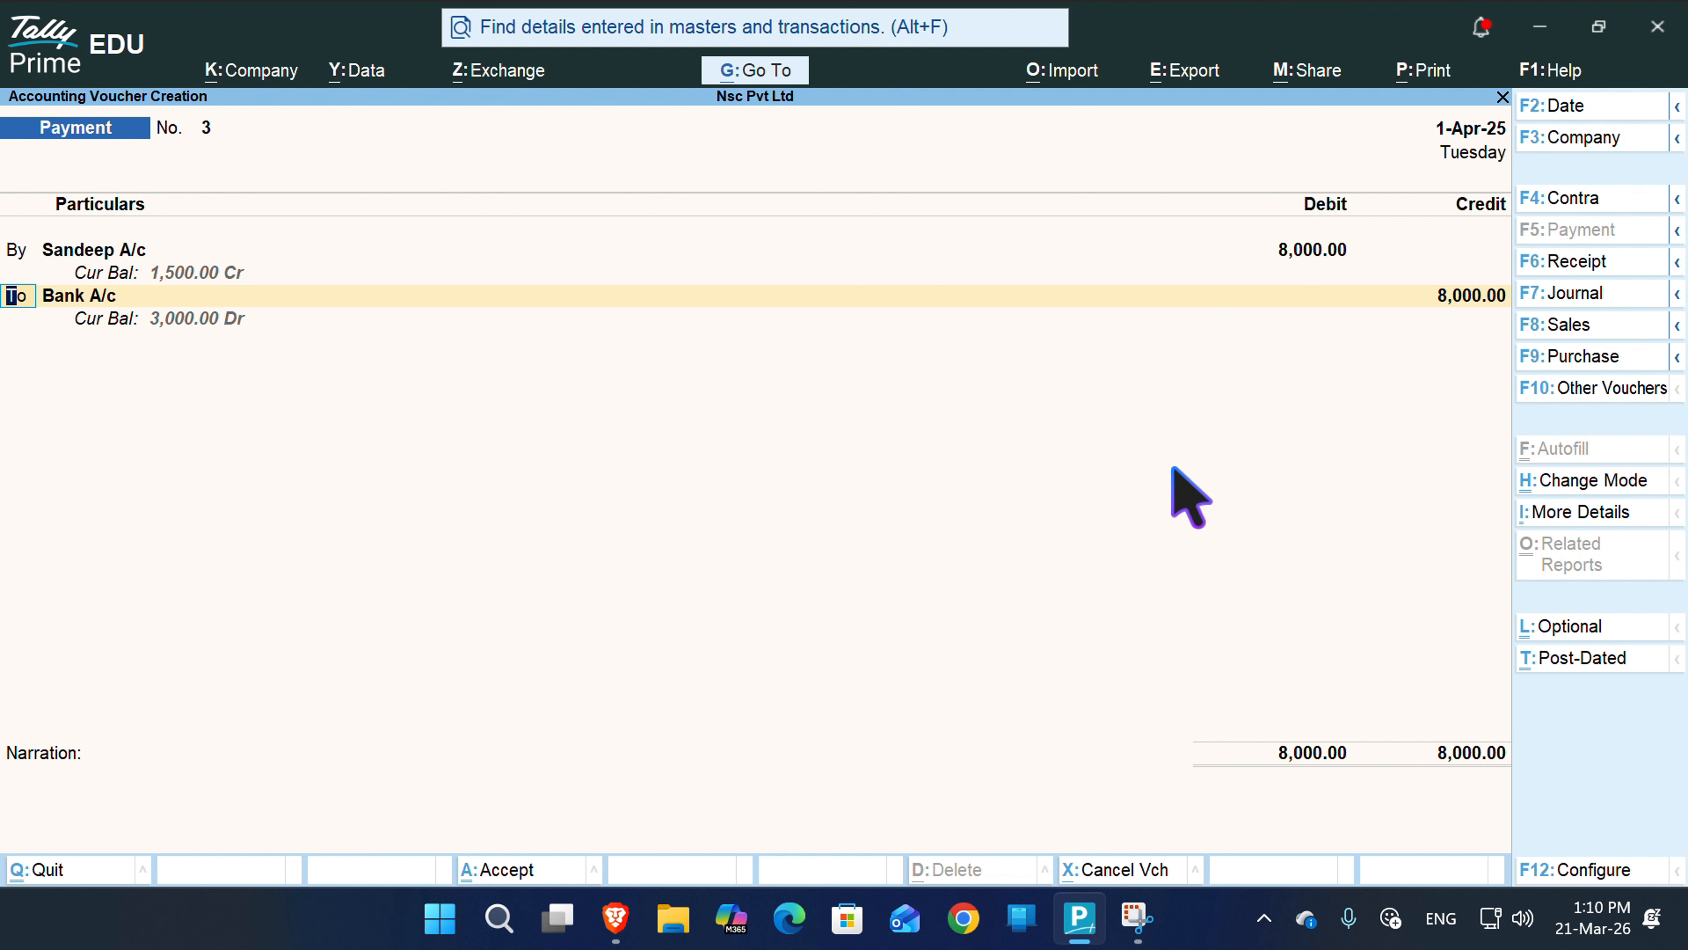
key("Return")
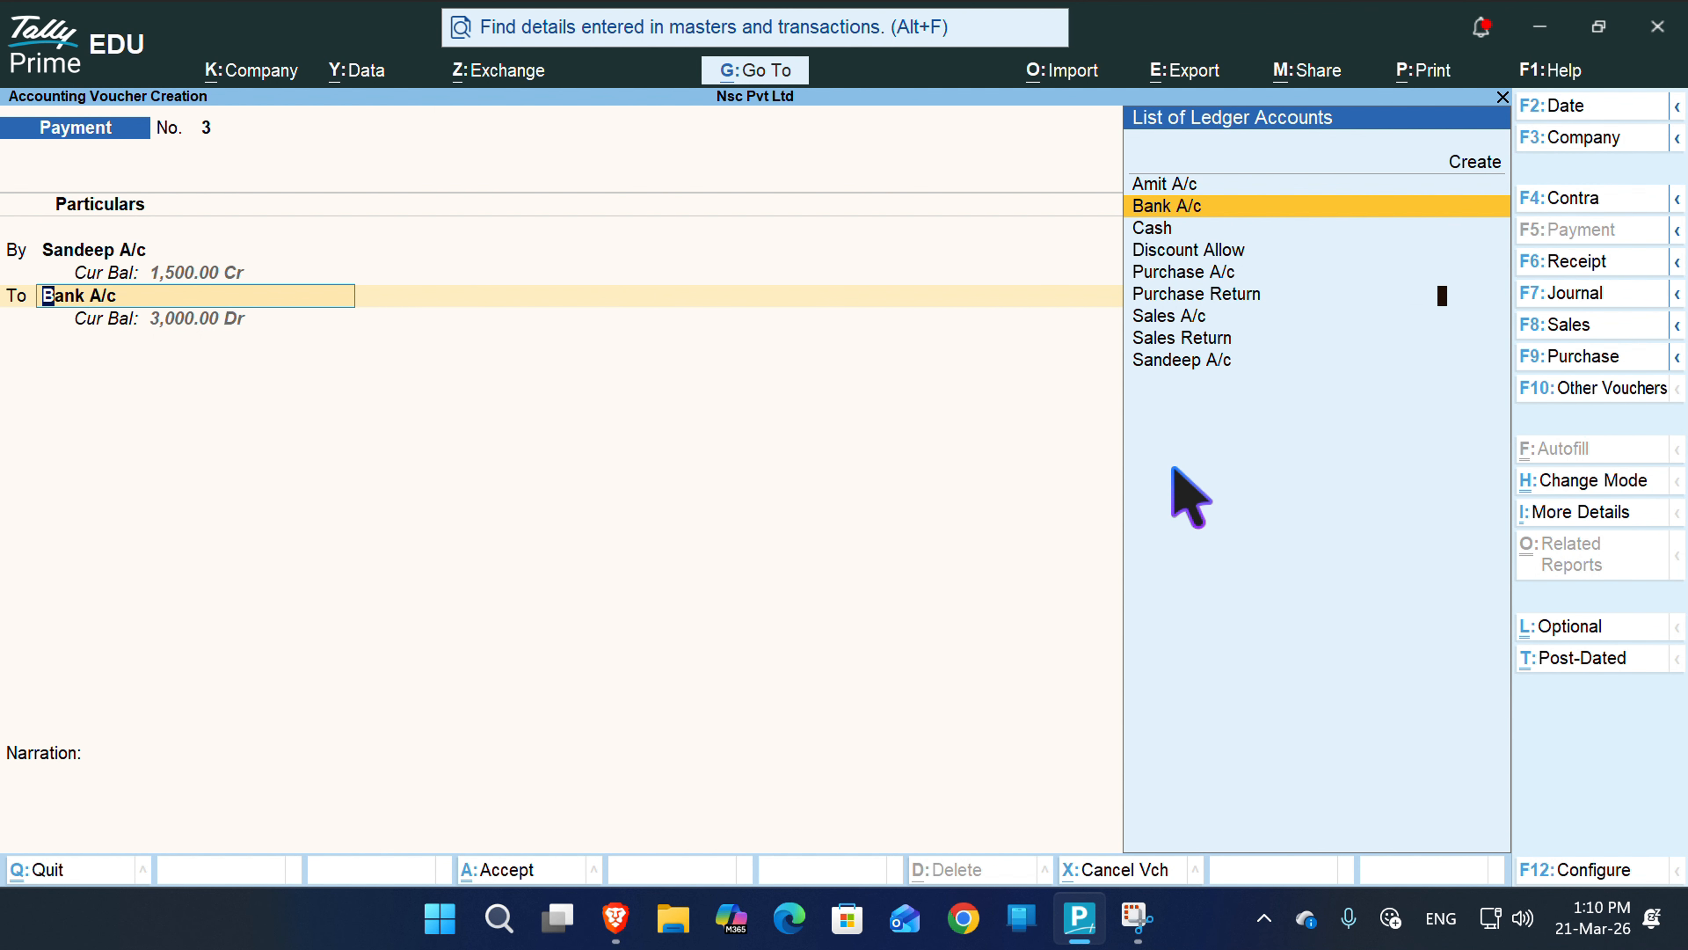
key("Return")
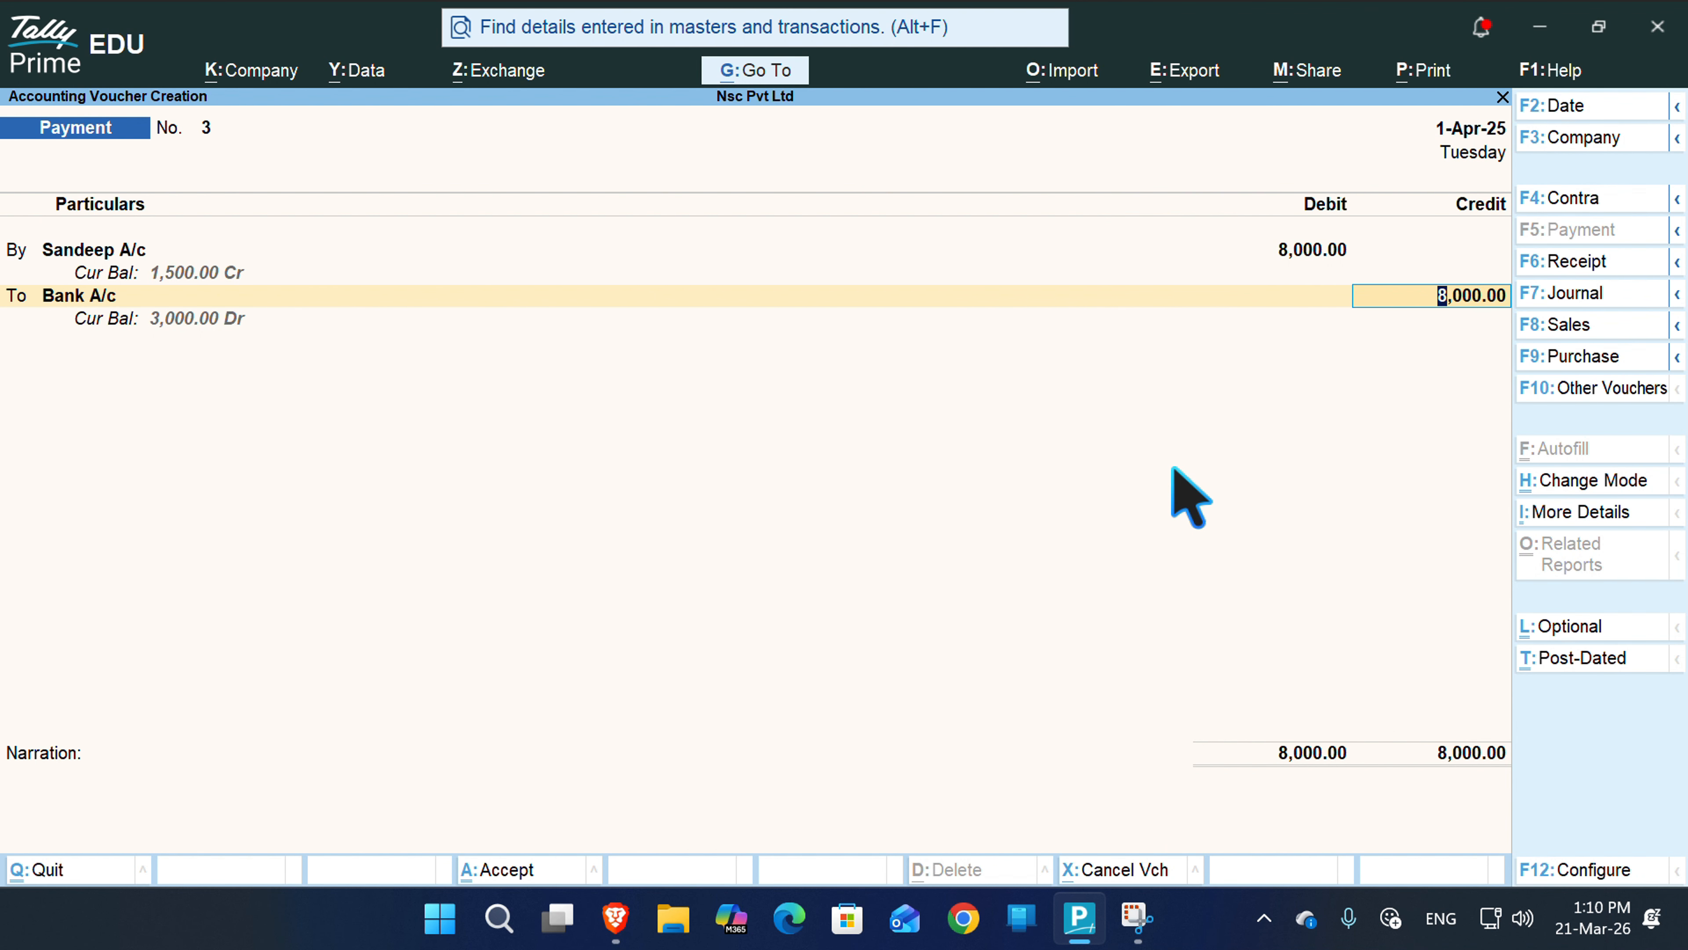
- Keep the 8,000 bank credit and default cheque allocation, leave the narration blank, and save the payment voucher
key("Return")
key("Return")
key("Return")
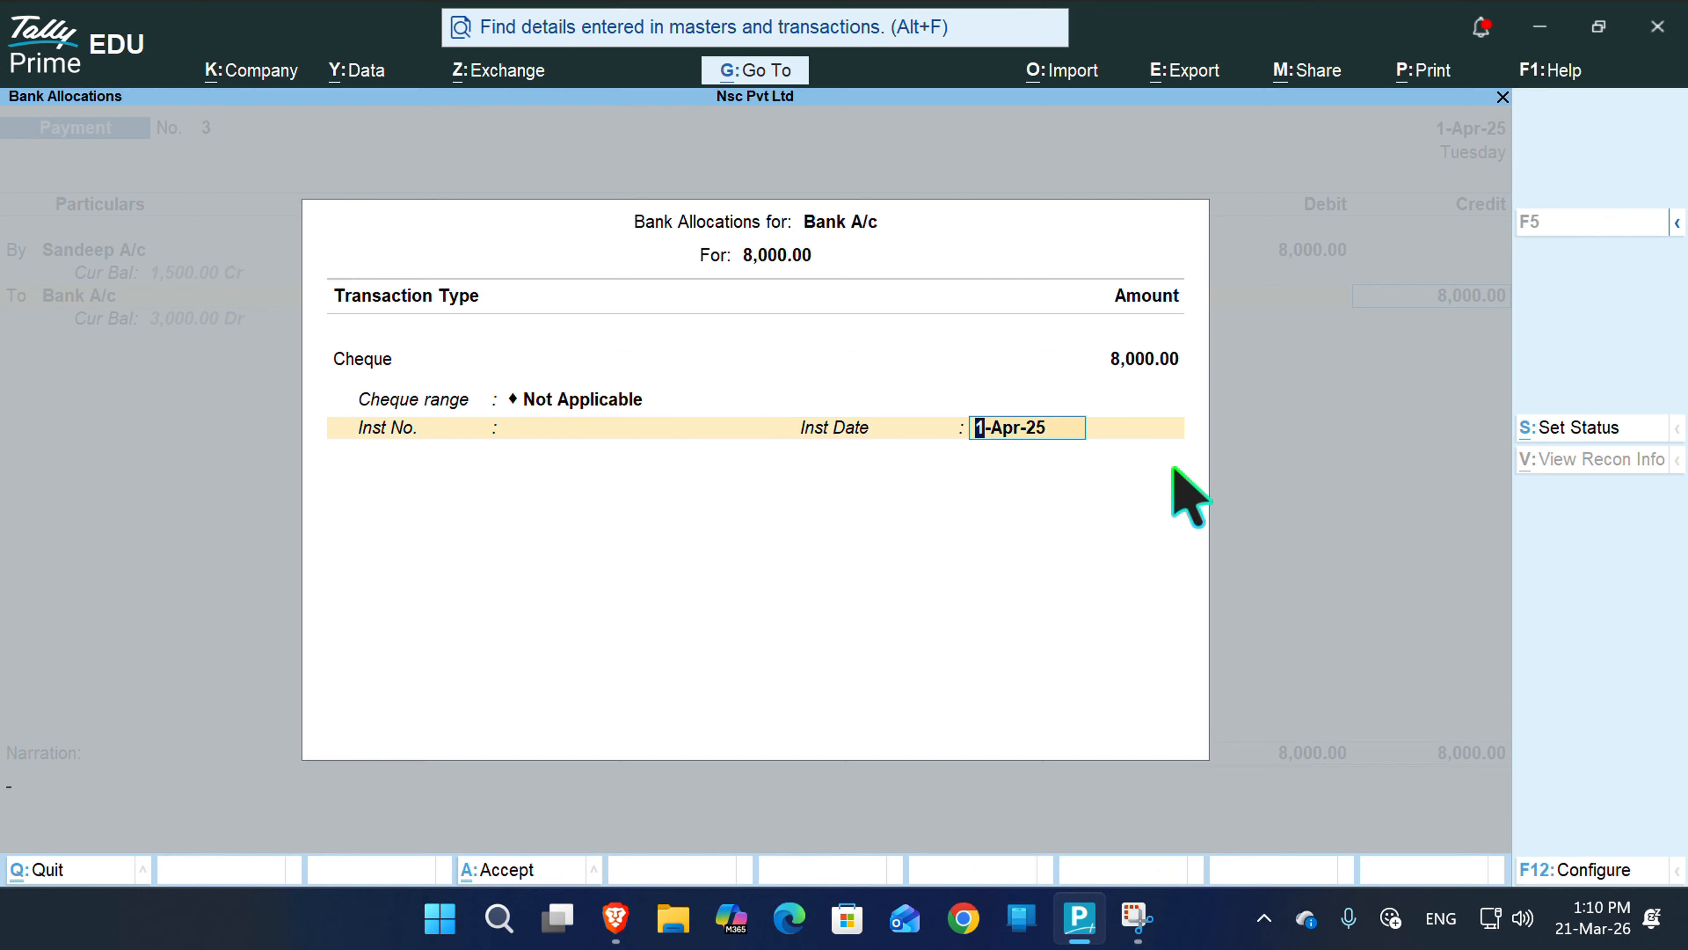
key("Return")
key("Return")
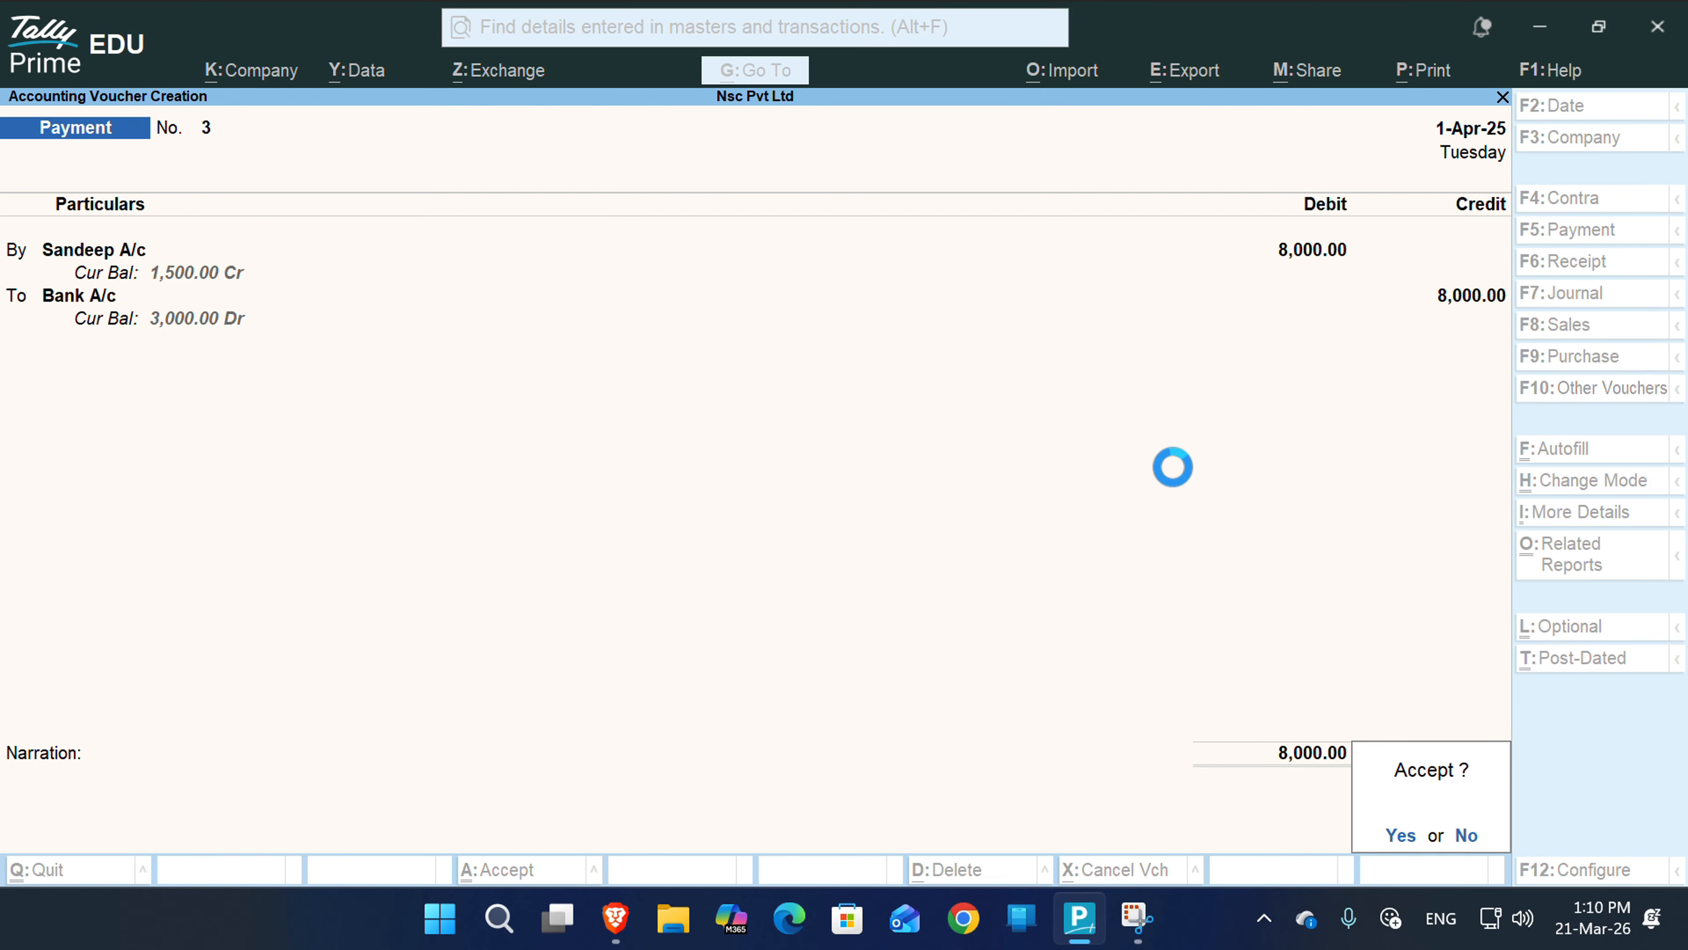
key("Return")
- Open the Ledger Vouchers report for the supplier's account and go through its entries
key("alt+g")
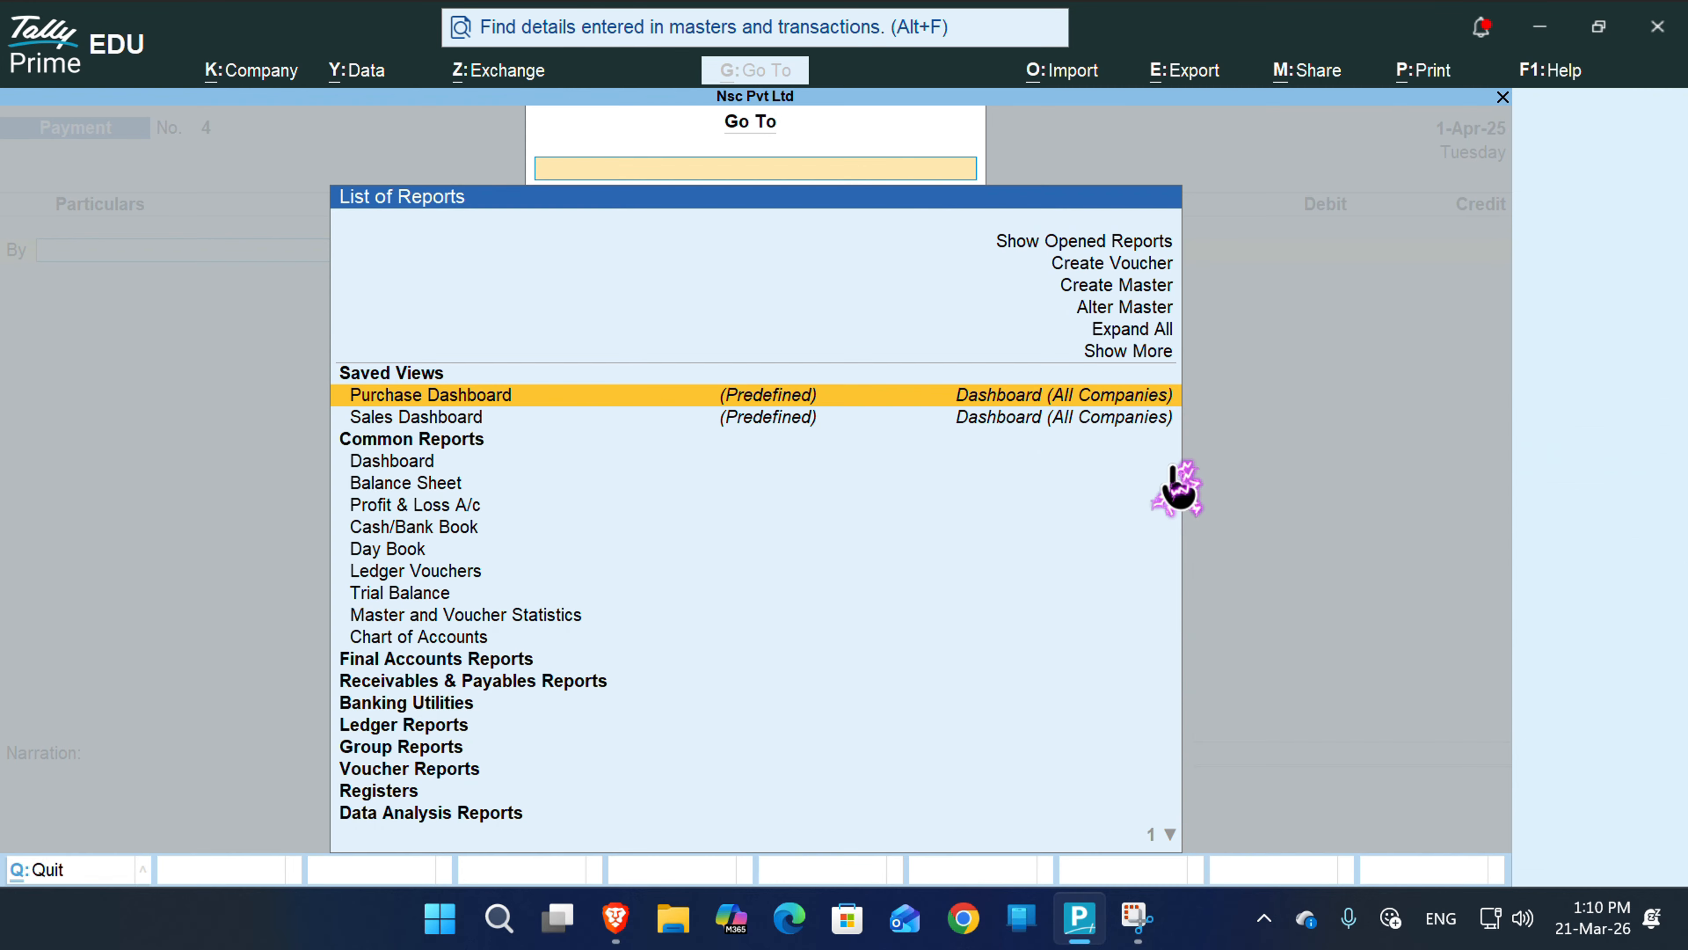
key("Down")
key("Down")
key("Down")
key("Down")
key("Down")
key("Down")
key("Down")
key("Down")
key("Down")
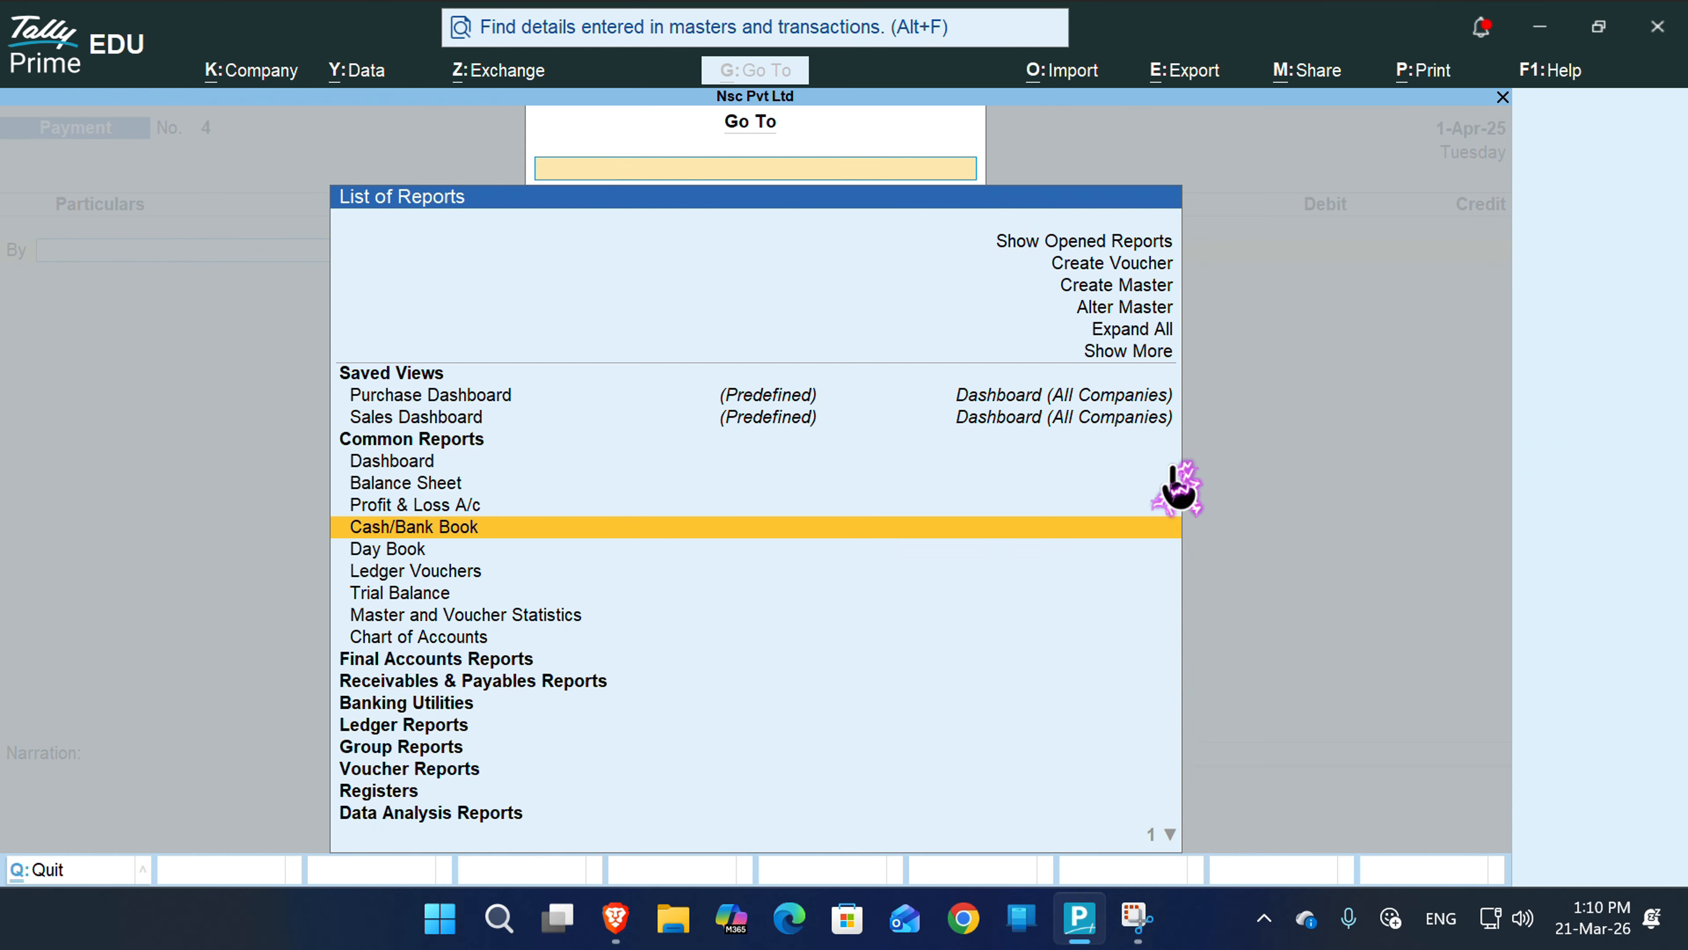
key("Up")
key("Return")
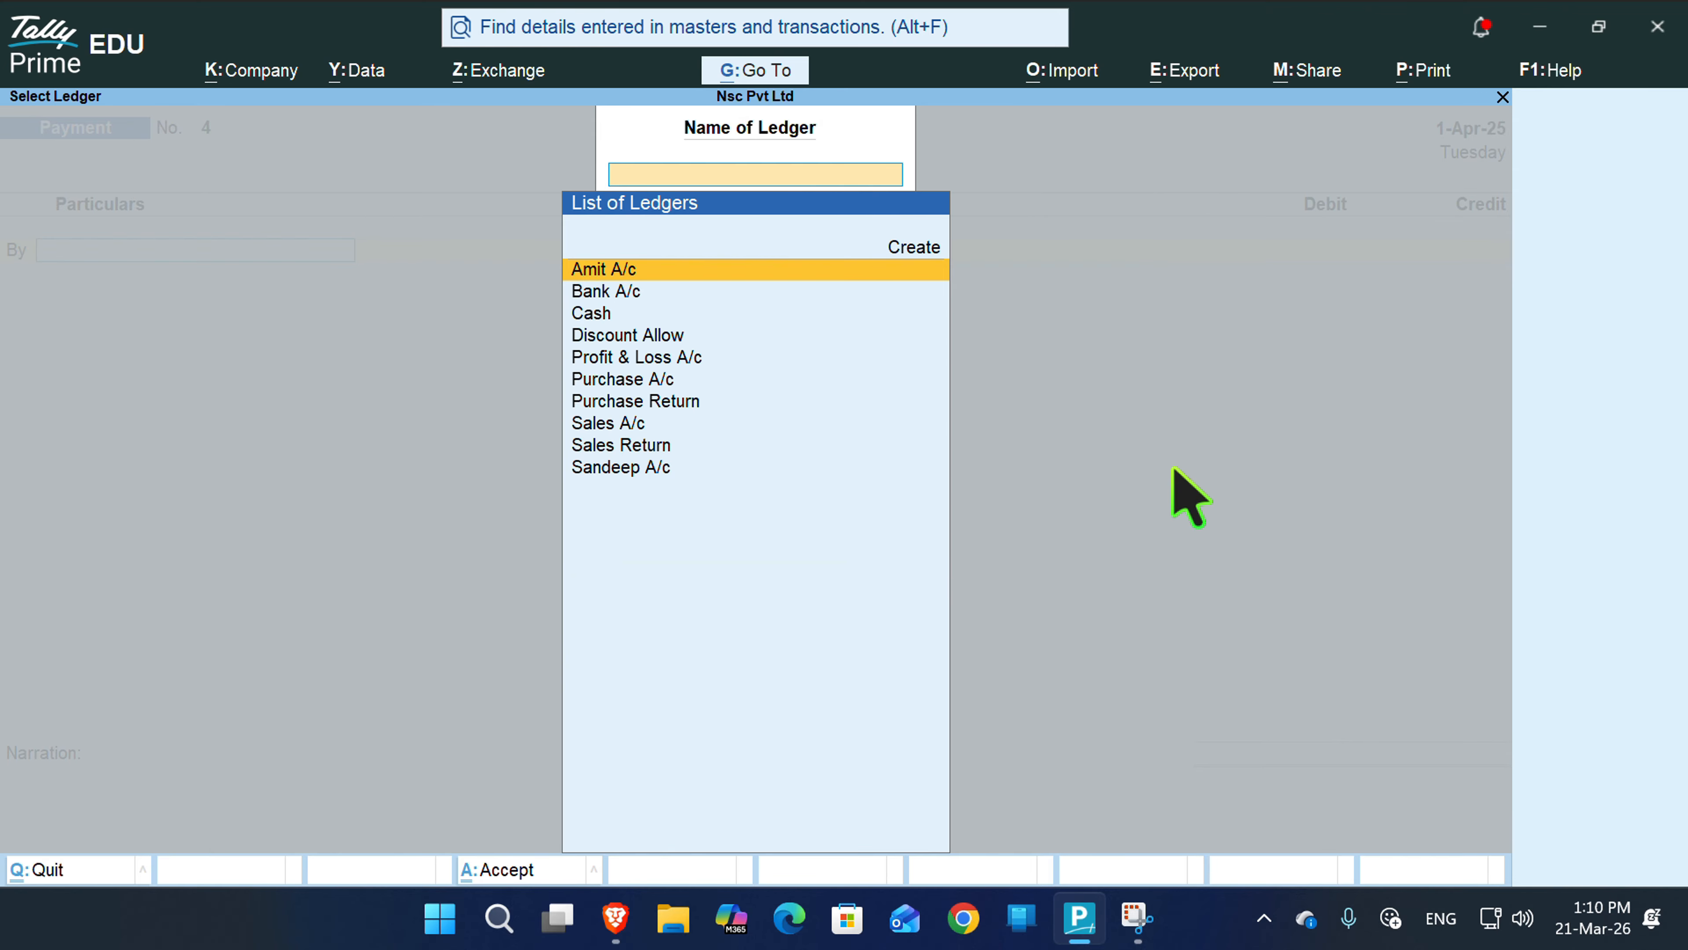
key("Down")
key("Down")
key("Down")
key("Down")
key("Down")
key("Down")
key("Down")
key("Down")
key("Down")
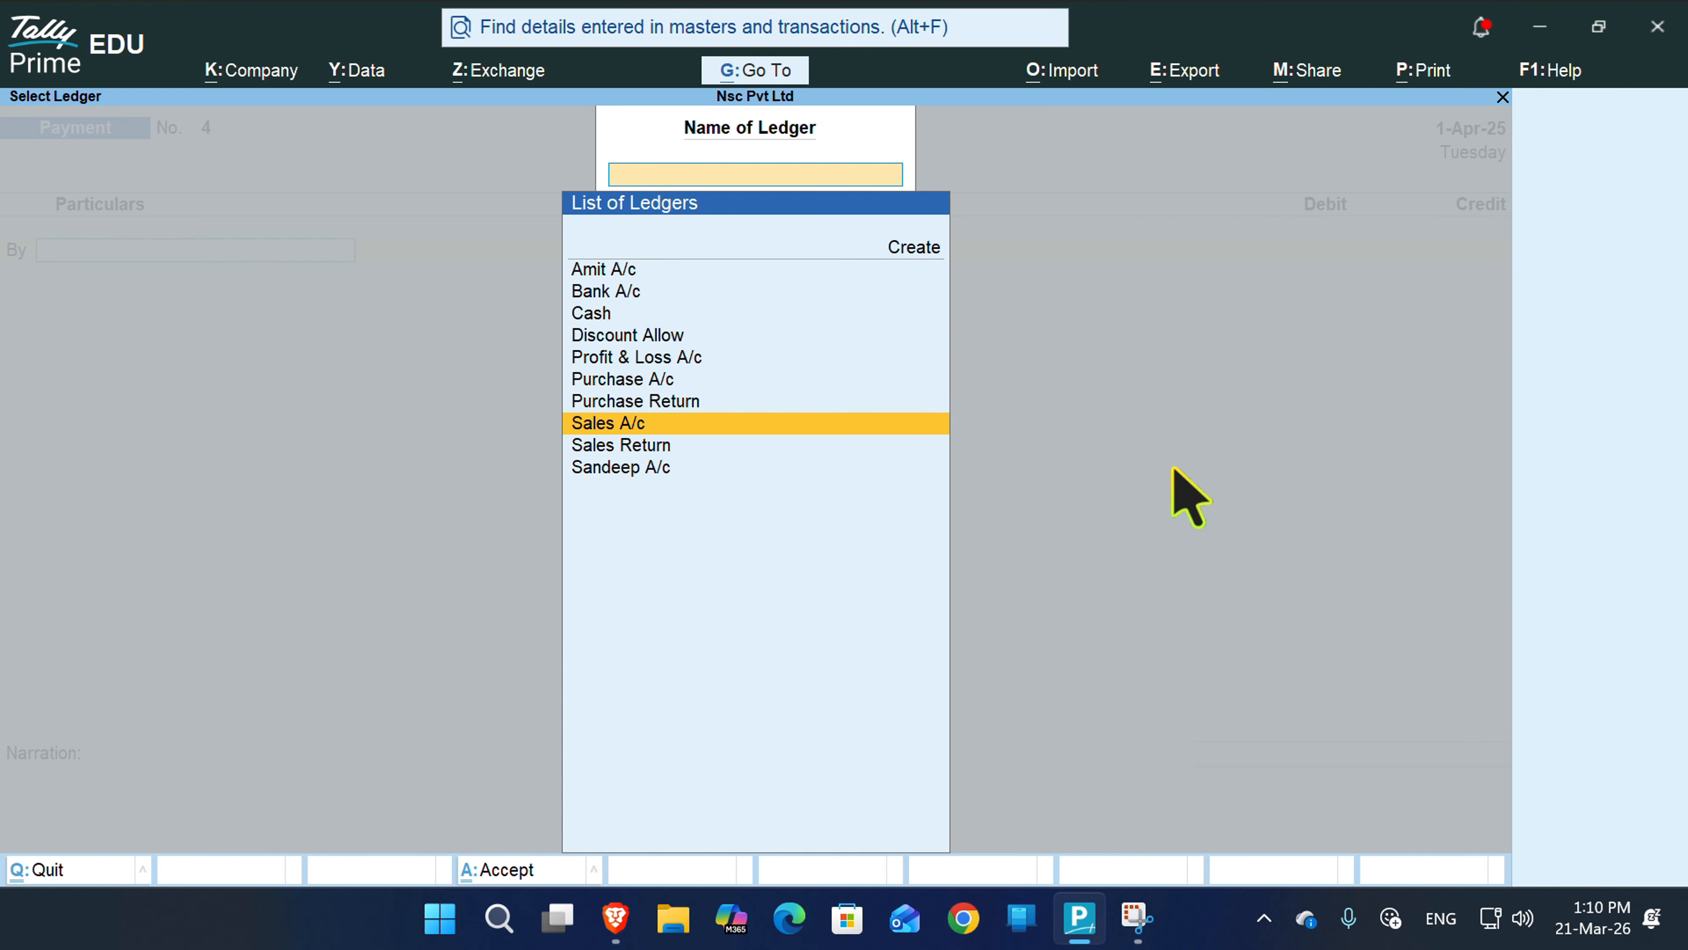
key("Return")
key("Down")
key("Down")
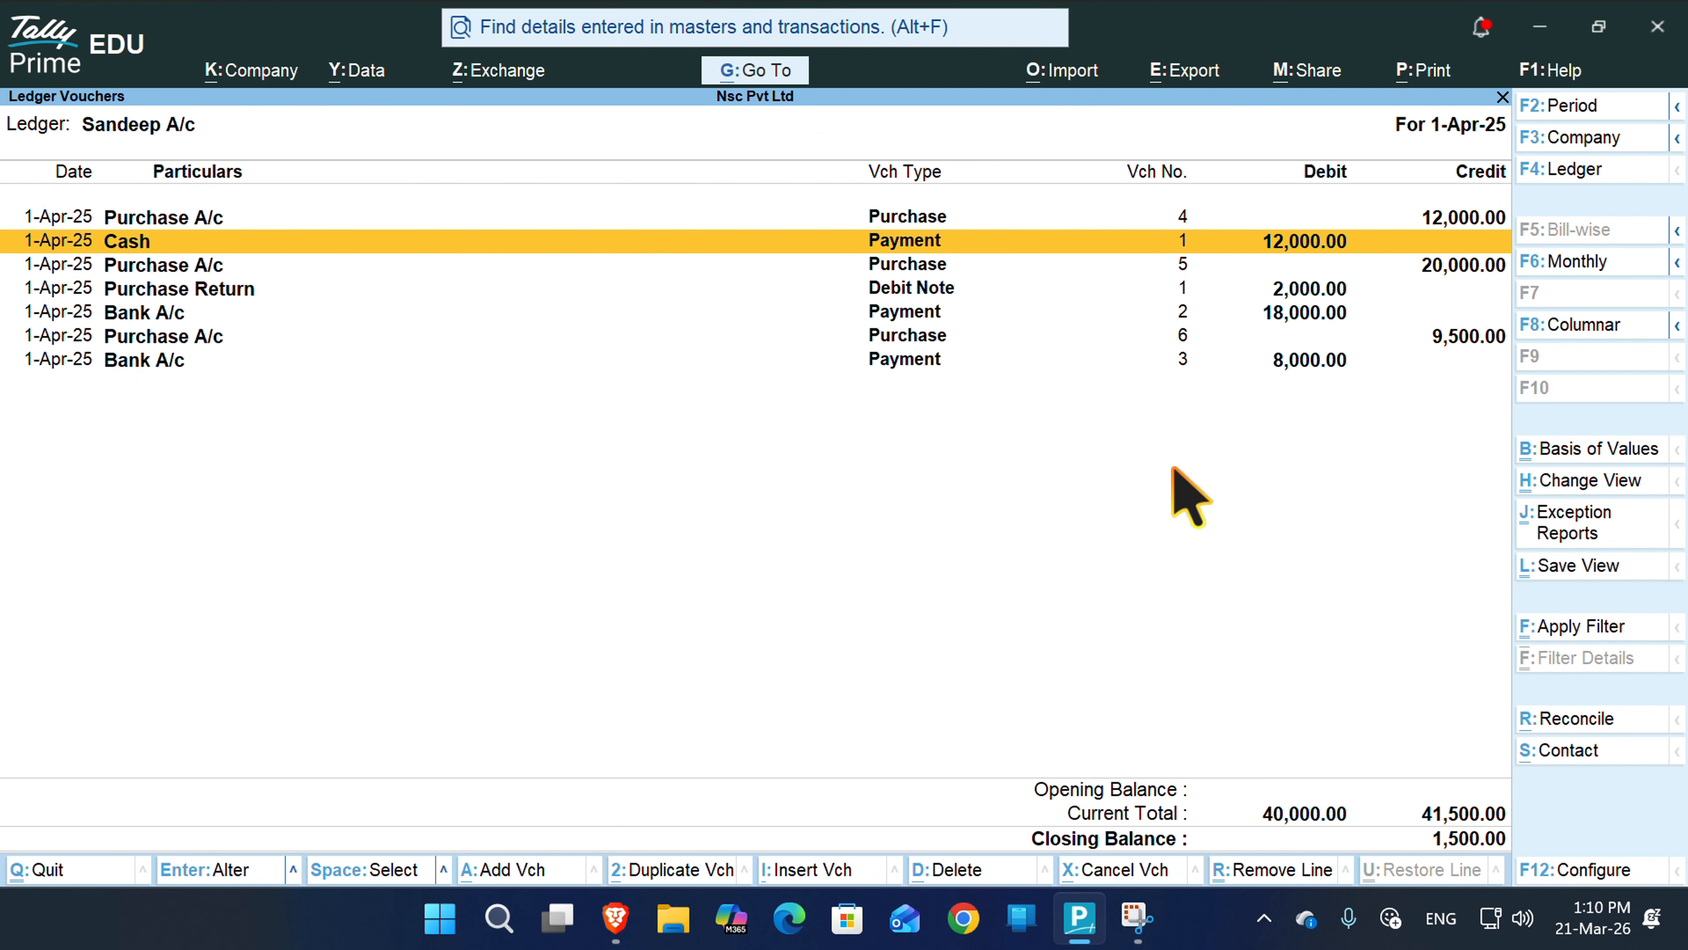
- Compare the last purchase and the last bank payment in the supplier's ledger entries, and check the closing balance
key("End")
key("Up")
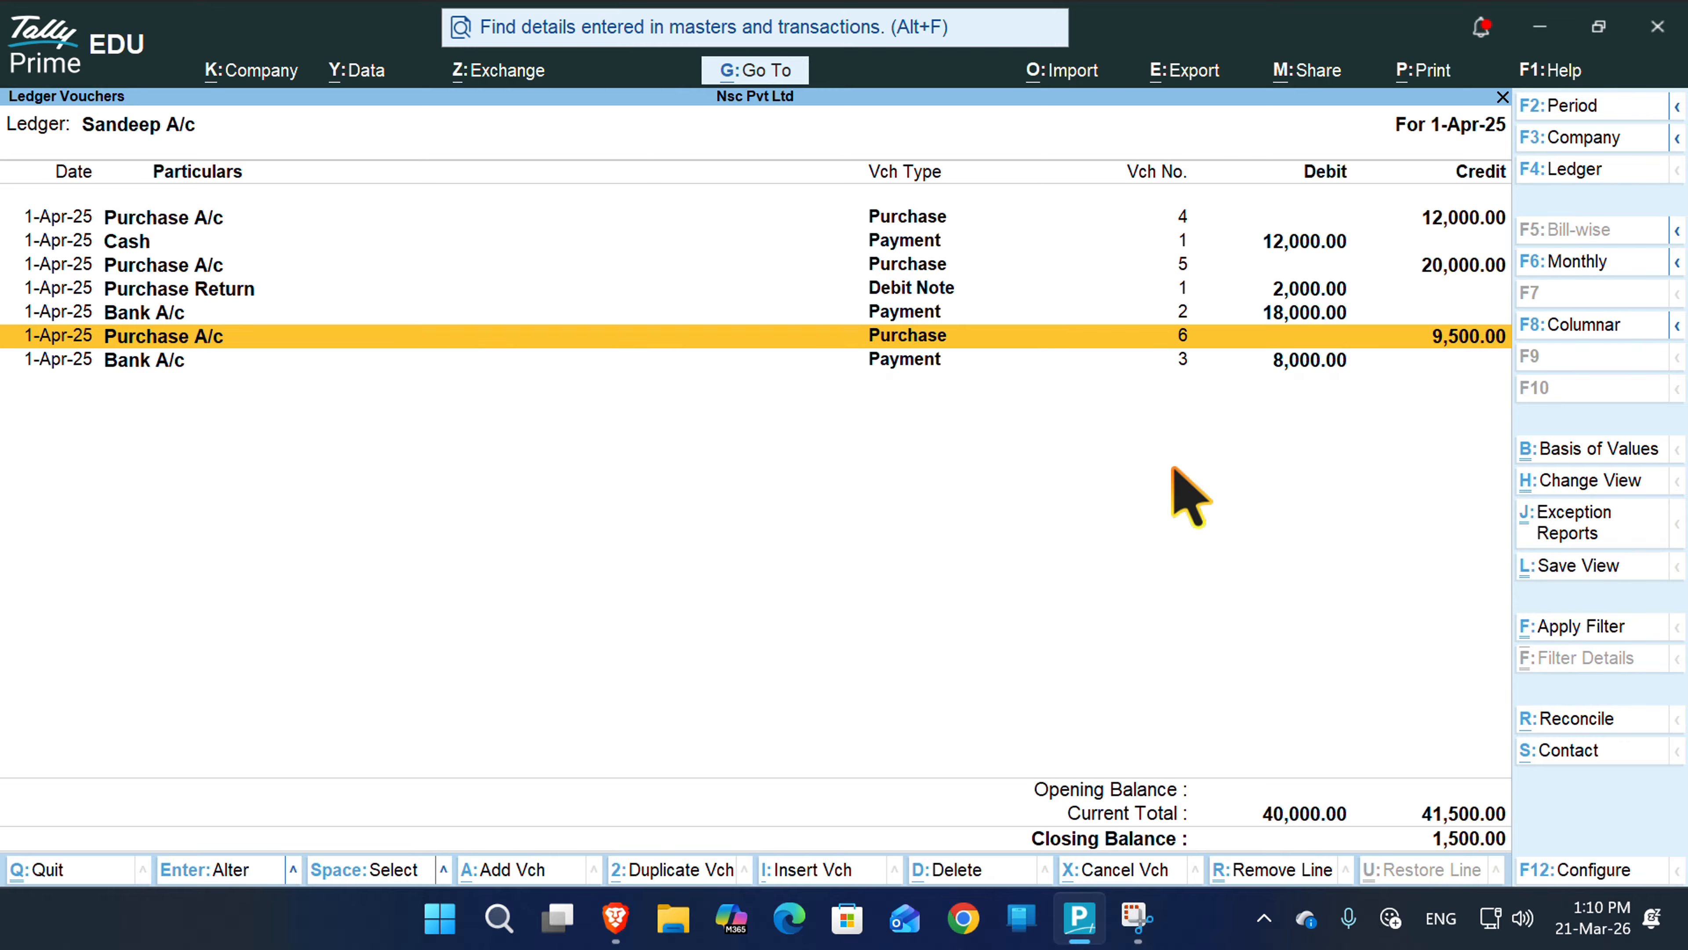
key("Down")
key("Up")
key("Down")
key("Up")
key("Down")
key("Up")
key("Down")
key("Up")
key("Down")
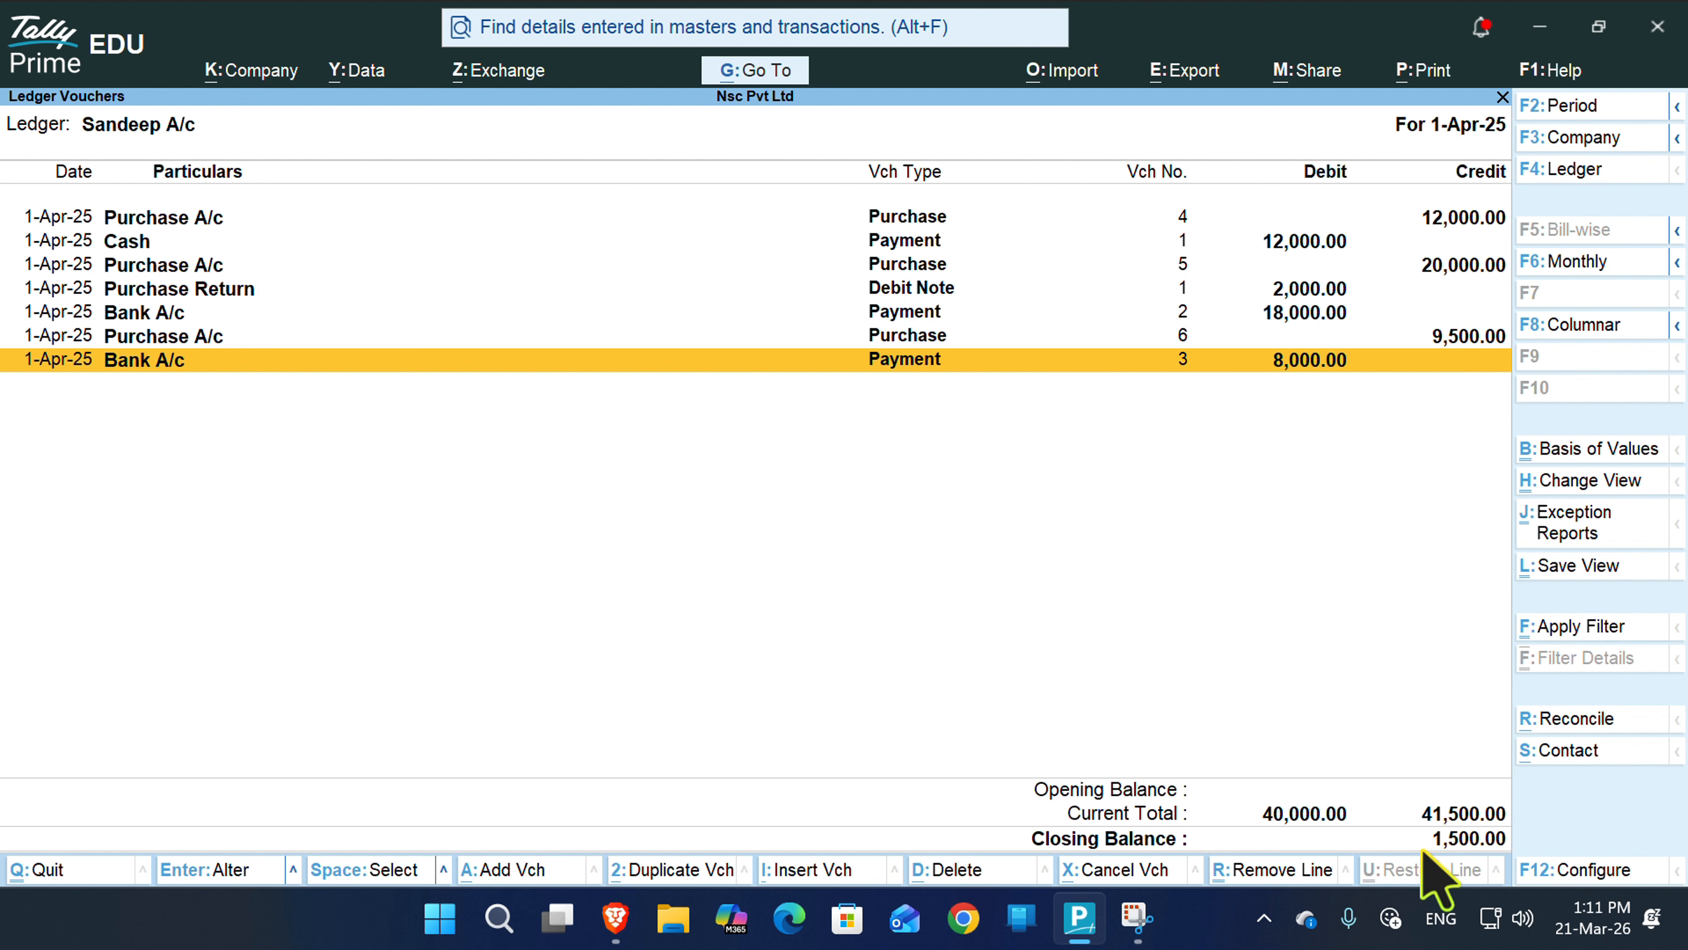
- Open the supplier's last bank payment voucher for alteration and set the supplier's debit to 9,500
key("Return")
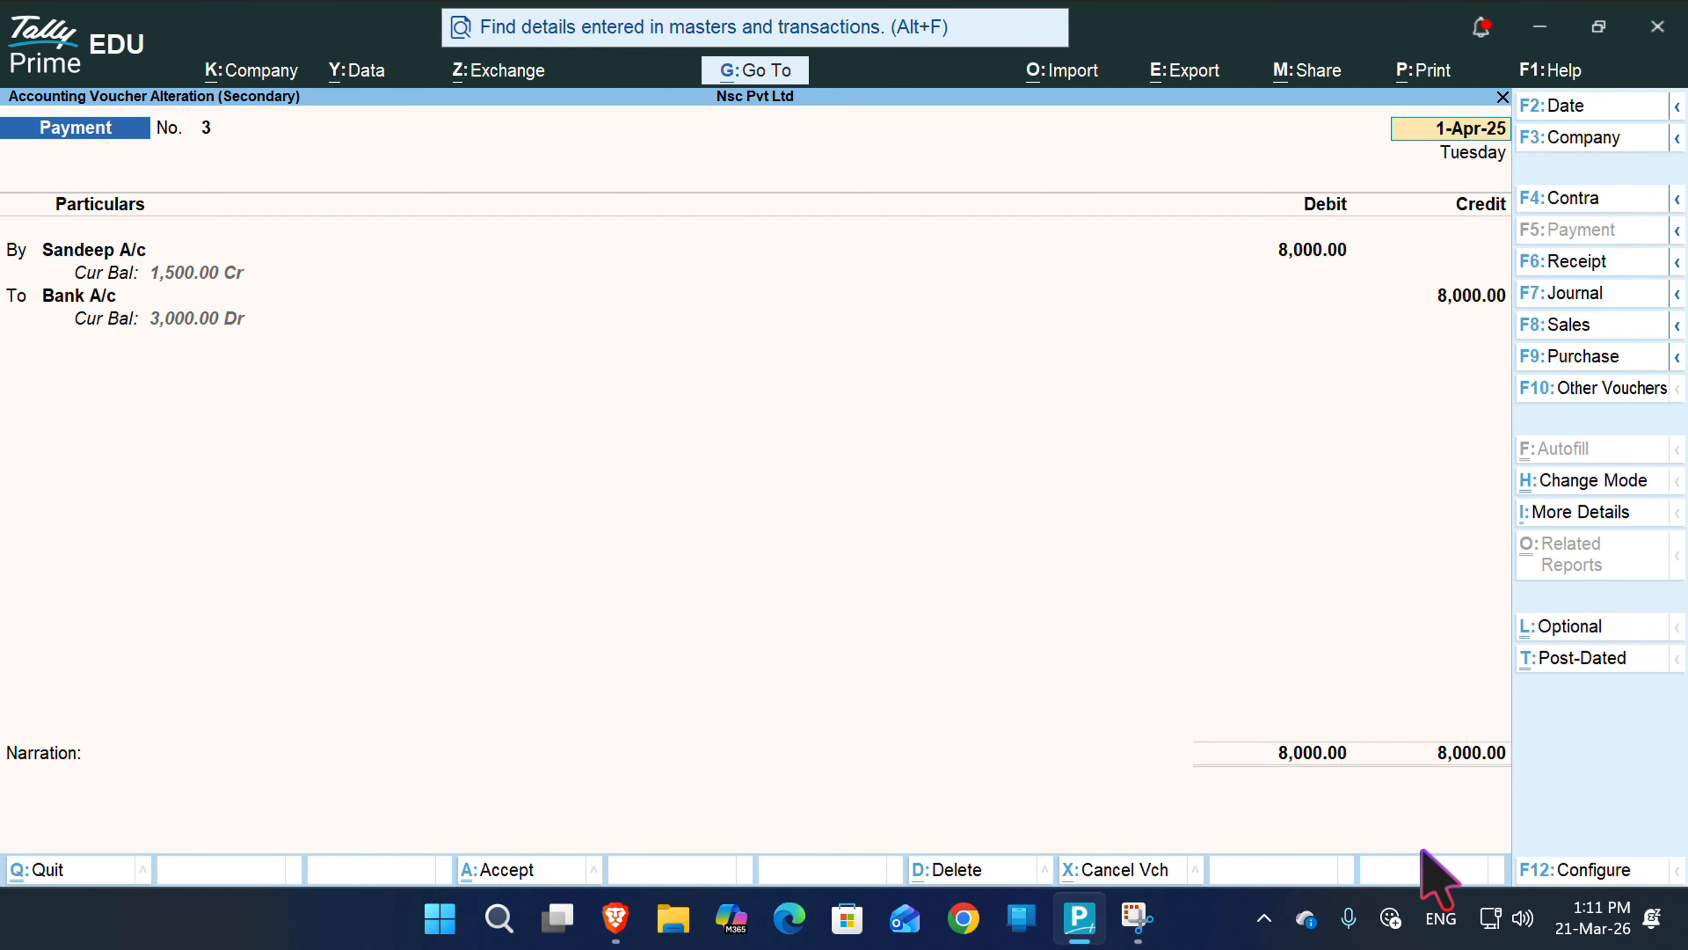
key("Return")
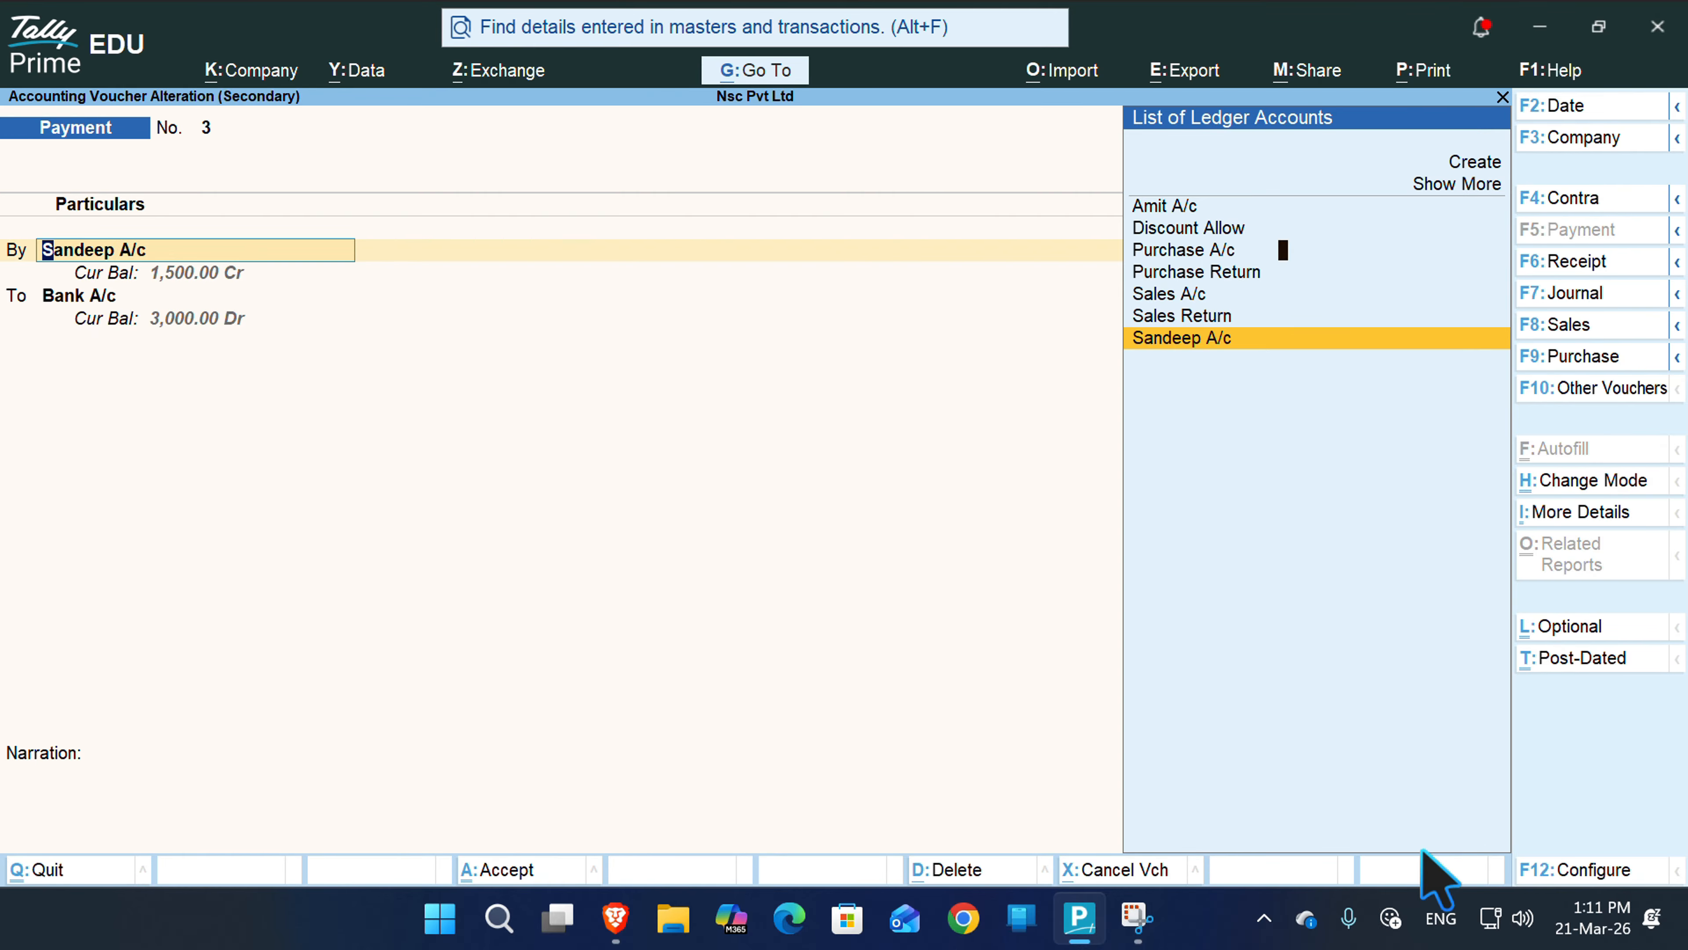
key("Return")
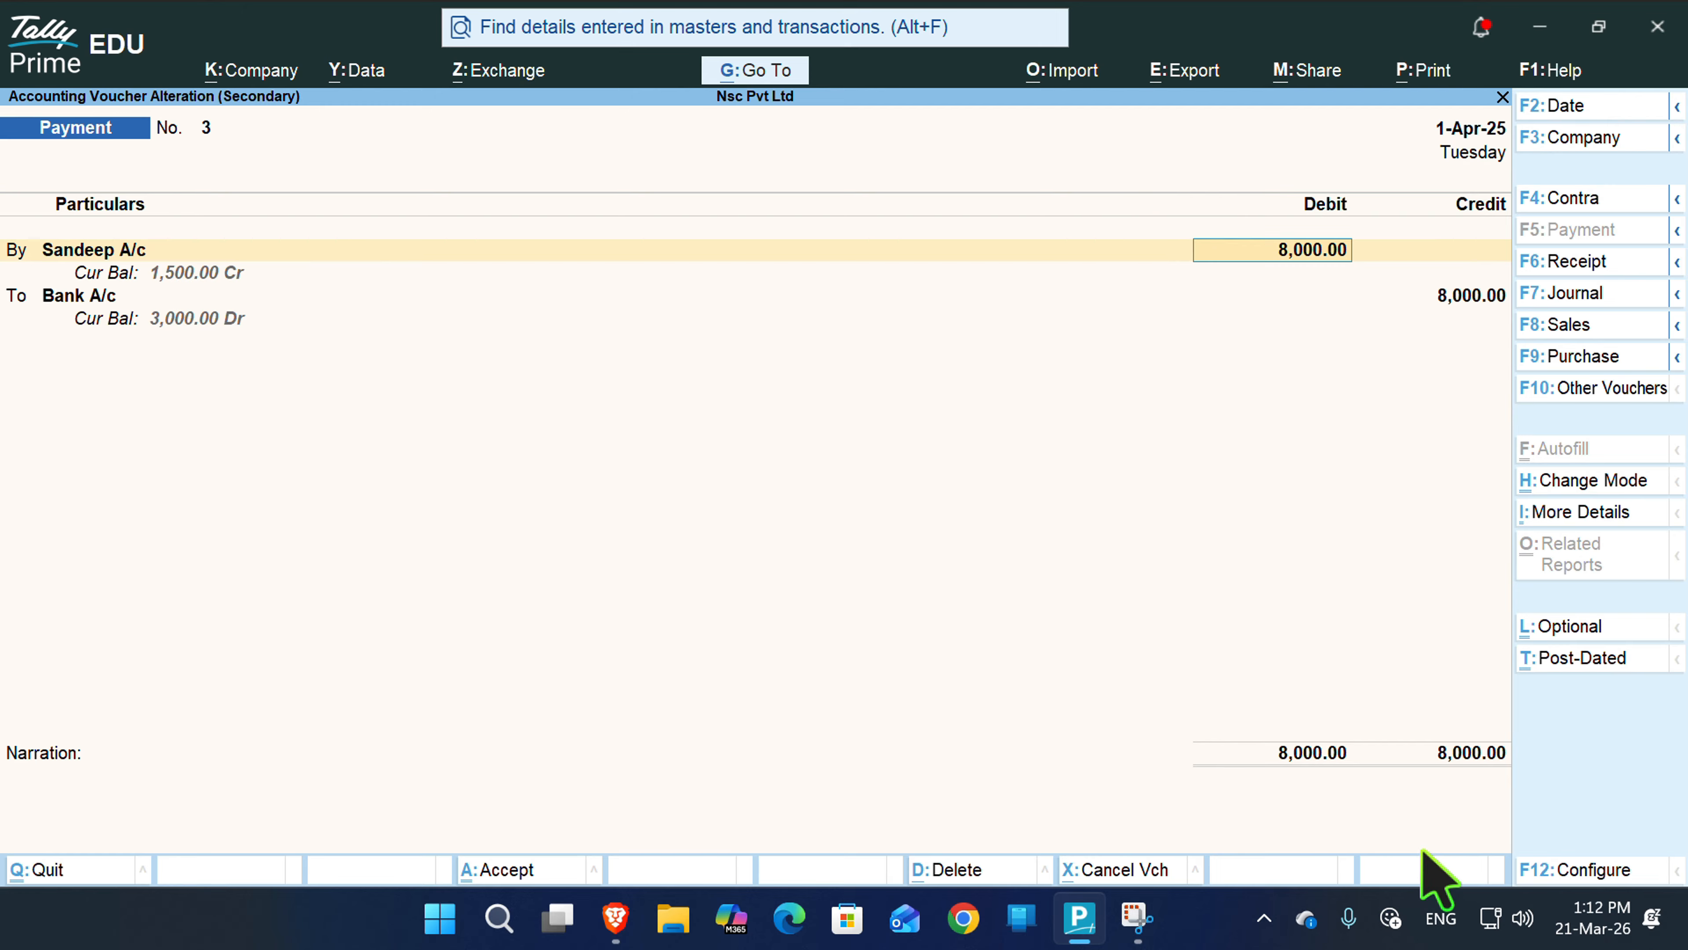
type("95000")
key("BackSpace")
key("Return")
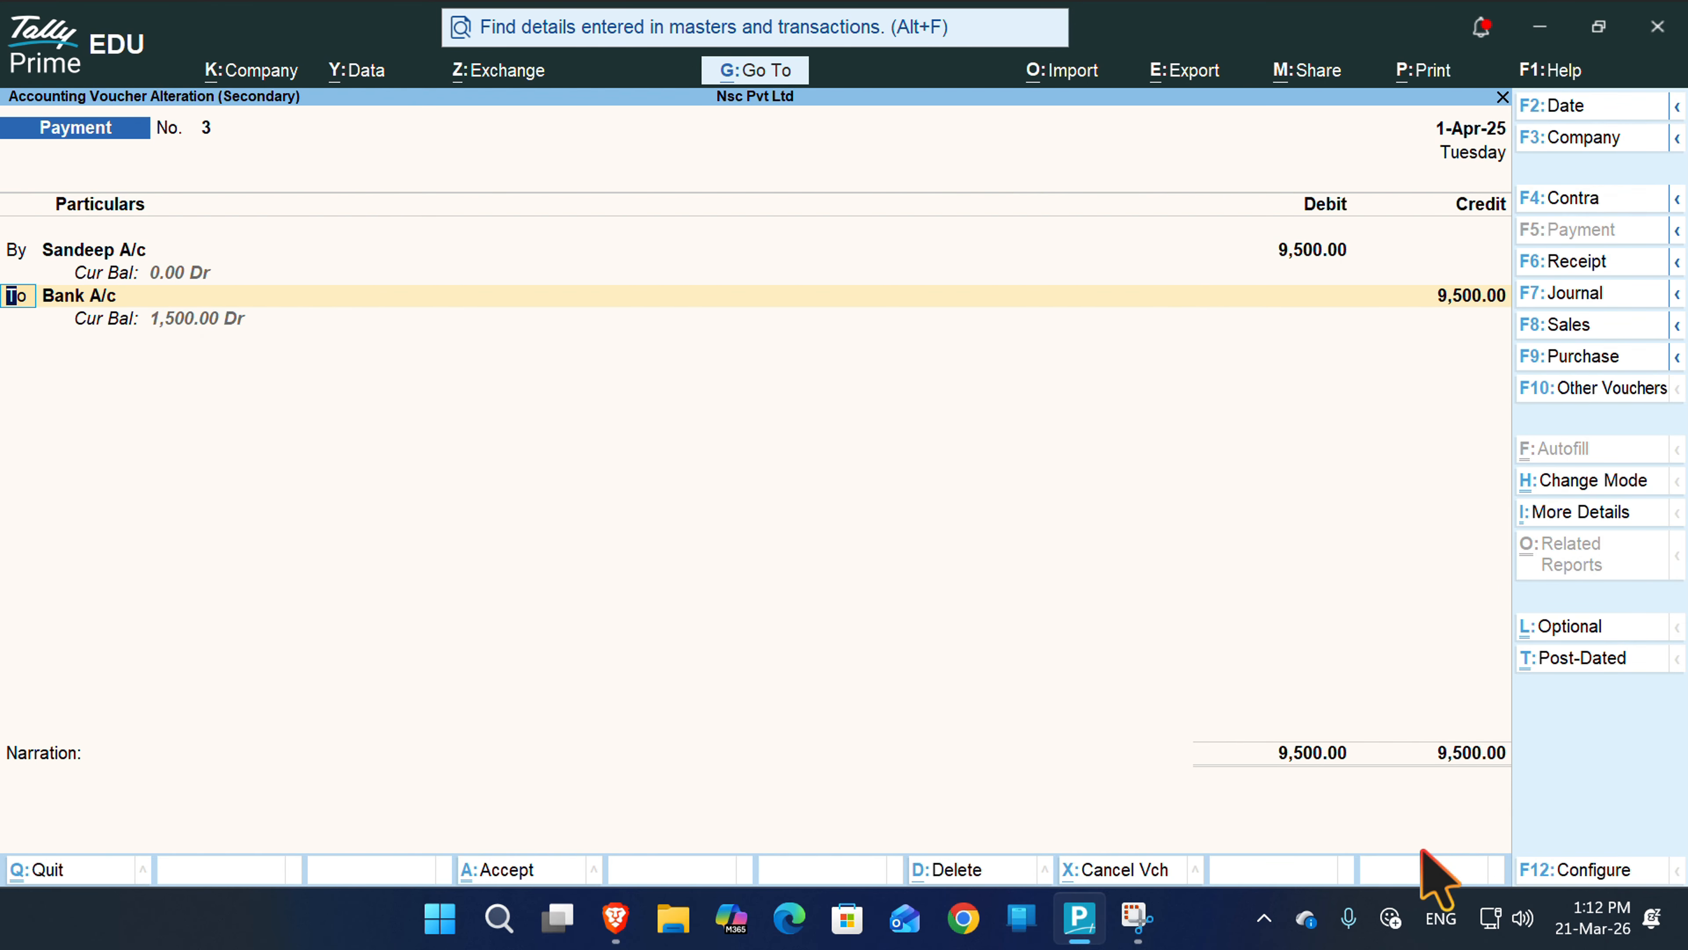
- Set the Bank A/c credit in the payment voucher to 8,000 and accept its cheque allocation
key("Return")
key("Return")
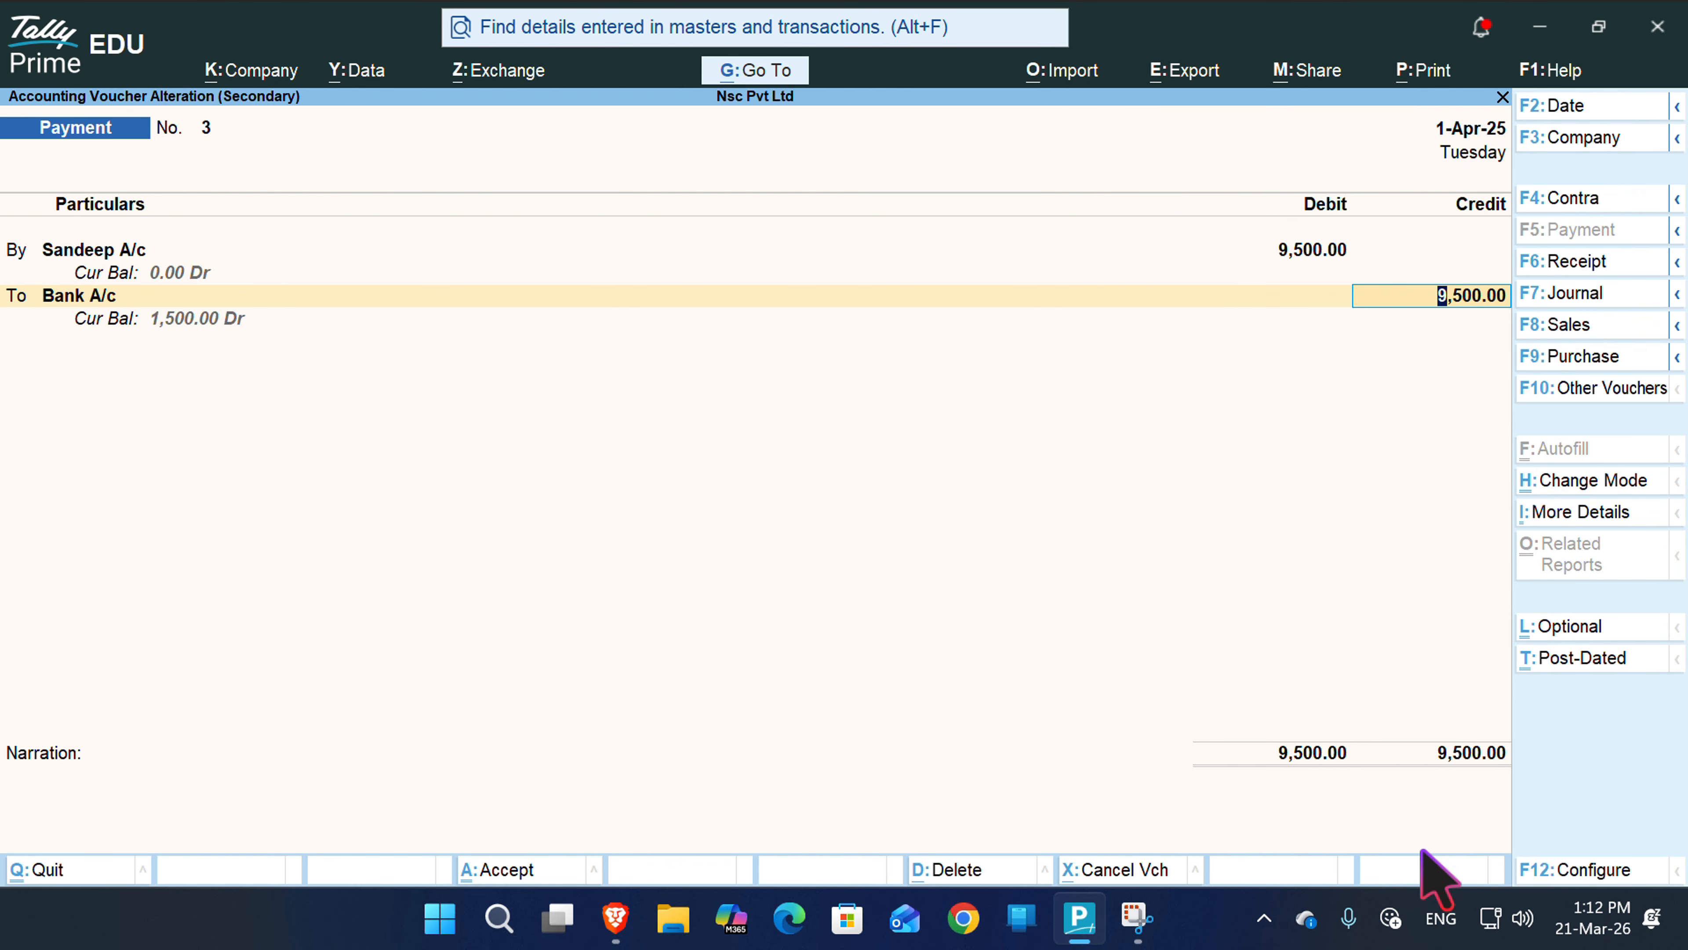
type("9")
key("BackSpace")
type("8000")
key("Return")
key("Return")
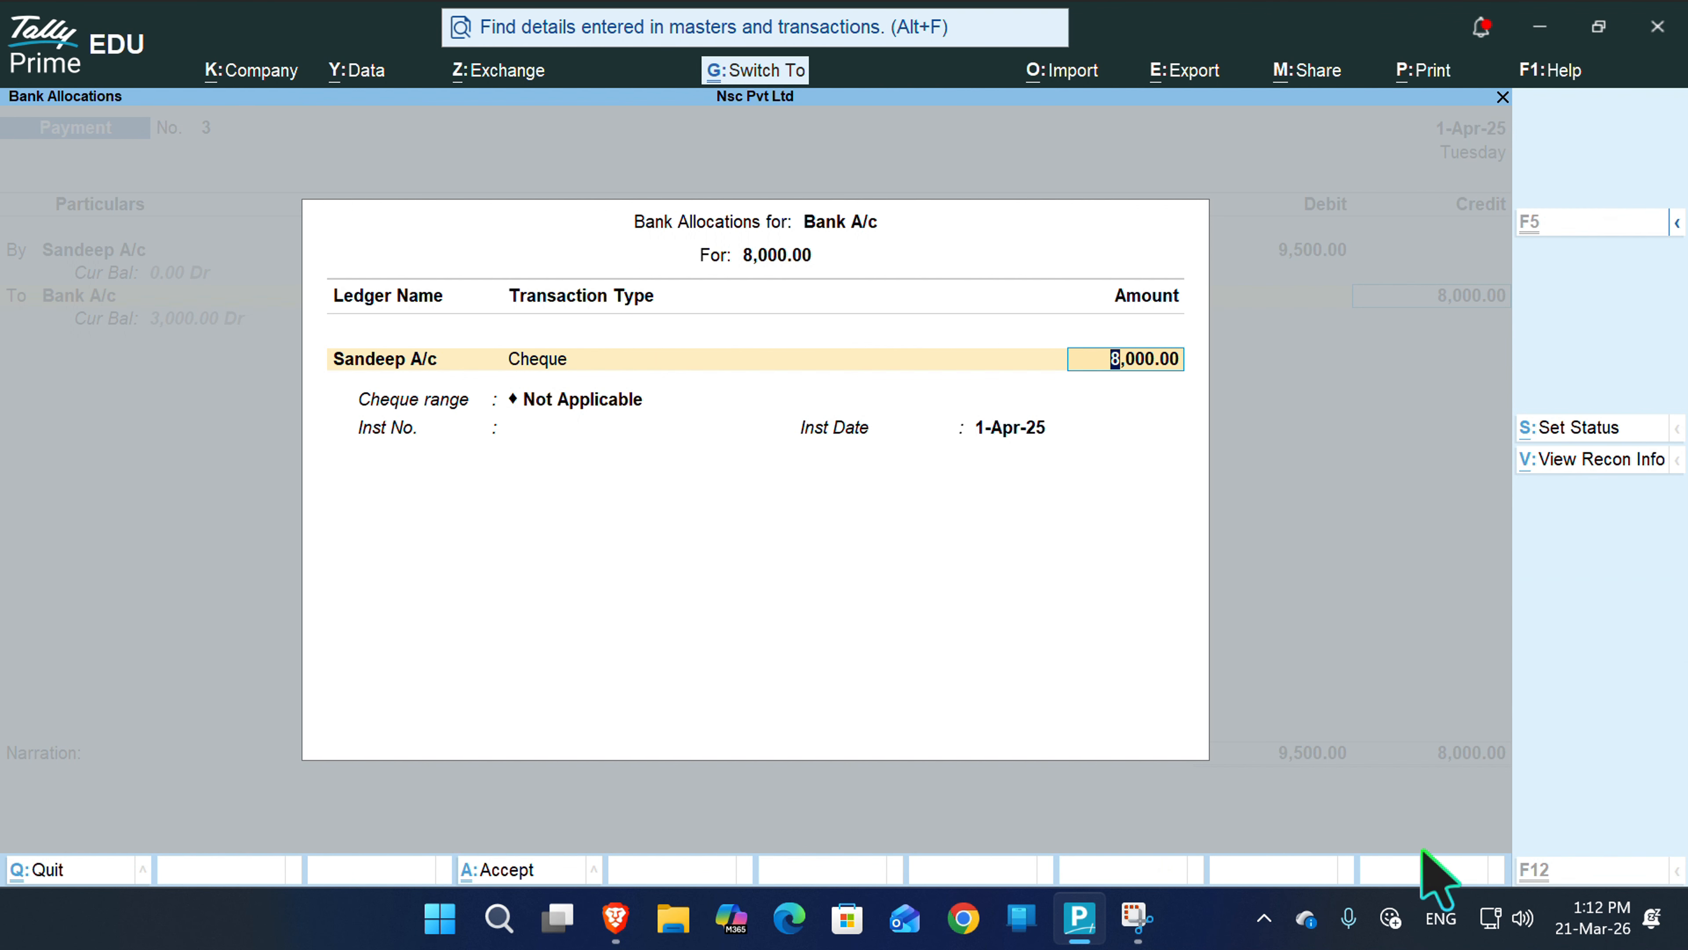
key("Return")
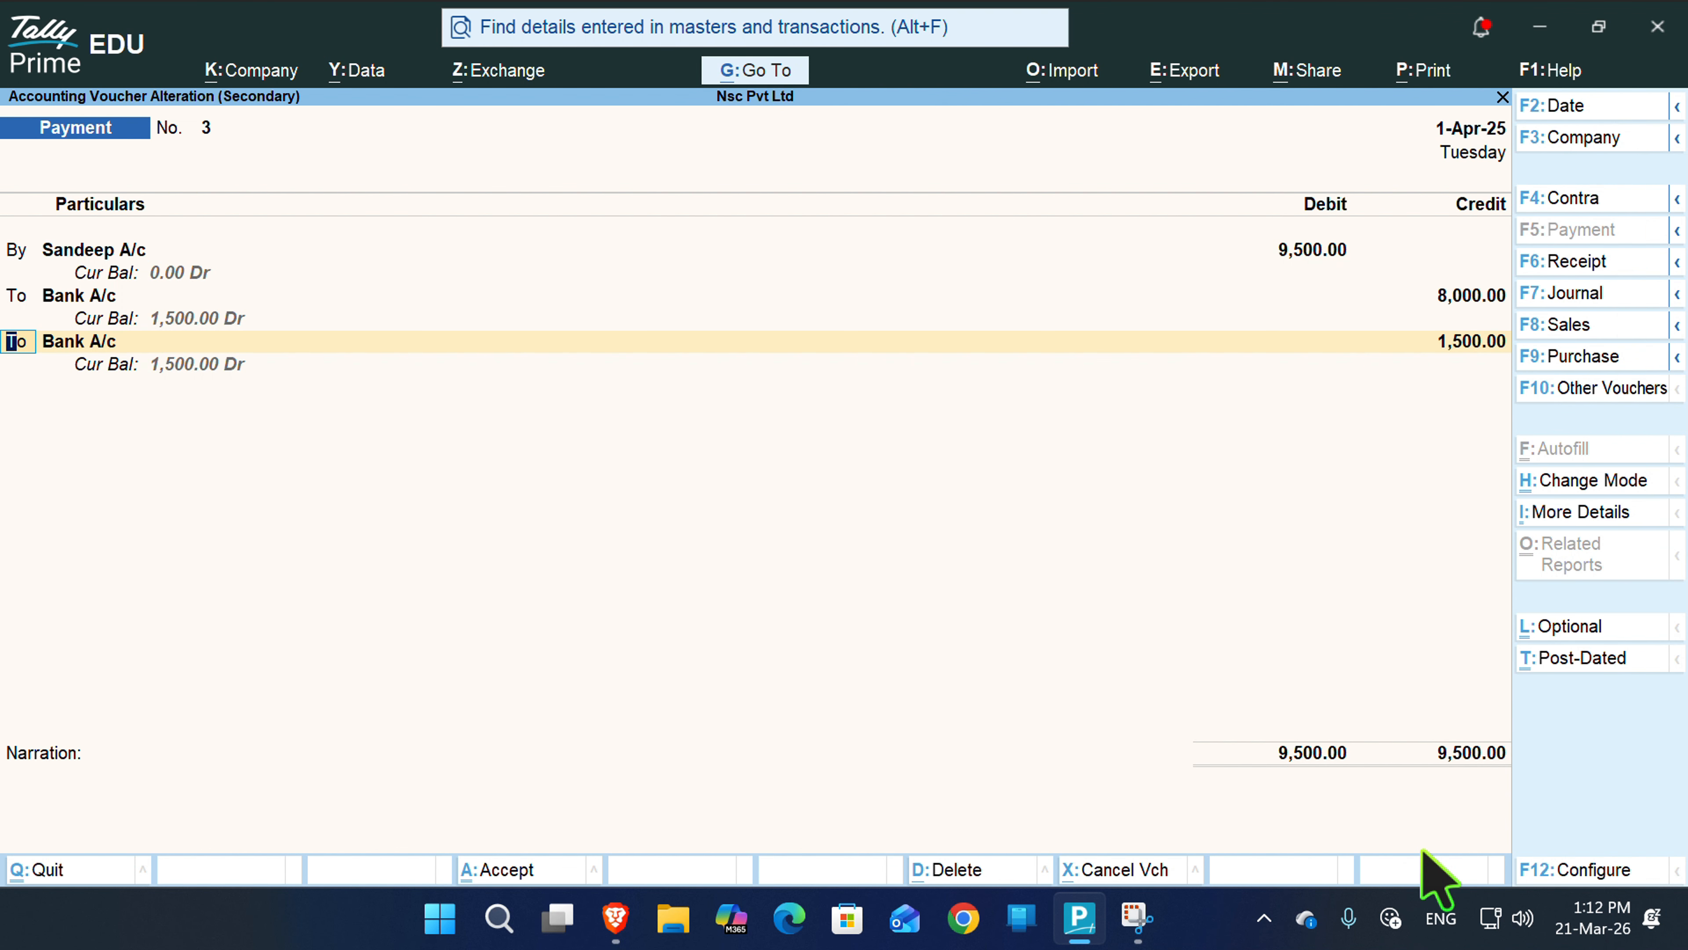
- Start a new ledger named Discount Recive for the voucher's remaining credit line, leaving the alias blank
key("Return")
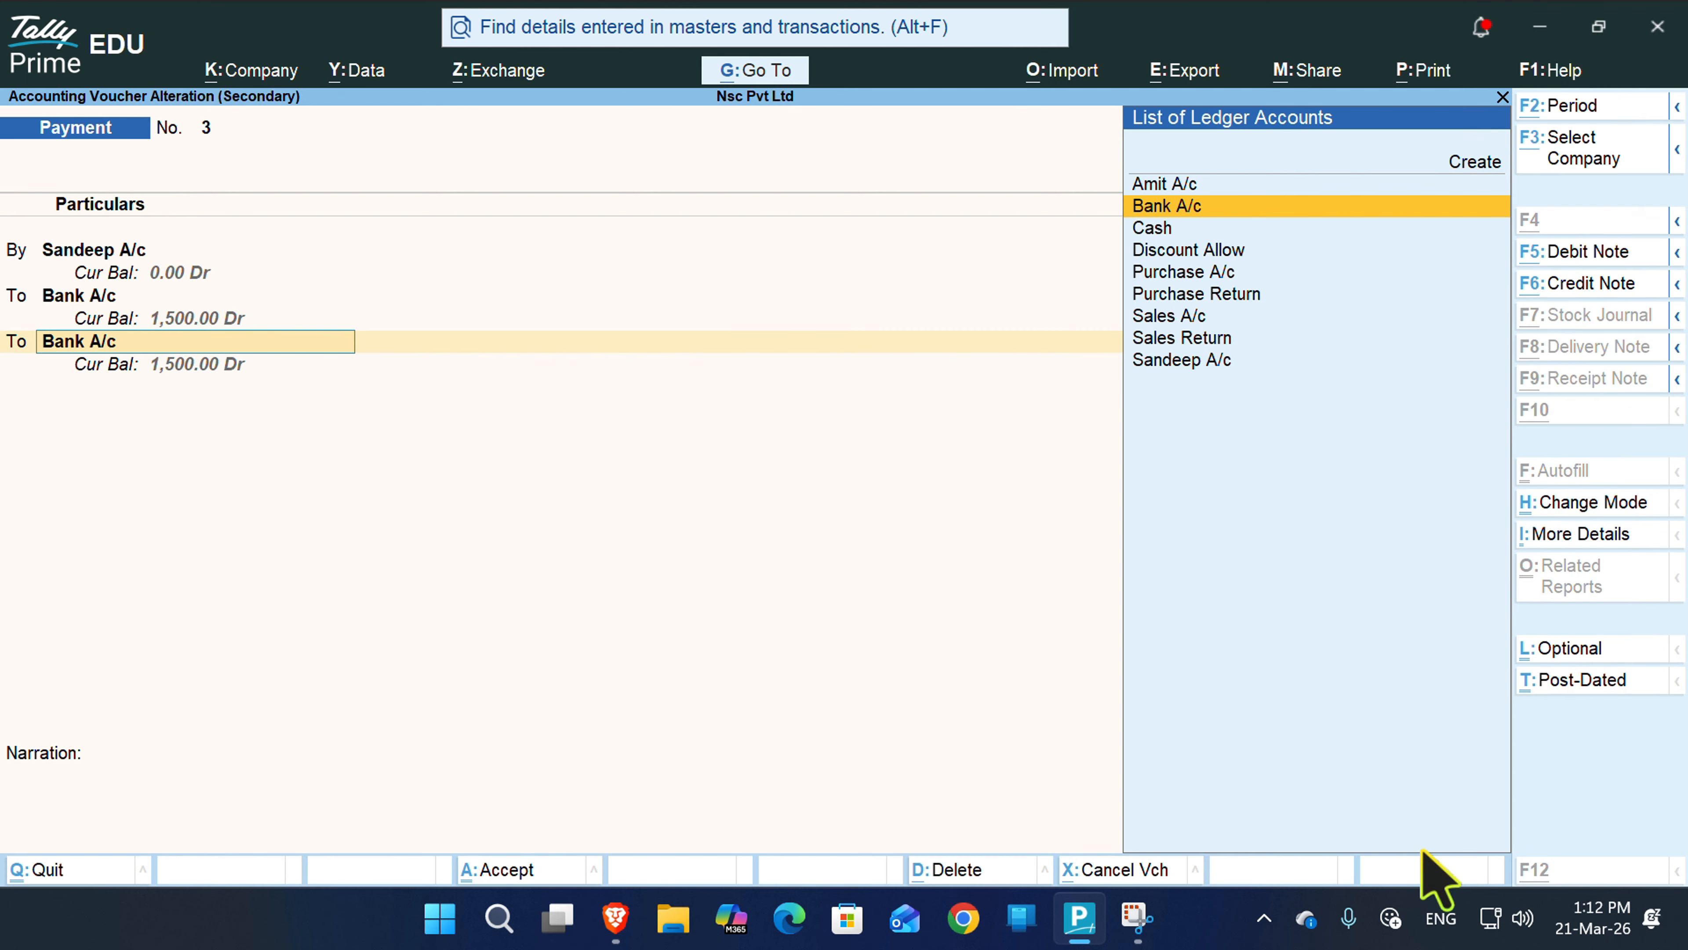
key("alt+c")
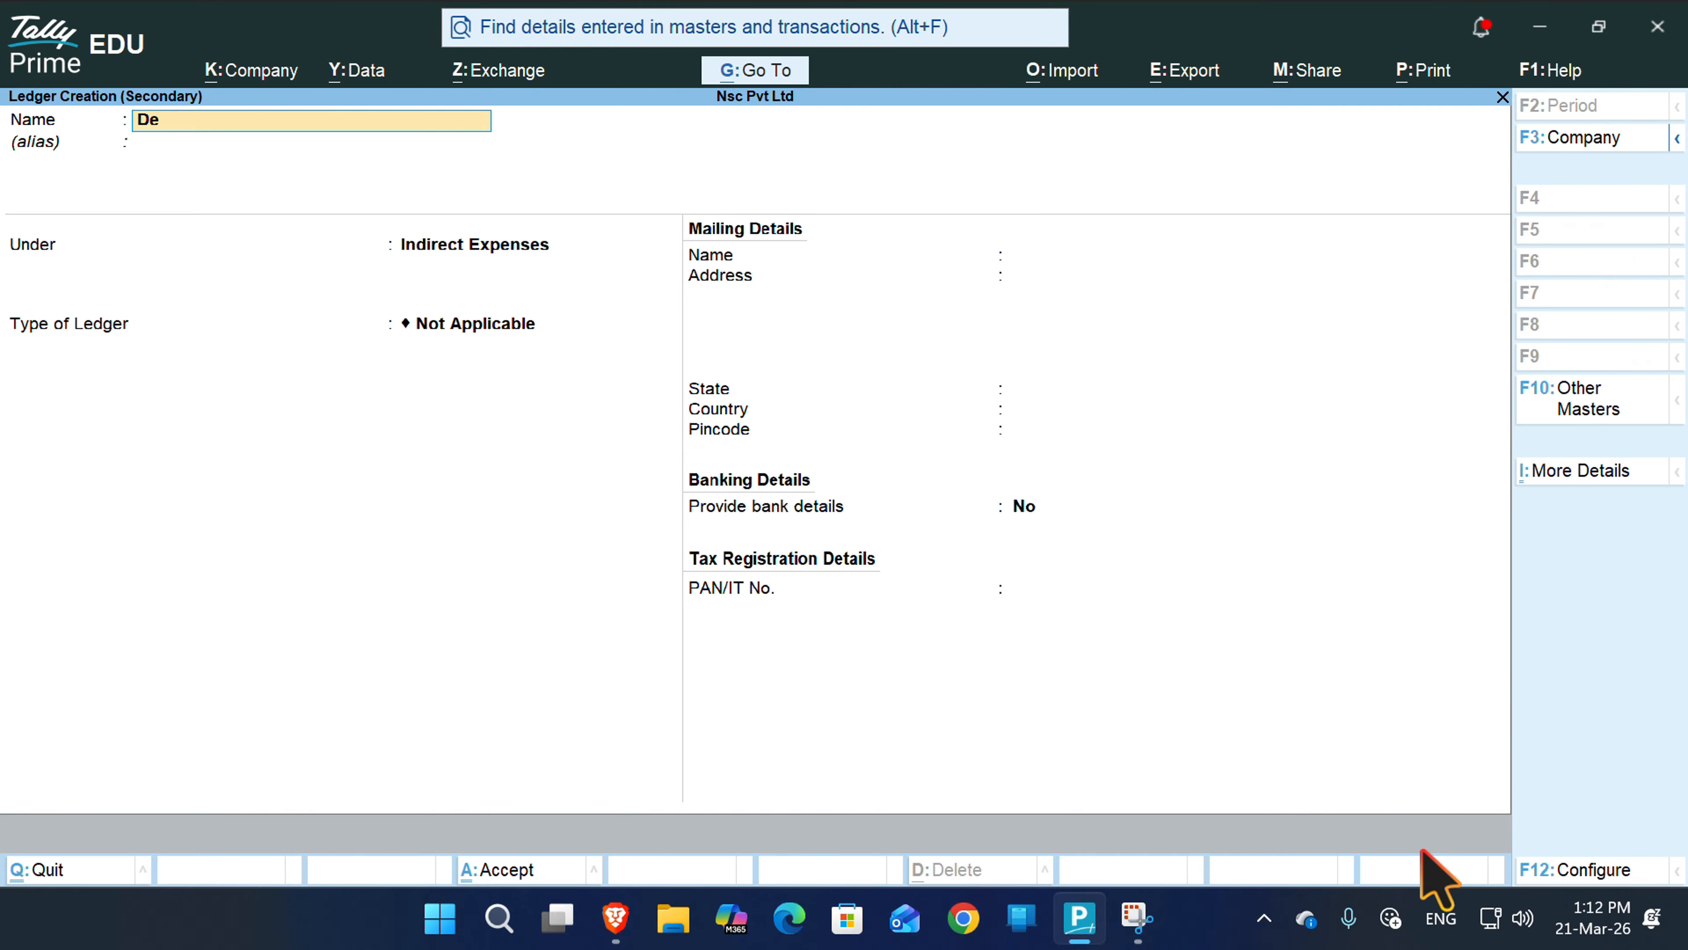
type("c")
key("BackSpace")
key("BackSpace")
type("iscount Rec")
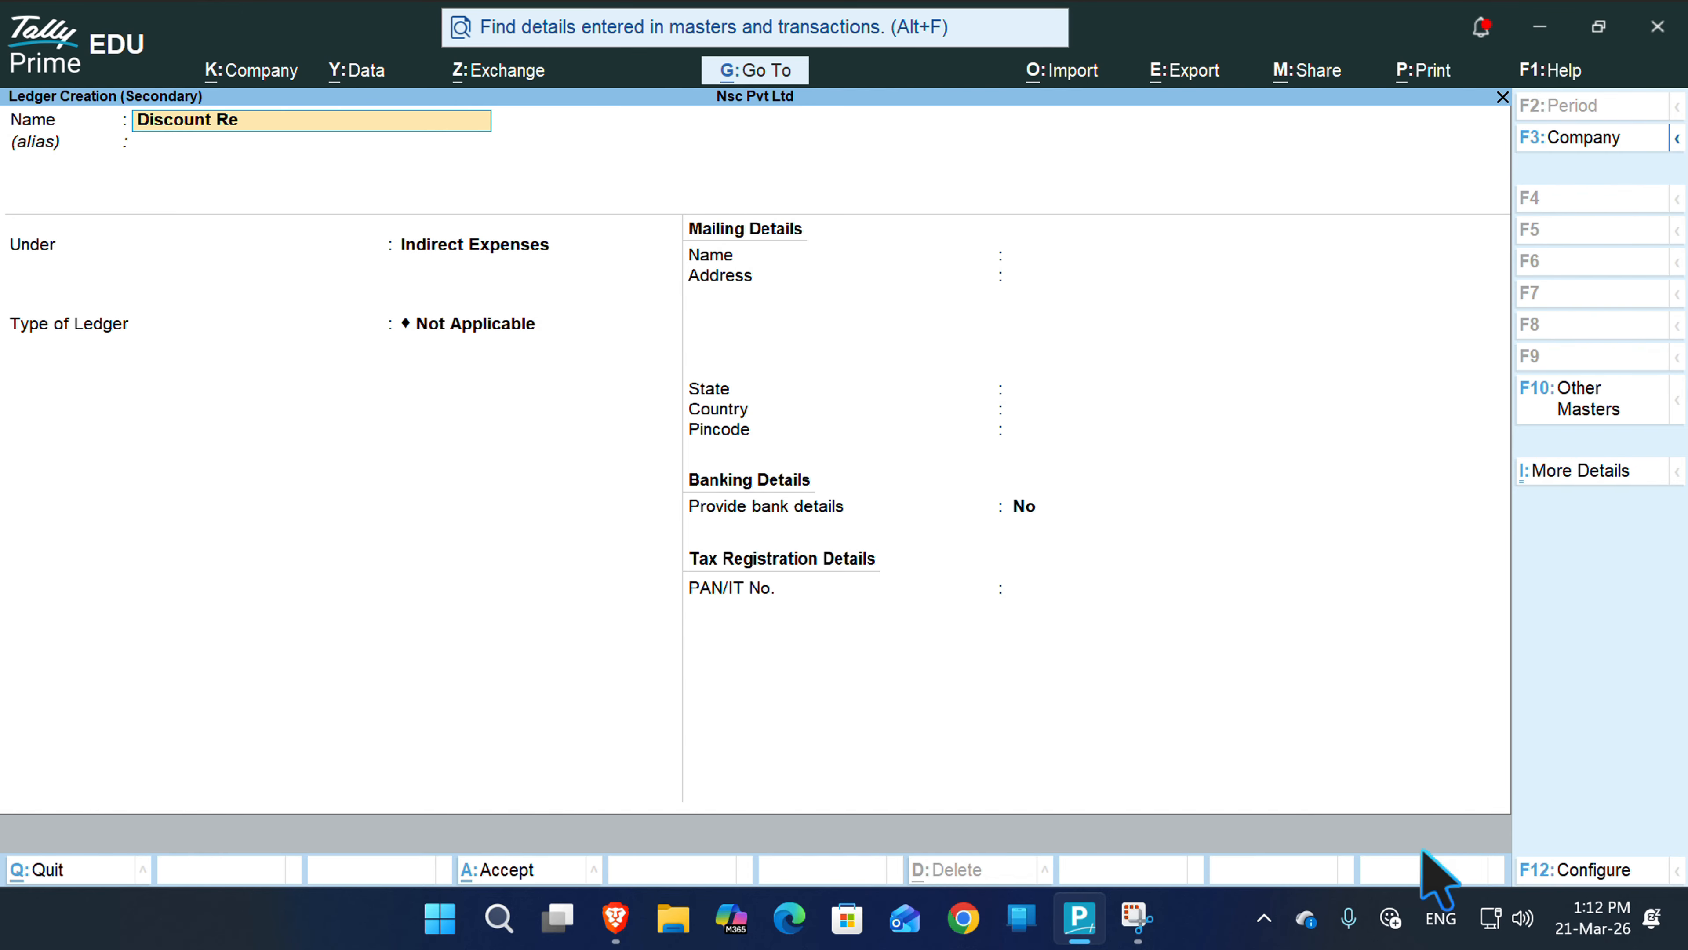
type("ive")
key("Return")
key("Return")
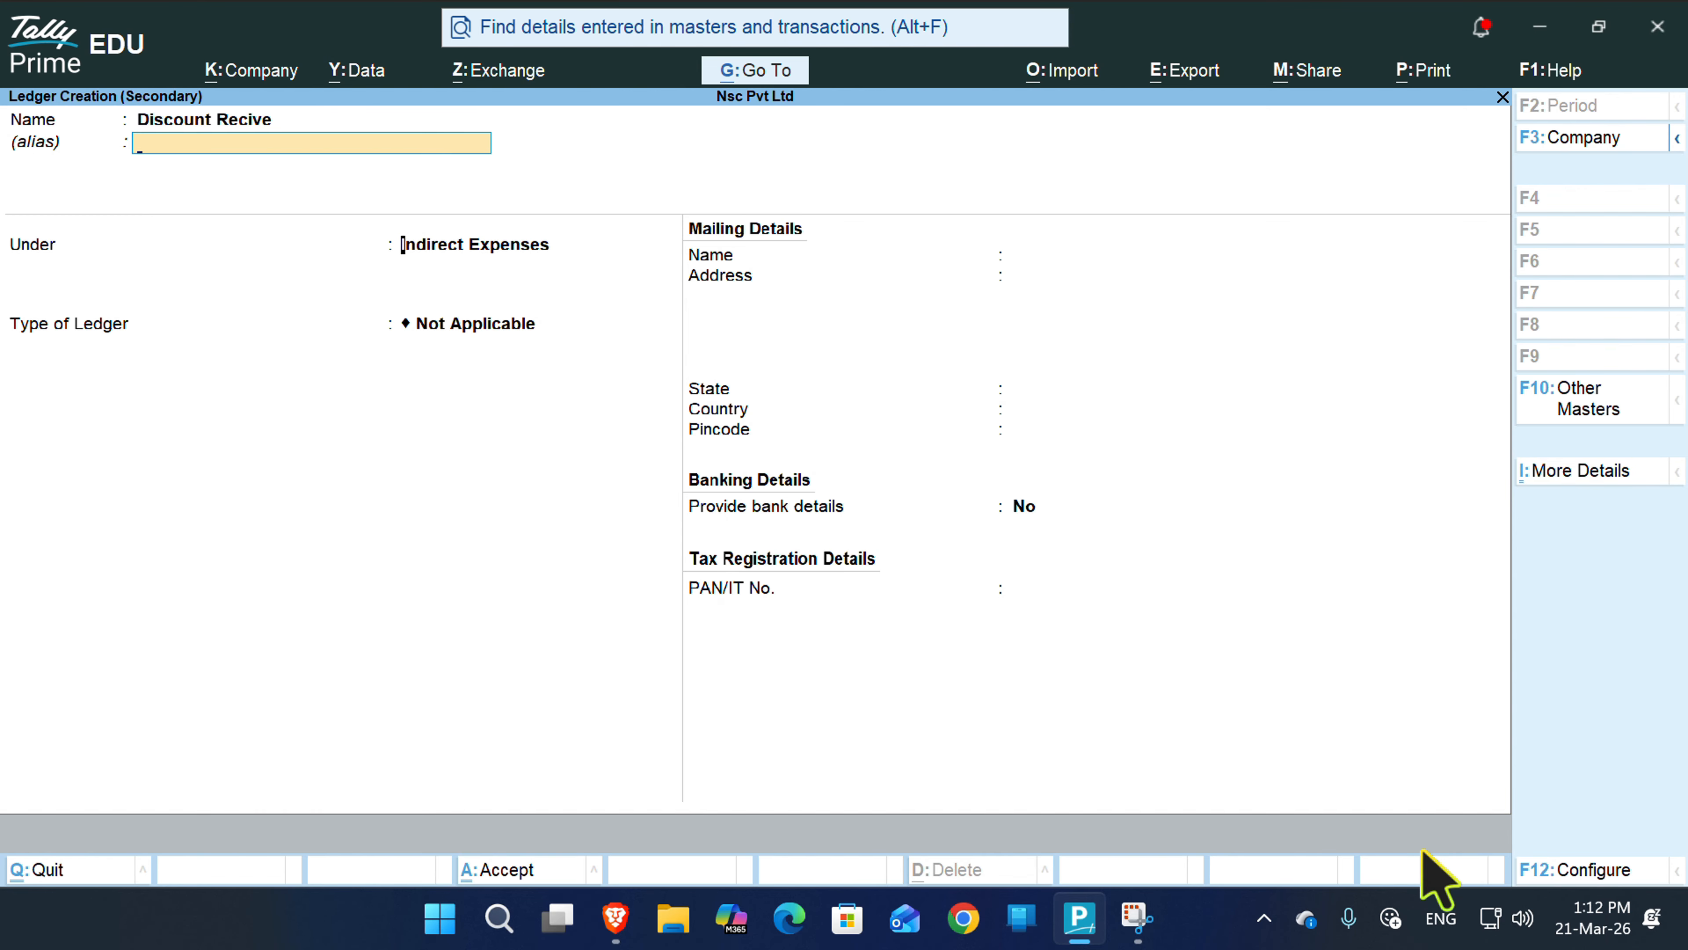
- Place the Discount Recive ledger under Indirect Incomes, save it, and accept the payment voucher with 1,500 credited to it
type("In")
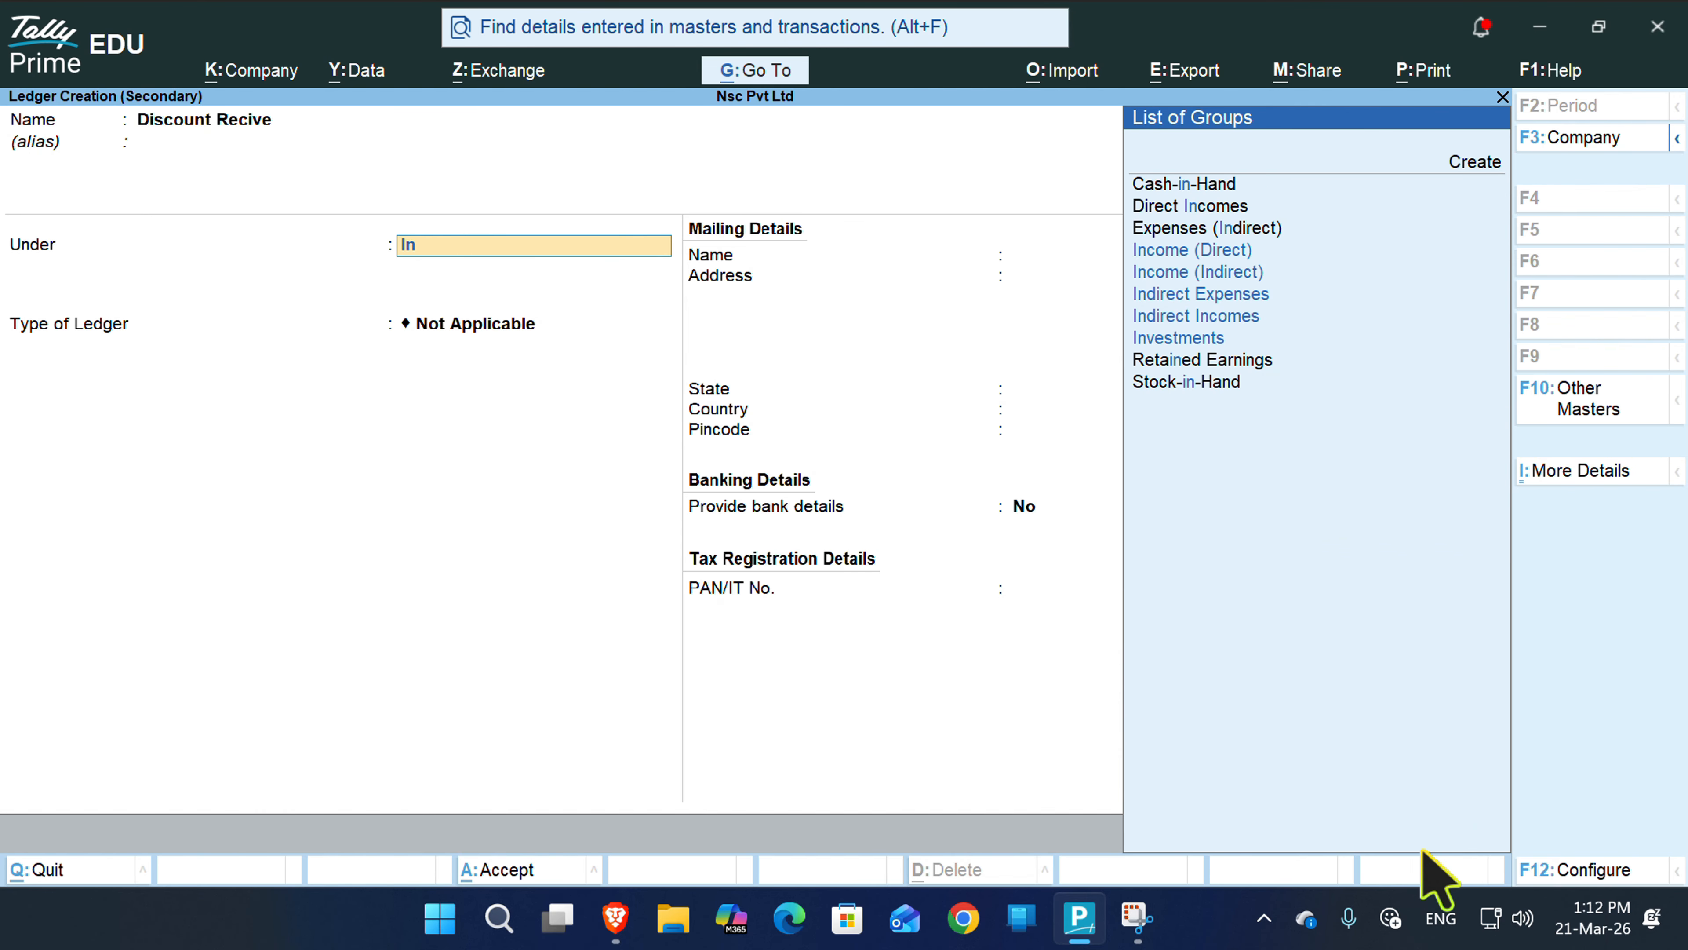
key("Down")
key("Down")
key("Down")
key("Down")
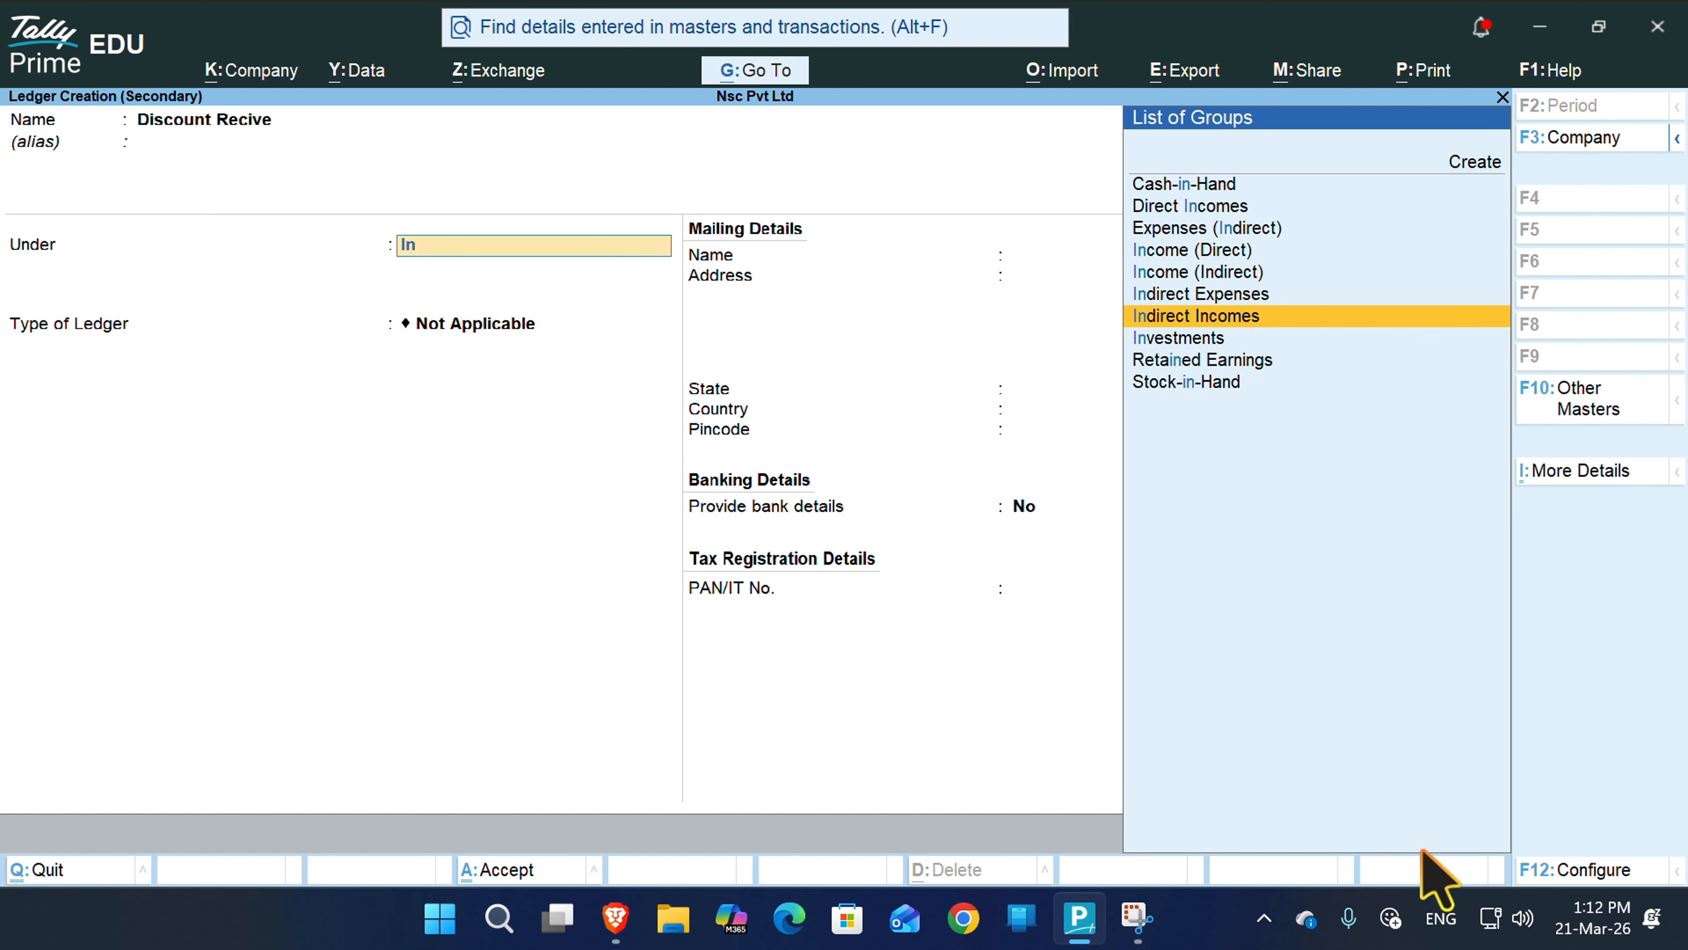
key("Return")
key("Return")
key("Return")
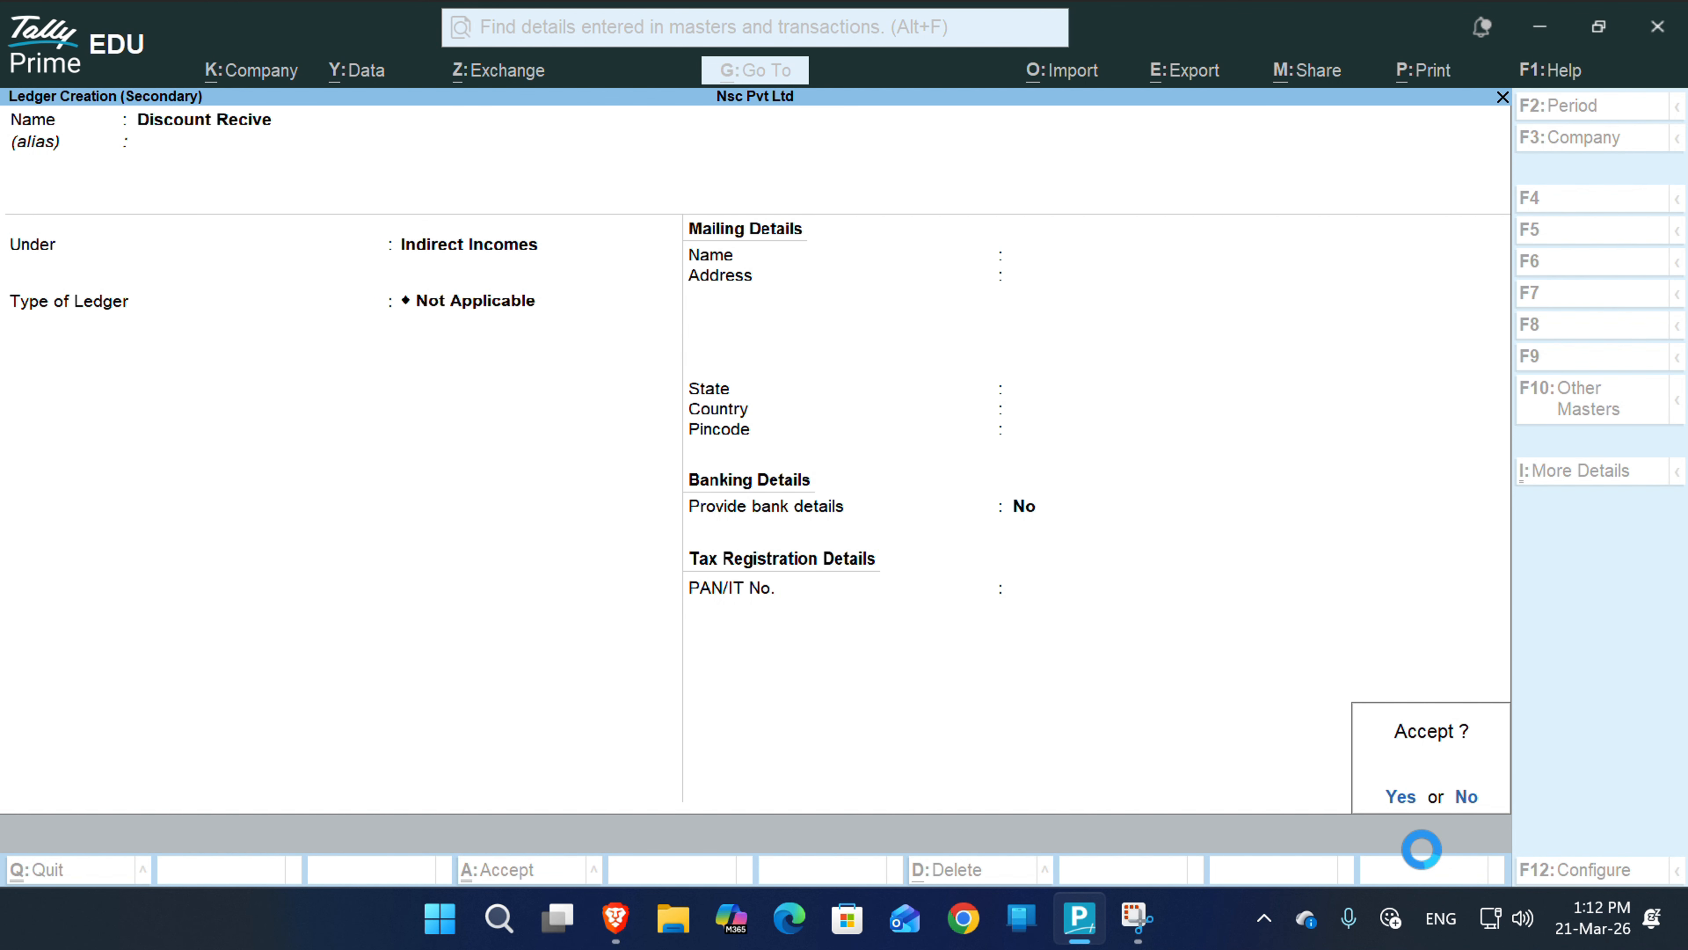
key("Return")
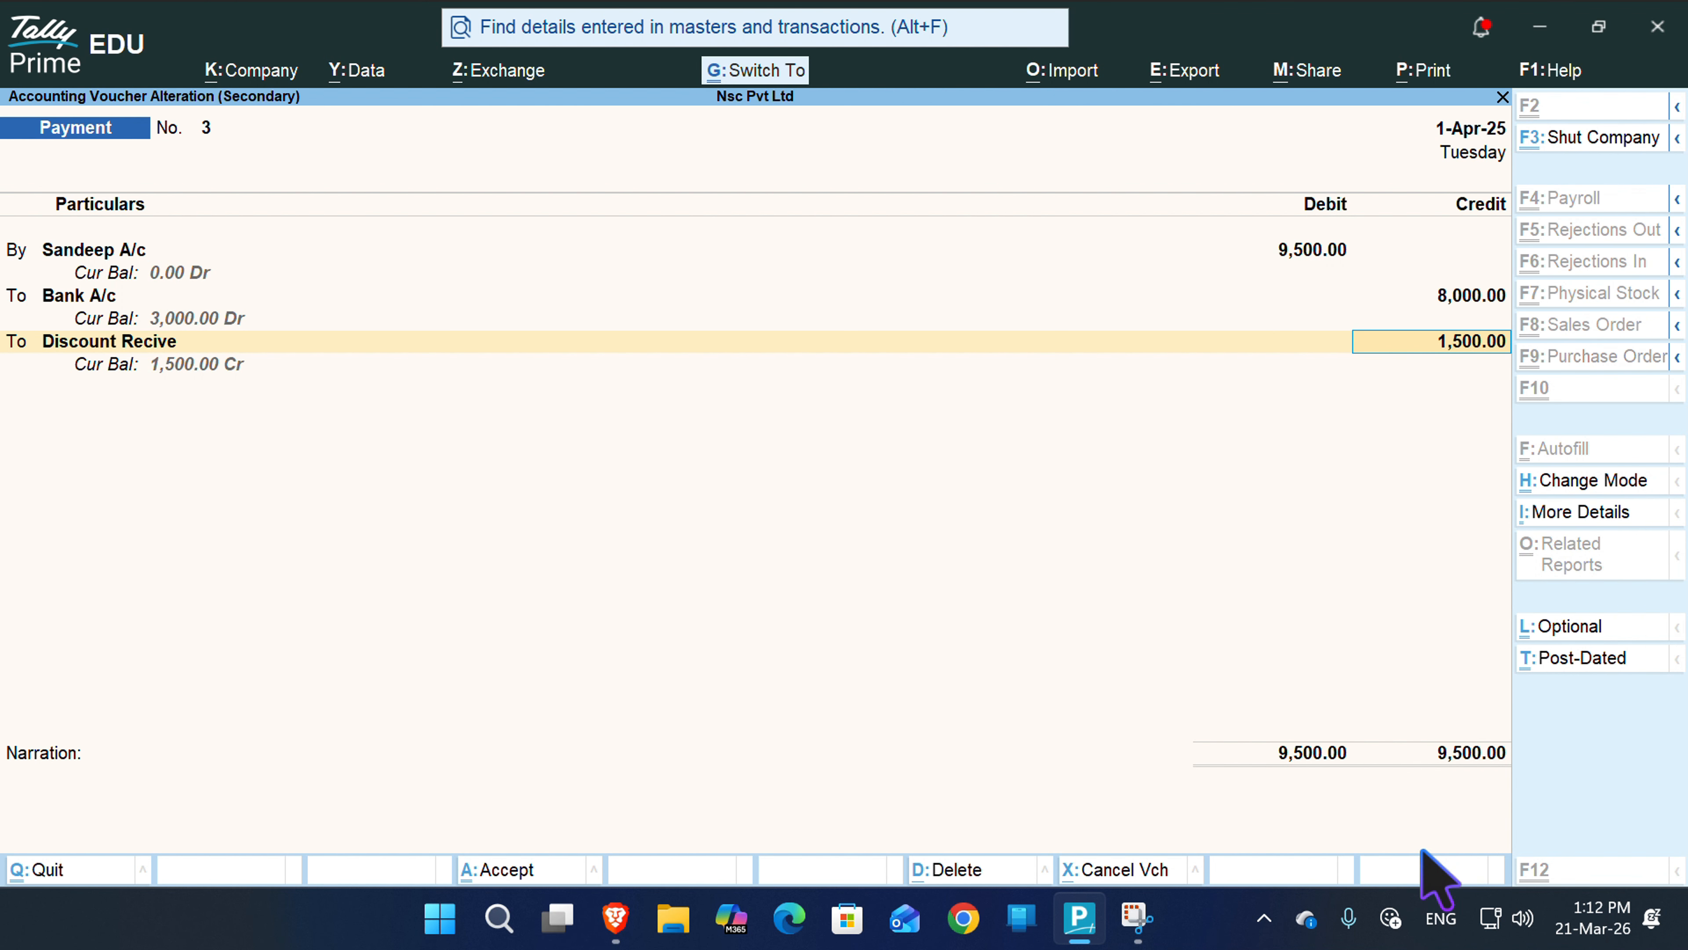
key("ctrl+a")
- Reopen the Ledger Vouchers report for the supplier's account
key("alt")
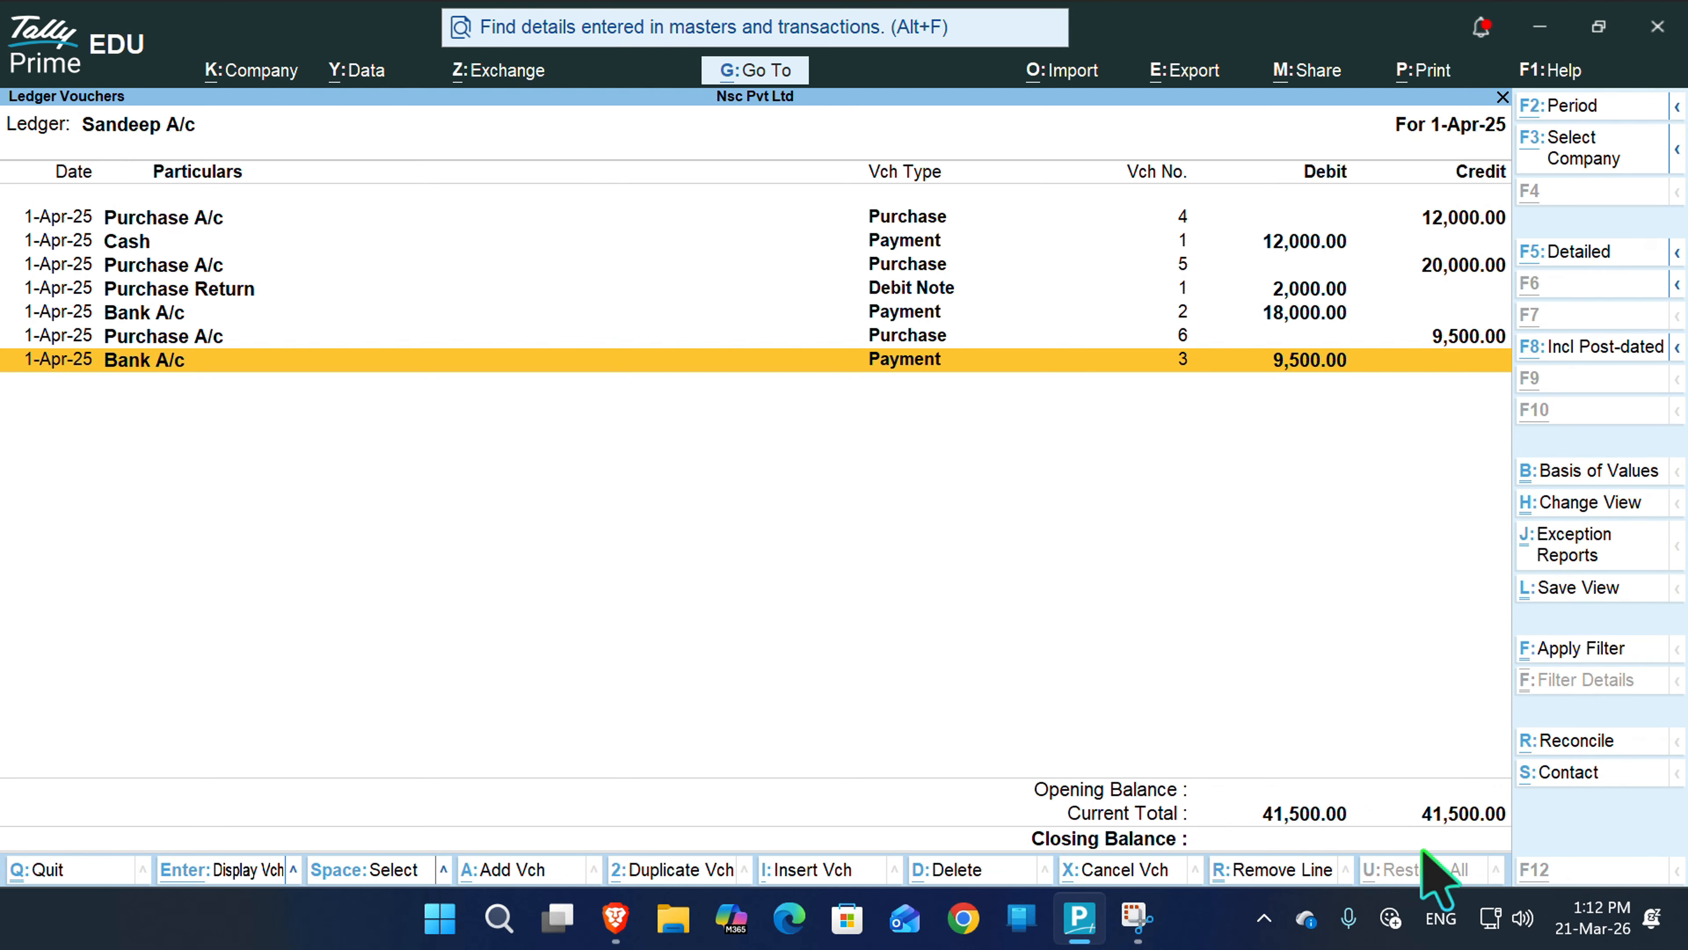
key("alt+g")
key("Down")
key("Down")
key("Down")
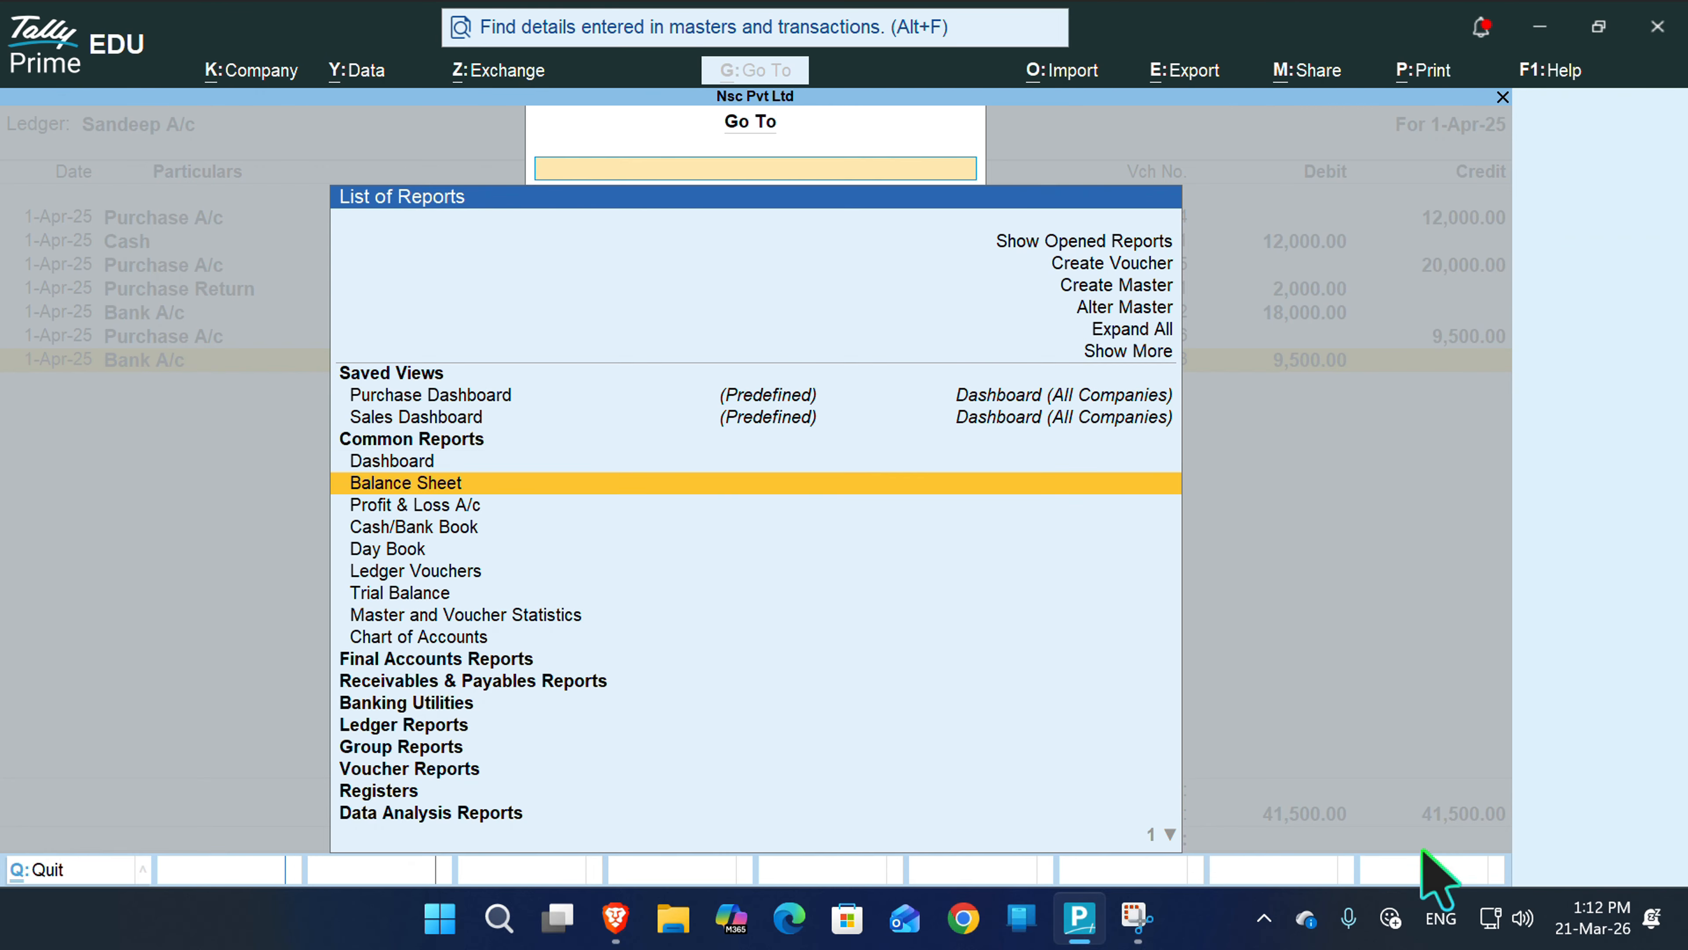
key("Up")
key("Down")
key("Down")
key("Down")
key("Down")
key("Down")
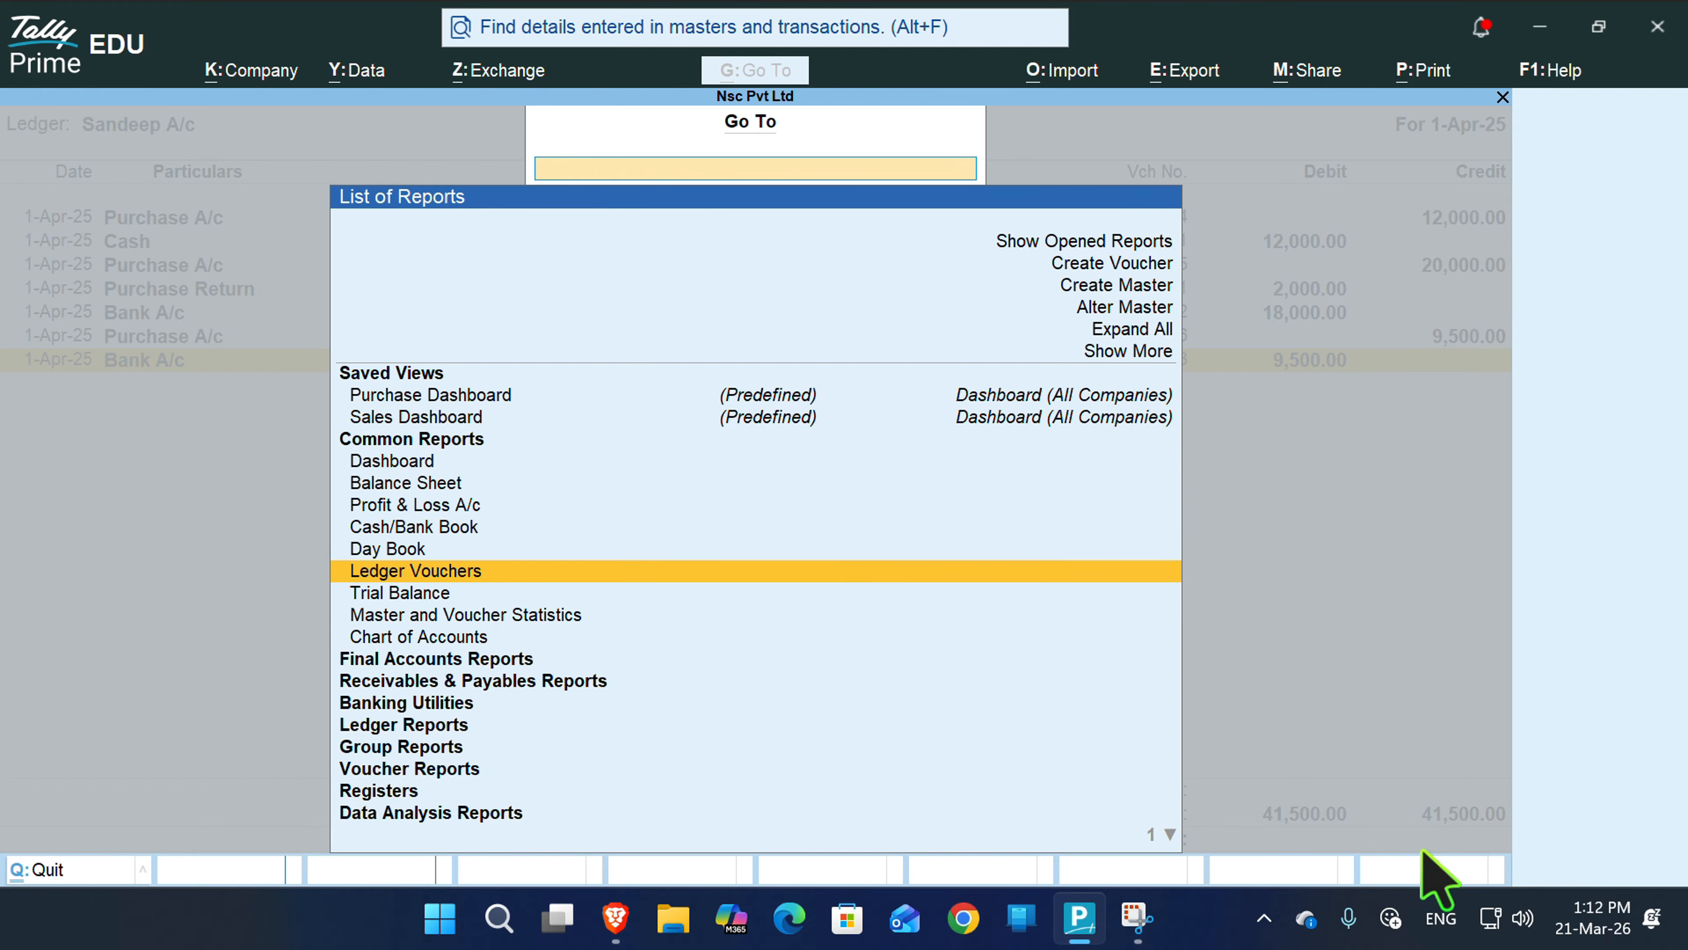
key("Return")
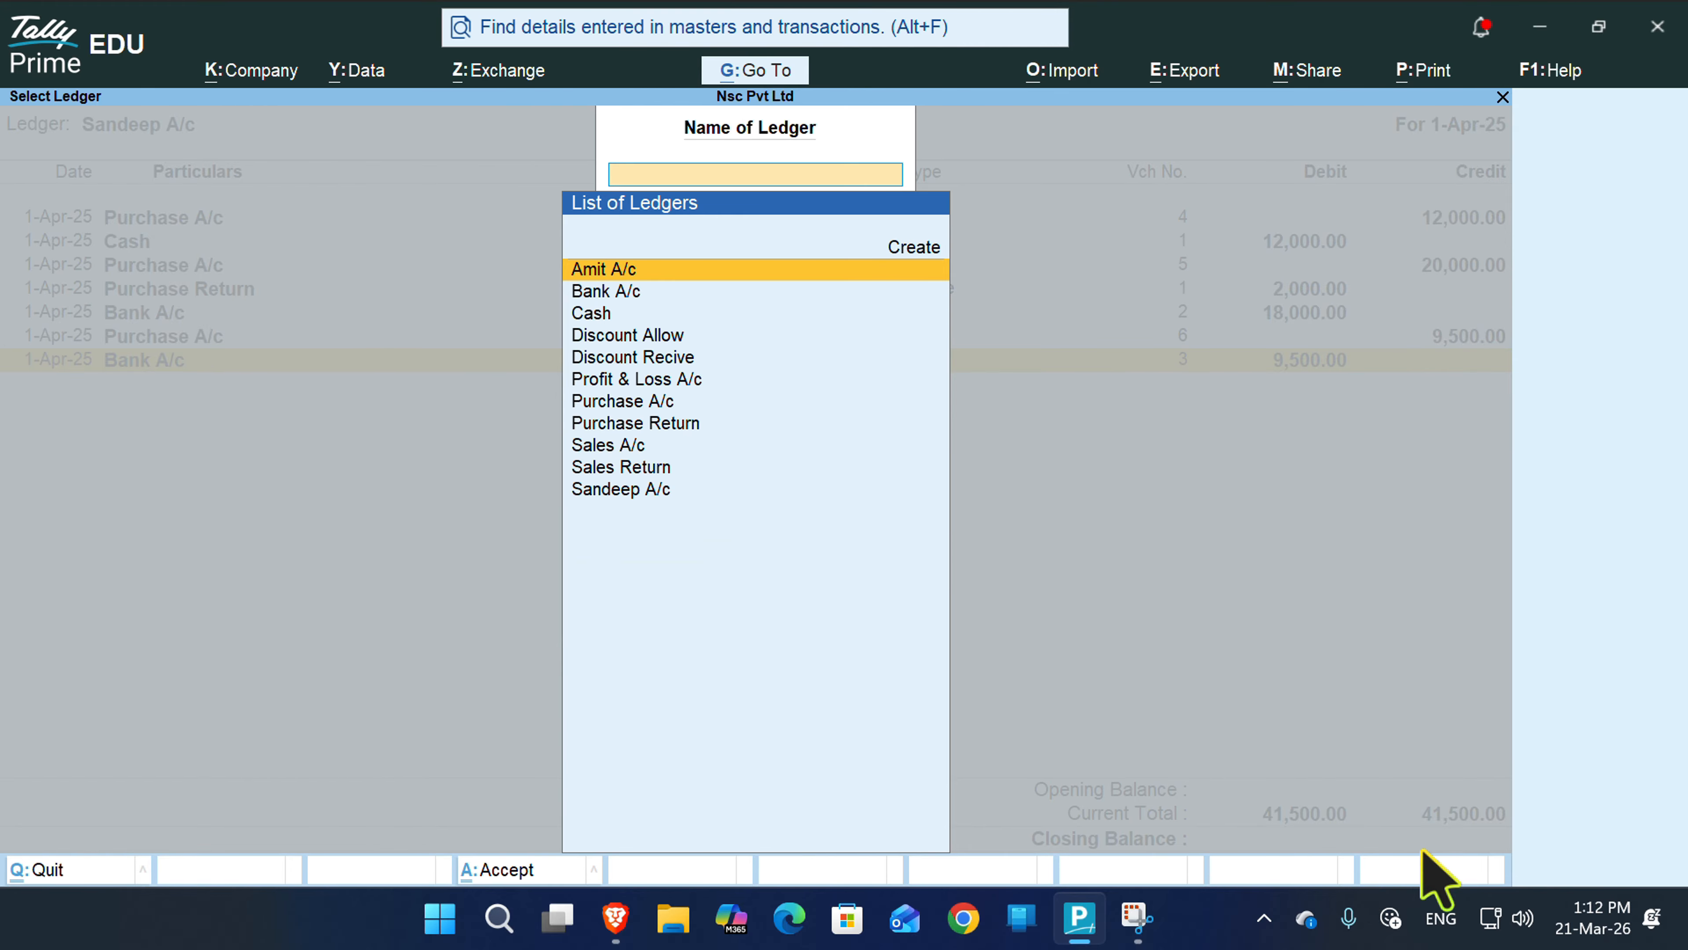
key("Down")
key("Down")
key("Down")
key("Down")
key("Down")
key("Down")
key("Down")
key("Down")
key("Down")
key("Down")
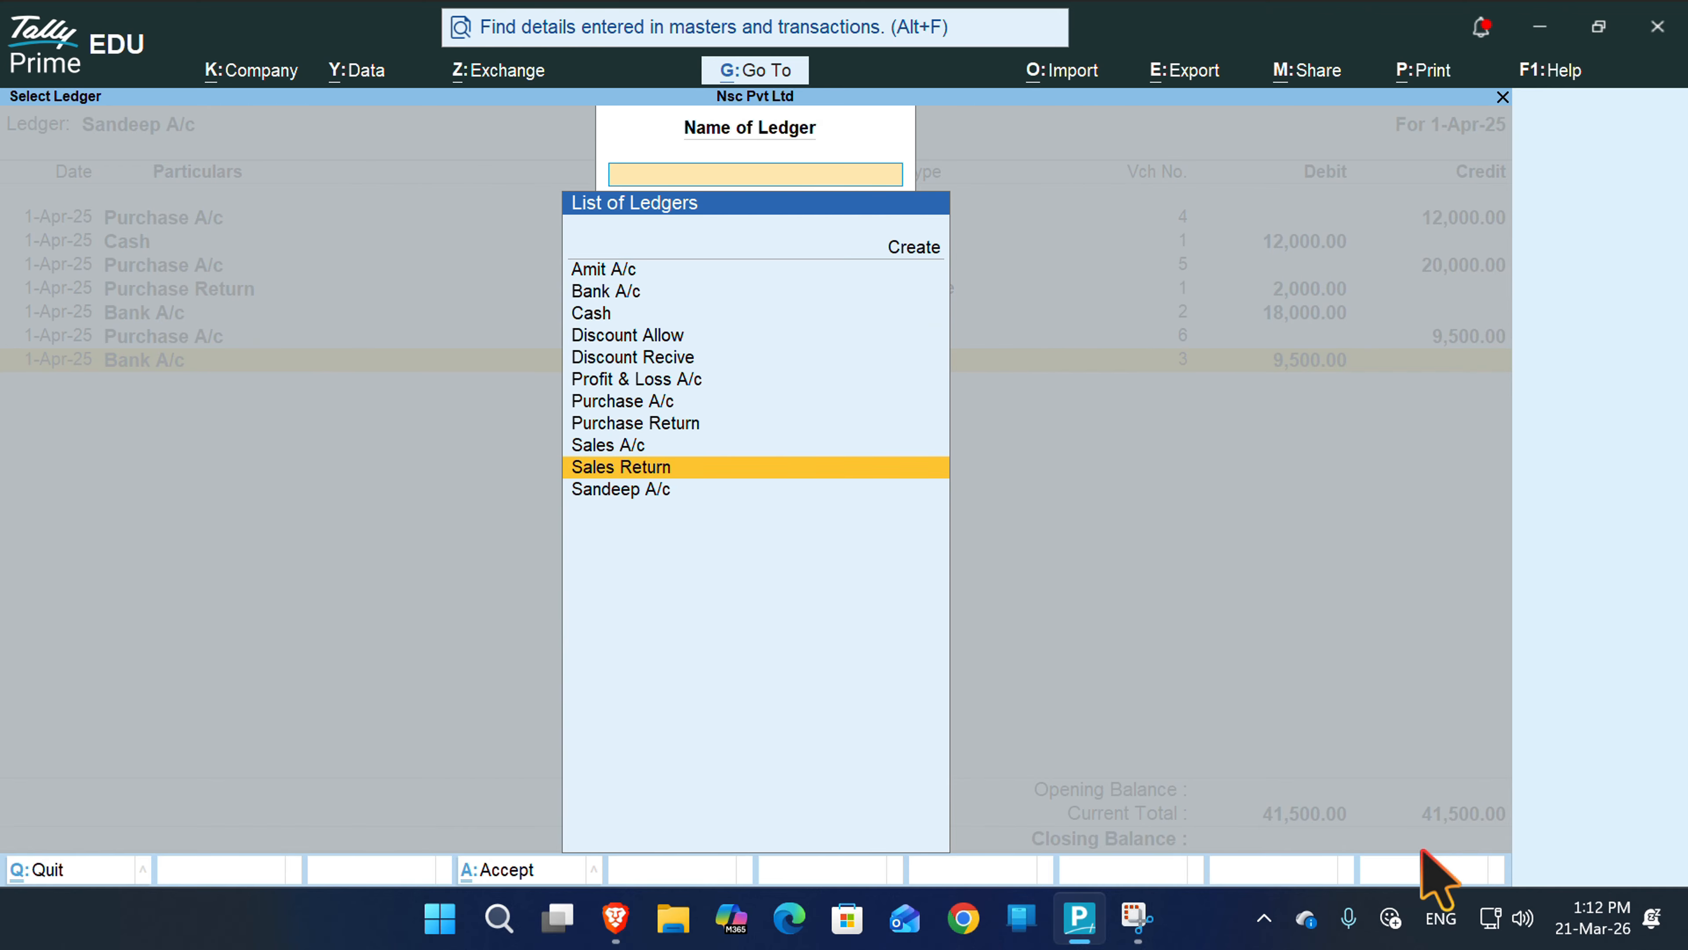
key("Return")
- Review the supplier's ledger entries down to the last purchase and the altered bank payment
key("Down")
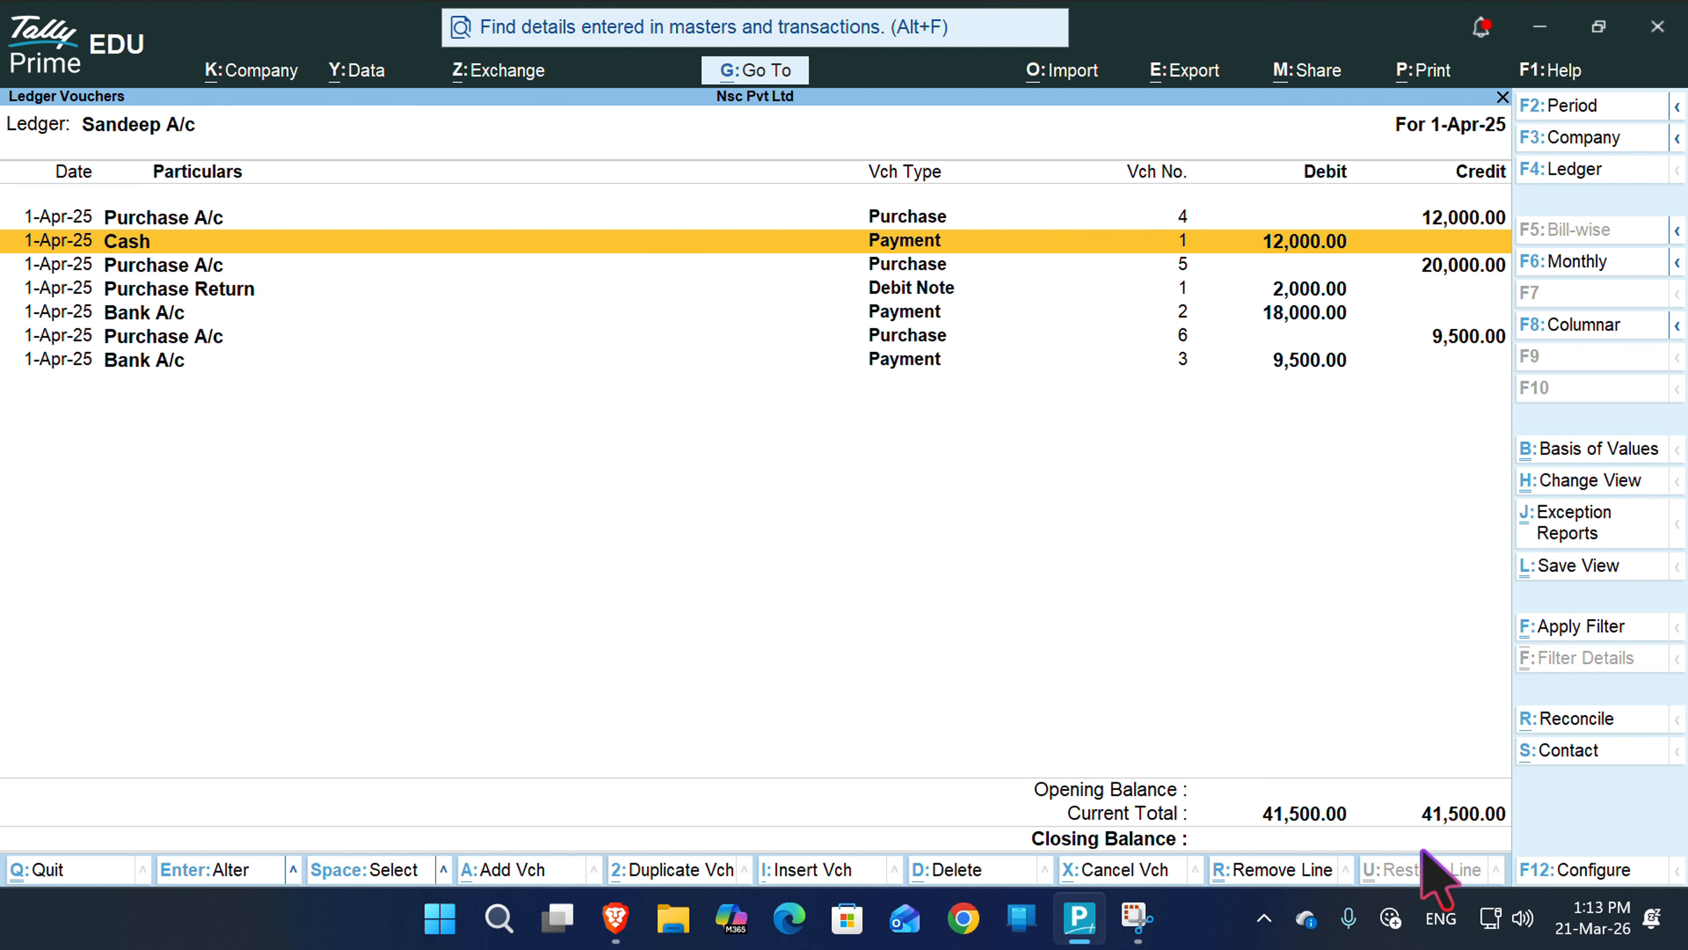
key("Down")
key("Down")
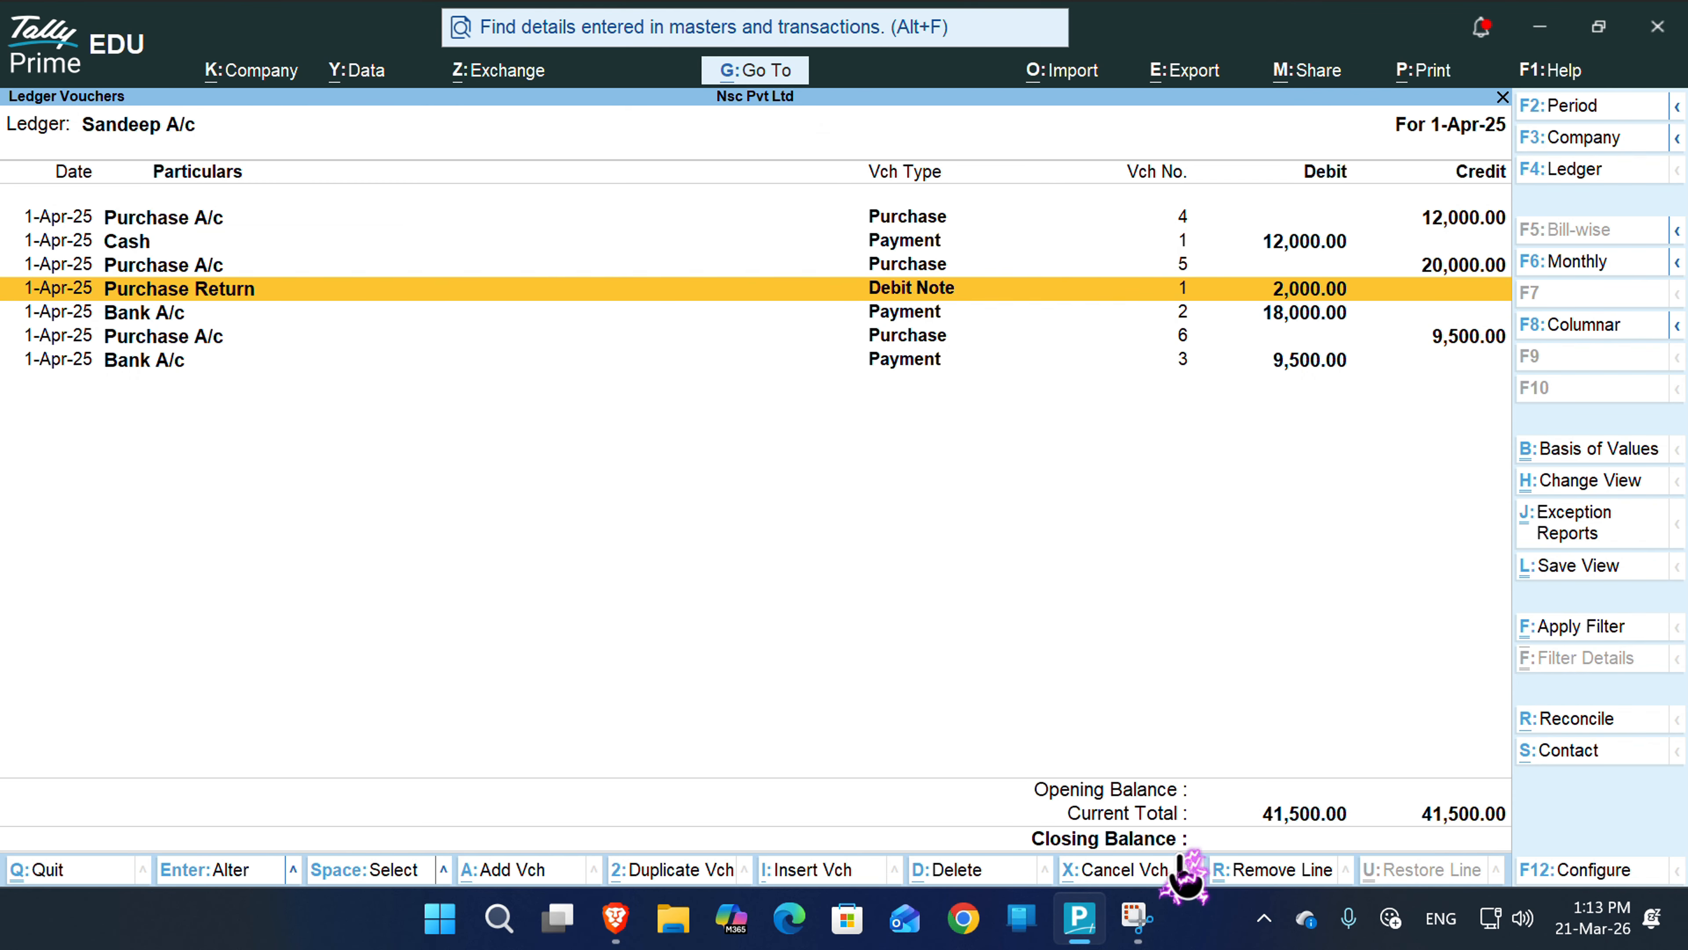
left_click(1331, 363)
key("Up")
key("Down")
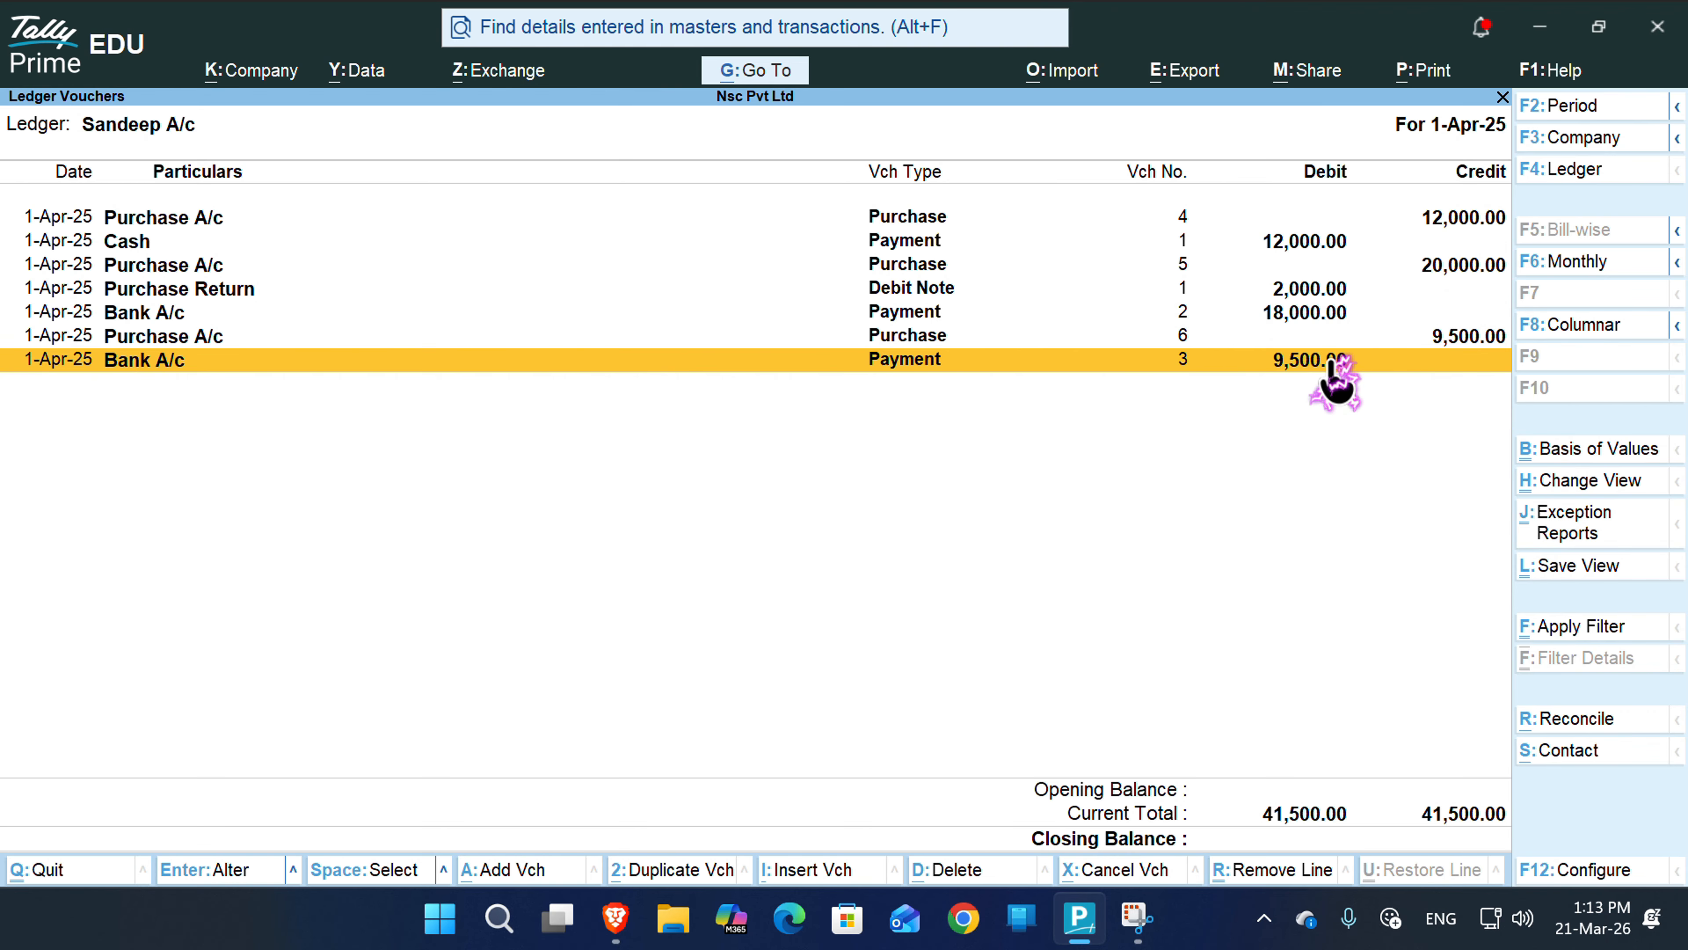
key("Up")
- Reopen the last bank payment voucher from the supplier's ledger and set the supplier's debit to 8,000
left_click(1331, 364)
double_click(1333, 362)
key("Return")
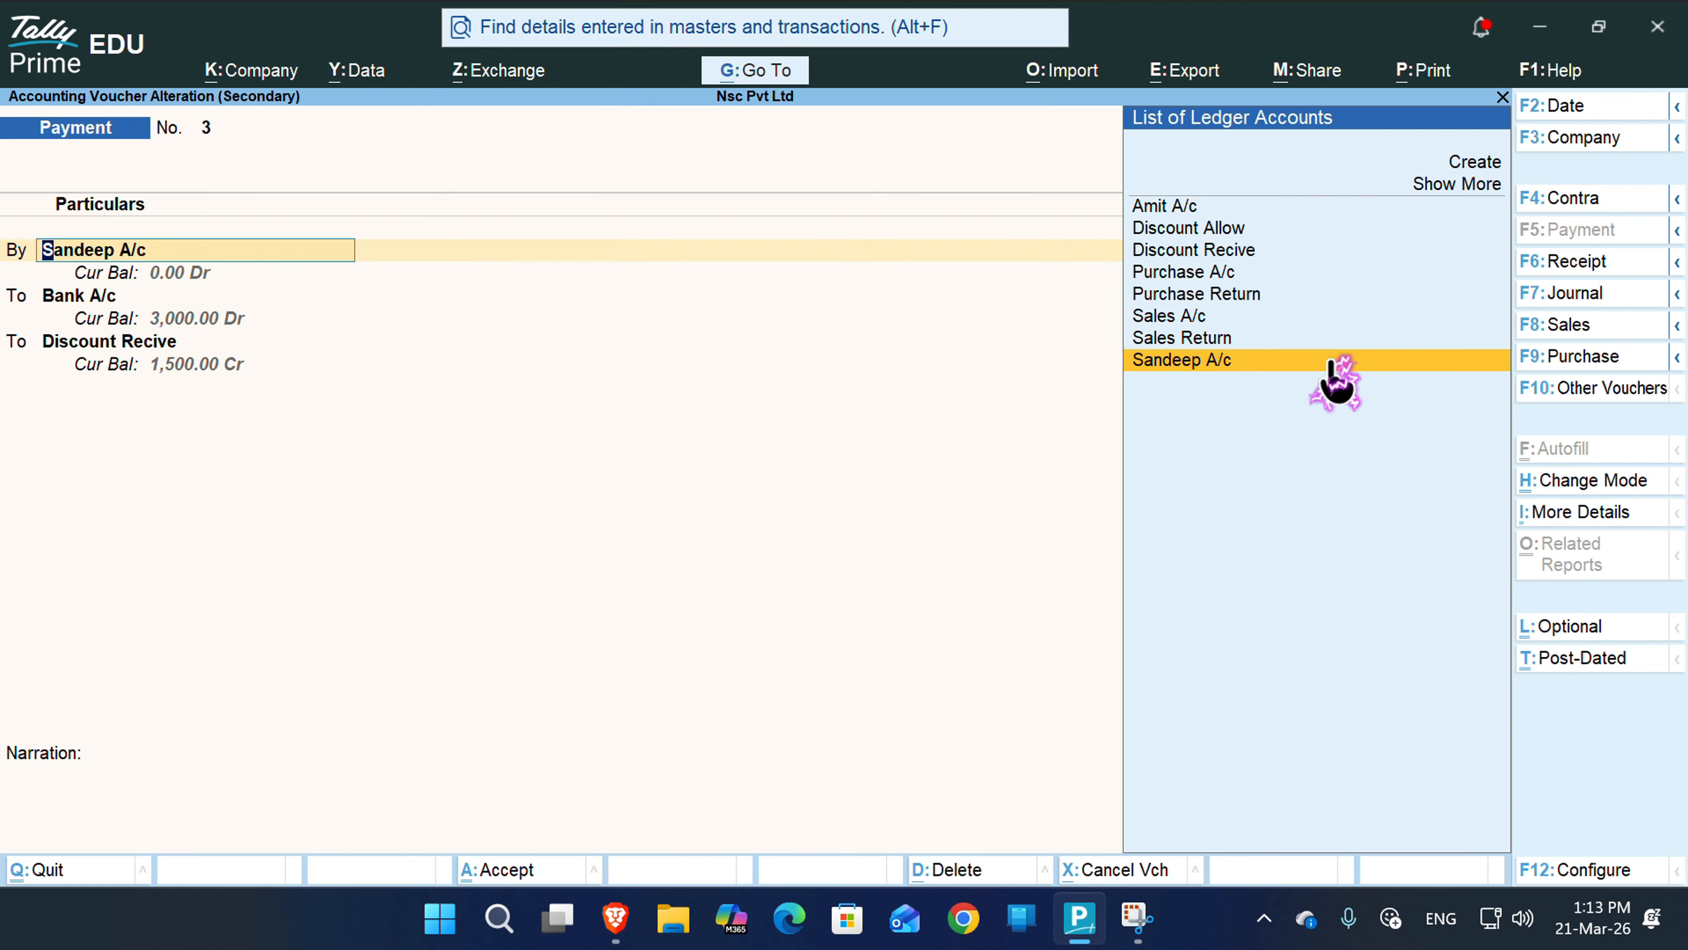
left_click(1332, 362)
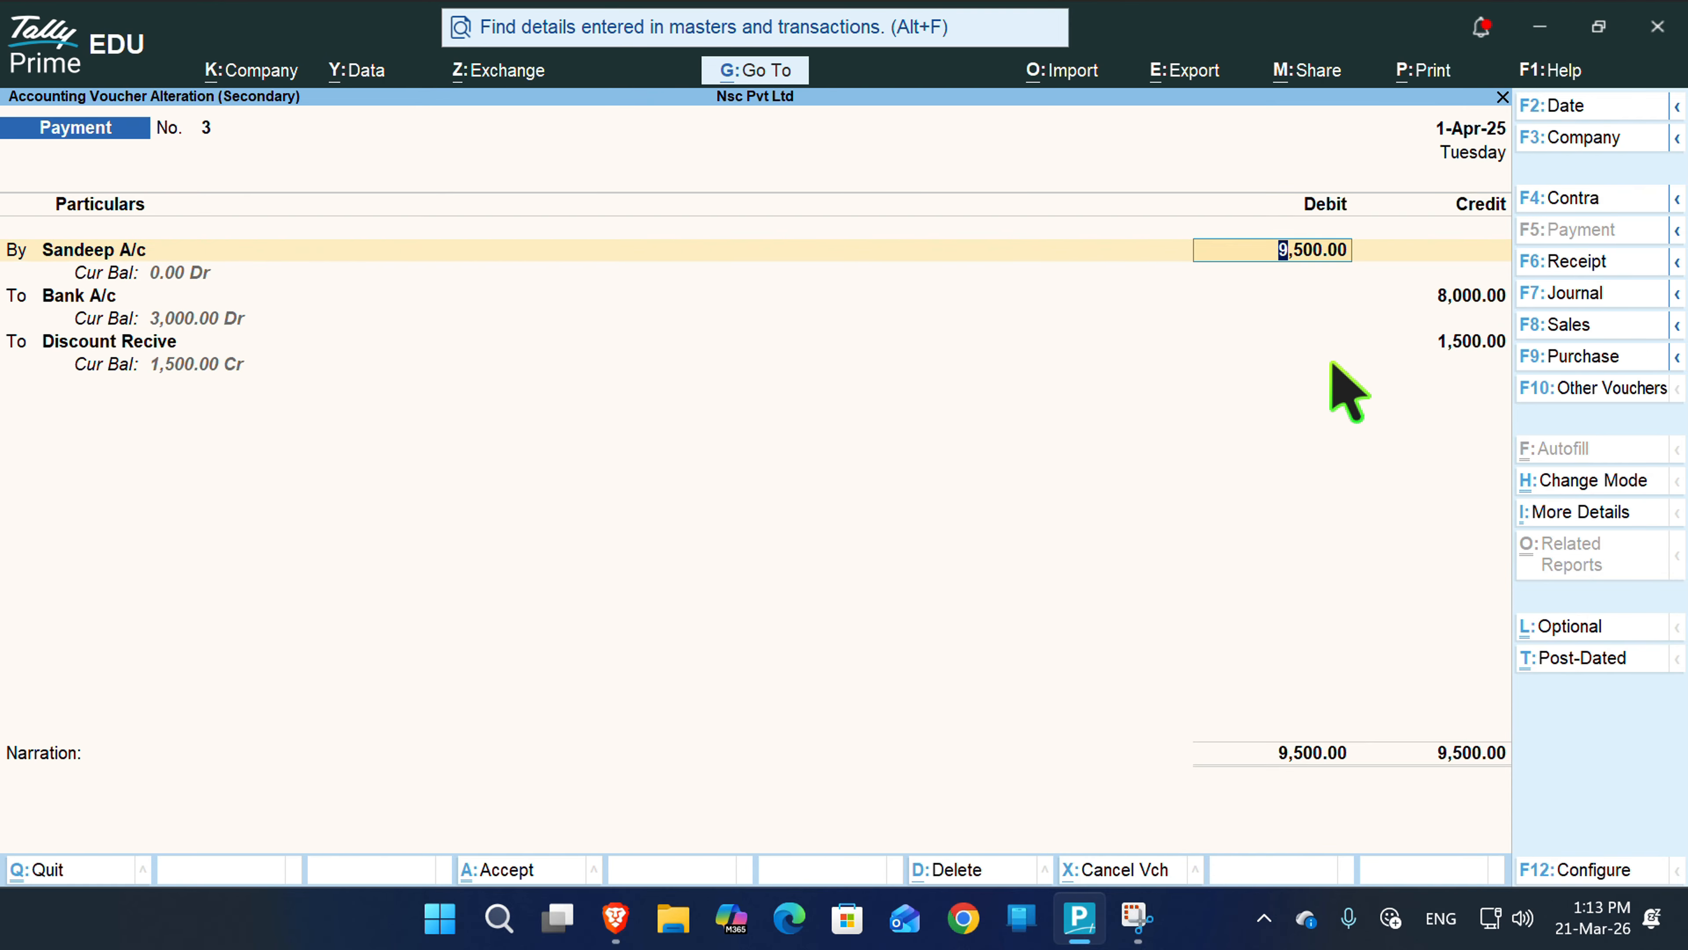
type("8,000")
key("Return")
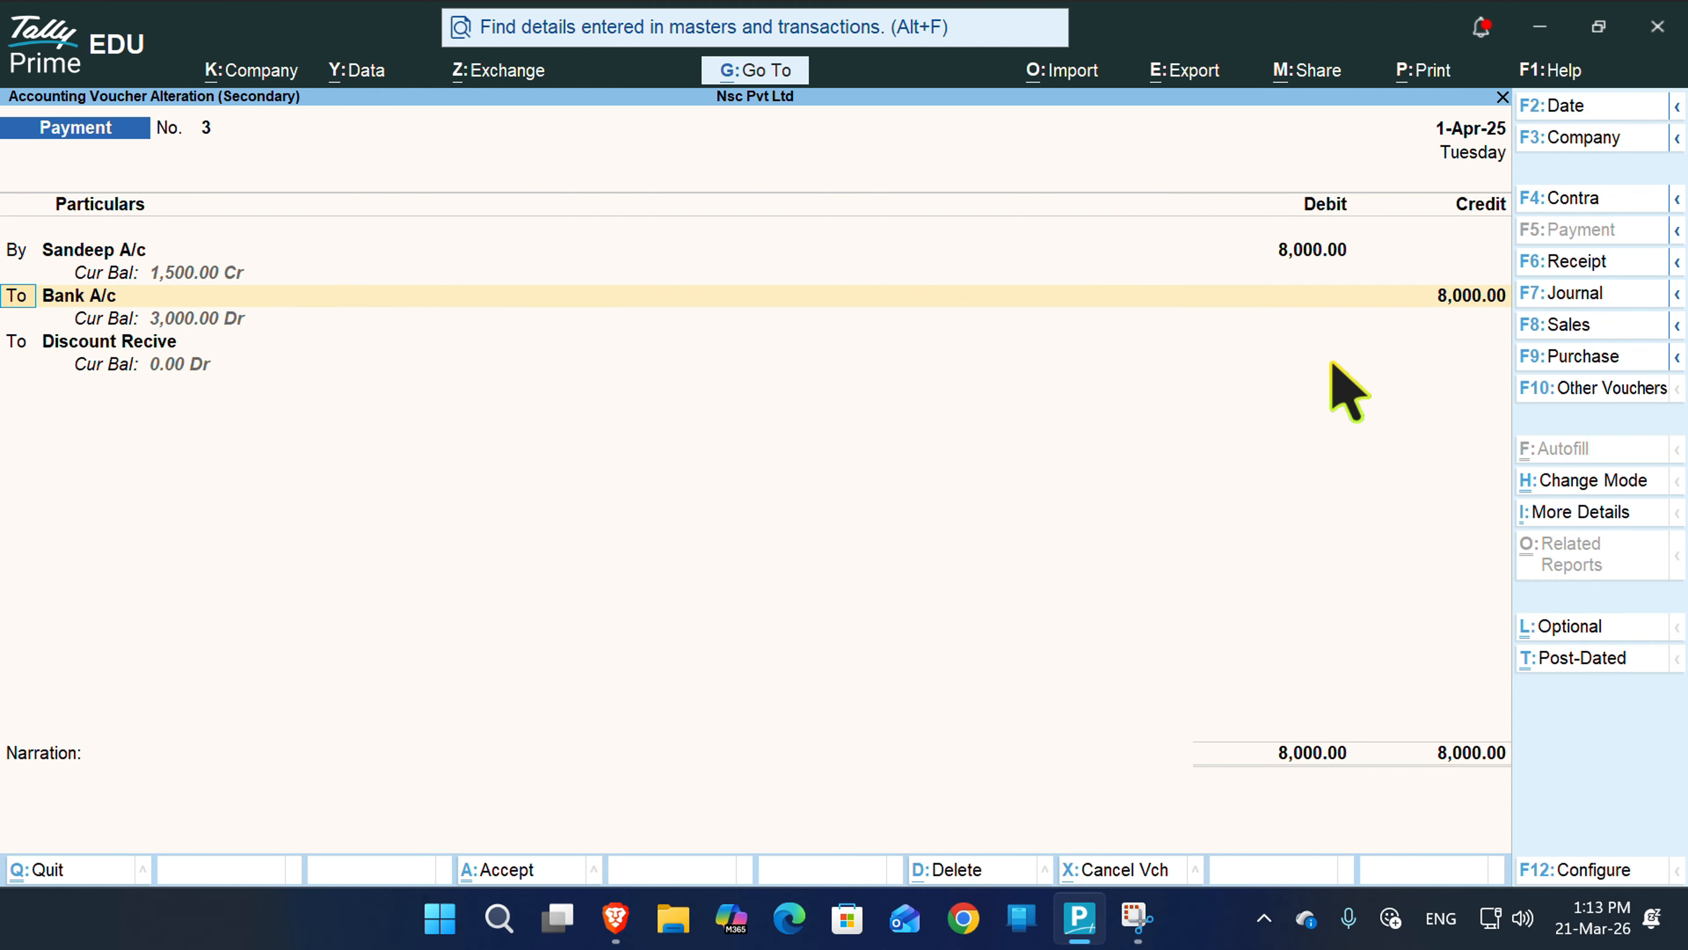
- Keep the 8,000 Bank A/c credit, drop the Discount Recive line from the payment voucher, and save it
key("Return")
key("Return")
key("Return")
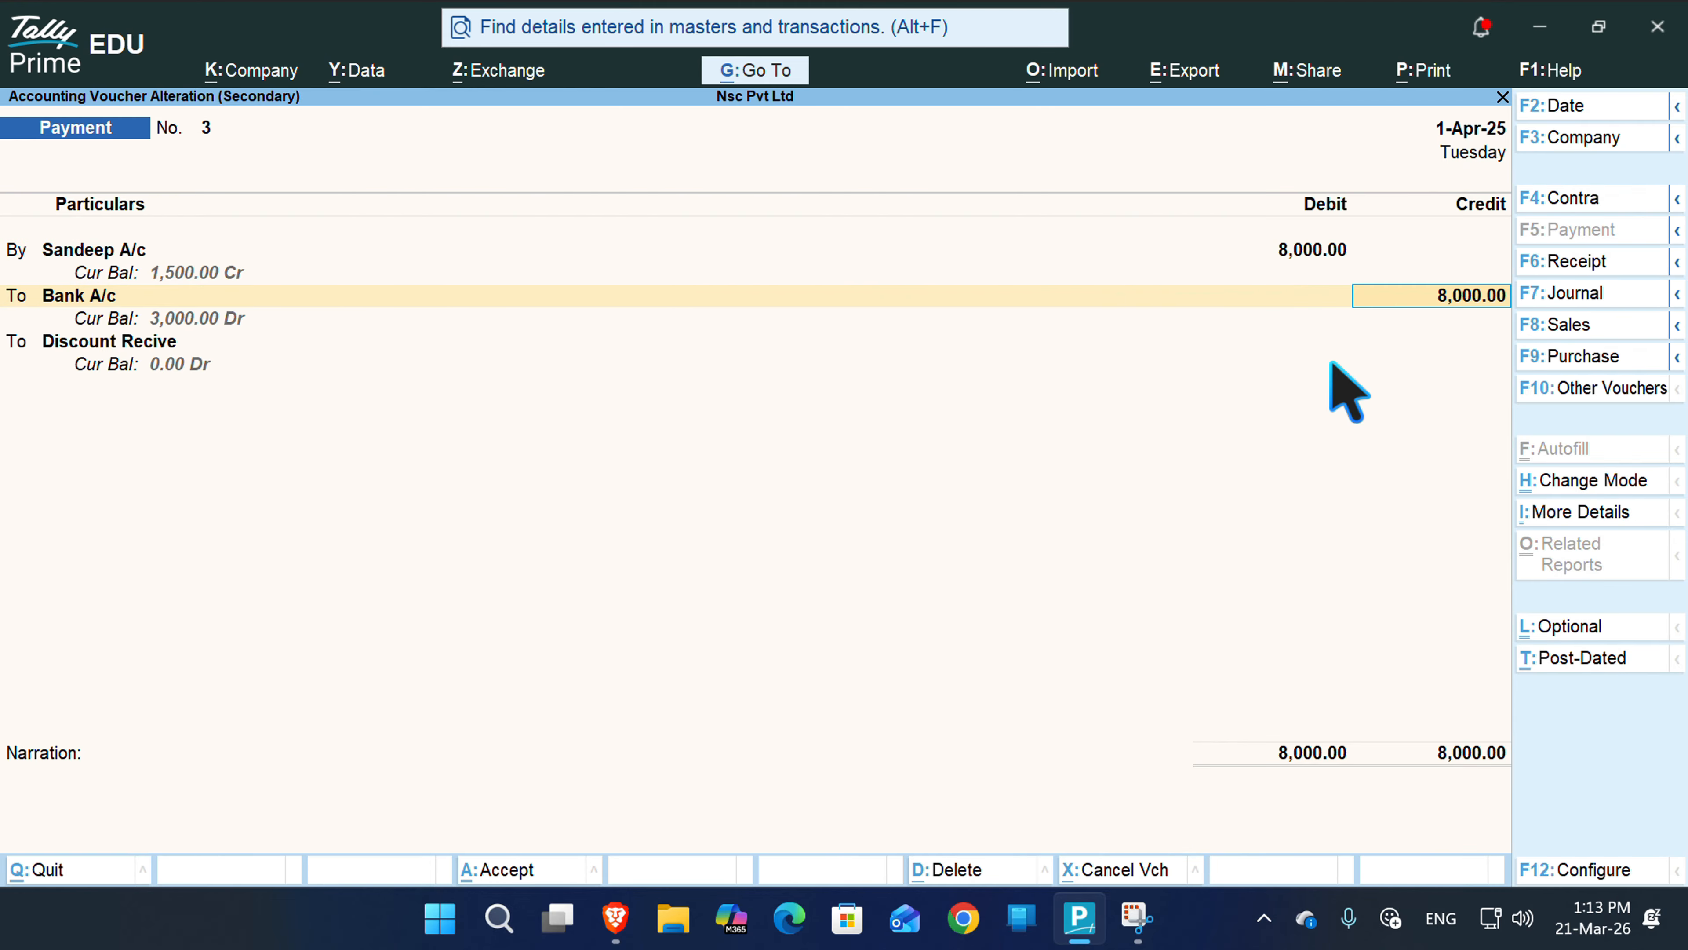
key("Return")
key("Return")
key("Return")
key("Return")
key("Return")
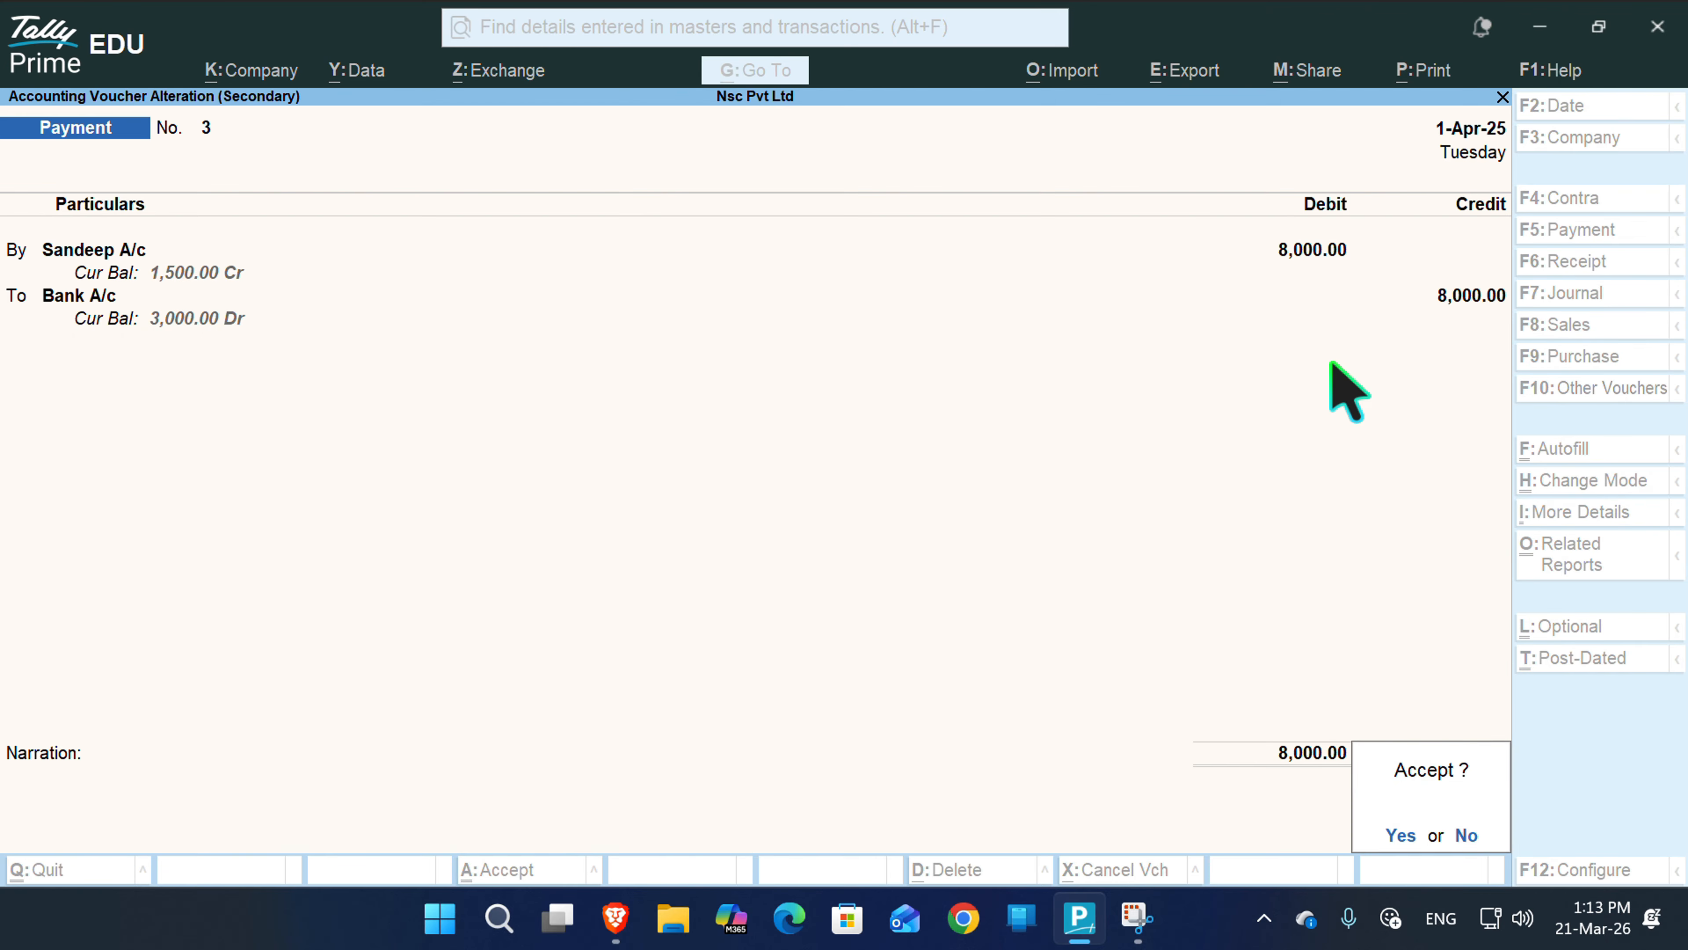
key("Return")
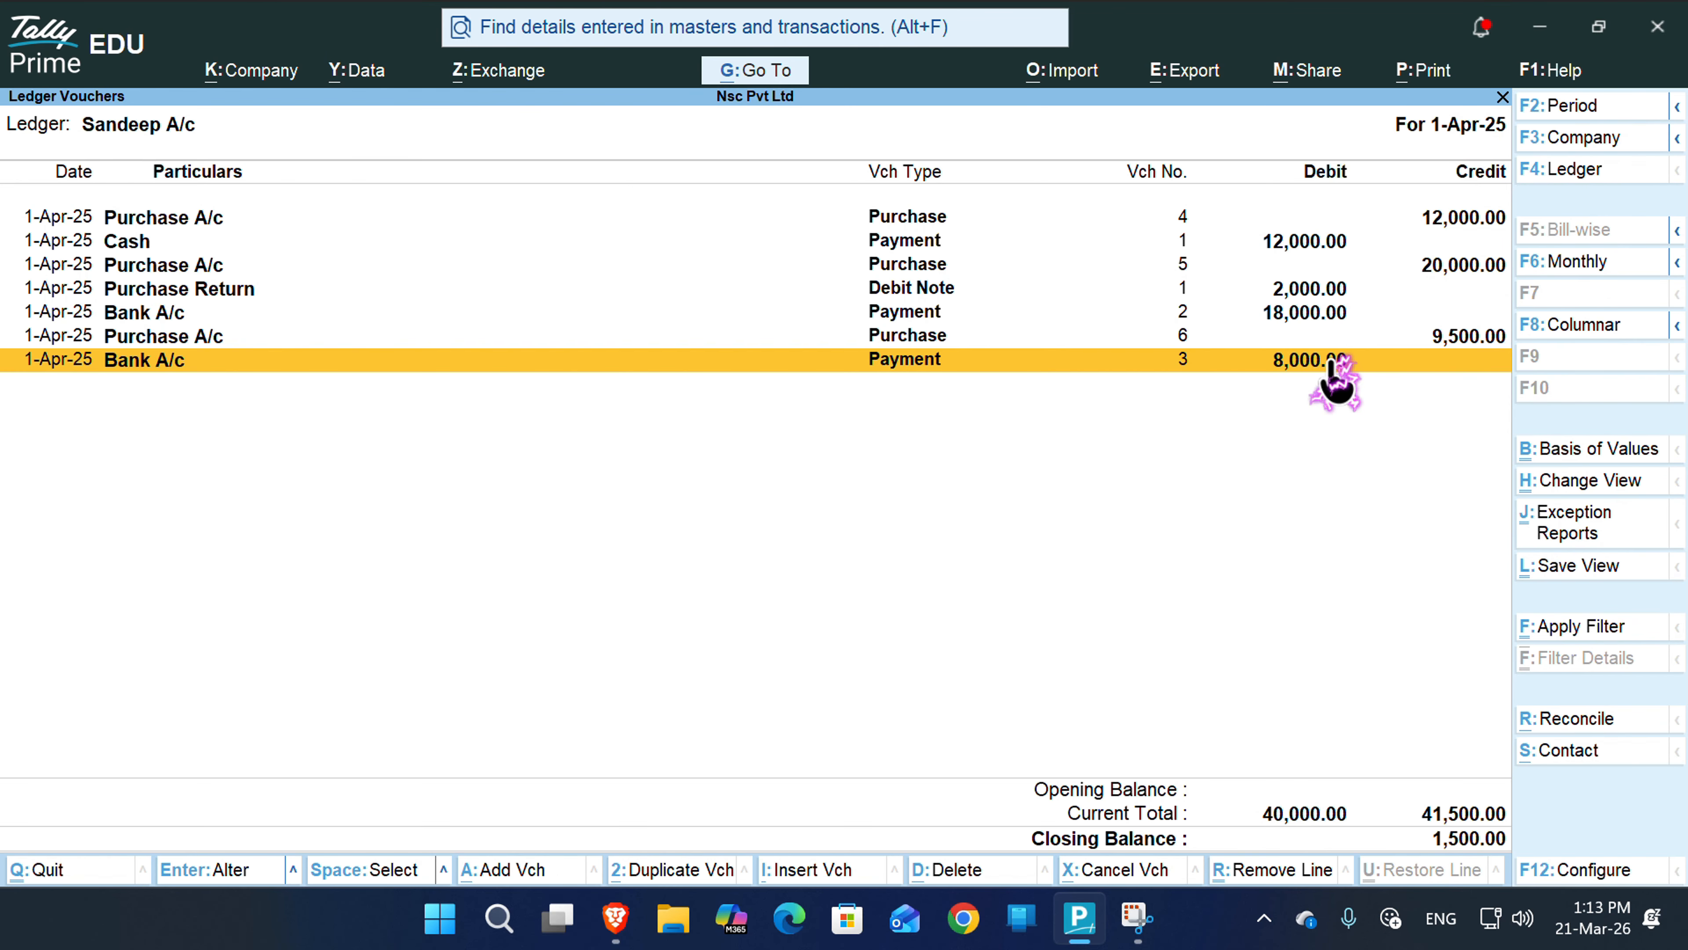
- Leave the supplier's ledger report and switch the new voucher entry from payment to debit note
key("alt")
key("F4")
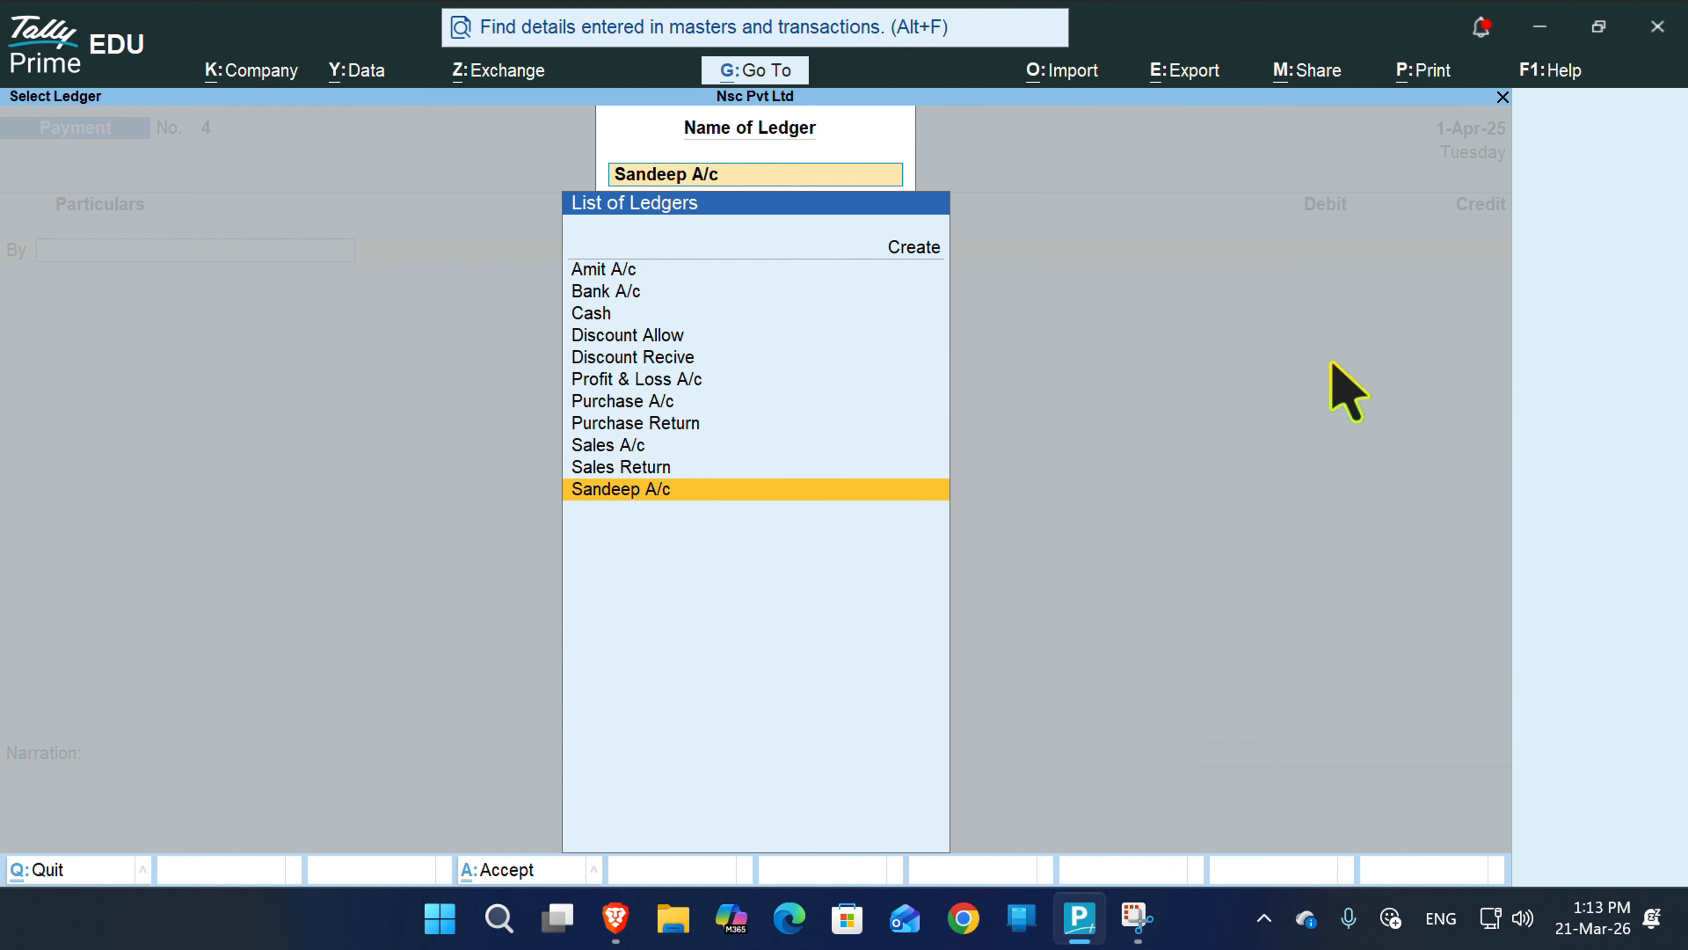
key("Escape")
key("Escape")
key("Escape")
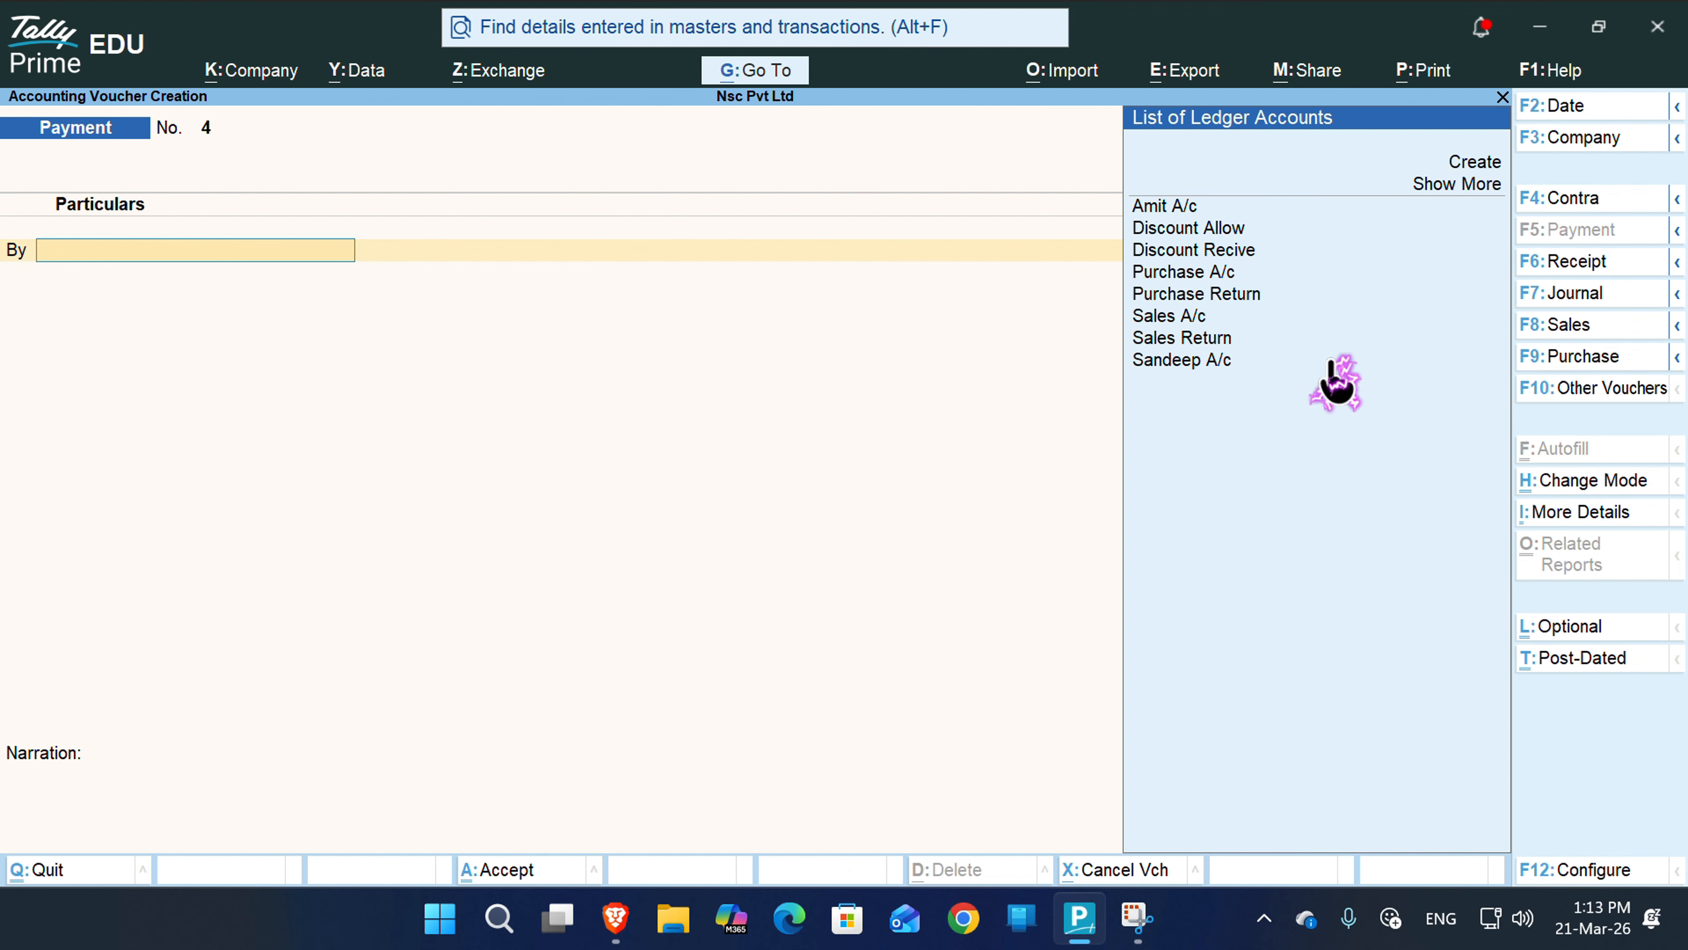
key("alt")
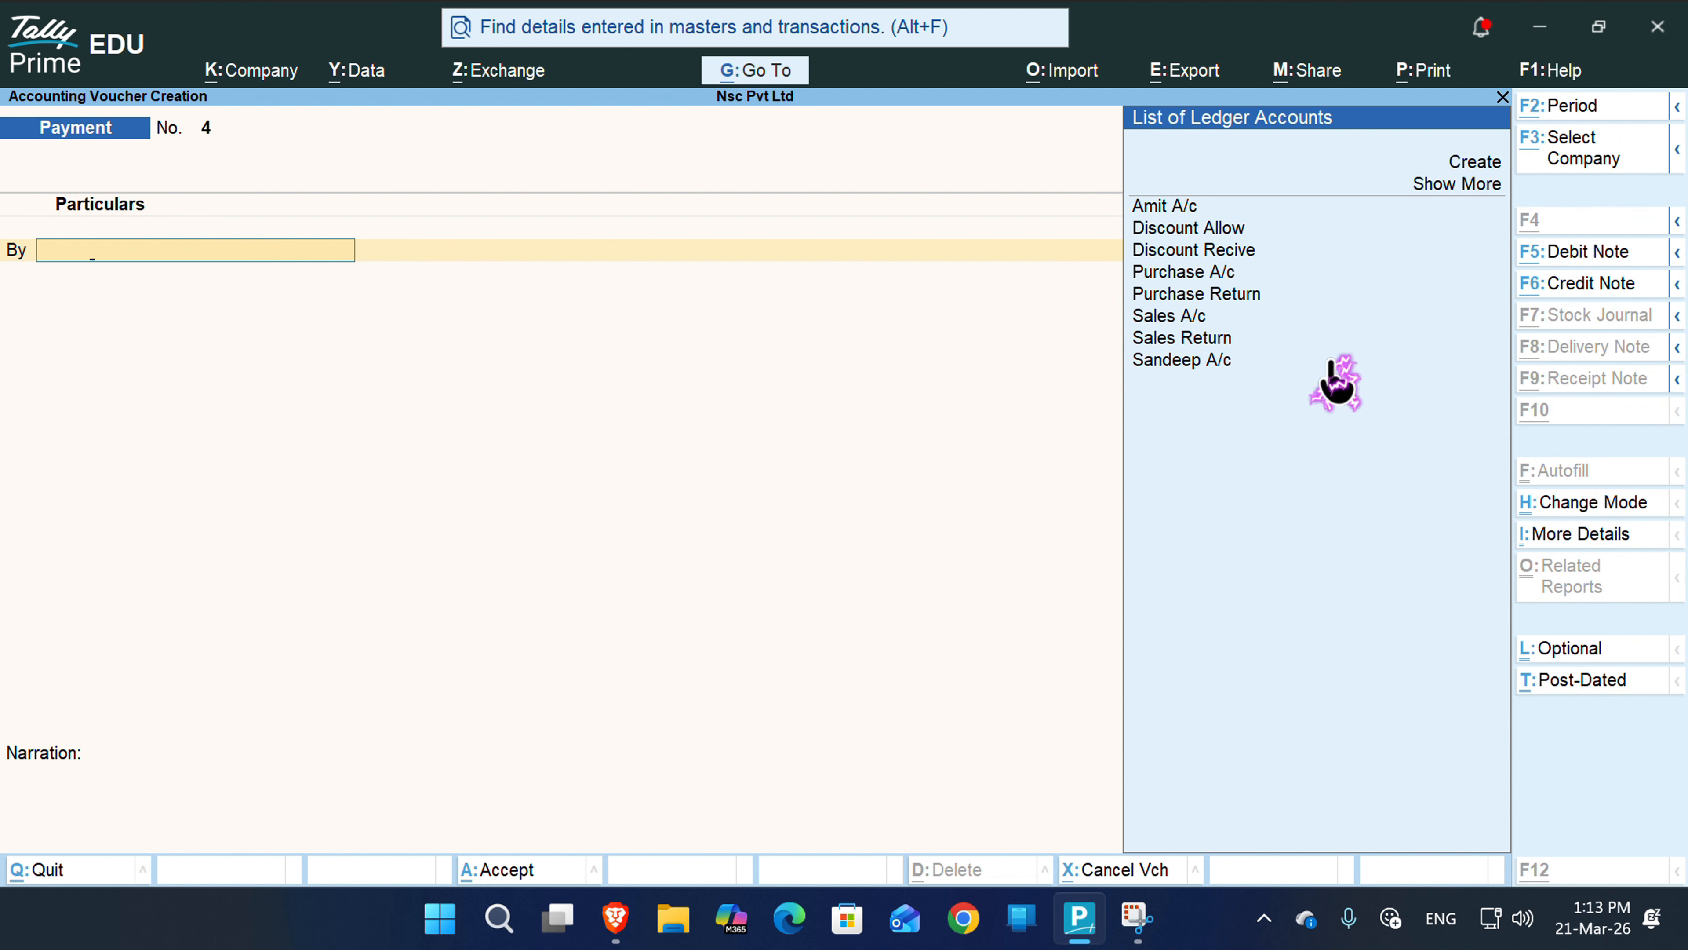
key("alt+F5")
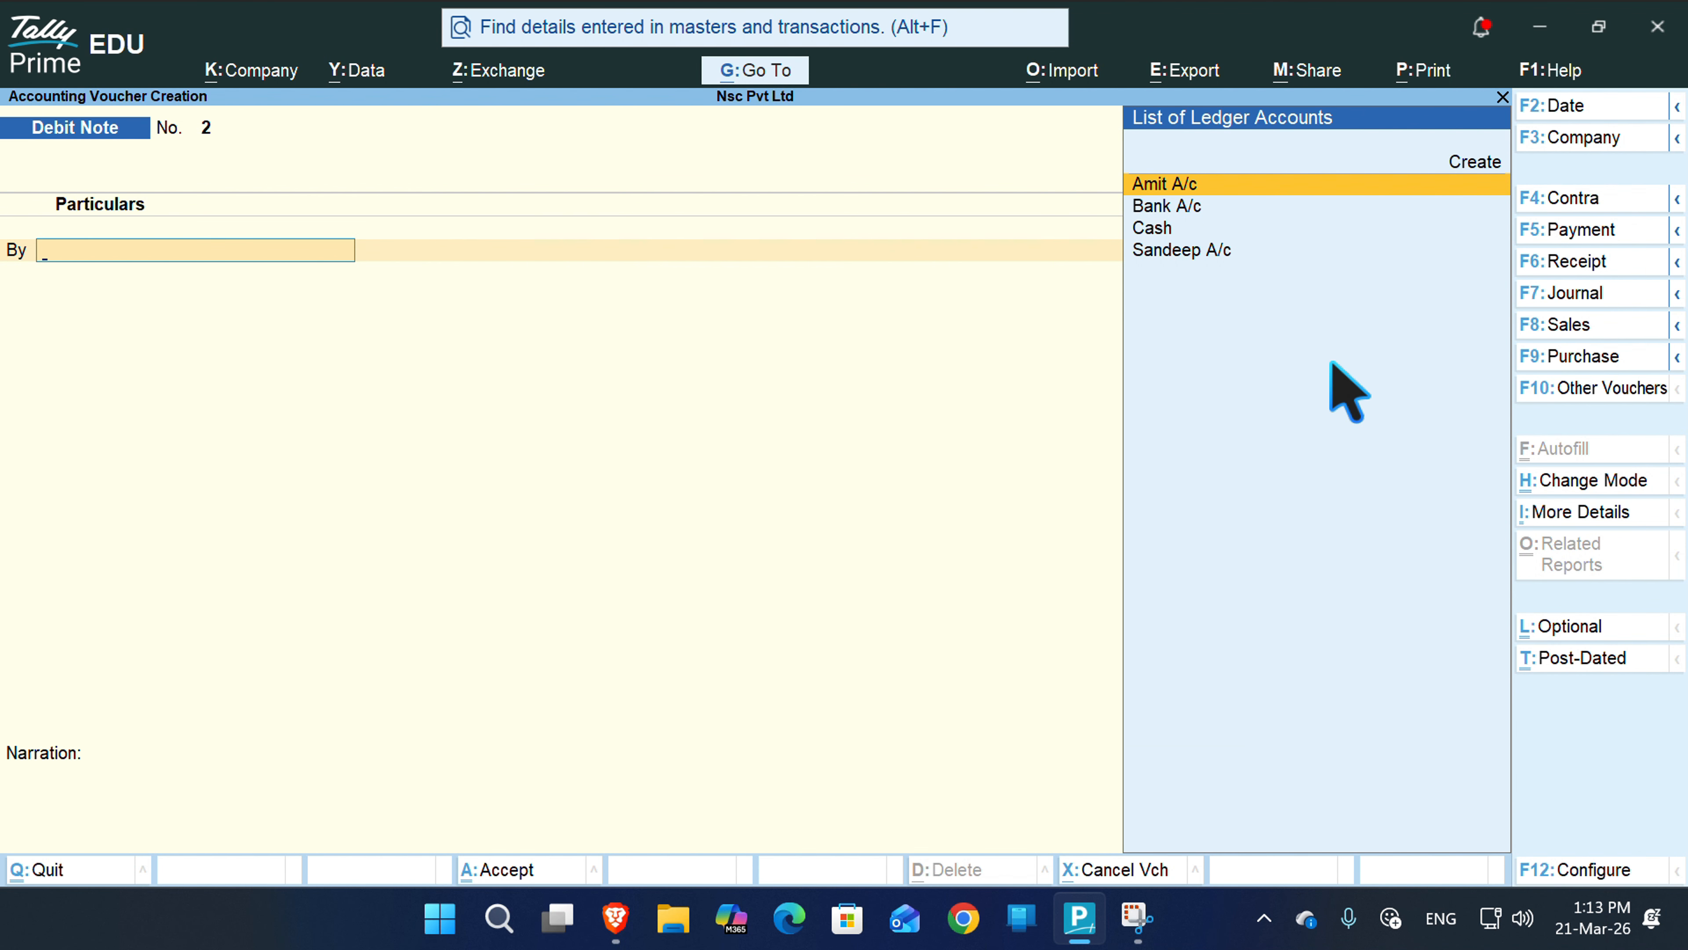
- Debit the supplier's ledger 1,500 in the debit note, accepting the dispatch and party details without additions
key("Down")
key("Down")
key("Down")
key("Return")
key("Return")
key("Return")
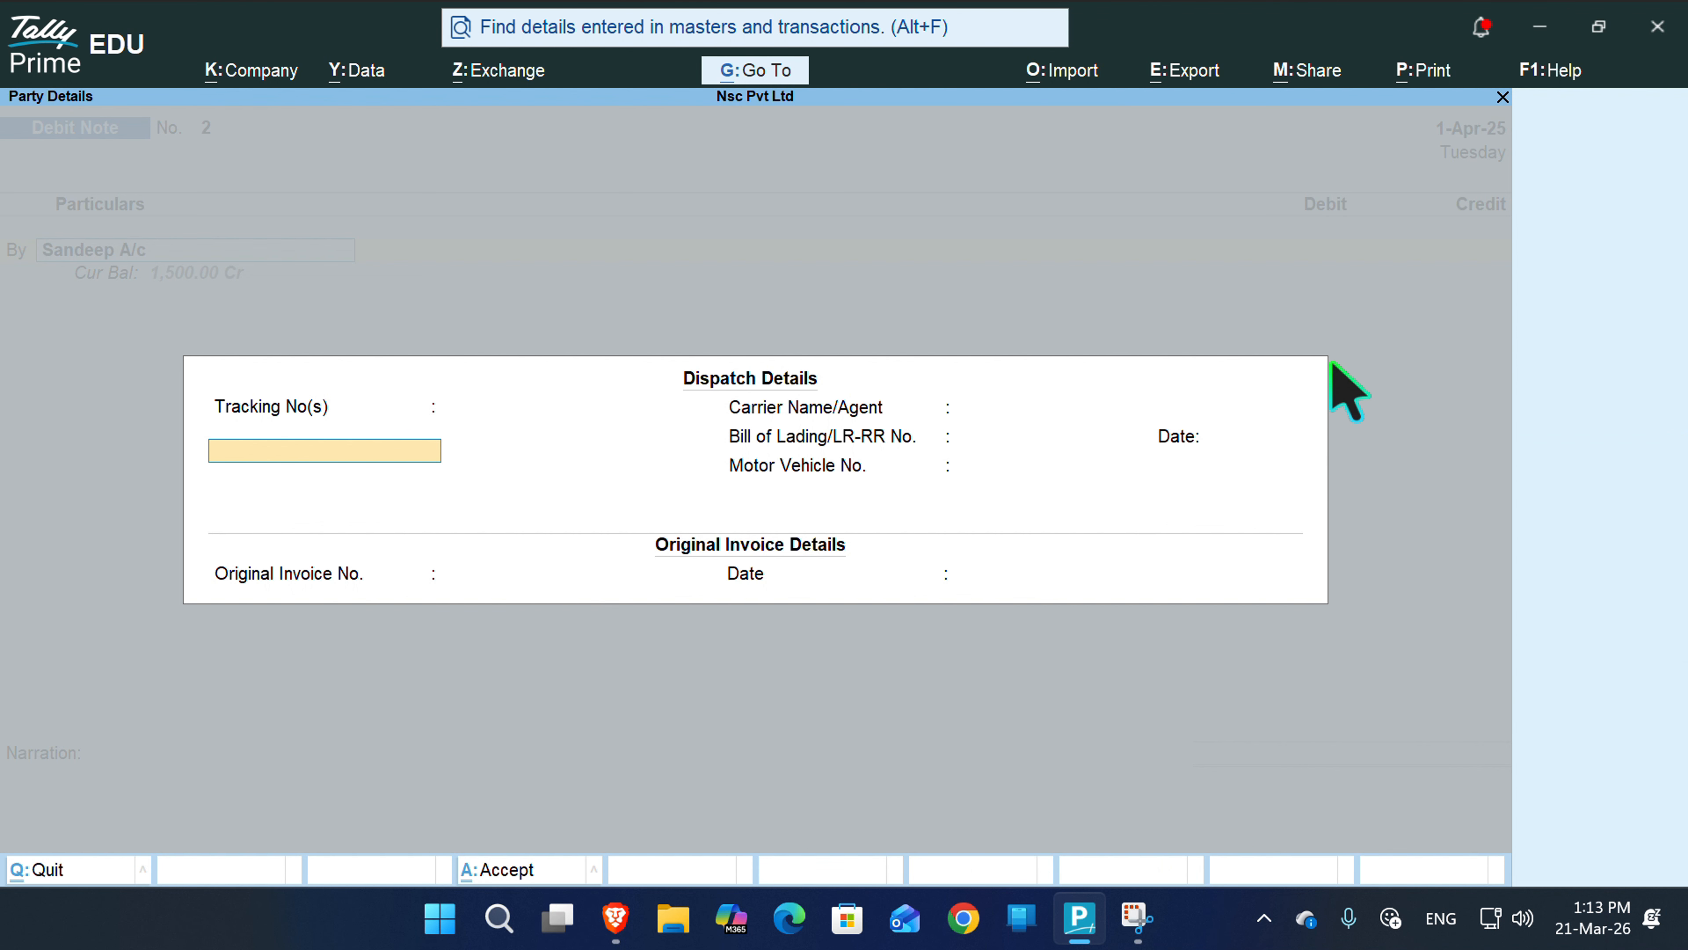
key("Return")
key("Return")
key("Return")
key("Return")
key("Return")
key("Return")
key("Return")
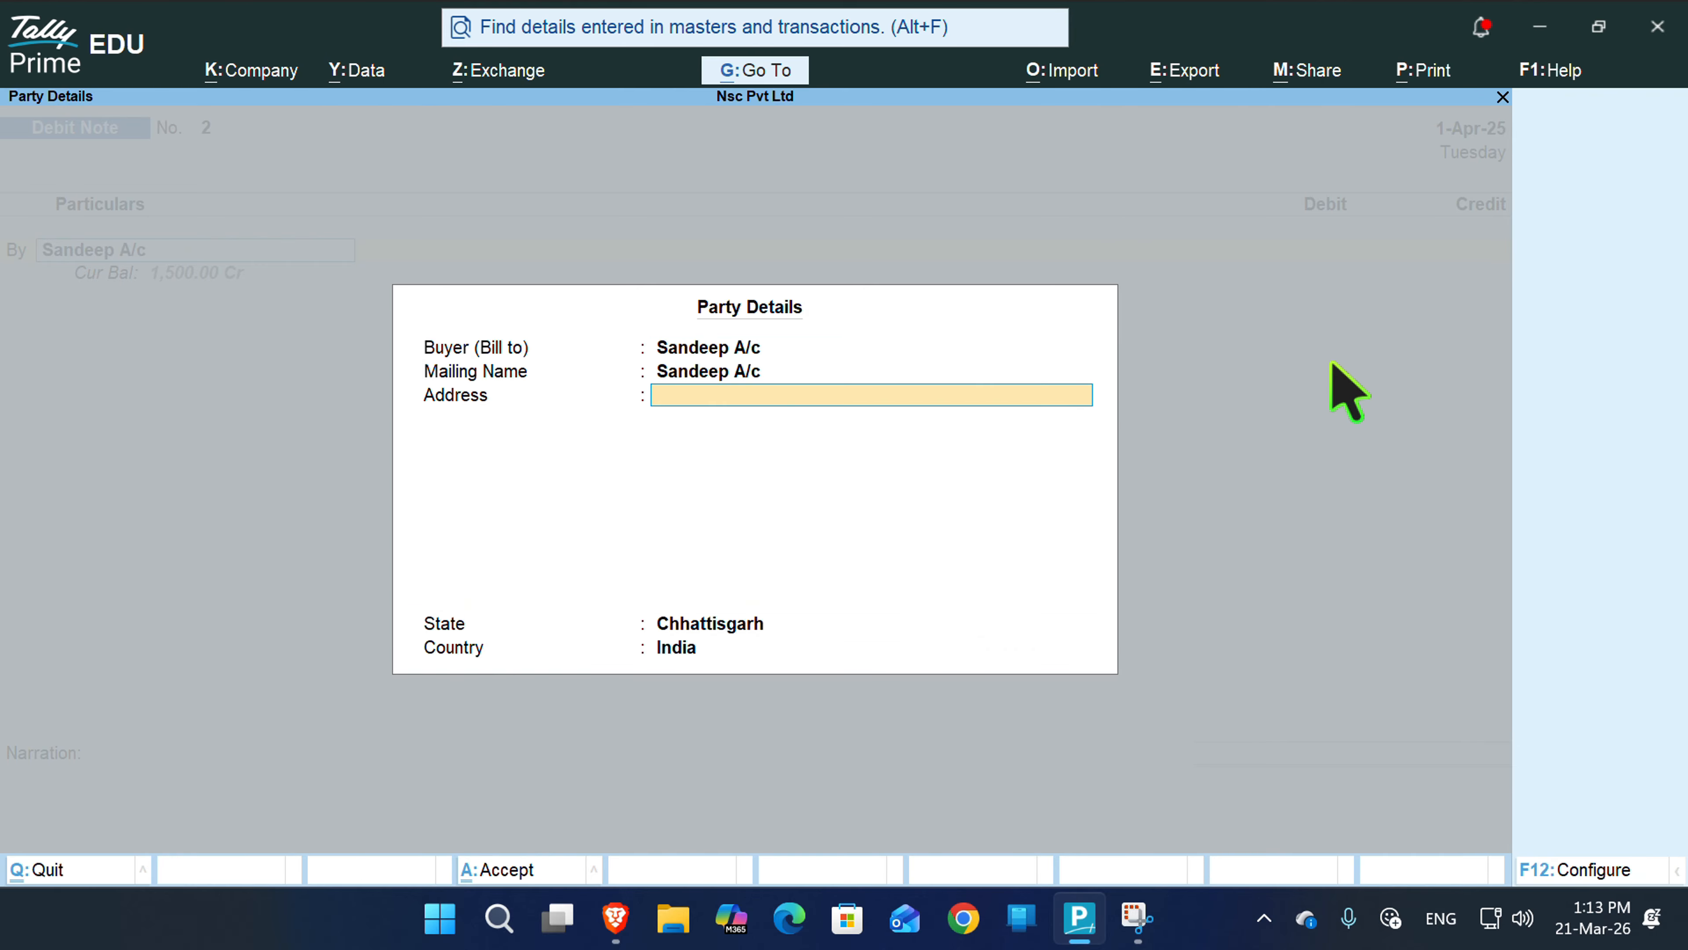
type("1500")
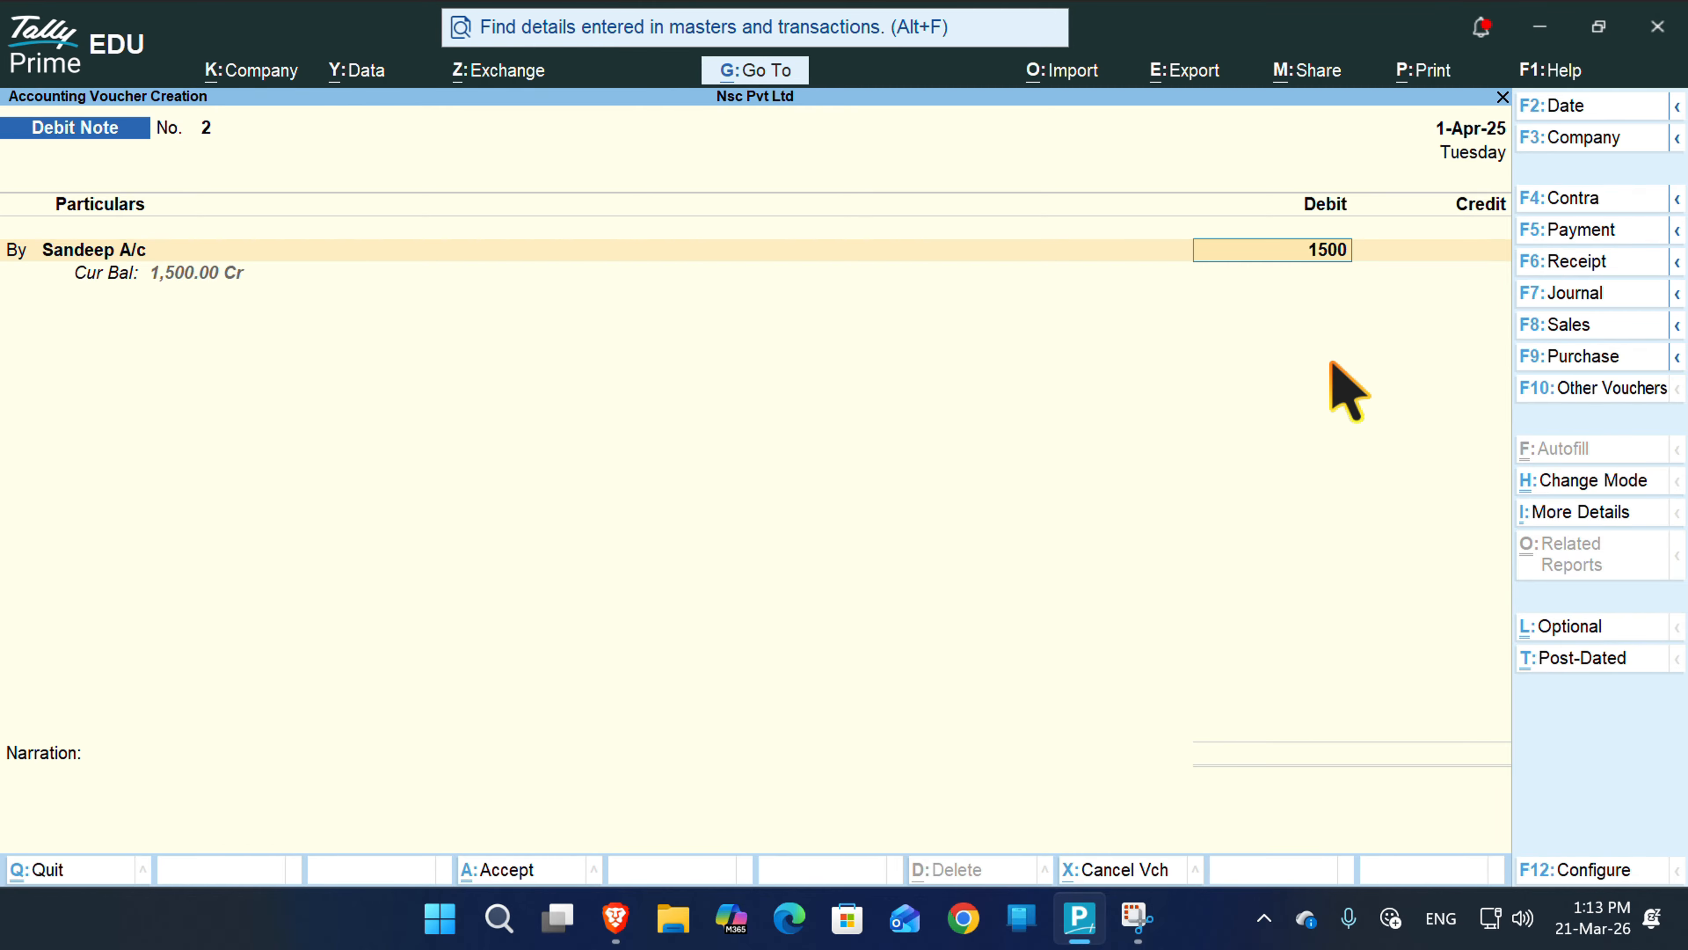
- Credit the 1,500 to the Discount Recive ledger and save the debit note
key("Return")
key("Up")
key("Up")
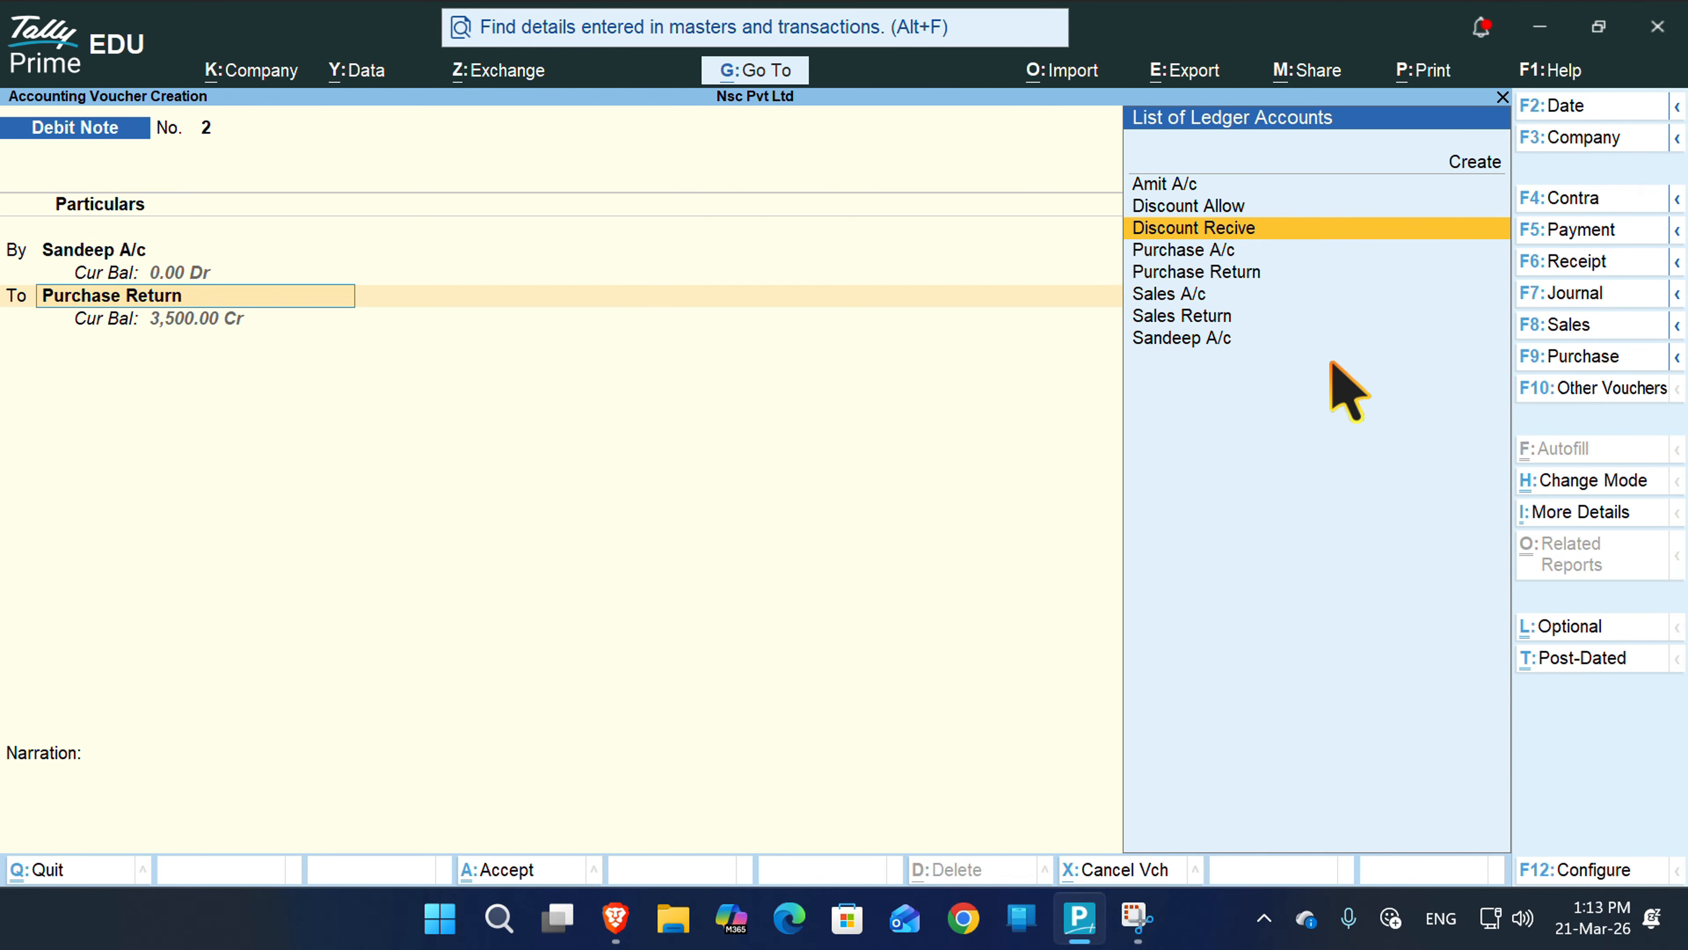
key("Return")
key("Return")
key("Return")
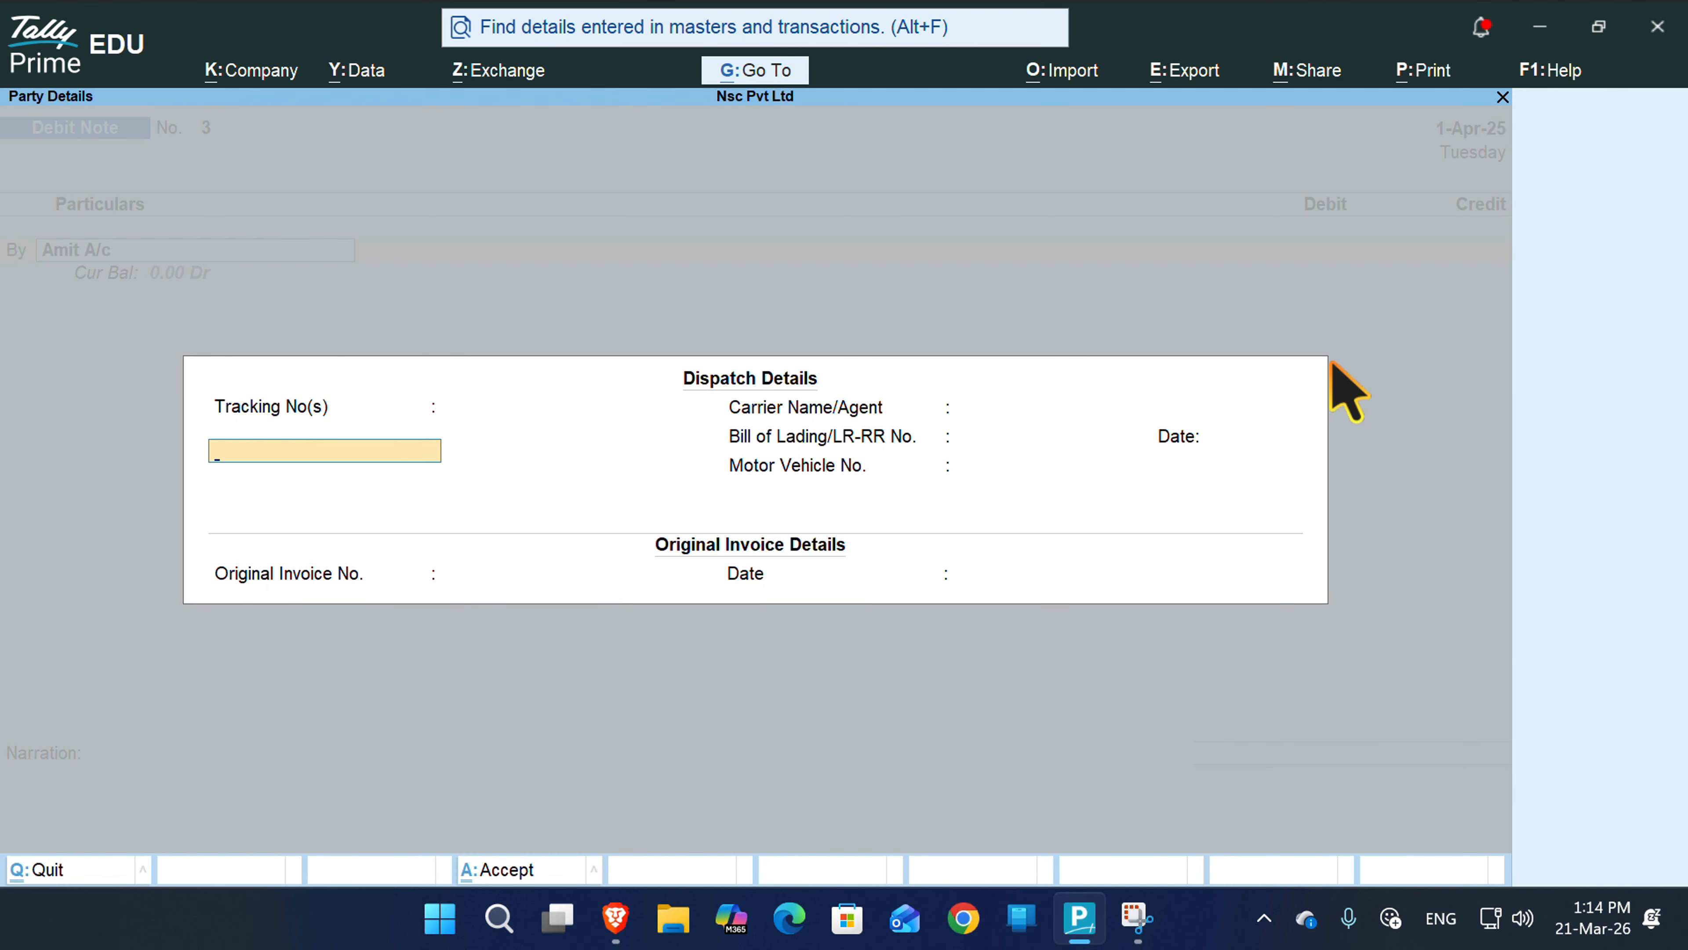
key("ctrl+a")
key("BackSpace")
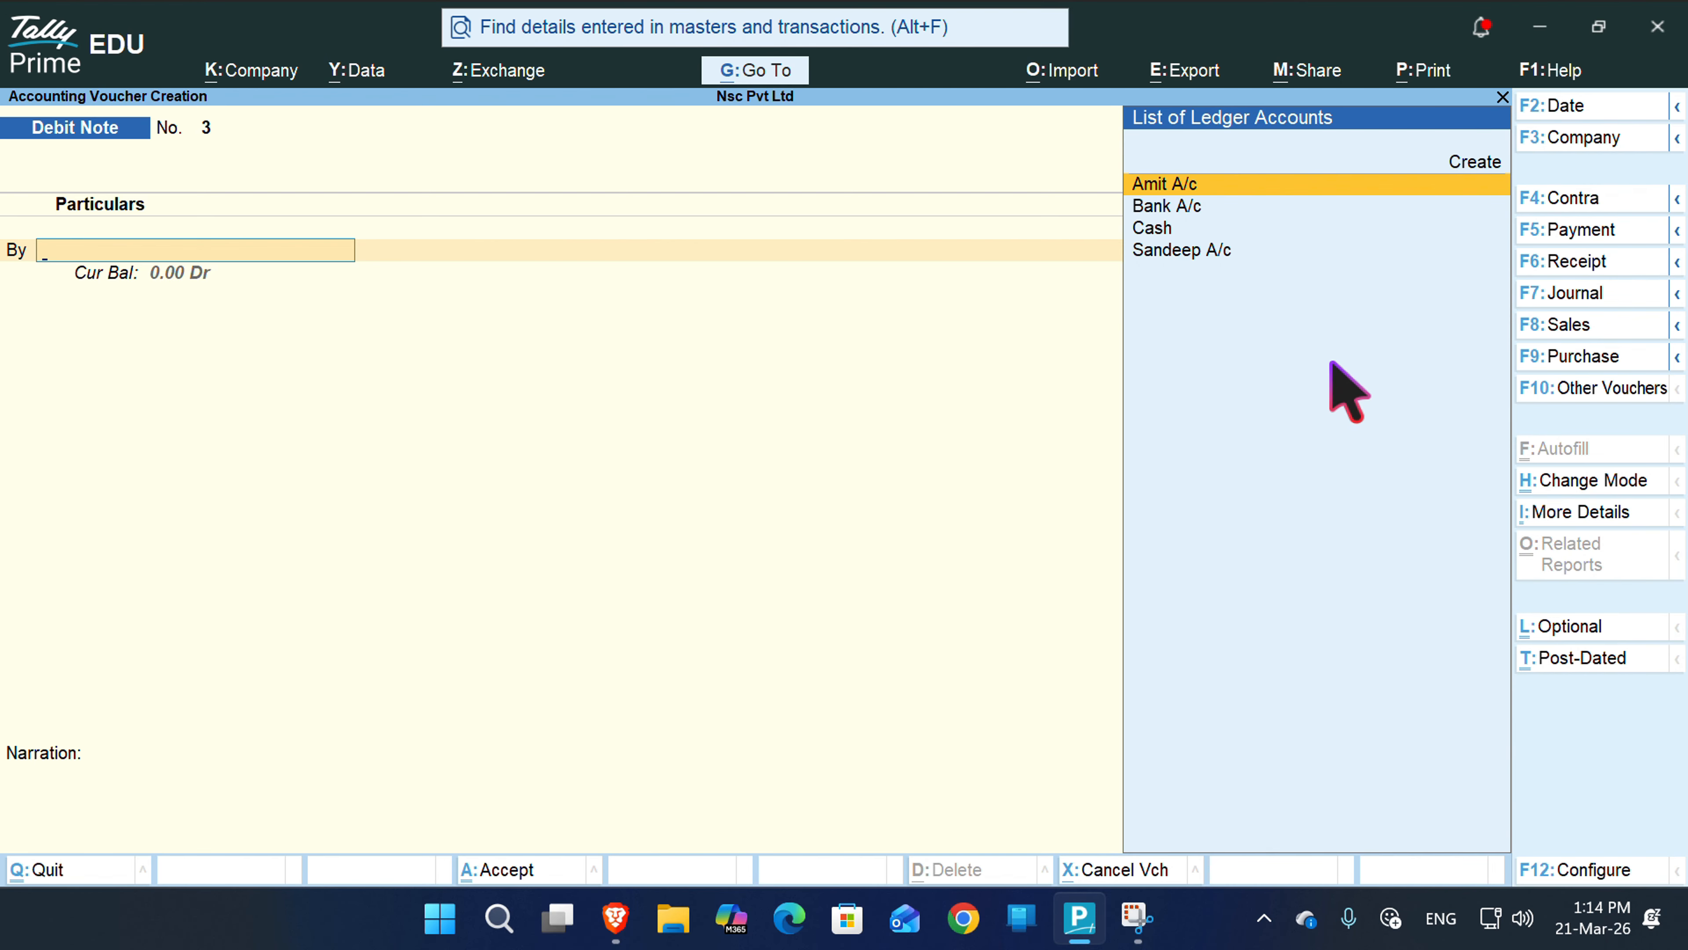
key("Escape")
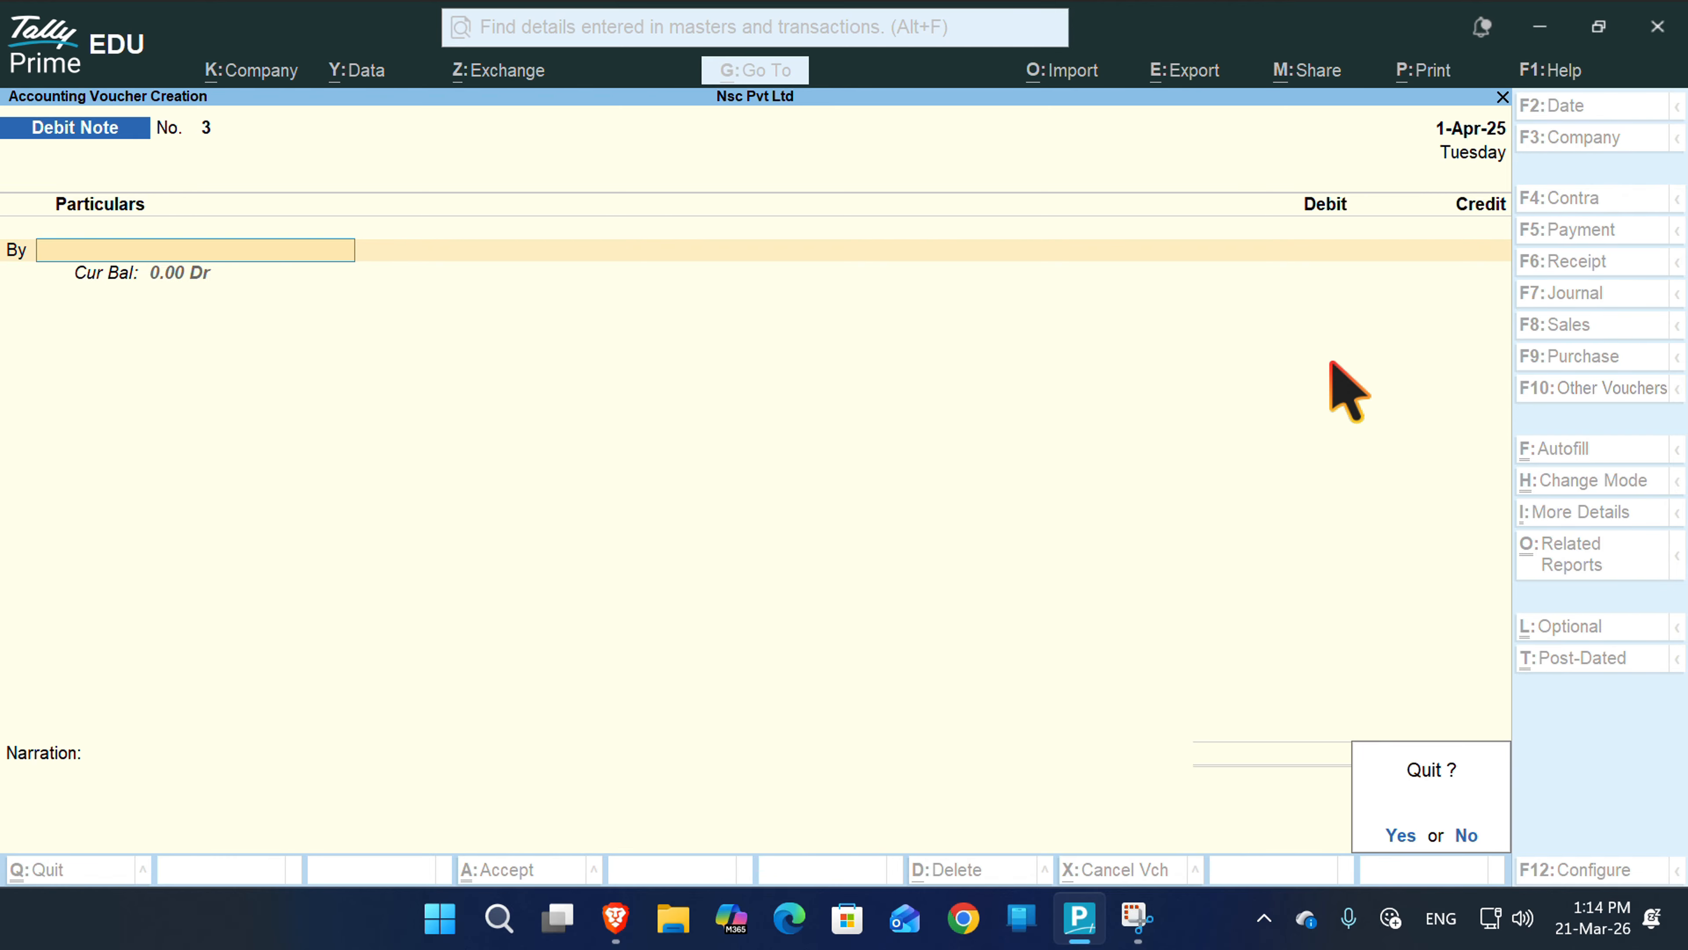
key("Escape")
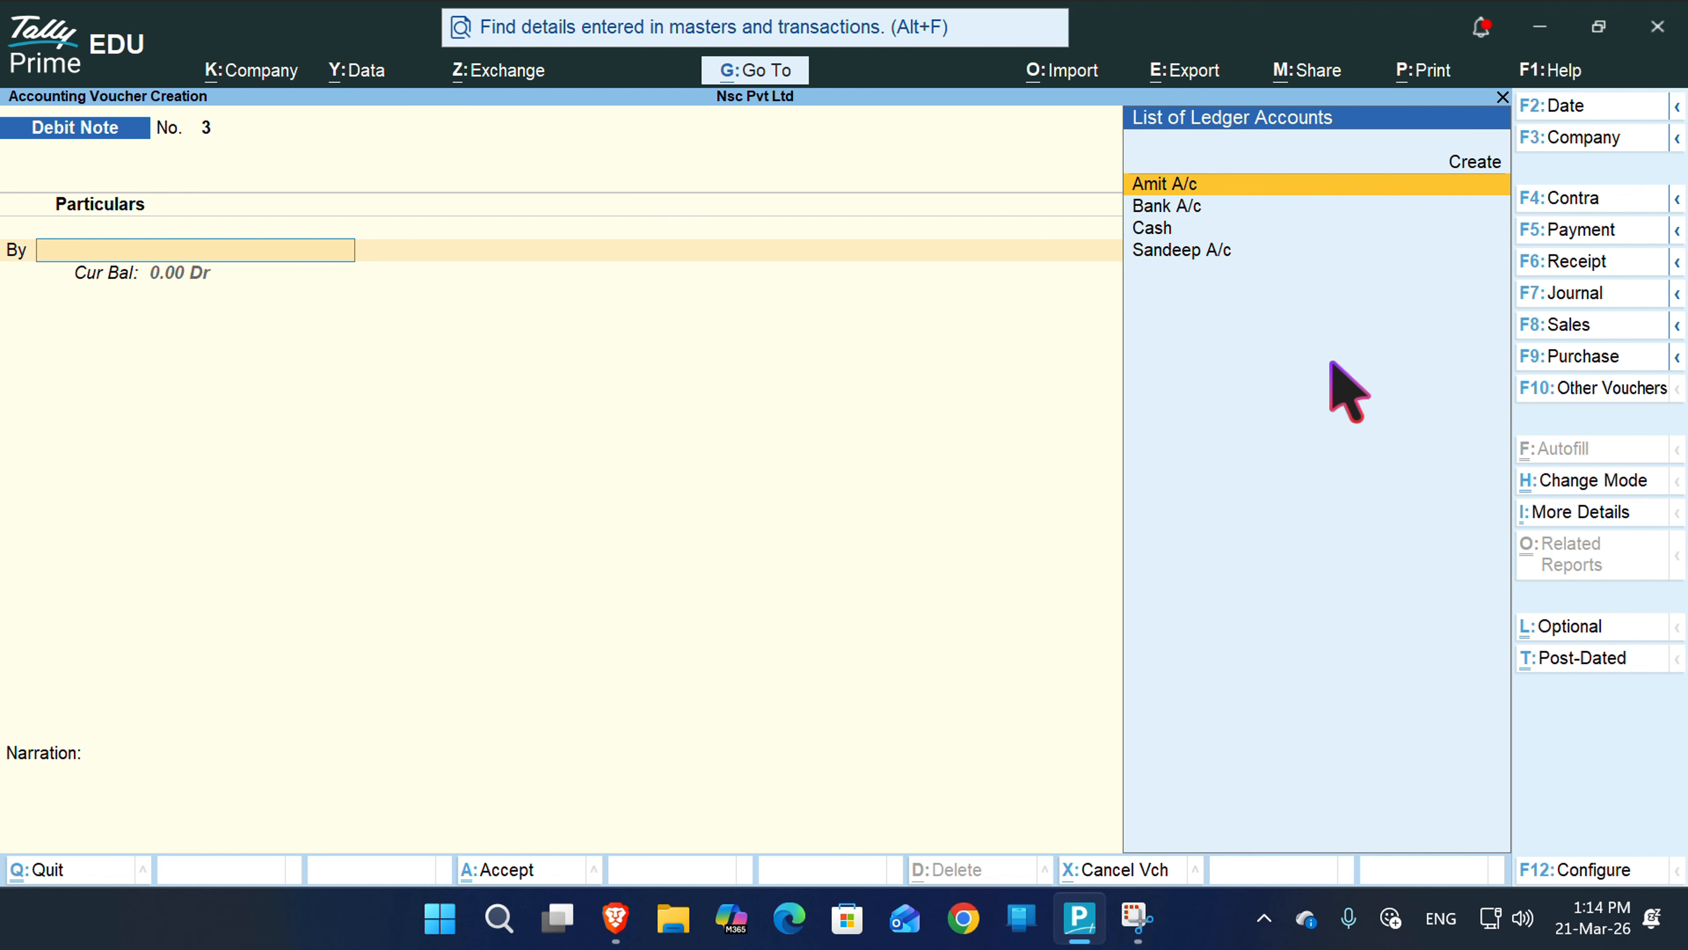
- Open the Ledger Vouchers report for the supplier and check its purchases, payments and debit notes
key("alt+g")
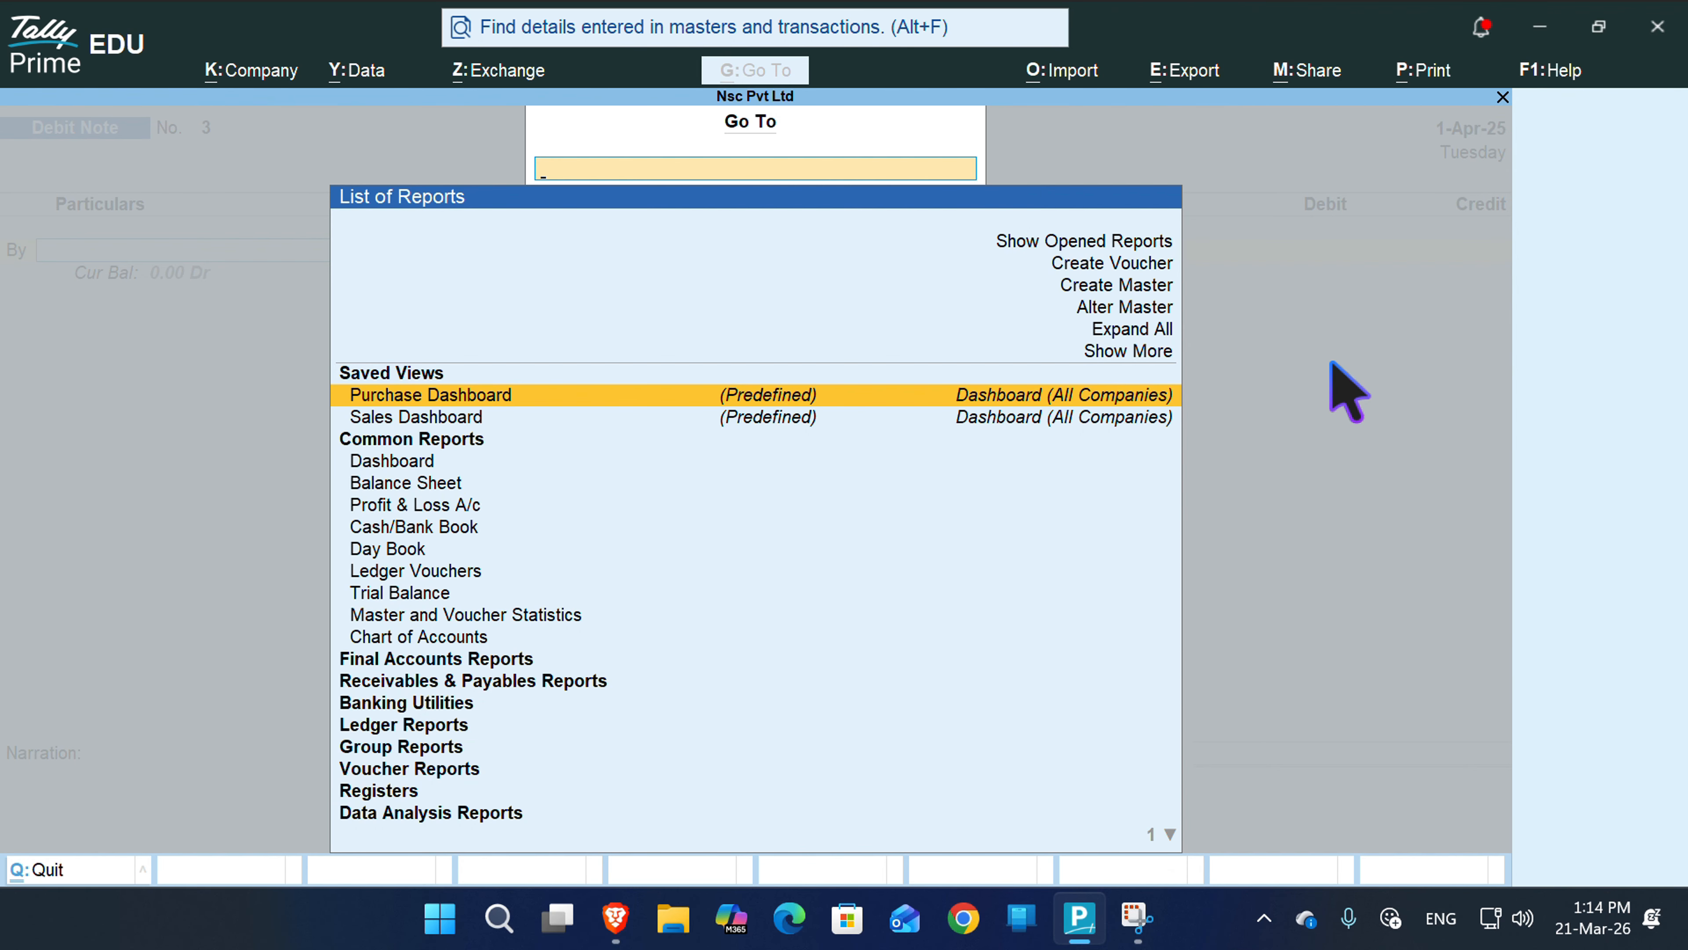
key("Down")
key("Down")
key("Down")
key("Down")
key("Down")
key("Down")
key("Down")
key("Down")
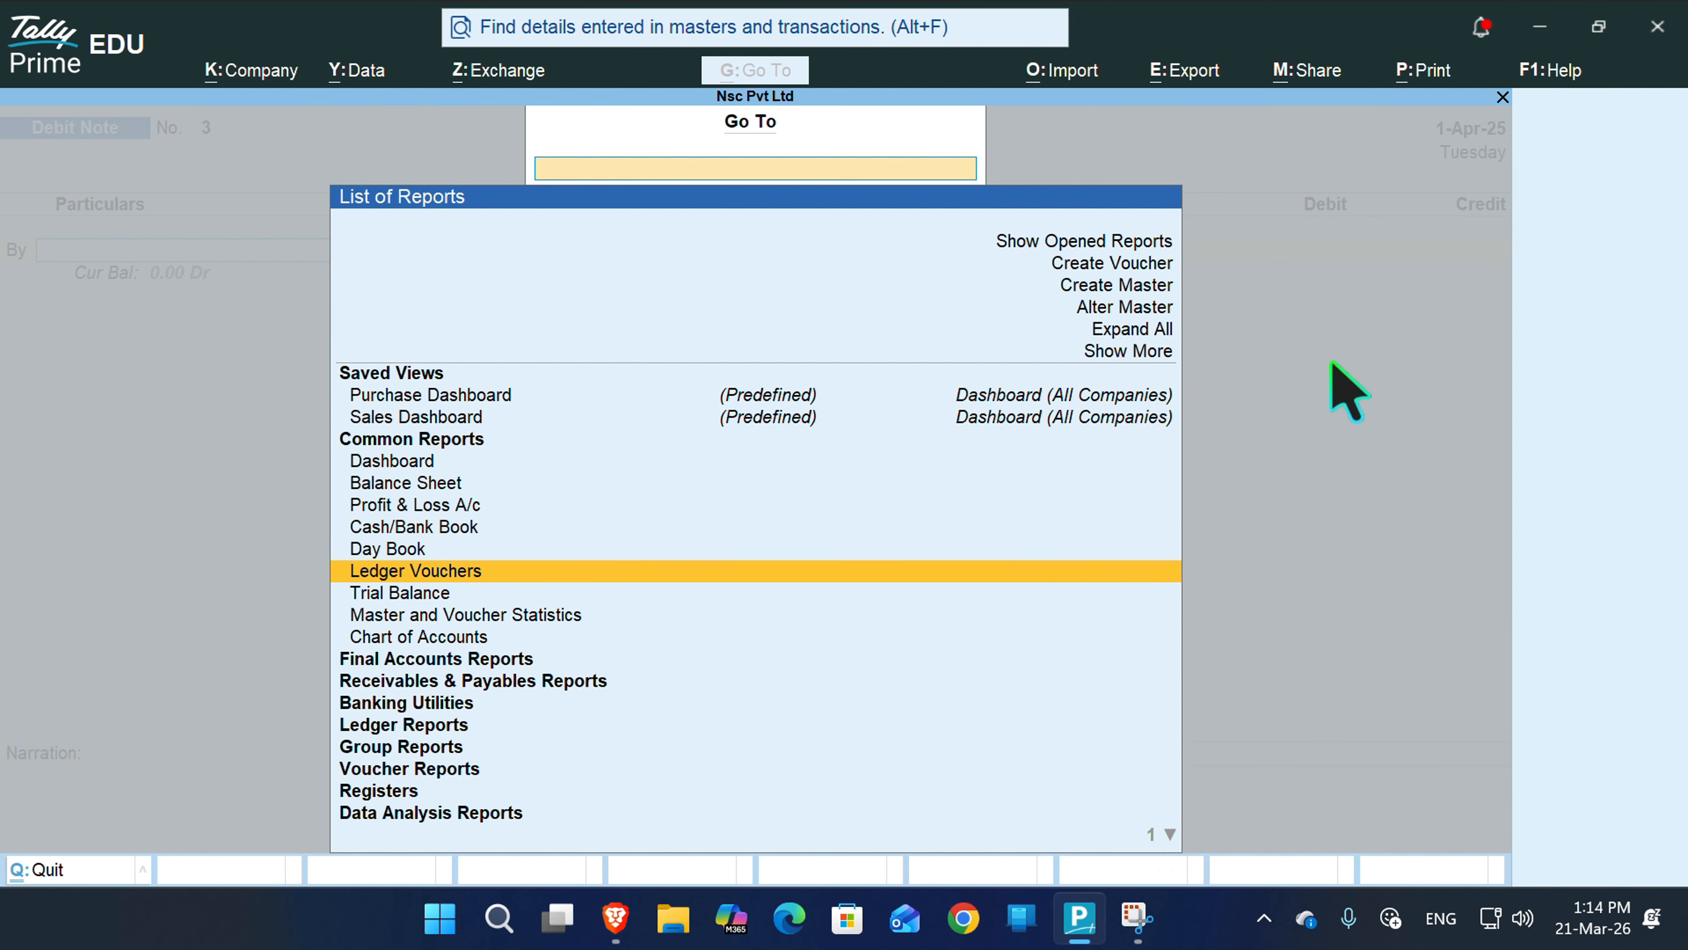
key("Return")
key("Down")
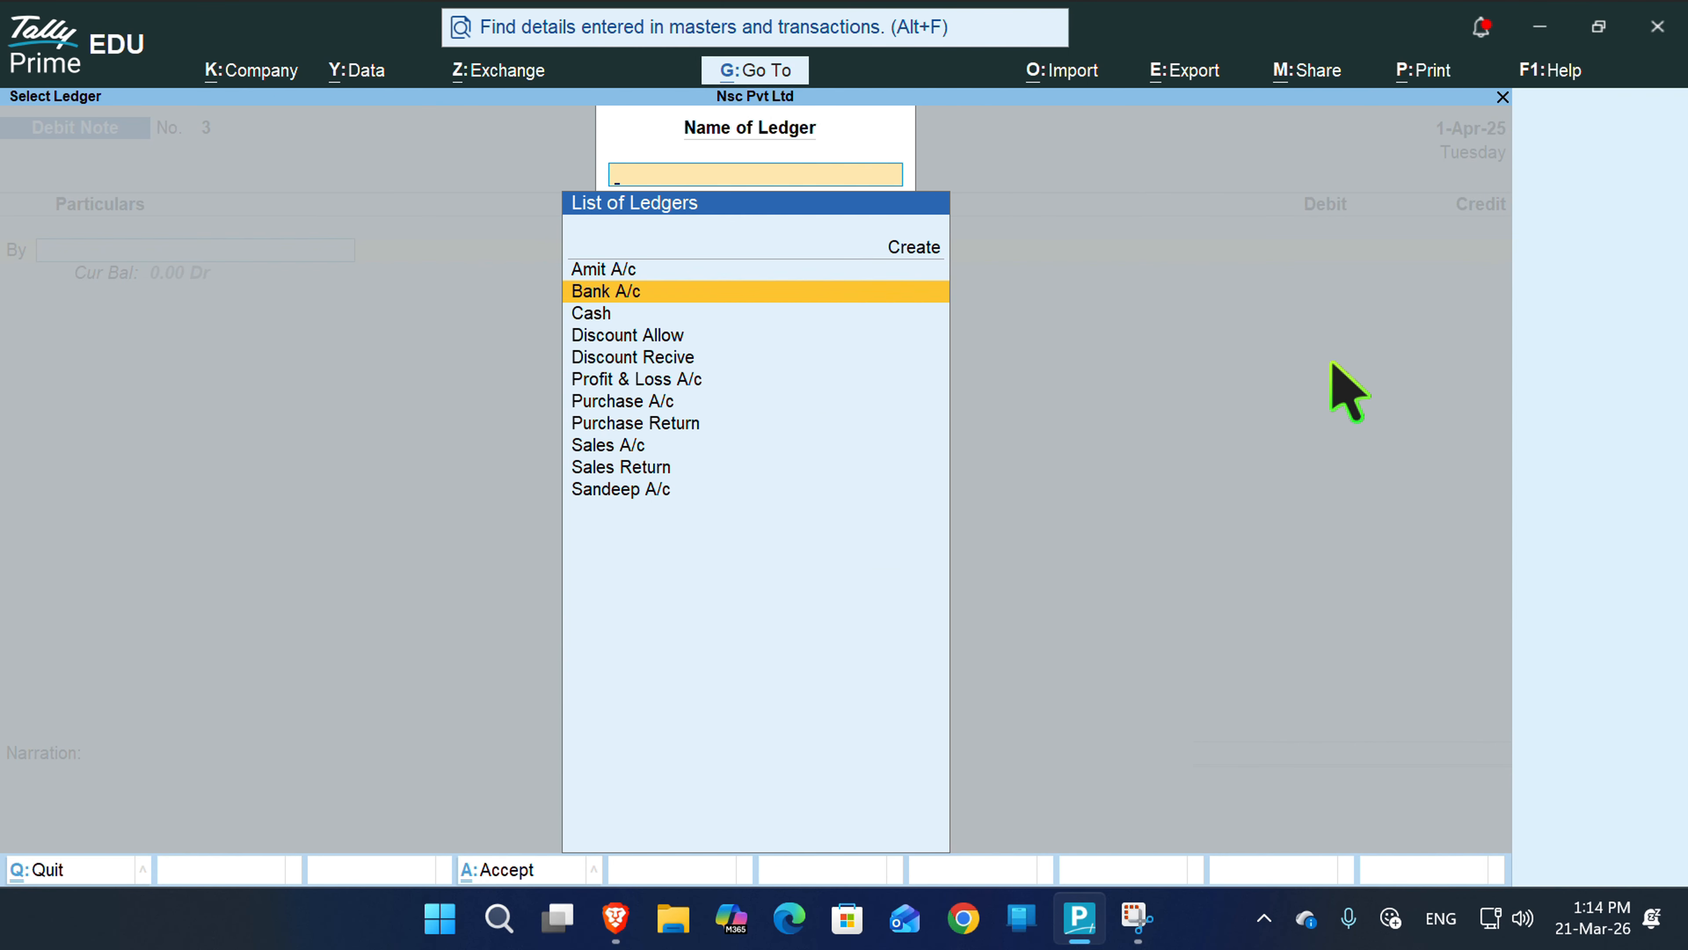
key("Down")
key("Down")
key("Down")
key("Down")
key("Down")
key("Down")
key("Down")
key("Down")
key("Down")
key("Return")
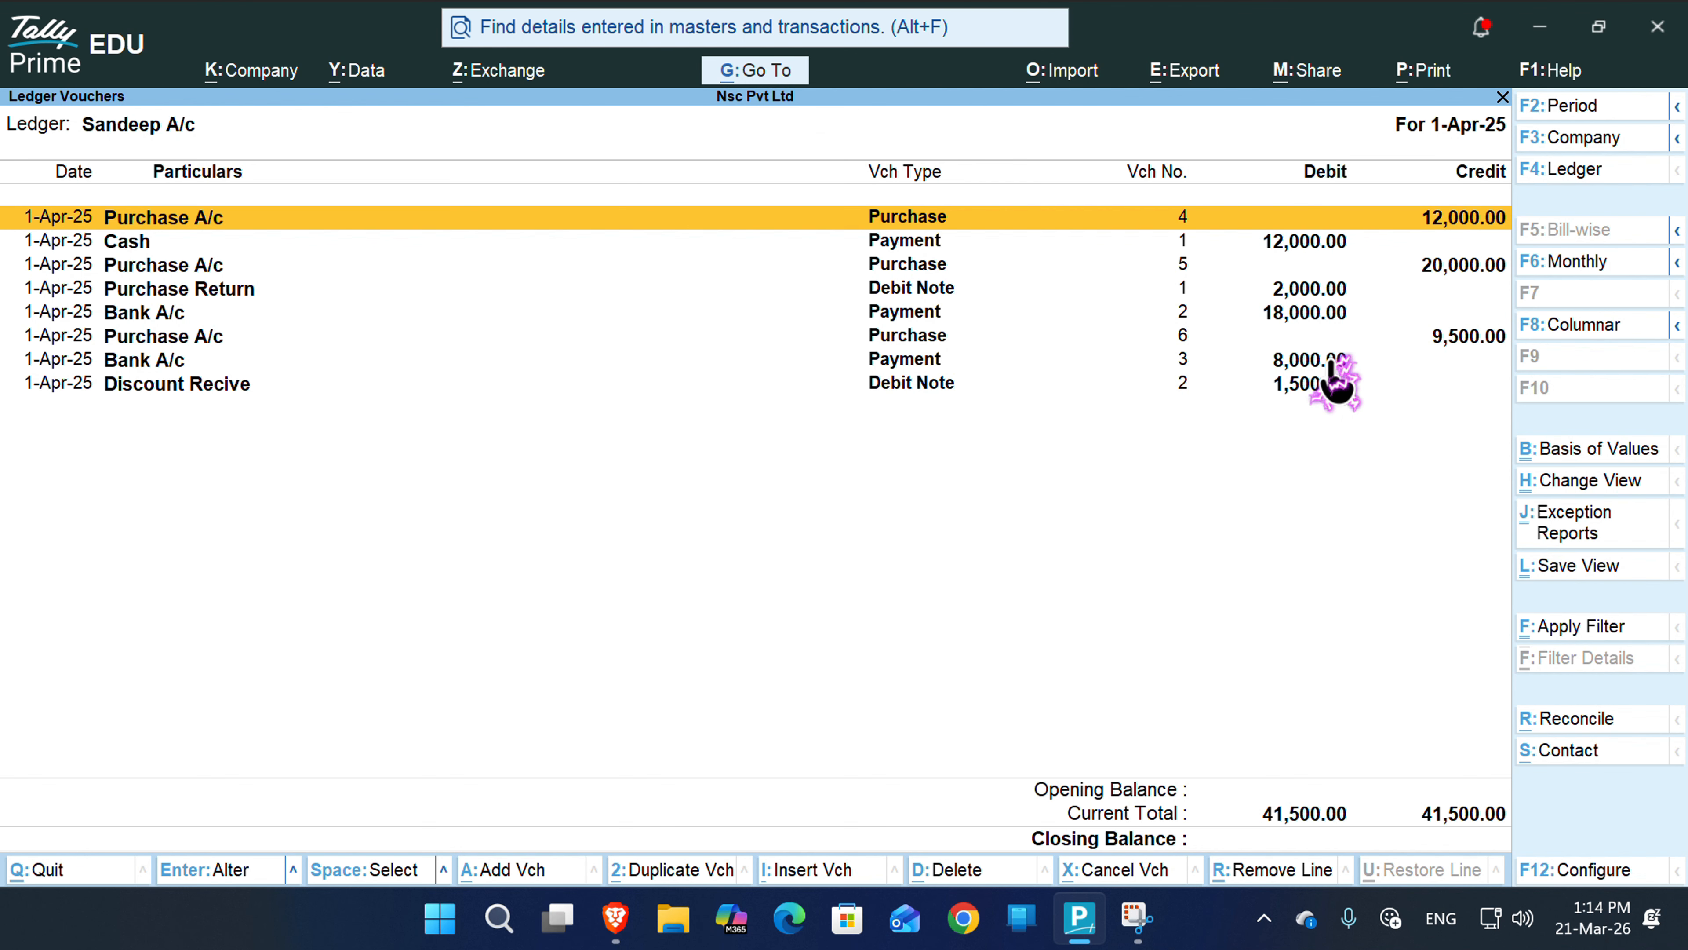
key("Down")
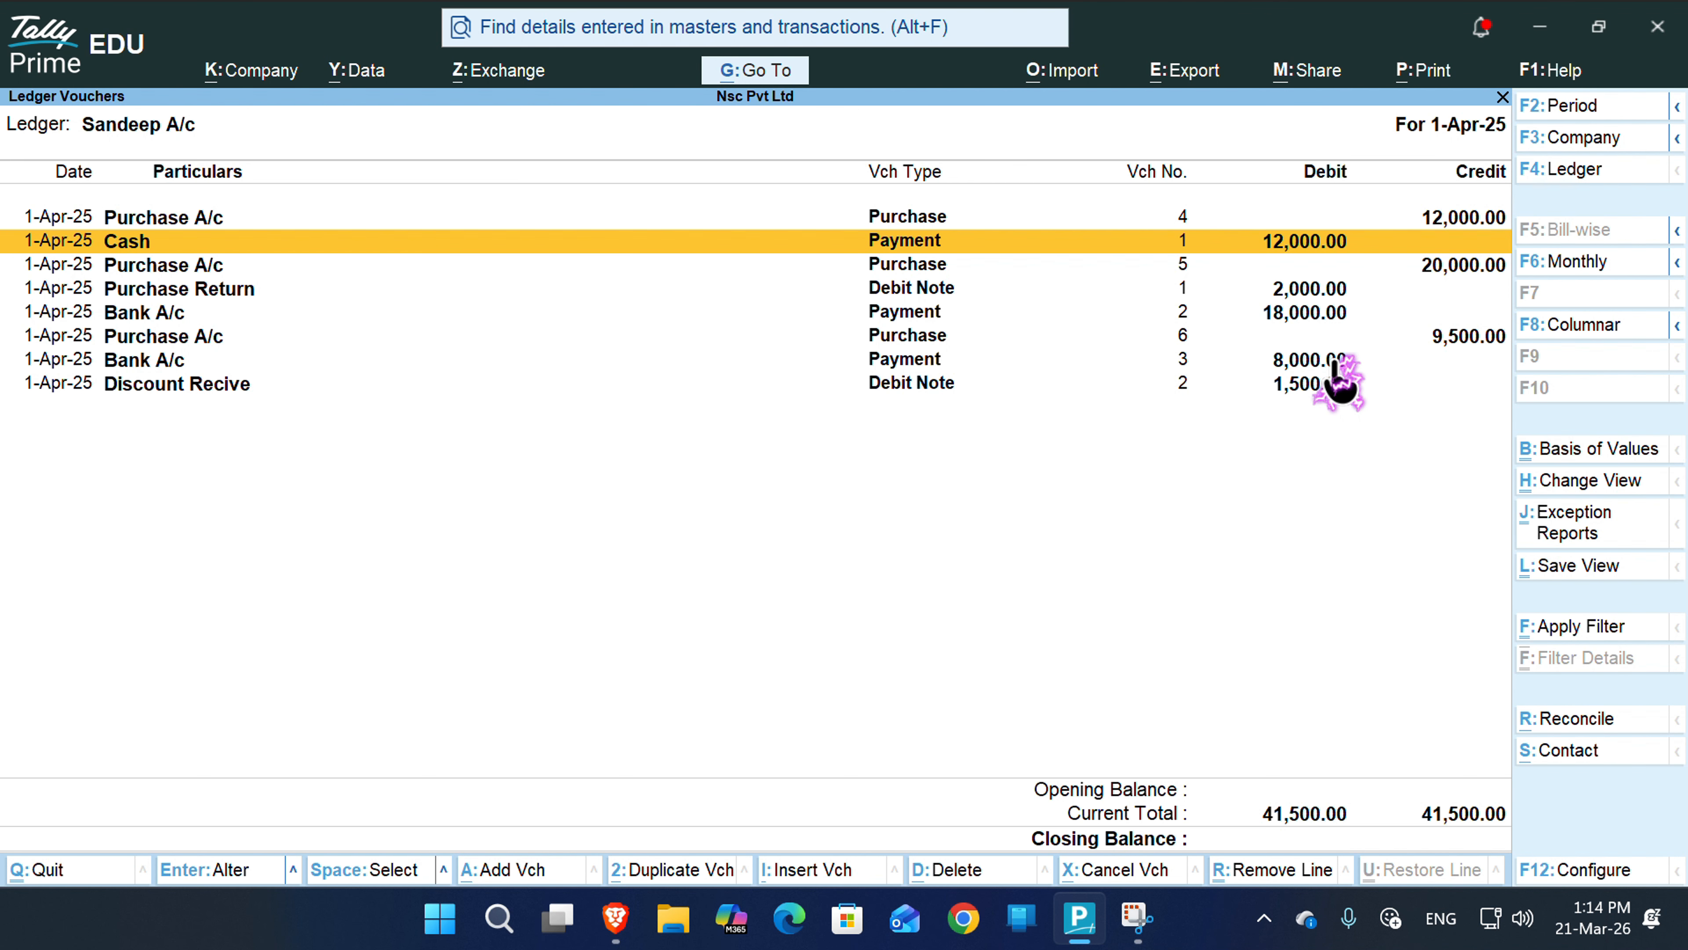
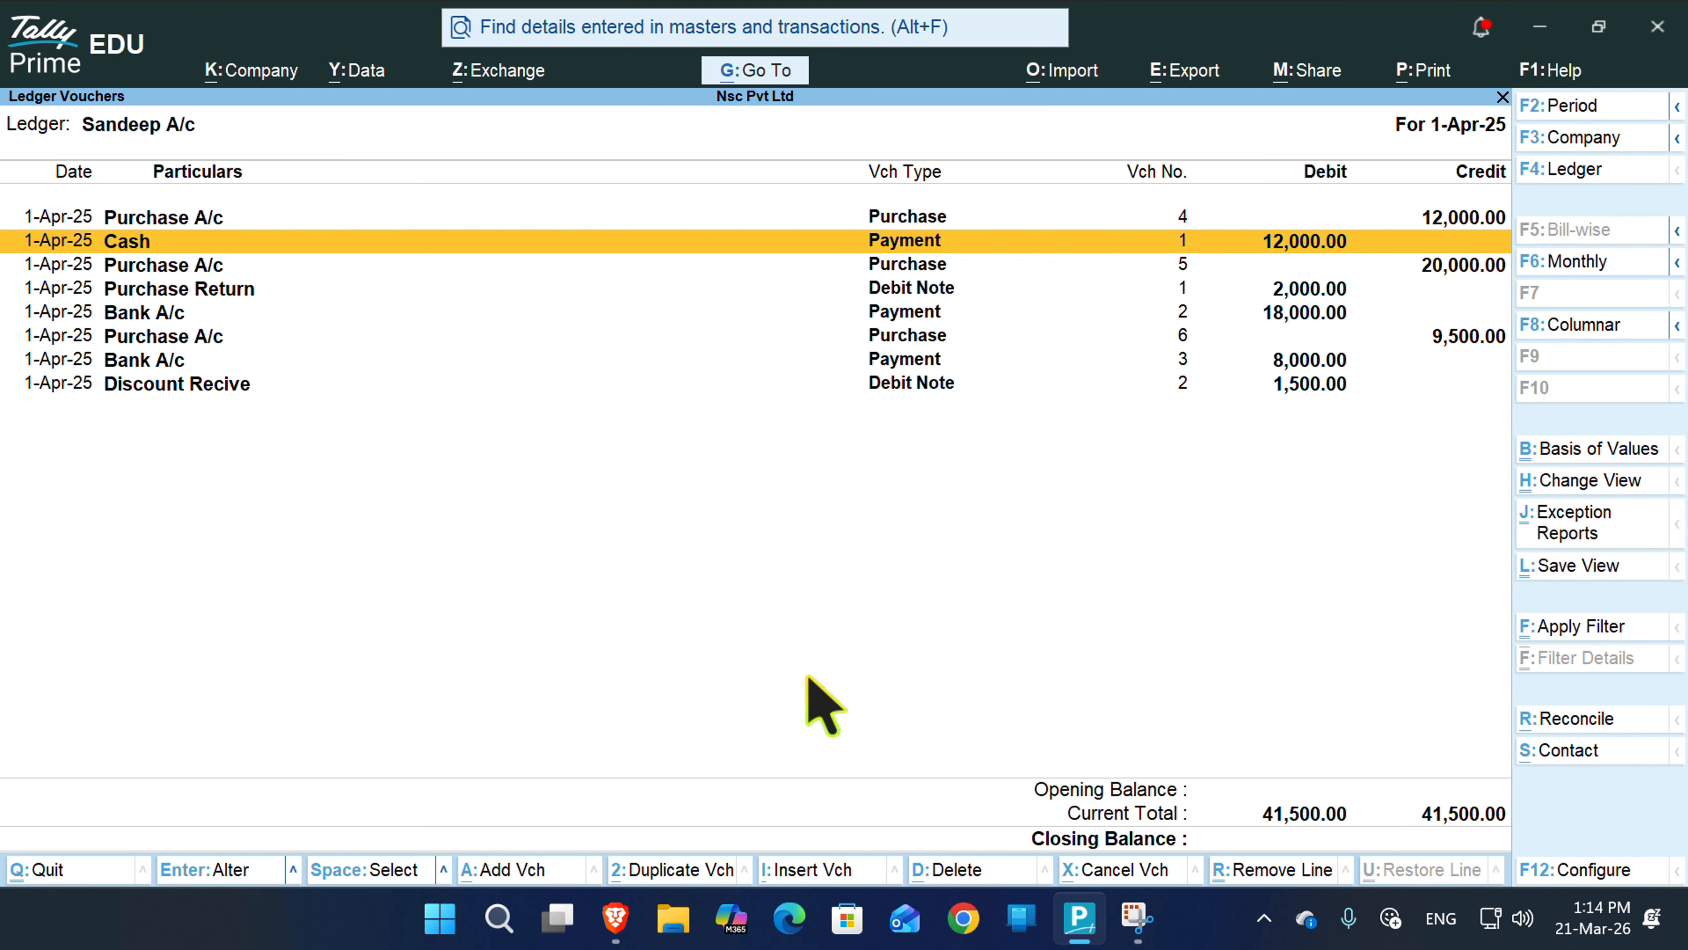
- Leave the supplier's ledger report and open the Trial Balance in its detailed view
key("ctrl+F9")
key("BackSpace")
key("Escape")
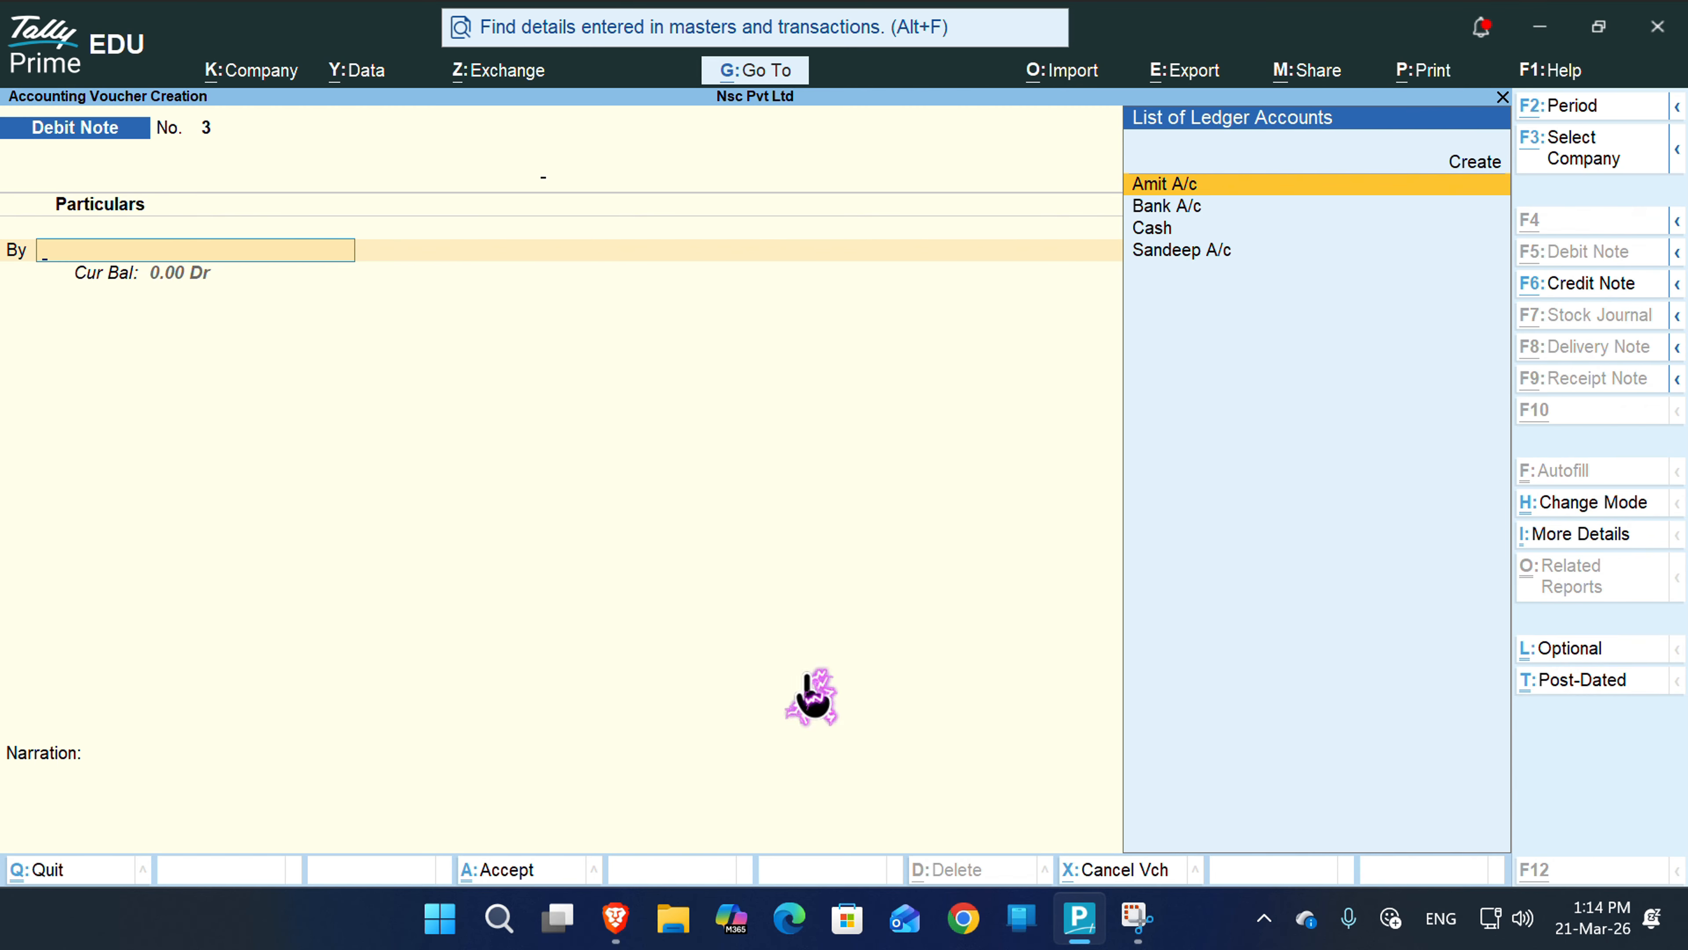
key("alt+g")
type("Tr")
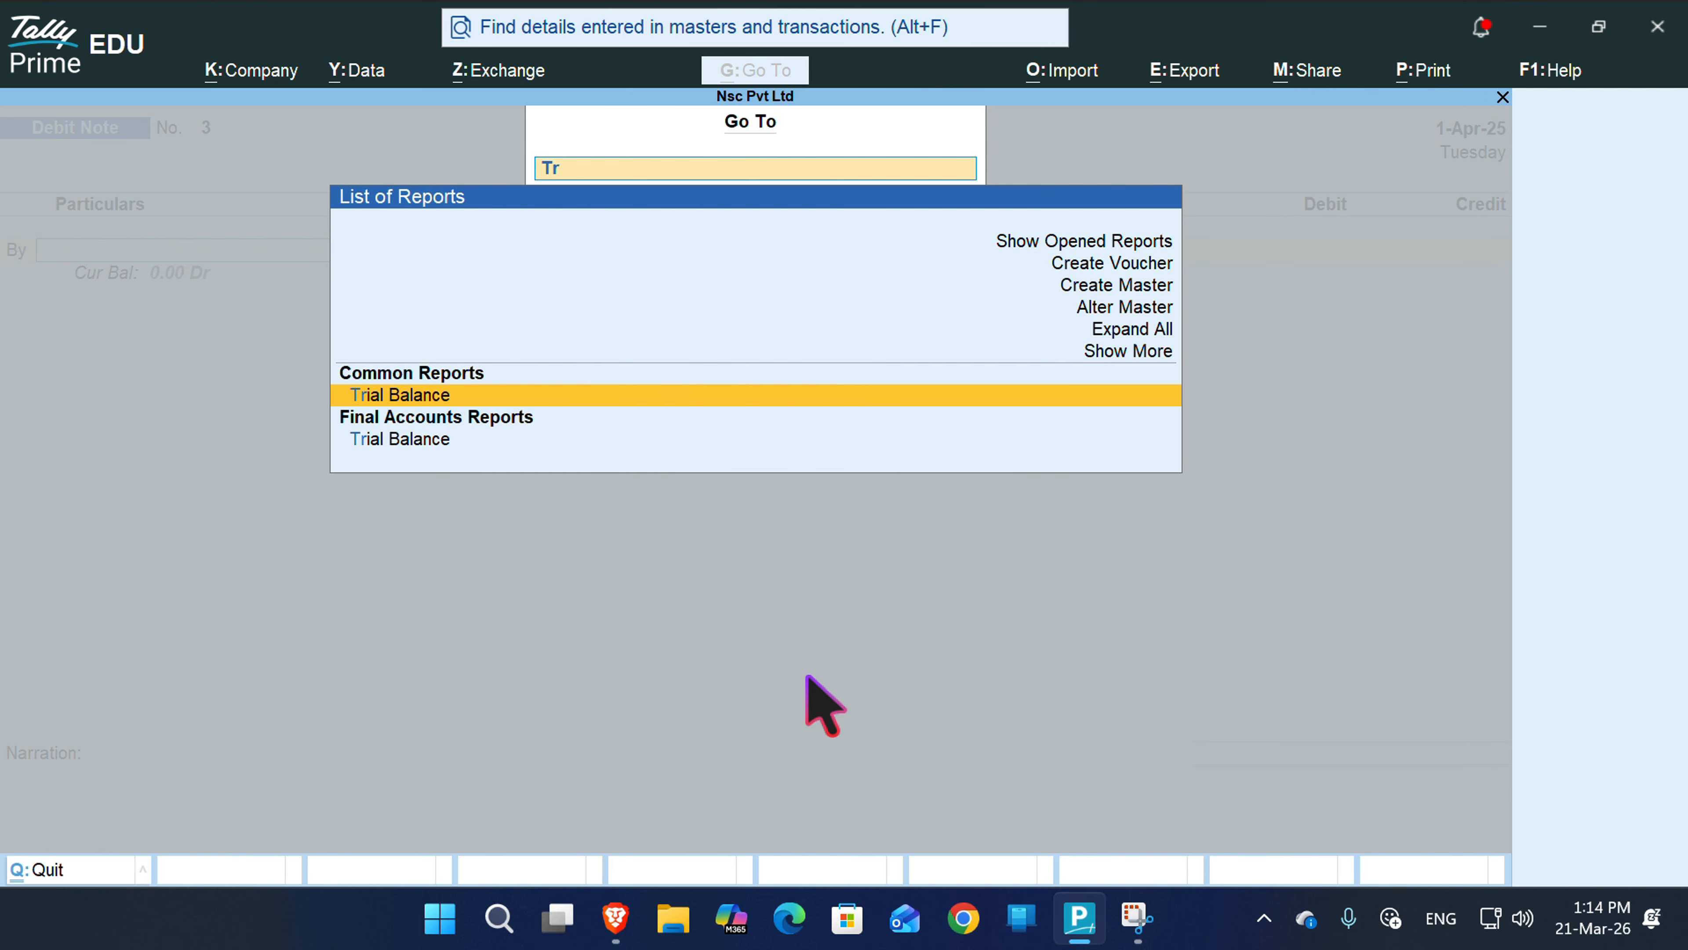
key("Return")
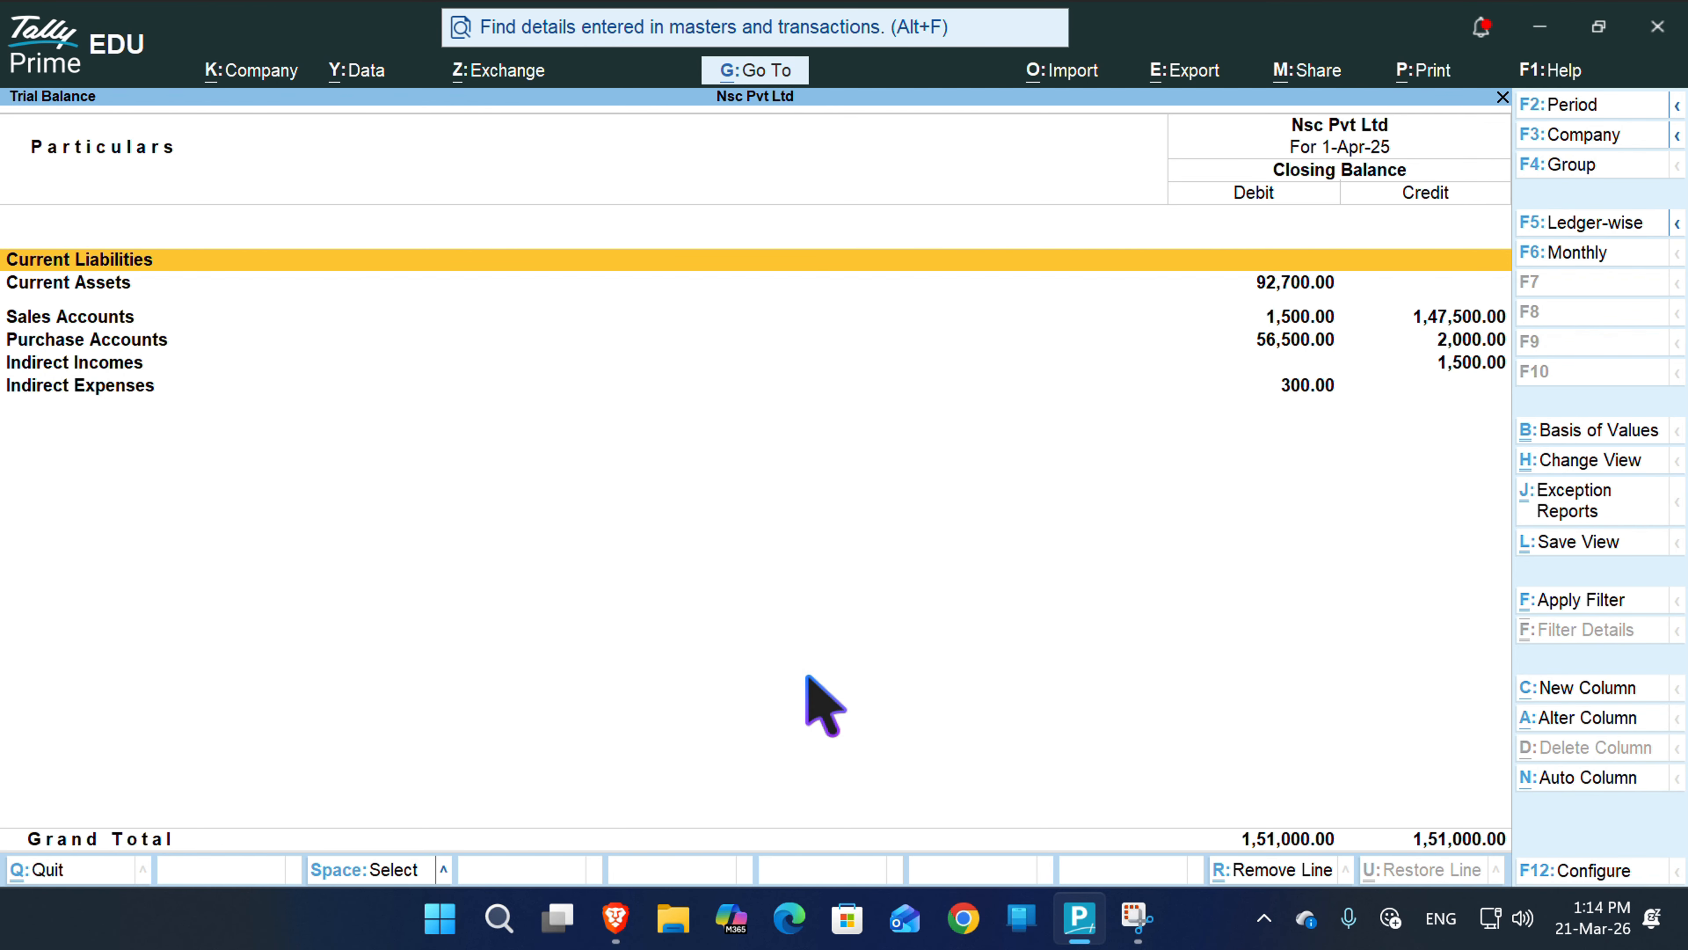
key("alt")
key("alt+F5")
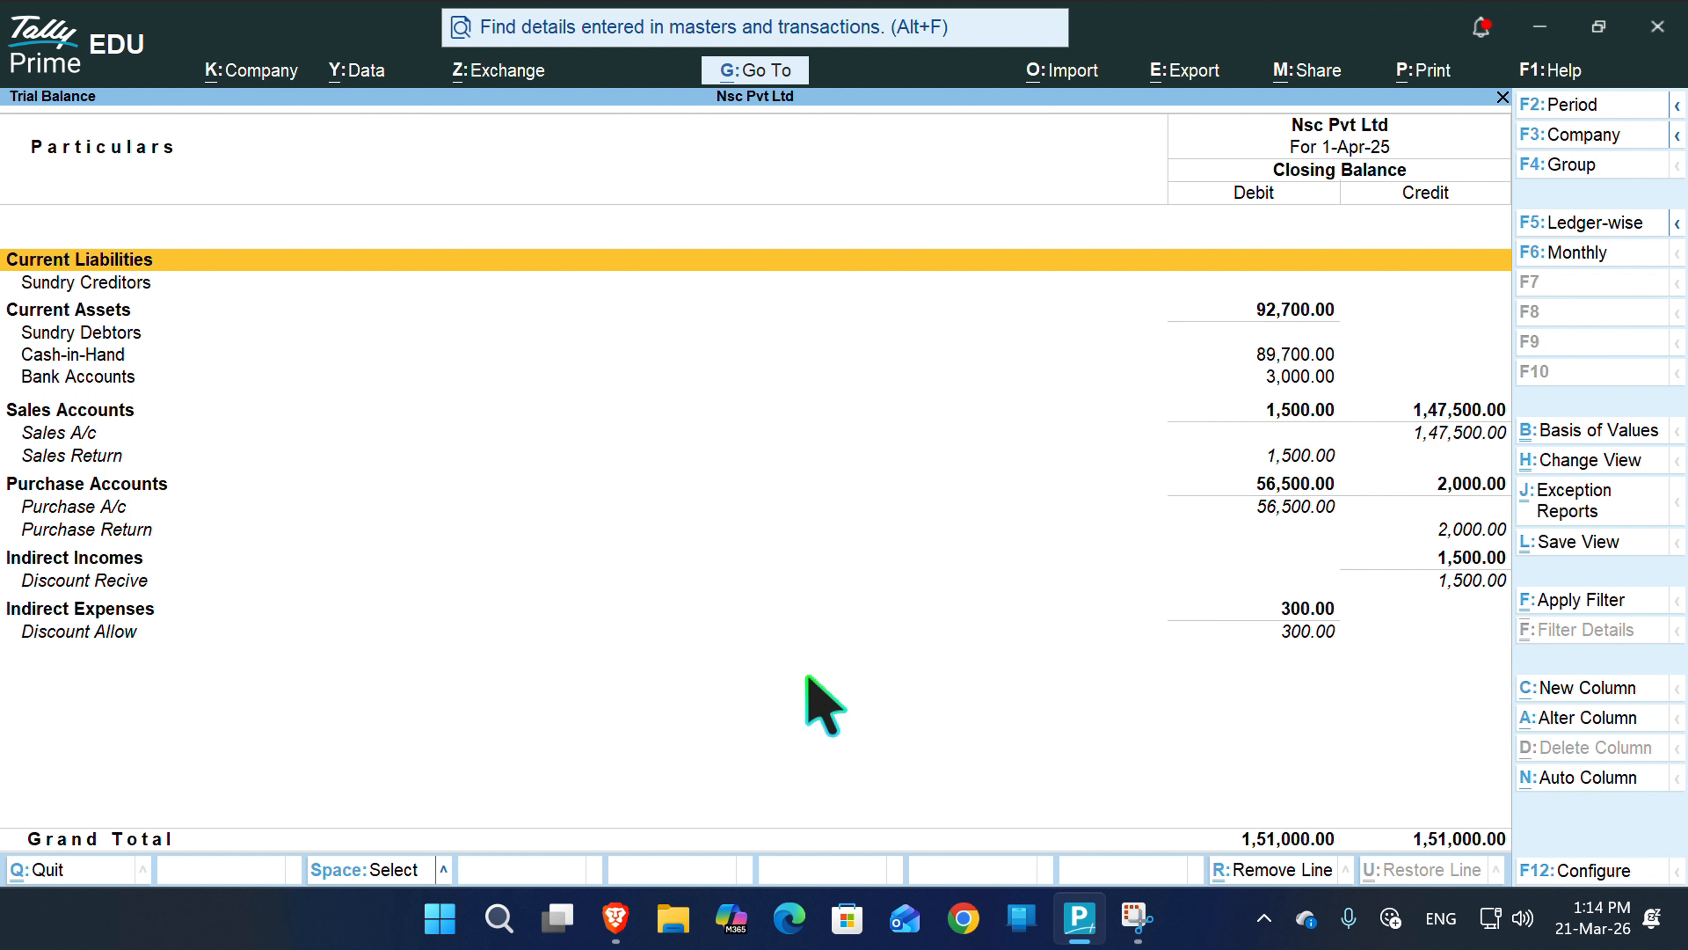
- Examine the Trial Balance line by line, from Sundry Creditors through cash, bank, sales and purchases to Indirect Expenses
key("Down")
key("Down")
key("Down")
key("Up")
key("Up")
key("Down")
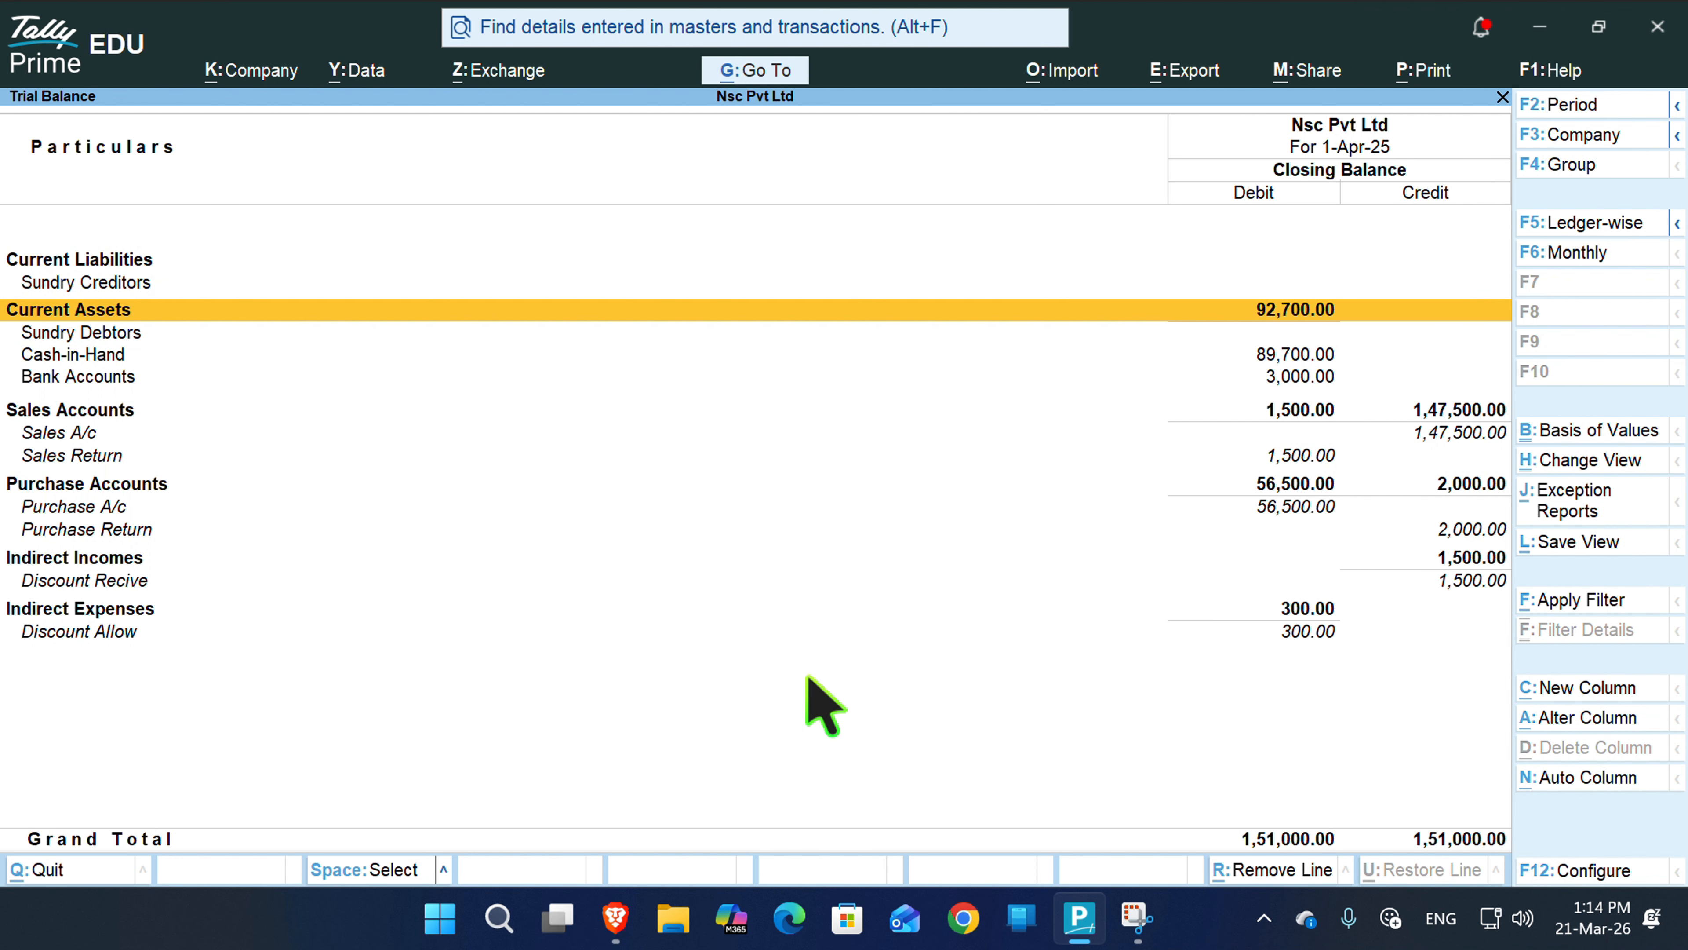
key("Up")
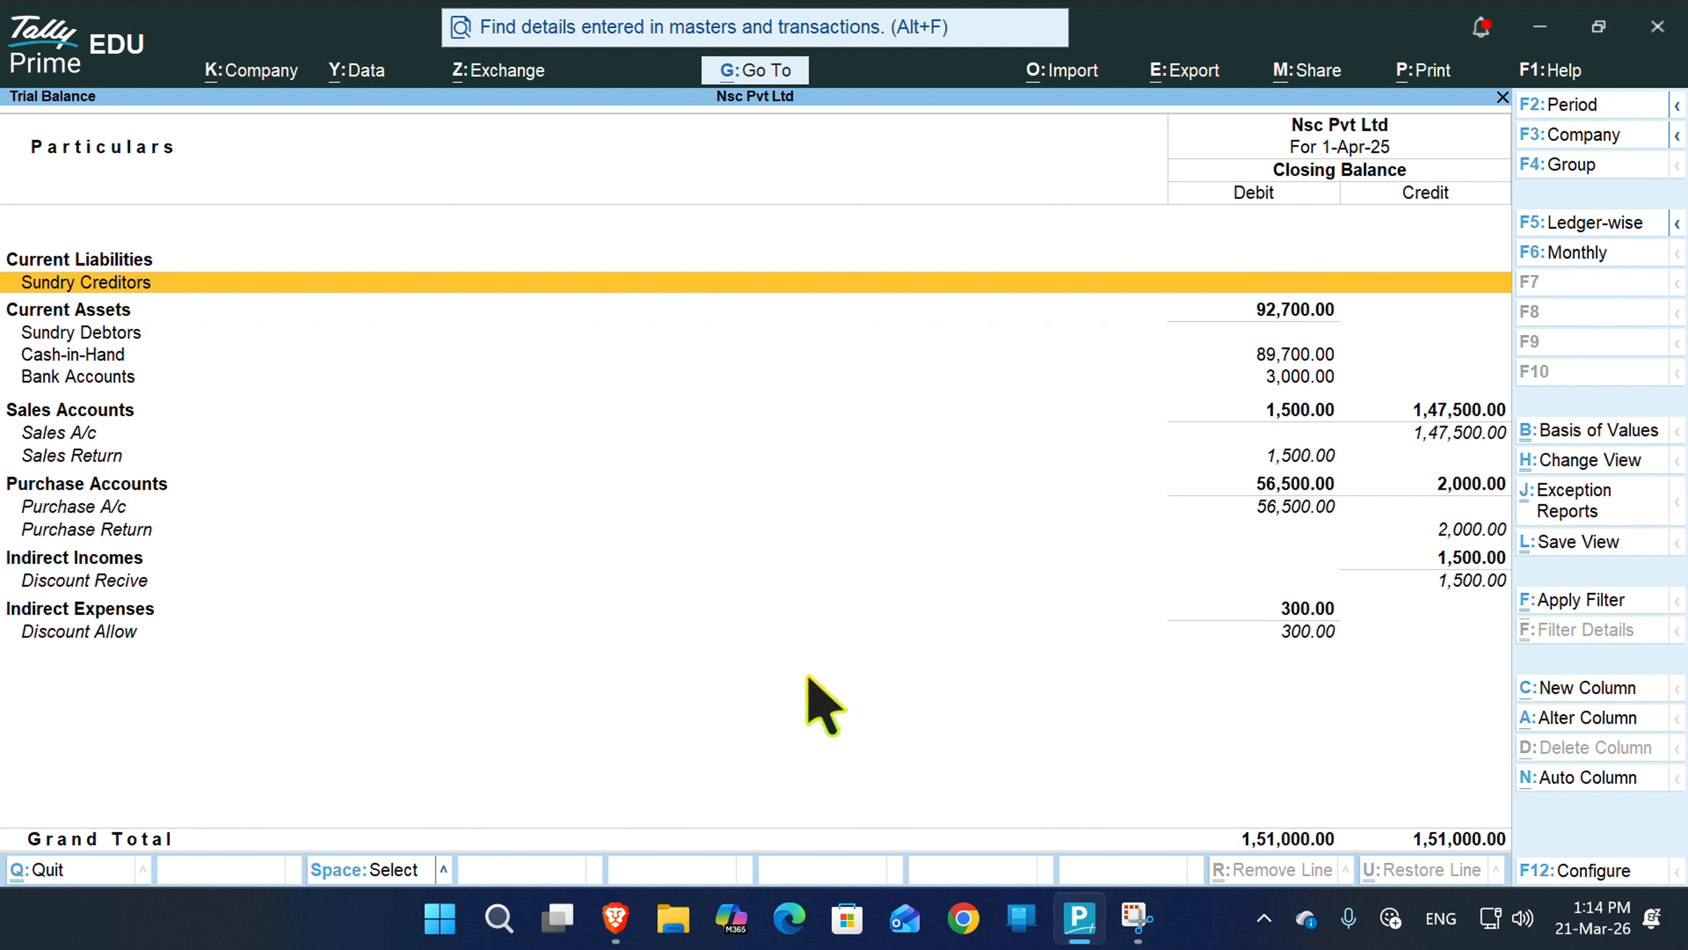
key("Down")
key("Down")
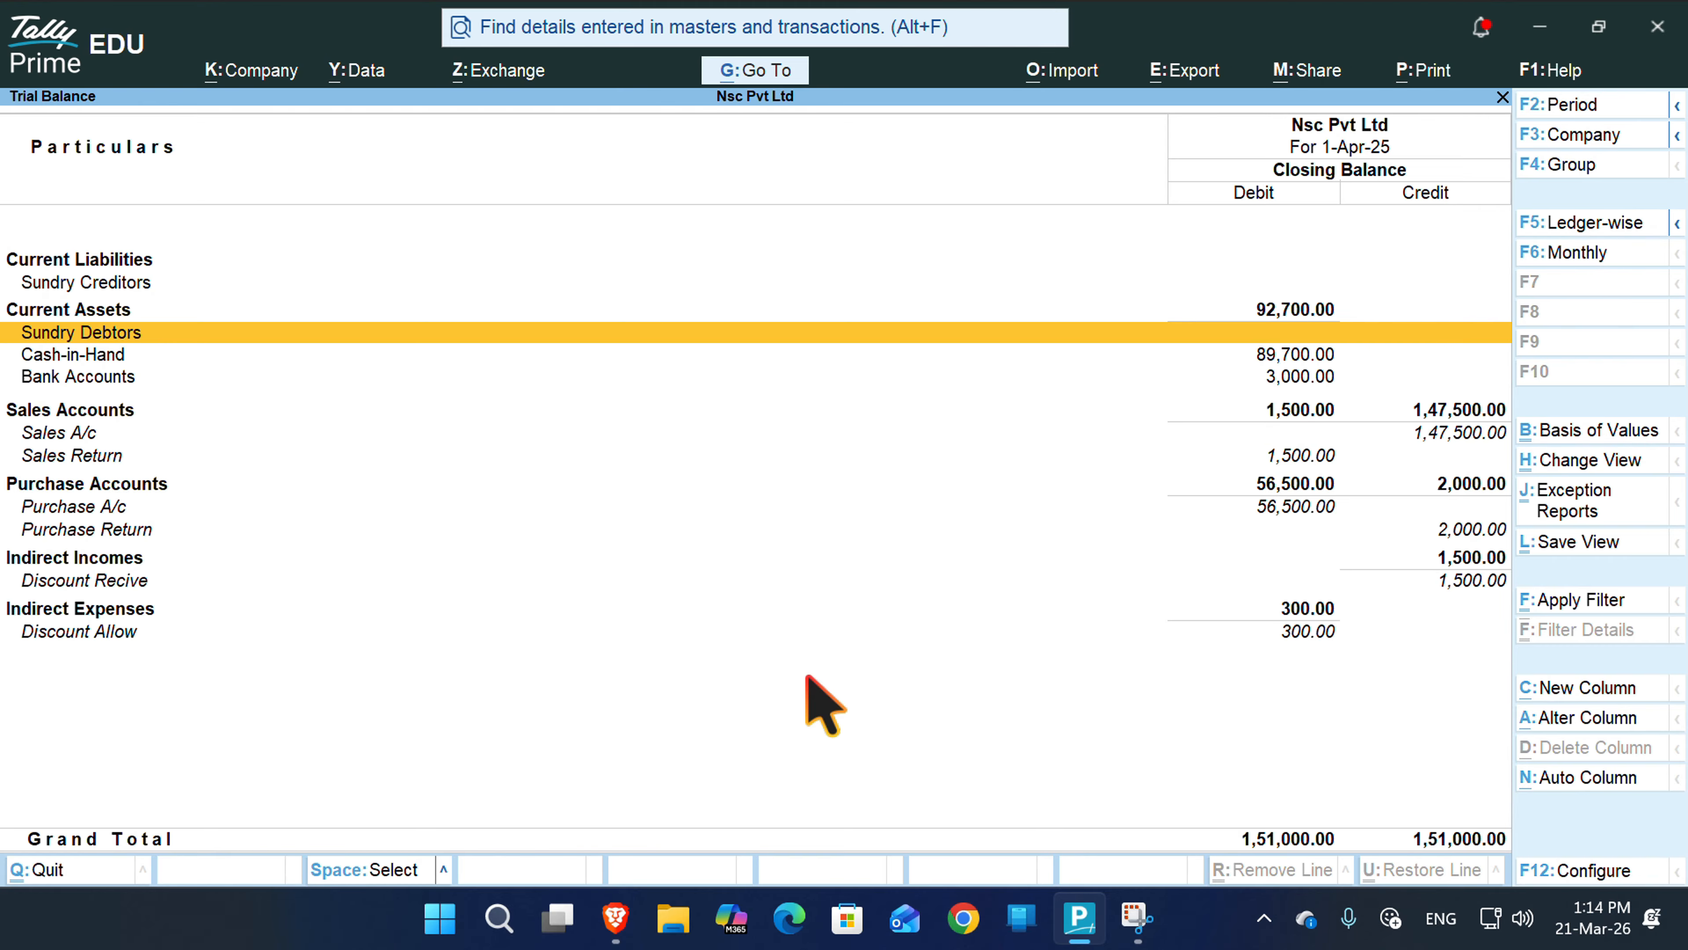
key("Down")
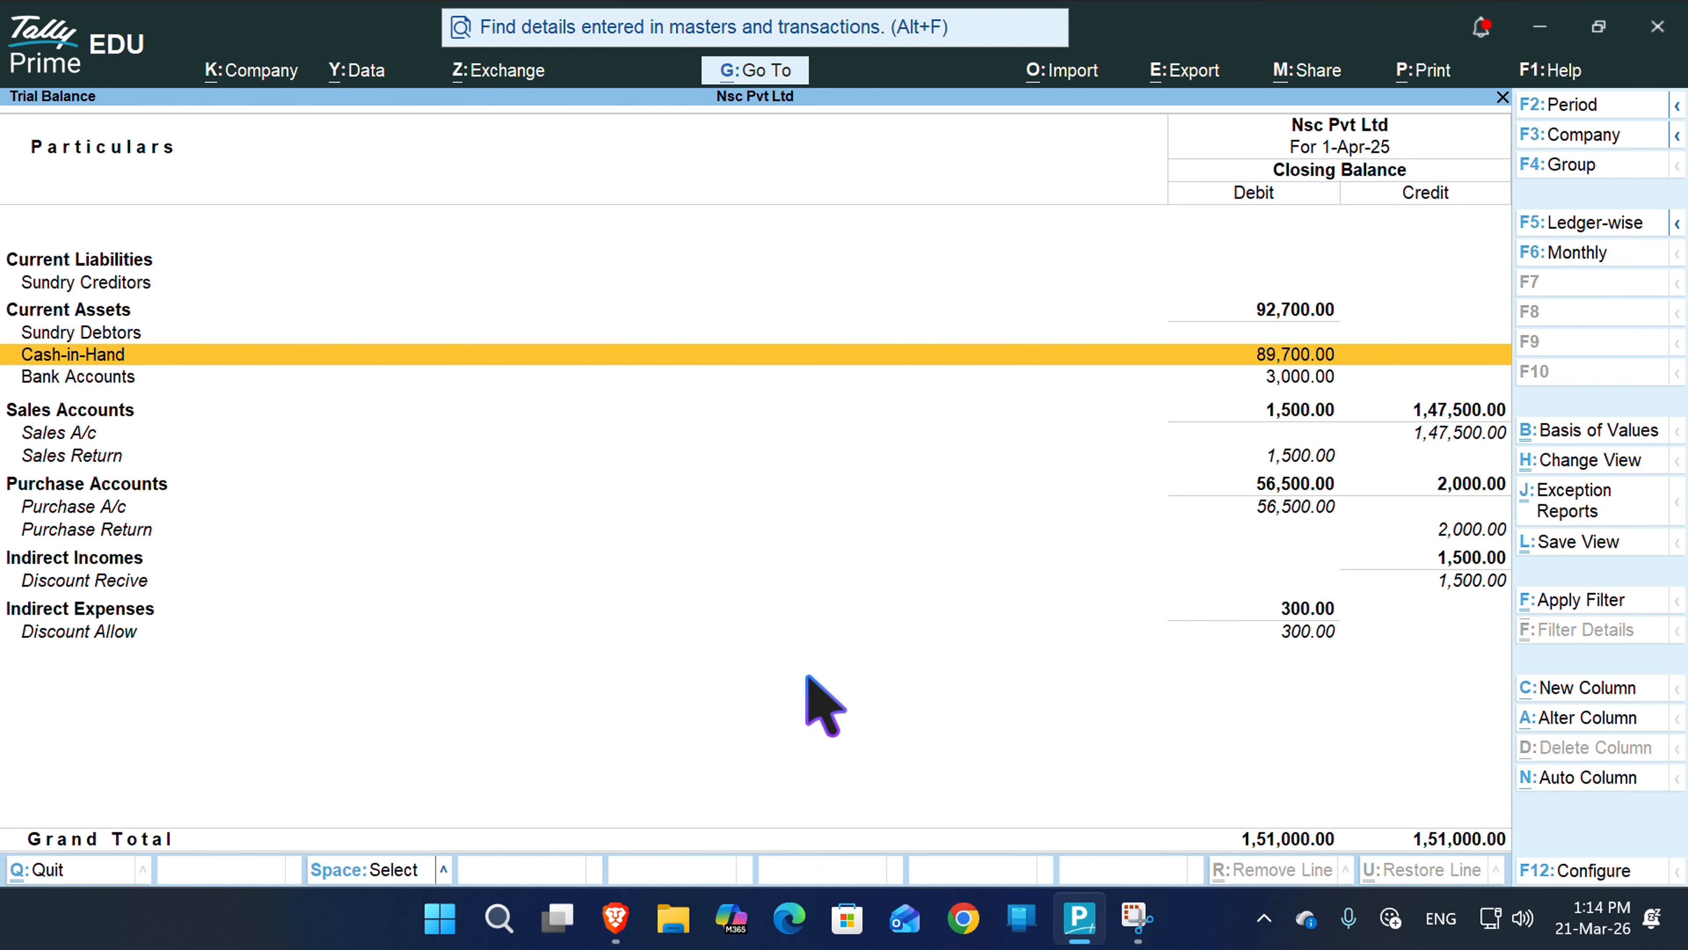
key("Down")
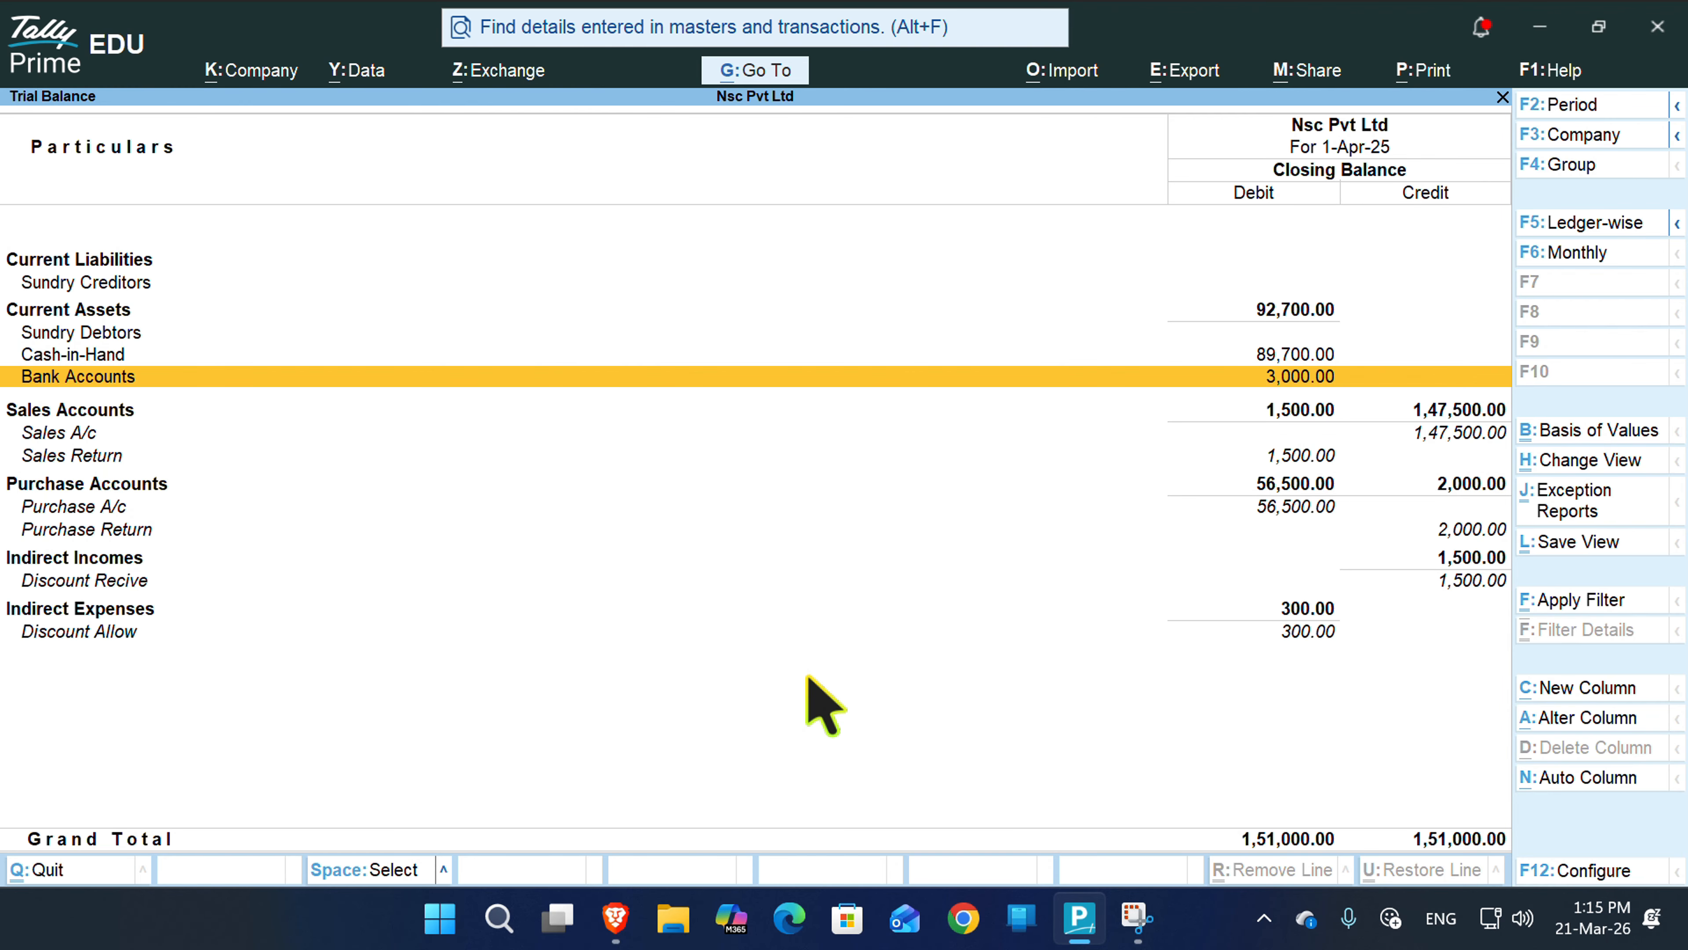
key("Down")
key("Down")
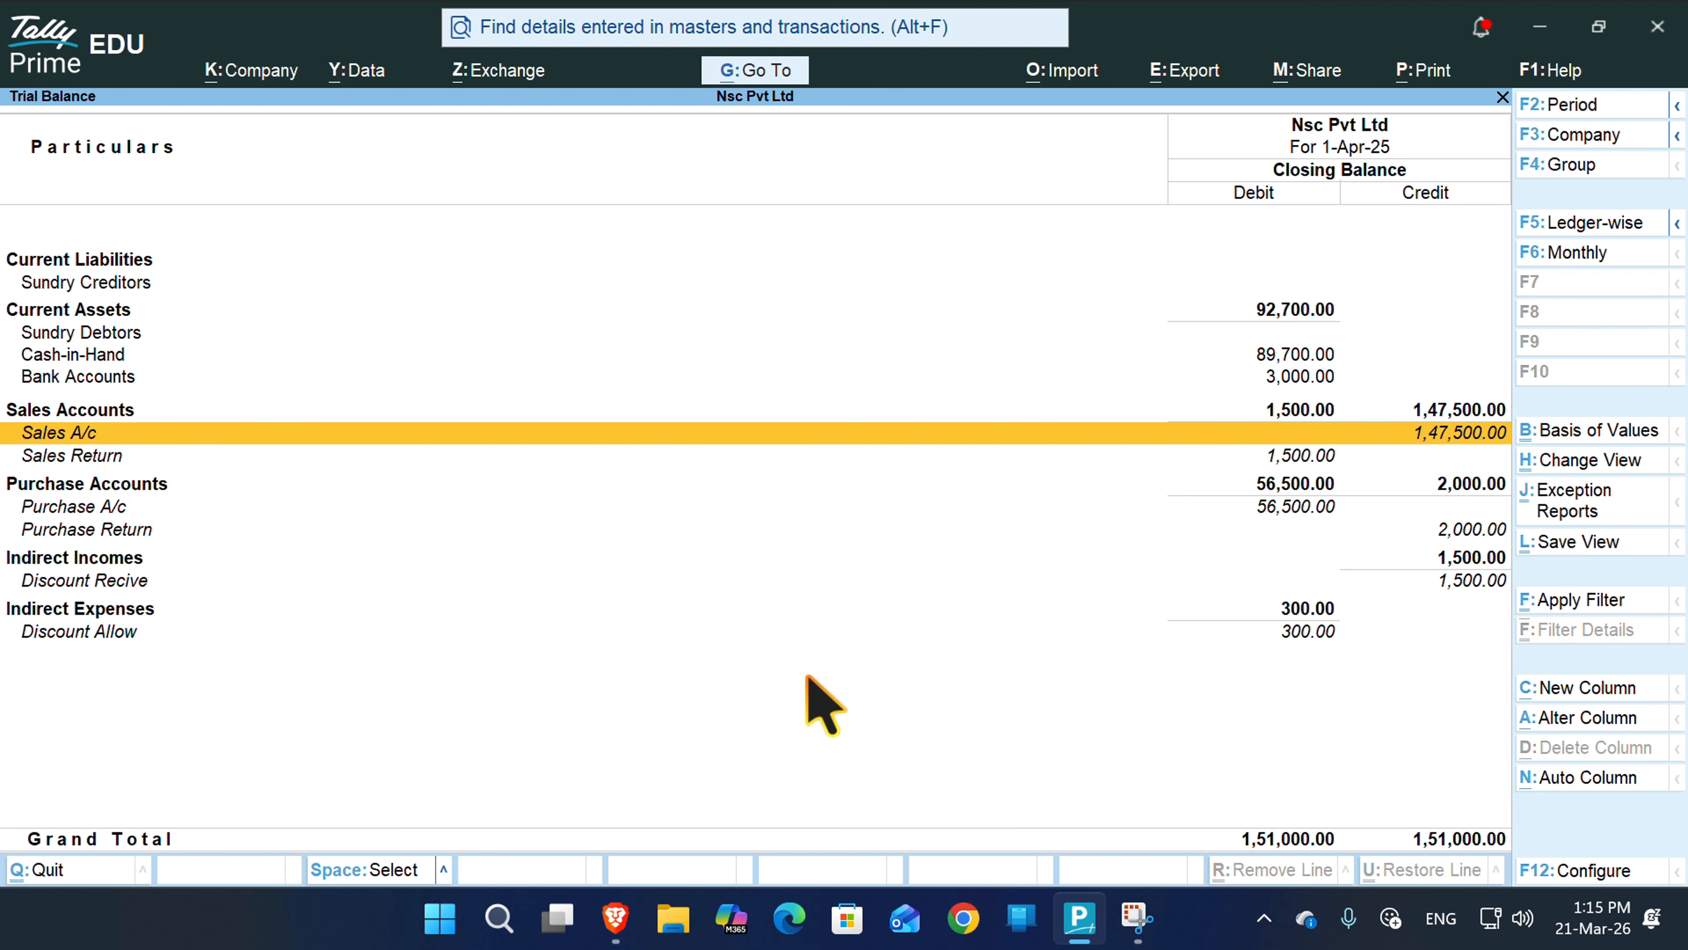
key("Down")
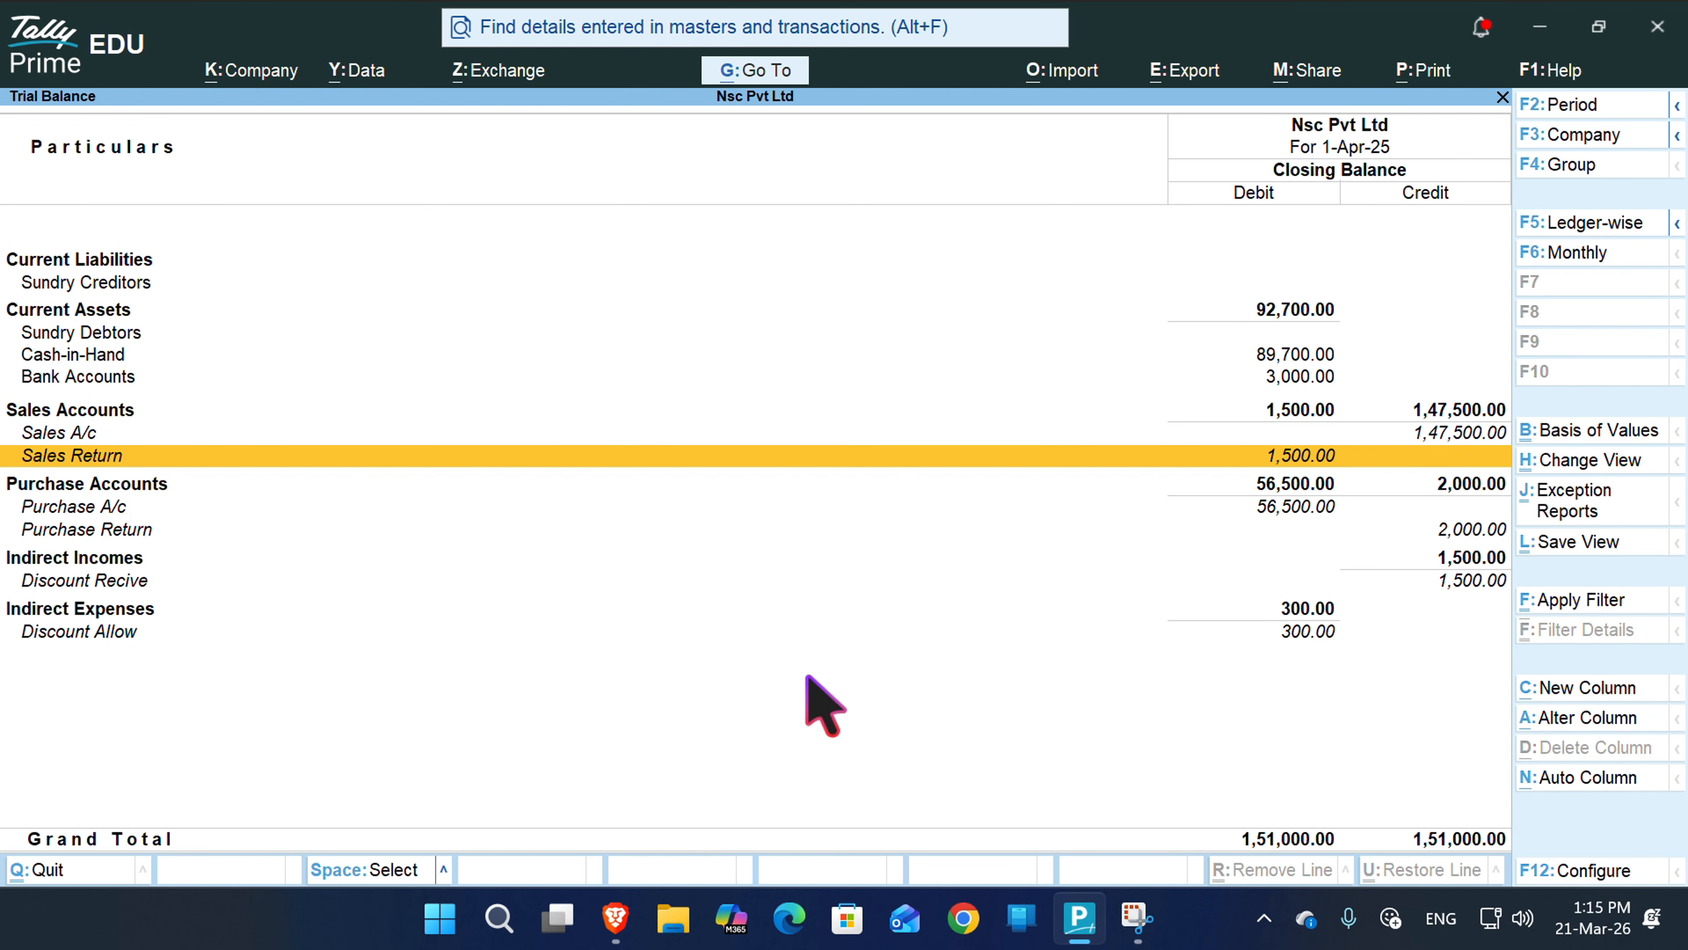
key("Down")
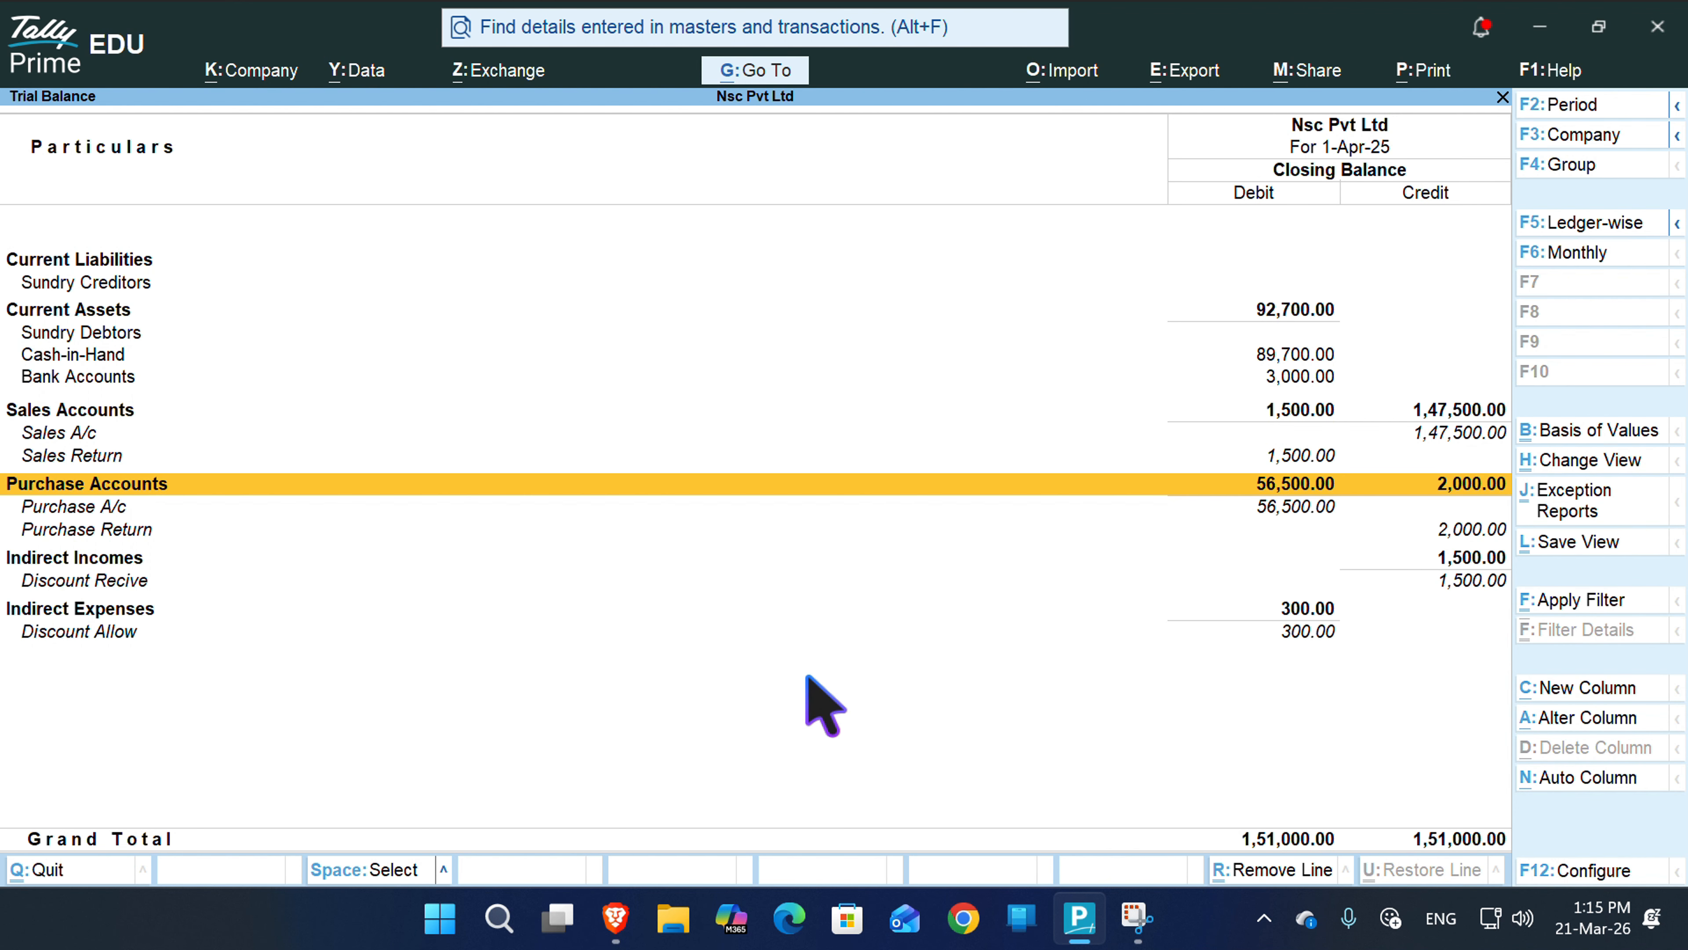
key("Down")
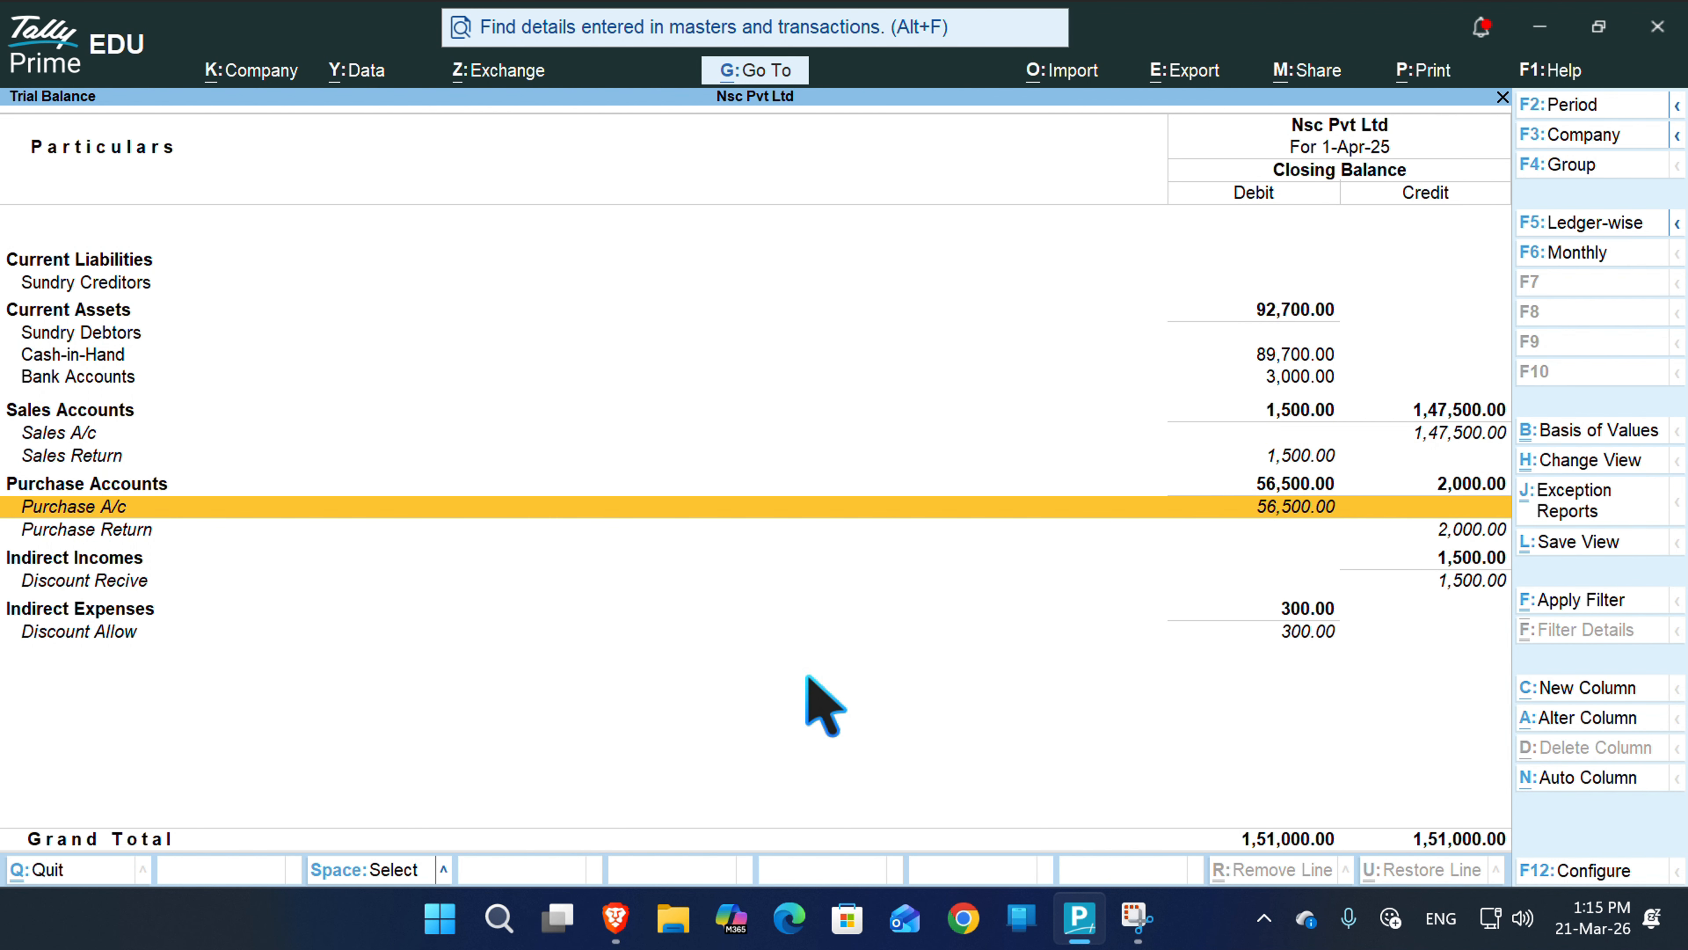
key("Down")
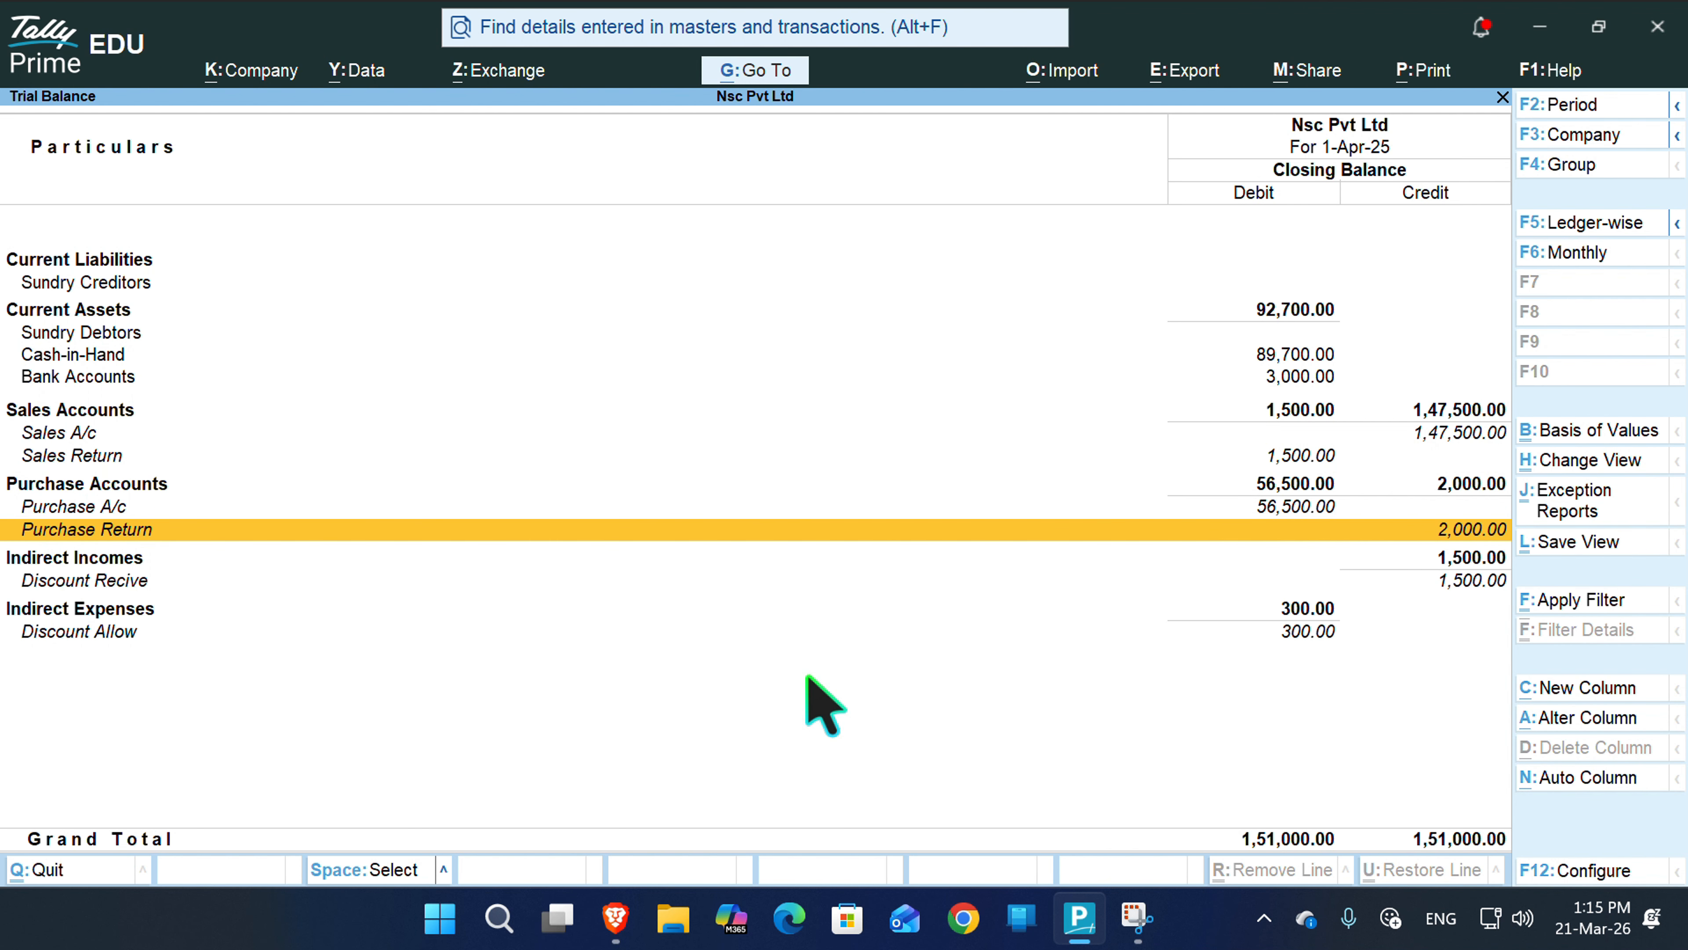
key("Down")
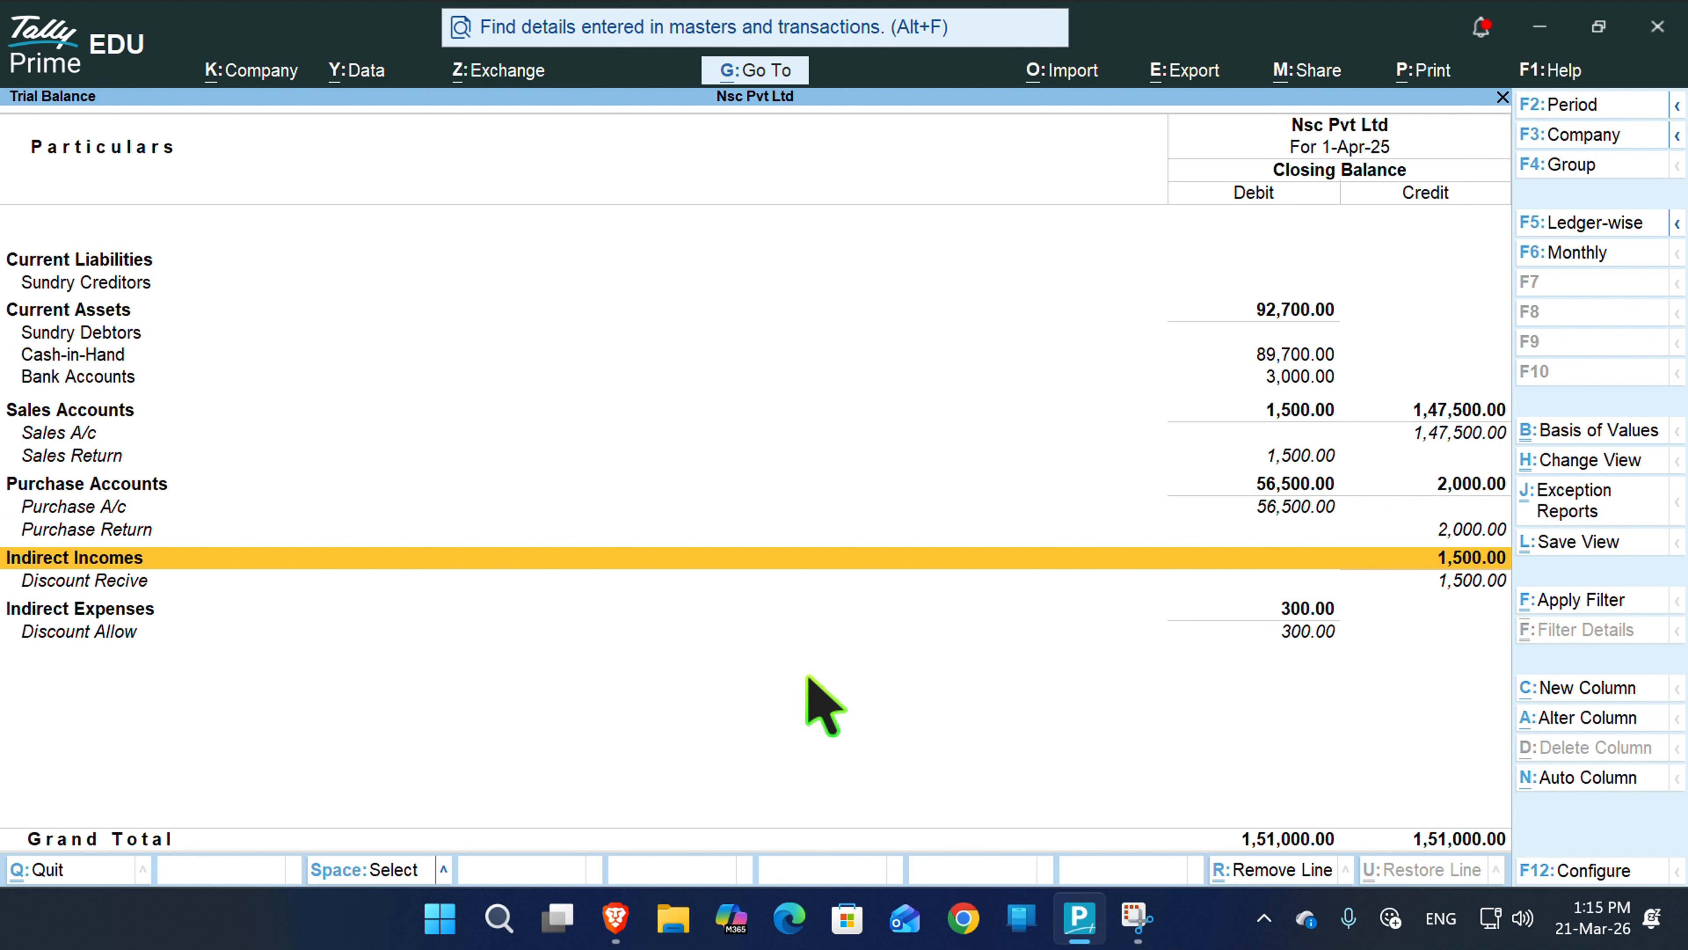
key("Down")
key("Down")
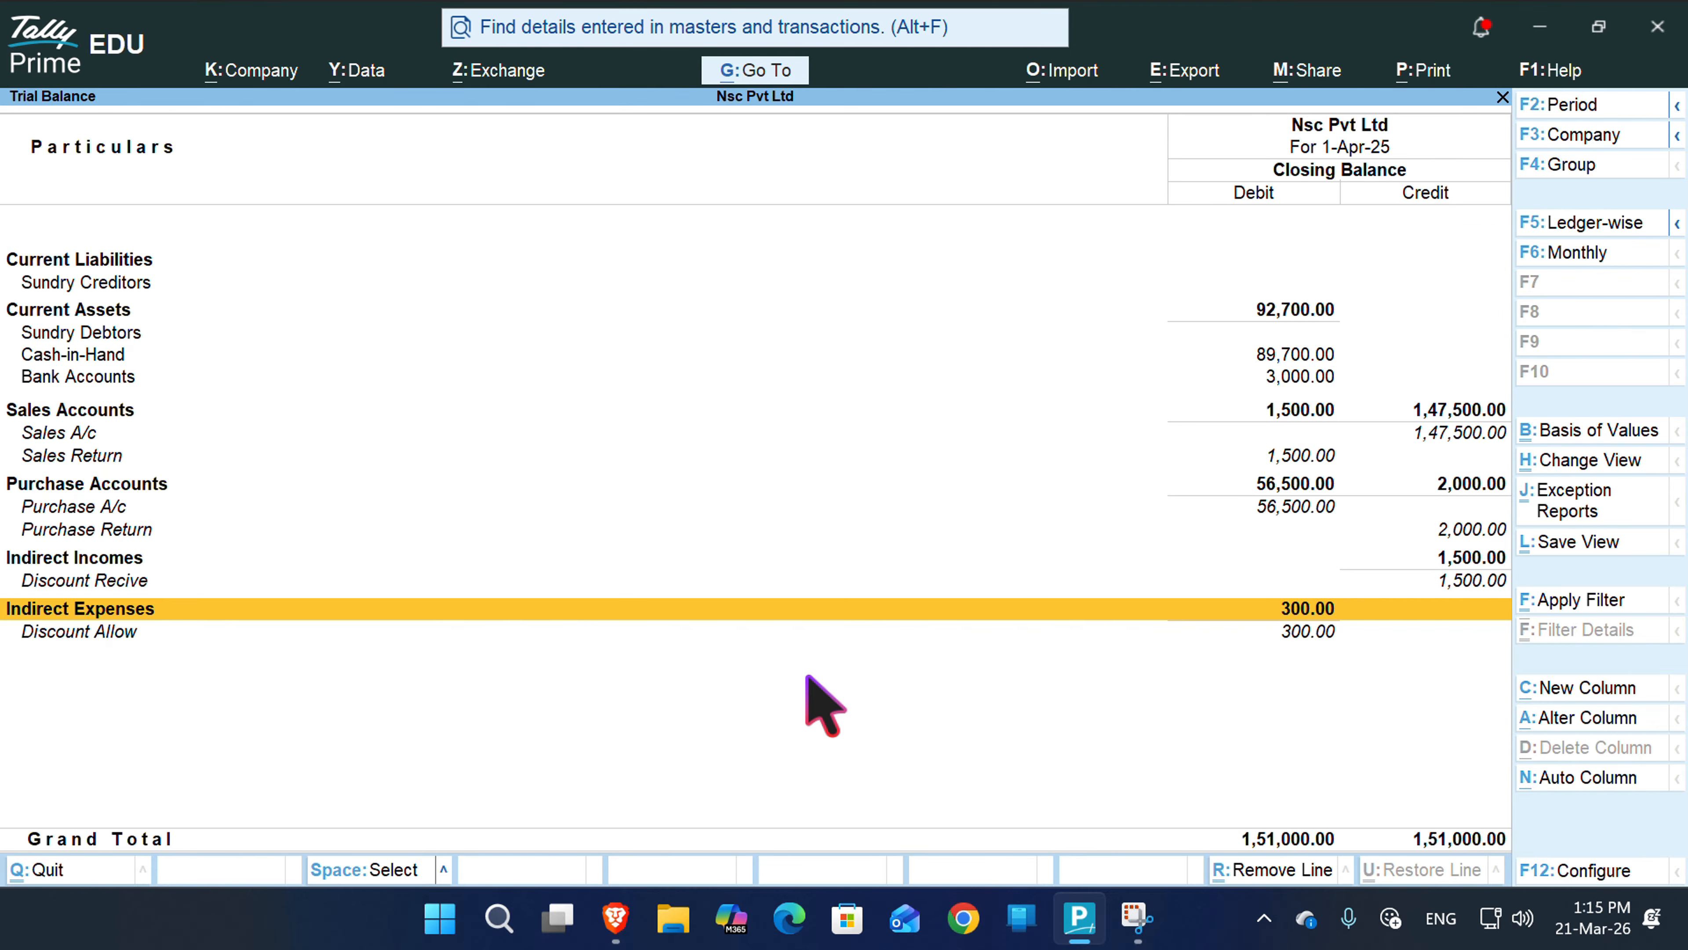
- Leave the Trial Balance and the voucher entry, and open the Day Book from the Gateway of Tally
key("Escape")
key("Escape")
key("y")
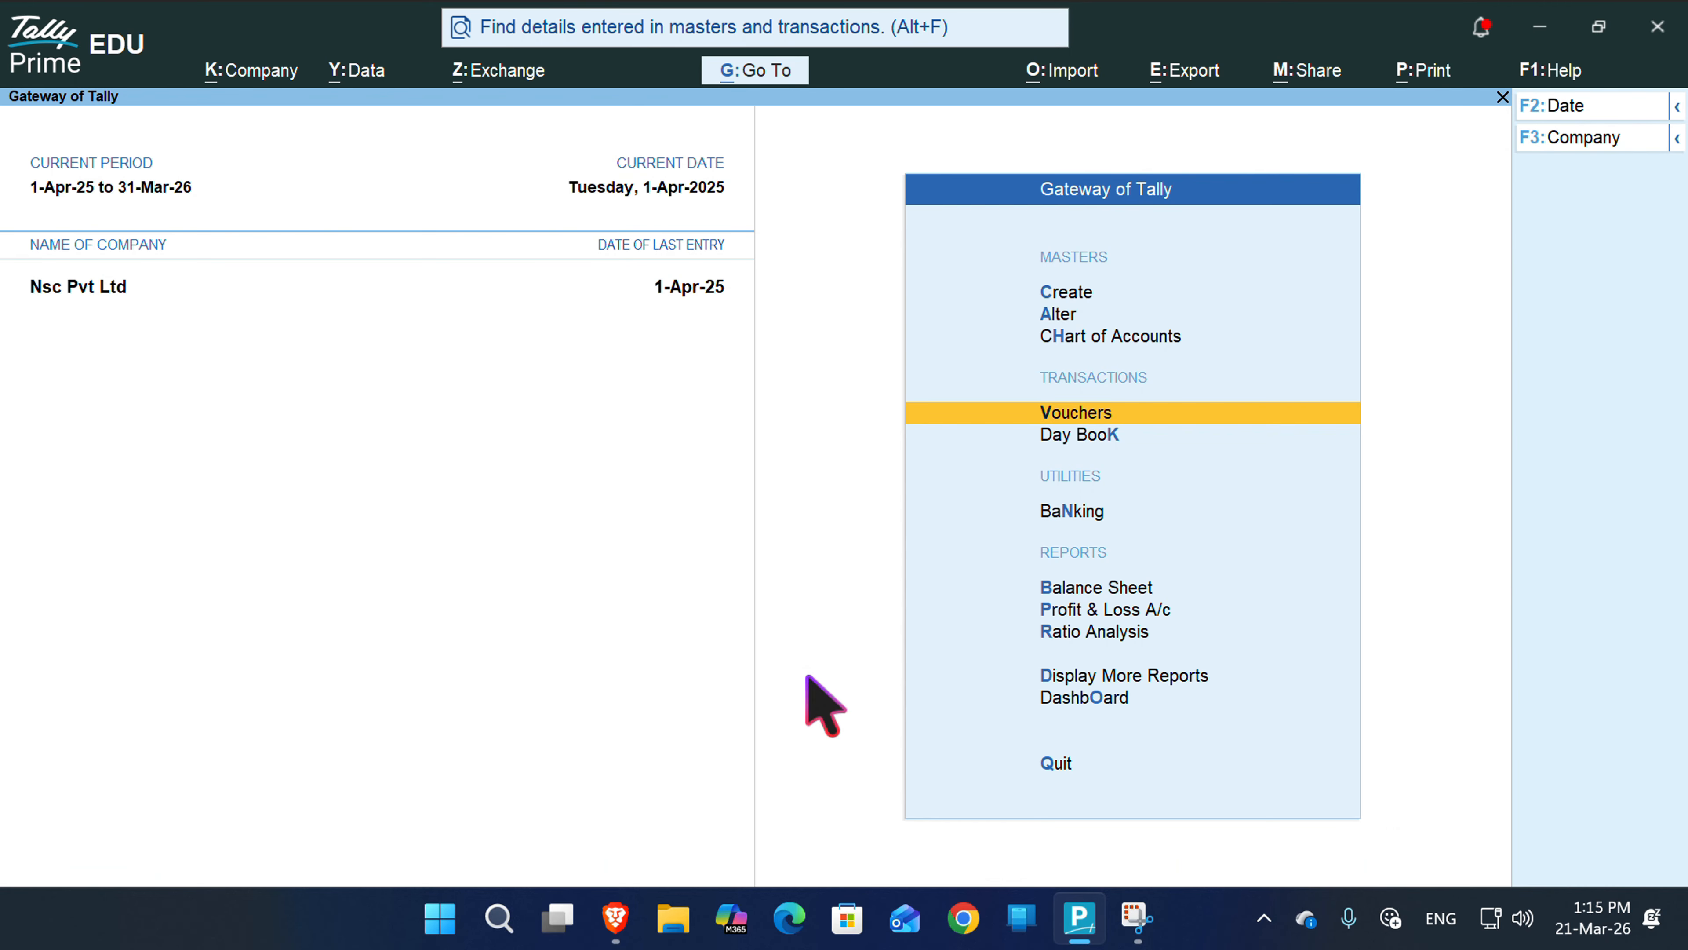
key("Down")
key("Up")
key("Up")
key("Down")
key("Down")
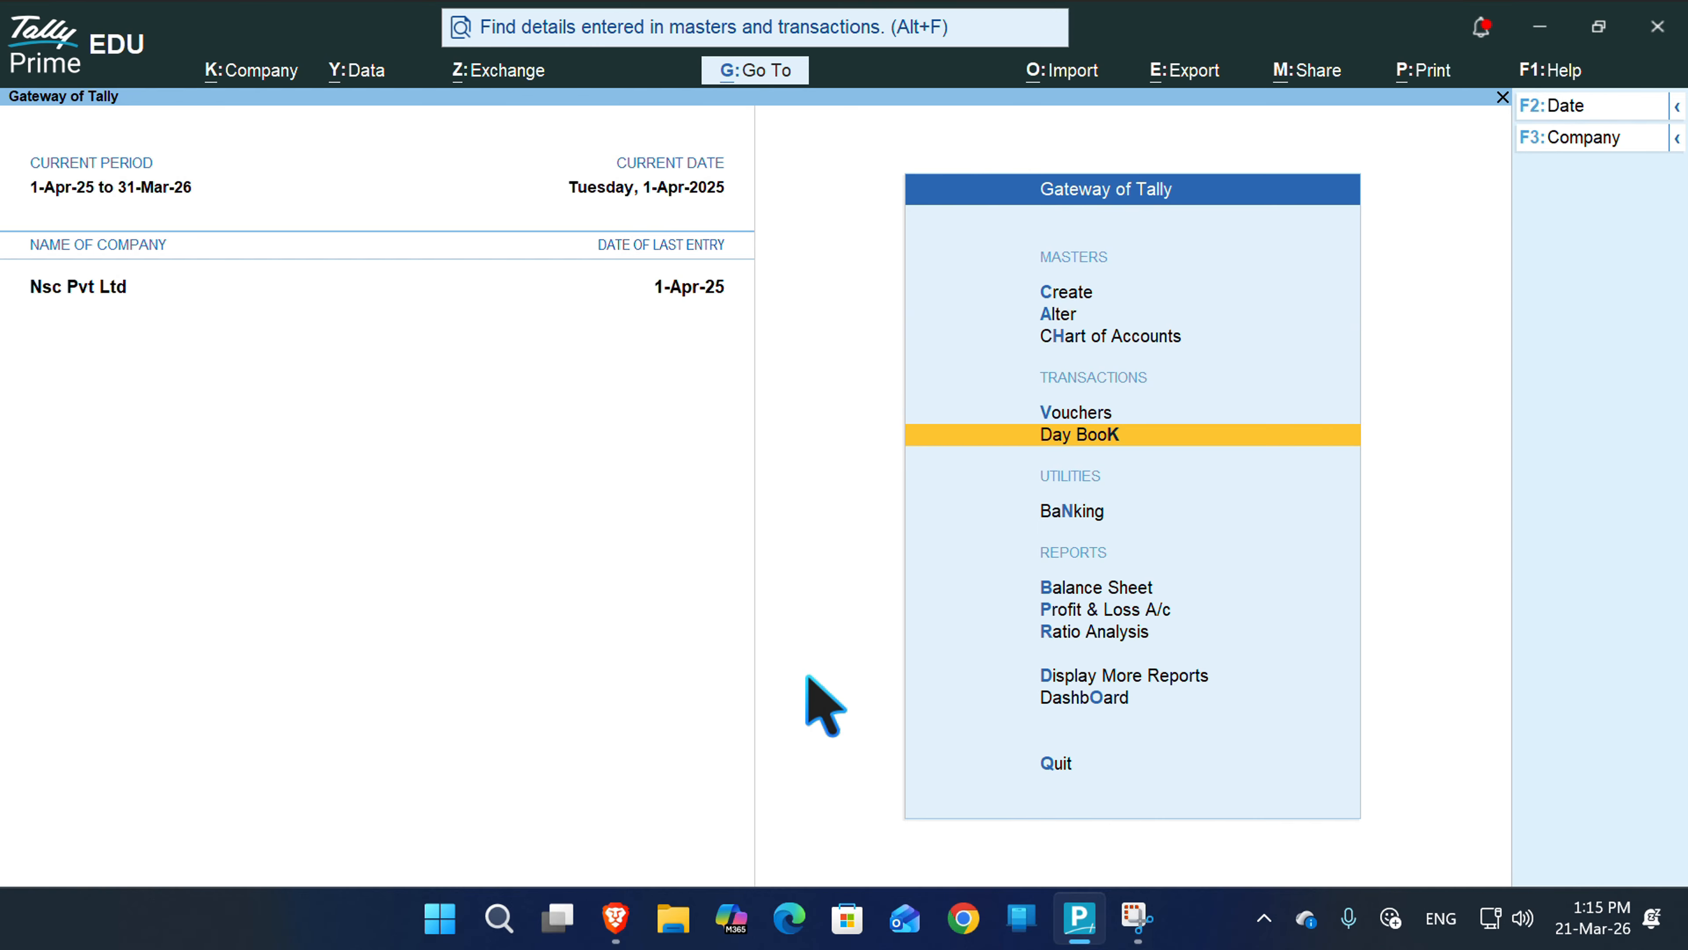
key("Return")
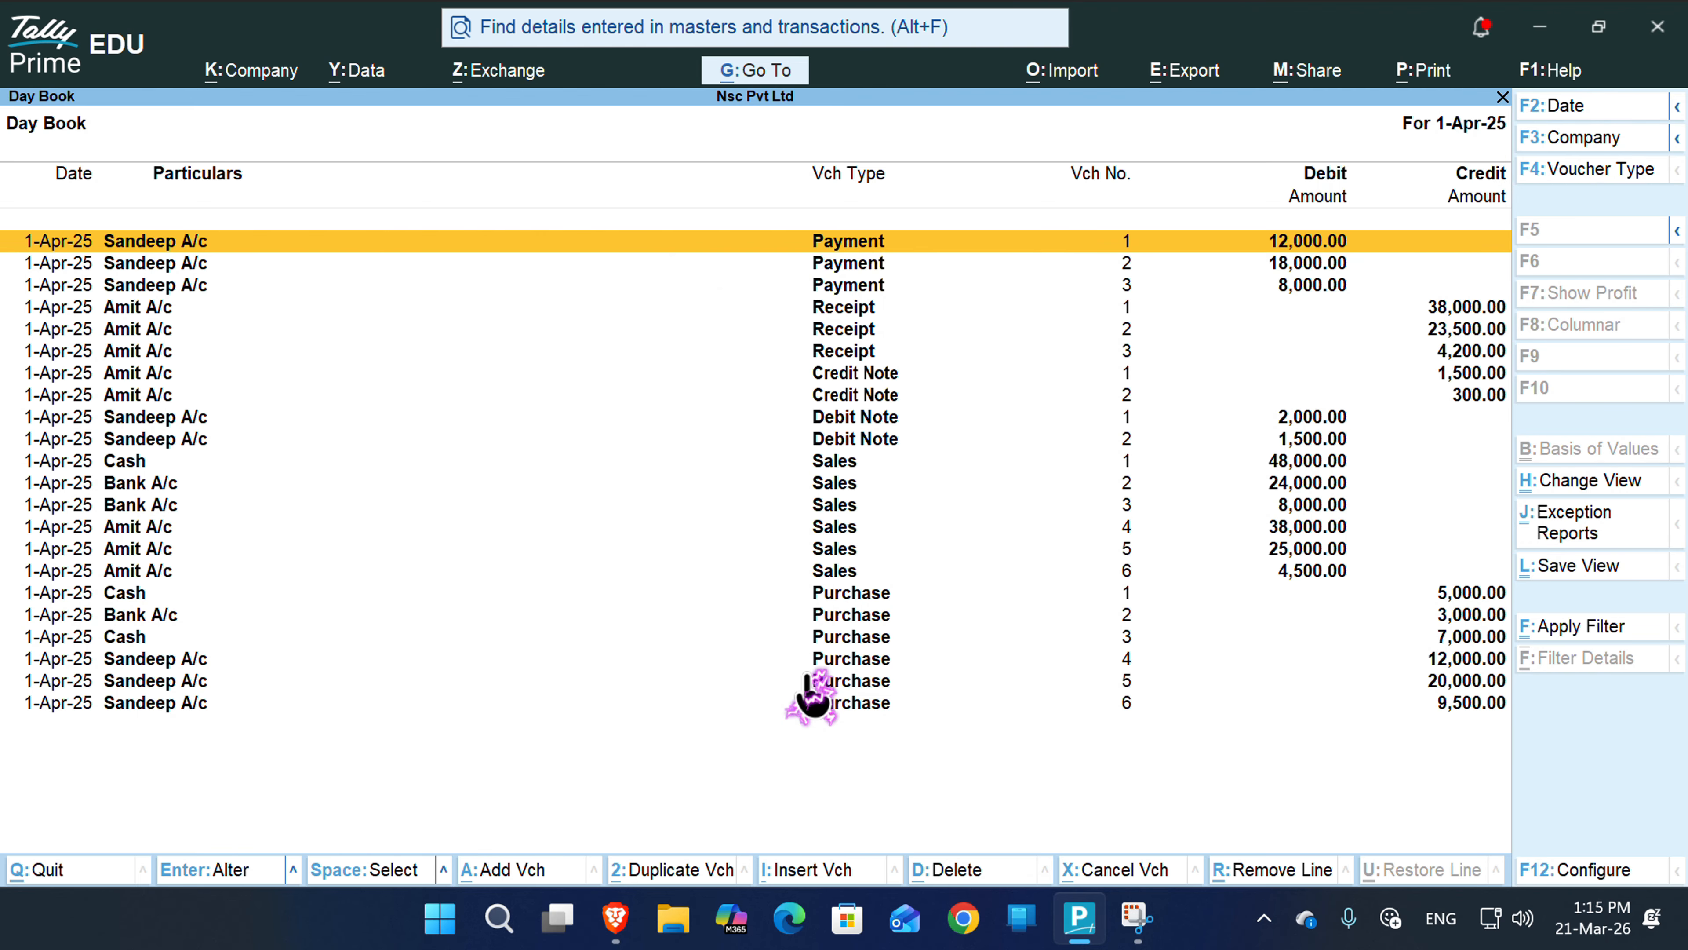
- Look over the payment entries in the Day Book and open payment voucher no. 1
key("Down")
key("Down")
key("Down")
key("Up")
key("Up")
key("Up")
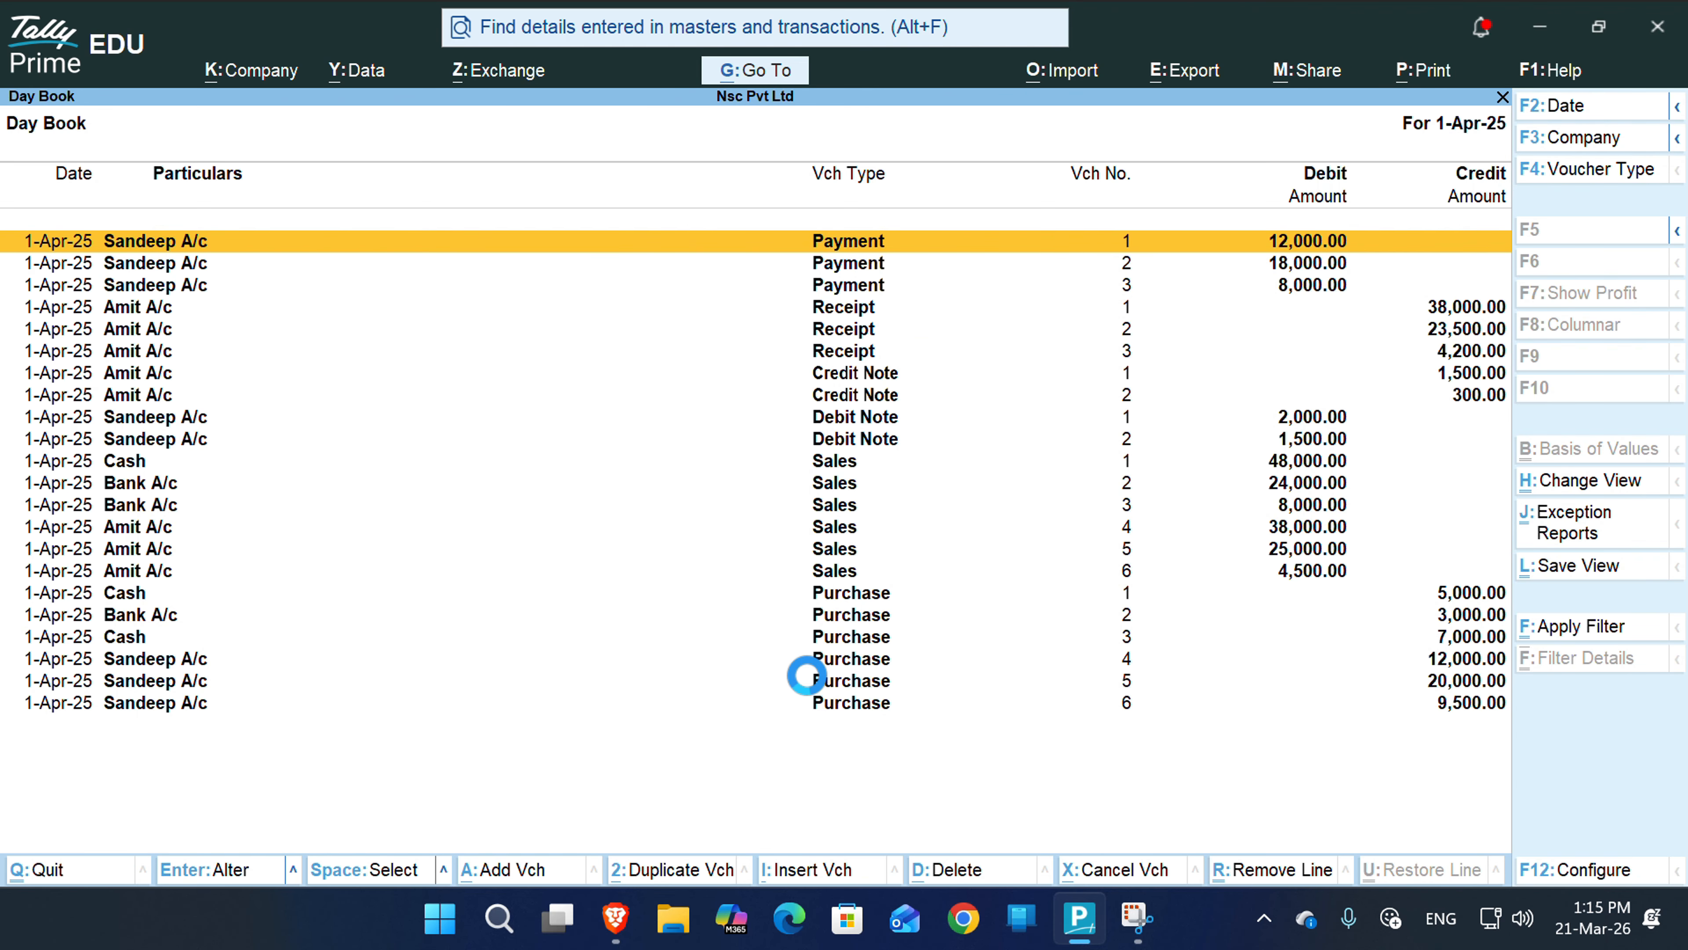
key("Return")
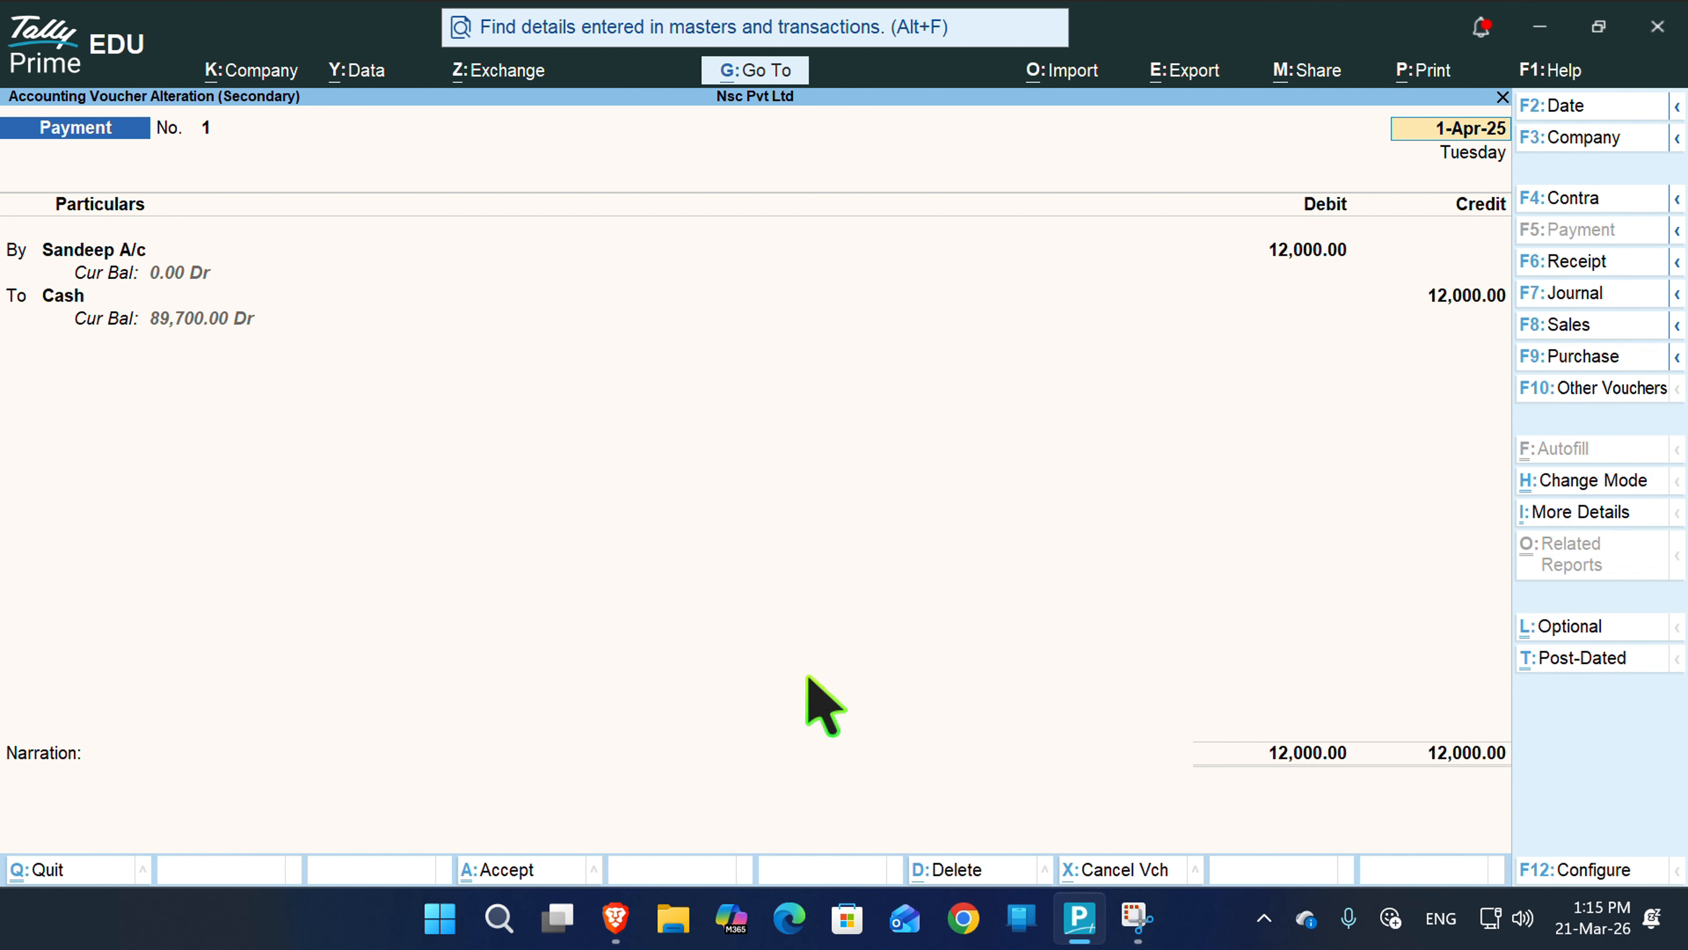
- Change the date of payment voucher no. 1 to 2-Apr-25 and save the voucher
key("F2")
key("Return")
key("ctrl")
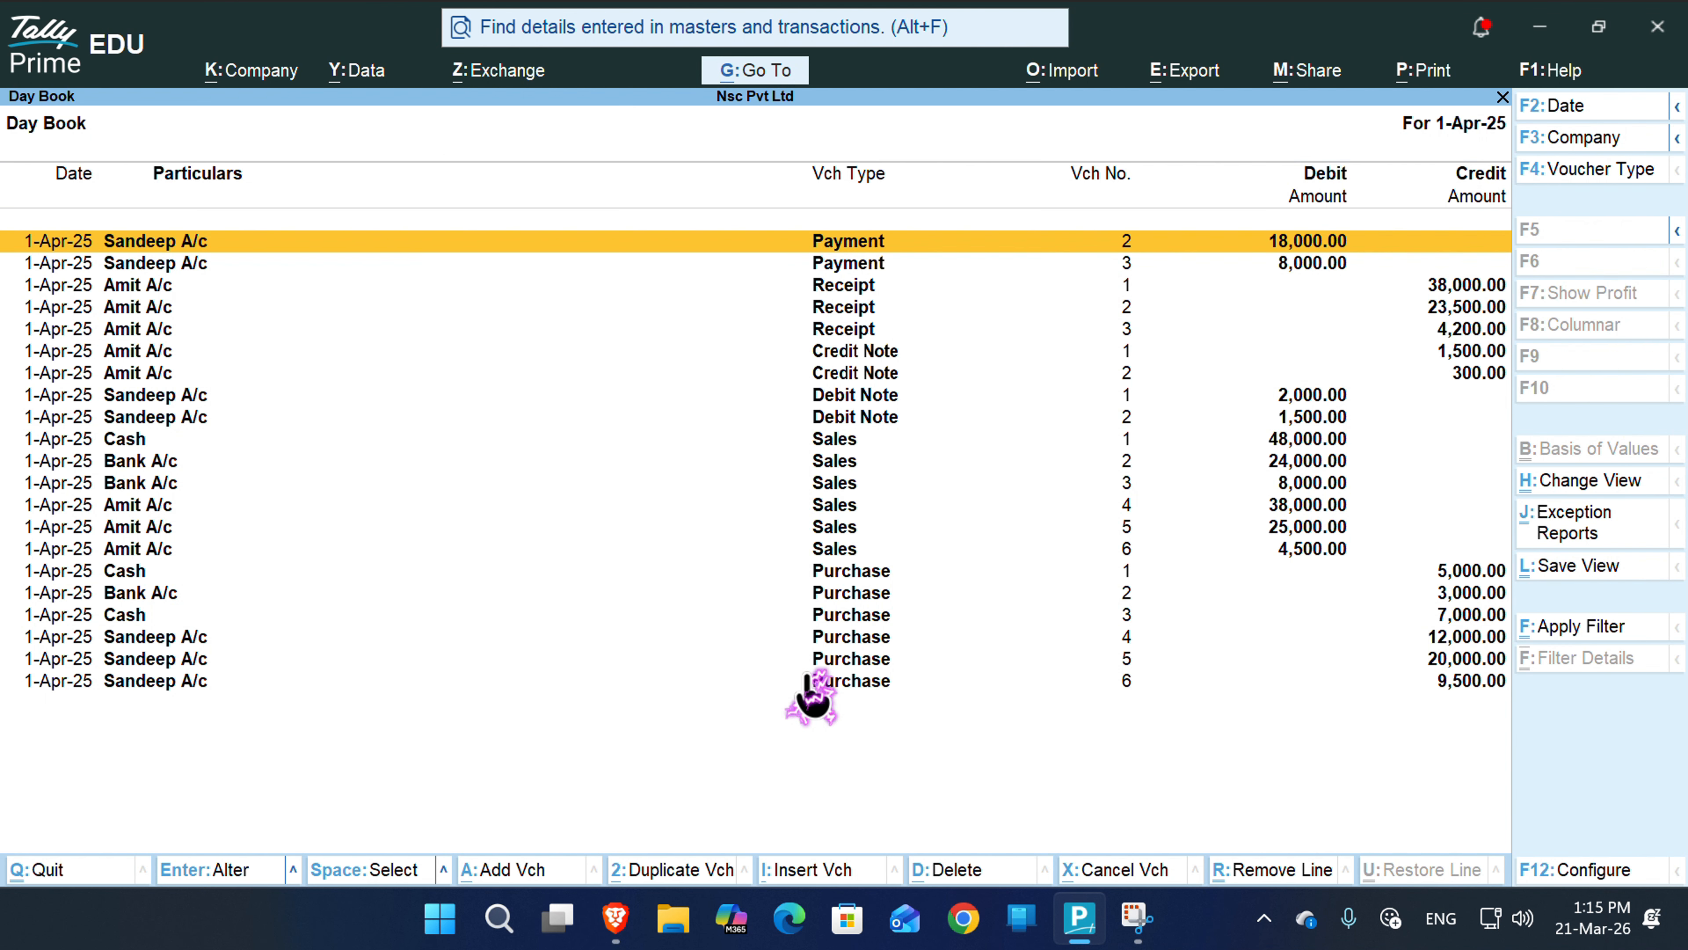
- Set the Day Book period from 1-4-2025 to 2-4-2025
key("alt+F2")
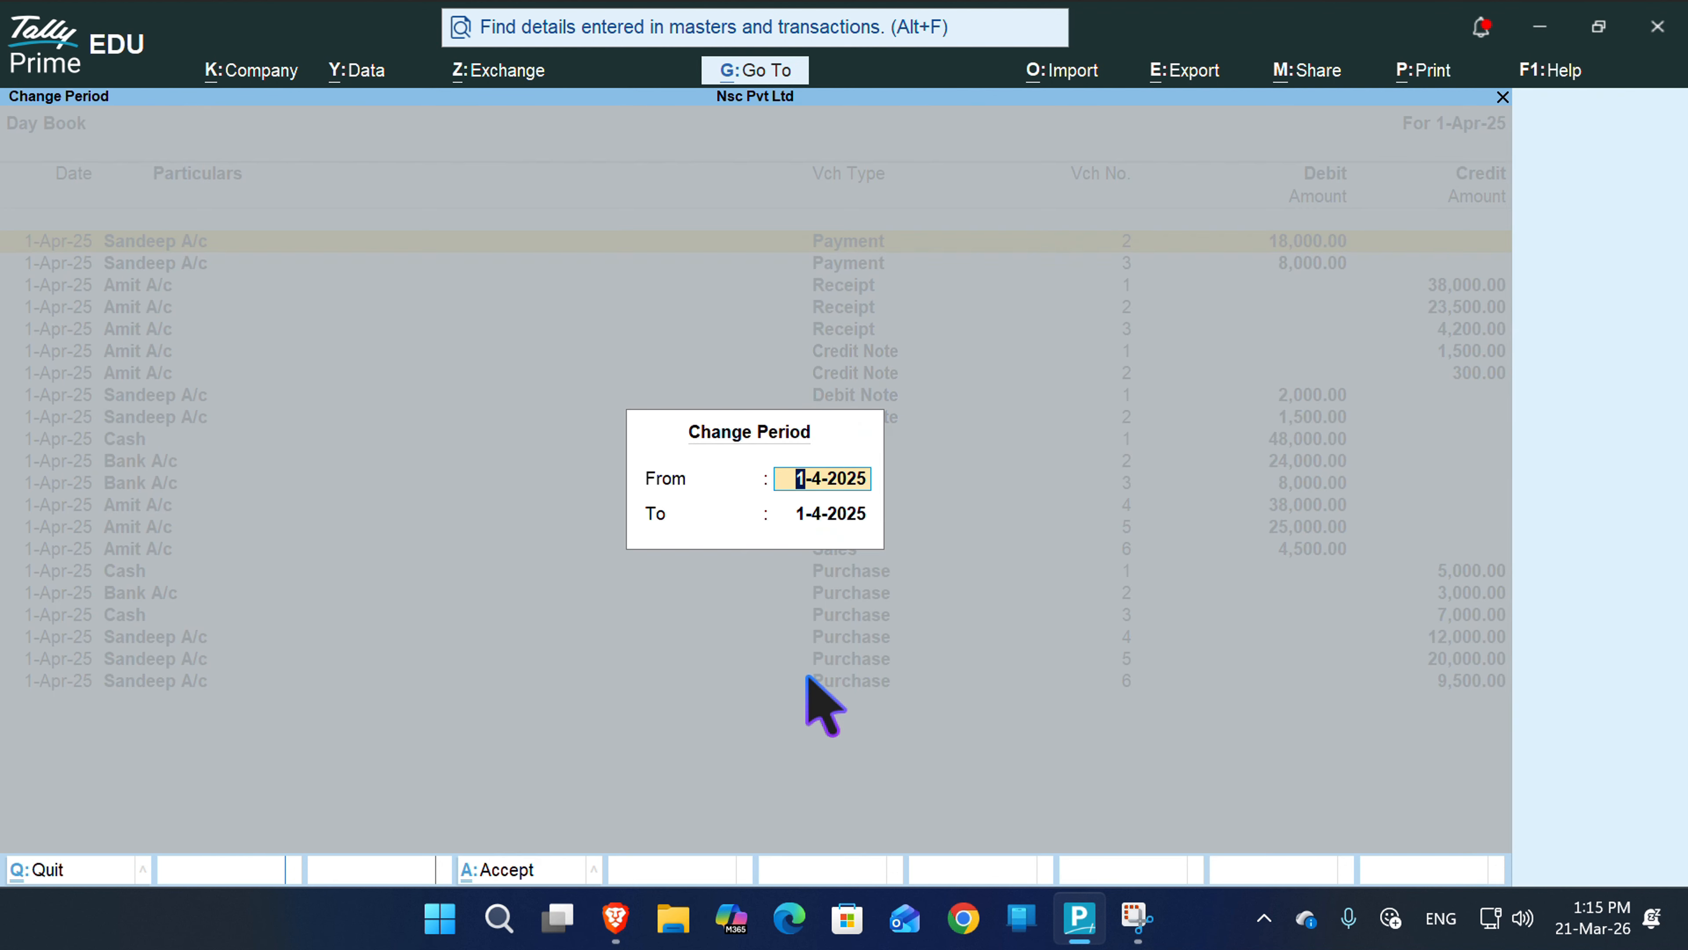
key("Return")
type("22")
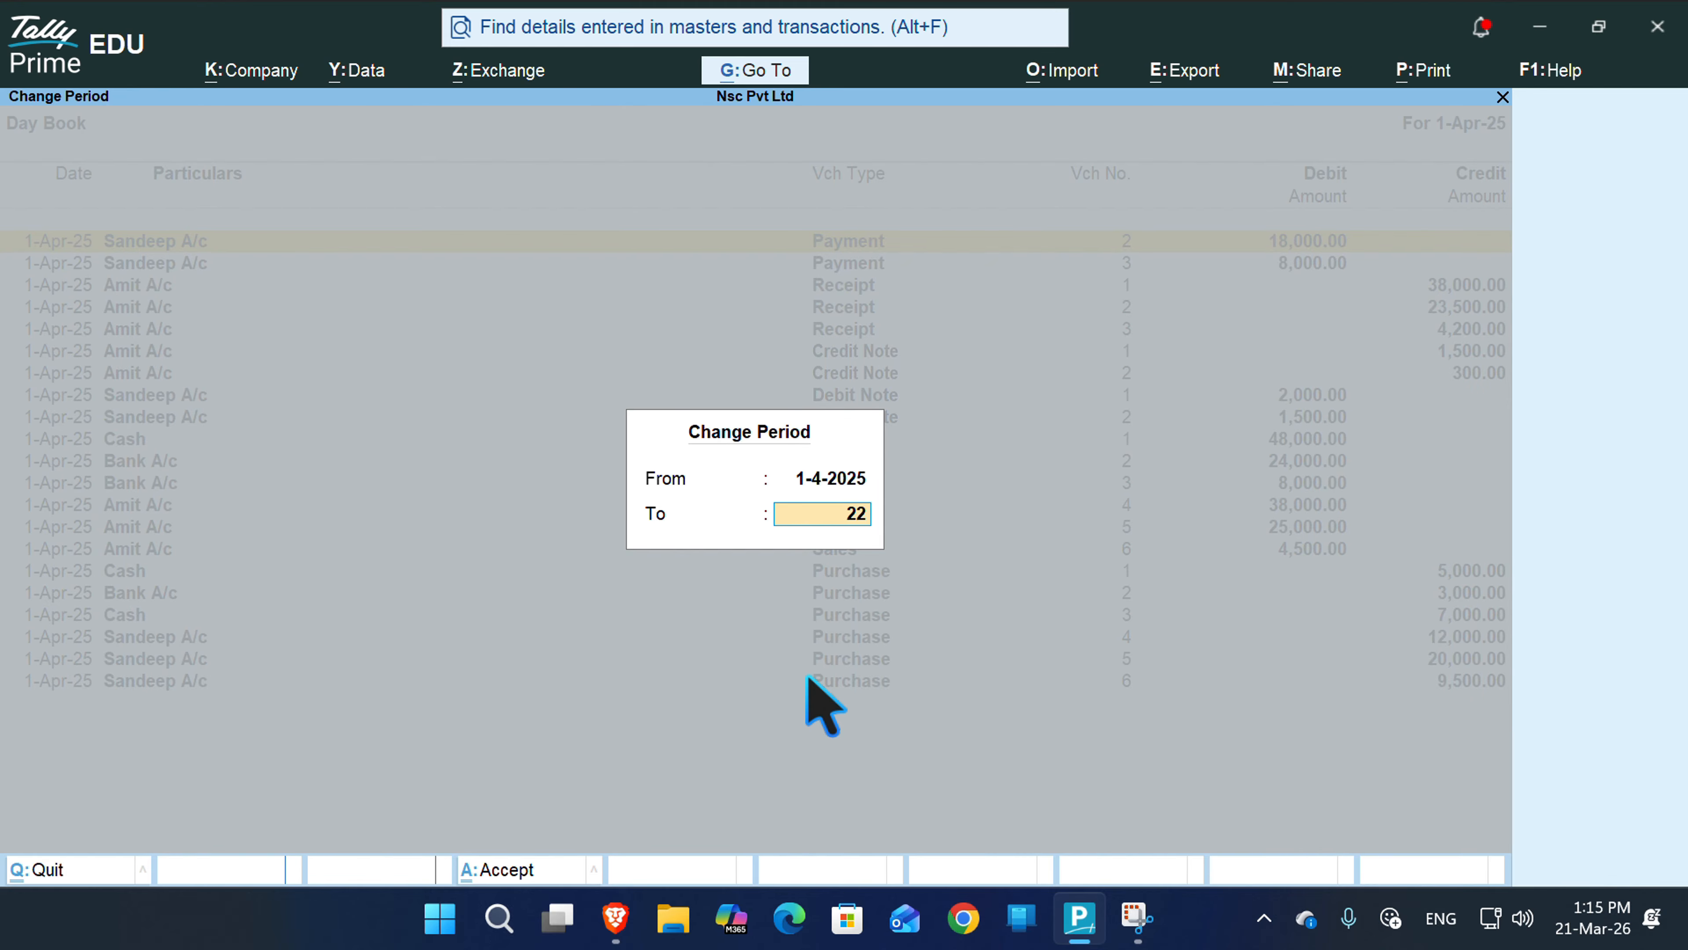
key("BackSpace")
key("Return")
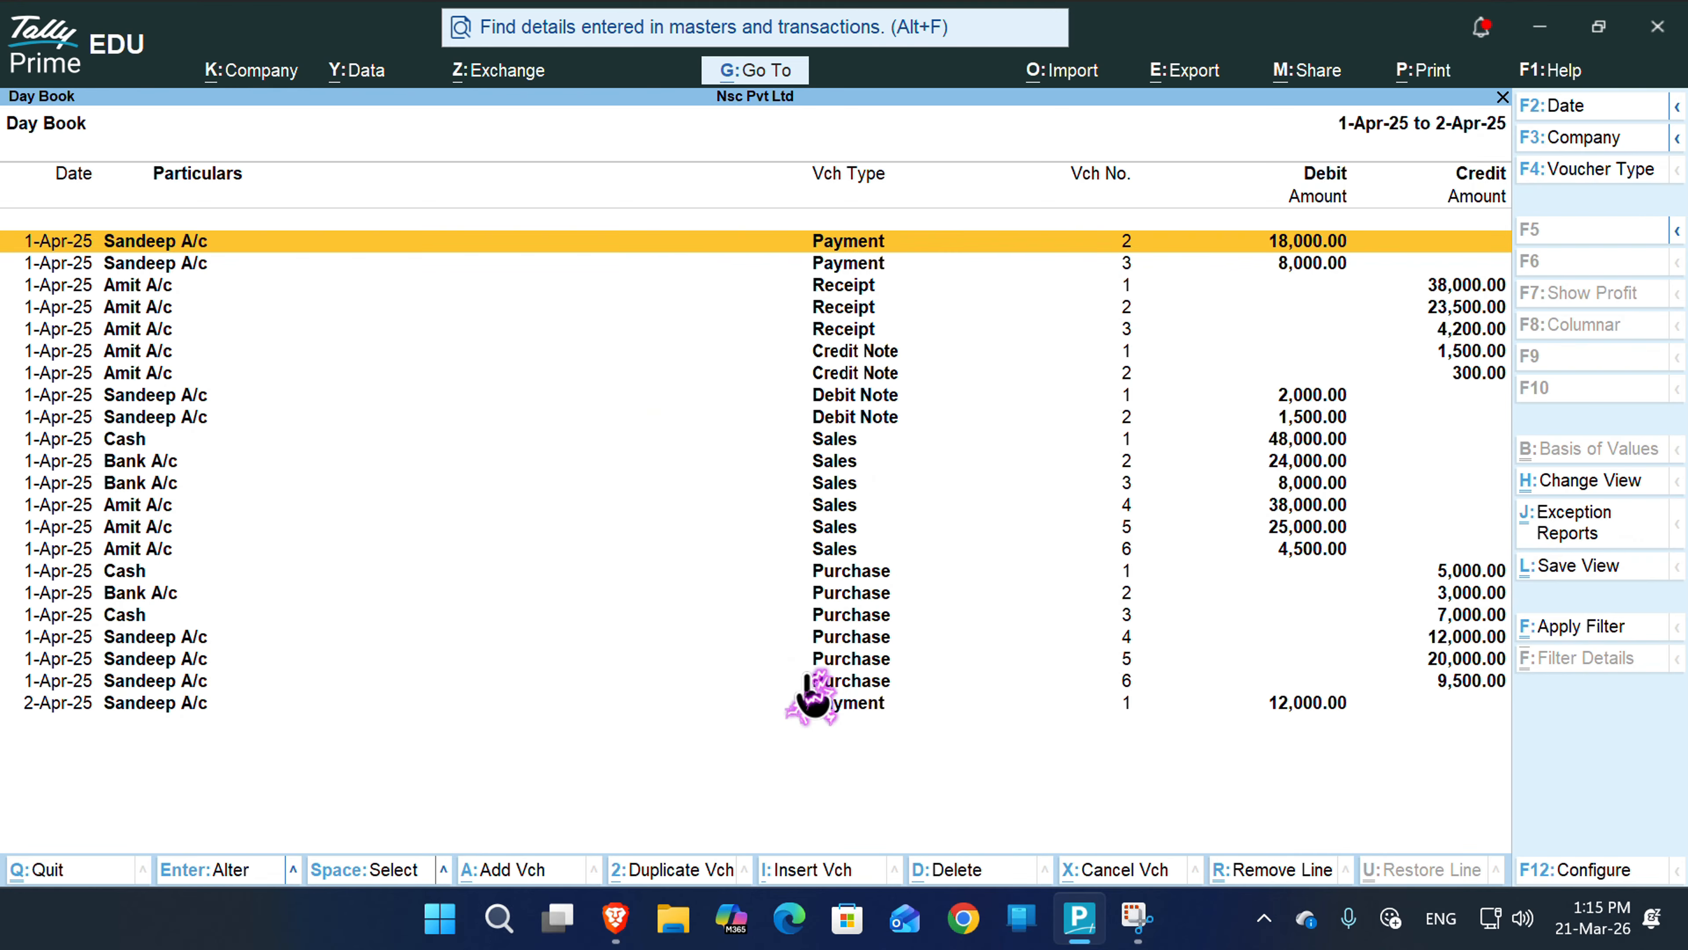
- Look through the Day Book entries, from the payments and receipts down to the purchases and the payment dated 2-Apr-25
key("Down")
key("Down")
key("Down")
key("Down")
key("Down")
key("Down")
key("Down")
key("Down")
key("Down")
key("Down")
key("Down")
key("Down")
key("Down")
key("Down")
key("Down")
key("Down")
key("Down")
key("Down")
key("Down")
key("Down")
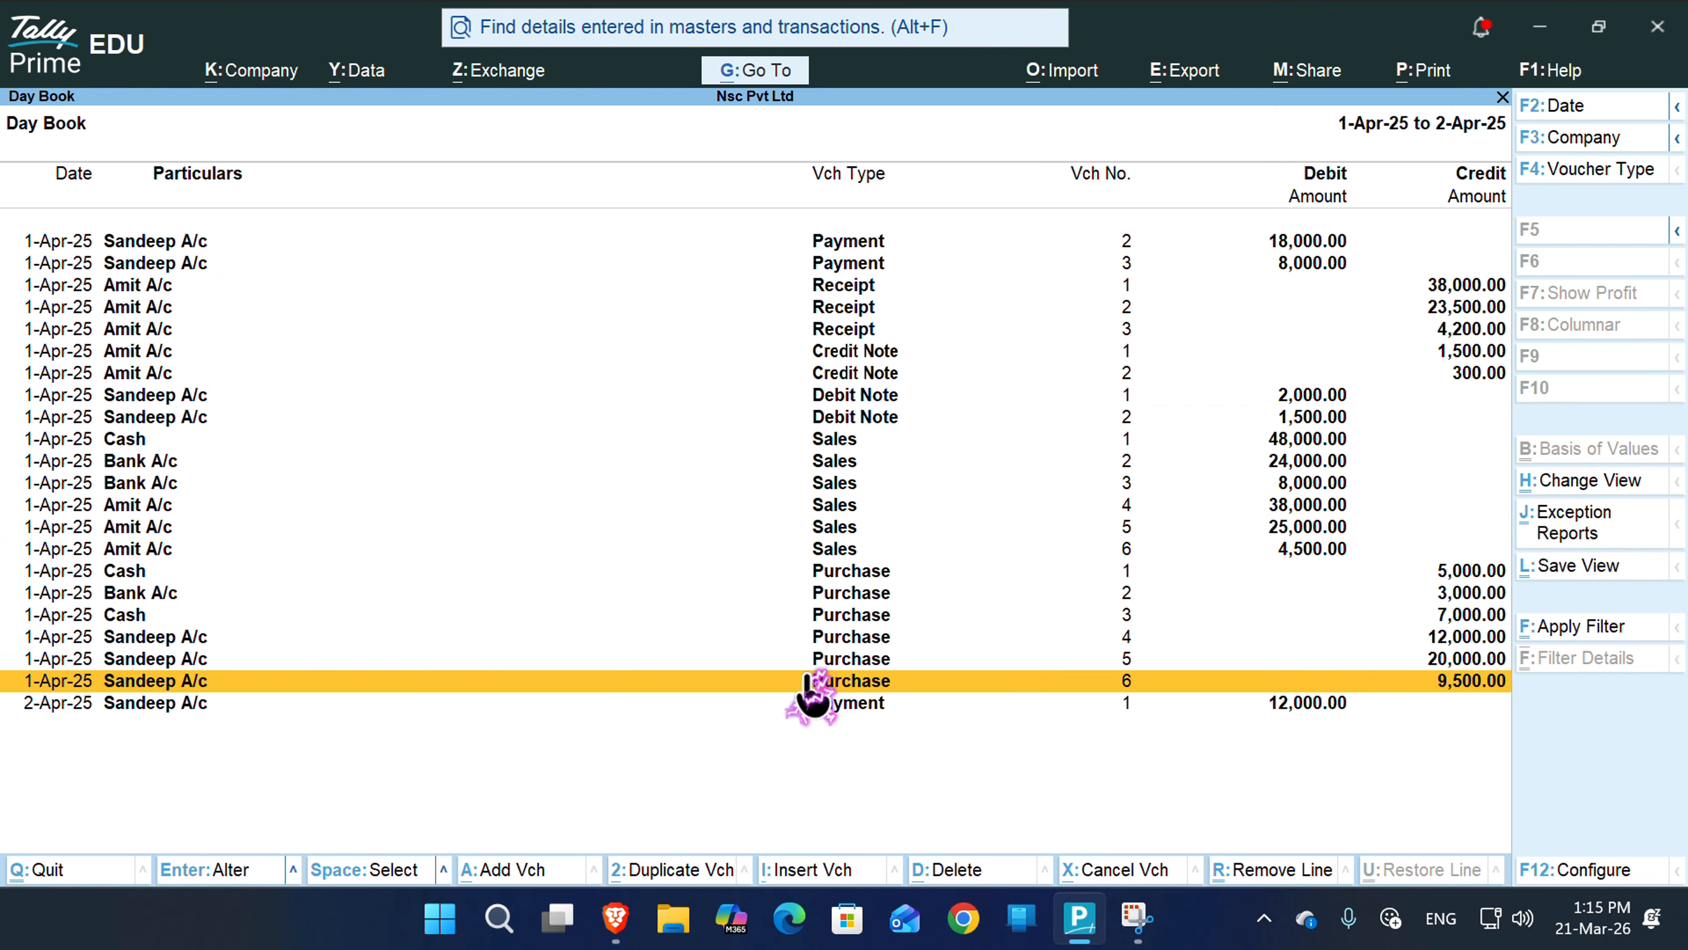
key("Up")
key("Down")
key("Down")
key("Up")
key("Up")
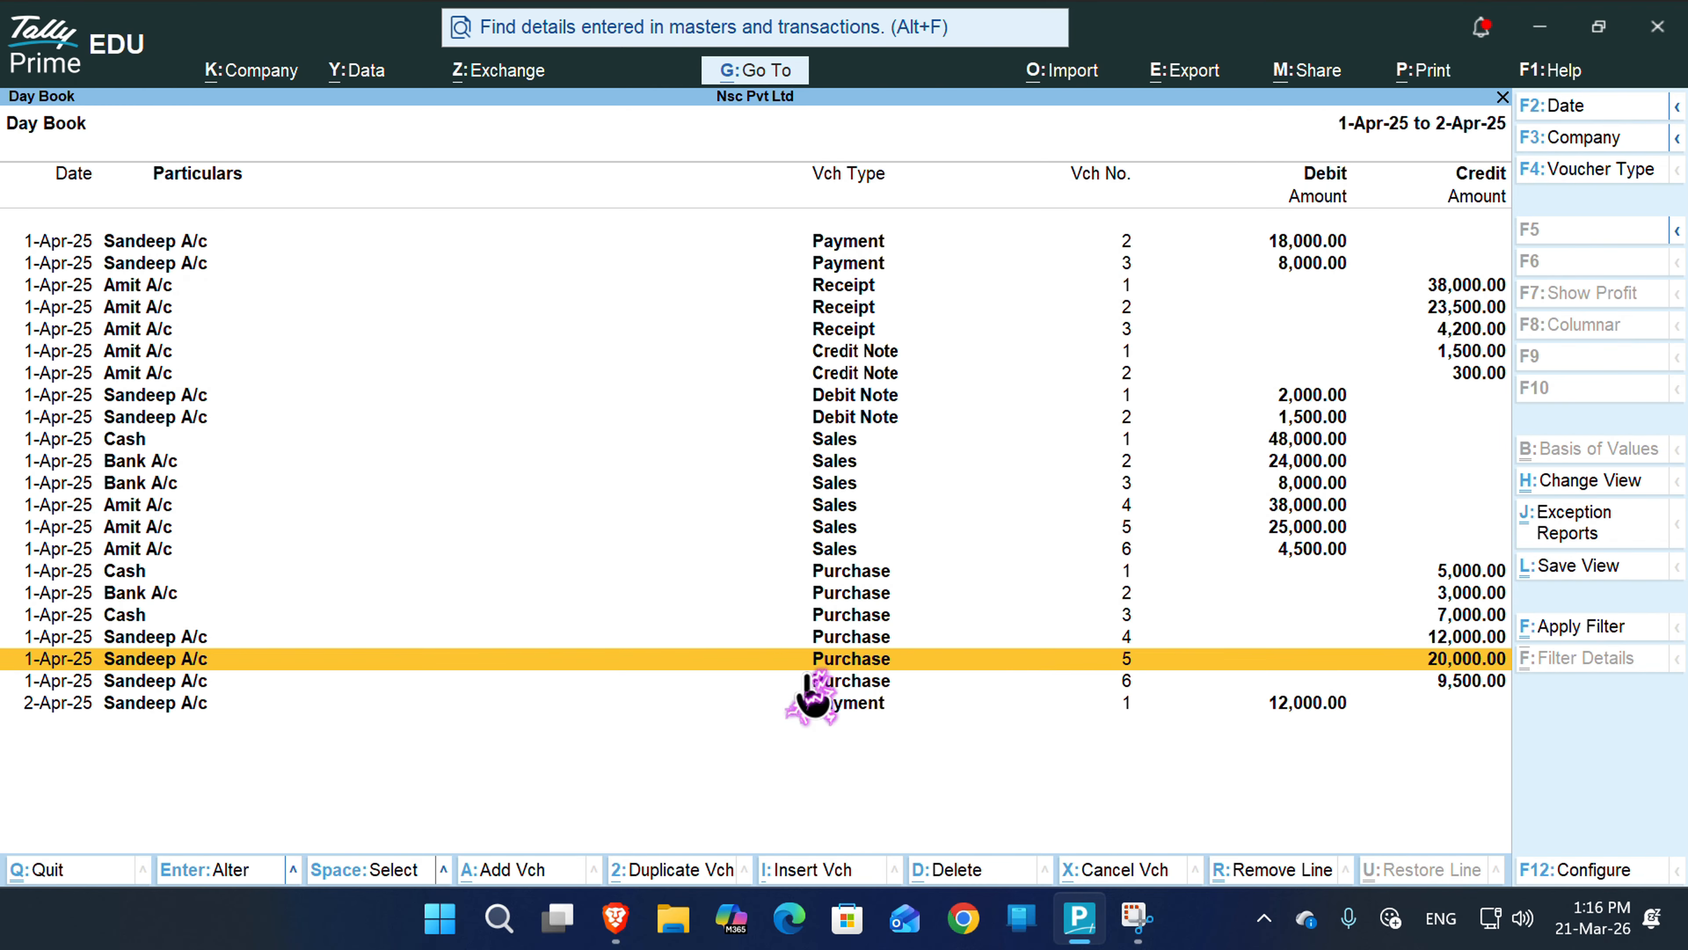
key("Up")
key("Up")
key("Up")
key("Up")
key("Up")
key("Up")
key("Down")
key("Down")
key("Down")
key("Down")
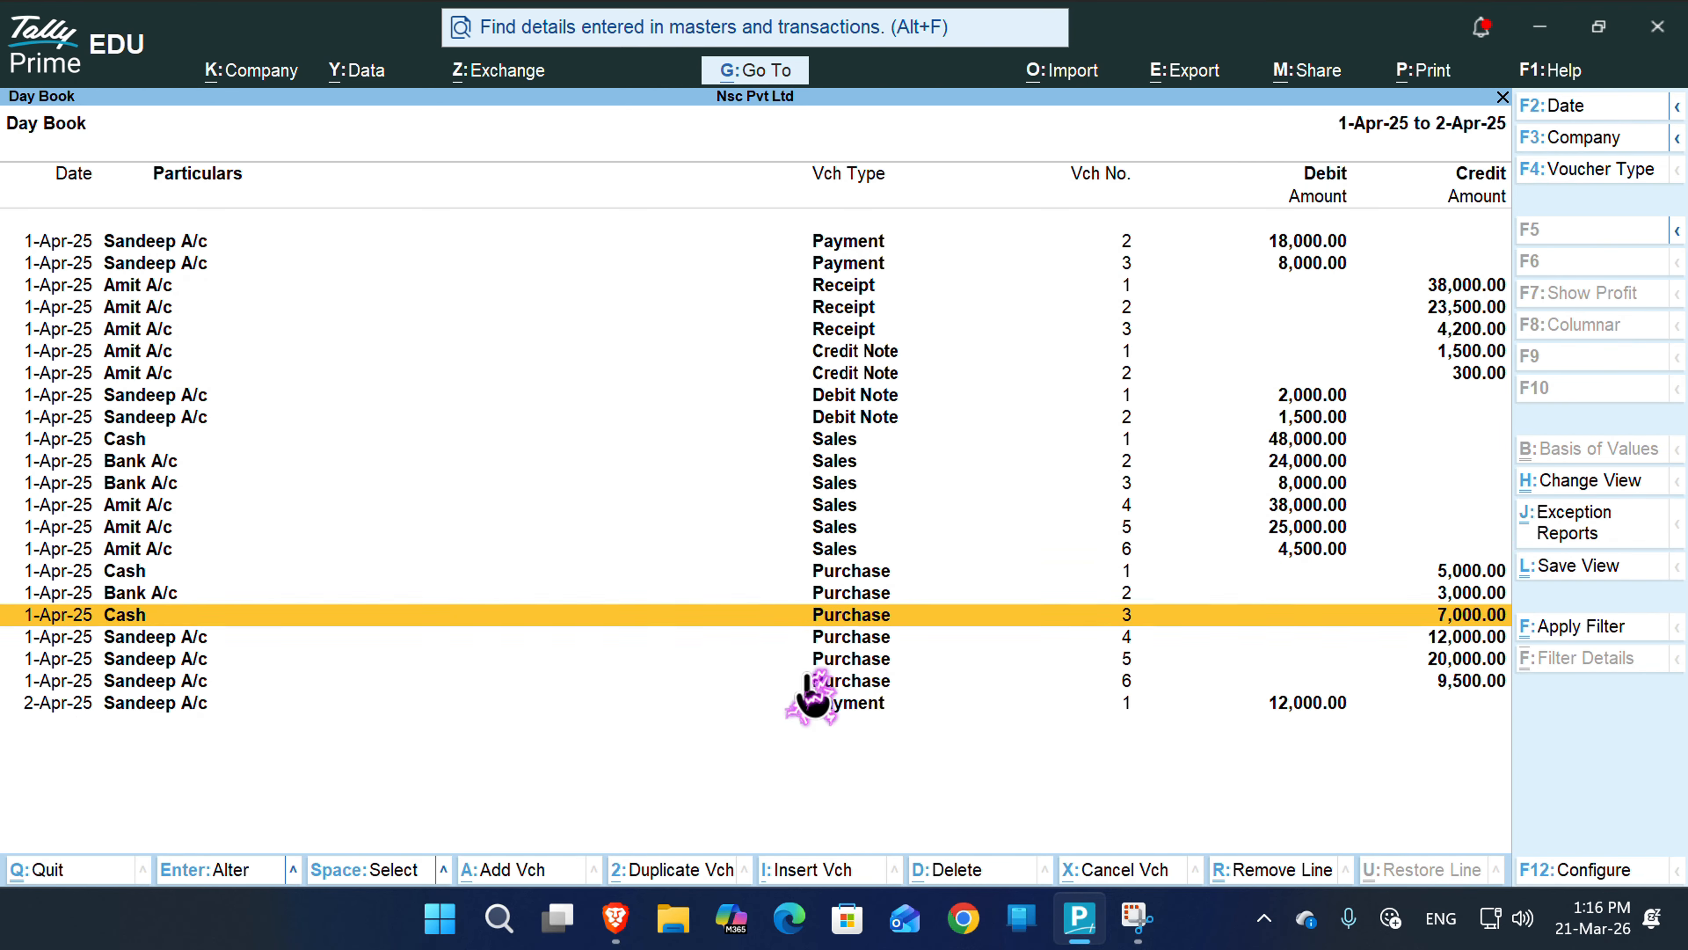
key("Down")
key("Down")
key("Down")
key("Down")
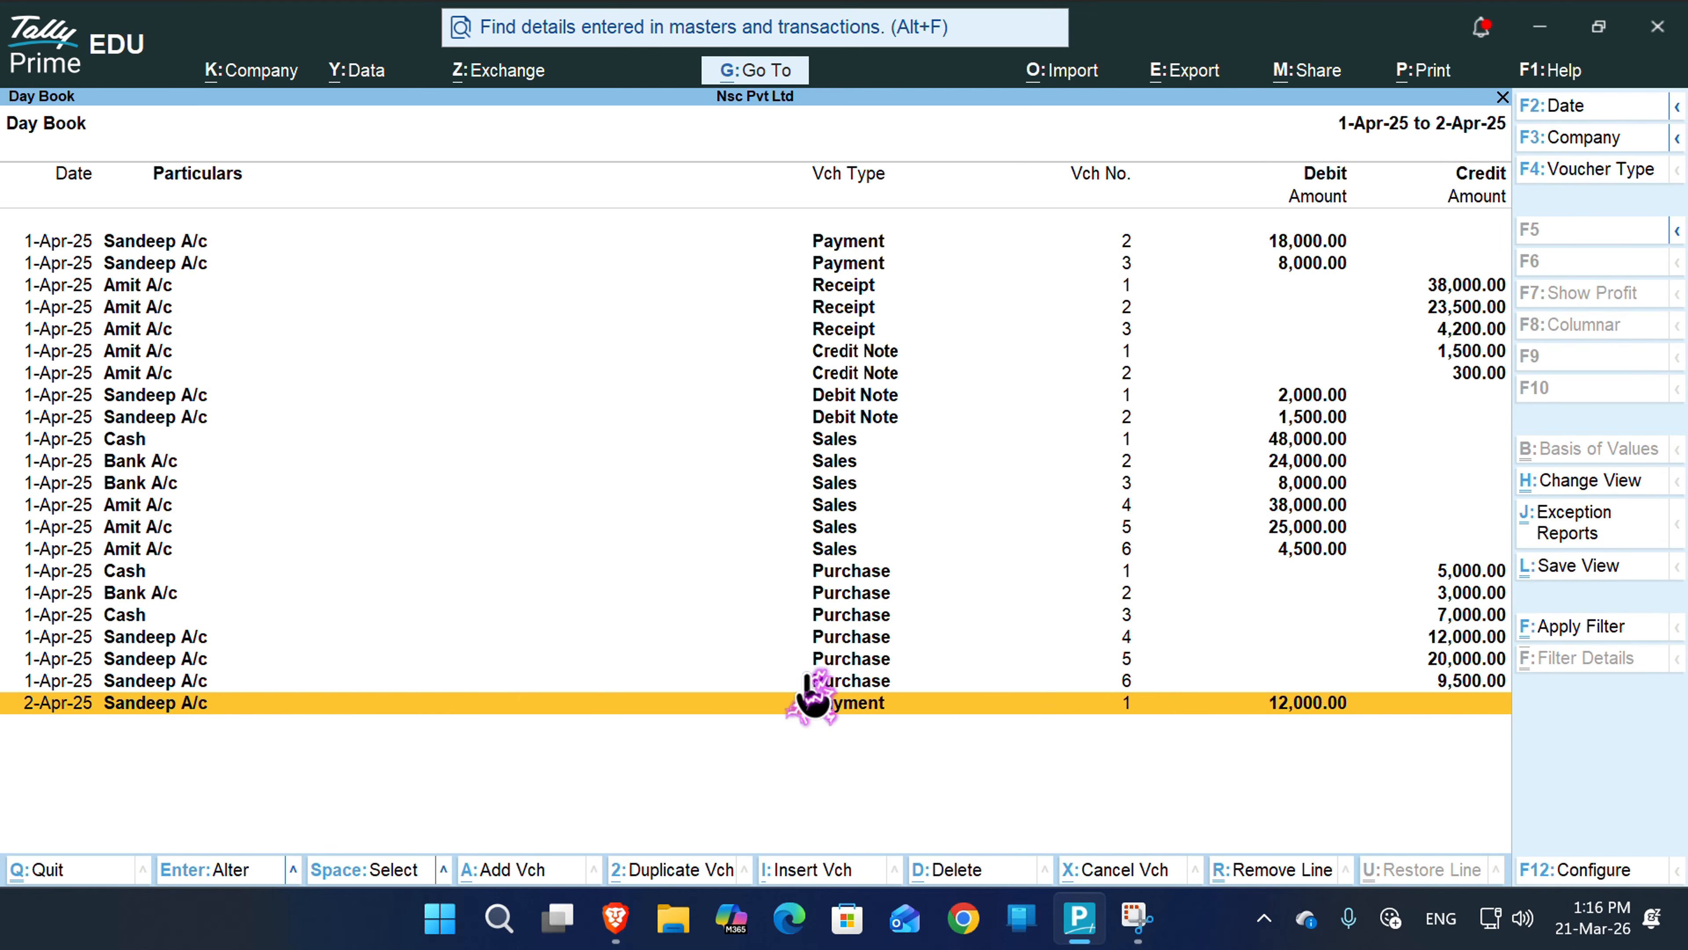
- Open the payment voucher dated 2-Apr-25, try switching its voucher type to Sales, and quit without saving
left_click(807, 675)
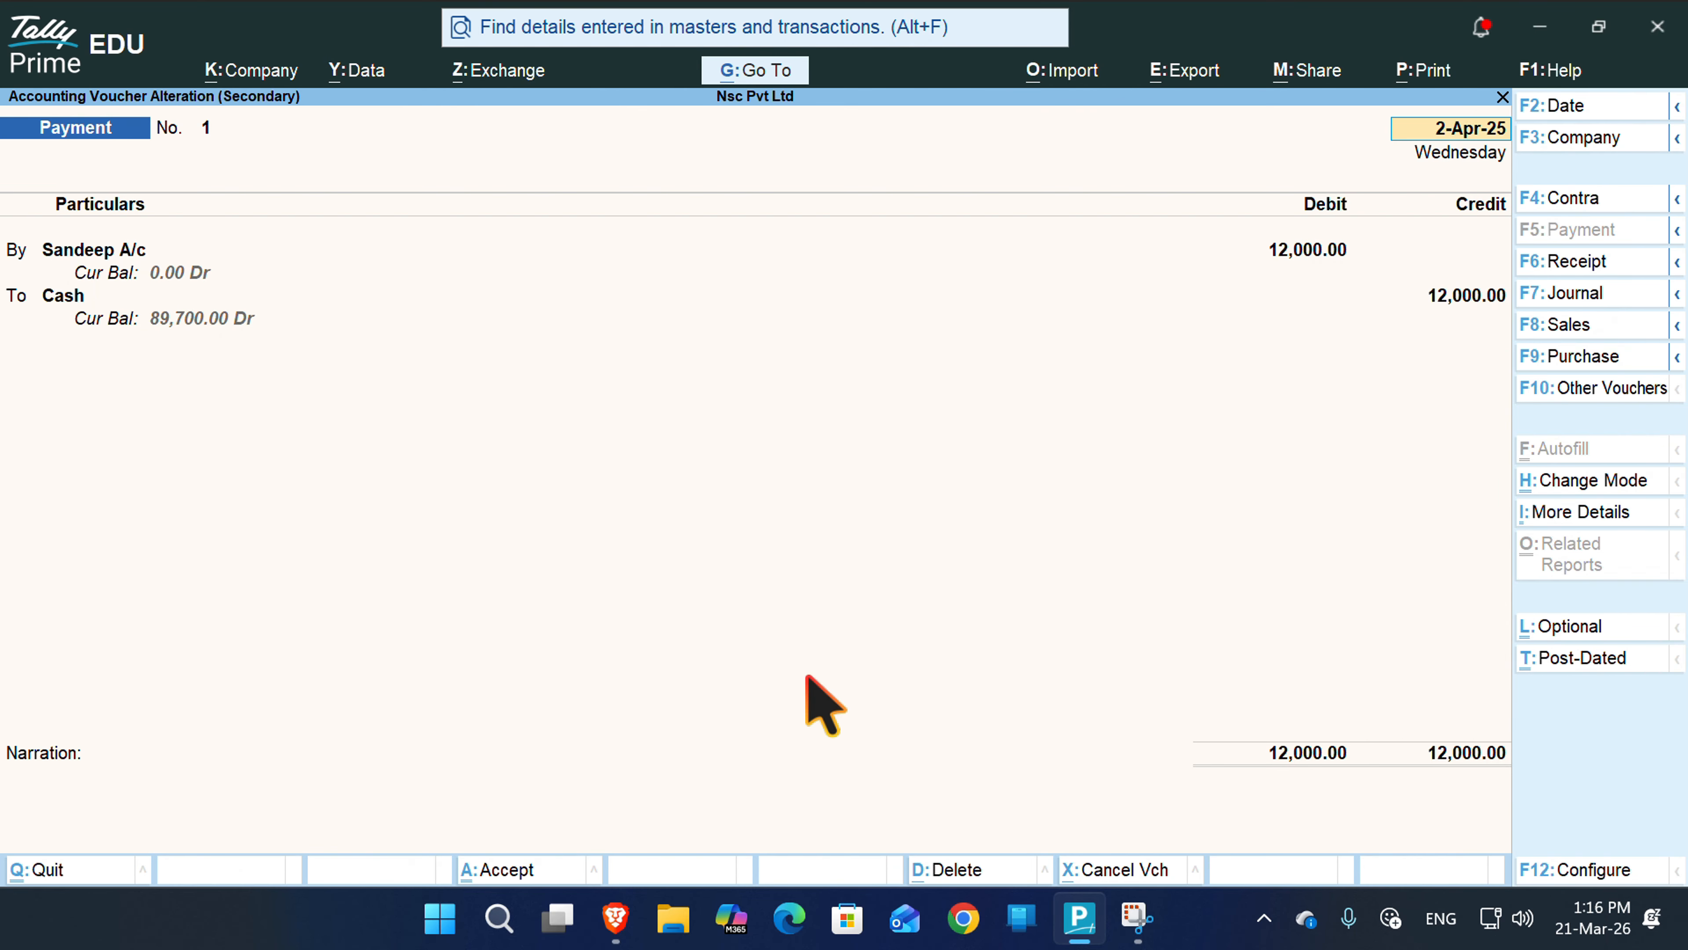
key("F8")
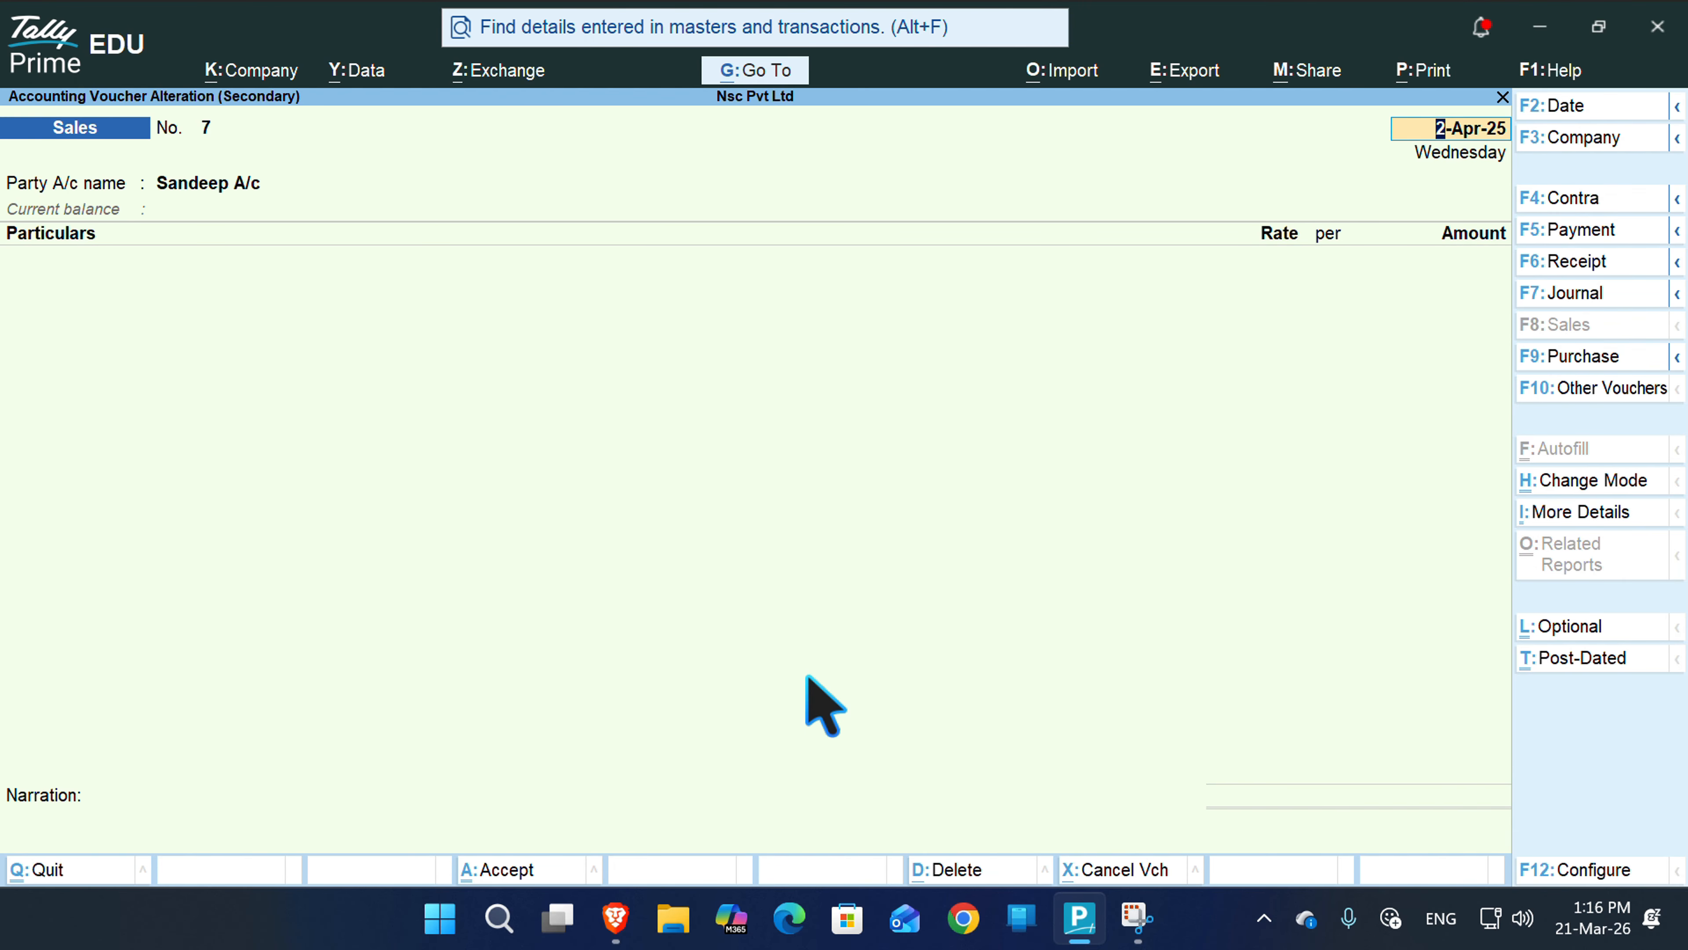
key("Escape")
key("Return")
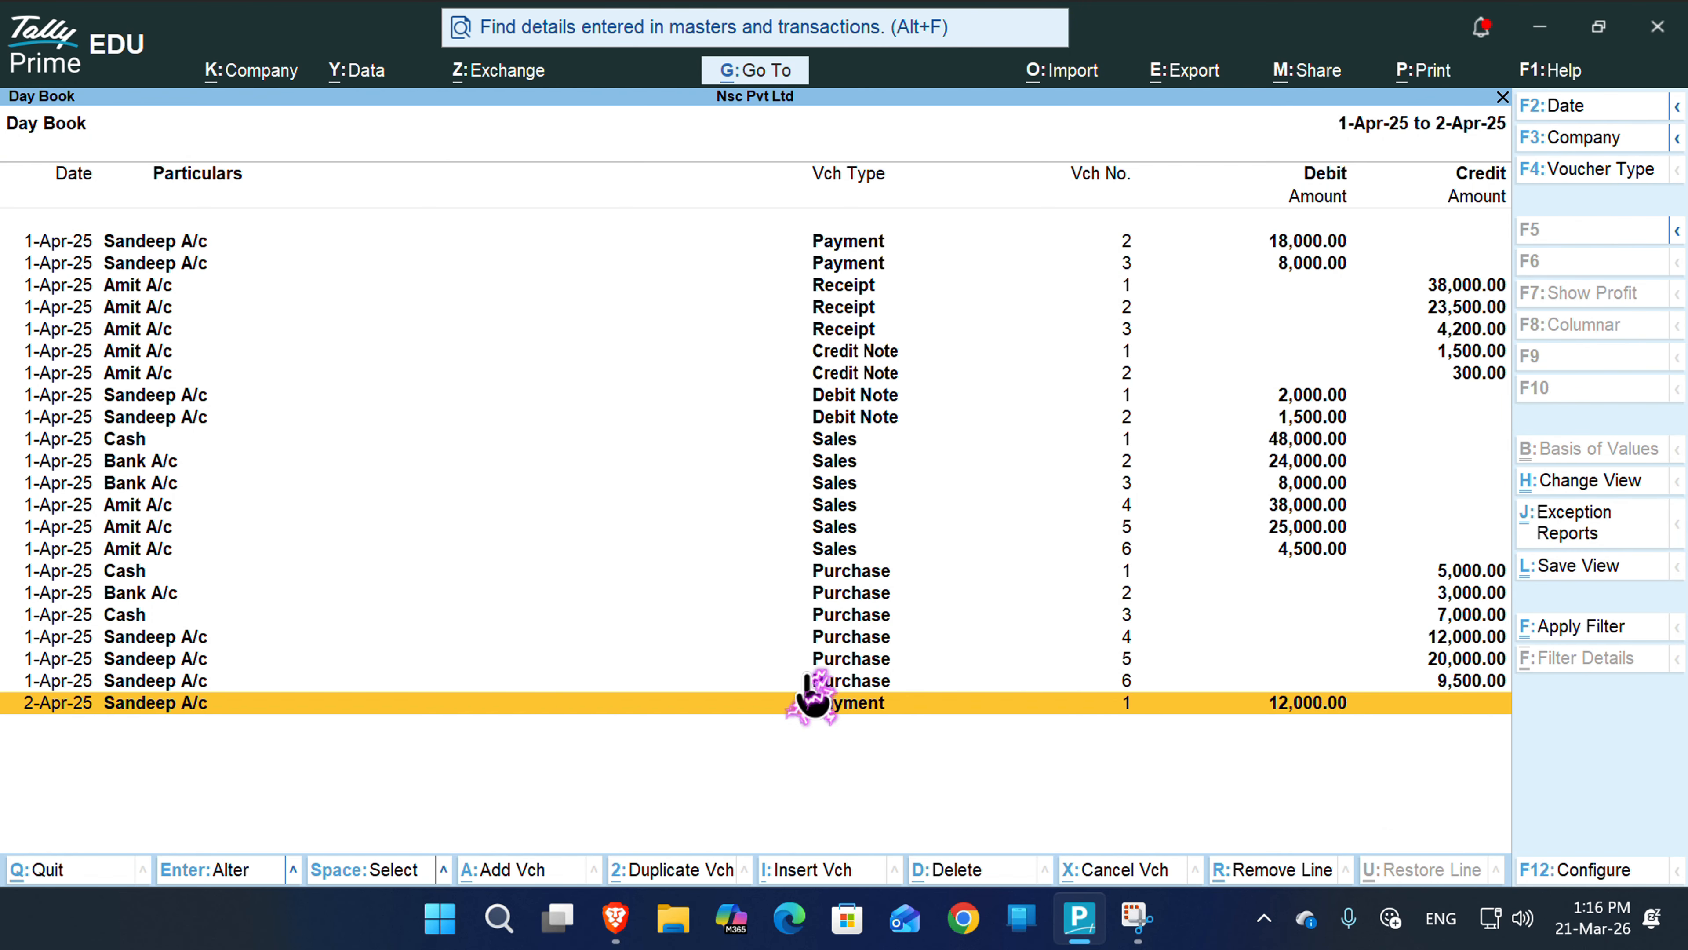